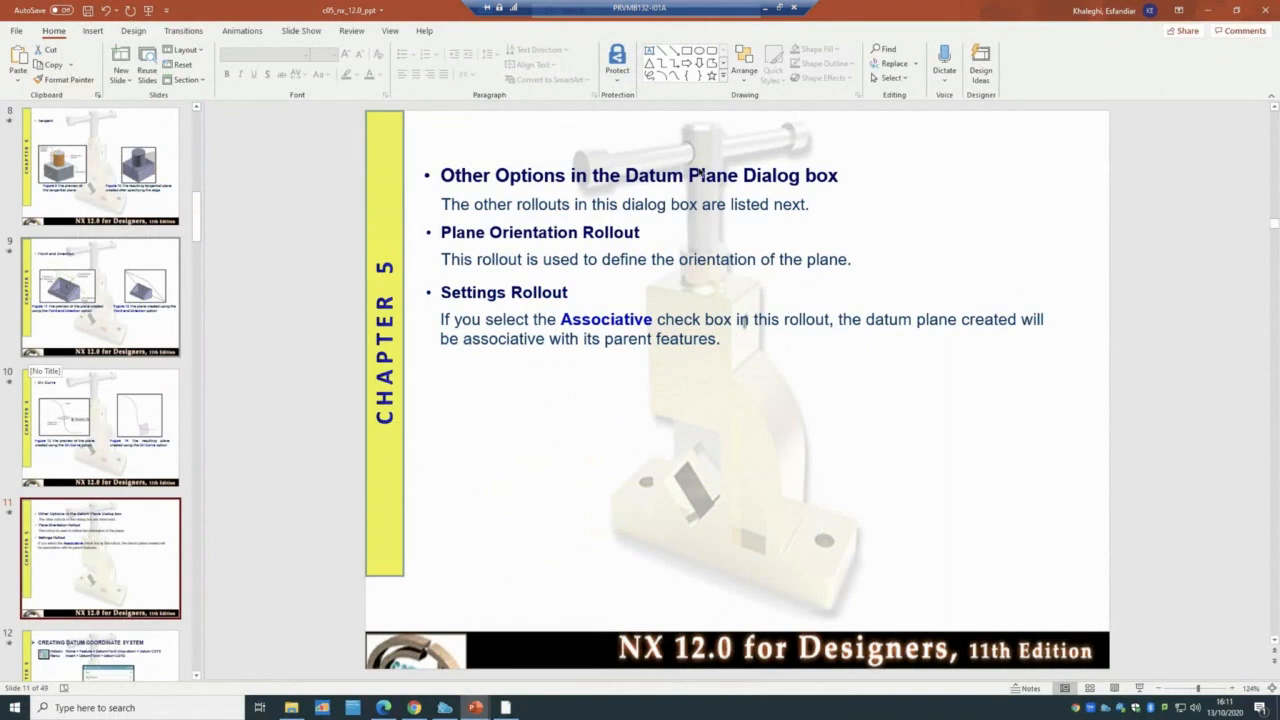
# - Minimise the chapter 5 deck after reviewing slide 11 on Datum Plane dialog options
pyautogui.click(1209, 12)
# - Minimise the tutorial presentation and search all AppsAnywhere apps for 'sie'
pyautogui.click(1207, 12)
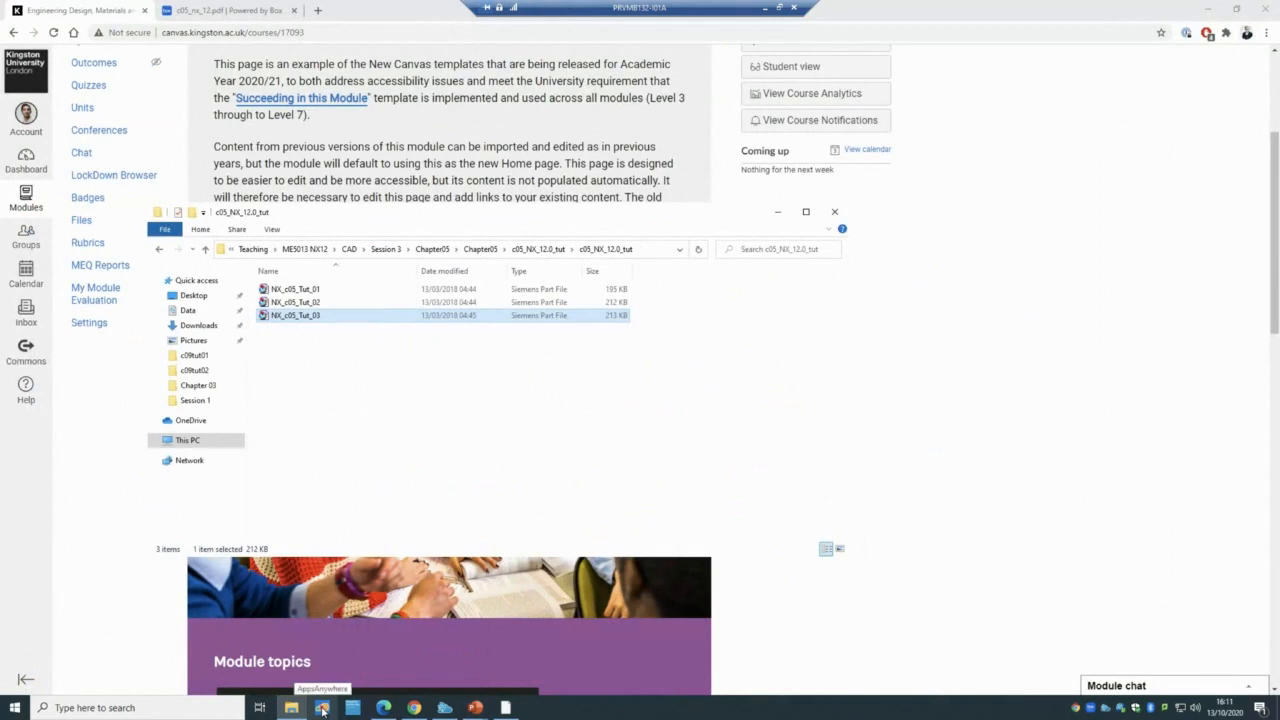
pyautogui.click(386, 708)
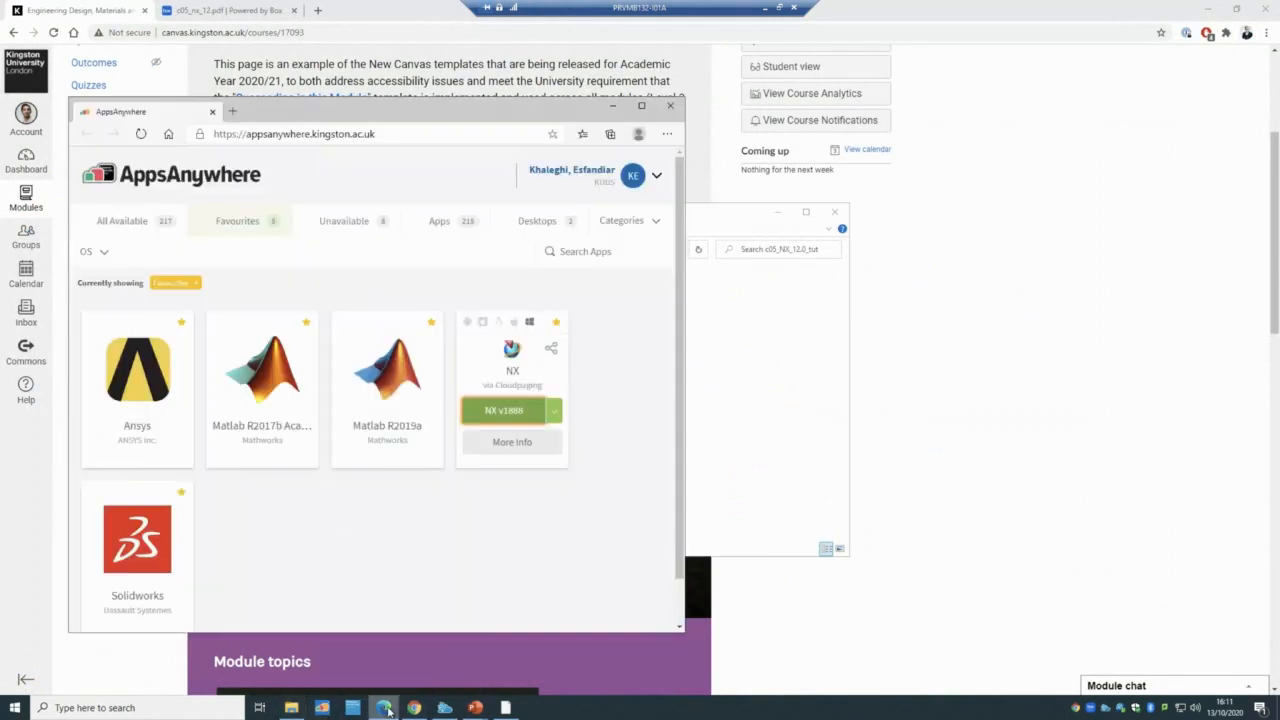
pyautogui.click(128, 222)
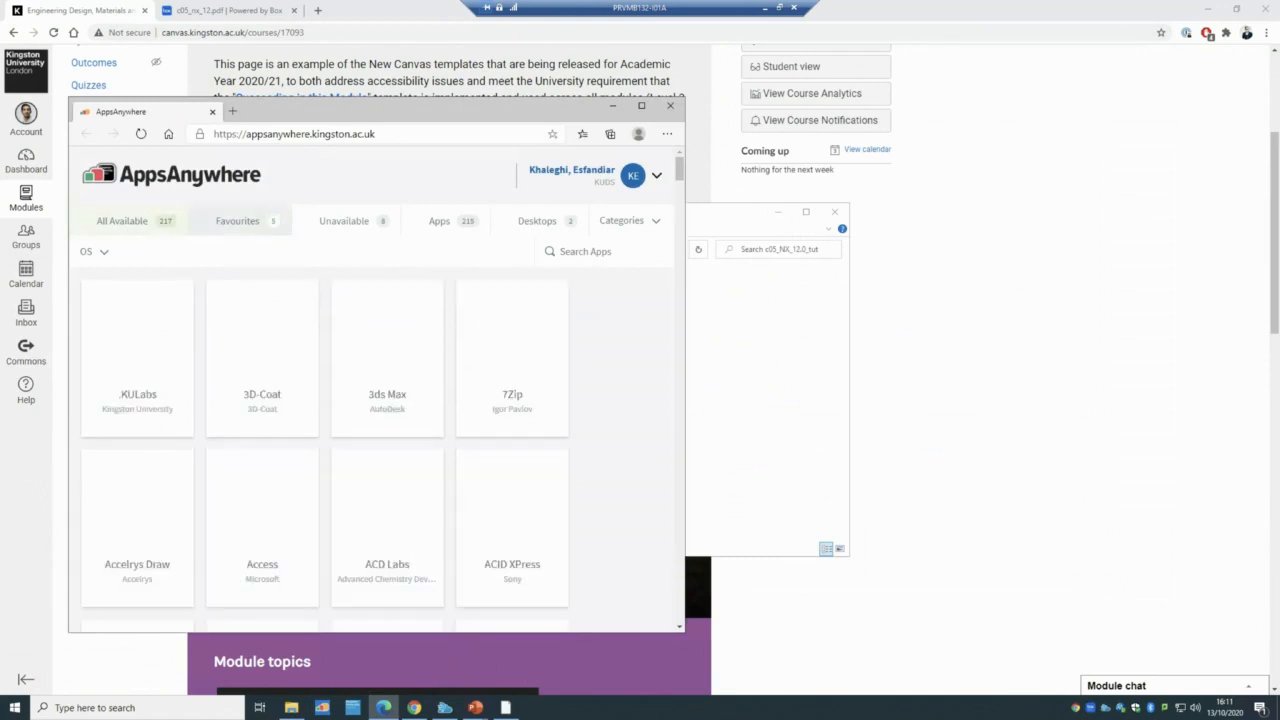
pyautogui.click(592, 252)
pyautogui.write('sie')
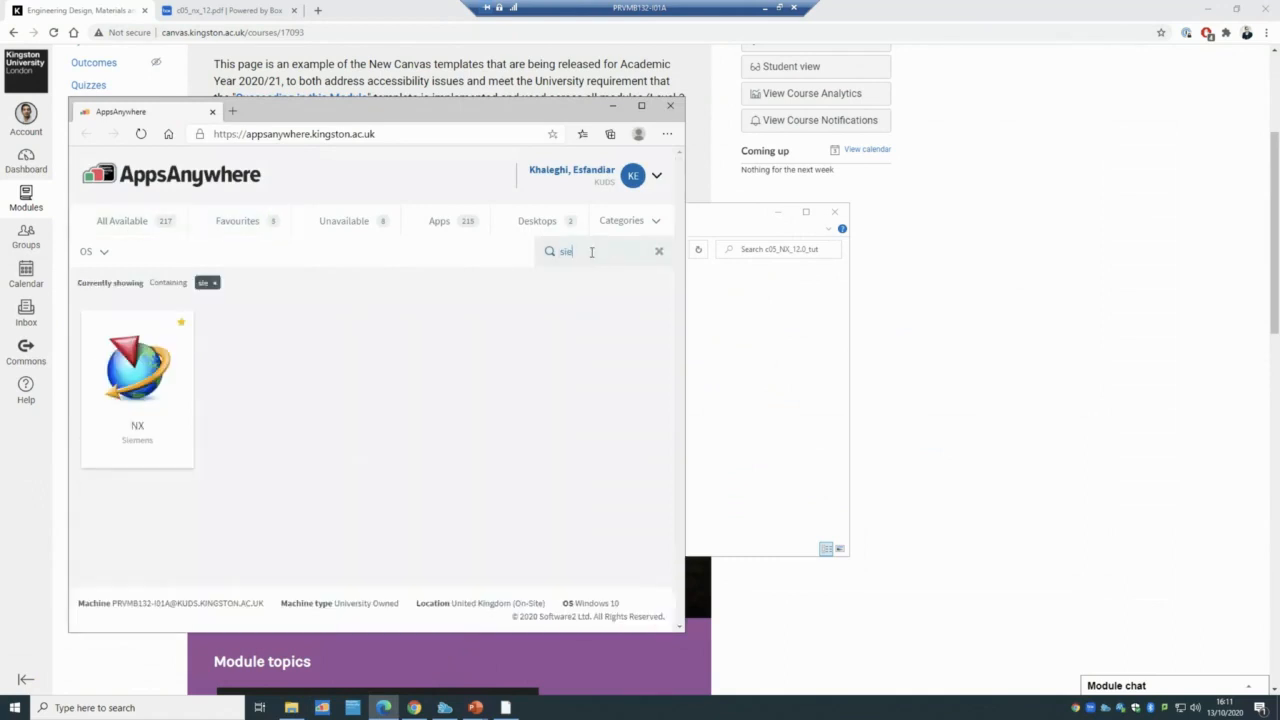
# - Launch NX v1888 from the results and switch to the running NX window
pyautogui.moveTo(170, 415)
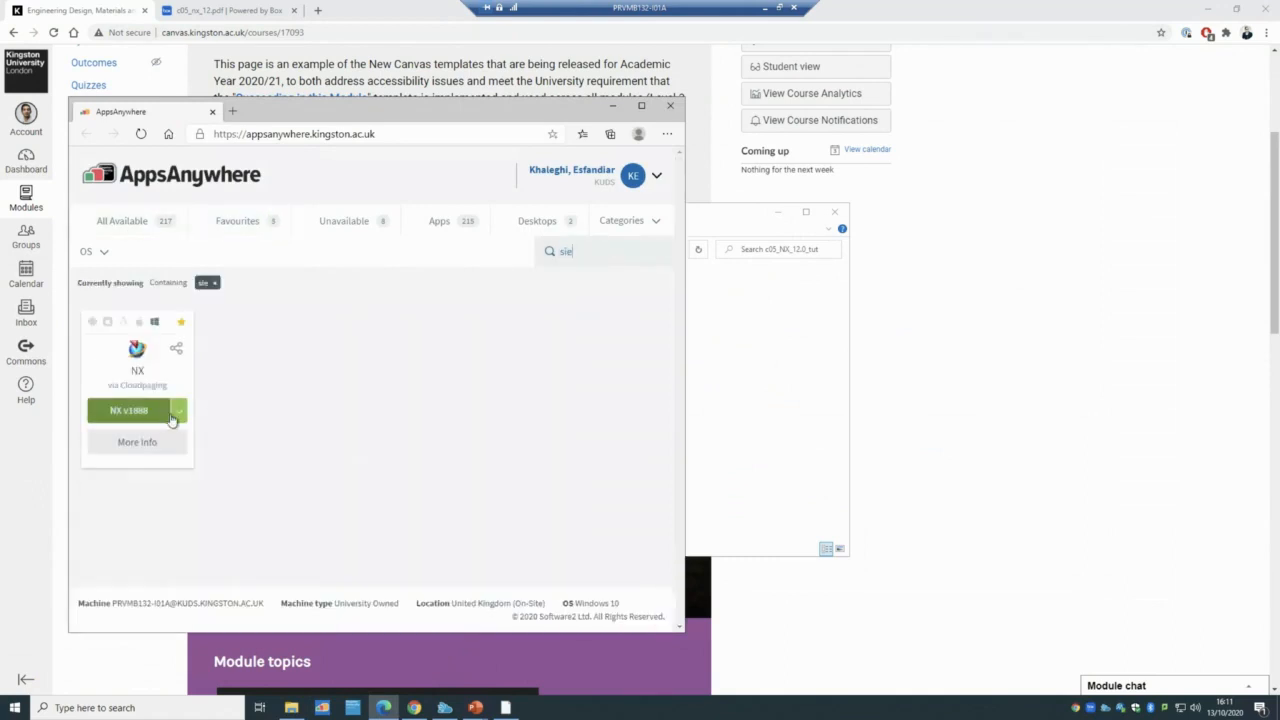
pyautogui.click(178, 413)
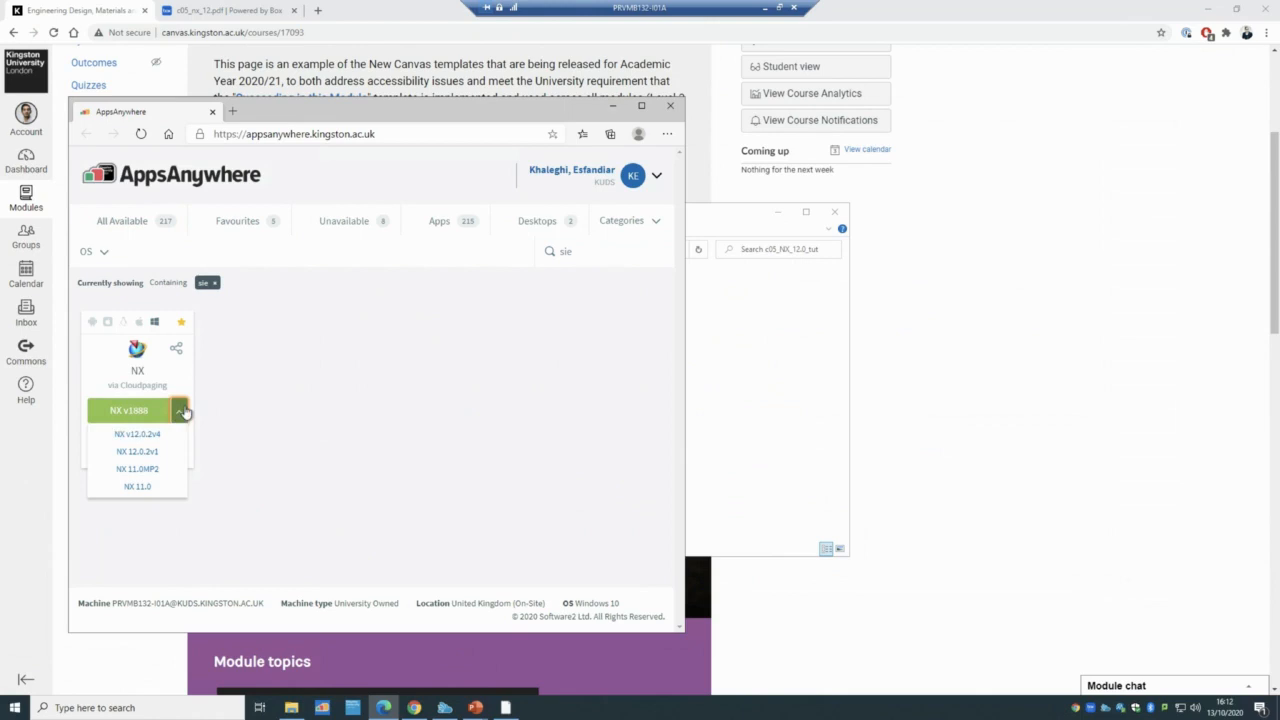
pyautogui.click(179, 410)
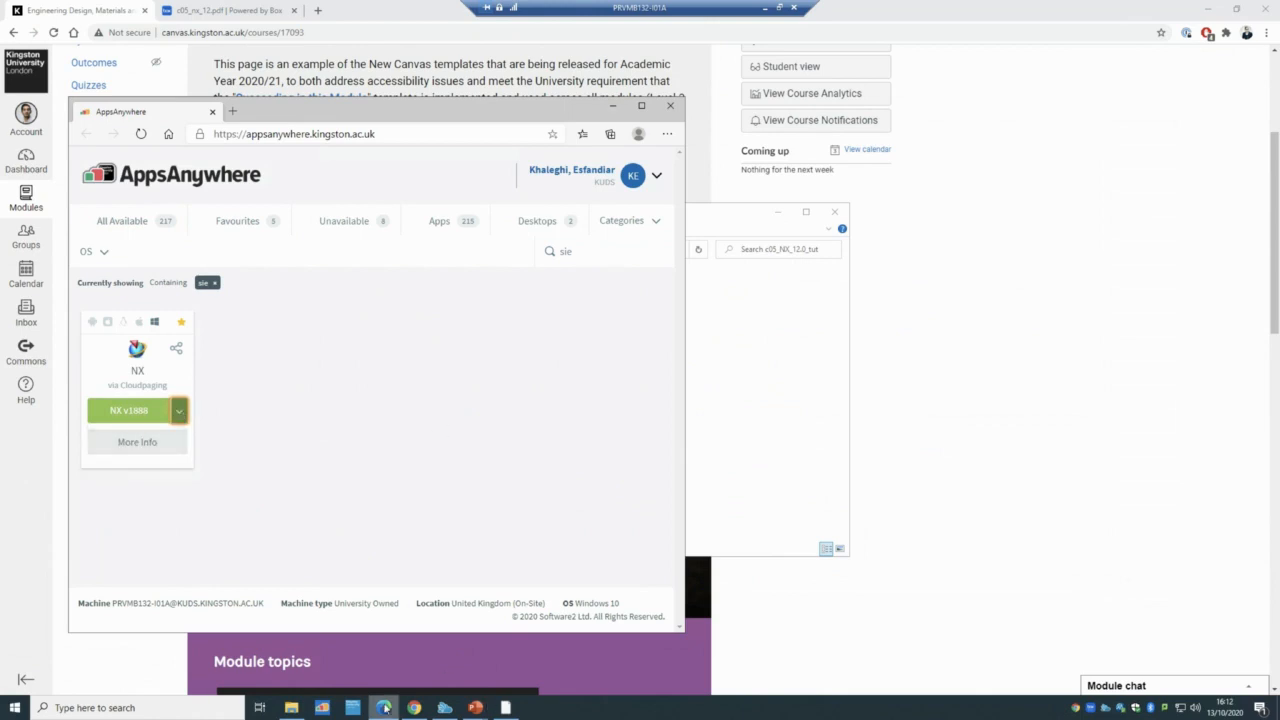
pyautogui.click(445, 707)
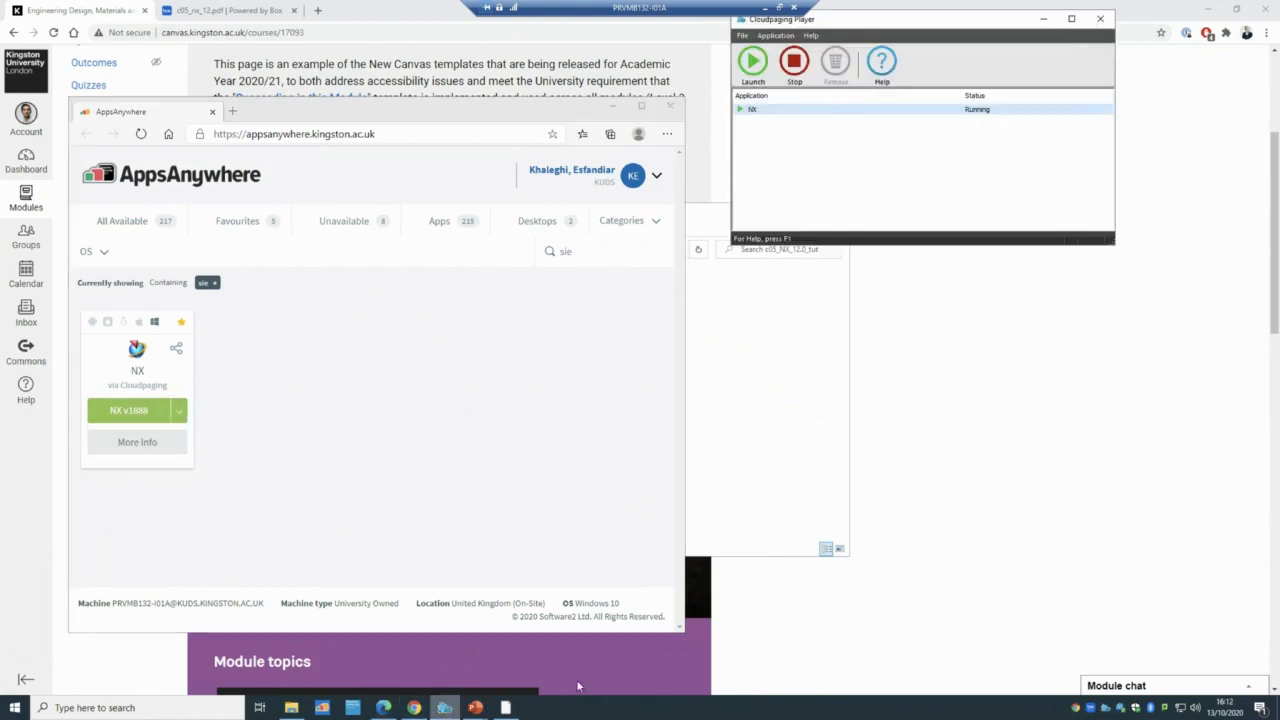
pyautogui.click(508, 708)
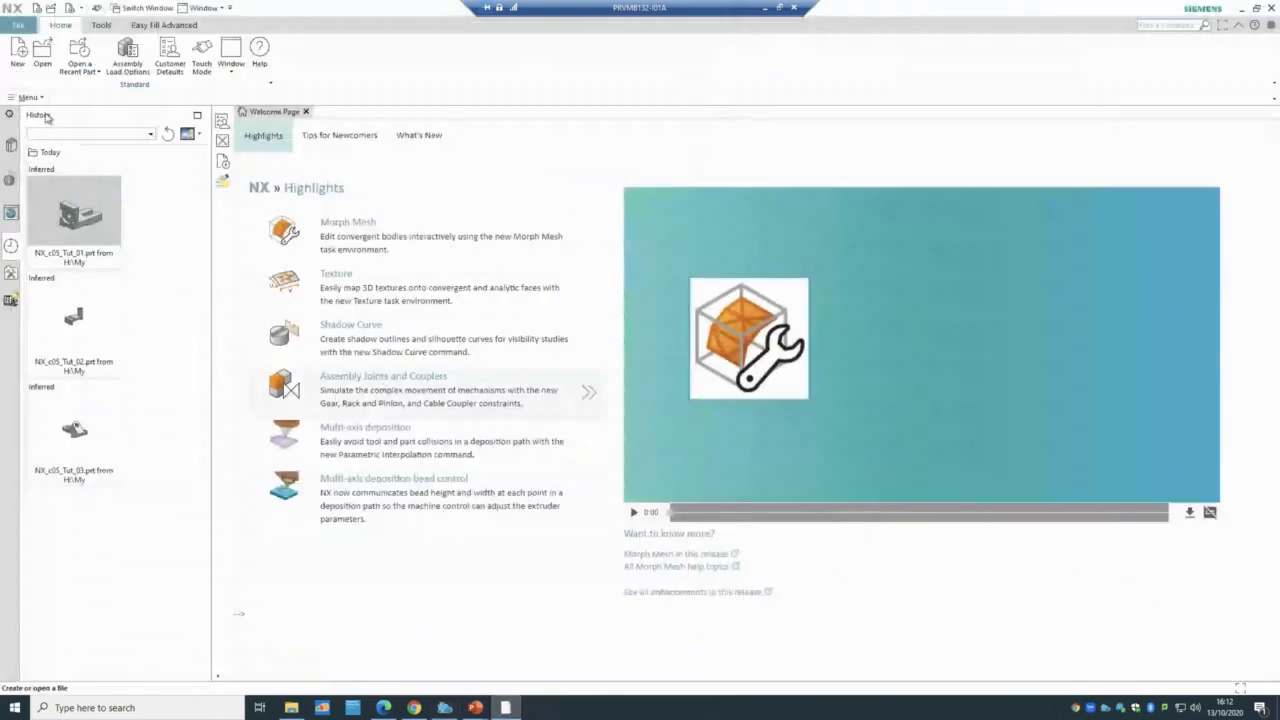
# - Create a new millimetre Model part, model1.prt
pyautogui.click(19, 50)
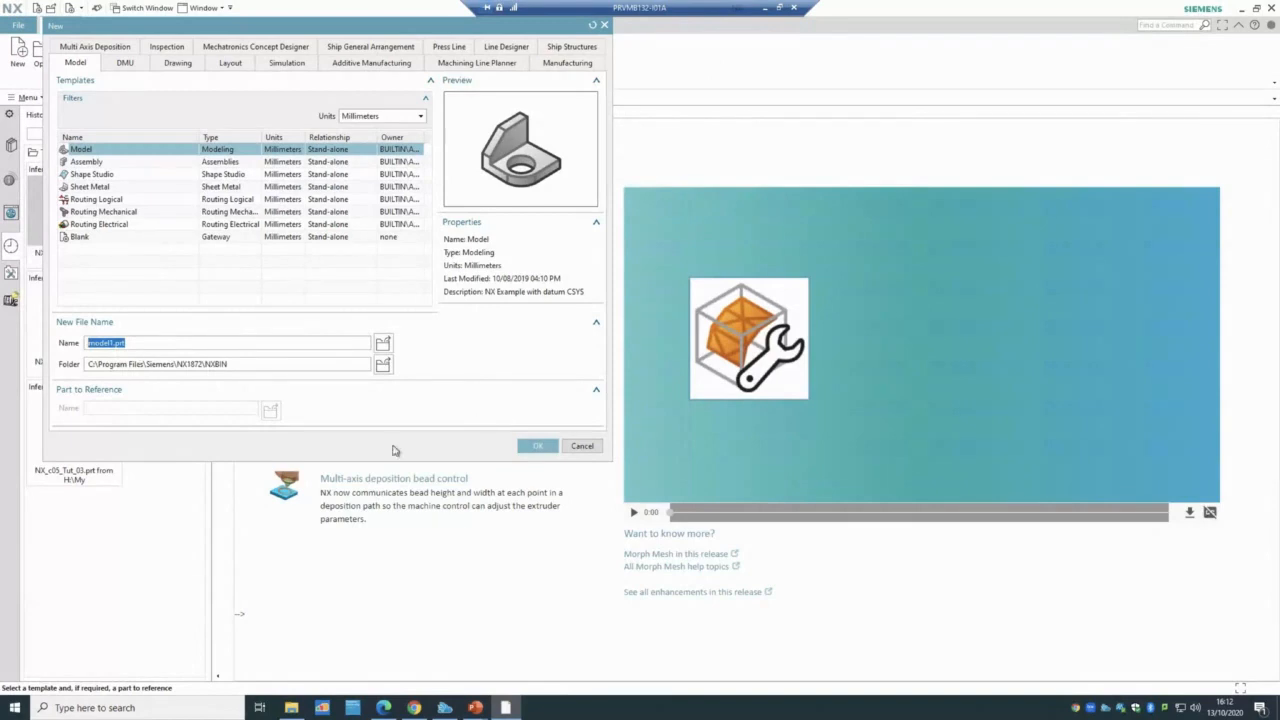
pyautogui.click(537, 445)
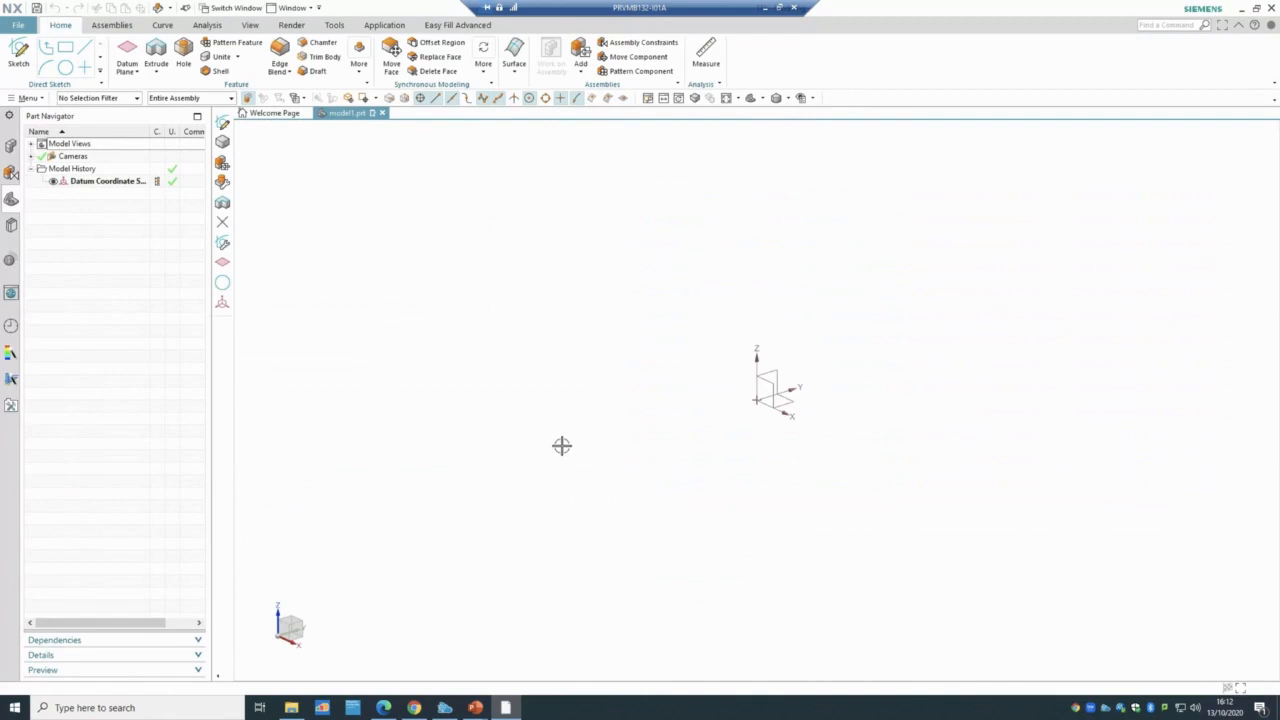
pyautogui.click(18, 53)
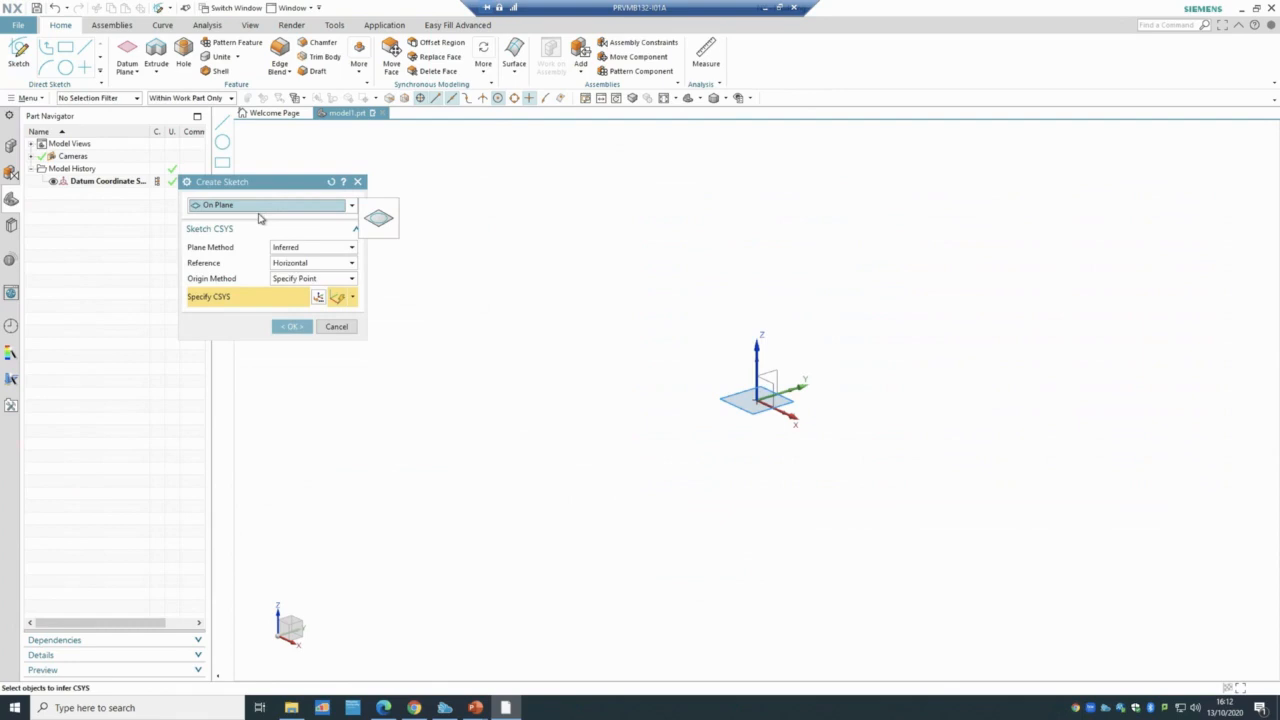
pyautogui.click(259, 218)
pyautogui.click(260, 220)
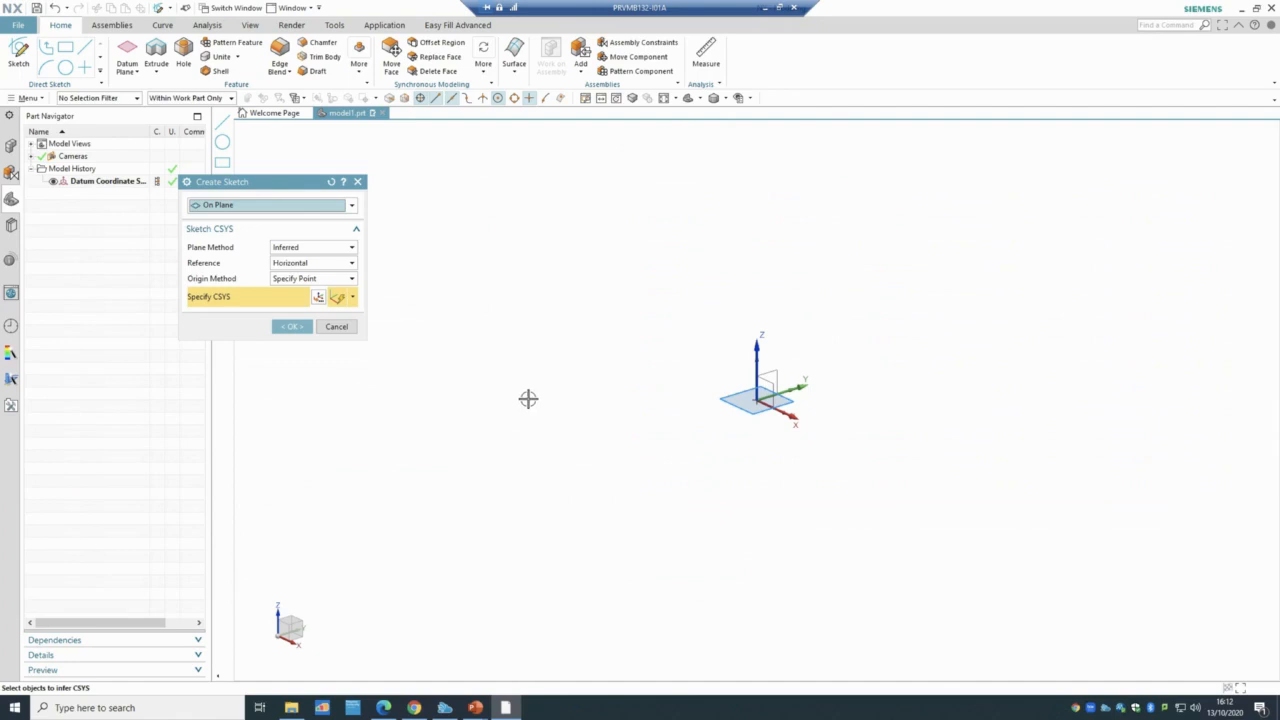
pyautogui.click(334, 328)
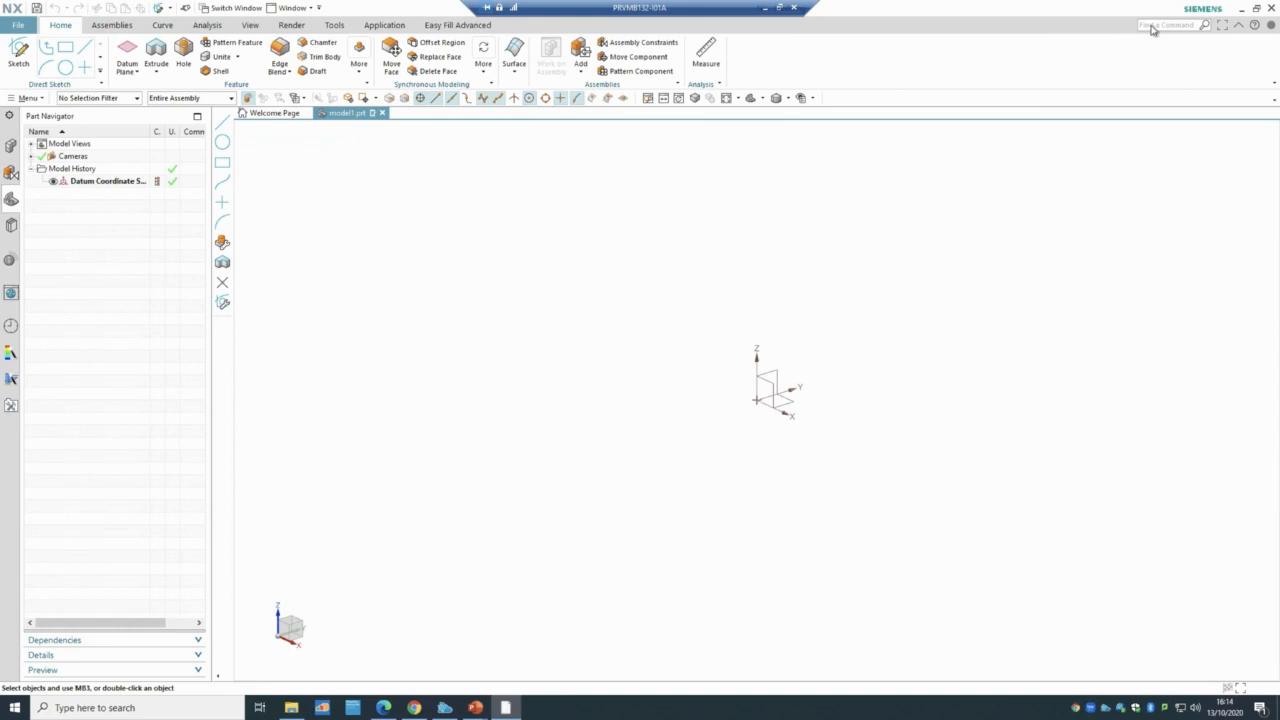
# - Search Find a Command for 'extrude' and browse the results
pyautogui.click(1159, 23)
pyautogui.write('extrude')
pyautogui.press('Return')
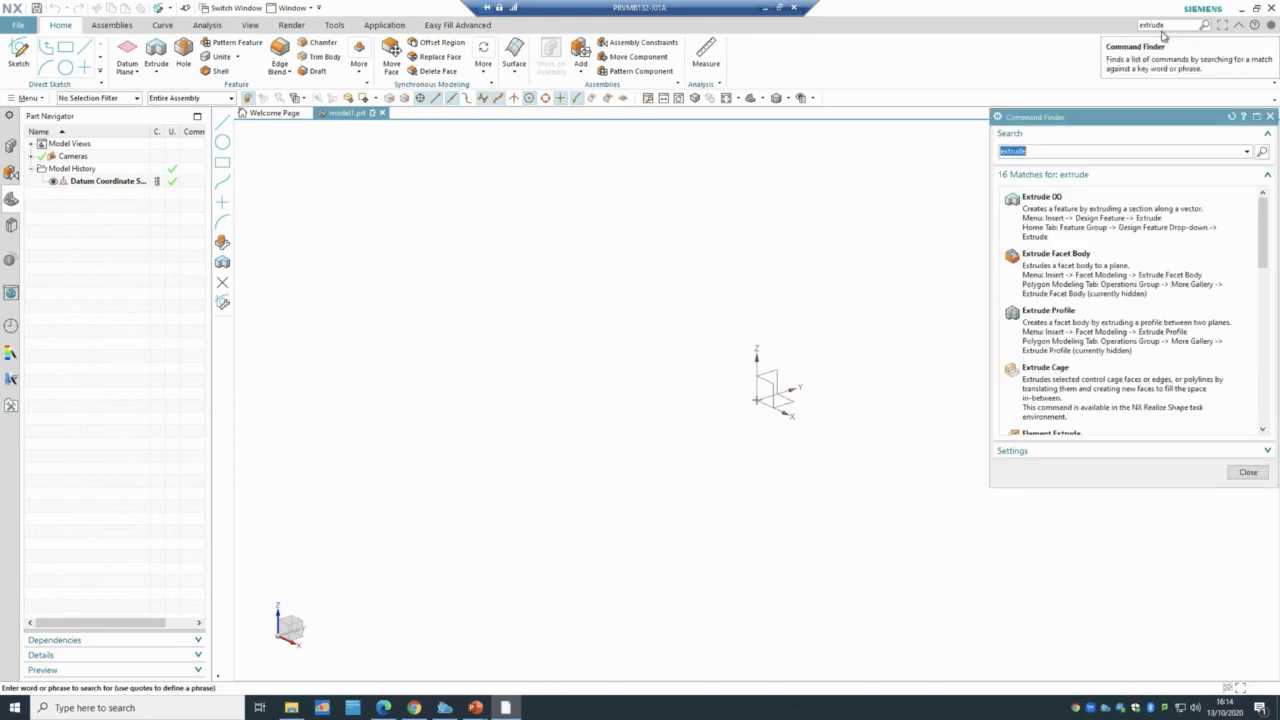
pyautogui.moveTo(1108, 272)
pyautogui.moveTo(1118, 227)
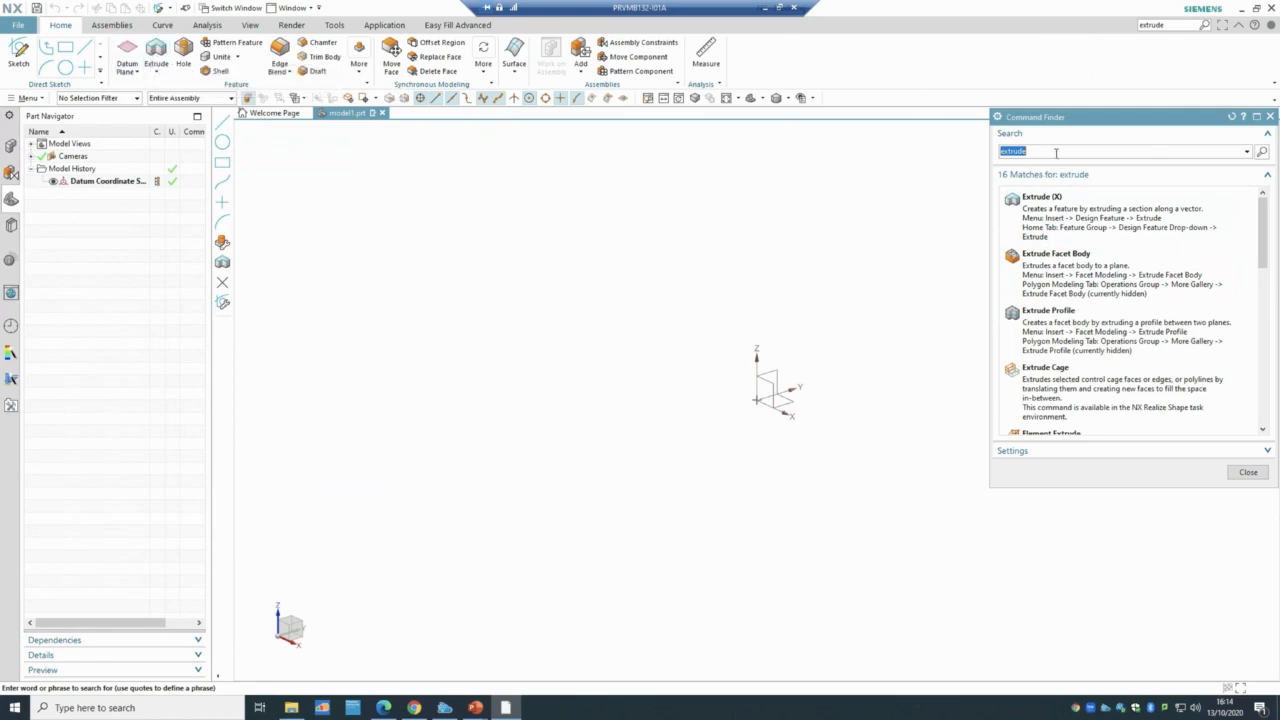
# - Search for 'block' and create a 100 × 100 × 100 mm block at the origin
pyautogui.write('block')
pyautogui.press('Return')
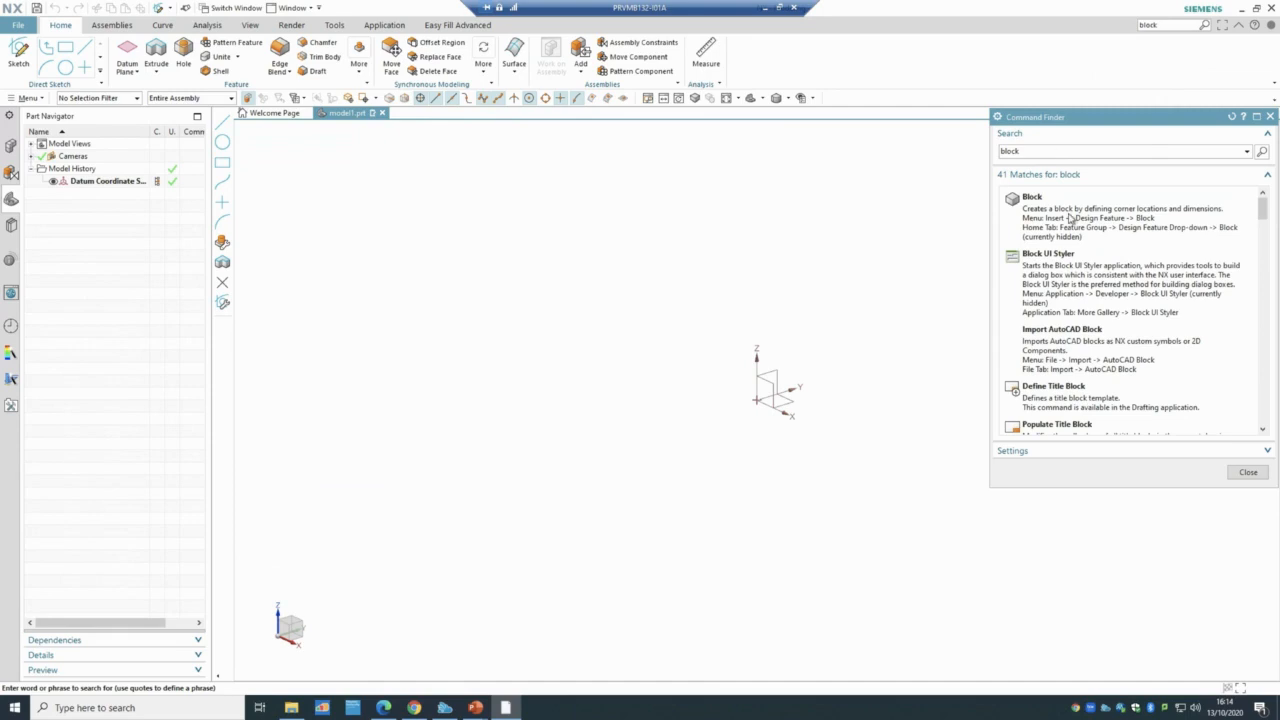
pyautogui.moveTo(1068, 216)
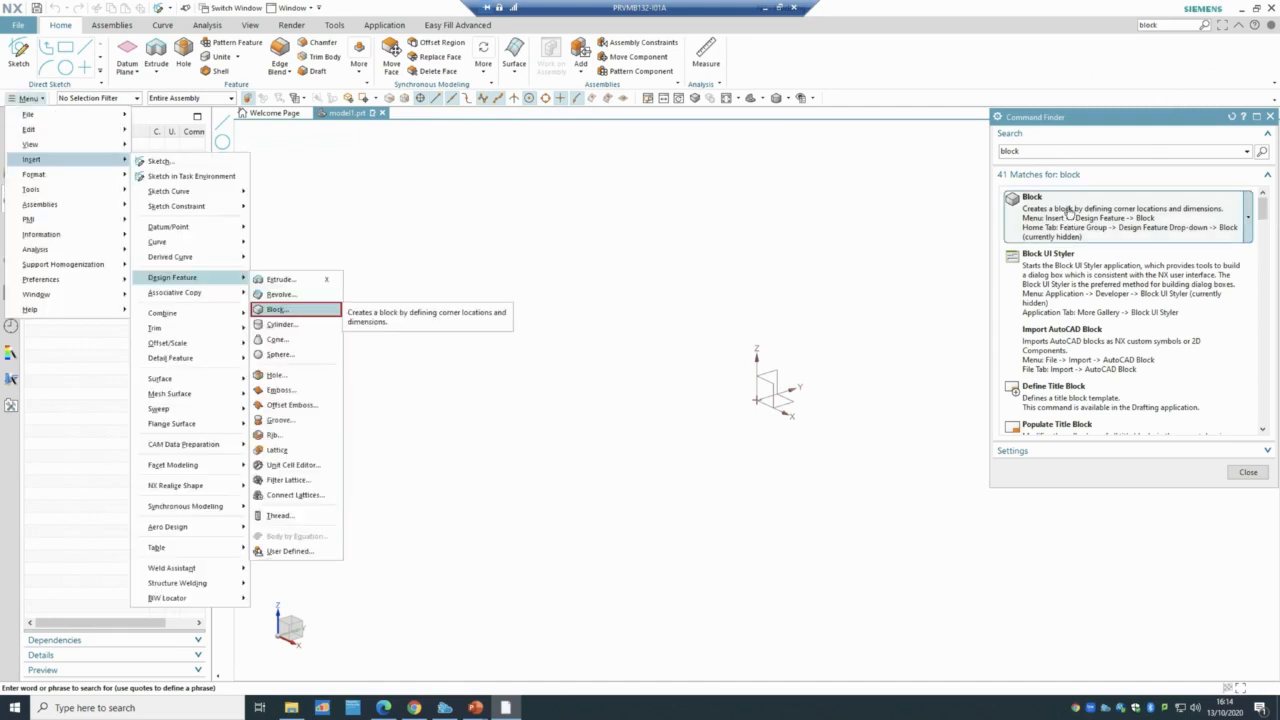
pyautogui.click(1069, 212)
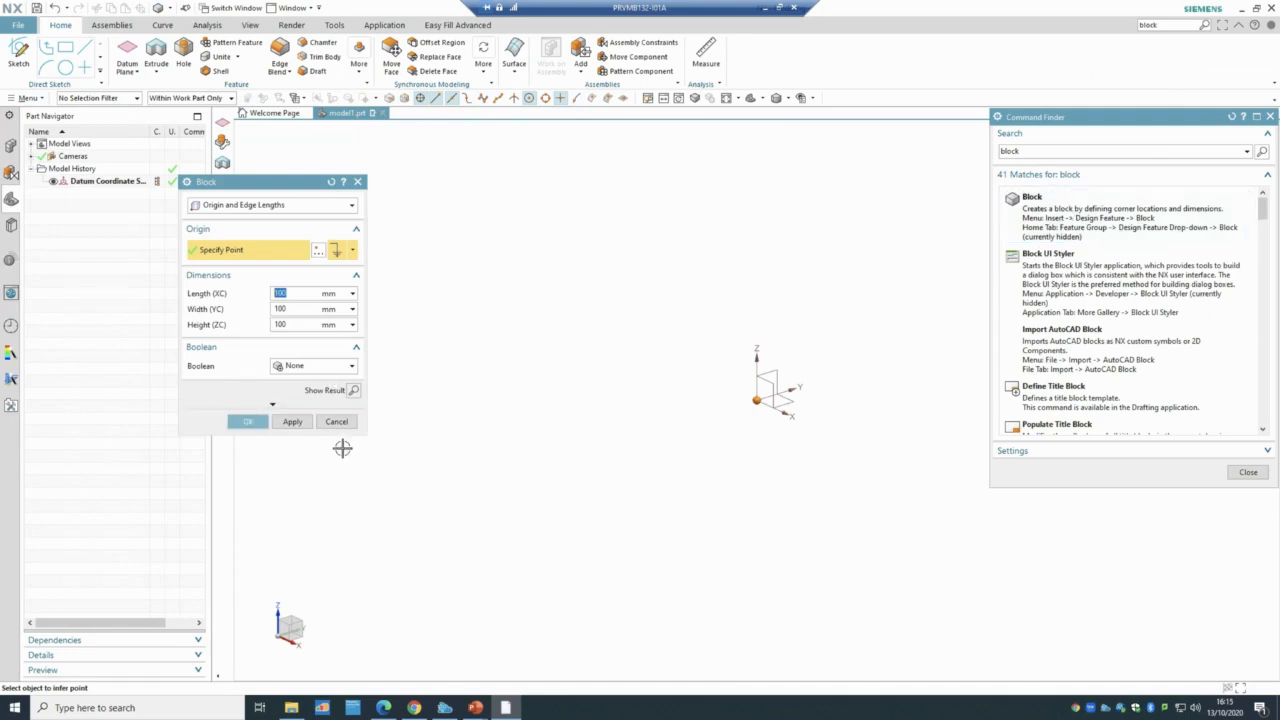
pyautogui.click(250, 419)
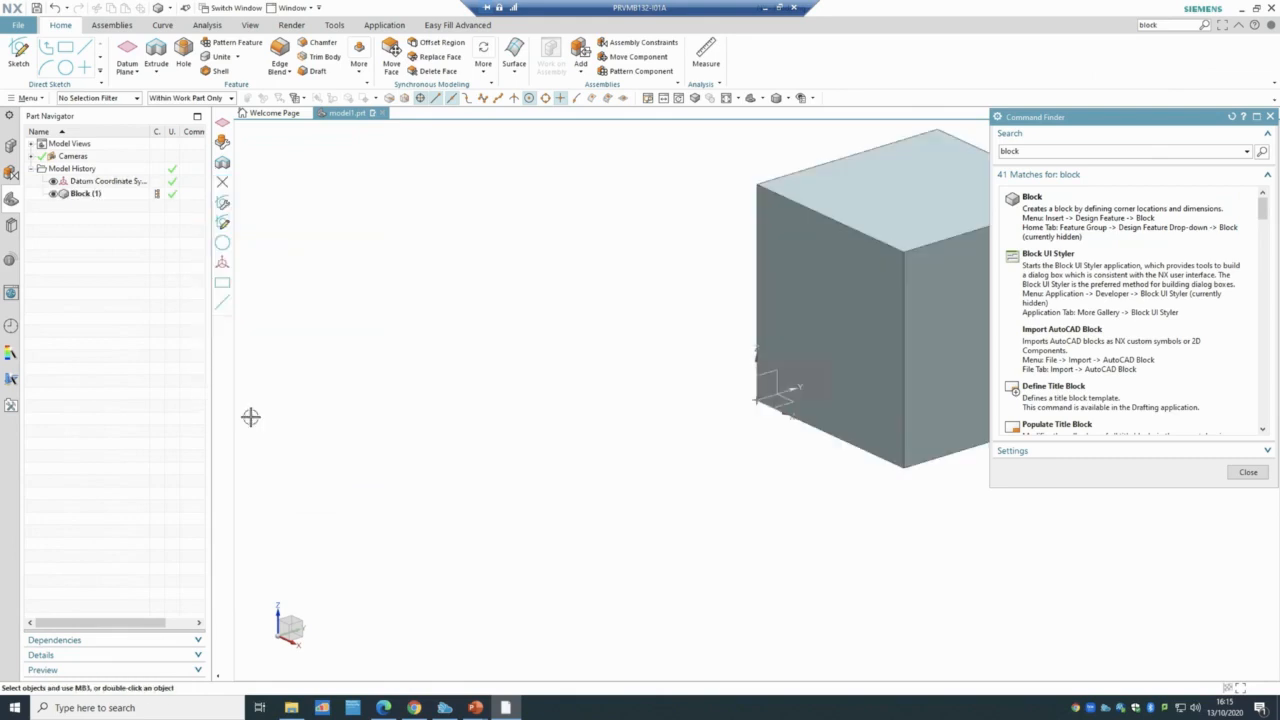
# - Close the command search results and fit the block in the view
pyautogui.click(1248, 472)
pyautogui.scroll(-2, 1209, 380)
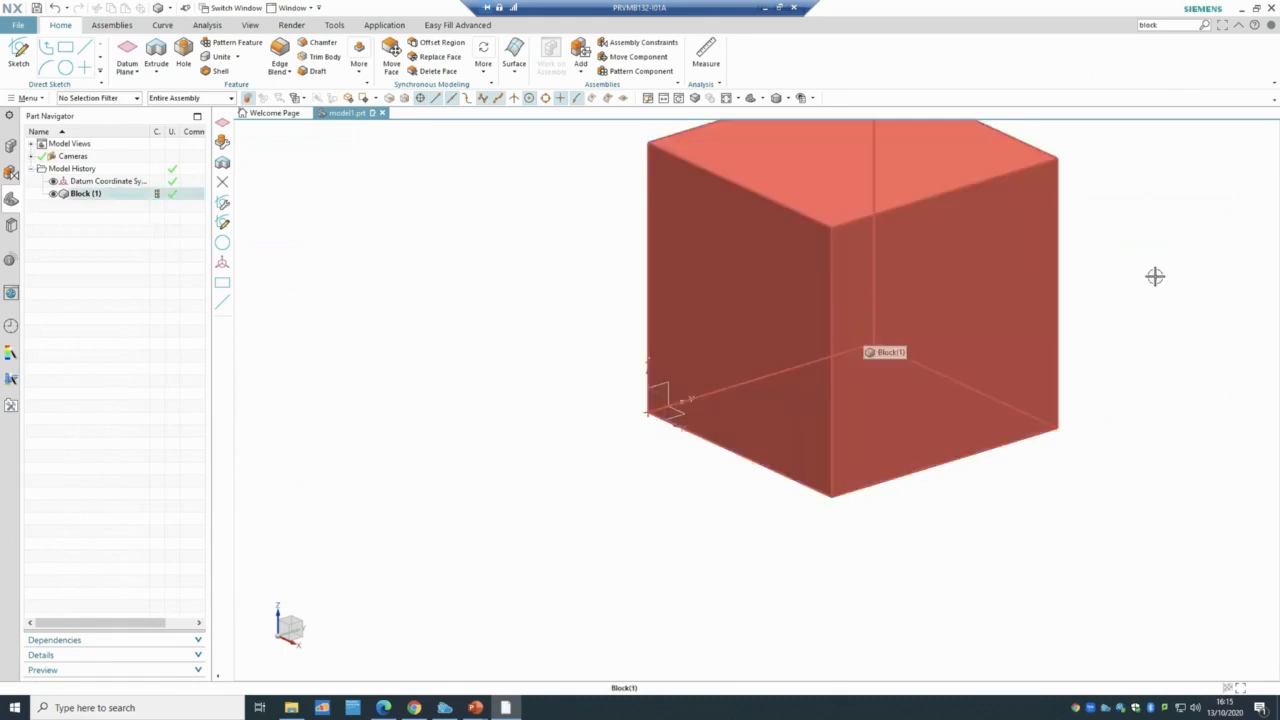
pyautogui.scroll(-1, 1150, 273)
pyautogui.scroll(1, 1145, 271)
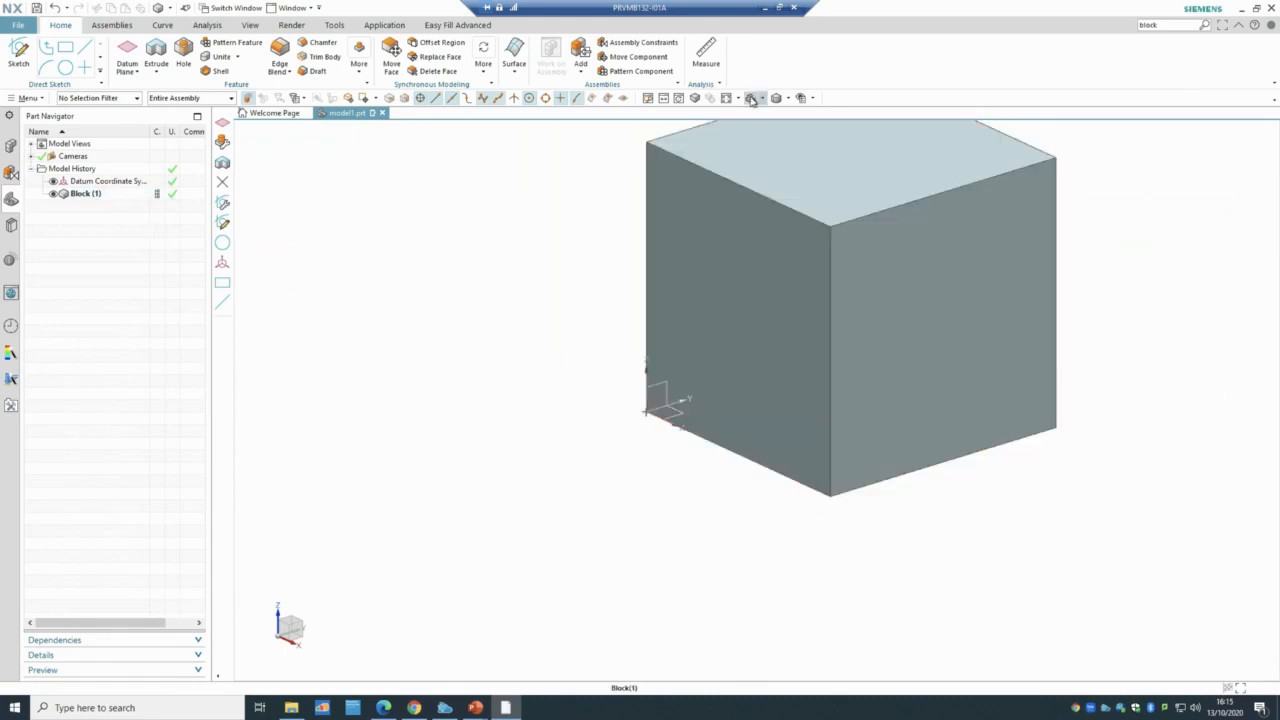
pyautogui.click(727, 98)
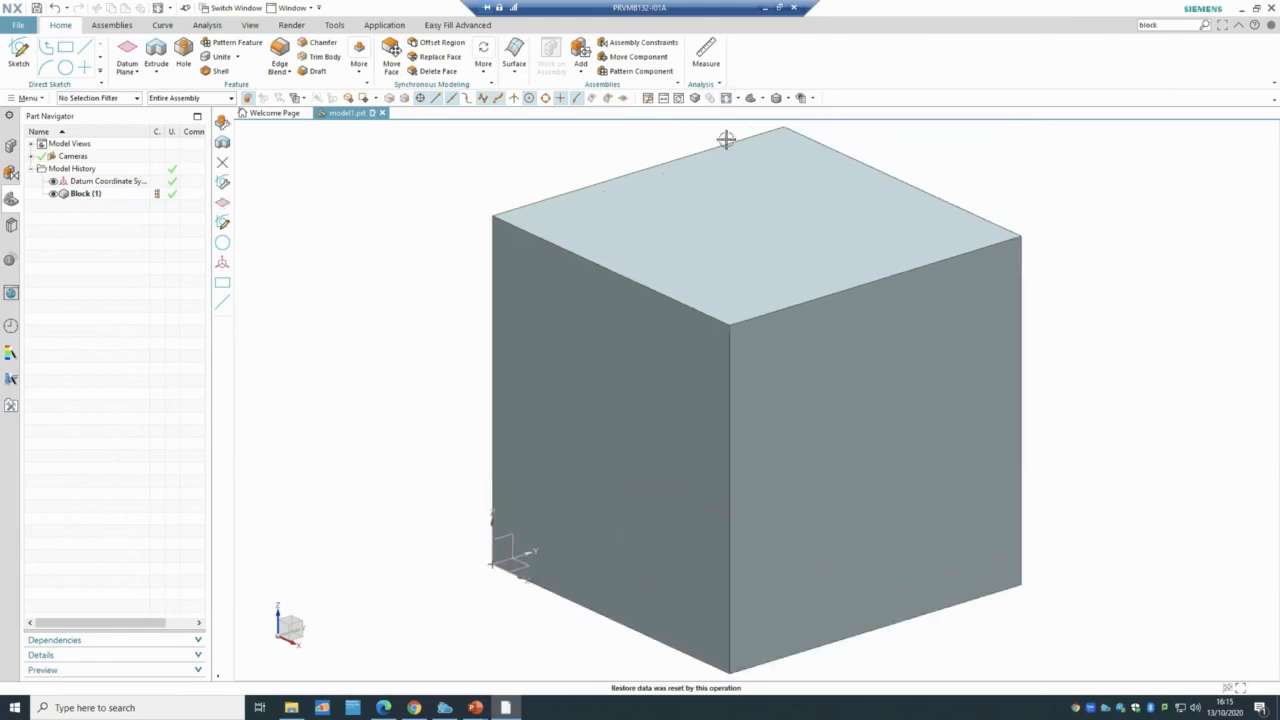
# - Pick the top and left faces with the Face filter, then reset the filter and deselect
pyautogui.click(90, 99)
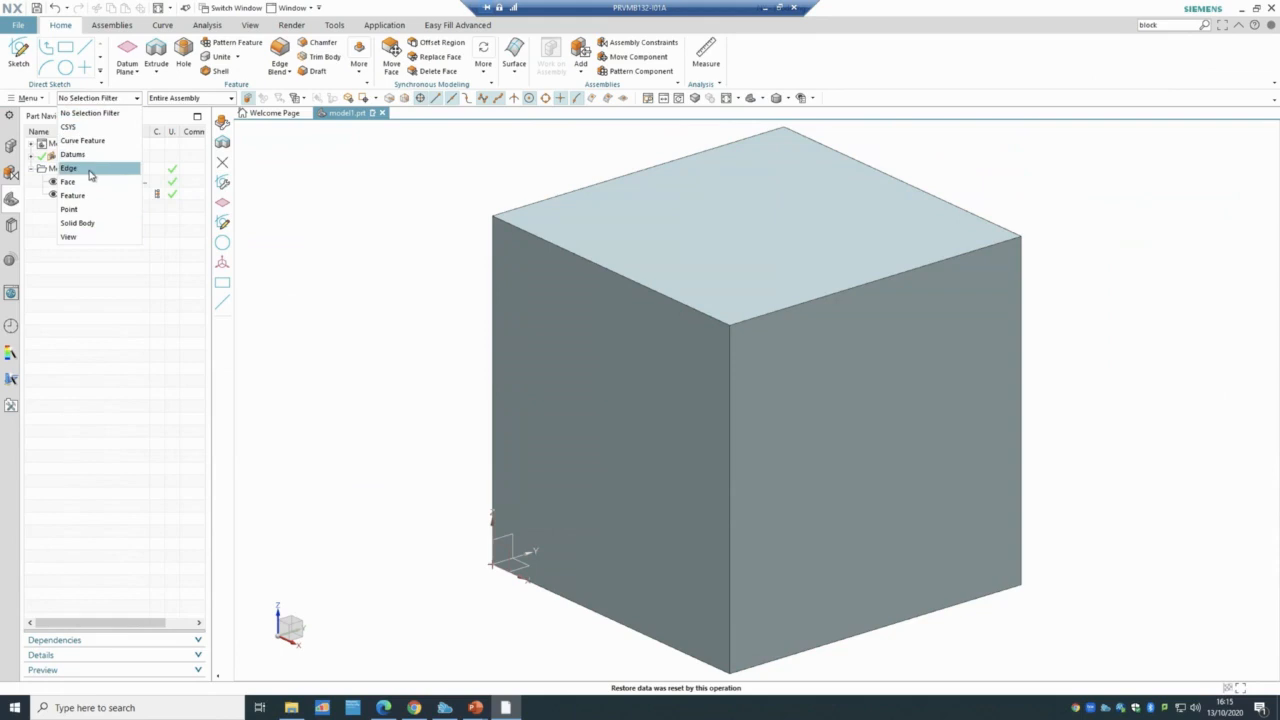
pyautogui.click(749, 226)
pyautogui.click(603, 391)
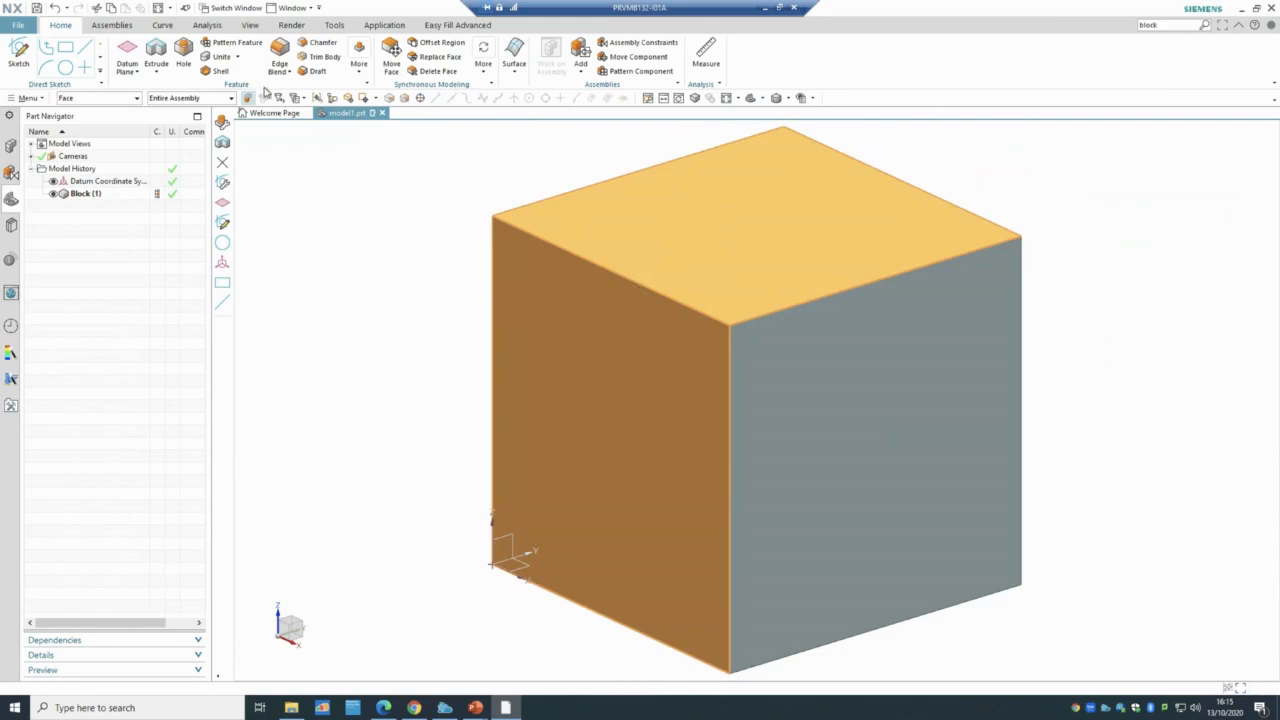
pyautogui.click(122, 99)
pyautogui.click(100, 112)
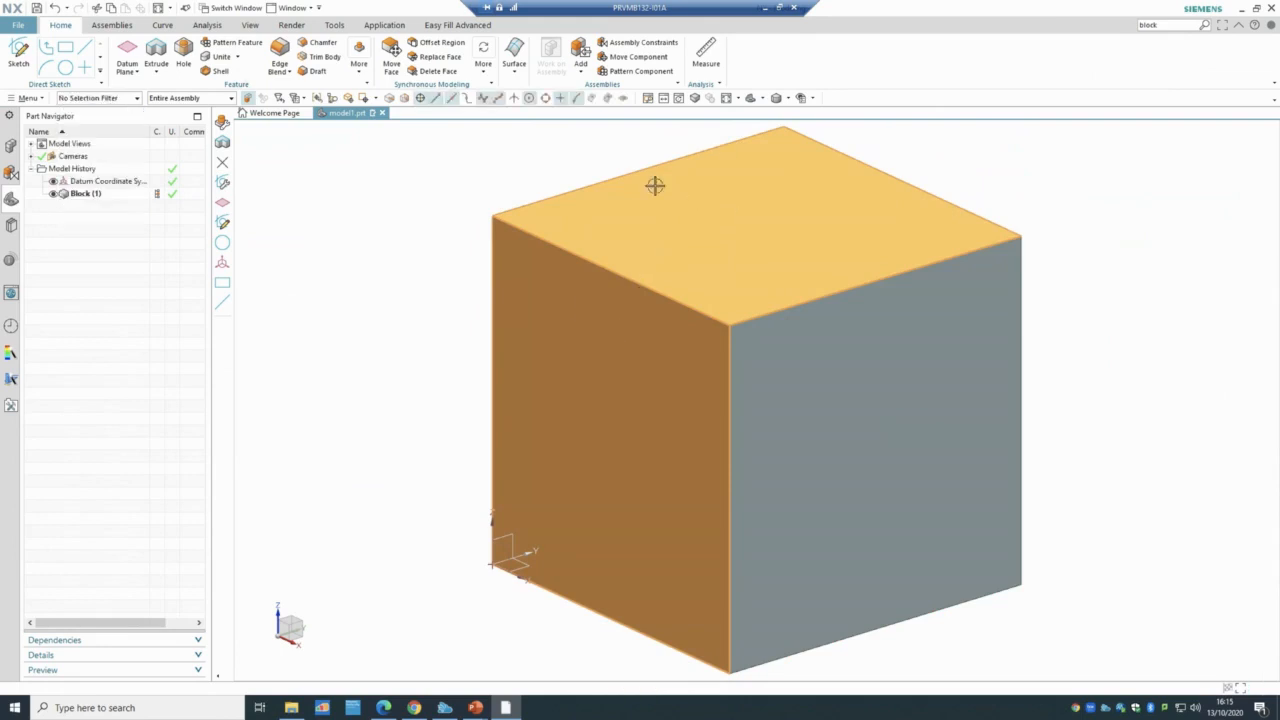
pyautogui.click(385, 261)
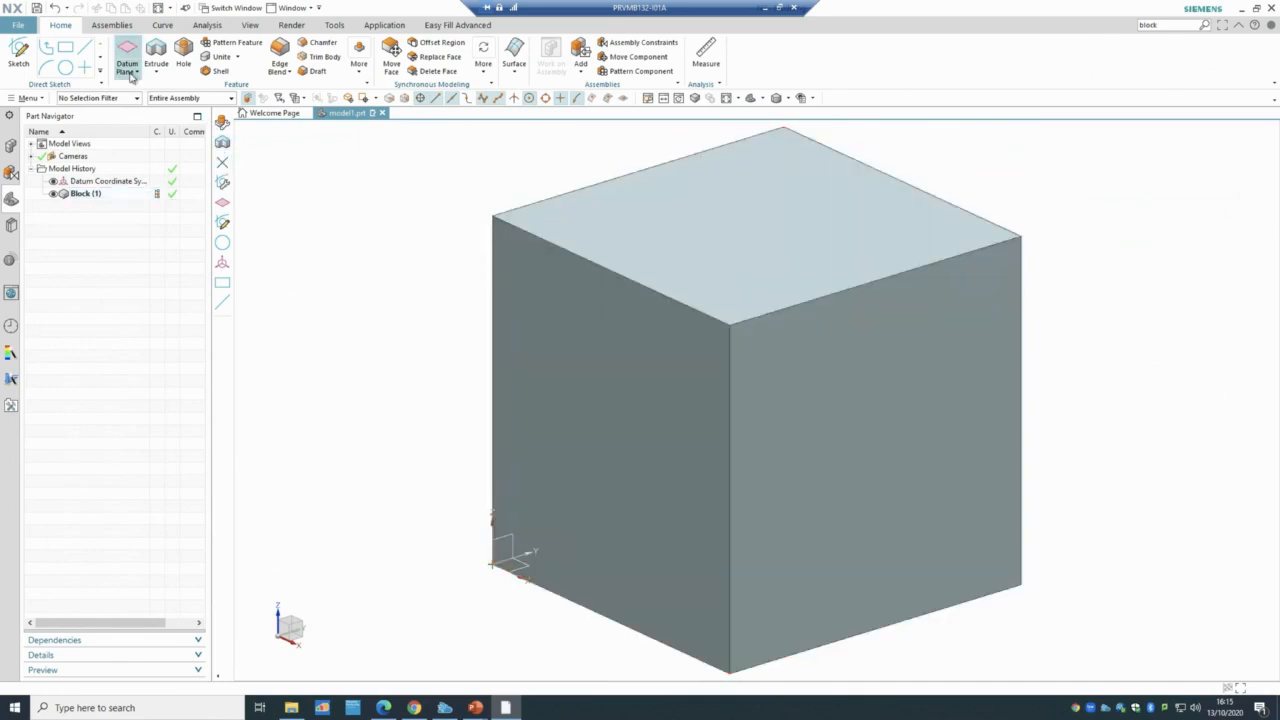
# - Create an Inferred datum plane on the cube's top face
pyautogui.click(131, 74)
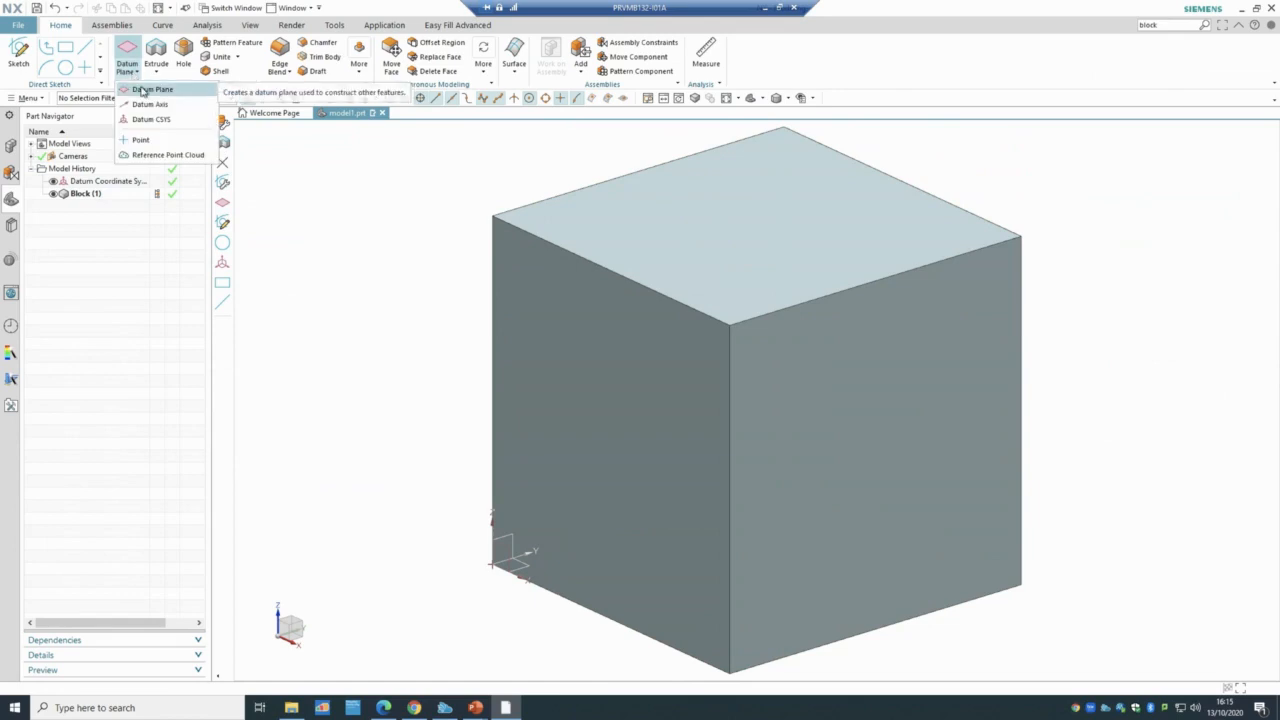
pyautogui.click(143, 90)
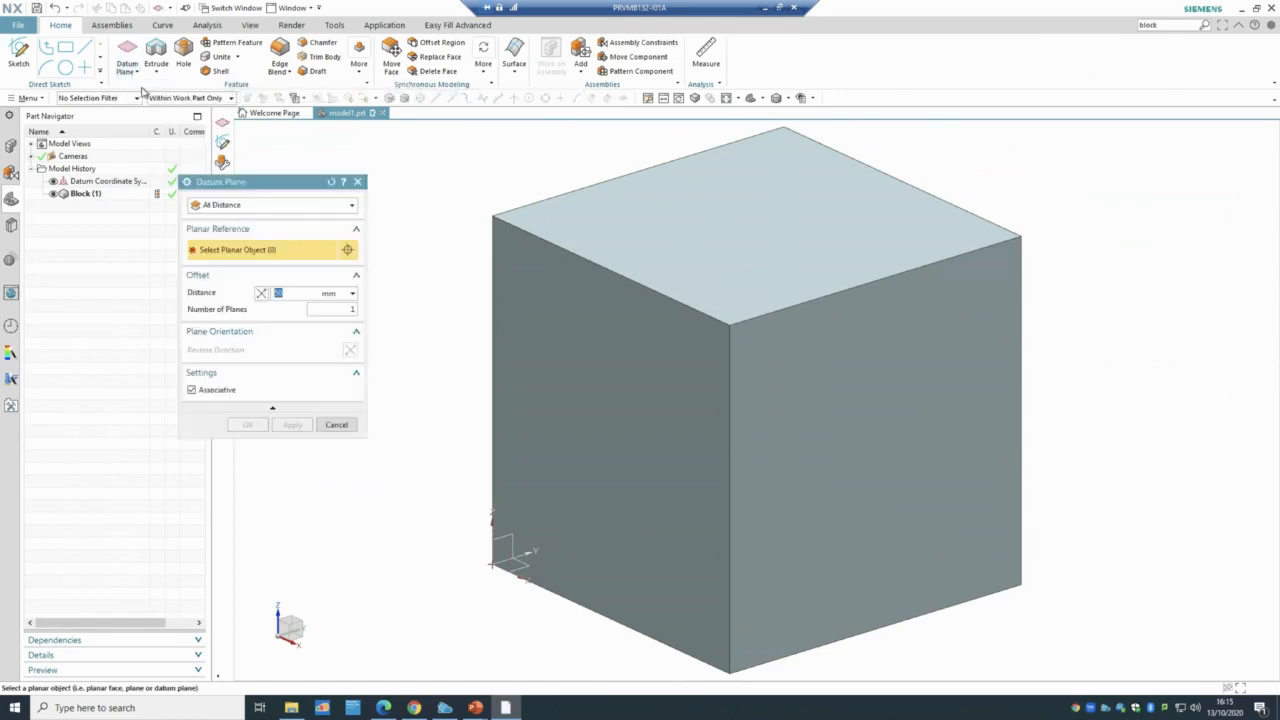
pyautogui.click(226, 205)
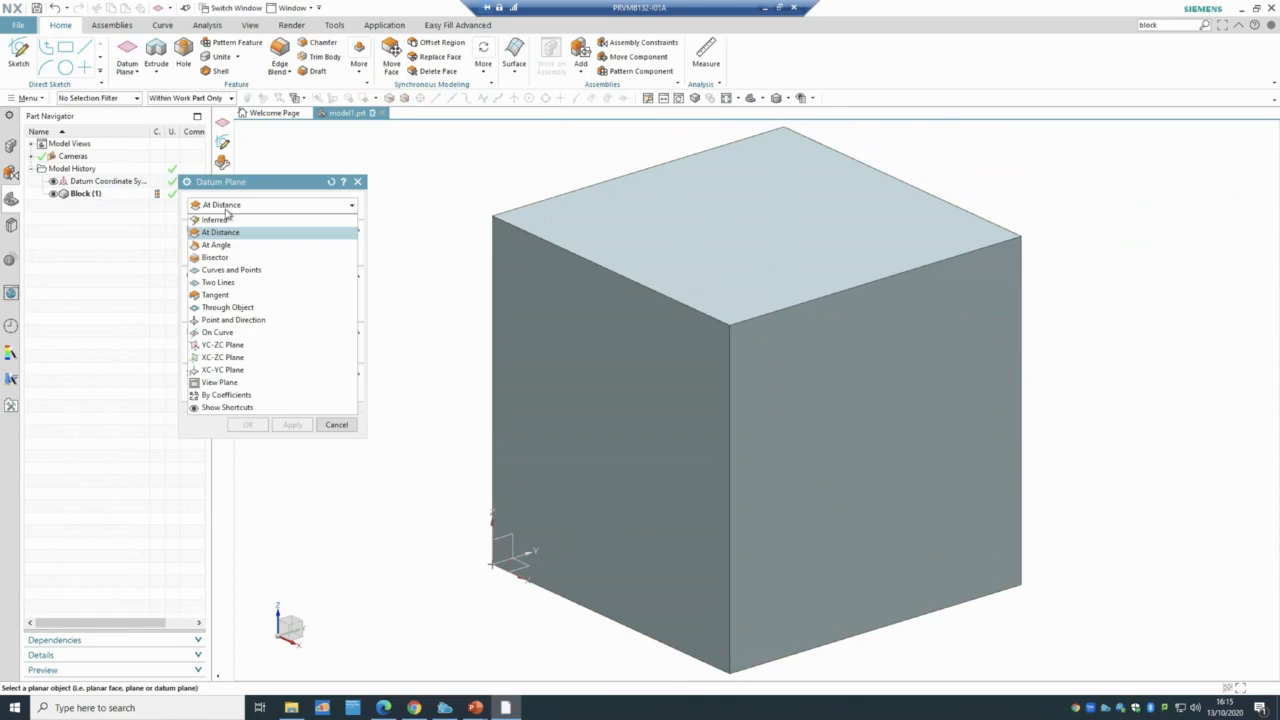
pyautogui.click(216, 220)
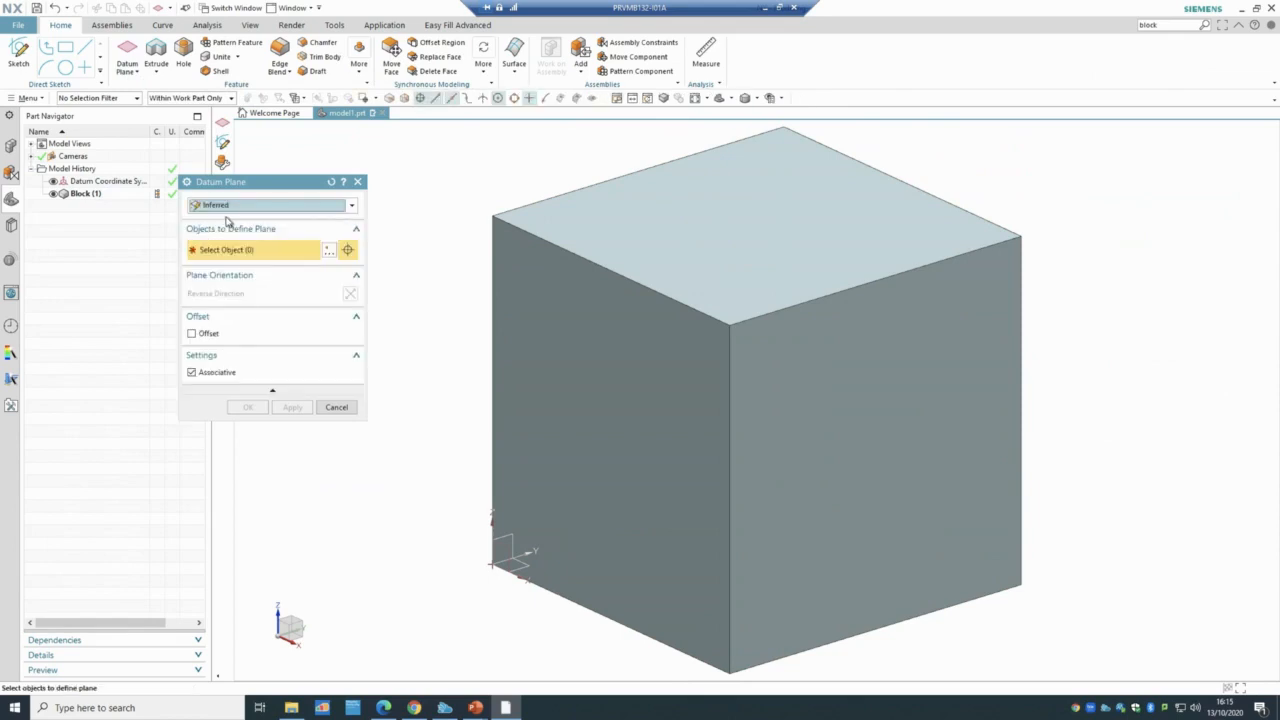
pyautogui.click(641, 217)
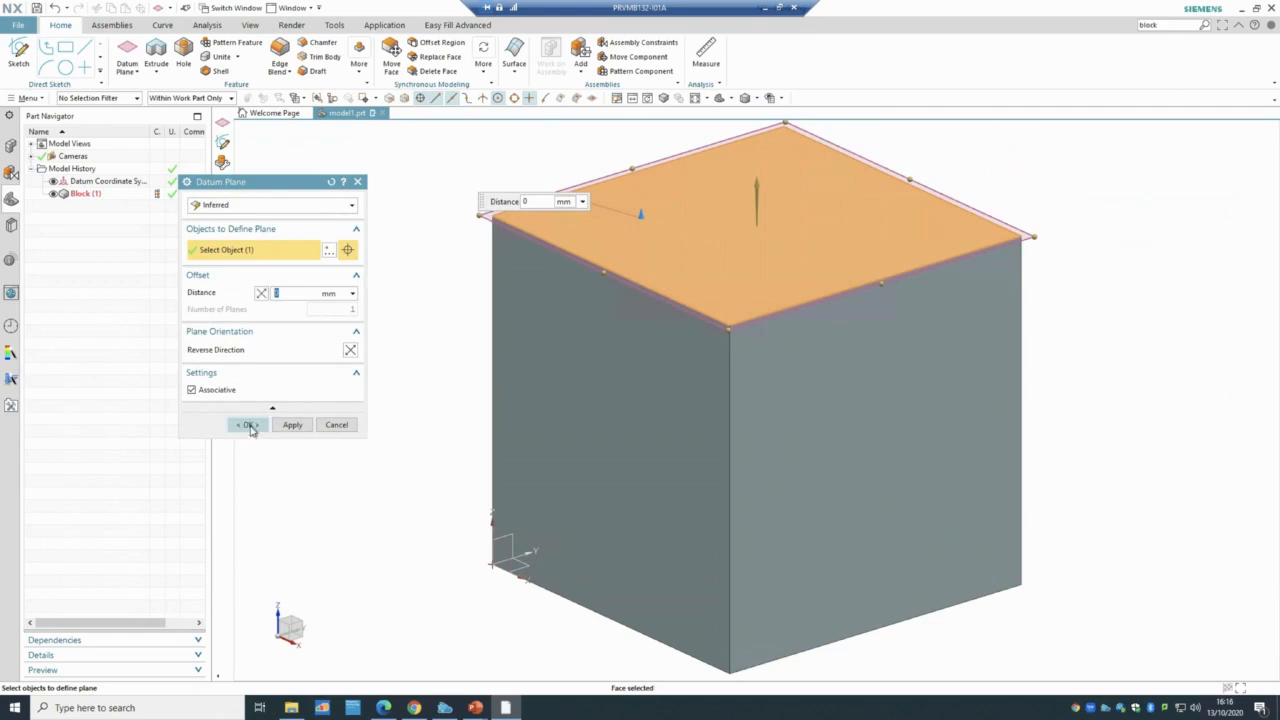
pyautogui.click(249, 424)
# - Hide Datum Plane (2) in the Part Navigator
pyautogui.click(122, 211)
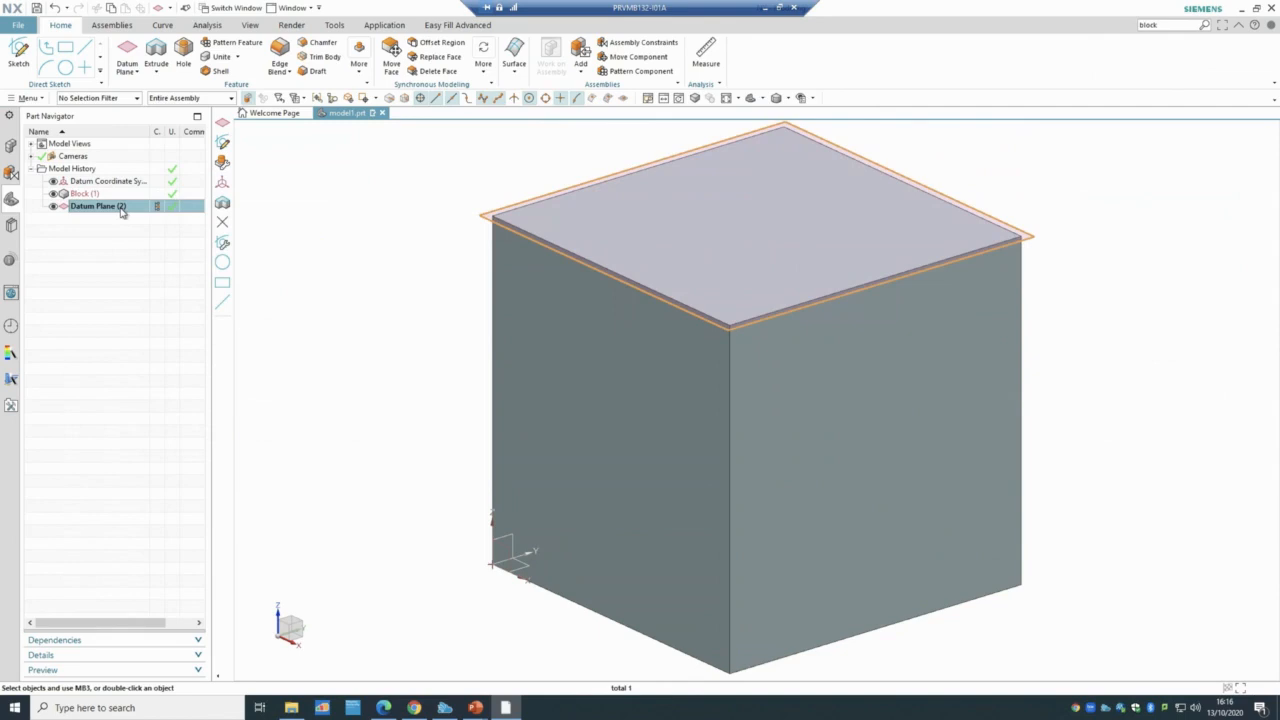
pyautogui.click(134, 73)
pyautogui.click(134, 75)
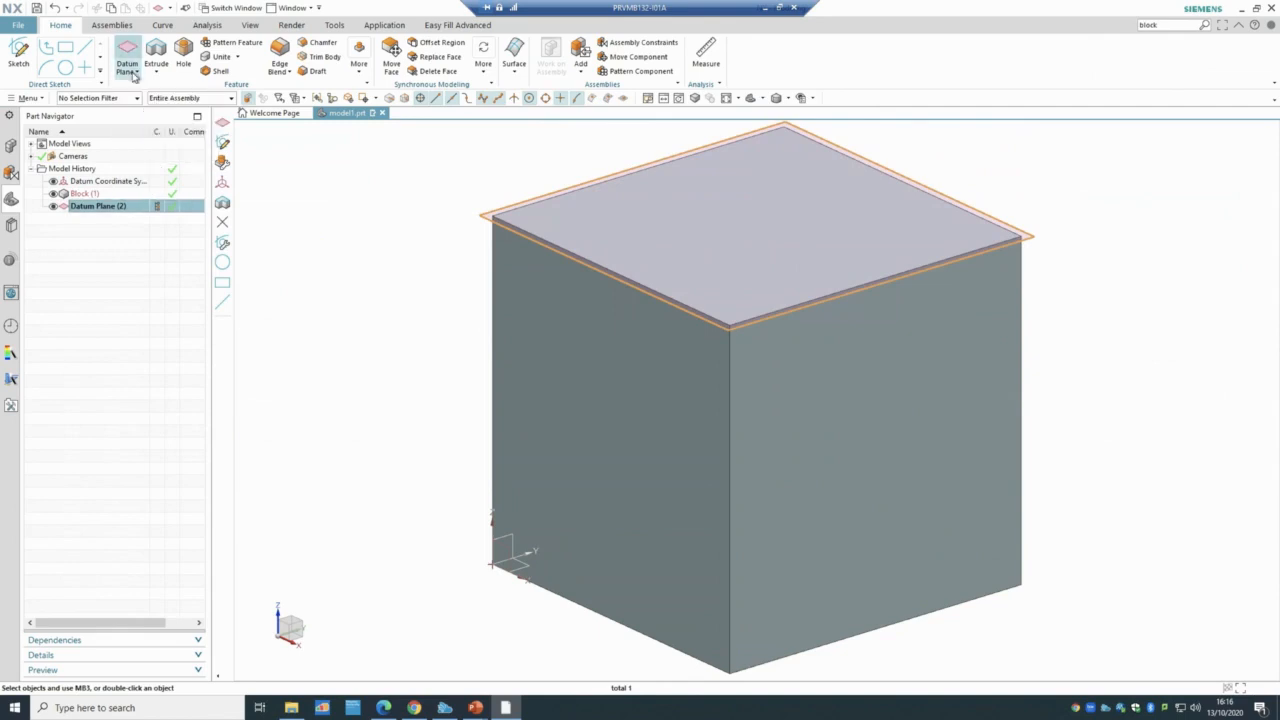
pyautogui.click(54, 206)
pyautogui.click(134, 74)
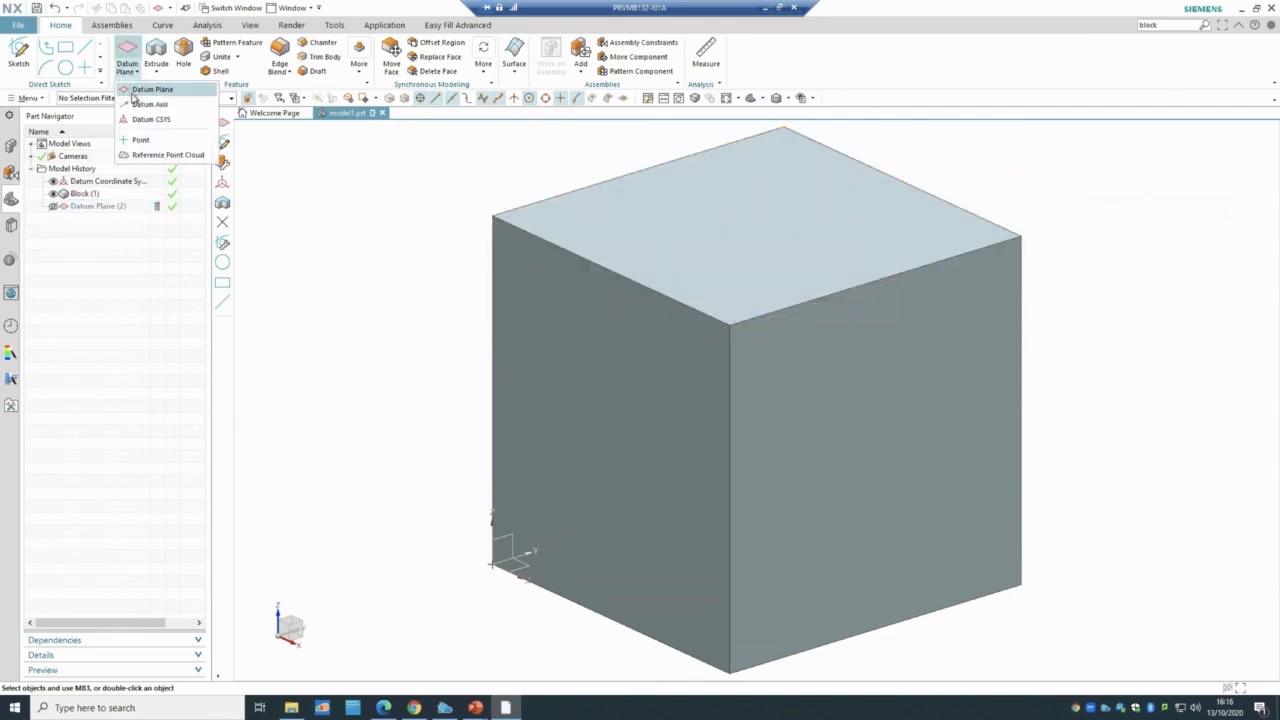
# - Start an At Distance datum plane referencing the cube's top face via QuickPick
pyautogui.click(140, 91)
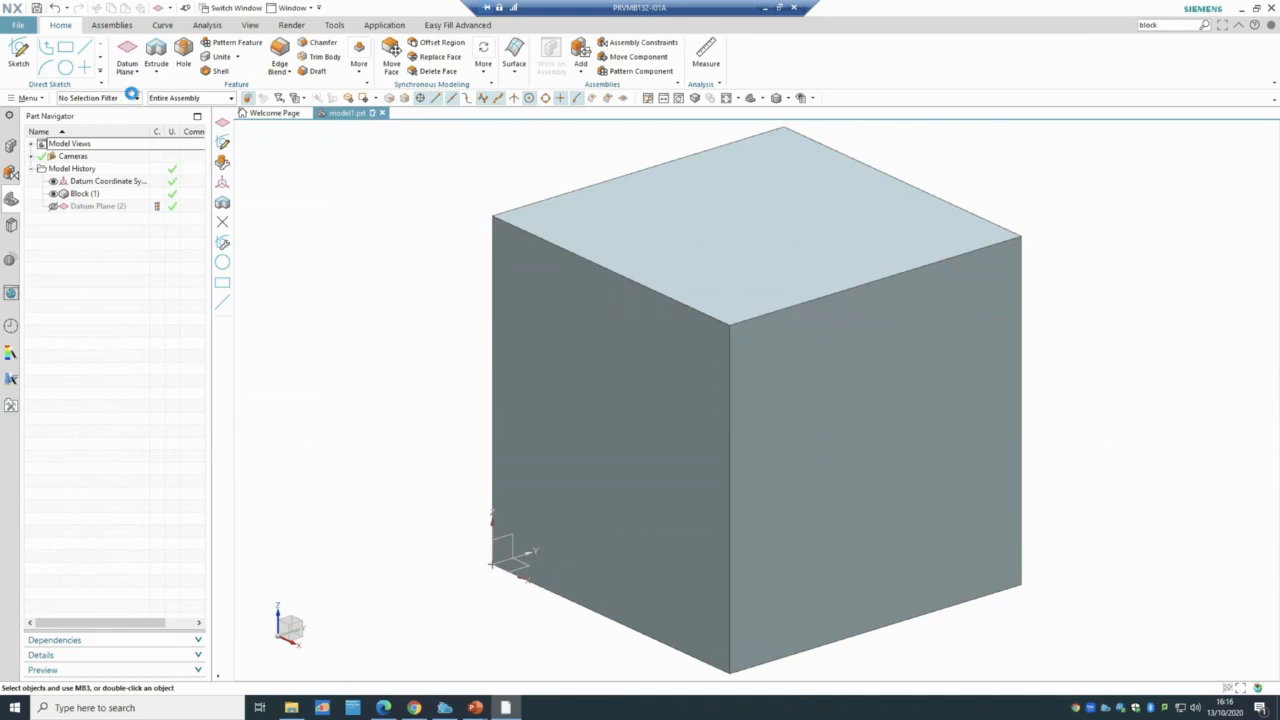
pyautogui.click(608, 222)
pyautogui.click(268, 205)
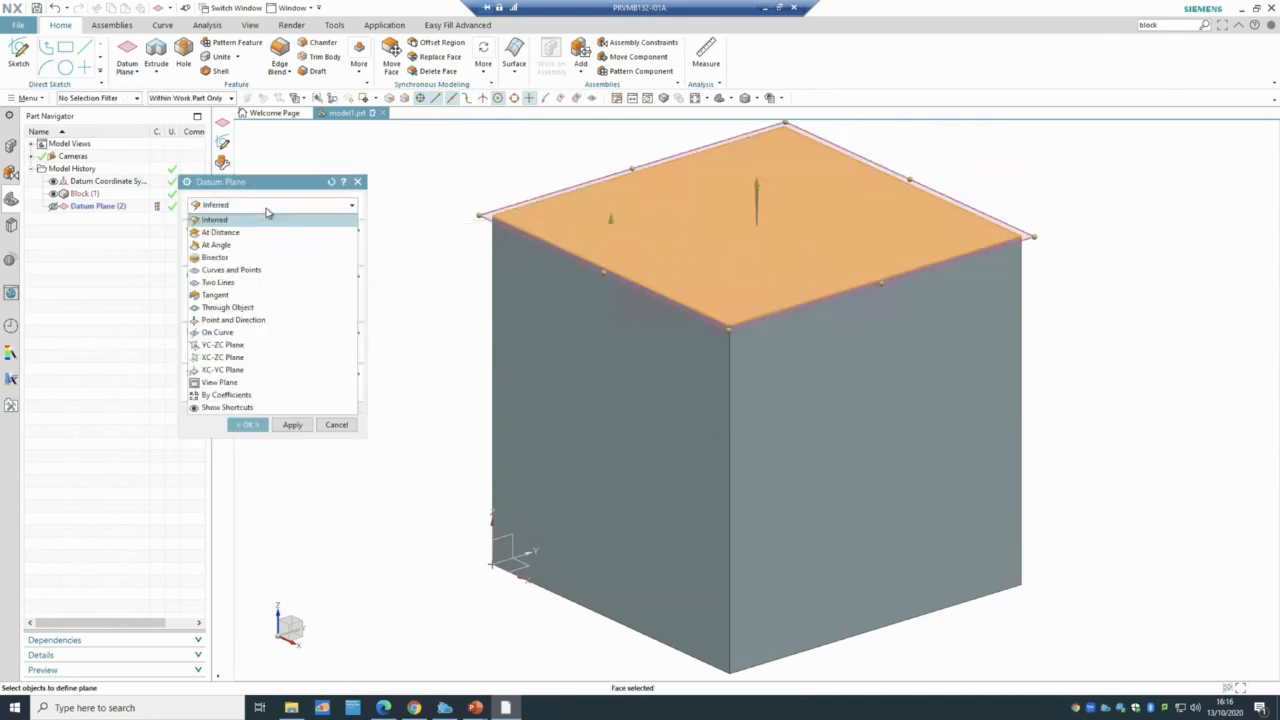
pyautogui.click(260, 232)
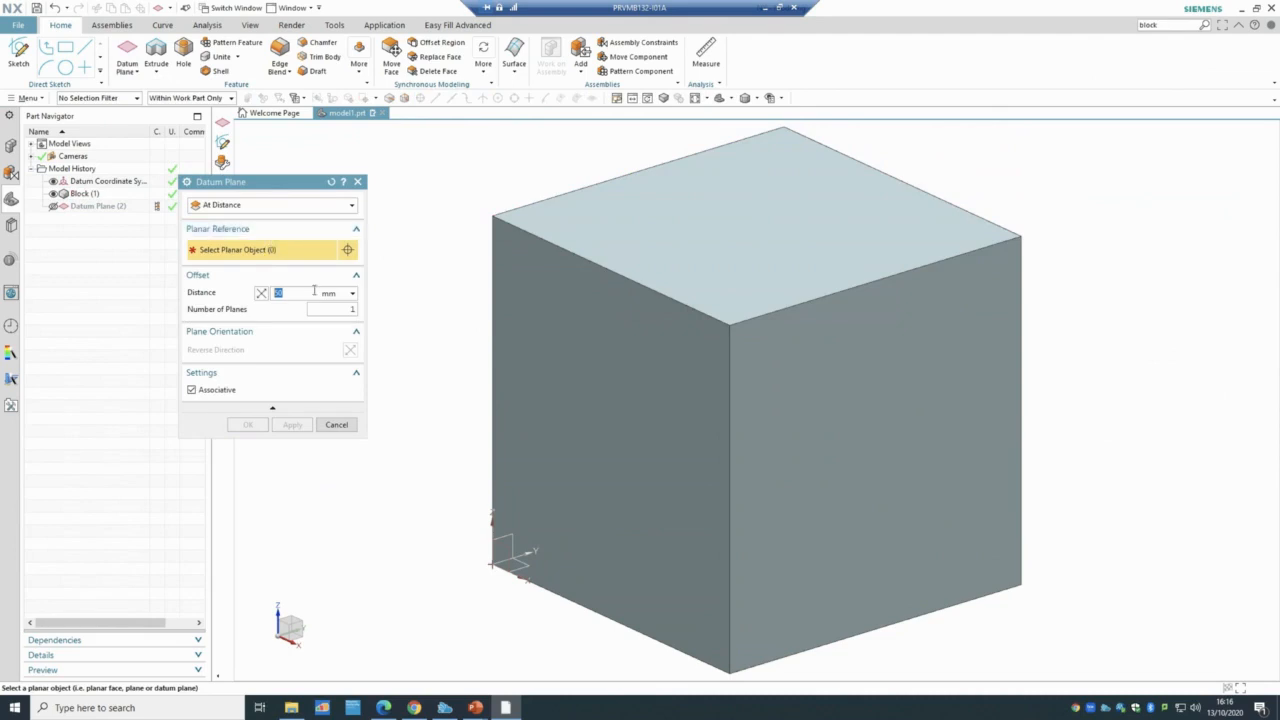
pyautogui.click(630, 235)
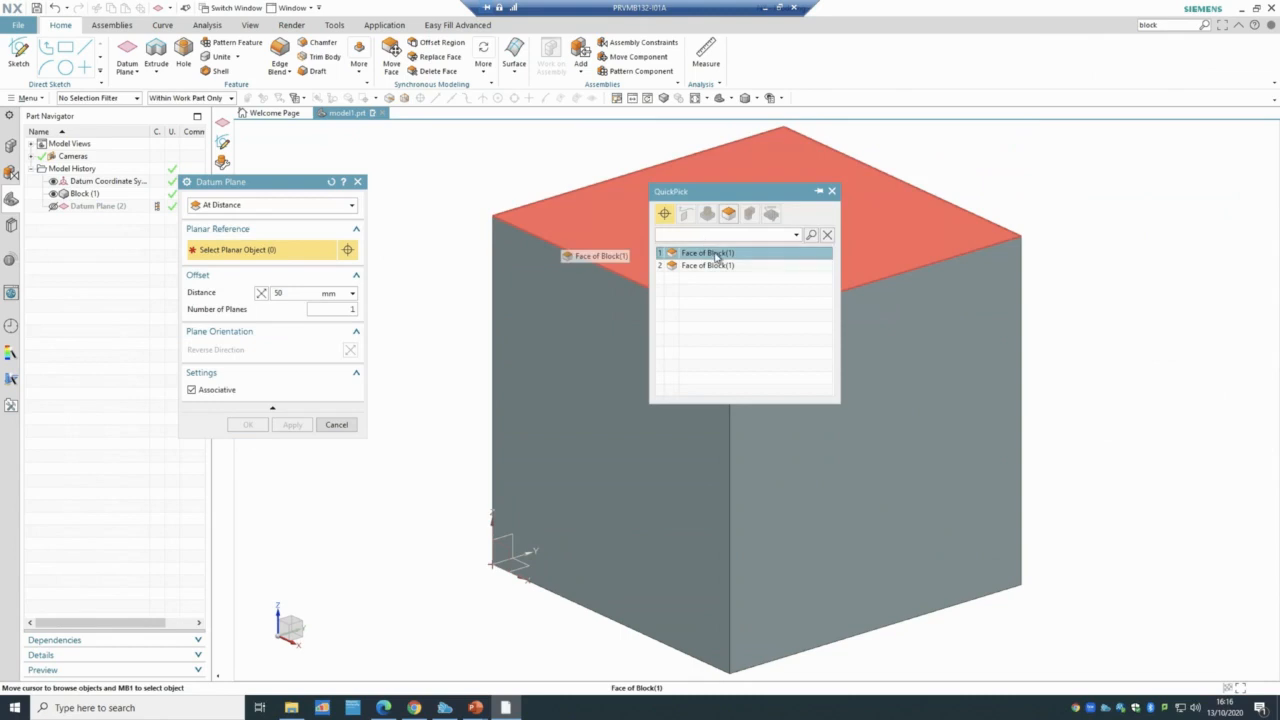
pyautogui.click(716, 256)
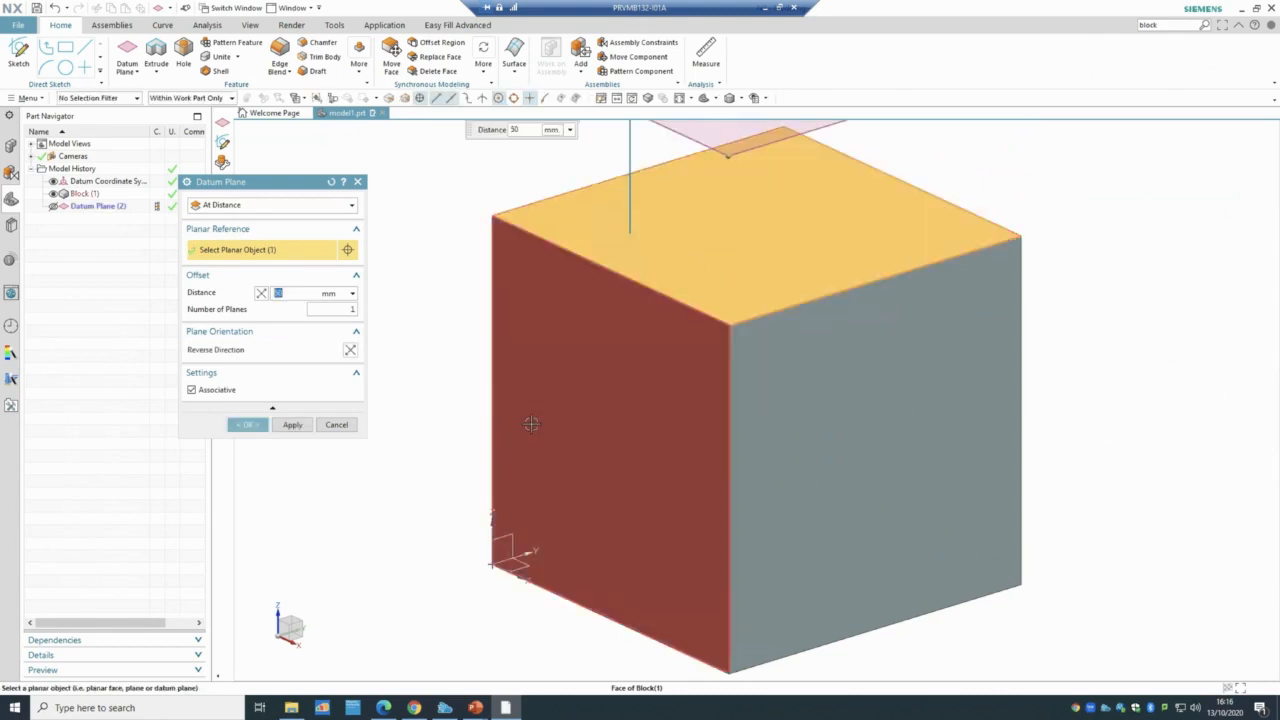
# - Keep the 50 mm offset above the top face and create Datum Plane (3)
pyautogui.scroll(-3, 531, 424)
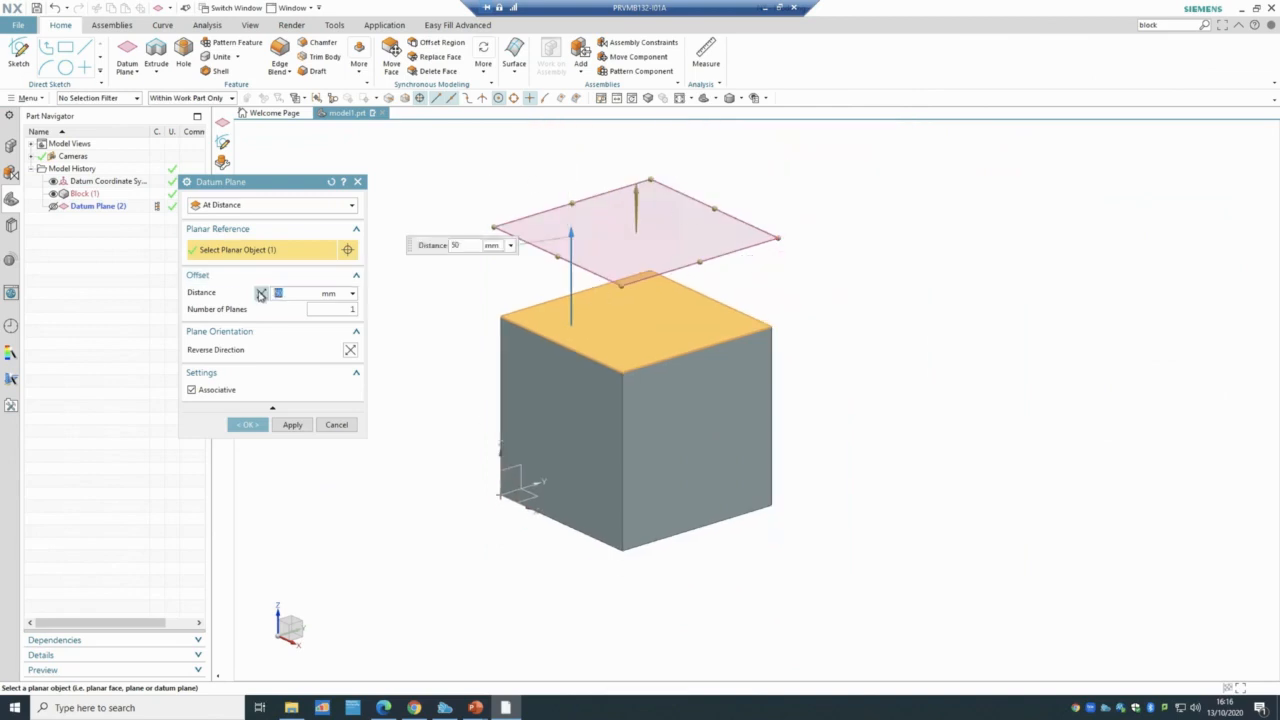
pyautogui.click(260, 293)
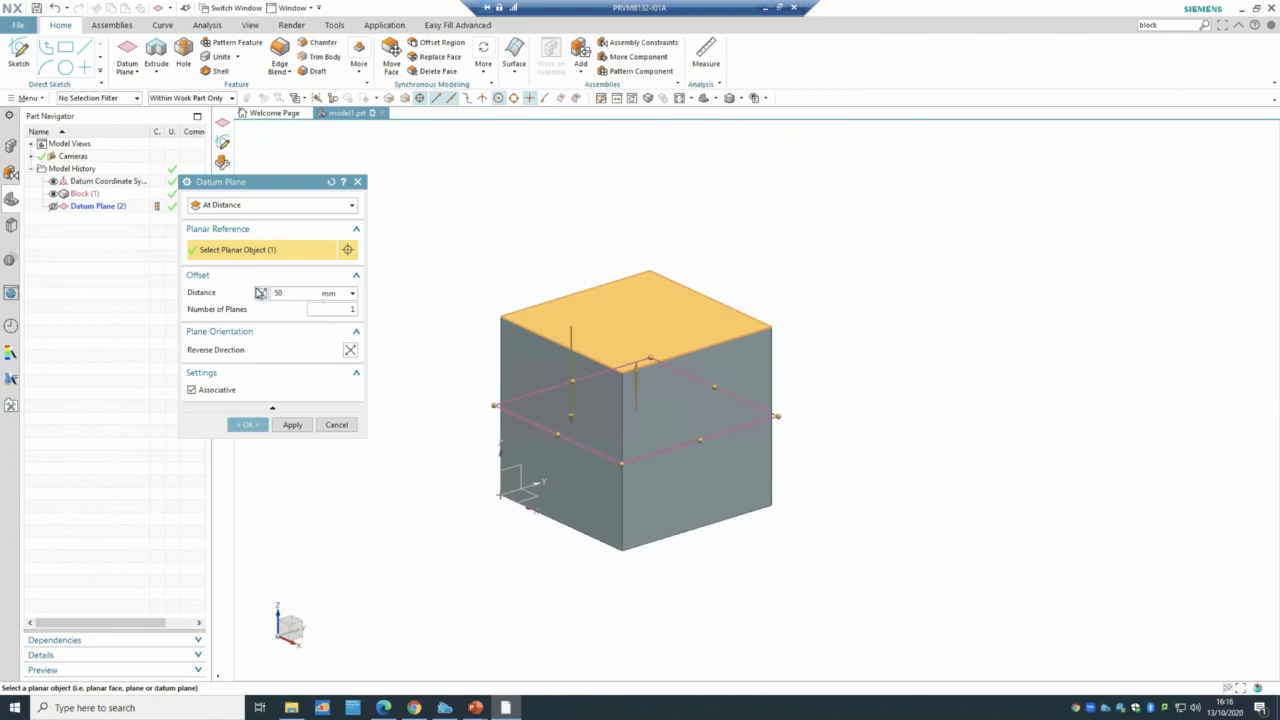
pyautogui.click(260, 293)
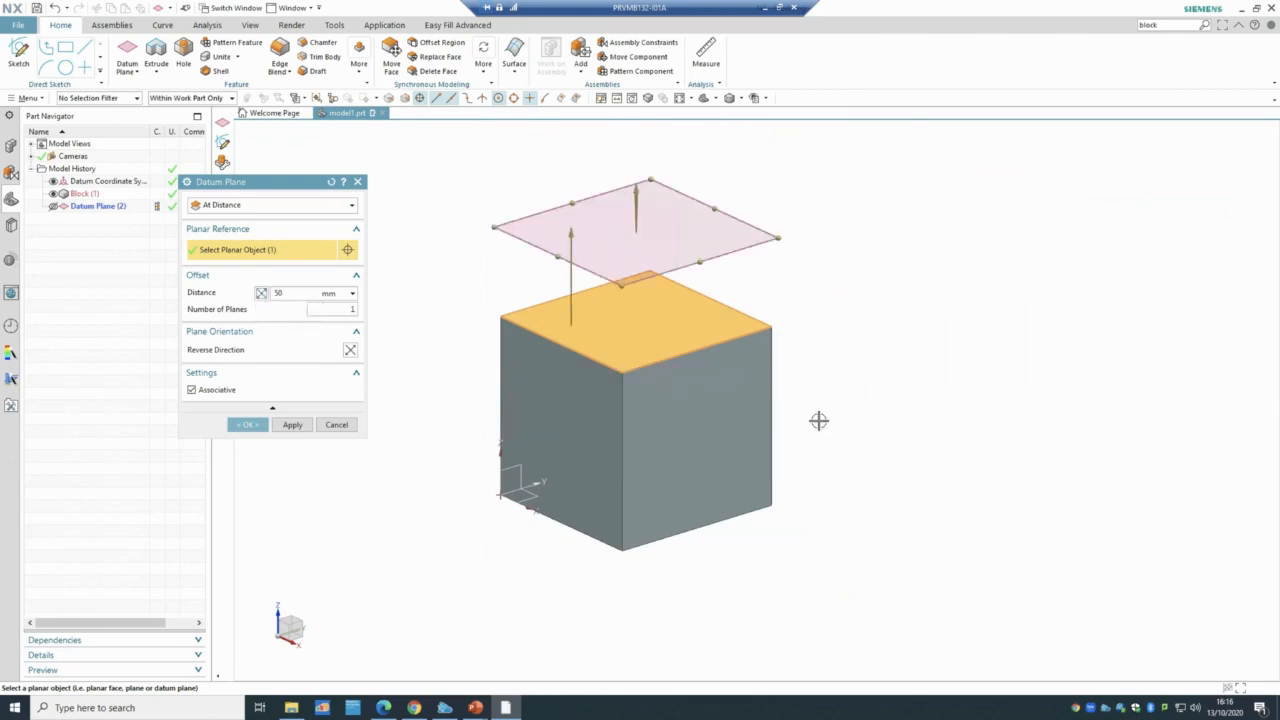
pyautogui.click(248, 424)
pyautogui.click(112, 219)
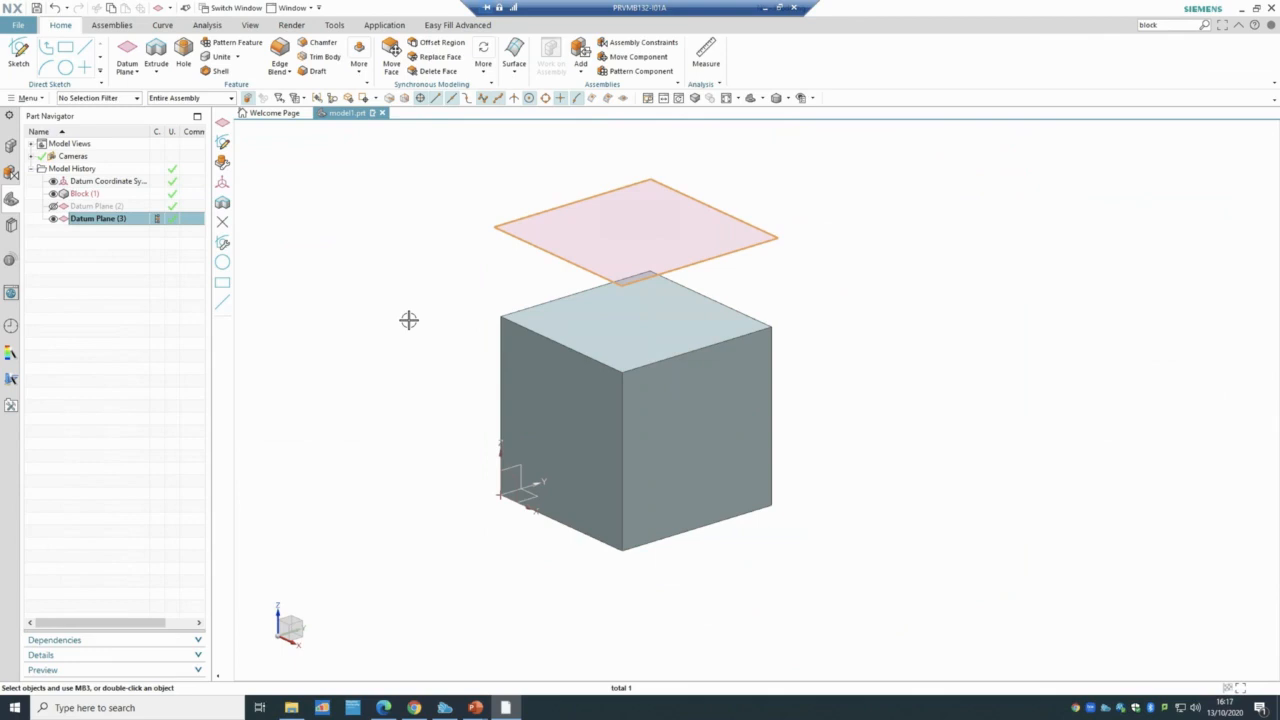
# - Review Datum Plane (3)'s orientation and associativity settings unchanged, then hide it
pyautogui.doubleClick(100, 219)
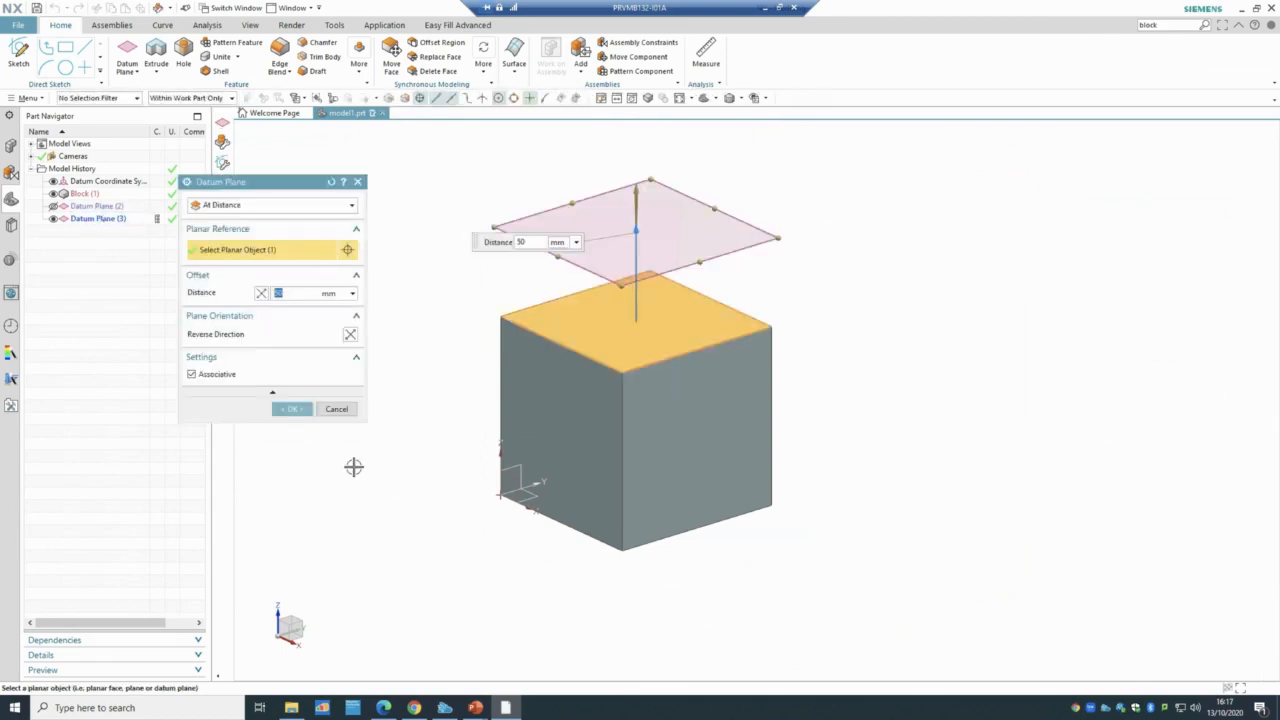
pyautogui.click(355, 357)
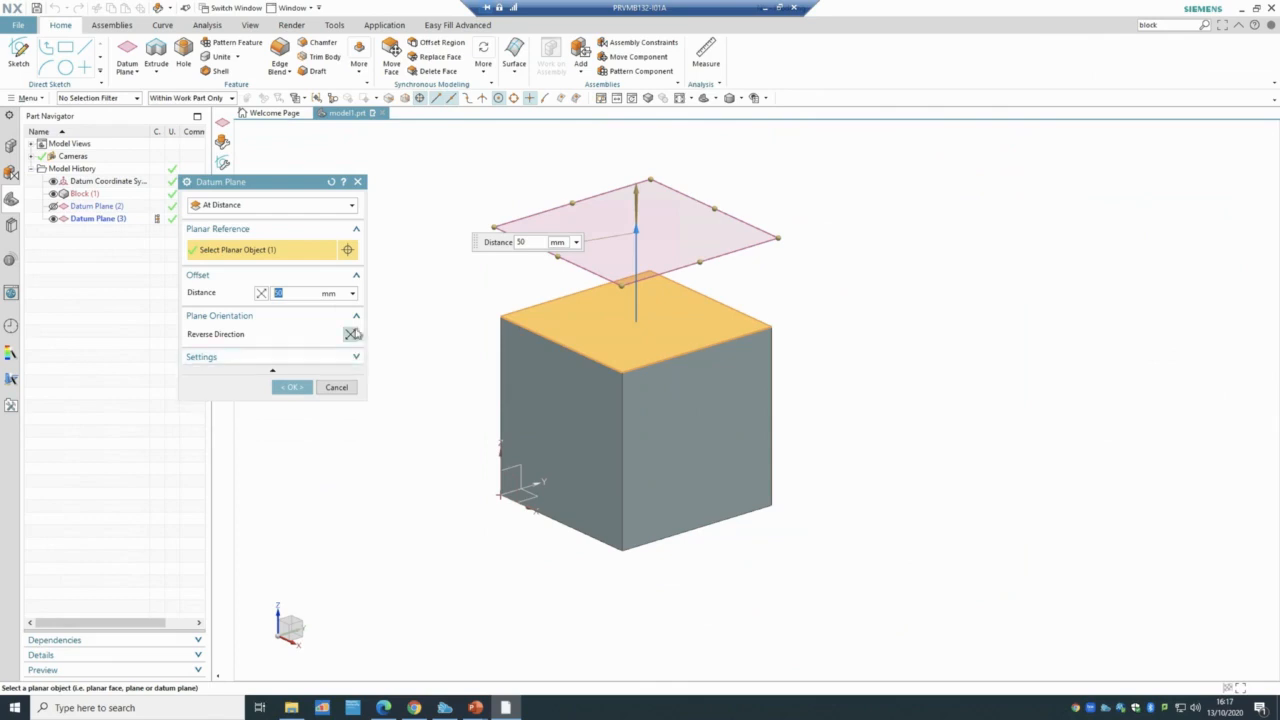
pyautogui.click(355, 316)
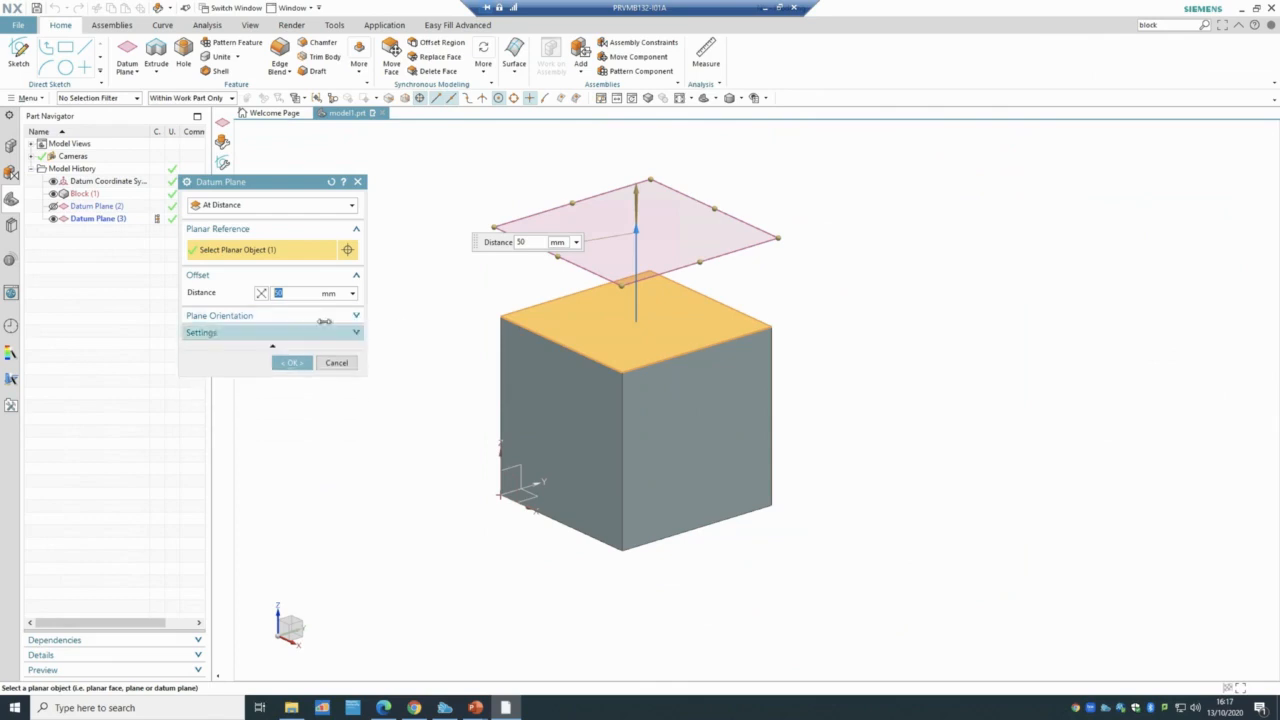
pyautogui.click(262, 333)
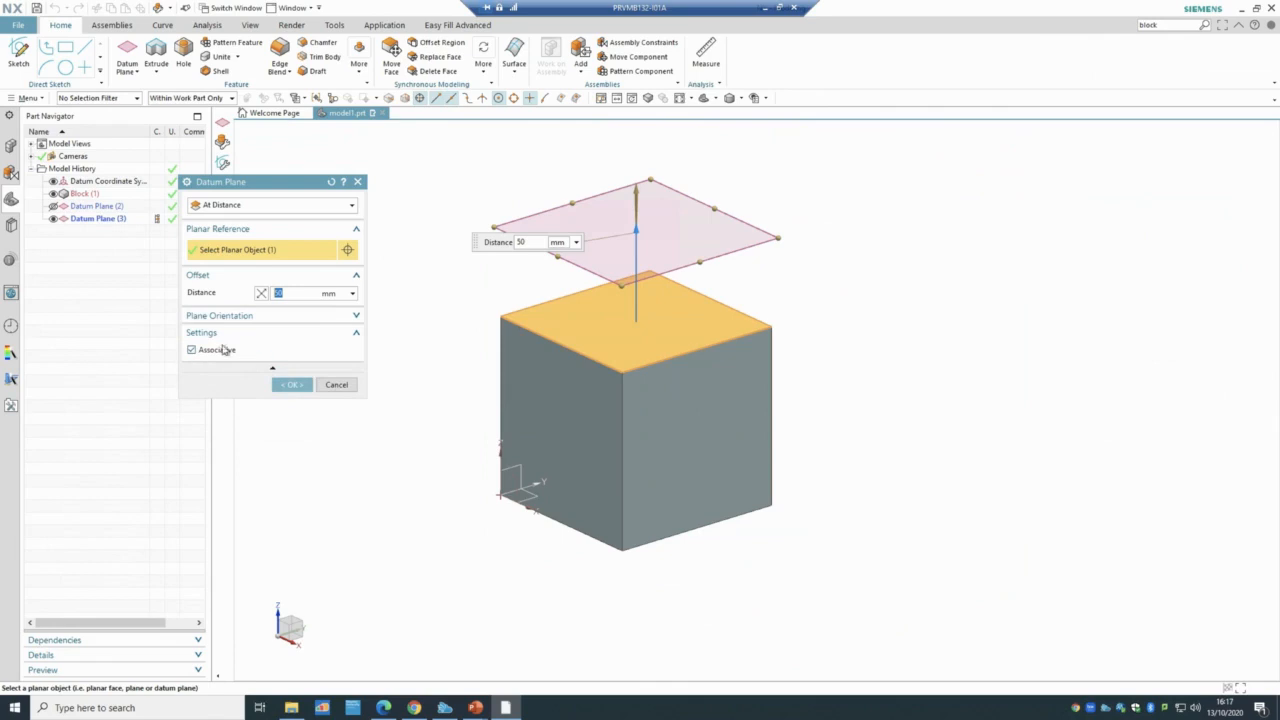
pyautogui.click(276, 382)
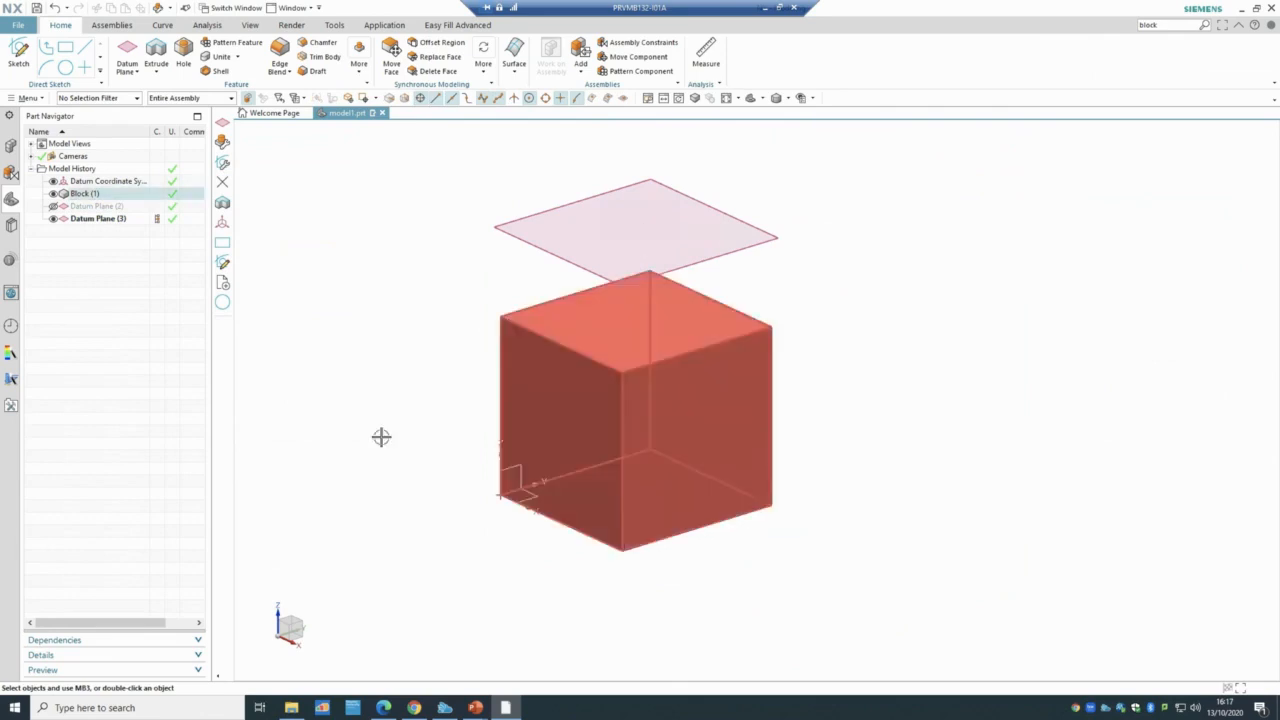
pyautogui.click(54, 219)
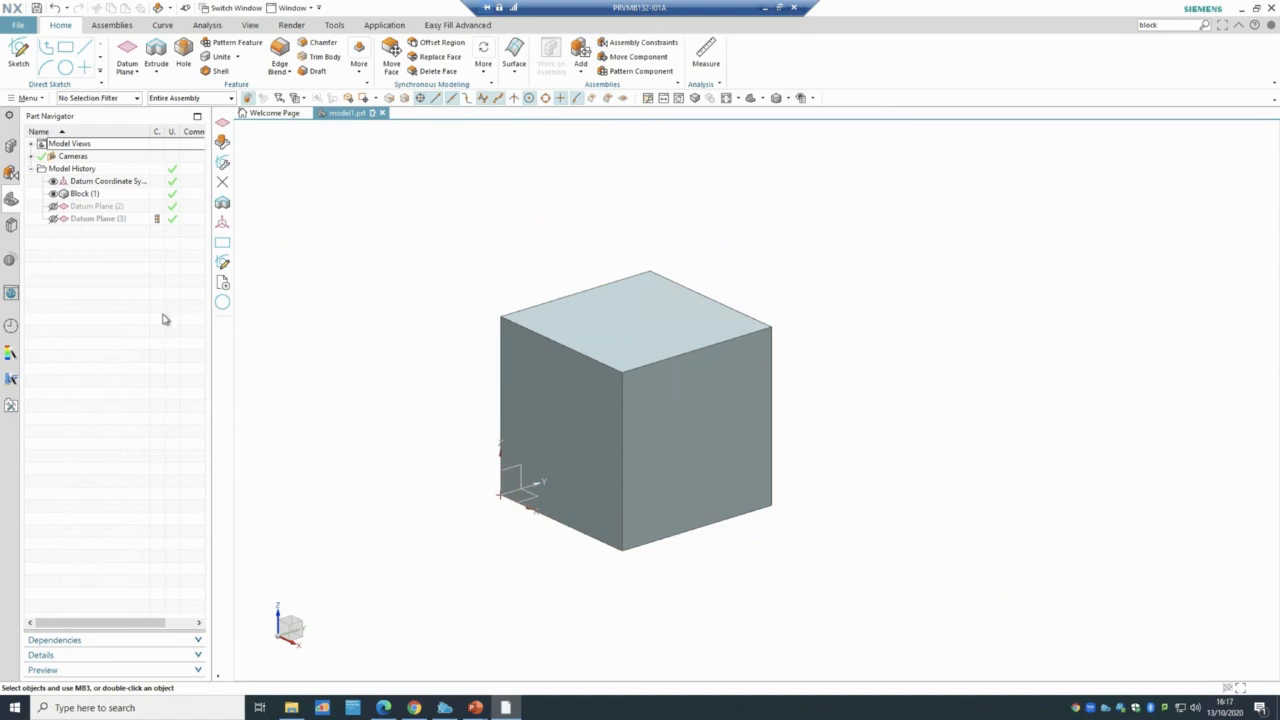
pyautogui.click(137, 73)
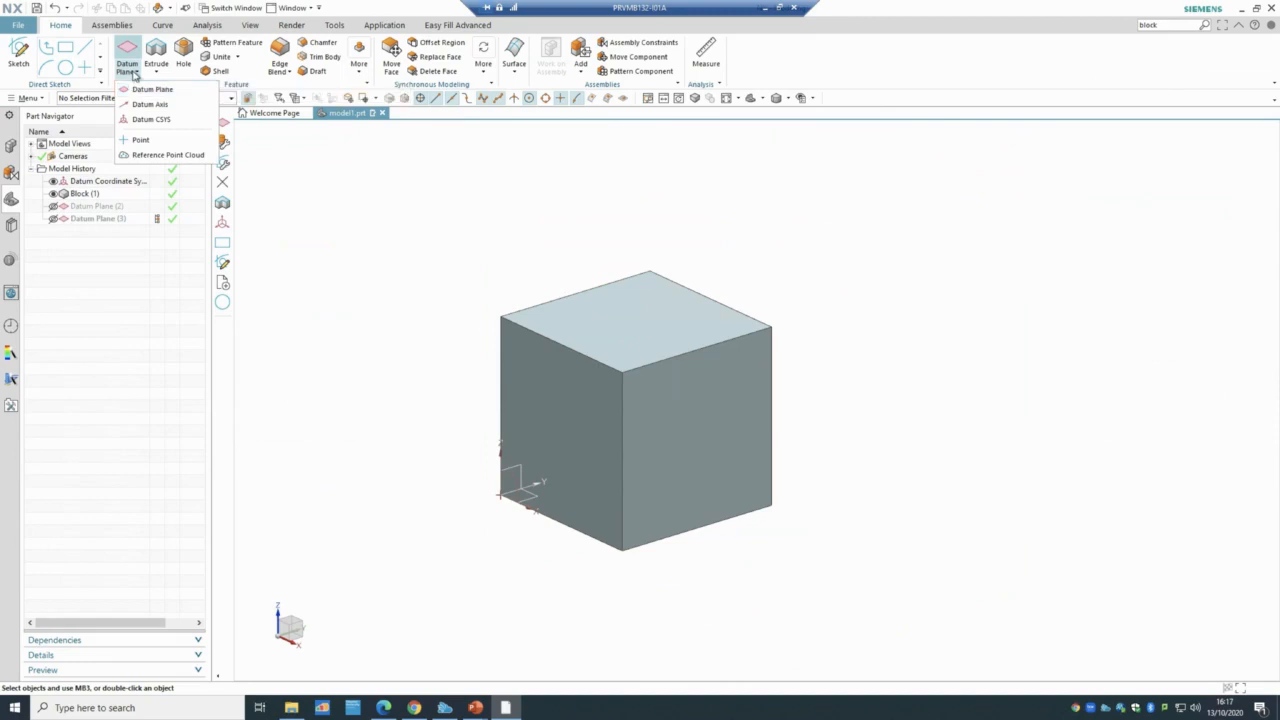
# - Add Datum Plane (4) flush on the cube's top face using the Inferred method
pyautogui.click(134, 74)
pyautogui.click(134, 74)
pyautogui.click(139, 90)
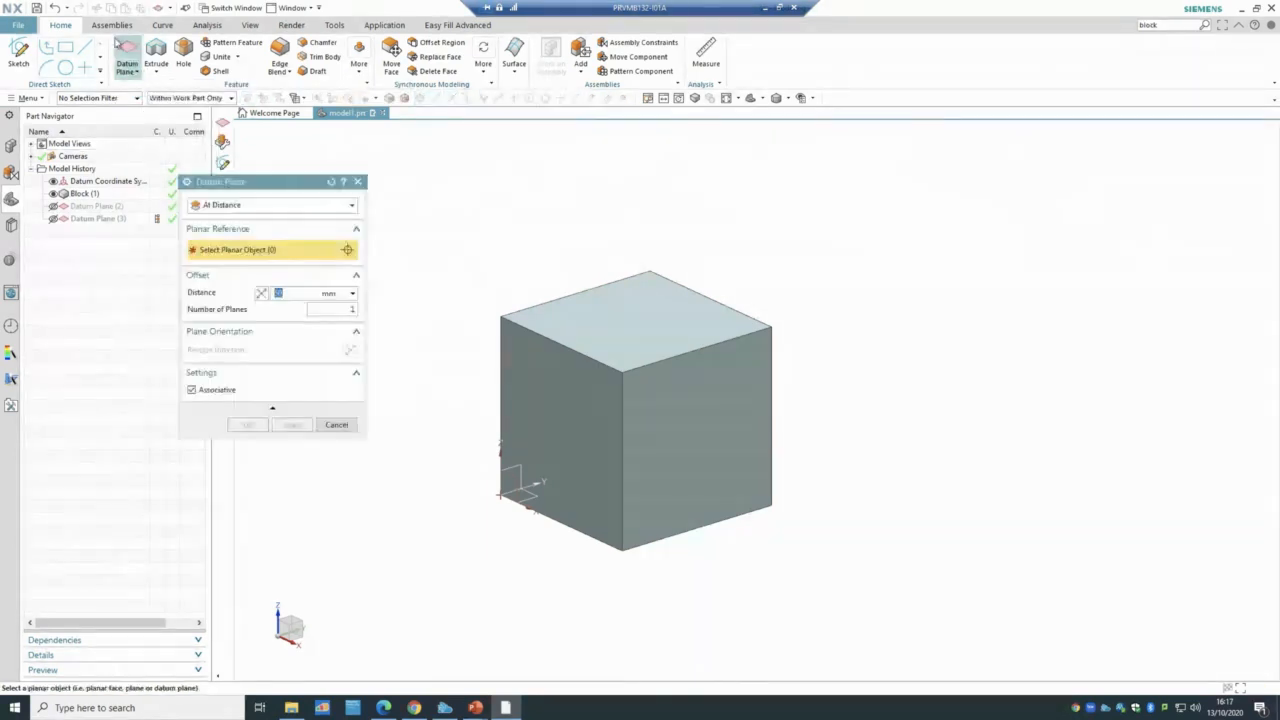
pyautogui.click(263, 205)
pyautogui.click(258, 220)
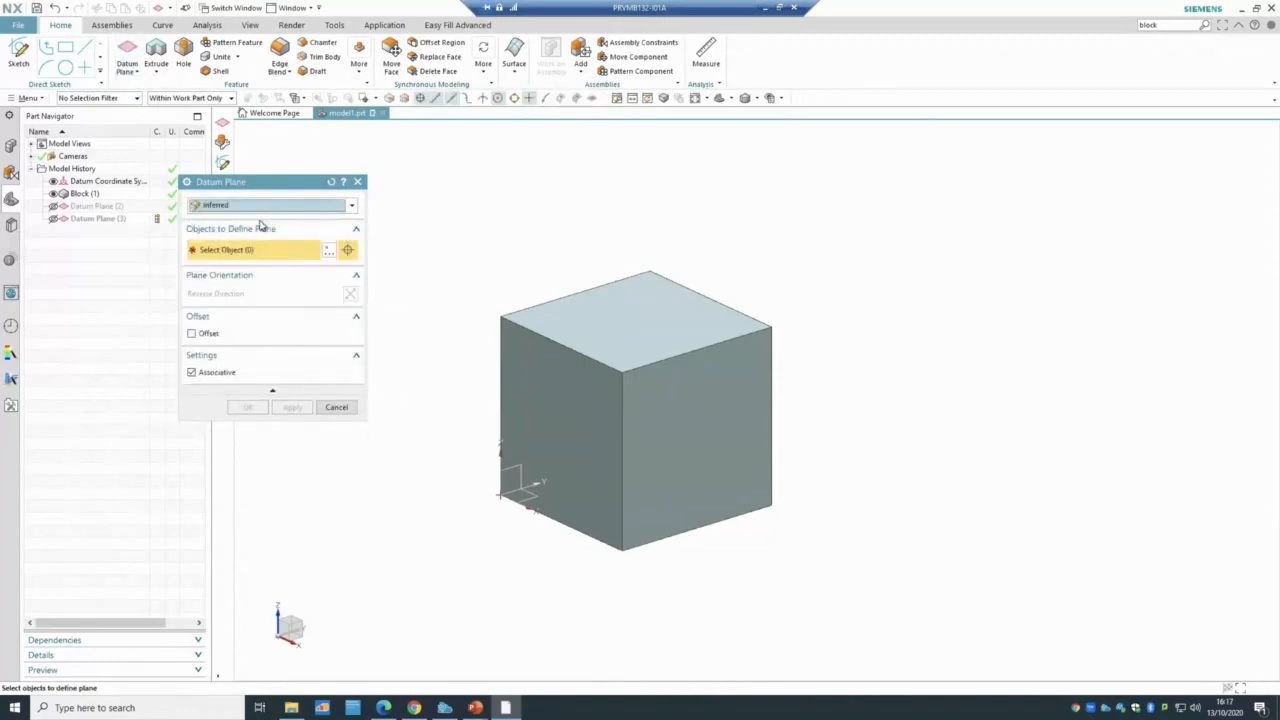
pyautogui.click(561, 311)
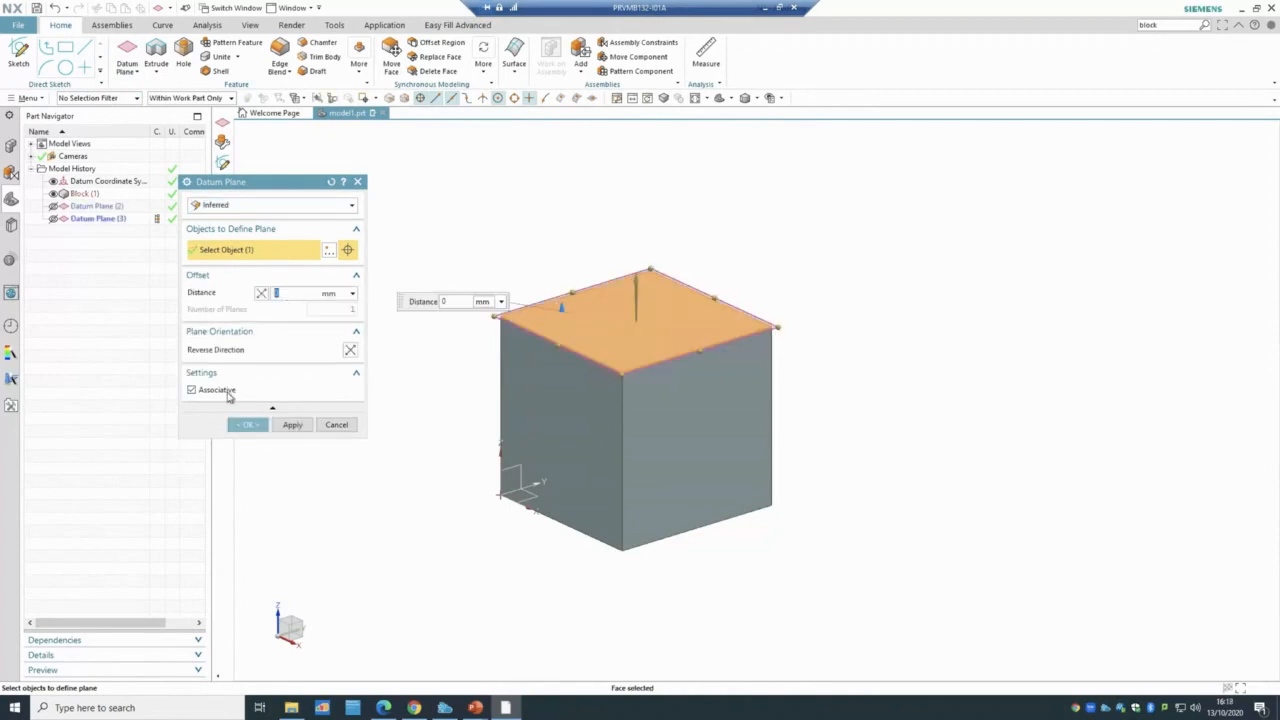
pyautogui.click(247, 424)
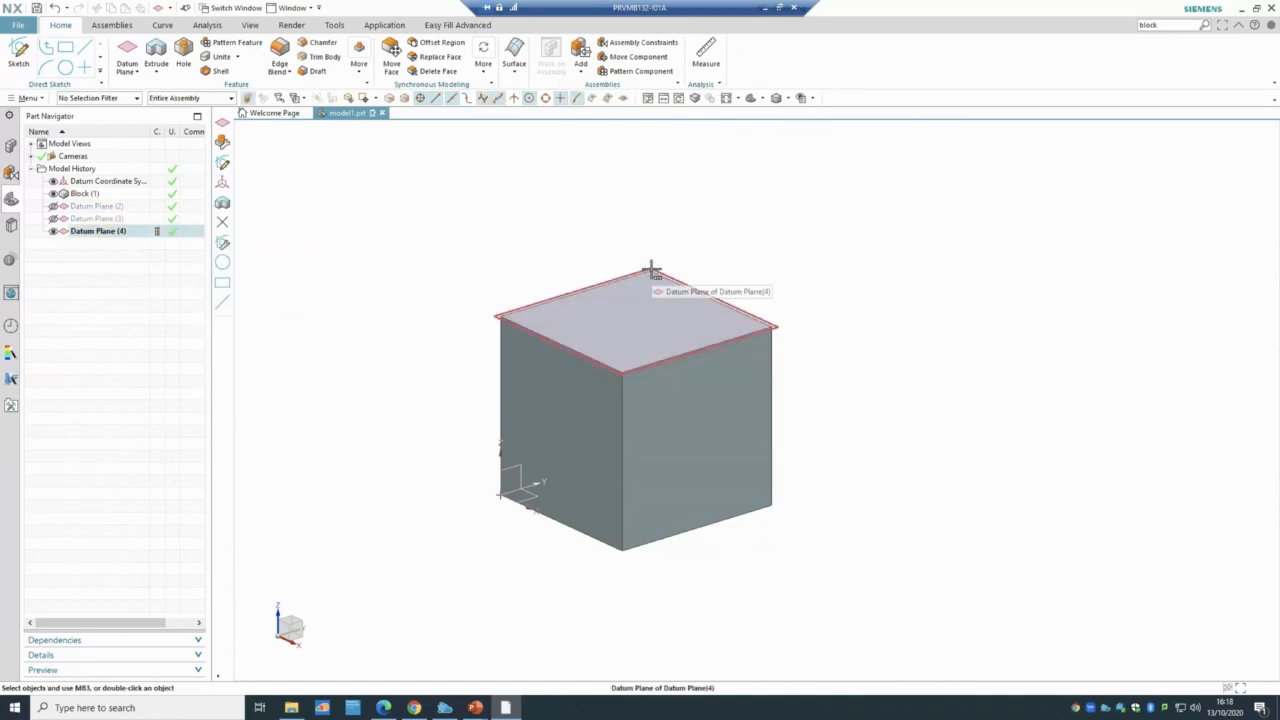
# - Change Block (1)'s height to 50 mm
pyautogui.doubleClick(88, 194)
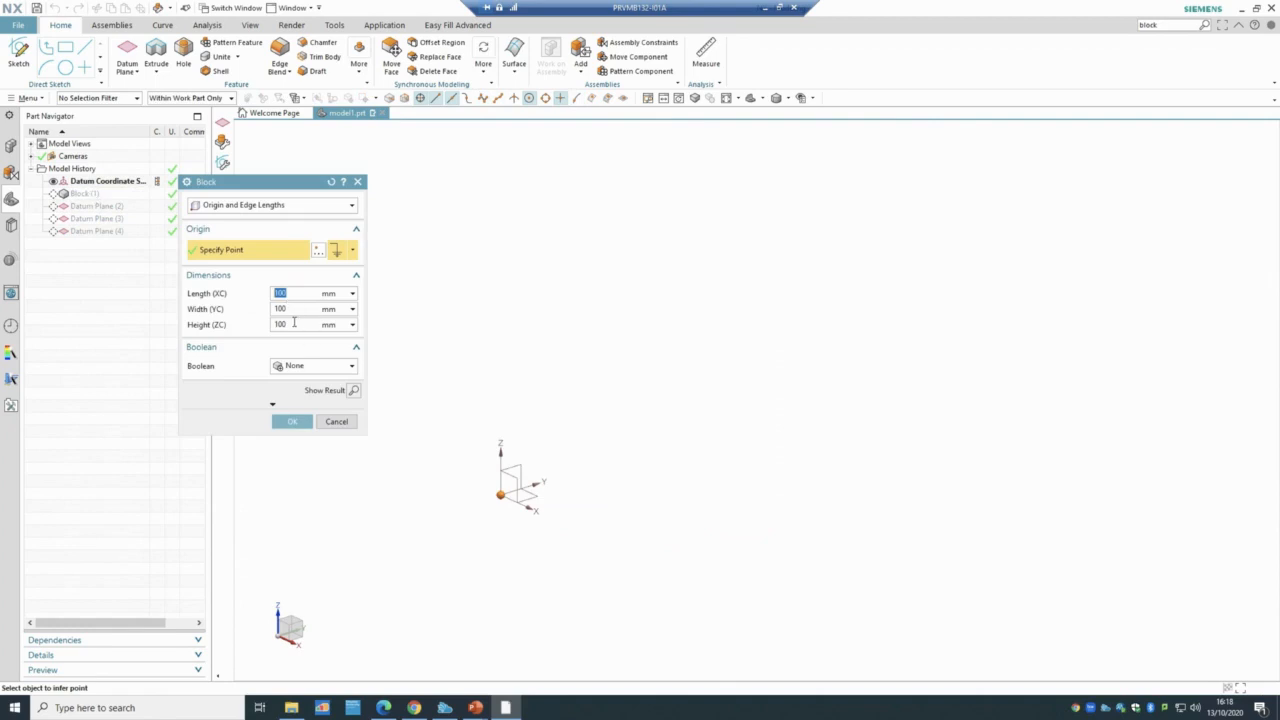
pyautogui.moveTo(296, 325); pyautogui.dragTo(231, 333)
pyautogui.write('50')
pyautogui.click(294, 421)
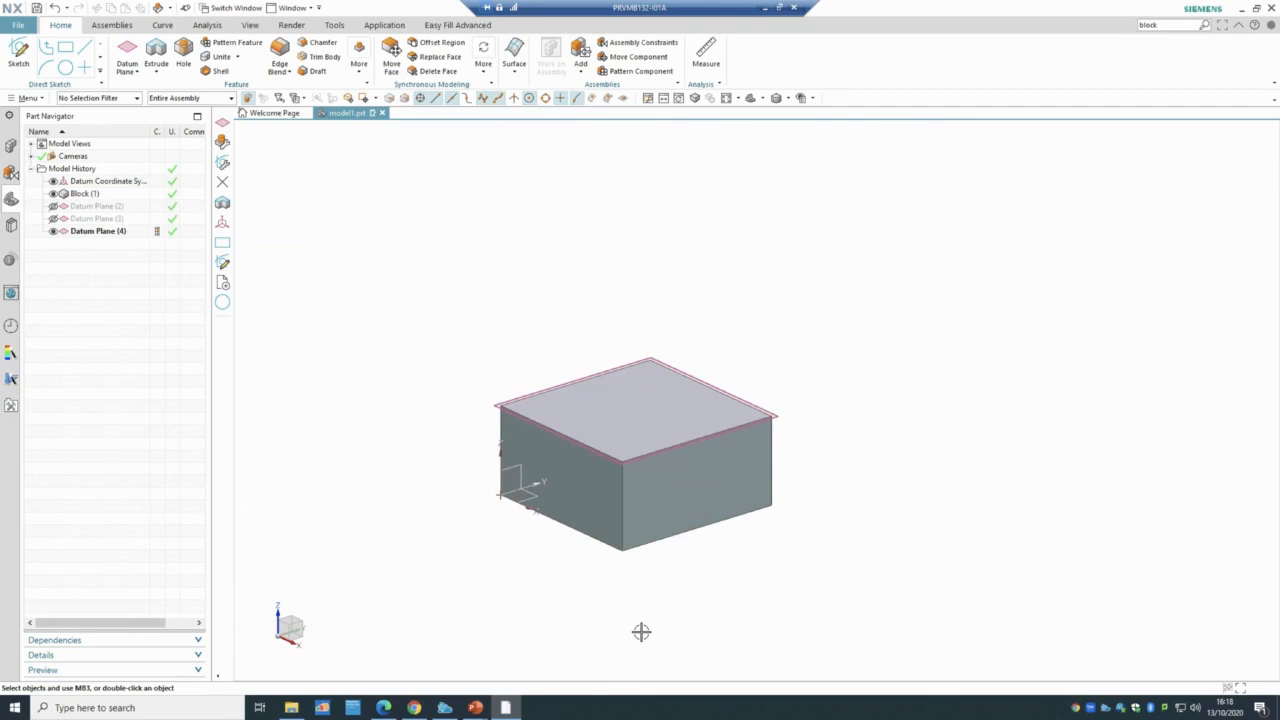
# - Restore Block (1)'s height to 100 mm so Datum Plane (4) follows the top face
pyautogui.doubleClick(95, 195)
pyautogui.click(279, 324)
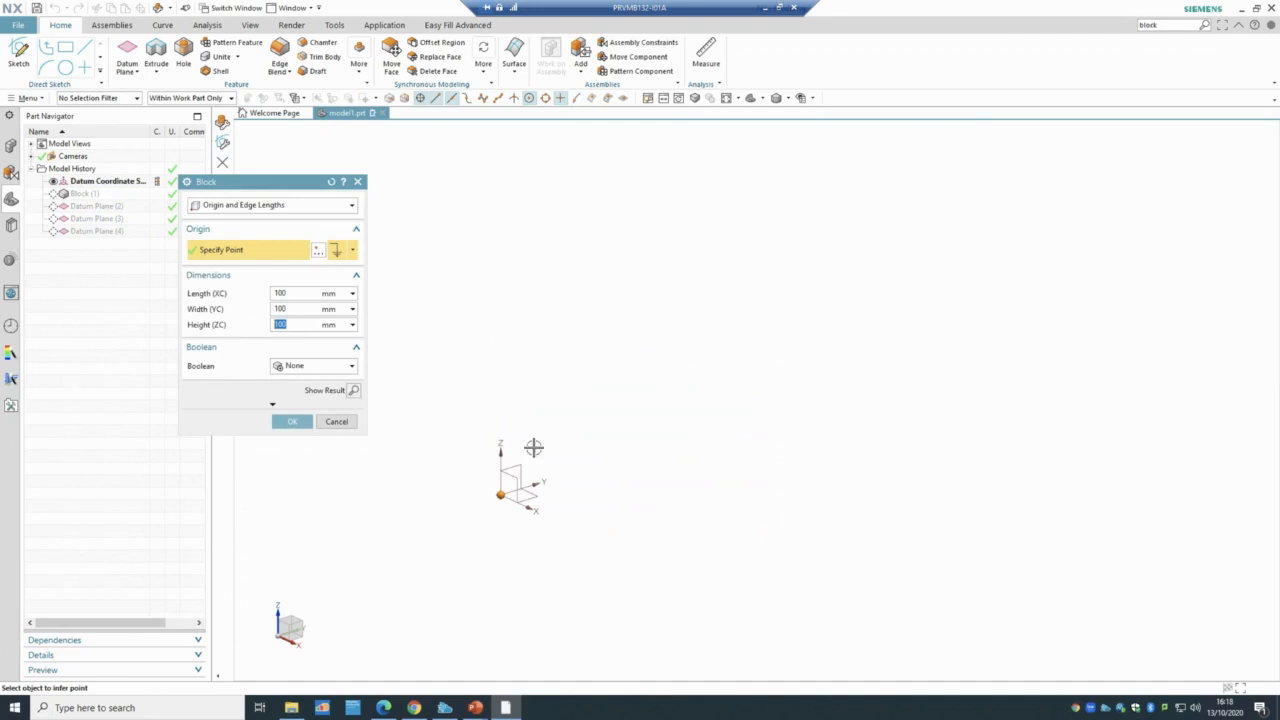
pyautogui.click(300, 423)
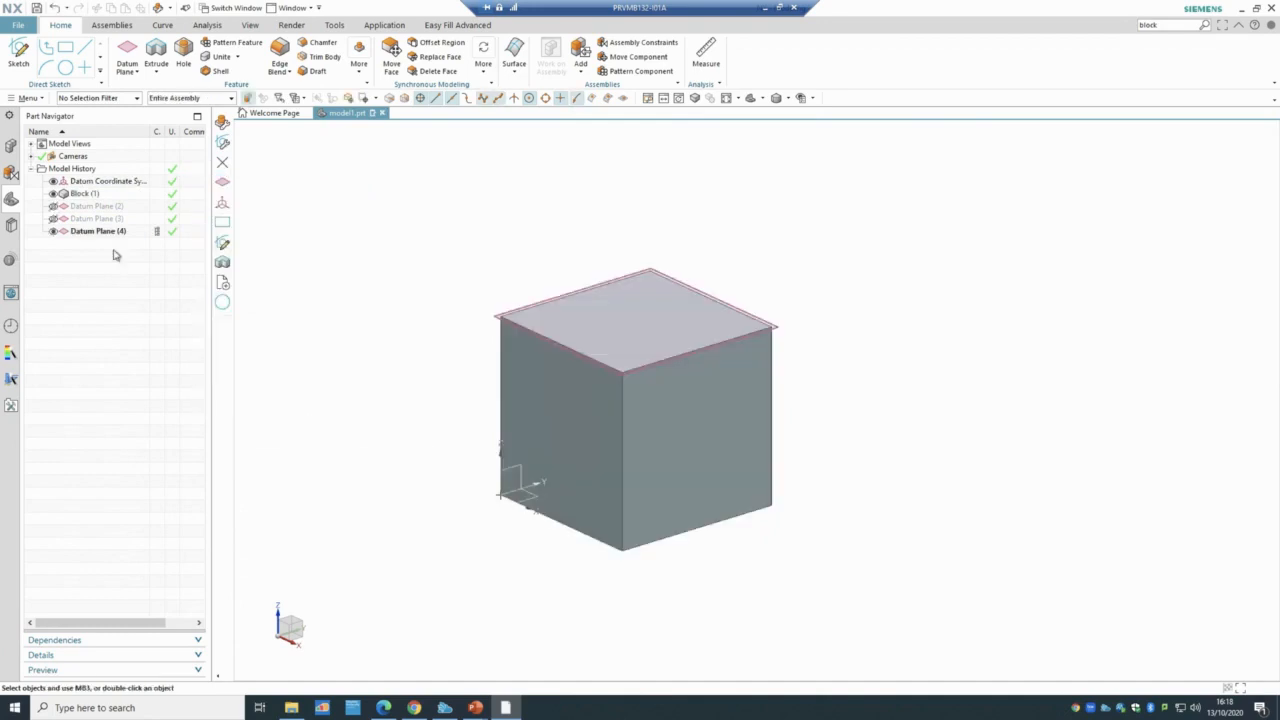
# - Untick Associative on Datum Plane (4), making it Fixed Datum Plane (4), and reopen Block (1)
pyautogui.click(80, 233)
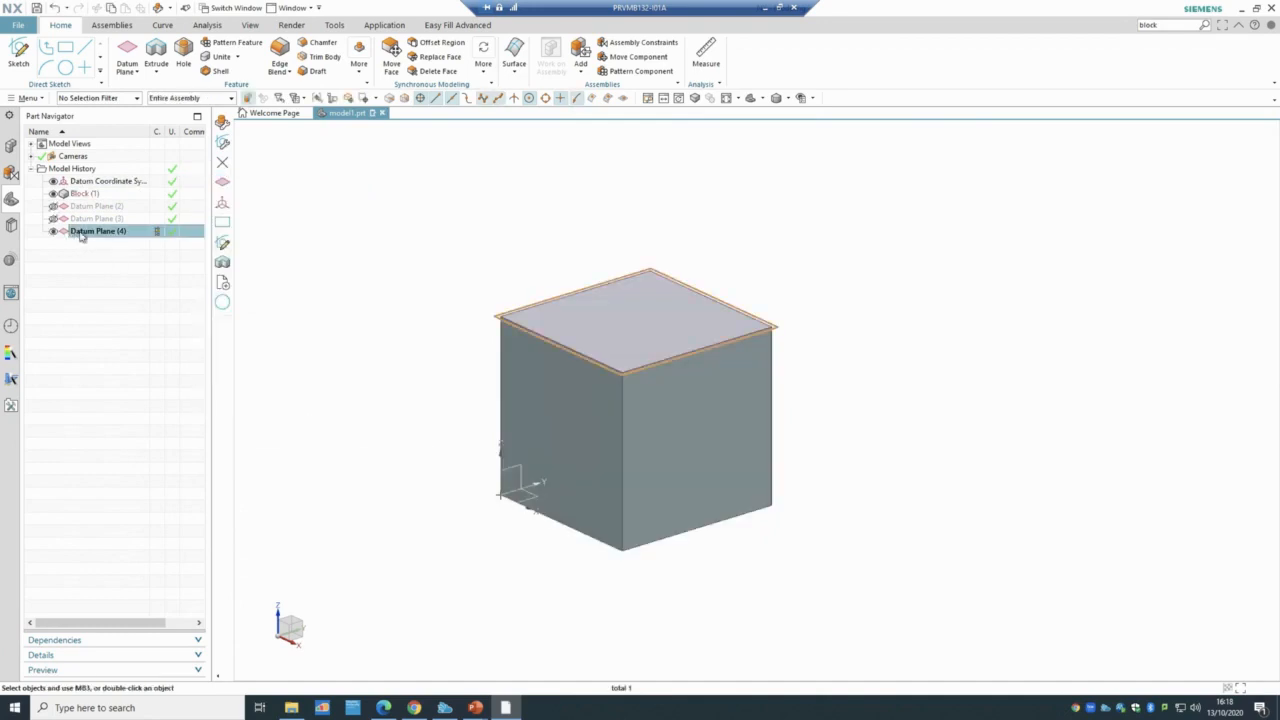
pyautogui.doubleClick(78, 233)
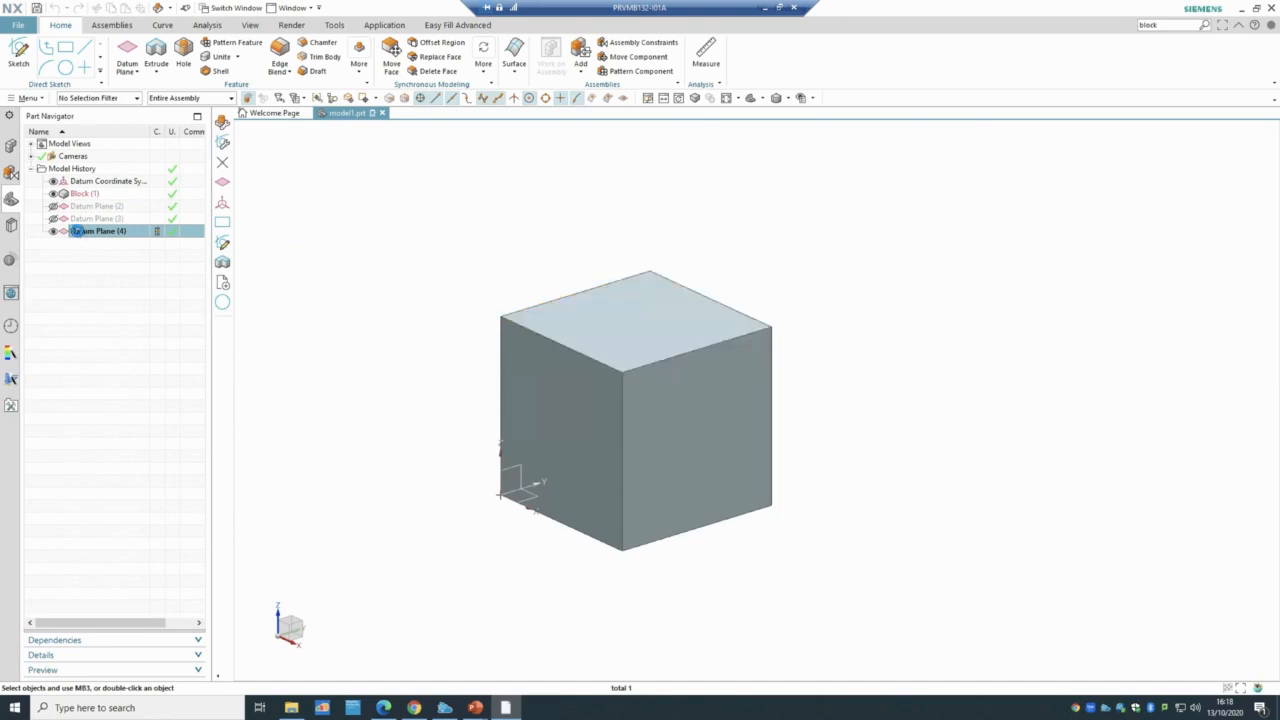
pyautogui.click(191, 374)
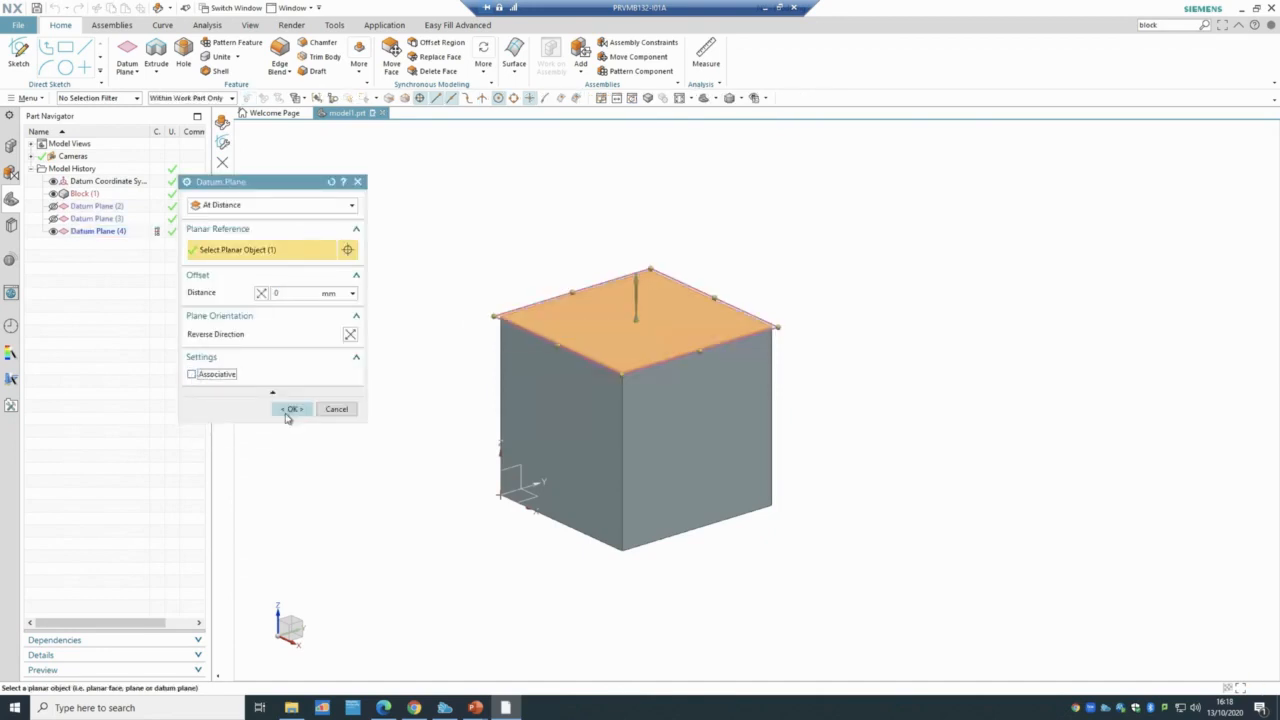
pyautogui.click(288, 409)
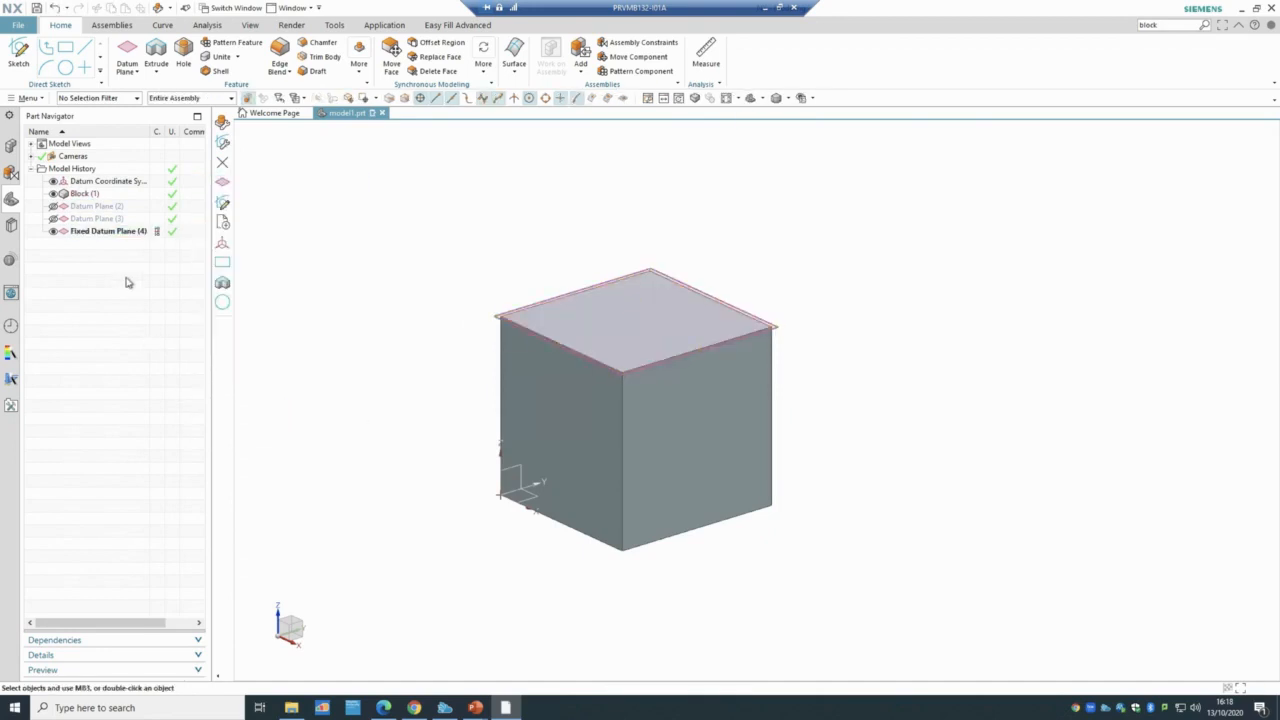
pyautogui.click(100, 234)
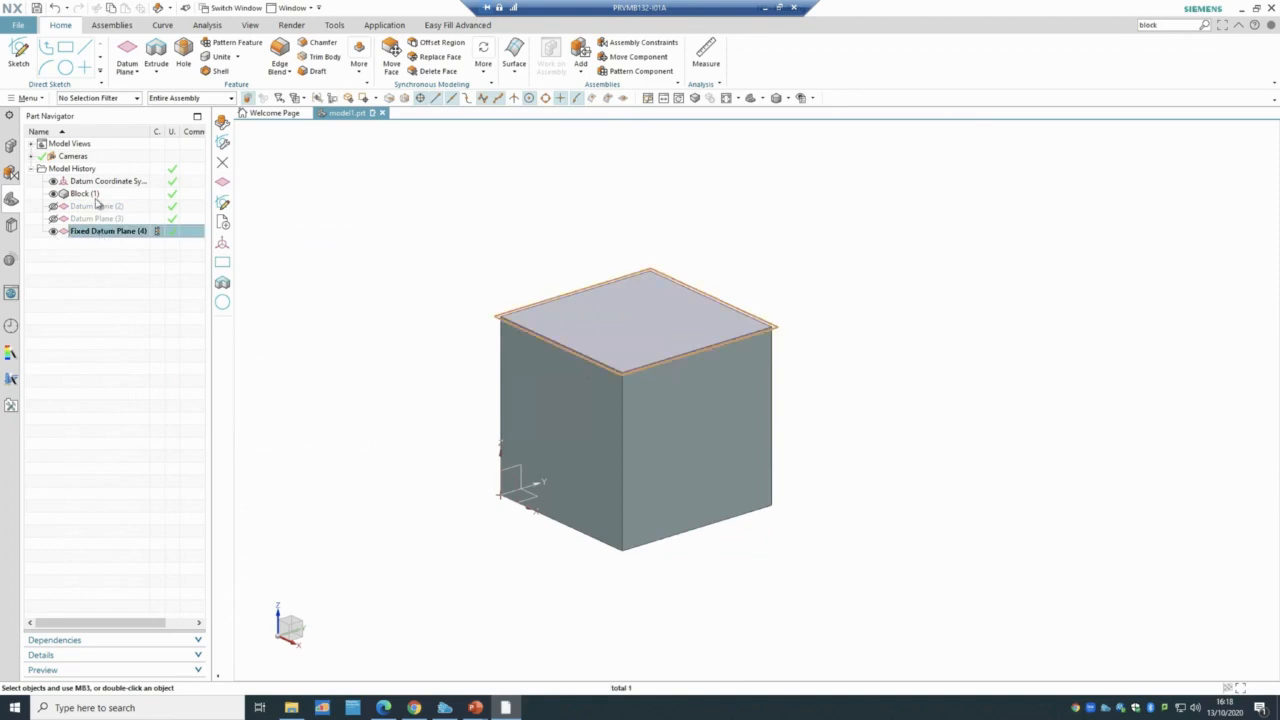
pyautogui.doubleClick(95, 196)
# - Lower the block's Height (ZC) so its top drops below the fixed datum plane
pyautogui.click(290, 323)
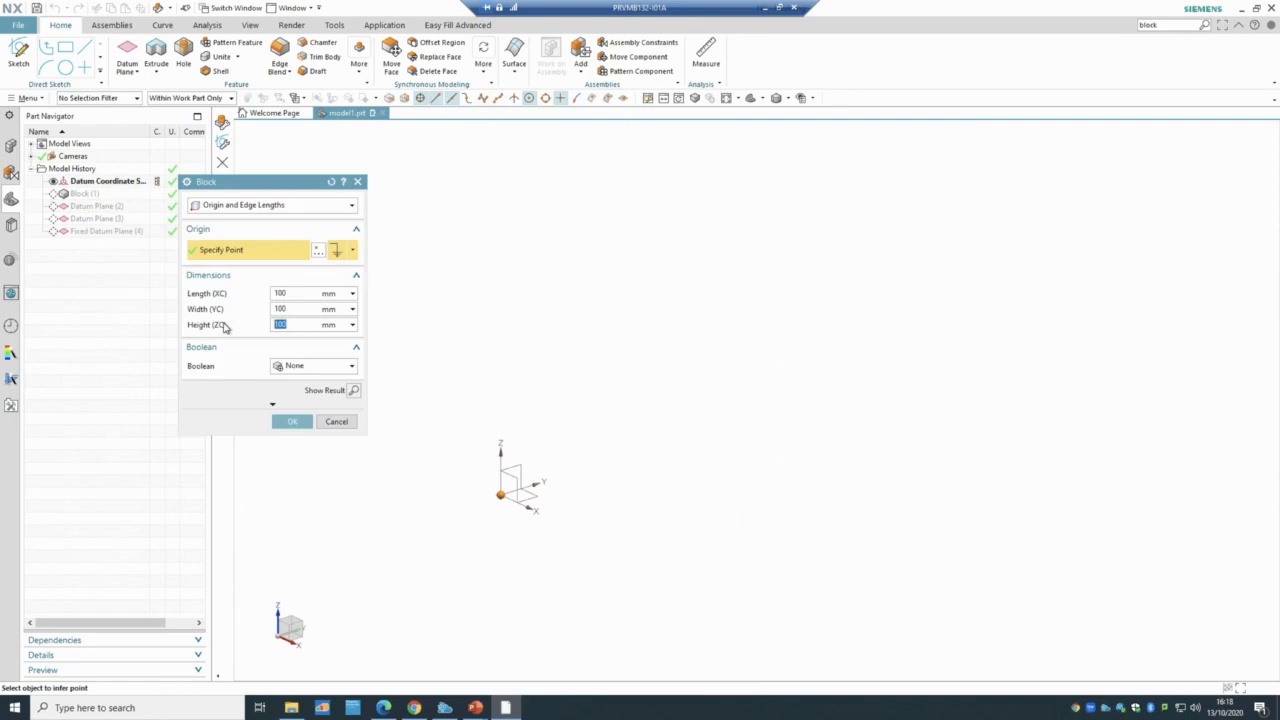
pyautogui.click(289, 422)
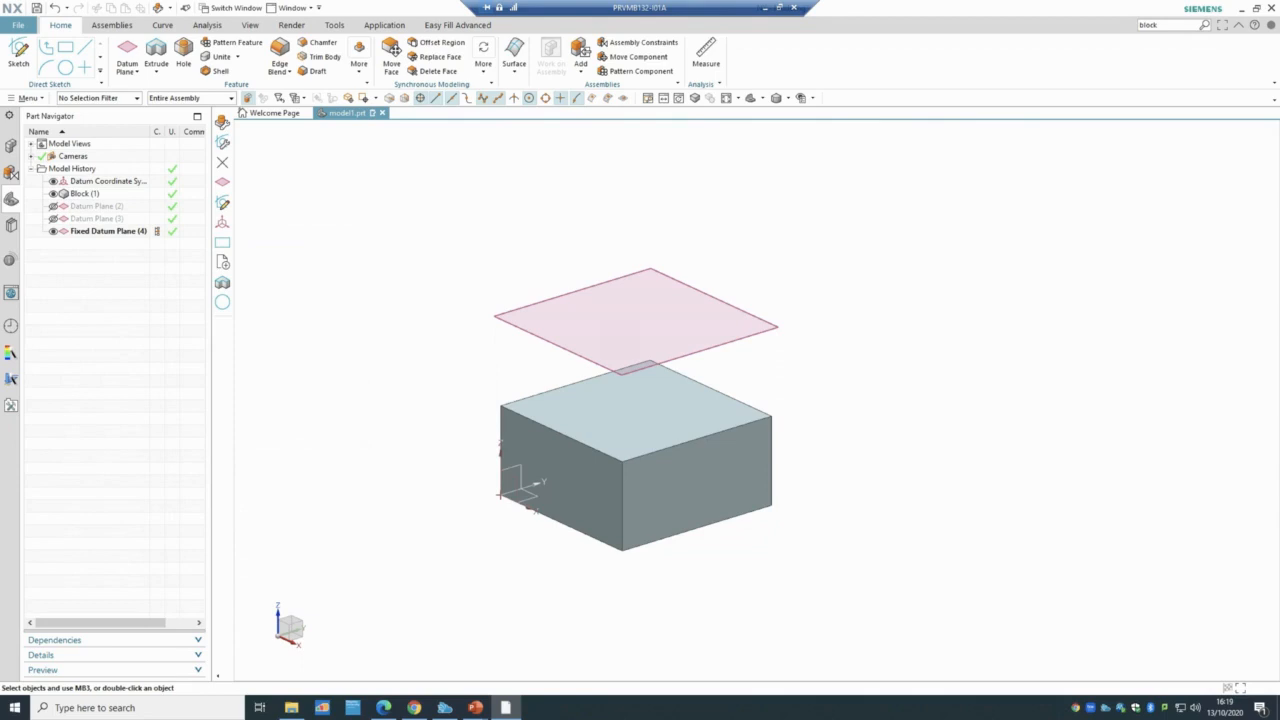
# - Hide Fixed Datum Plane (4) and start a new At Angle datum plane
pyautogui.click(53, 231)
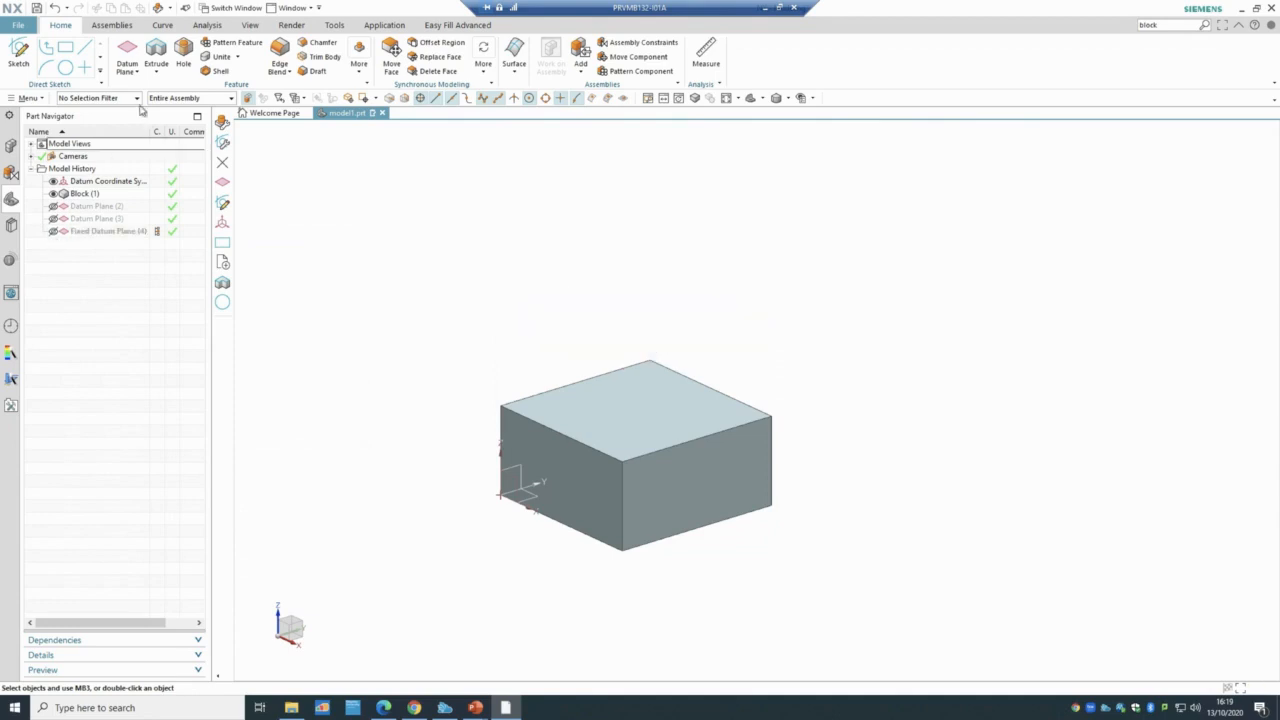
pyautogui.click(129, 71)
pyautogui.click(140, 90)
pyautogui.click(244, 207)
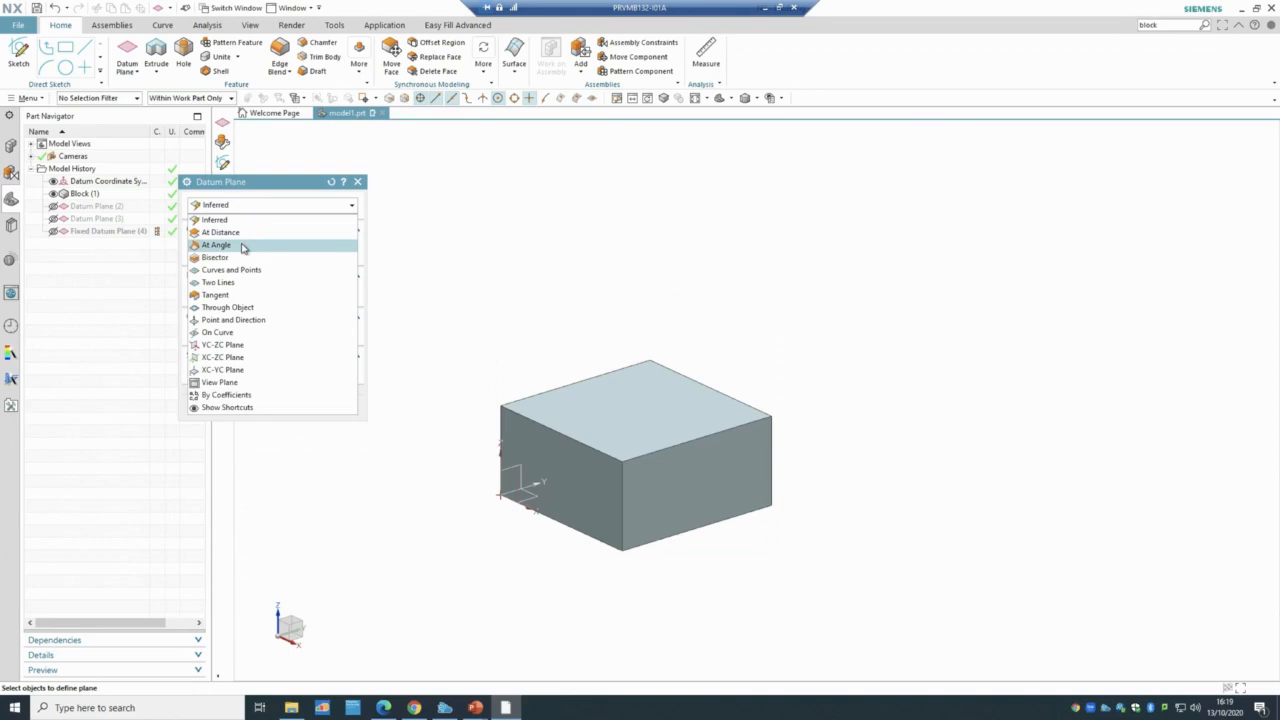
pyautogui.click(242, 247)
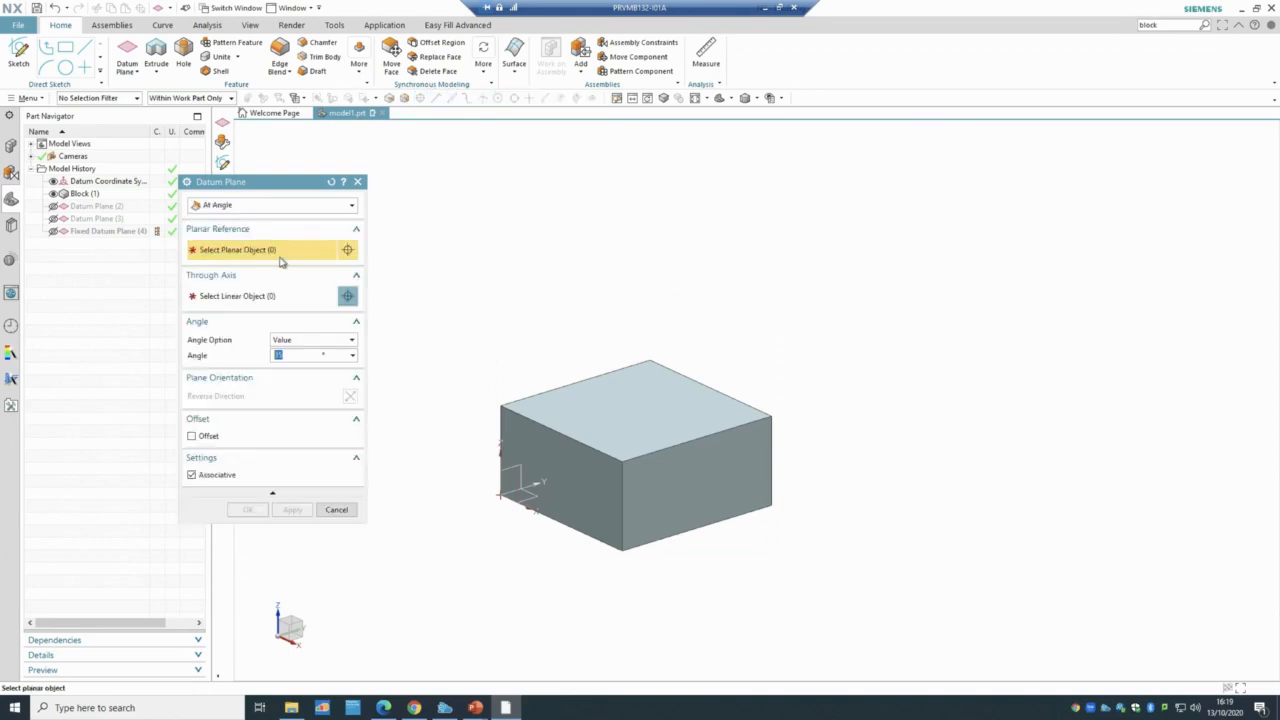
# - Angle the plane 45° from the block's top face about its top edge
pyautogui.click(607, 400)
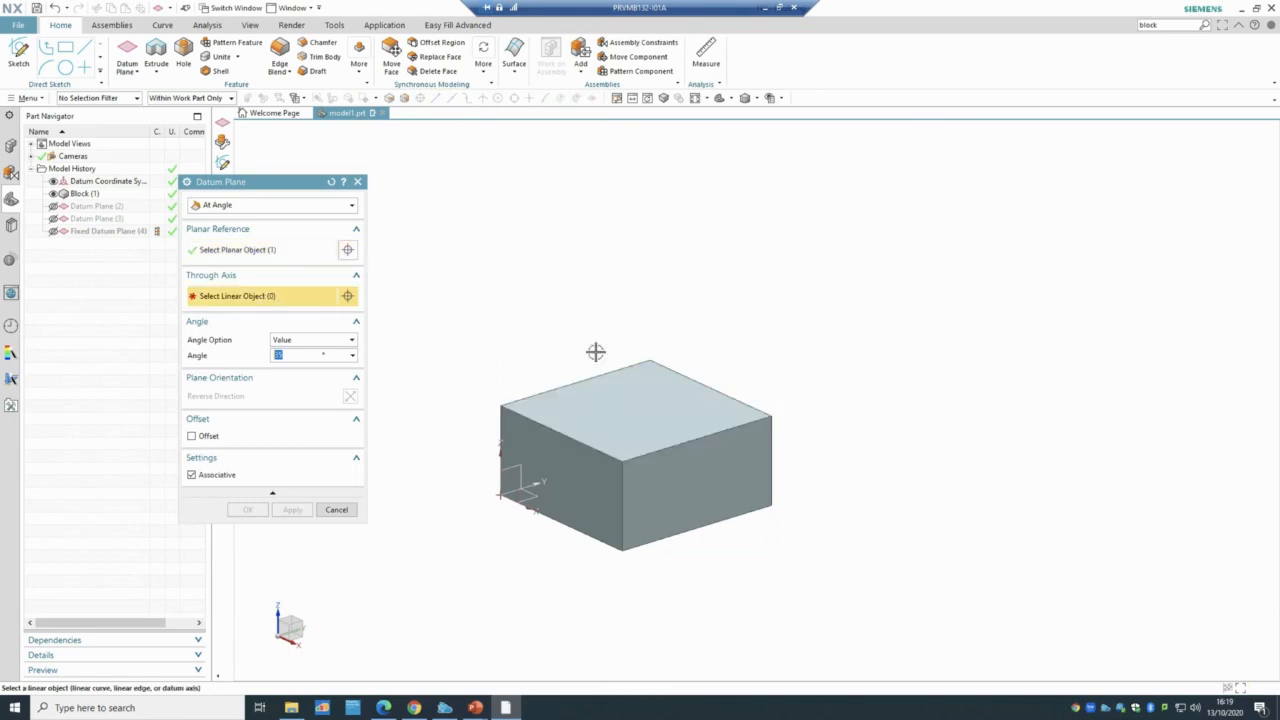
pyautogui.click(680, 443)
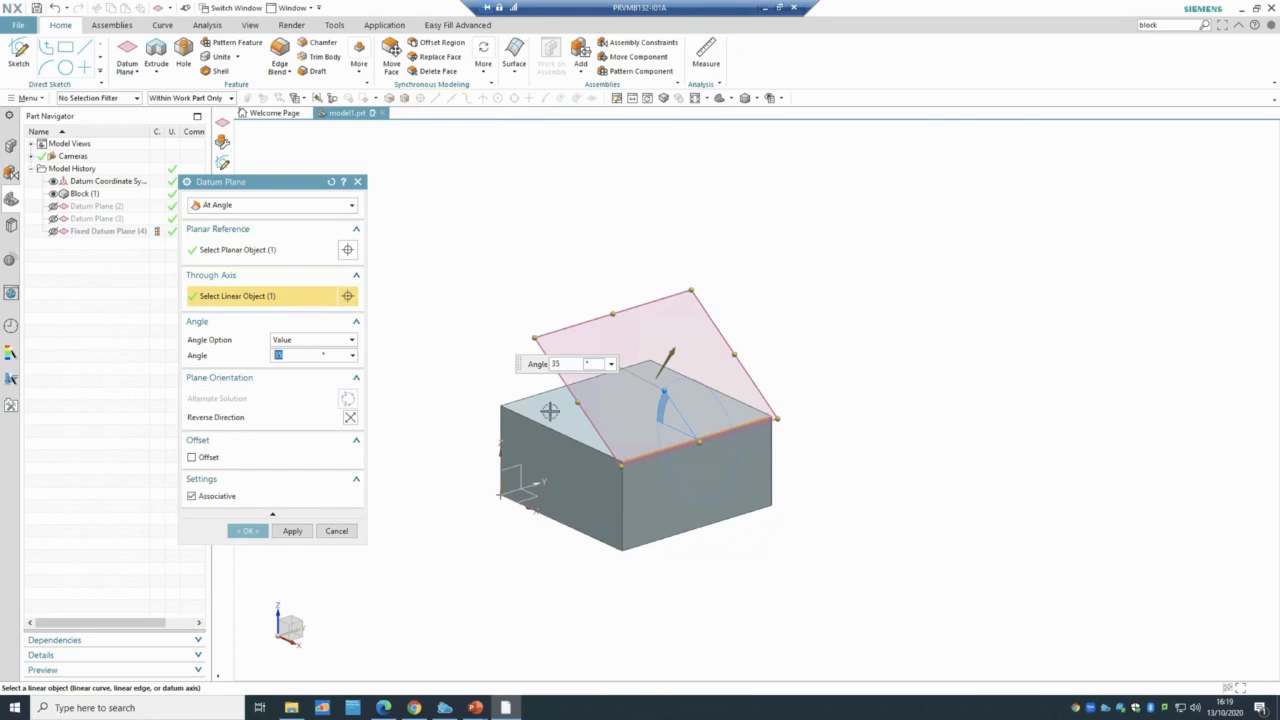
pyautogui.click(664, 402)
pyautogui.moveTo(860, 400); pyautogui.dragTo(905, 438, button='middle')
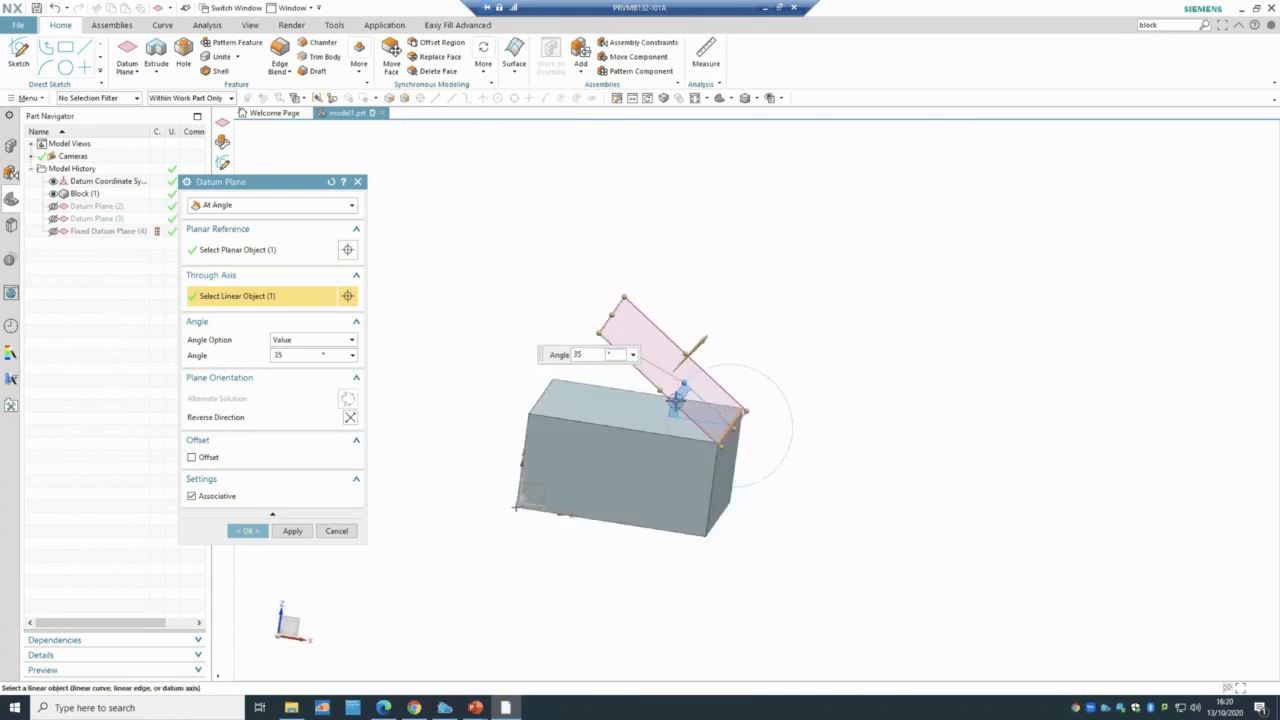
pyautogui.moveTo(796, 292); pyautogui.dragTo(691, 391, button='middle')
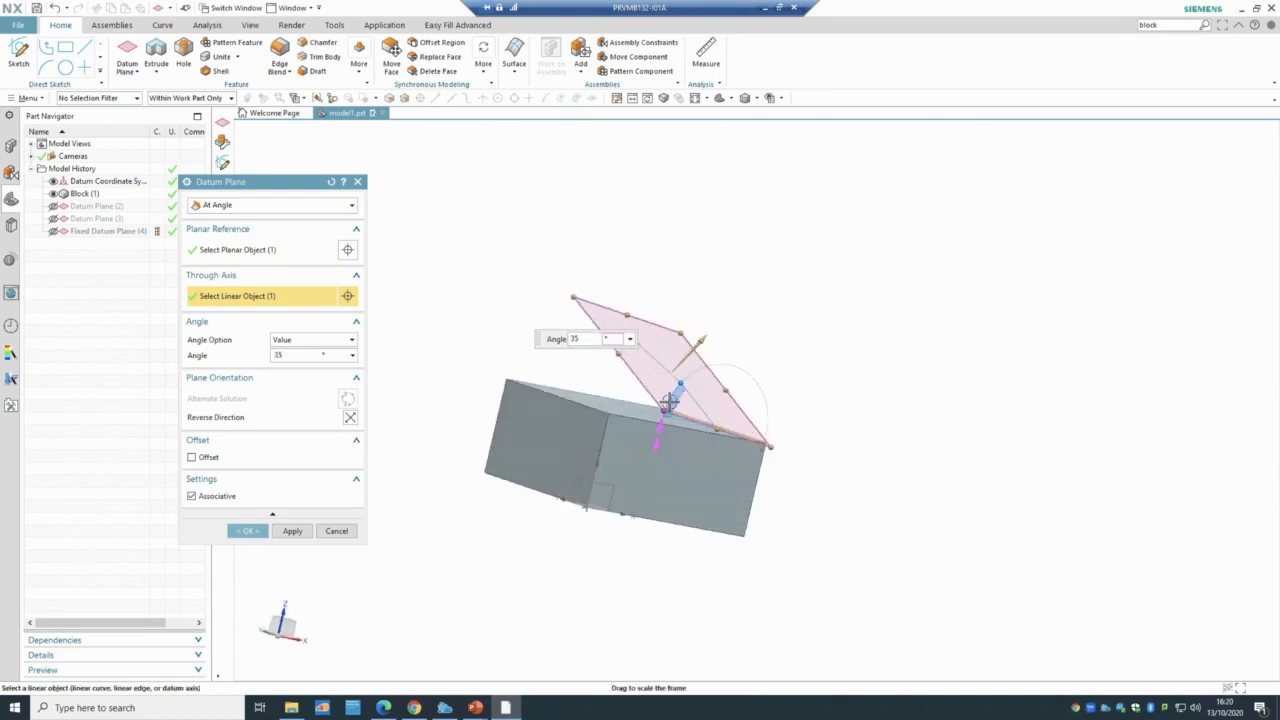
pyautogui.moveTo(678, 378); pyautogui.dragTo(660, 345)
pyautogui.moveTo(766, 366); pyautogui.dragTo(780, 340, button='middle')
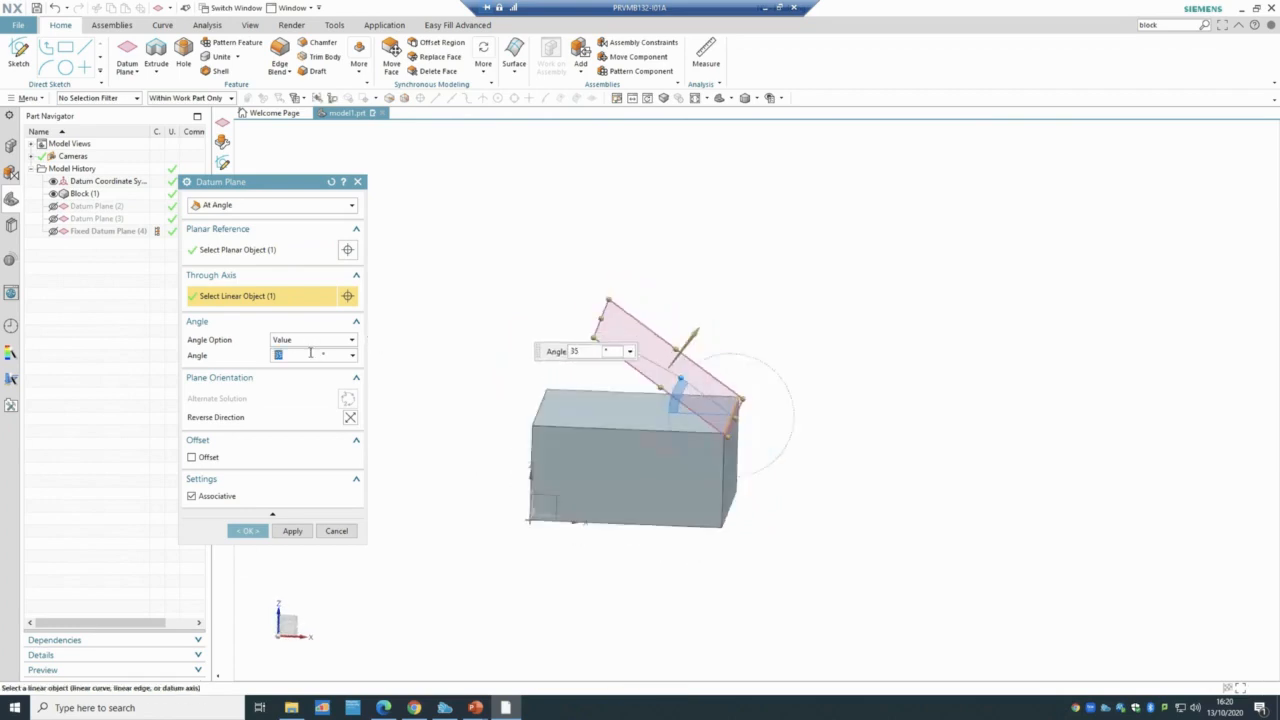
pyautogui.write('45')
pyautogui.click(250, 530)
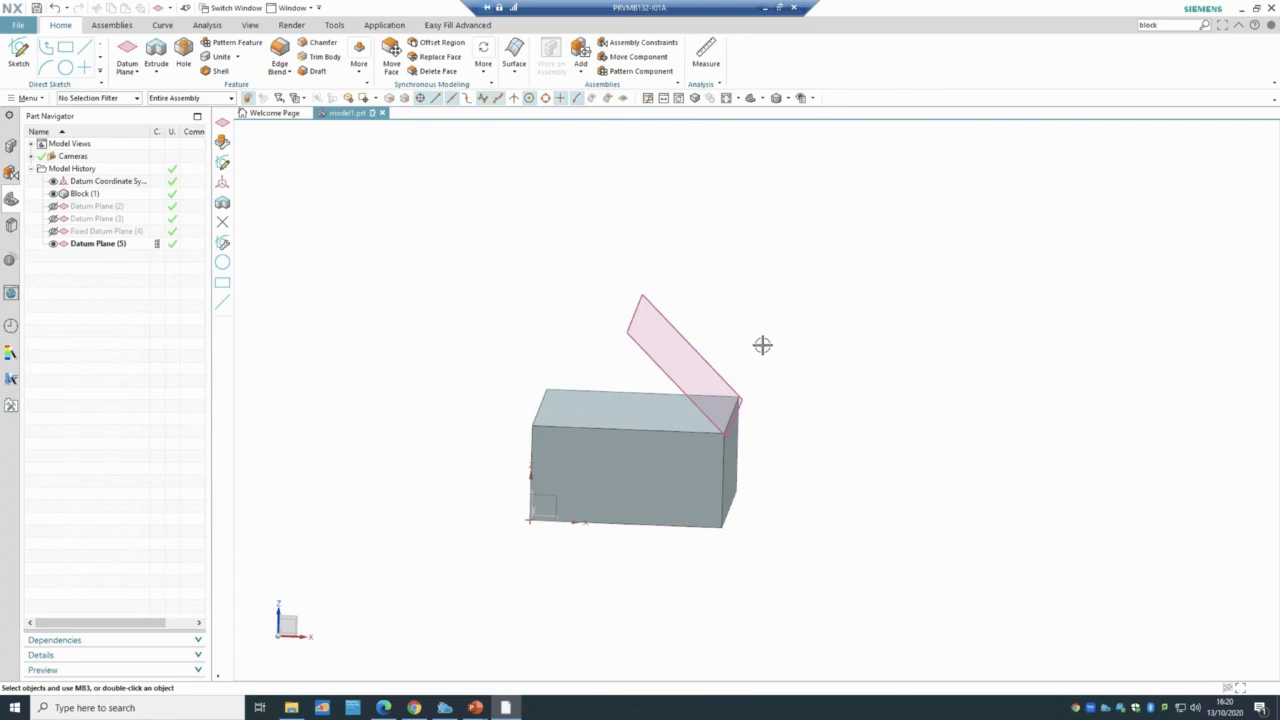
# - Hide Datum Plane (5) and start a new Bisector datum plane
pyautogui.click(54, 244)
pyautogui.click(134, 78)
pyautogui.click(133, 92)
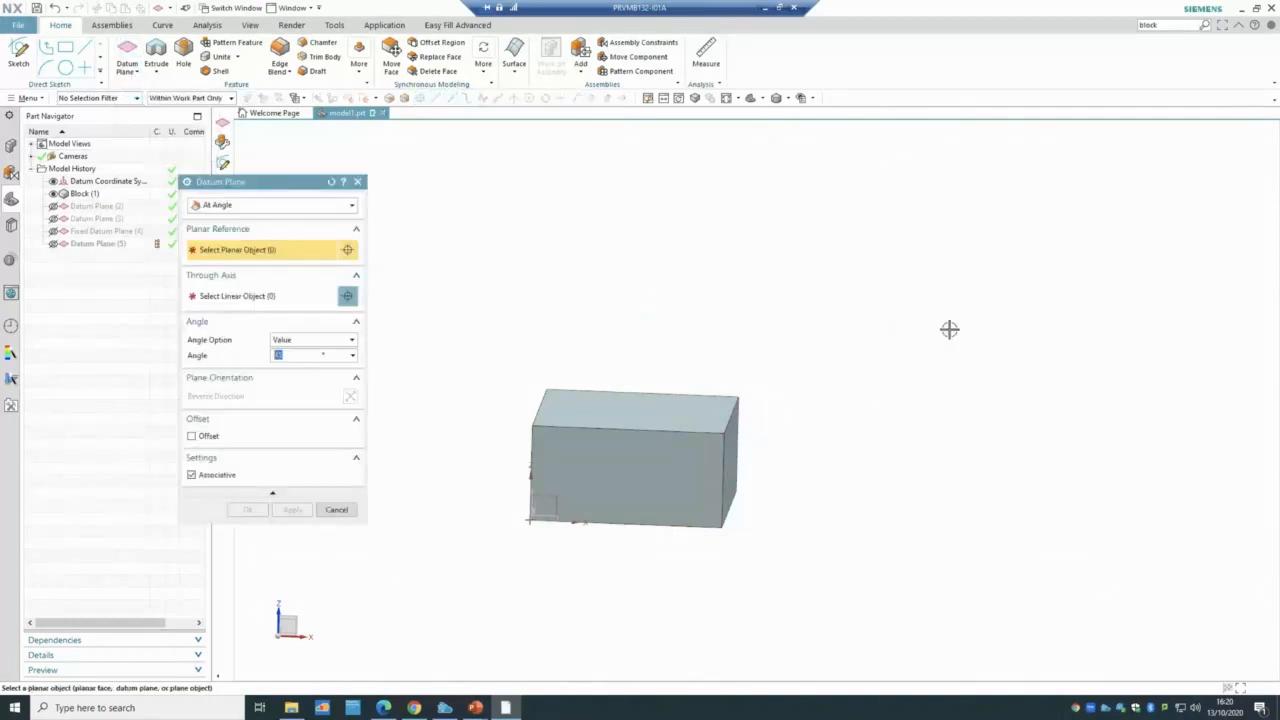
pyautogui.moveTo(949, 331); pyautogui.dragTo(651, 306, button='middle')
pyautogui.click(292, 205)
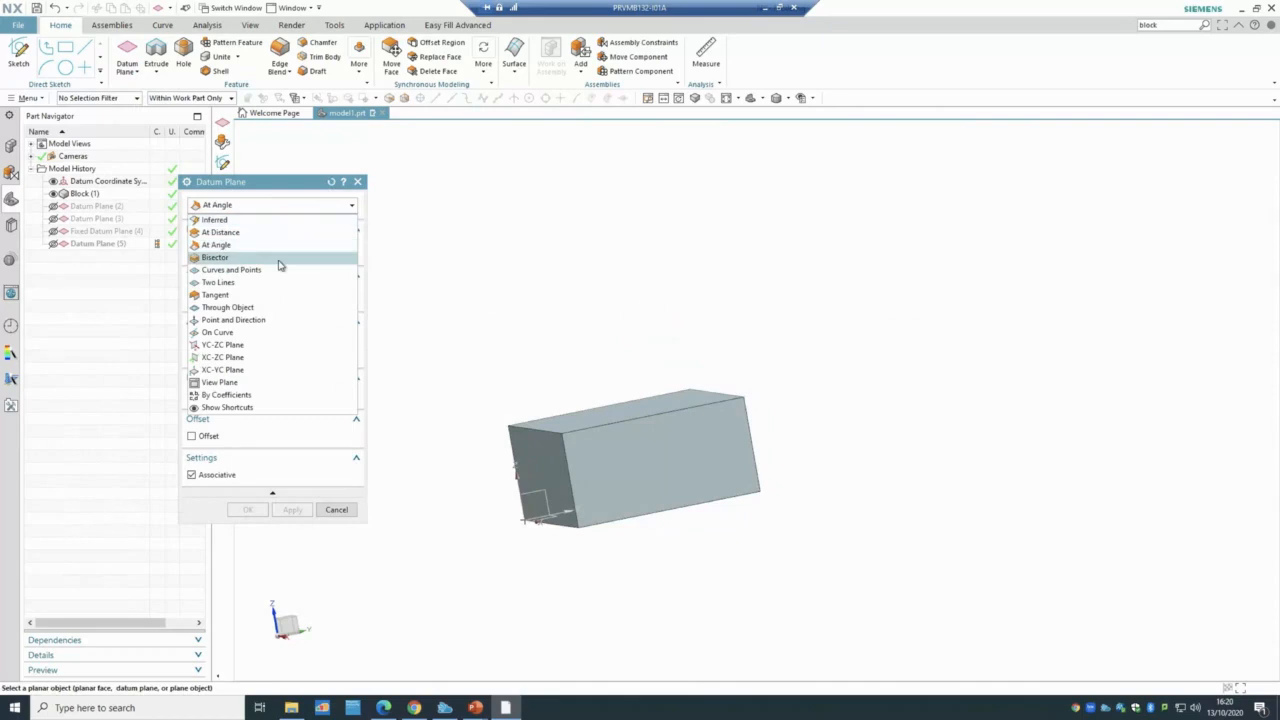
pyautogui.click(279, 258)
# - Create Datum Plane (6) midway between the block's left and right faces
pyautogui.moveTo(554, 309); pyautogui.dragTo(628, 327, button='middle')
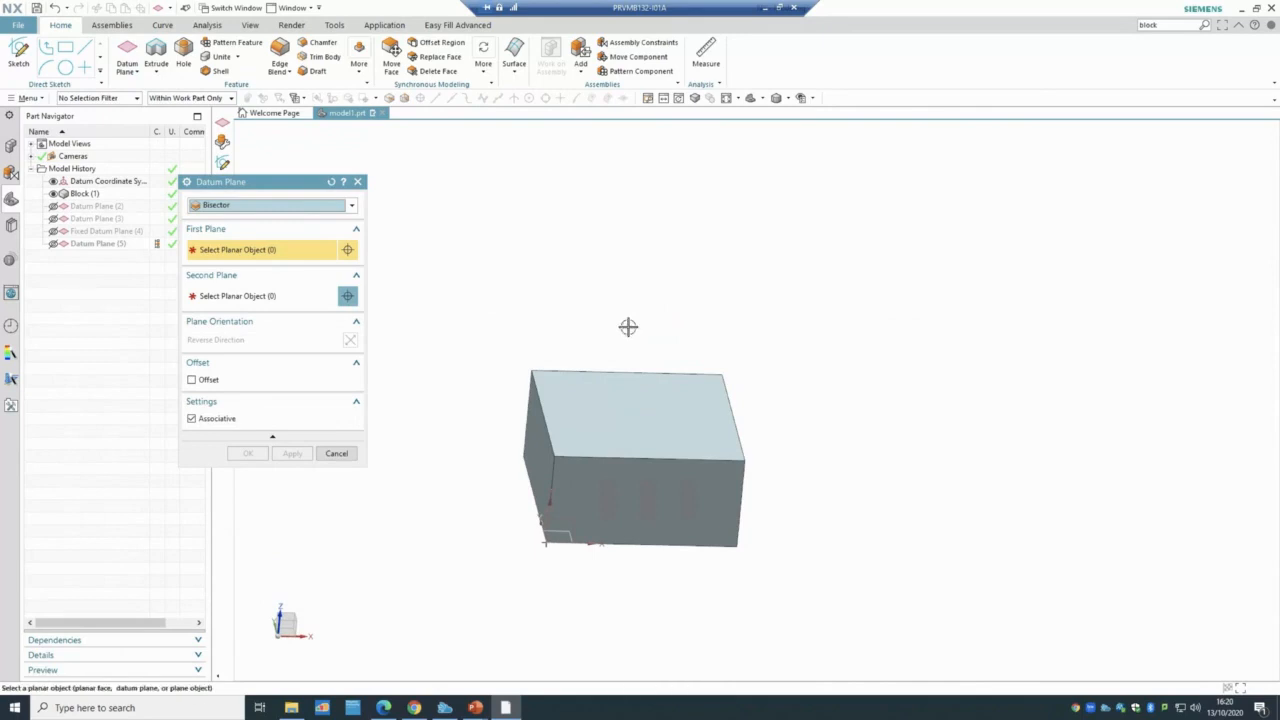
pyautogui.click(540, 461)
pyautogui.moveTo(794, 377); pyautogui.dragTo(753, 388, button='middle')
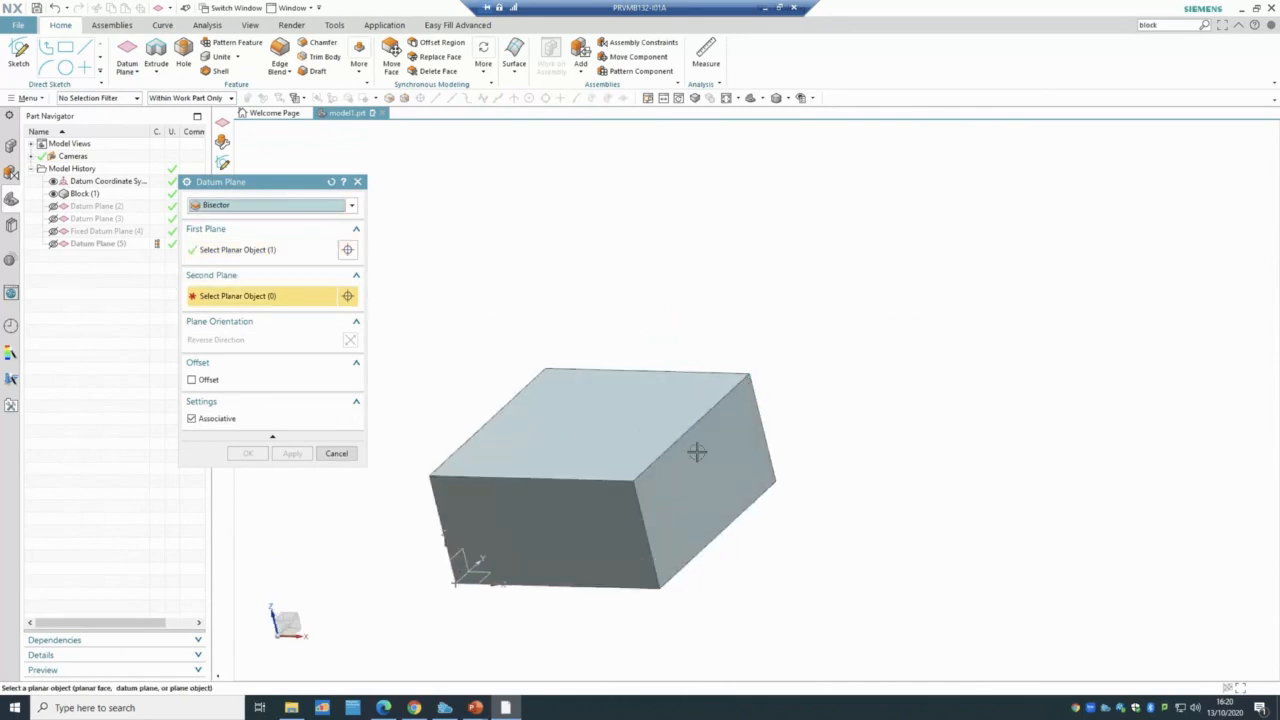
pyautogui.click(743, 471)
pyautogui.moveTo(886, 506); pyautogui.dragTo(891, 528, button='middle')
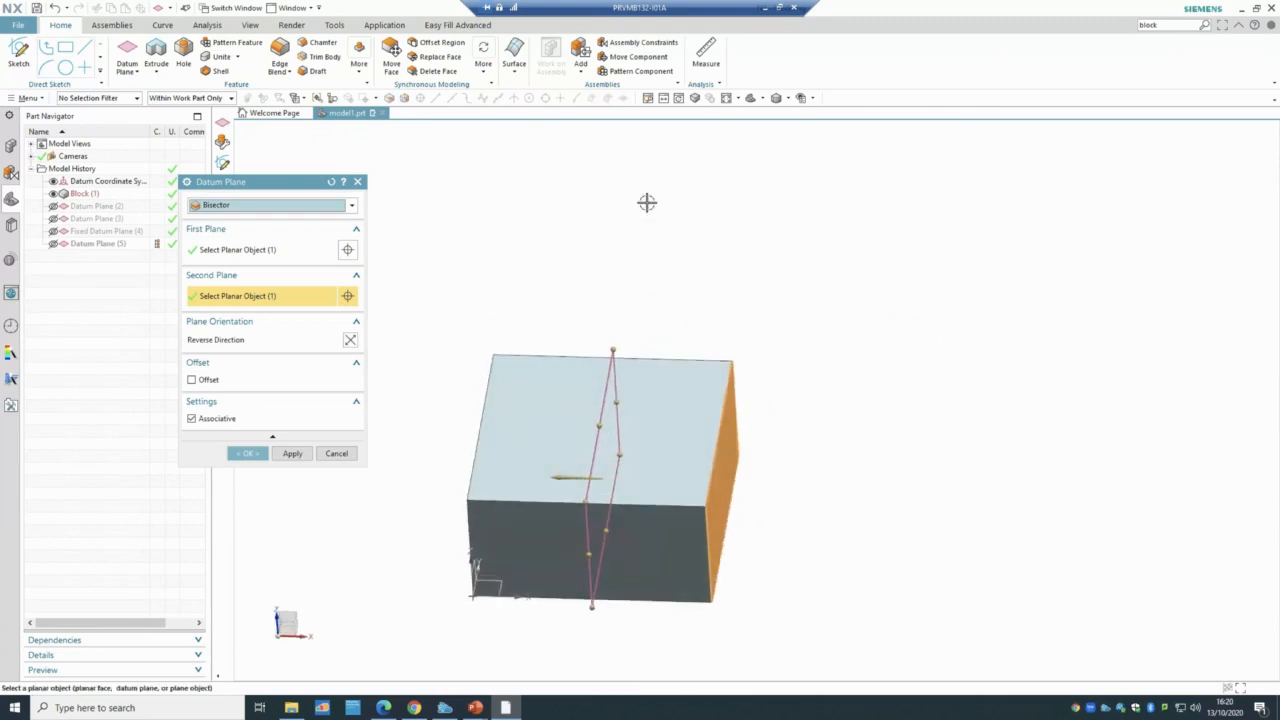
pyautogui.click(248, 452)
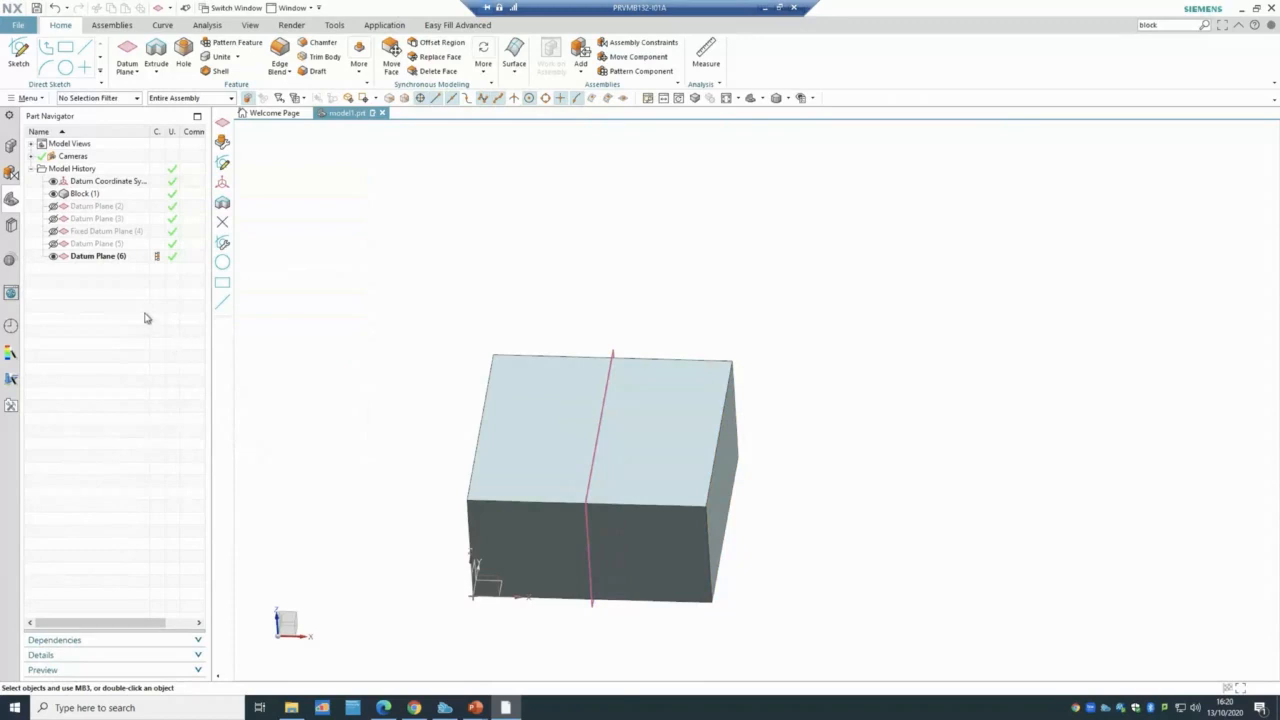
pyautogui.click(106, 257)
# - Add an offset to bisector Datum Plane (6), then hide it and show Datum Plane (5)
pyautogui.doubleClick(106, 257)
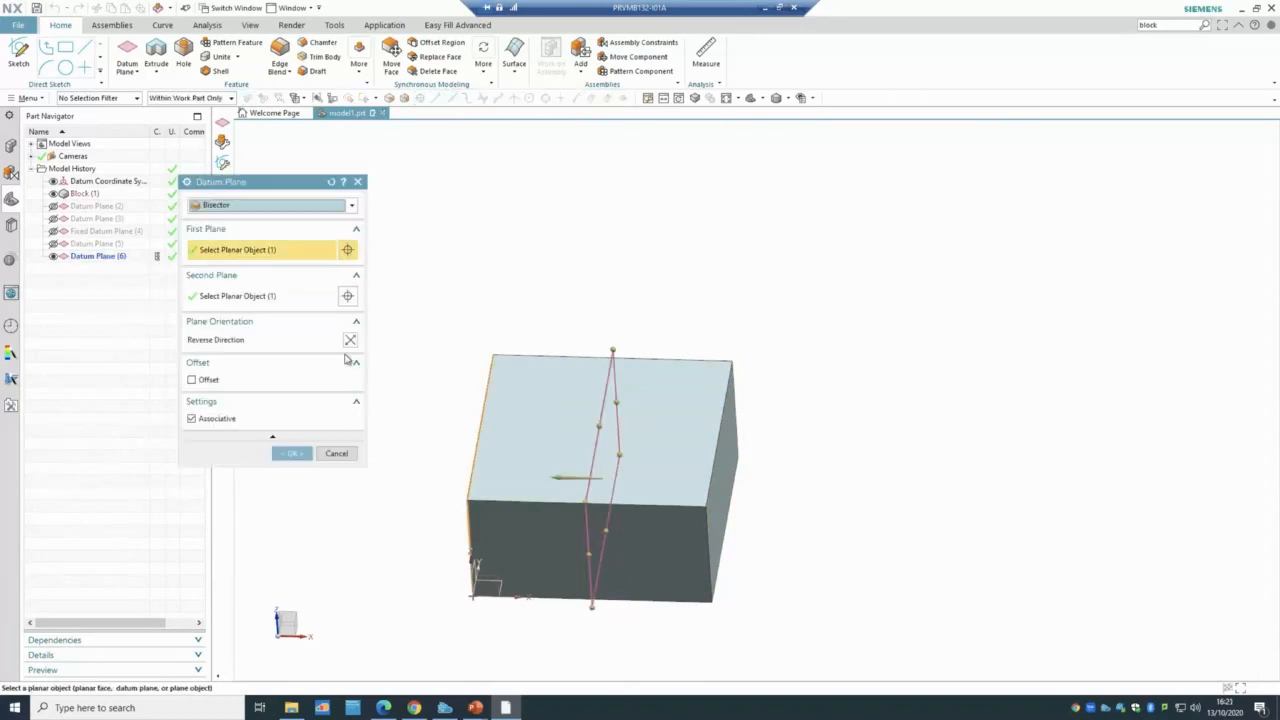
pyautogui.click(357, 363)
pyautogui.click(358, 381)
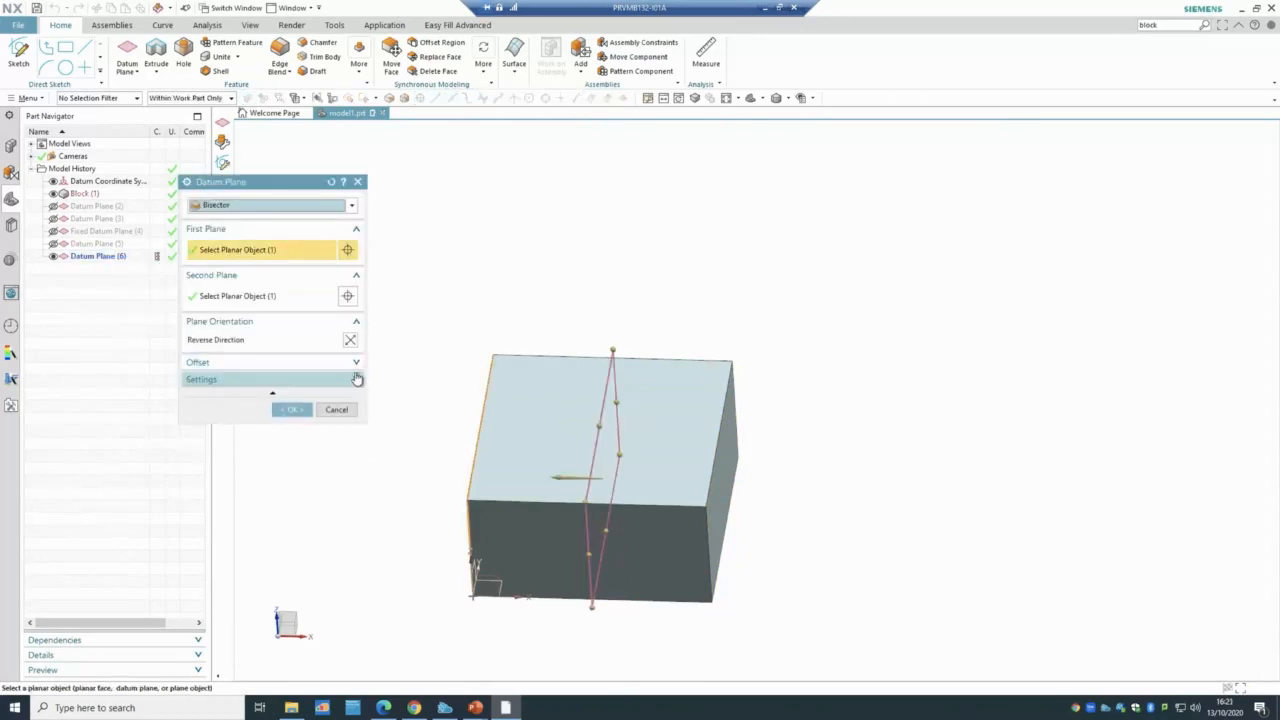
pyautogui.click(232, 368)
pyautogui.click(208, 380)
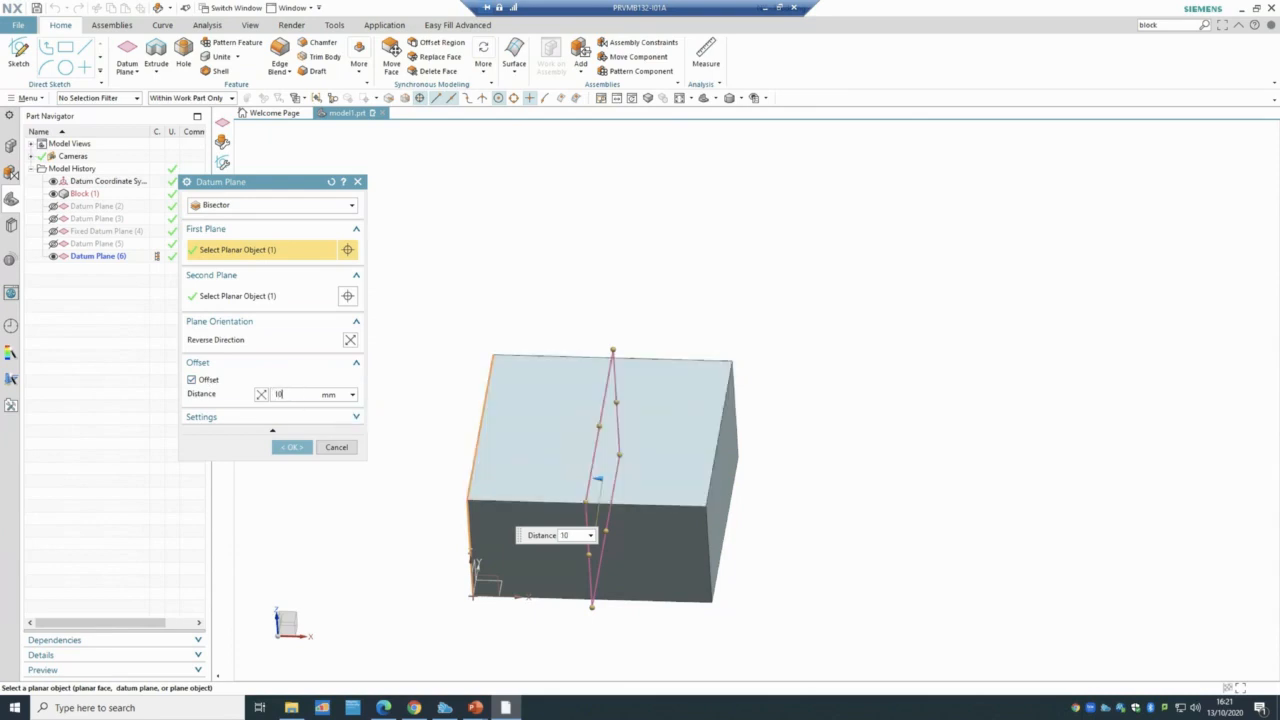
pyautogui.click(303, 447)
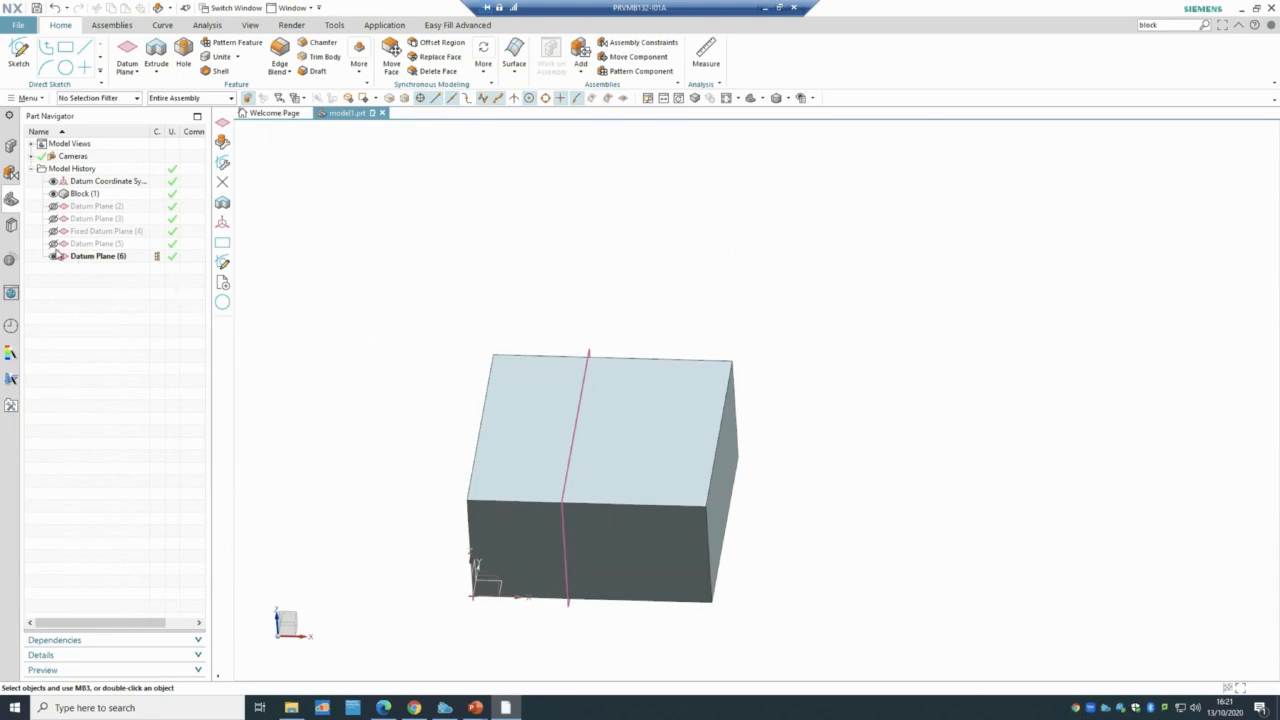
pyautogui.click(53, 256)
pyautogui.click(53, 243)
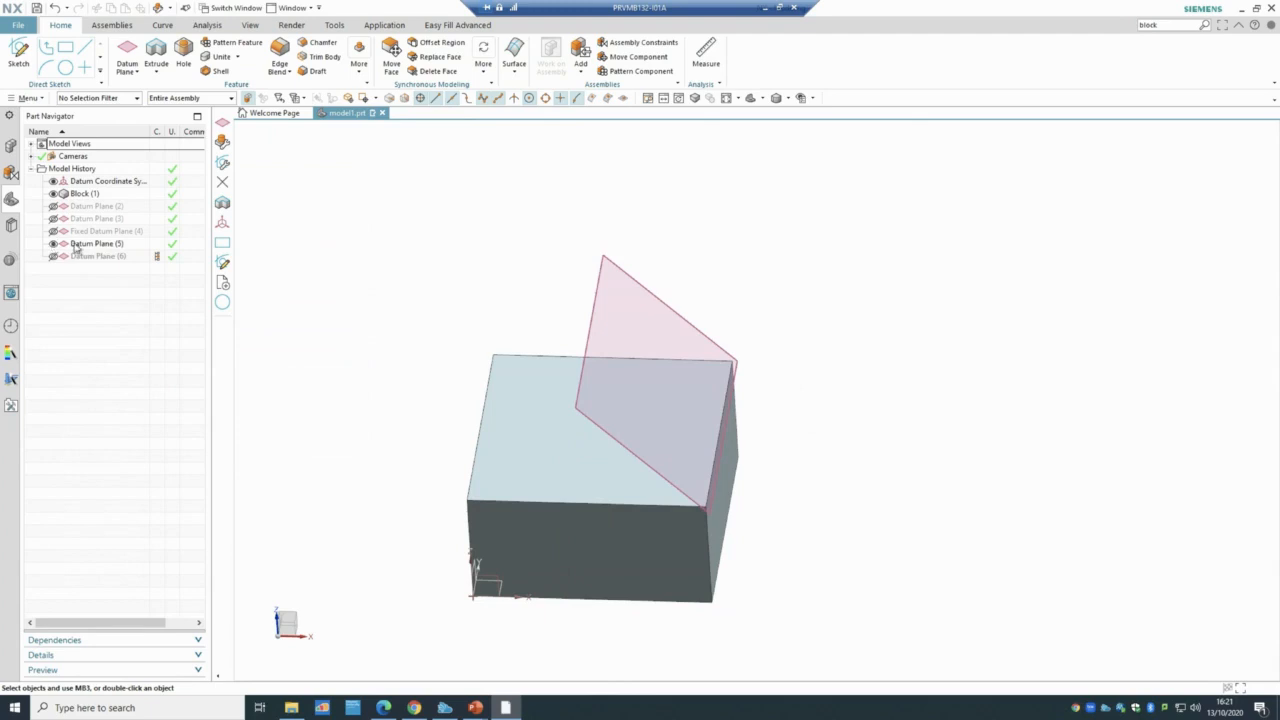
# - Give Datum Plane (5) a 50 mm offset at 45°, then hide it
pyautogui.doubleClick(85, 247)
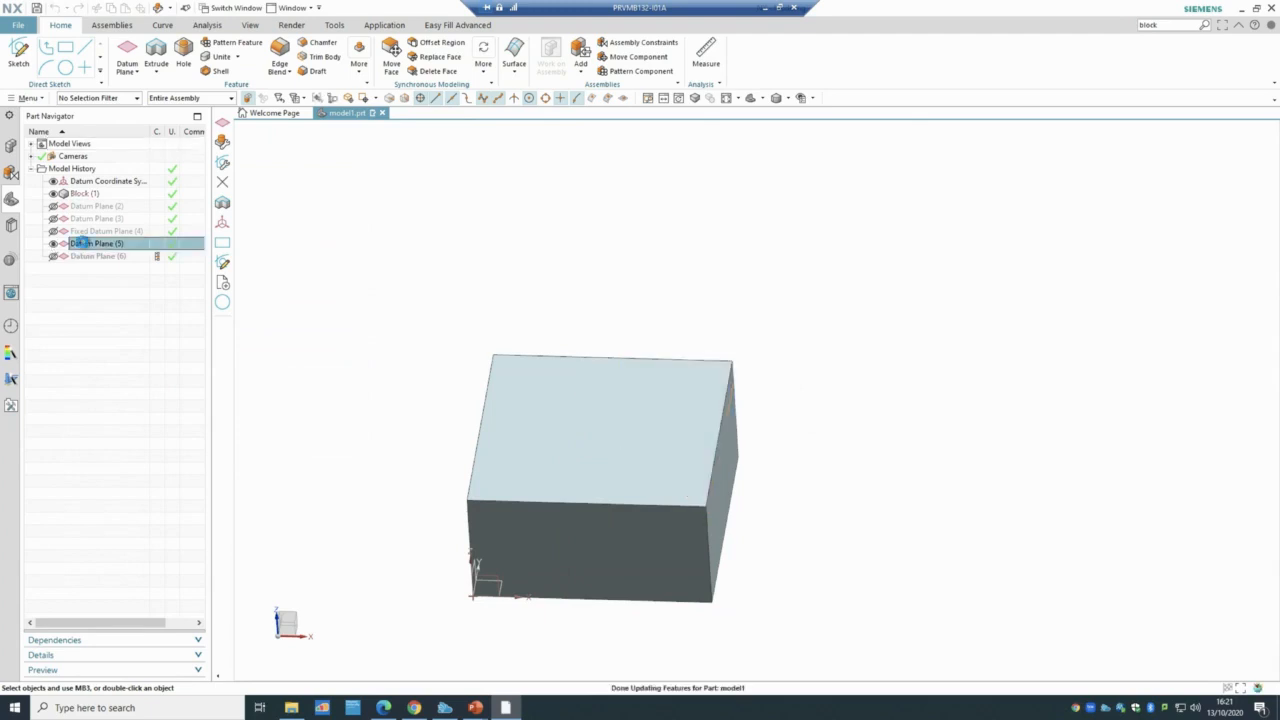
pyautogui.click(191, 457)
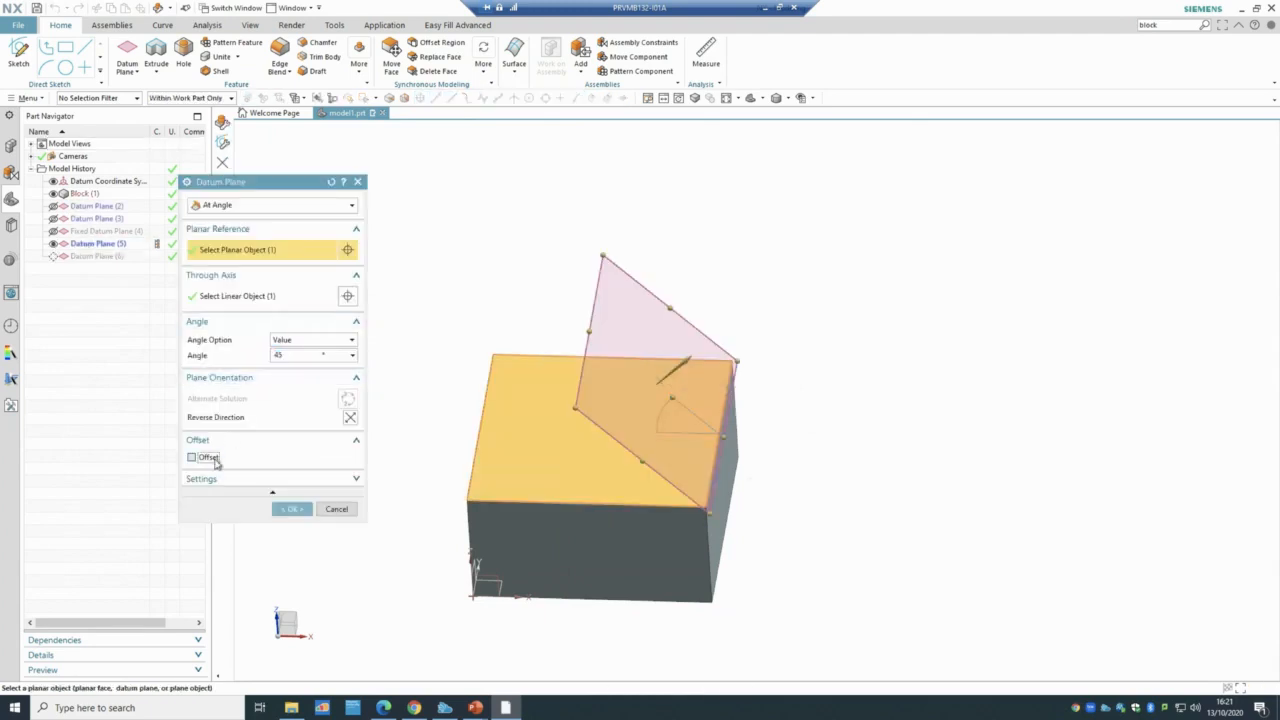
pyautogui.moveTo(489, 243); pyautogui.dragTo(494, 206, button='middle')
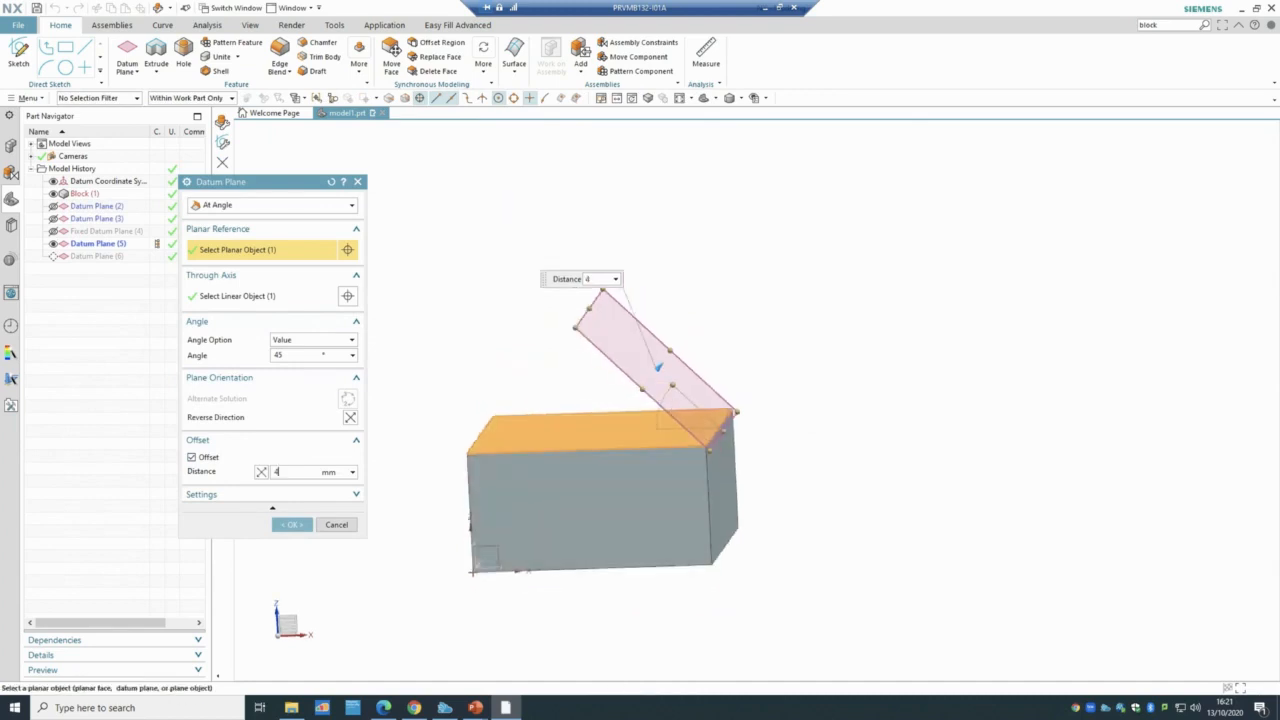
pyautogui.click(283, 355)
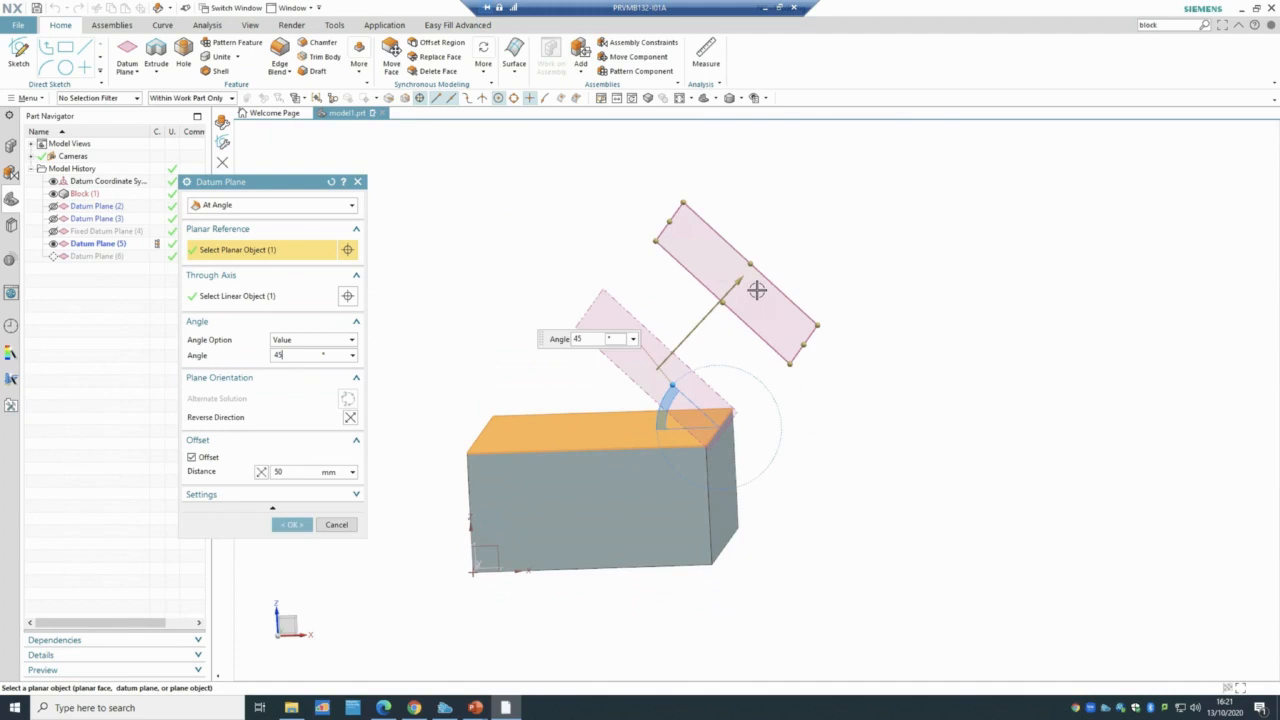
pyautogui.click(292, 524)
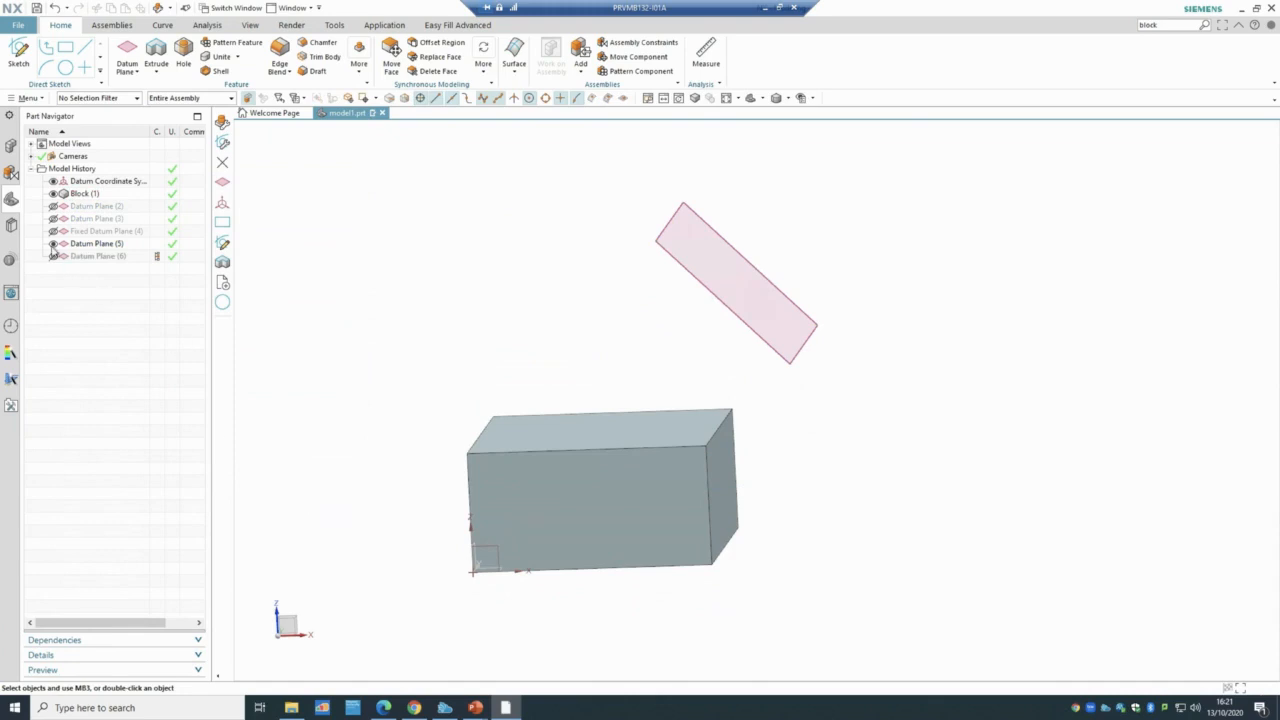
pyautogui.click(53, 244)
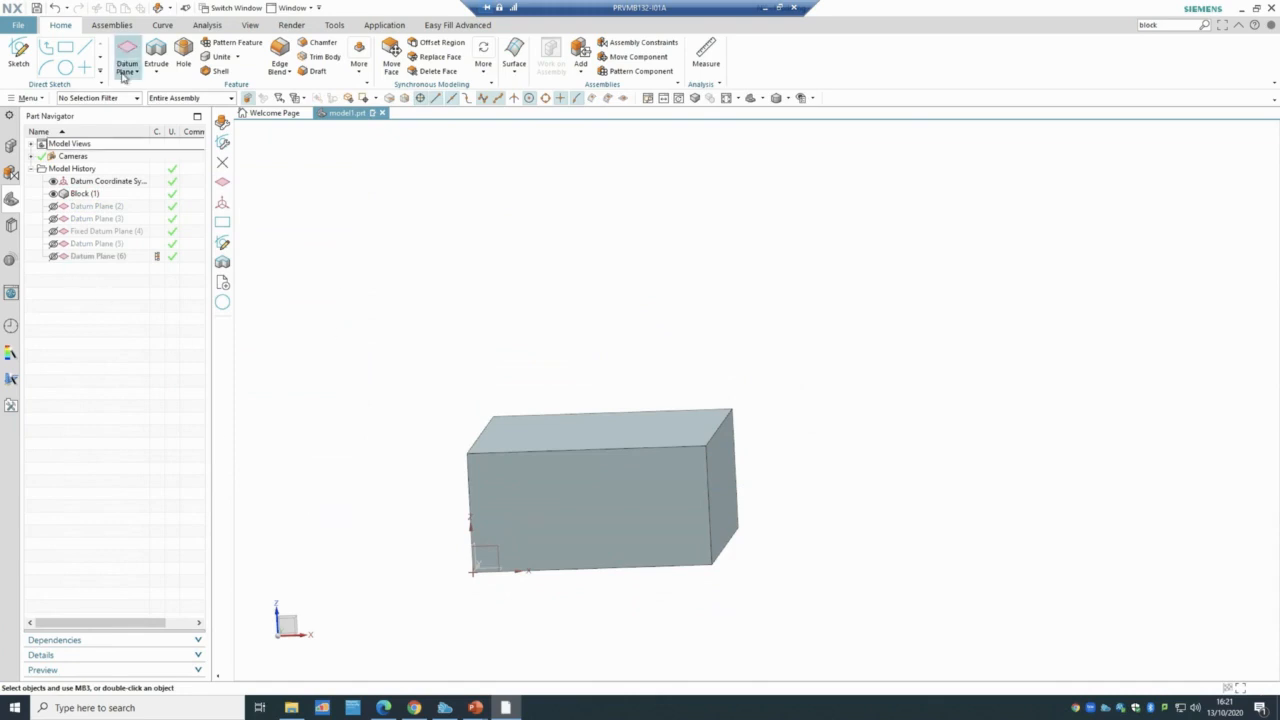
pyautogui.click(124, 76)
pyautogui.click(135, 89)
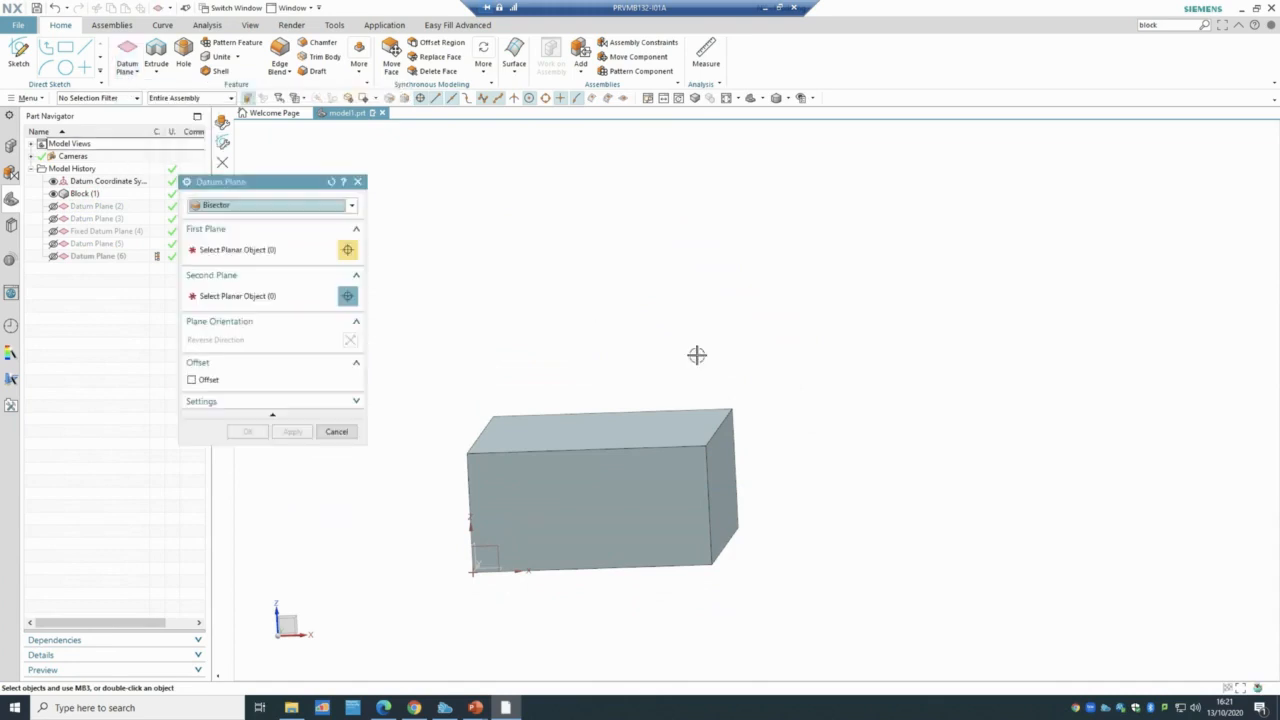
pyautogui.moveTo(689, 337); pyautogui.dragTo(666, 355, button='middle')
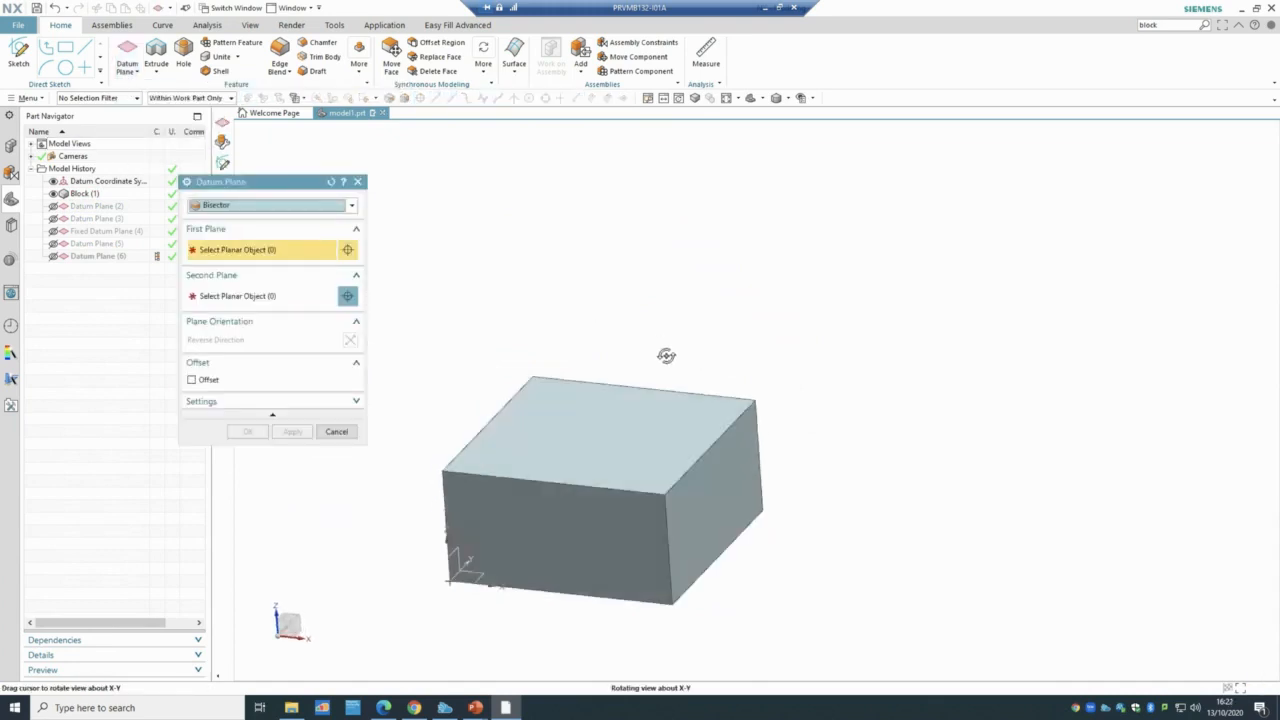
pyautogui.click(288, 206)
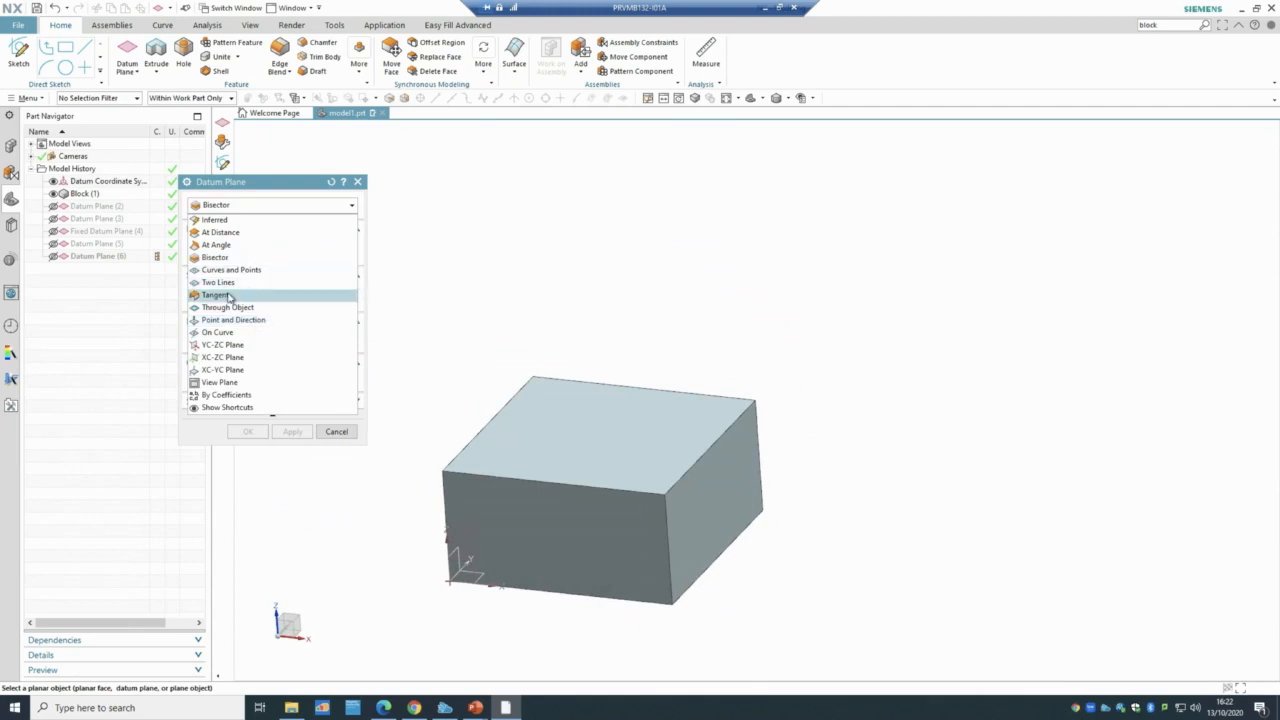
pyautogui.click(333, 433)
pyautogui.click(336, 432)
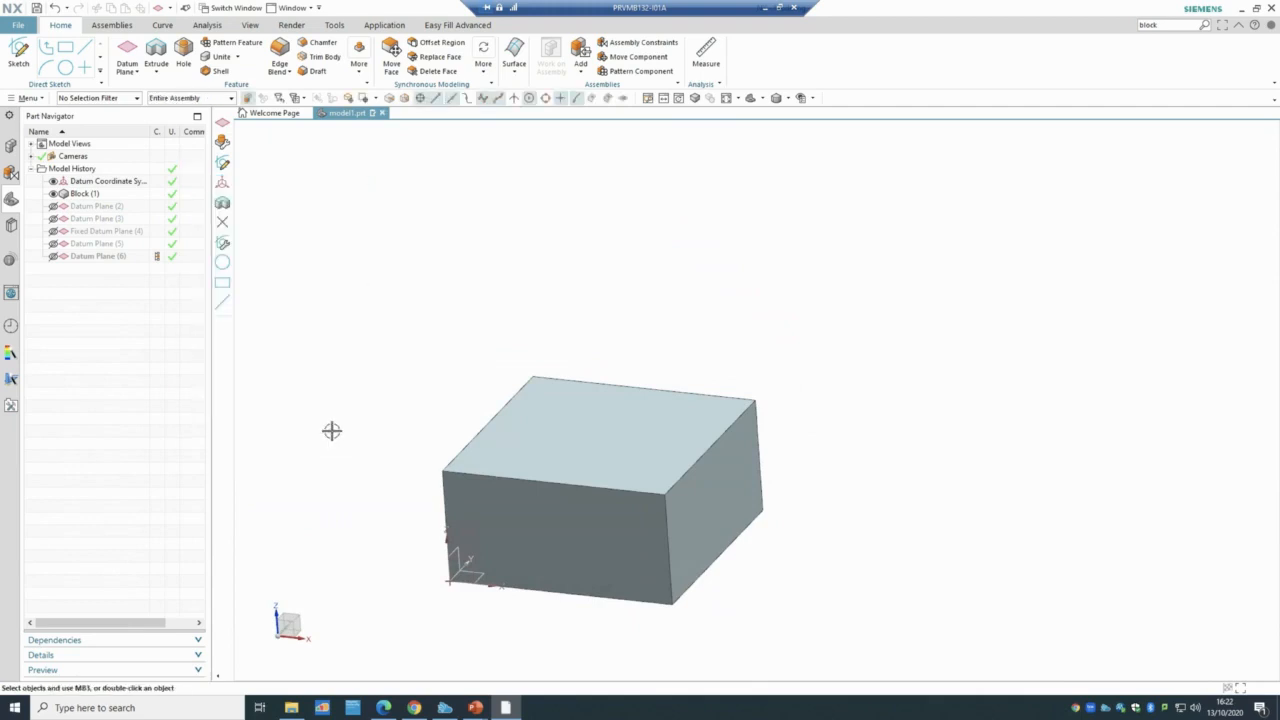
# - Draw a circle in Sketch (7) on the block's top face and finish the sketch
pyautogui.click(18, 52)
pyautogui.click(564, 430)
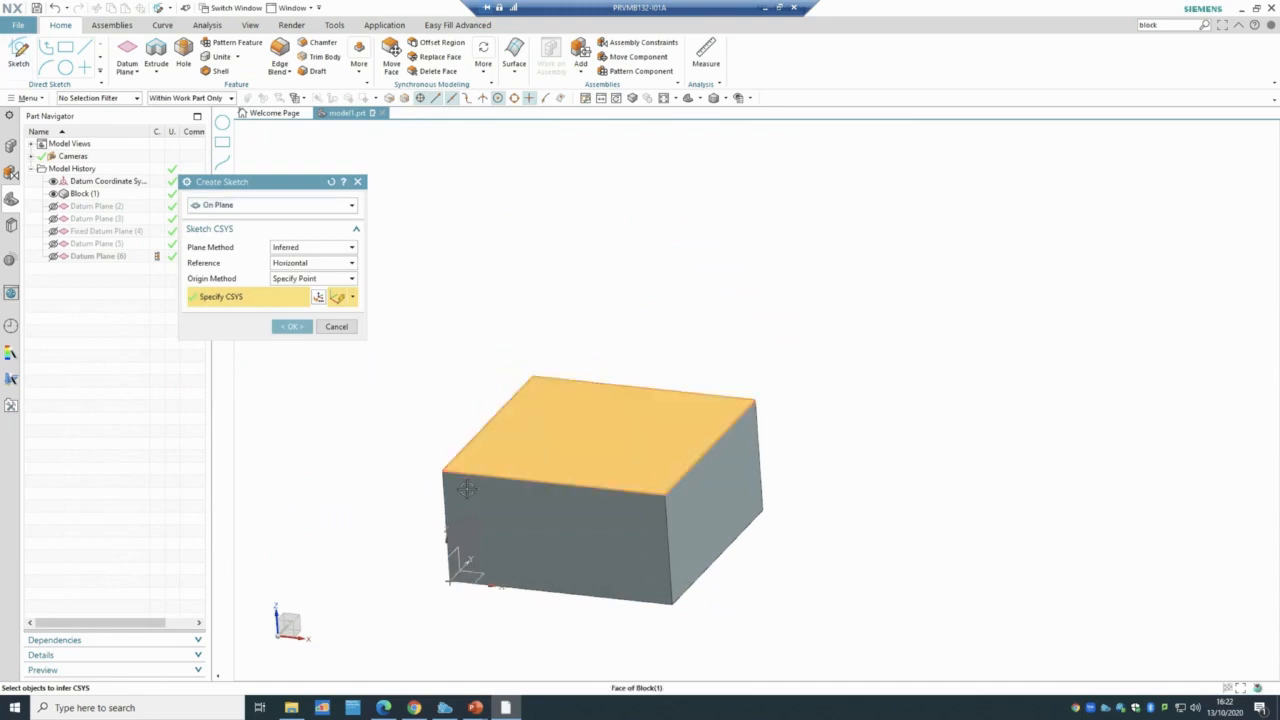
pyautogui.click(289, 327)
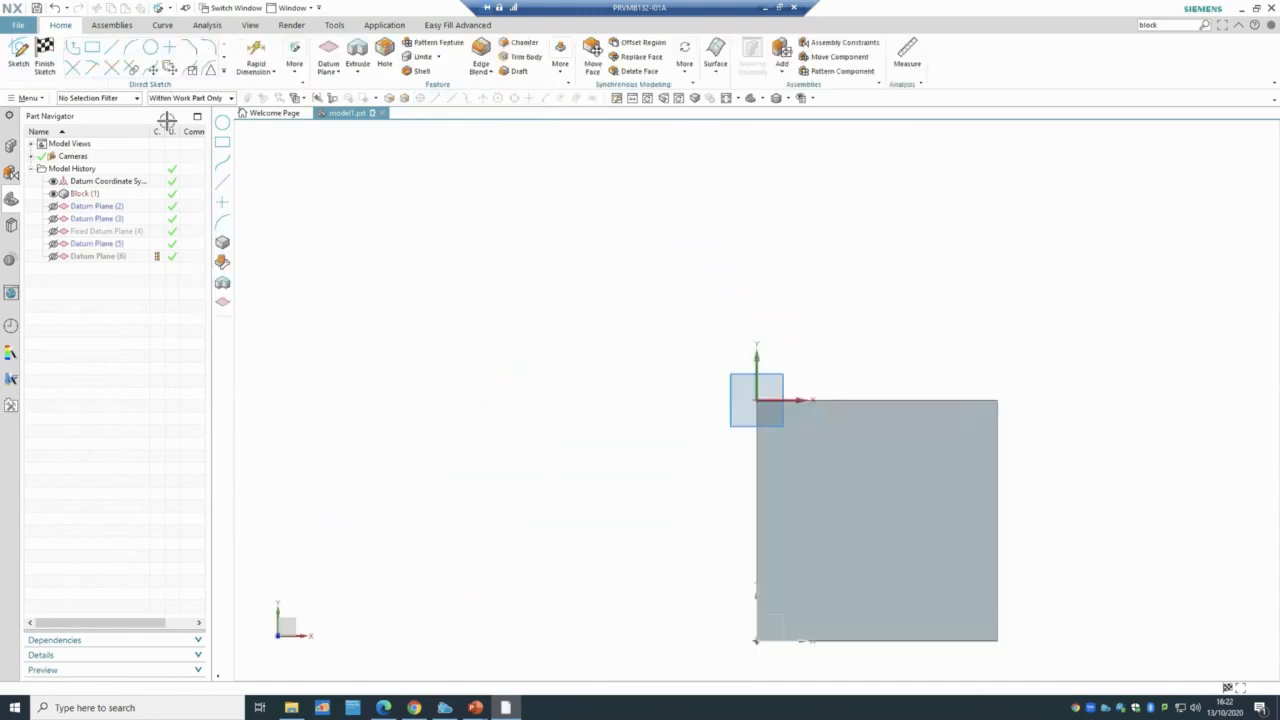
pyautogui.press('o')
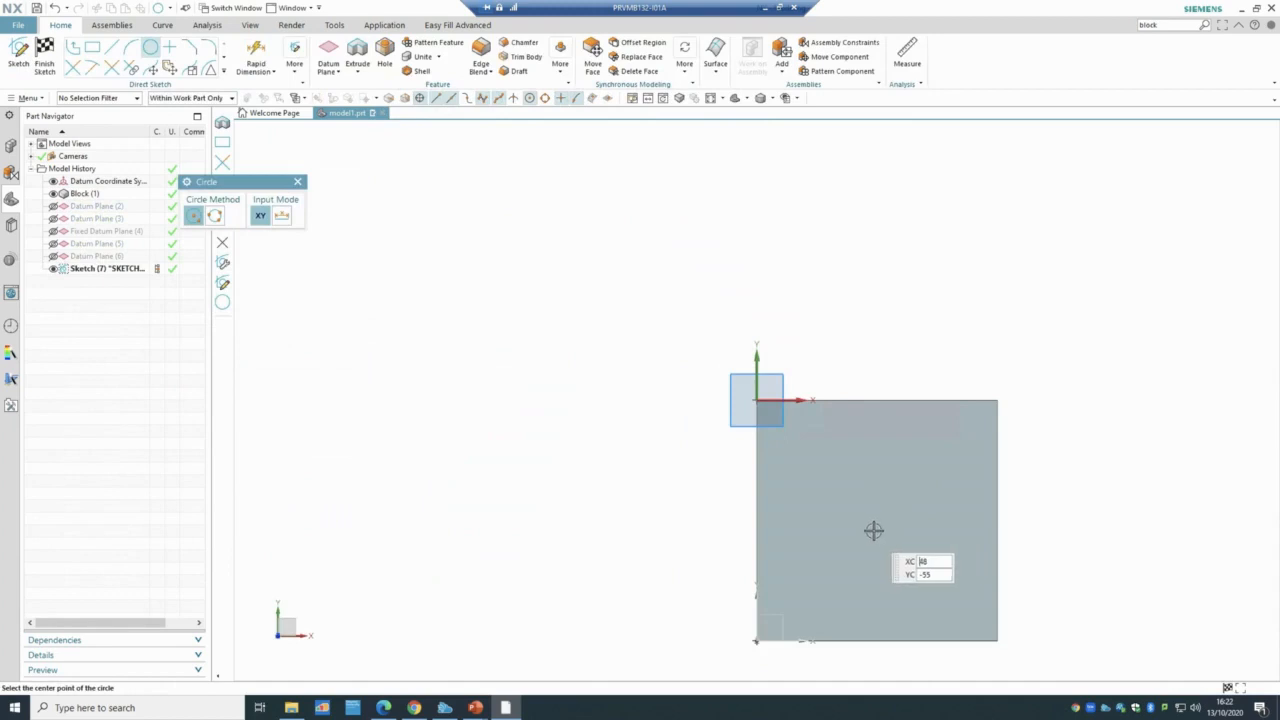
pyautogui.click(874, 530)
pyautogui.click(894, 485)
pyautogui.click(58, 57)
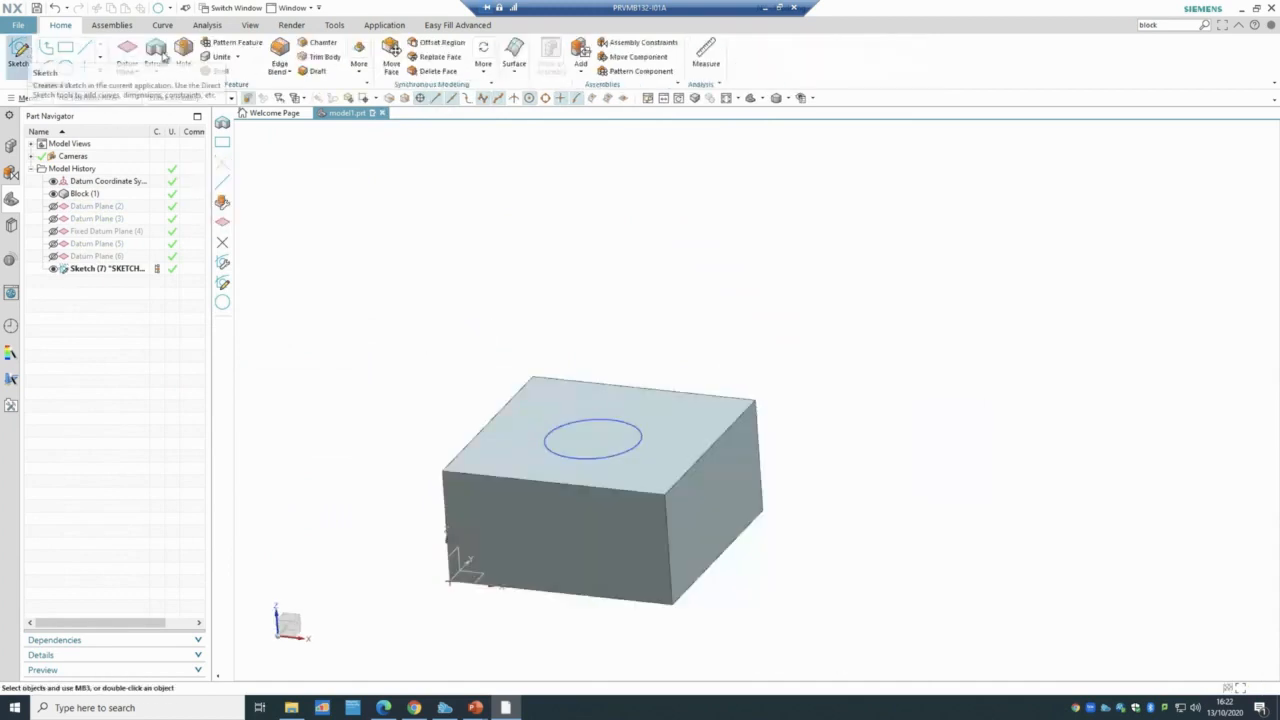
# - Extrude the circle 98 mm with Boolean None, creating cylinder Extrude (8)
pyautogui.press('x')
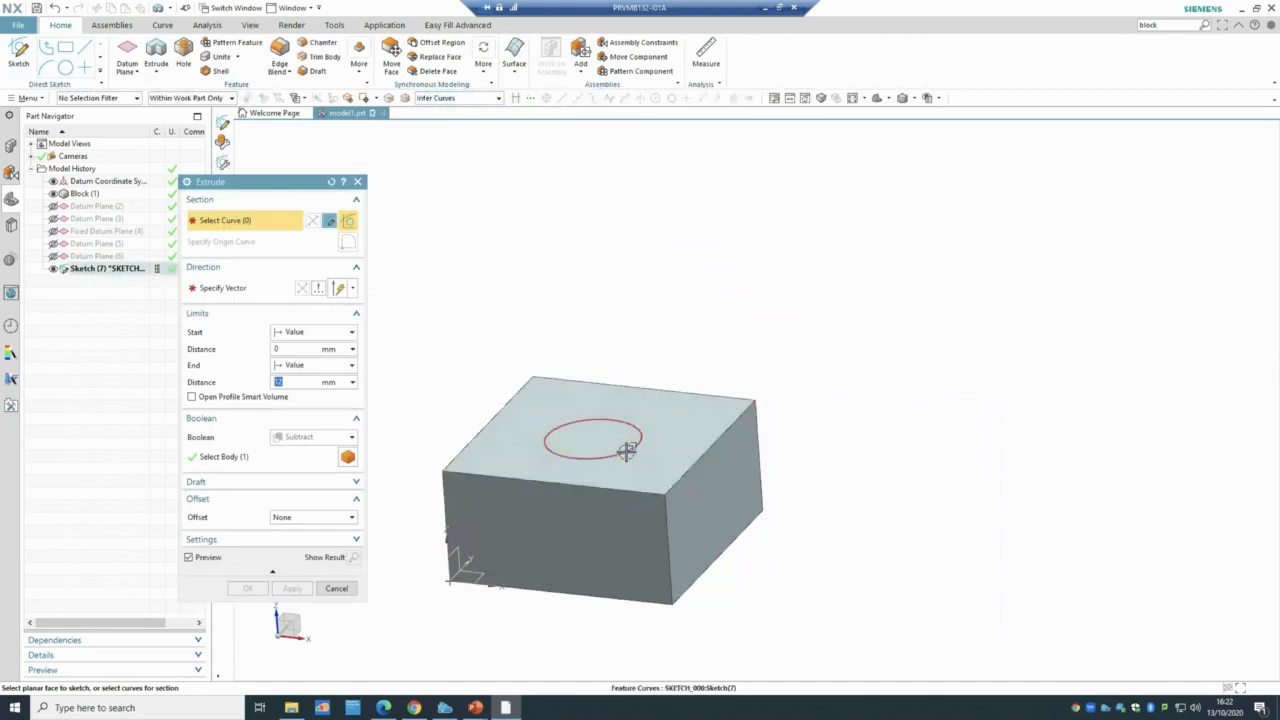
pyautogui.click(626, 451)
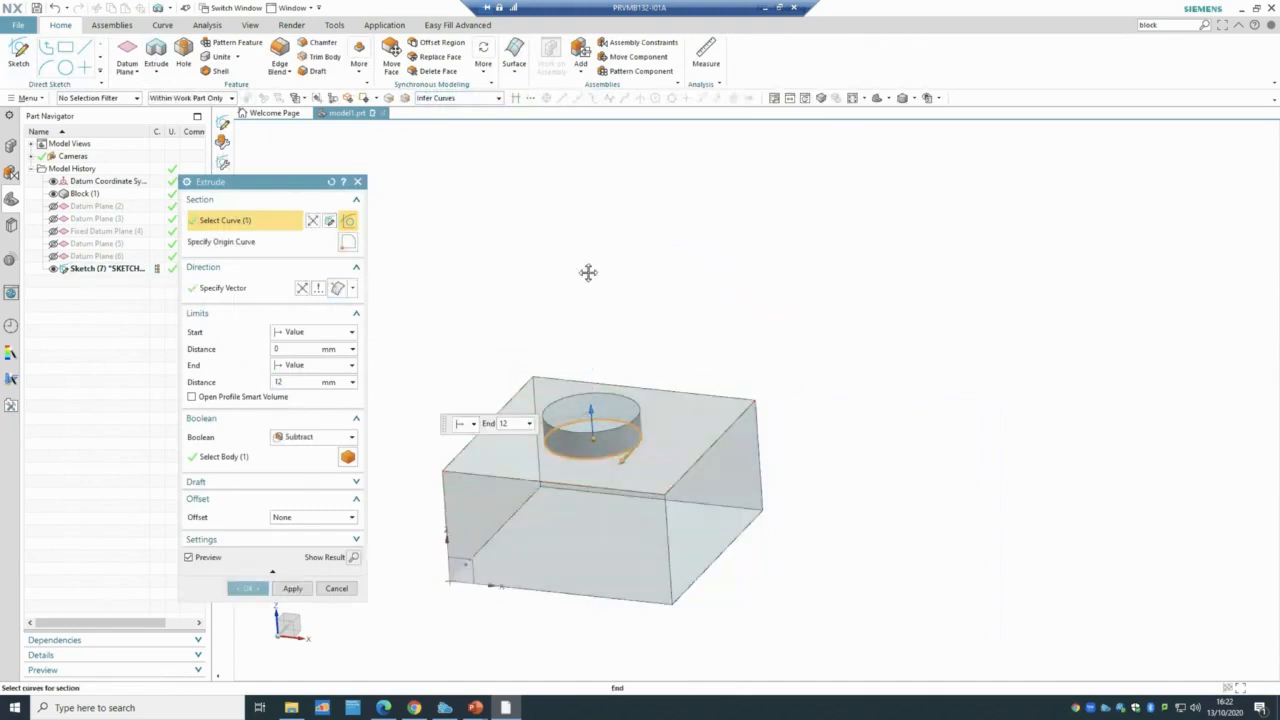
pyautogui.moveTo(588, 272); pyautogui.dragTo(577, 236)
pyautogui.click(252, 586)
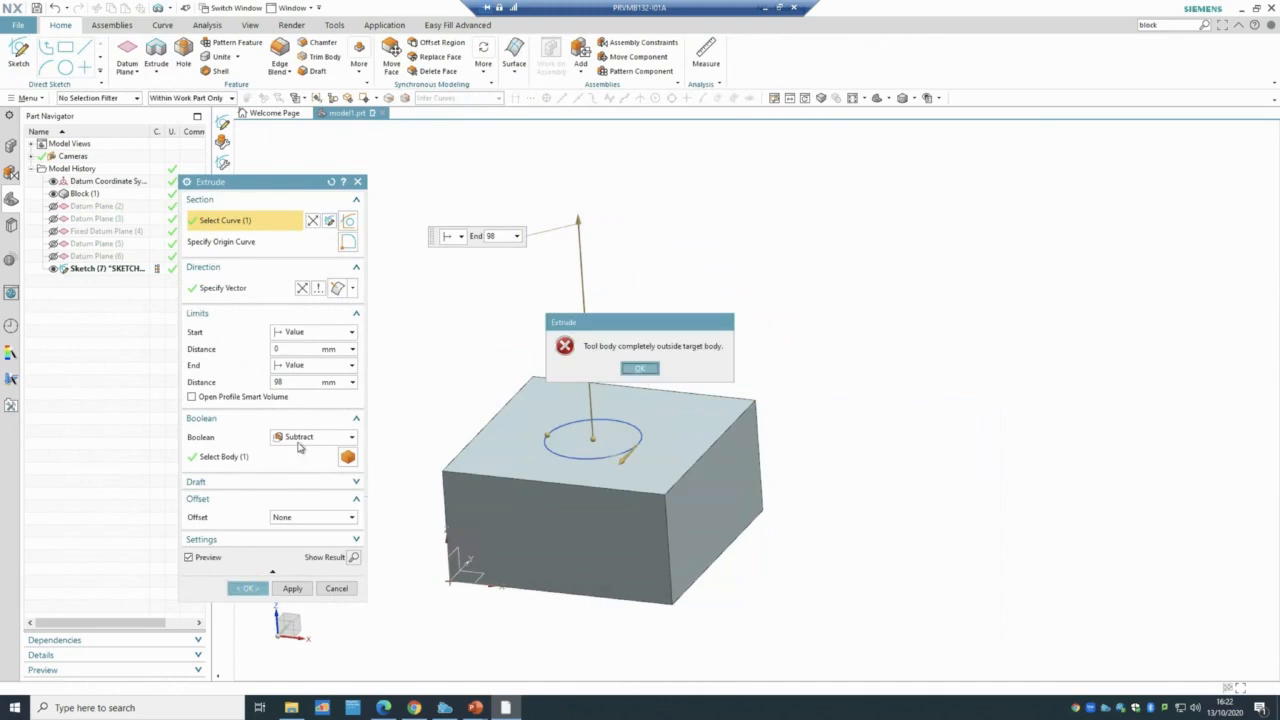
pyautogui.click(640, 368)
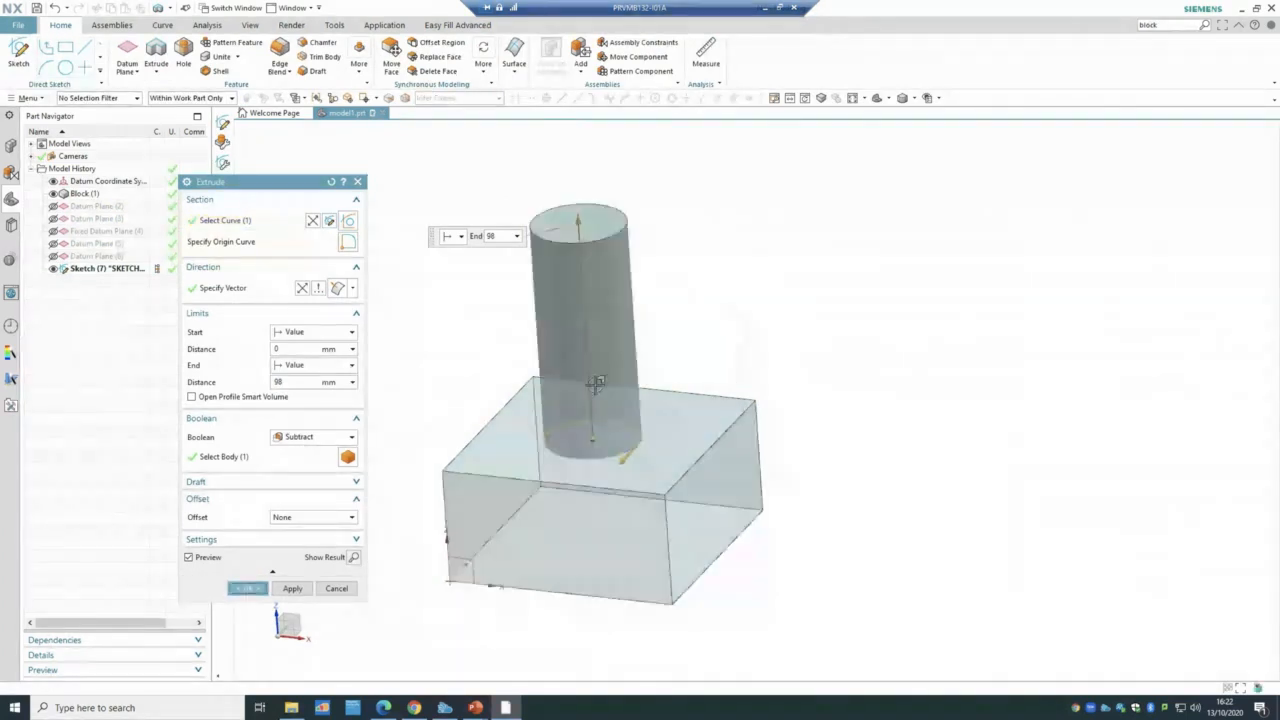
pyautogui.click(315, 439)
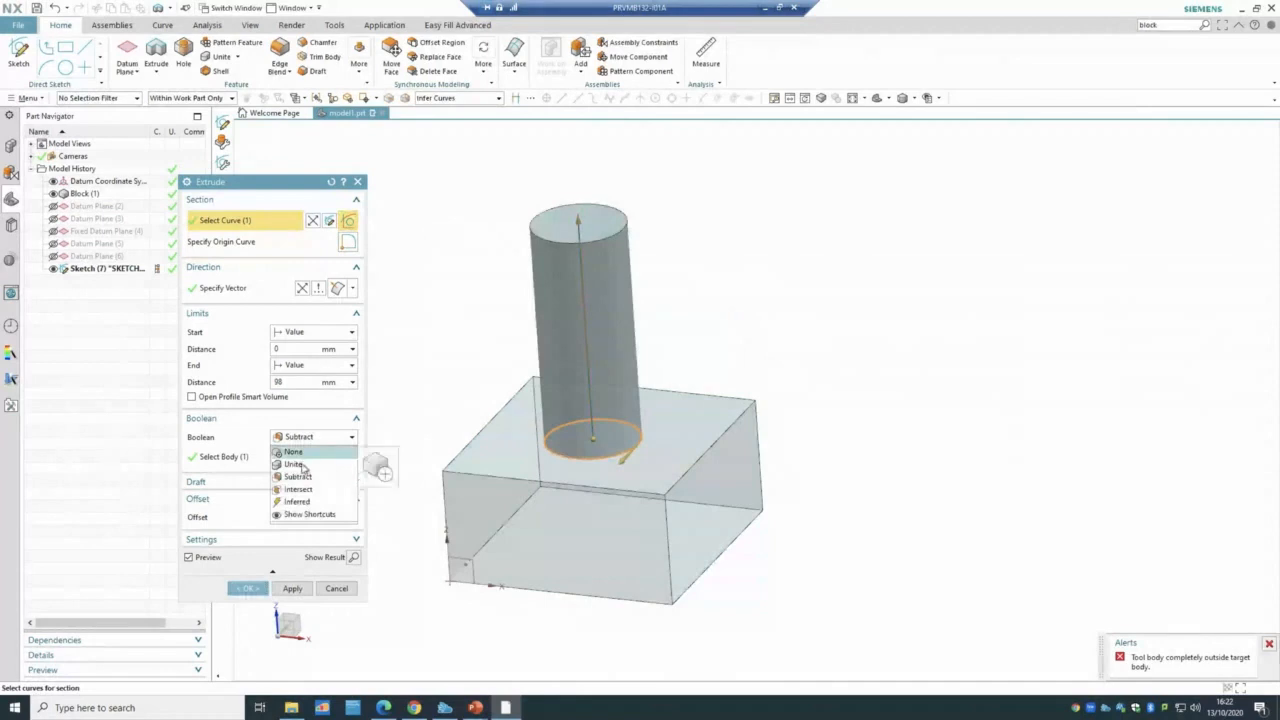
pyautogui.click(304, 453)
pyautogui.click(248, 566)
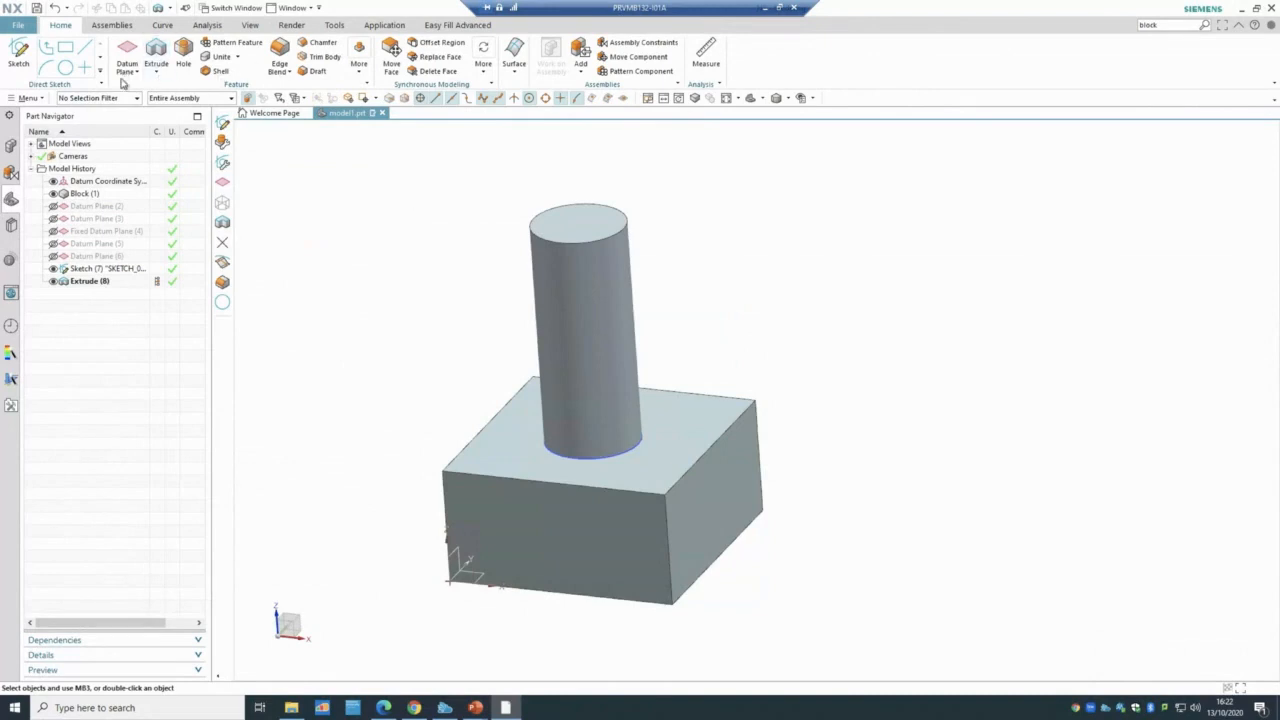
pyautogui.click(127, 70)
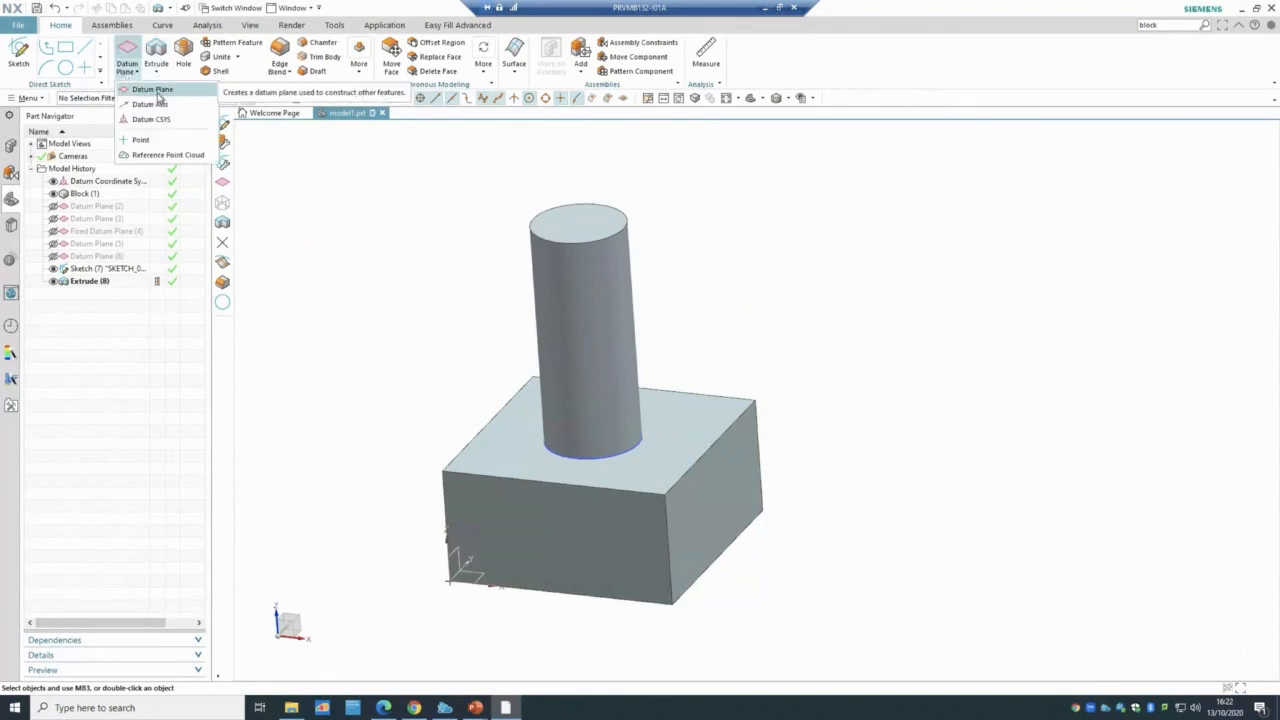
# - Start a Tangent datum plane on the cylinder's curved face
pyautogui.click(156, 91)
pyautogui.click(258, 206)
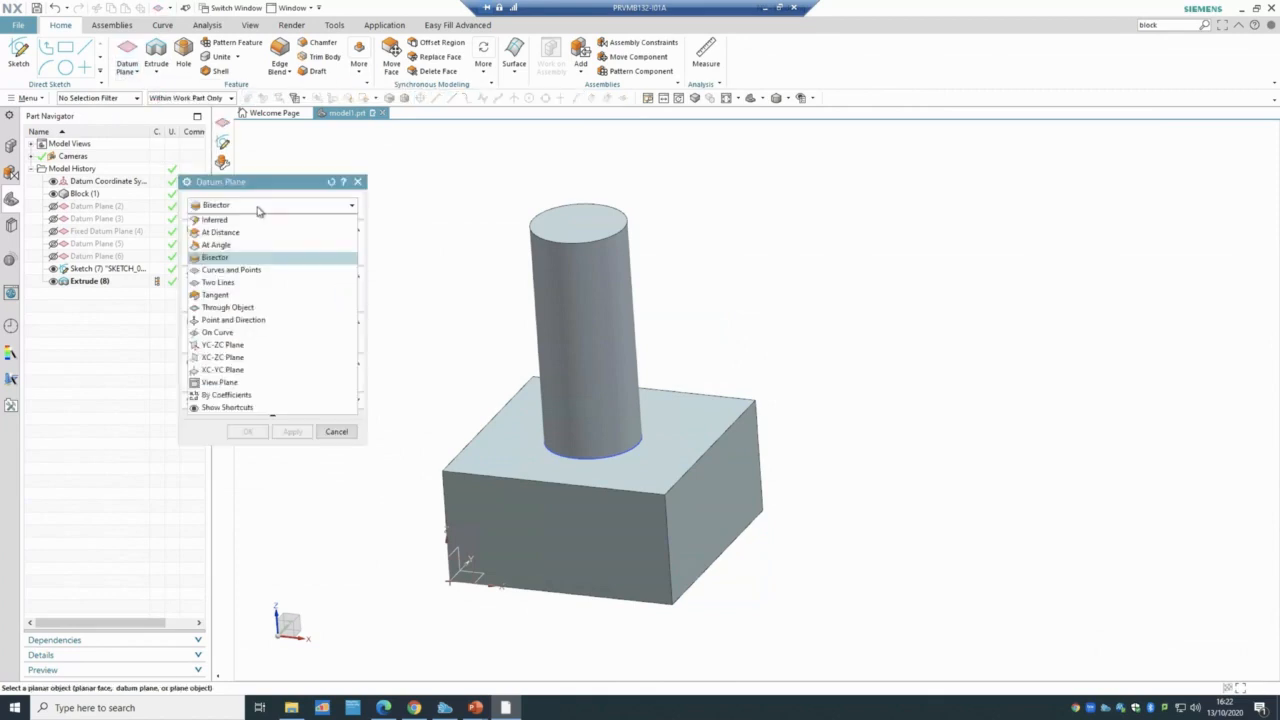
pyautogui.click(257, 295)
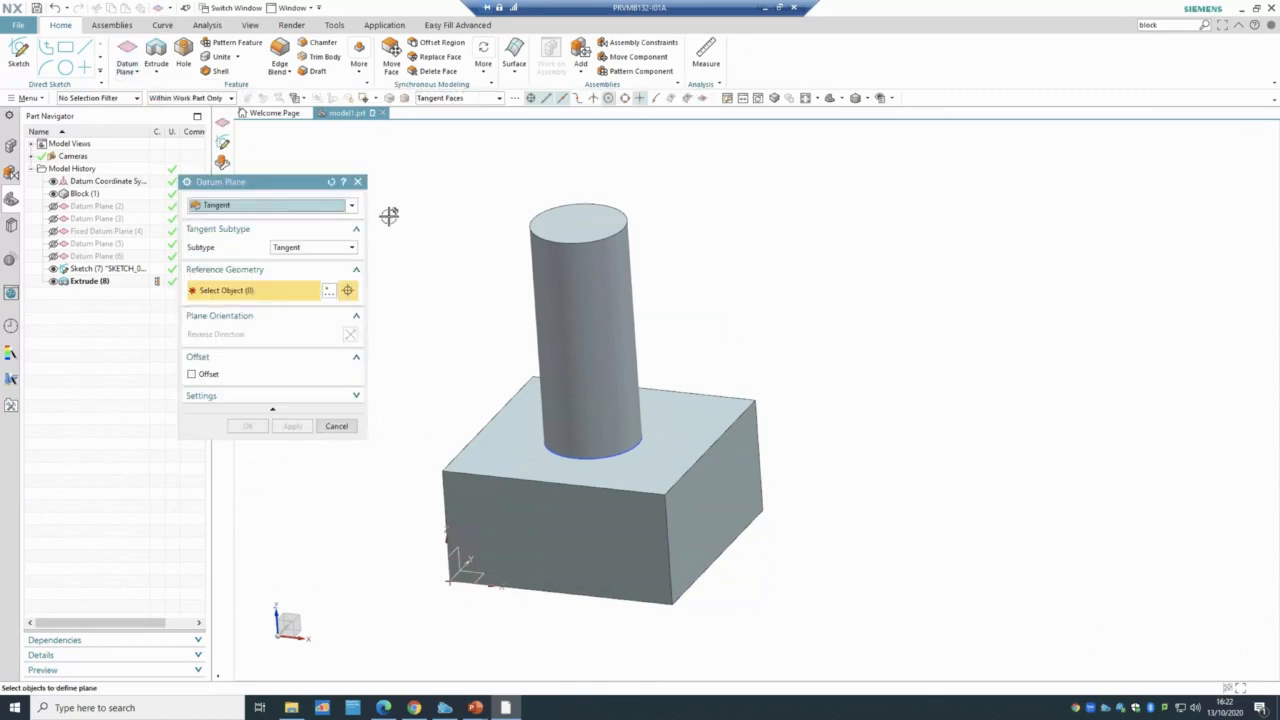
pyautogui.moveTo(428, 202); pyautogui.dragTo(474, 214, button='middle')
pyautogui.click(605, 330)
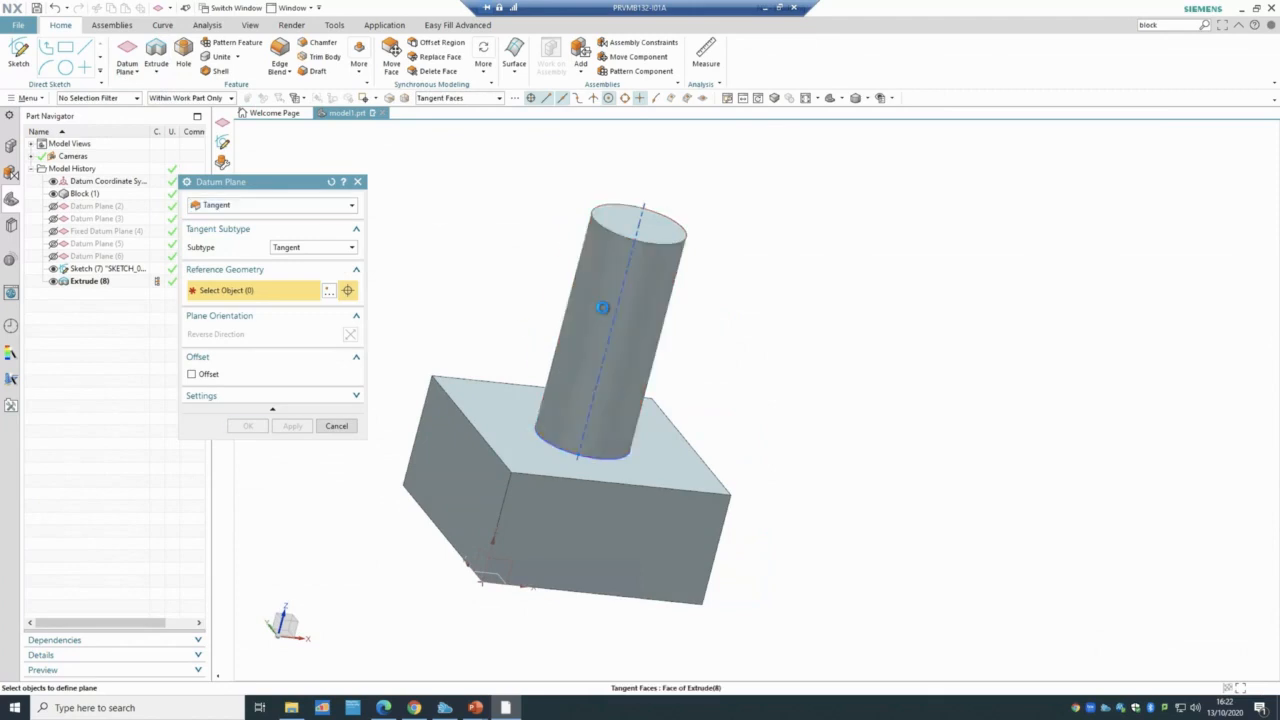
pyautogui.moveTo(874, 318); pyautogui.dragTo(837, 360, button='middle')
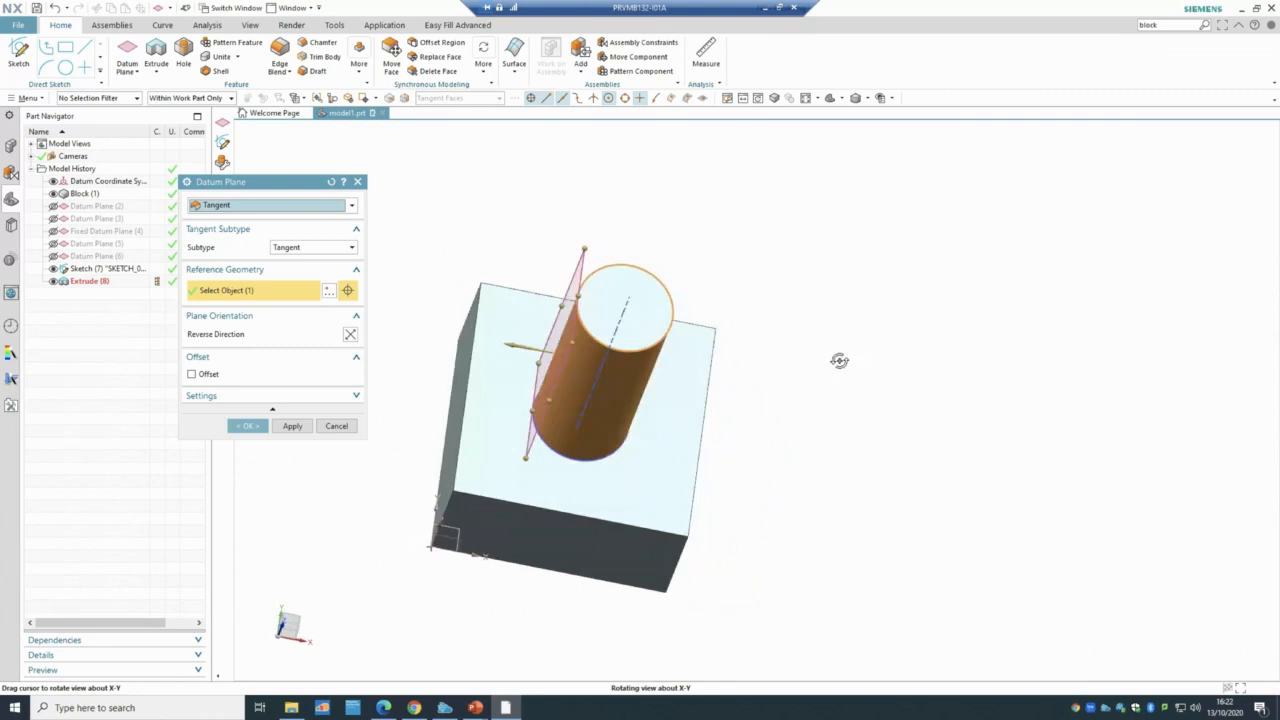
# - Leave the tangent plane with no offset and create Datum Plane (9)
pyautogui.click(192, 375)
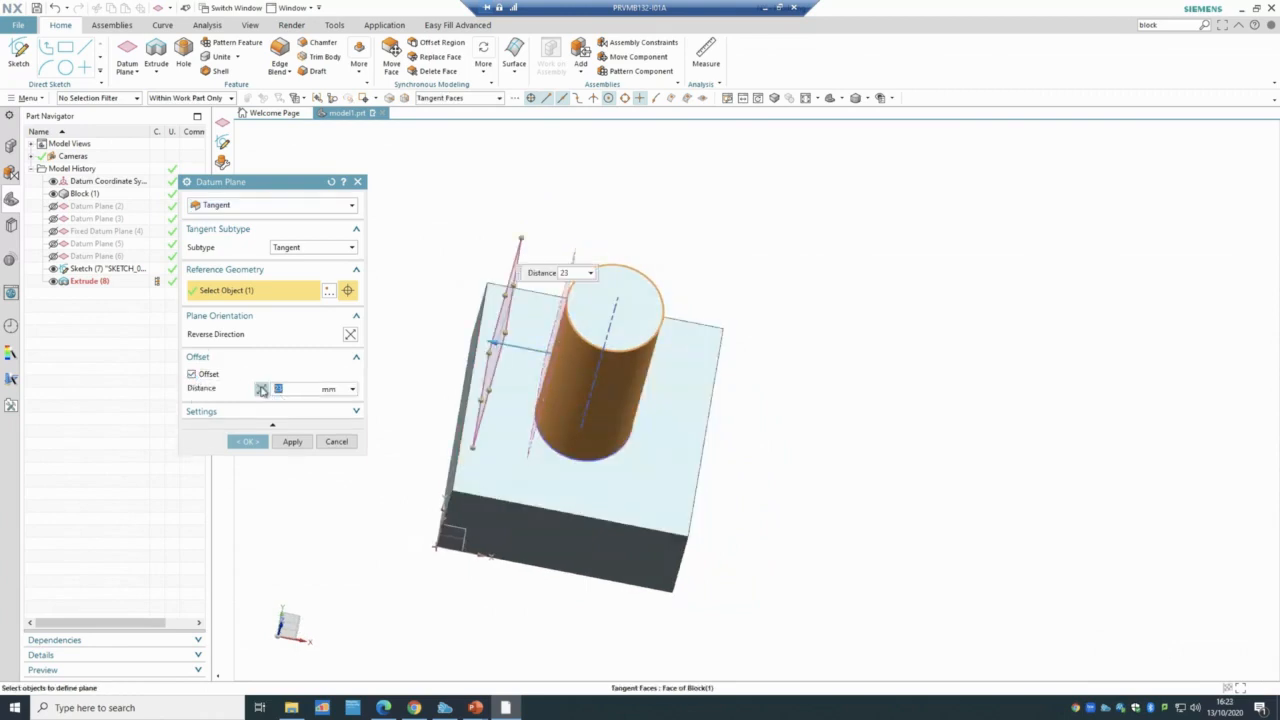
pyautogui.click(261, 389)
pyautogui.click(261, 389)
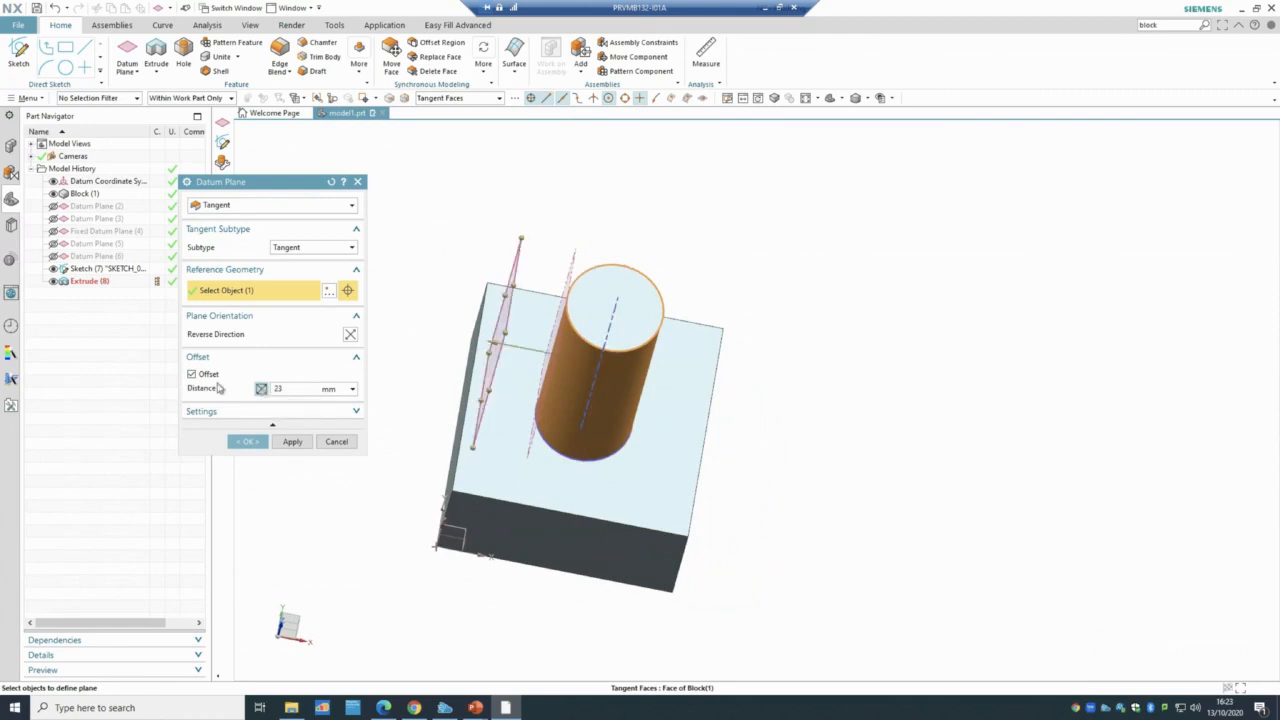
pyautogui.click(192, 375)
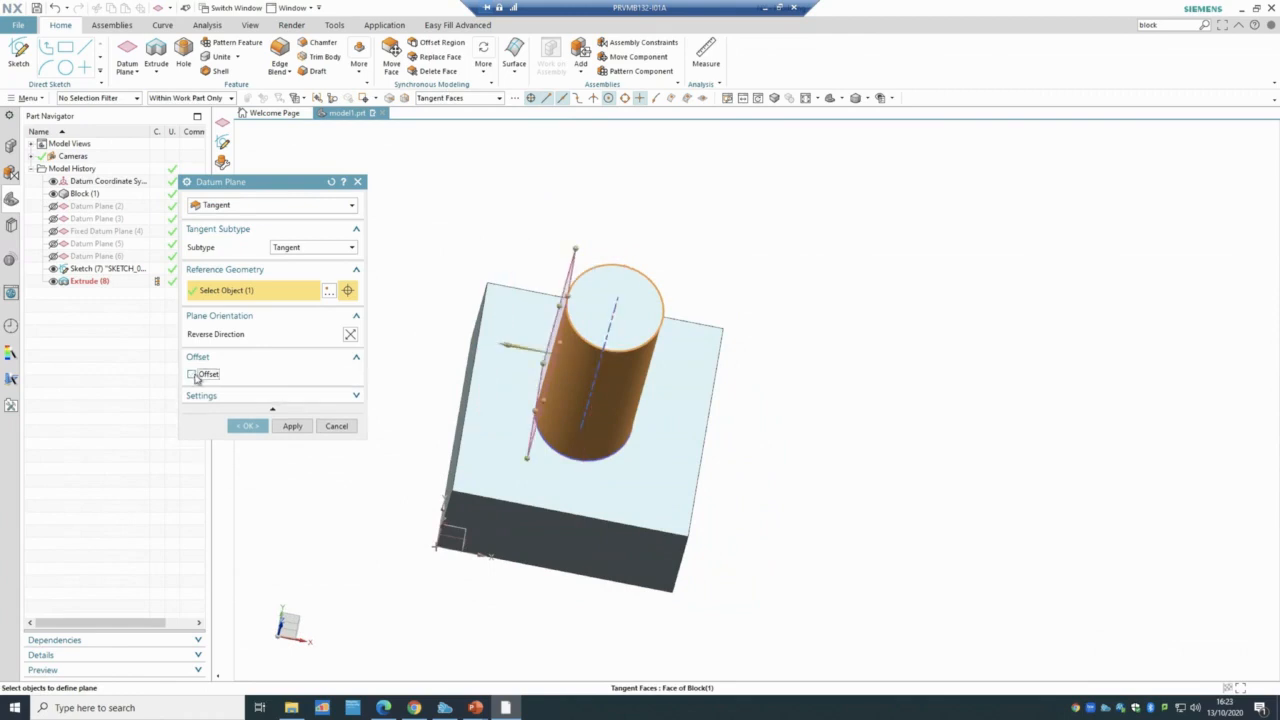
pyautogui.moveTo(503, 131)
pyautogui.mouseDown(button='middle')
pyautogui.moveTo(535, 120)
pyautogui.moveTo(513, 151)
pyautogui.mouseUp(button='middle')
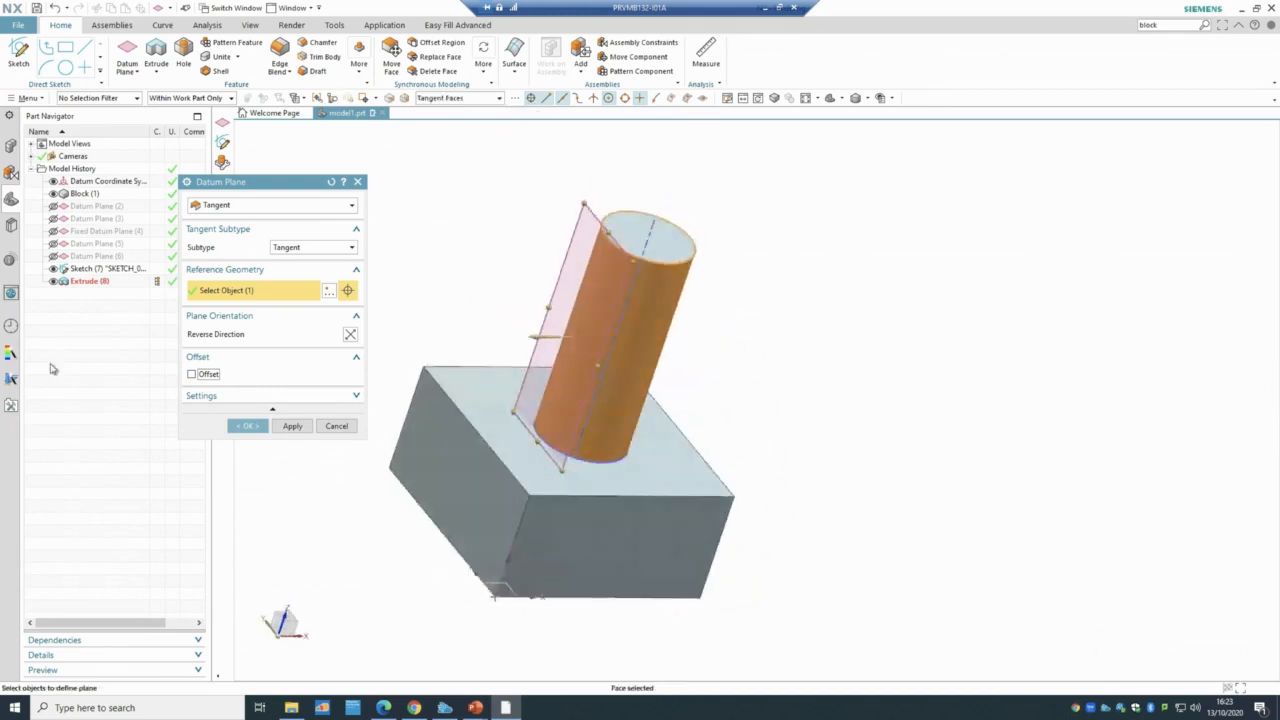
pyautogui.click(248, 426)
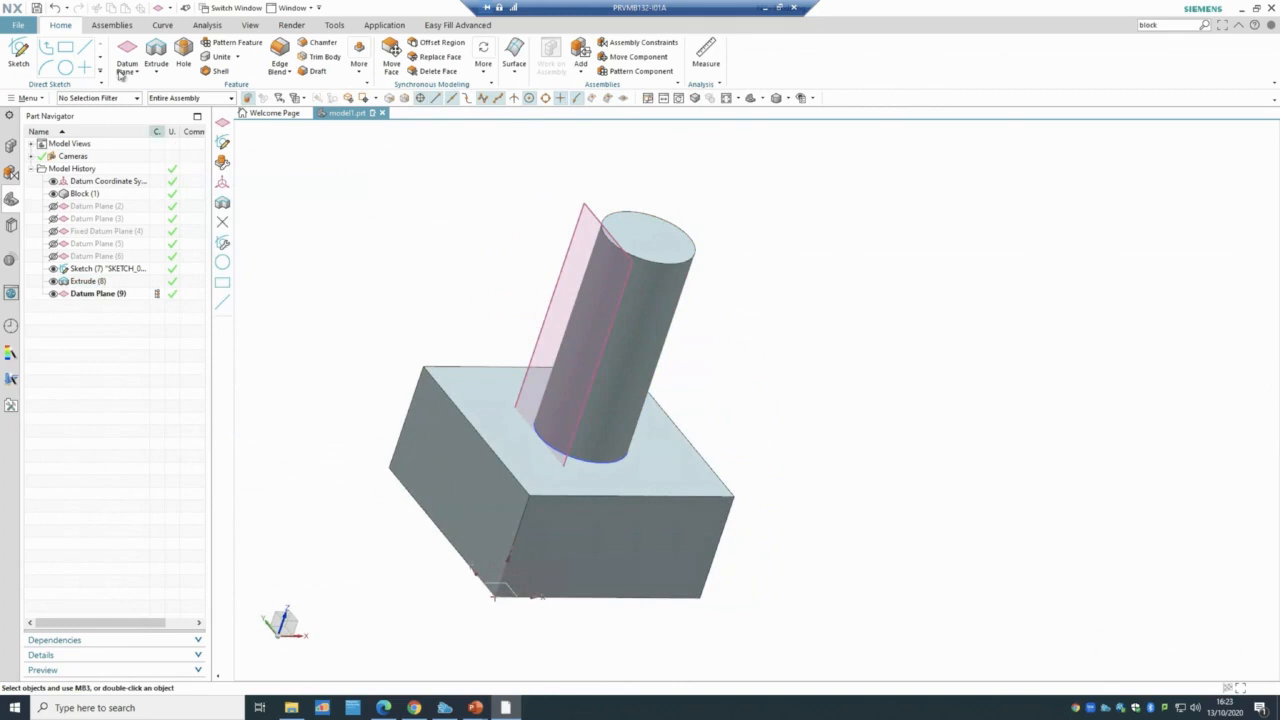
pyautogui.click(132, 71)
# - Cancel a stray datum axis and start a Two Lines datum plane
pyautogui.click(145, 104)
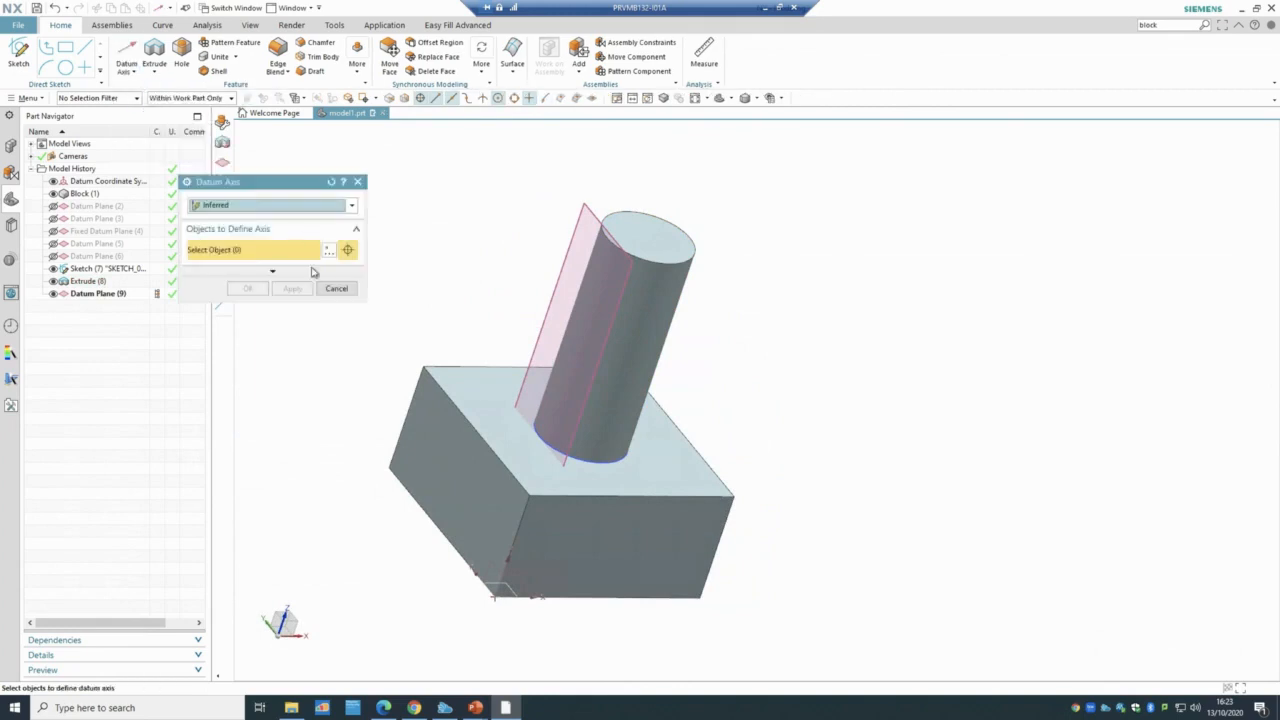
pyautogui.click(330, 290)
pyautogui.click(133, 72)
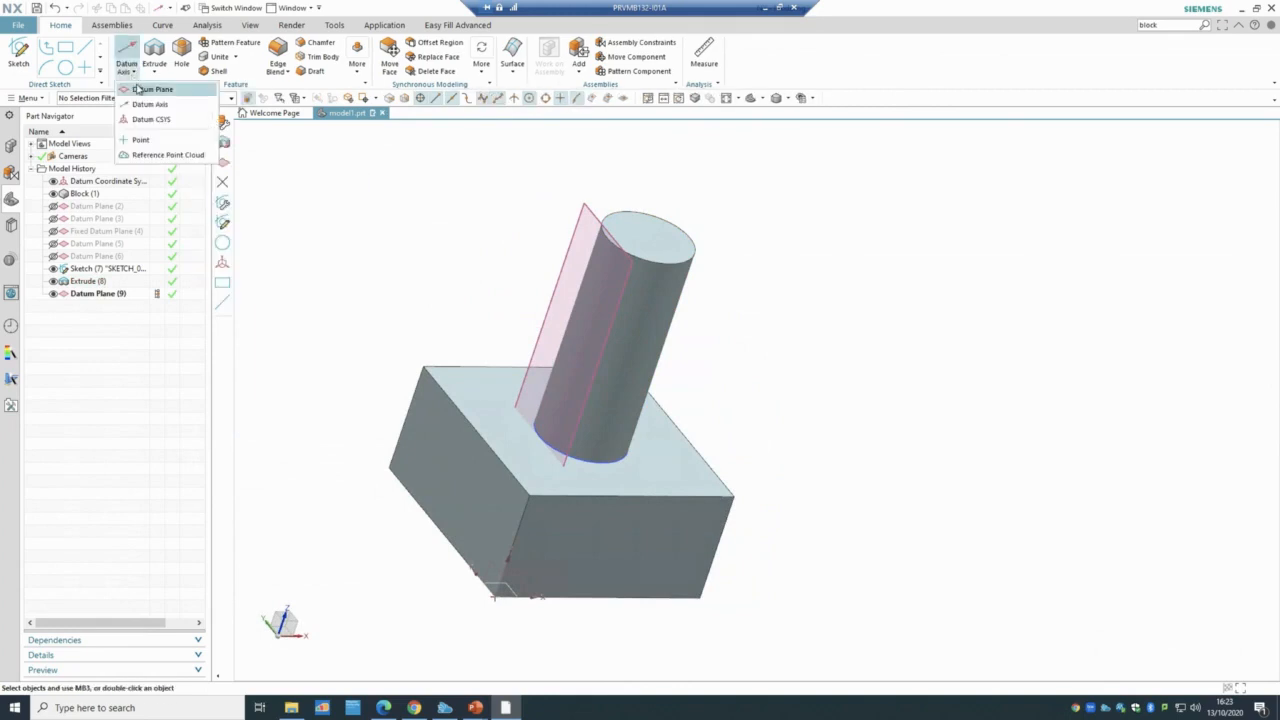
pyautogui.click(150, 88)
pyautogui.click(215, 206)
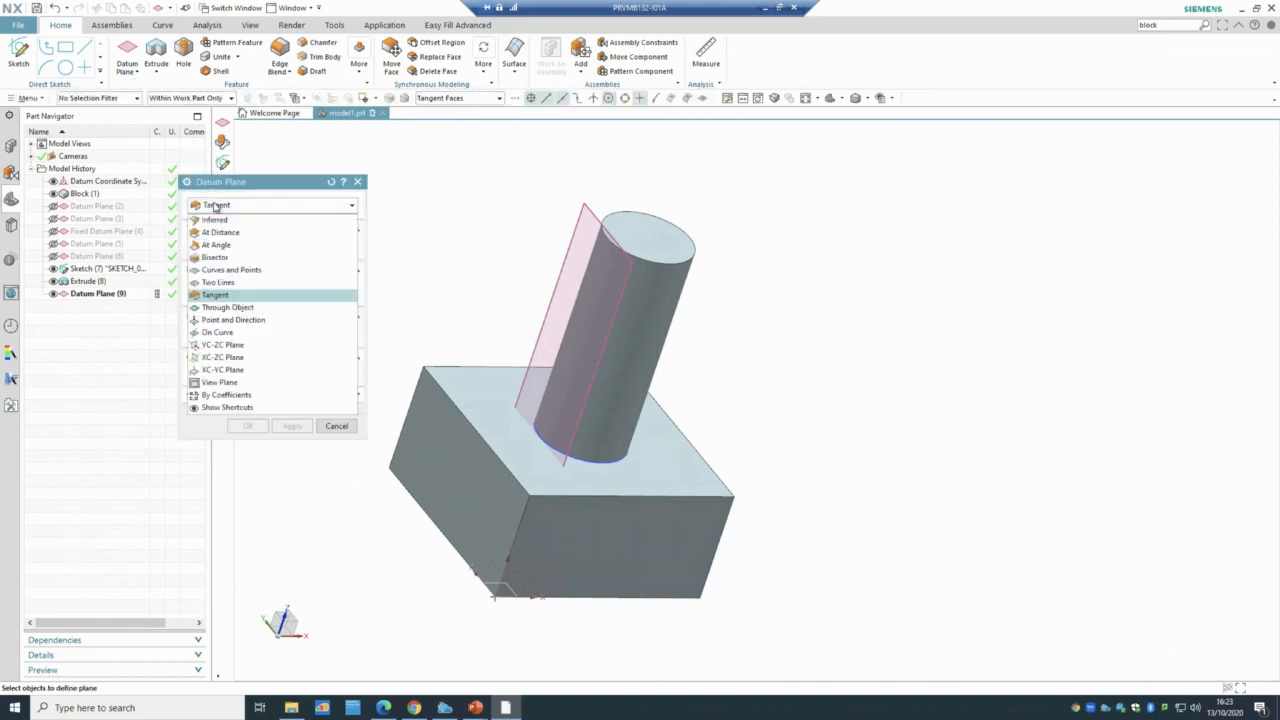
pyautogui.click(231, 283)
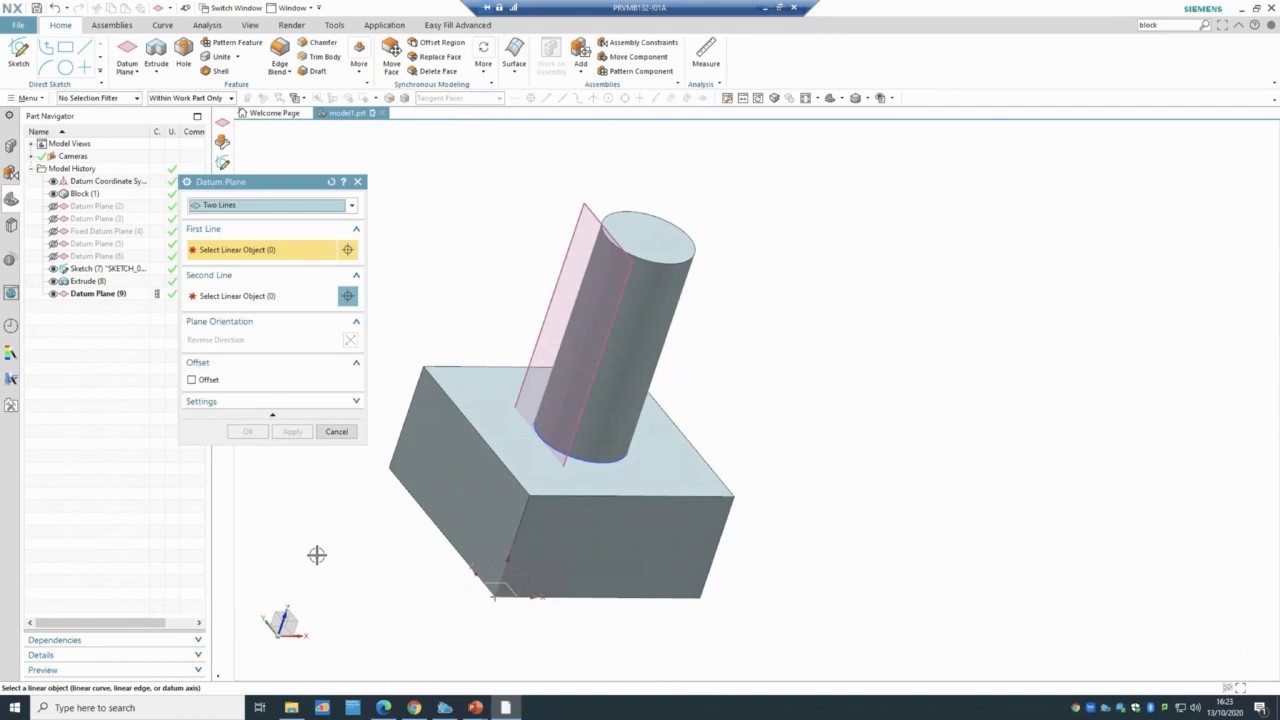
# - Create Datum Plane (10) through two of the block's top edges, then hide it
pyautogui.moveTo(311, 554); pyautogui.dragTo(383, 539, button='middle')
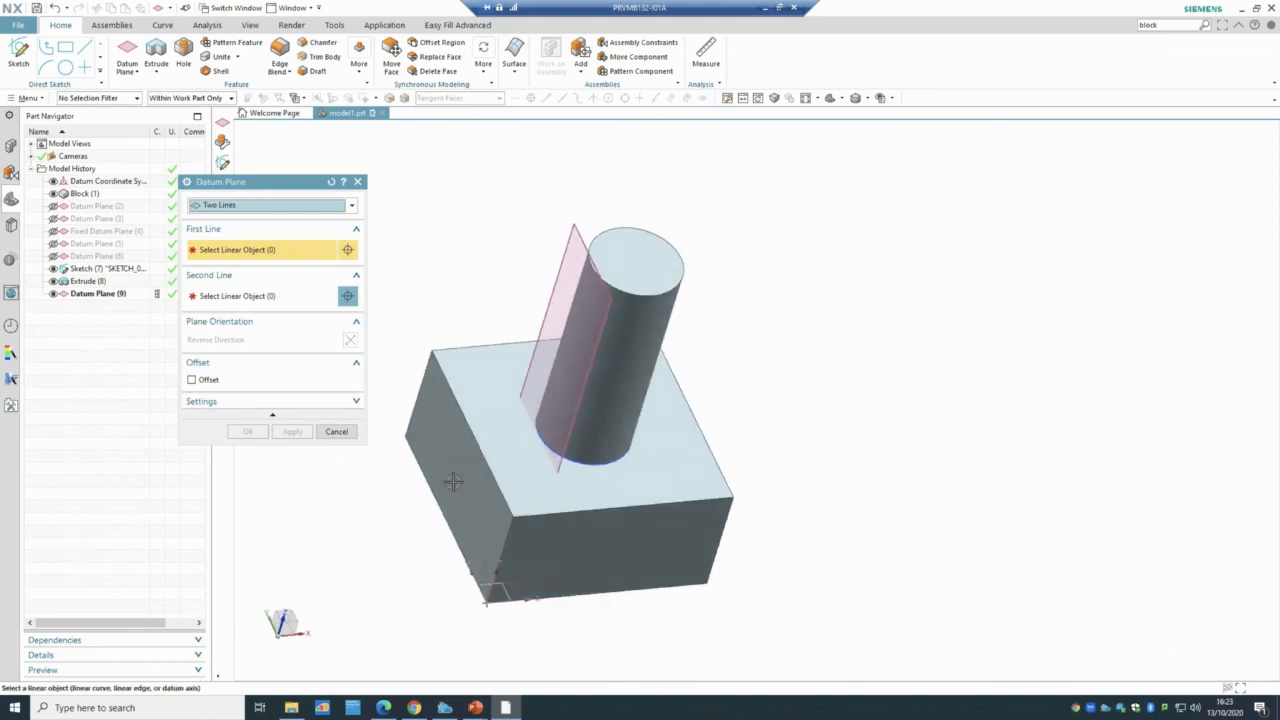
pyautogui.click(479, 451)
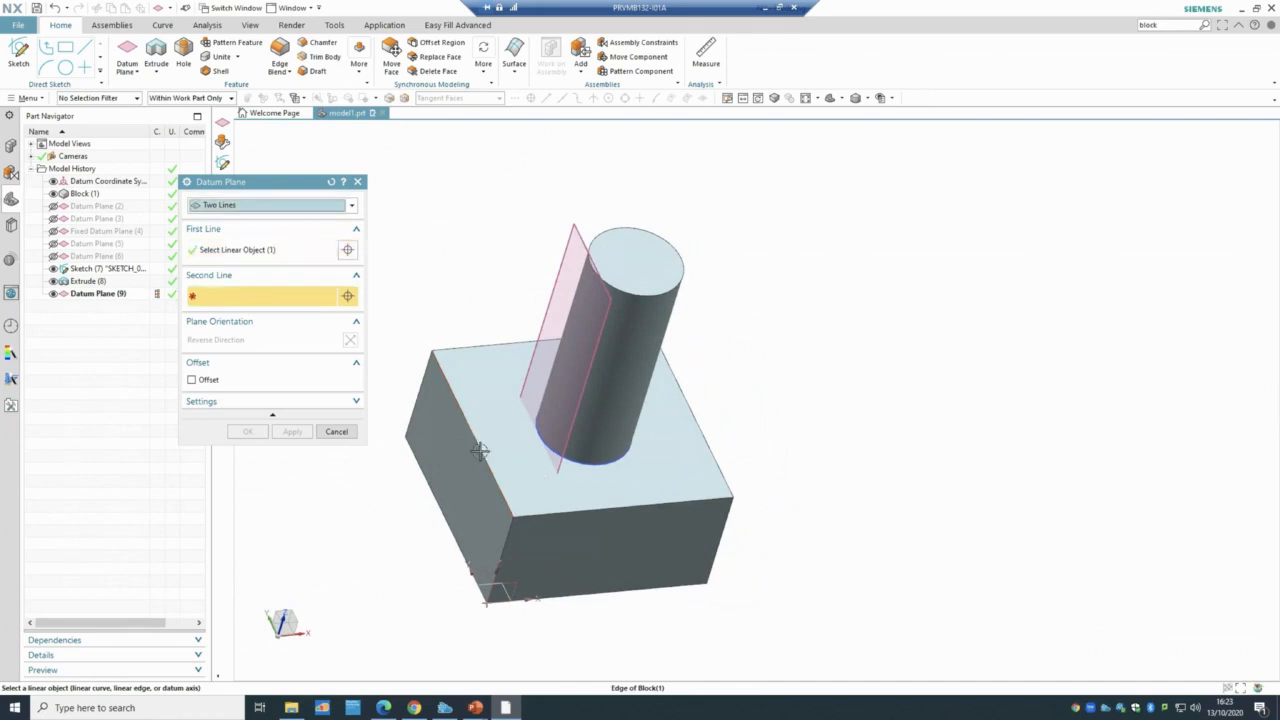
pyautogui.click(579, 510)
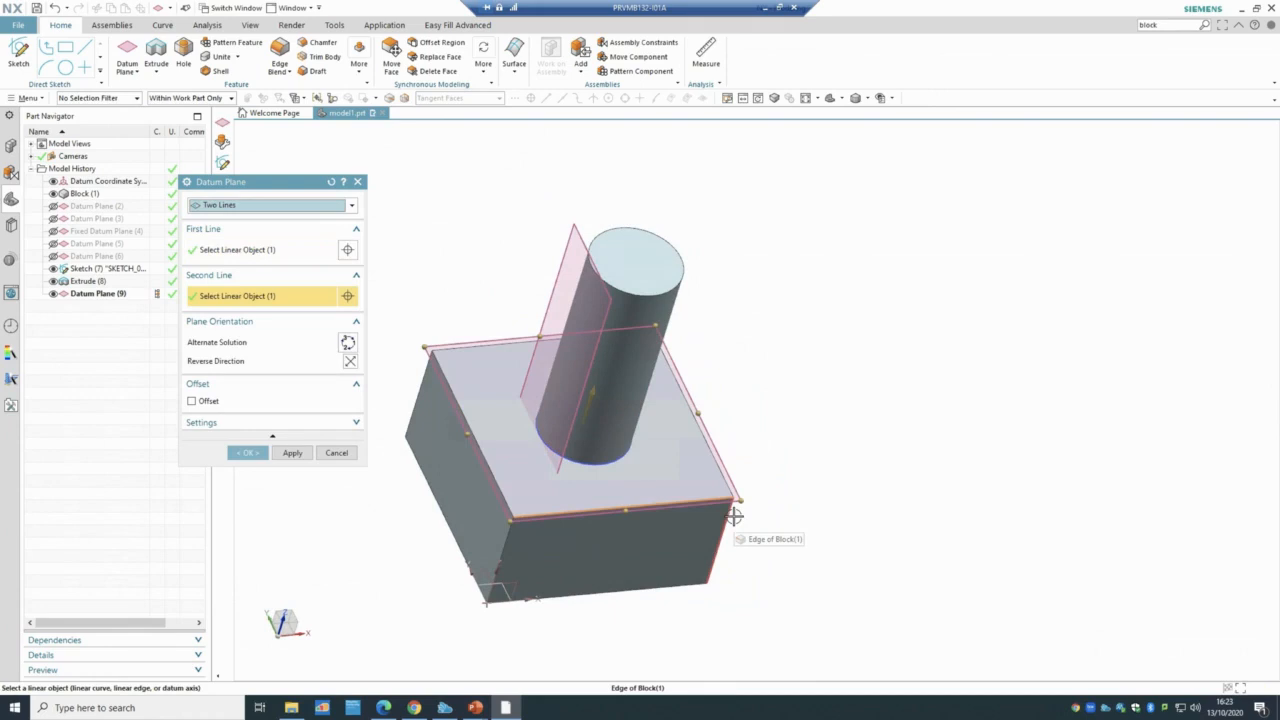
pyautogui.click(248, 453)
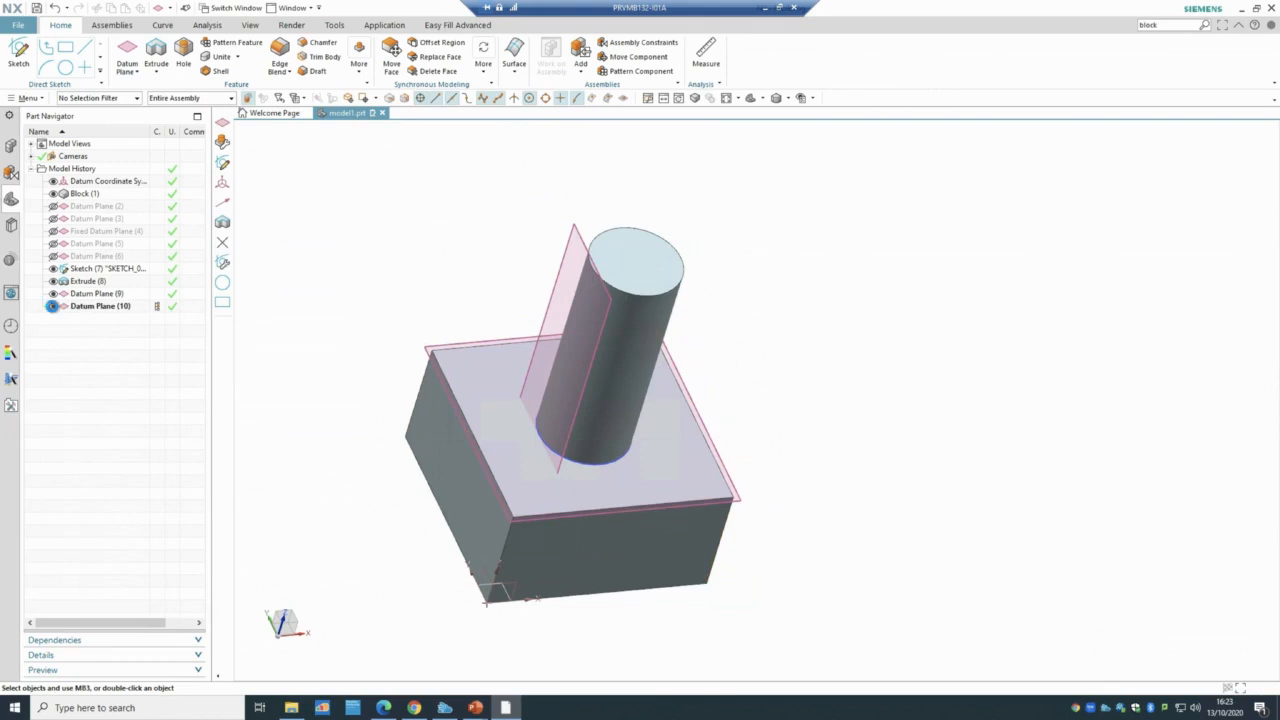
pyautogui.click(53, 306)
# - Hide Datum Plane (9), then open and cancel an unused new Datum Plane dialog
pyautogui.click(53, 294)
pyautogui.click(137, 73)
pyautogui.click(141, 92)
pyautogui.click(310, 206)
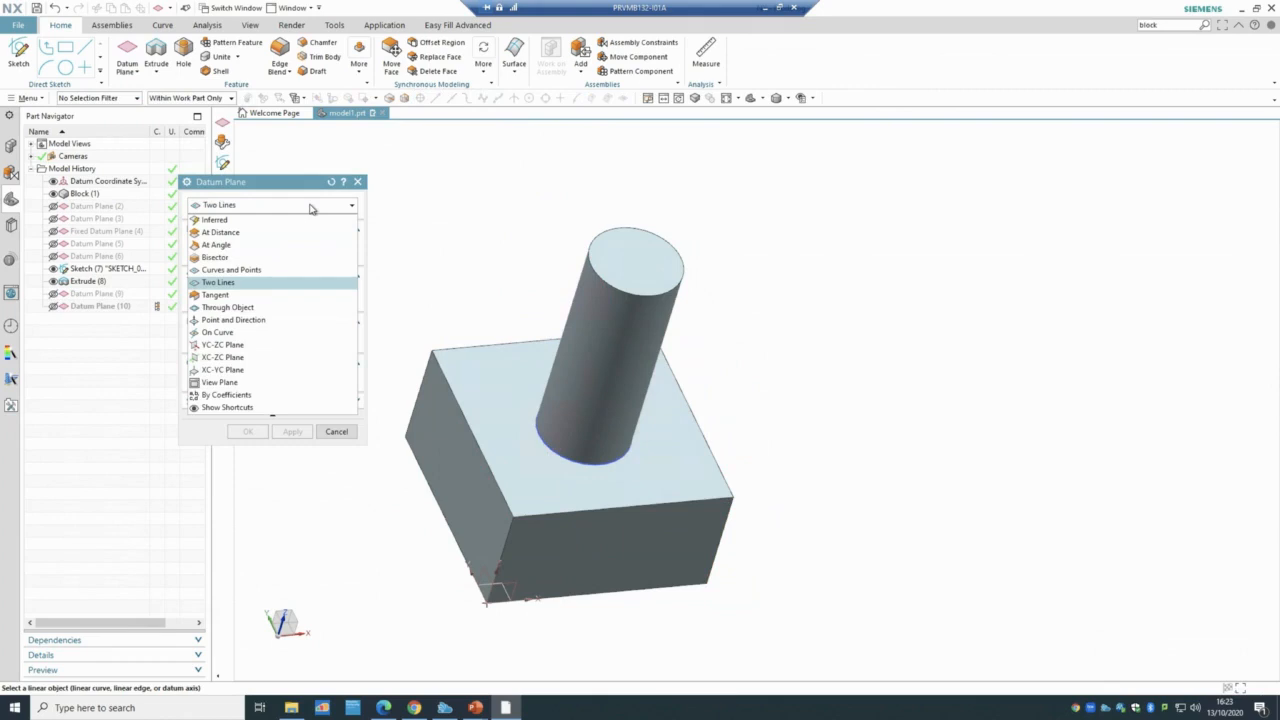
pyautogui.click(310, 206)
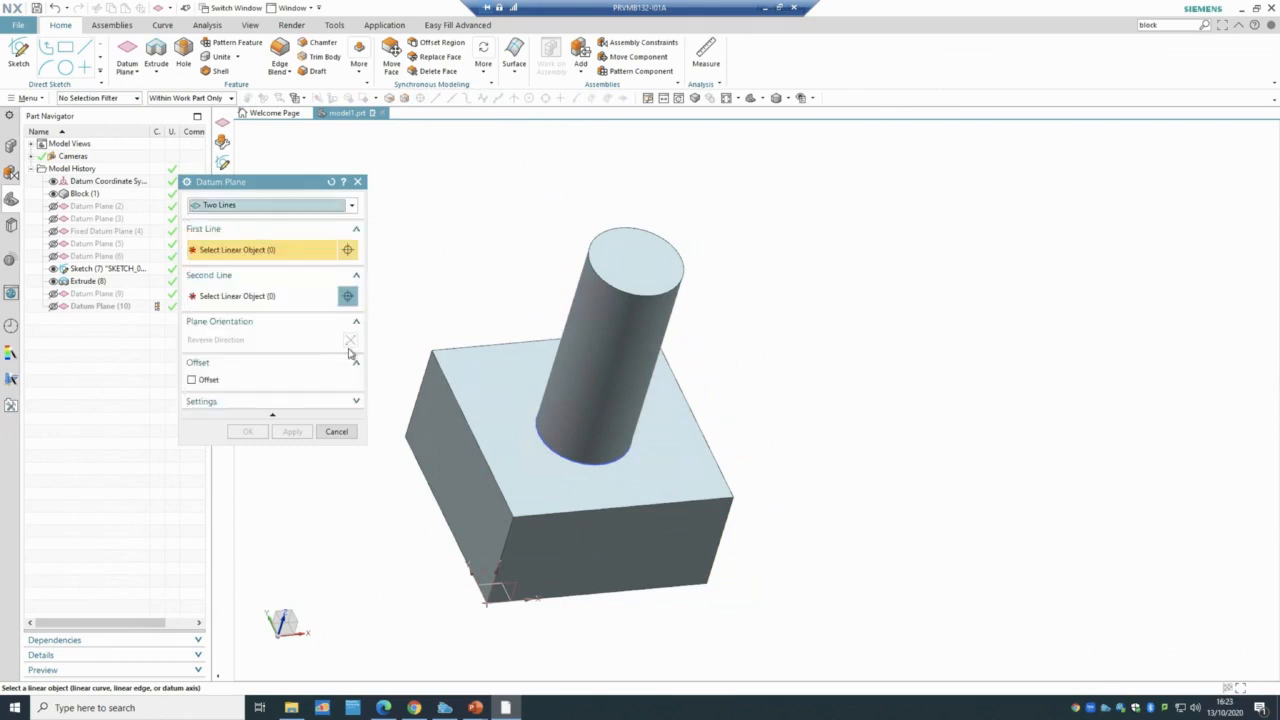
pyautogui.click(336, 431)
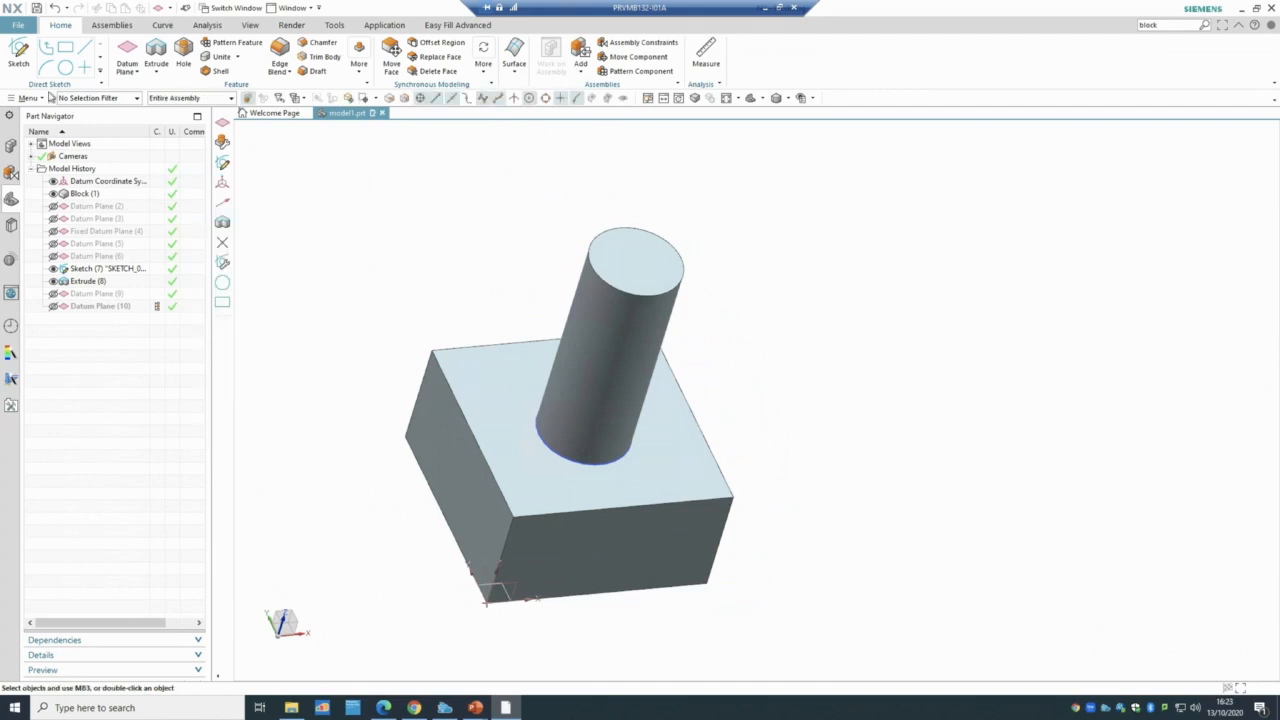
# - Create a new blank part, model2.prt, from the Model template
pyautogui.click(18, 24)
pyautogui.click(31, 44)
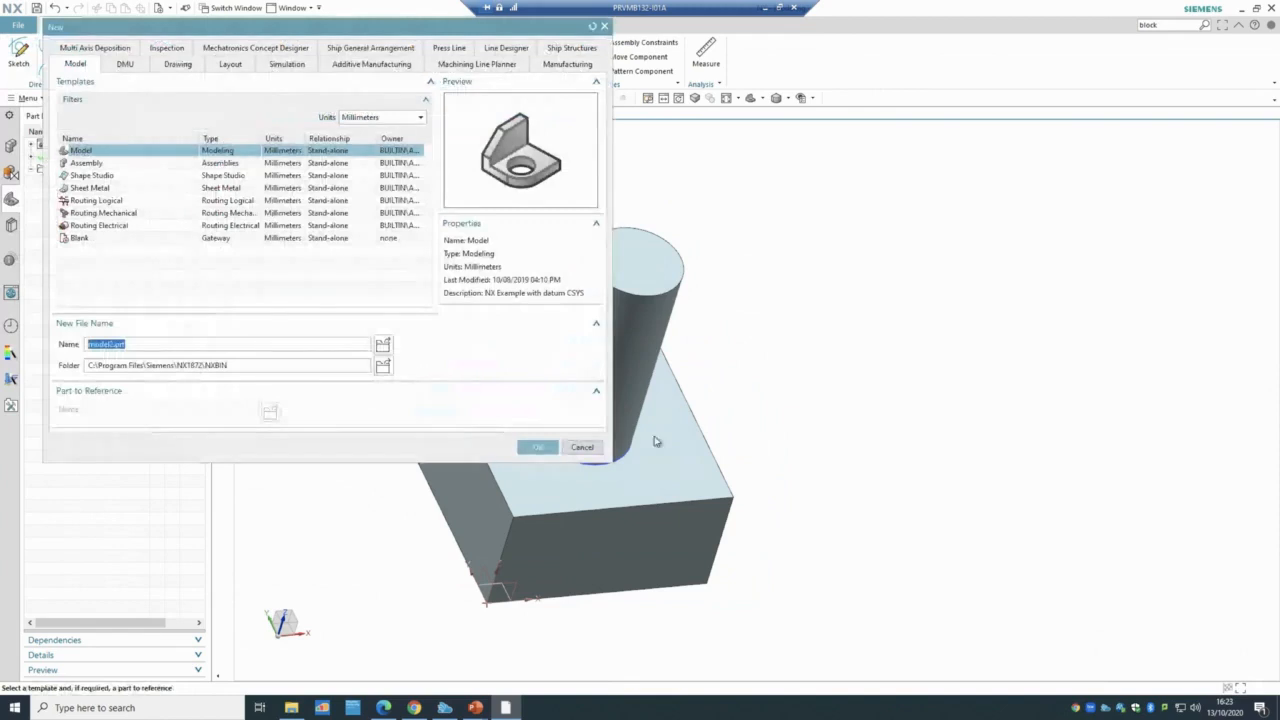
pyautogui.click(538, 447)
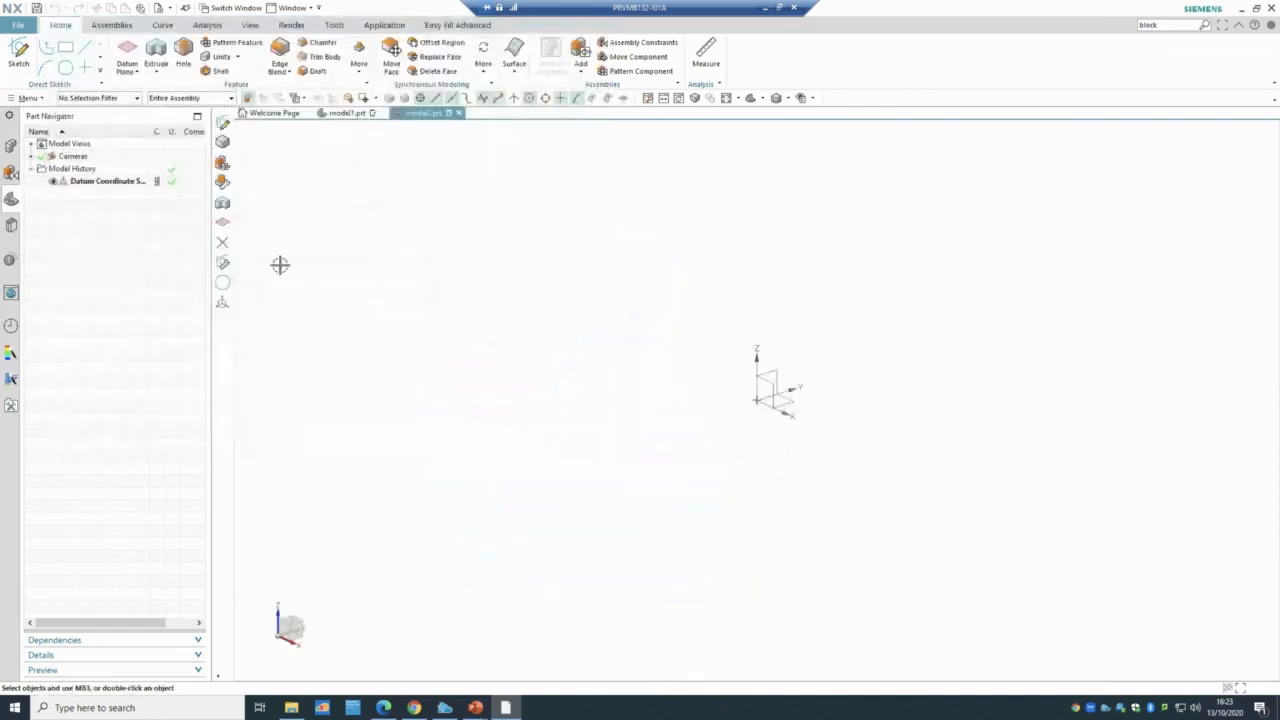
pyautogui.click(19, 55)
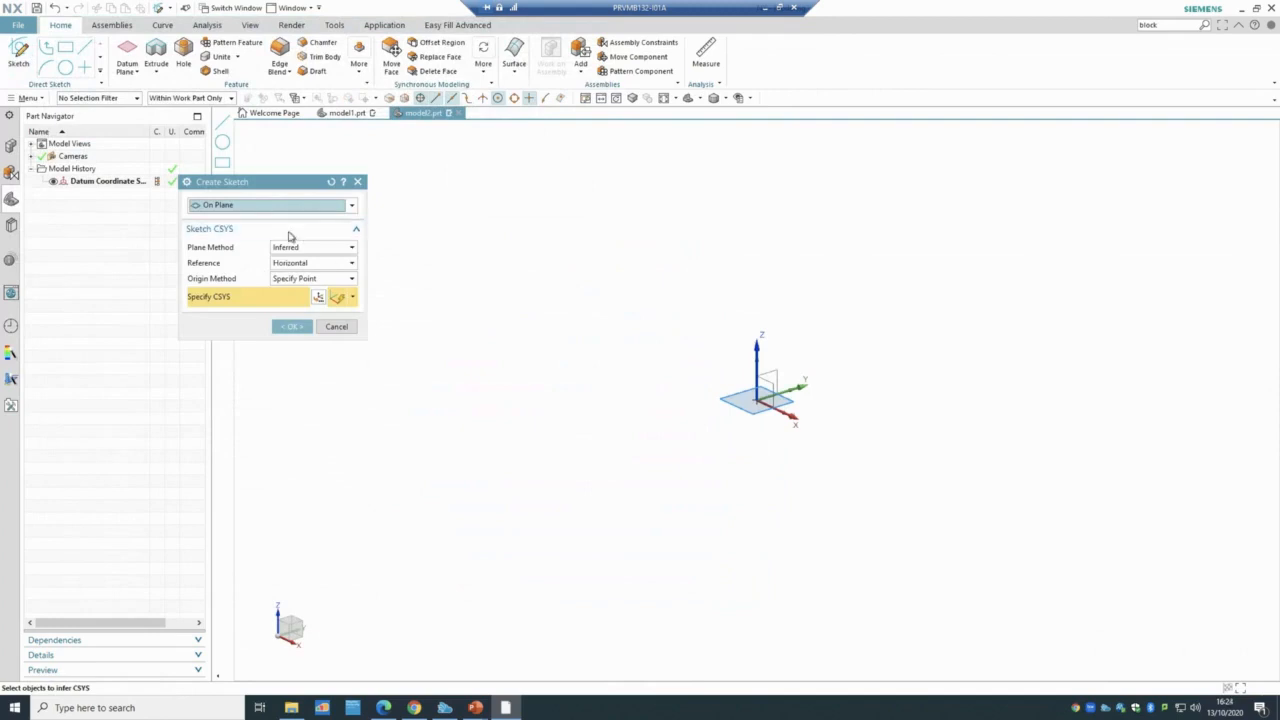
# - Accept the inferred sketch plane and place three sketch points rising up and to the right
pyautogui.click(279, 248)
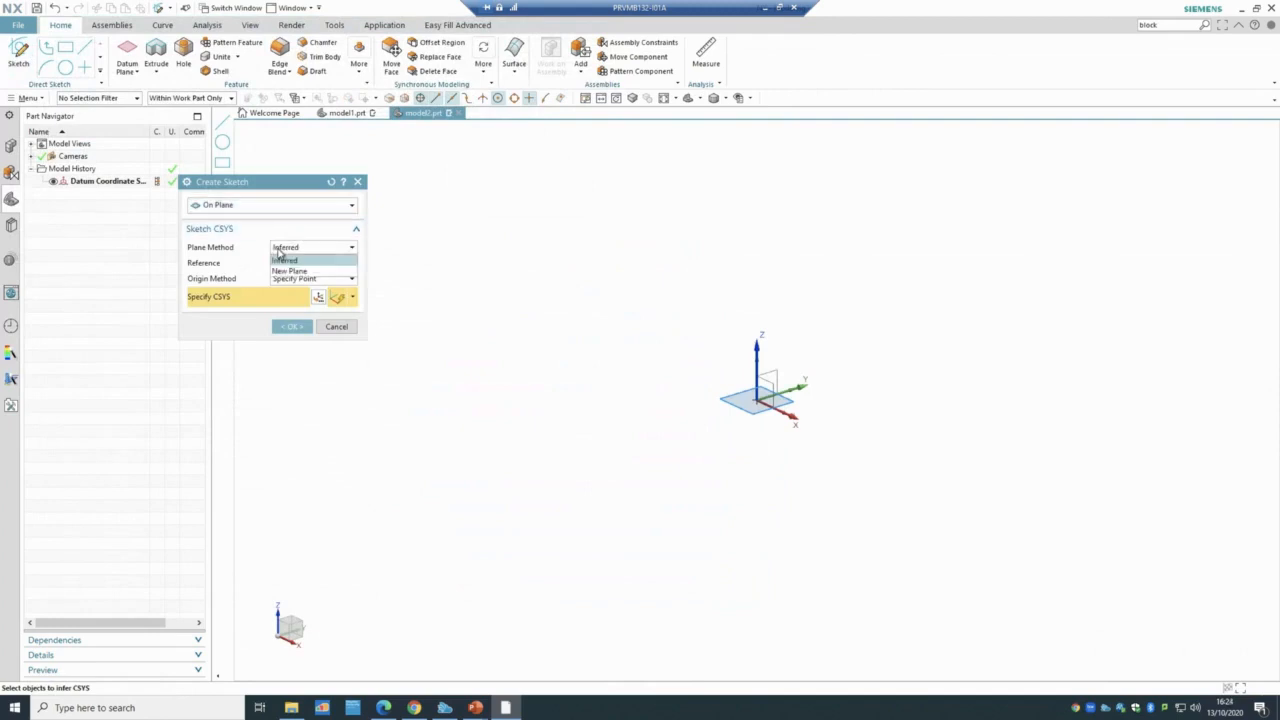
pyautogui.click(292, 259)
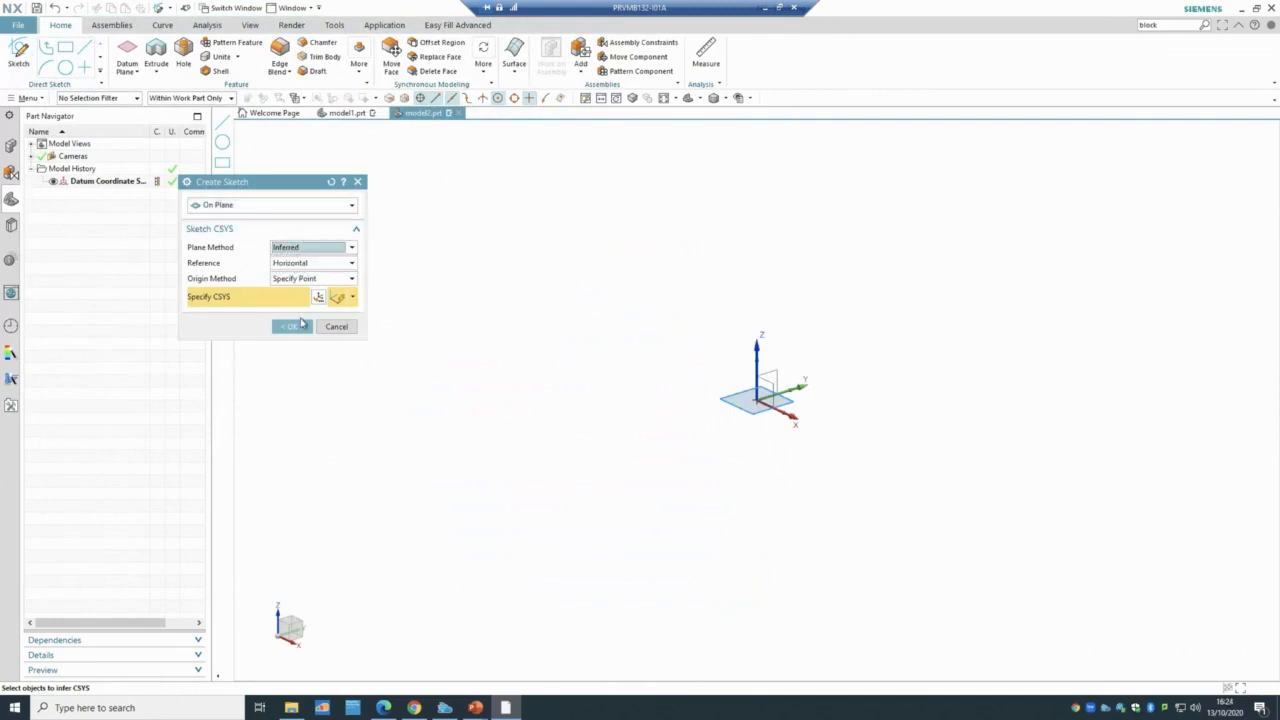
pyautogui.click(296, 327)
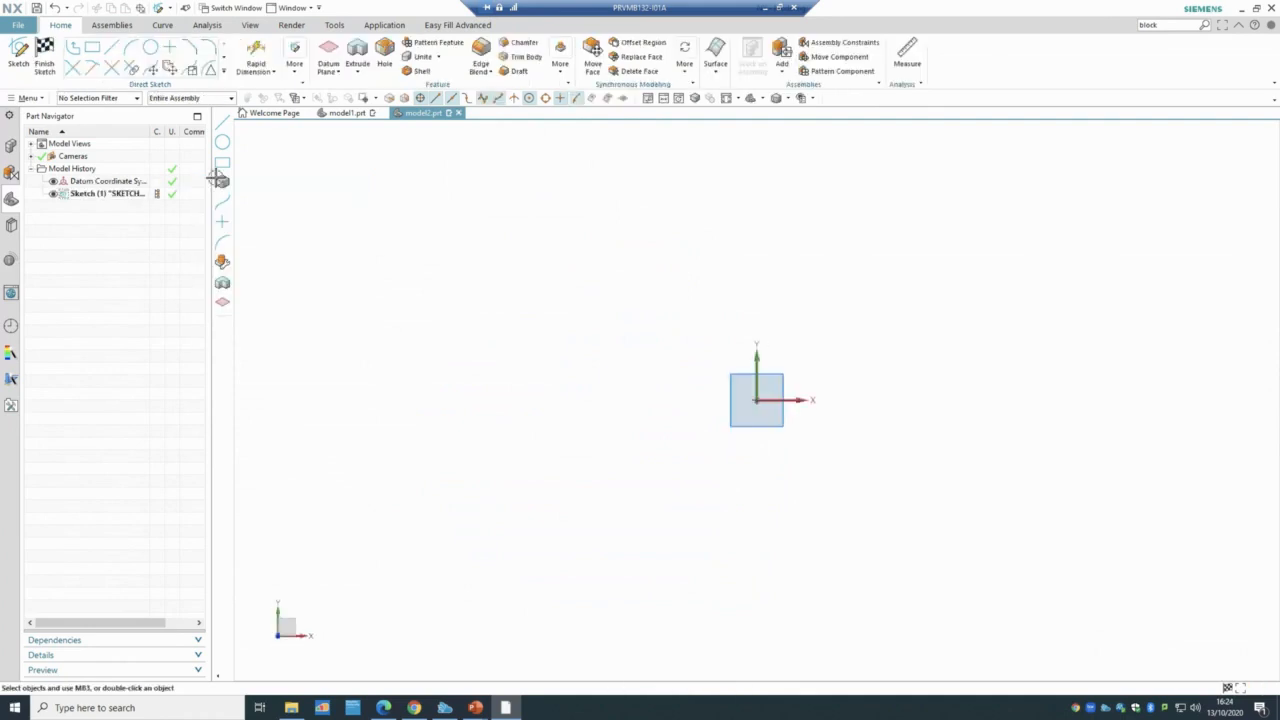
pyautogui.click(170, 50)
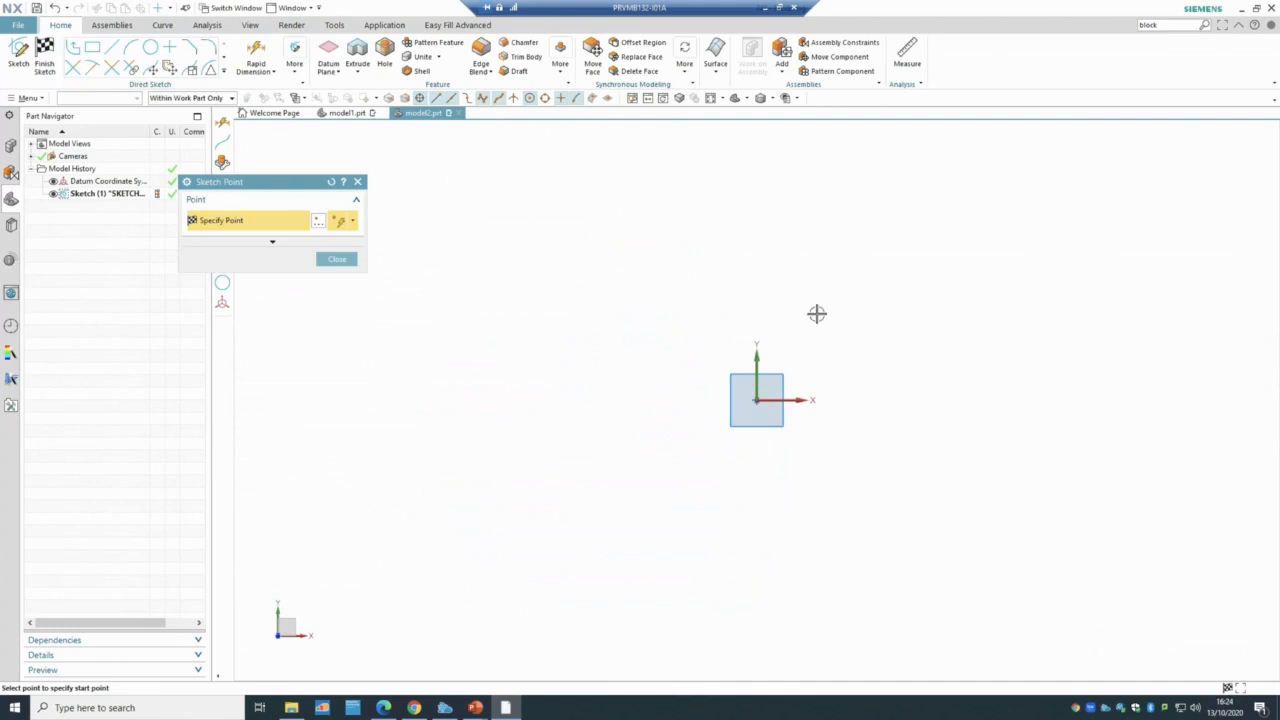
pyautogui.click(820, 337)
pyautogui.click(906, 297)
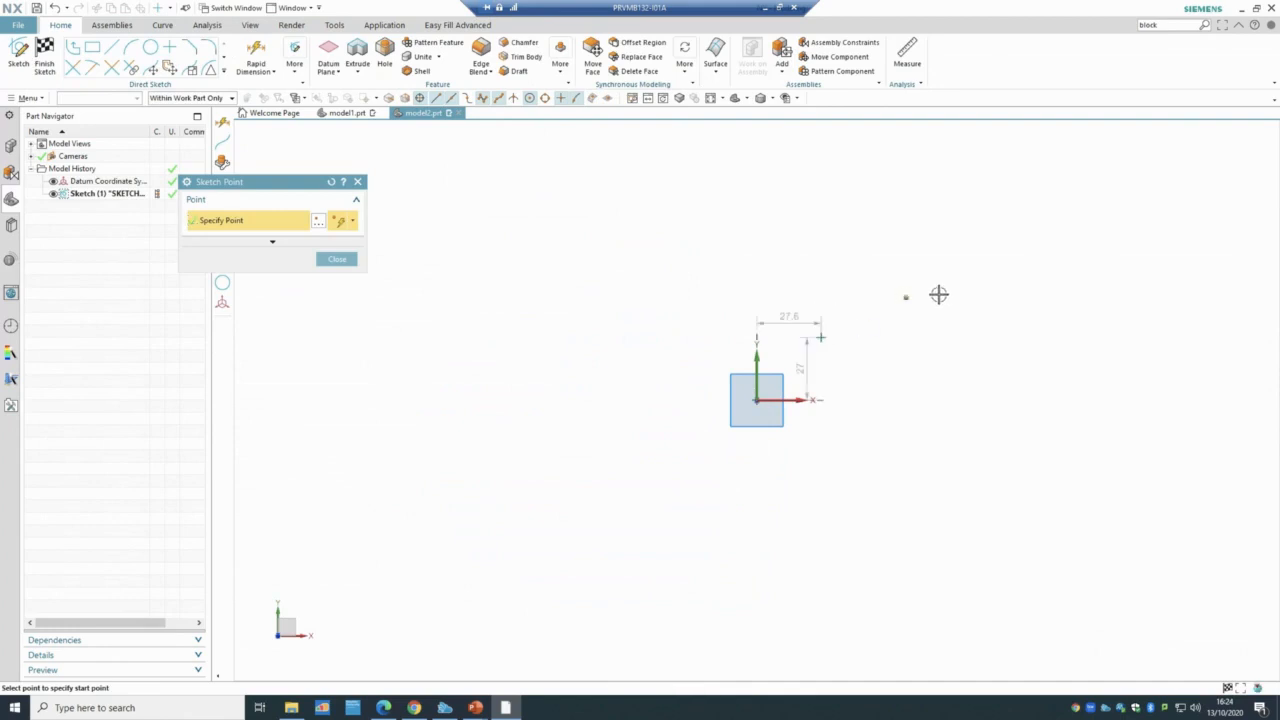
pyautogui.click(1008, 188)
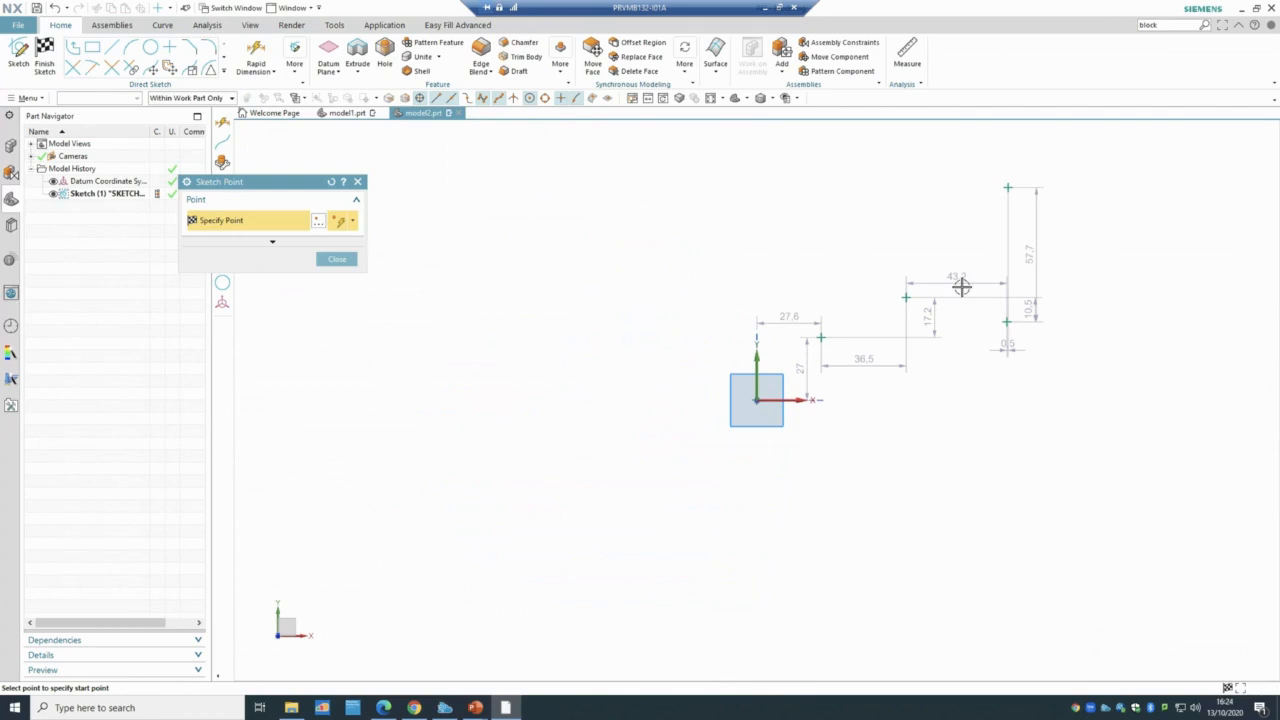
pyautogui.click(322, 258)
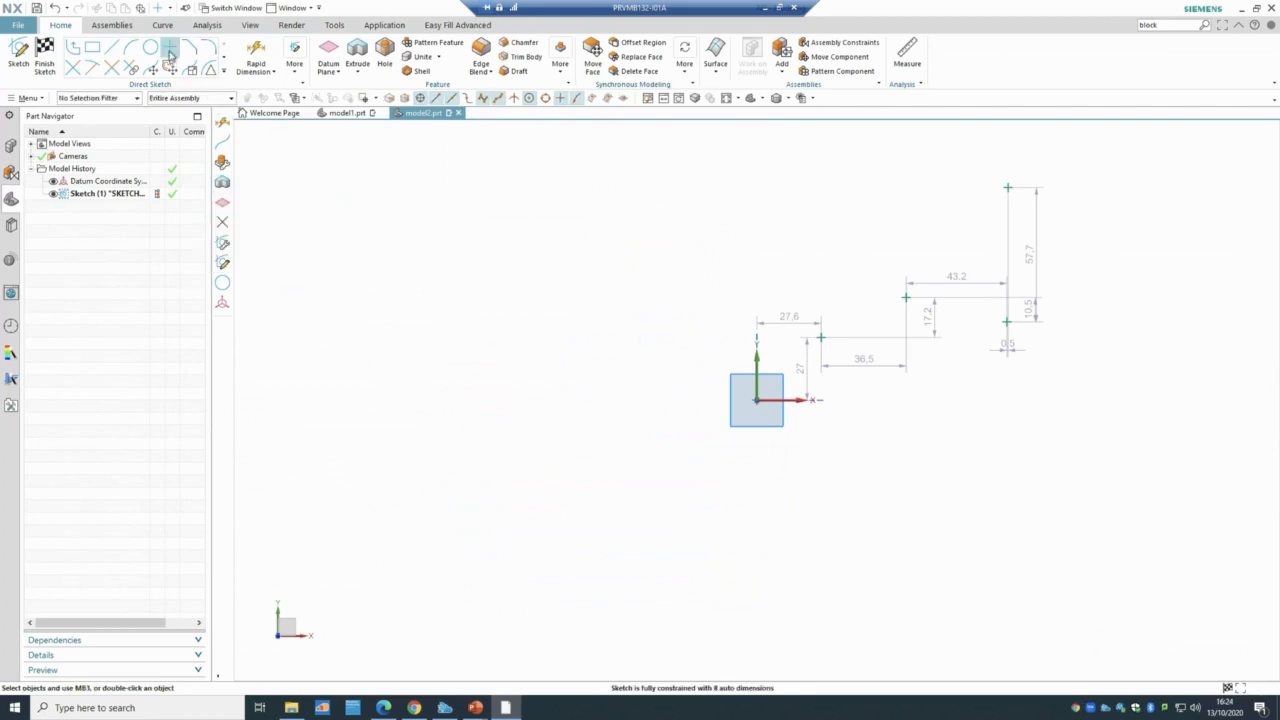
# - Draw a Studio Spline through the four sketch points and finish the sketch
pyautogui.click(226, 73)
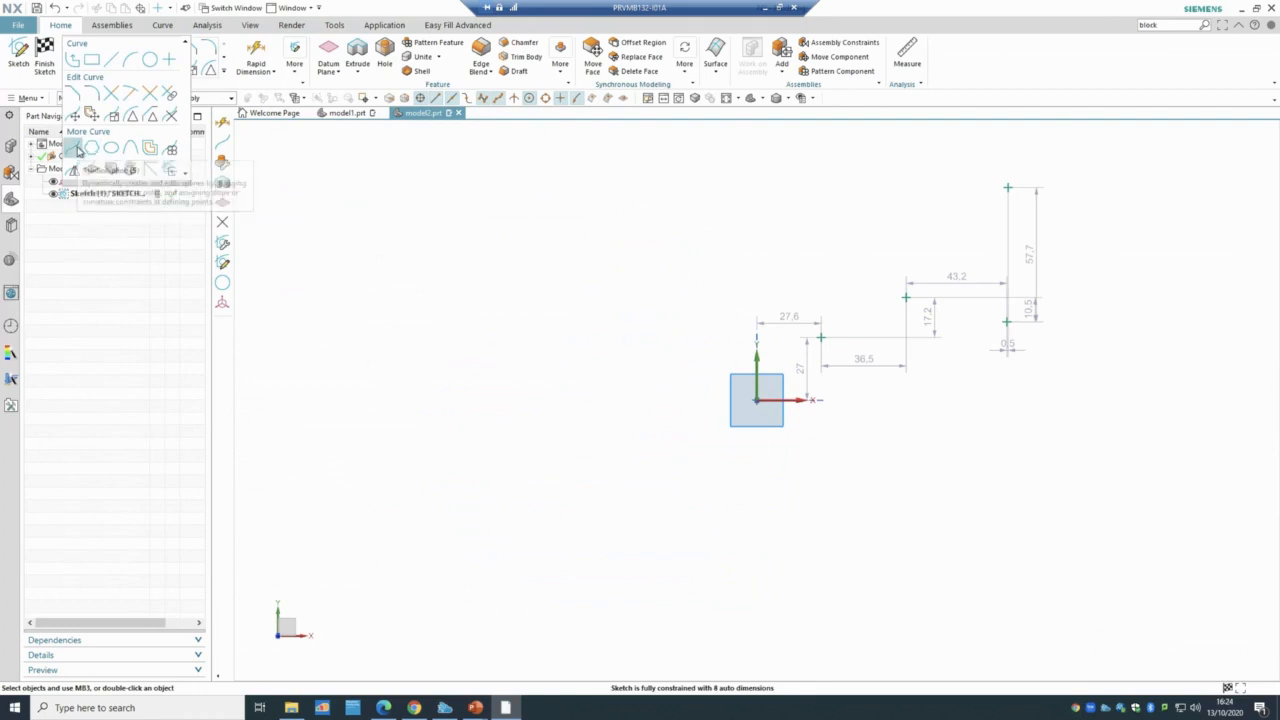
pyautogui.click(78, 150)
pyautogui.click(820, 337)
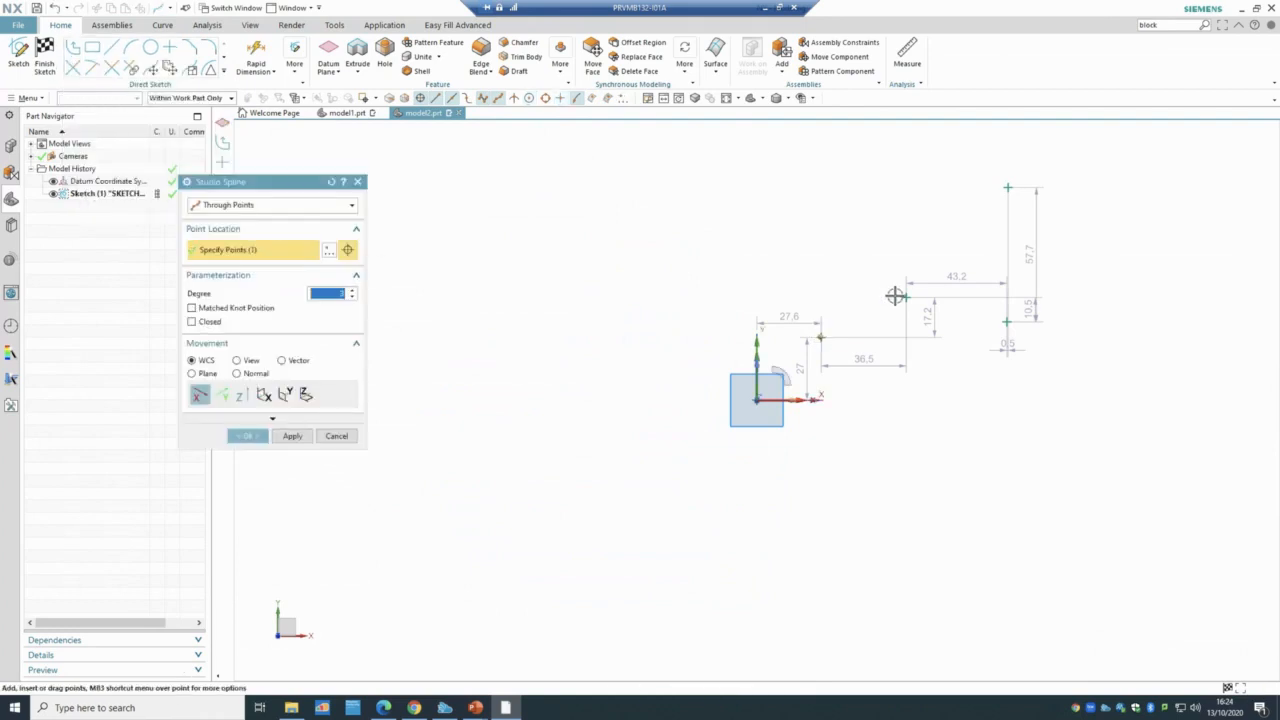
pyautogui.click(904, 296)
pyautogui.click(1005, 321)
pyautogui.click(1007, 186)
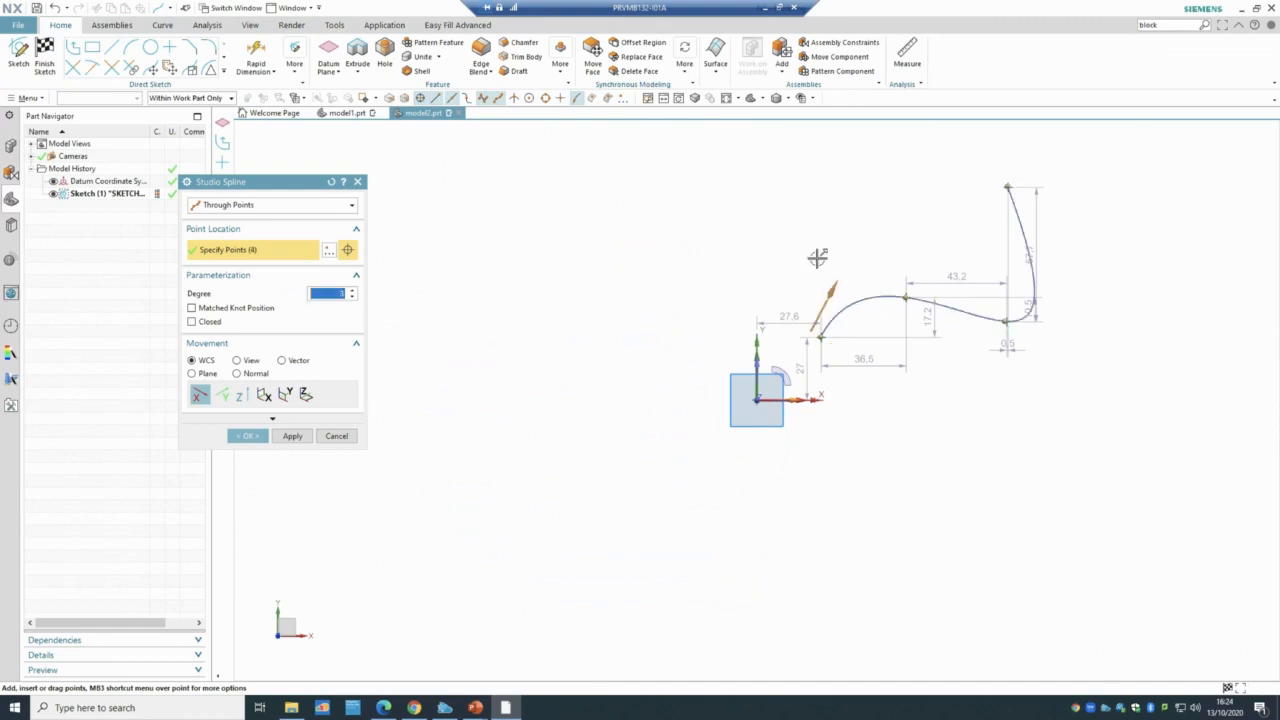
pyautogui.click(249, 436)
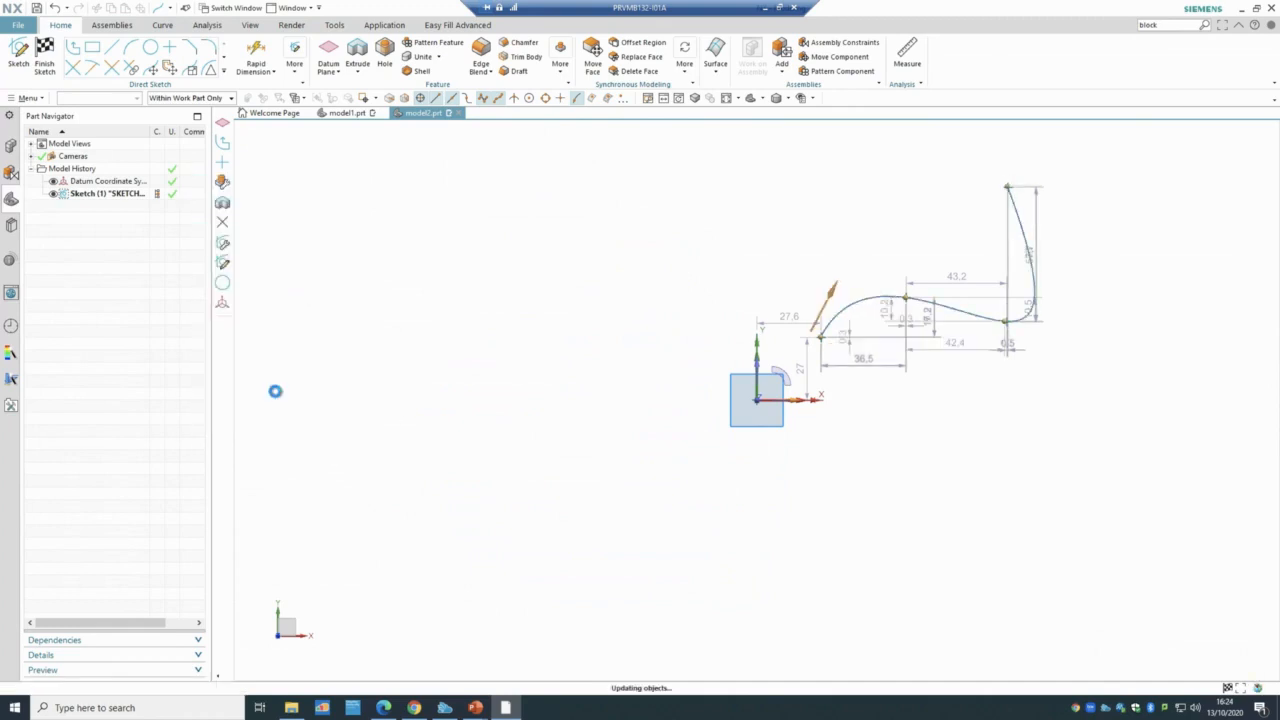
pyautogui.click(44, 56)
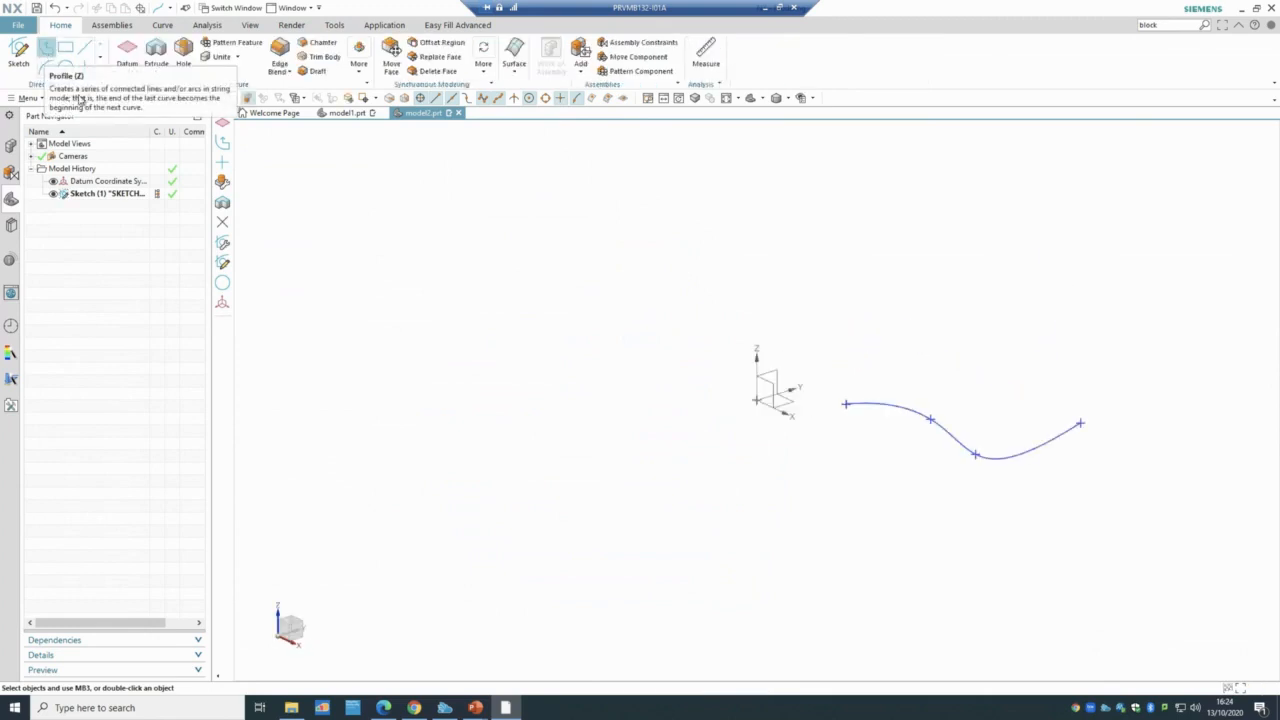
pyautogui.click(134, 72)
pyautogui.click(137, 93)
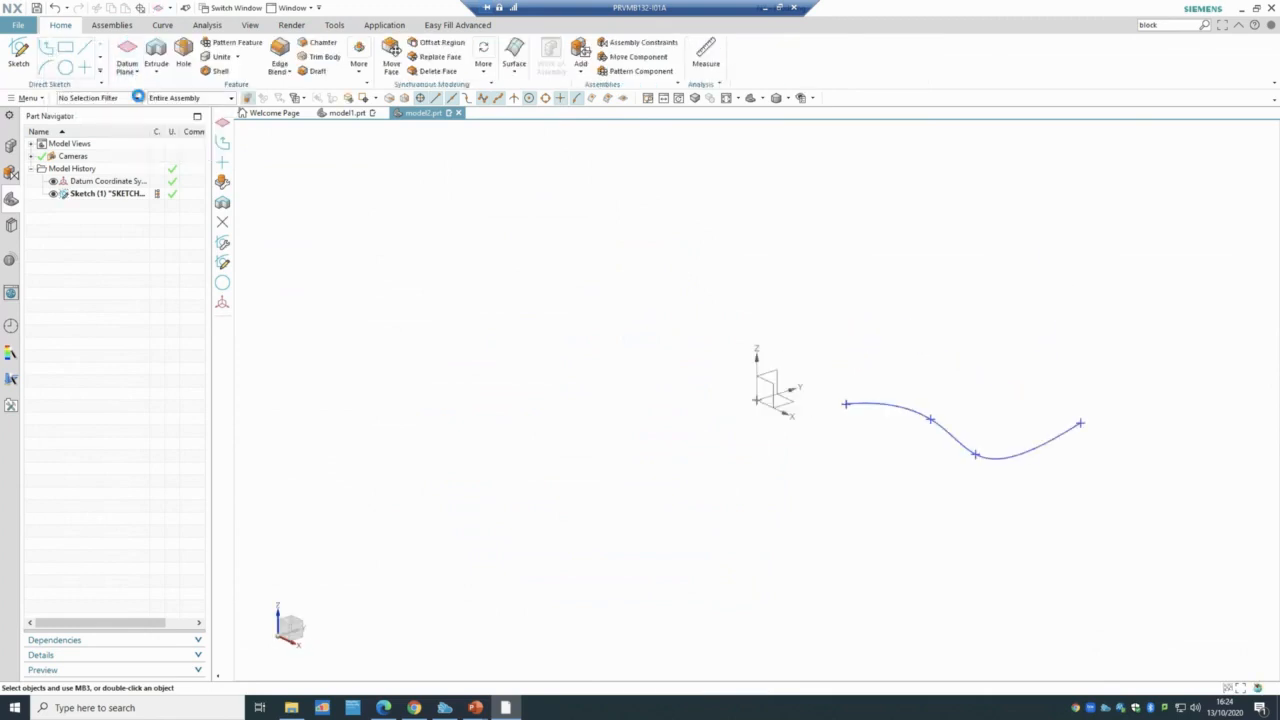
pyautogui.click(288, 206)
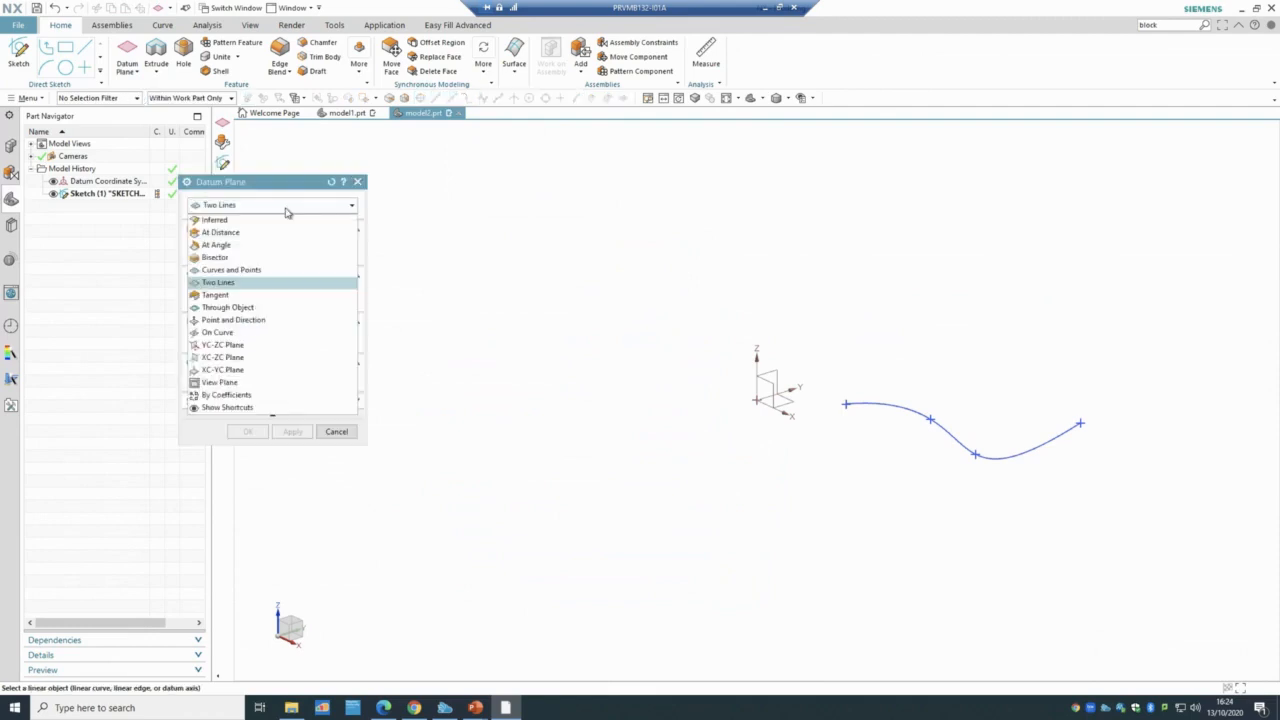
pyautogui.click(274, 270)
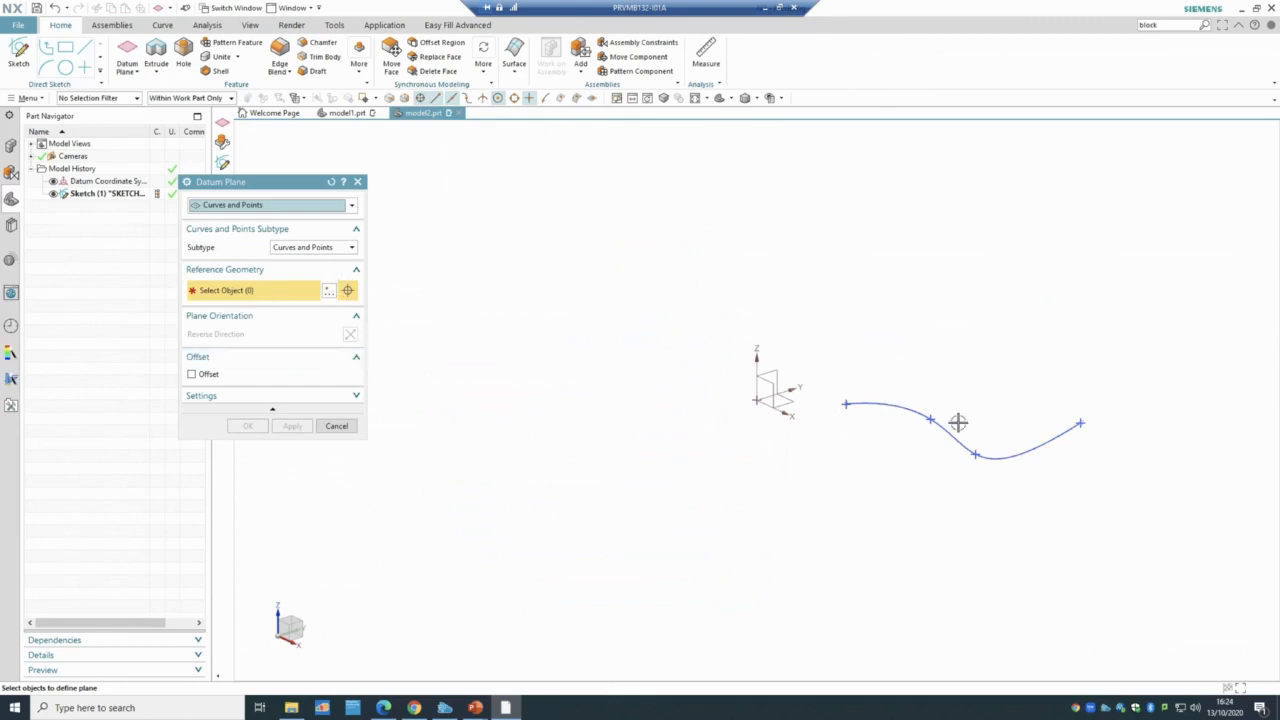
pyautogui.click(927, 419)
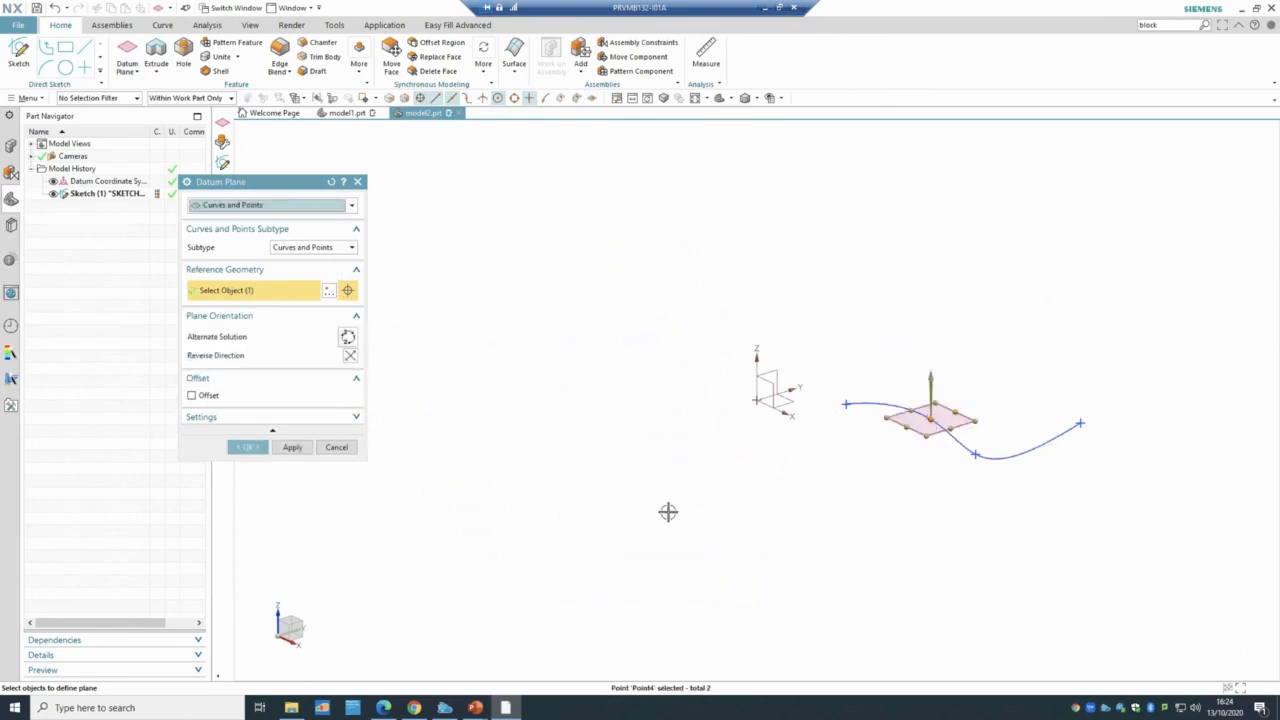
pyautogui.moveTo(682, 485)
pyautogui.mouseDown(button='middle')
pyautogui.moveTo(686, 429)
pyautogui.moveTo(700, 495)
pyautogui.mouseUp(button='middle')
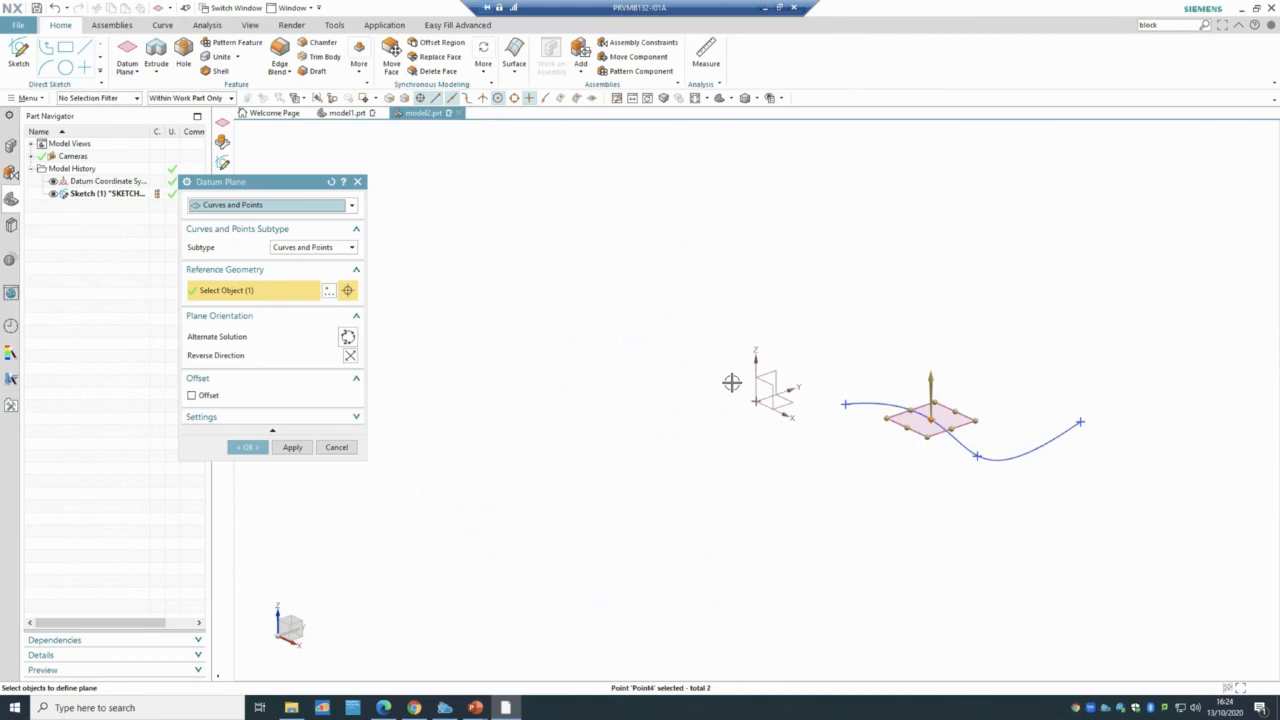
pyautogui.click(205, 396)
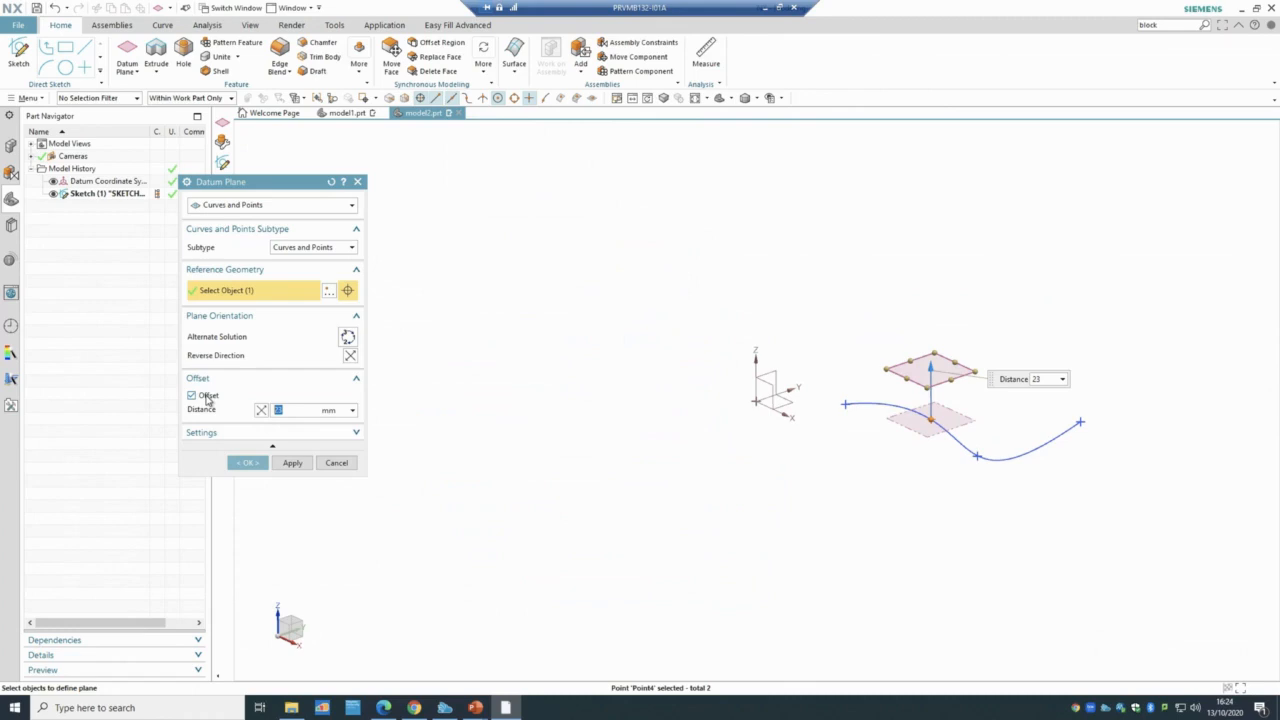
pyautogui.click(336, 464)
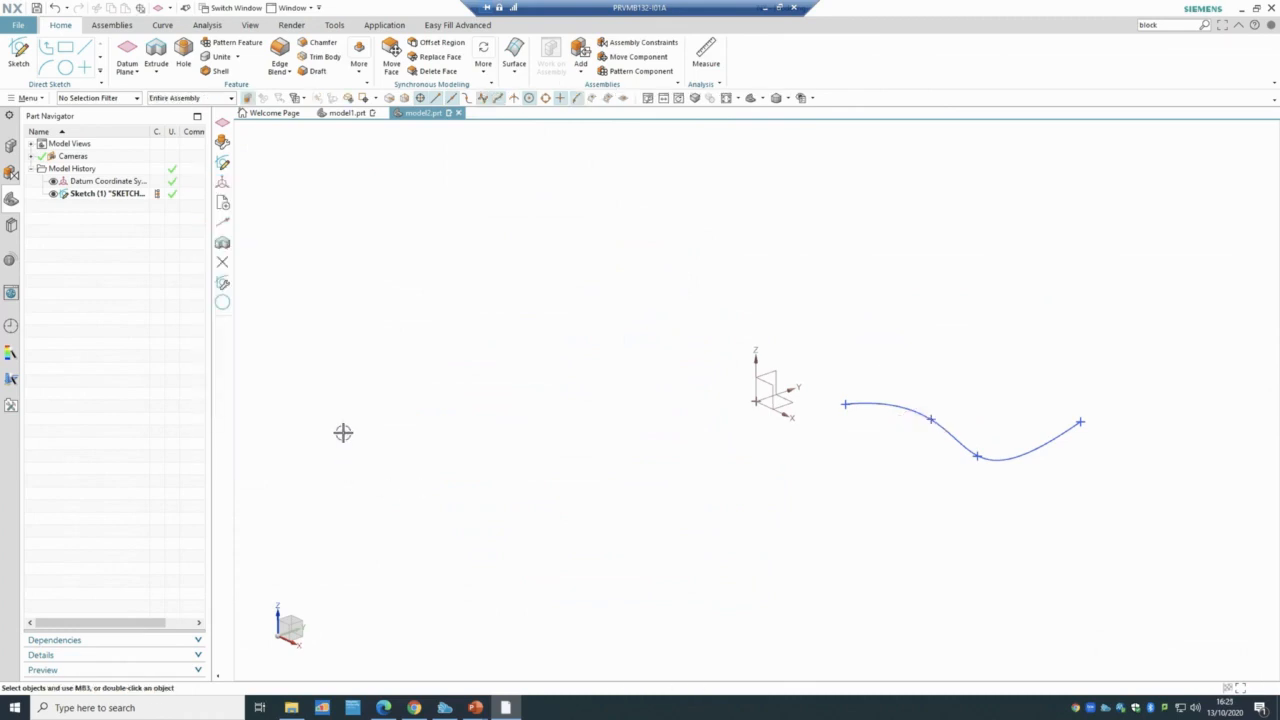
# - Start an On Curve datum plane and select the spline as its curve
pyautogui.click(137, 73)
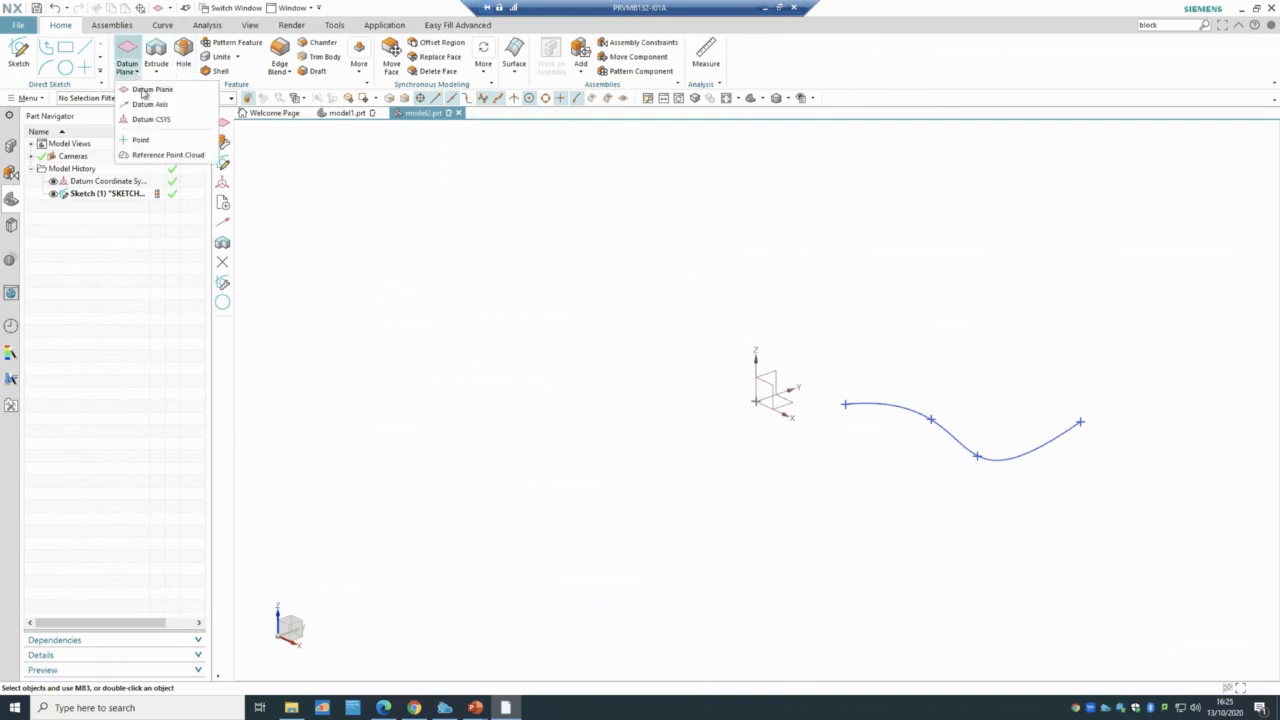
pyautogui.click(143, 90)
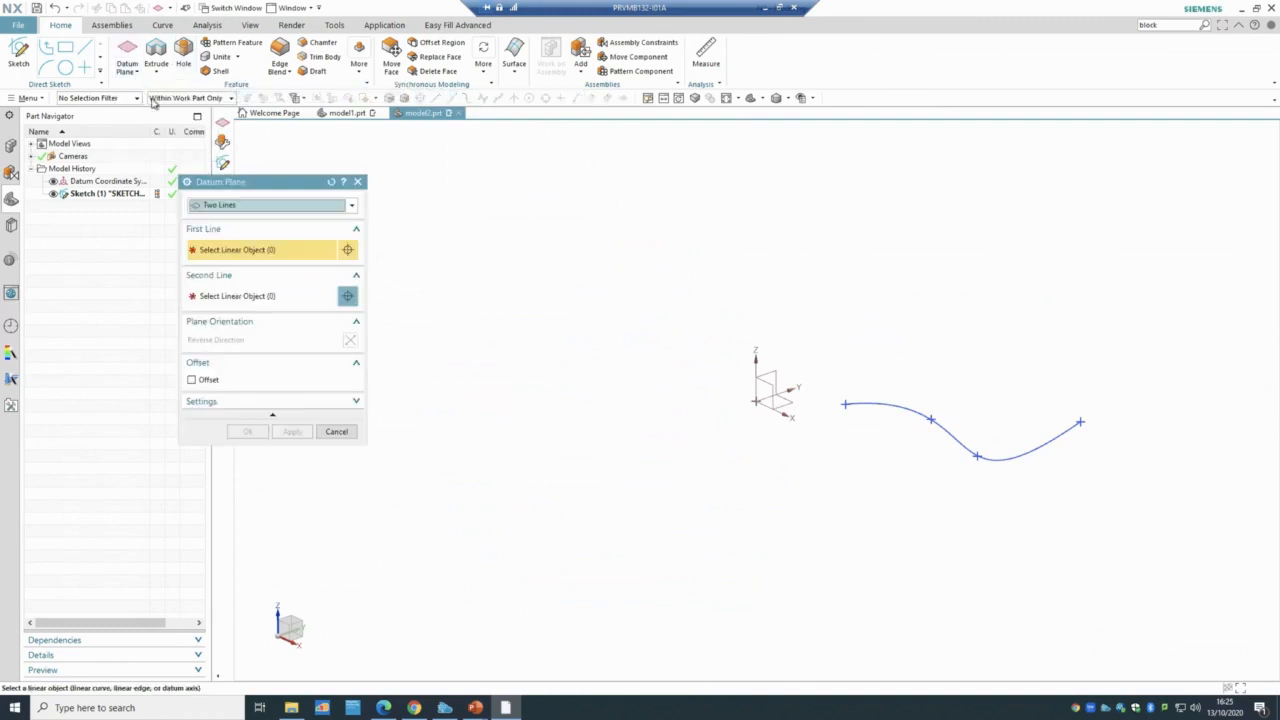
pyautogui.click(259, 206)
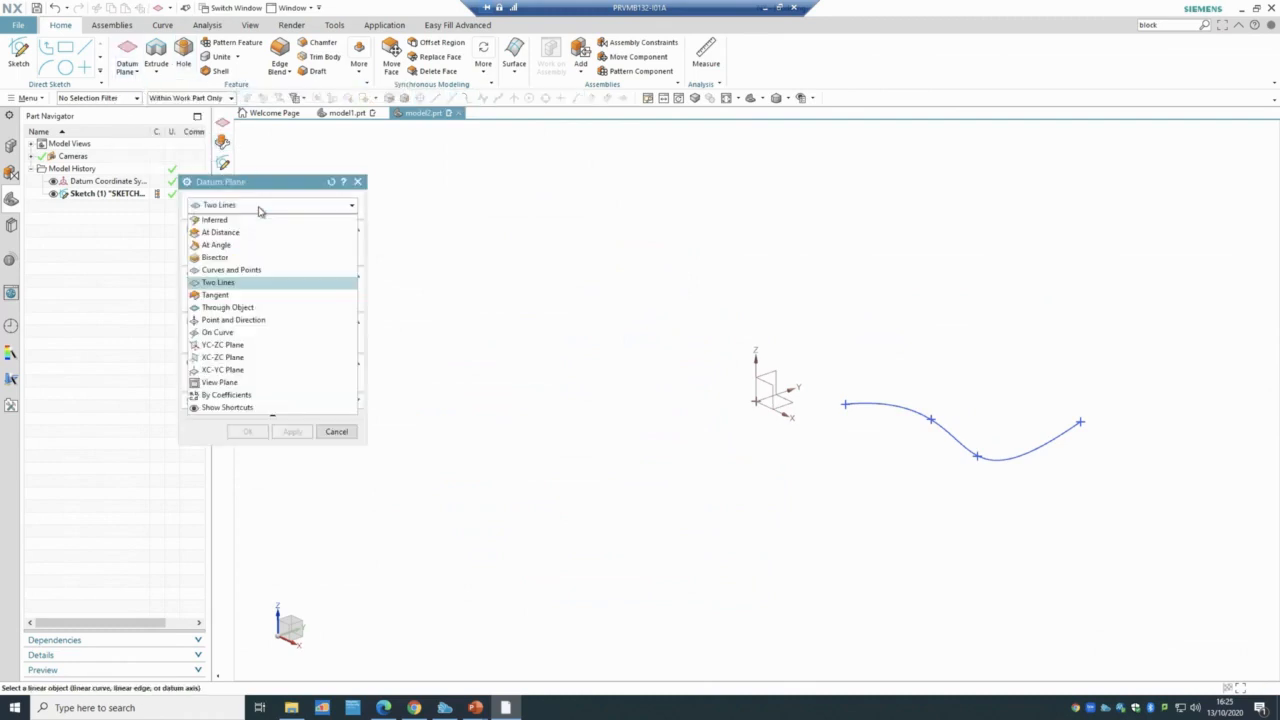
pyautogui.click(230, 332)
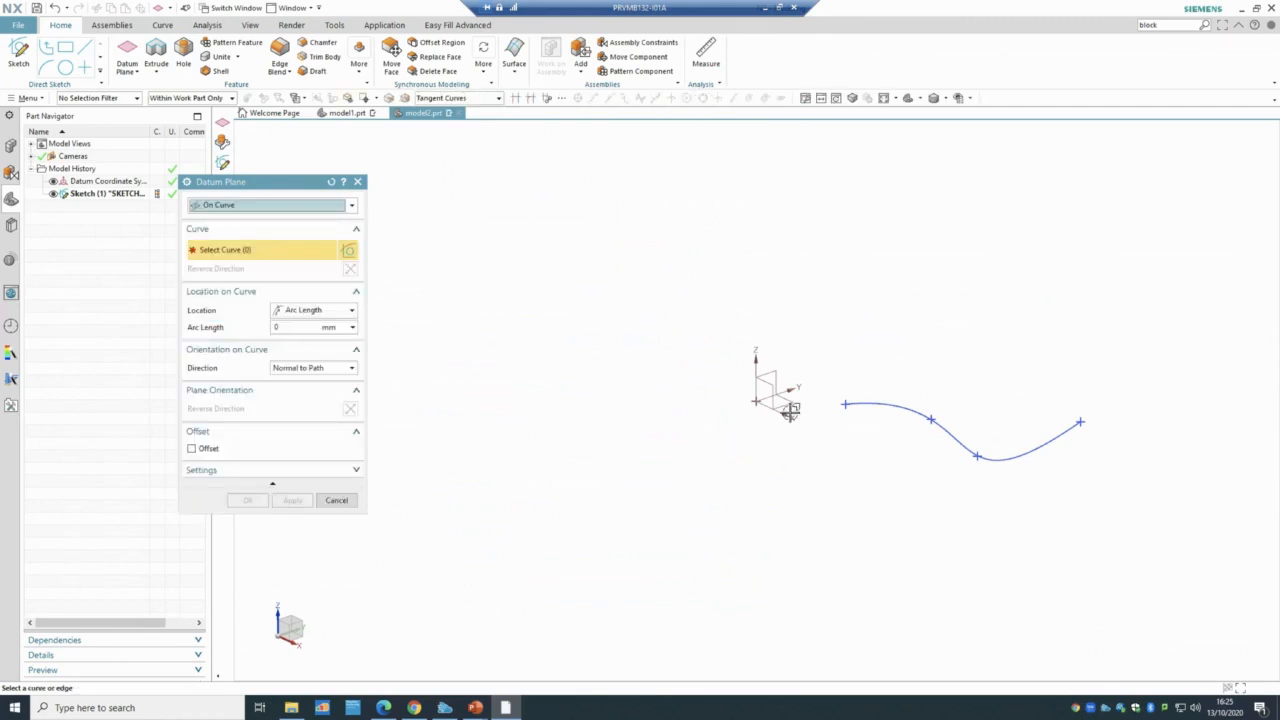
pyautogui.click(929, 420)
# - Position the plane at arc length 21 with direction Normal to Path and create it
pyautogui.moveTo(840, 529); pyautogui.dragTo(715, 471, button='middle')
pyautogui.scroll(1, 715, 471)
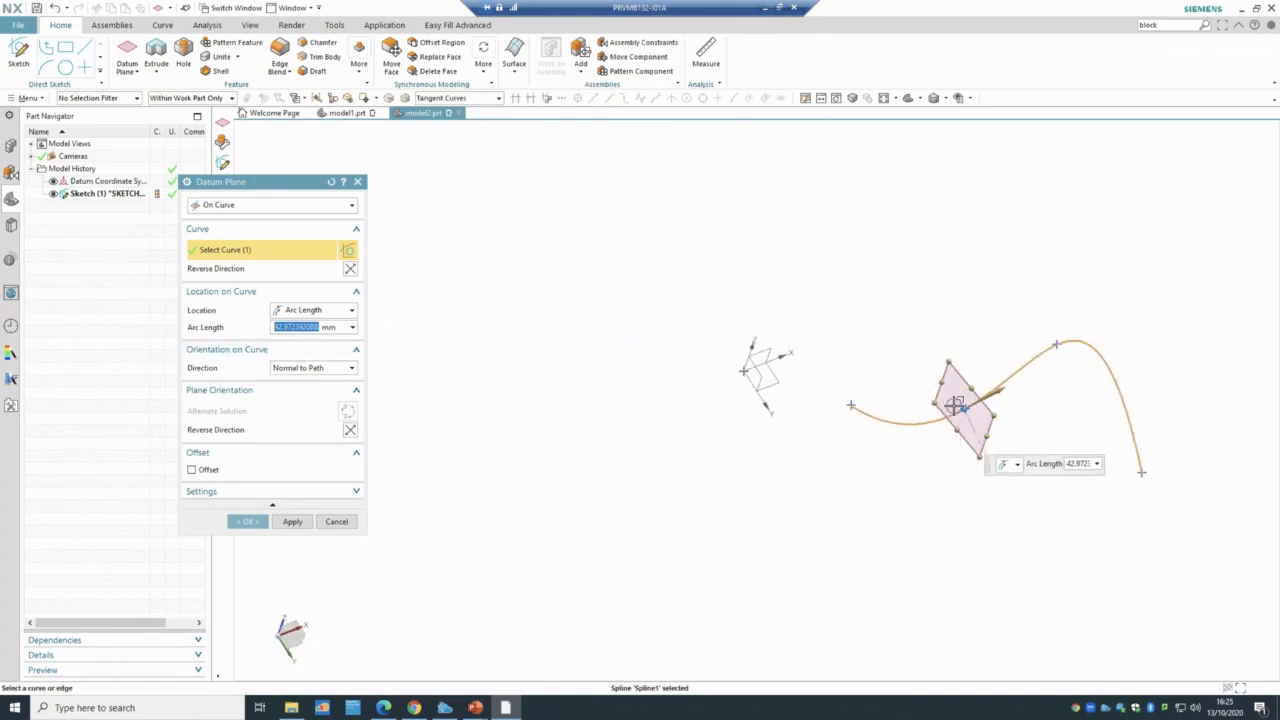
pyautogui.moveTo(975, 408)
pyautogui.mouseDown()
pyautogui.moveTo(1000, 375)
pyautogui.moveTo(903, 433)
pyautogui.moveTo(840, 437)
pyautogui.moveTo(949, 429)
pyautogui.moveTo(1046, 367)
pyautogui.moveTo(883, 443)
pyautogui.moveTo(931, 434)
pyautogui.moveTo(1045, 368)
pyautogui.moveTo(950, 410)
pyautogui.mouseUp()
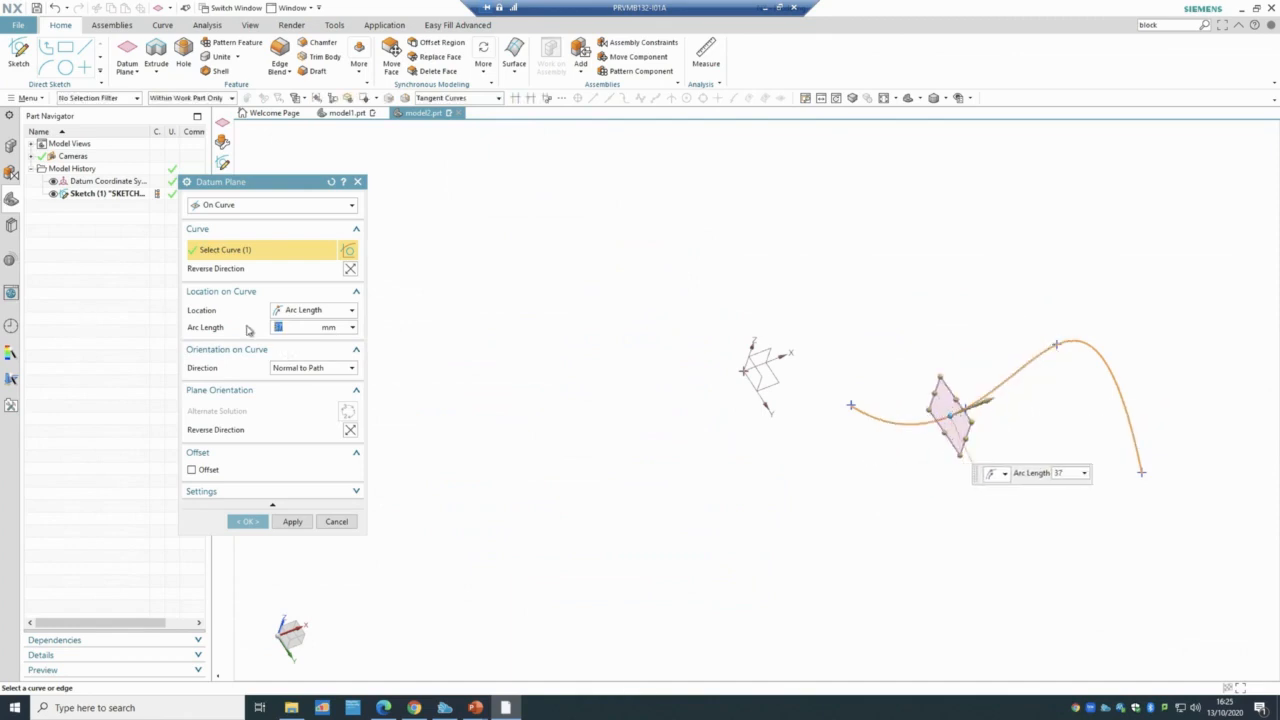
pyautogui.moveTo(948, 410); pyautogui.dragTo(905, 426)
pyautogui.click(309, 368)
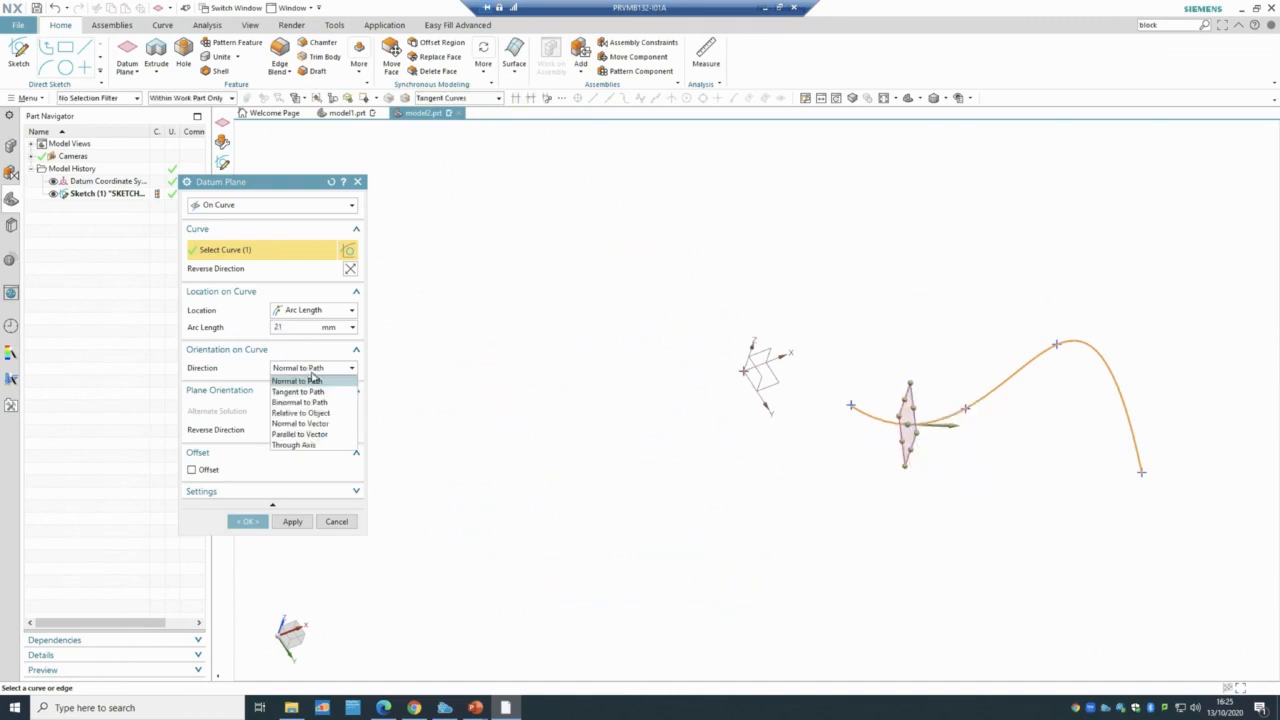
pyautogui.click(323, 396)
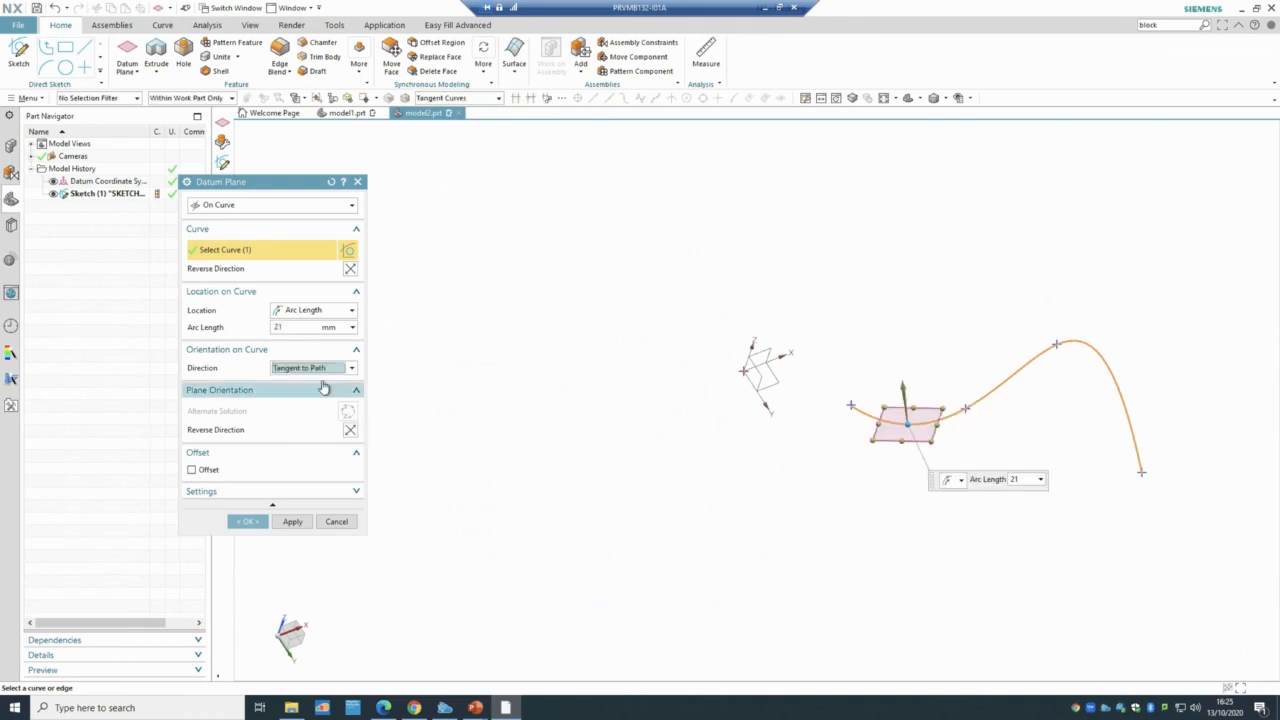
pyautogui.click(323, 369)
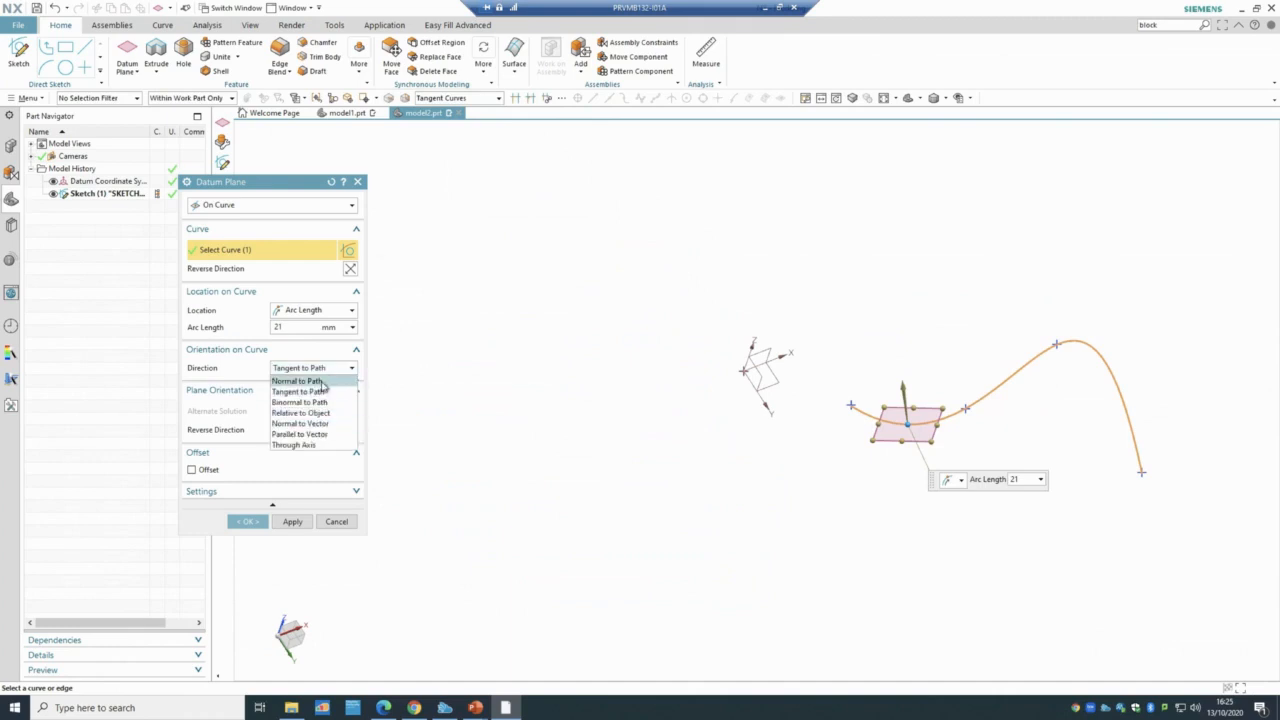
pyautogui.click(322, 382)
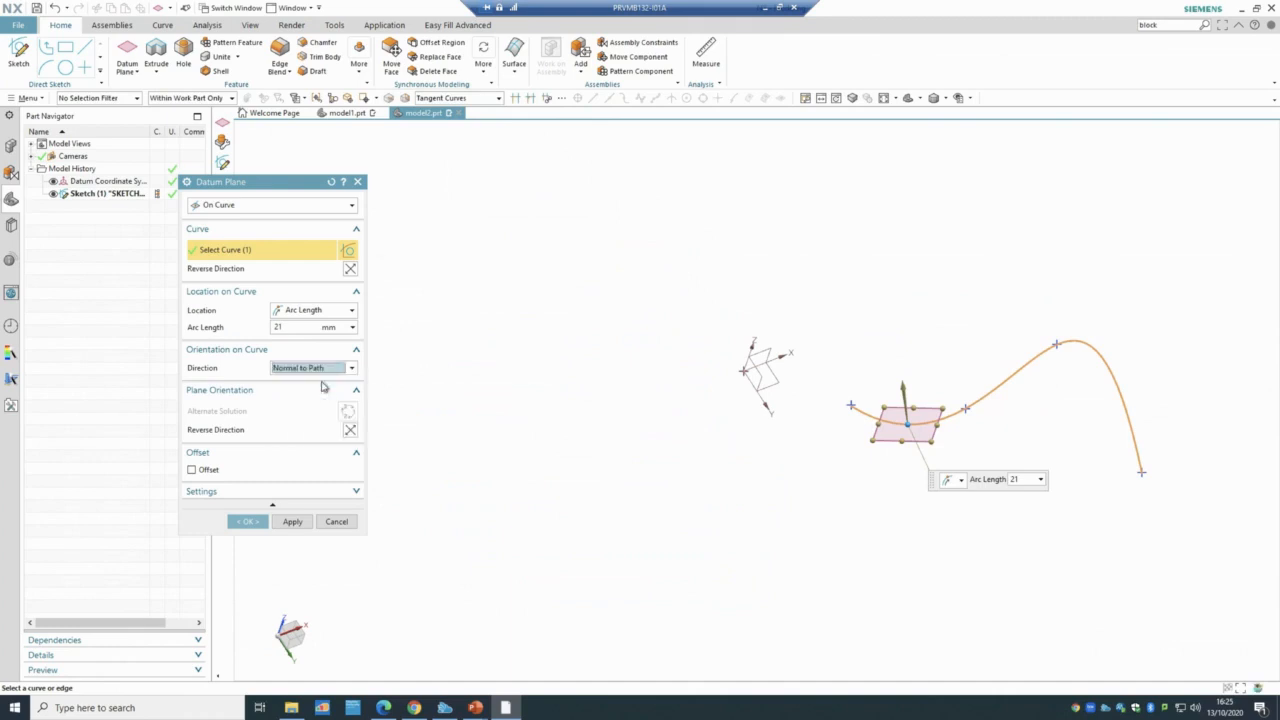
pyautogui.click(248, 521)
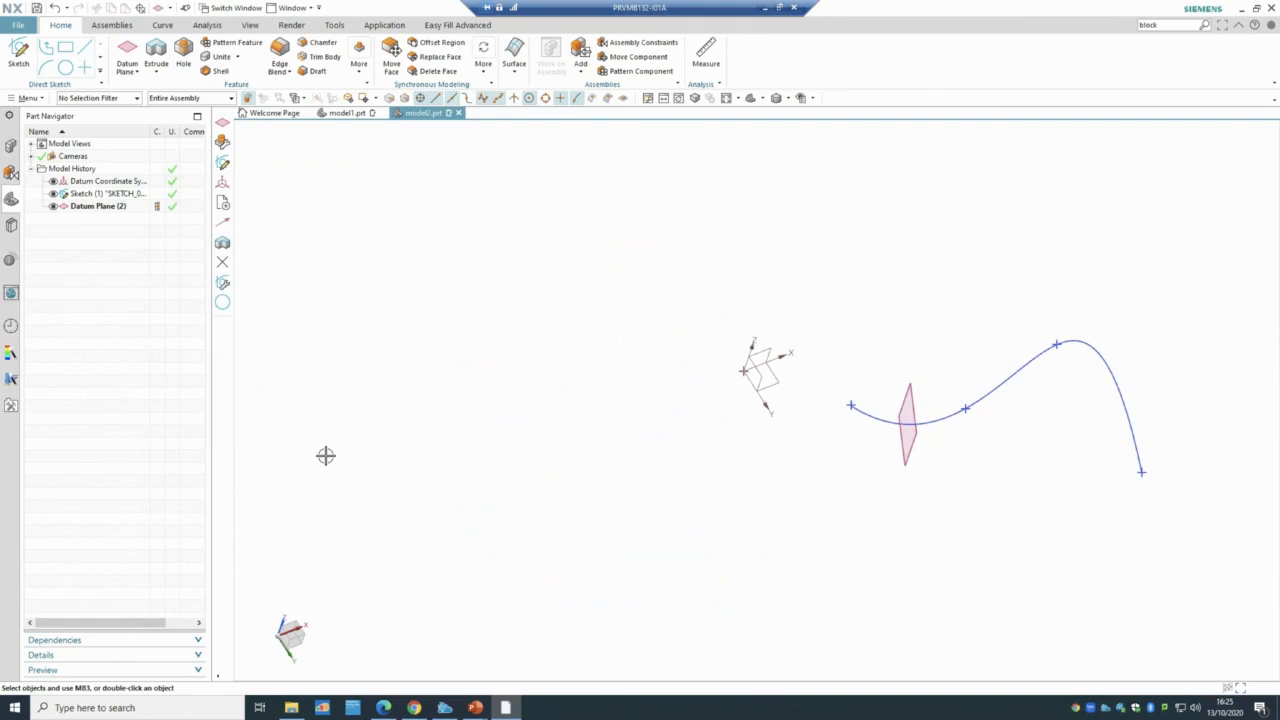
pyautogui.moveTo(545, 478)
pyautogui.mouseDown(button='middle')
pyautogui.moveTo(593, 416)
pyautogui.moveTo(523, 551)
pyautogui.moveTo(480, 490)
pyautogui.moveTo(550, 496)
pyautogui.mouseUp(button='middle')
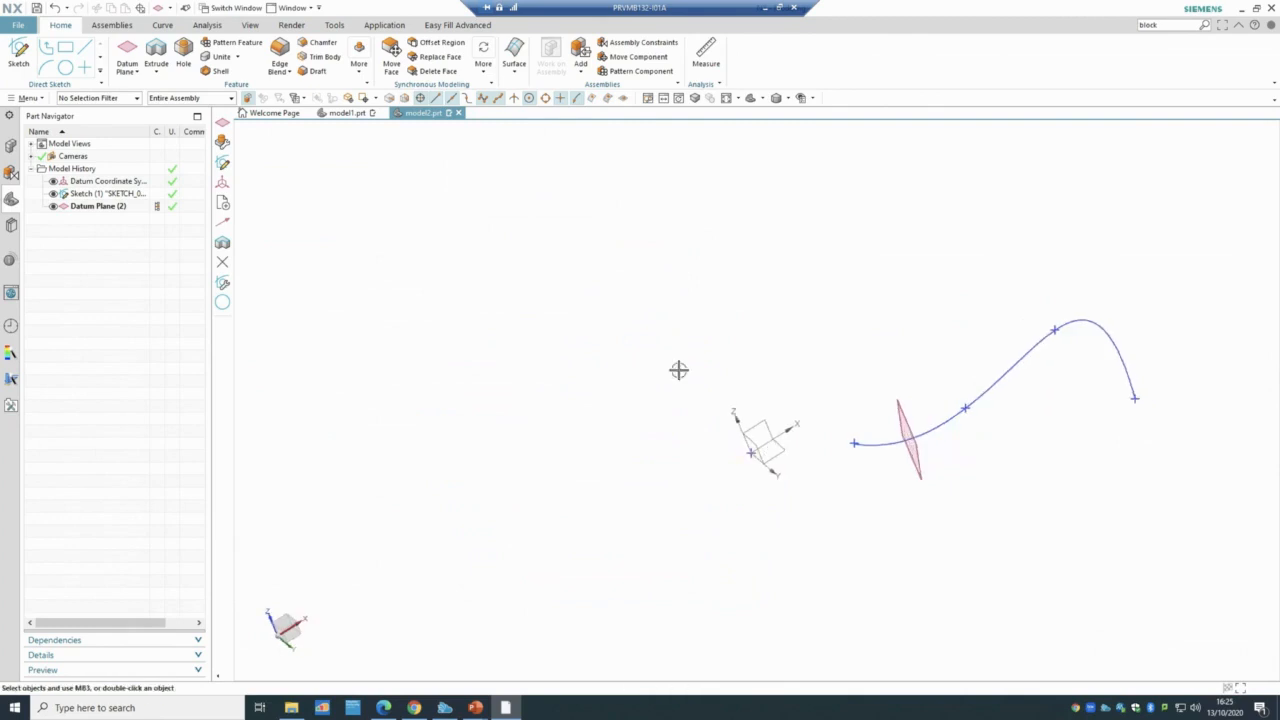
pyautogui.moveTo(629, 556); pyautogui.dragTo(717, 397, button='middle')
pyautogui.moveTo(849, 462); pyautogui.dragTo(768, 615, button='middle')
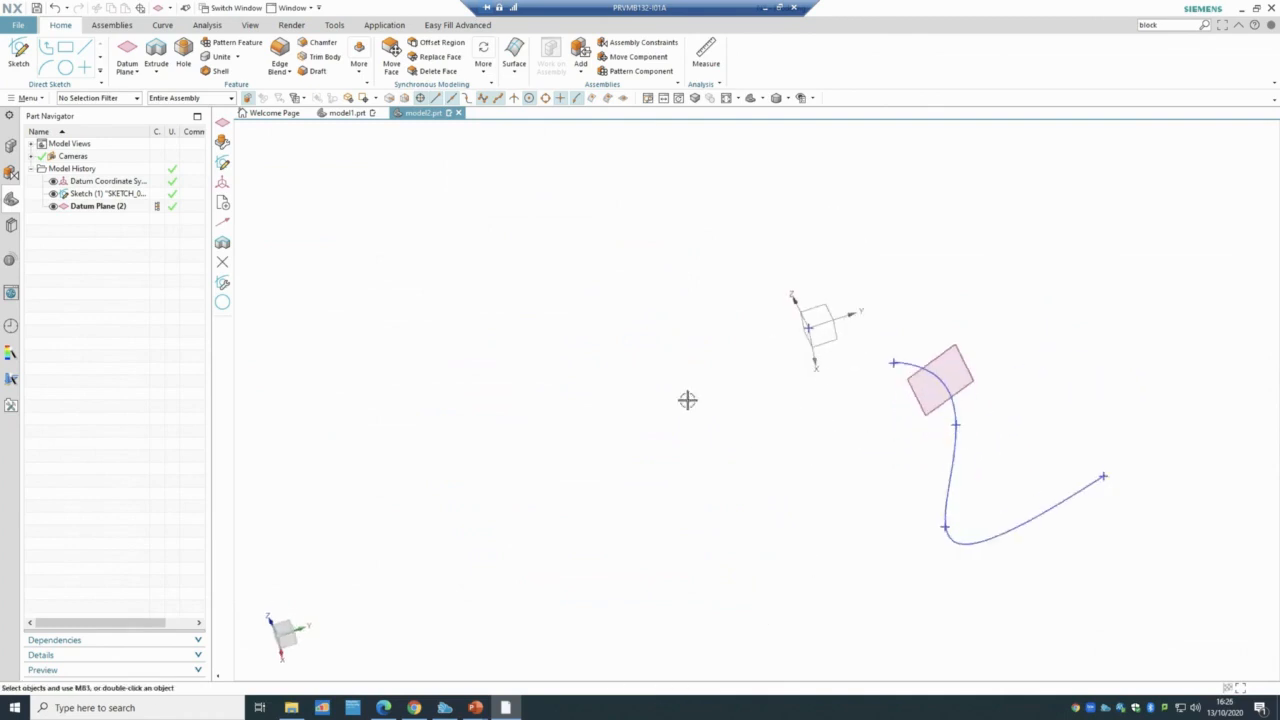
pyautogui.click(128, 68)
pyautogui.click(141, 92)
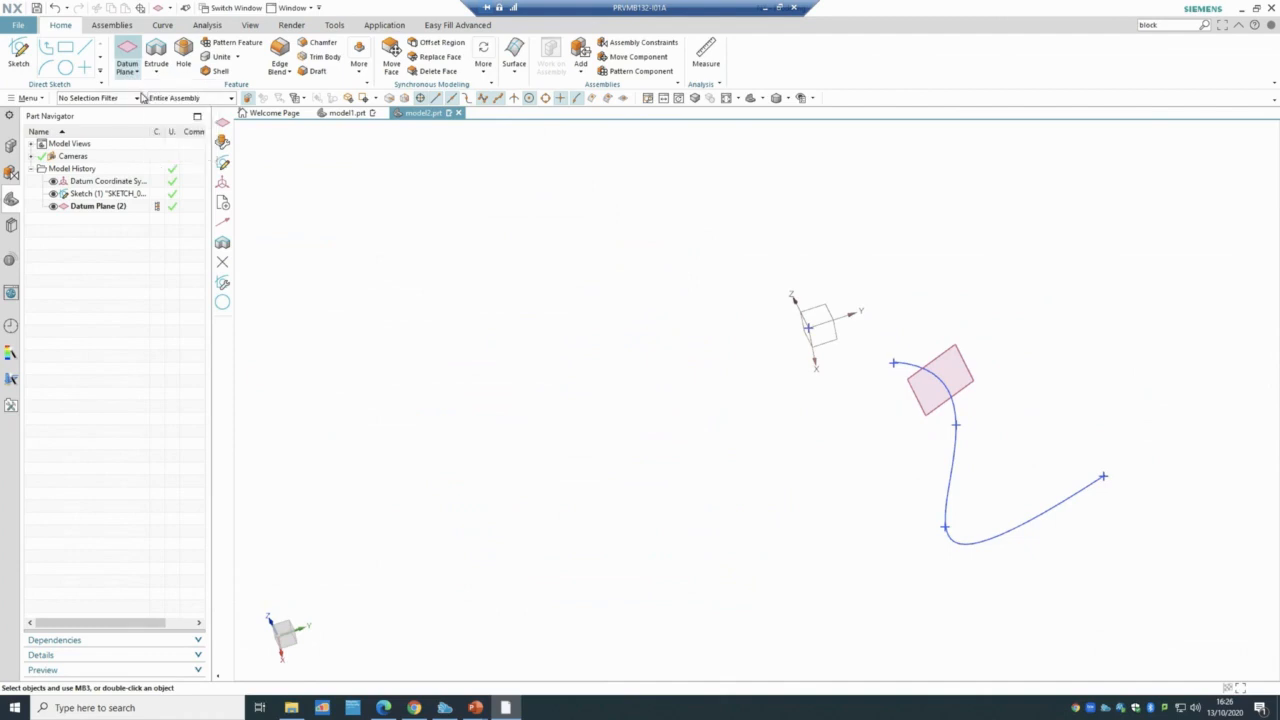
# - Create a YC-ZC Plane datum at 1 mm distance, then orbit to inspect both planes
pyautogui.click(241, 206)
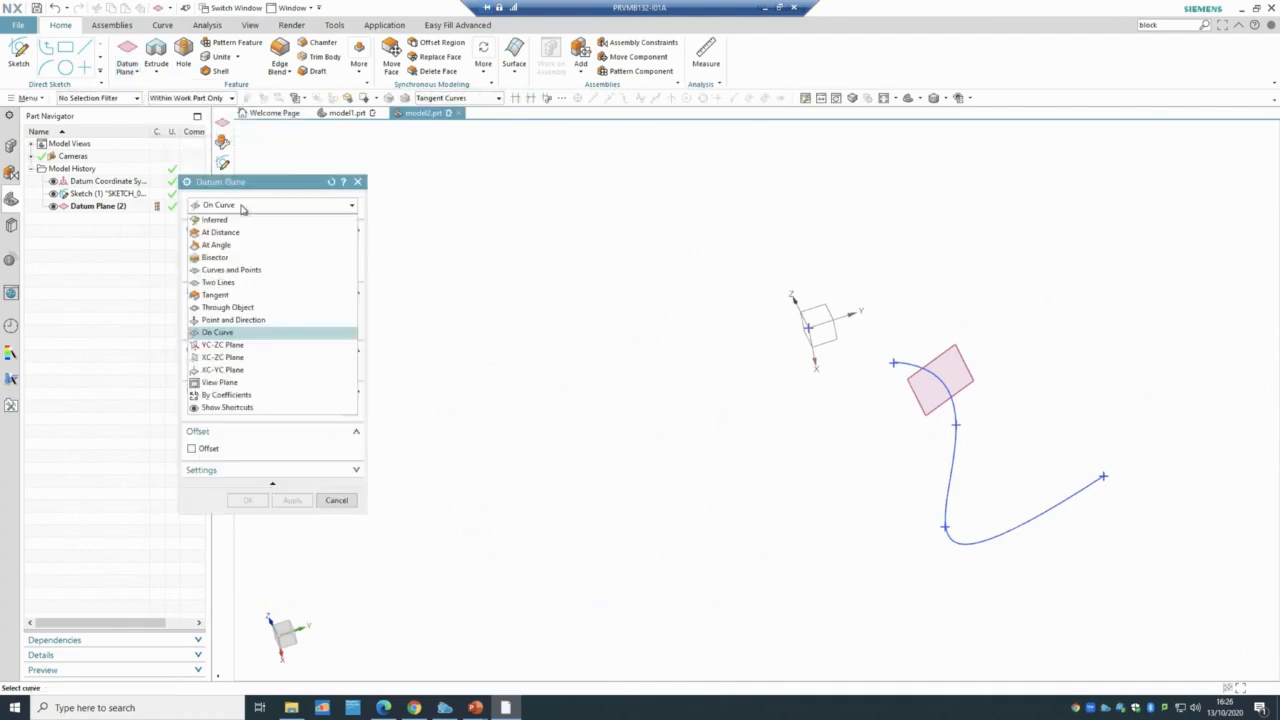
pyautogui.click(262, 346)
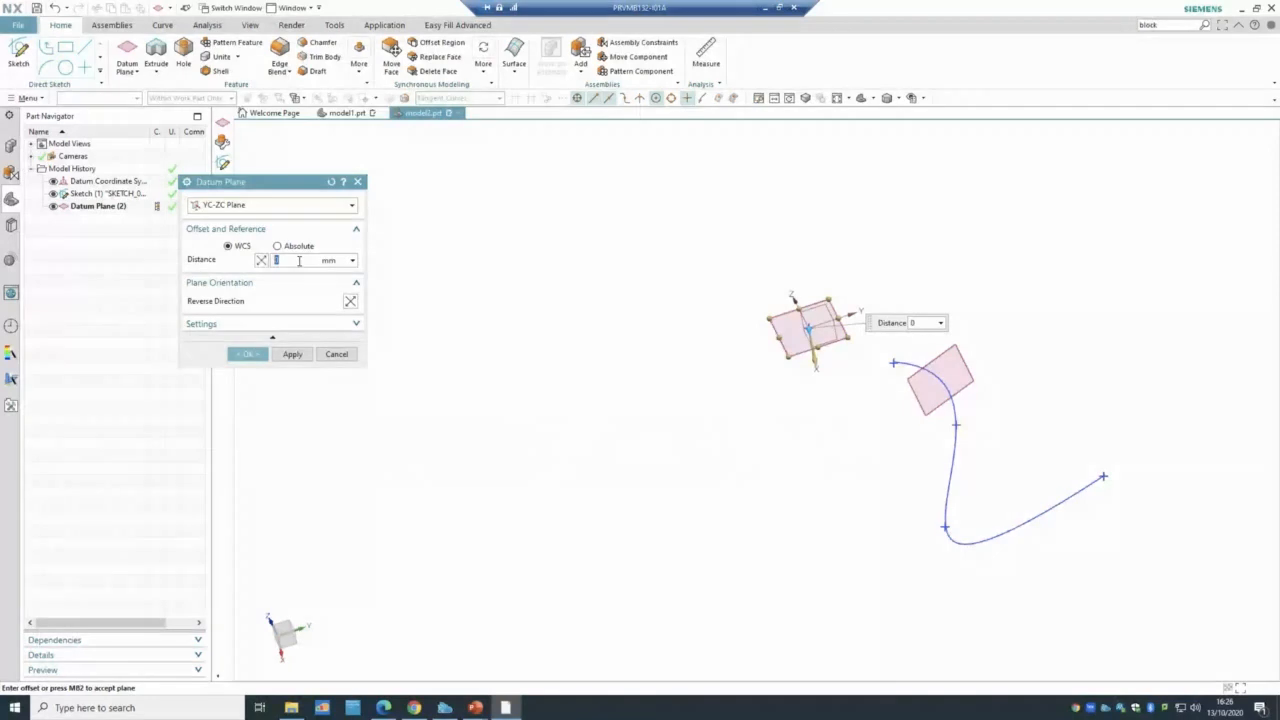
pyautogui.write('120')
pyautogui.moveTo(292, 262); pyautogui.dragTo(200, 262)
pyautogui.write('1')
pyautogui.click(248, 354)
pyautogui.moveTo(486, 459); pyautogui.dragTo(571, 497, button='middle')
pyautogui.moveTo(667, 251); pyautogui.dragTo(640, 263, button='middle')
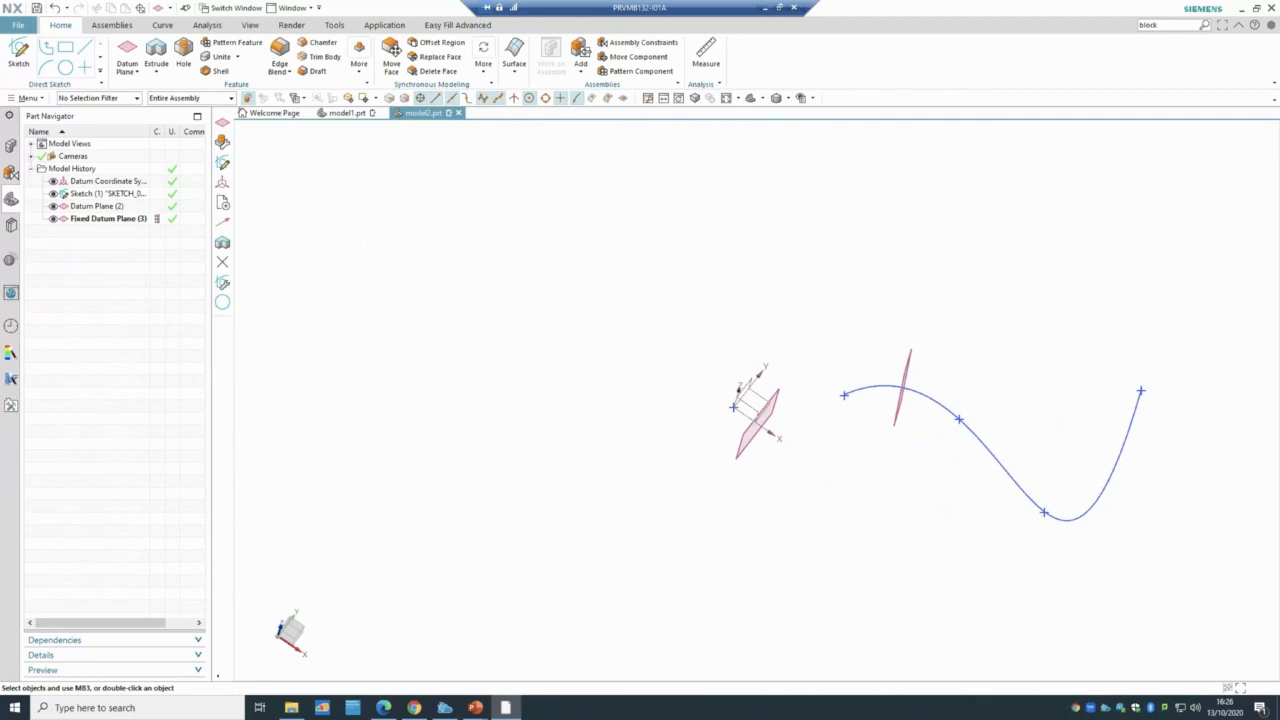
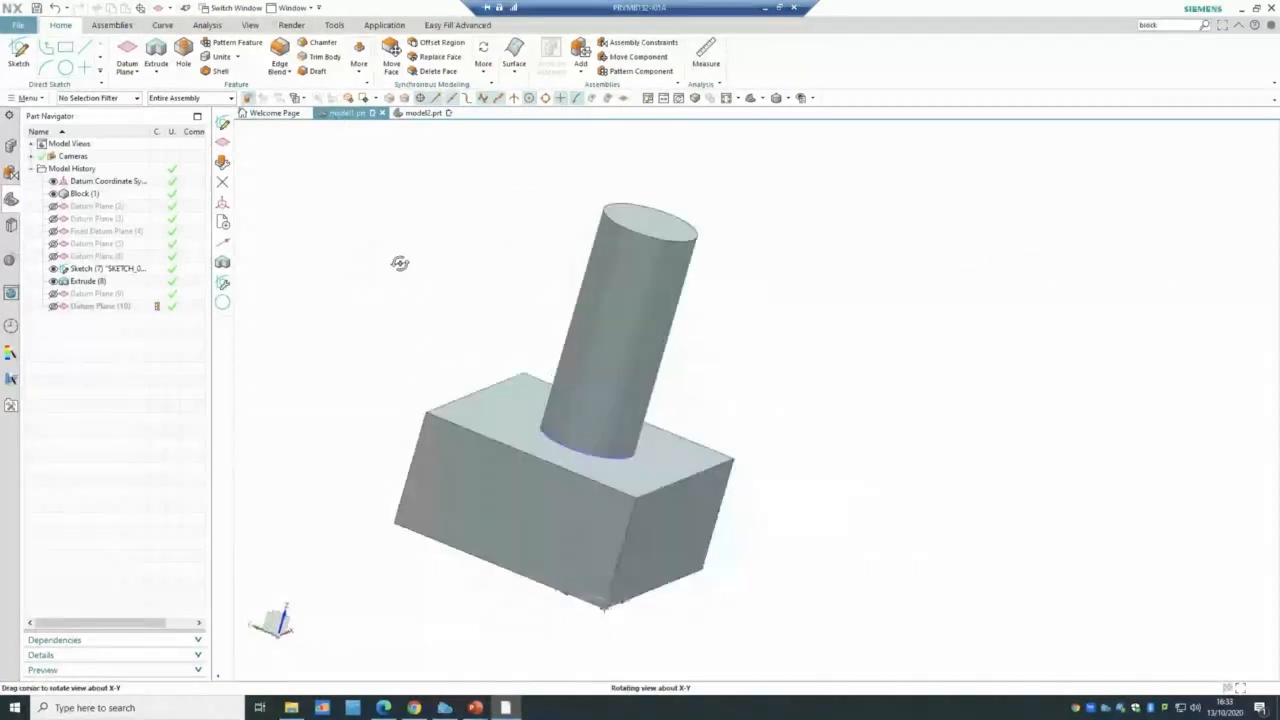
# - Select the original datum coordinate system feature and orbit the view
pyautogui.click(134, 74)
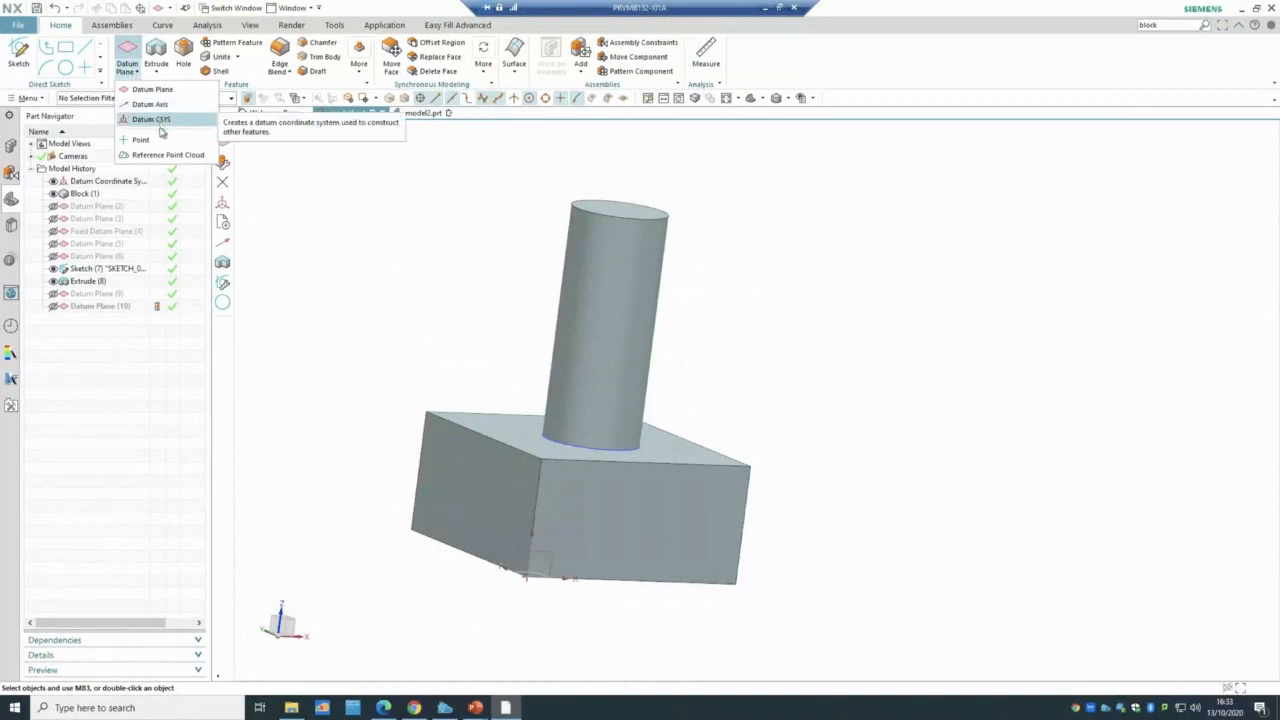
pyautogui.click(116, 181)
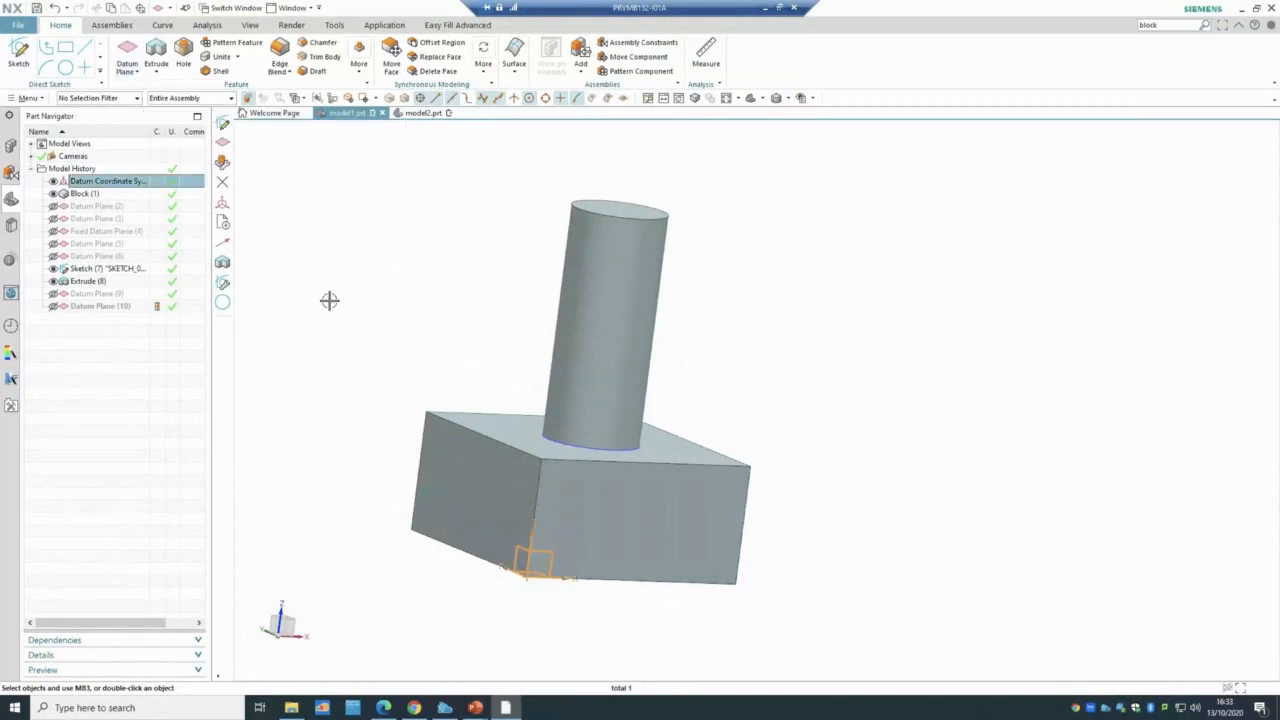
pyautogui.moveTo(329, 300)
pyautogui.mouseDown(button='middle')
pyautogui.moveTo(257, 300)
pyautogui.moveTo(297, 337)
pyautogui.moveTo(323, 340)
pyautogui.moveTo(289, 294)
pyautogui.moveTo(314, 285)
pyautogui.moveTo(331, 307)
pyautogui.mouseUp(button='middle')
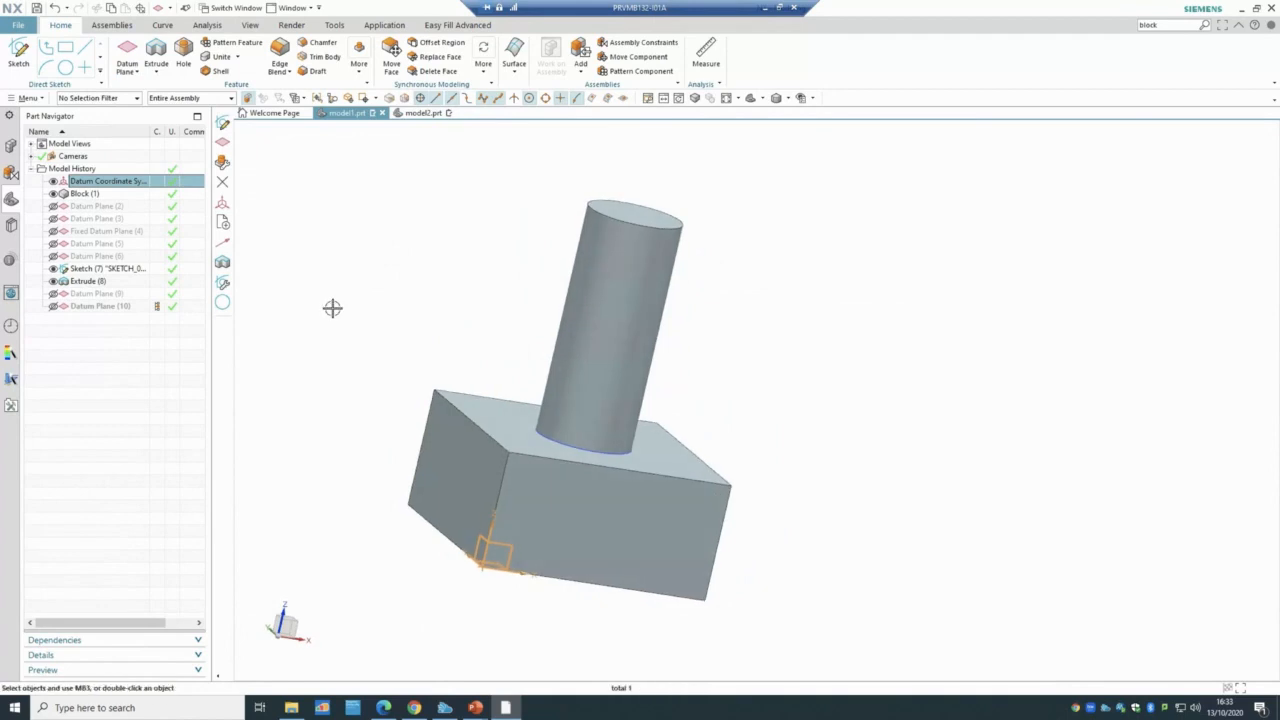
# - Create a new Model-template part model3.prt, then switch back to model1.prt
pyautogui.click(21, 30)
pyautogui.click(30, 46)
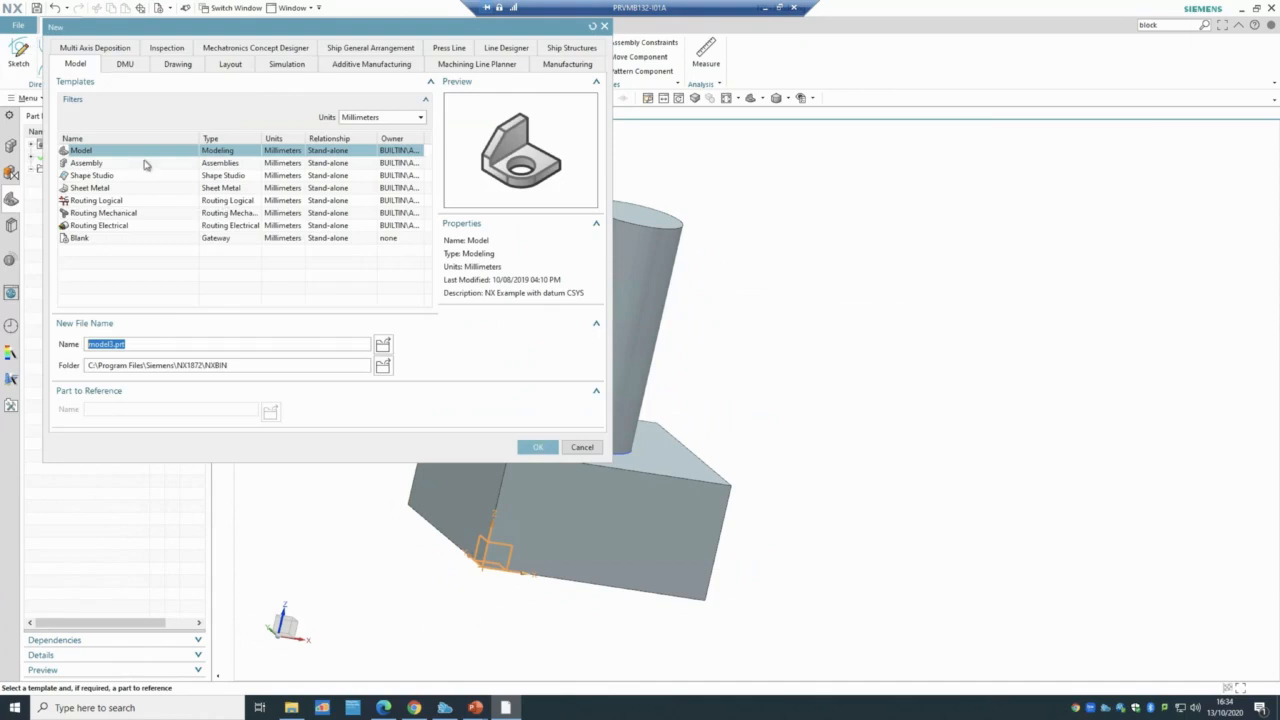
pyautogui.click(543, 447)
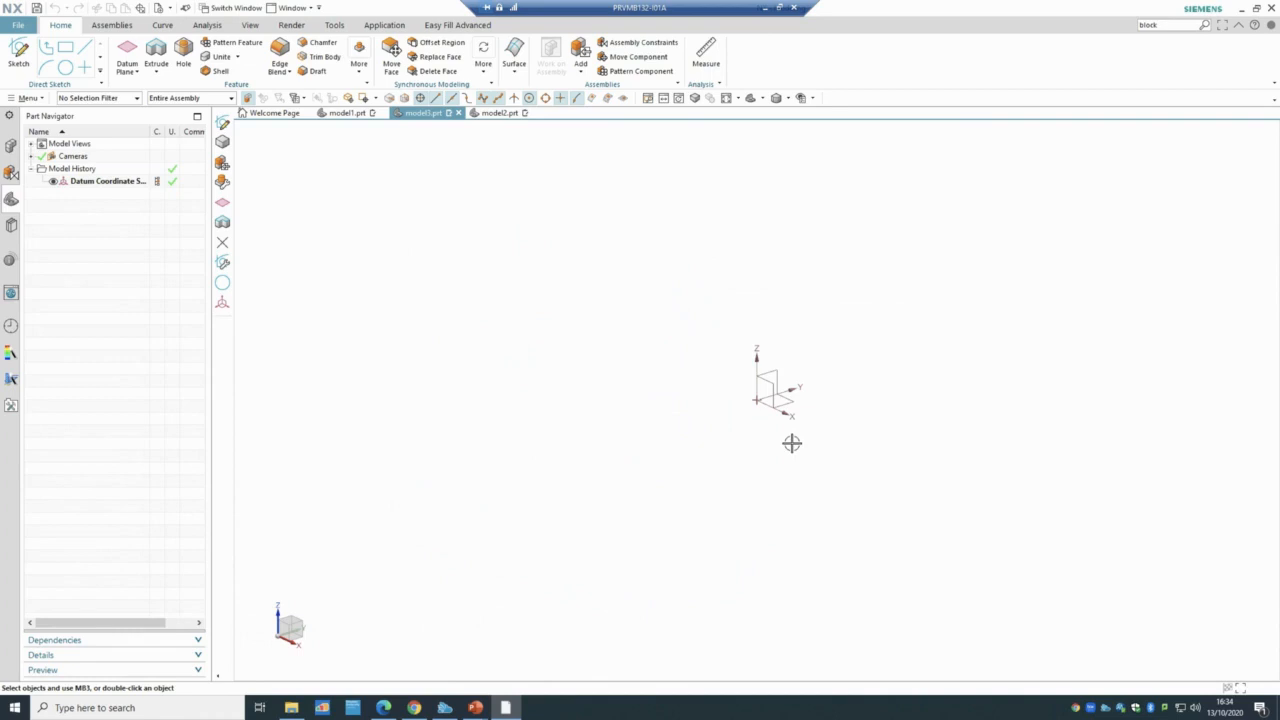
pyautogui.click(349, 118)
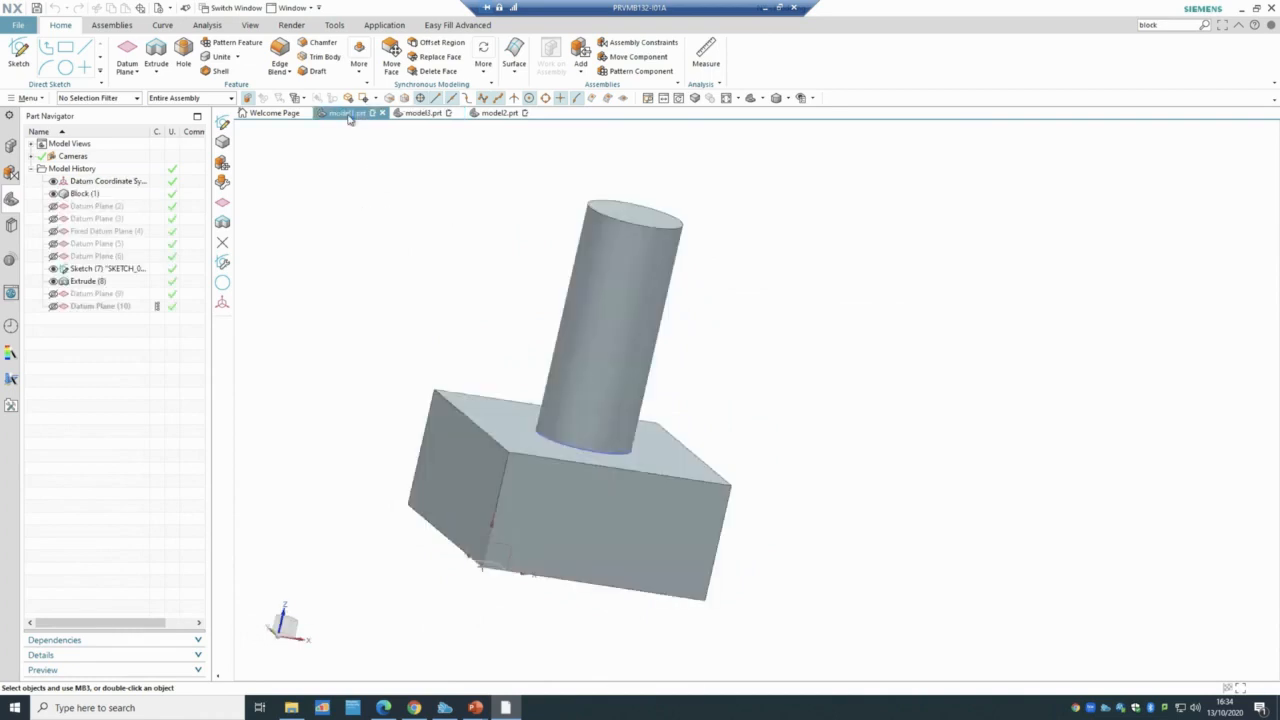
# - Start a Dynamic datum CSYS and snap its origin to the block corner
pyautogui.click(137, 75)
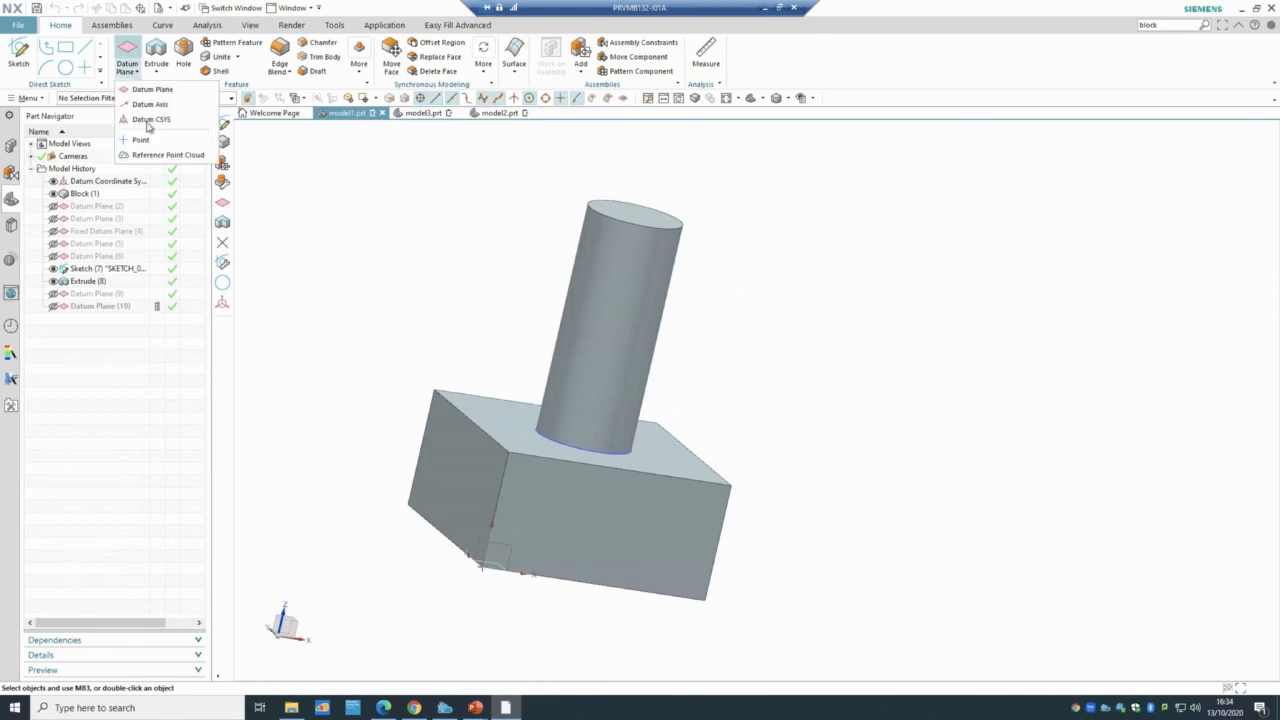
pyautogui.click(150, 120)
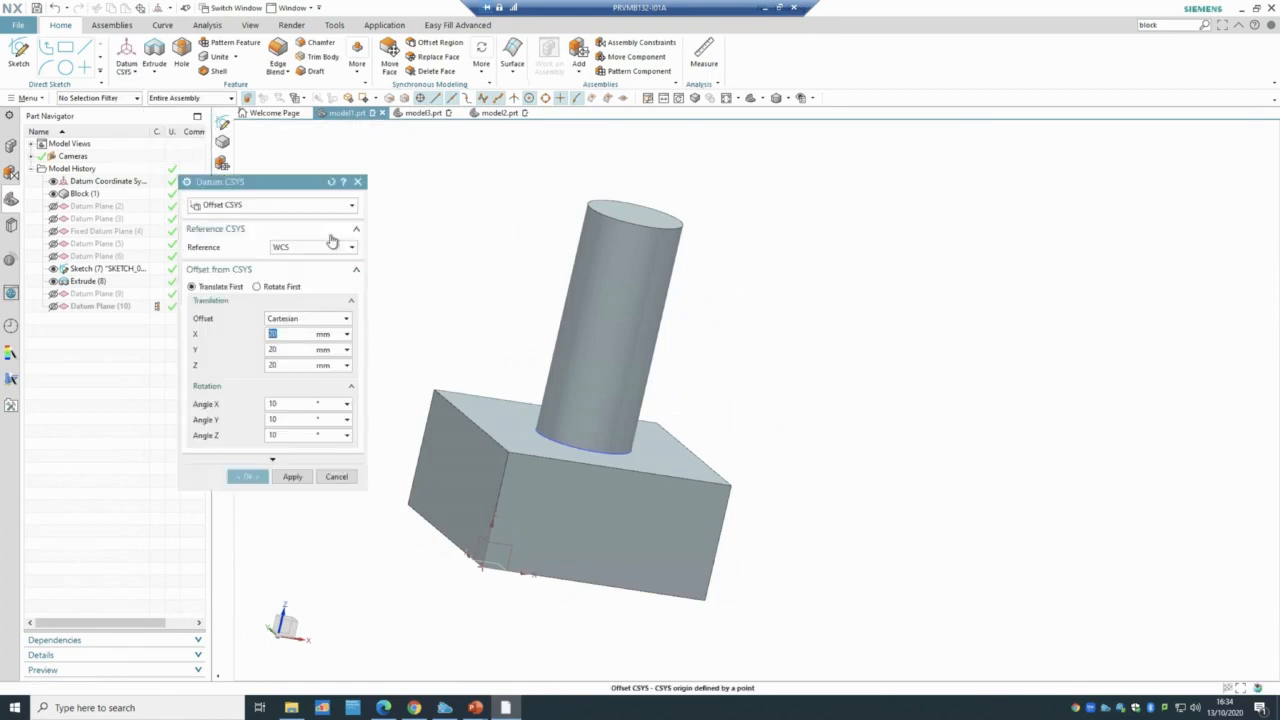
pyautogui.click(250, 205)
pyautogui.click(252, 220)
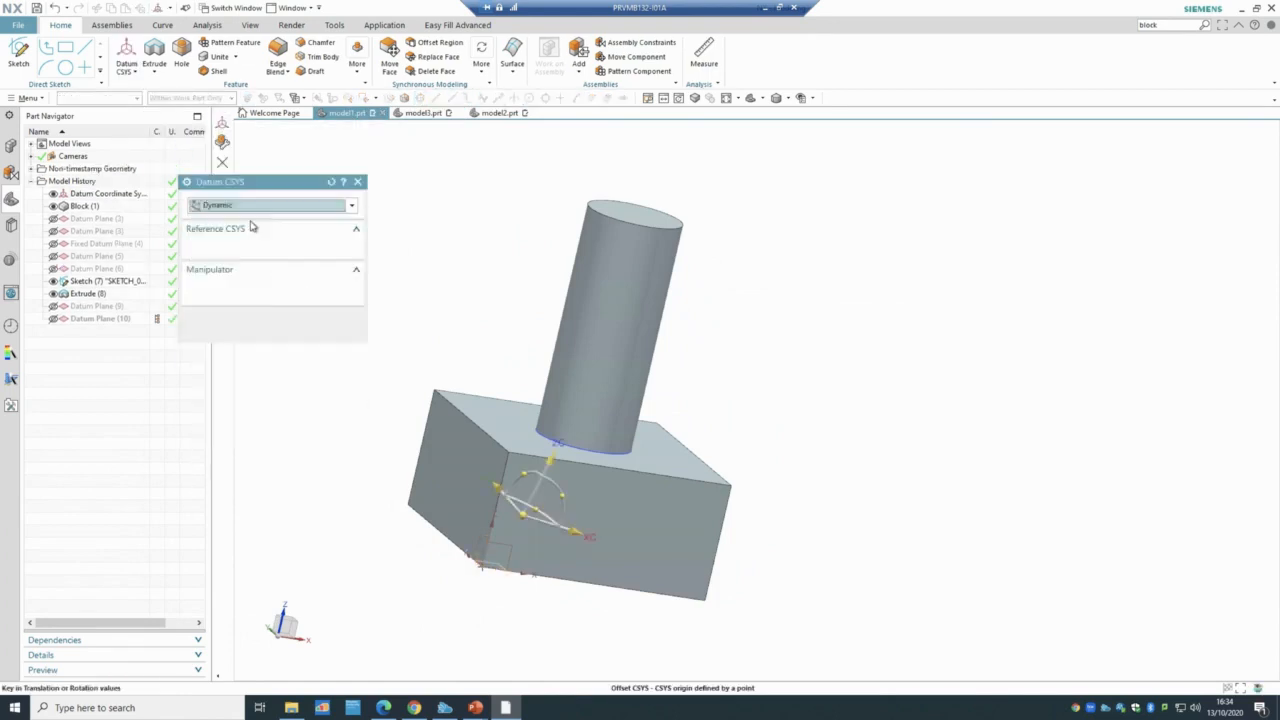
pyautogui.moveTo(414, 257)
pyautogui.mouseDown(button='middle')
pyautogui.moveTo(391, 266)
pyautogui.moveTo(408, 251)
pyautogui.mouseUp(button='middle')
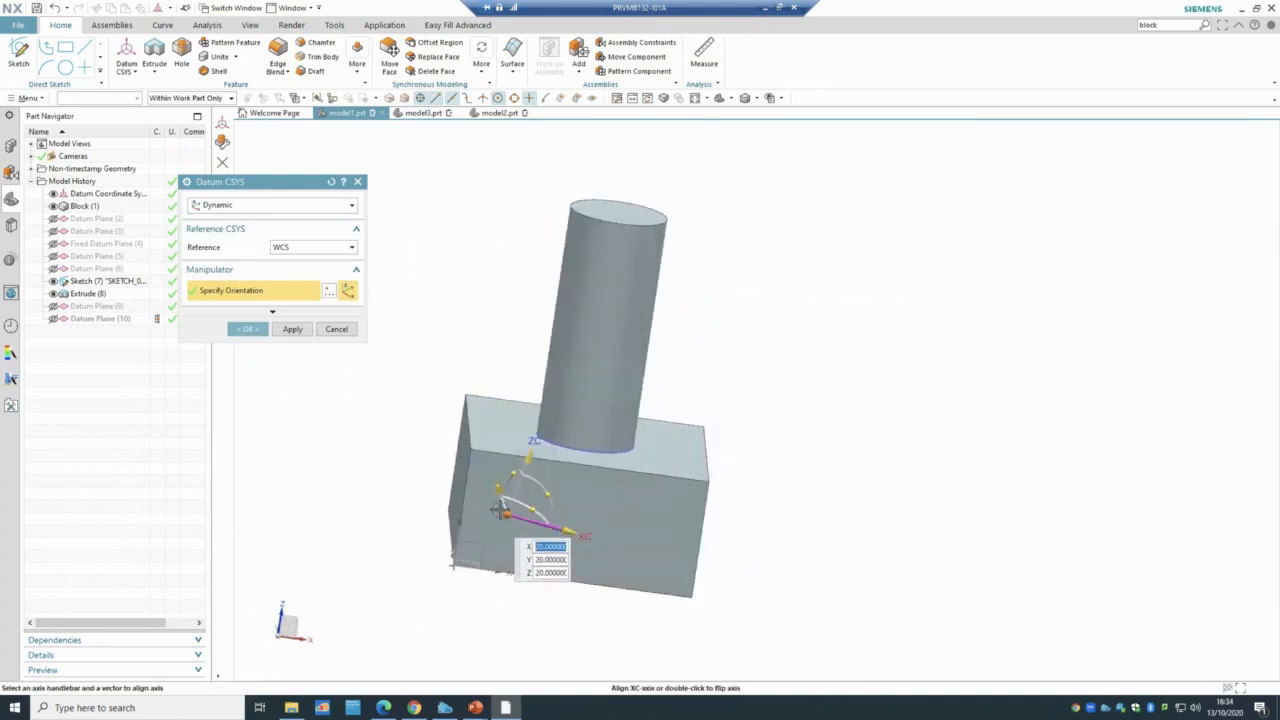
pyautogui.moveTo(507, 515); pyautogui.dragTo(560, 520)
pyautogui.moveTo(523, 444); pyautogui.dragTo(546, 503)
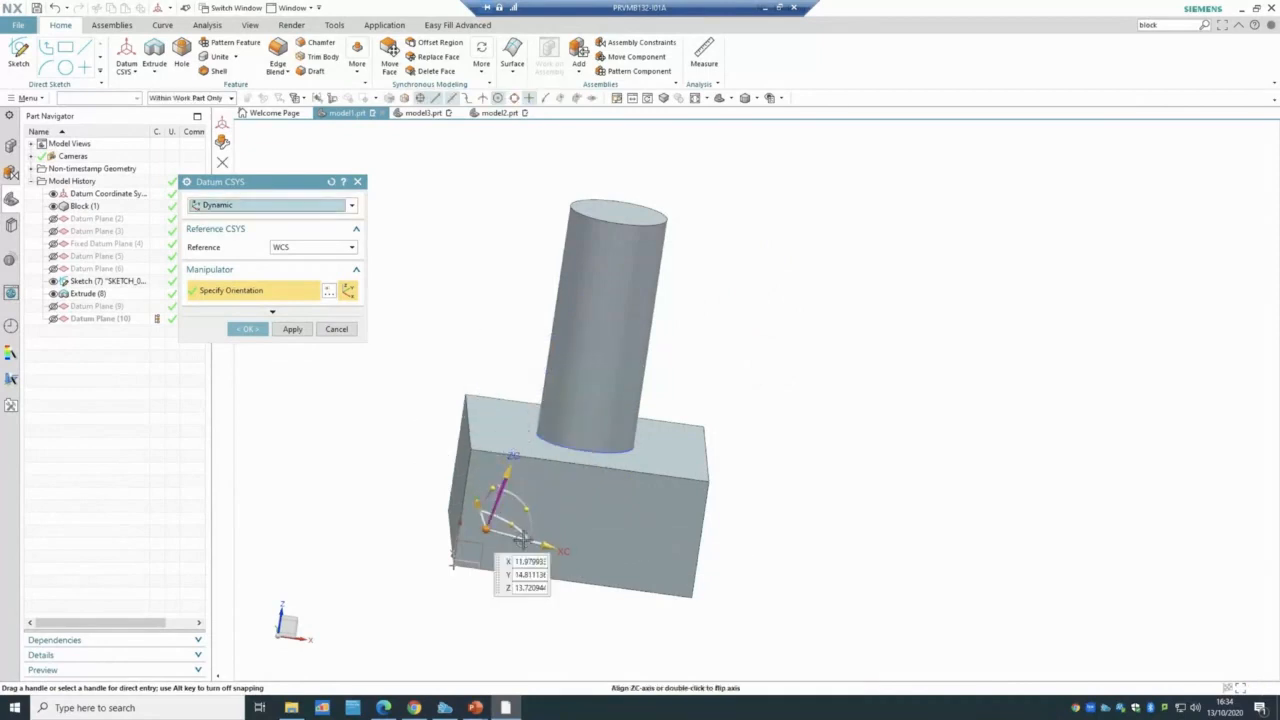
pyautogui.click(520, 563)
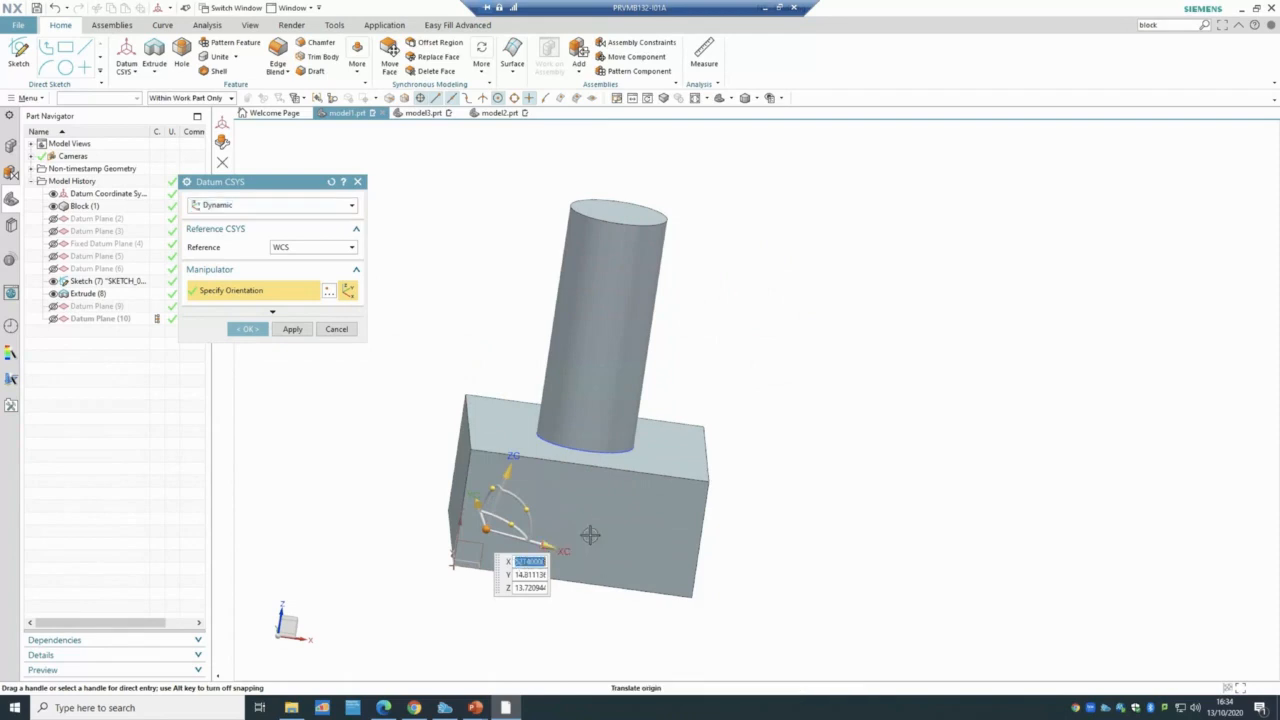
pyautogui.write('10')
pyautogui.press('Tab')
pyautogui.write('0')
pyautogui.press('Tab')
pyautogui.write('0')
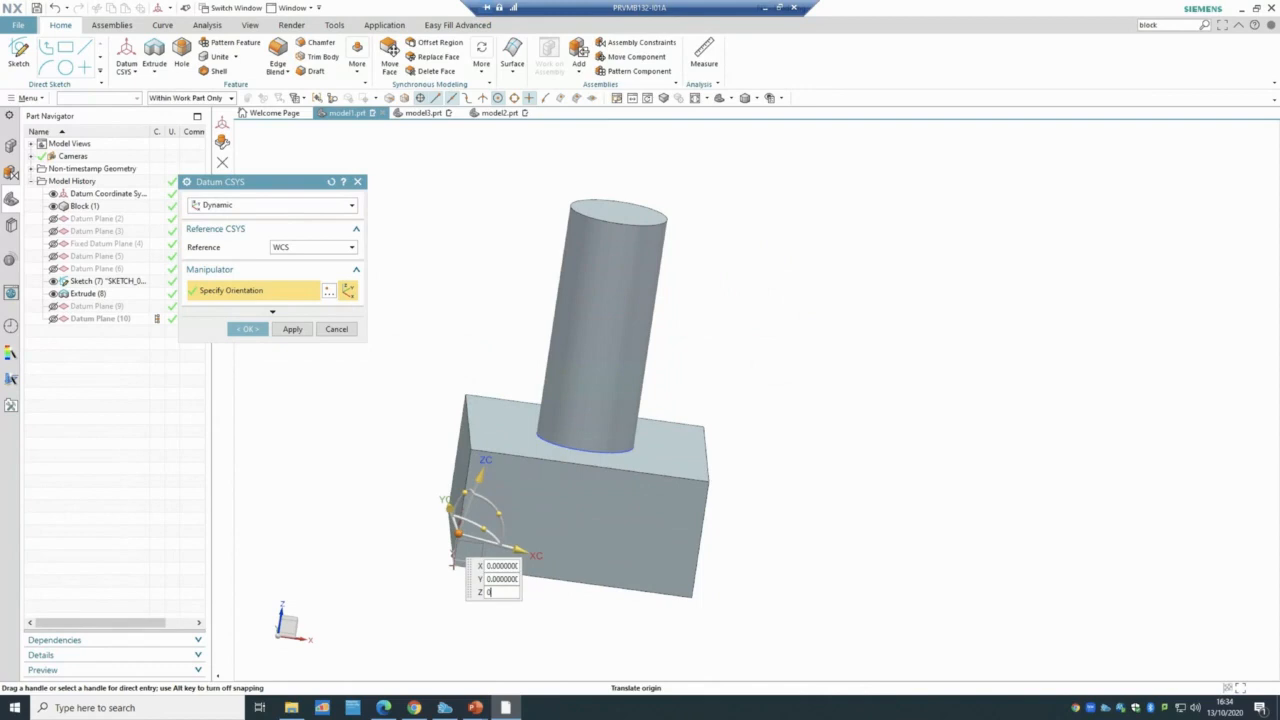
pyautogui.press('Tab')
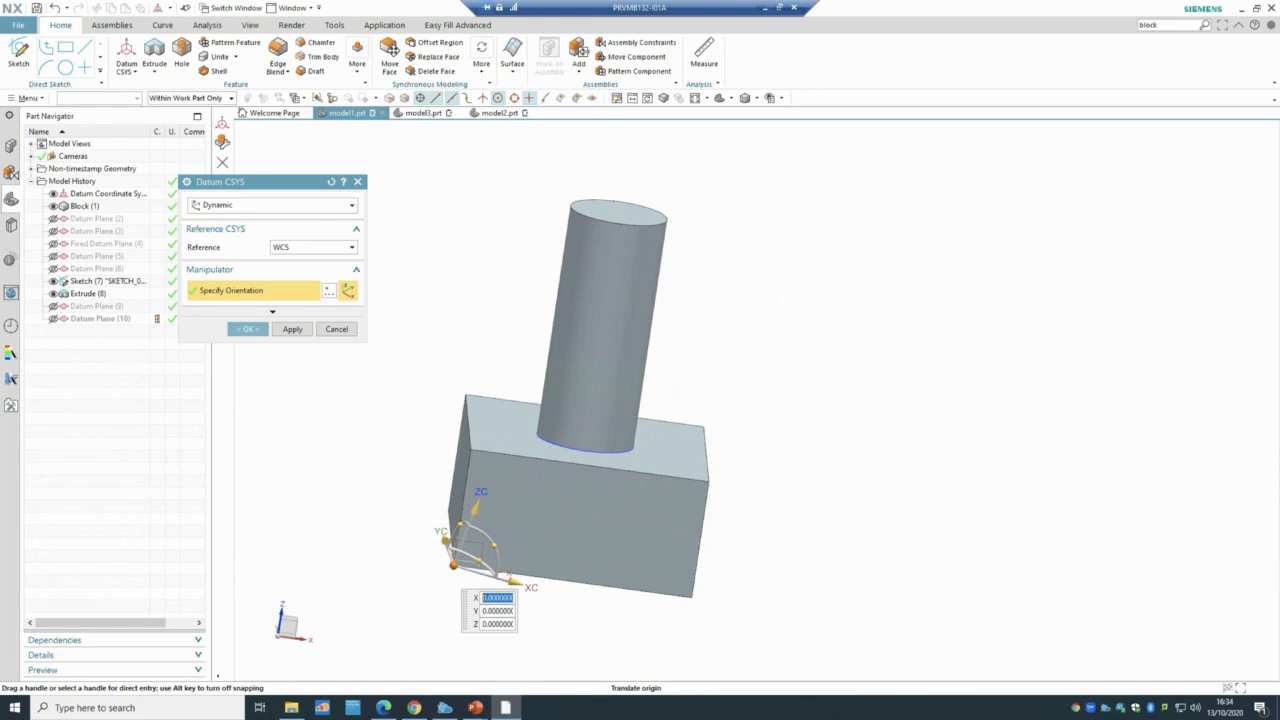
# - Raise the CSYS origin to Z 50, create it, and hide it in Part Navigator
pyautogui.moveTo(626, 600); pyautogui.dragTo(620, 622, button='middle')
pyautogui.moveTo(479, 567); pyautogui.dragTo(515, 598)
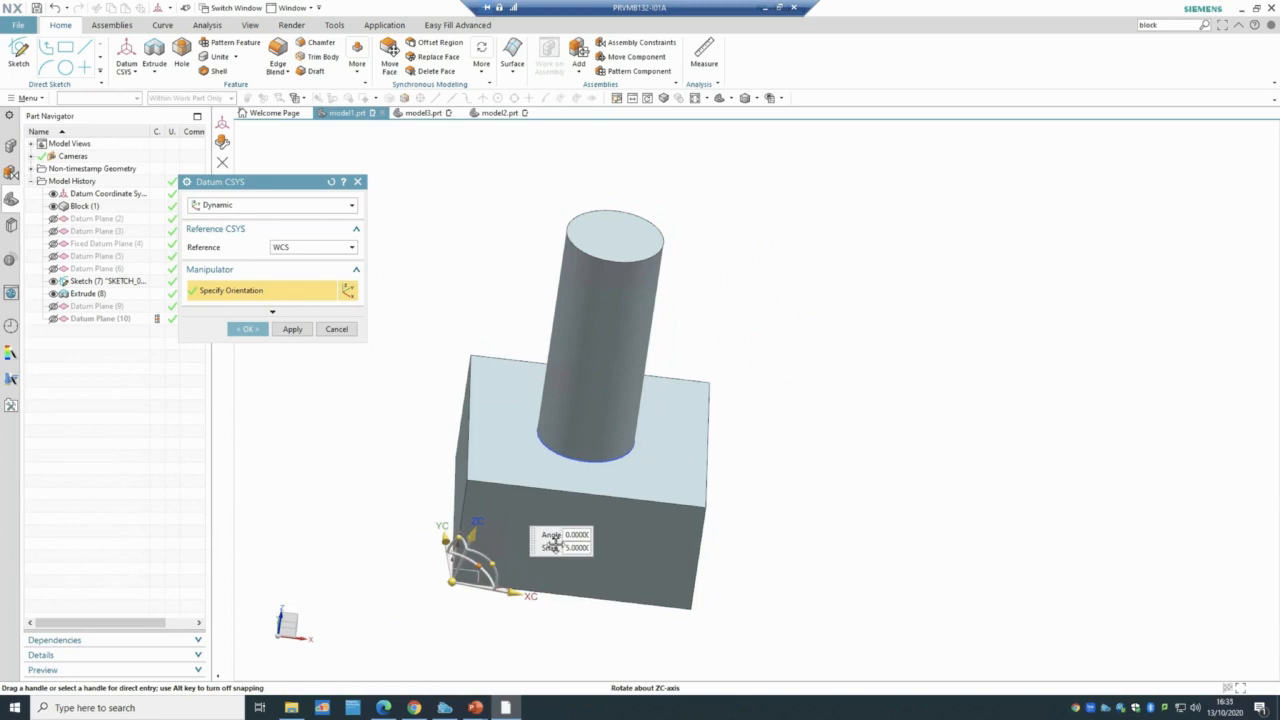
pyautogui.click(452, 581)
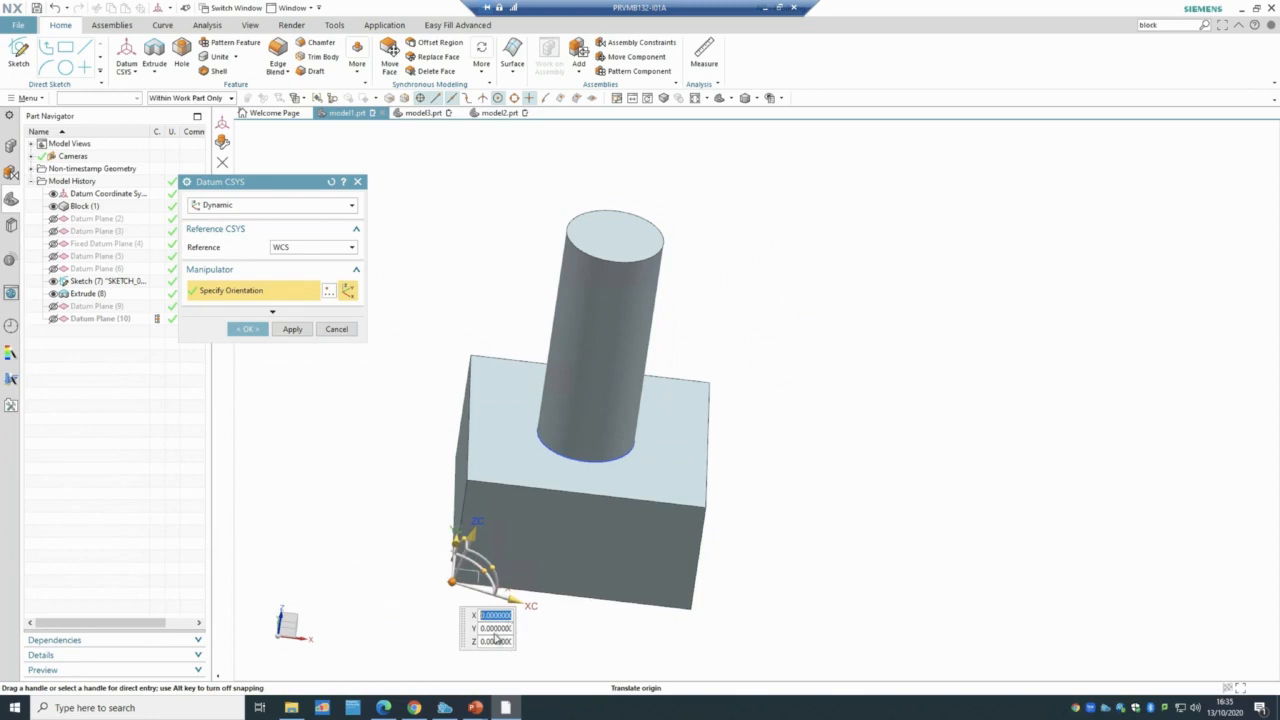
pyautogui.click(483, 642)
pyautogui.write('50')
pyautogui.press('Return')
pyautogui.click(247, 329)
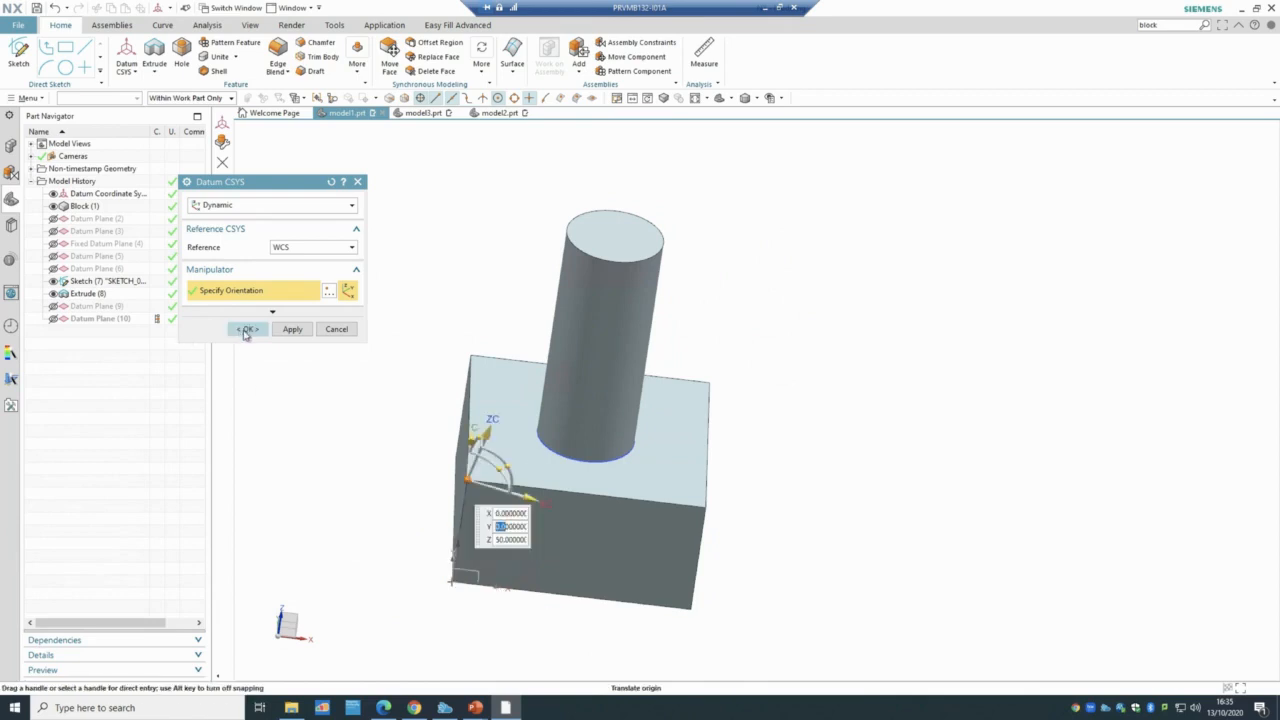
pyautogui.moveTo(997, 401)
pyautogui.mouseDown(button='middle')
pyautogui.moveTo(1003, 374)
pyautogui.moveTo(1006, 409)
pyautogui.mouseUp(button='middle')
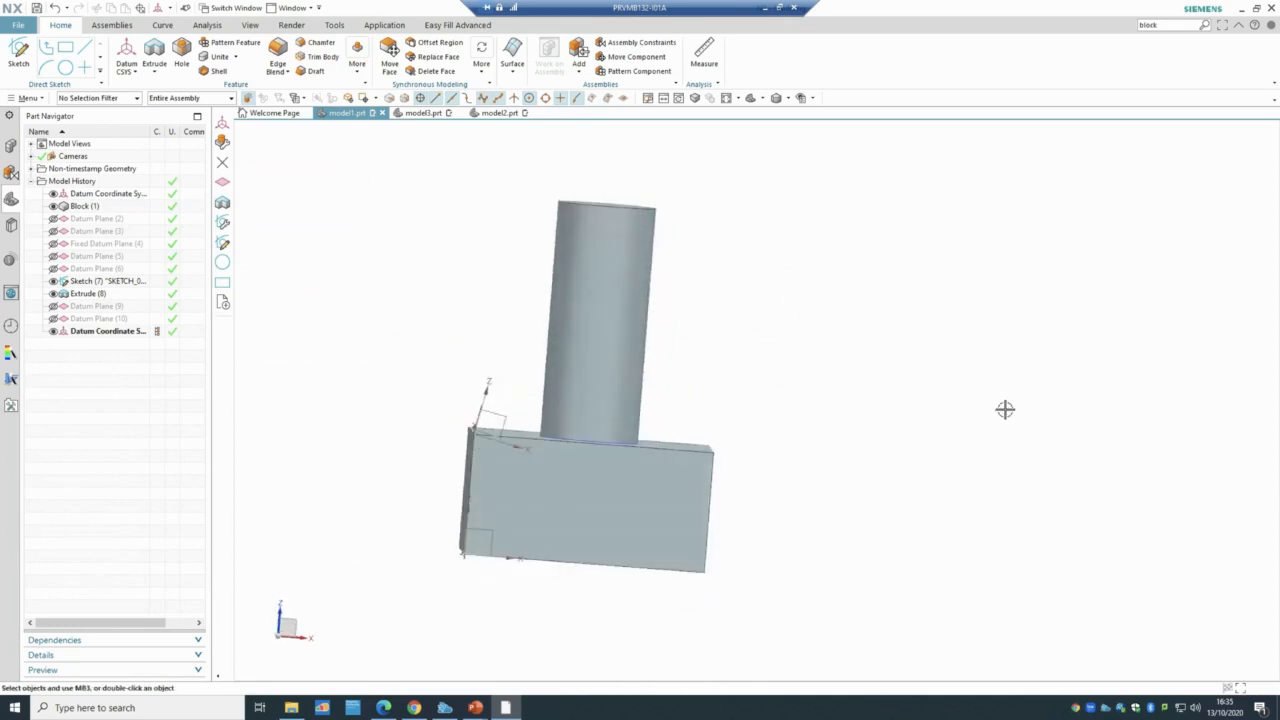
pyautogui.click(53, 332)
# - Create a second Dynamic datum CSYS with its origin shifted to Y 50
pyautogui.click(136, 73)
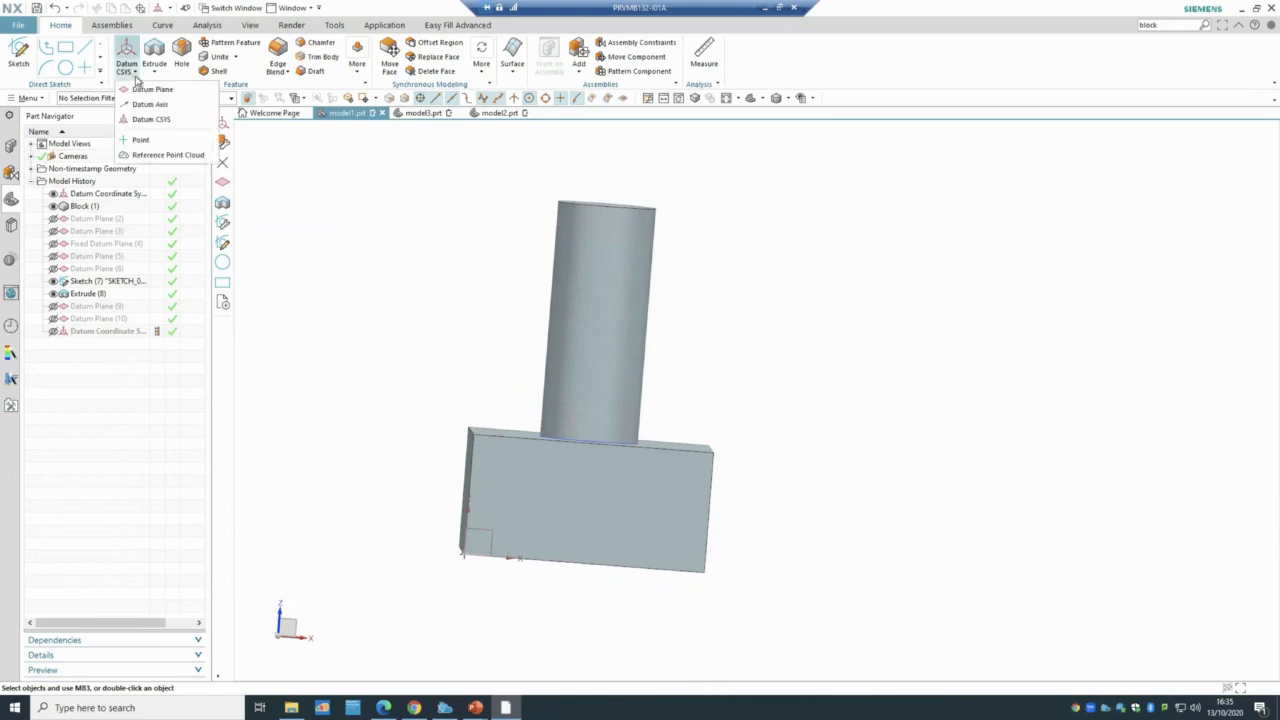
pyautogui.click(162, 117)
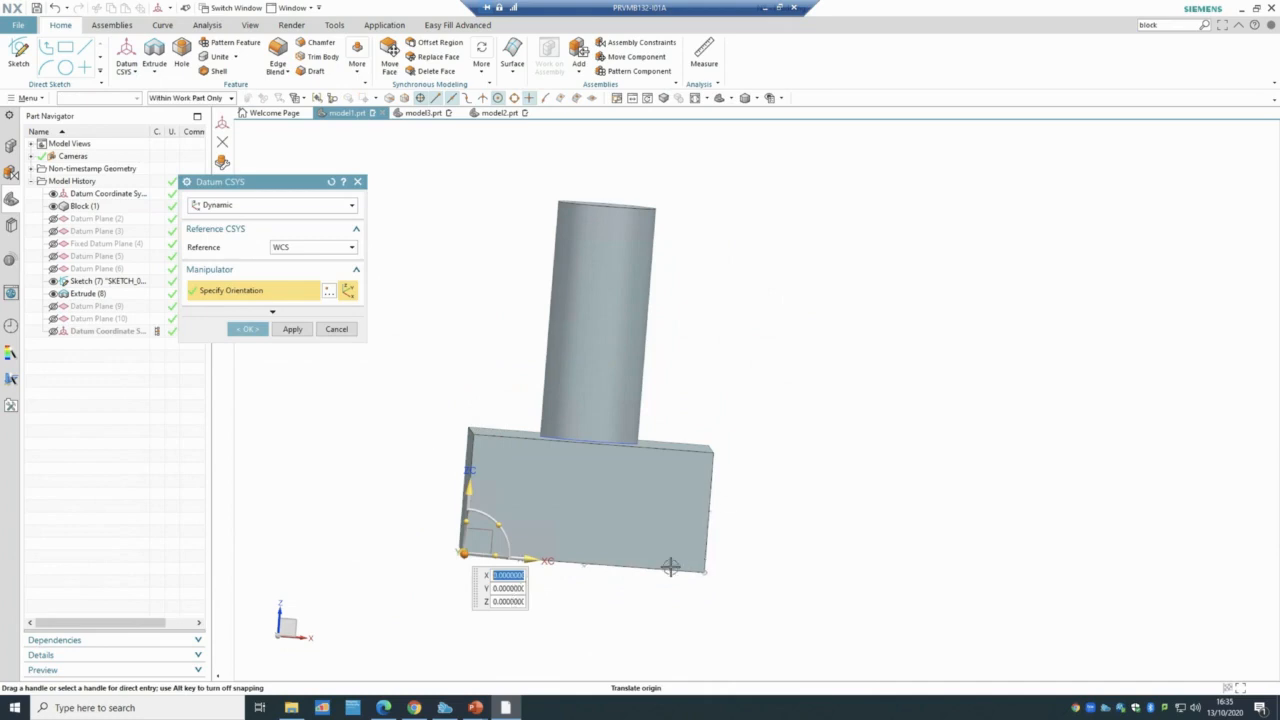
pyautogui.click(496, 590)
pyautogui.doubleClick(496, 590)
pyautogui.write('50')
pyautogui.press('Return')
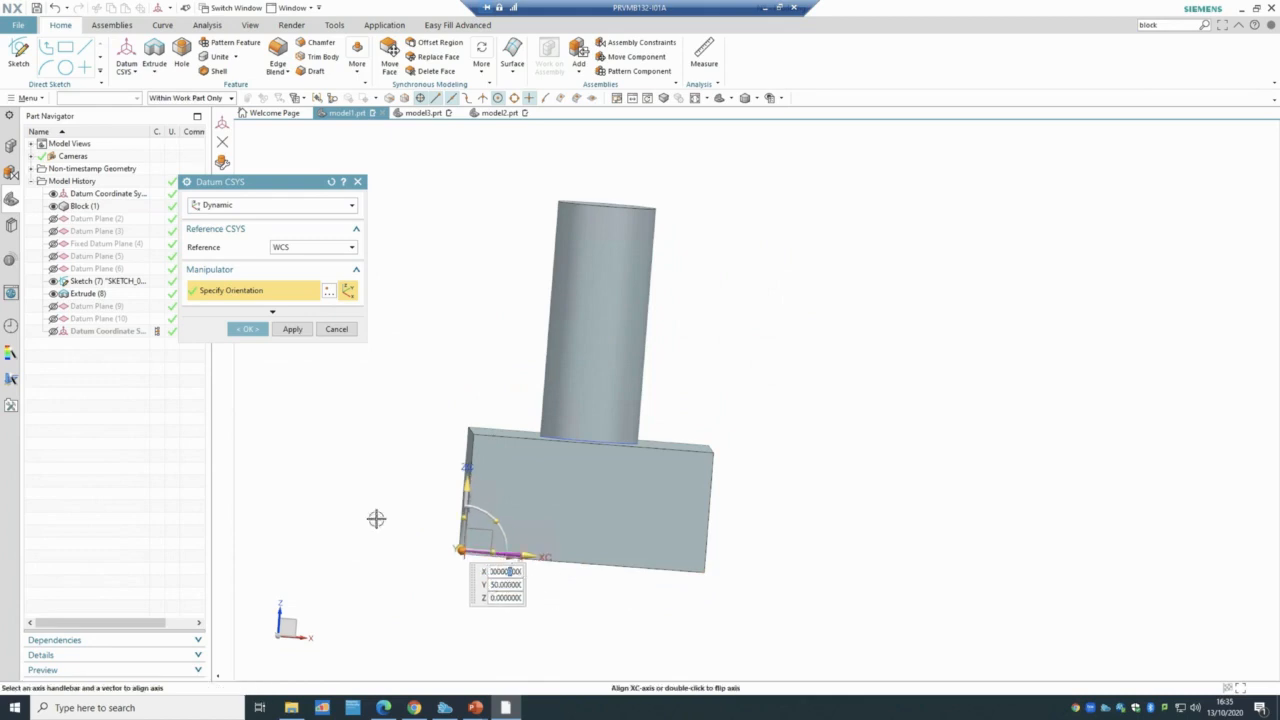
pyautogui.moveTo(376, 518); pyautogui.dragTo(417, 551, button='middle')
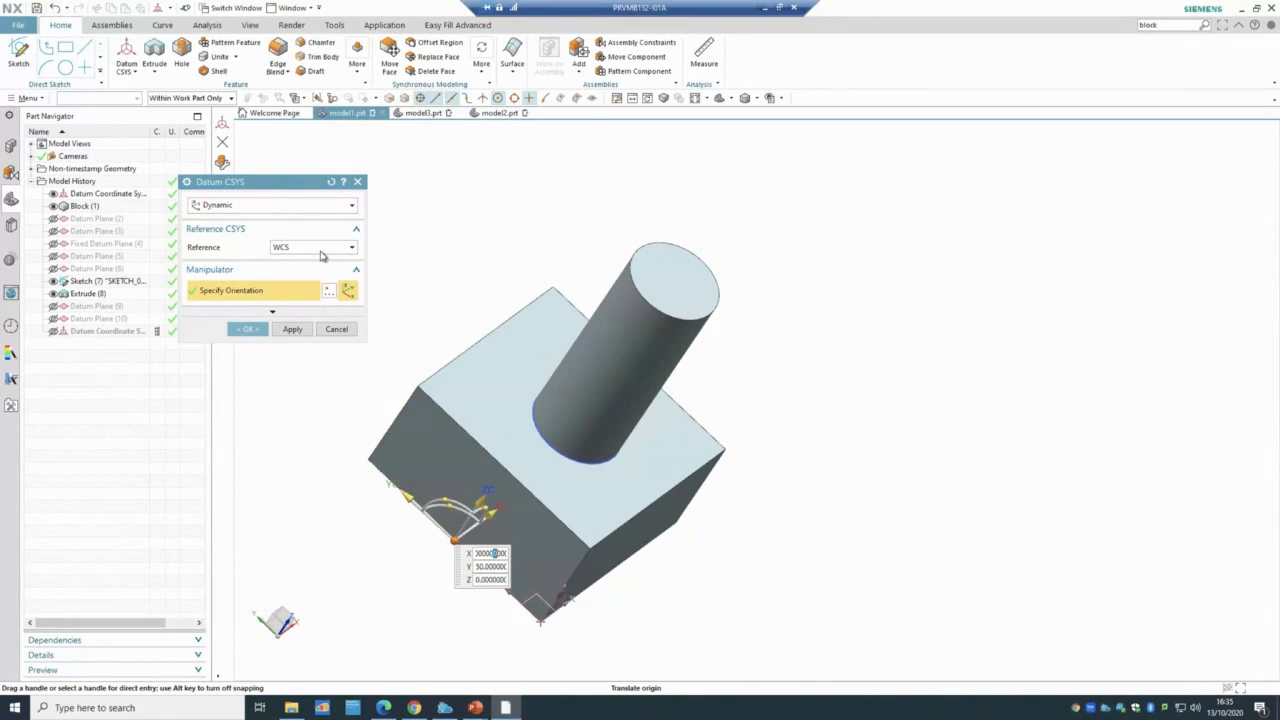
pyautogui.click(248, 329)
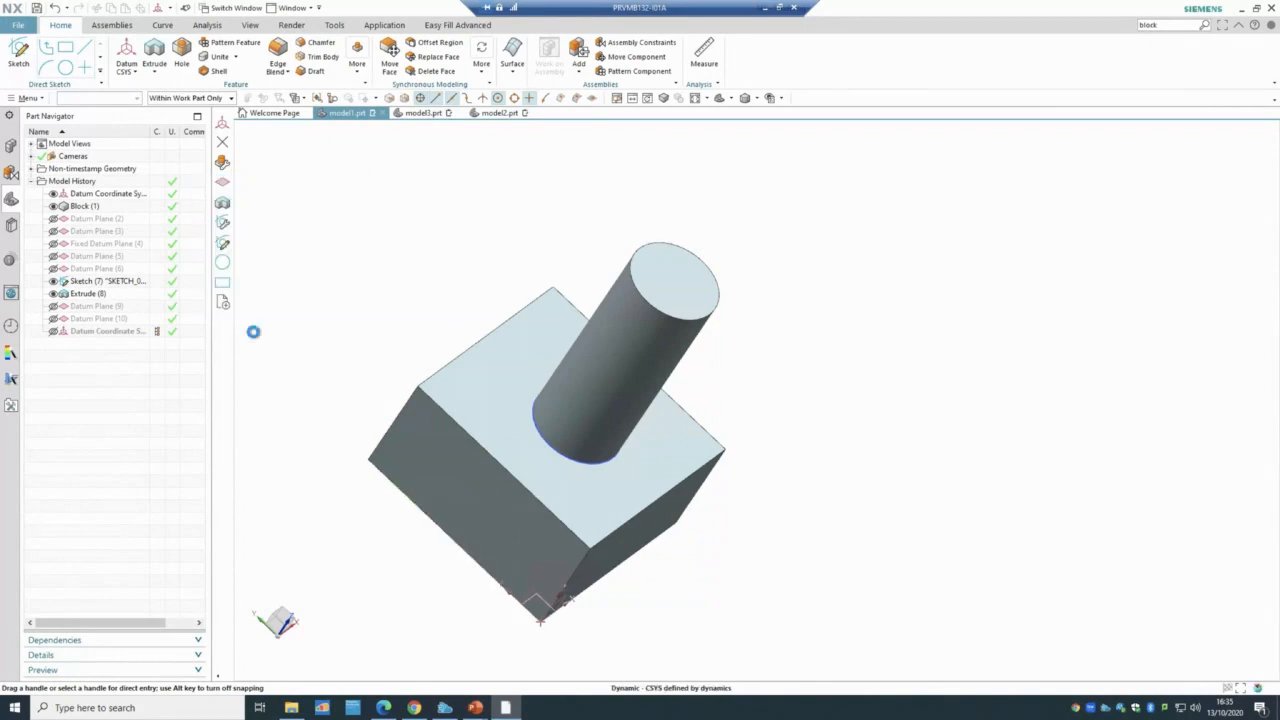
# - Start a third datum CSYS referenced to absolute coordinates and set its Y to 50
pyautogui.click(126, 70)
pyautogui.click(141, 121)
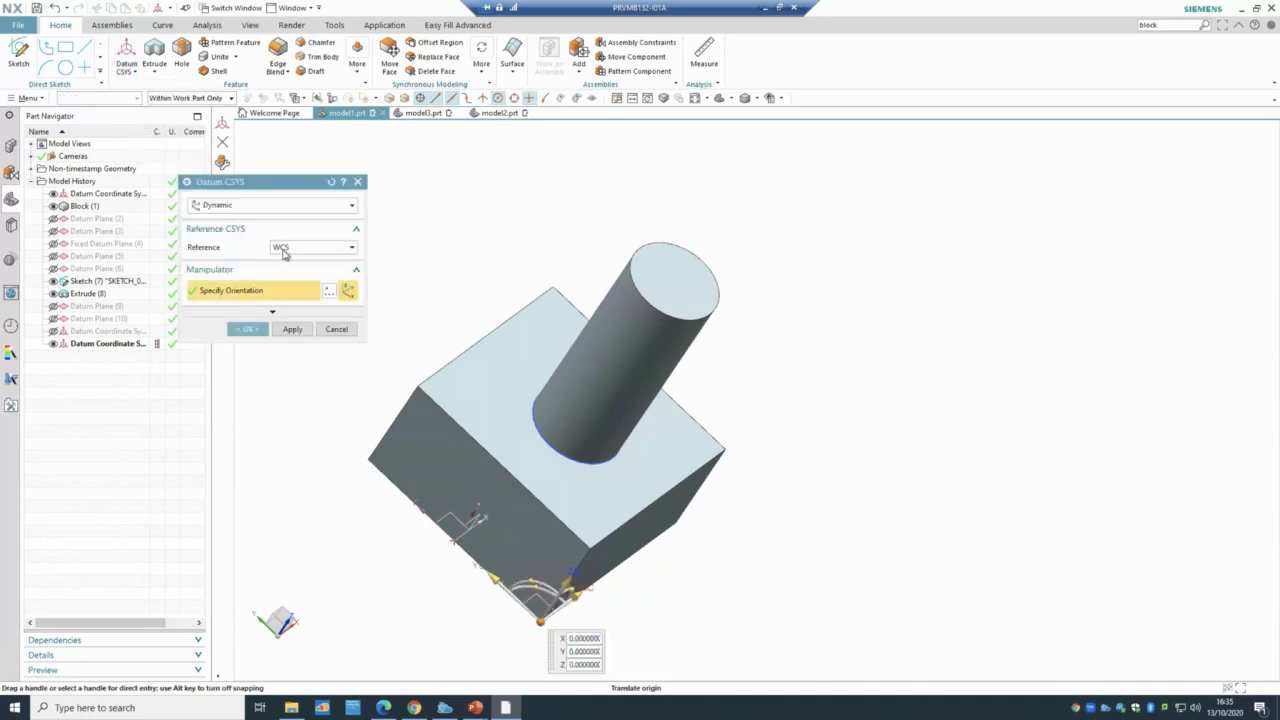
pyautogui.click(284, 253)
pyautogui.click(311, 272)
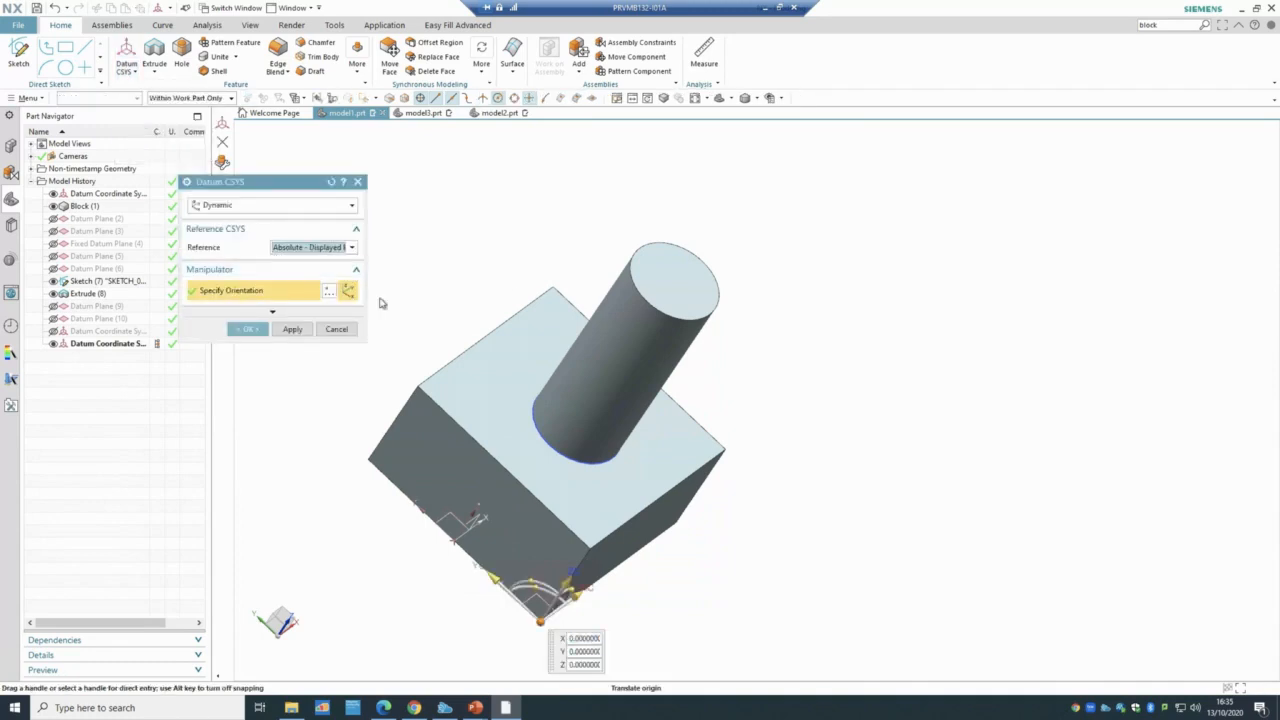
pyautogui.moveTo(492, 245); pyautogui.dragTo(473, 208, button='middle')
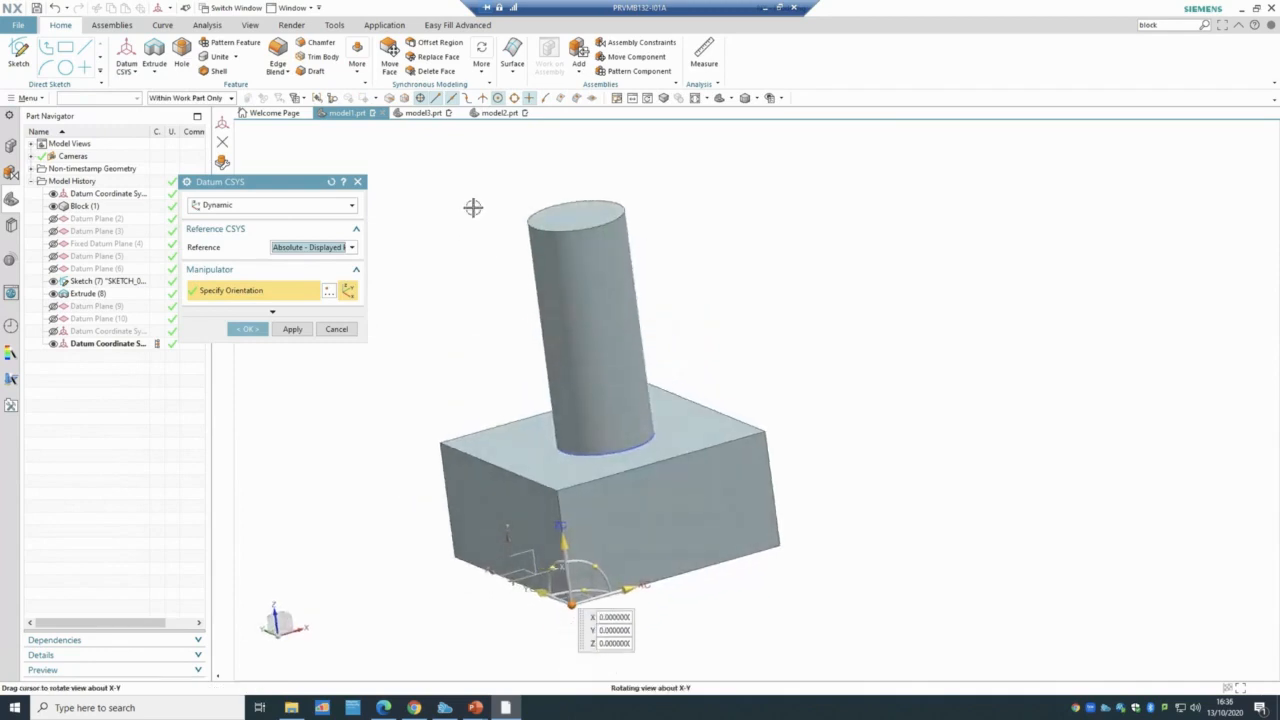
pyautogui.click(603, 631)
pyautogui.write('50')
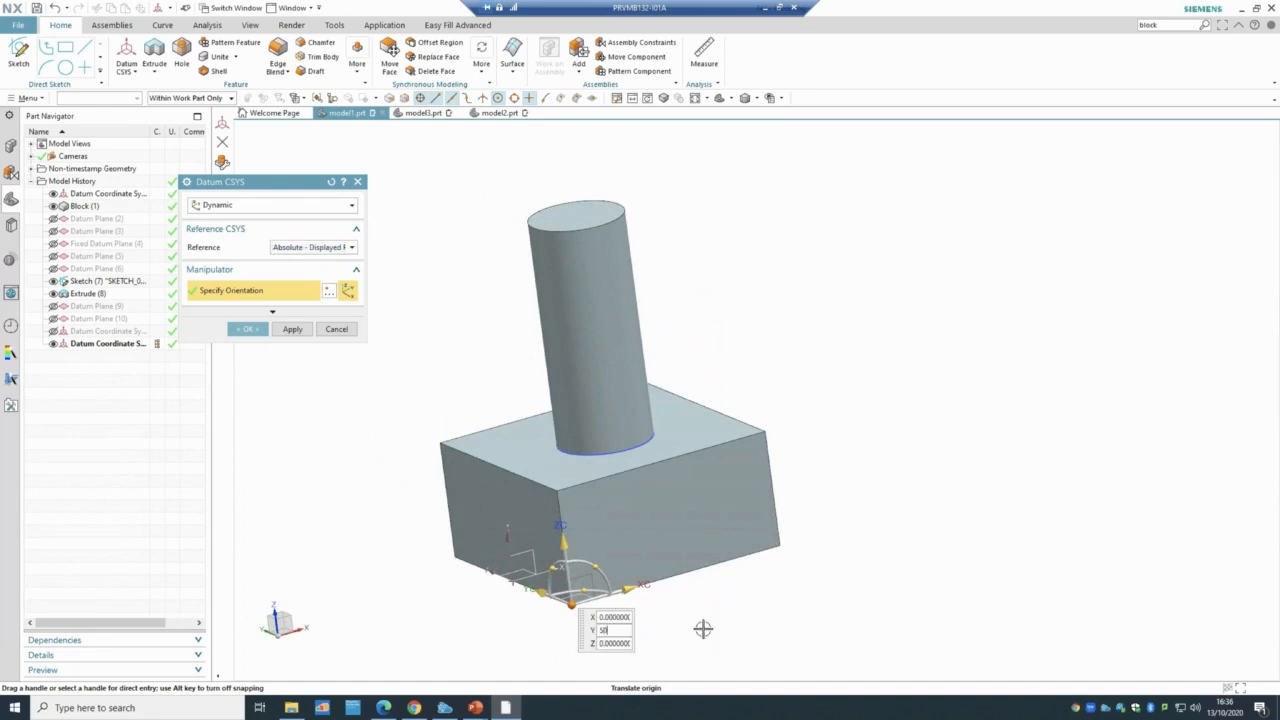
pyautogui.press('Return')
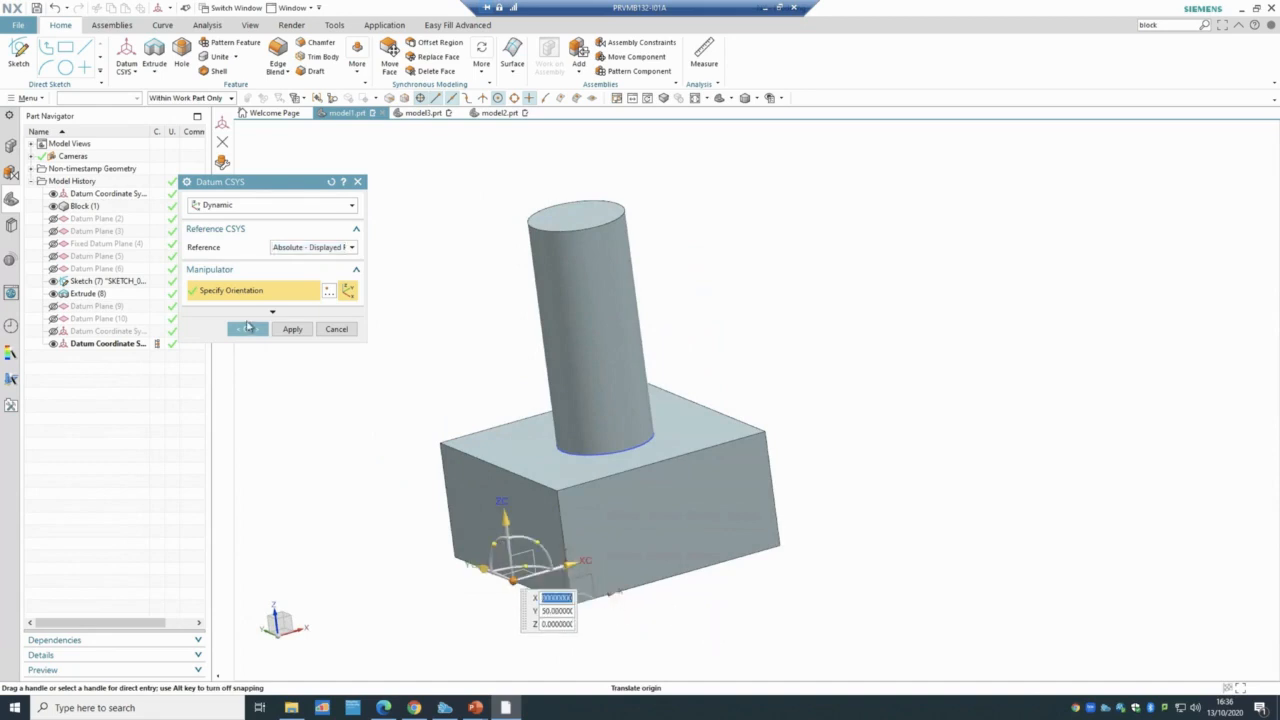
# - Set the origin X to 50, create the third datum CSYS, and orbit to inspect it
pyautogui.write('350')
pyautogui.click(567, 612)
pyautogui.moveTo(563, 599); pyautogui.dragTo(662, 609)
pyautogui.press('BackSpace')
pyautogui.write('50')
pyautogui.press('Return')
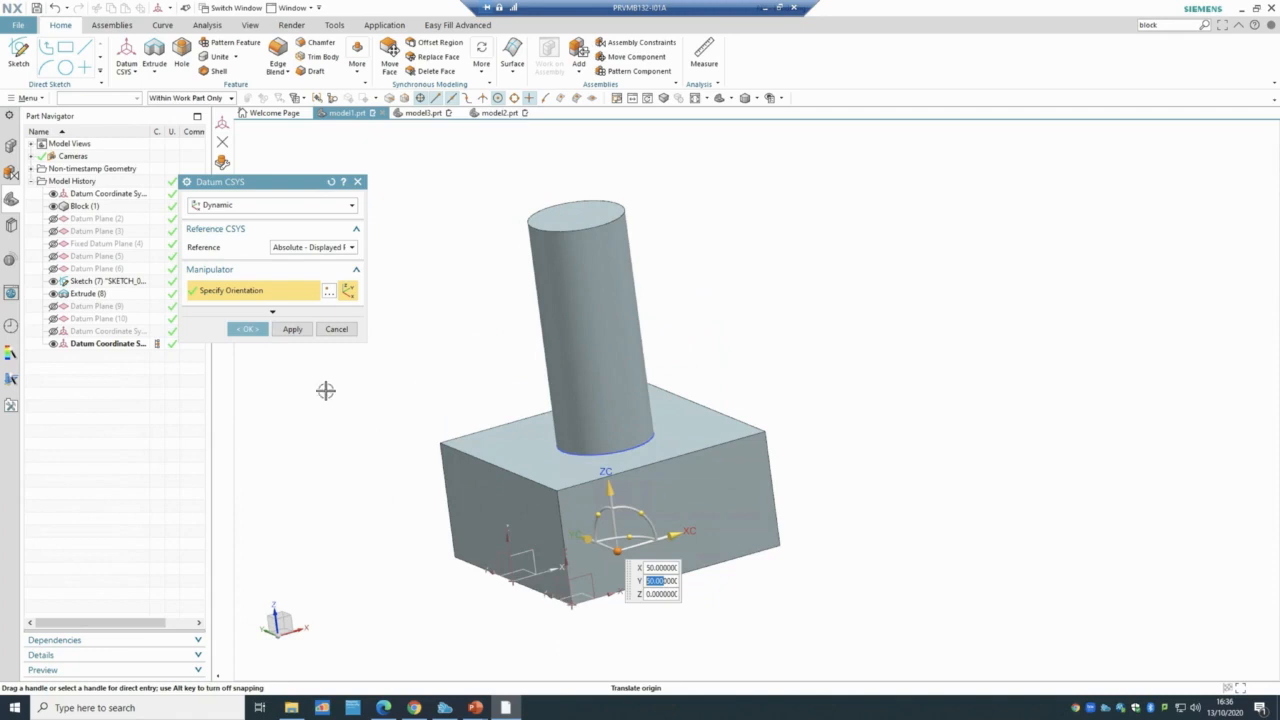
pyautogui.click(258, 332)
pyautogui.moveTo(346, 330); pyautogui.dragTo(373, 402, button='middle')
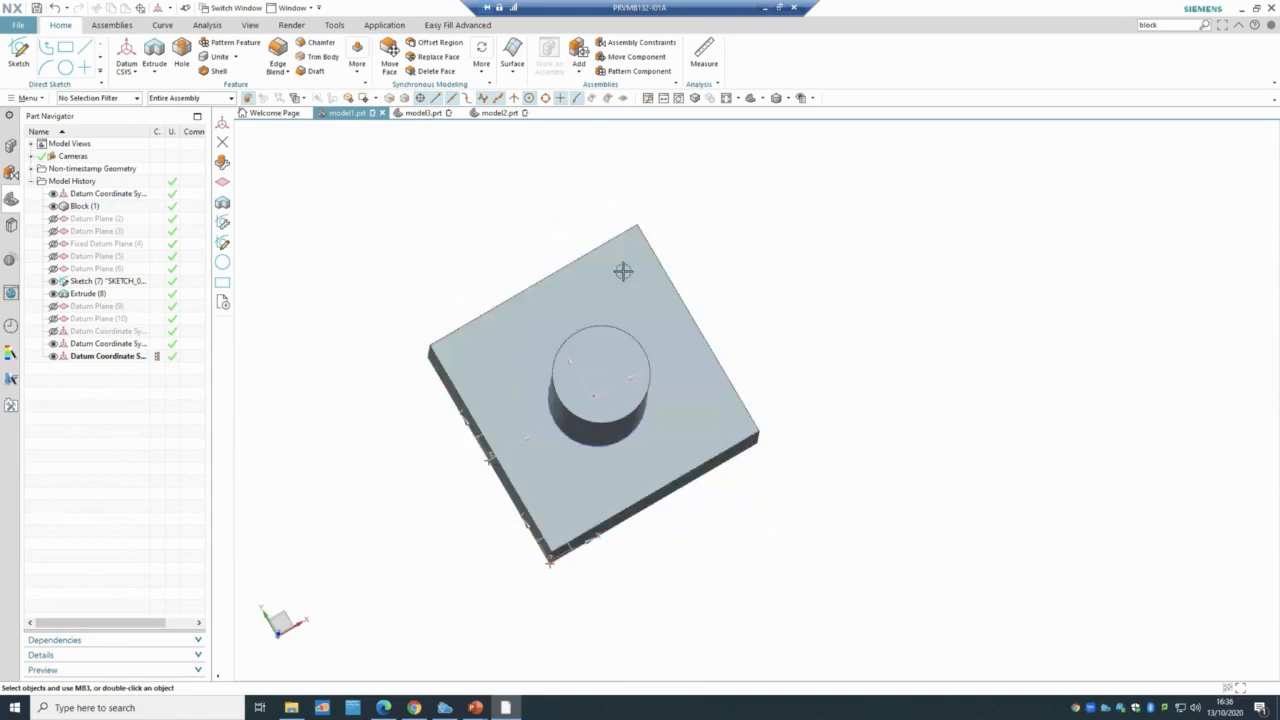
pyautogui.moveTo(737, 307); pyautogui.dragTo(726, 259, button='middle')
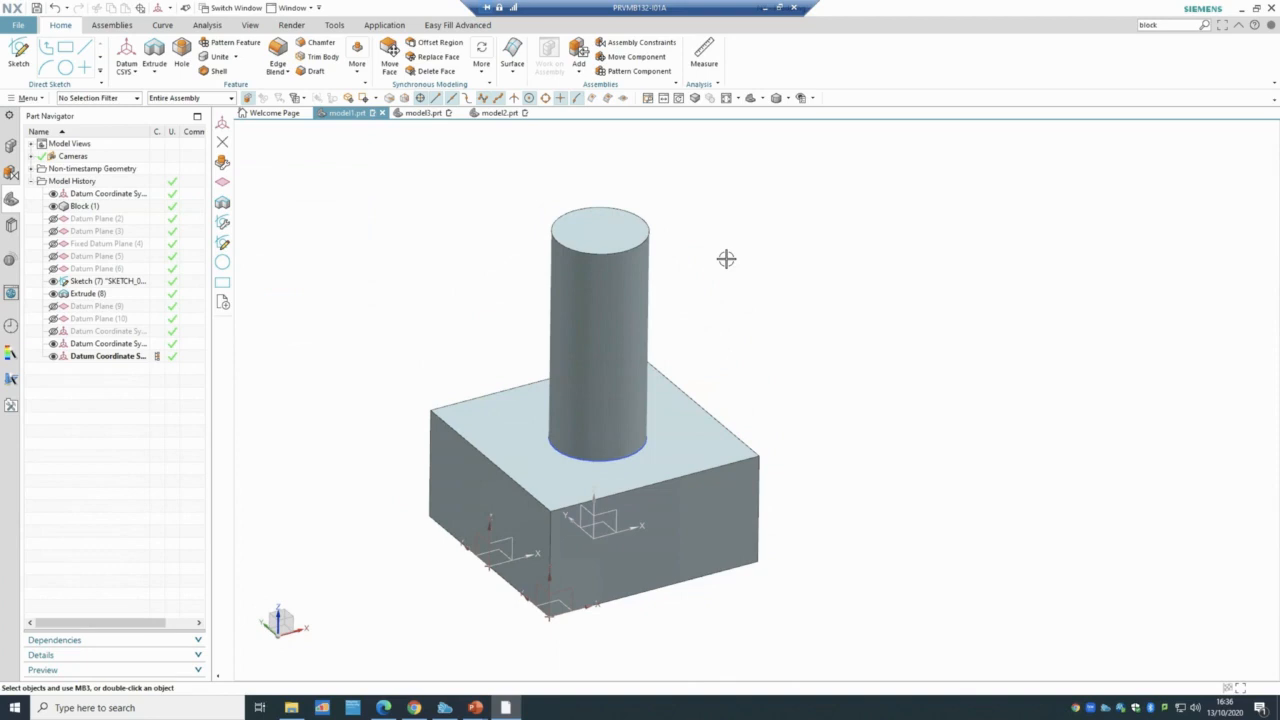
# - Create an Inferred datum CSYS with its origin at the block's bottom vertex
pyautogui.click(134, 72)
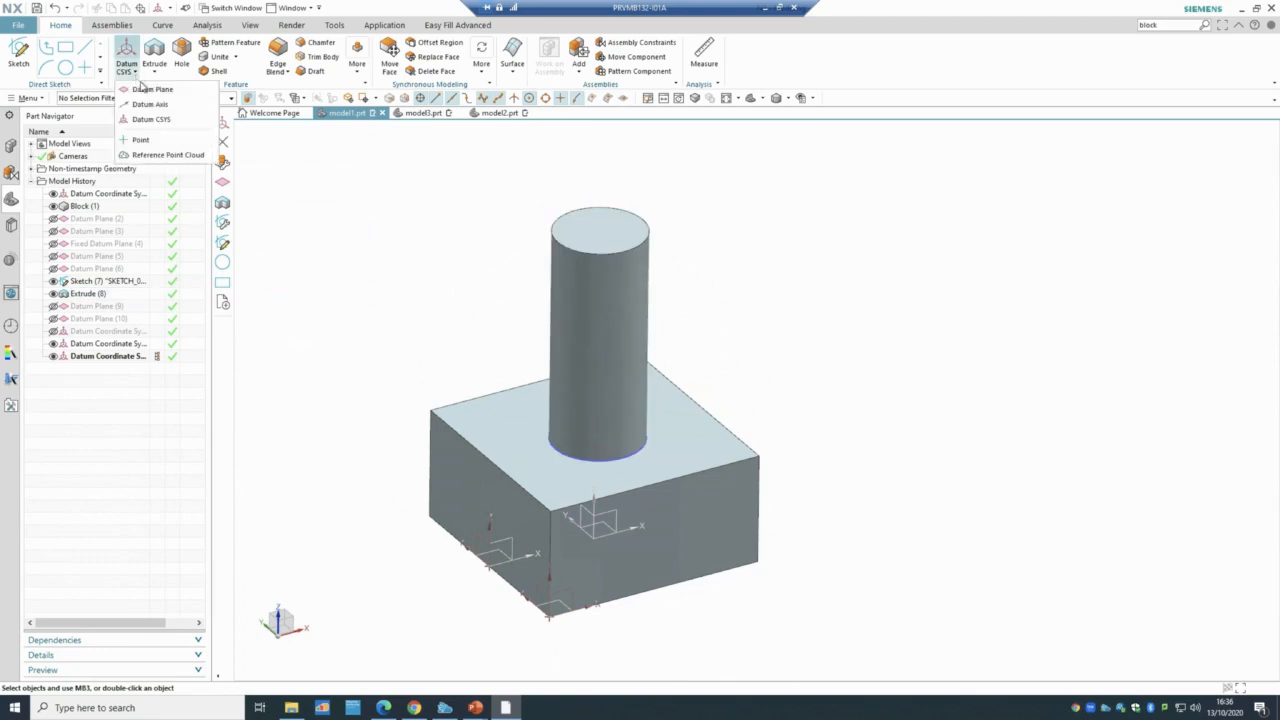
pyautogui.click(155, 117)
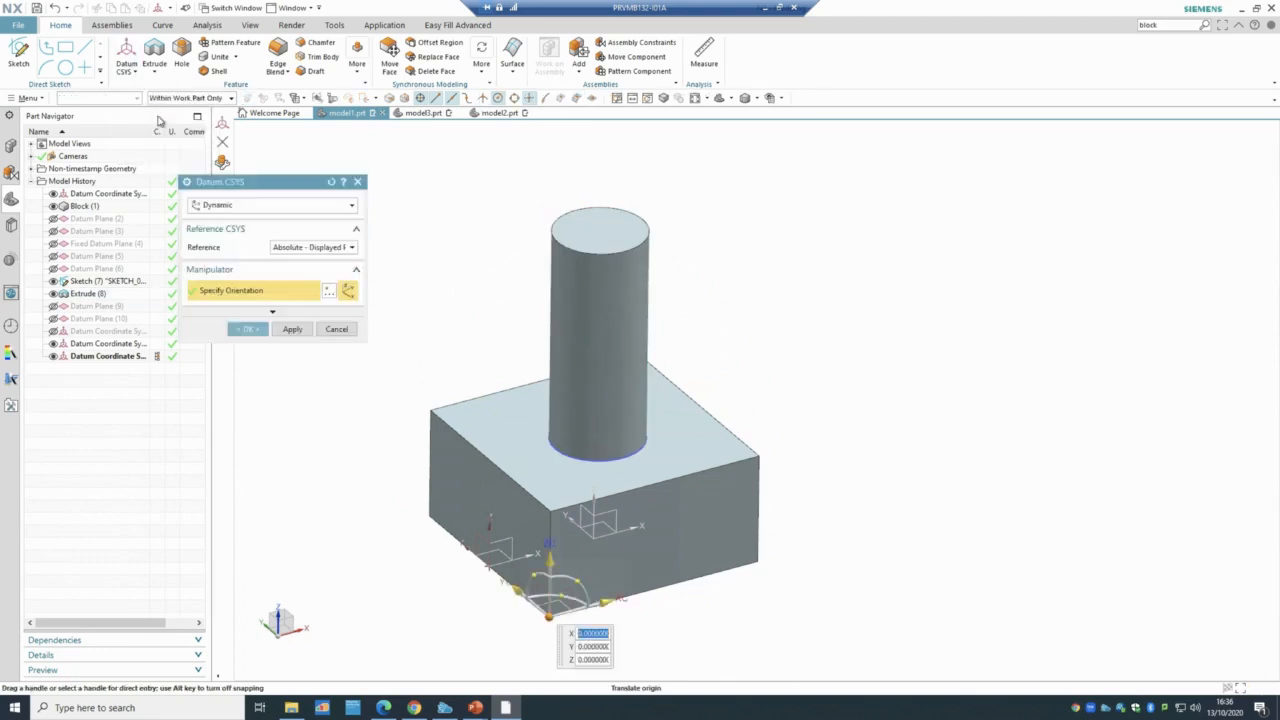
pyautogui.click(219, 206)
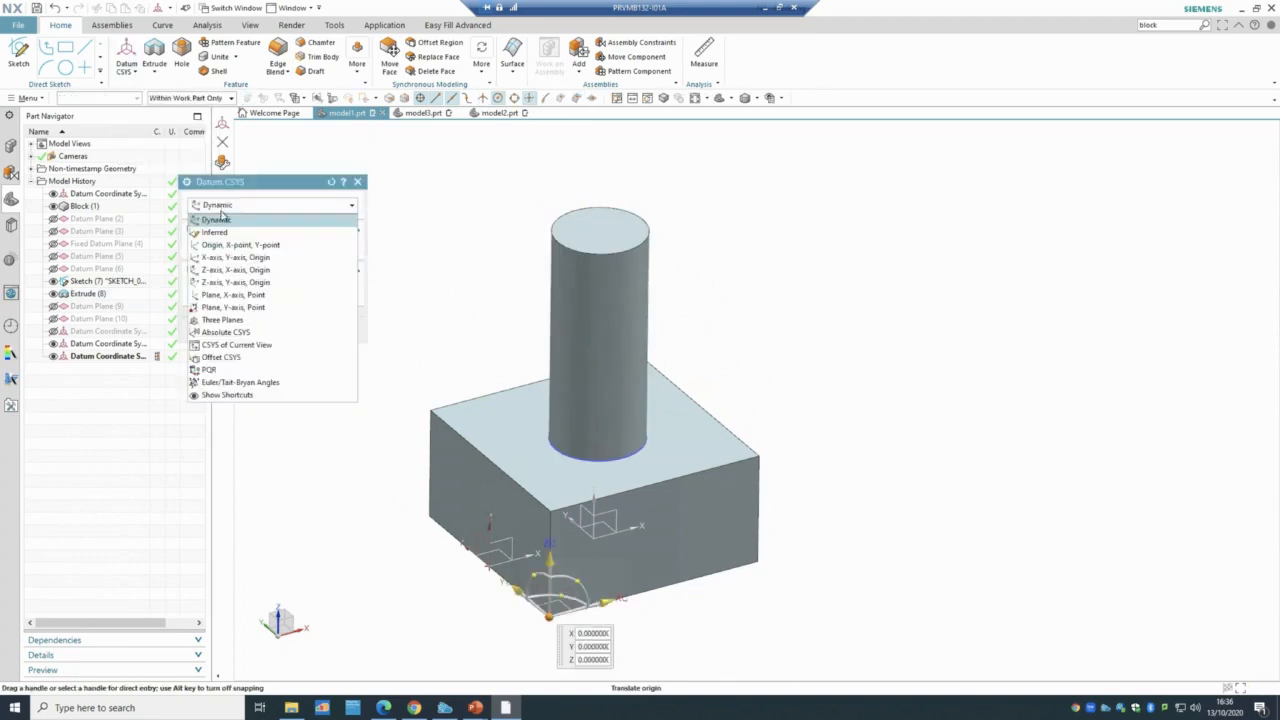
pyautogui.click(234, 232)
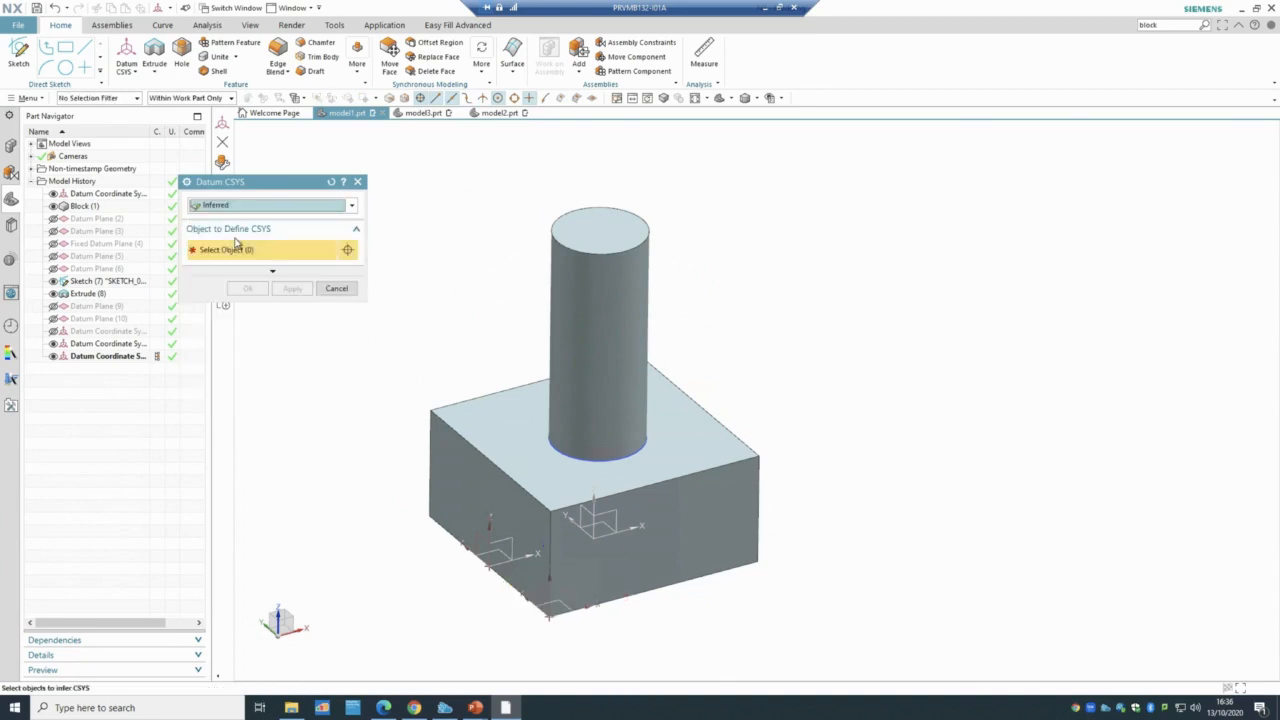
pyautogui.click(95, 194)
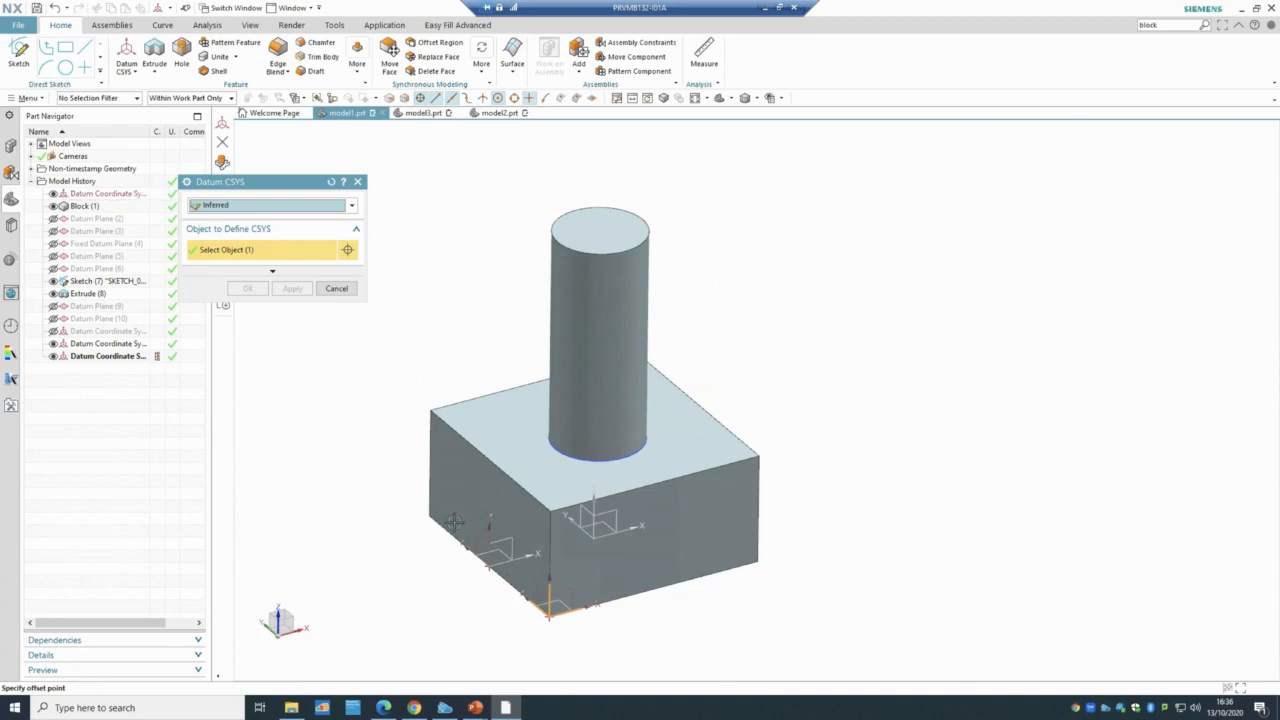
pyautogui.click(549, 615)
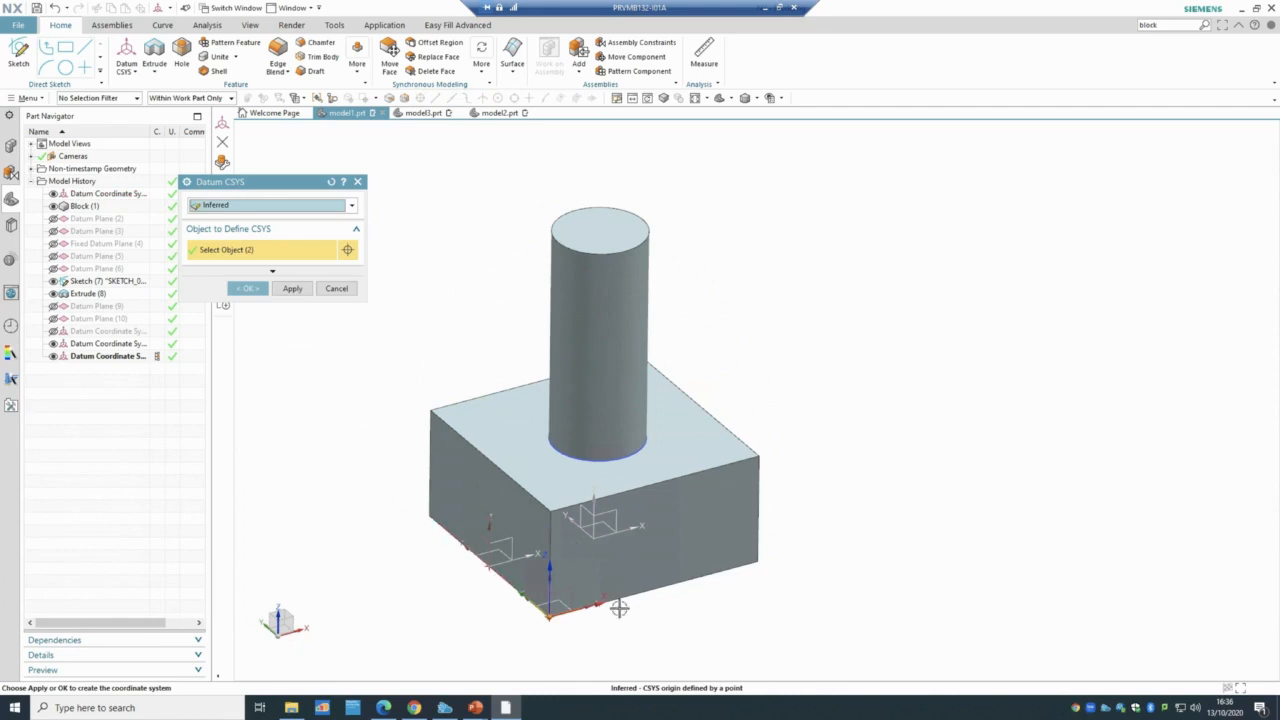
pyautogui.scroll(3, 617, 606)
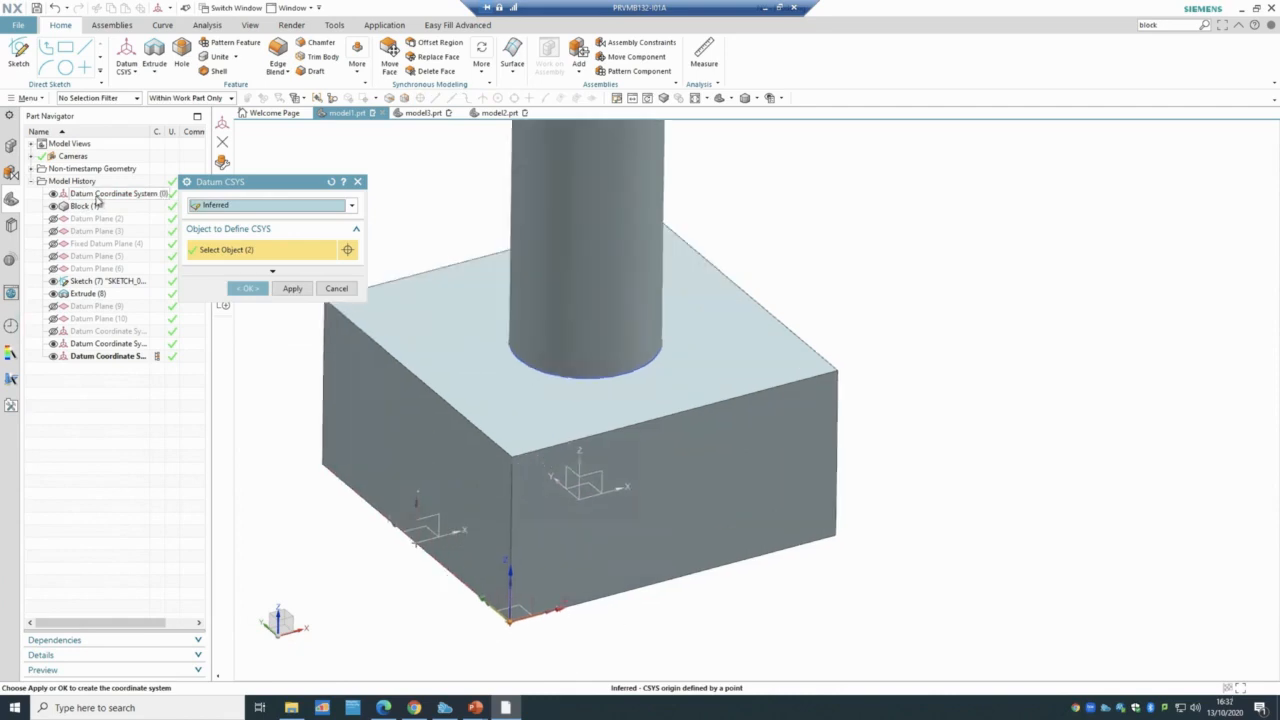
pyautogui.click(246, 289)
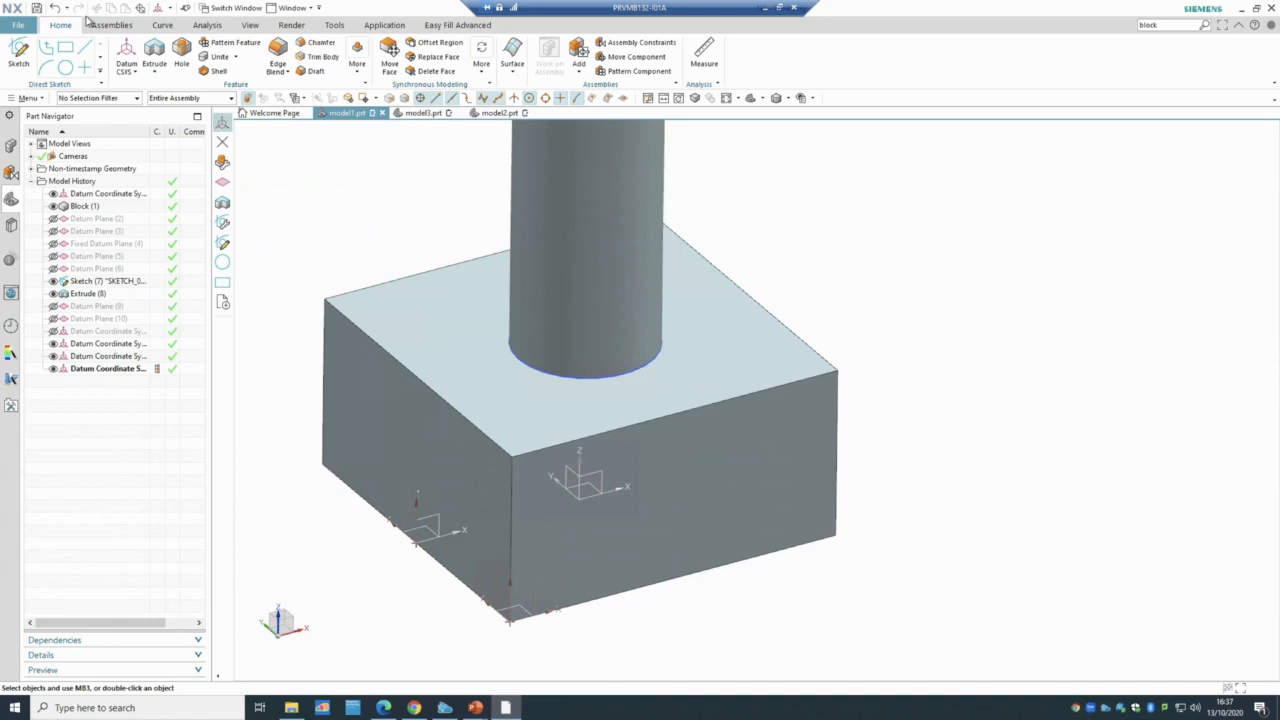
# - Create another datum CSYS at the block's top-edge corner
pyautogui.click(126, 72)
pyautogui.click(155, 119)
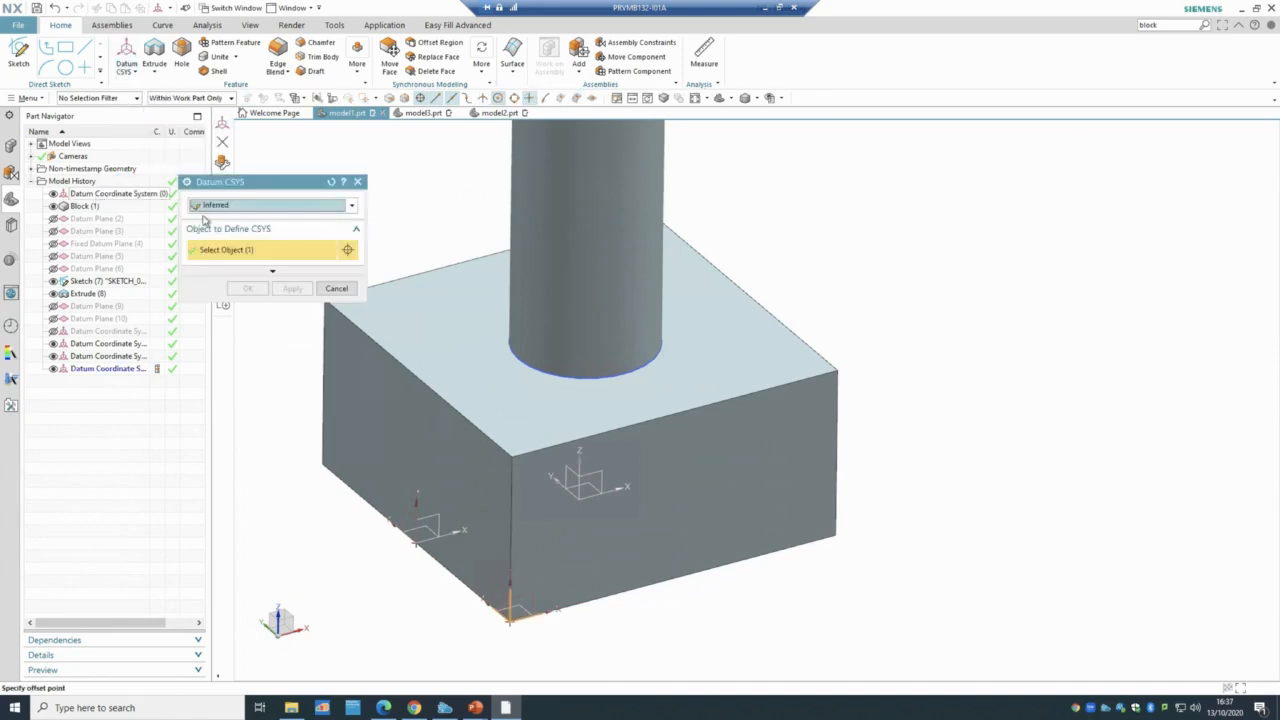
pyautogui.click(836, 370)
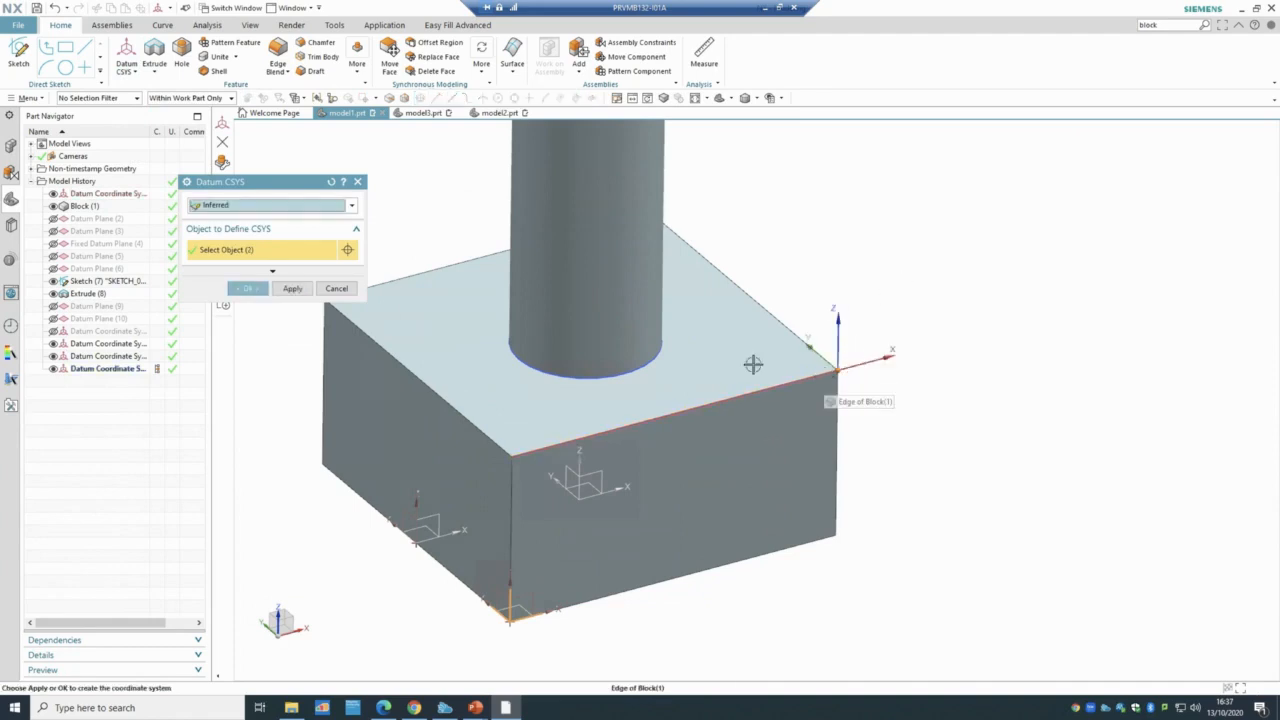
pyautogui.click(248, 289)
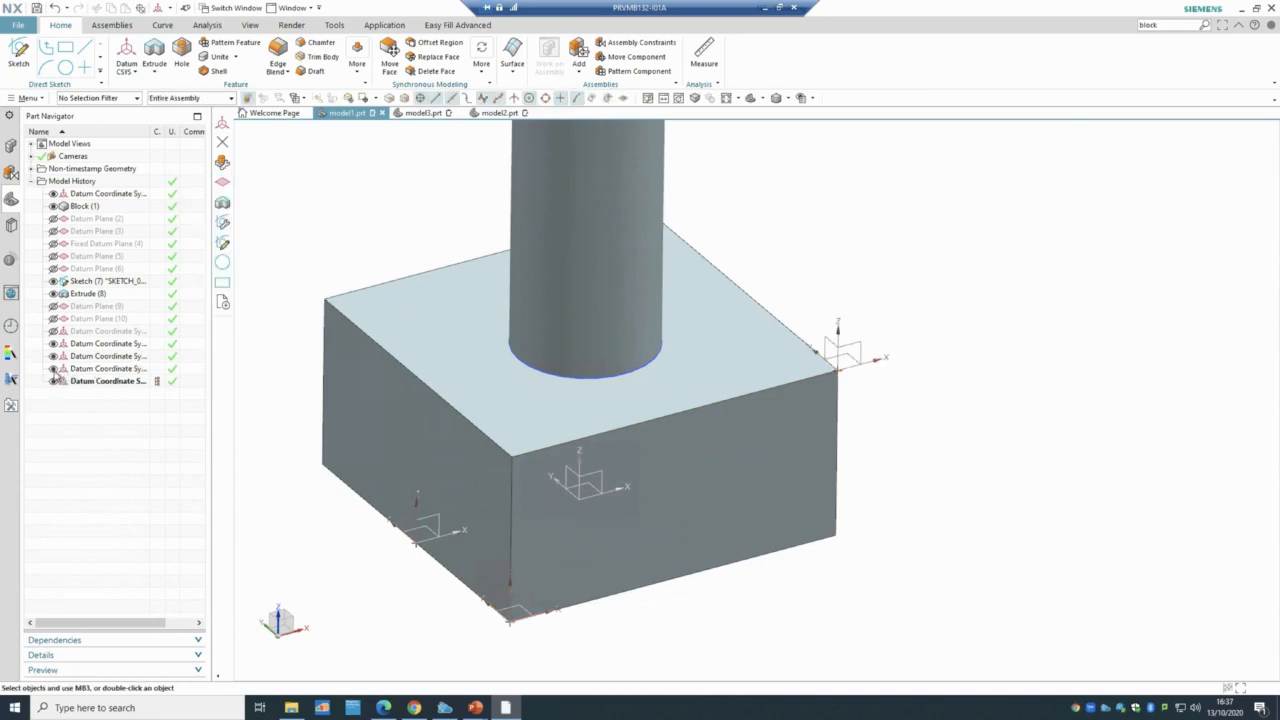
# - Hide four Datum Coordinate System features in the Part Navigator
pyautogui.click(53, 368)
pyautogui.click(53, 356)
pyautogui.click(53, 343)
pyautogui.click(53, 381)
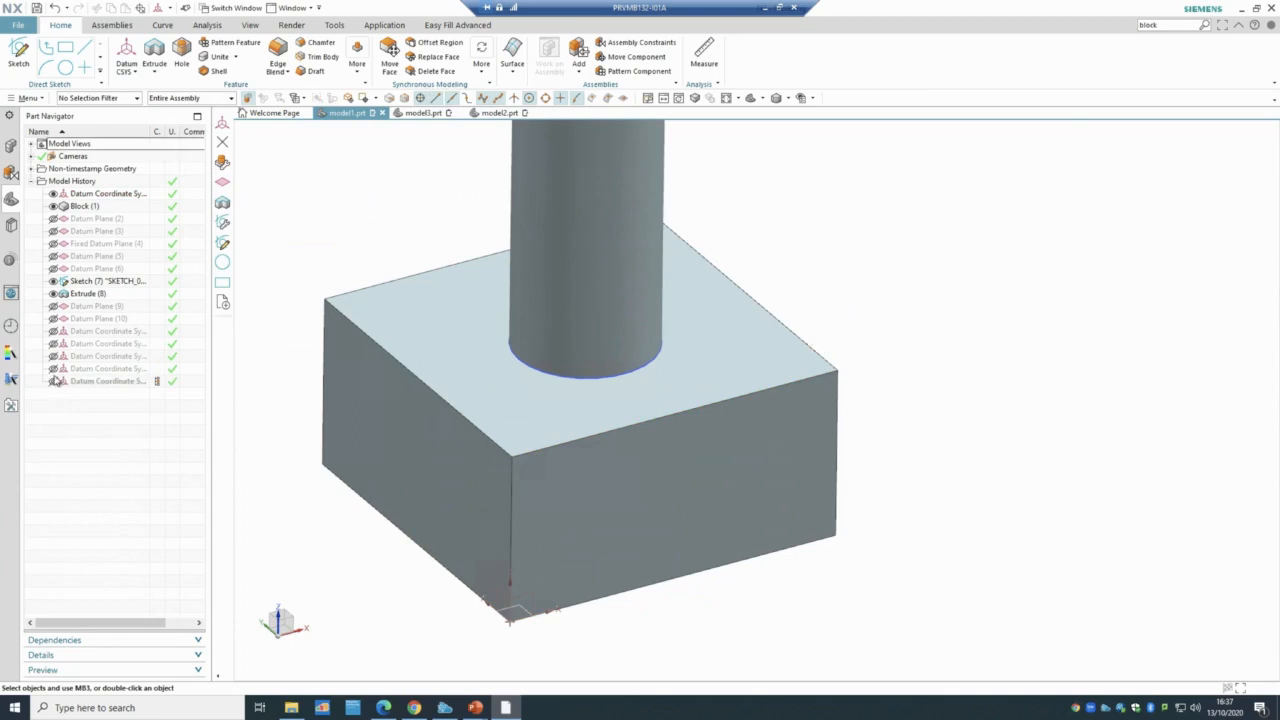
pyautogui.click(125, 73)
pyautogui.click(147, 121)
# - Create a Three Planes datum CSYS from the block's left, front and bottom faces
pyautogui.click(263, 204)
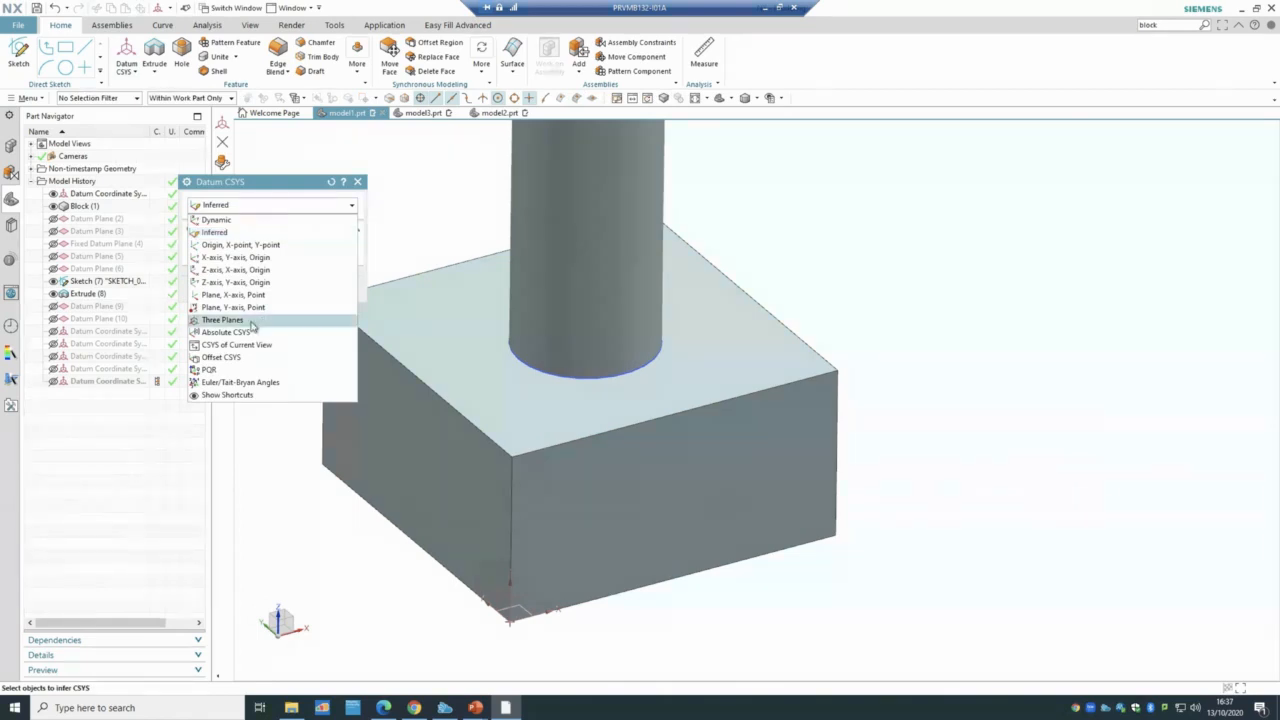
pyautogui.click(222, 319)
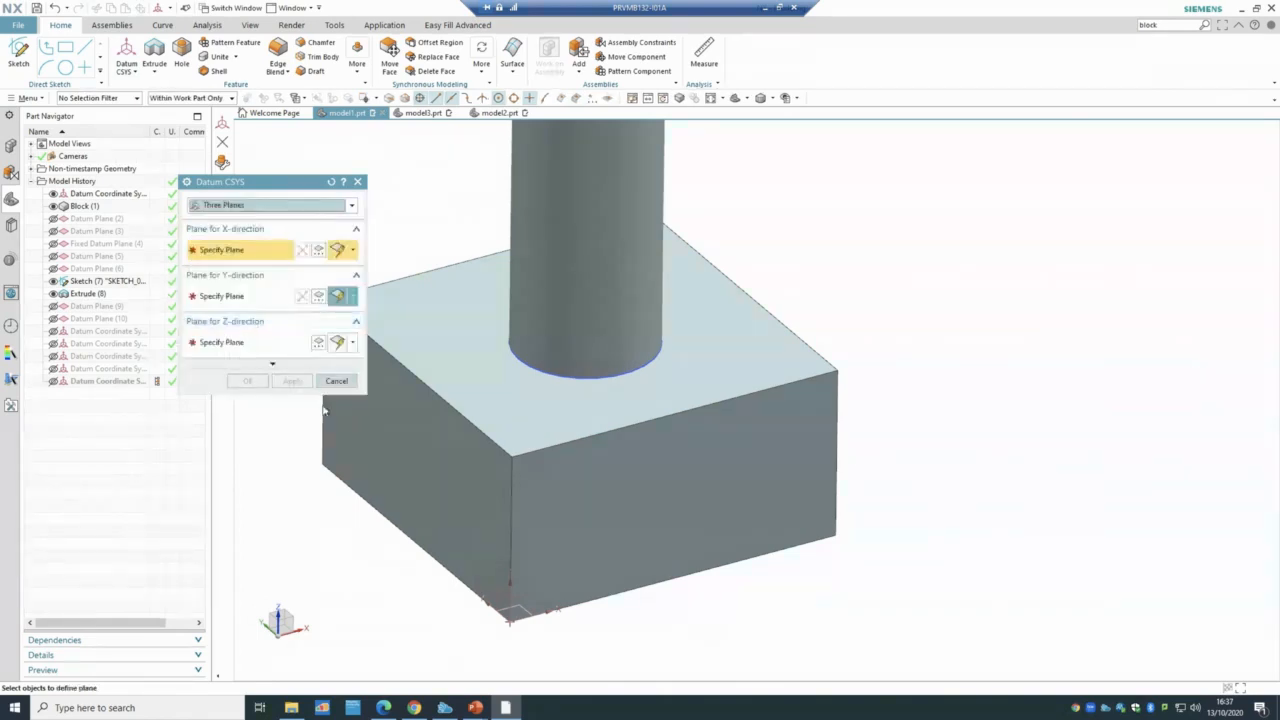
pyautogui.click(412, 418)
pyautogui.click(254, 300)
pyautogui.click(610, 472)
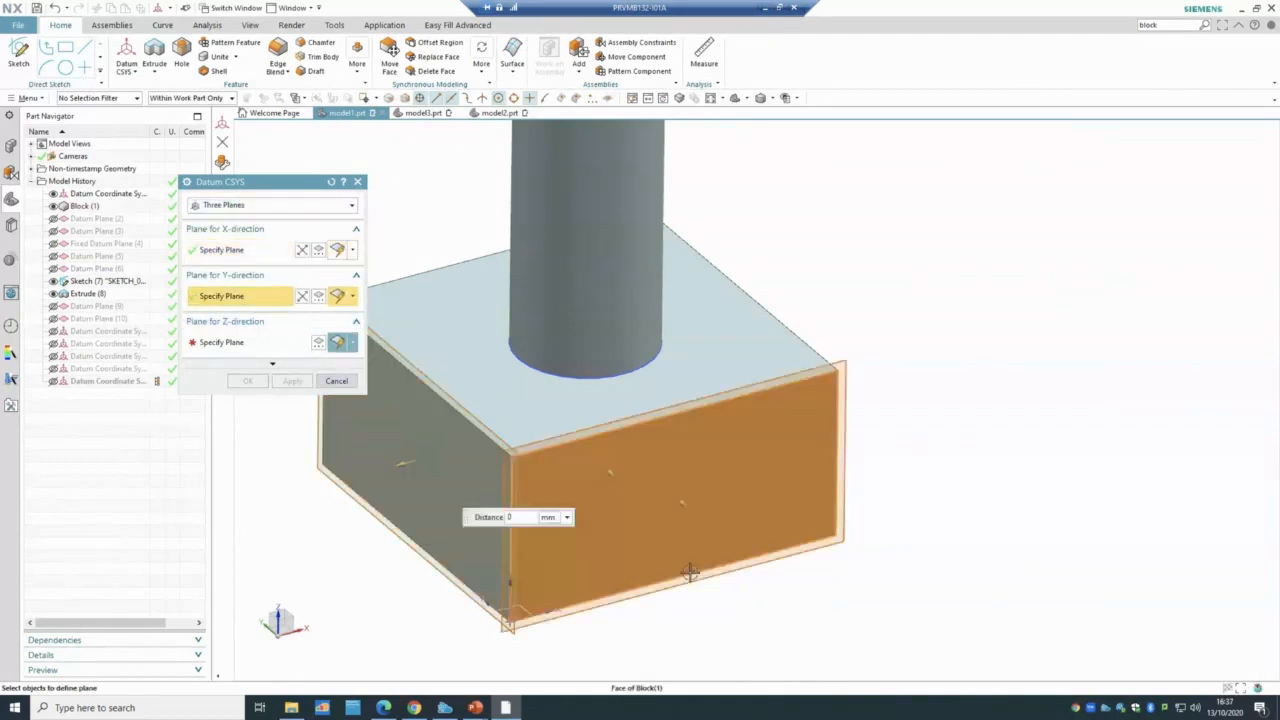
pyautogui.moveTo(914, 543); pyautogui.dragTo(897, 483, button='middle')
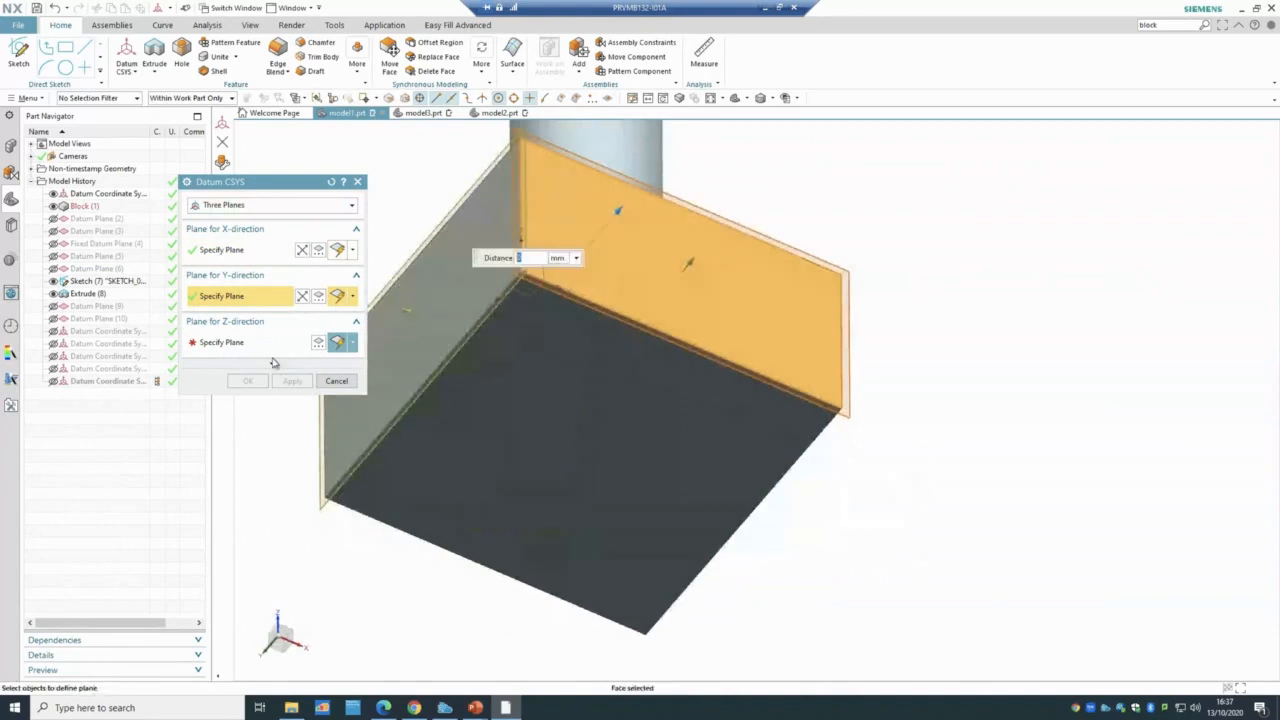
pyautogui.click(268, 355)
pyautogui.click(606, 426)
pyautogui.moveTo(974, 343); pyautogui.dragTo(971, 411, button='middle')
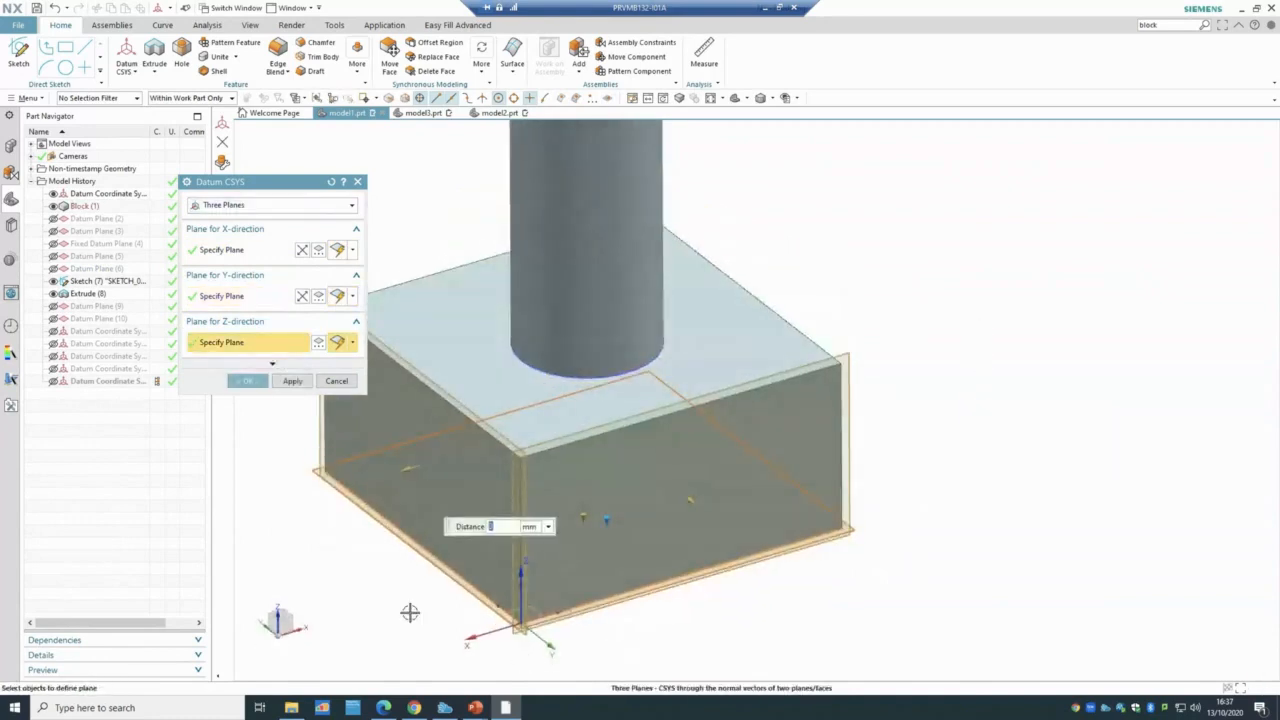
pyautogui.click(250, 380)
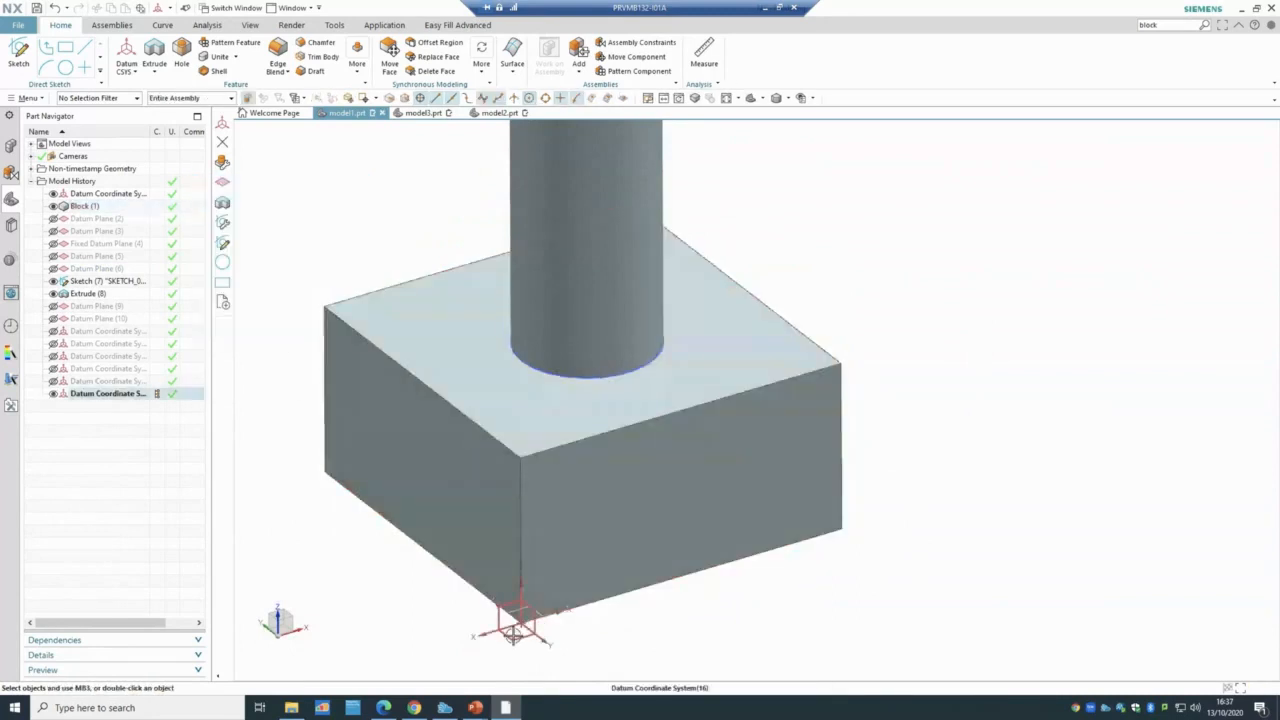
# - Highlight Datum Coordinate System (16) and open the Datum Axis dialog
pyautogui.click(116, 396)
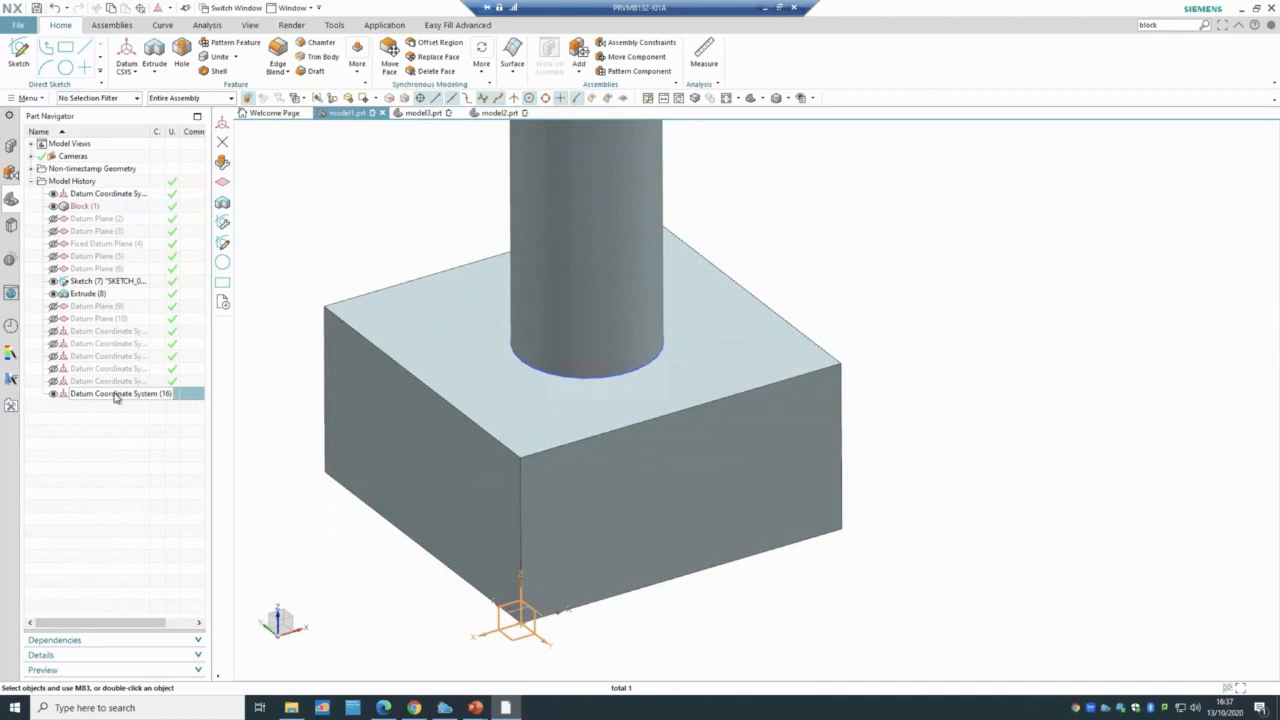
pyautogui.scroll(-2, 343, 313)
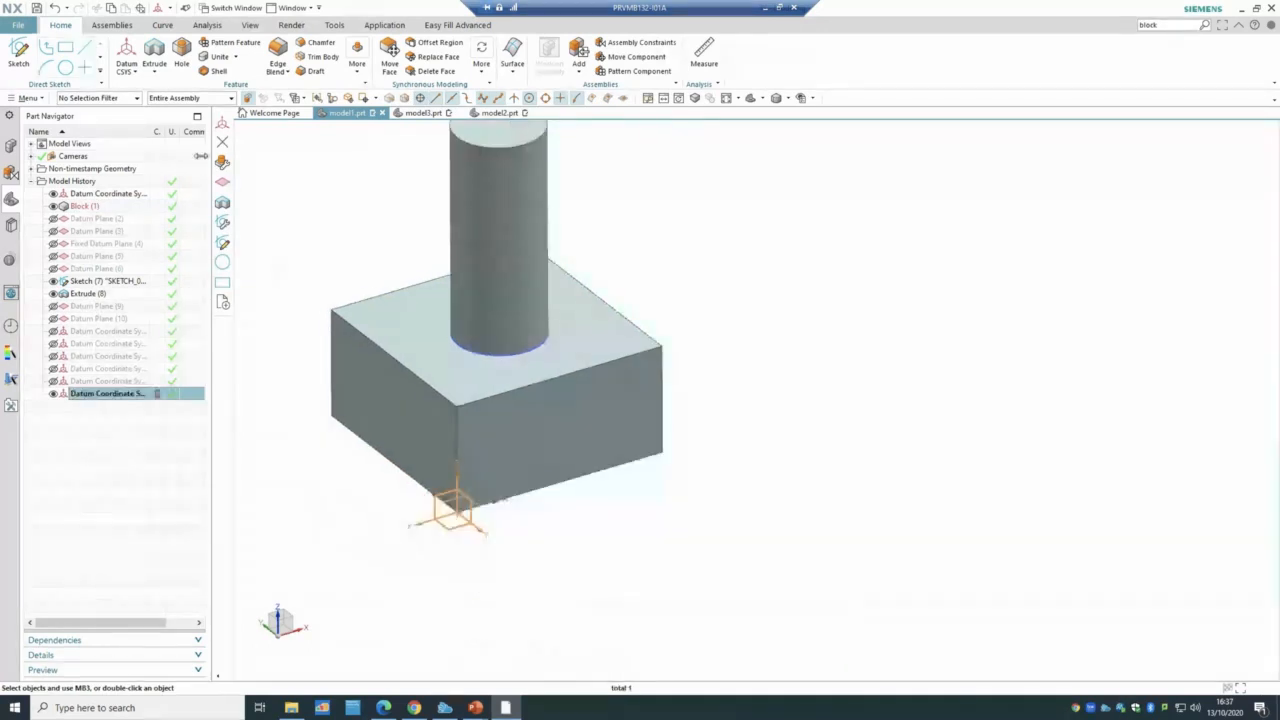
pyautogui.click(126, 72)
pyautogui.click(143, 105)
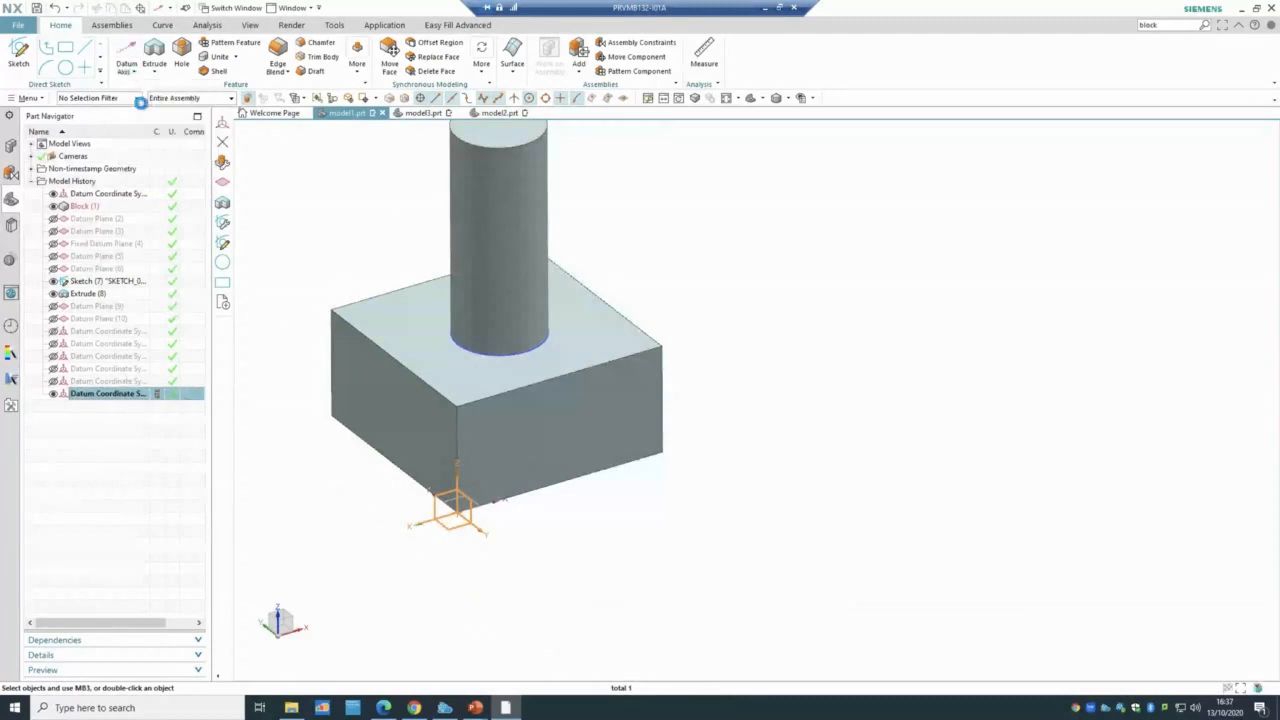
# - Create Datum Axis (17) along the block's right vertical edge, pointing upward
pyautogui.click(661, 385)
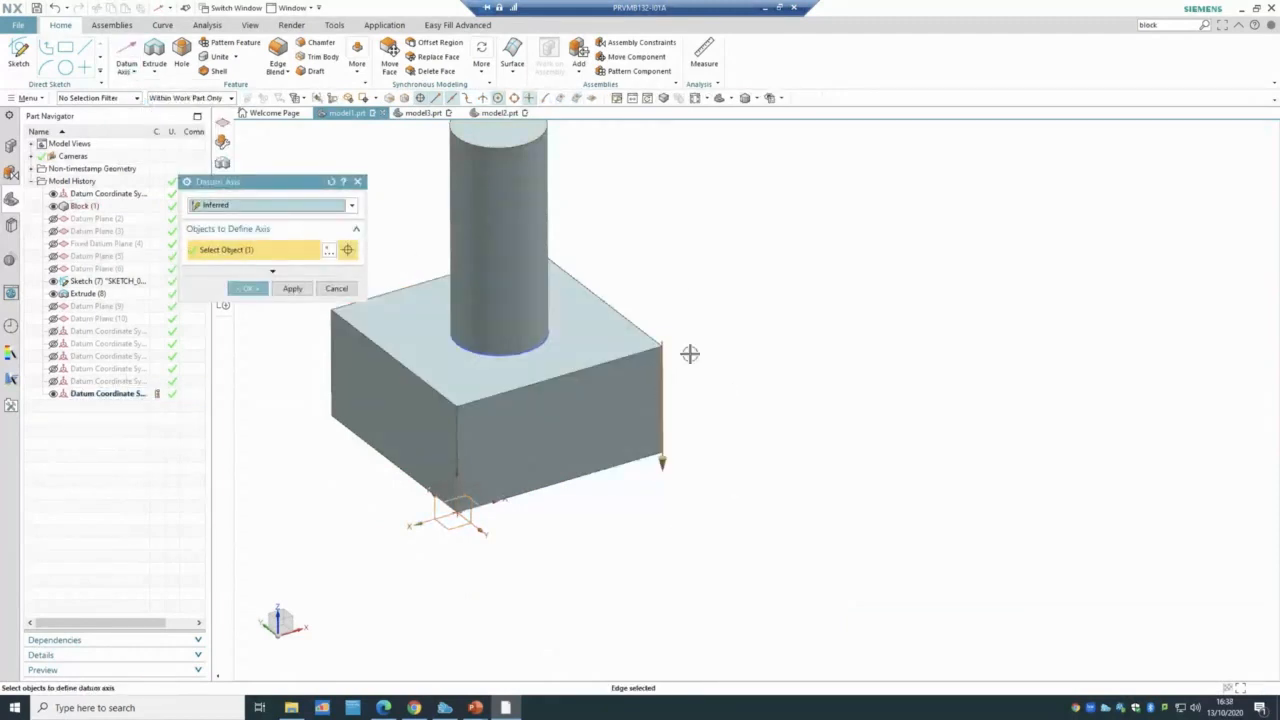
pyautogui.click(297, 276)
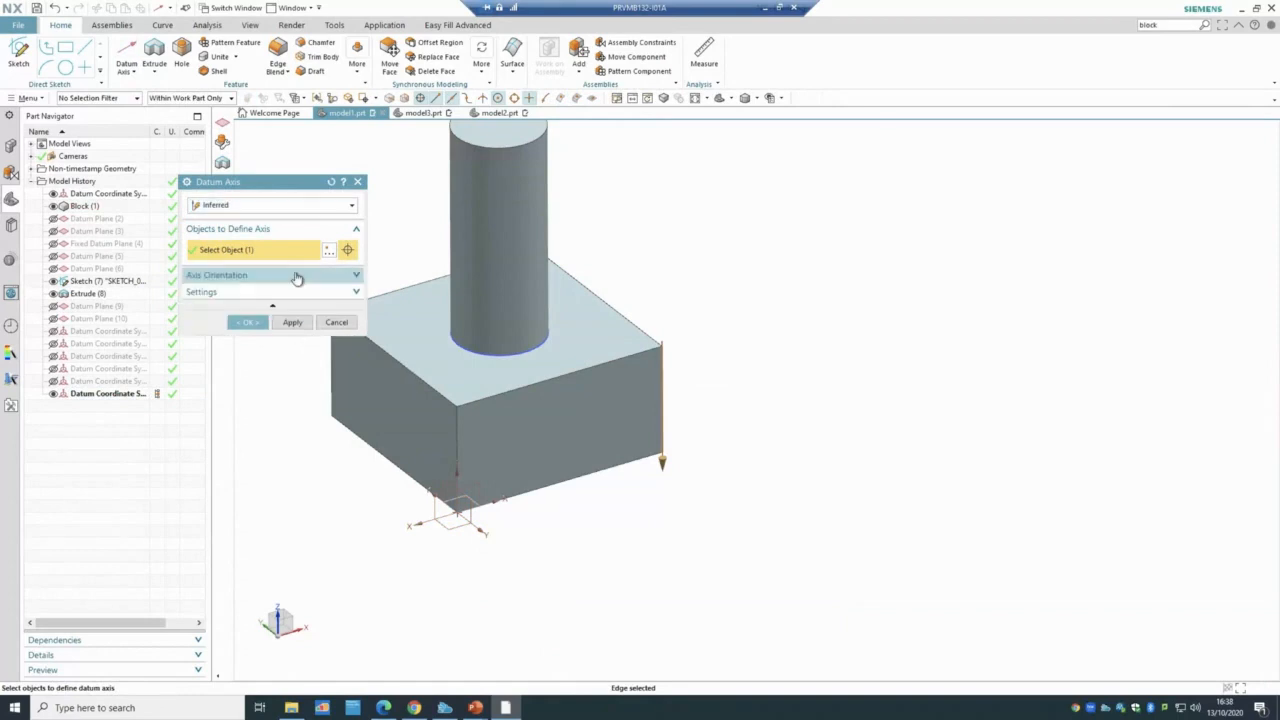
pyautogui.click(297, 276)
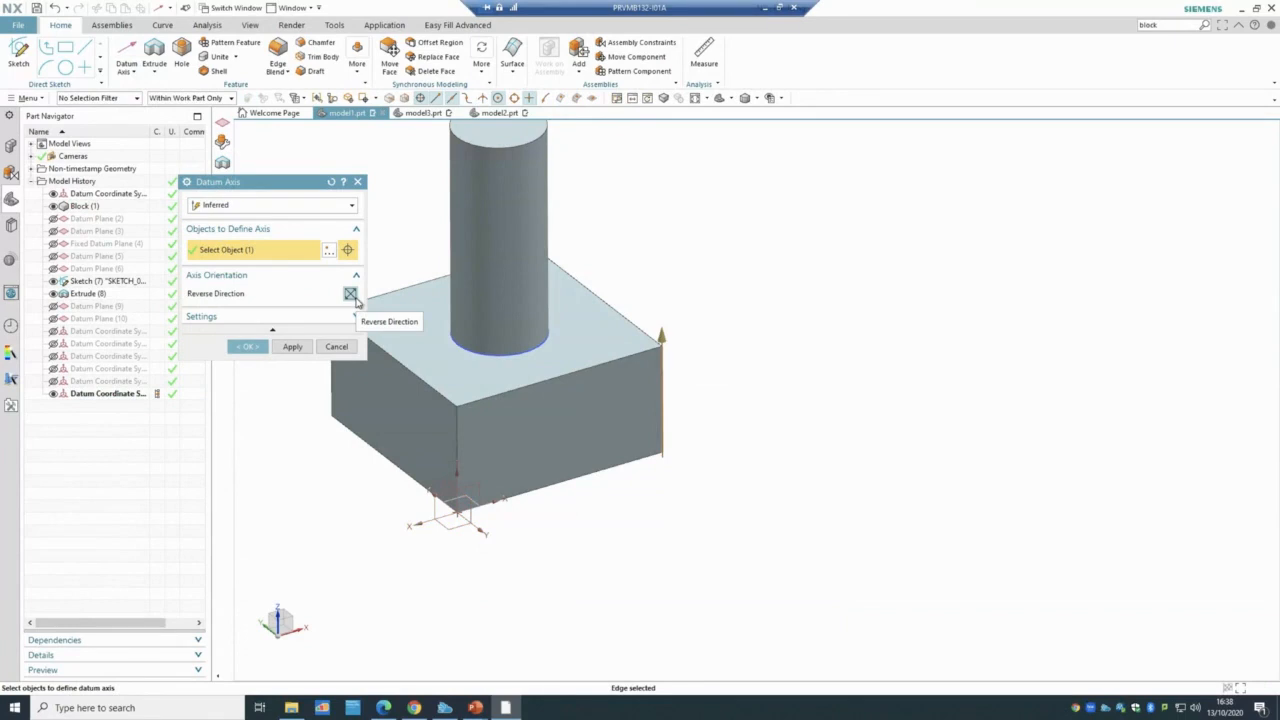
pyautogui.click(246, 346)
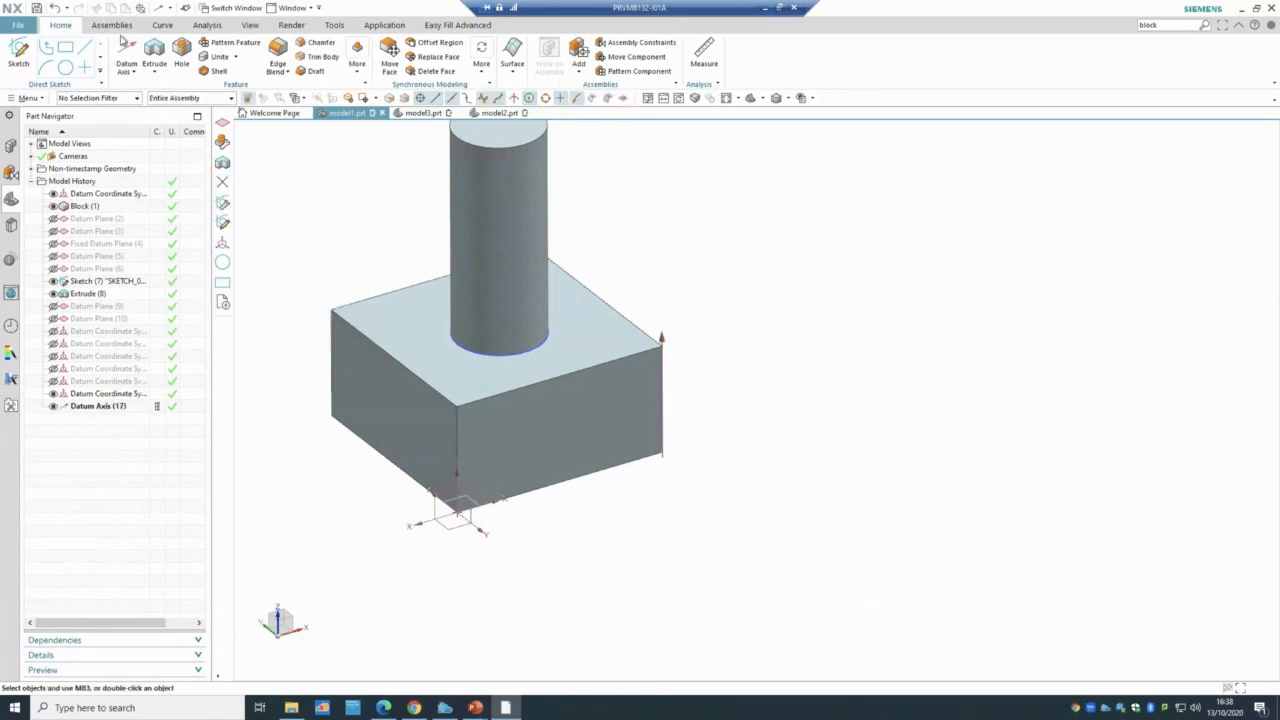
pyautogui.click(127, 72)
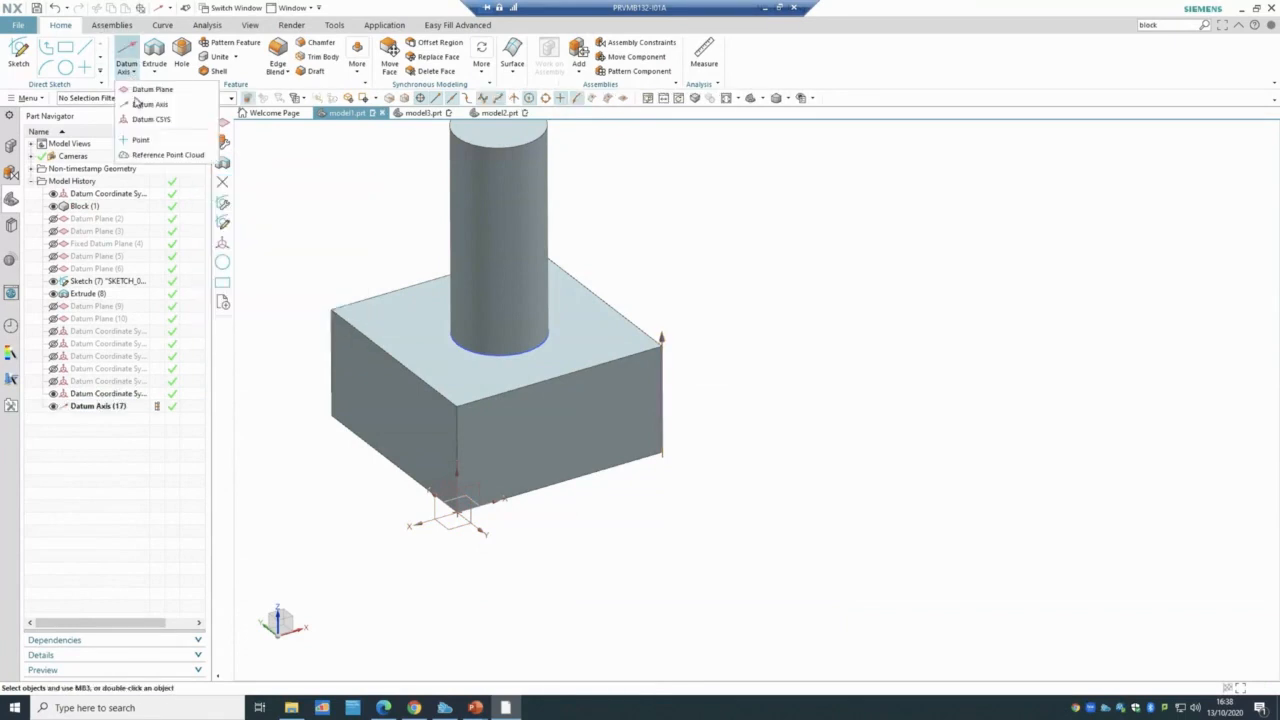
# - Create a Two Points datum axis between opposite block corners, then bring up the tutorial slides
pyautogui.click(150, 104)
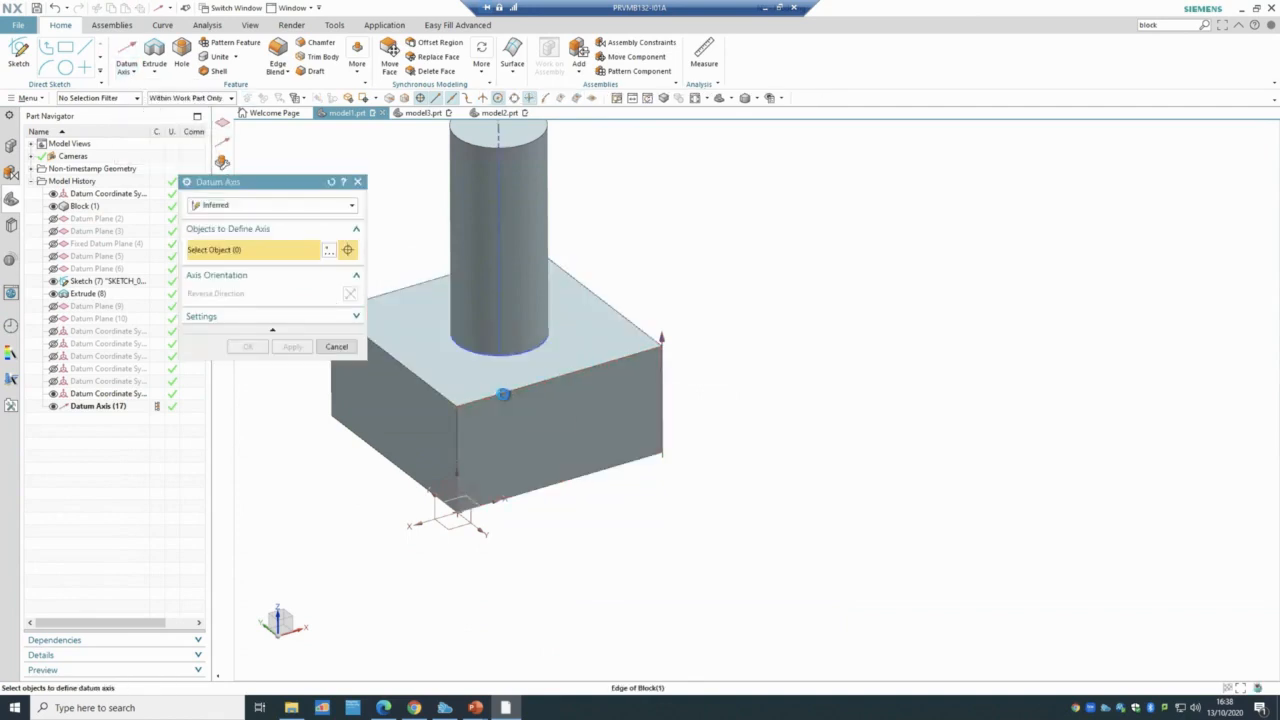
pyautogui.click(503, 394)
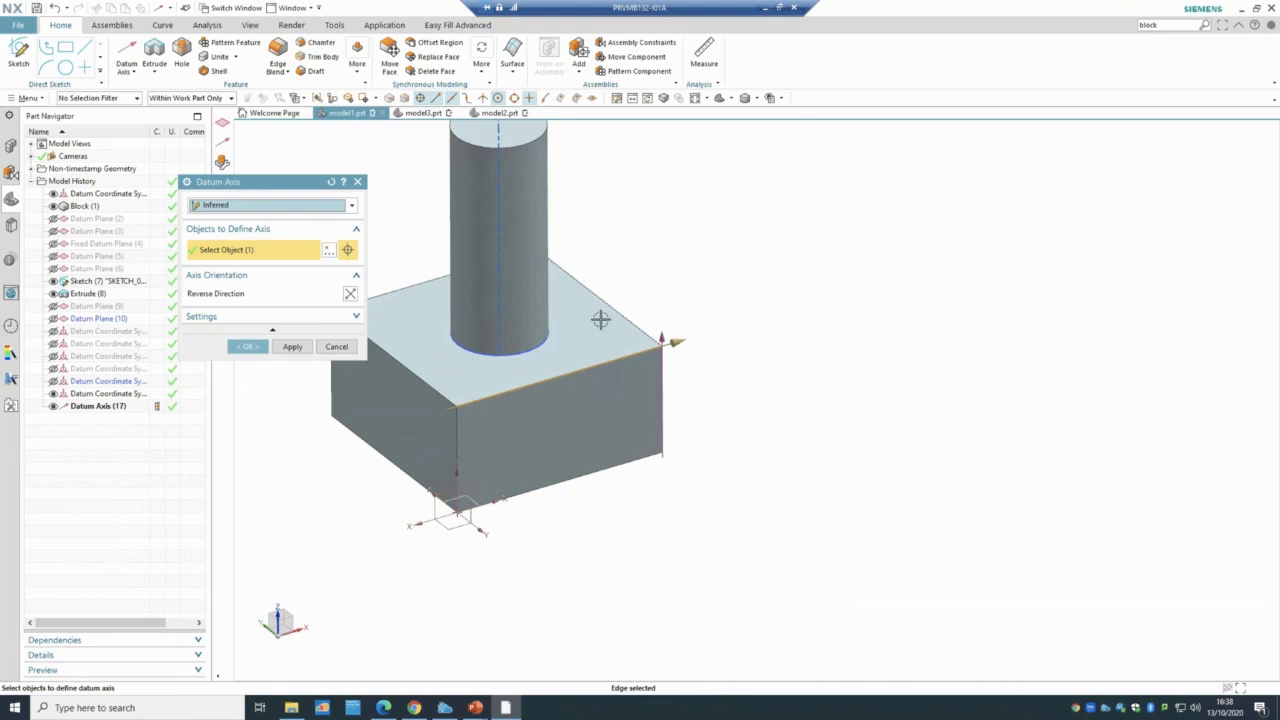
pyautogui.click(267, 204)
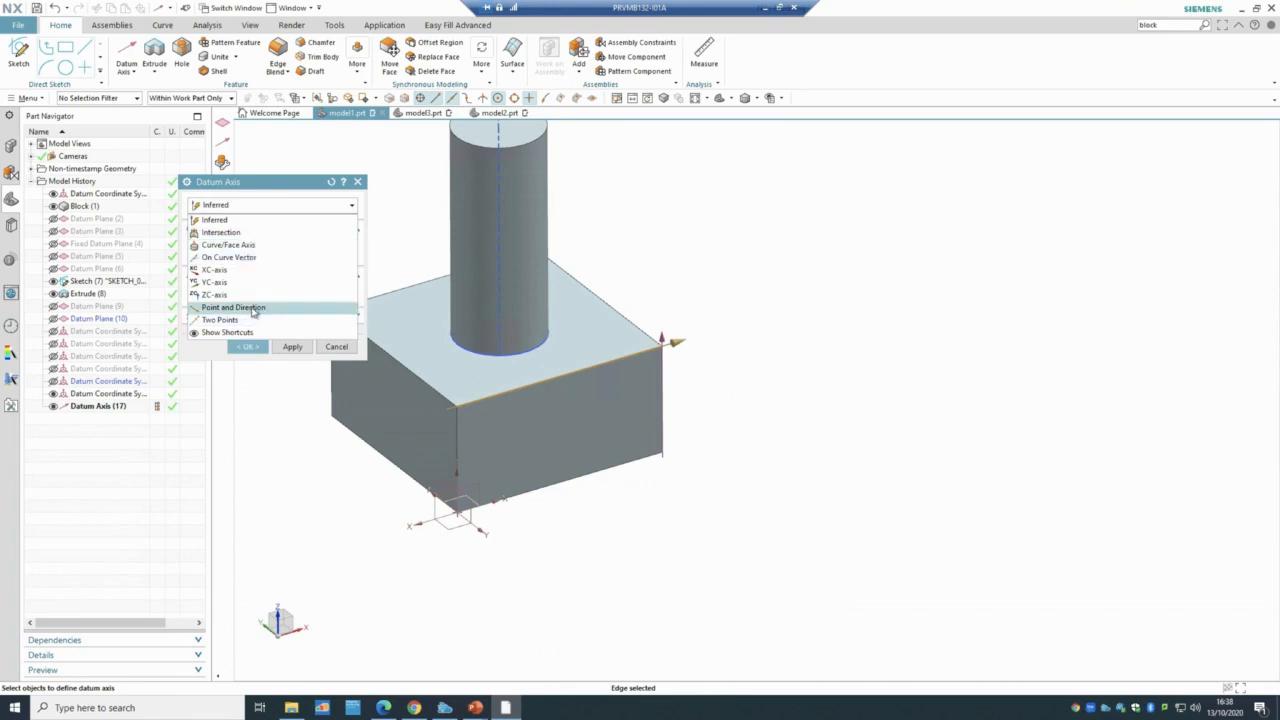
pyautogui.click(250, 319)
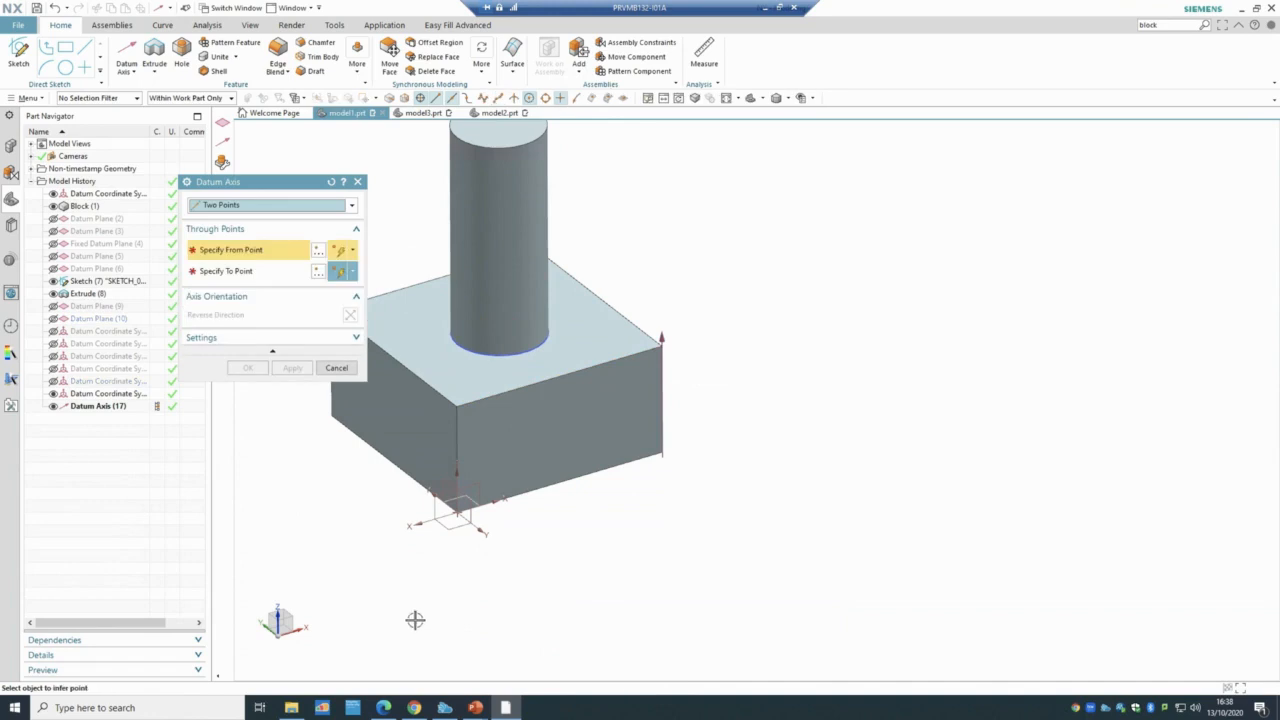
pyautogui.moveTo(414, 617); pyautogui.dragTo(477, 501, button='middle')
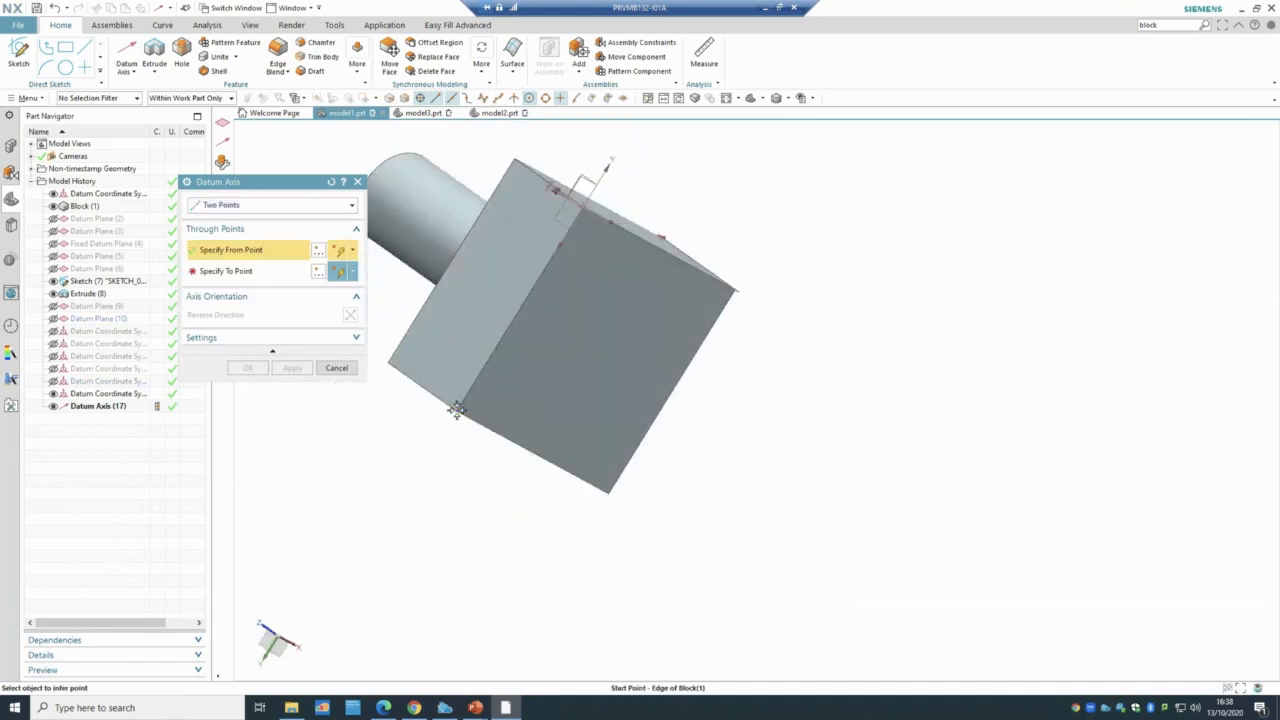
pyautogui.click(456, 409)
pyautogui.click(514, 155)
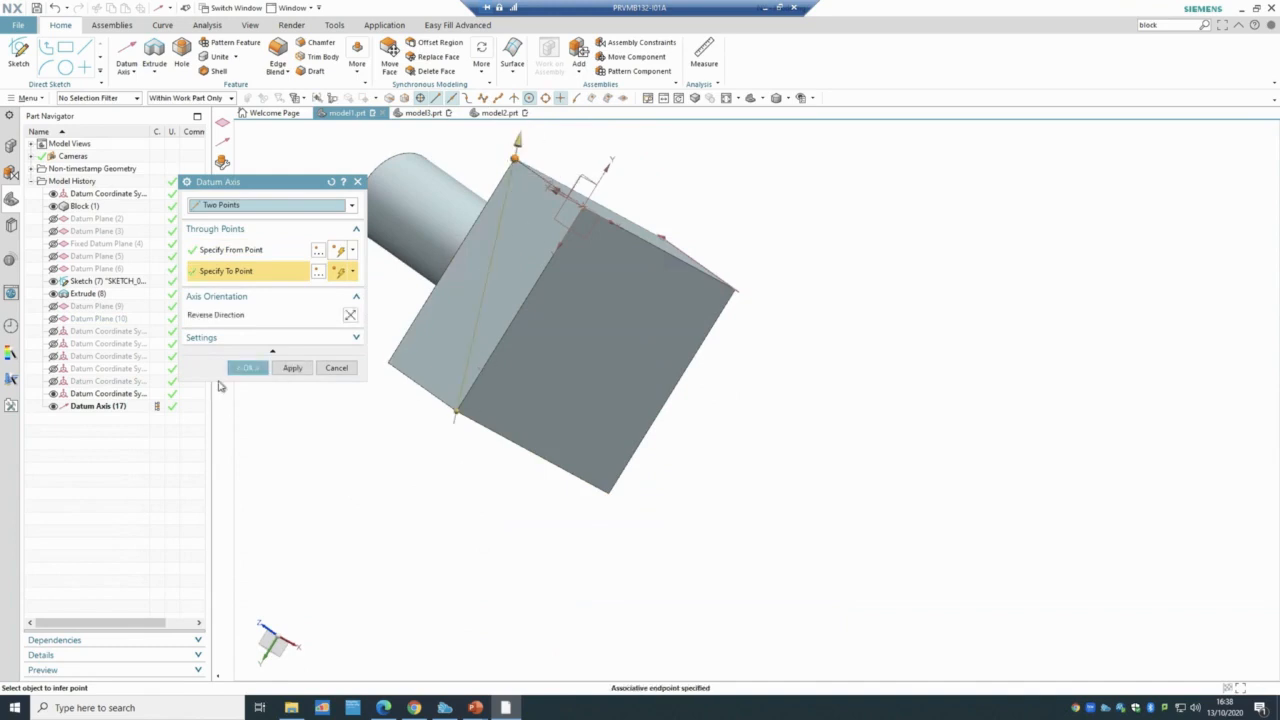
pyautogui.click(246, 368)
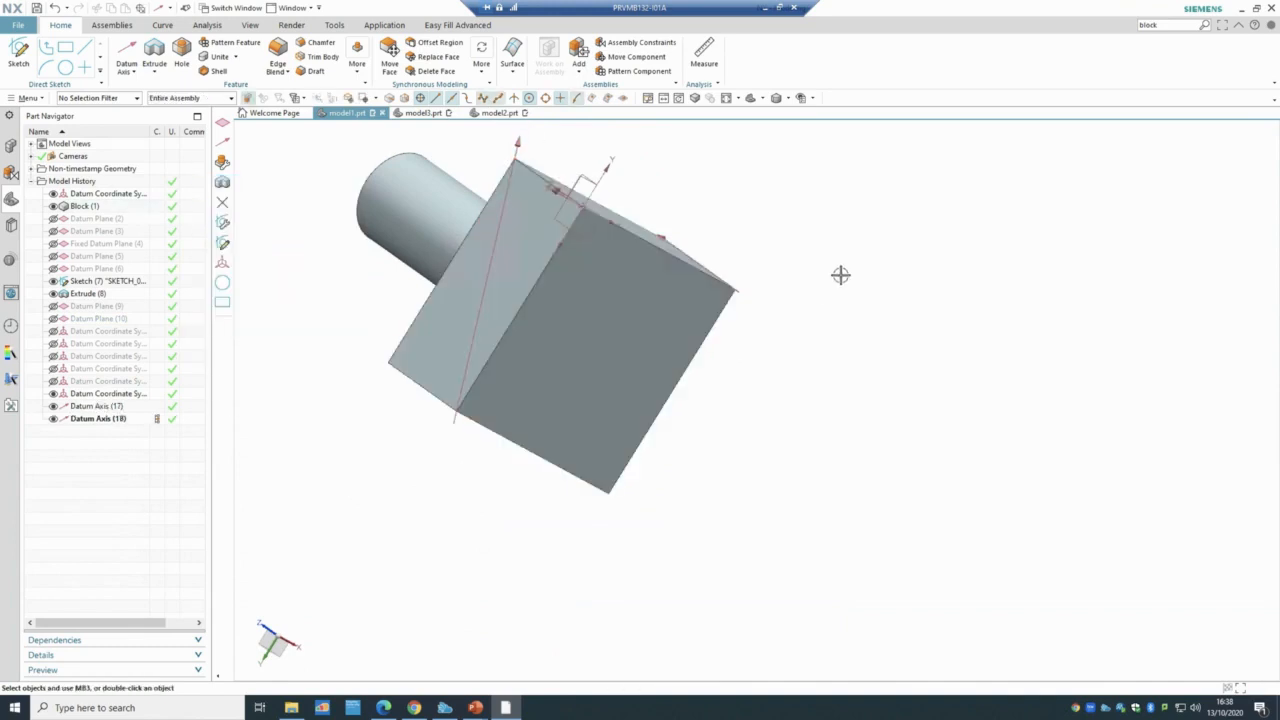
pyautogui.moveTo(840, 274); pyautogui.dragTo(836, 312, button='middle')
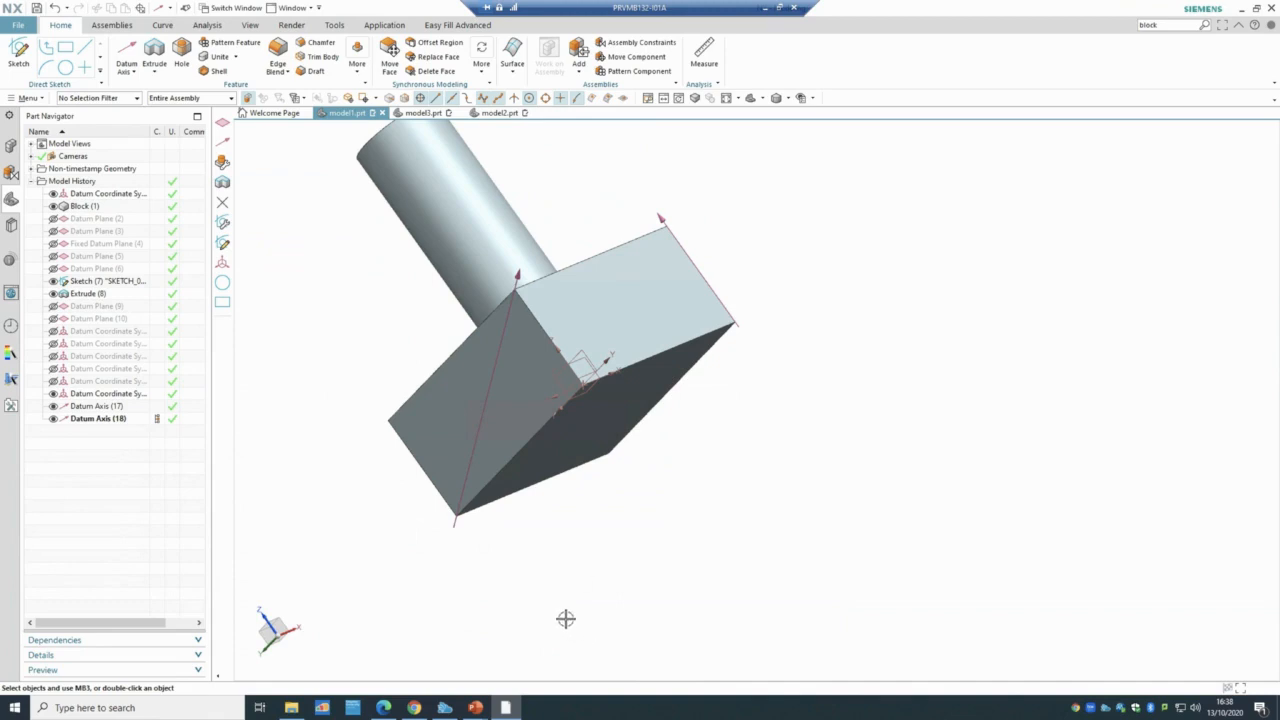
pyautogui.moveTo(475, 707)
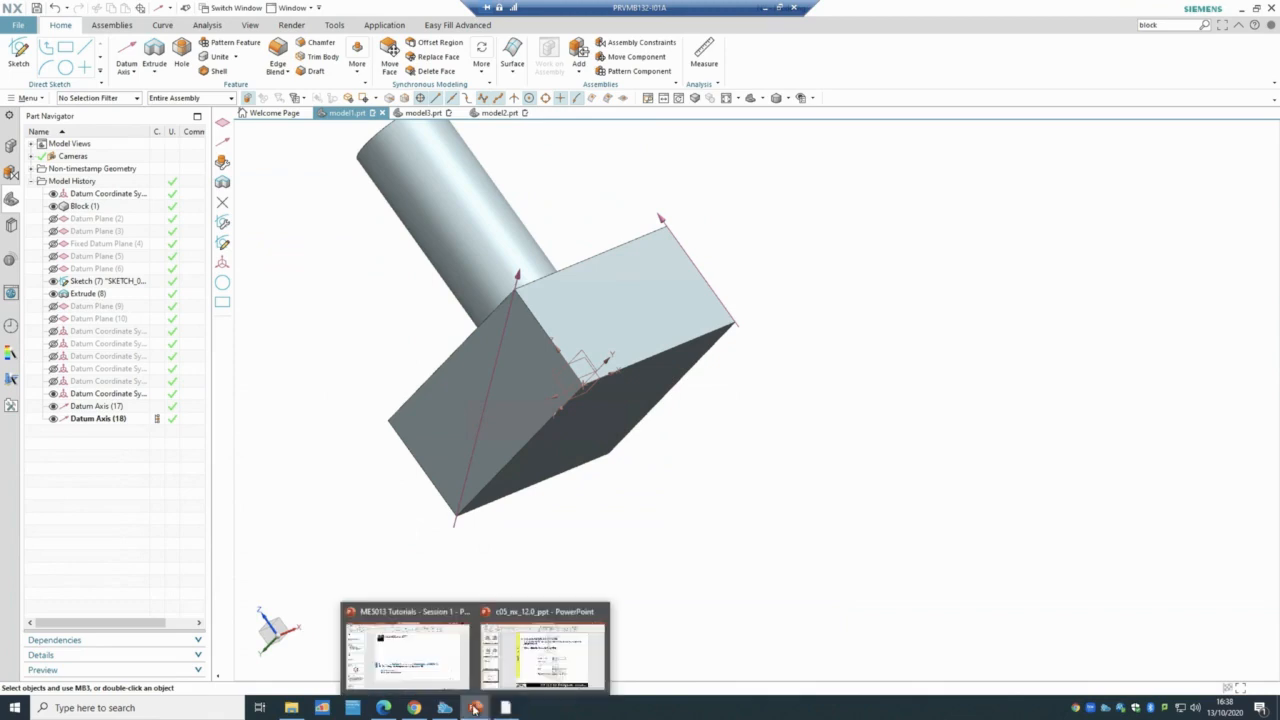
pyautogui.click(519, 669)
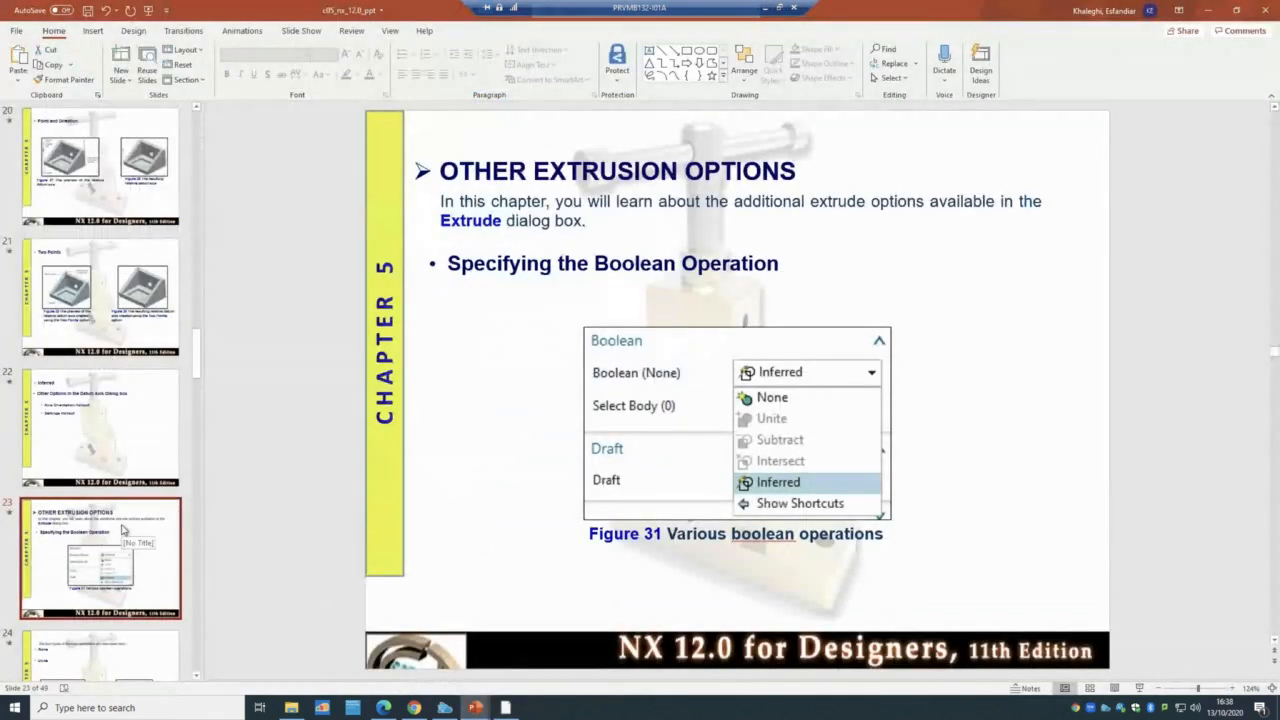
# - Read slide 23 'Other Extrusion Options' on Boolean operations, then return to NX
pyautogui.scroll(-3, 122, 524)
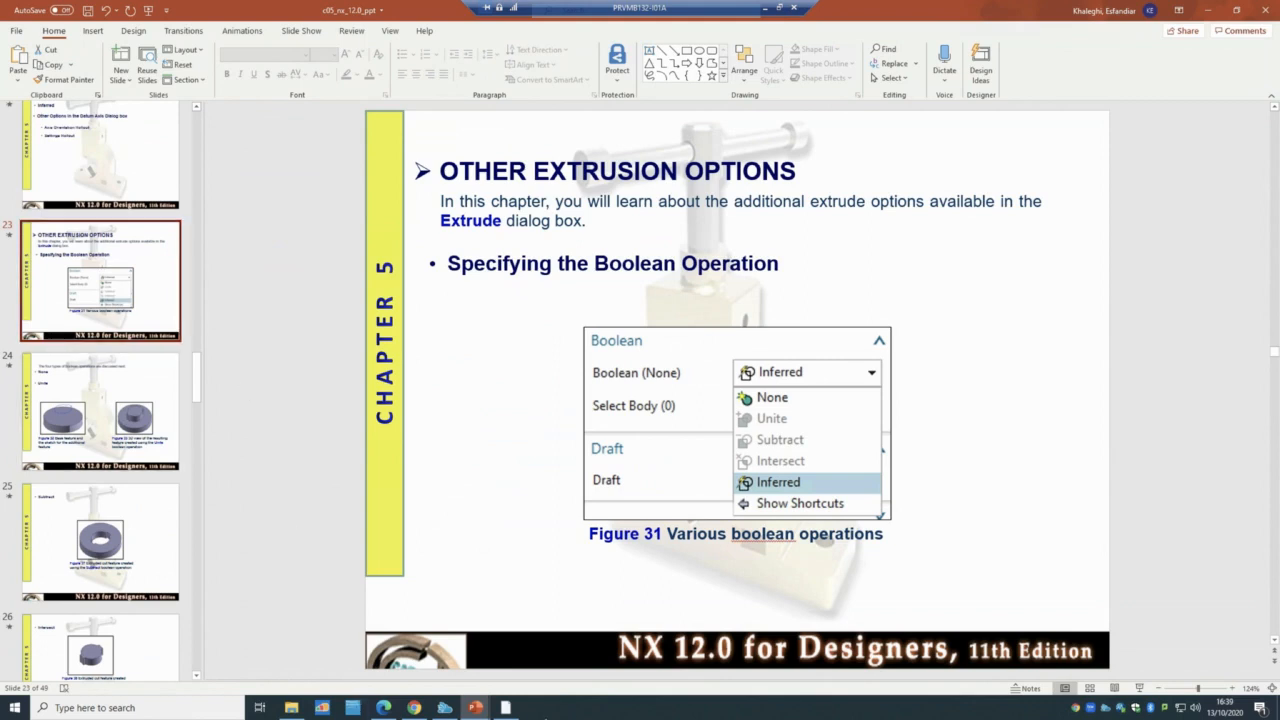
pyautogui.click(505, 708)
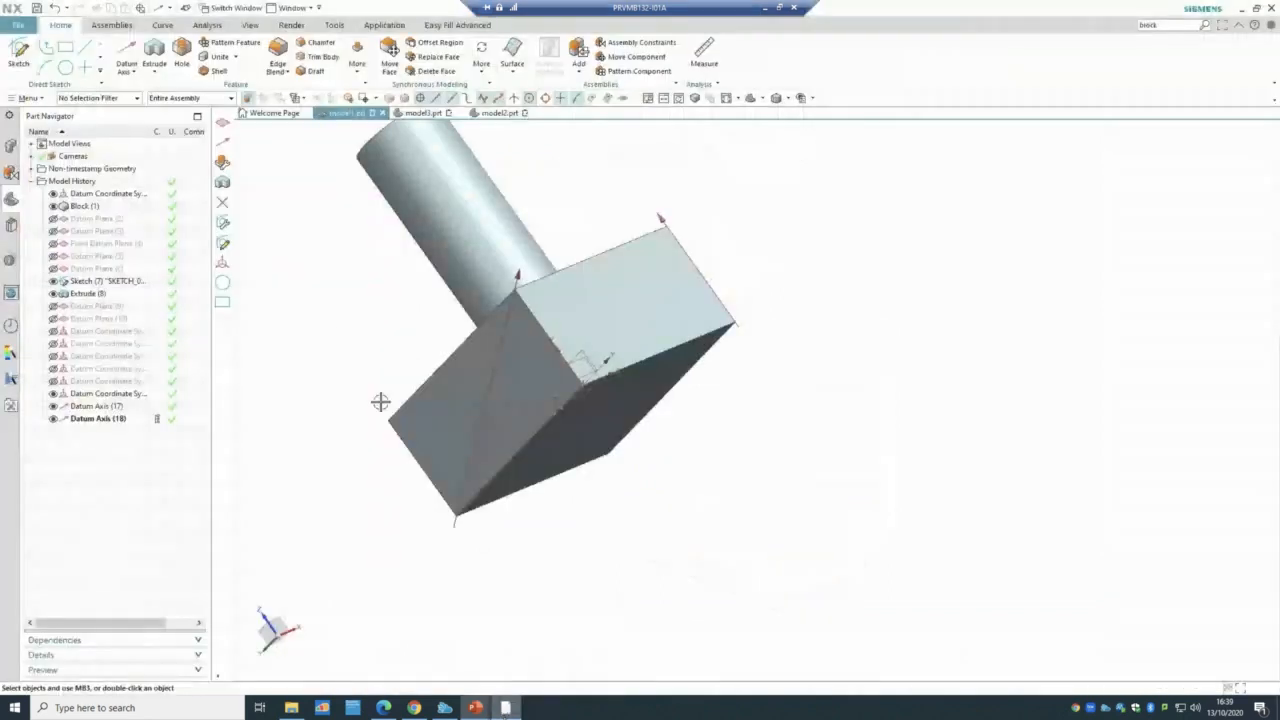
# - Create a new Model-template part model4.prt
pyautogui.click(13, 28)
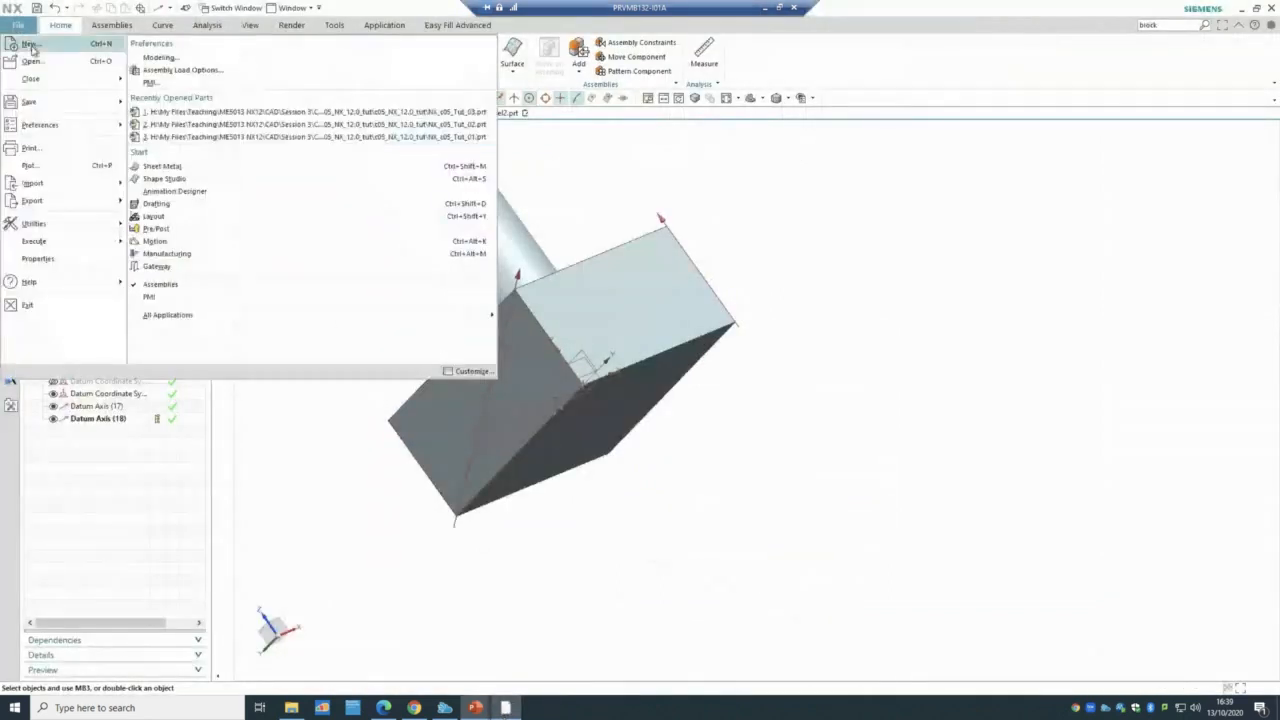
pyautogui.click(31, 44)
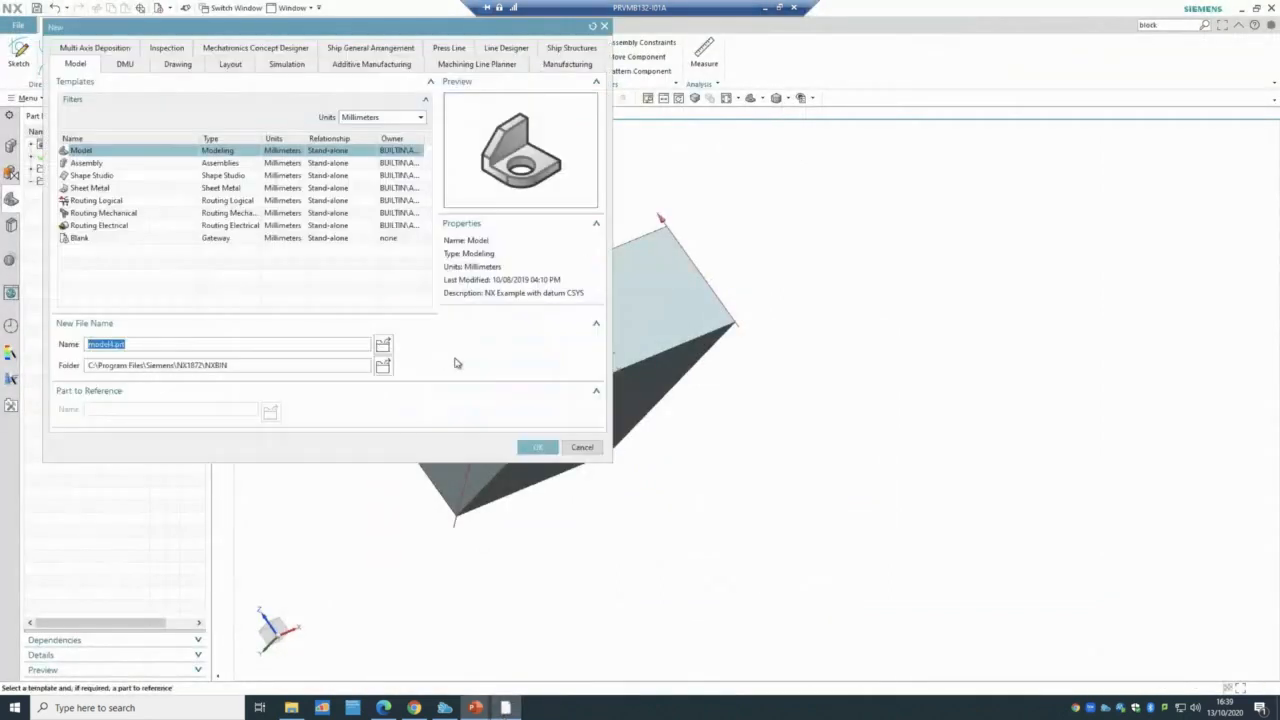
pyautogui.click(537, 447)
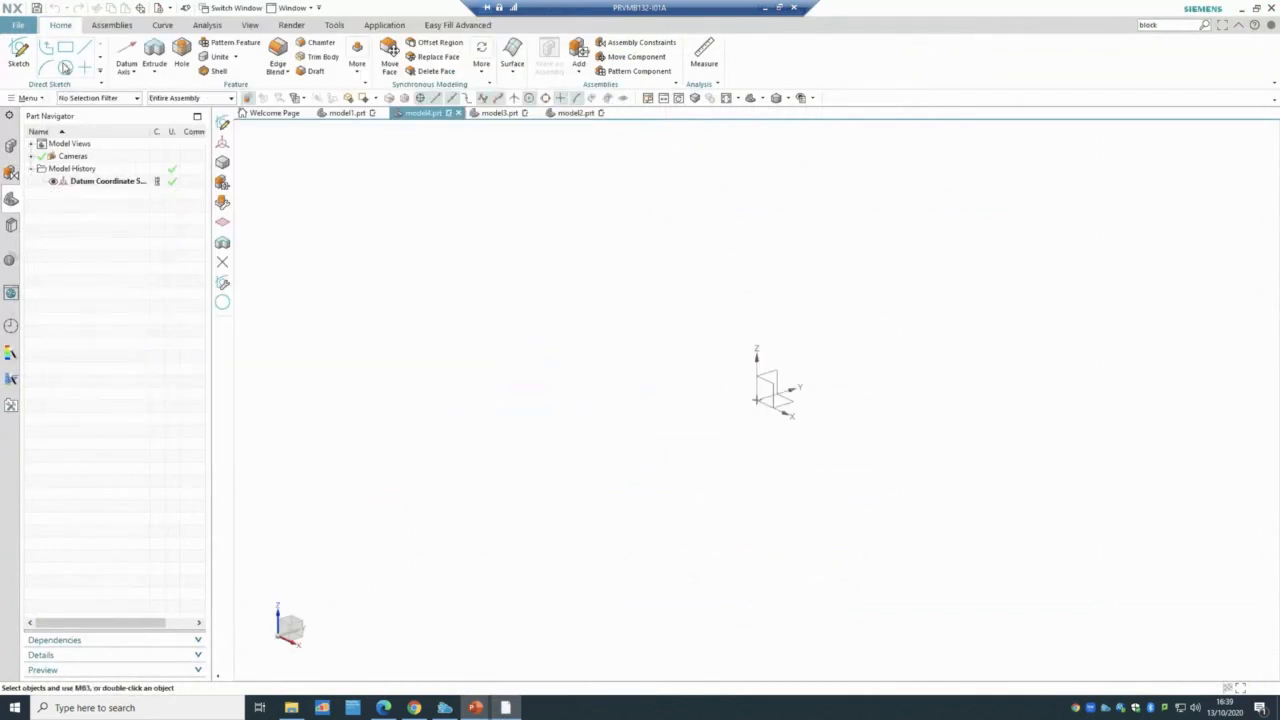
# - Sketch a 159 × 81 rectangle from the origin on the default plane and finish the sketch
pyautogui.click(18, 52)
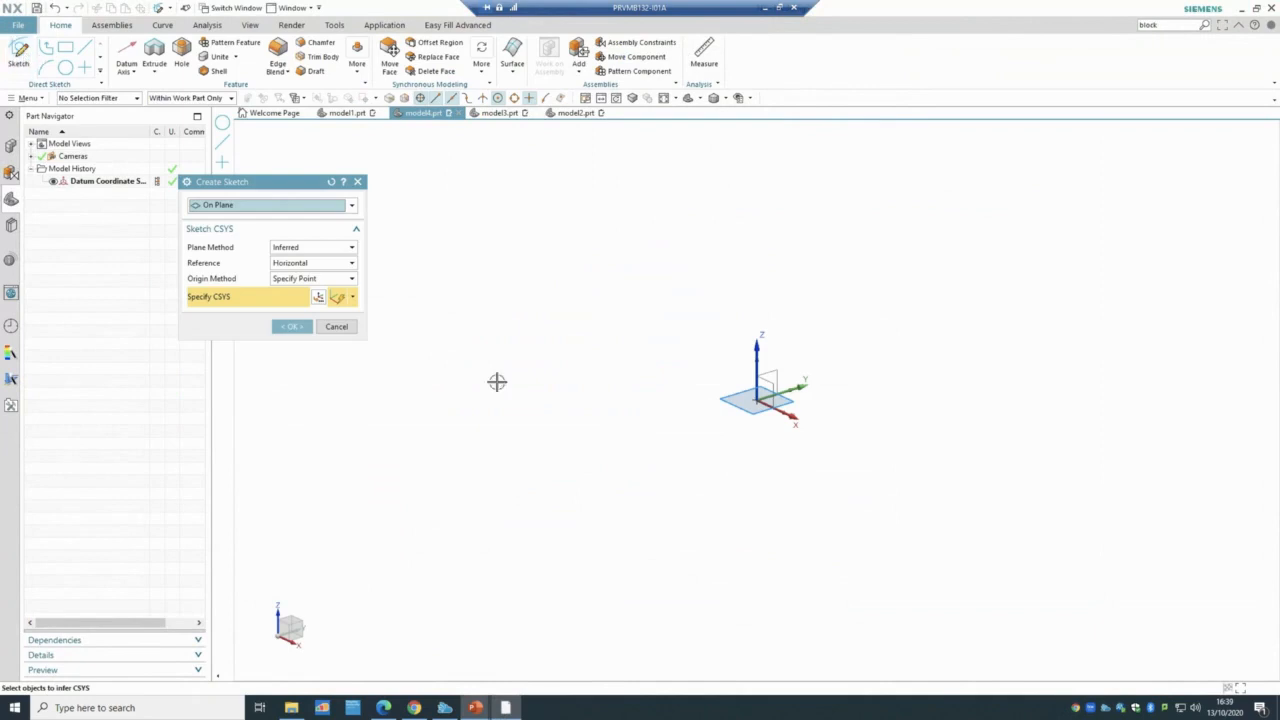
pyautogui.click(292, 326)
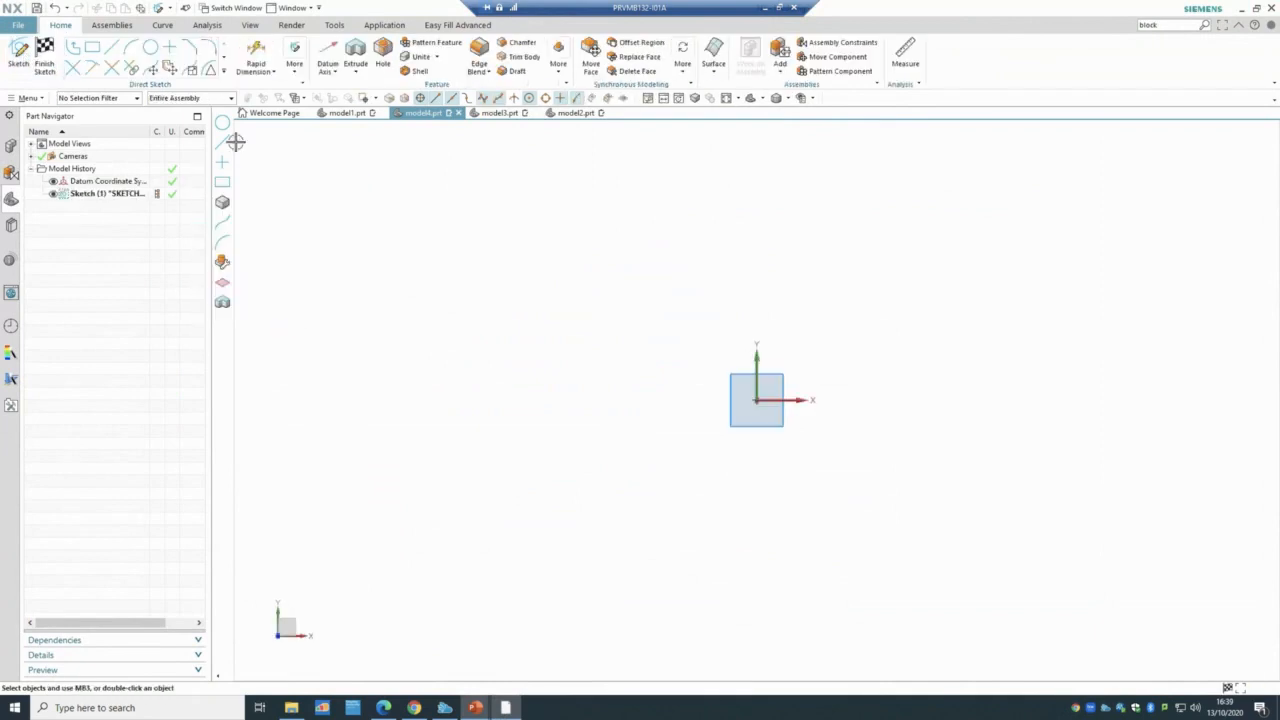
pyautogui.click(93, 47)
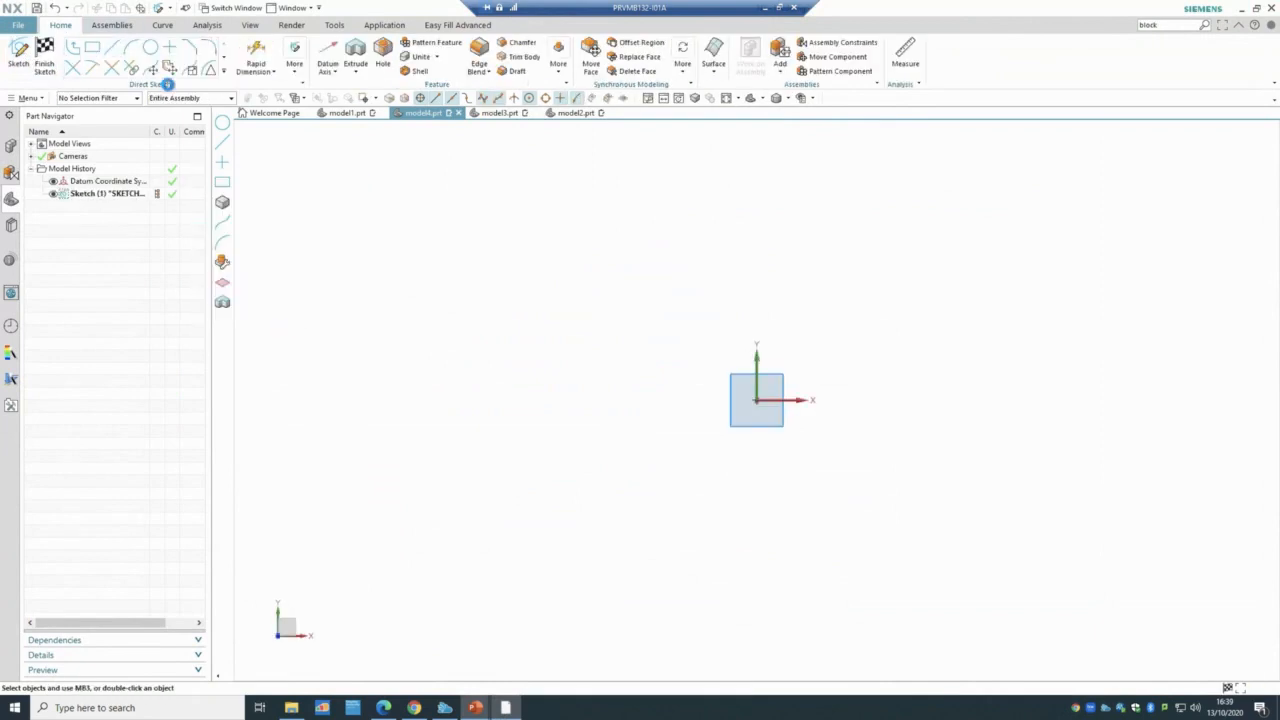
pyautogui.click(756, 400)
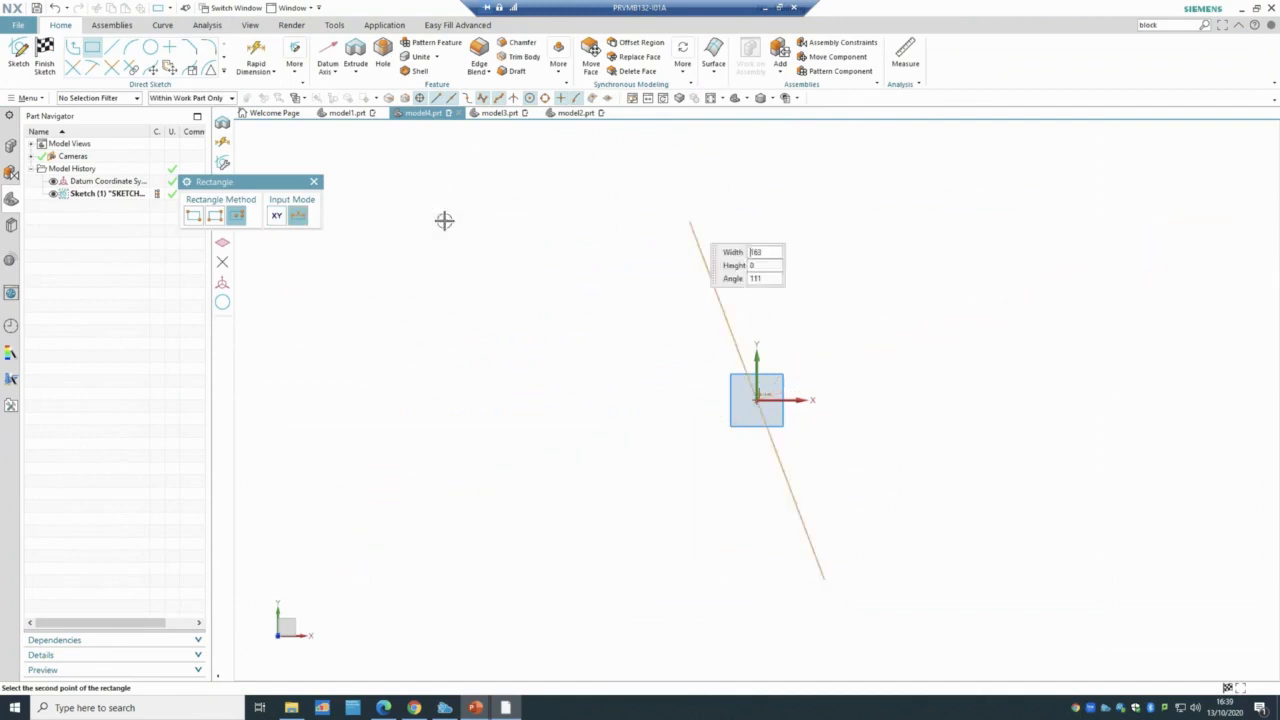
pyautogui.click(193, 215)
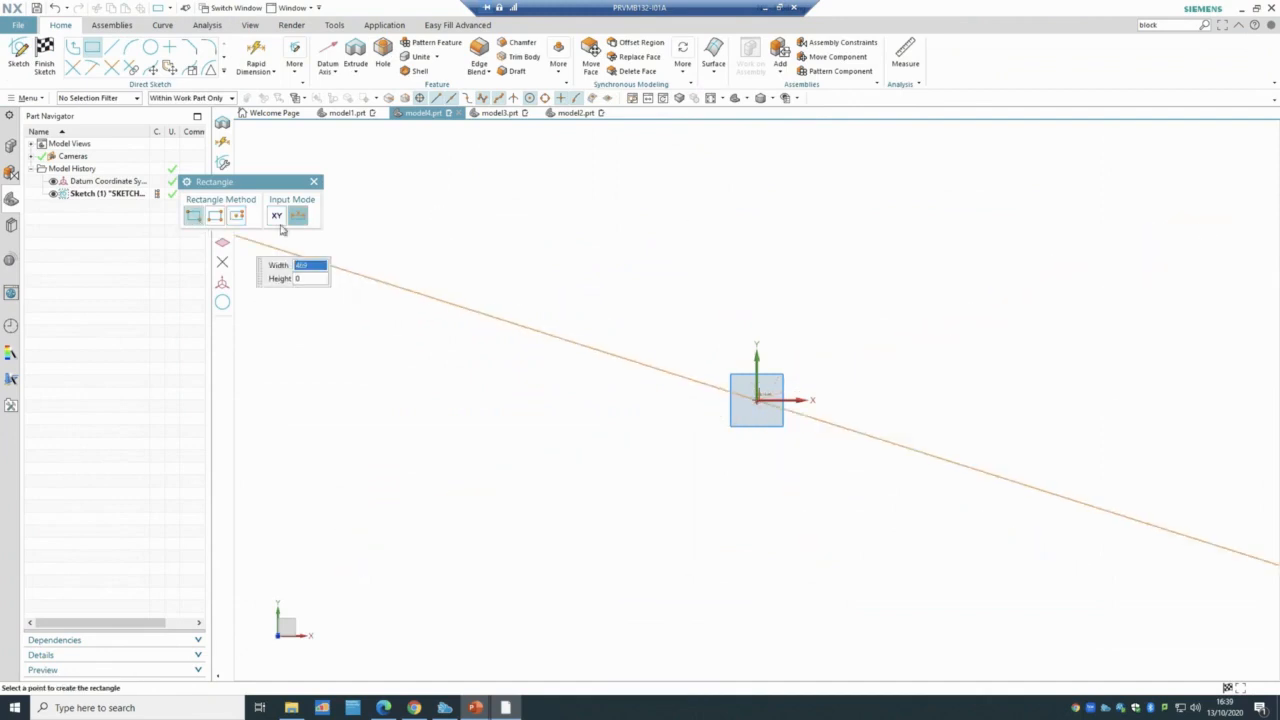
pyautogui.click(1126, 212)
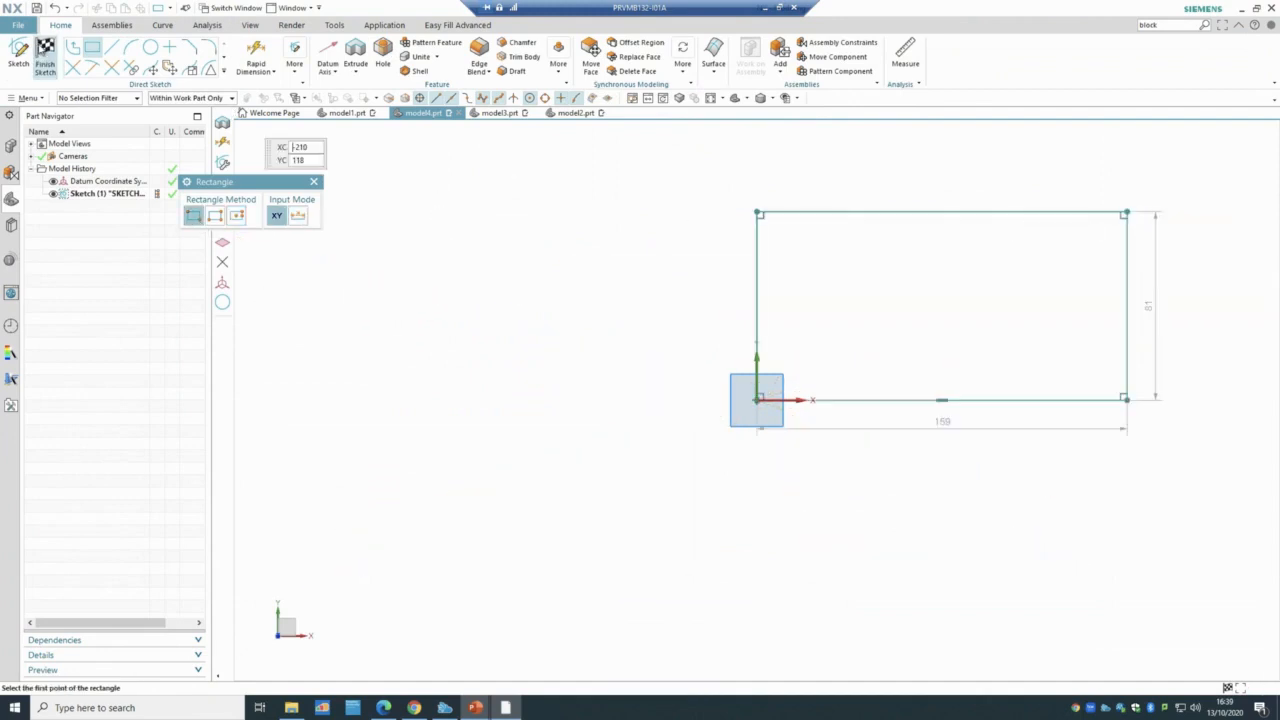
pyautogui.click(45, 55)
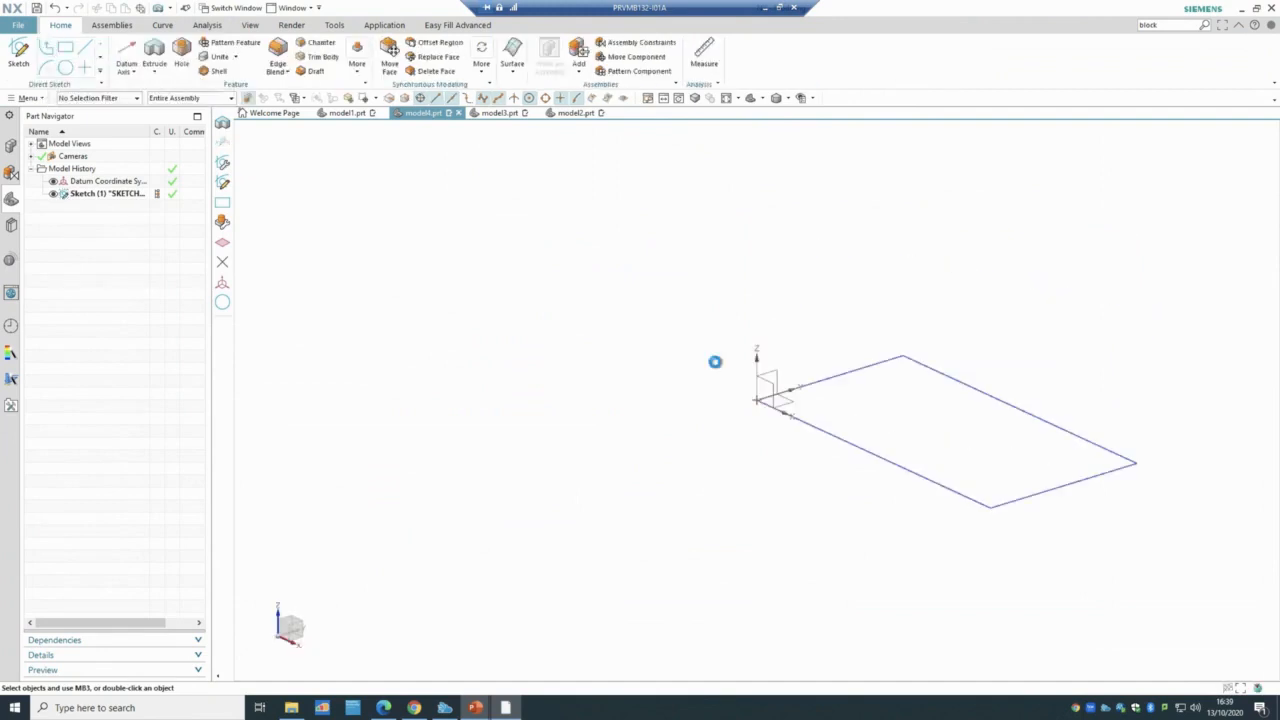
# - Extrude the 159 × 81 rectangle to an end distance of 50 mm, forming a solid block
pyautogui.press('x')
pyautogui.click(846, 437)
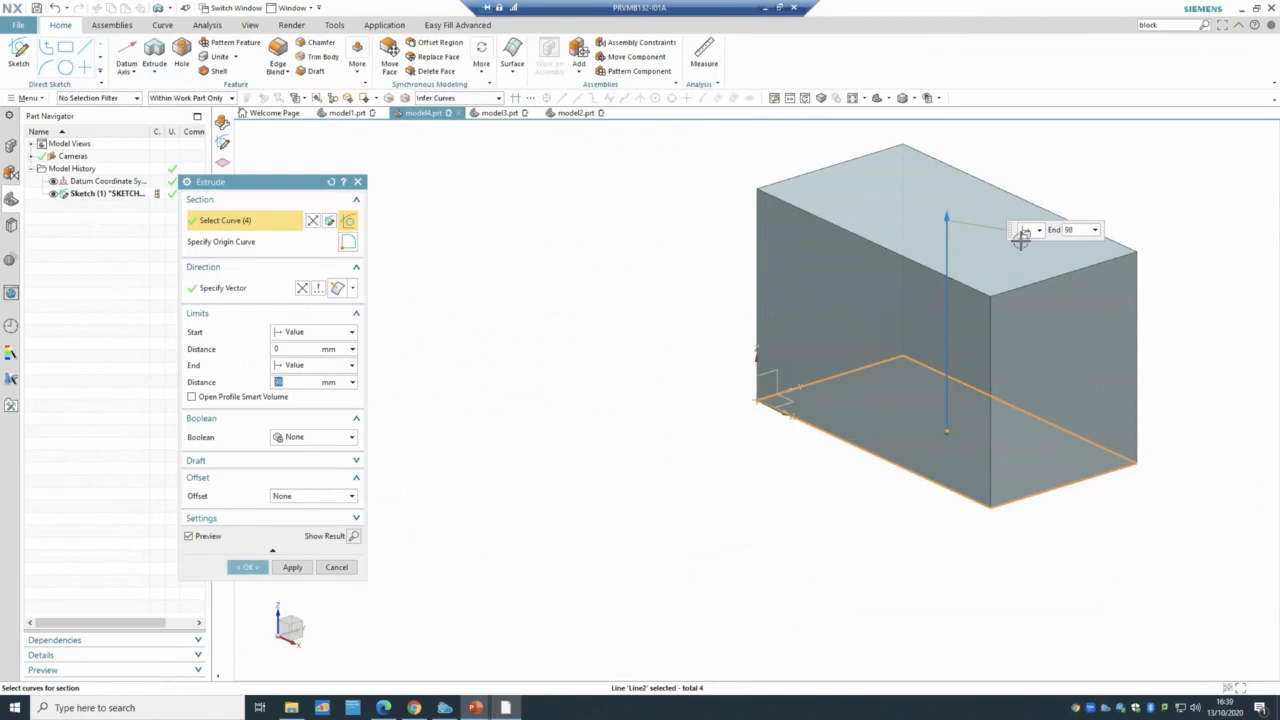
pyautogui.click(1070, 231)
pyautogui.press('Return')
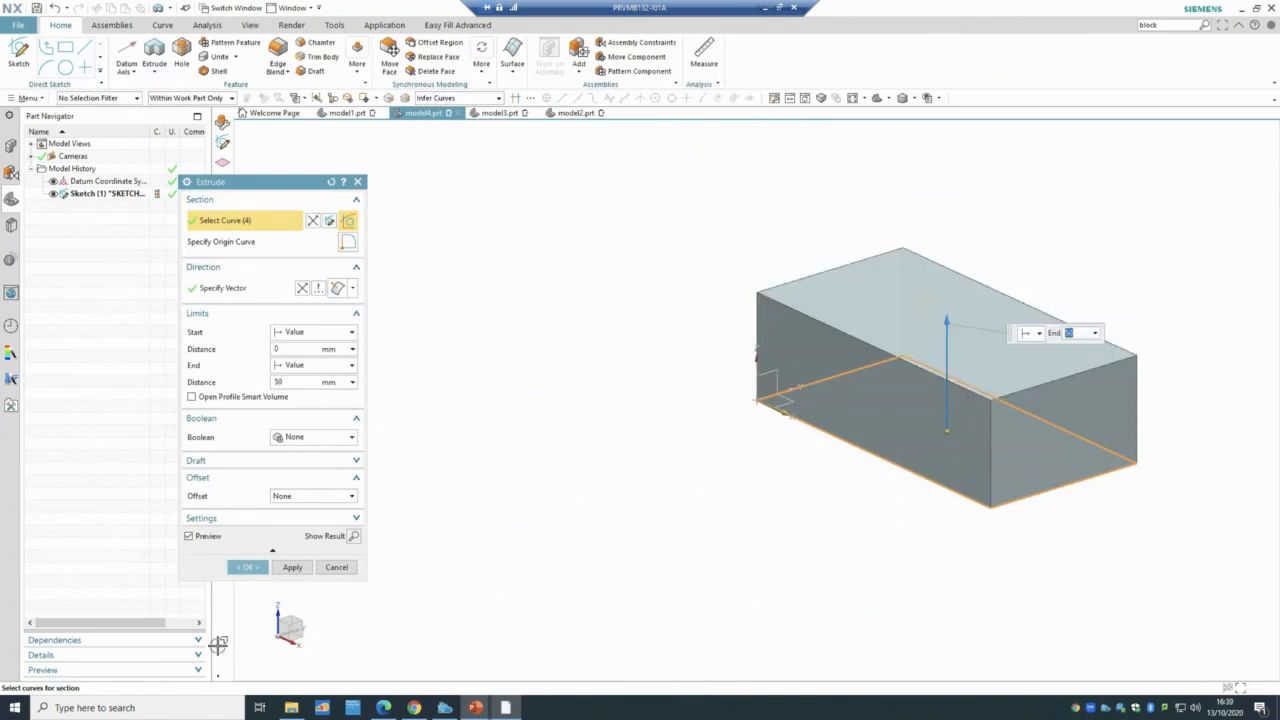
pyautogui.click(247, 567)
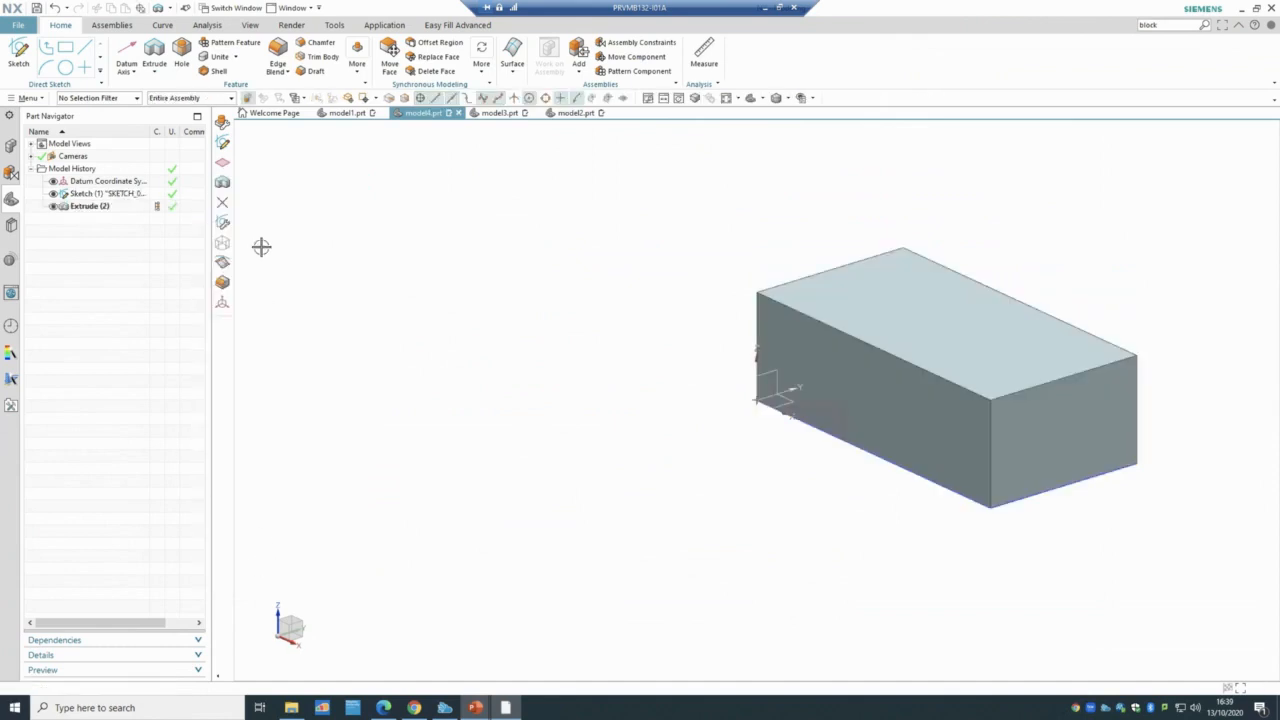
# - Create Sketch (3) on the block's top face with a two-corner rectangle inside it
pyautogui.click(16, 53)
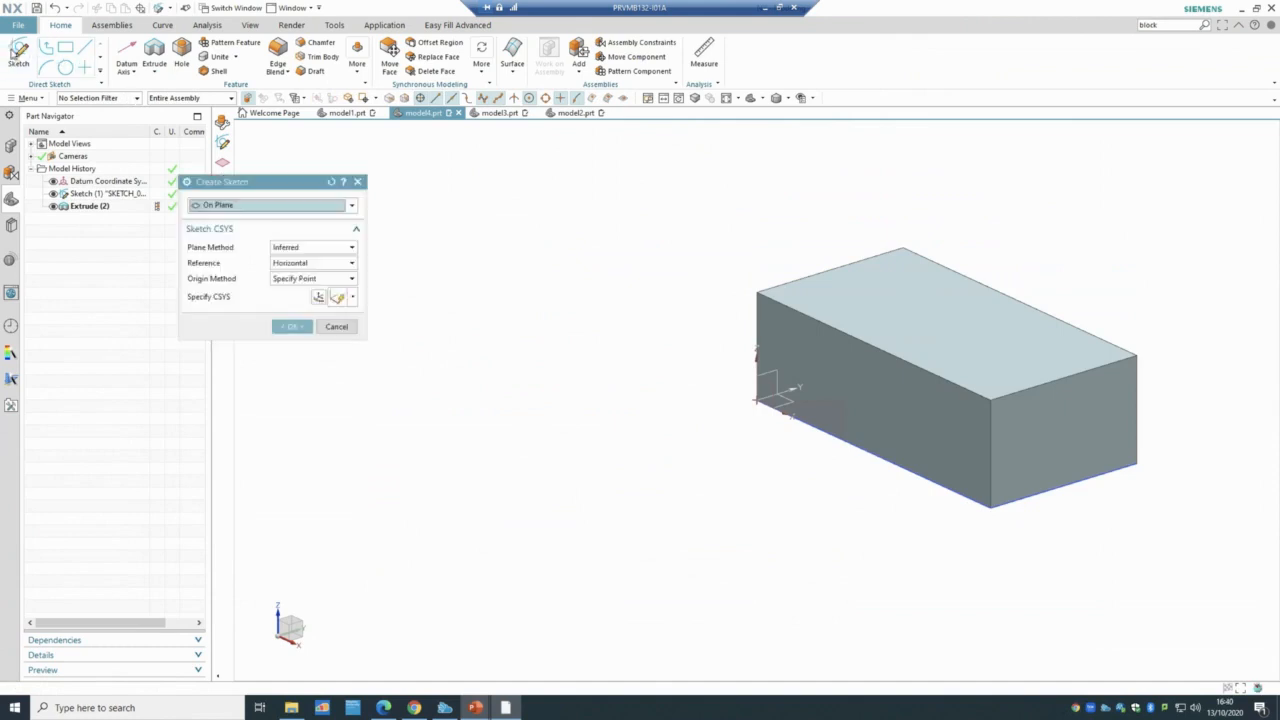
pyautogui.click(975, 334)
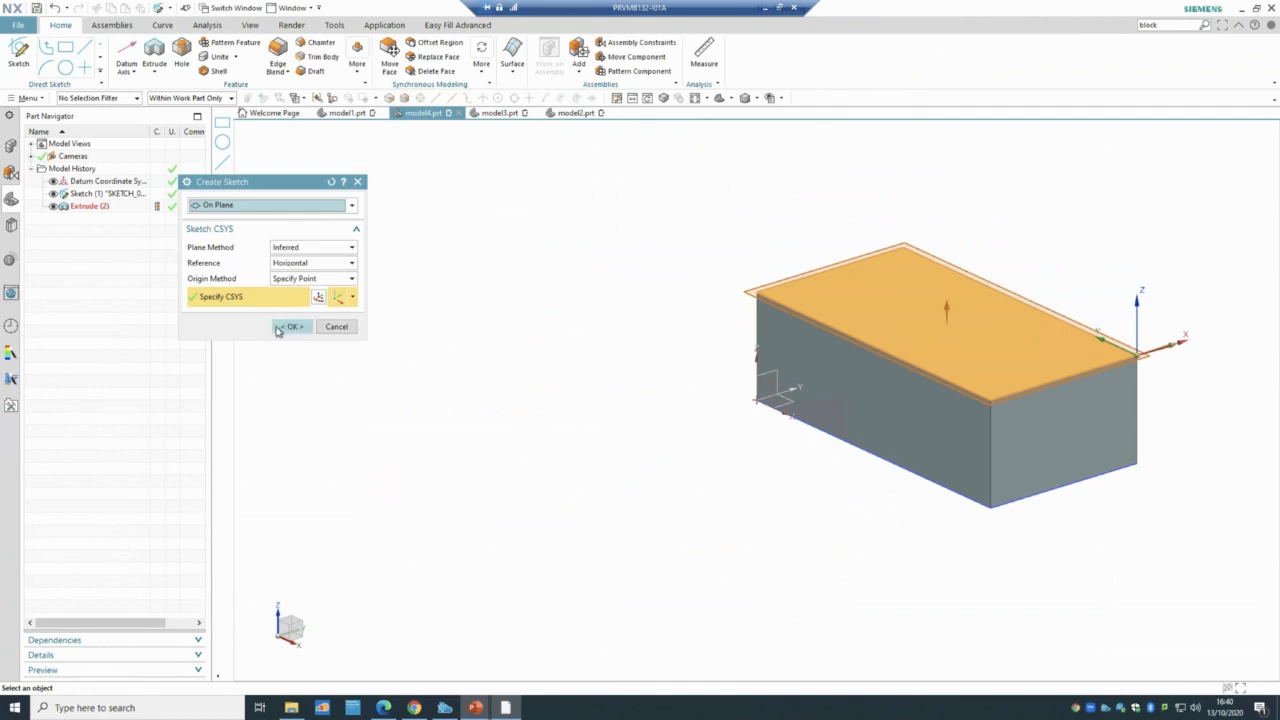
pyautogui.click(281, 328)
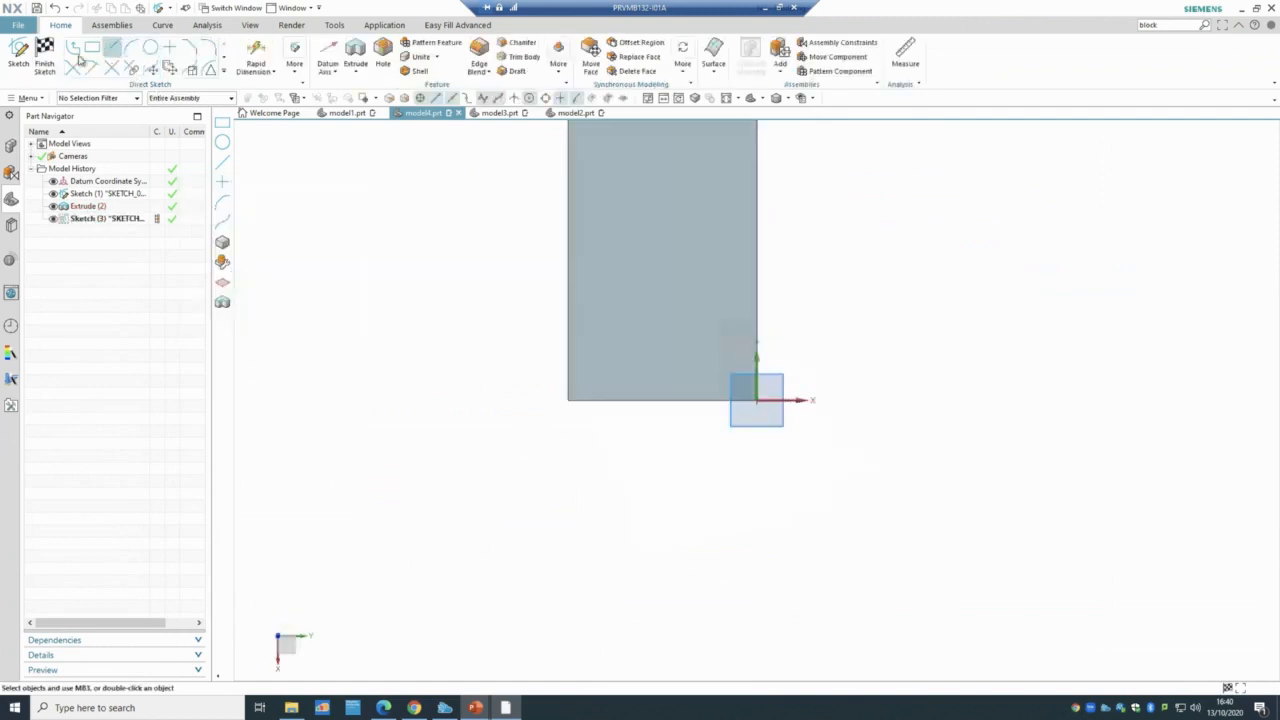
pyautogui.click(92, 47)
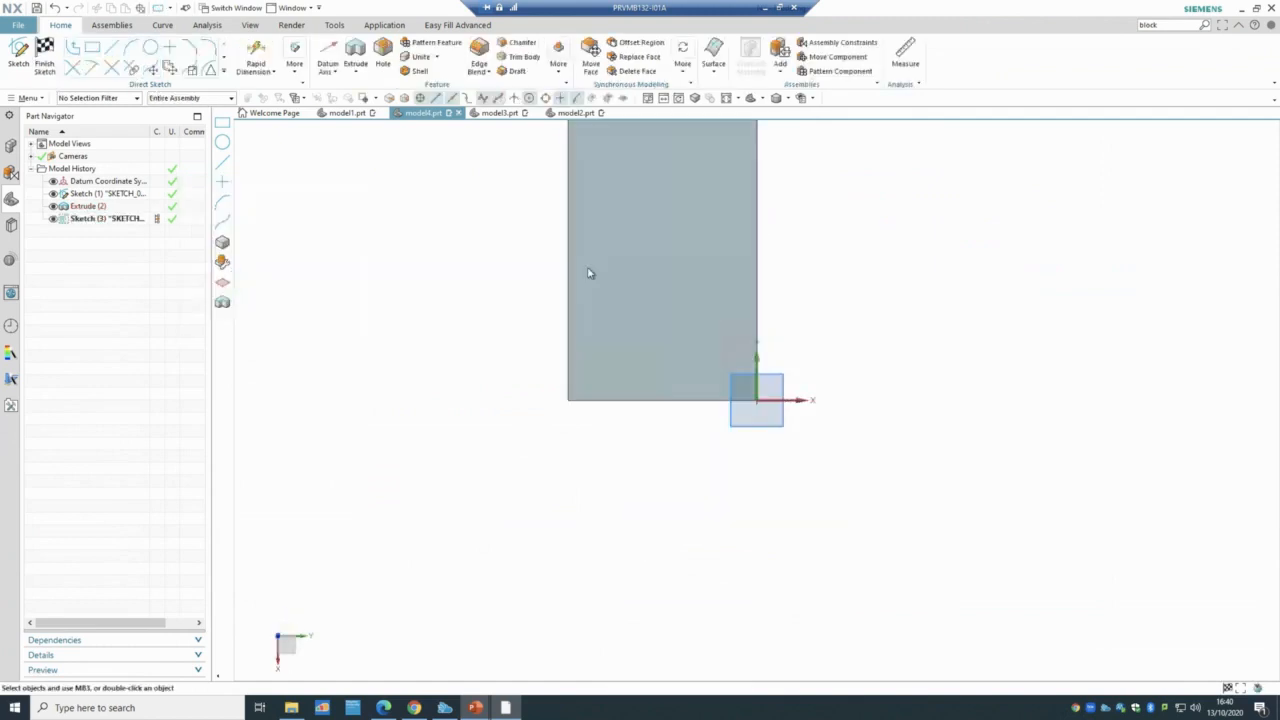
pyautogui.click(624, 336)
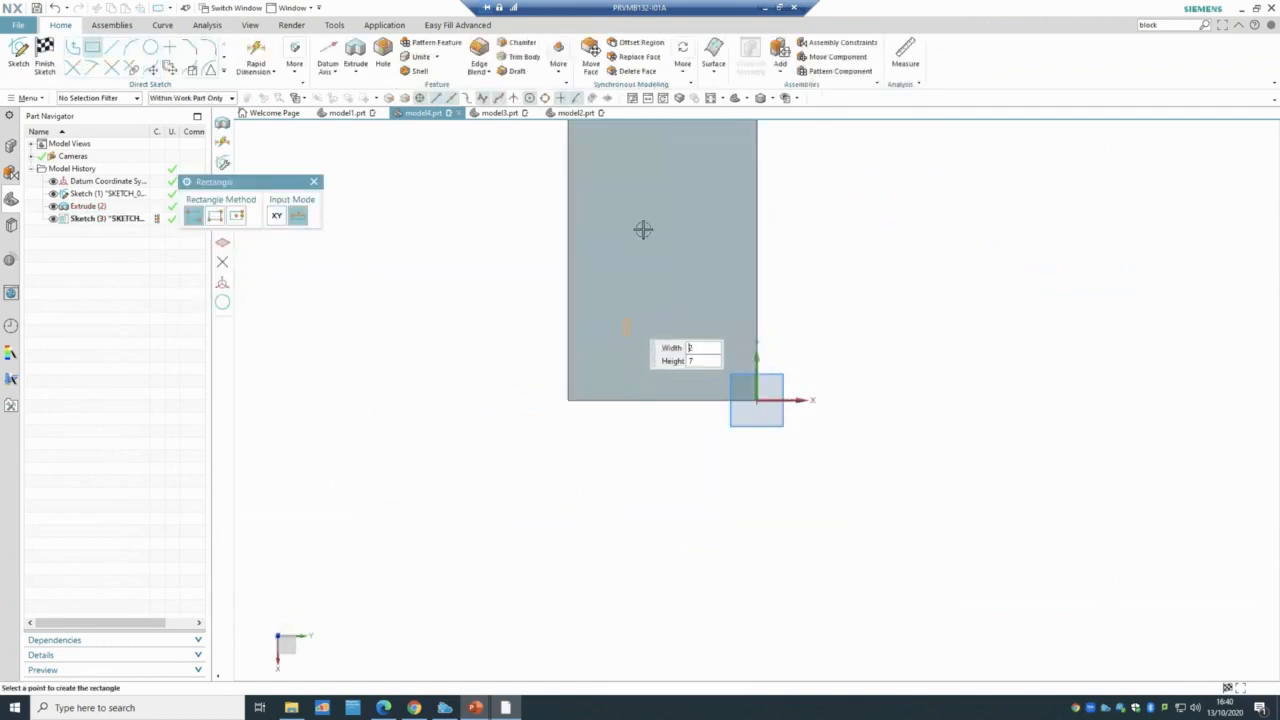
pyautogui.click(719, 150)
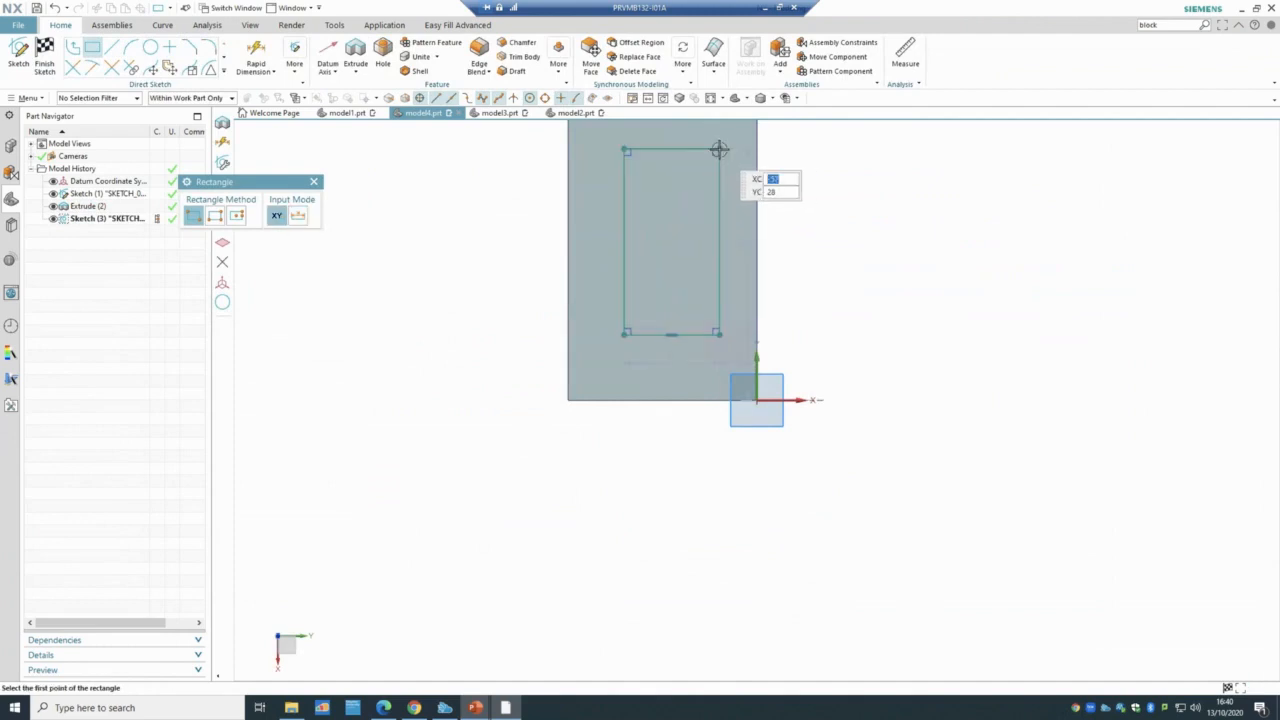
pyautogui.click(46, 60)
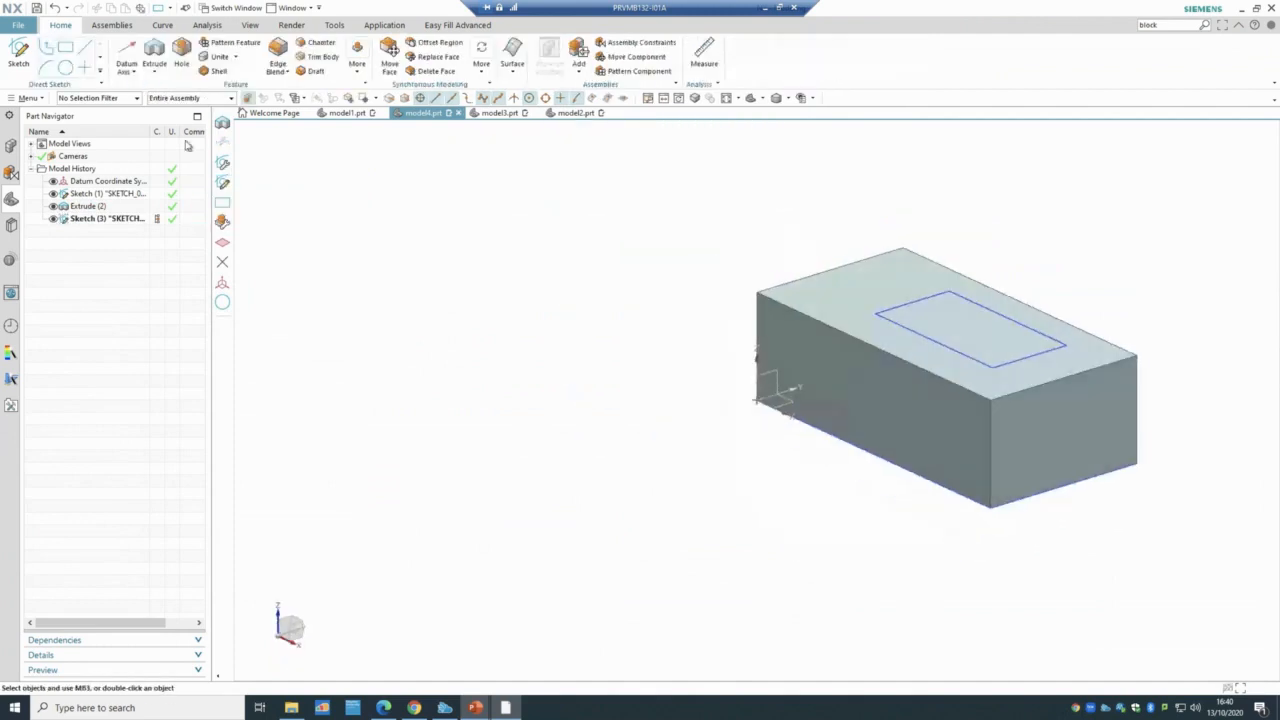
# - Start extruding the top-face rectangle and bring up the selection filter type list
pyautogui.click(154, 55)
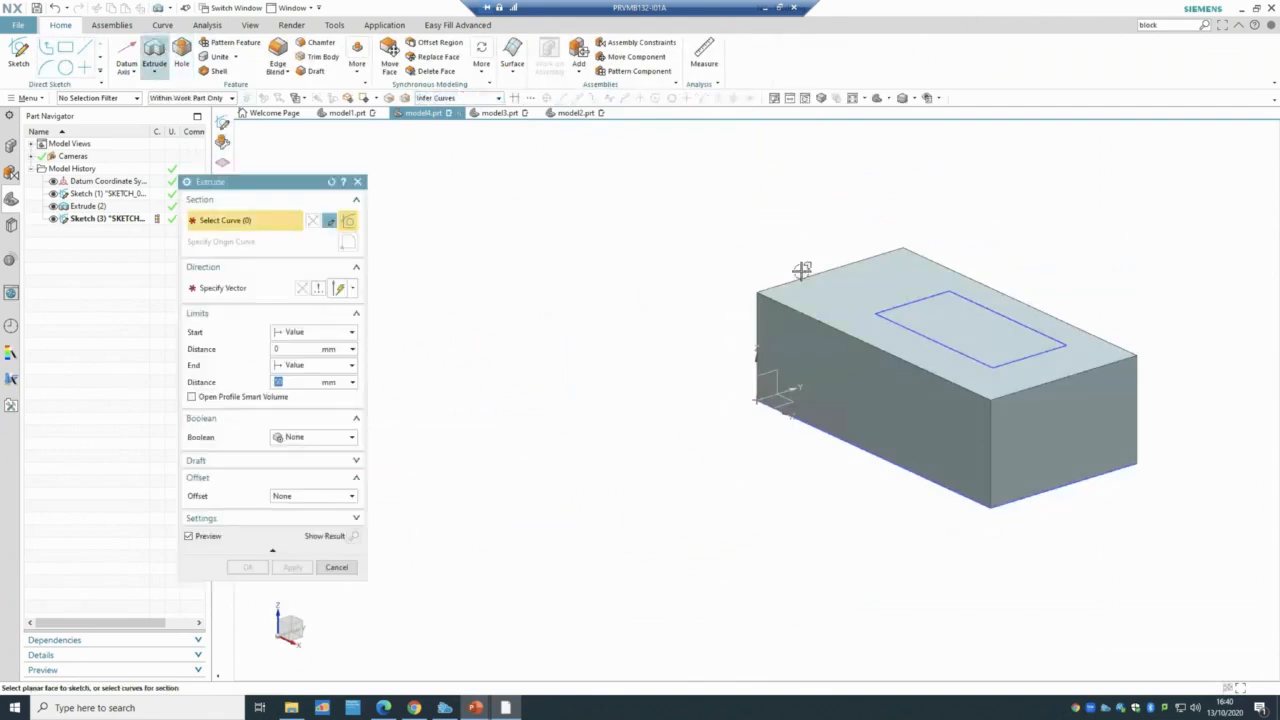
pyautogui.click(924, 334)
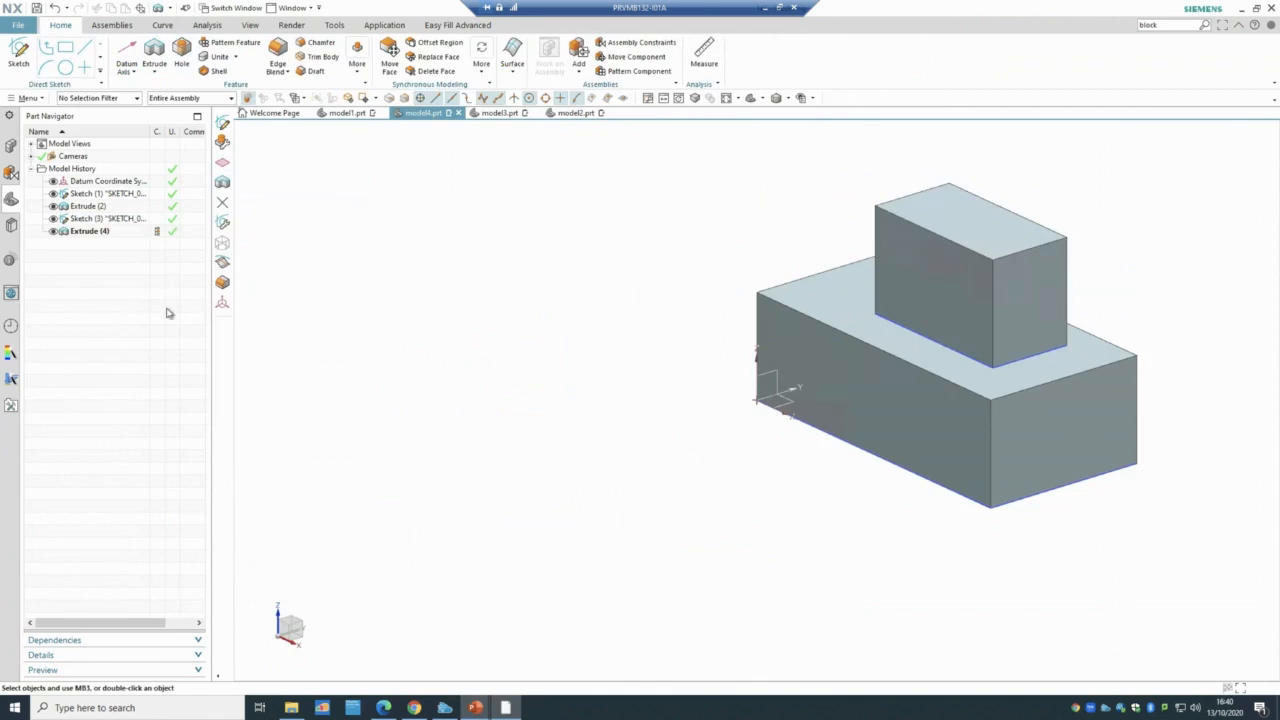
pyautogui.click(116, 99)
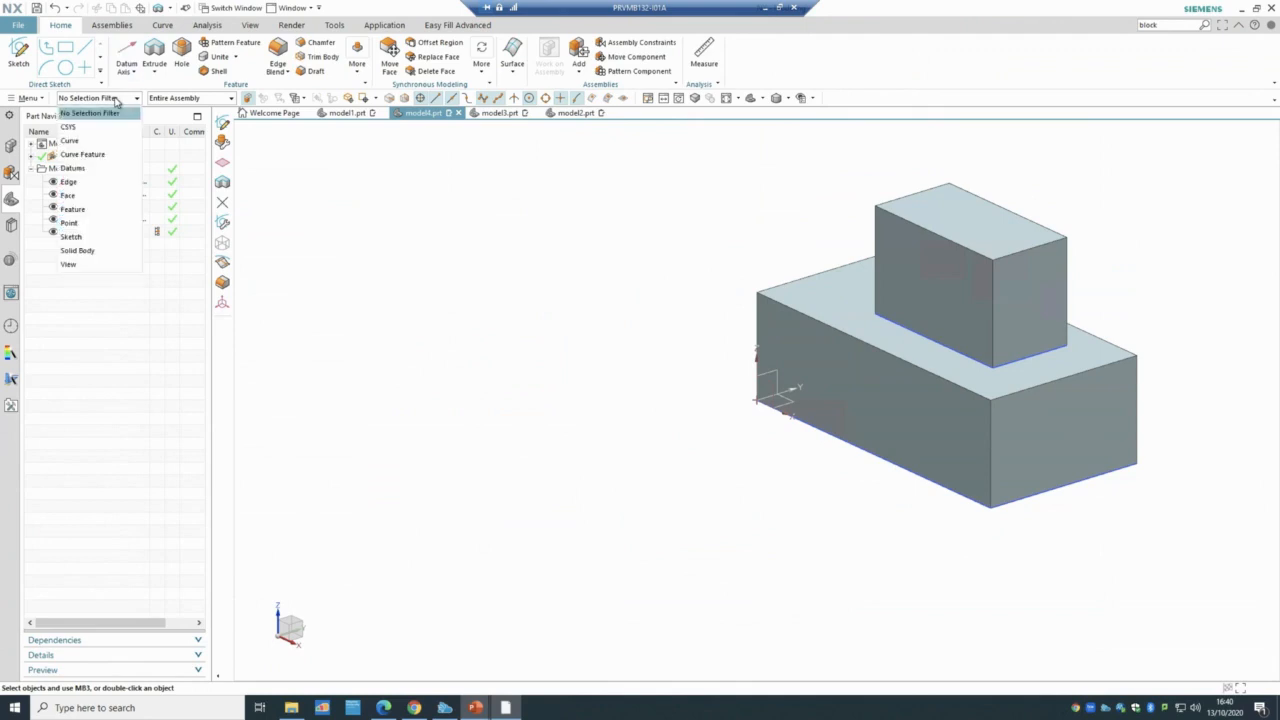
# - Set the selection filter to solid bodies only
pyautogui.click(98, 250)
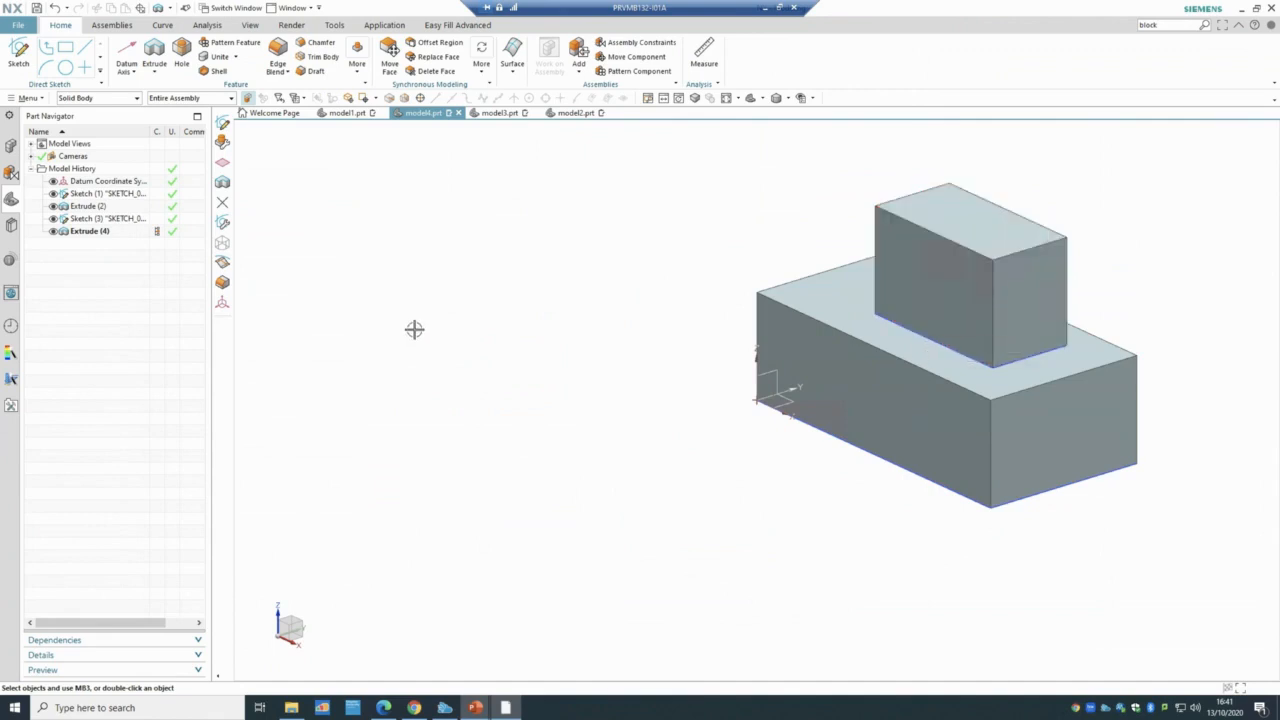
# - Edit Extrude (4) so its Boolean is Unite with the Extrude (2) base body
pyautogui.doubleClick(86, 232)
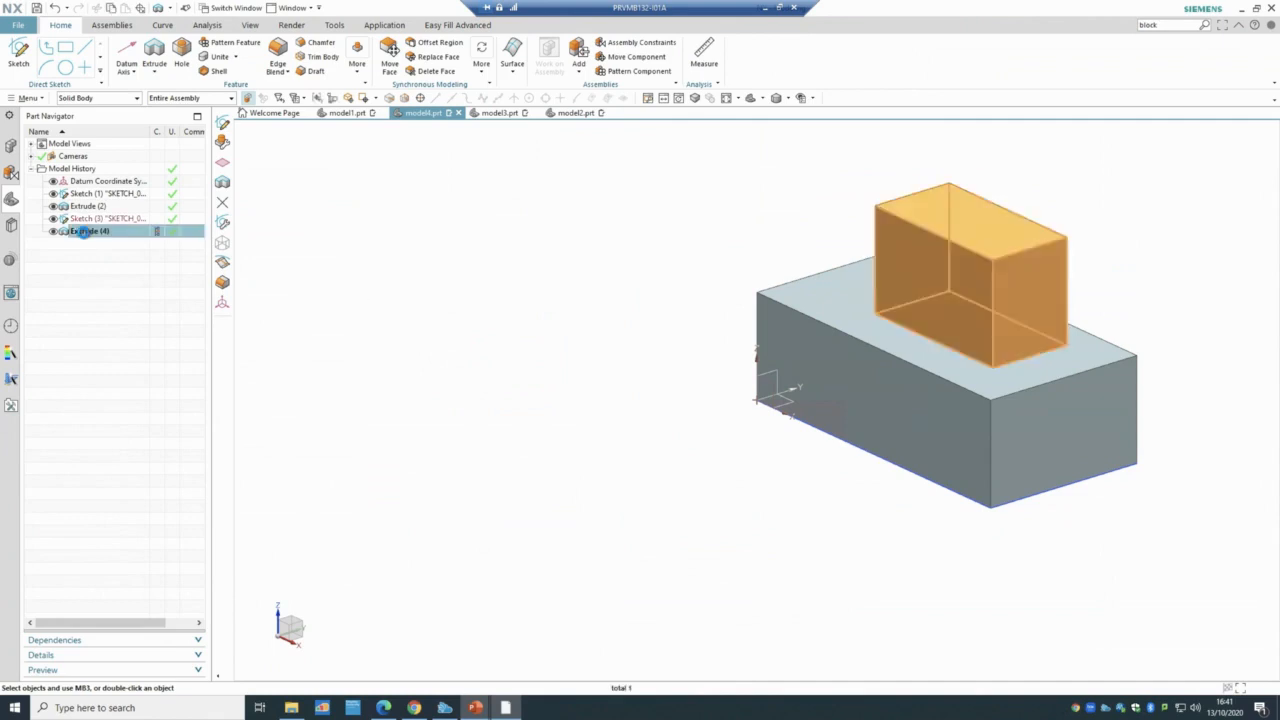
pyautogui.click(313, 437)
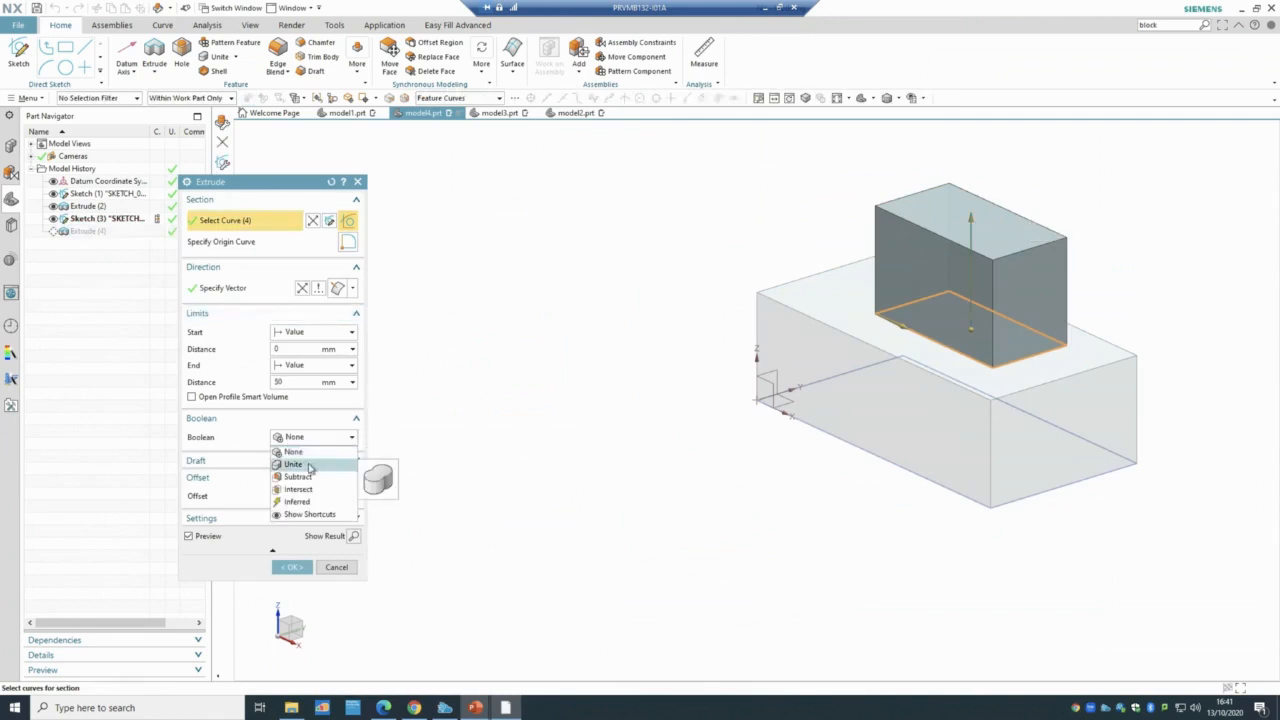
pyautogui.click(308, 466)
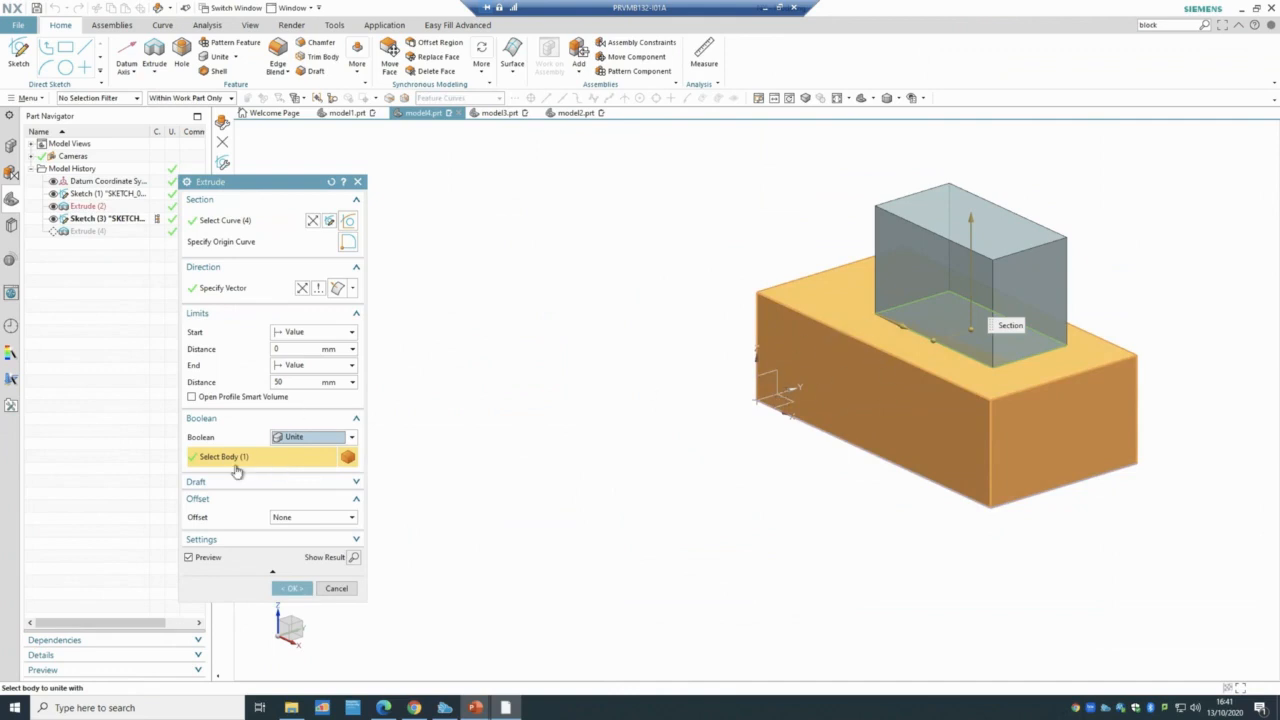
pyautogui.click(292, 588)
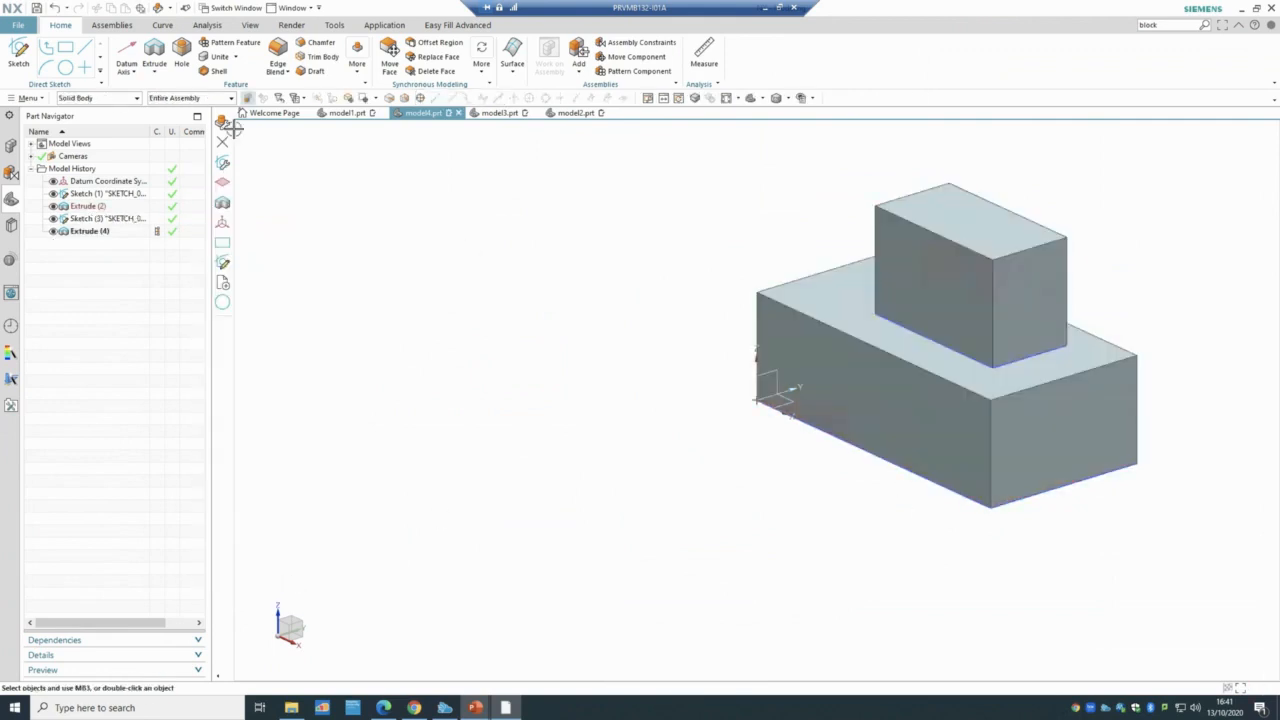
pyautogui.click(103, 100)
# - Cancel a stray circle command, then sketch one circle on the upper block's top face
pyautogui.click(96, 257)
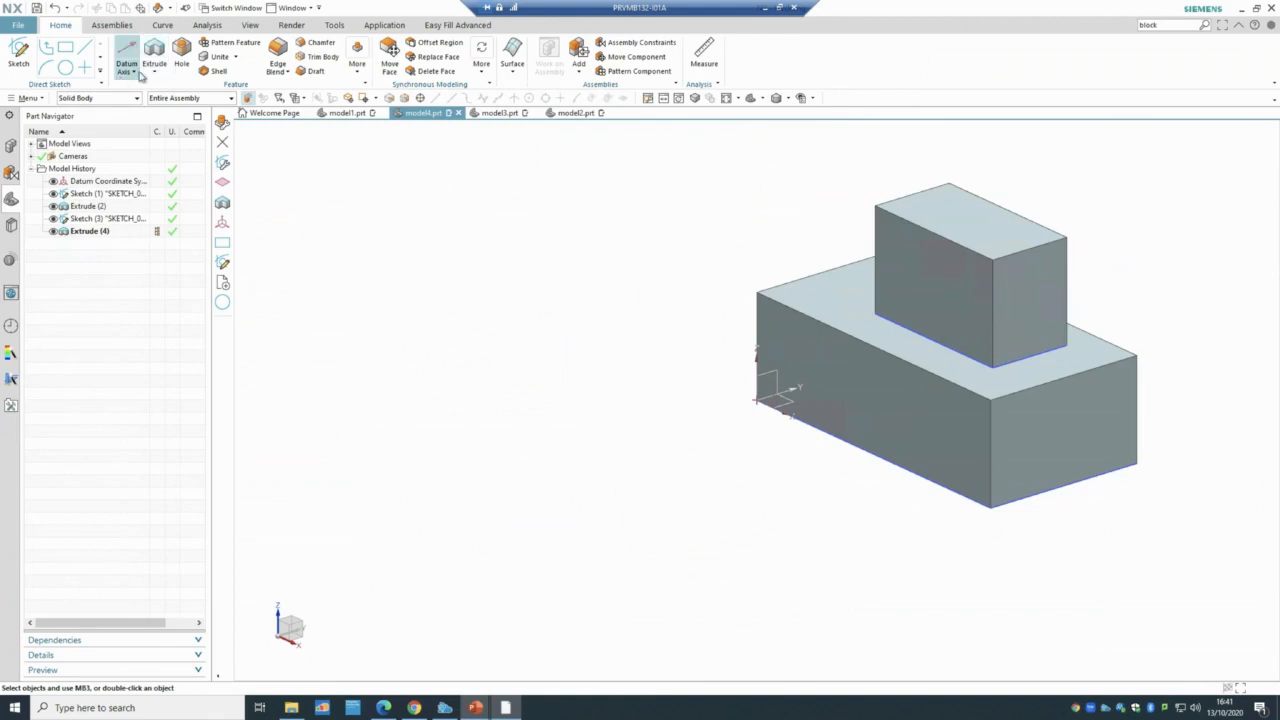
pyautogui.click(65, 67)
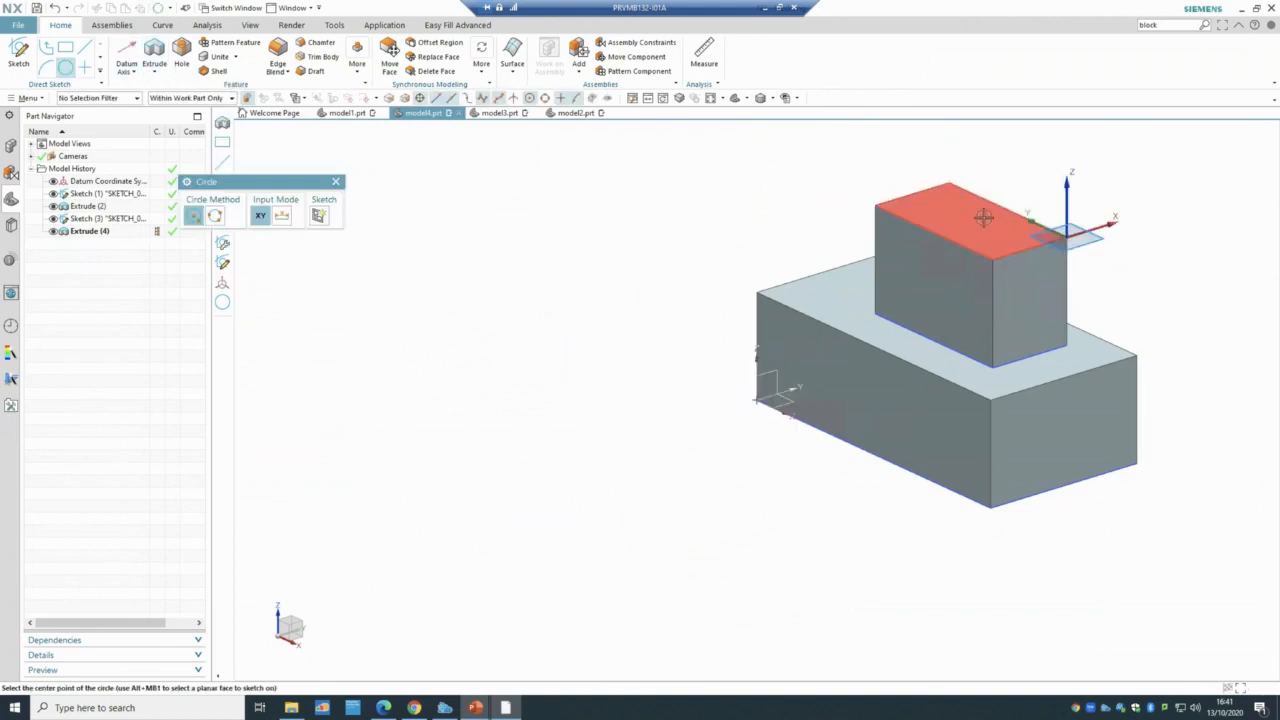
pyautogui.press('Escape')
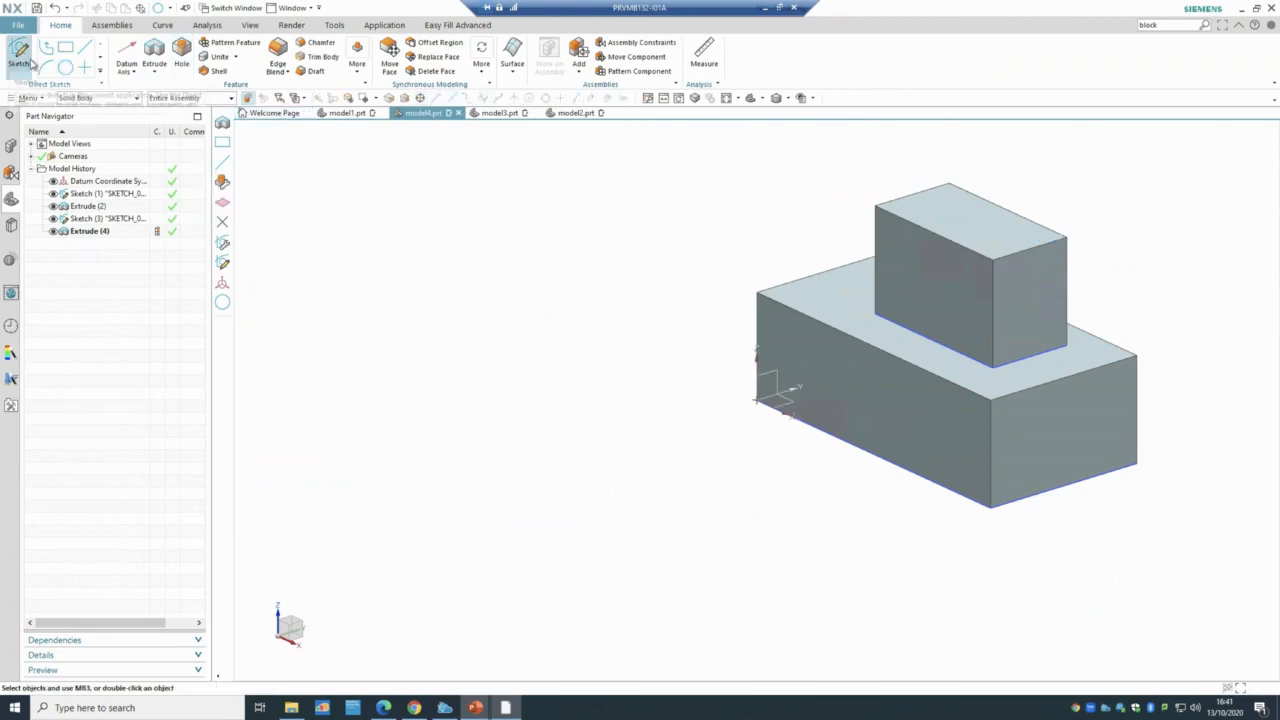
pyautogui.click(20, 58)
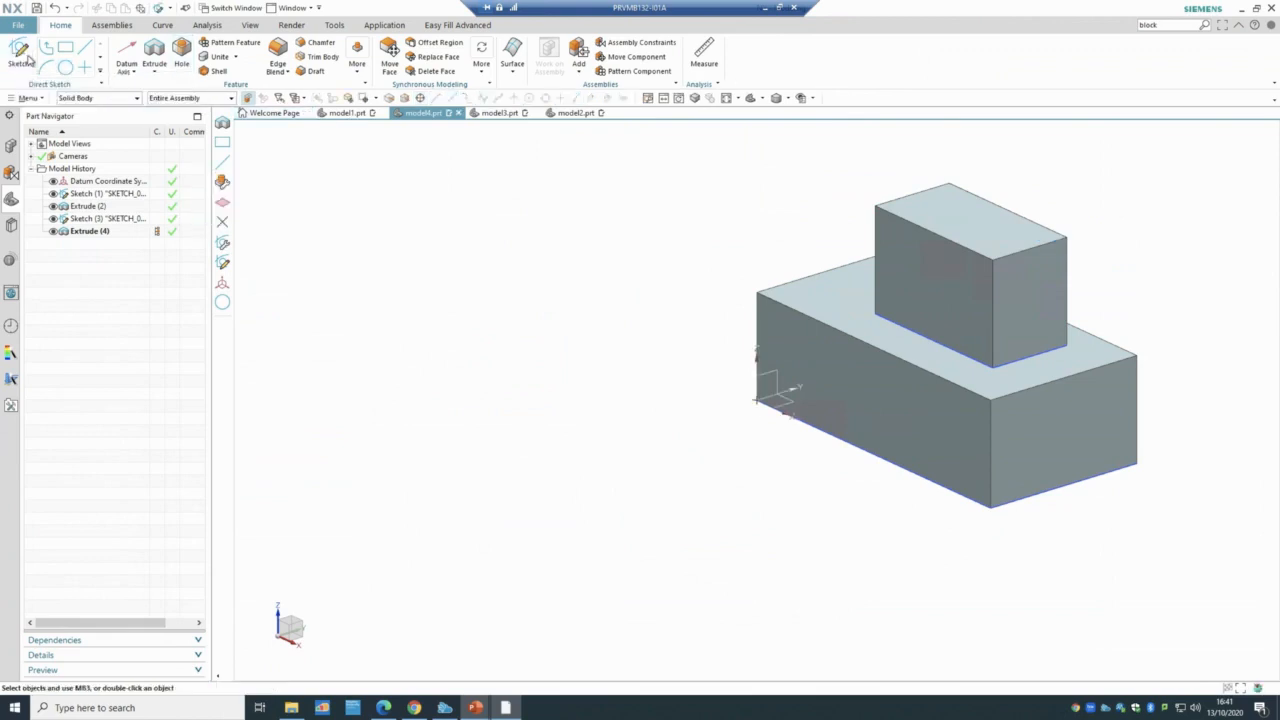
pyautogui.click(956, 218)
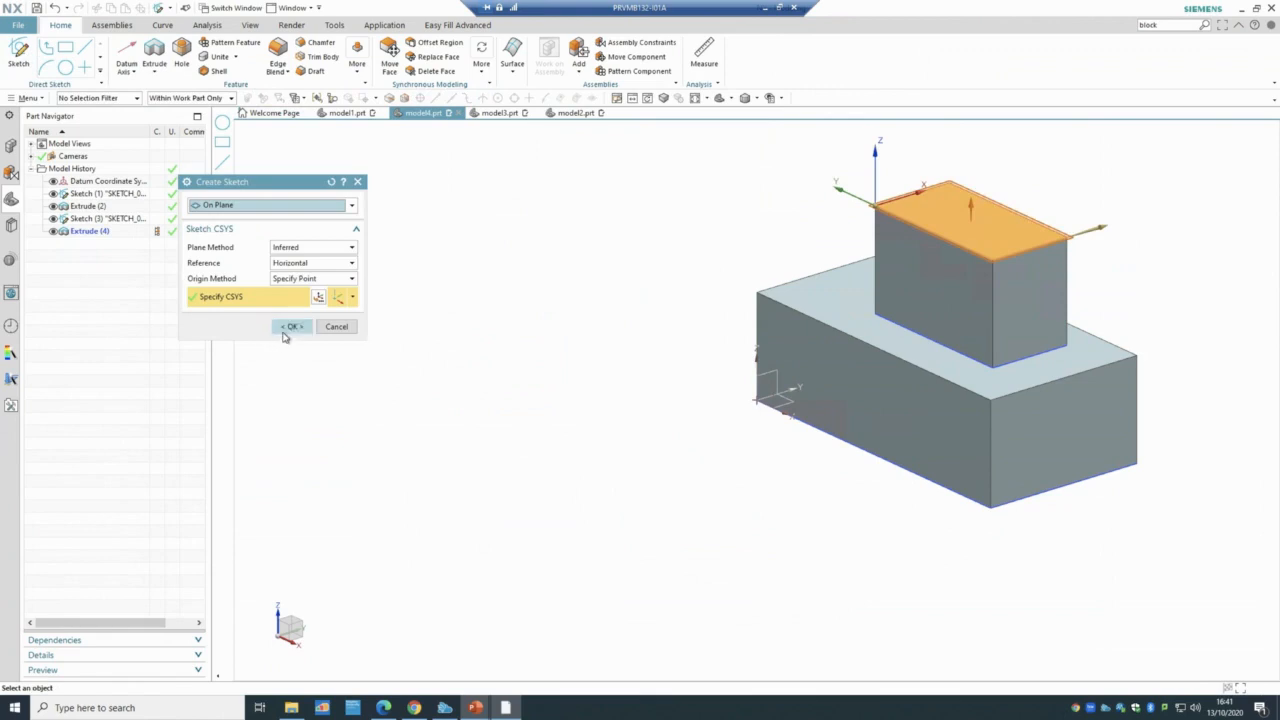
pyautogui.click(287, 328)
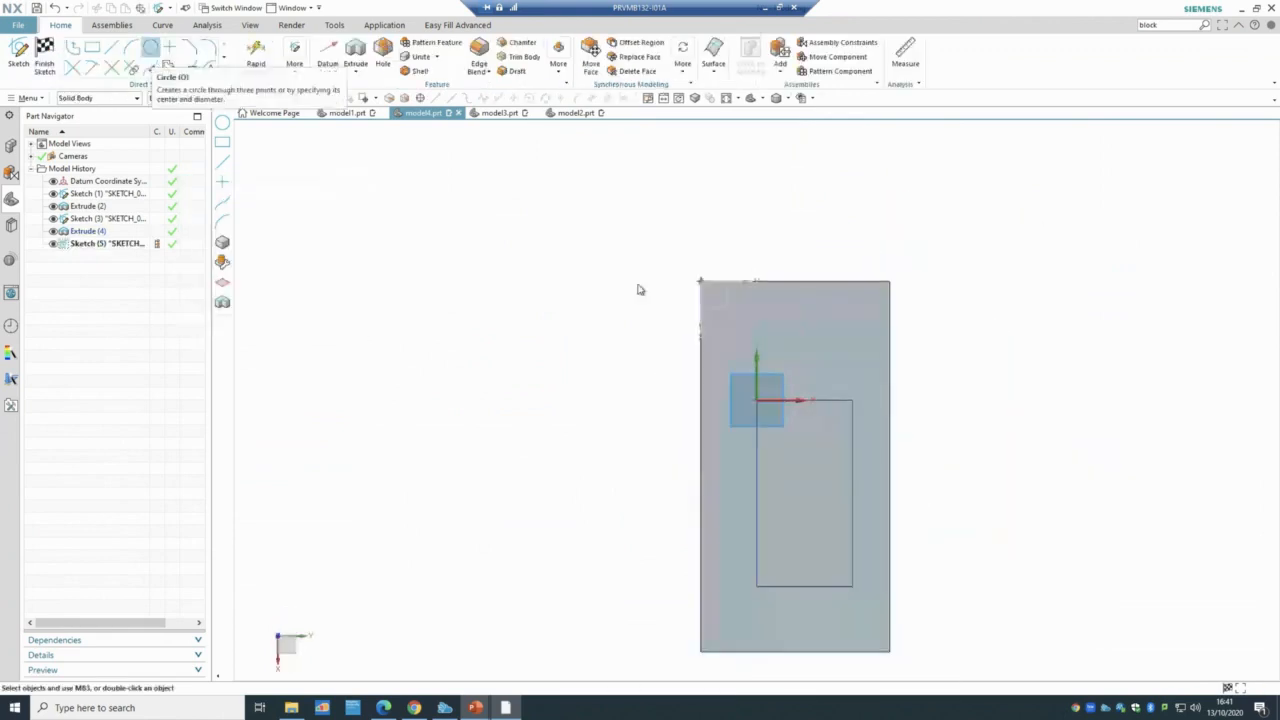
pyautogui.click(150, 47)
pyautogui.click(802, 491)
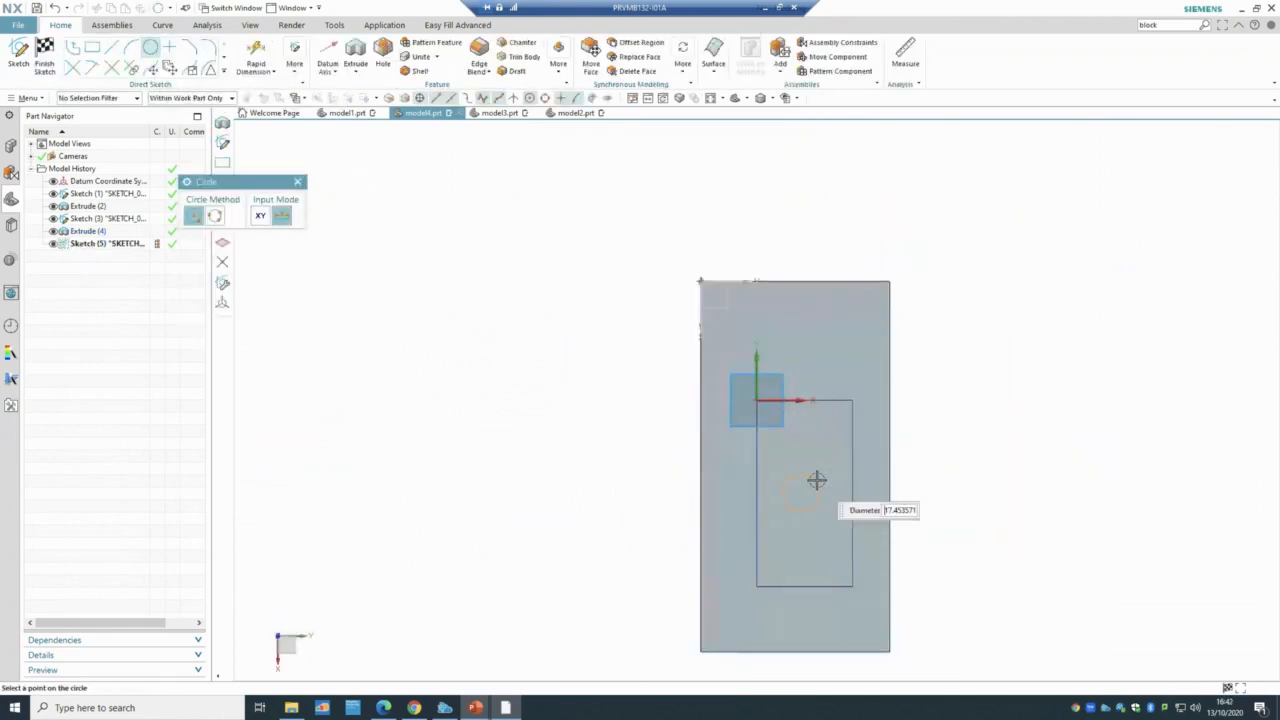
pyautogui.click(818, 477)
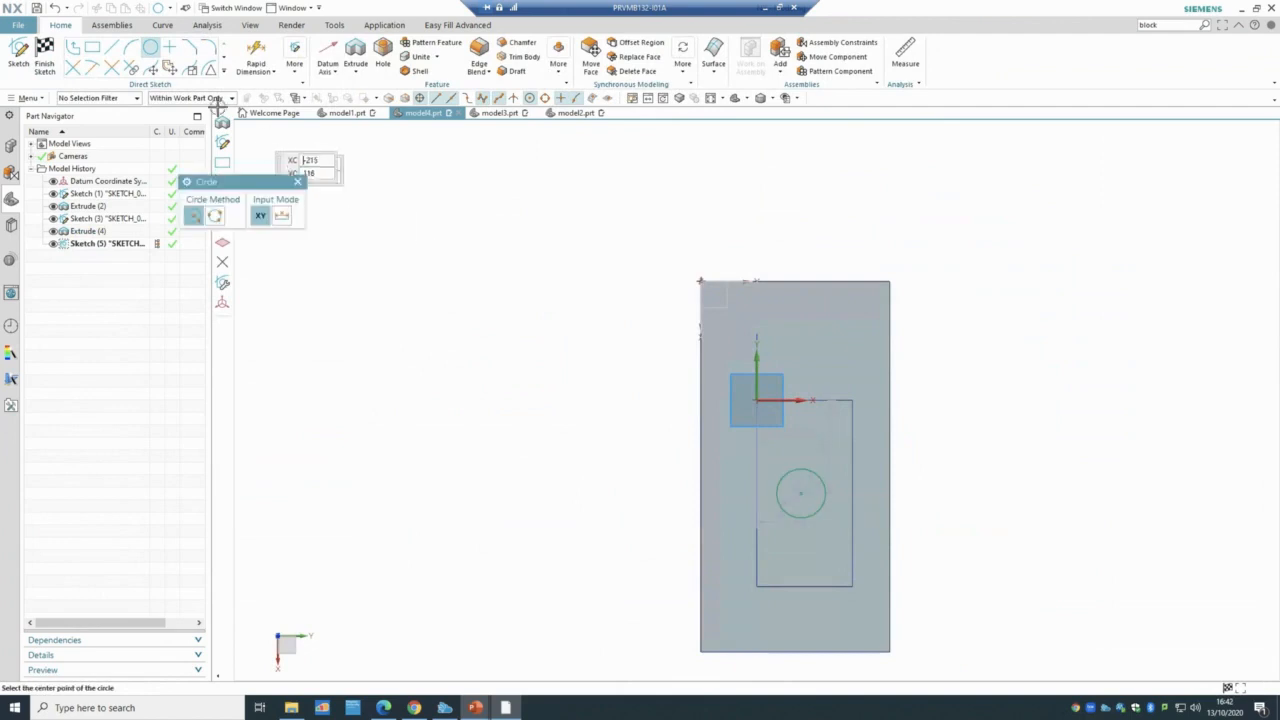
pyautogui.click(42, 52)
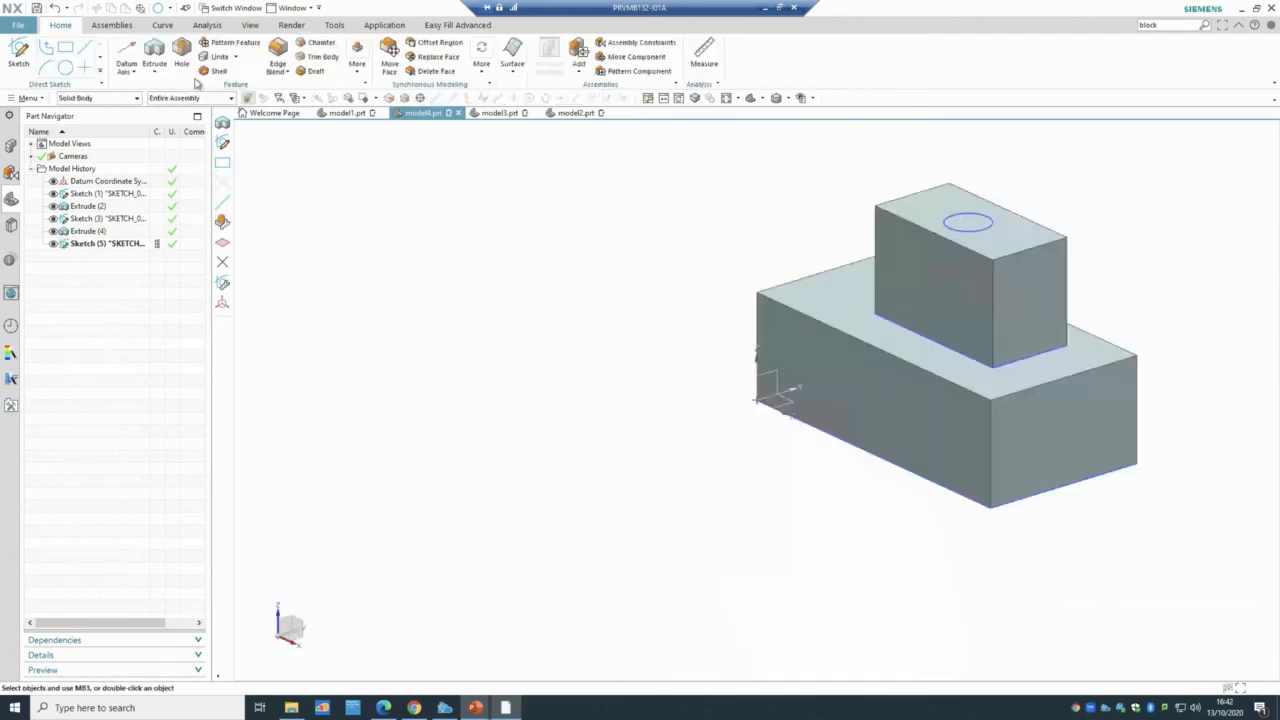
# - Abandon a mistaken face extrusion, then extrude Sketch (5) 50 mm into a cylinder
pyautogui.click(155, 55)
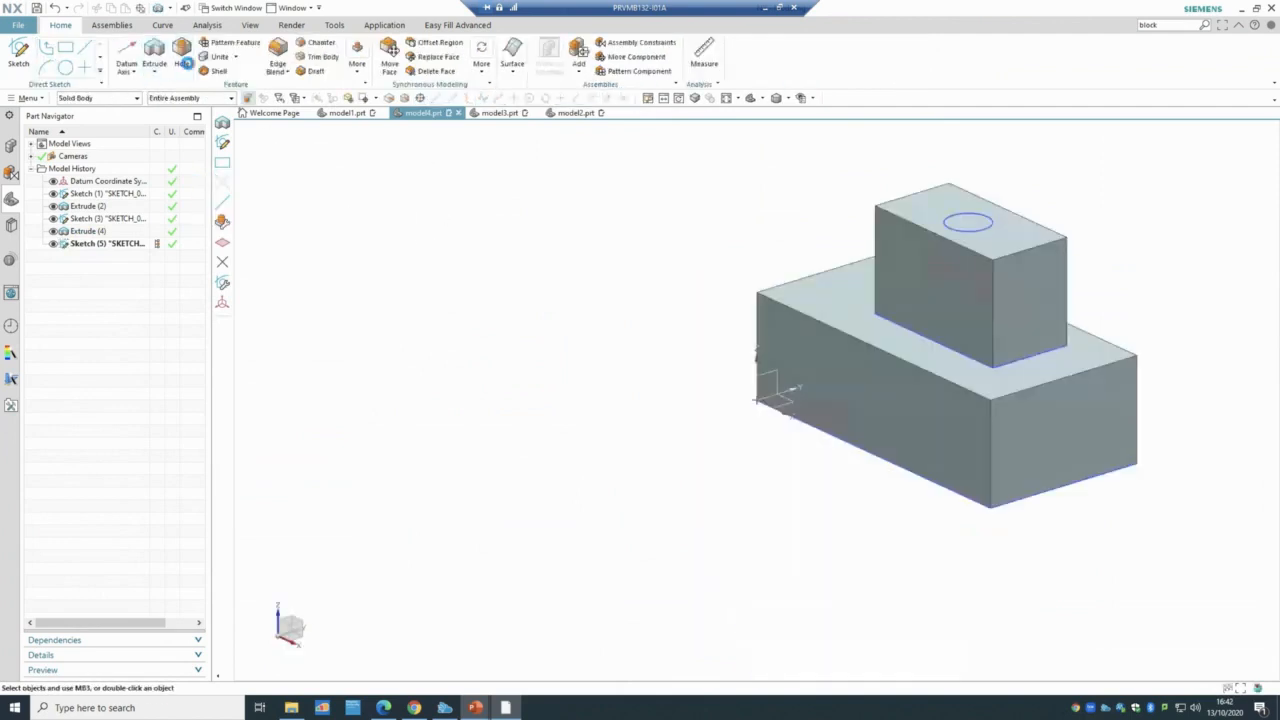
pyautogui.click(985, 225)
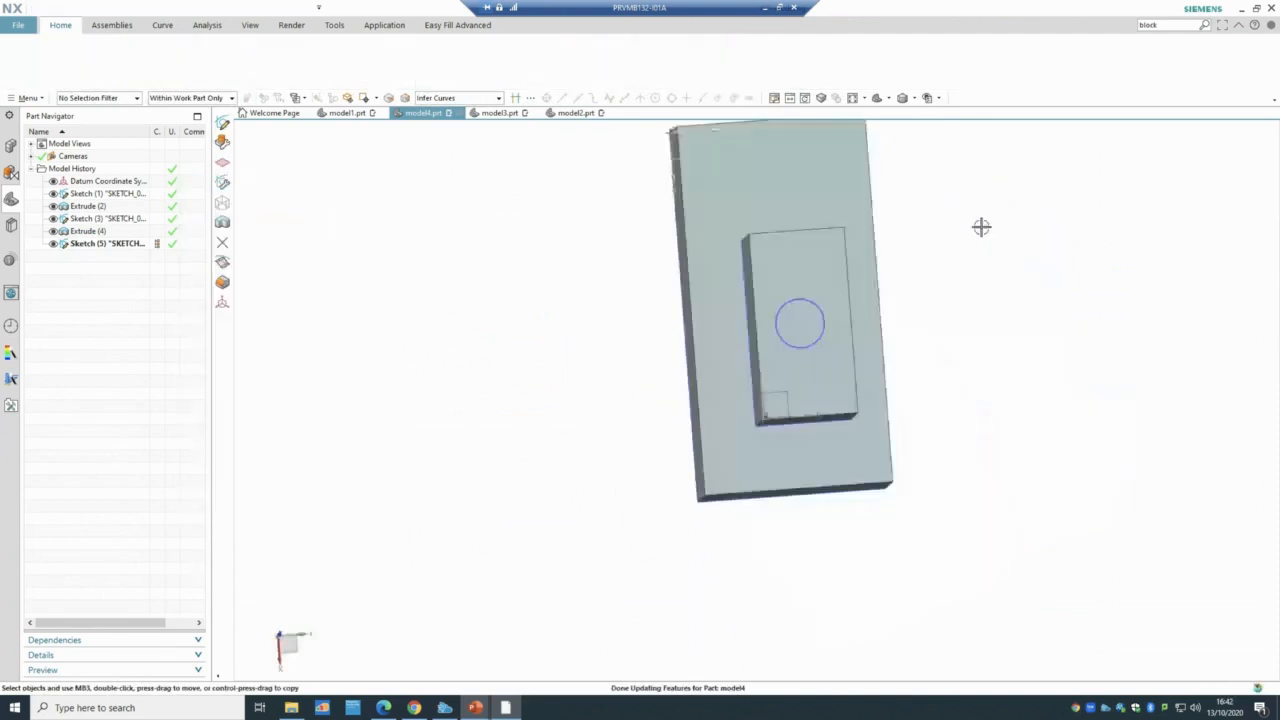
pyautogui.click(22, 60)
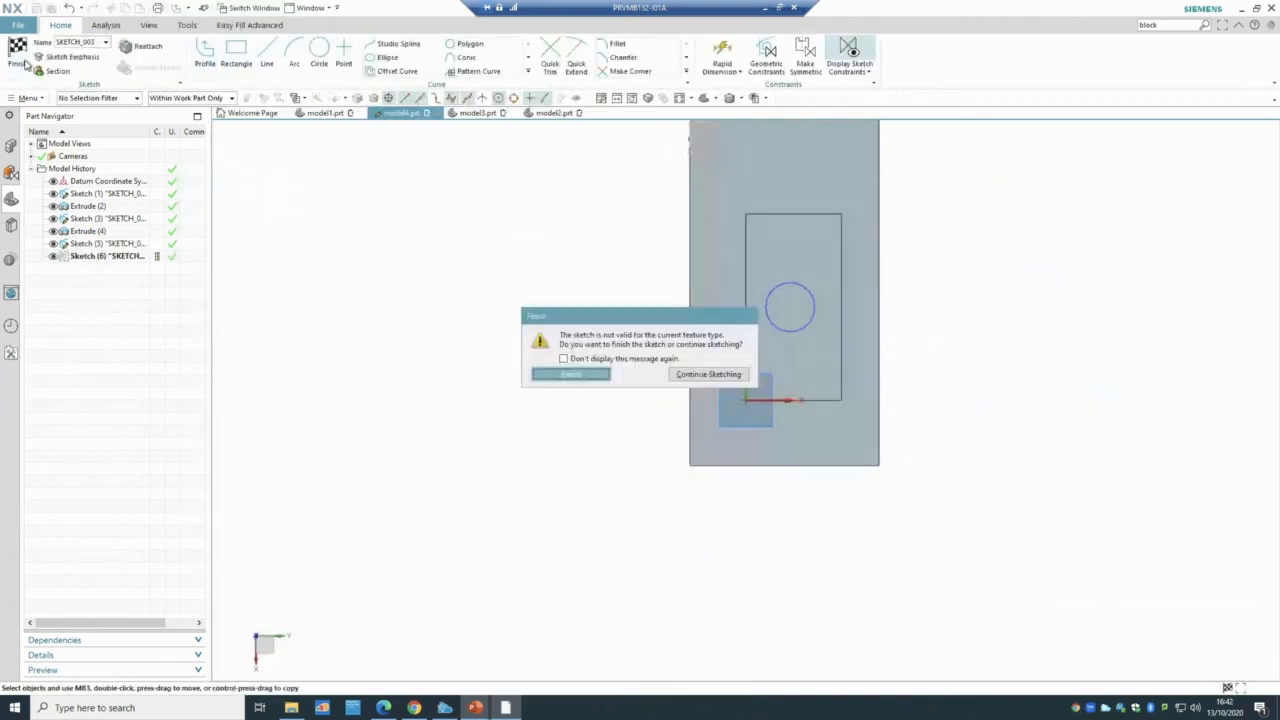
pyautogui.click(569, 373)
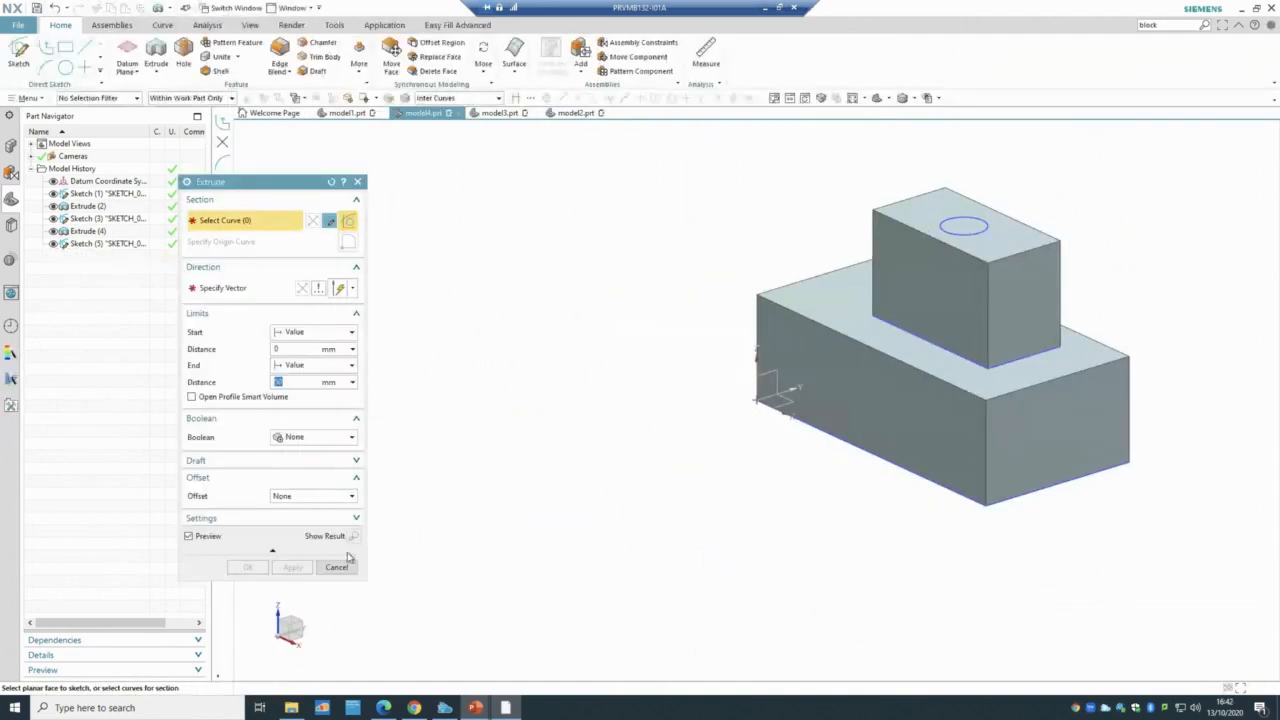
pyautogui.click(336, 567)
pyautogui.click(126, 244)
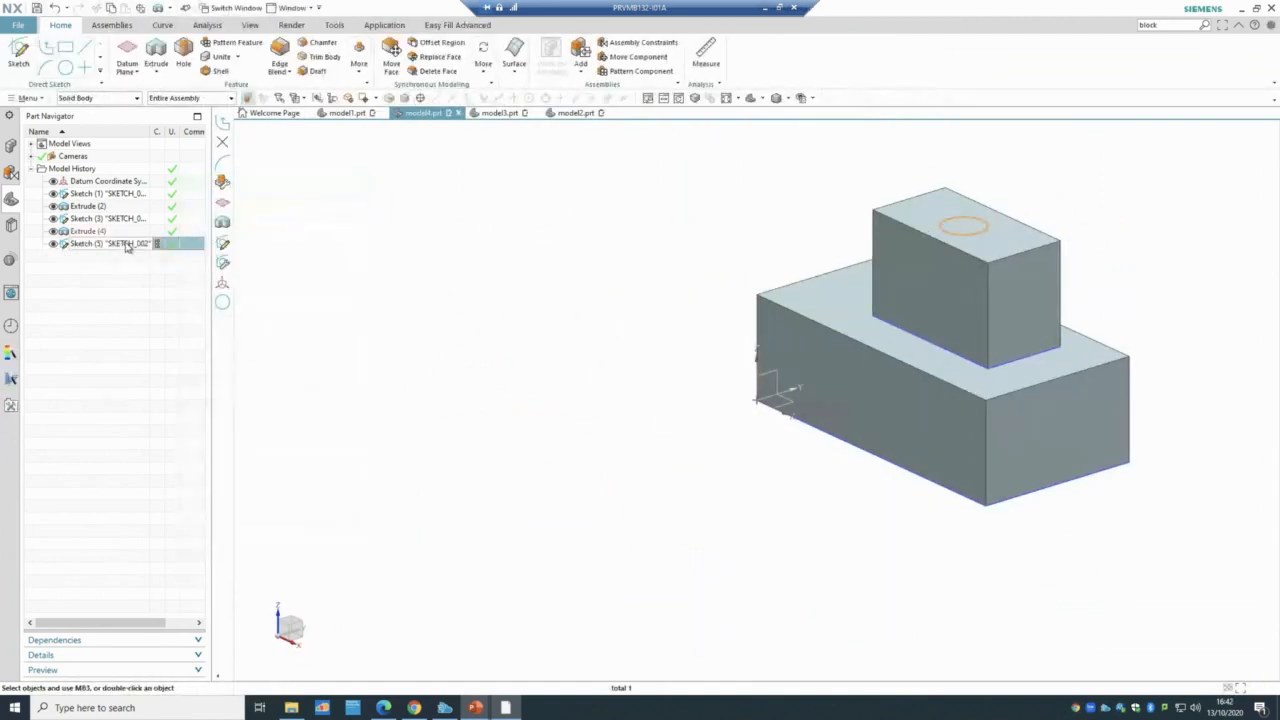
pyautogui.click(156, 55)
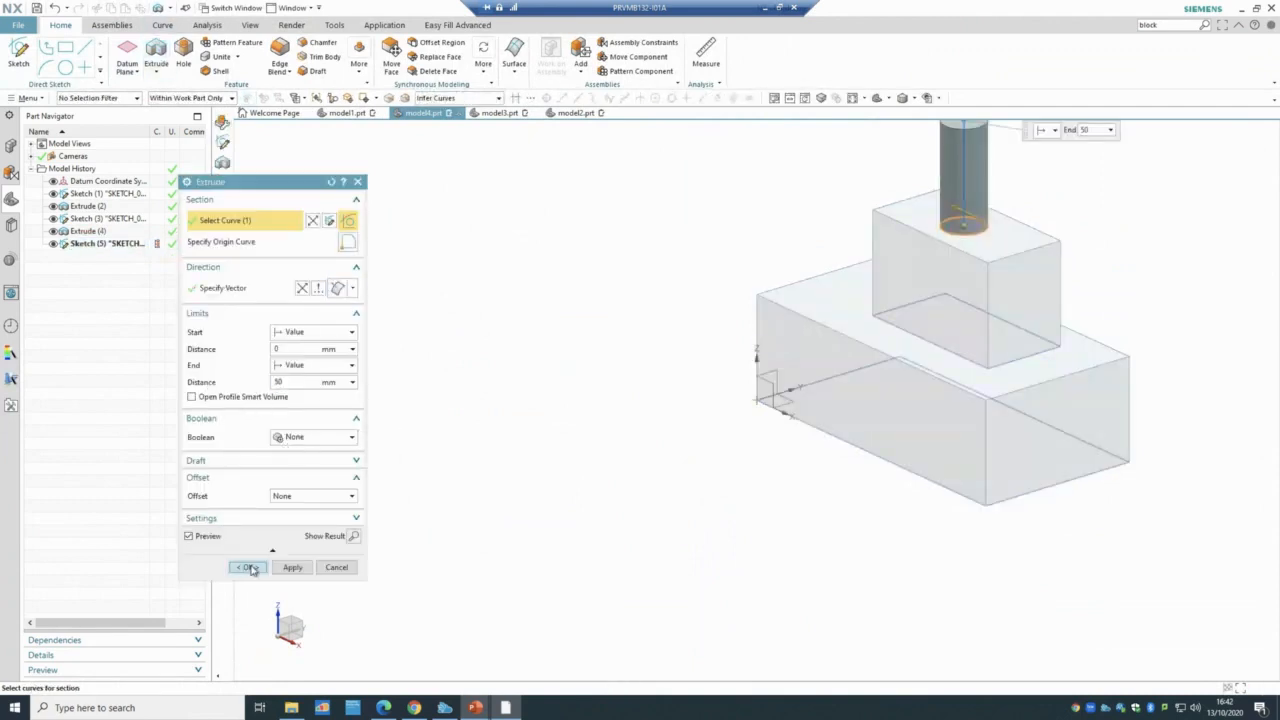
pyautogui.click(248, 567)
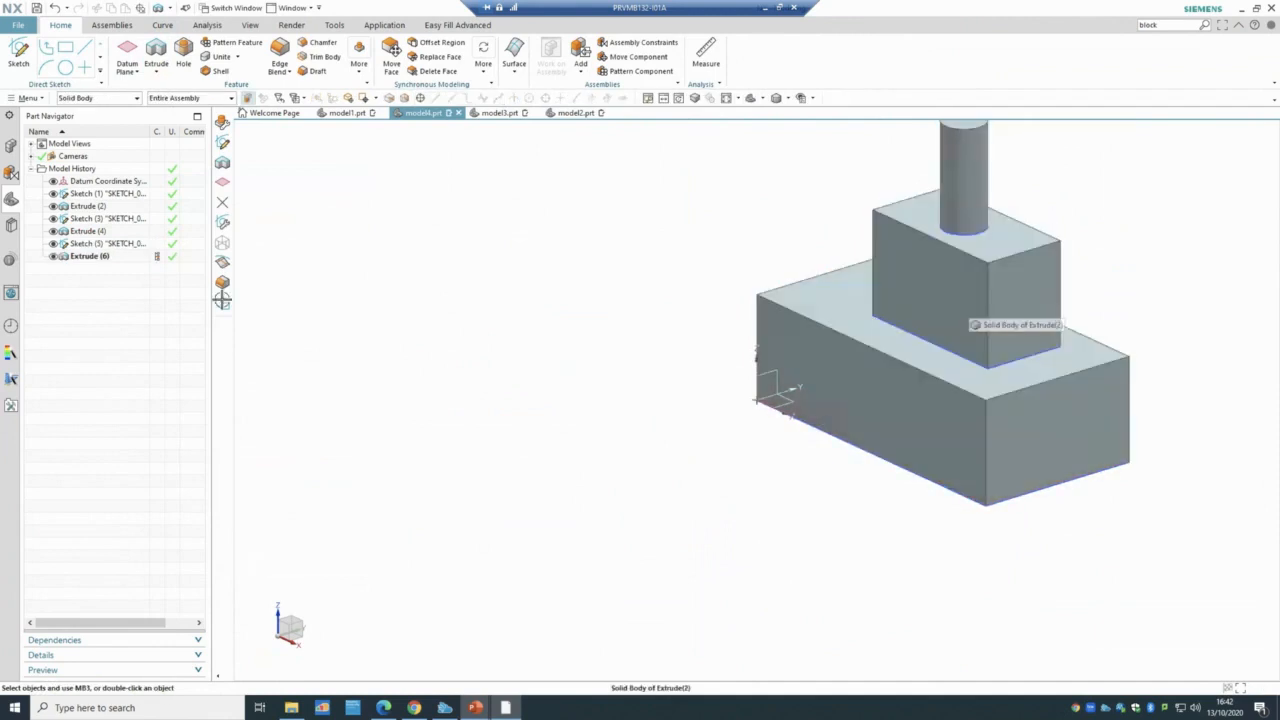
# - Edit Extrude (6) to unite the cylinder with the block body
pyautogui.doubleClick(85, 256)
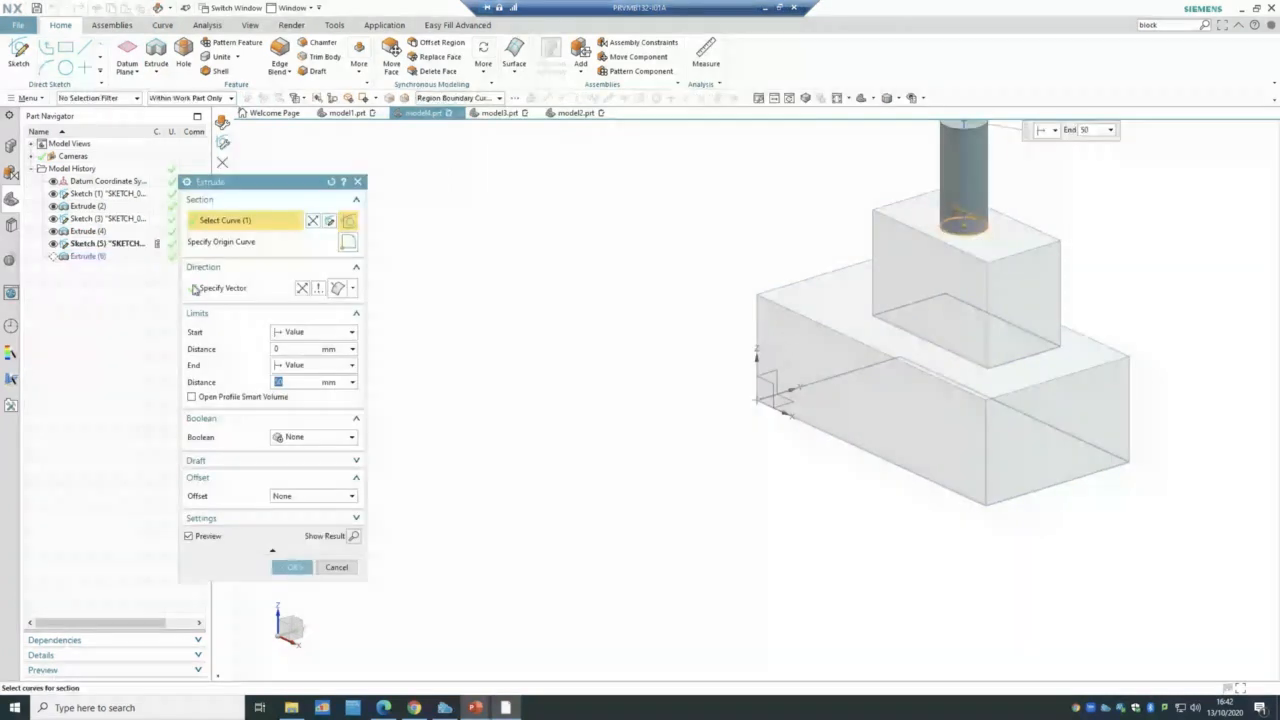
pyautogui.click(314, 437)
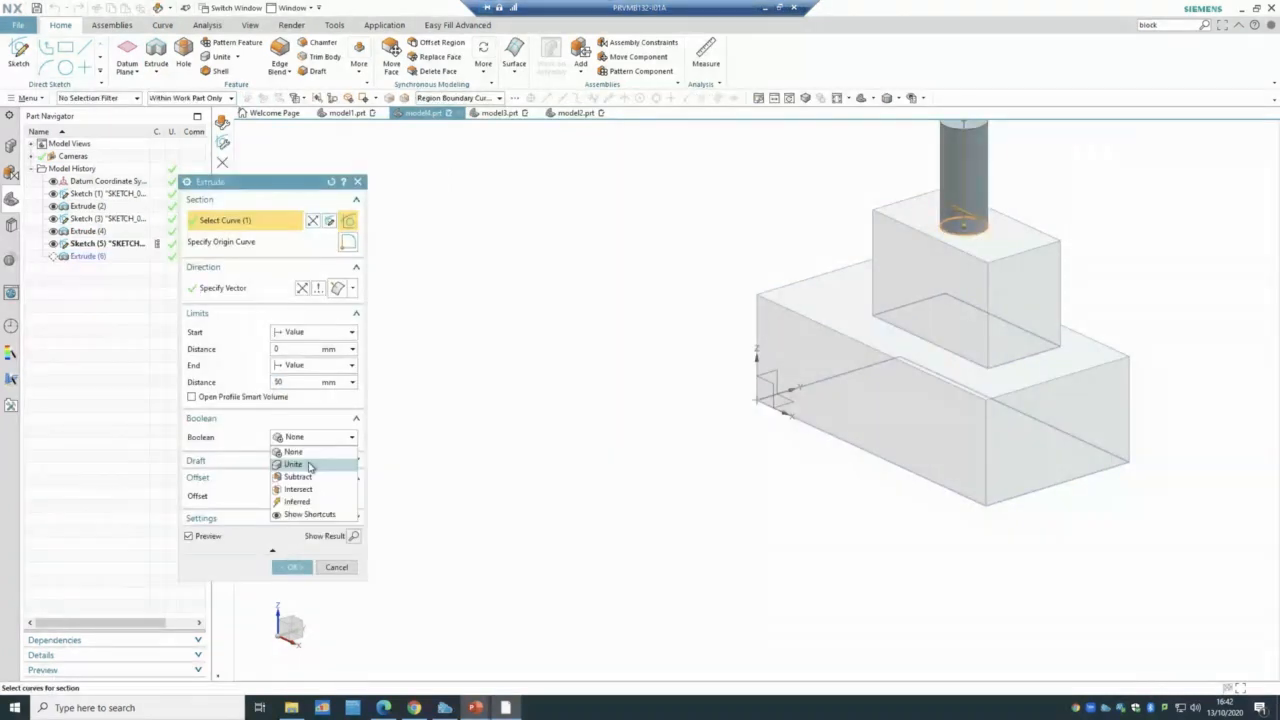
pyautogui.click(310, 466)
pyautogui.click(290, 567)
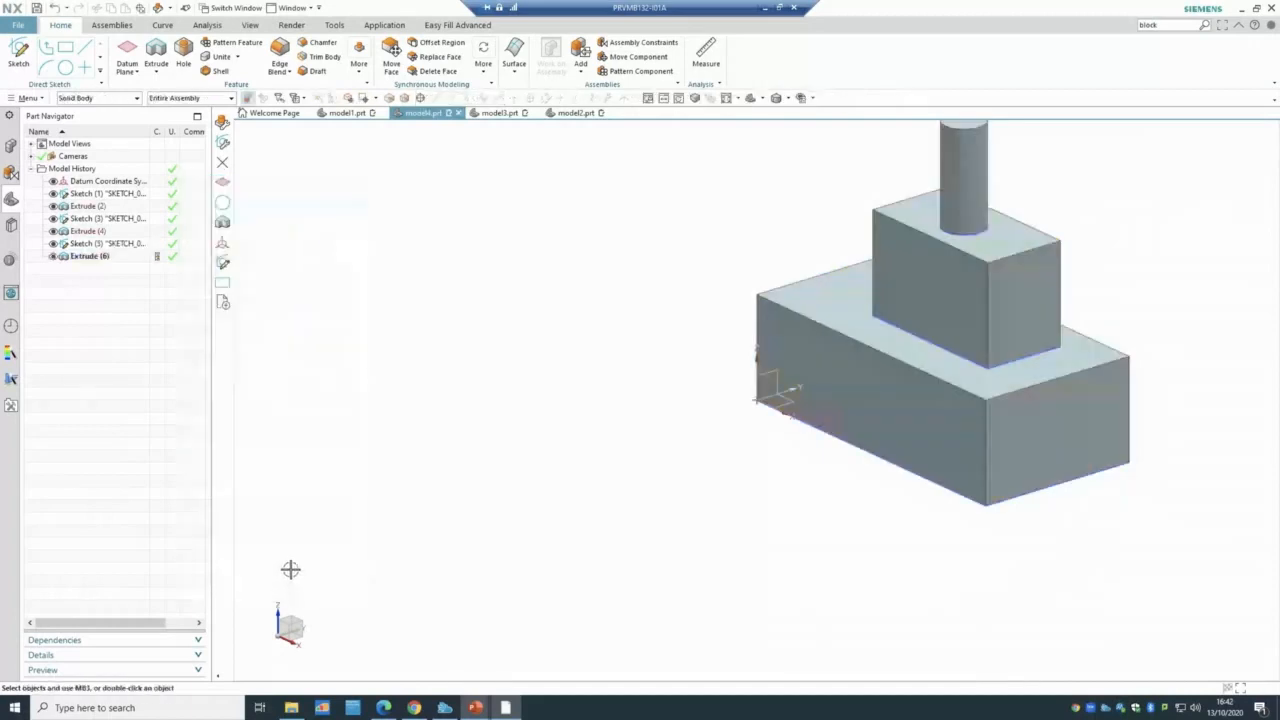
pyautogui.scroll(-1, 320, 530)
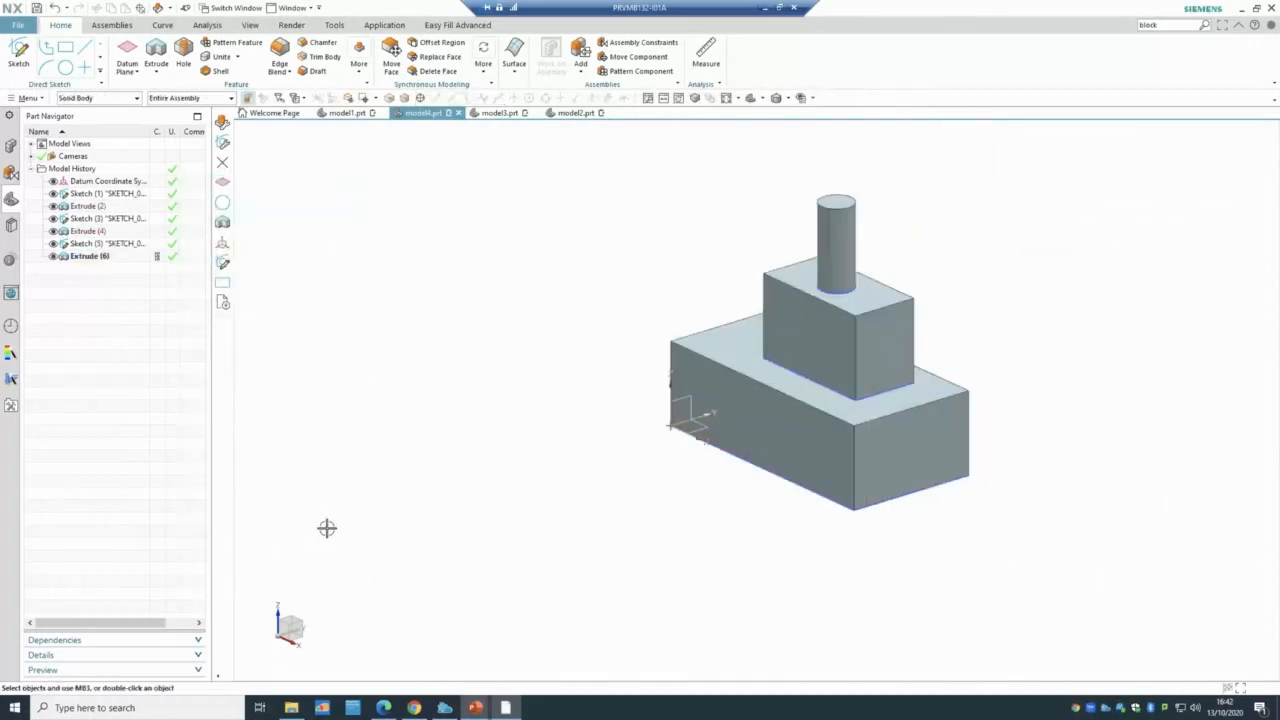
# - Review PowerPoint slides 24 (Unite) and 25 (Subtract), then return to the NX model
pyautogui.moveTo(480, 708)
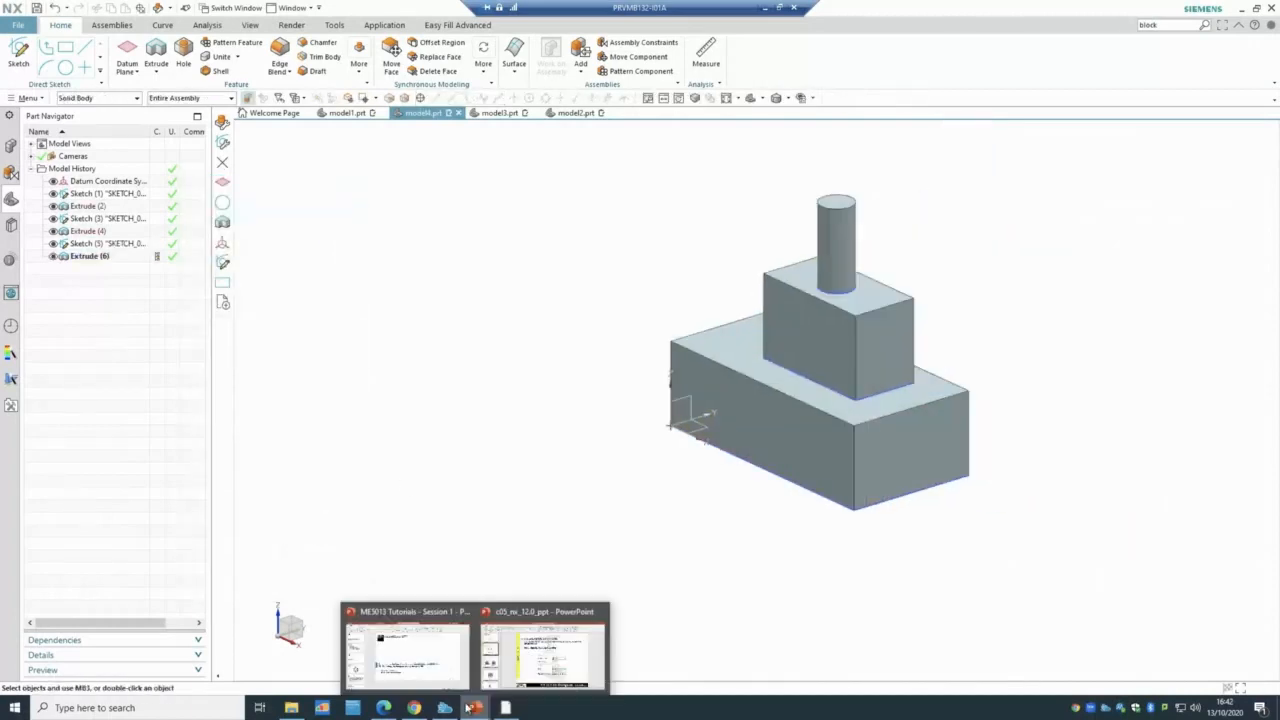
pyautogui.click(545, 652)
pyautogui.click(95, 422)
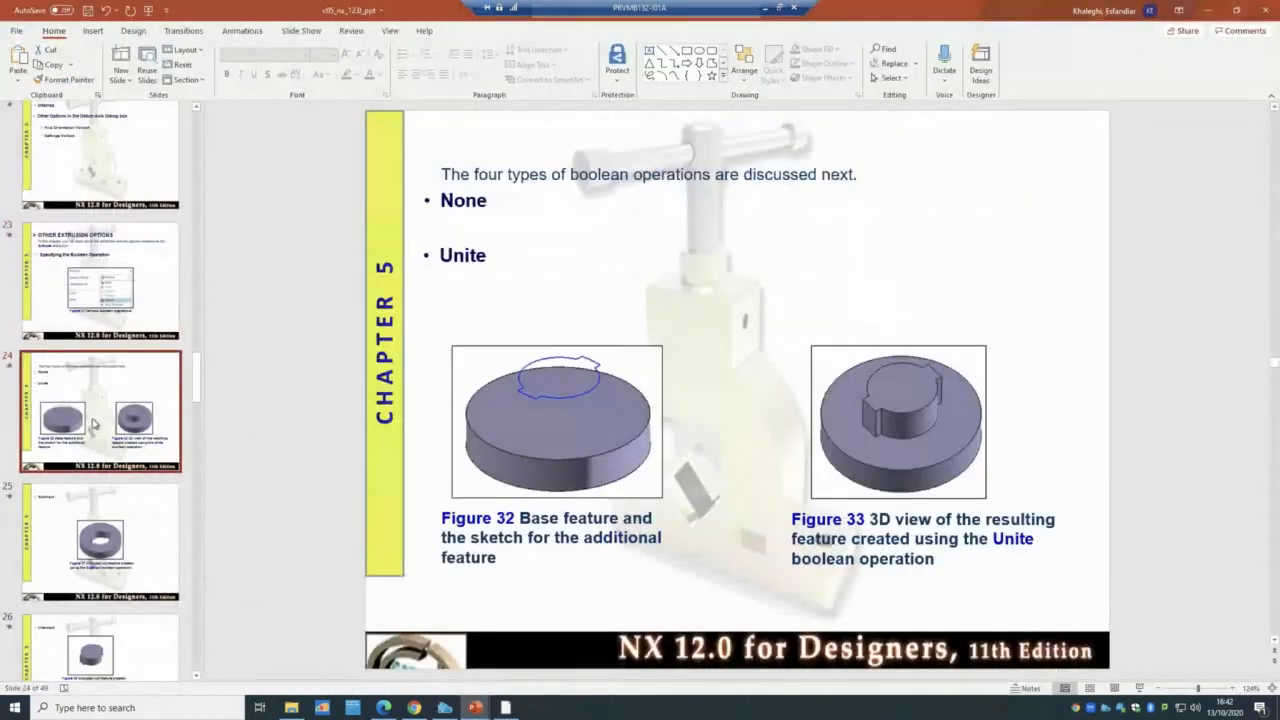
pyautogui.scroll(-1, 92, 478)
pyautogui.click(94, 470)
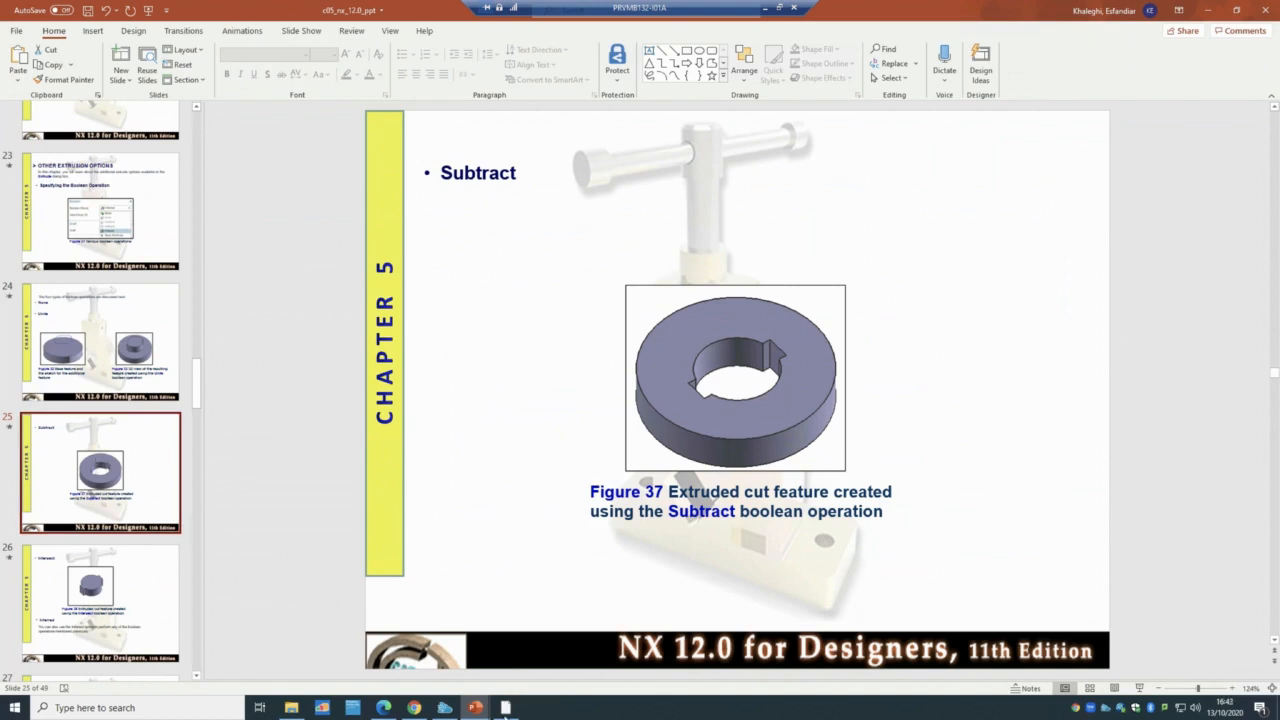
pyautogui.click(507, 707)
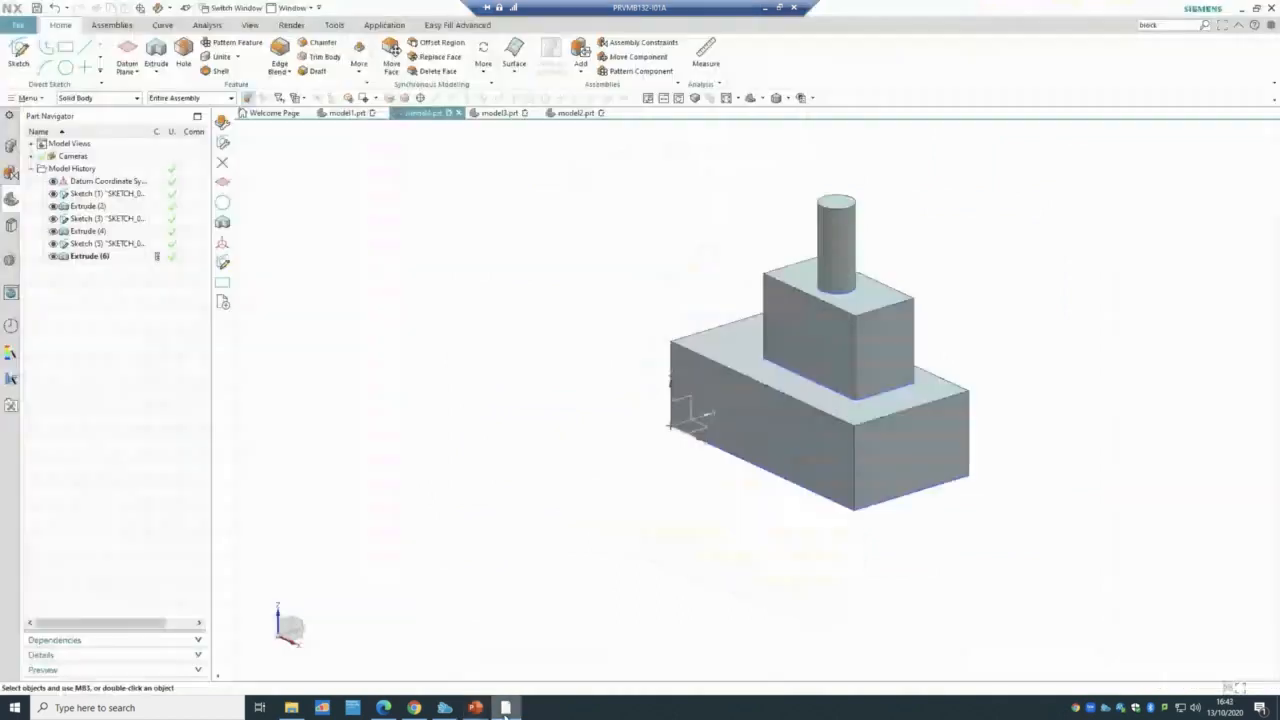
# - Delete the cylinder extrusion, circle sketch and upper block extrusion from the Part Navigator
pyautogui.click(90, 256)
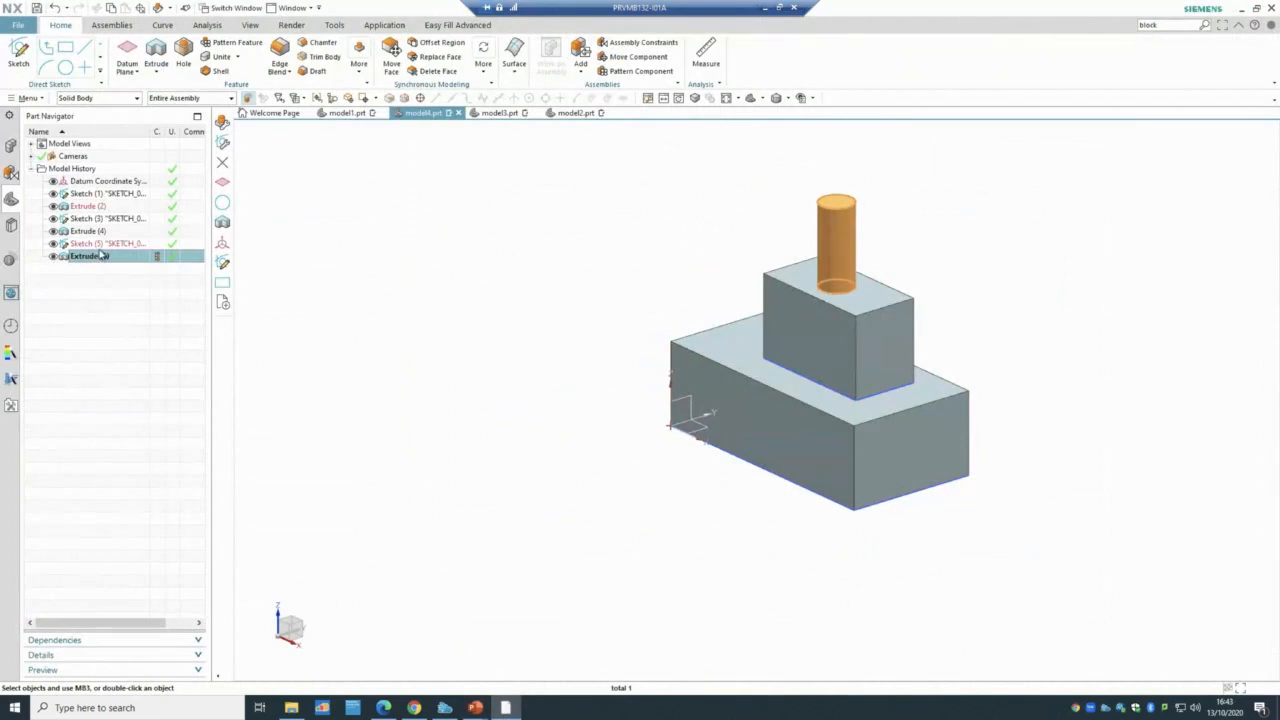
pyautogui.click(52, 258)
pyautogui.click(100, 256)
pyautogui.keyDown('ctrl'); pyautogui.click(103, 244); pyautogui.keyUp('ctrl')
pyautogui.keyDown('shift'); pyautogui.click(101, 224); pyautogui.keyUp('shift')
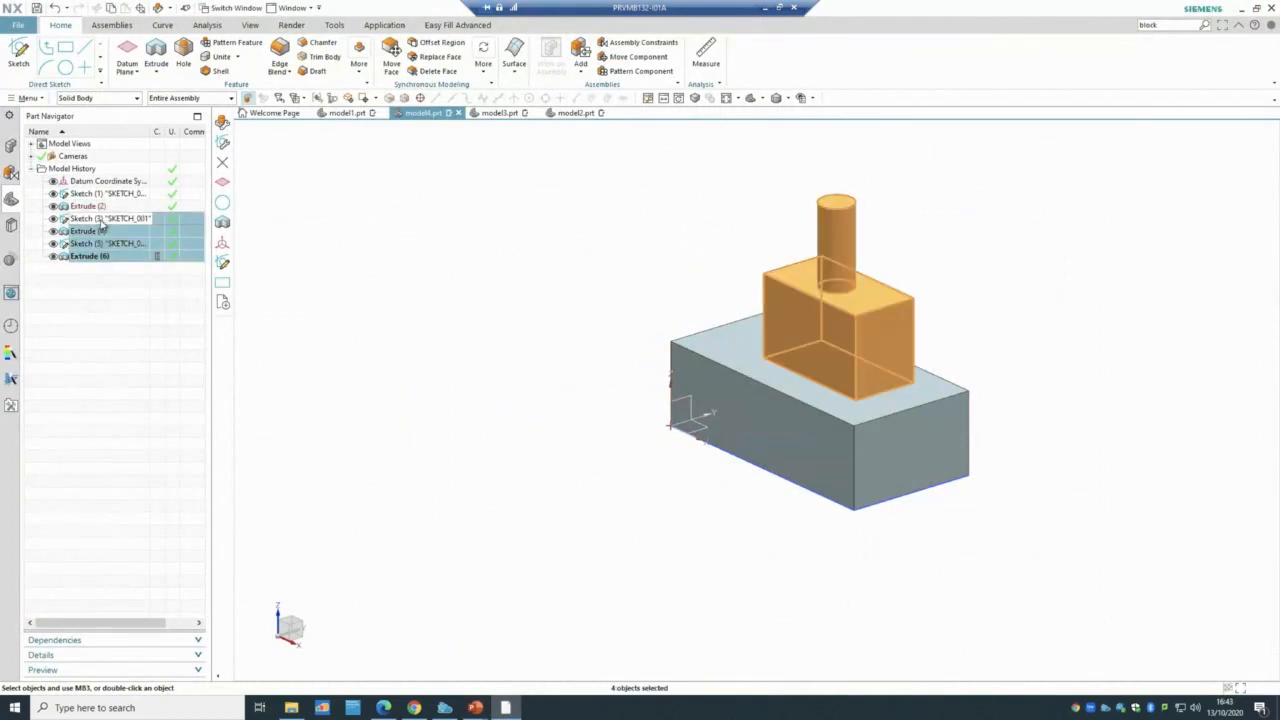
pyautogui.rightClick(101, 234)
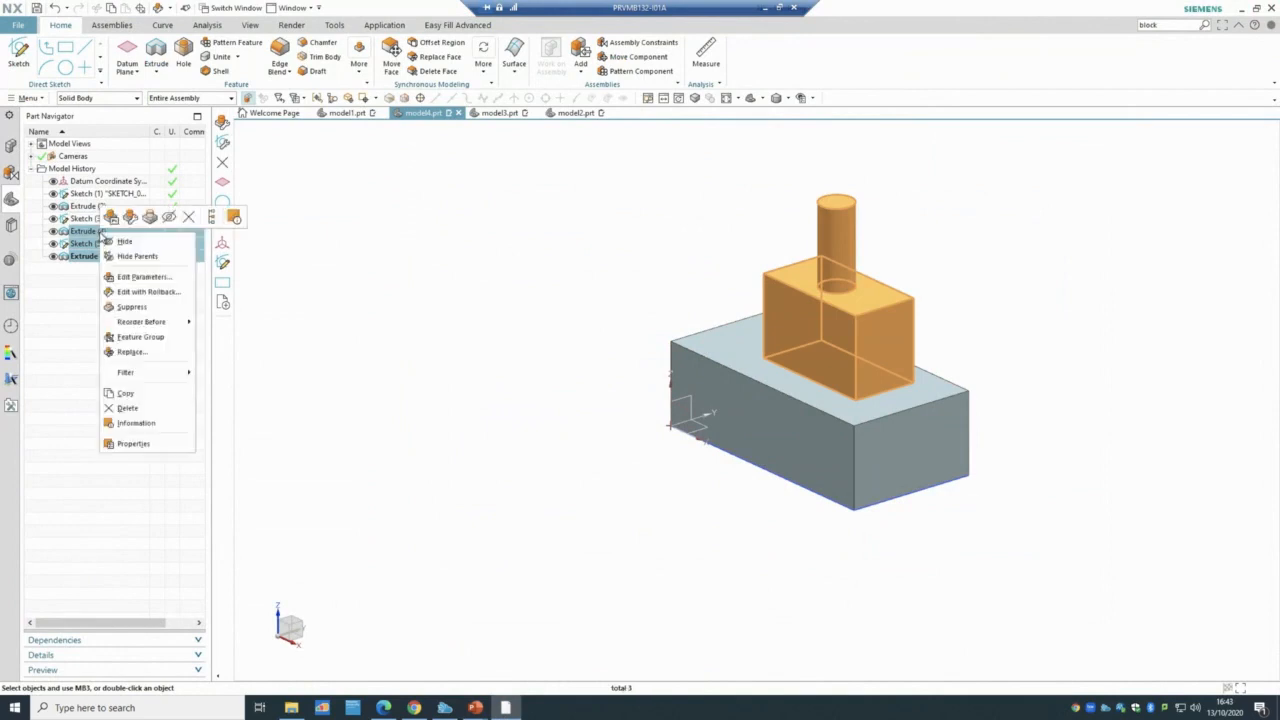
pyautogui.click(130, 408)
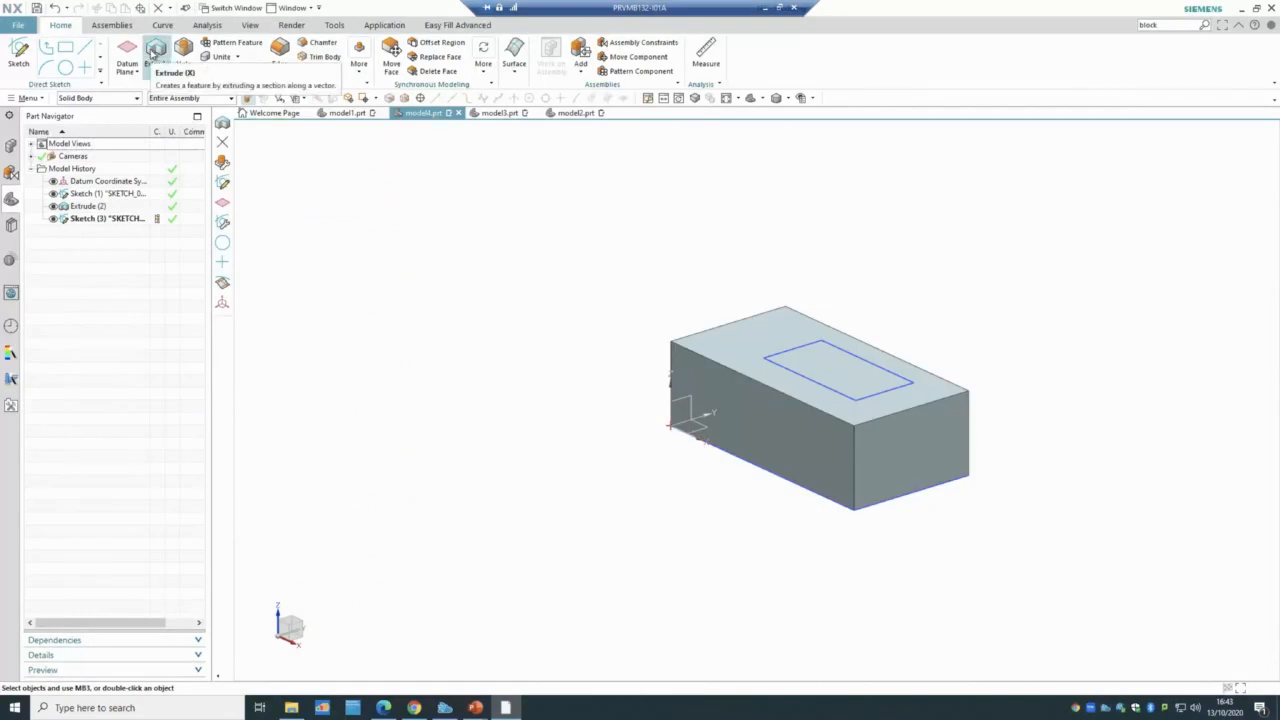
# - Extrude the rectangle sketch 40 mm down with Subtract, cutting a pocket into the block
pyautogui.click(153, 55)
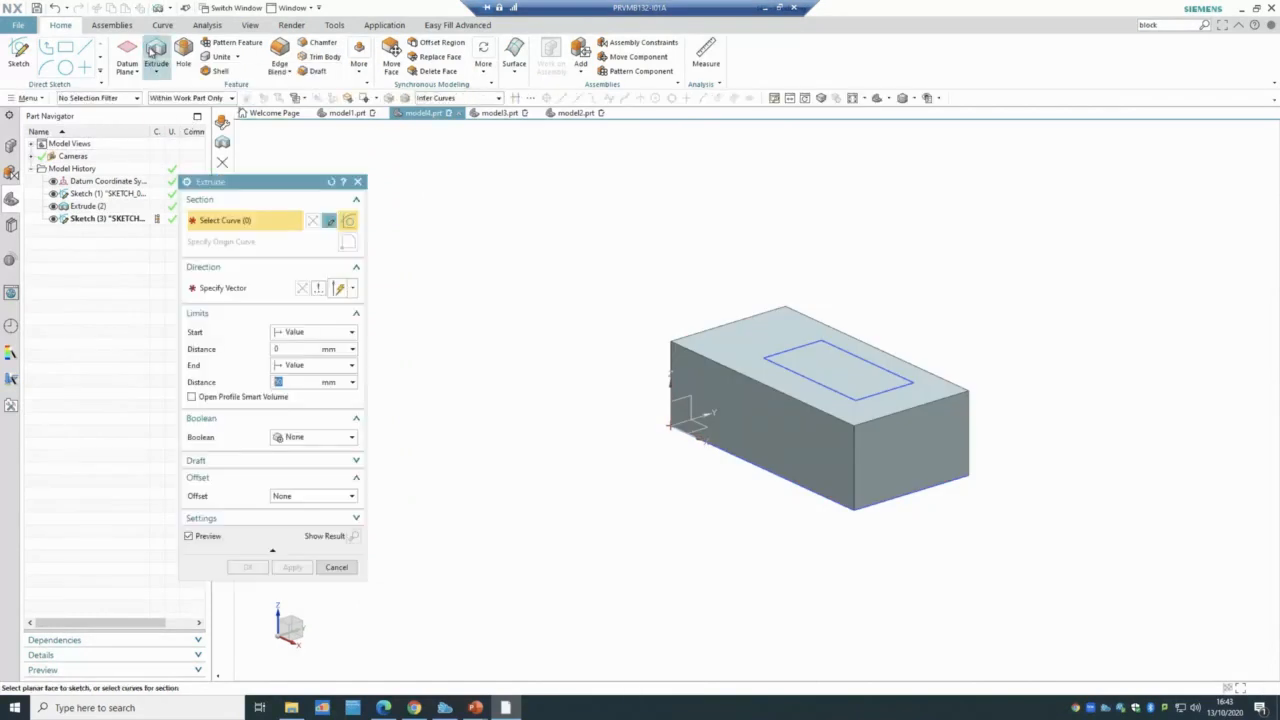
pyautogui.click(796, 345)
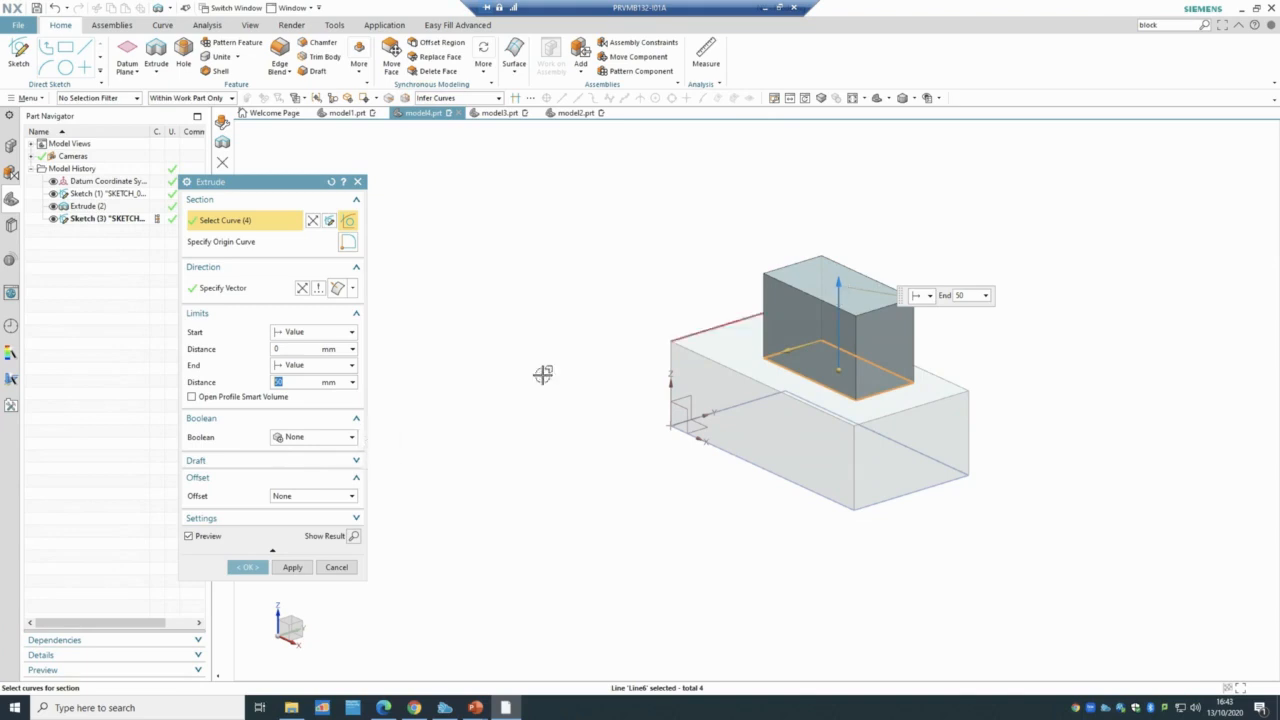
pyautogui.click(315, 441)
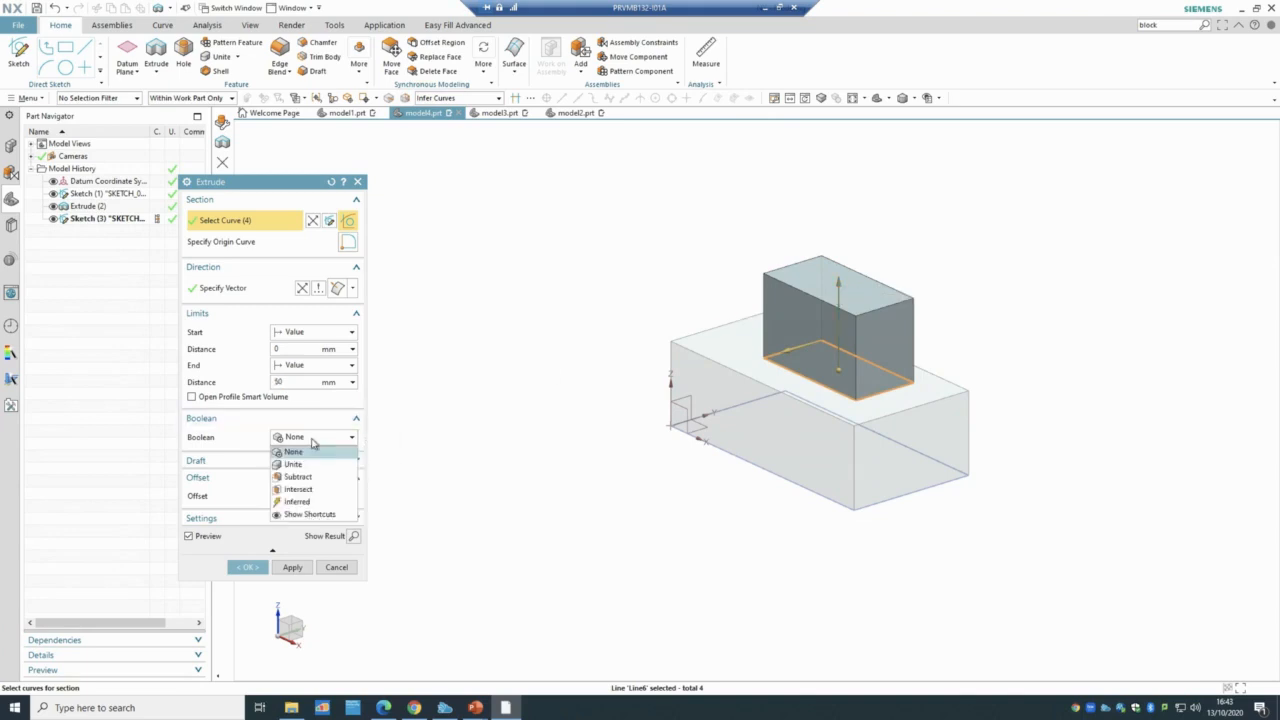
pyautogui.click(318, 477)
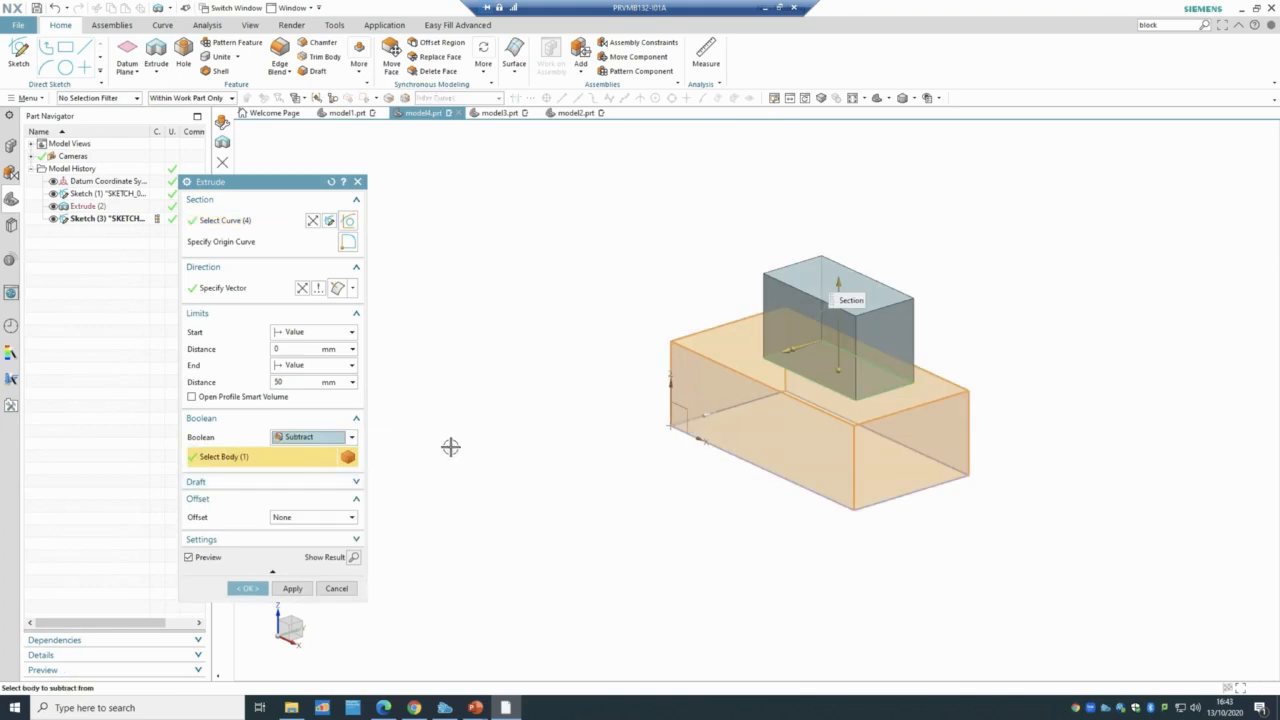
pyautogui.click(841, 288)
pyautogui.moveTo(844, 425)
pyautogui.mouseDown()
pyautogui.moveTo(843, 468)
pyautogui.moveTo(847, 445)
pyautogui.mouseUp()
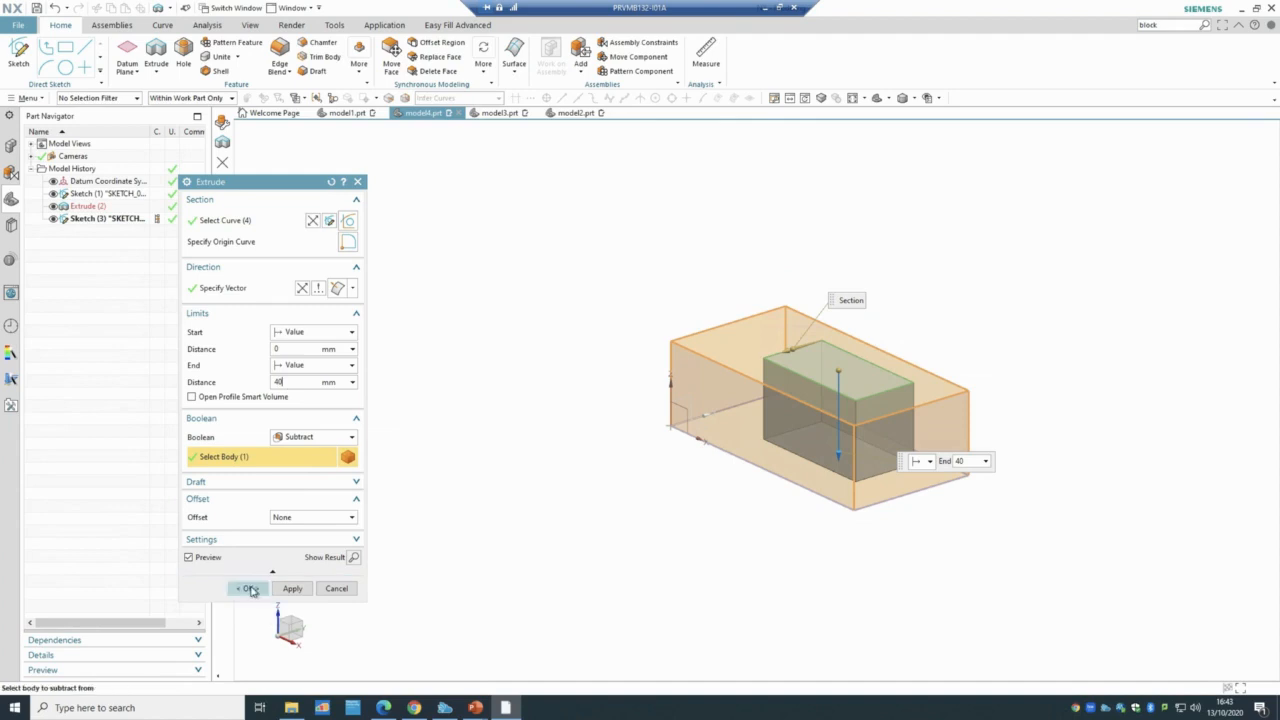
pyautogui.click(249, 588)
pyautogui.moveTo(1010, 272)
pyautogui.mouseDown(button='middle')
pyautogui.moveTo(984, 311)
pyautogui.moveTo(1011, 329)
pyautogui.moveTo(1006, 303)
pyautogui.moveTo(962, 308)
pyautogui.moveTo(1037, 266)
pyautogui.moveTo(1057, 289)
pyautogui.moveTo(1046, 306)
pyautogui.mouseUp(button='middle')
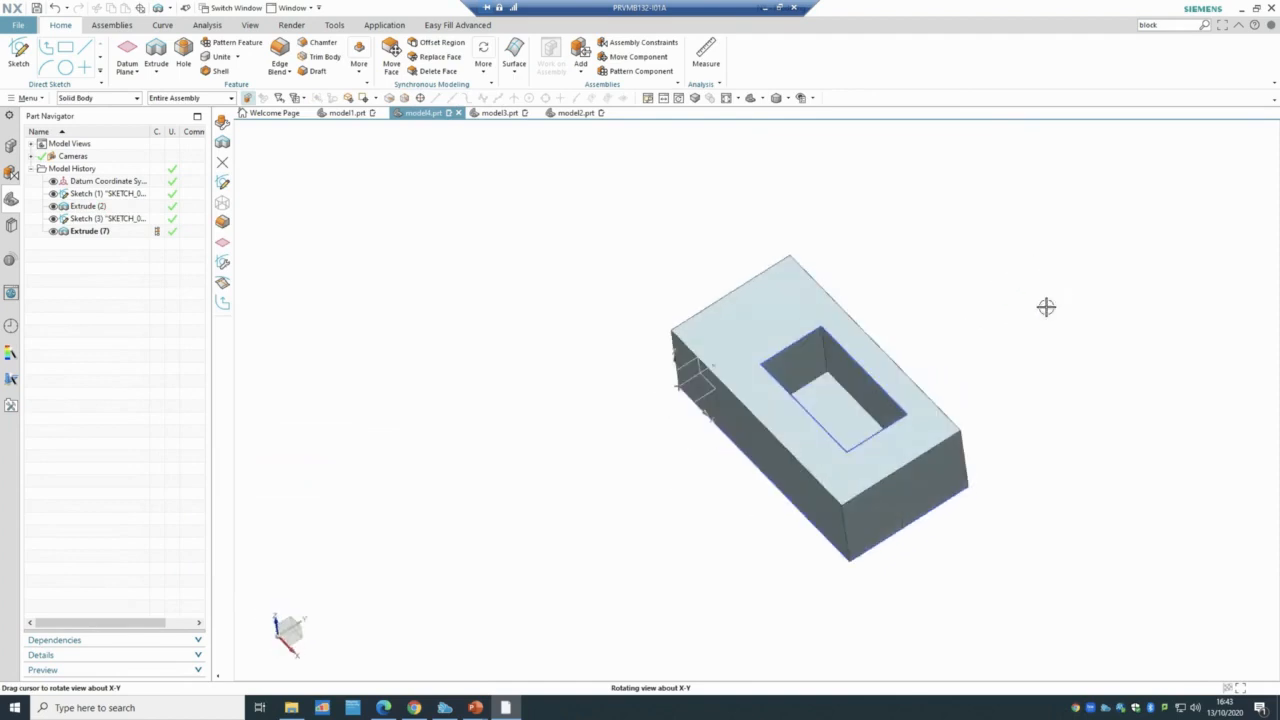
pyautogui.click(788, 98)
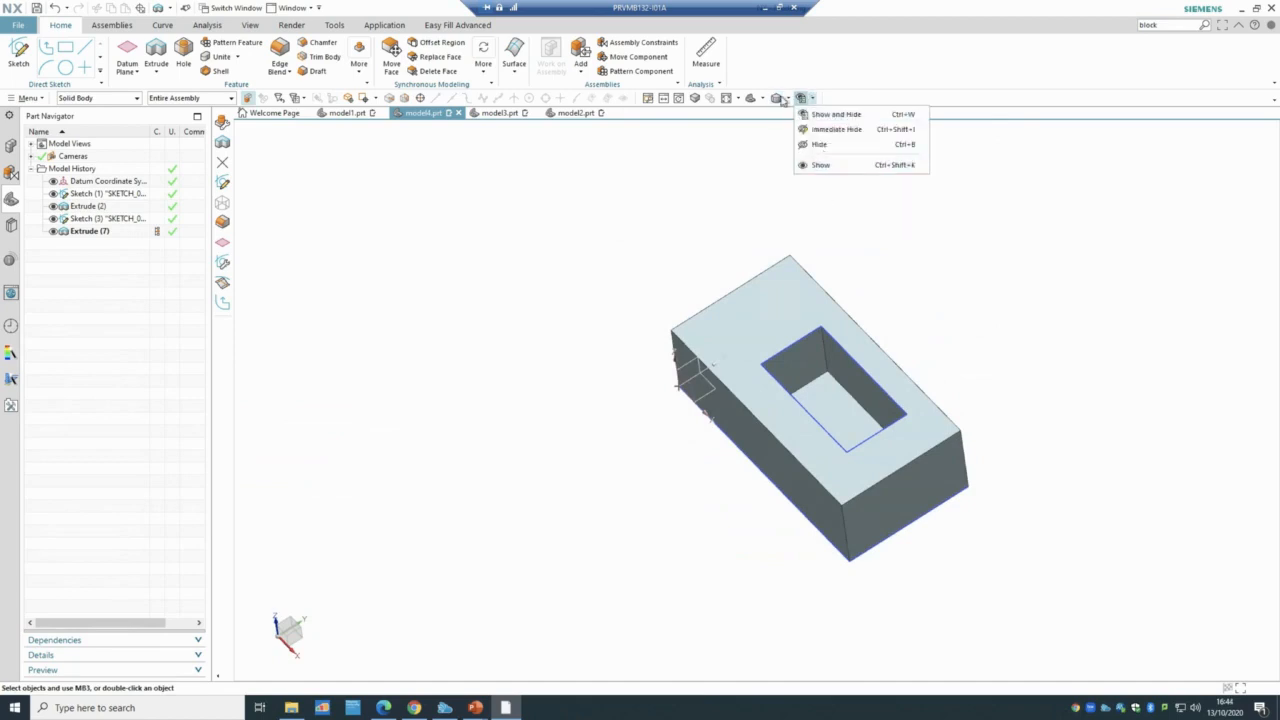
pyautogui.click(792, 174)
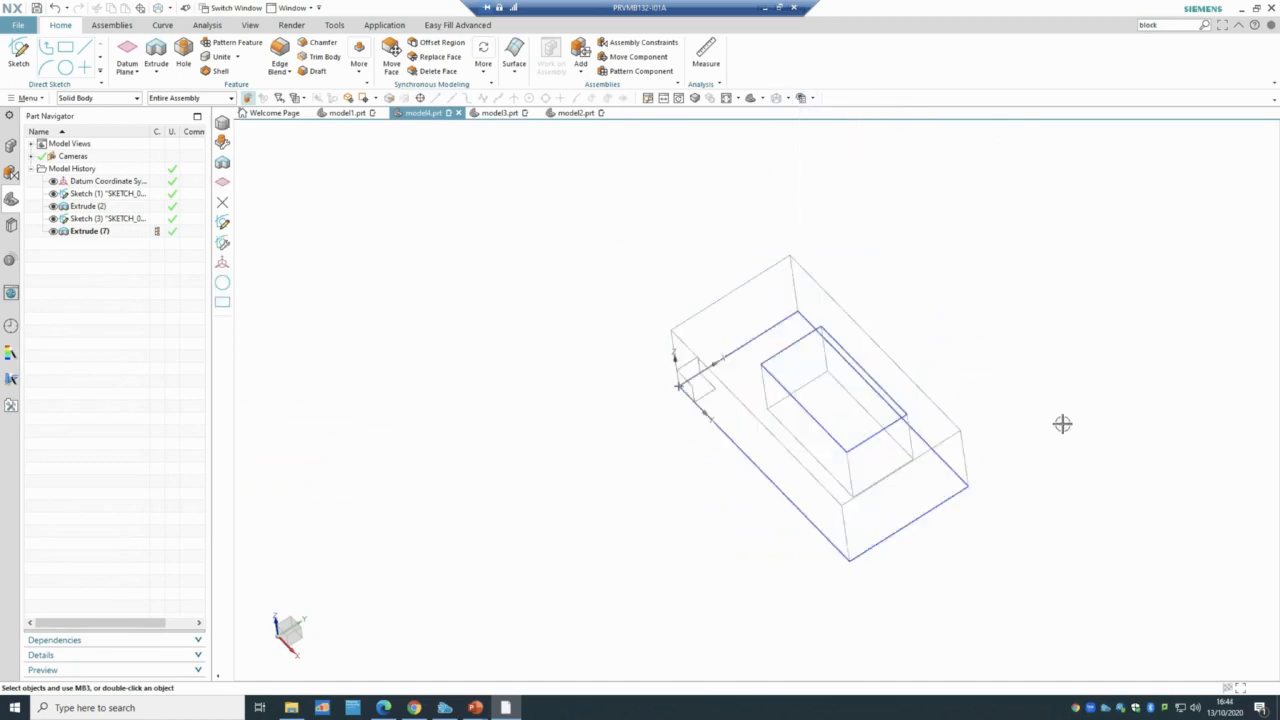
pyautogui.moveTo(1063, 423); pyautogui.dragTo(735, 421, button='middle')
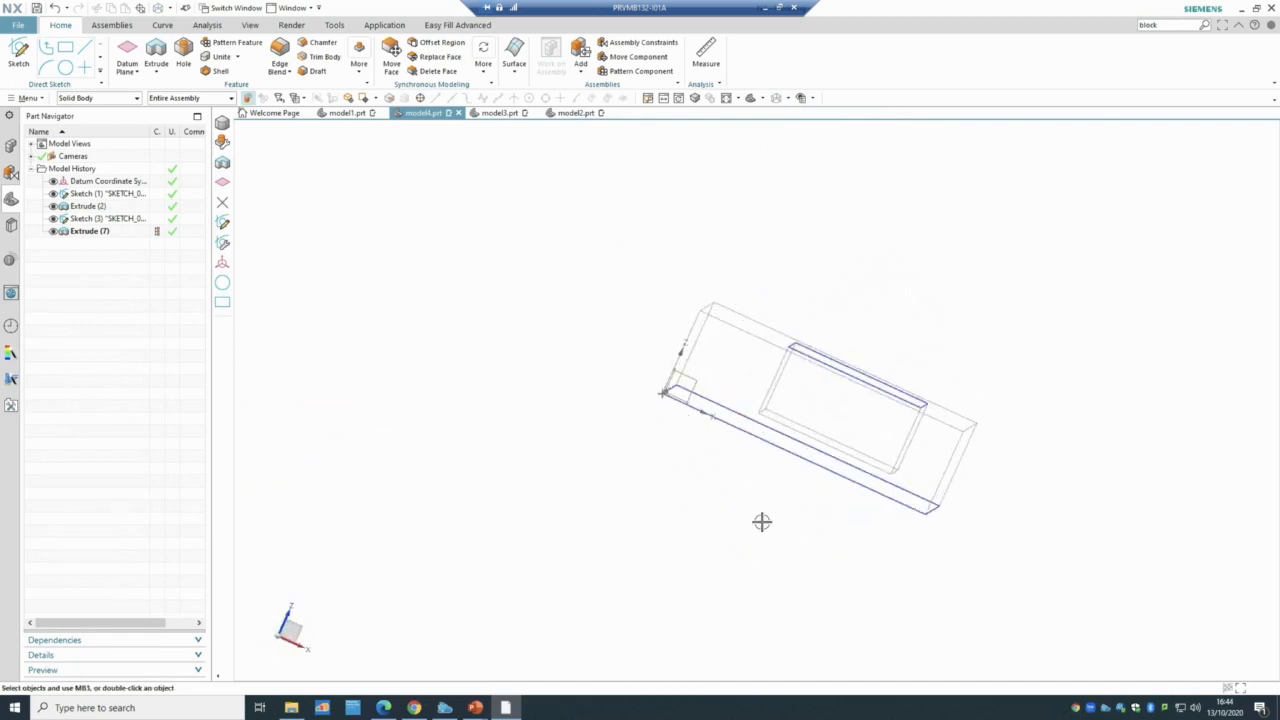
pyautogui.click(790, 98)
pyautogui.click(795, 122)
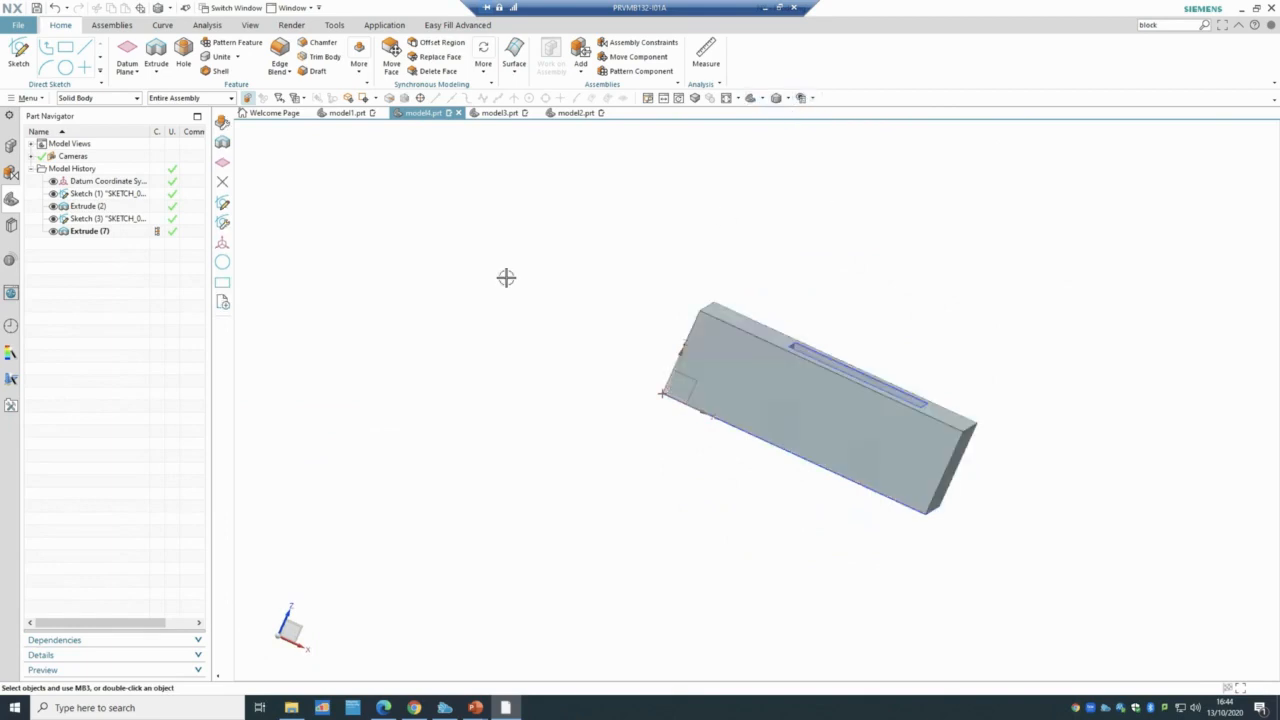
pyautogui.moveTo(540, 293)
pyautogui.mouseDown(button='middle')
pyautogui.moveTo(657, 363)
pyautogui.moveTo(656, 384)
pyautogui.moveTo(491, 343)
pyautogui.mouseUp(button='middle')
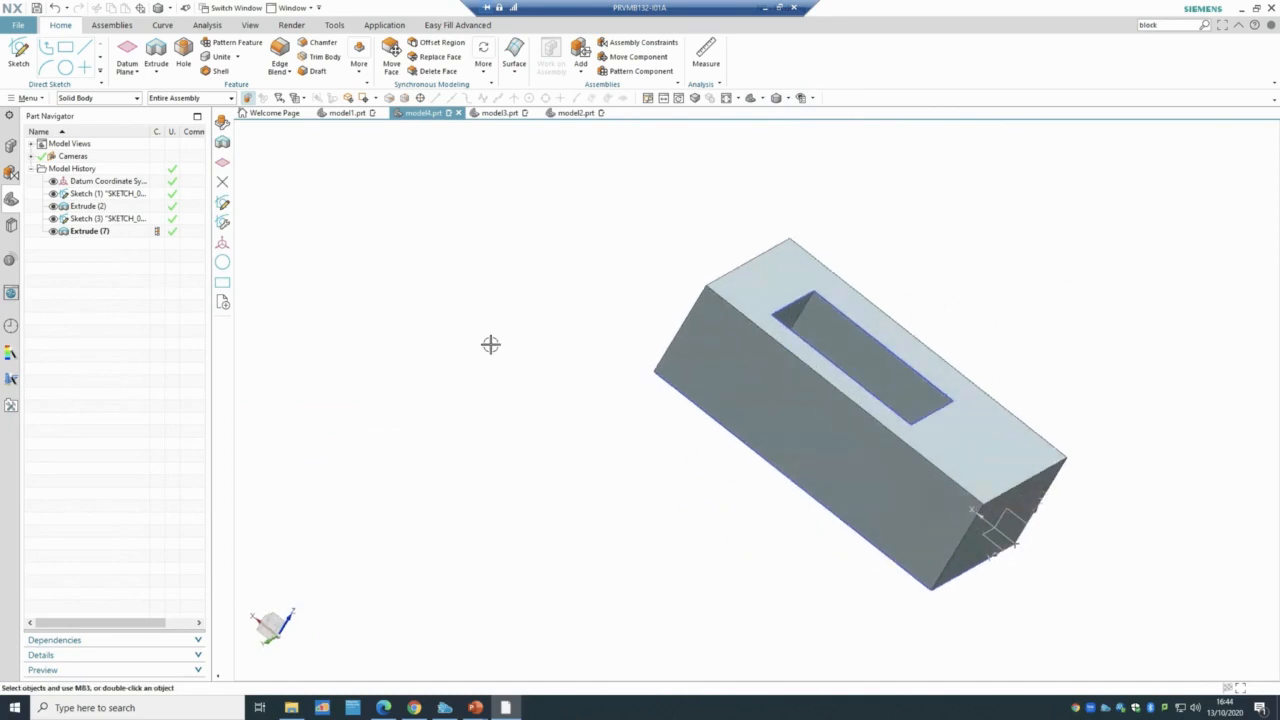
# - Delete the fixed-depth pocket Extrude (7) from the history
pyautogui.click(83, 232)
pyautogui.rightClick(83, 233)
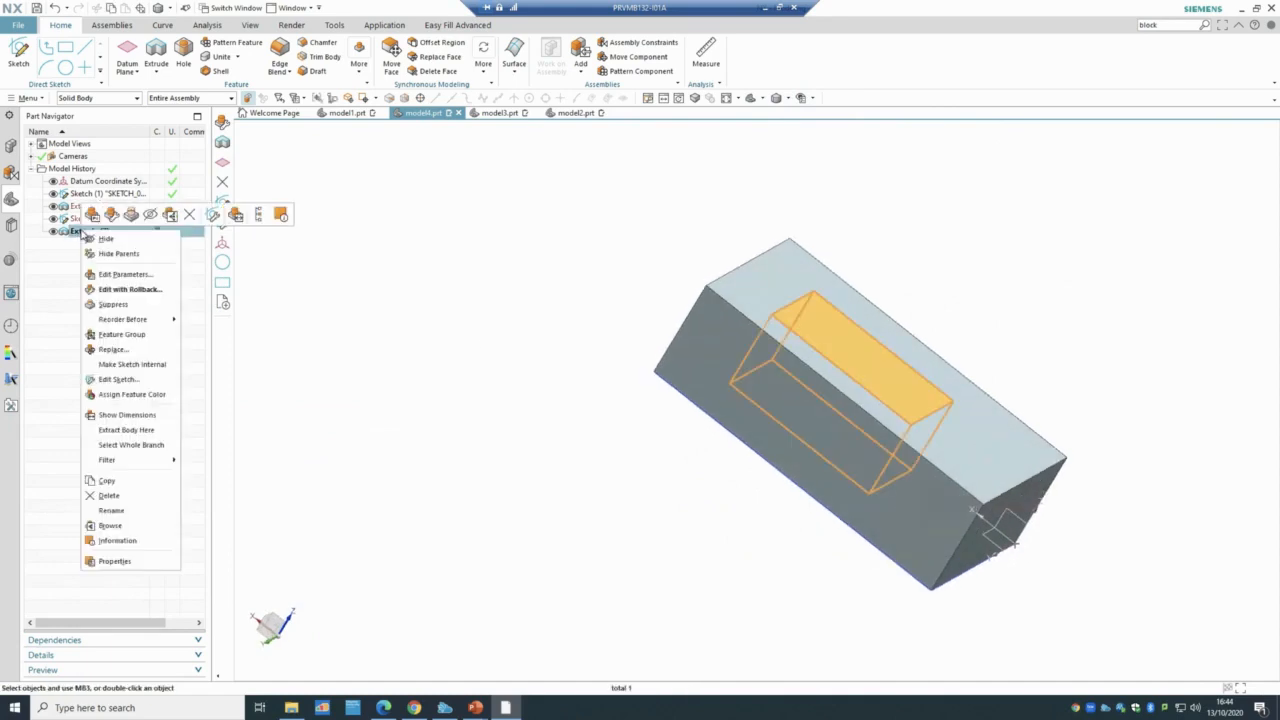
pyautogui.click(108, 496)
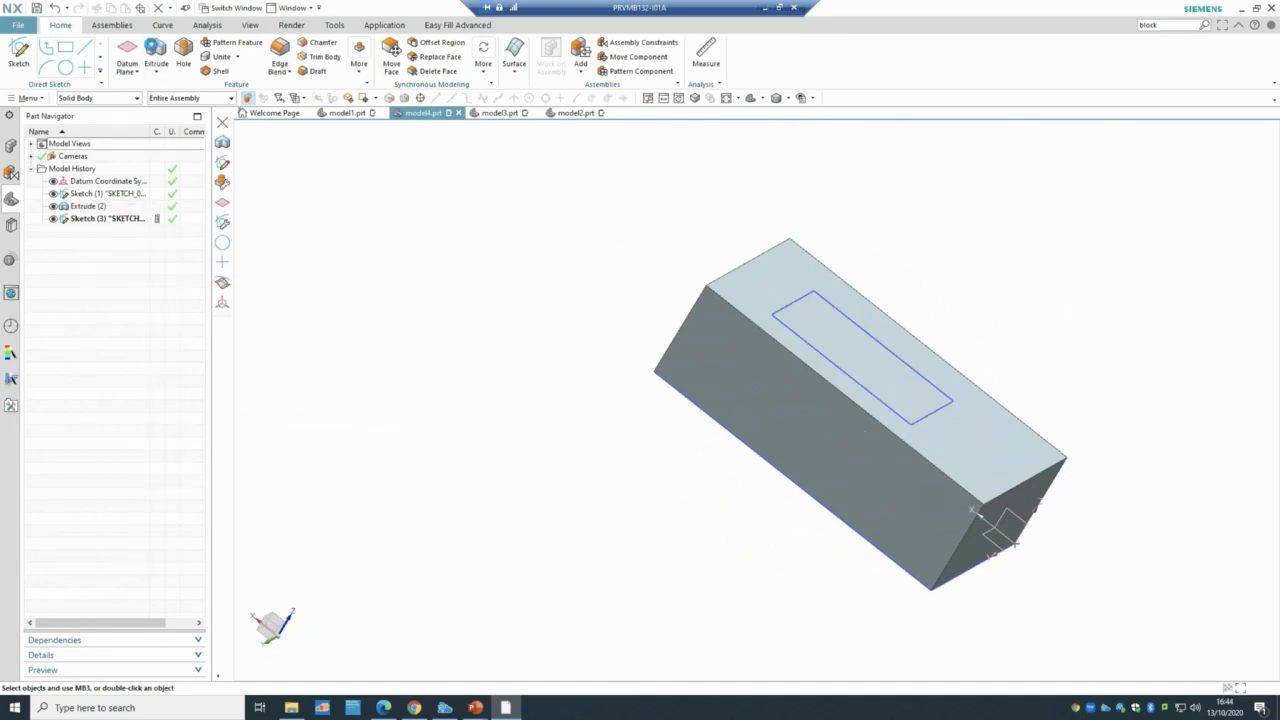
# - Extrude Sketch (3) reversed into the block, ending Until Next with Subtract
pyautogui.click(156, 52)
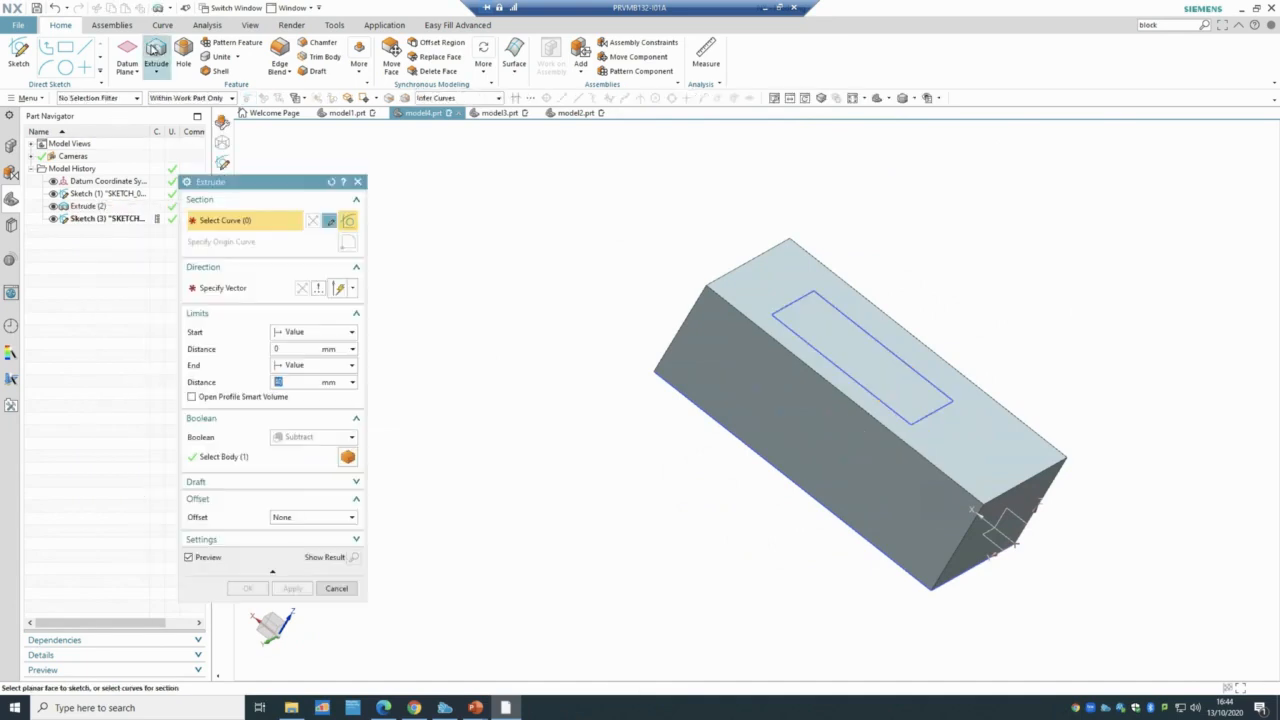
pyautogui.click(110, 219)
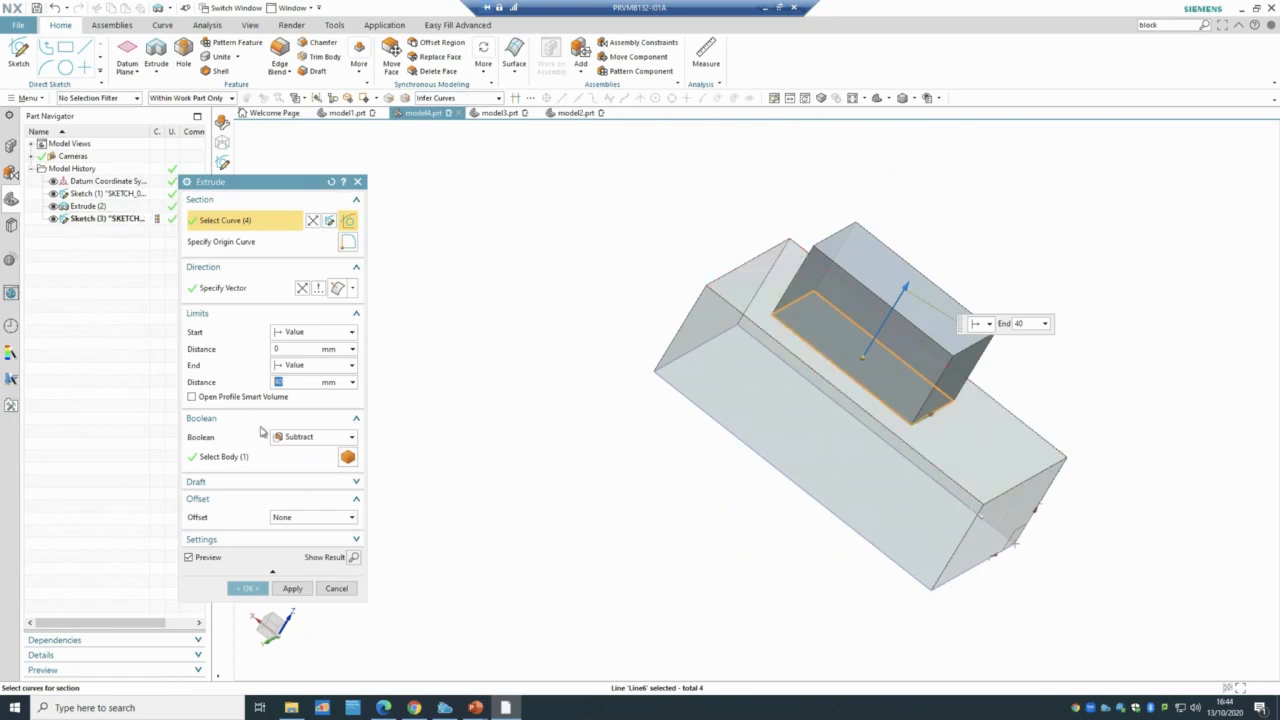
pyautogui.click(303, 289)
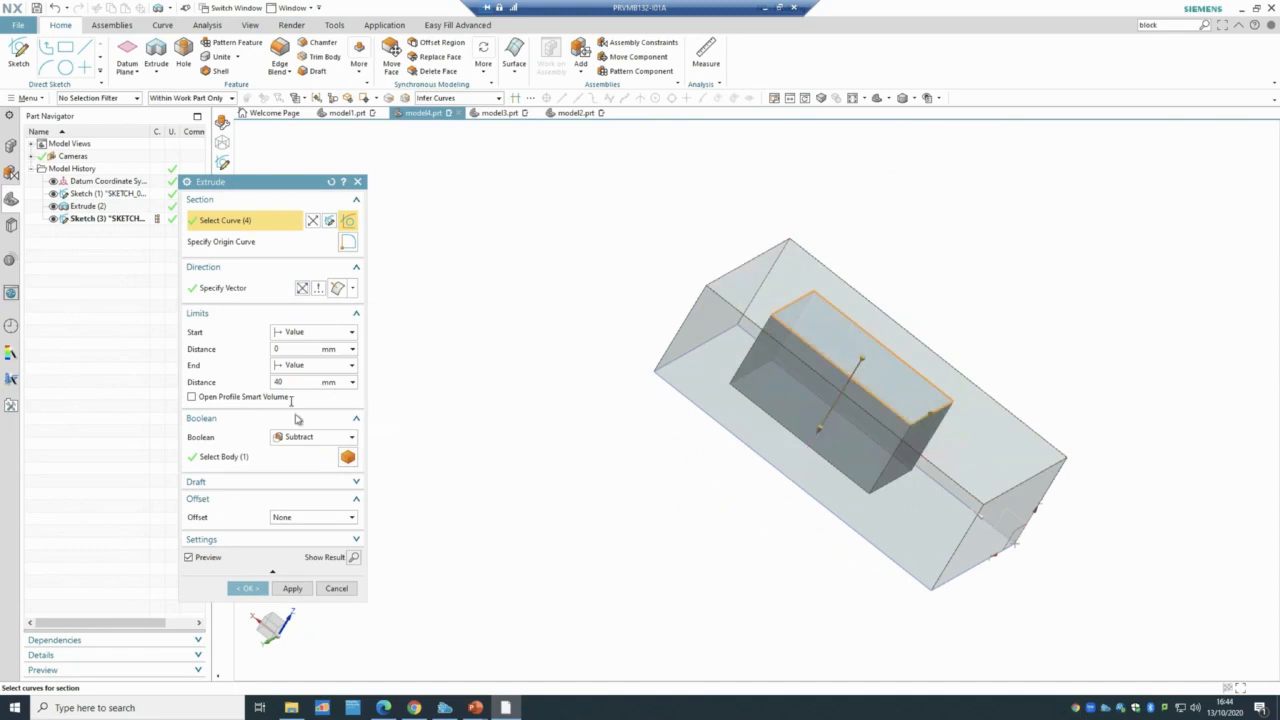
pyautogui.click(297, 365)
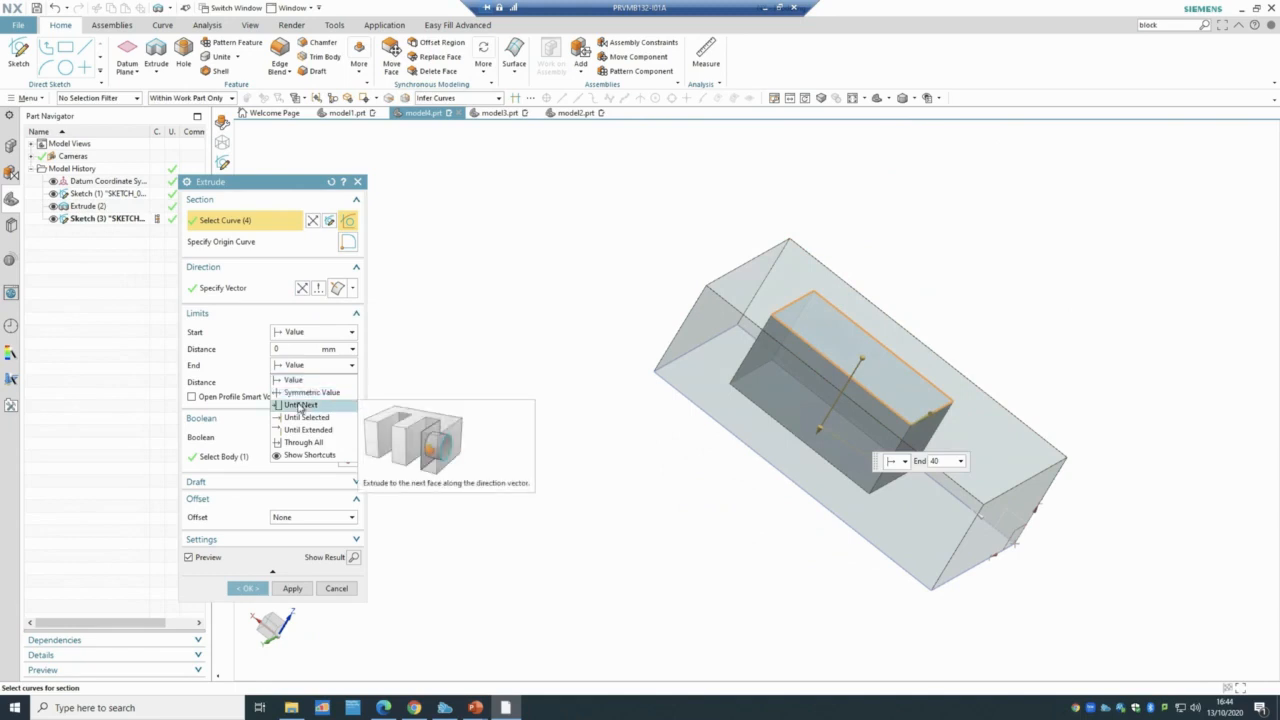
pyautogui.click(299, 405)
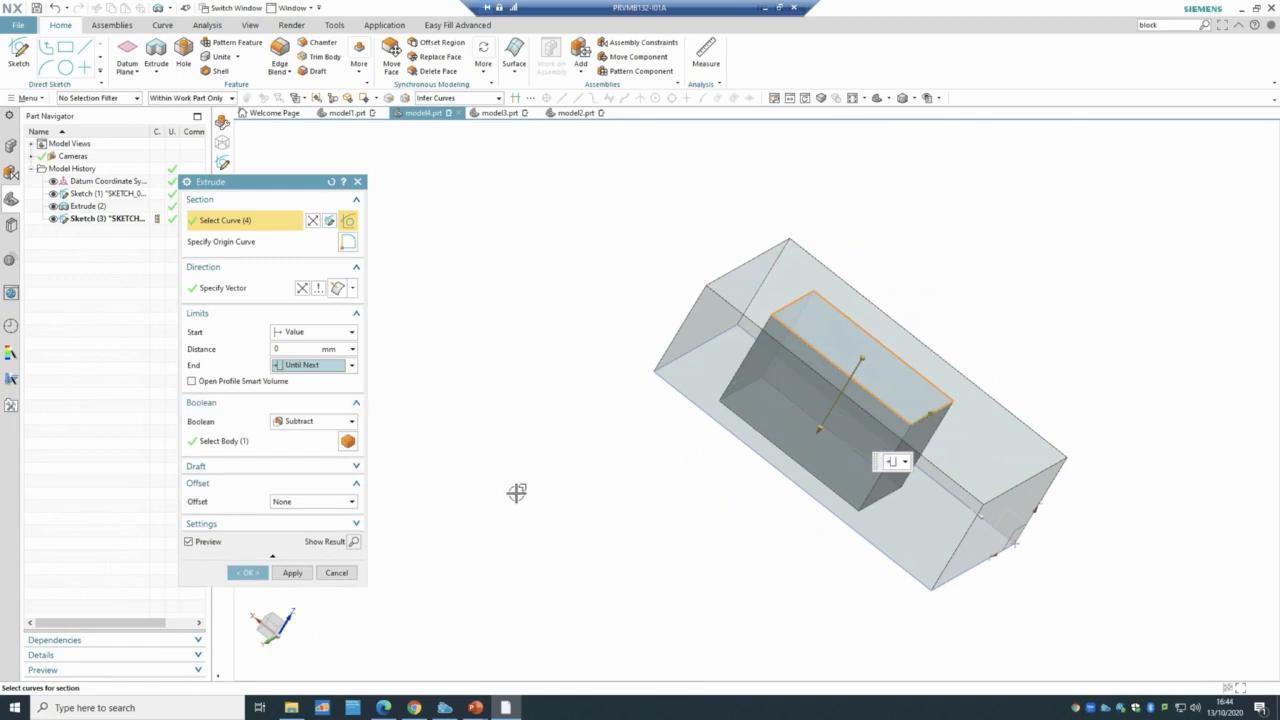
pyautogui.moveTo(517, 491)
pyautogui.mouseDown(button='middle')
pyautogui.moveTo(528, 446)
pyautogui.moveTo(527, 478)
pyautogui.mouseUp(button='middle')
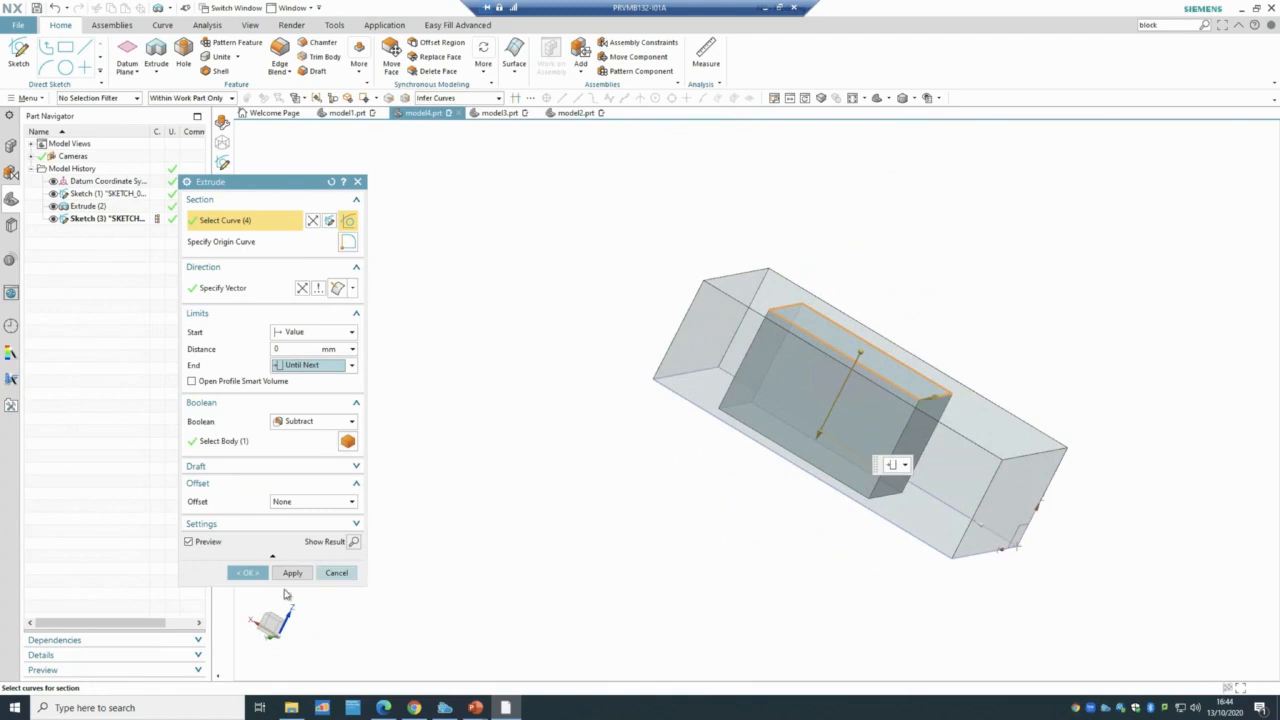
pyautogui.click(249, 572)
# - Change the rectangular cut's end limit from Until Next to Through All
pyautogui.moveTo(530, 556); pyautogui.dragTo(506, 531, button='middle')
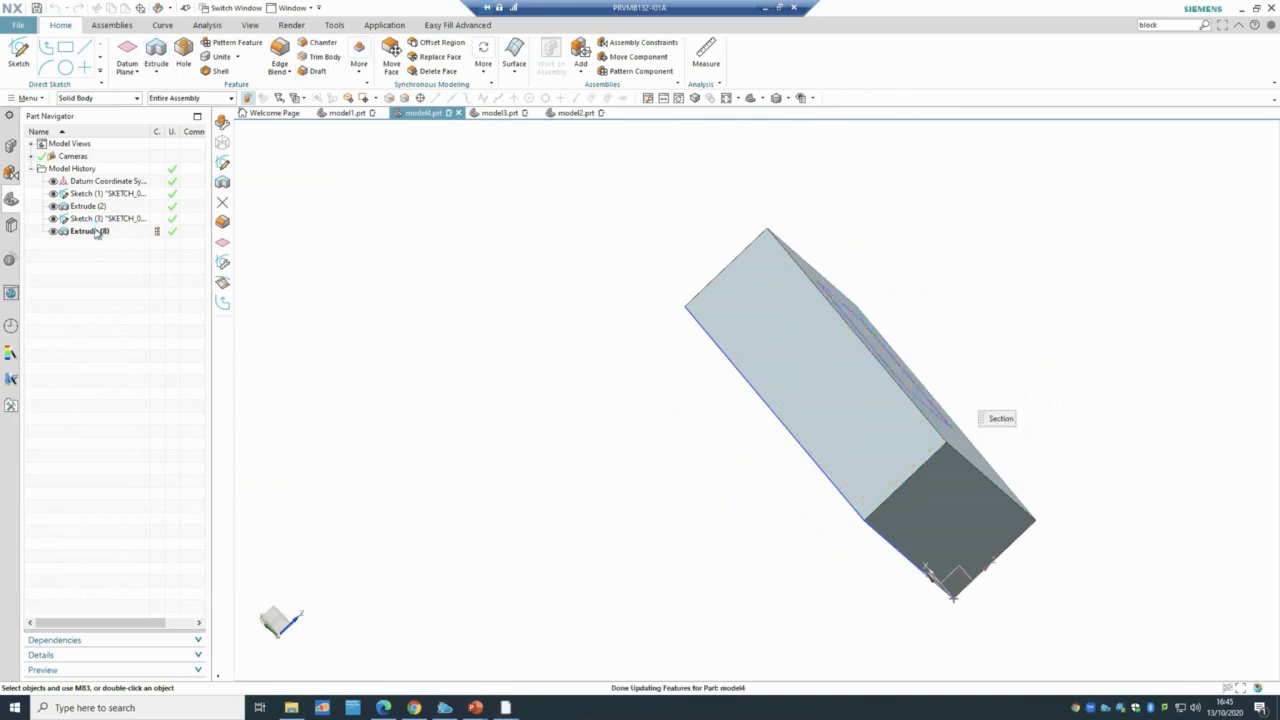
pyautogui.click(311, 364)
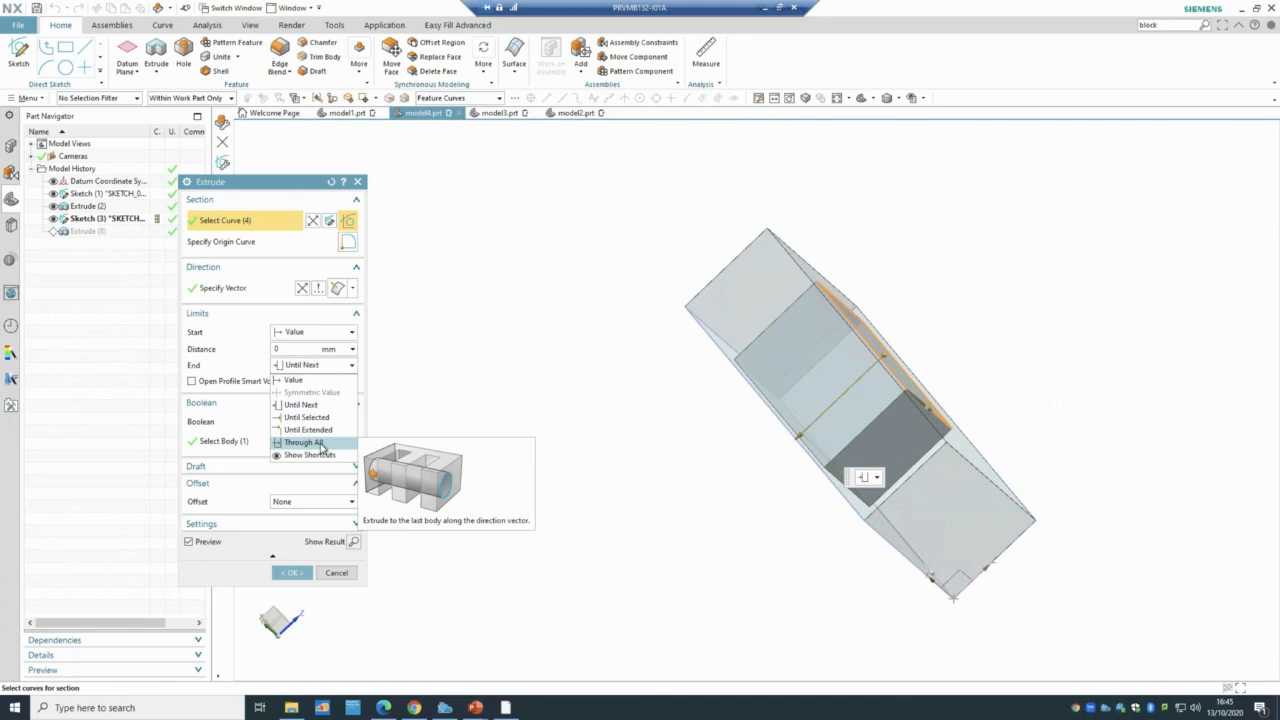
pyautogui.click(320, 445)
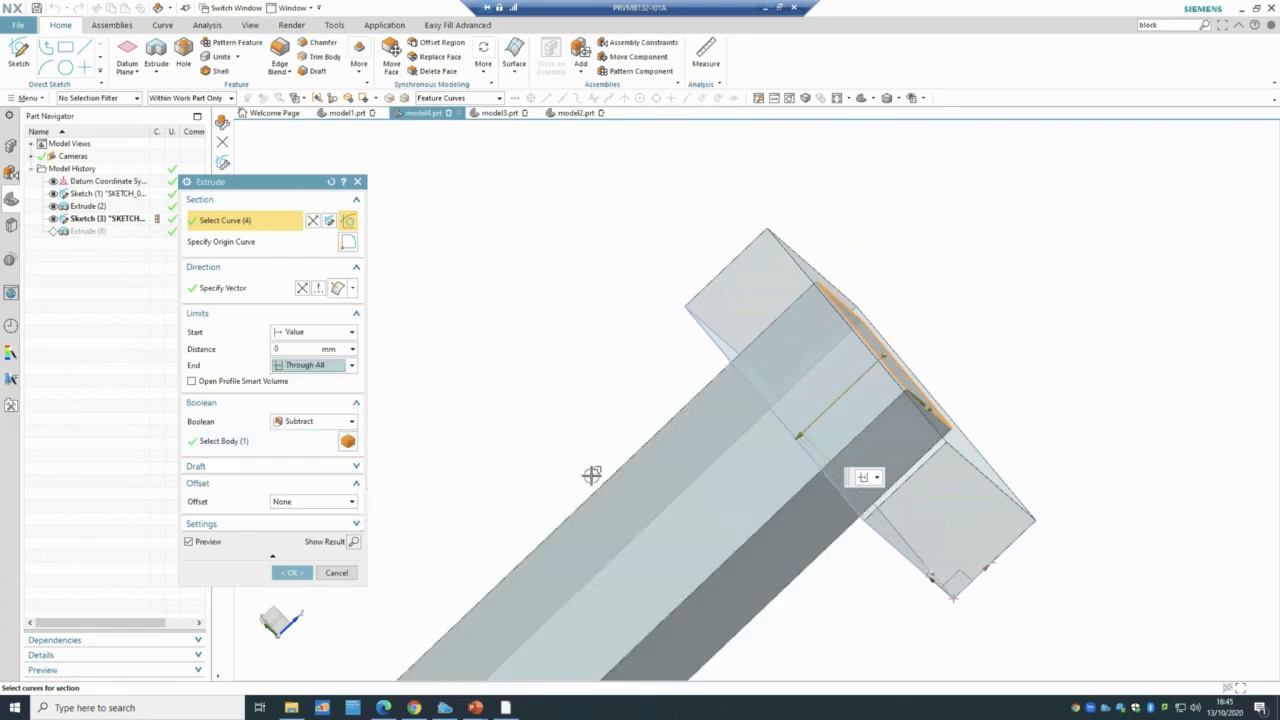
pyautogui.scroll(-3, 567, 461)
pyautogui.click(289, 572)
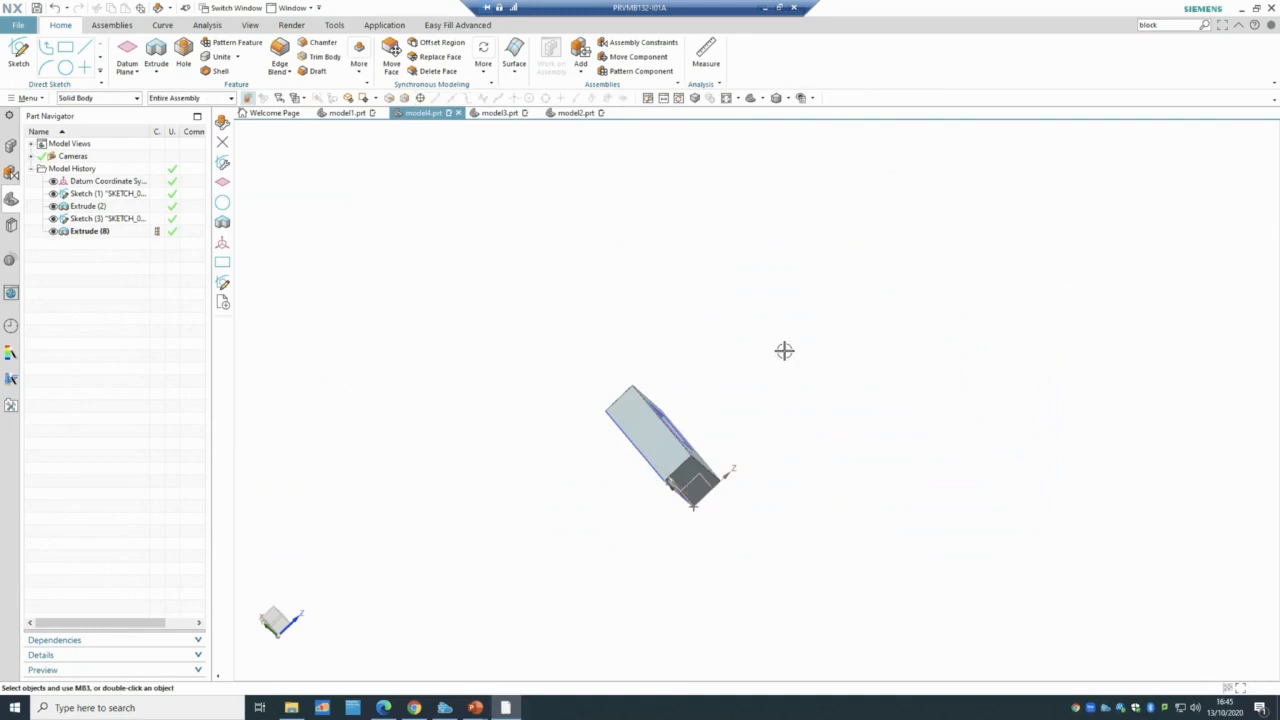
pyautogui.moveTo(527, 551)
pyautogui.mouseDown(button='middle')
pyautogui.moveTo(566, 503)
pyautogui.moveTo(530, 545)
pyautogui.mouseUp(button='middle')
# - Reopen Extrude (8) for editing and close it without changes
pyautogui.doubleClick(78, 234)
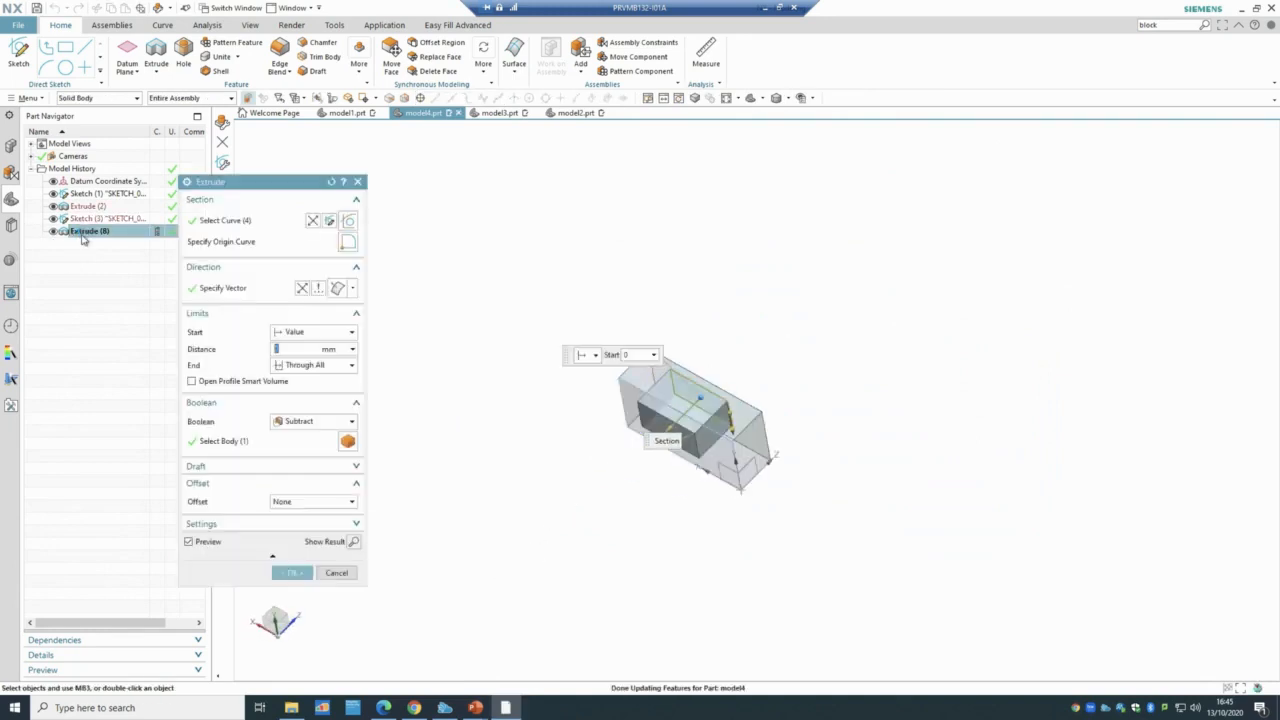
pyautogui.click(286, 367)
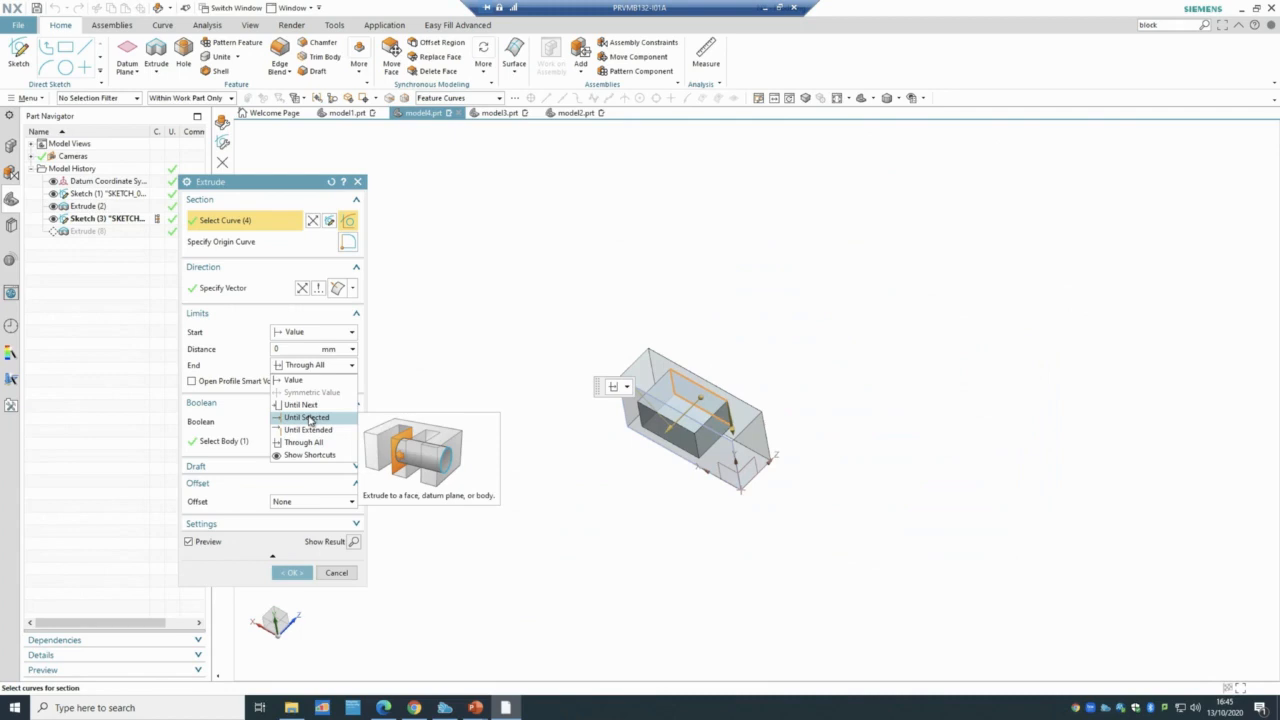
pyautogui.click(343, 577)
pyautogui.click(342, 576)
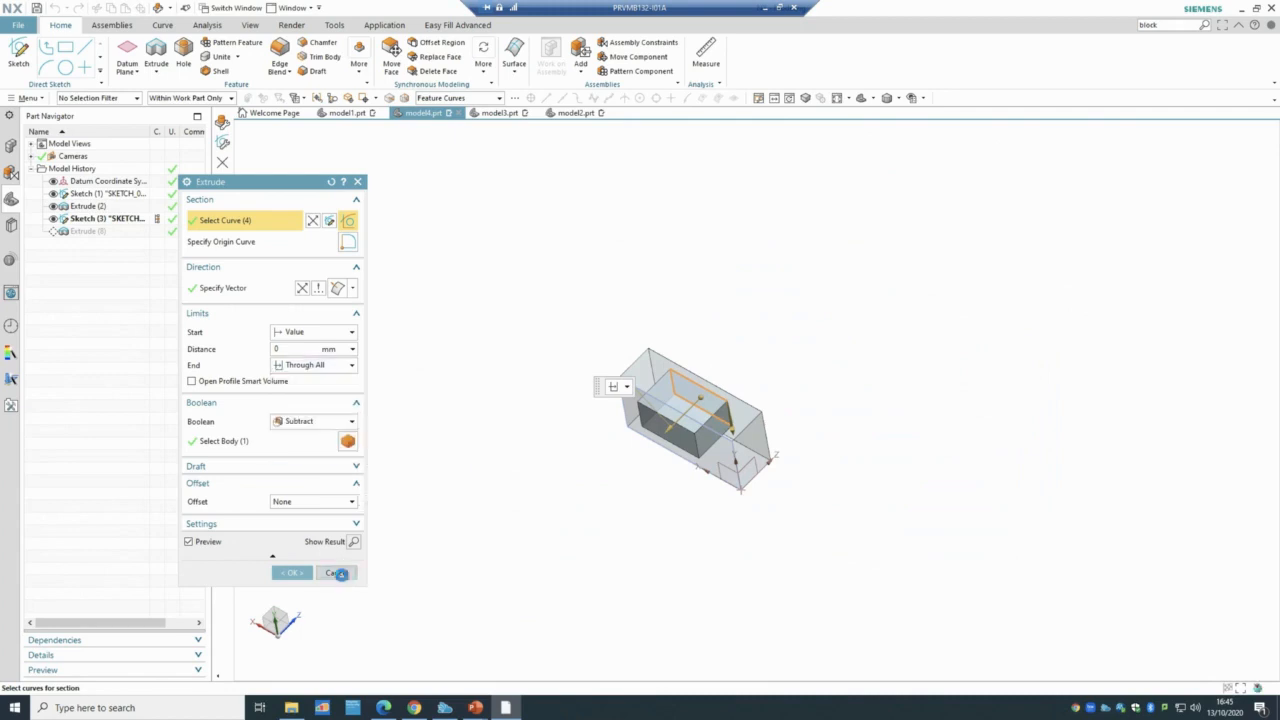
pyautogui.moveTo(656, 309); pyautogui.dragTo(597, 349, button='middle')
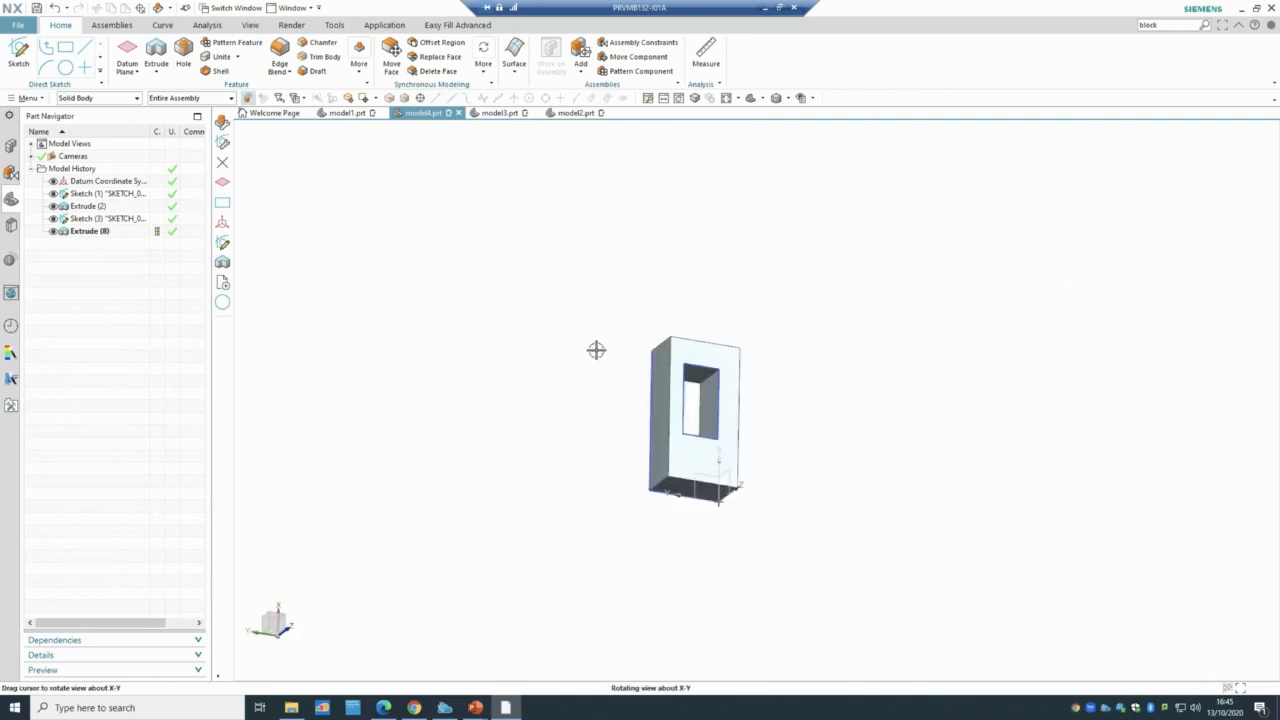
# - Delete Extrude (8) from the Part Navigator, leaving the block uncut
pyautogui.rightClick(90, 236)
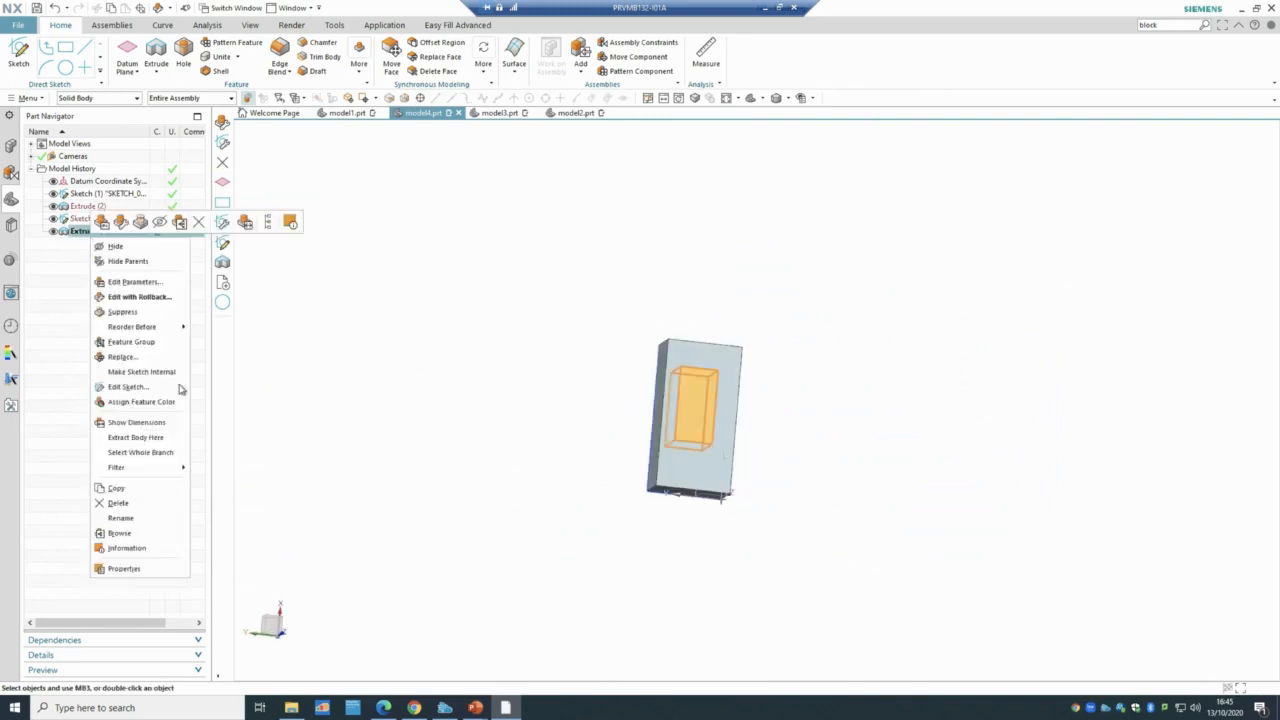
pyautogui.click(115, 504)
pyautogui.moveTo(534, 446); pyautogui.dragTo(654, 454, button='middle')
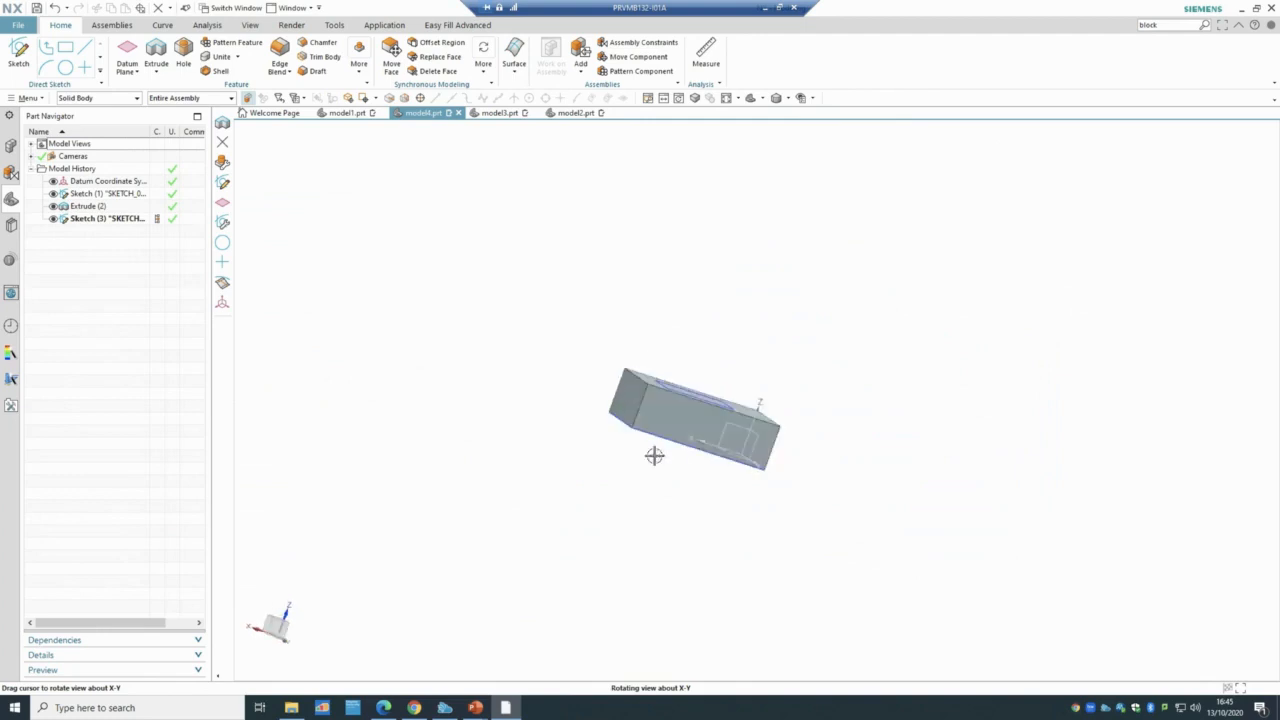
# - Create Datum Plane (9) as a Bisector between the block's top face and a side face
pyautogui.click(127, 71)
pyautogui.click(140, 89)
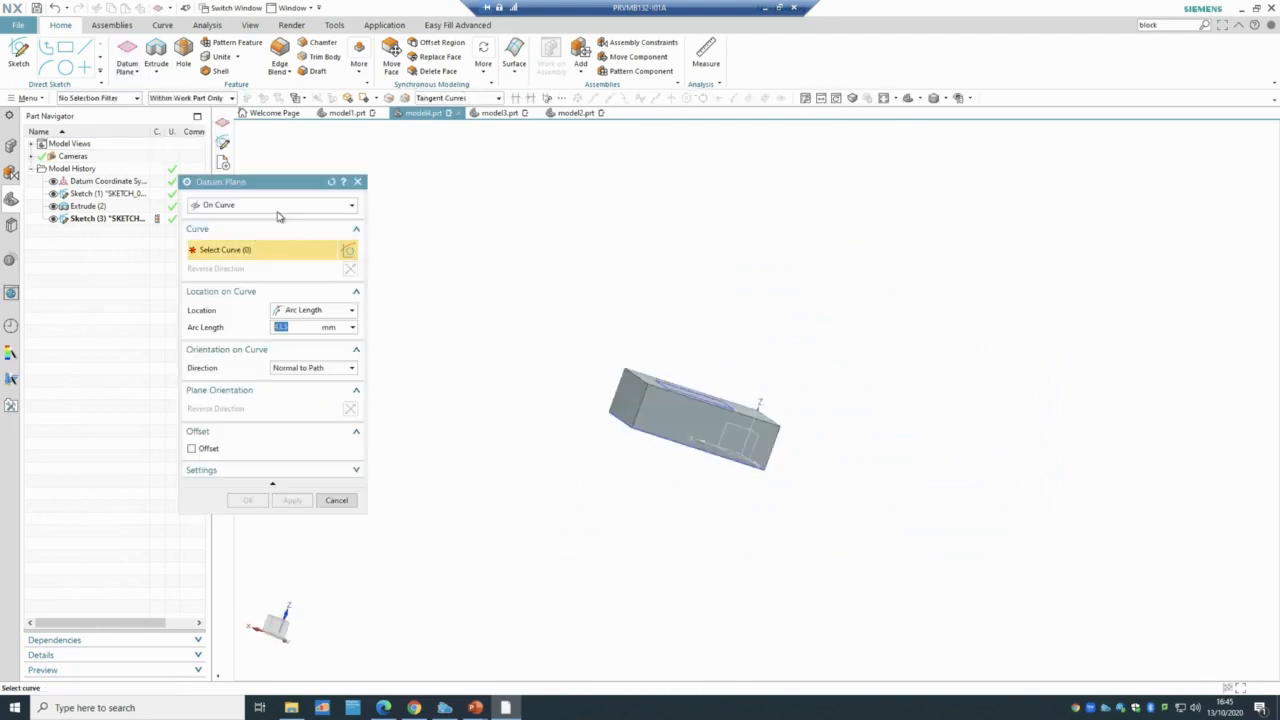
pyautogui.click(258, 206)
pyautogui.click(250, 257)
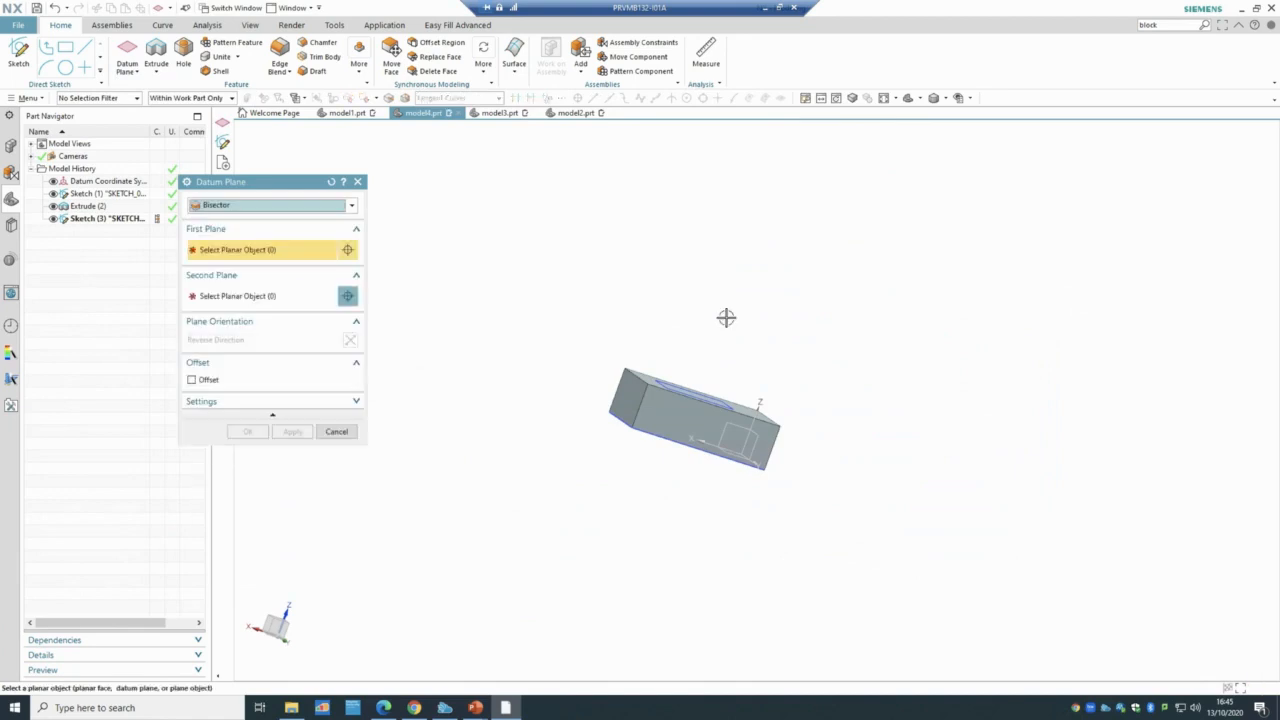
pyautogui.scroll(3, 646, 363)
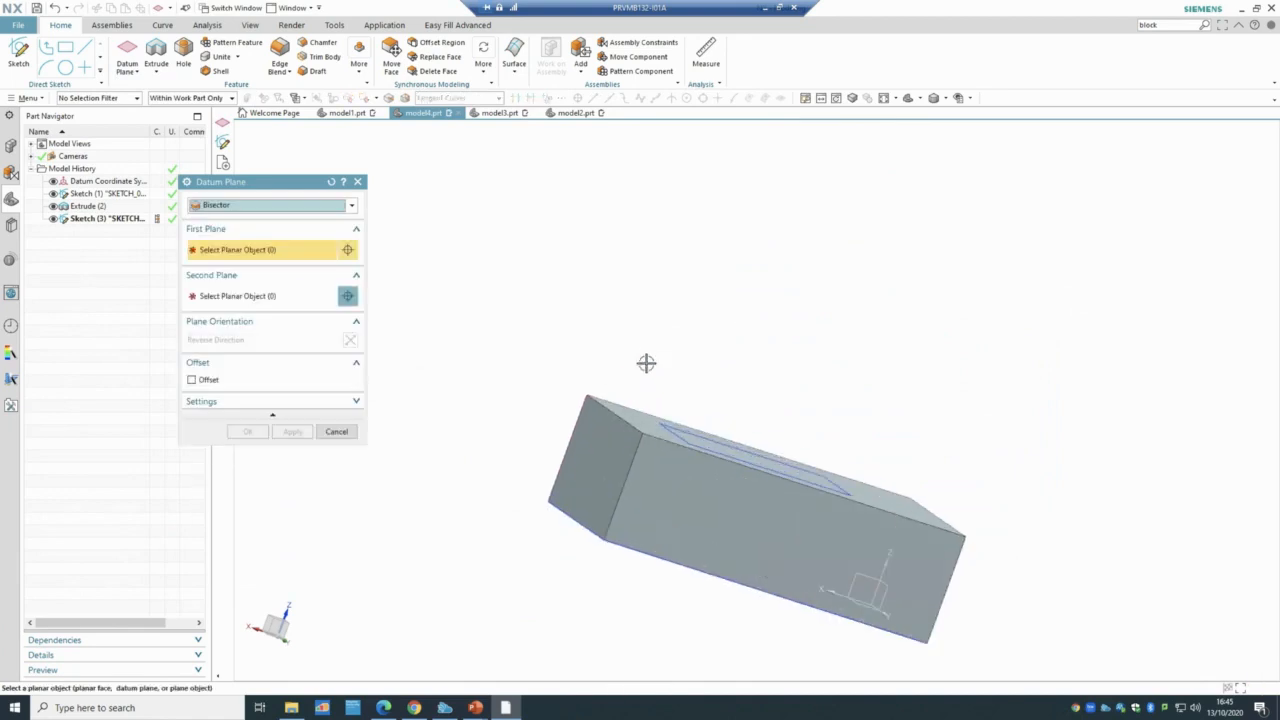
pyautogui.click(638, 418)
pyautogui.moveTo(546, 574); pyautogui.dragTo(560, 528, button='middle')
pyautogui.click(623, 451)
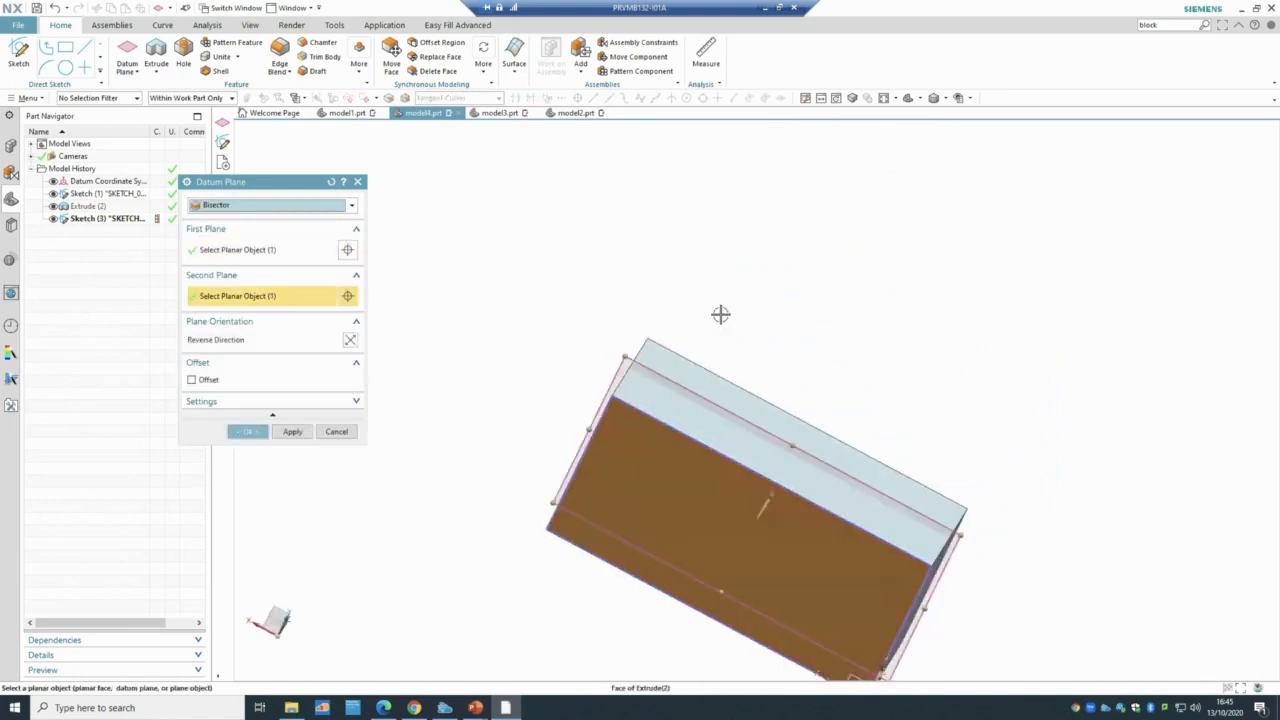
pyautogui.moveTo(703, 354)
pyautogui.mouseDown(button='middle')
pyautogui.moveTo(690, 370)
pyautogui.moveTo(691, 354)
pyautogui.mouseUp(button='middle')
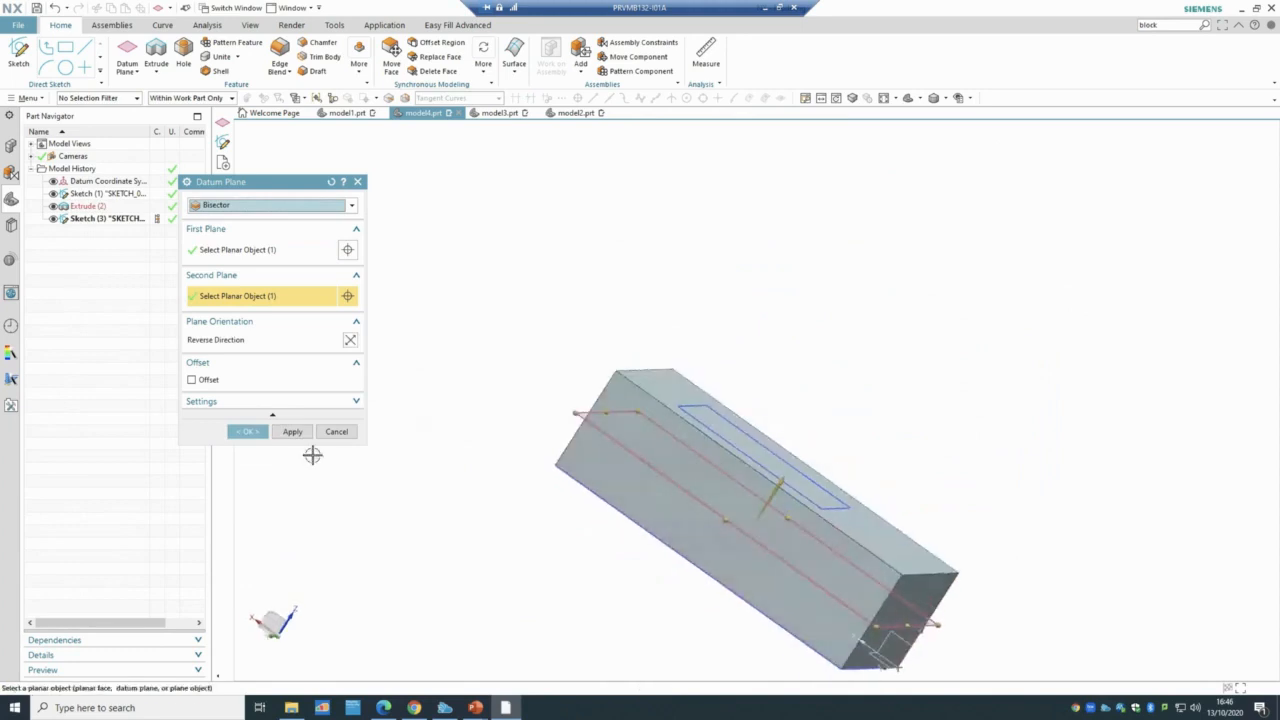
pyautogui.click(262, 431)
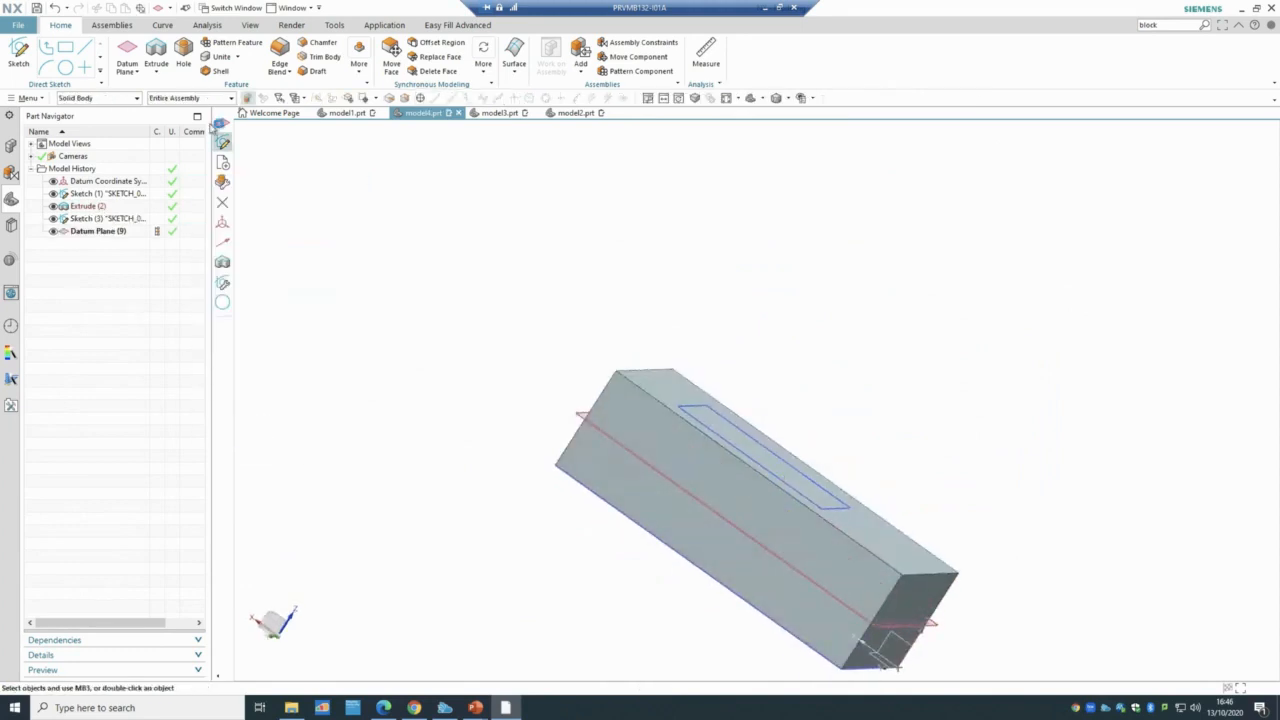
# - Extrude Sketch (3) reversed, Until Selected at Datum Plane (9), subtracting a pocket
pyautogui.click(118, 219)
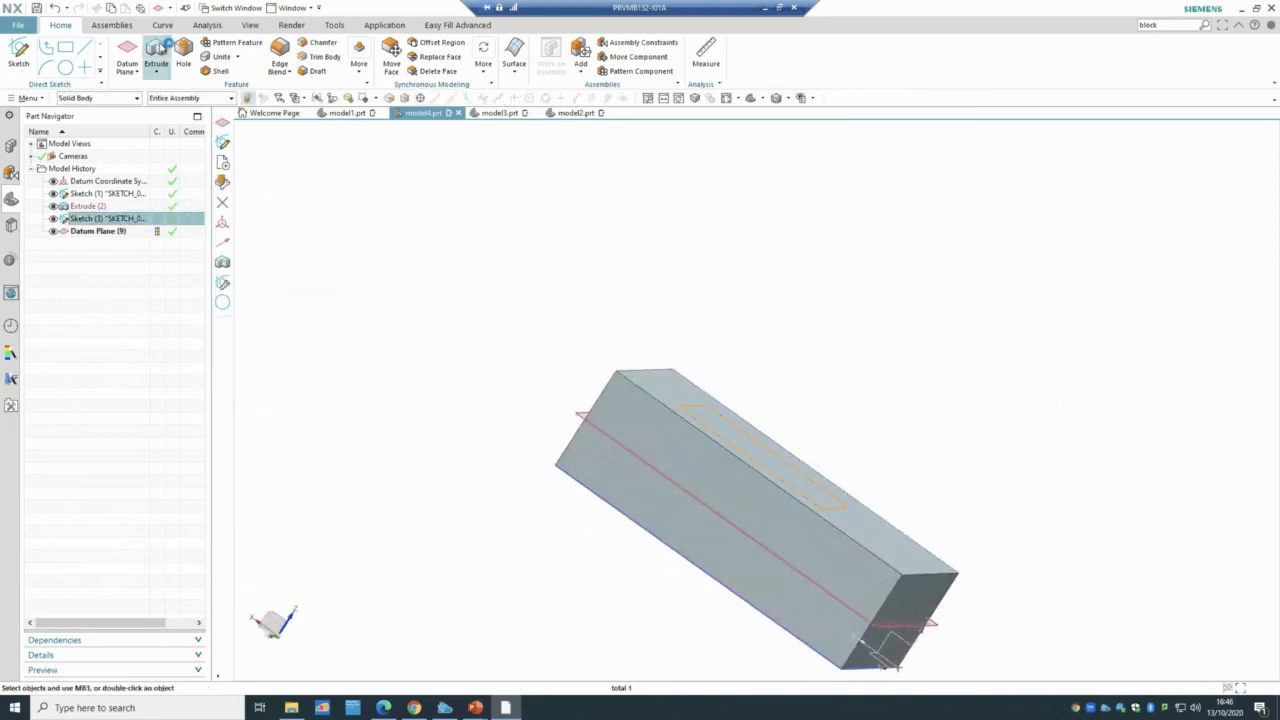
pyautogui.click(158, 78)
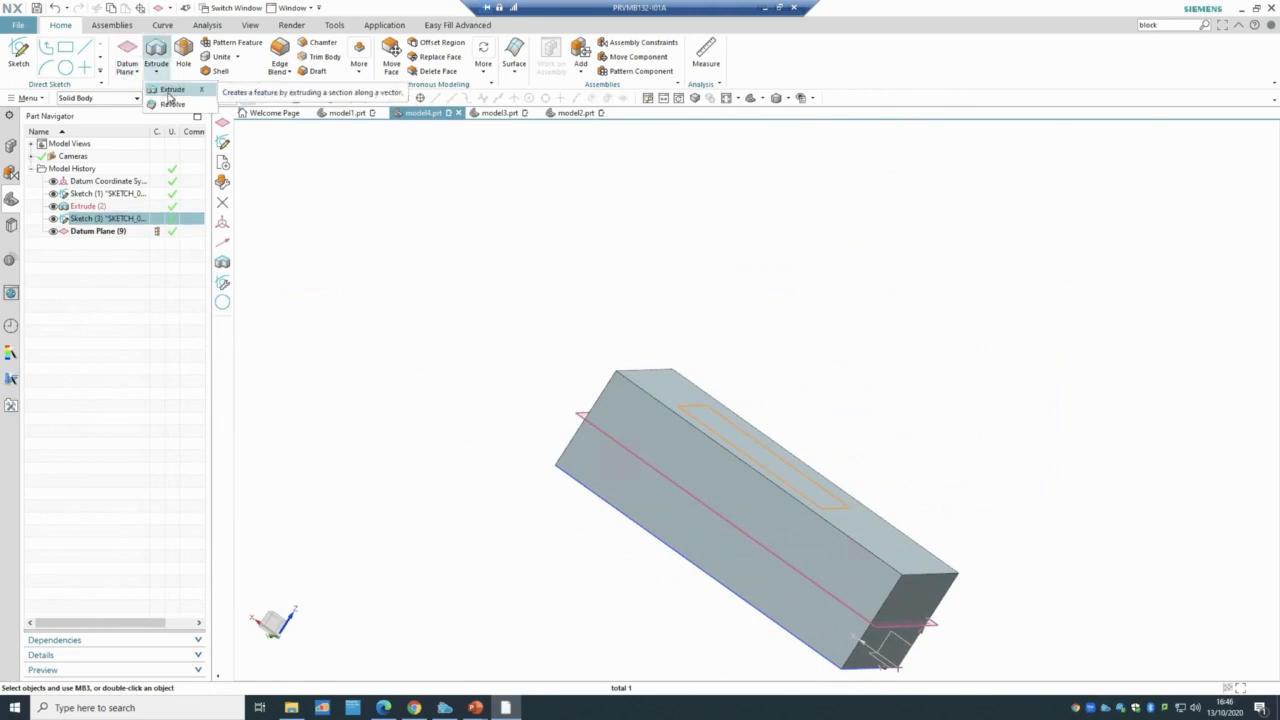
pyautogui.click(170, 89)
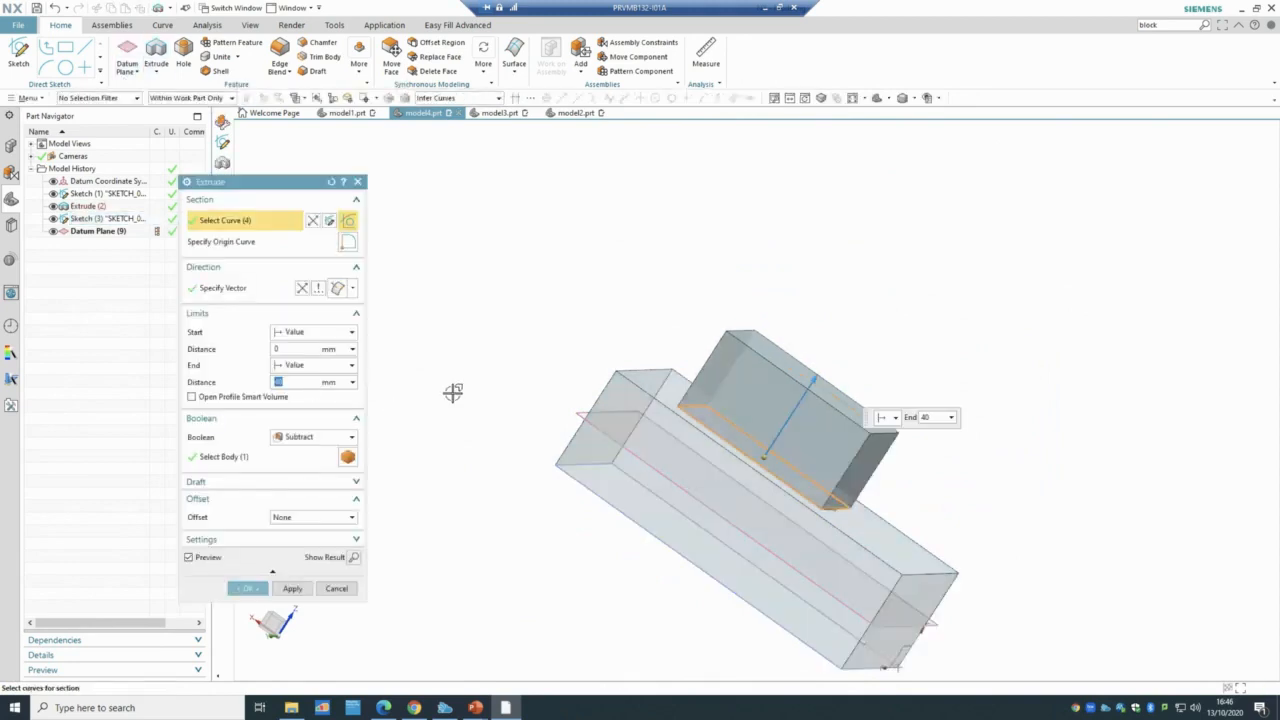
pyautogui.click(302, 288)
pyautogui.click(312, 365)
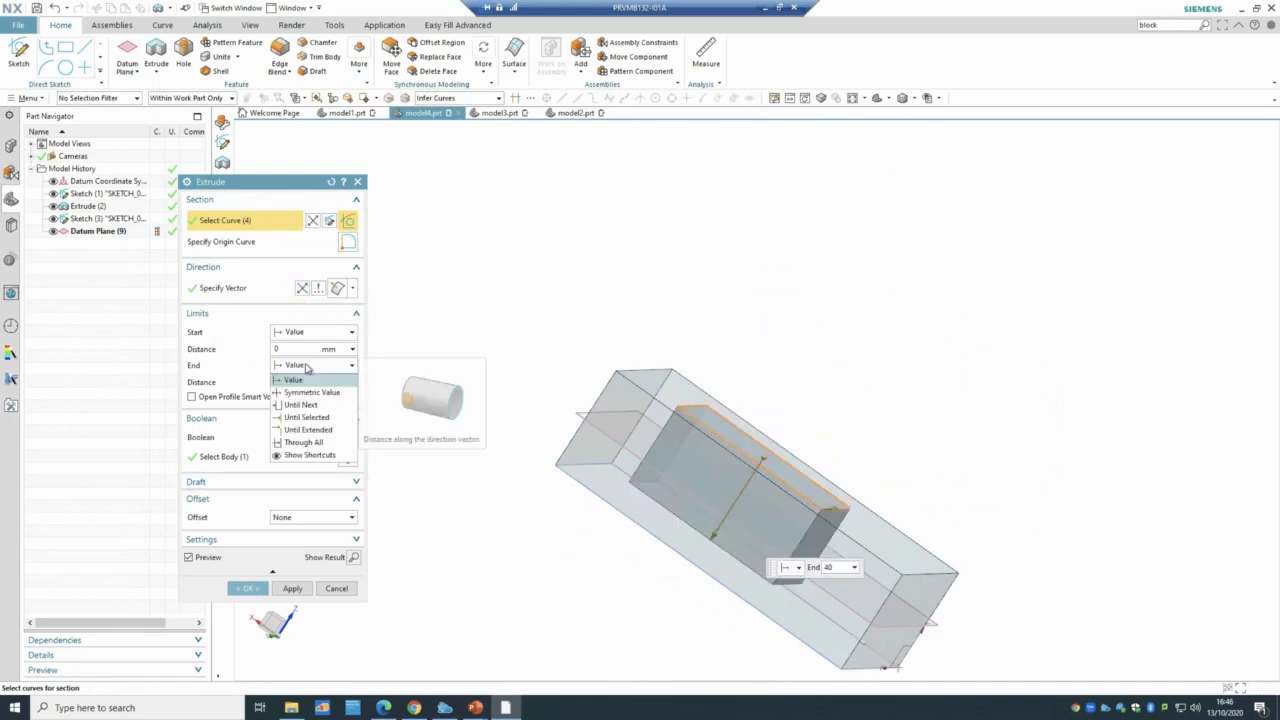
pyautogui.click(306, 417)
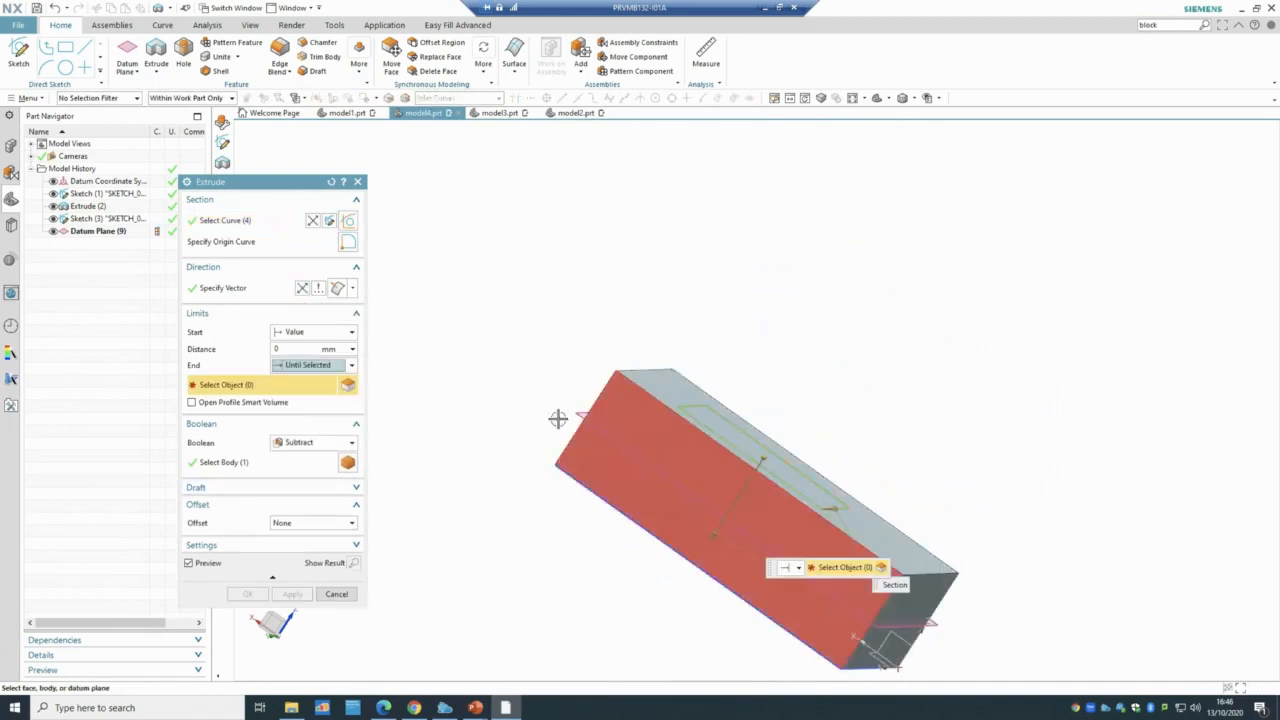
pyautogui.click(100, 231)
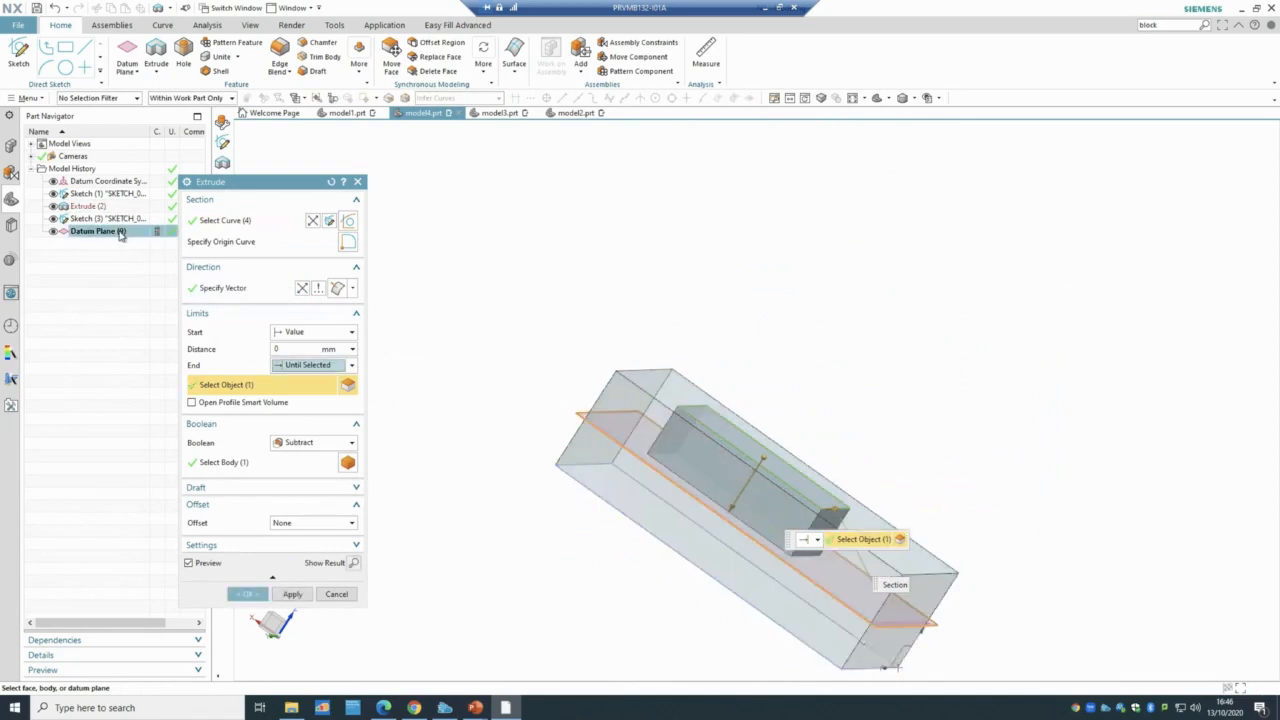
pyautogui.click(247, 594)
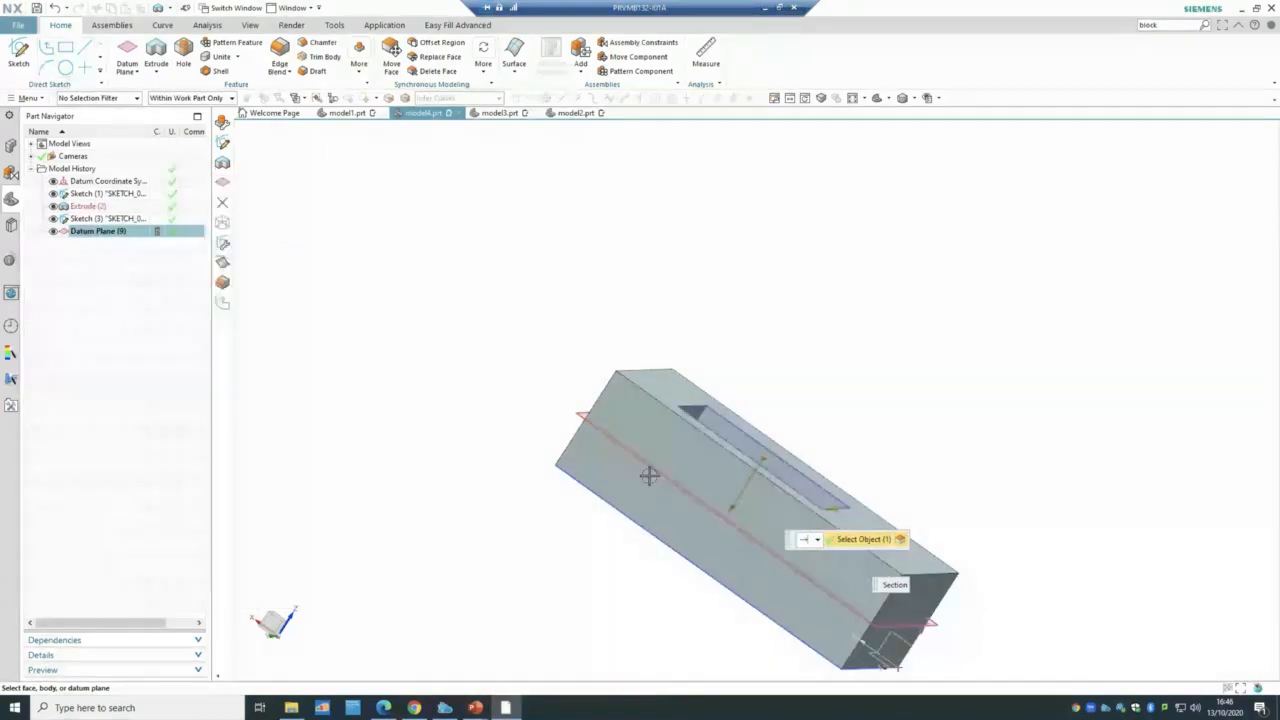
pyautogui.moveTo(649, 476); pyautogui.dragTo(801, 375, button='middle')
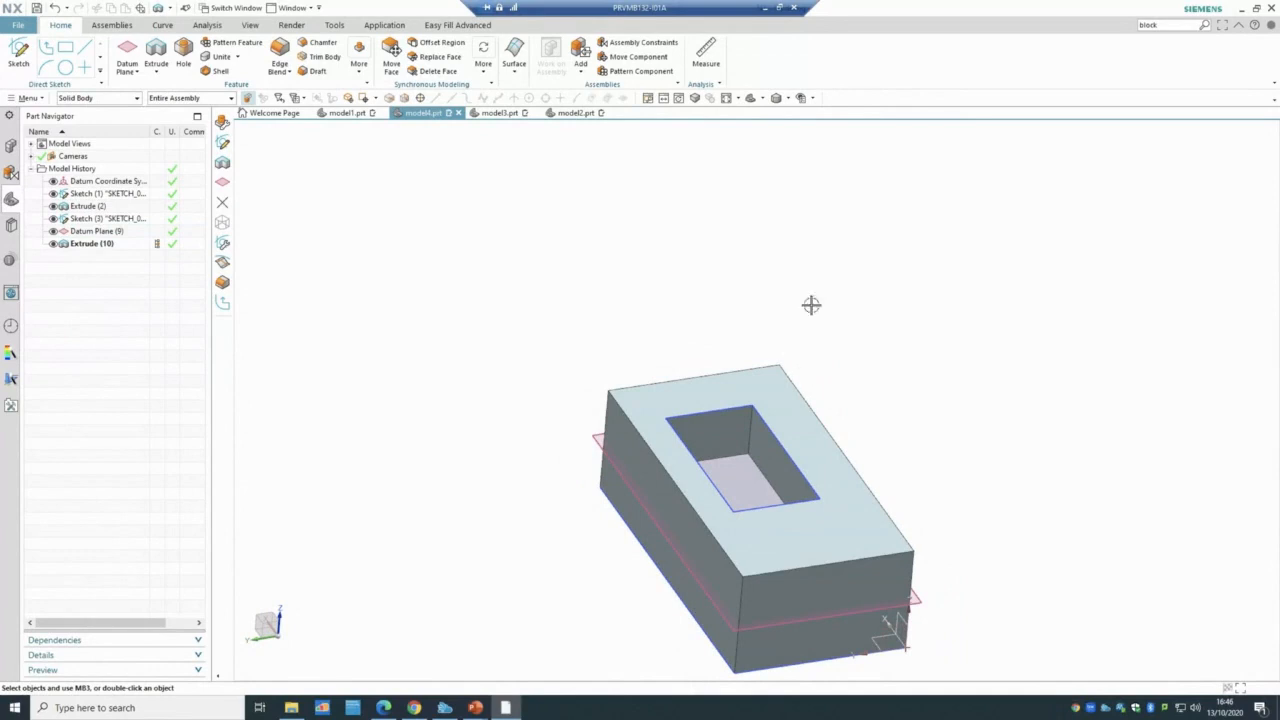
pyautogui.doubleClick(92, 244)
pyautogui.click(320, 366)
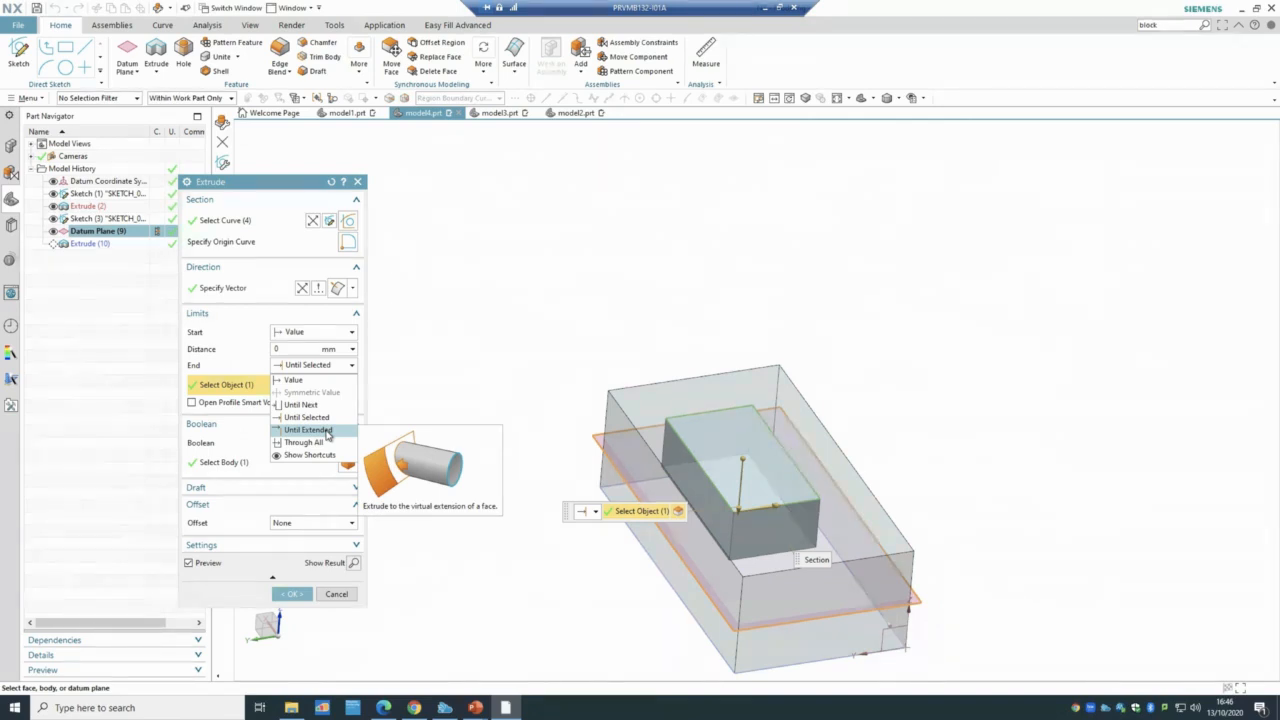
pyautogui.click(353, 596)
pyautogui.click(352, 594)
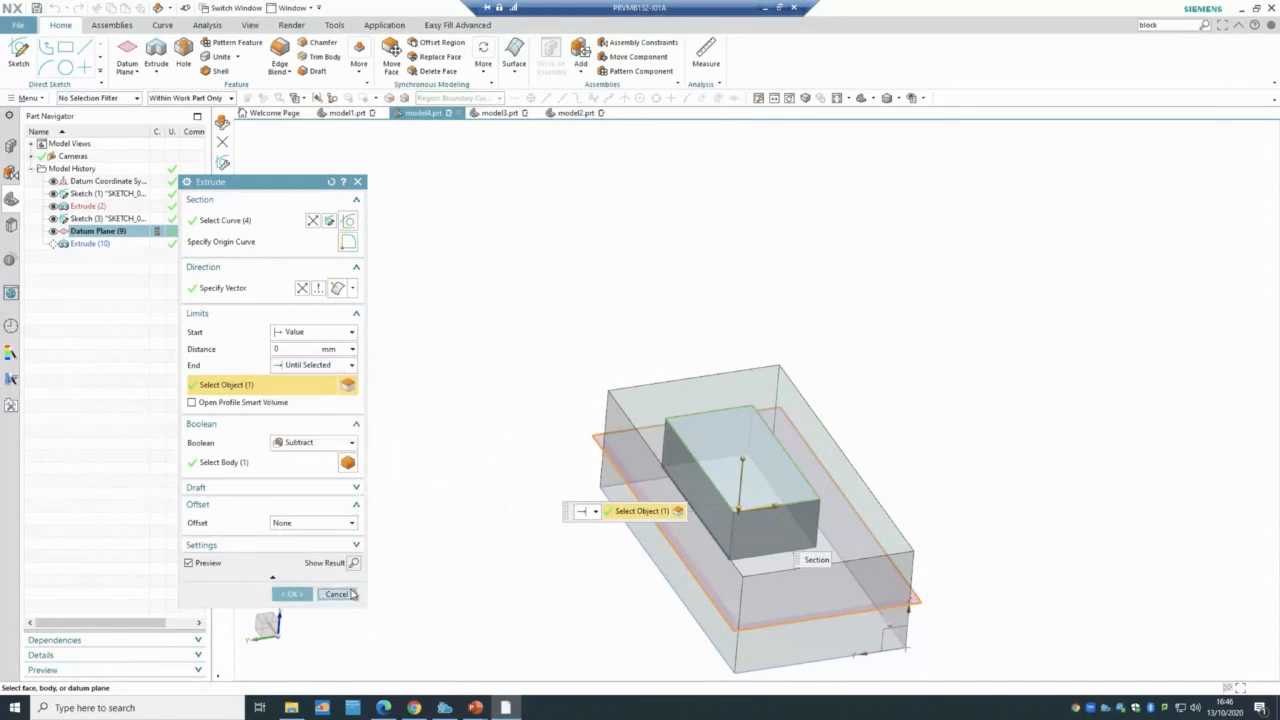
# - Delete the sketch, Datum Plane and Extrude (10) together
pyautogui.click(93, 244)
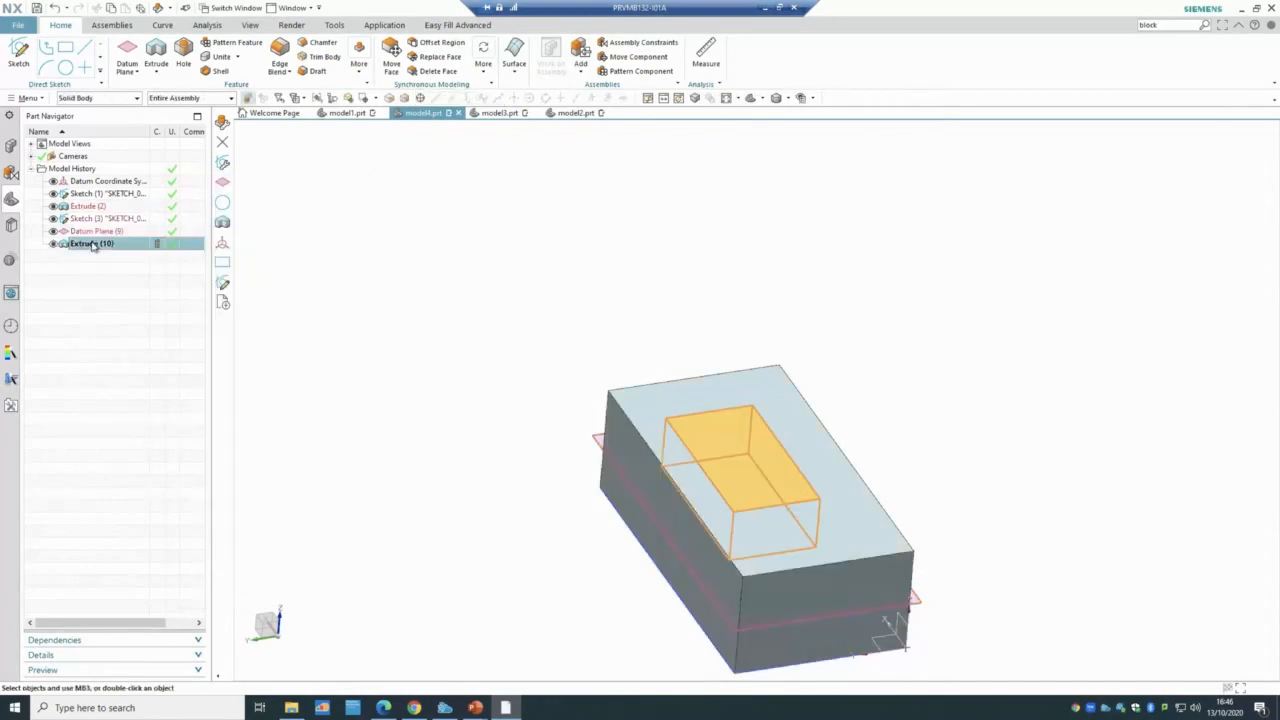
pyautogui.keyDown('shift'); pyautogui.click(98, 224); pyautogui.keyUp('shift')
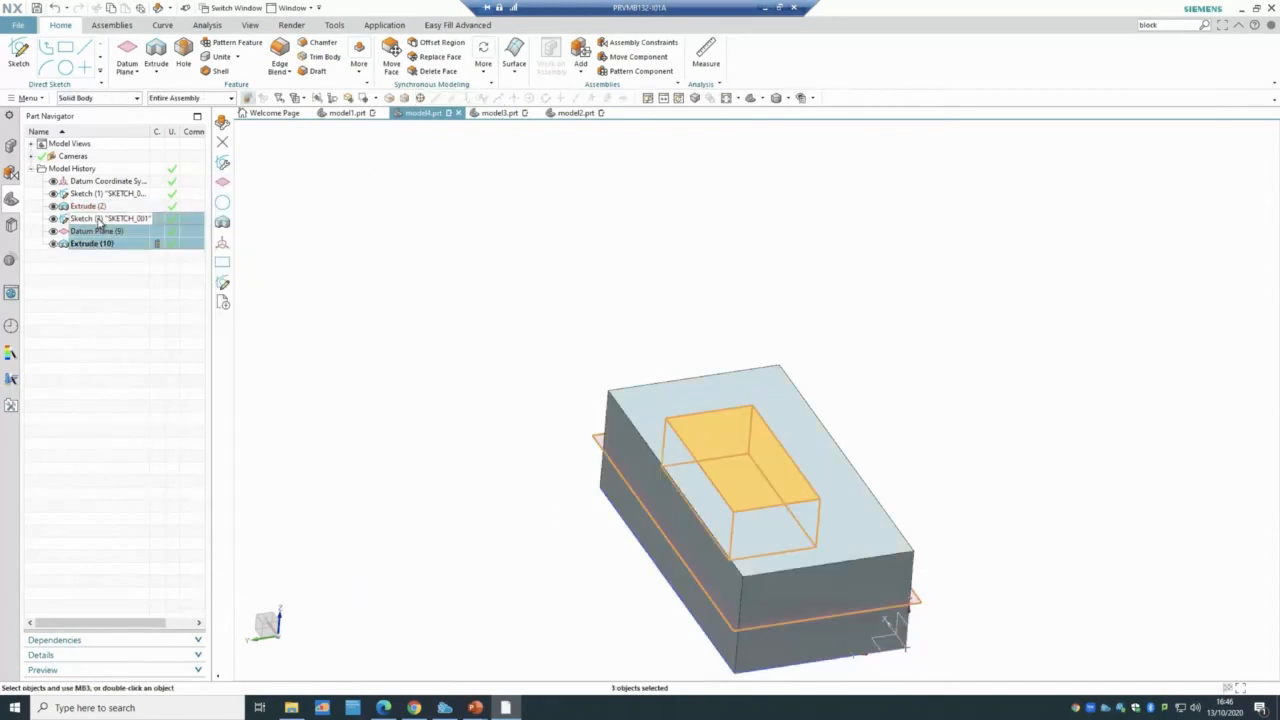
pyautogui.rightClick(100, 222)
pyautogui.click(152, 398)
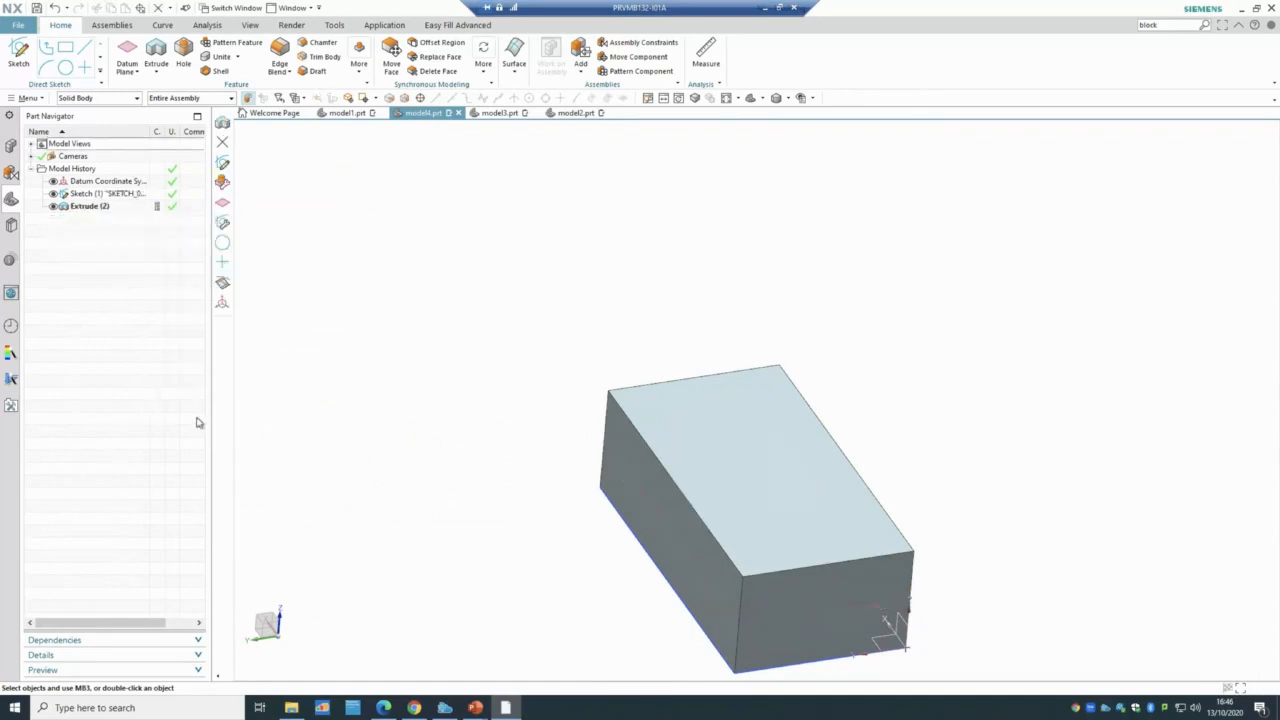
# - Edit the block's Extrude (2) to end limit Value, from start 0 to 50 mm
pyautogui.doubleClick(84, 206)
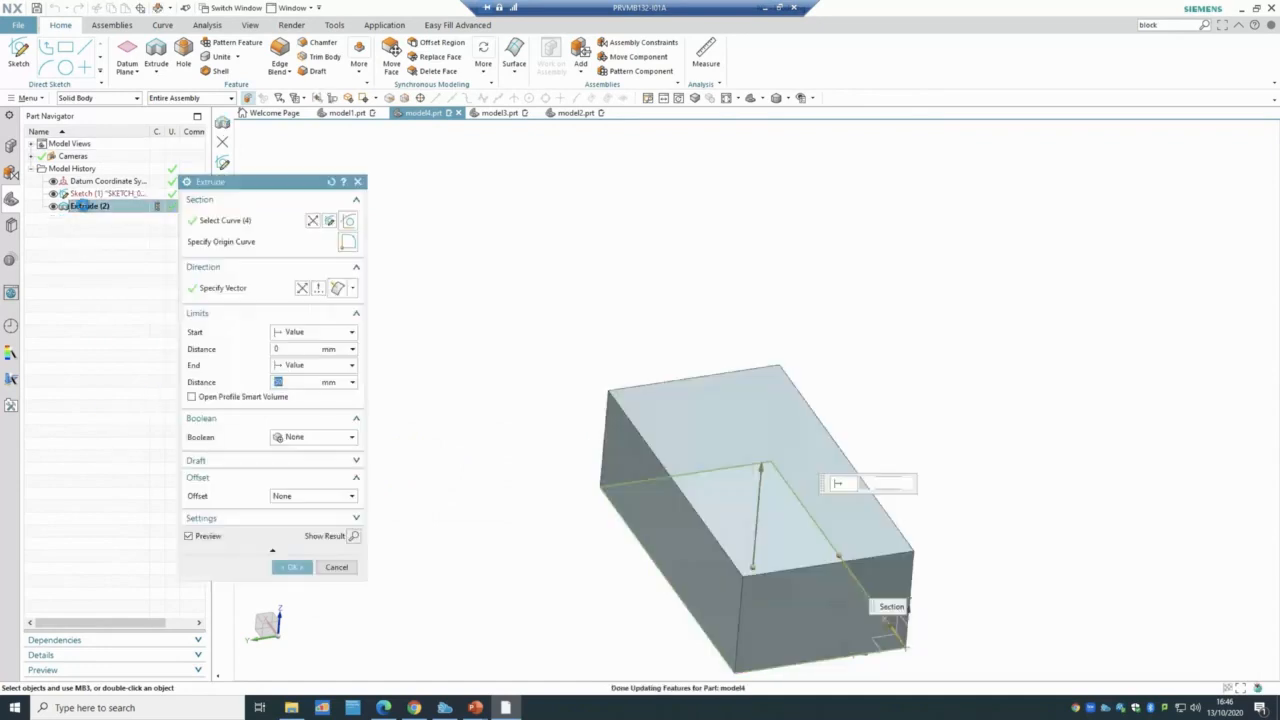
pyautogui.click(293, 368)
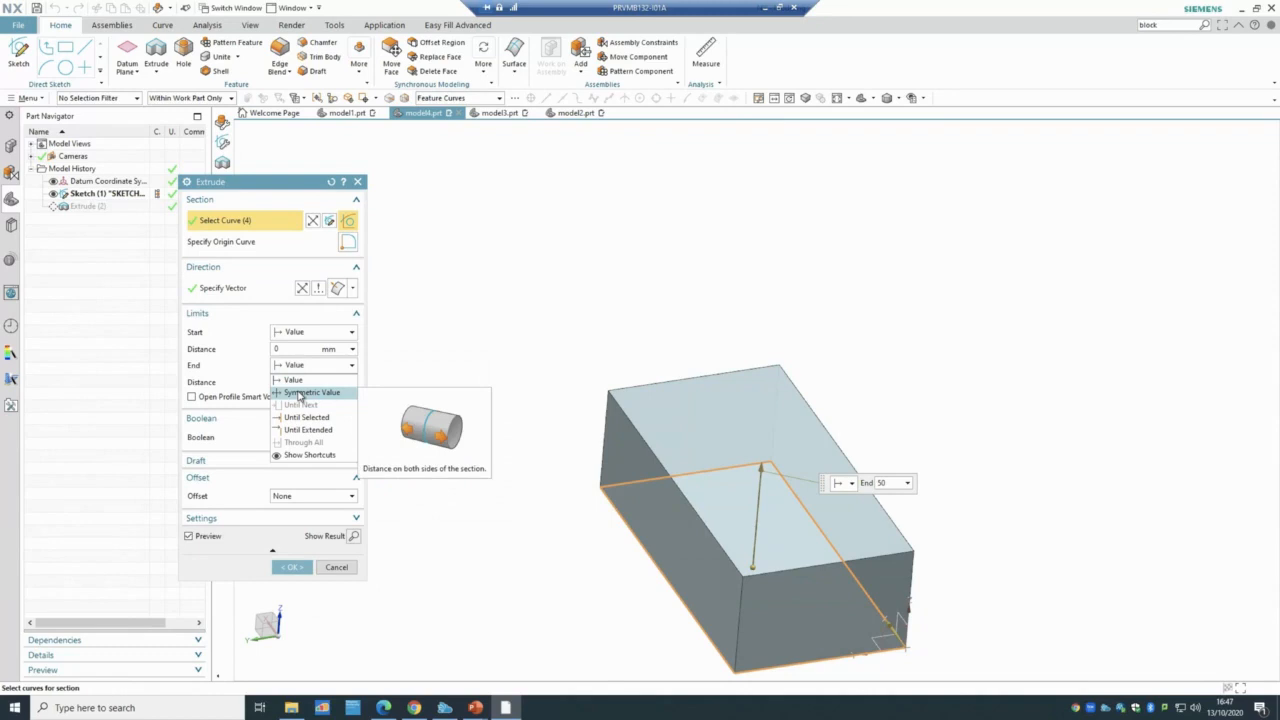
pyautogui.click(299, 393)
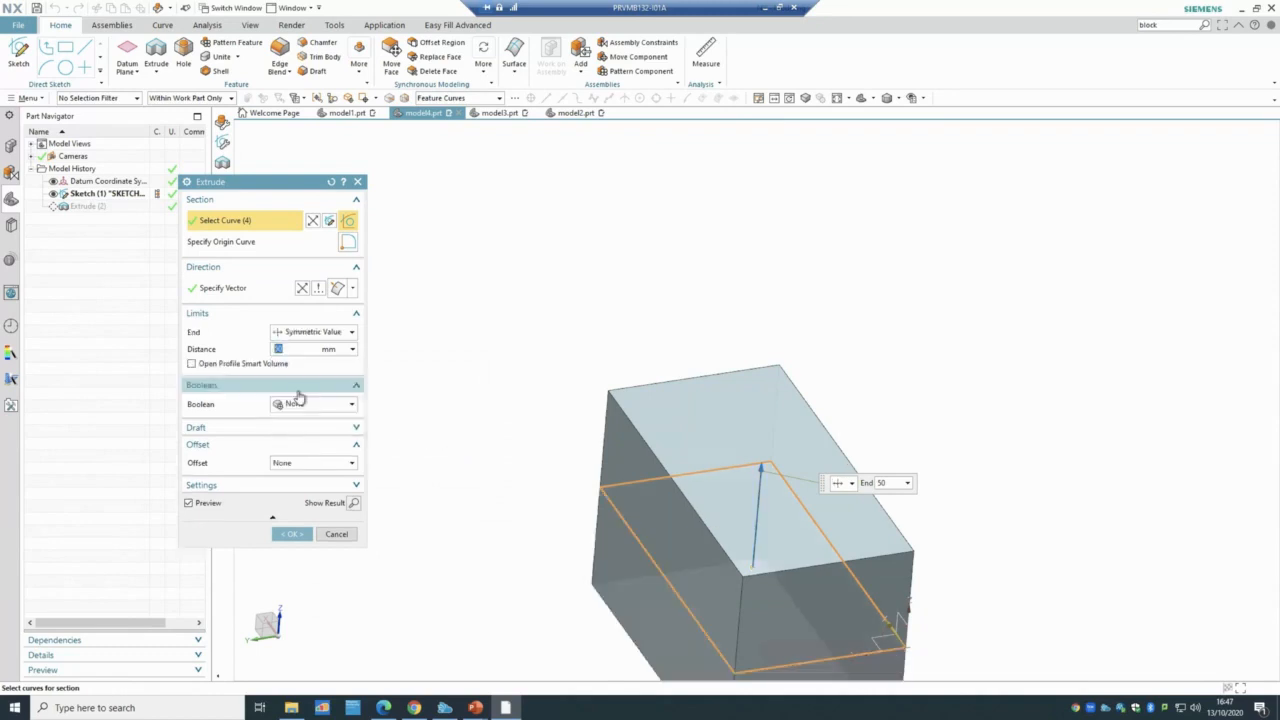
pyautogui.moveTo(543, 426); pyautogui.dragTo(740, 560, button='middle')
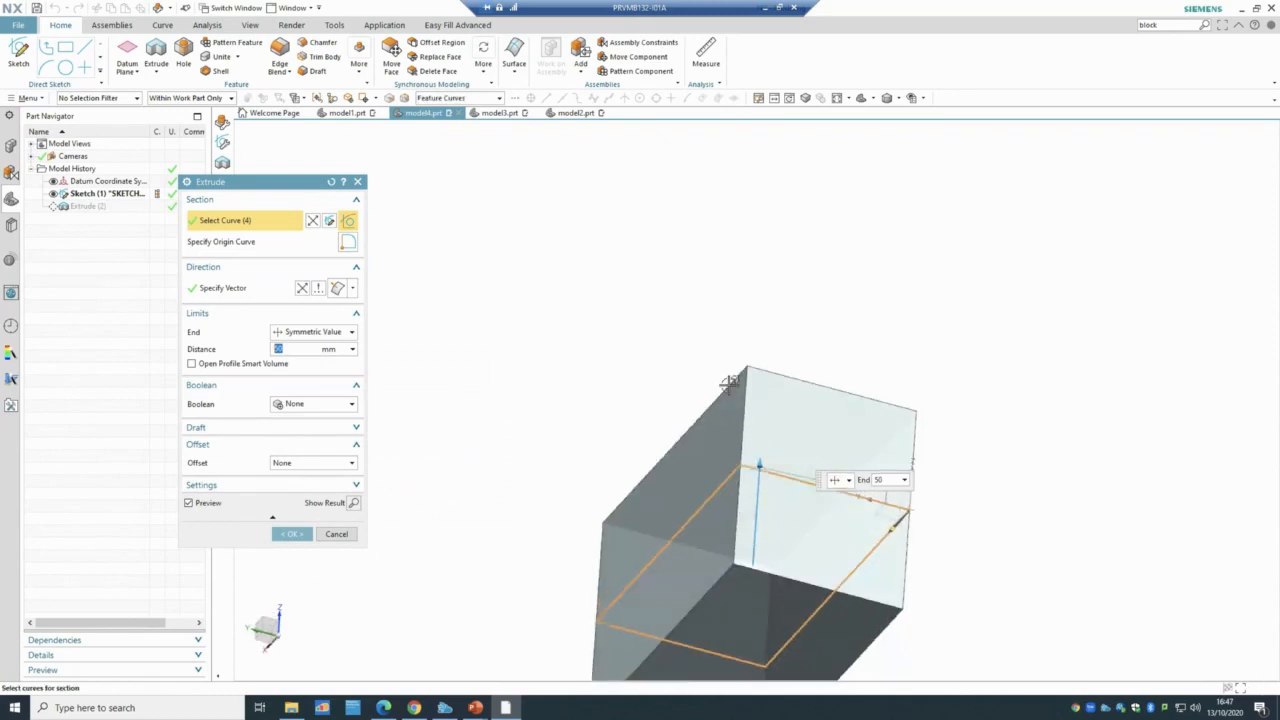
pyautogui.moveTo(594, 340); pyautogui.dragTo(647, 447, button='middle')
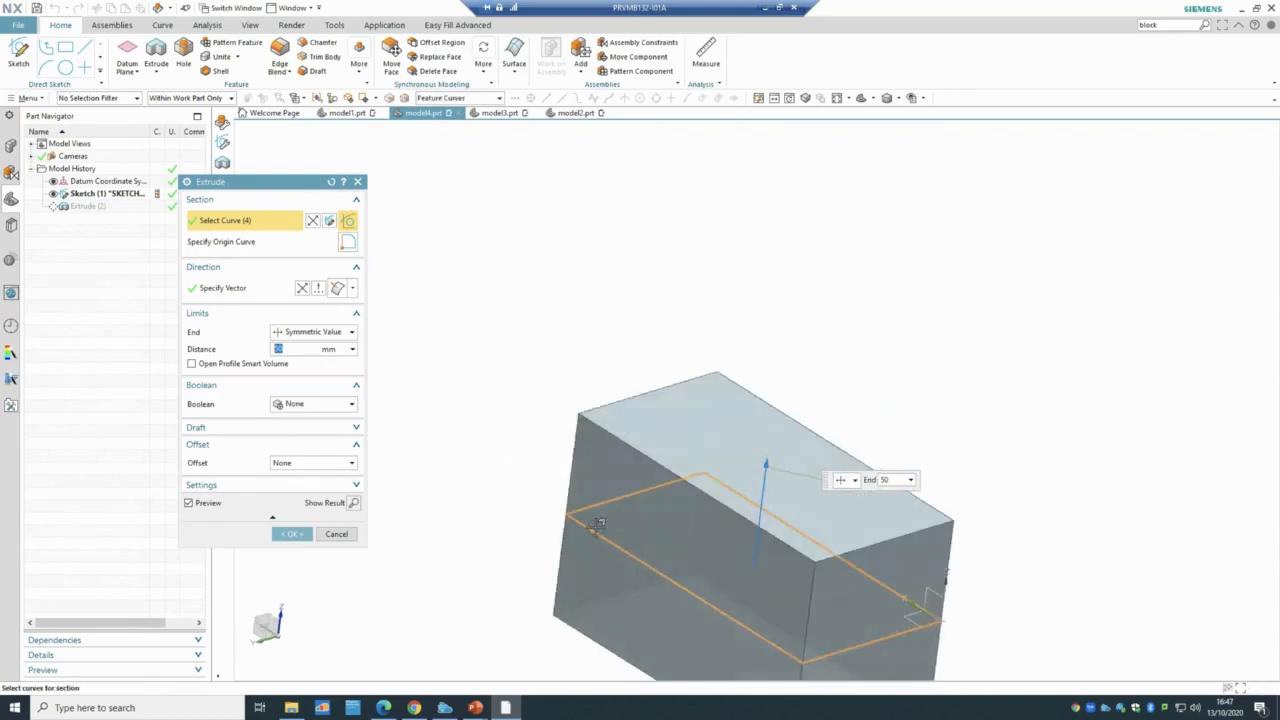
pyautogui.click(295, 334)
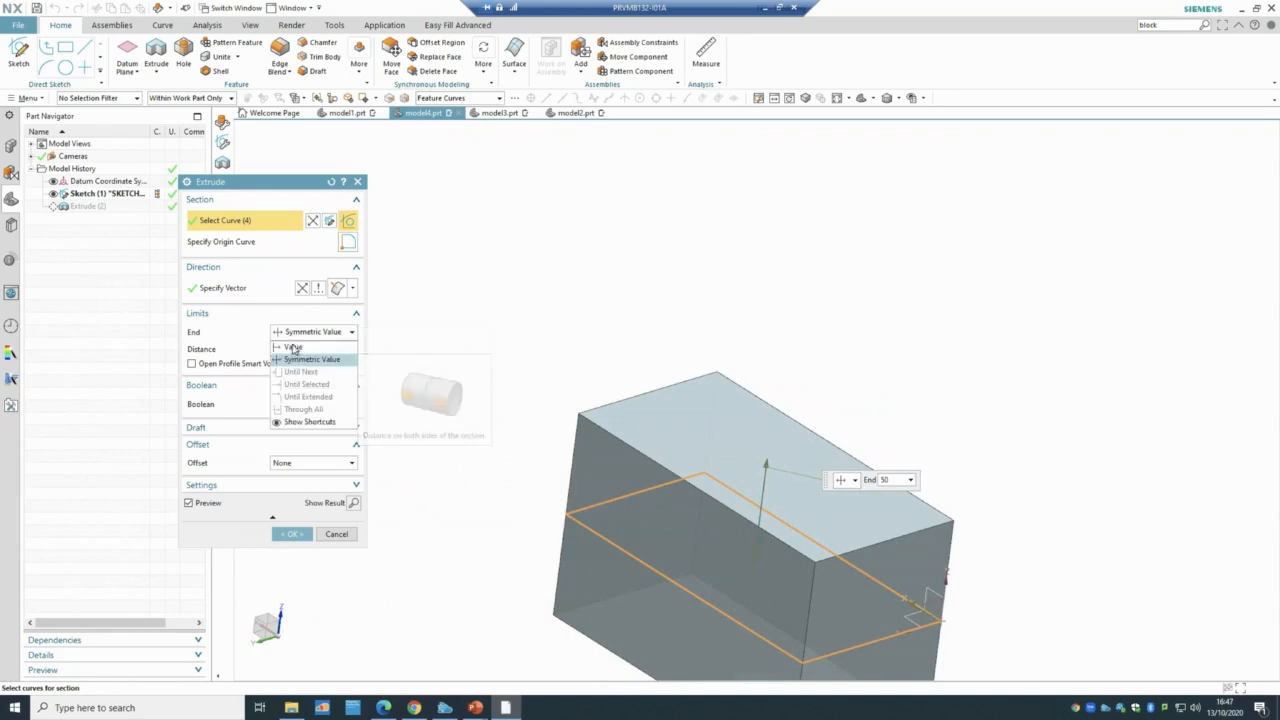
pyautogui.click(293, 346)
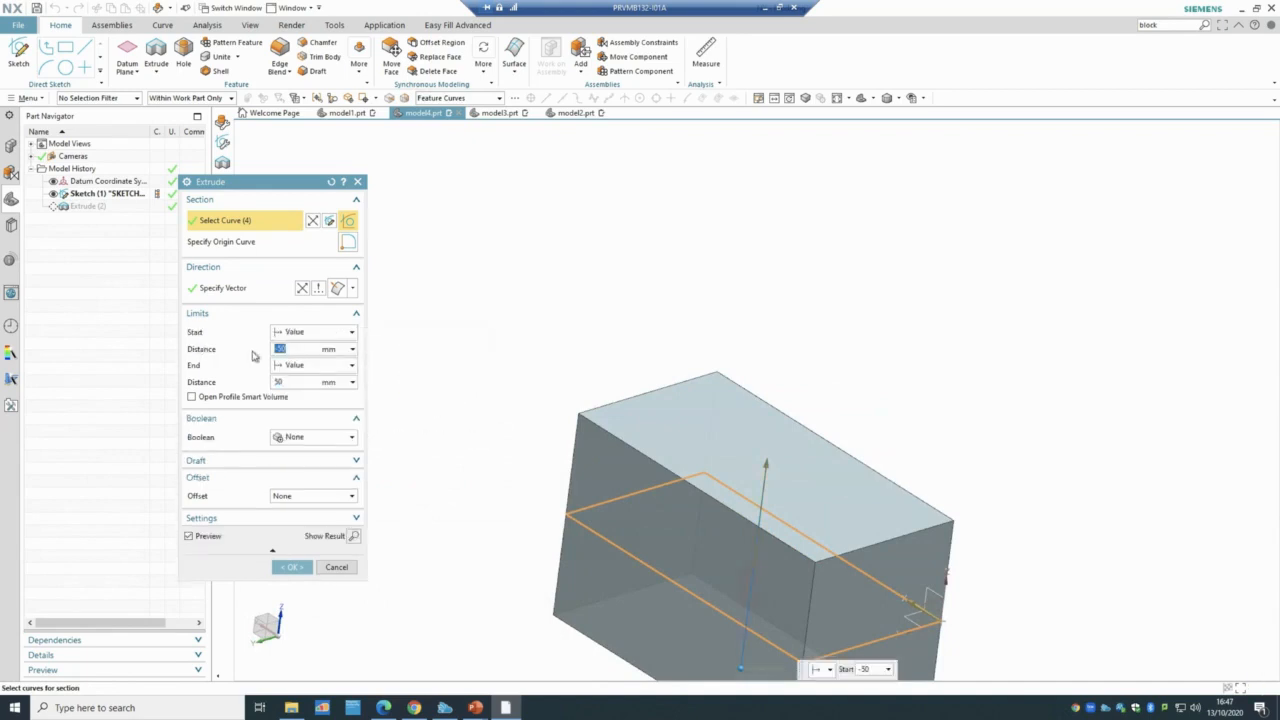
pyautogui.write('0')
pyautogui.click(290, 365)
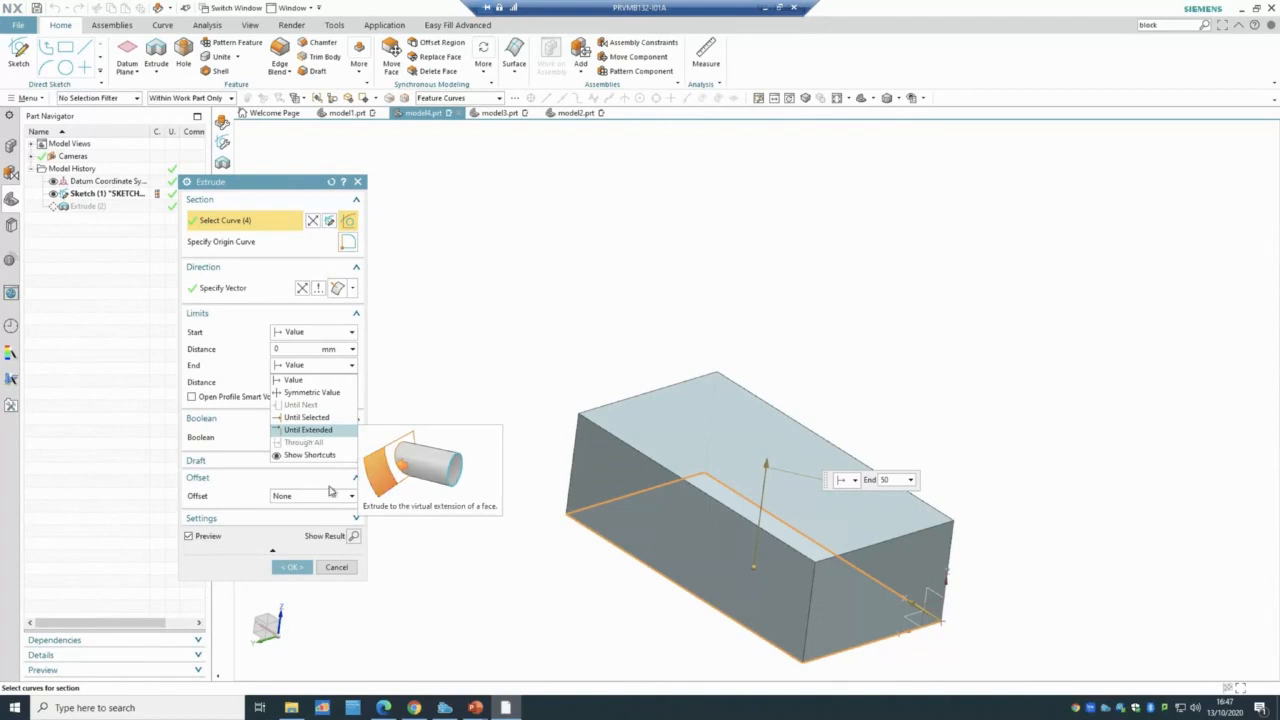
pyautogui.click(309, 567)
pyautogui.click(291, 567)
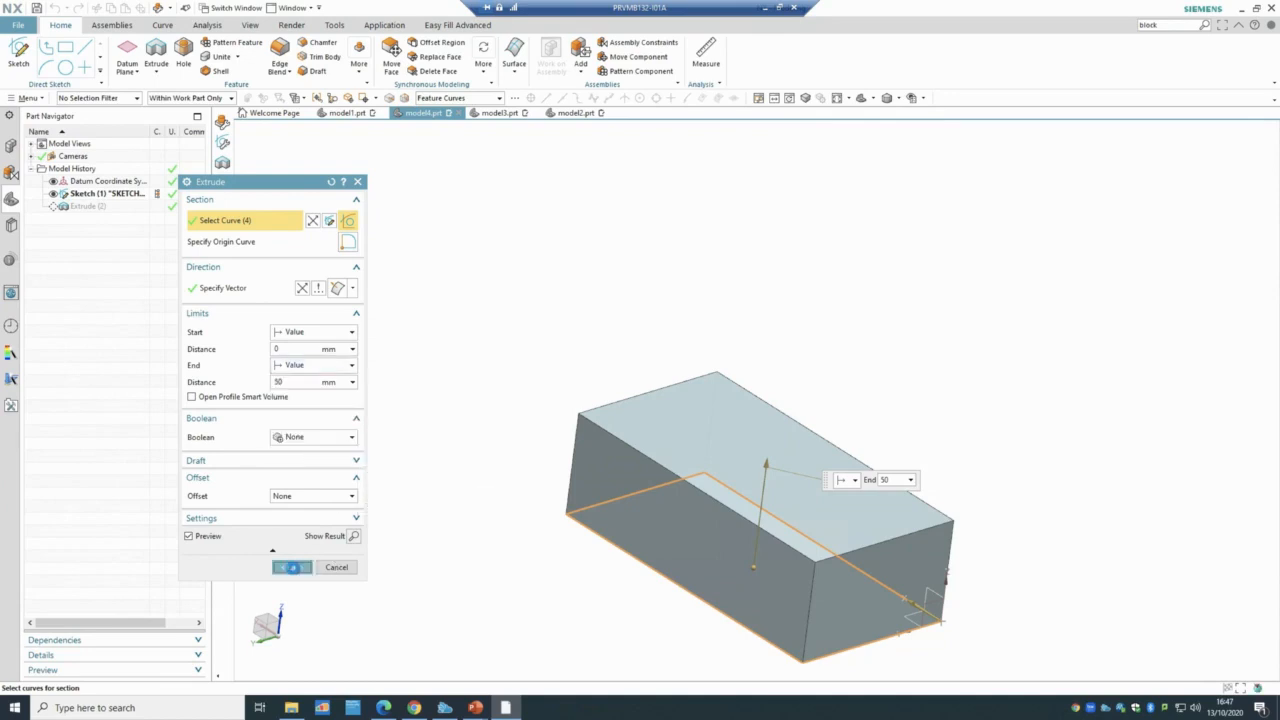
# - Create an offset datum plane 50 mm above the block's top face
pyautogui.click(127, 52)
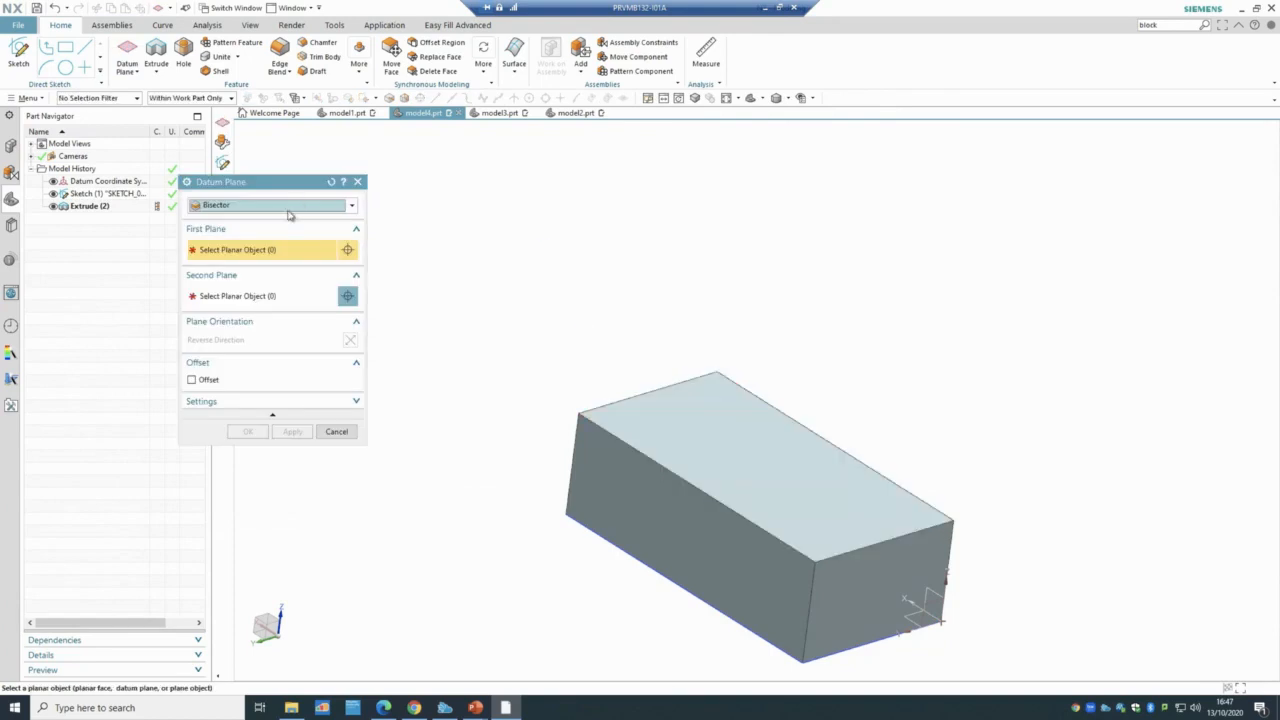
pyautogui.click(286, 208)
pyautogui.click(289, 231)
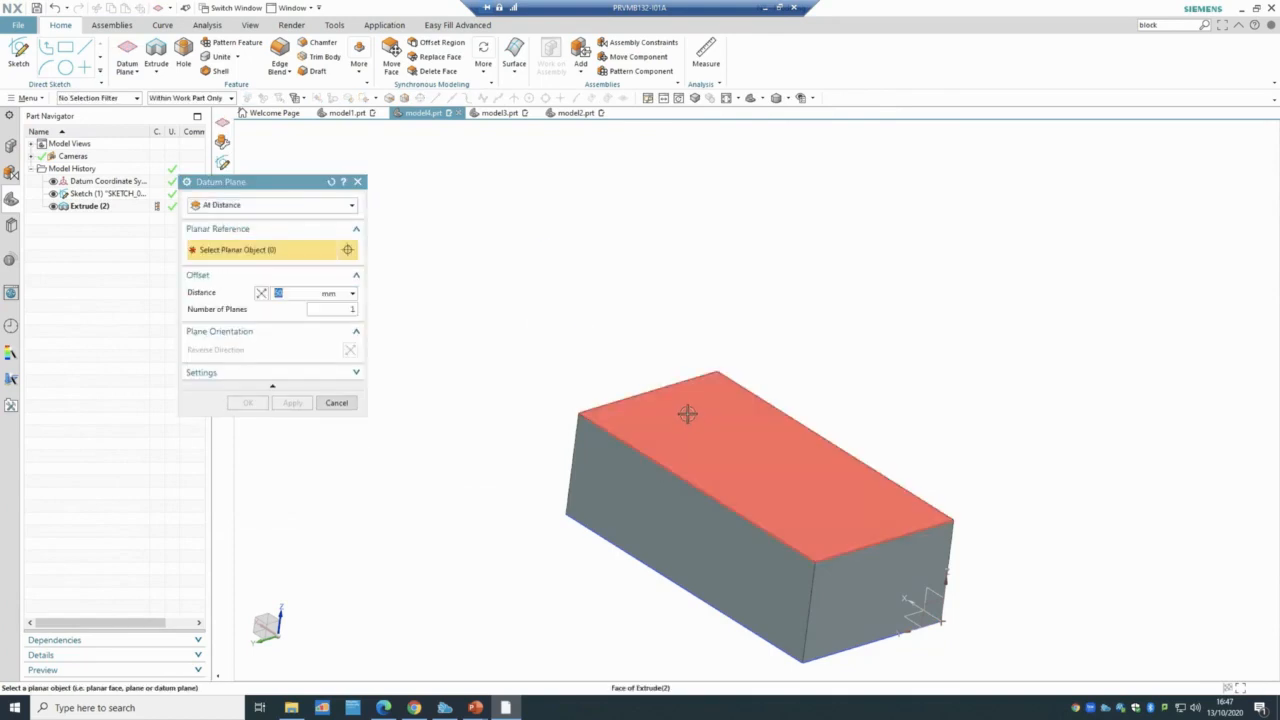
pyautogui.click(686, 425)
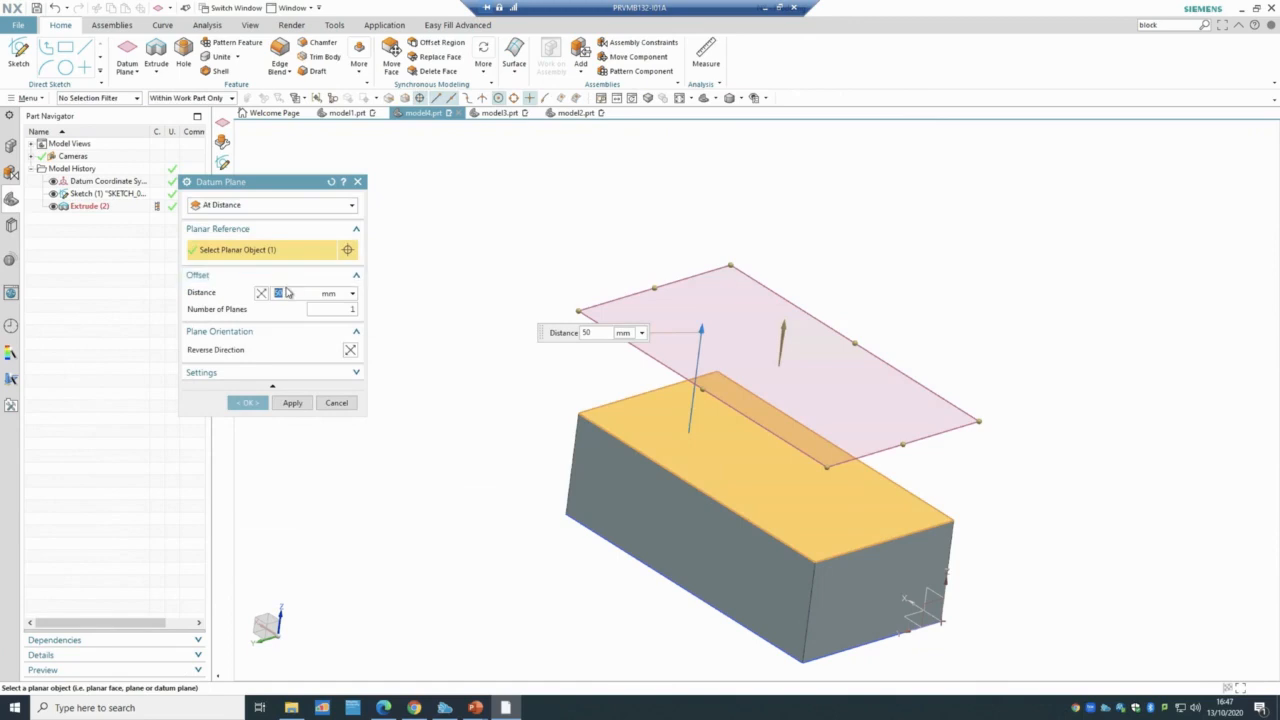
pyautogui.click(250, 402)
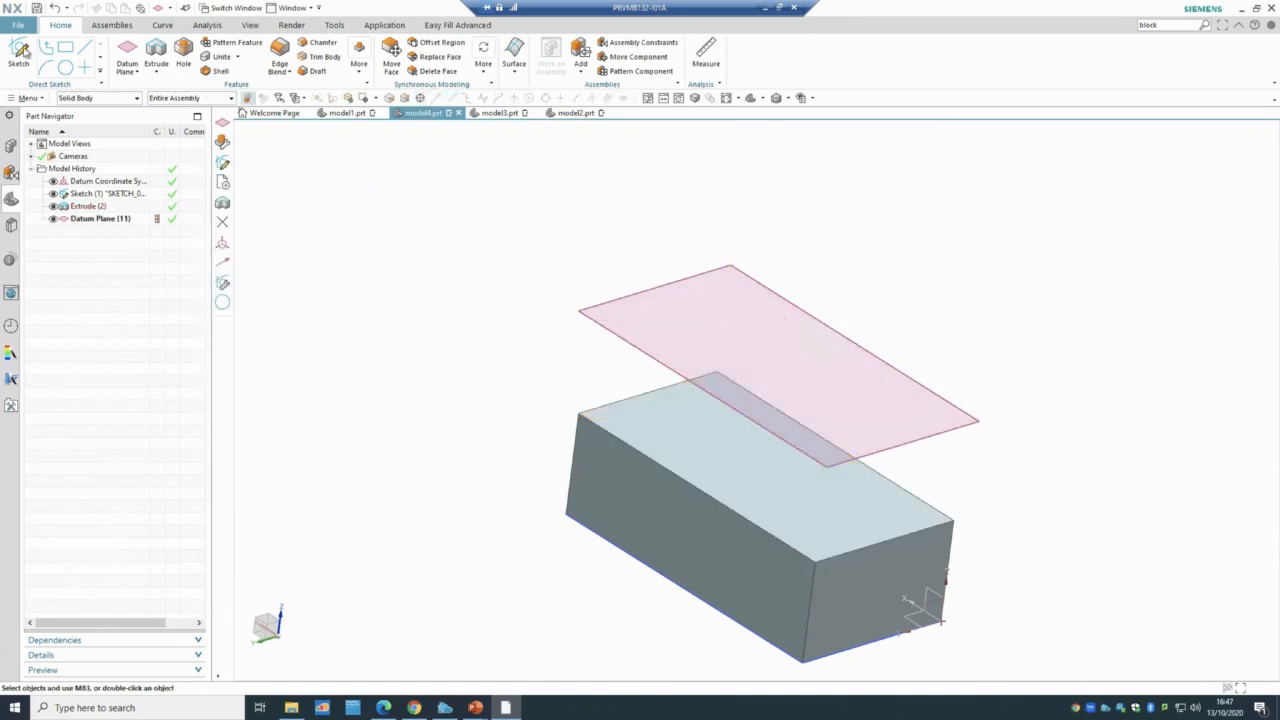
# - Sketch a single circle on the offset datum plane and finish the sketch
pyautogui.click(19, 52)
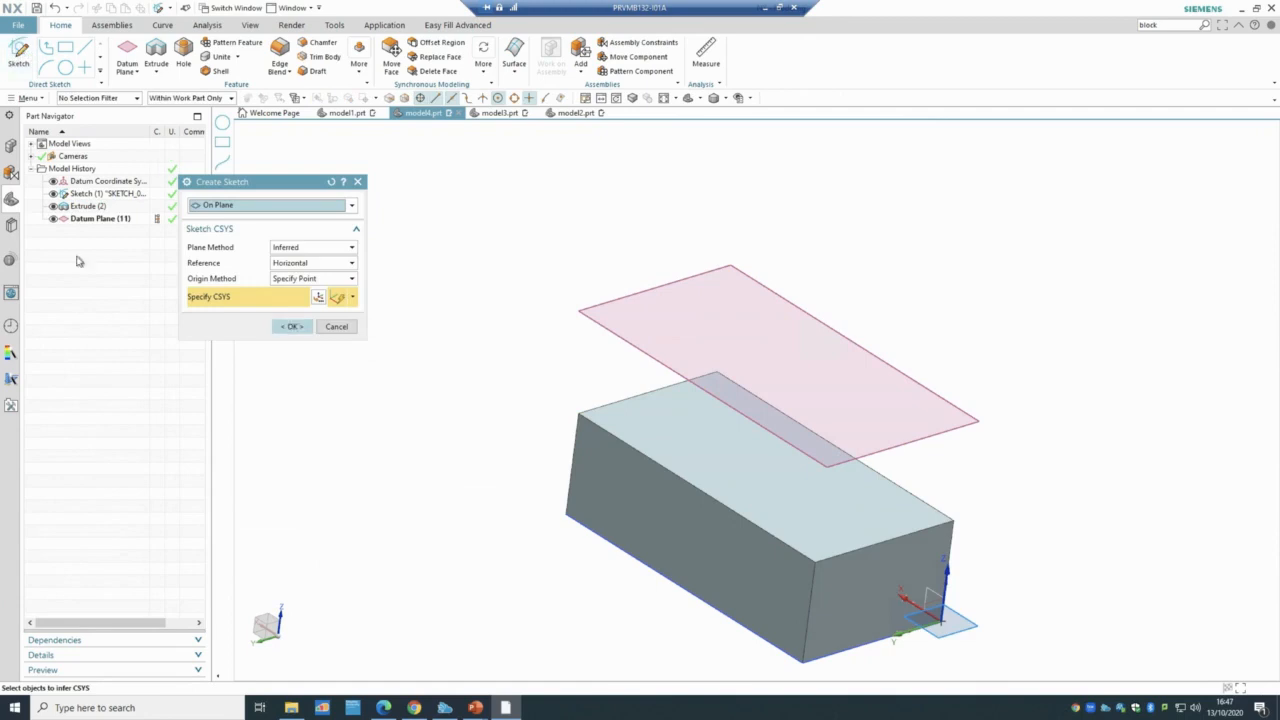
pyautogui.click(90, 218)
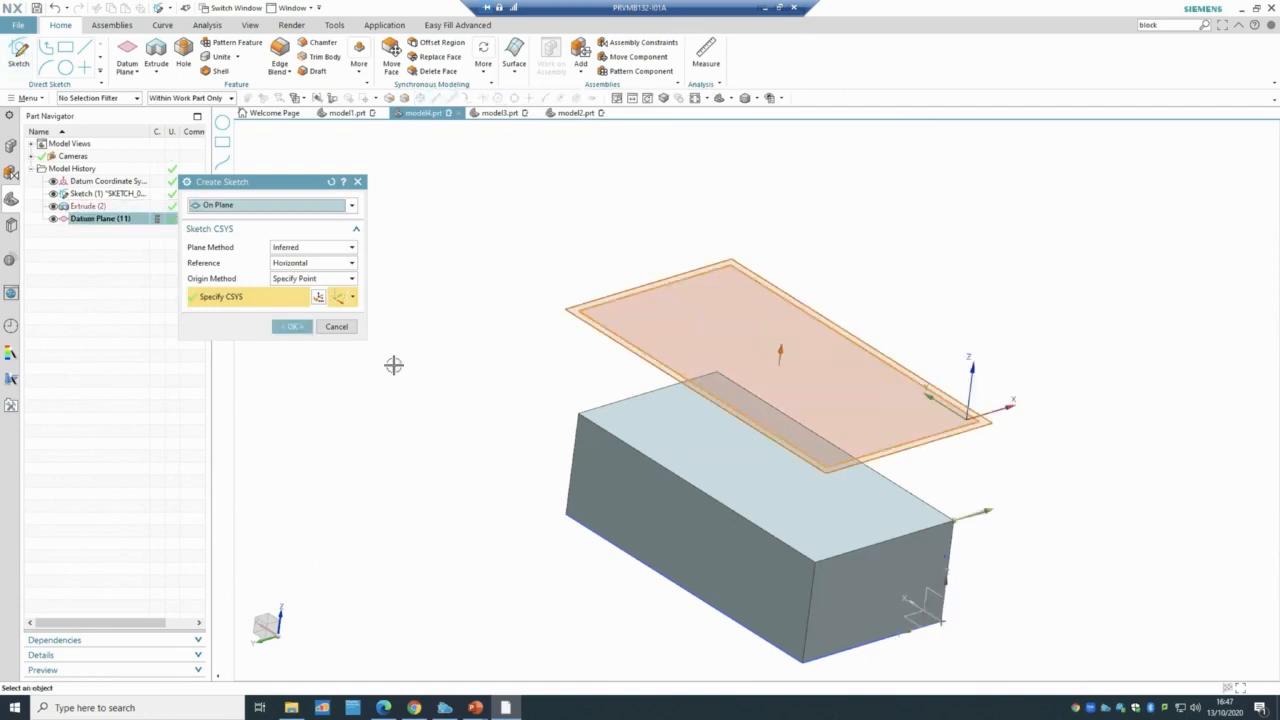
pyautogui.click(290, 326)
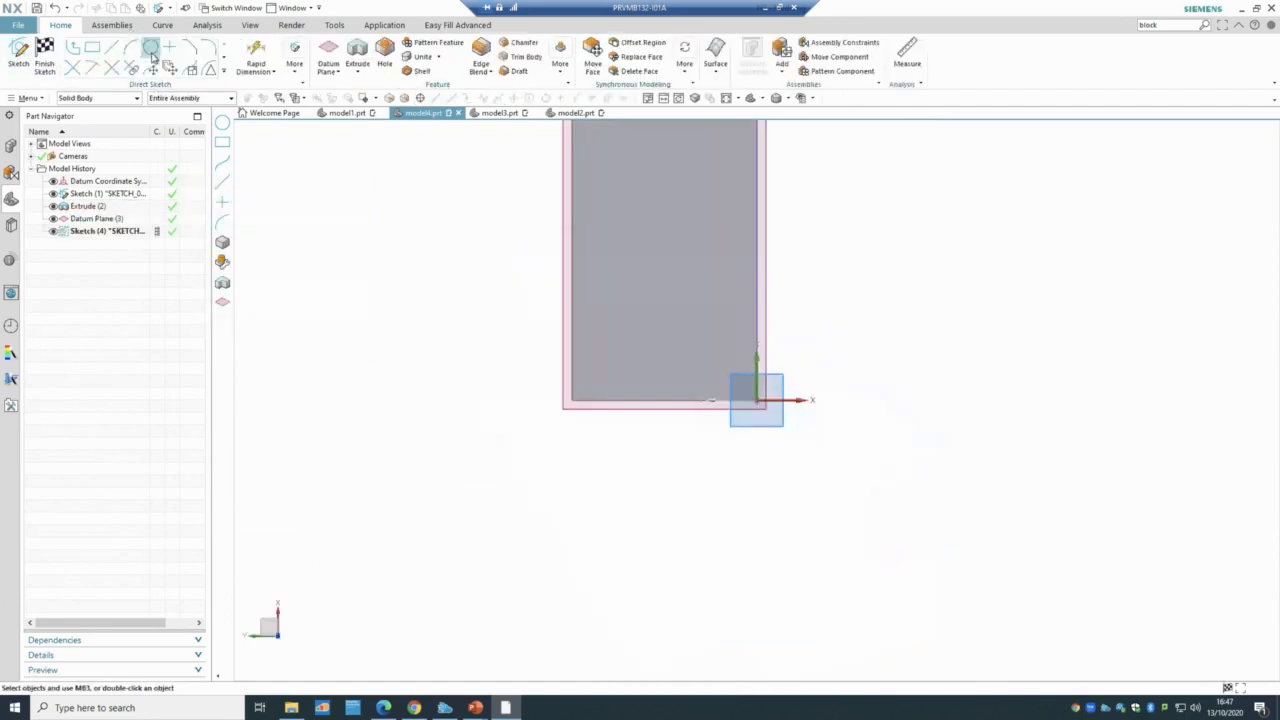
pyautogui.click(150, 47)
pyautogui.click(655, 246)
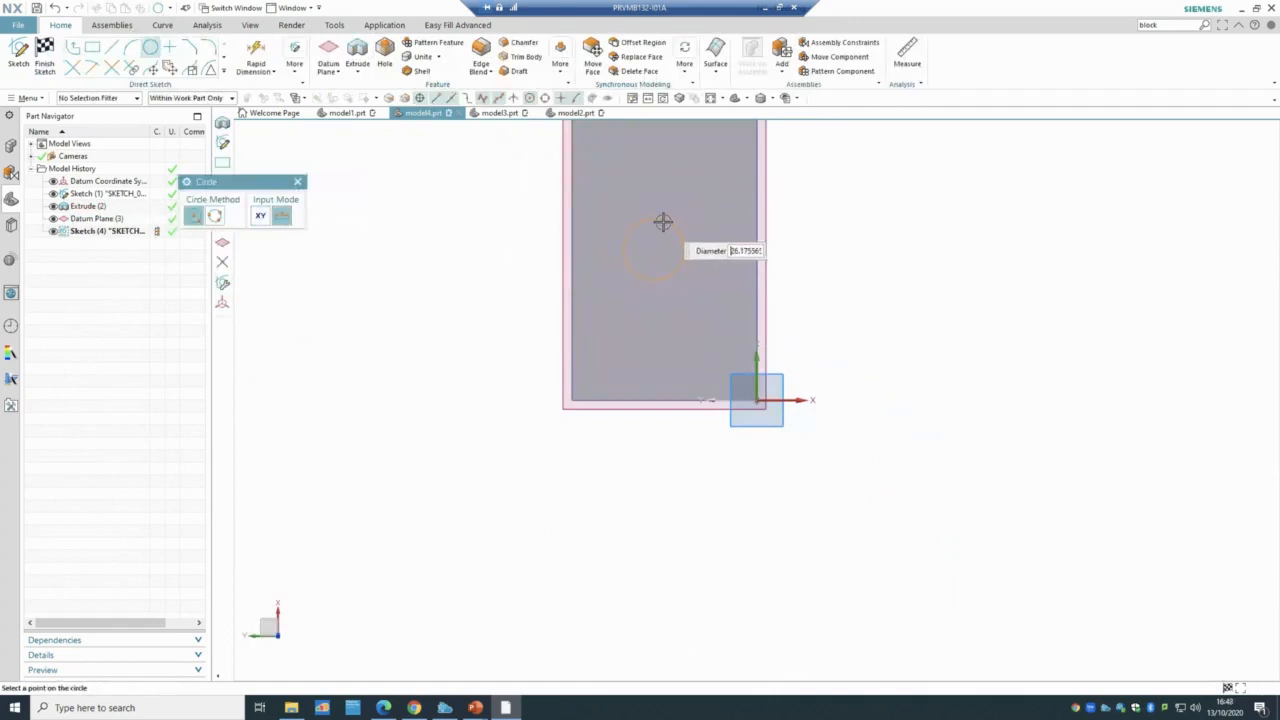
pyautogui.press('Escape')
pyautogui.scroll(1, 737, 188)
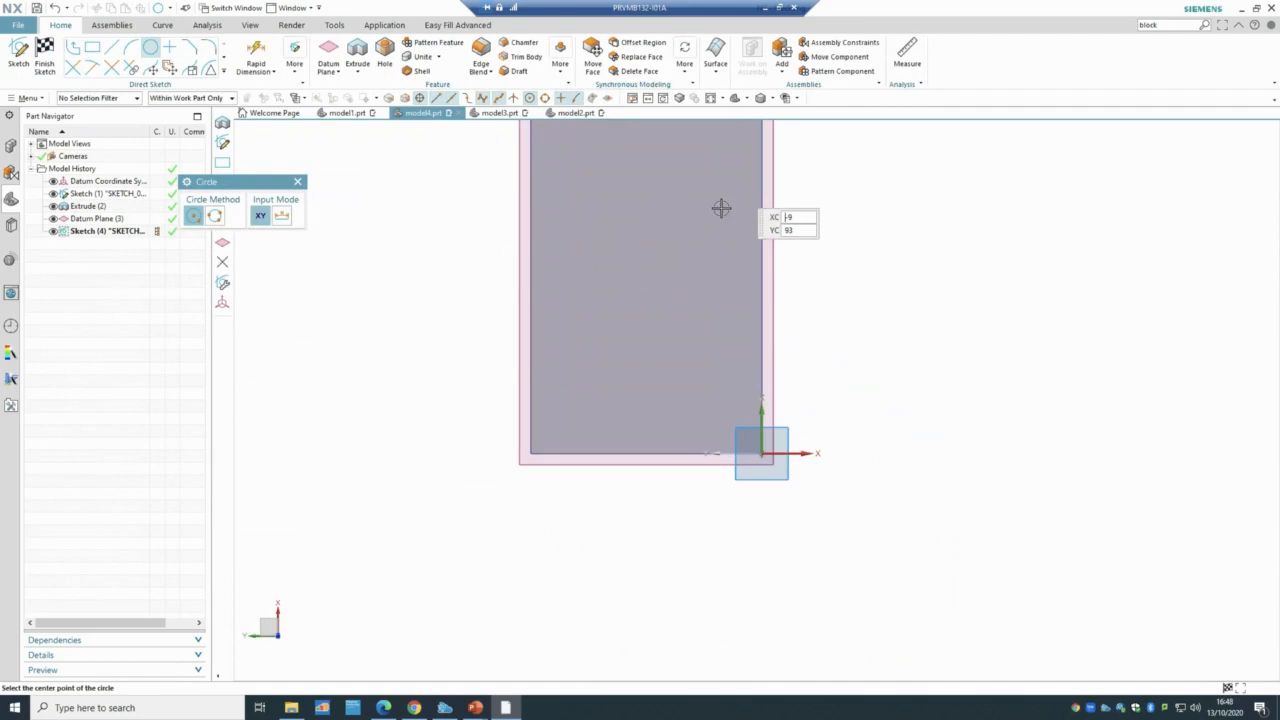
pyautogui.click(651, 240)
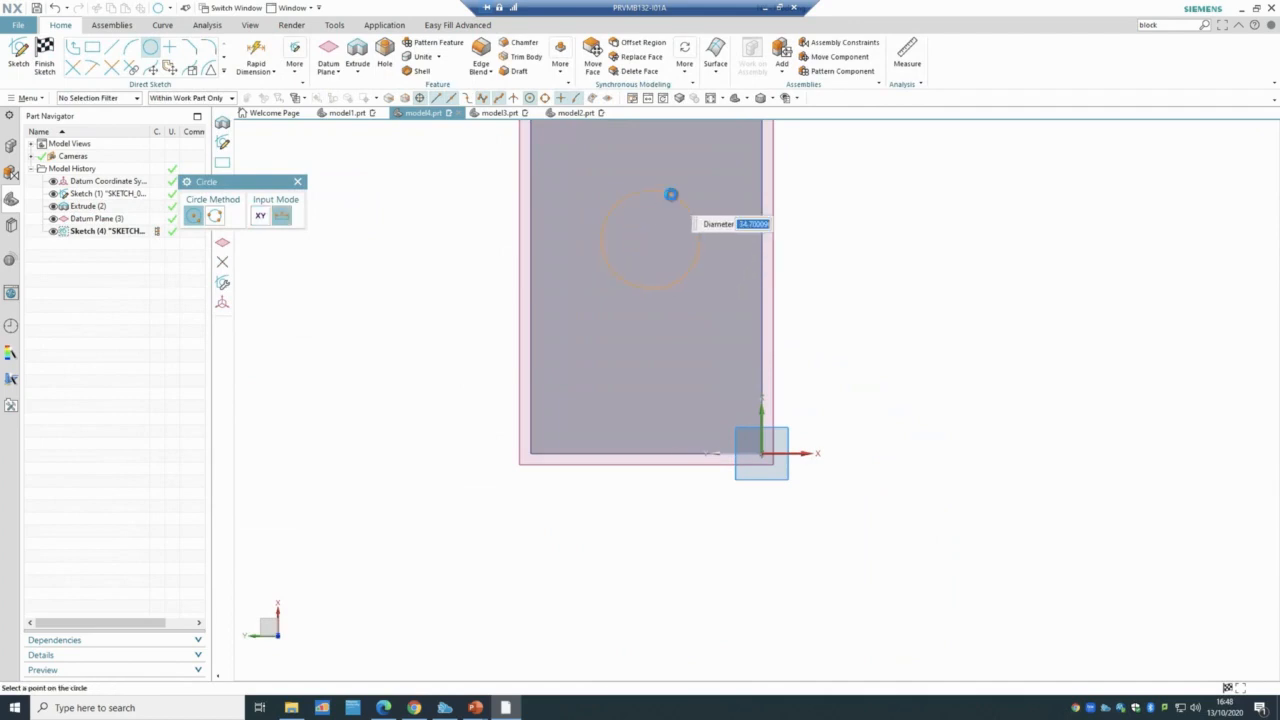
pyautogui.click(671, 194)
pyautogui.press('Escape')
pyautogui.hotkey('ctrl', 'q')
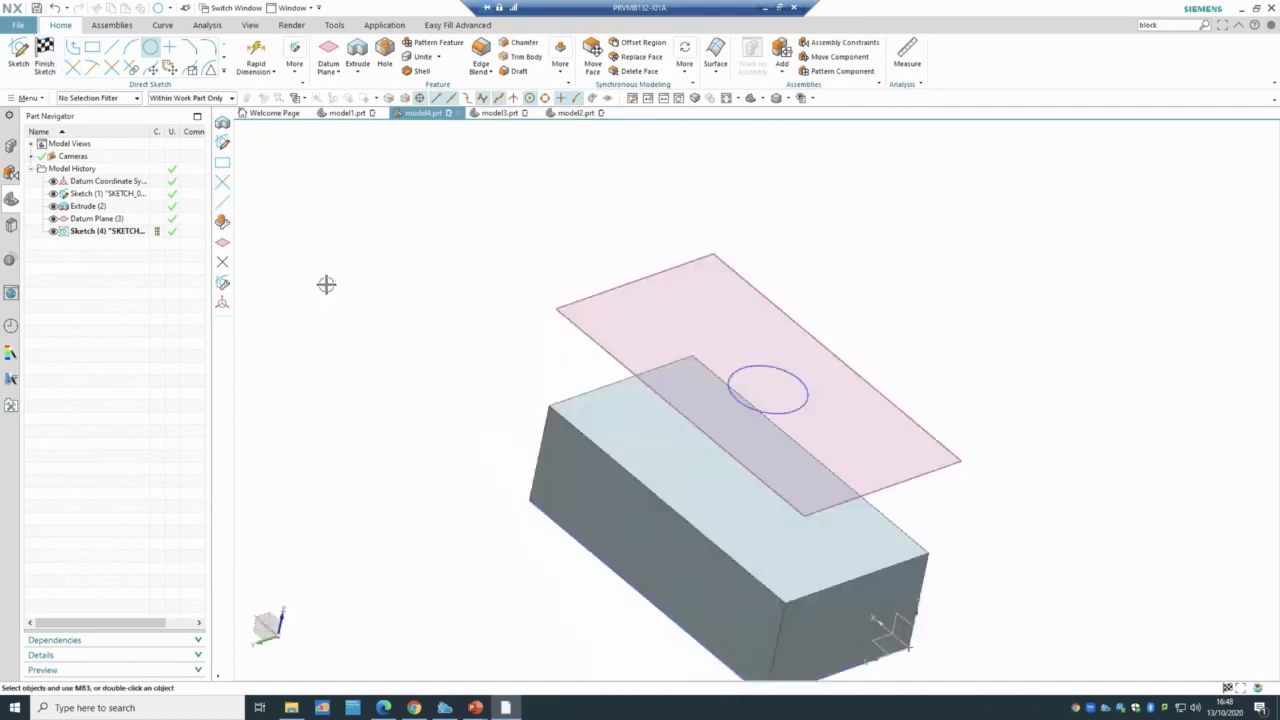
pyautogui.moveTo(431, 334)
pyautogui.mouseDown(button='middle')
pyautogui.moveTo(460, 314)
pyautogui.moveTo(466, 331)
pyautogui.mouseUp(button='middle')
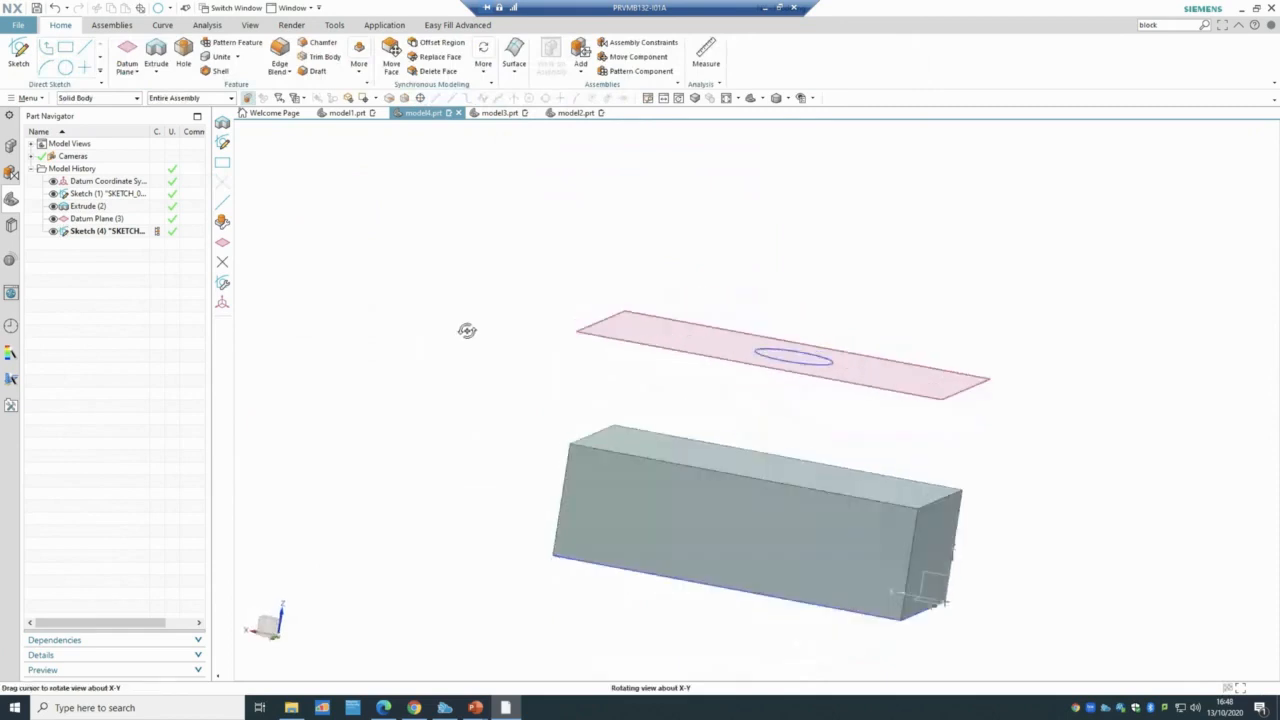
# - Extrude the circle sketch 25 mm downward with Boolean None as a separate cylinder
pyautogui.click(160, 58)
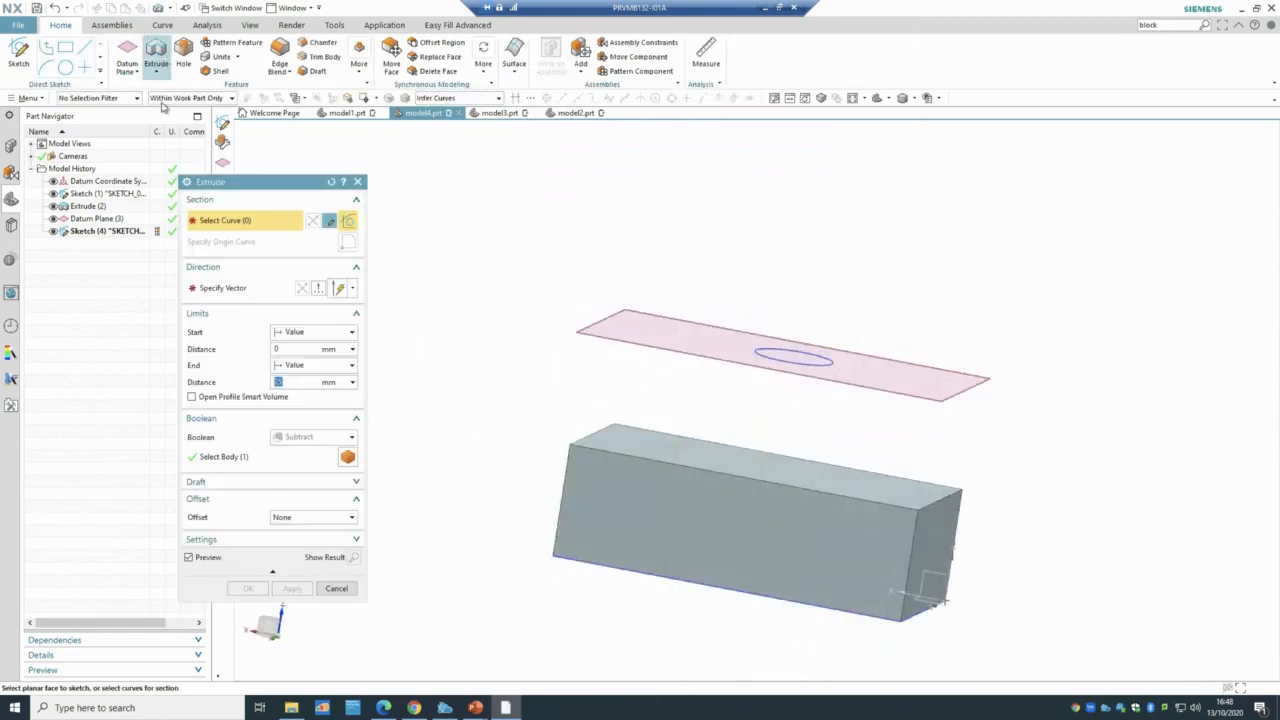
pyautogui.click(110, 231)
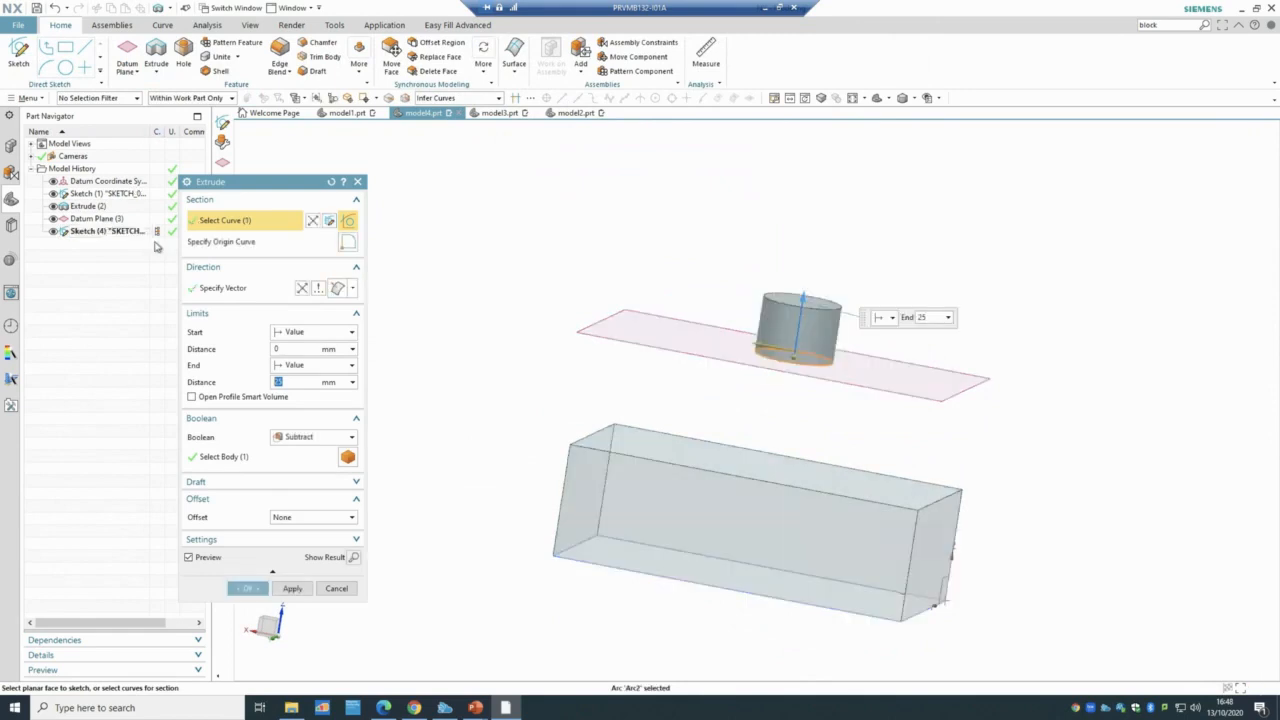
pyautogui.click(308, 437)
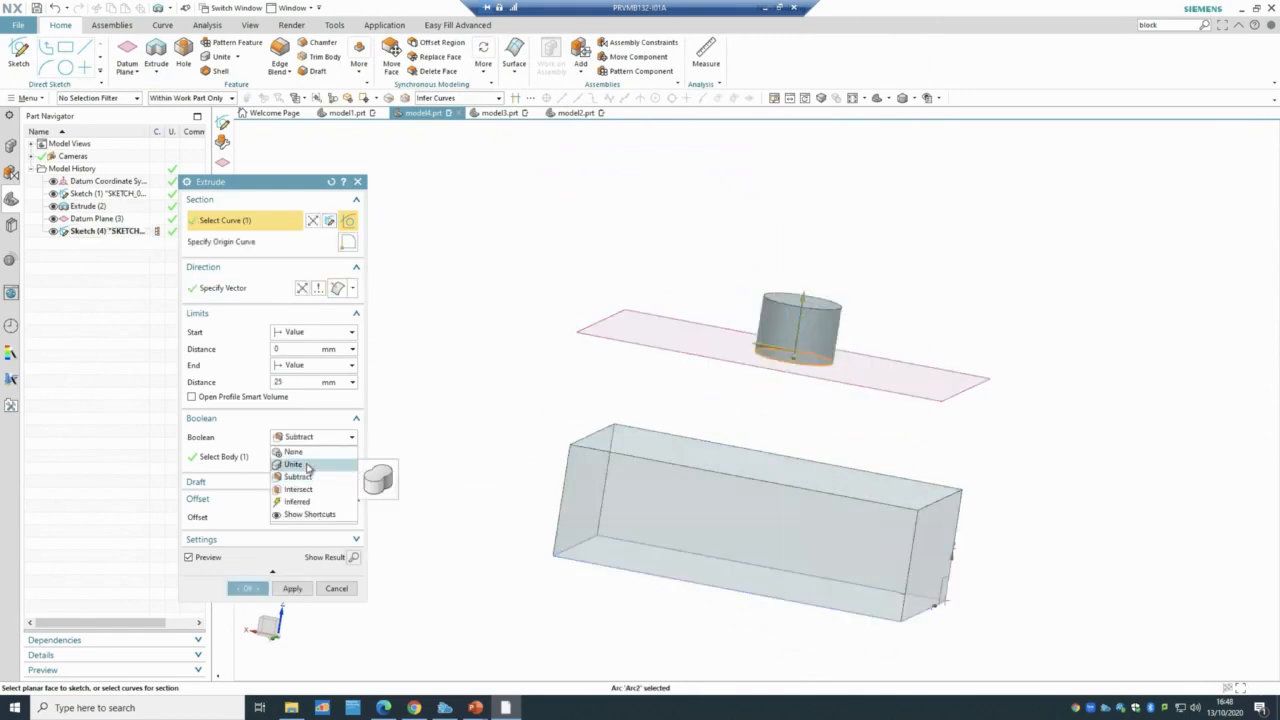
pyautogui.click(294, 452)
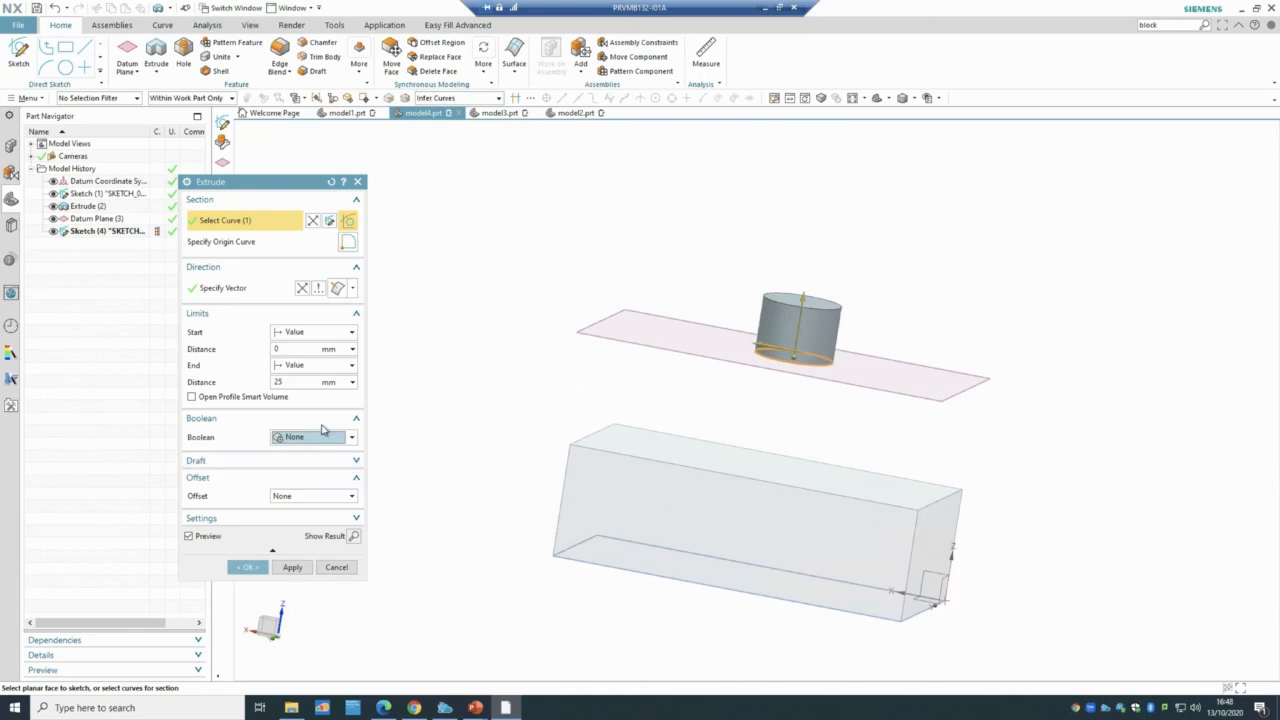
pyautogui.click(303, 288)
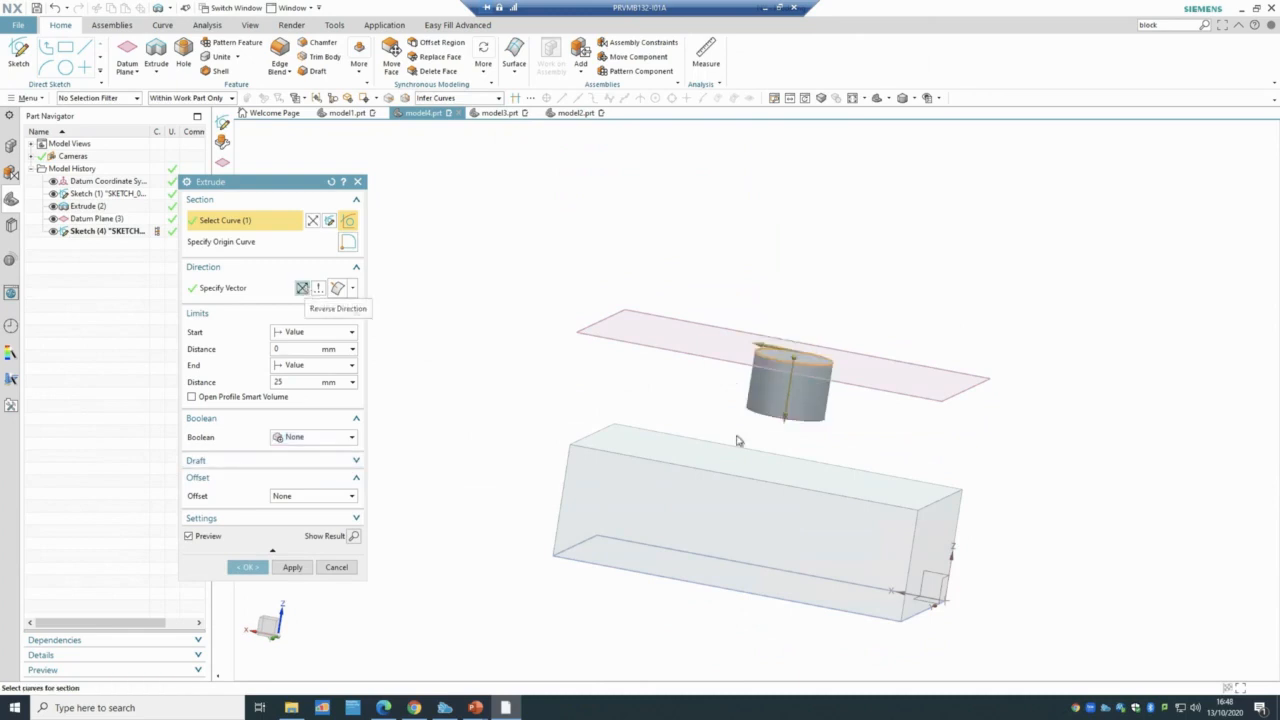
pyautogui.click(248, 567)
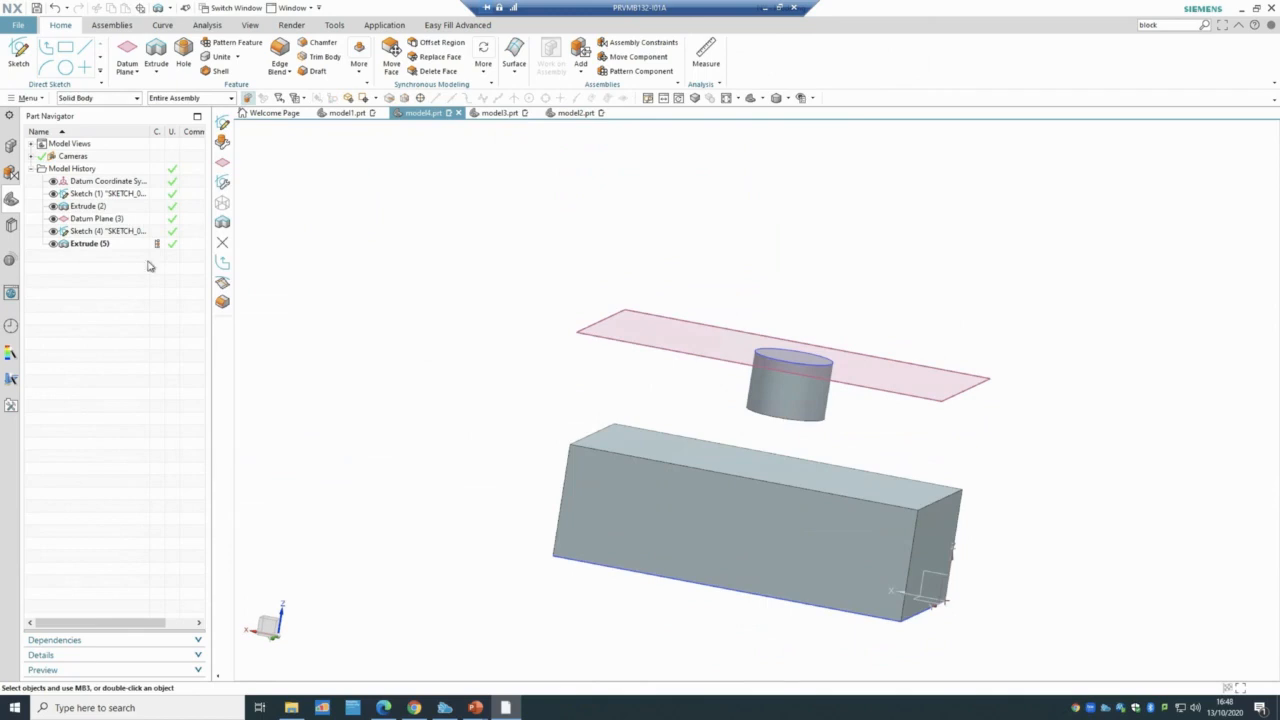
# - Change the cylinder's end limit to Until Selected at the block's top face
pyautogui.doubleClick(110, 245)
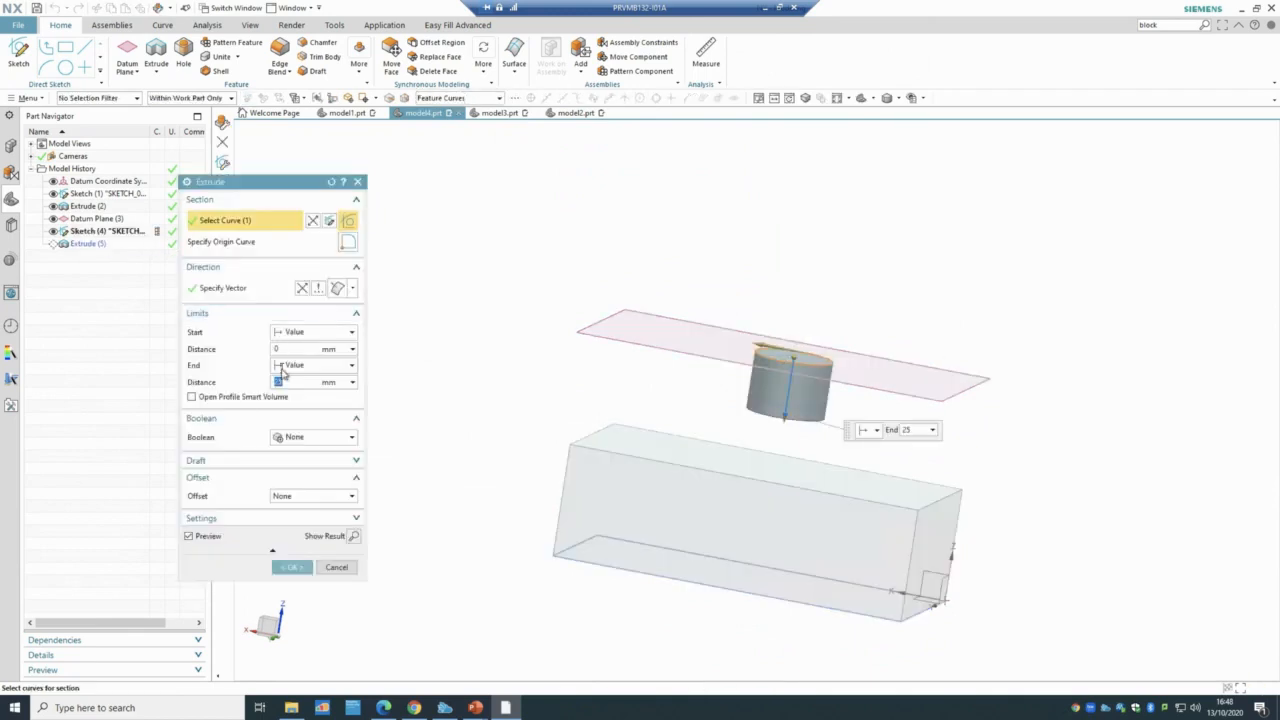
pyautogui.click(287, 366)
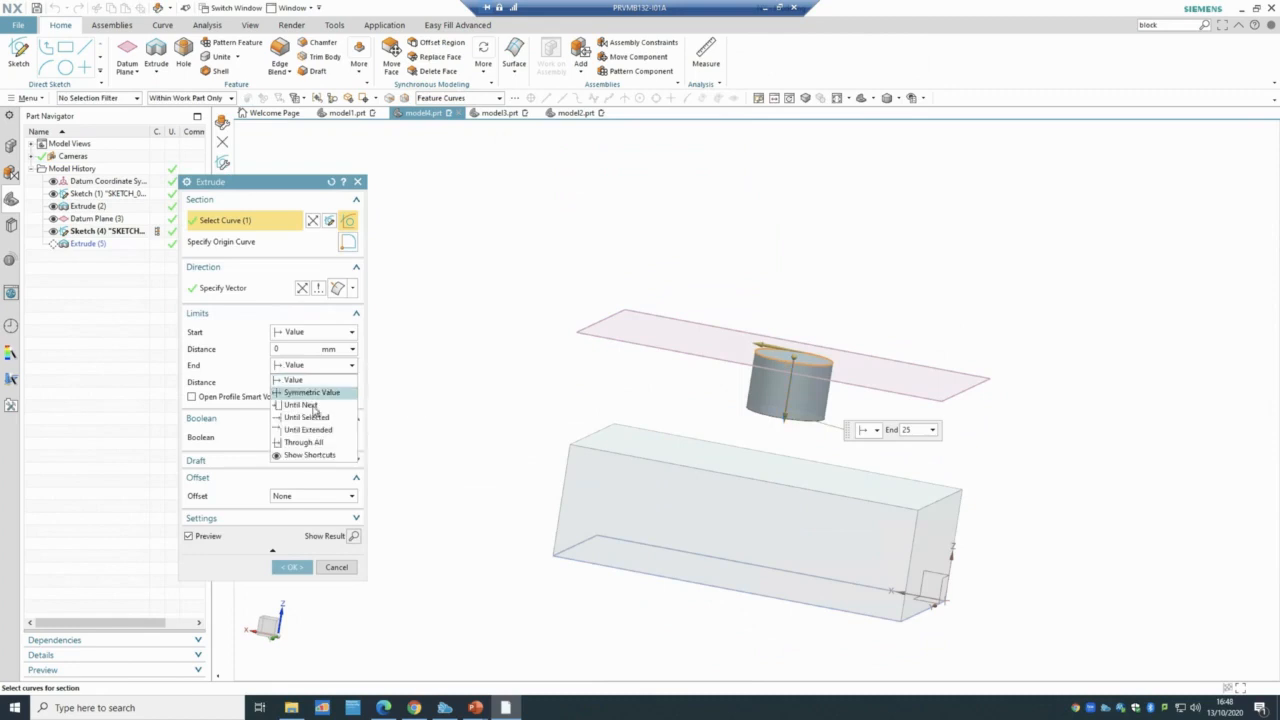
pyautogui.click(306, 417)
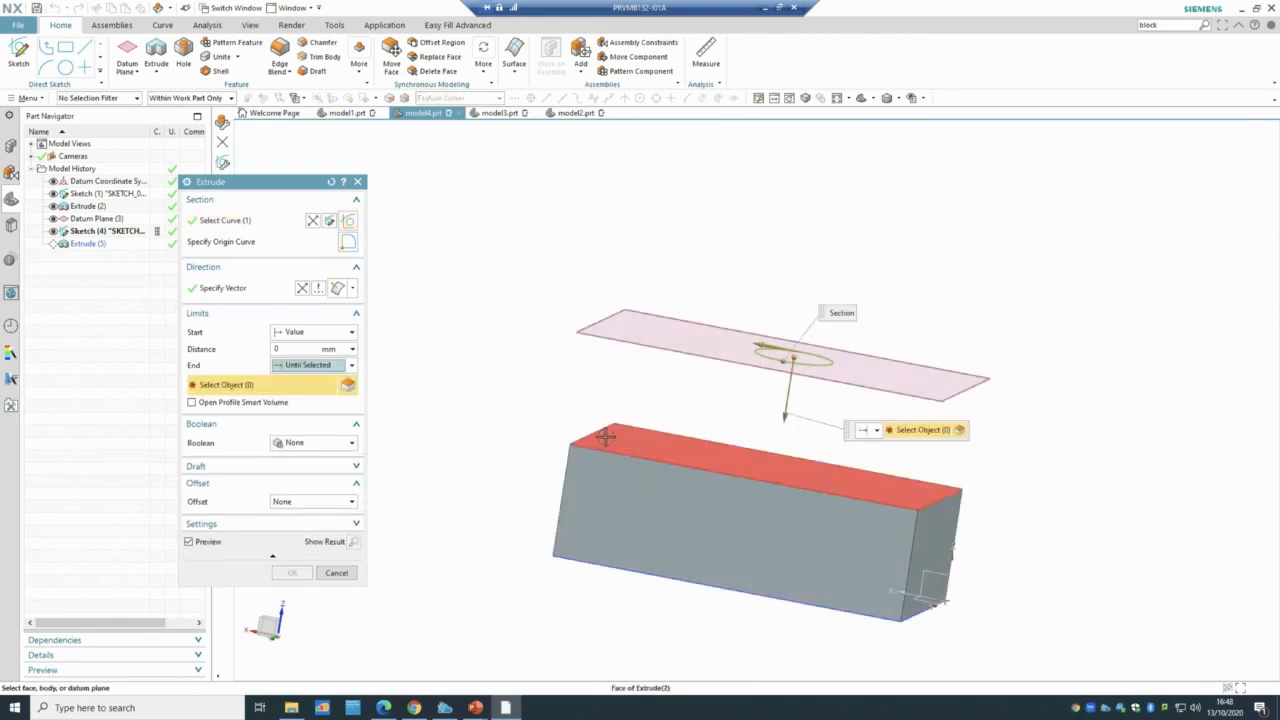
pyautogui.click(598, 440)
pyautogui.click(292, 573)
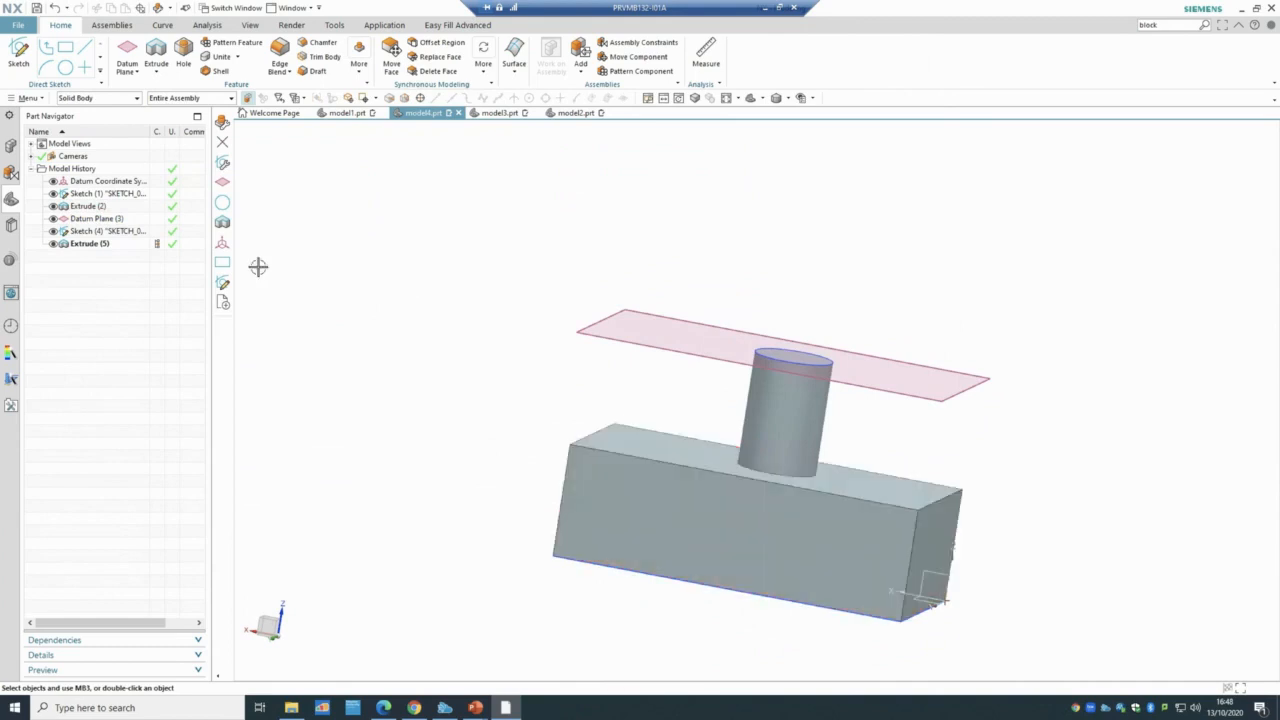
pyautogui.click(279, 70)
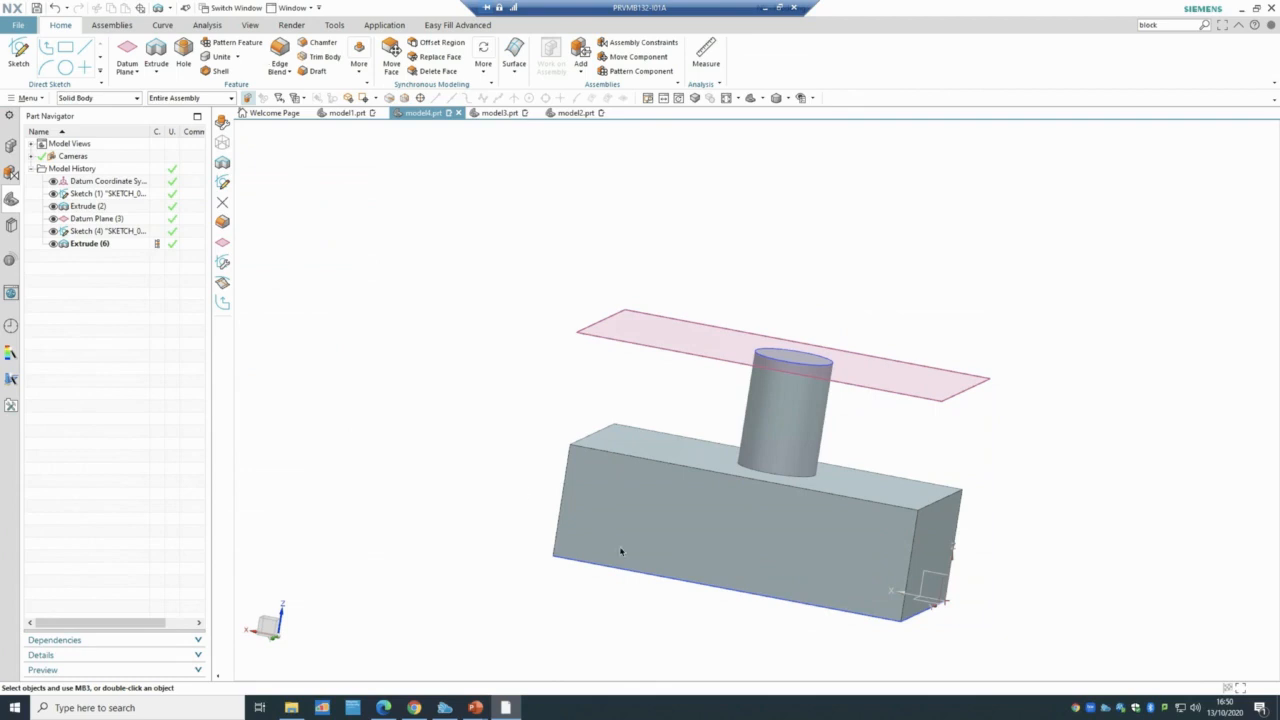
# - Blend the block's two long top edges with an 83 mm radius
pyautogui.click(283, 49)
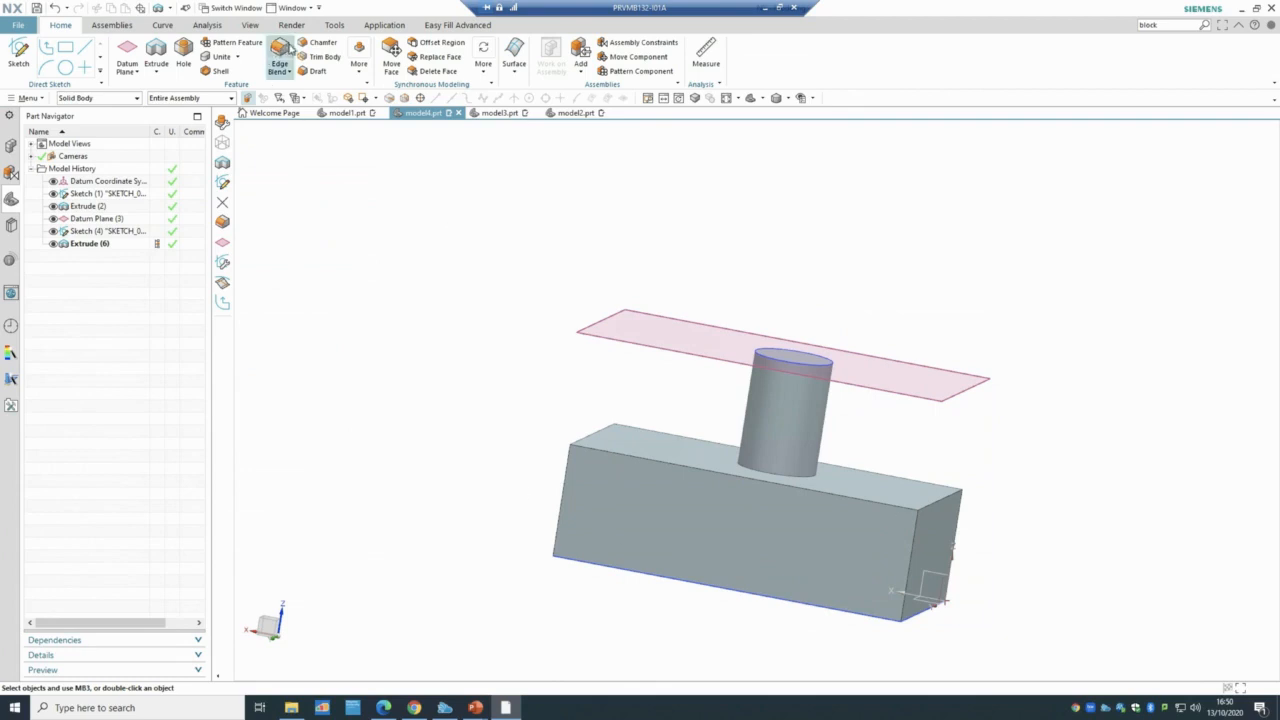
pyautogui.click(925, 502)
pyautogui.click(581, 440)
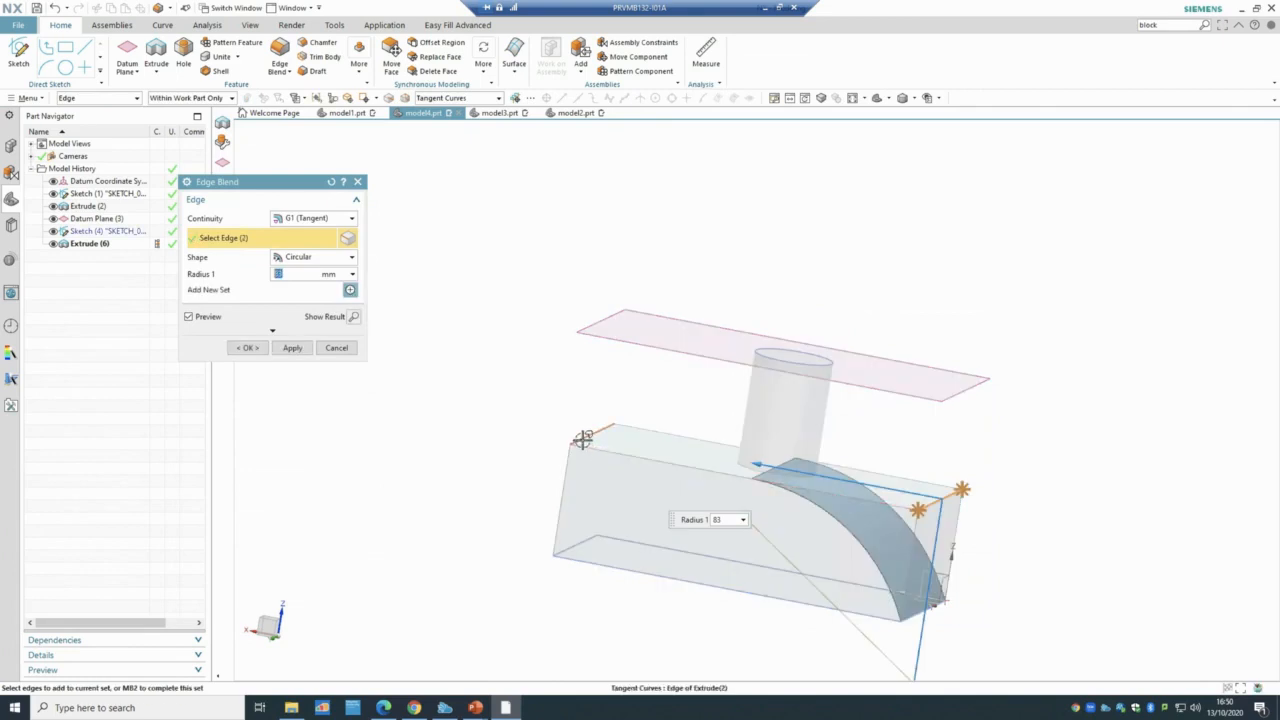
pyautogui.click(249, 348)
# - Orbit and zoom to inspect where the cylinder meets the half-round top
pyautogui.scroll(3, 900, 480)
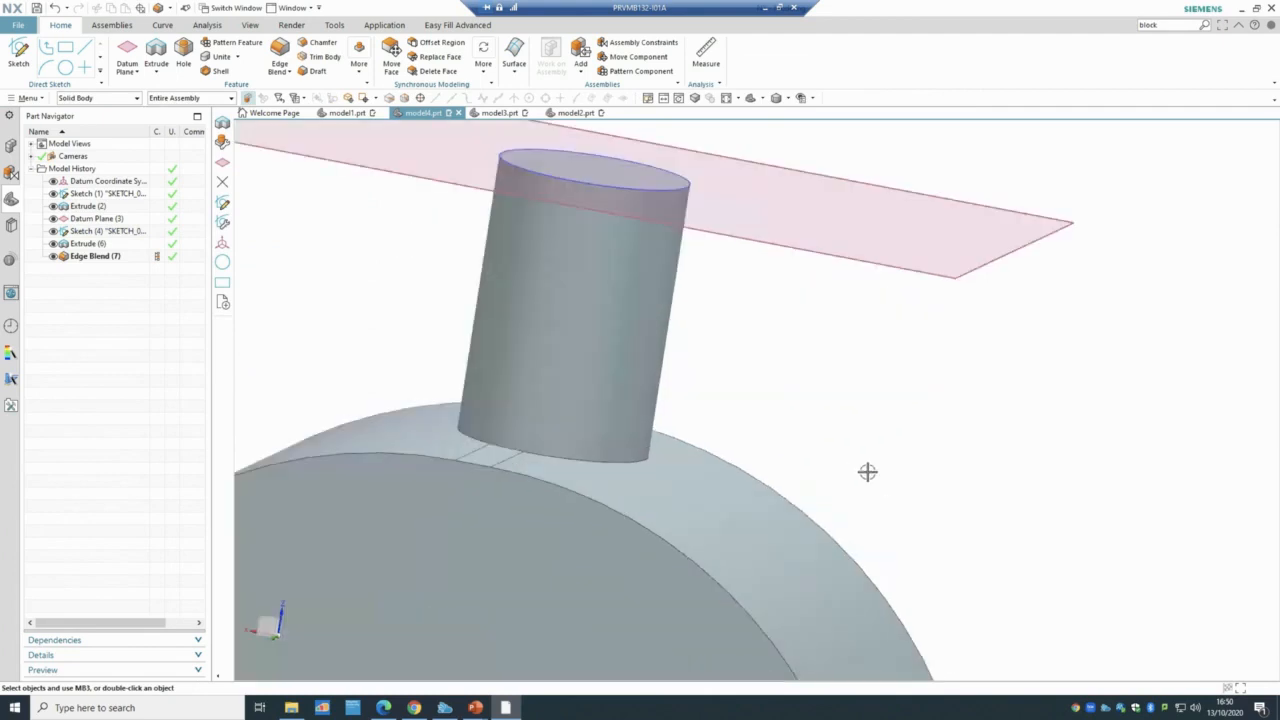
pyautogui.moveTo(866, 471)
pyautogui.mouseDown(button='middle')
pyautogui.moveTo(882, 441)
pyautogui.moveTo(889, 460)
pyautogui.moveTo(845, 463)
pyautogui.mouseUp(button='middle')
pyautogui.scroll(3, 742, 468)
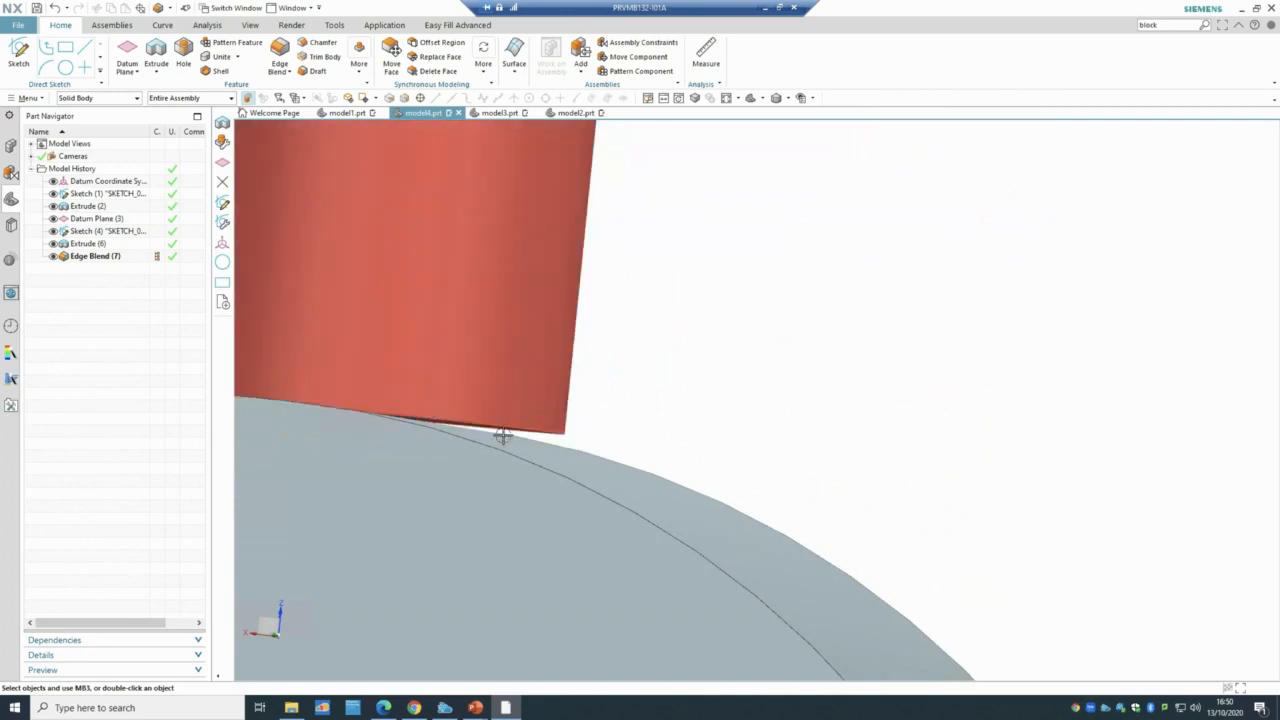
pyautogui.scroll(-5, 696, 402)
pyautogui.scroll(-3, 780, 366)
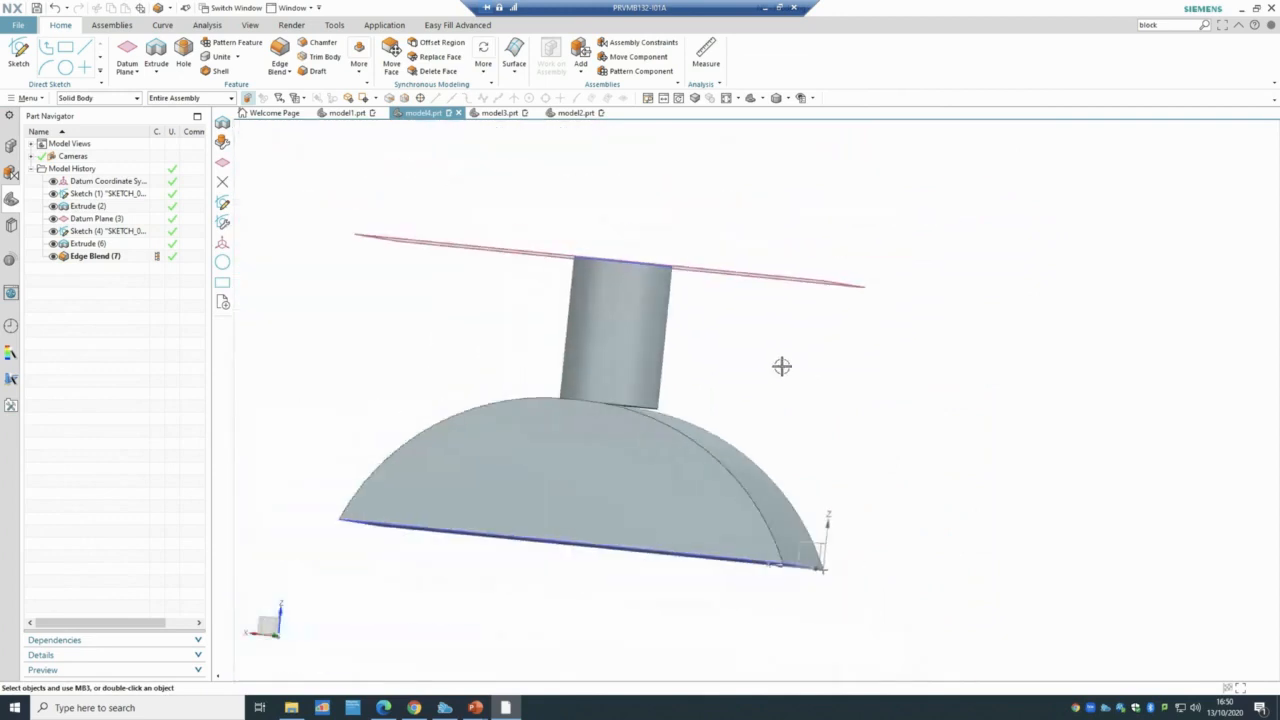
pyautogui.moveTo(814, 346); pyautogui.dragTo(816, 349, button='middle')
pyautogui.scroll(6, 816, 349)
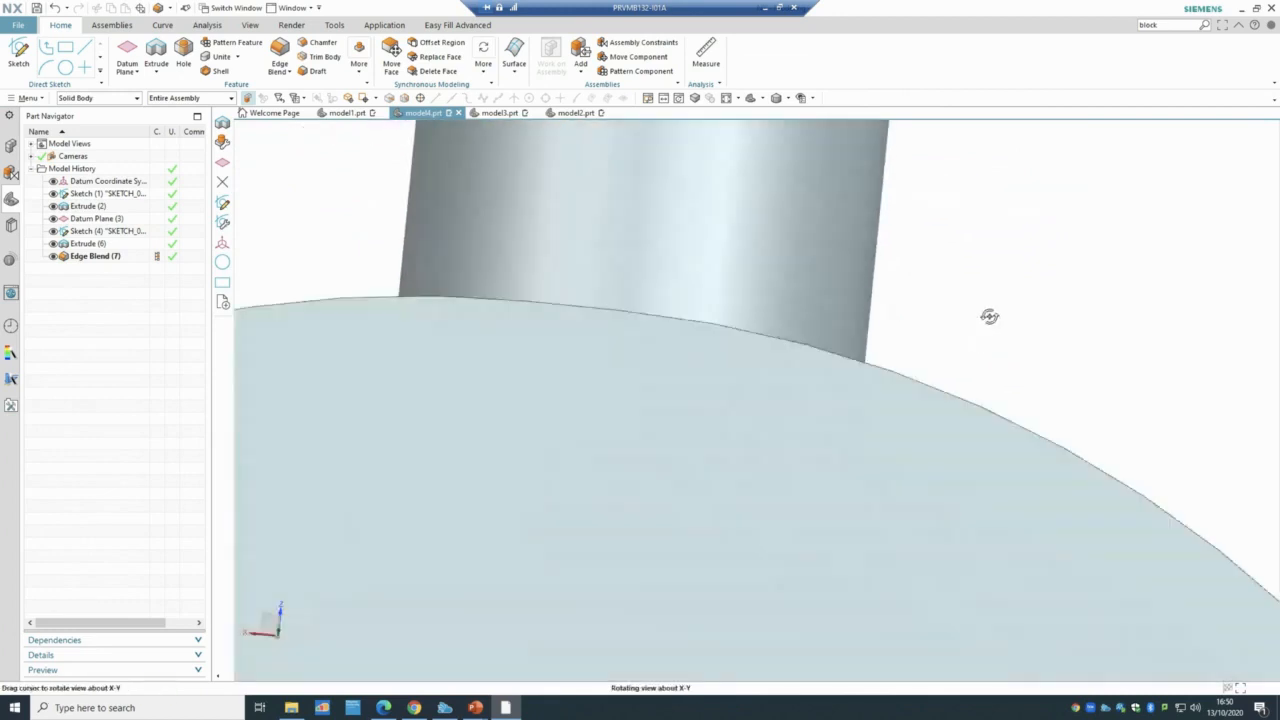
pyautogui.moveTo(989, 316); pyautogui.dragTo(963, 332, button='middle')
pyautogui.scroll(-3, 935, 372)
pyautogui.scroll(-3, 929, 380)
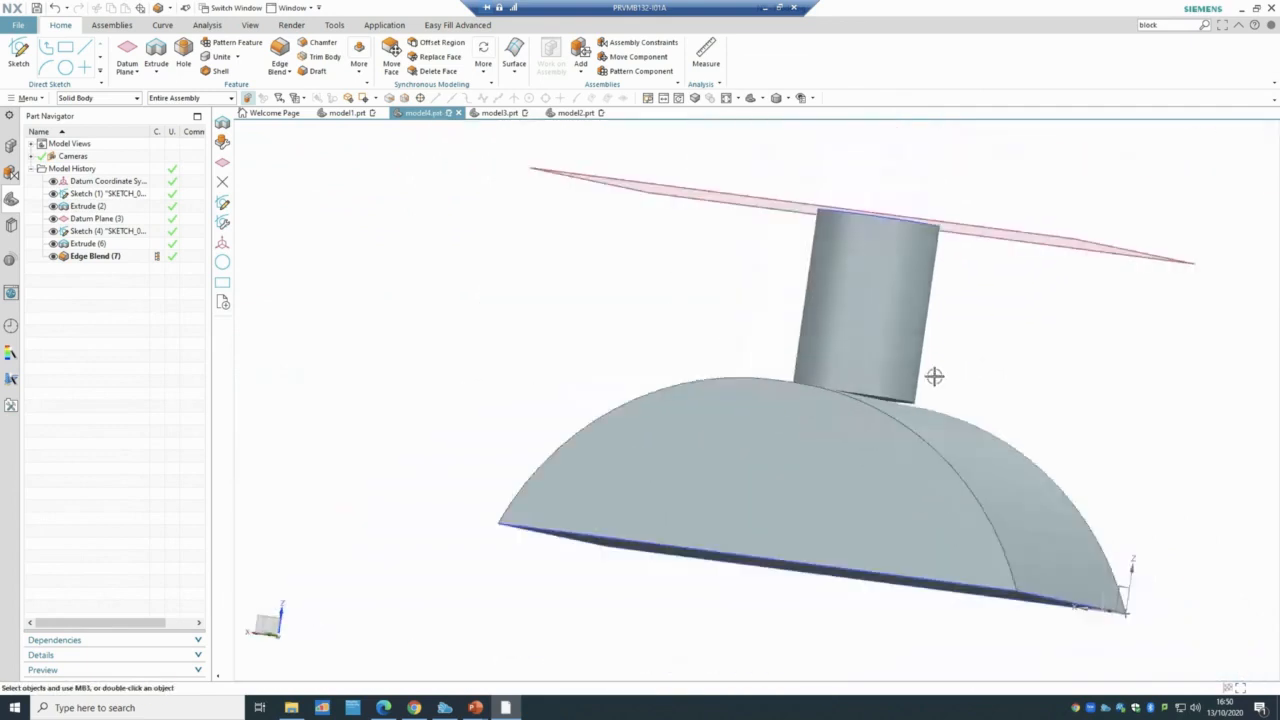
pyautogui.moveTo(934, 374); pyautogui.dragTo(959, 355, button='middle')
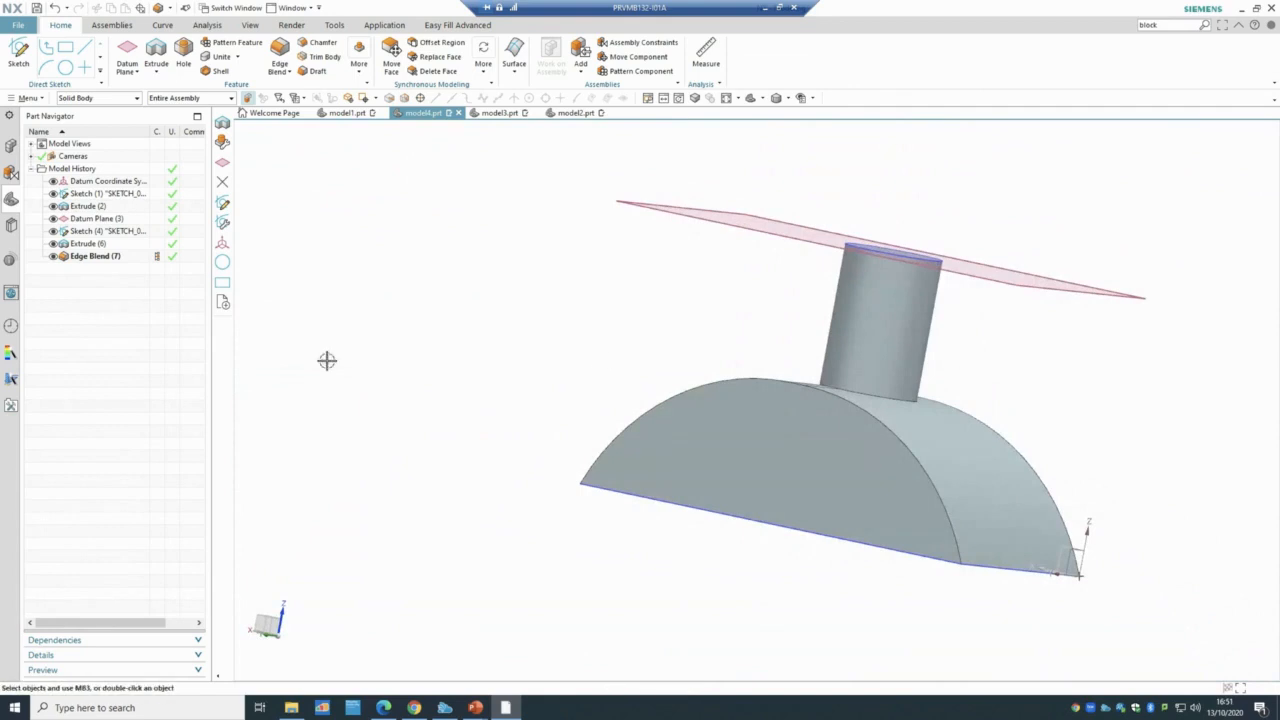
# - Change the cylinder extrude's end limit to Until Extended, ending on the block's top face
pyautogui.doubleClick(80, 243)
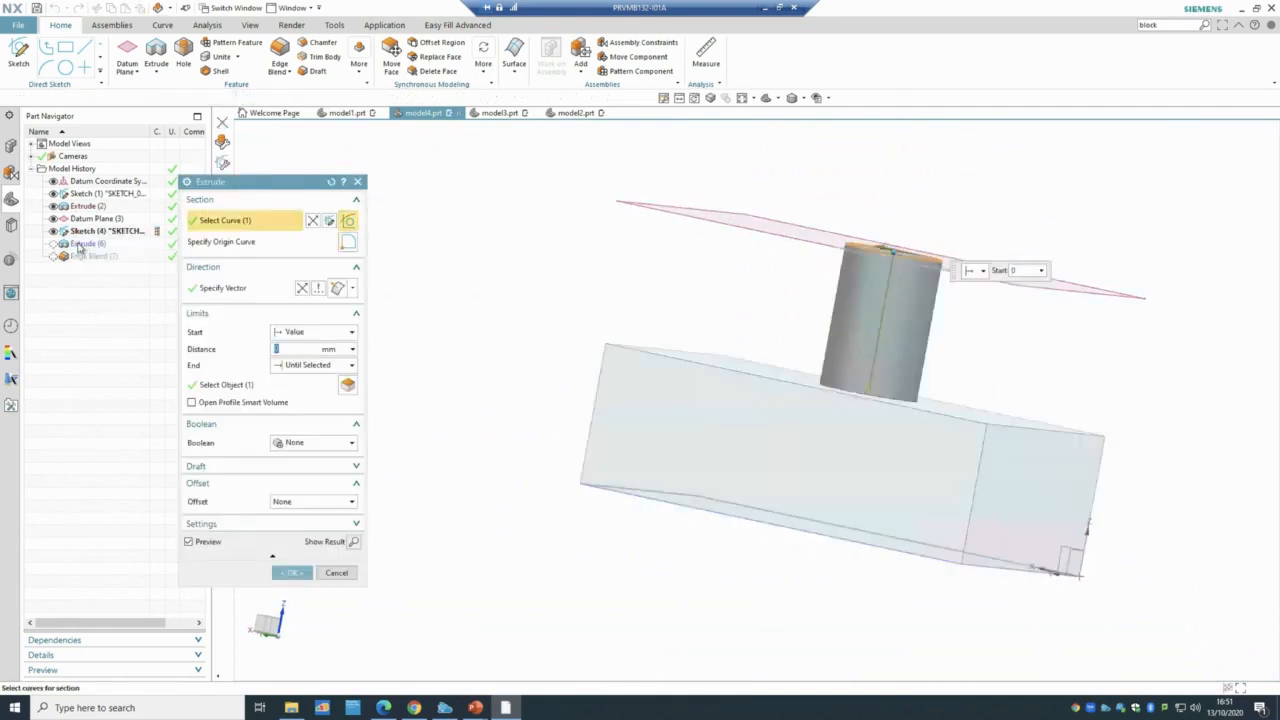
pyautogui.click(310, 366)
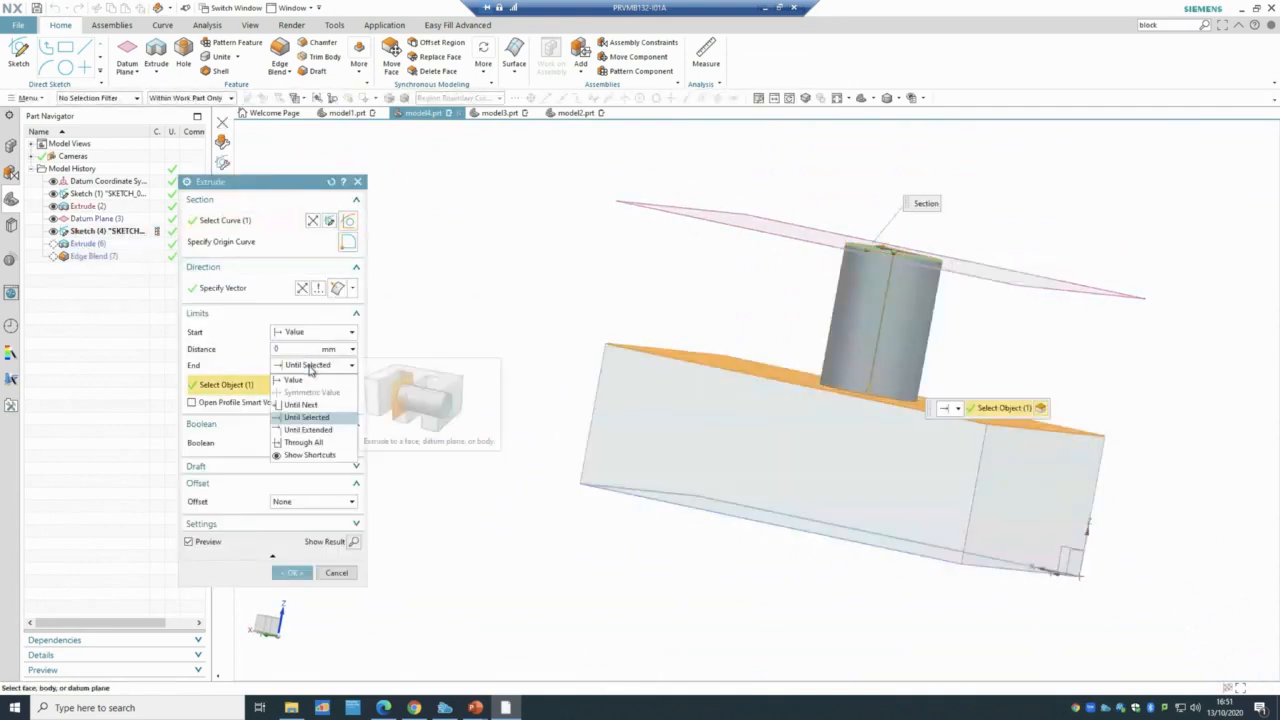
pyautogui.click(318, 430)
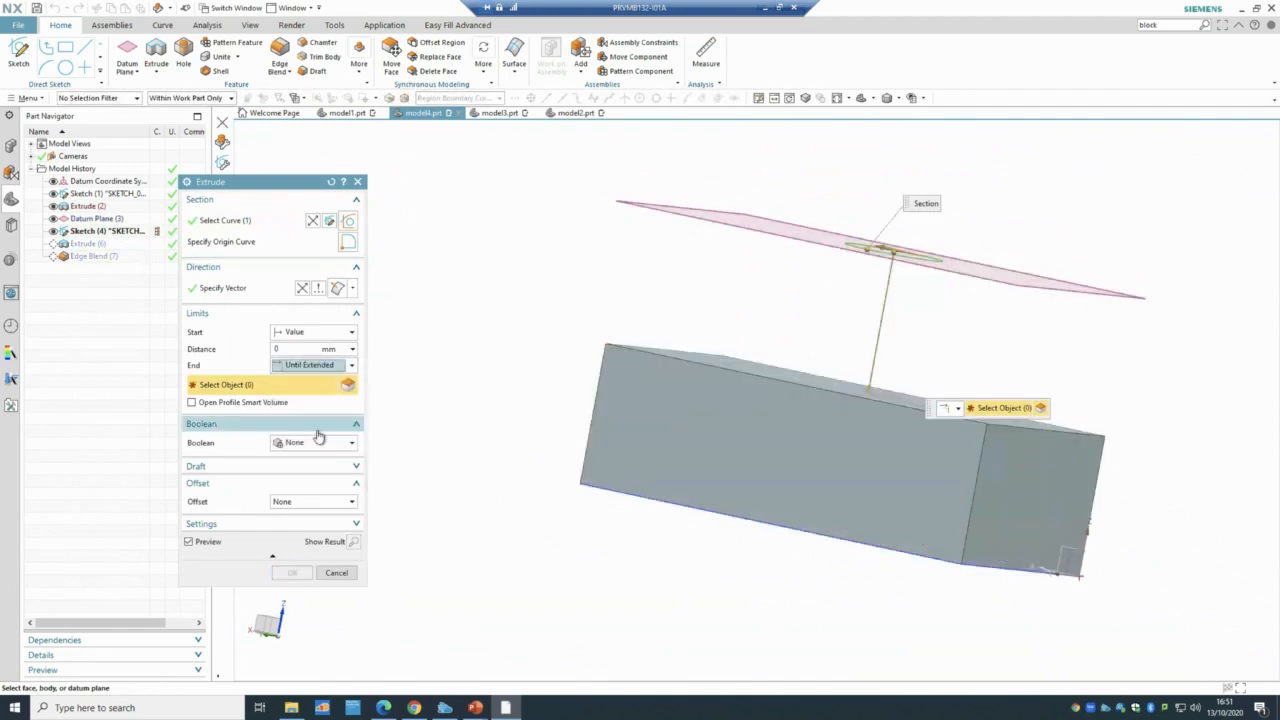
pyautogui.click(759, 371)
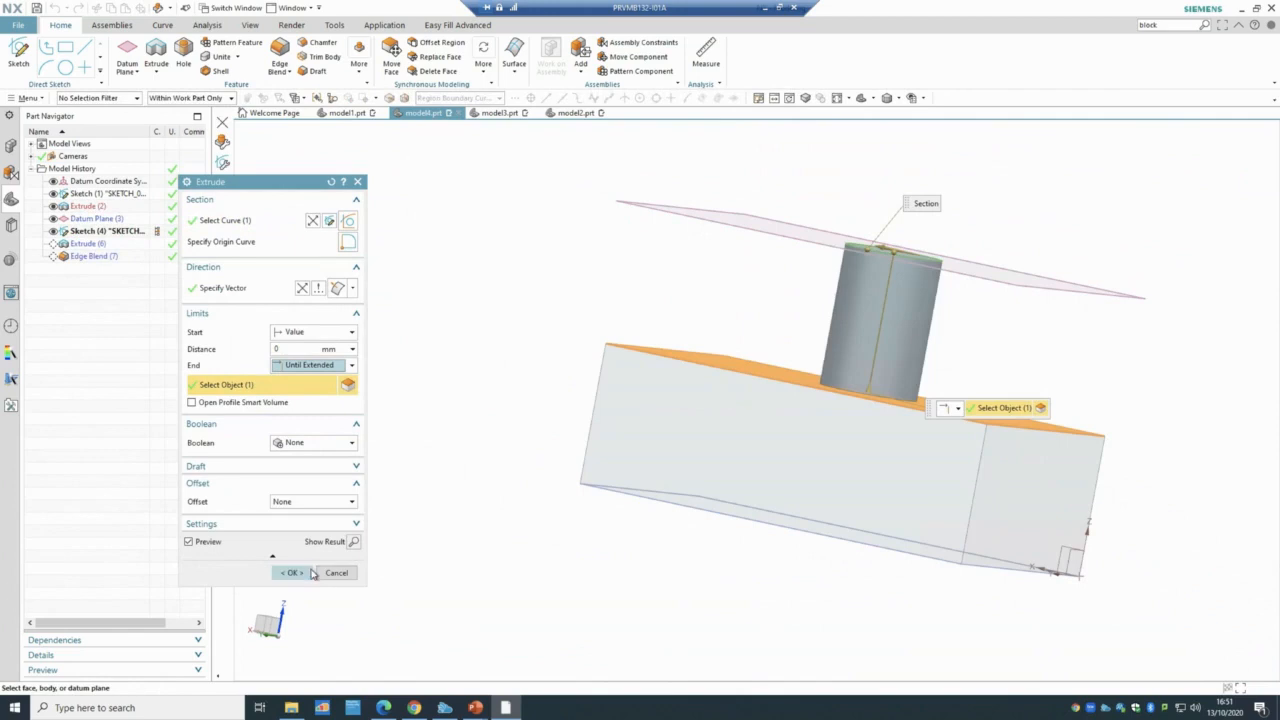
pyautogui.click(299, 572)
pyautogui.scroll(-4, 989, 377)
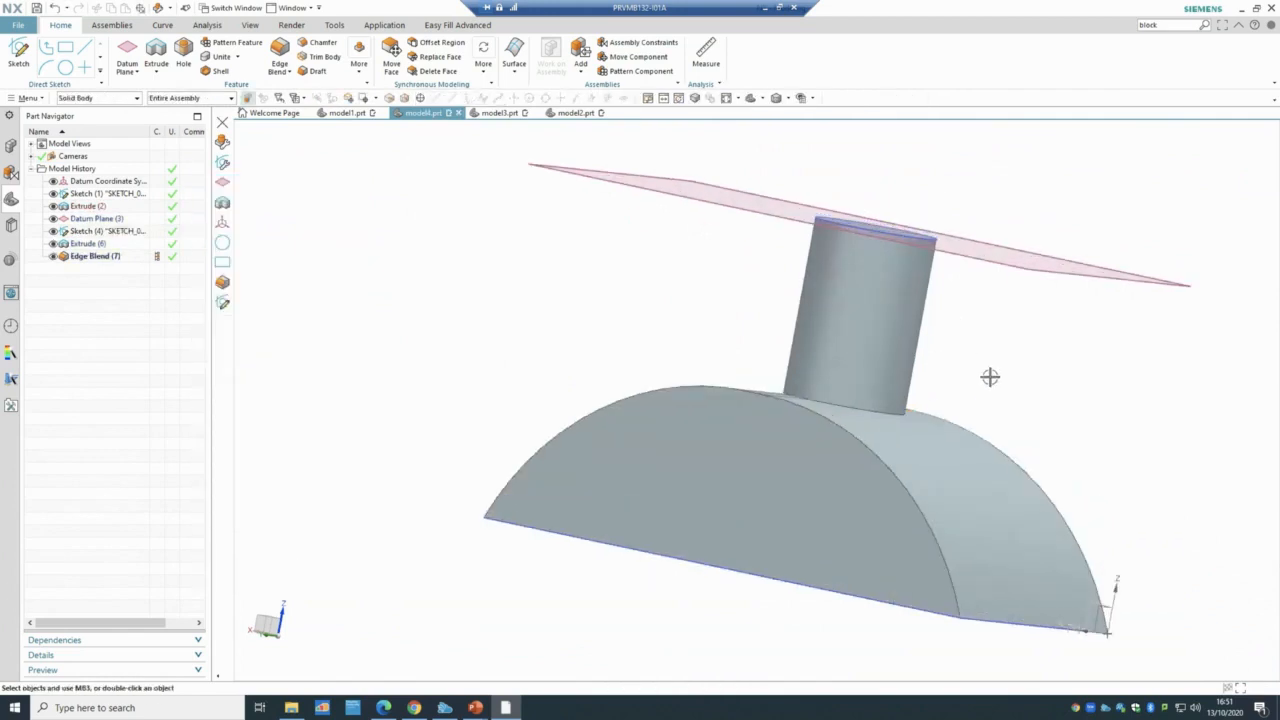
pyautogui.moveTo(992, 380); pyautogui.dragTo(1021, 383, button='middle')
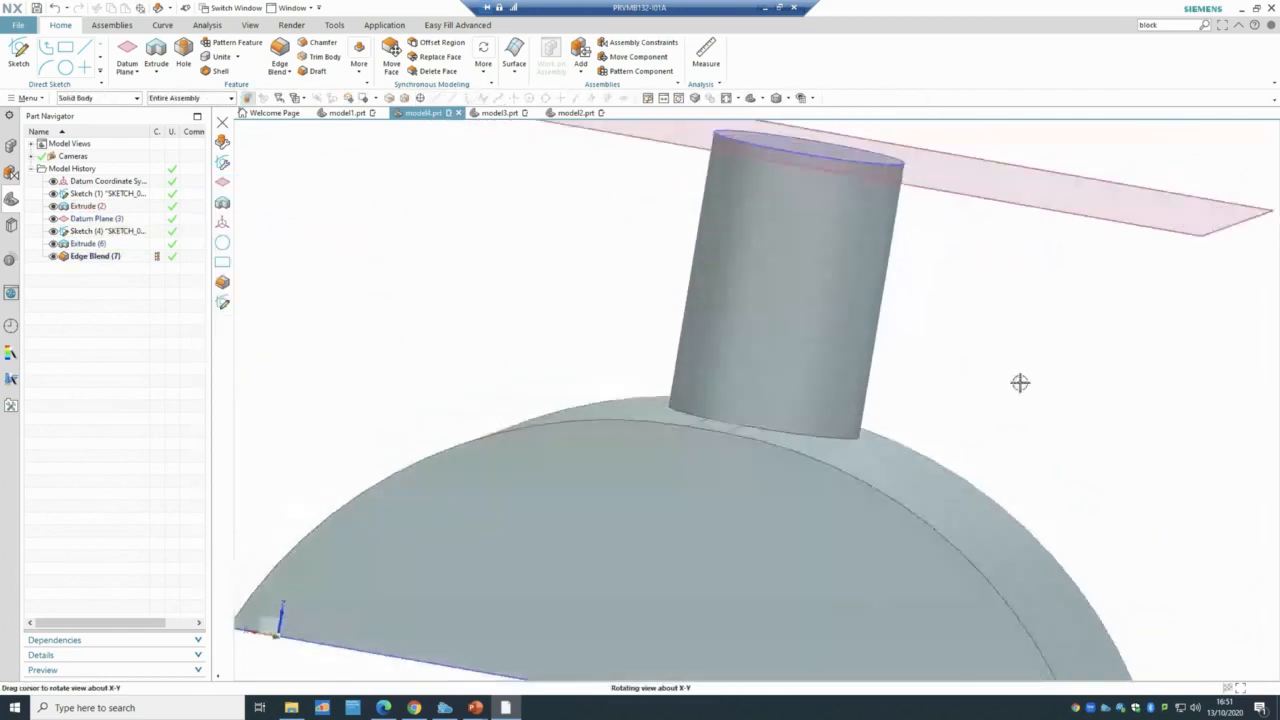
# - Delete the Edge Blend (7) and Extrude (6) features from the Part Navigator
pyautogui.click(110, 258)
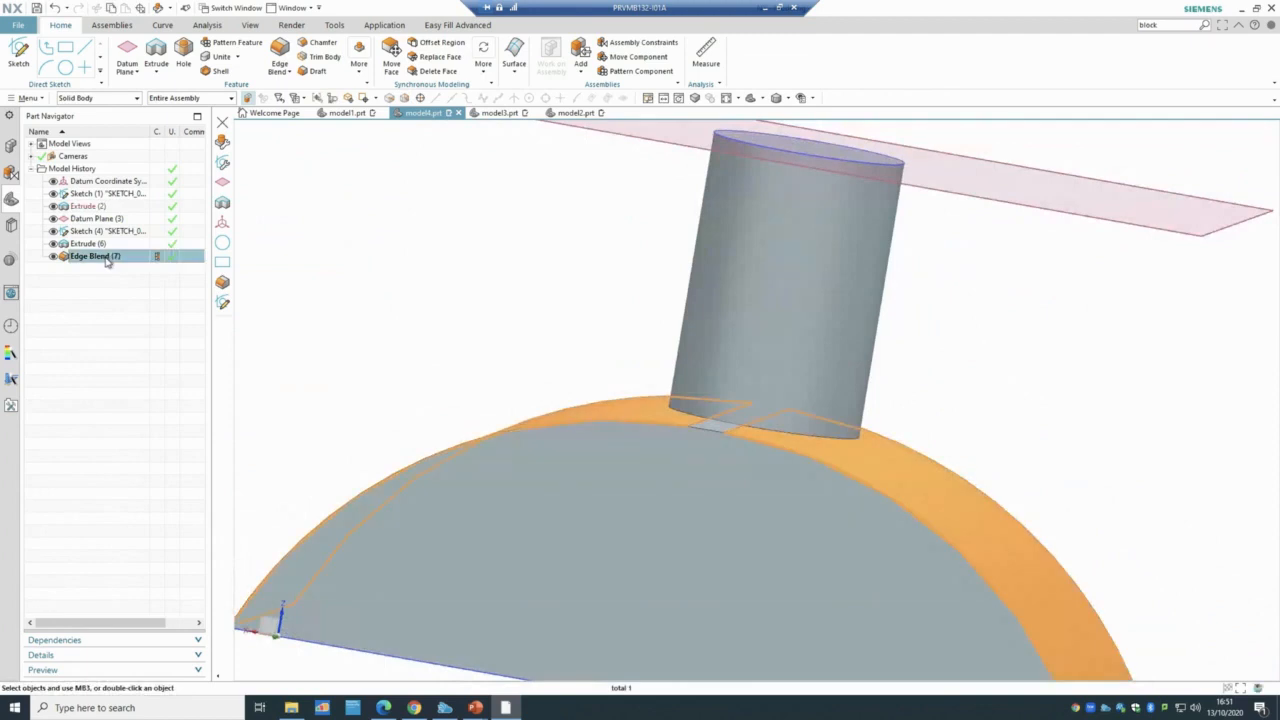
pyautogui.rightClick(107, 262)
pyautogui.click(145, 482)
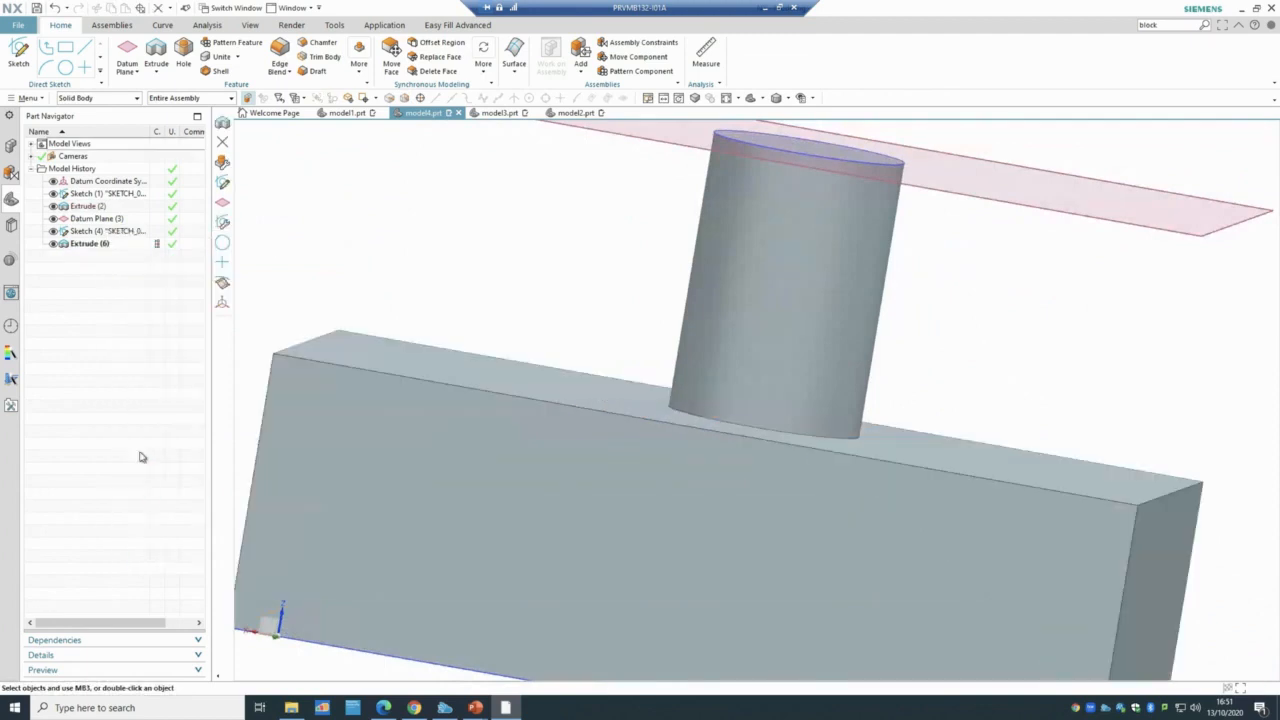
pyautogui.click(100, 245)
pyautogui.rightClick(100, 245)
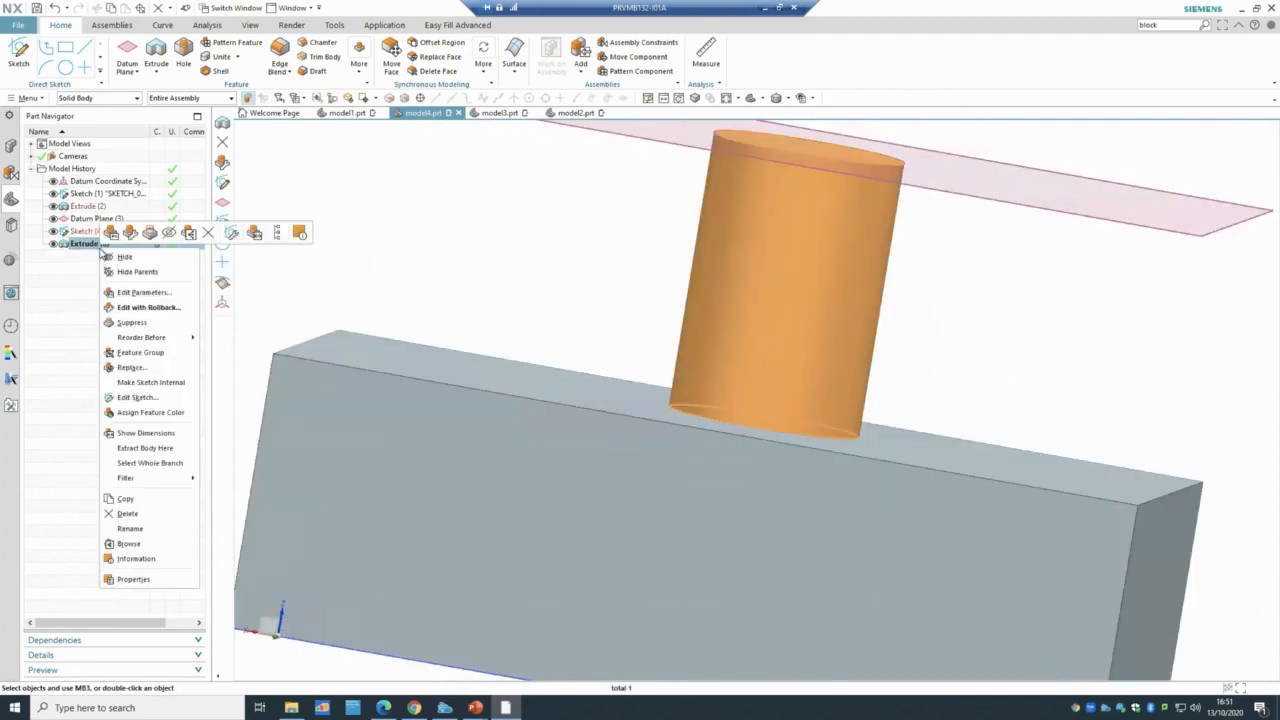
pyautogui.click(145, 514)
# - Edge-blend both top edges of the block into a half-round
pyautogui.scroll(-2, 243, 260)
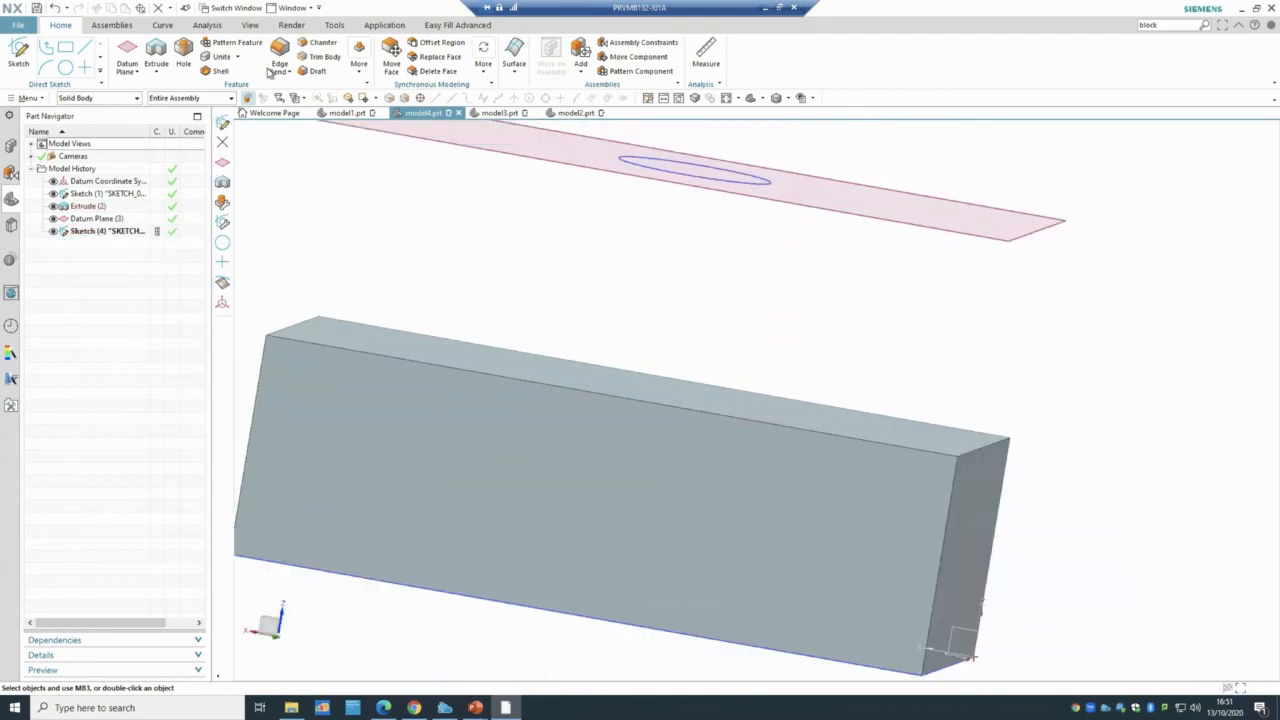
pyautogui.click(279, 62)
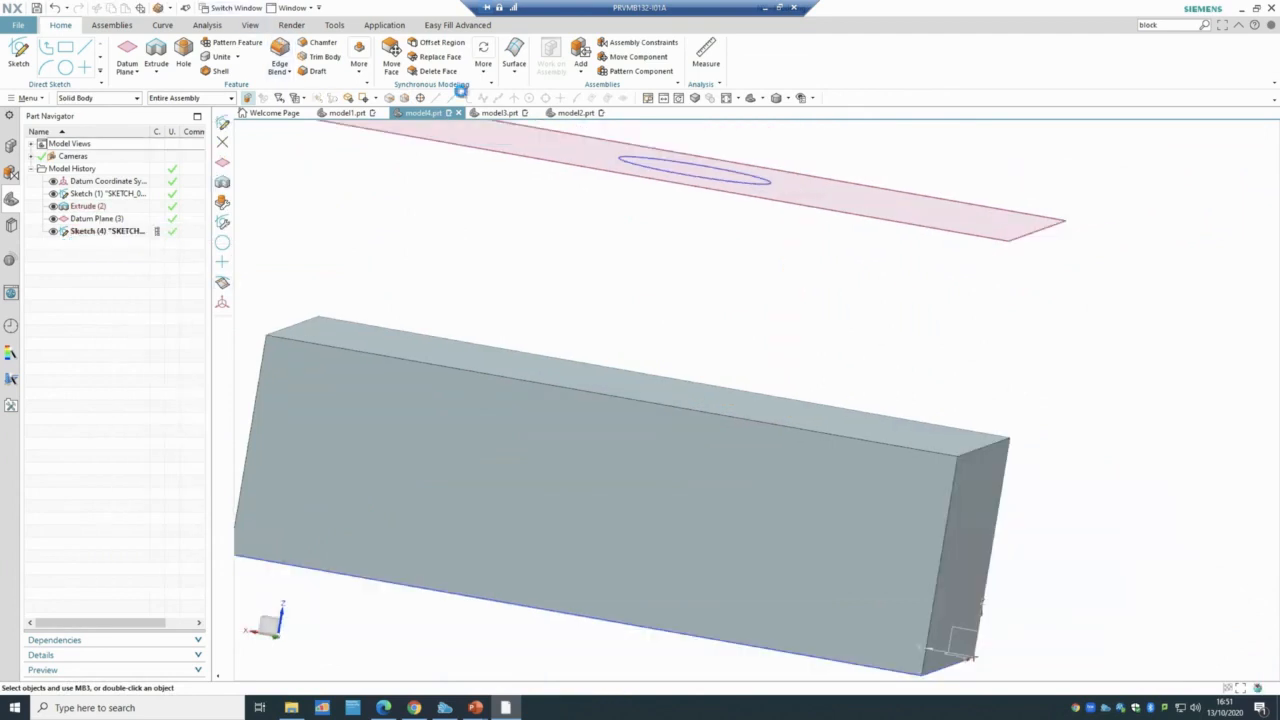
pyautogui.click(984, 451)
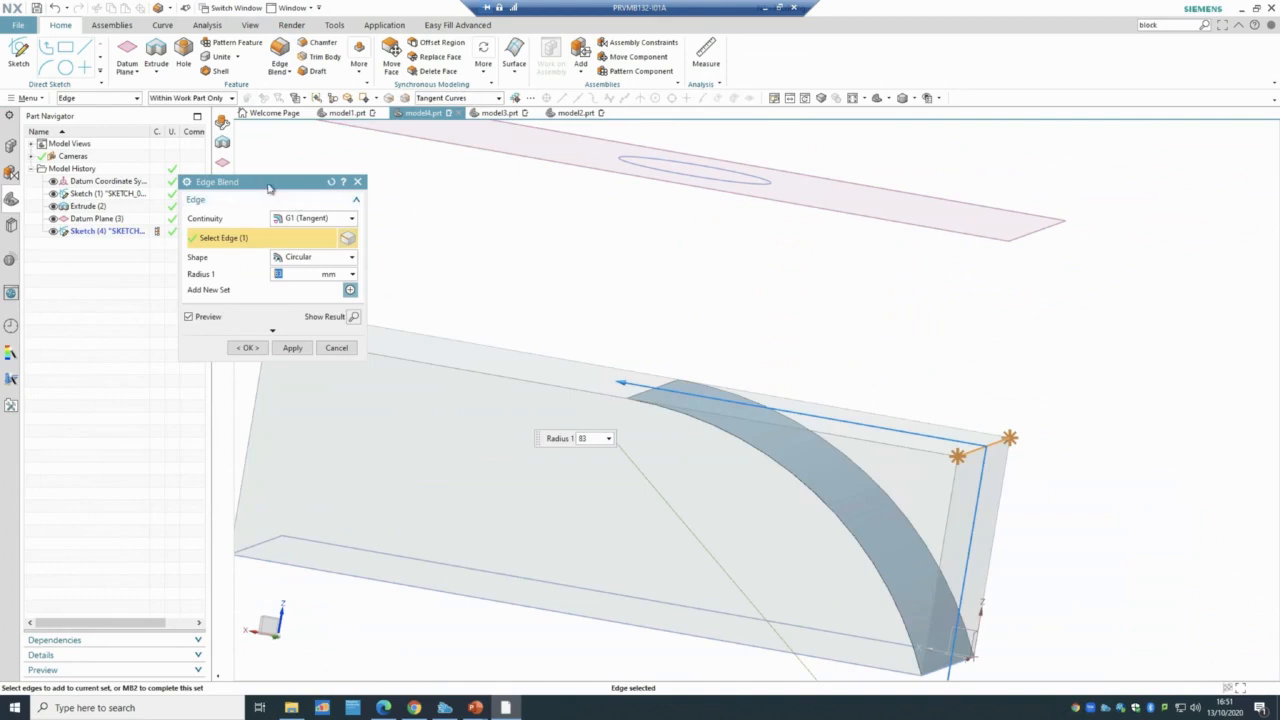
pyautogui.moveTo(268, 187); pyautogui.dragTo(136, 181)
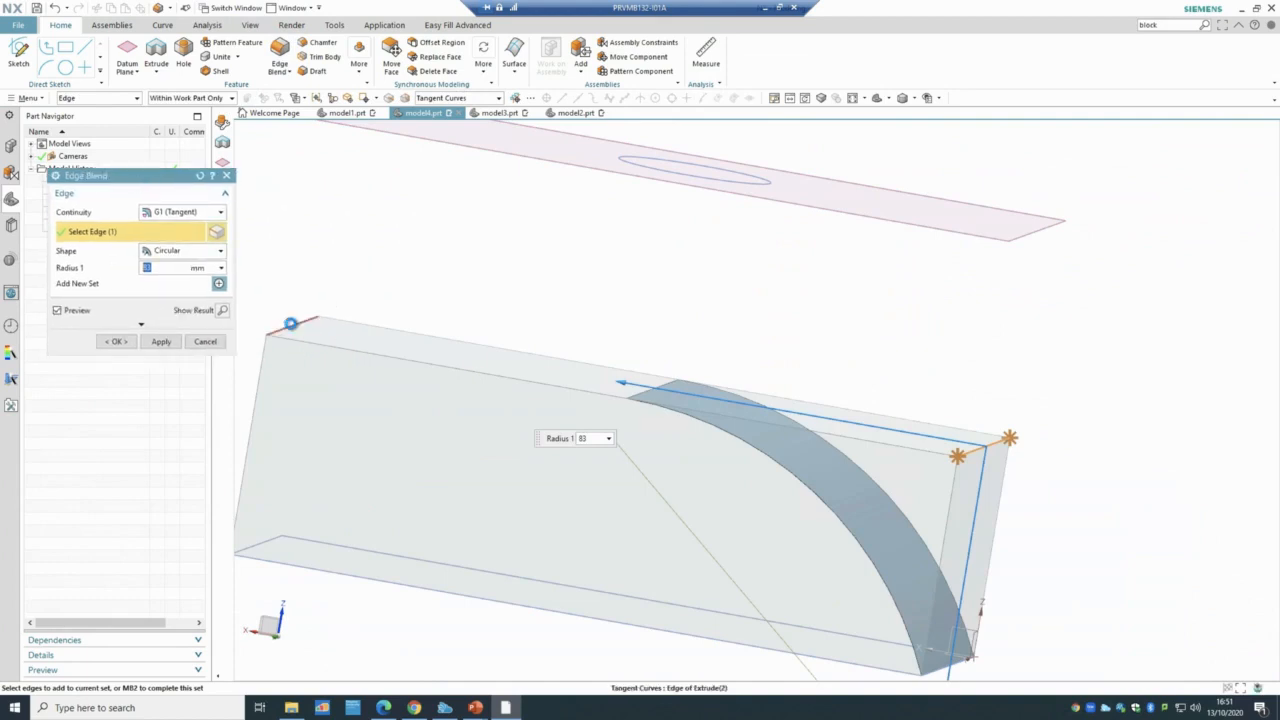
pyautogui.click(290, 323)
pyautogui.click(112, 342)
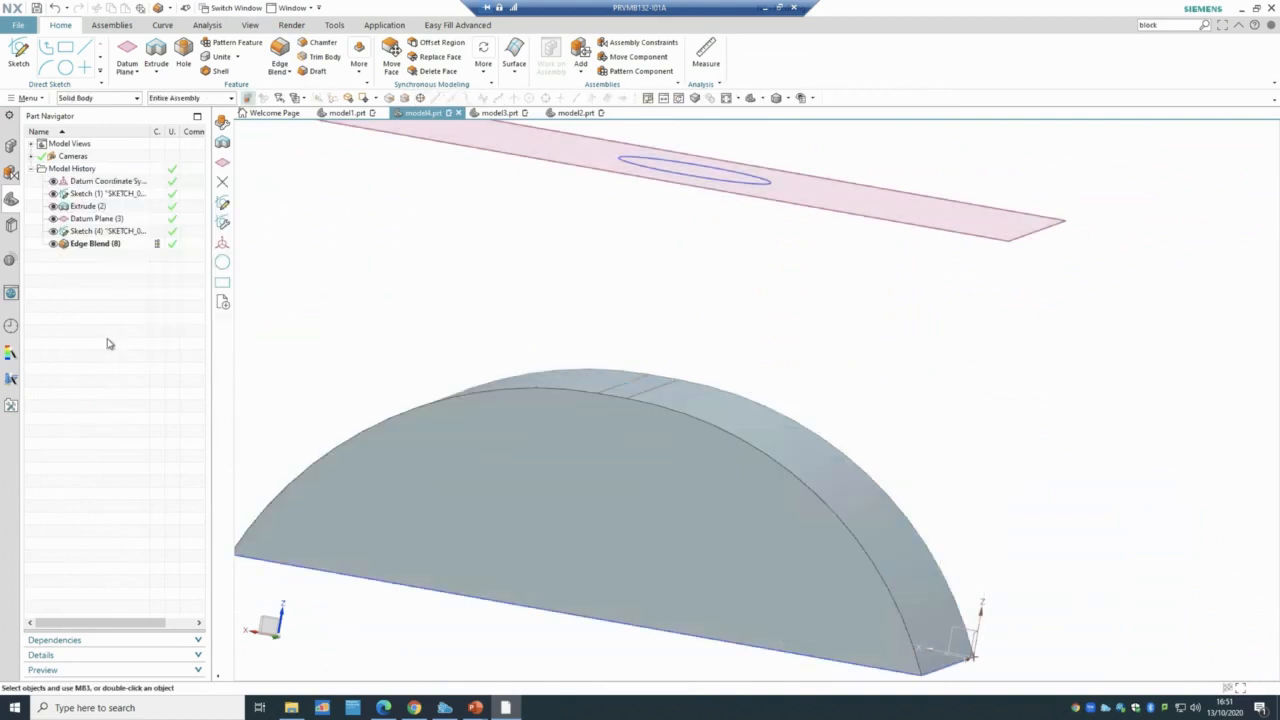
# - Extrude the sketch circle with End set to Until Extended, stopping at the curved top face
pyautogui.click(156, 55)
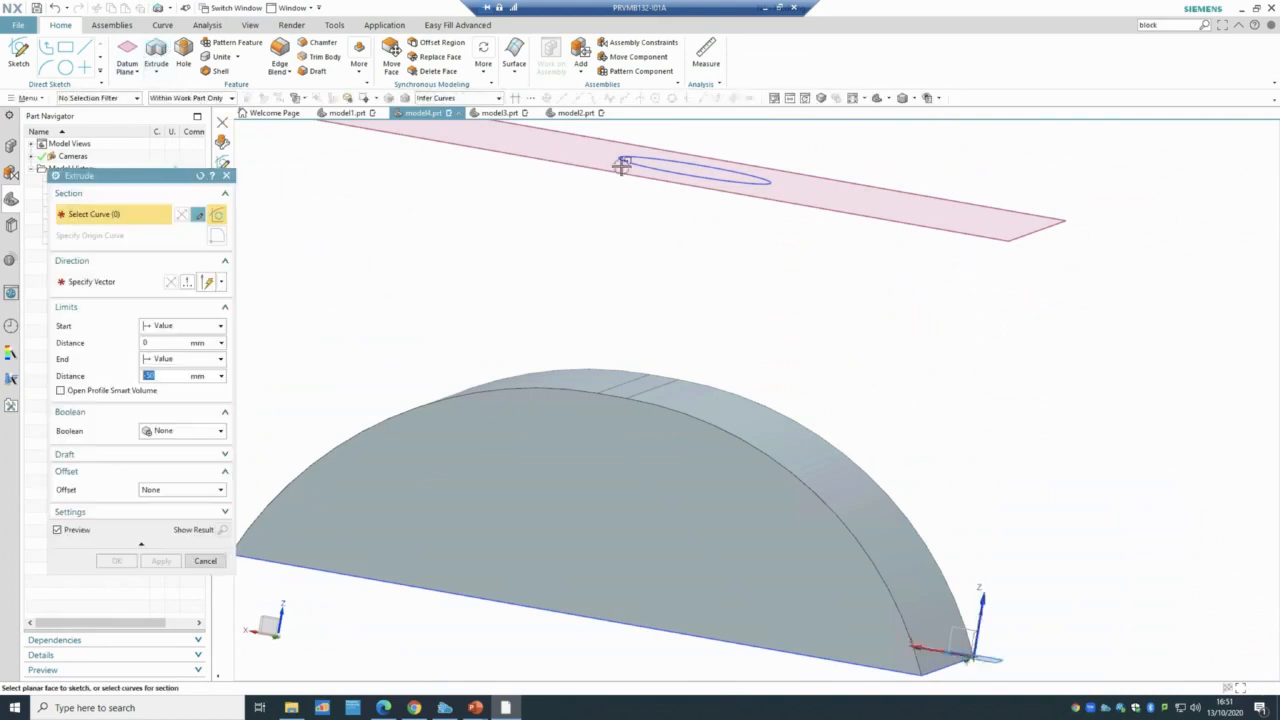
pyautogui.click(764, 183)
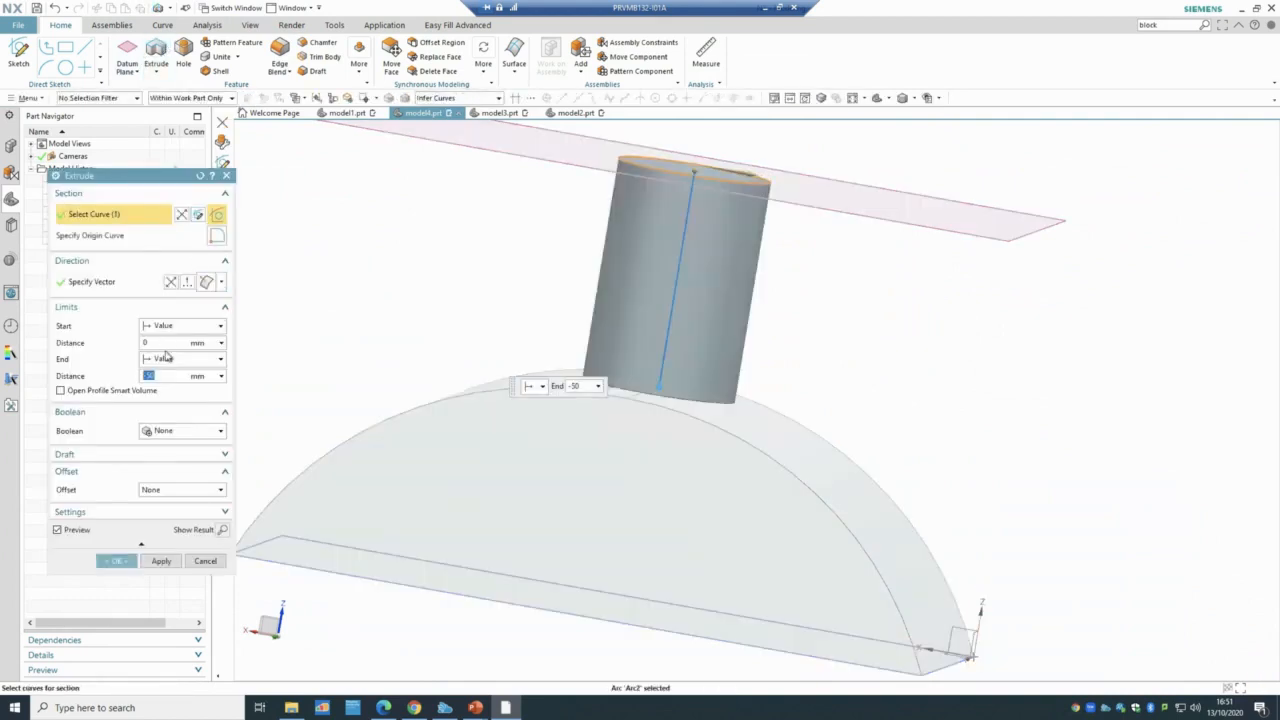
pyautogui.click(169, 361)
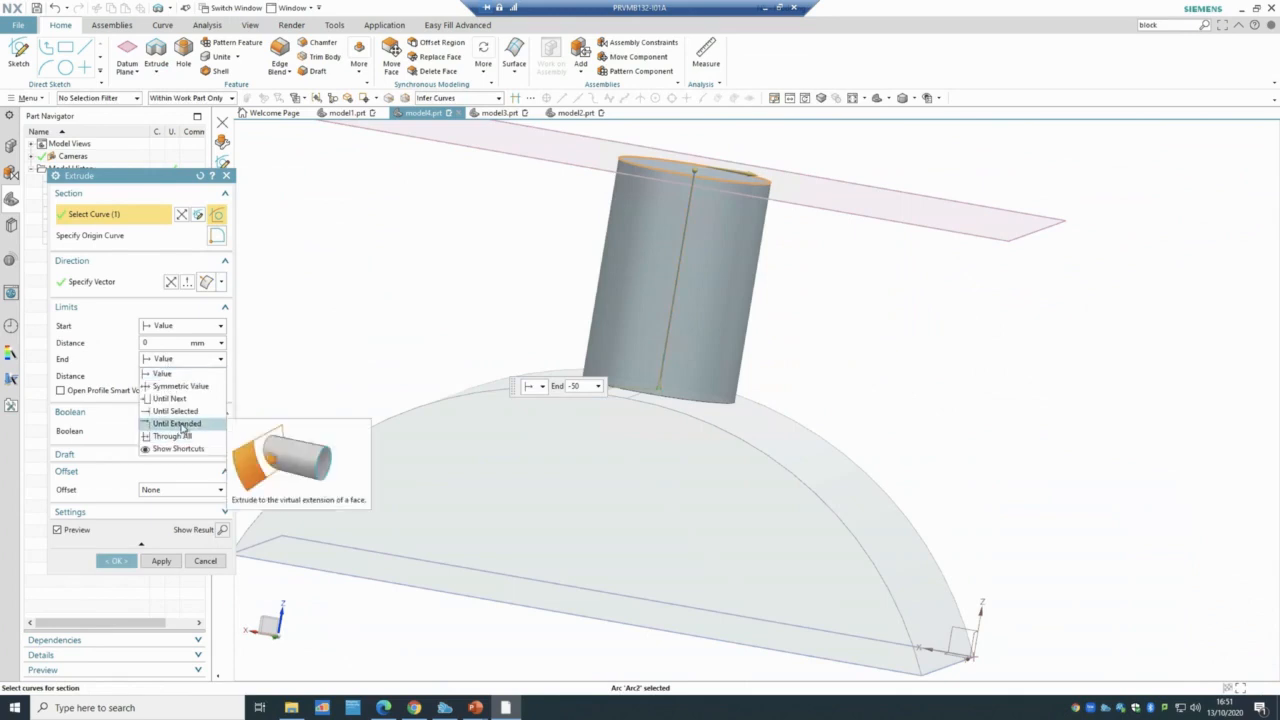
pyautogui.click(178, 424)
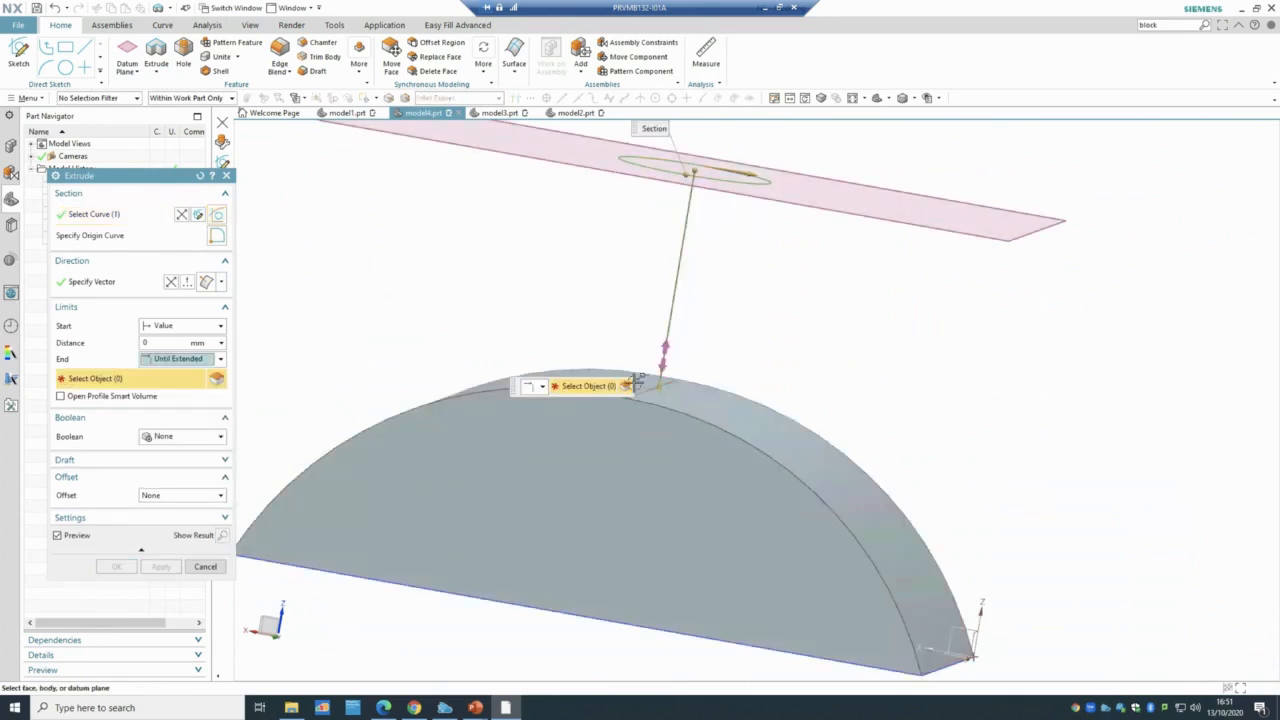
pyautogui.click(681, 397)
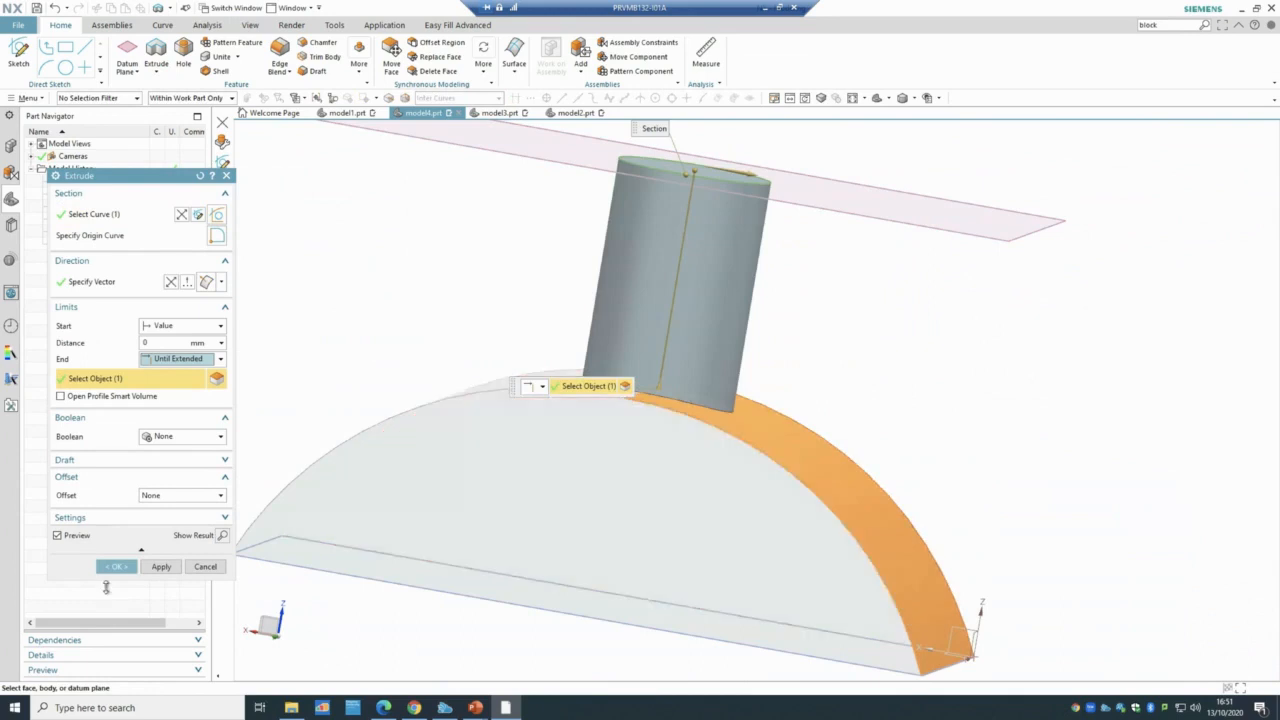
pyautogui.click(116, 567)
# - Orbit and zoom to inspect the cylinder's base, then fit the whole model in view
pyautogui.scroll(3, 775, 405)
pyautogui.moveTo(829, 337); pyautogui.dragTo(673, 428, button='middle')
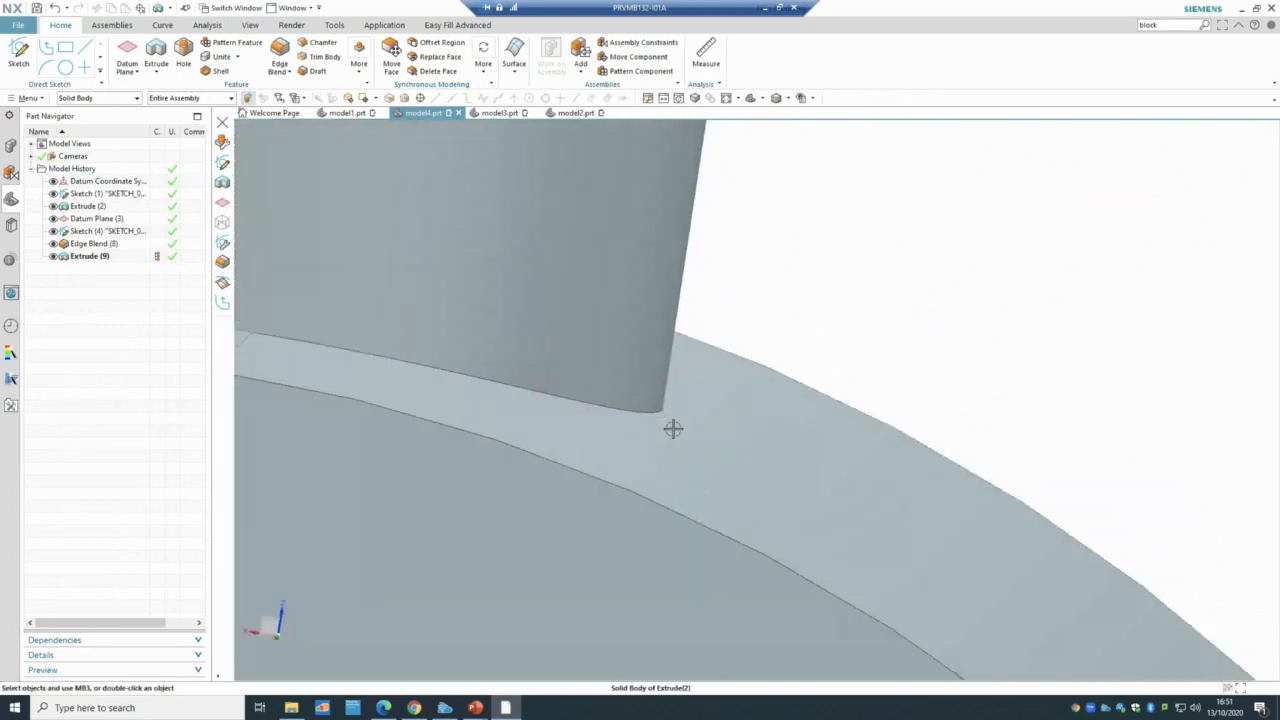
pyautogui.scroll(-8, 448, 378)
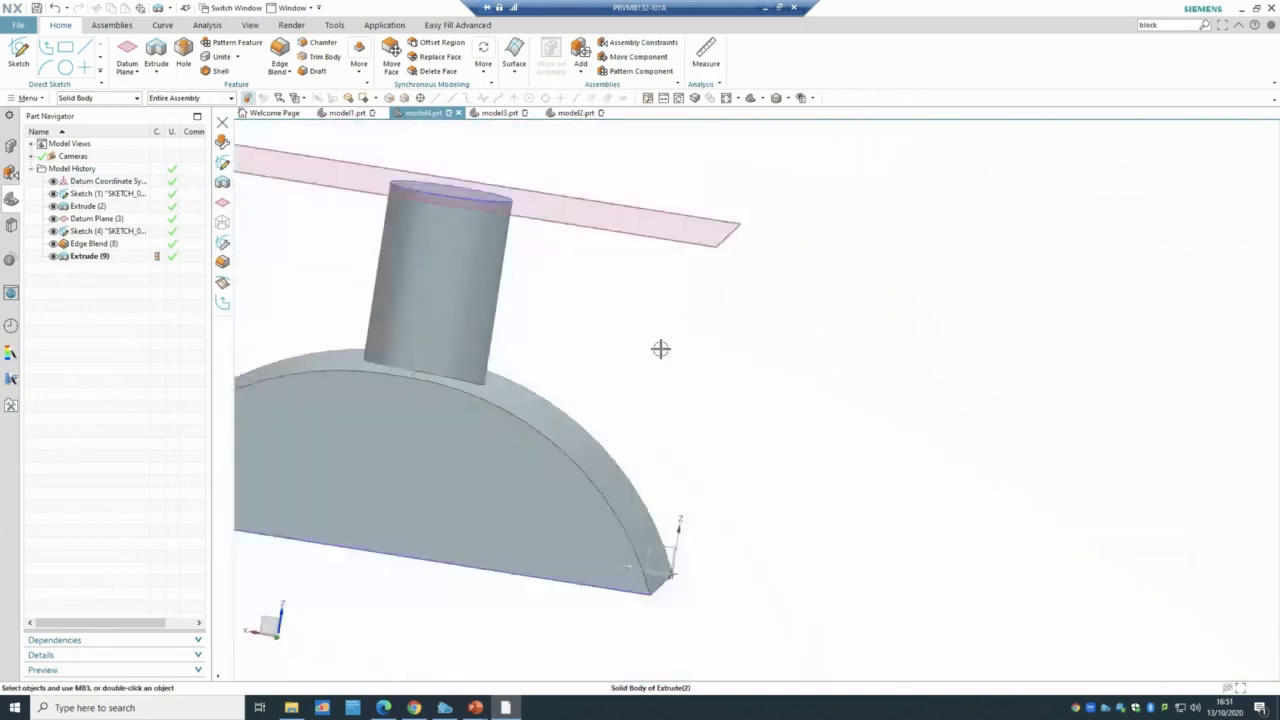
pyautogui.scroll(-5, 698, 353)
pyautogui.scroll(7, 713, 365)
pyautogui.scroll(-2, 431, 312)
pyautogui.scroll(-2, 430, 312)
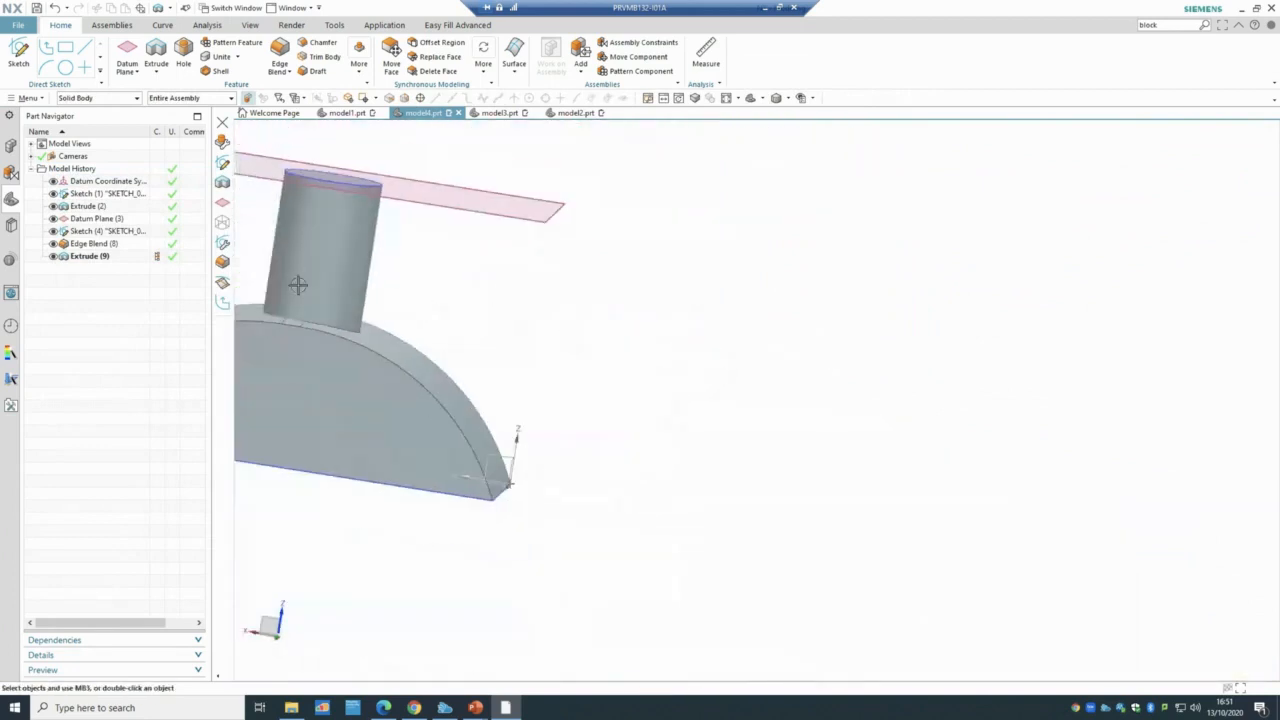
pyautogui.scroll(-2, 257, 264)
pyautogui.scroll(2, 257, 264)
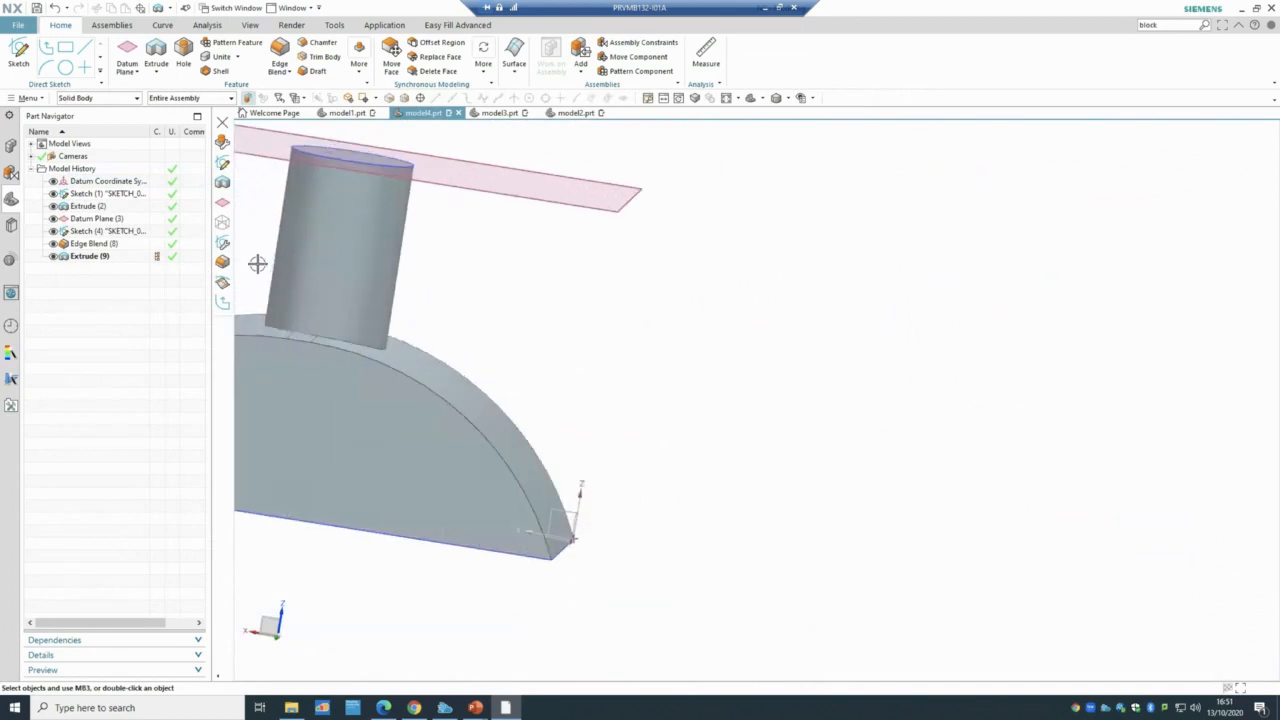
pyautogui.click(726, 98)
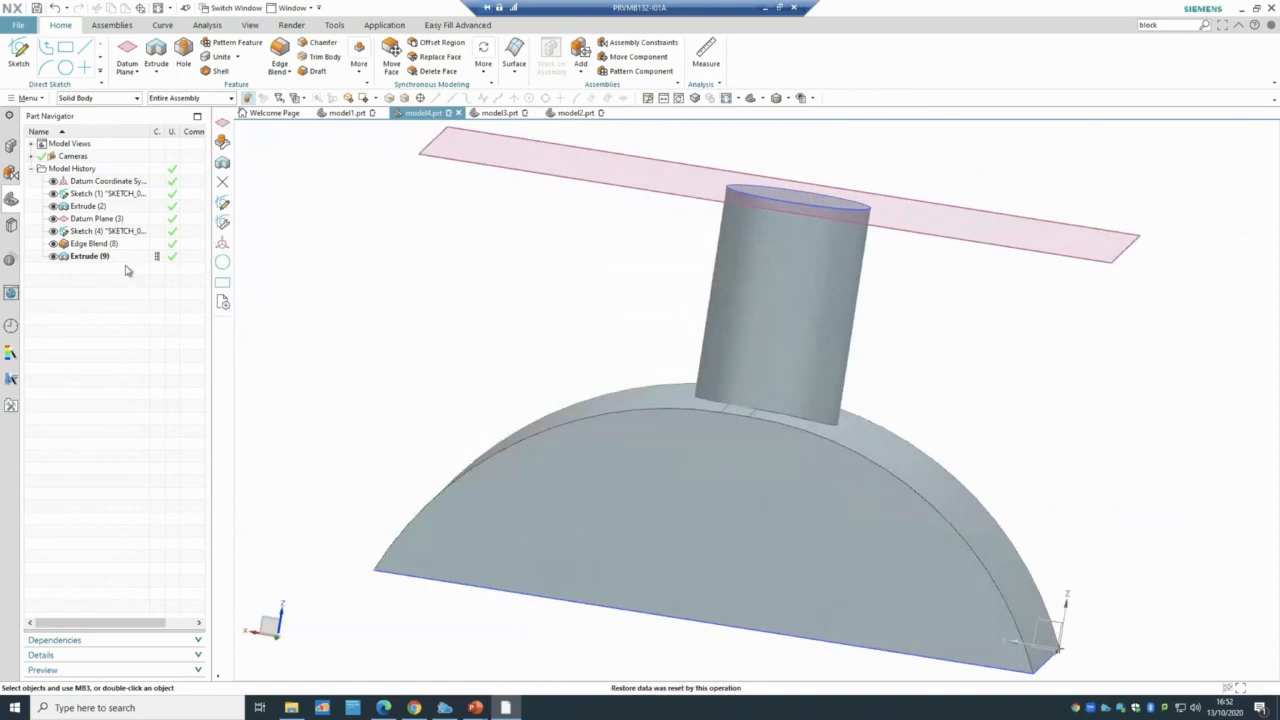
# - Edit Extrude (9) to use the Unite boolean, merging the cylinder with the half-round block
pyautogui.doubleClick(85, 257)
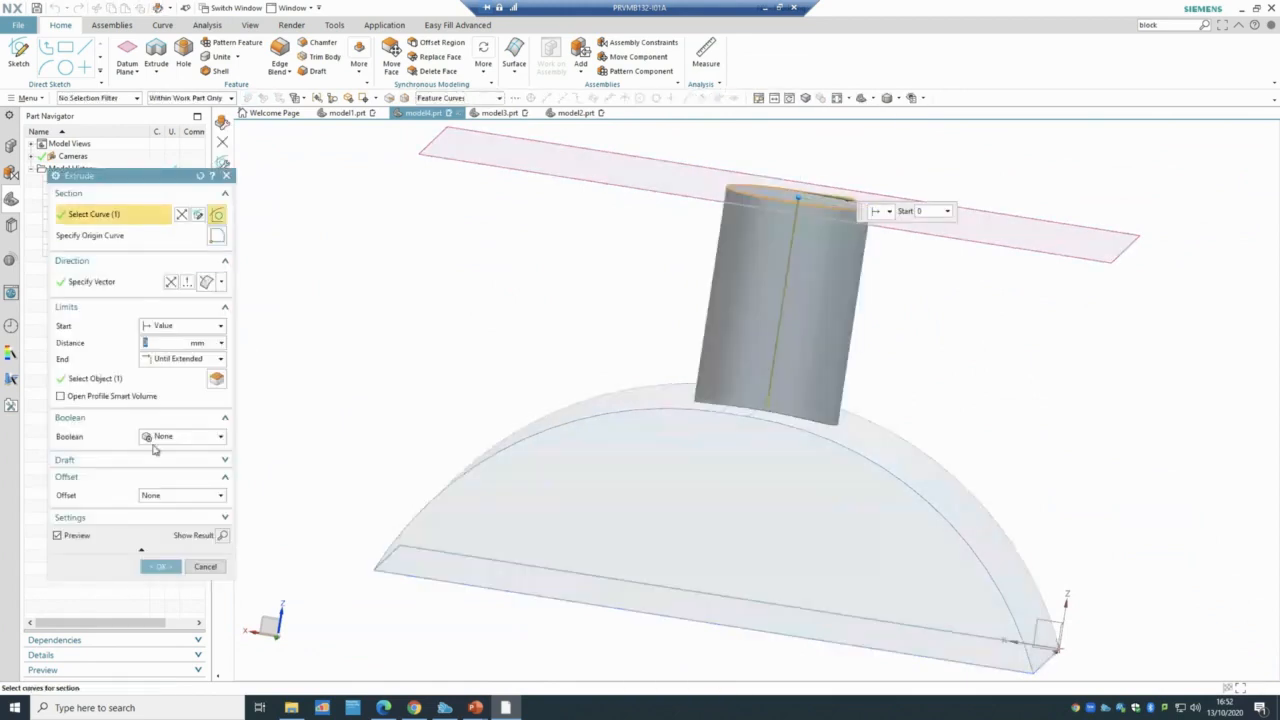
pyautogui.click(171, 438)
pyautogui.click(166, 464)
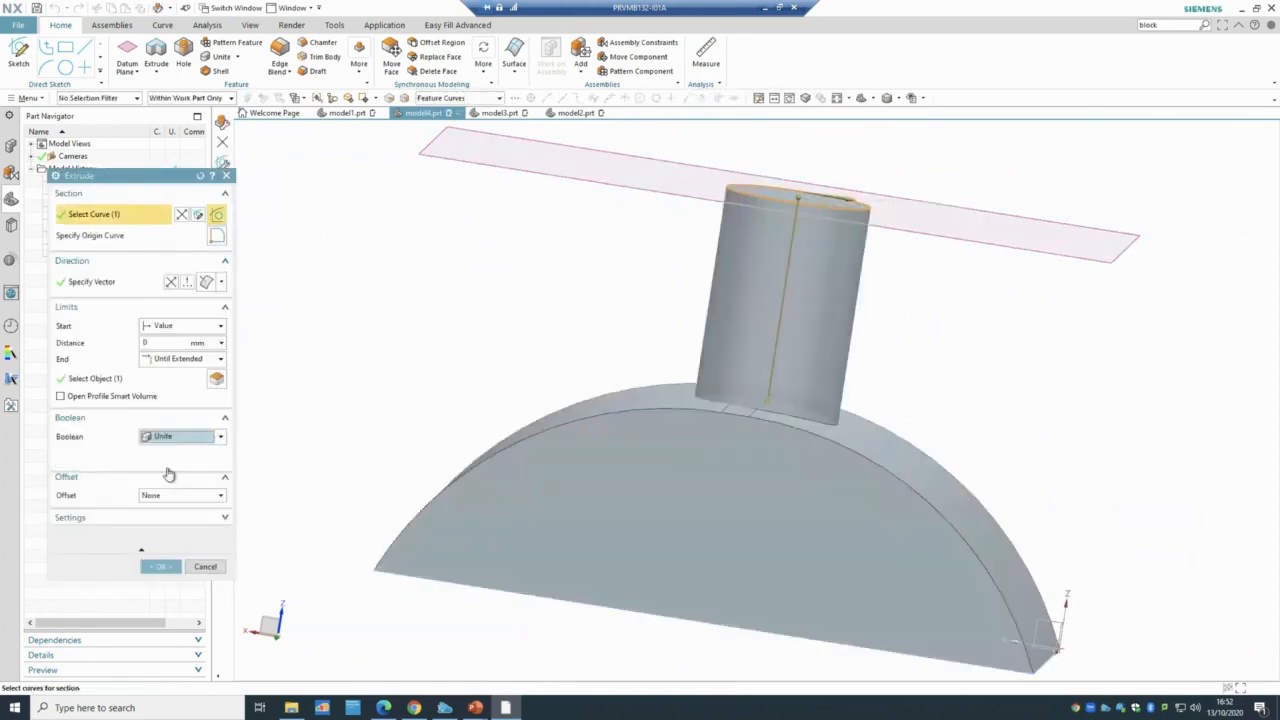
pyautogui.click(168, 440)
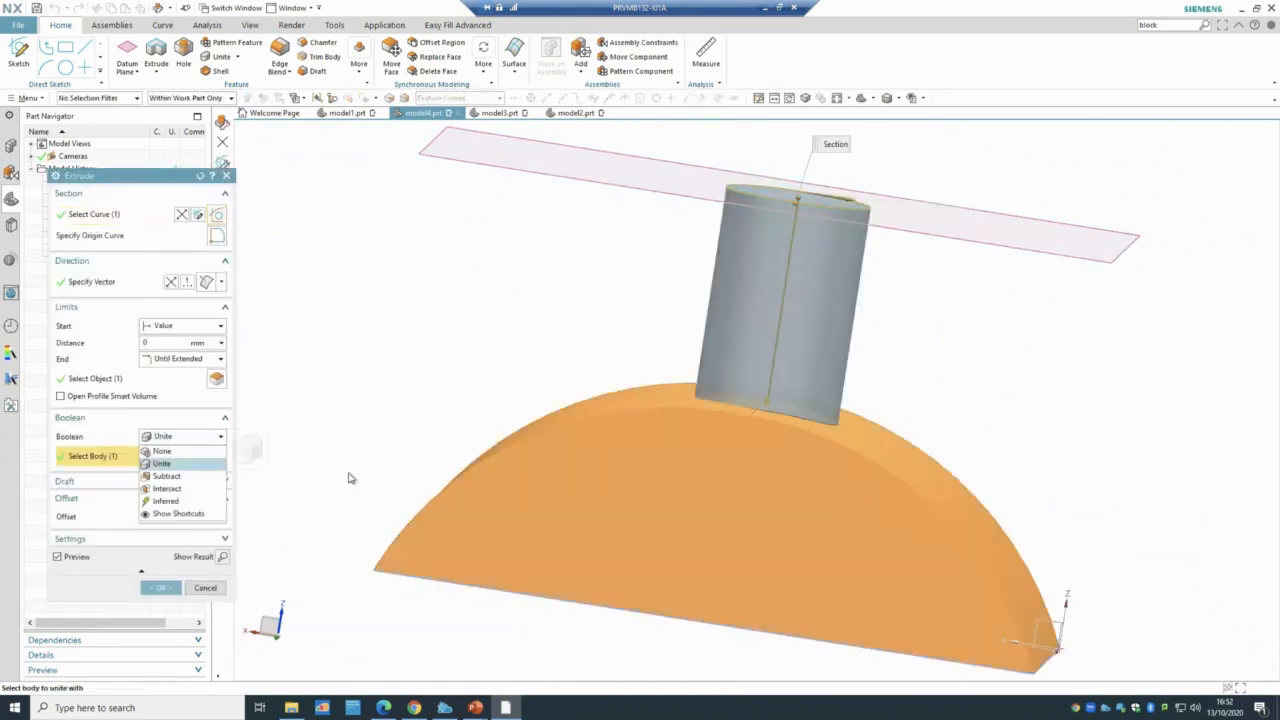
pyautogui.click(163, 587)
pyautogui.click(163, 587)
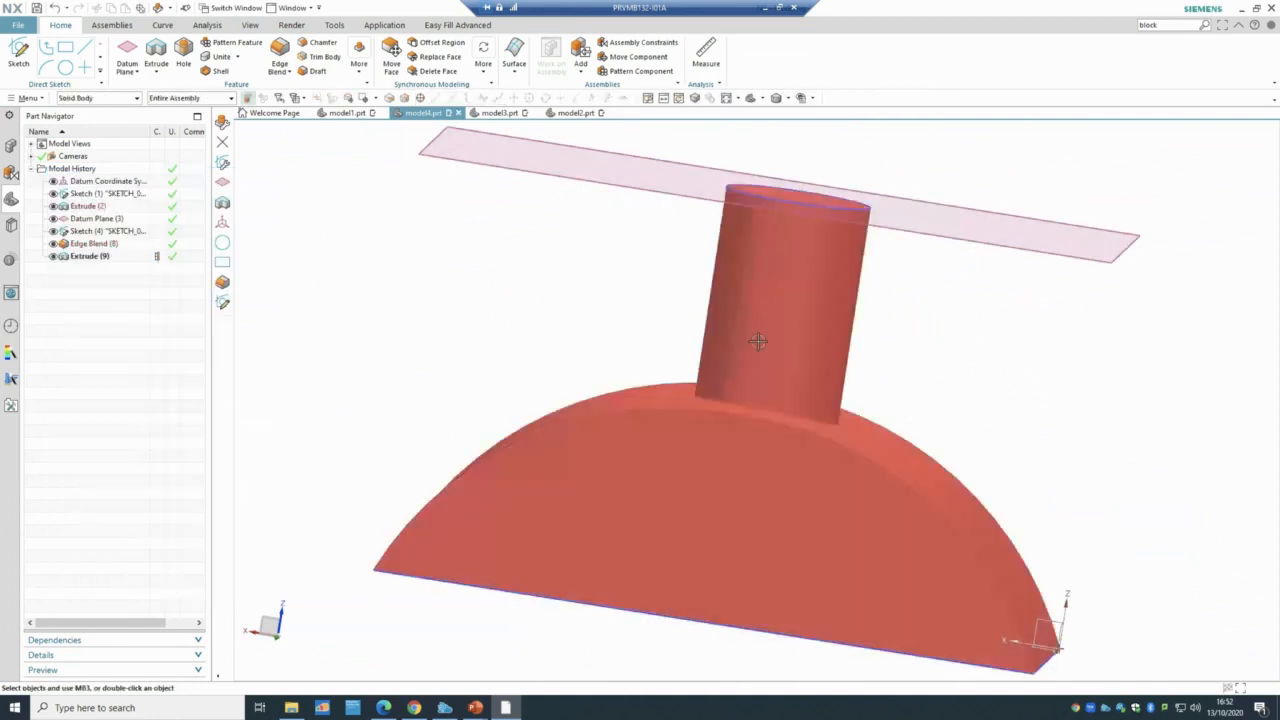
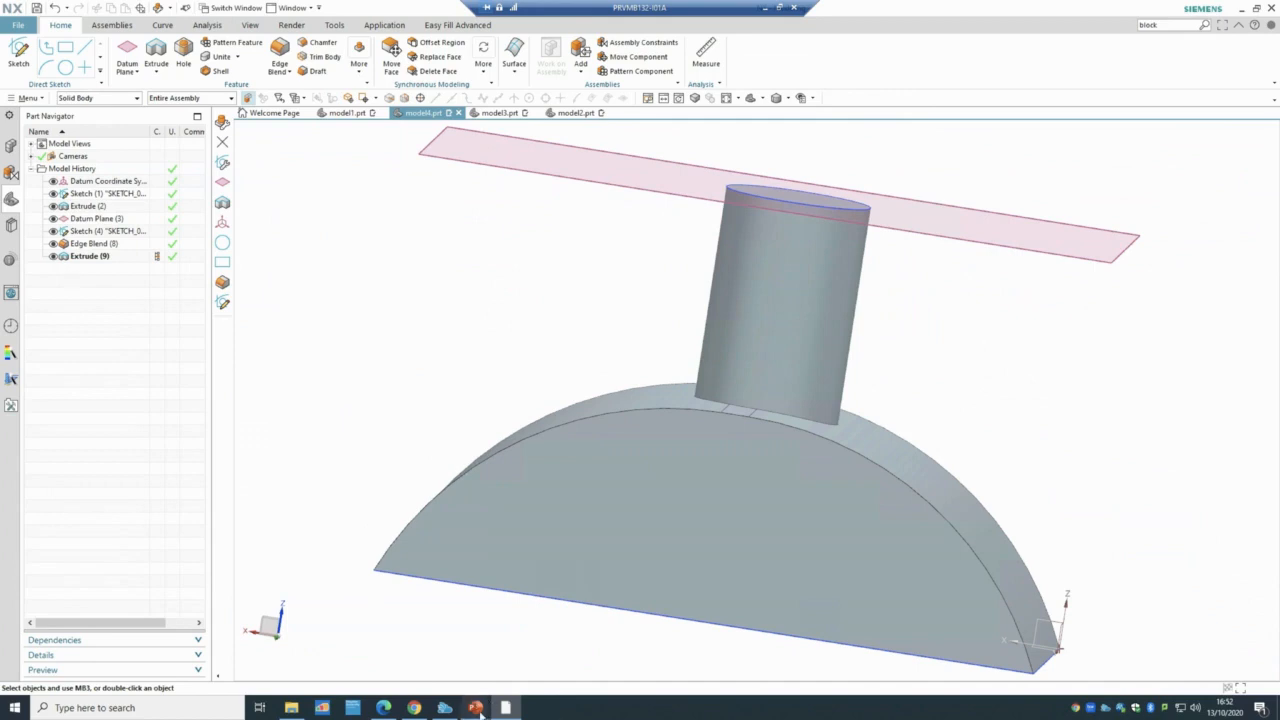
# - Bring the PowerPoint lecture slides to the front, showing slide 25 on the Subtract boolean
pyautogui.moveTo(475, 705)
pyautogui.click(528, 665)
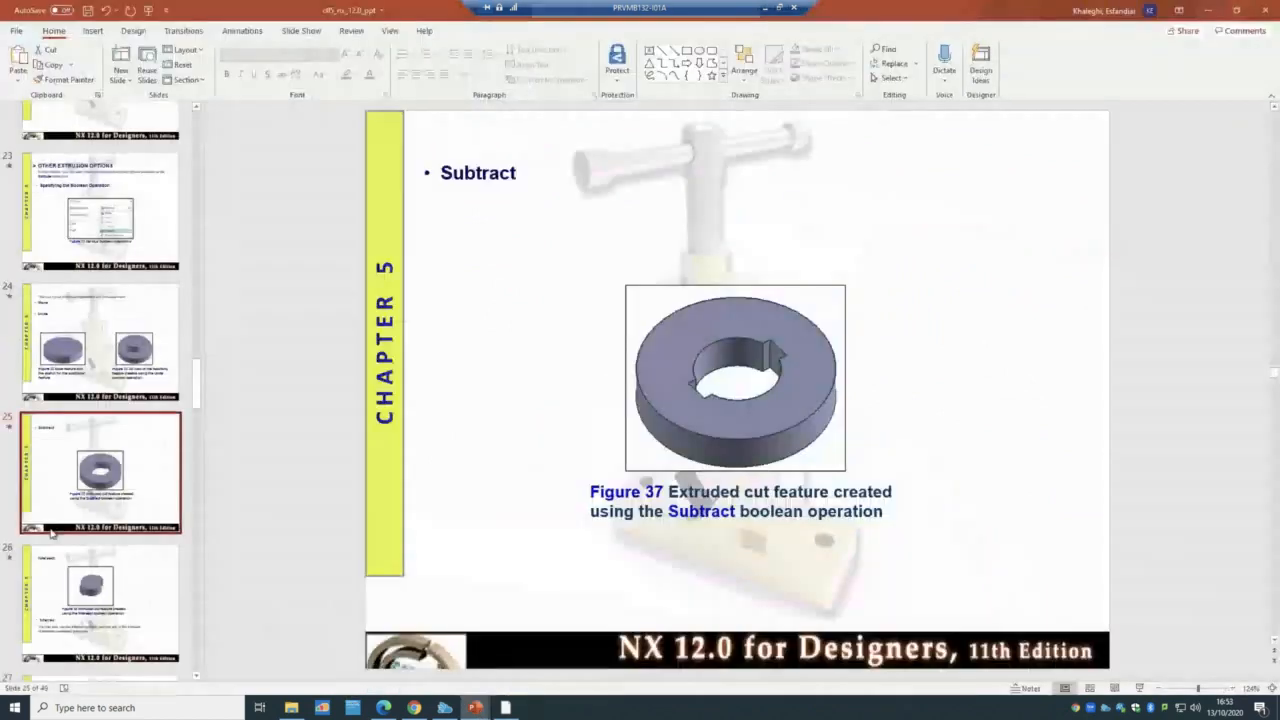
# - Review the Until Selected and Until Extended extrude limit slides
pyautogui.scroll(-5, 112, 306)
pyautogui.click(112, 306)
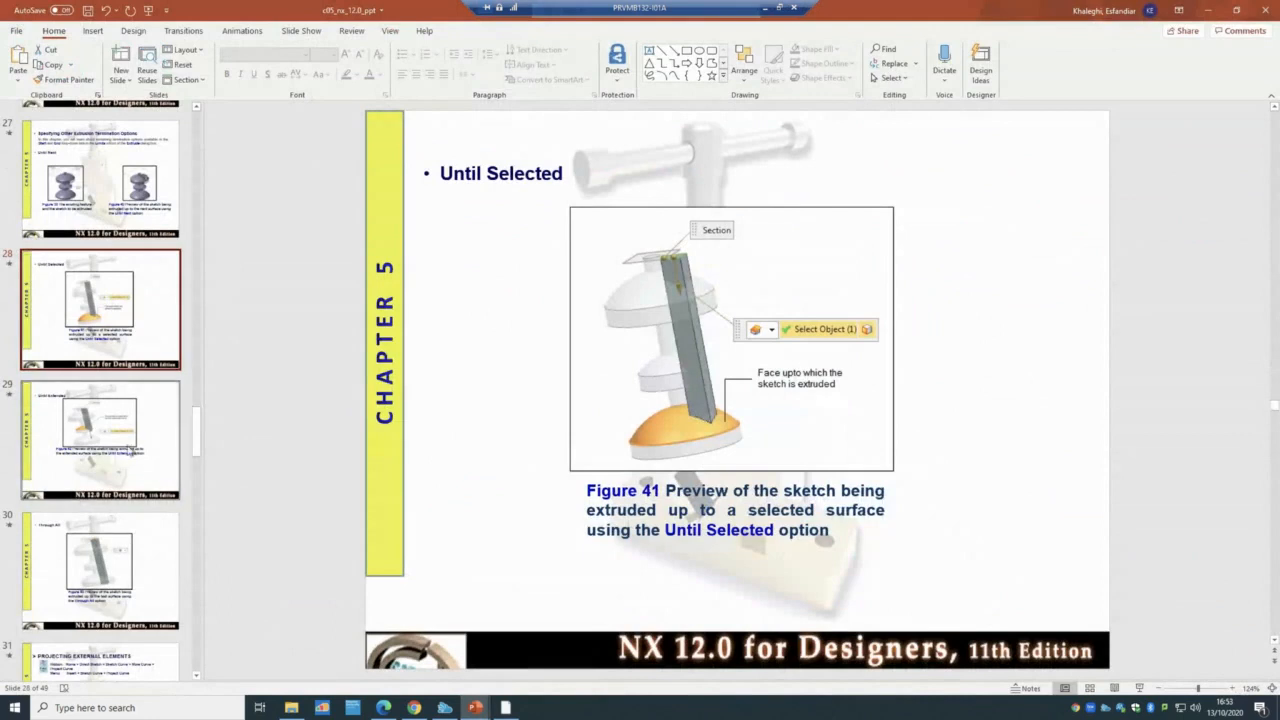
pyautogui.click(130, 447)
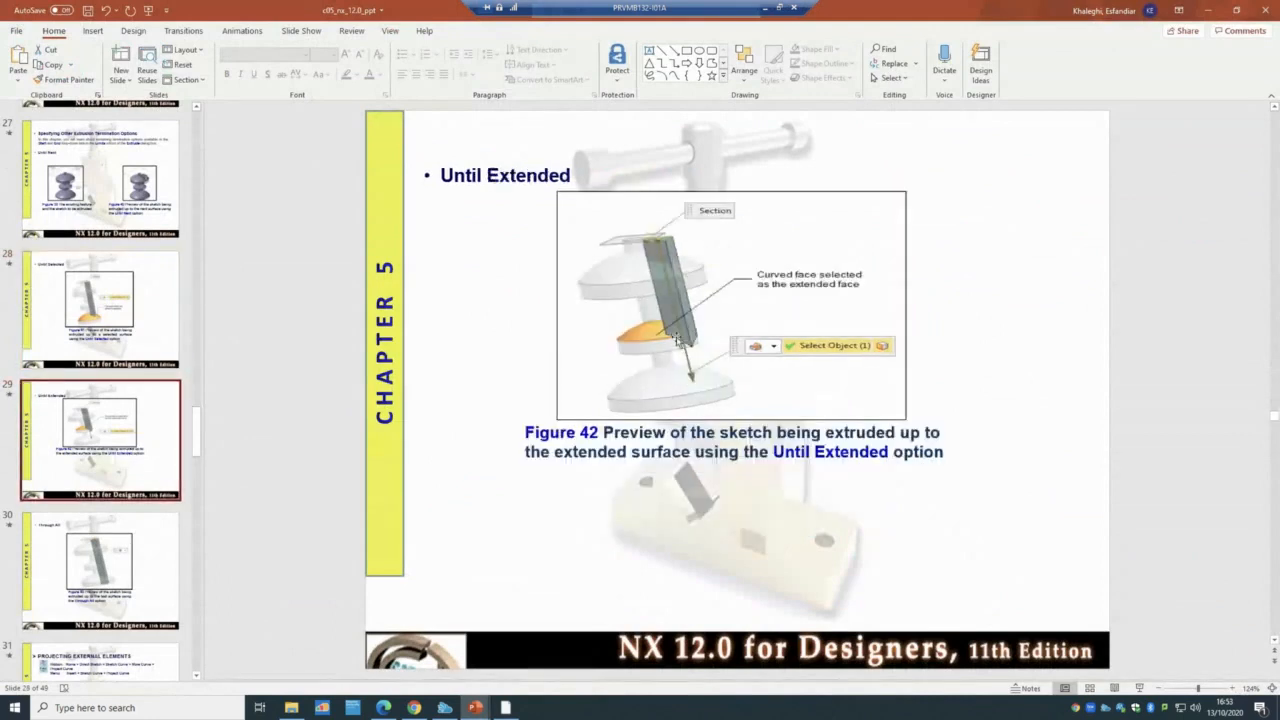
pyautogui.click(137, 306)
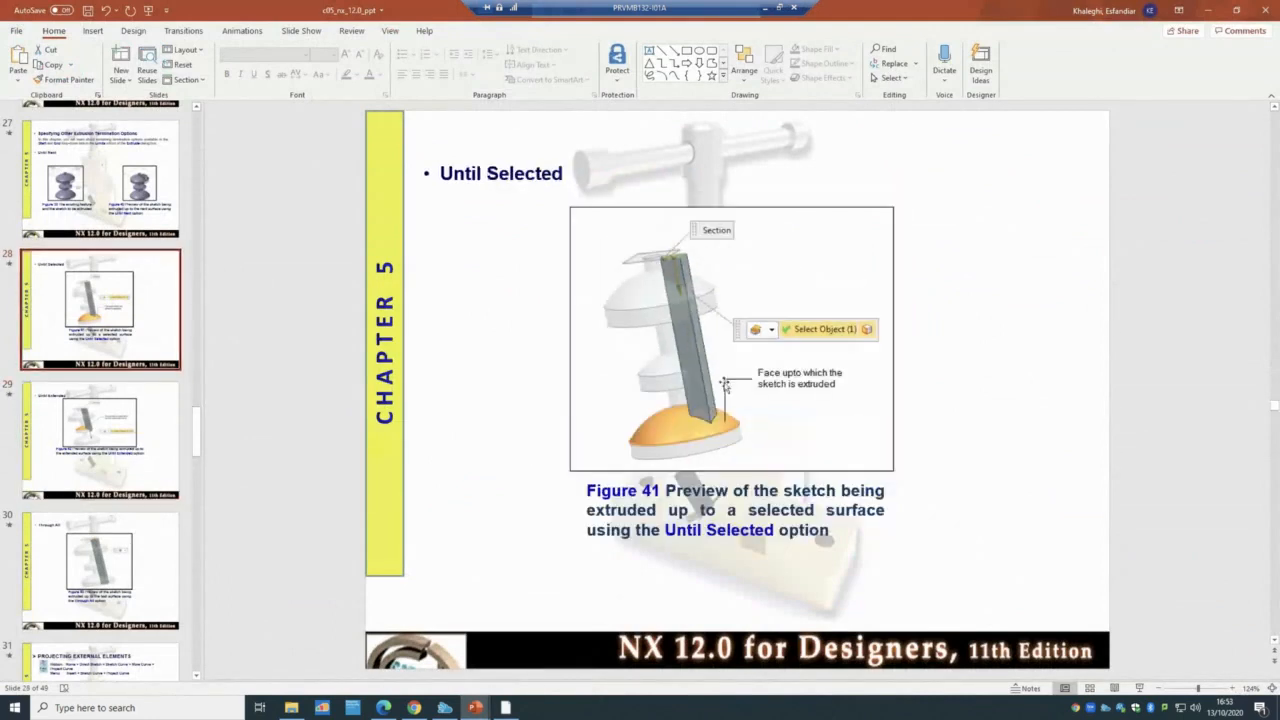
pyautogui.click(122, 444)
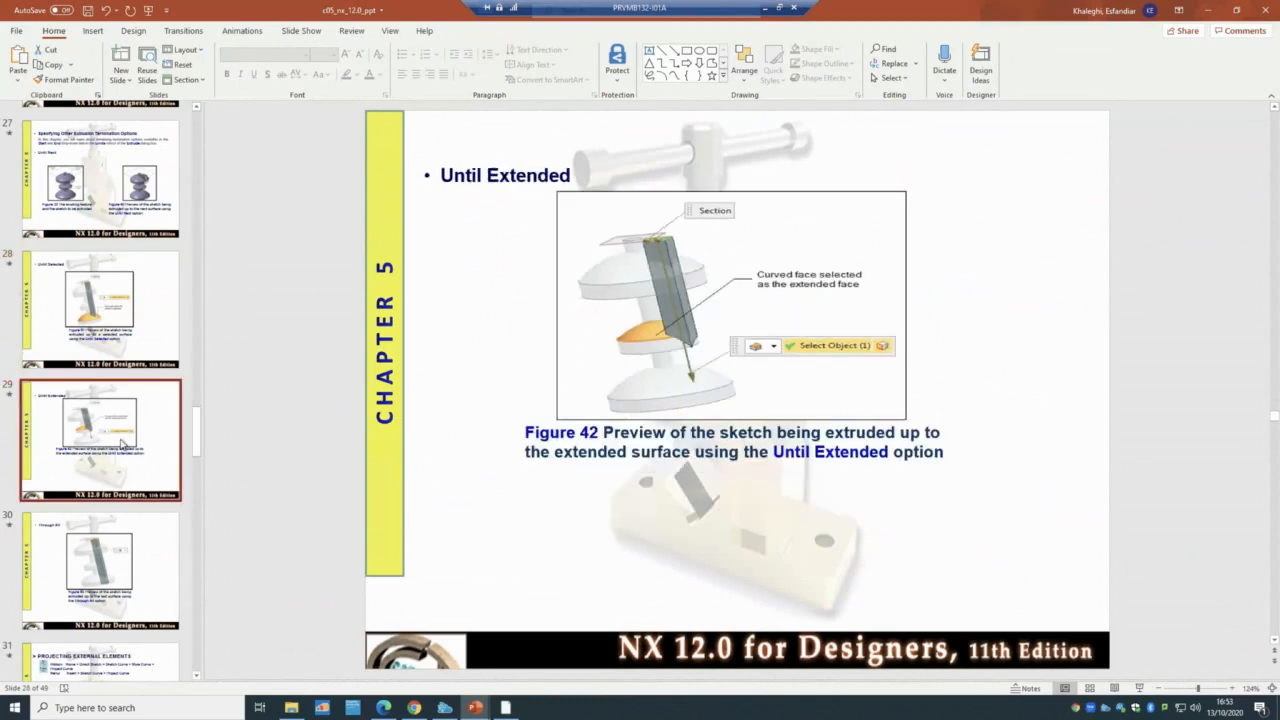
# - Review the Through All and Projecting External Elements slides, then return to the NX model
pyautogui.scroll(-1, 122, 444)
pyautogui.click(126, 507)
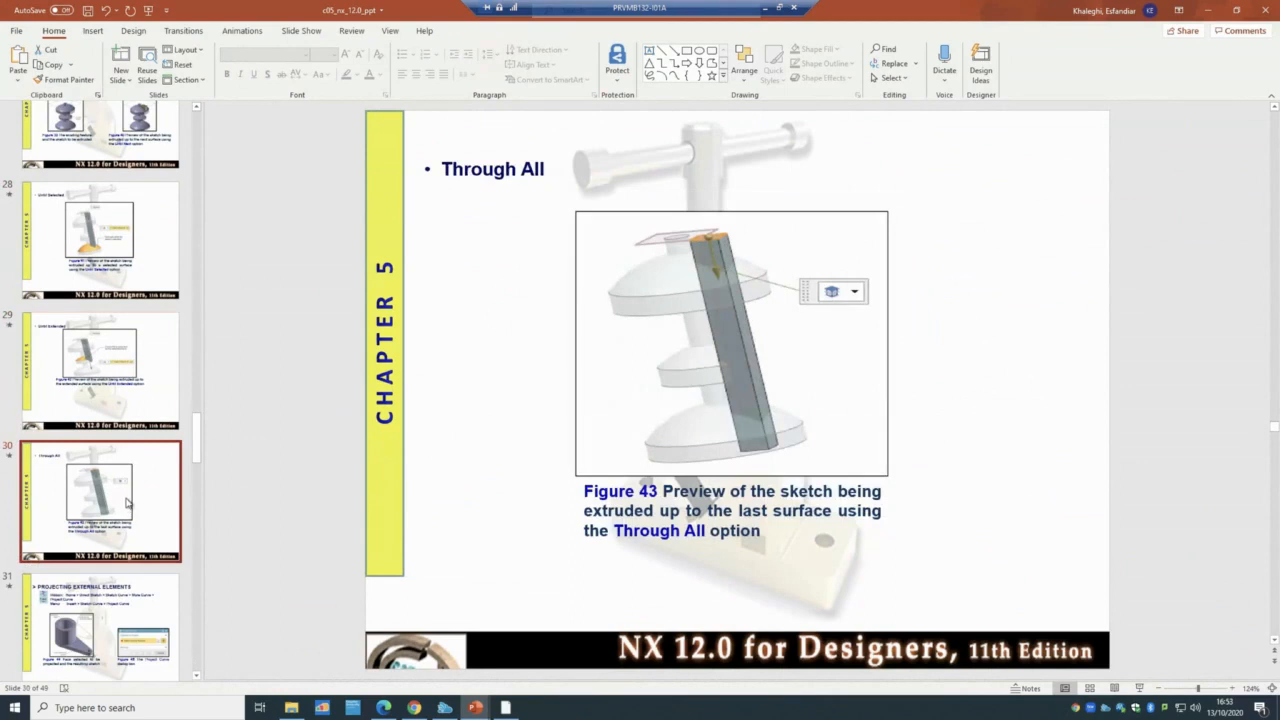
pyautogui.scroll(-1, 126, 503)
pyautogui.click(127, 502)
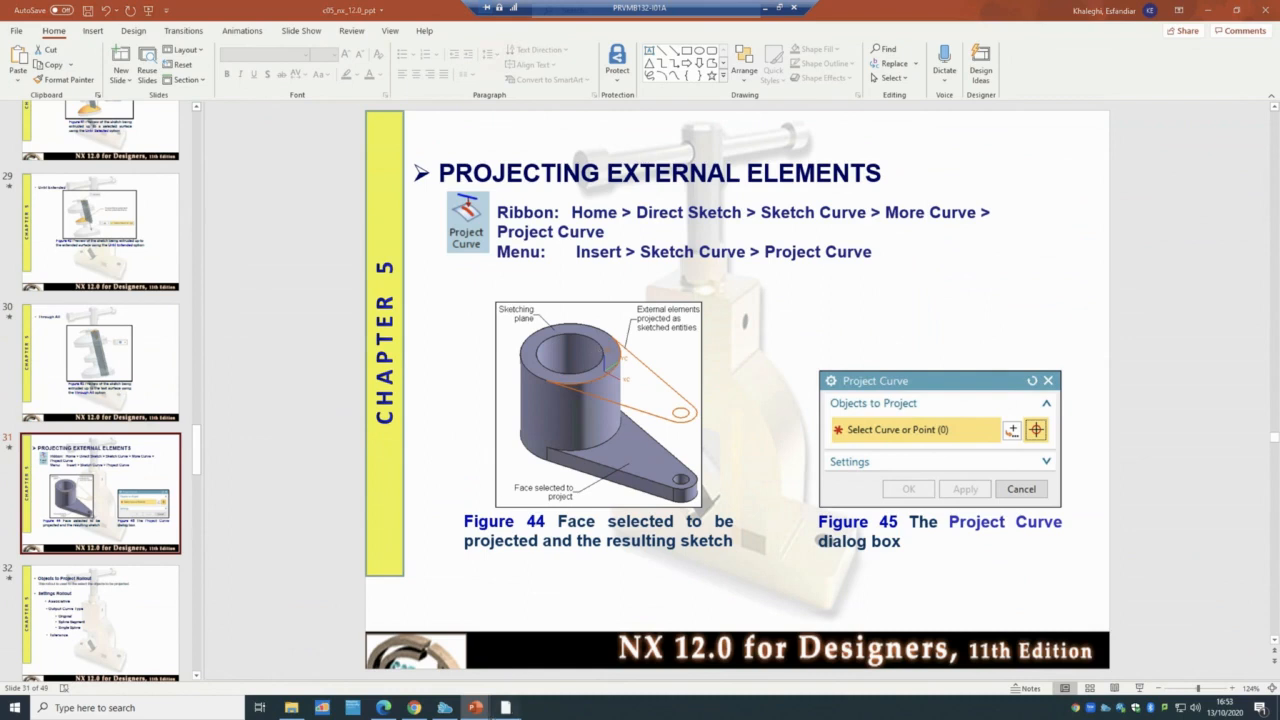
pyautogui.click(503, 707)
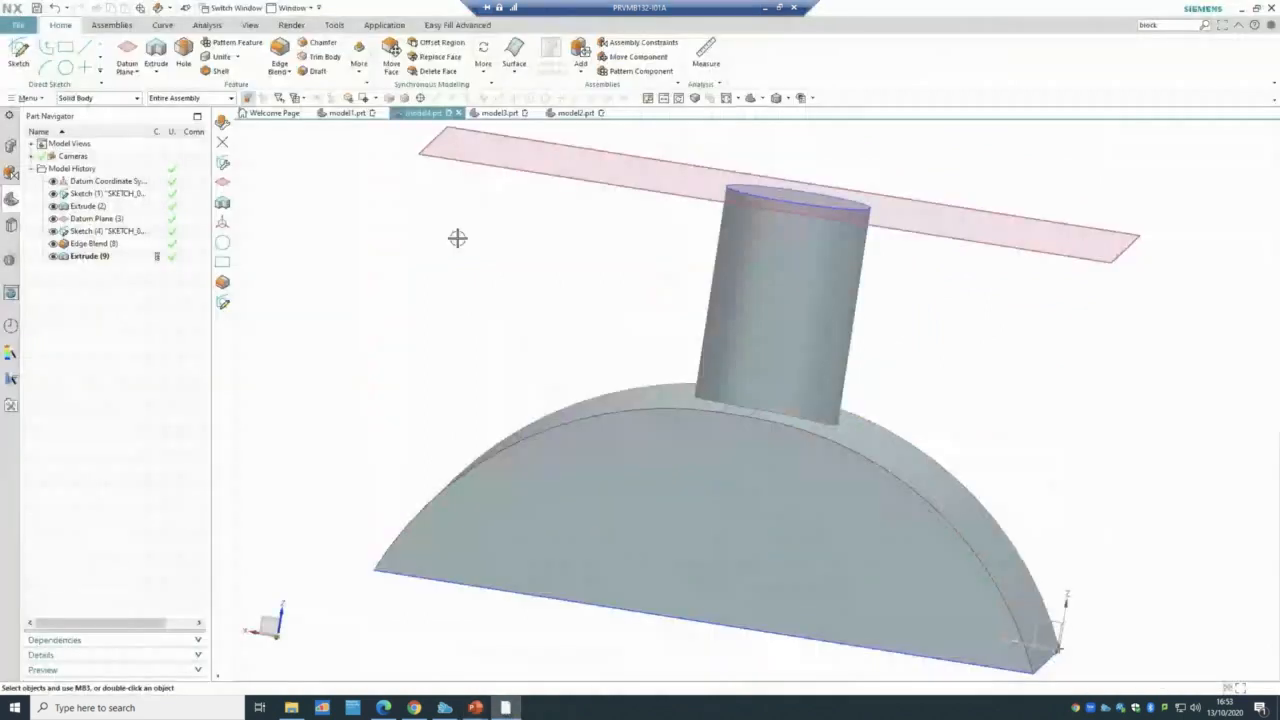
# - Create the new Model part model5.prt and start Sketch (1) on the XY plane
pyautogui.click(29, 28)
pyautogui.click(29, 43)
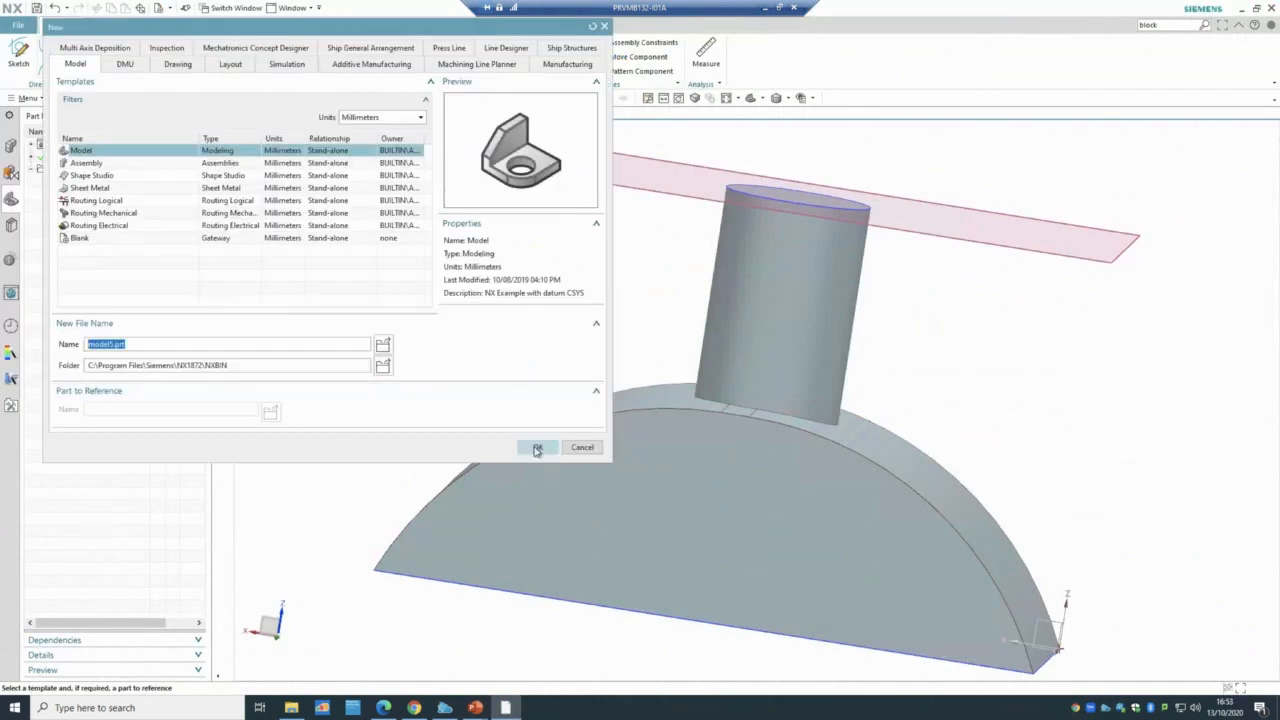
pyautogui.click(537, 448)
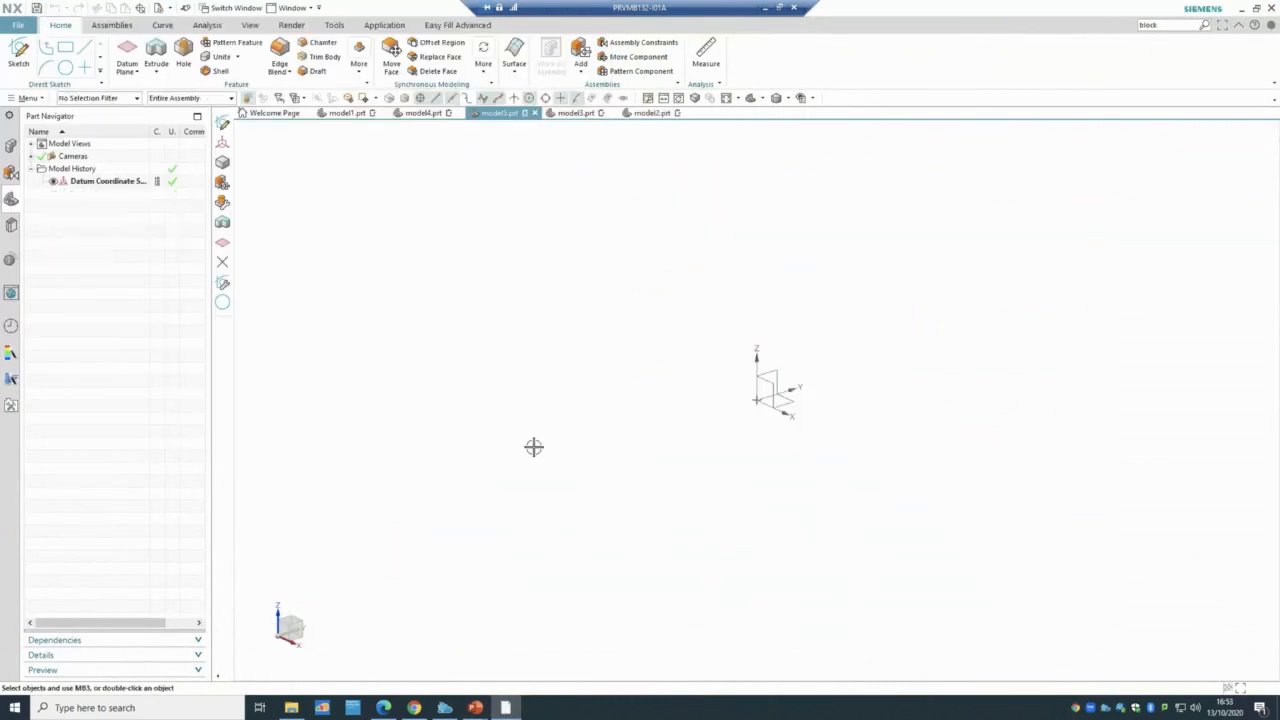
pyautogui.click(18, 55)
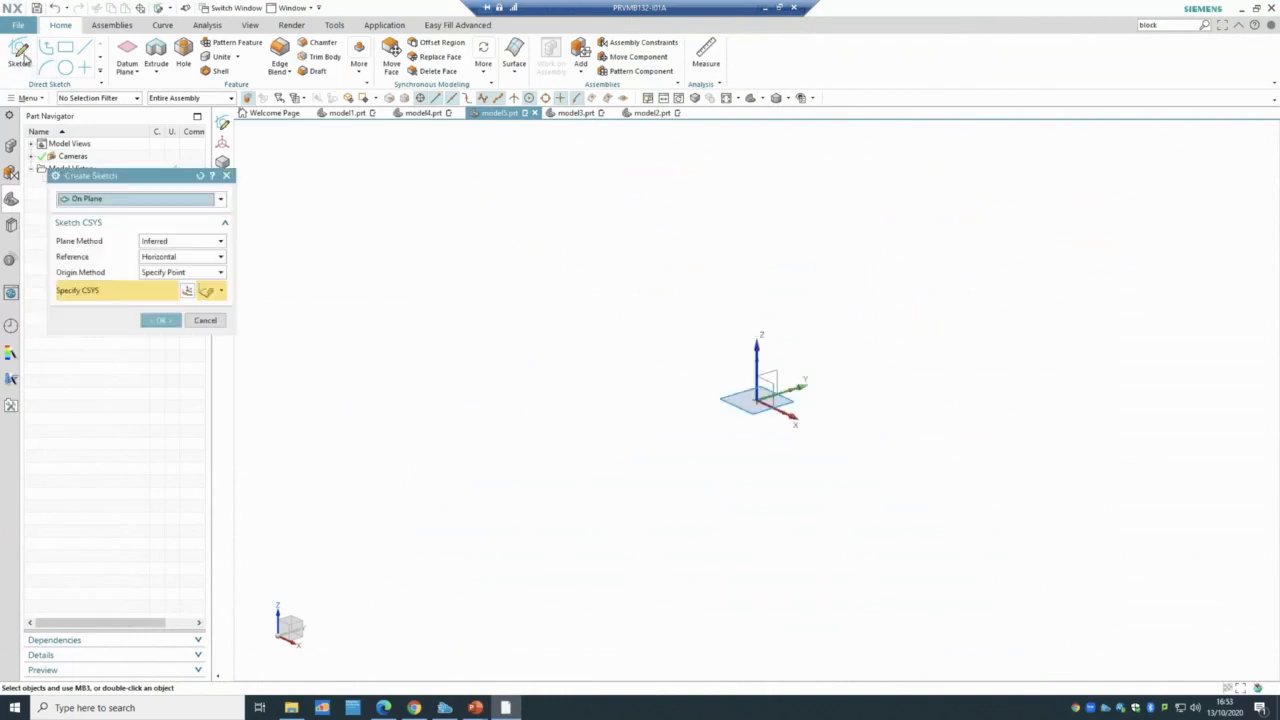
pyautogui.click(170, 320)
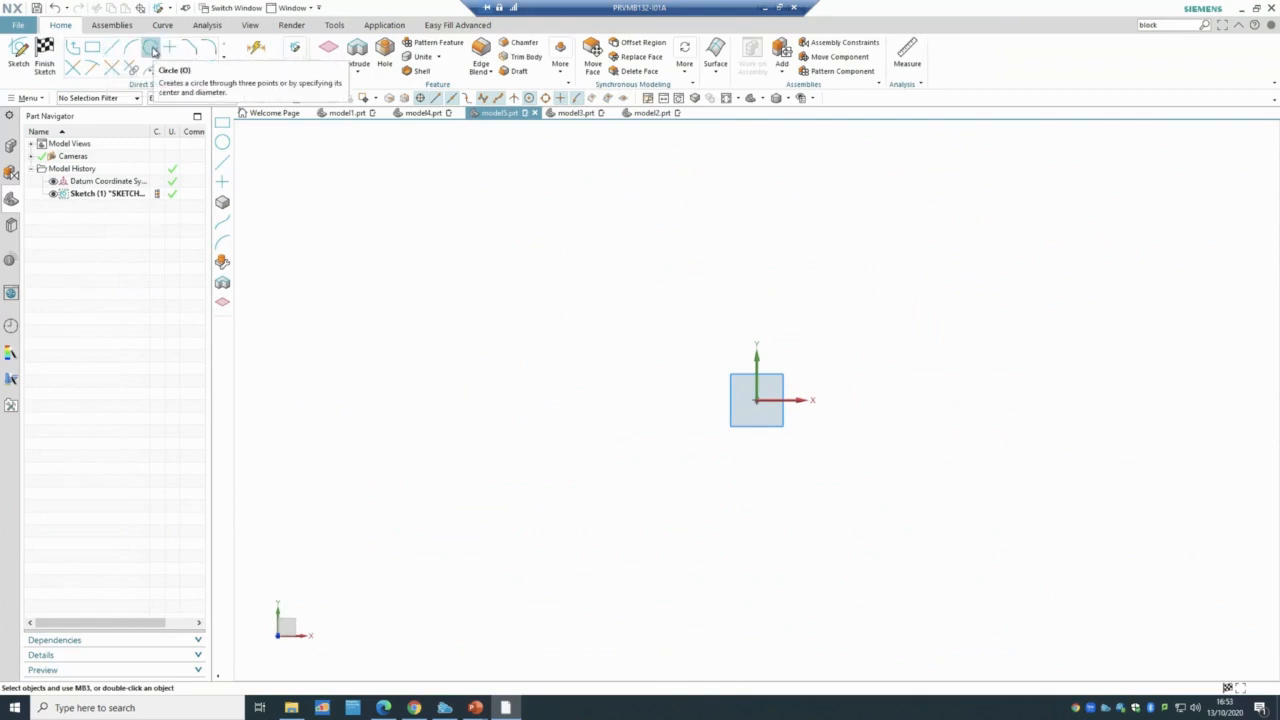
# - Draw a vertical line up from the origin and an outer circle to its right
pyautogui.click(151, 49)
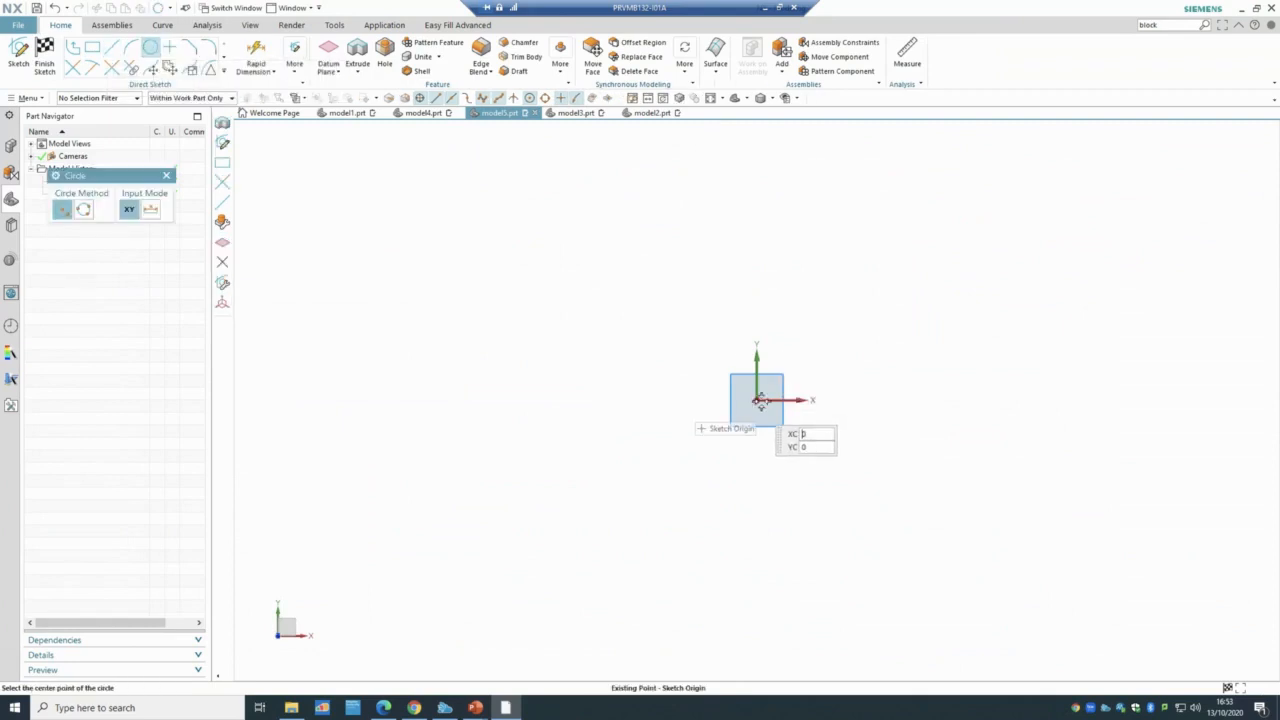
pyautogui.click(108, 49)
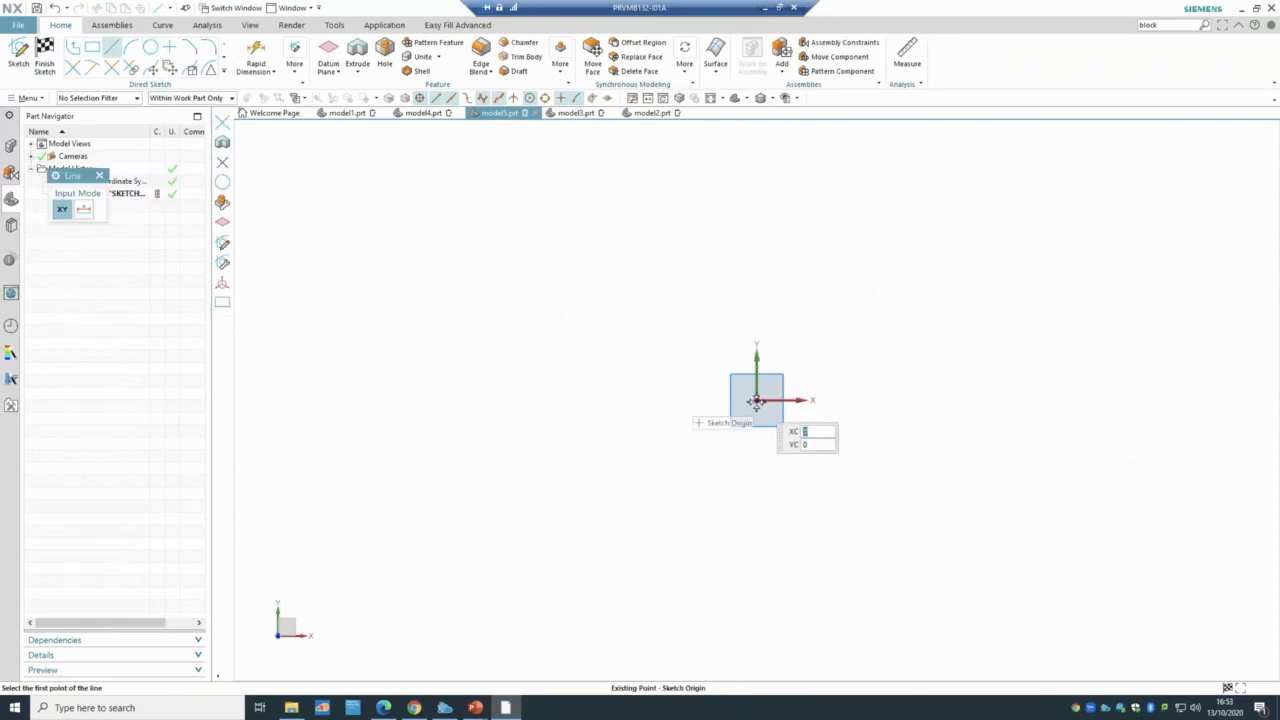
pyautogui.click(756, 401)
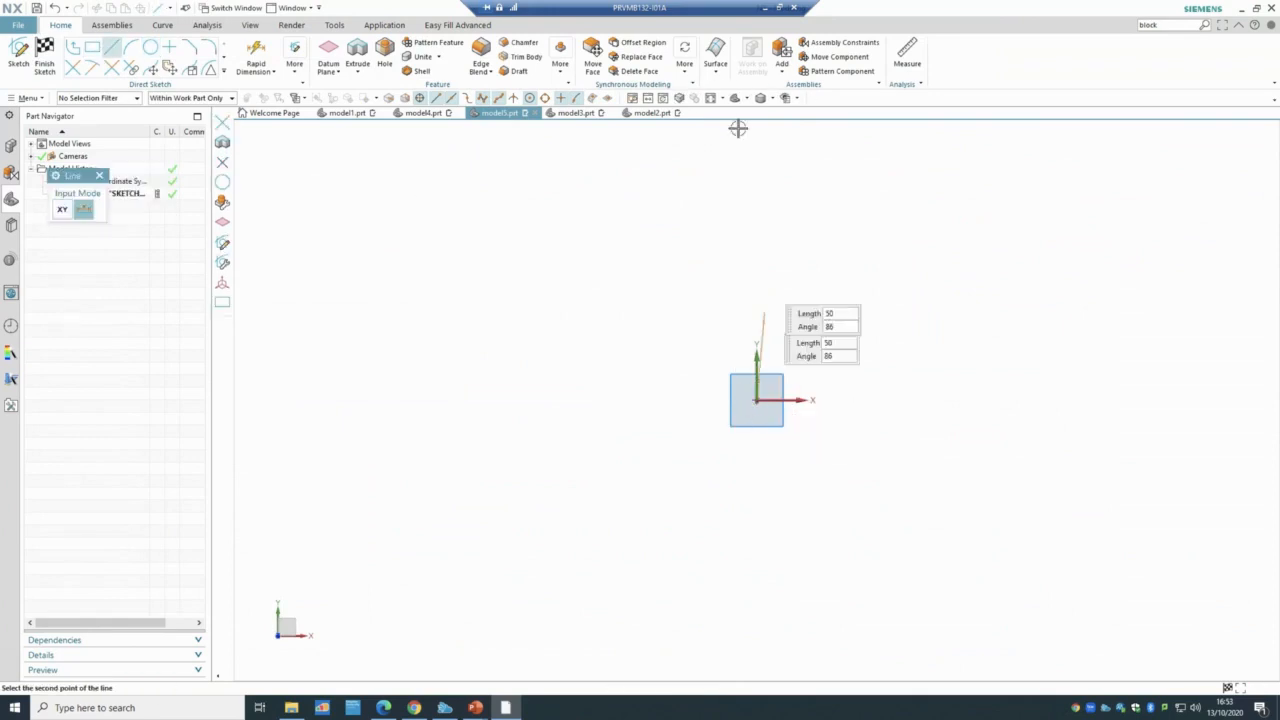
pyautogui.click(756, 195)
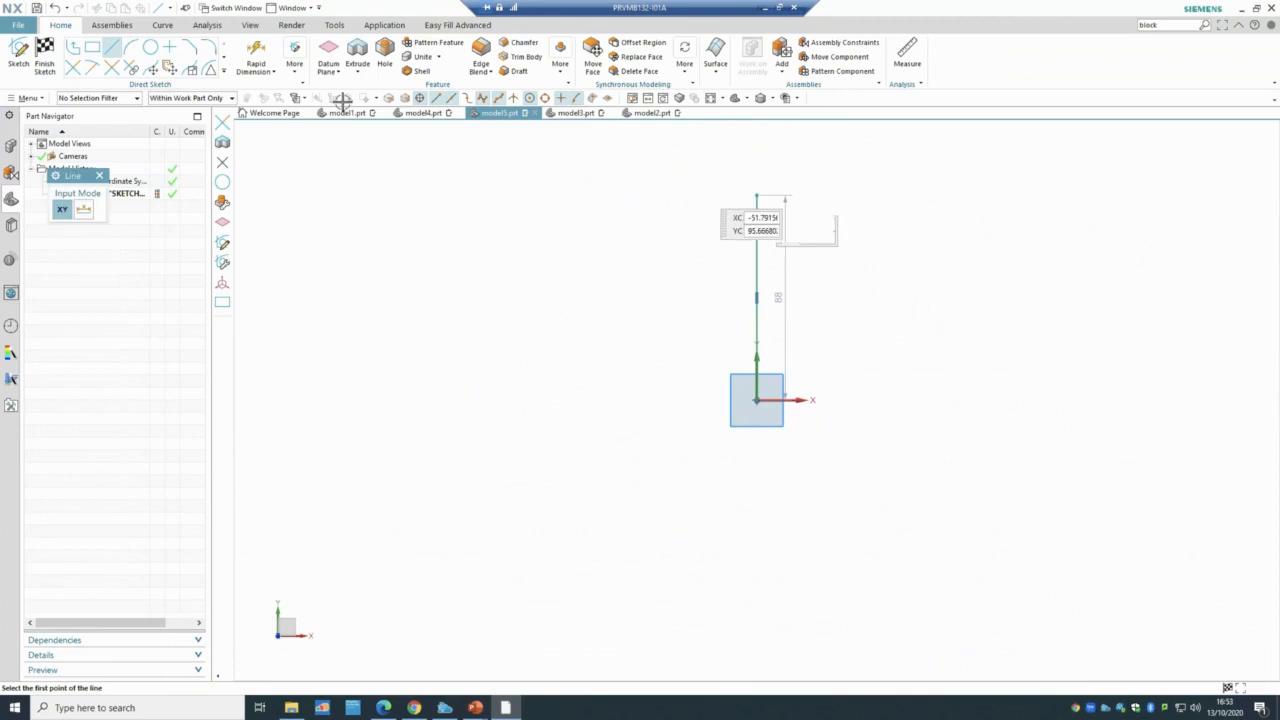
pyautogui.click(150, 49)
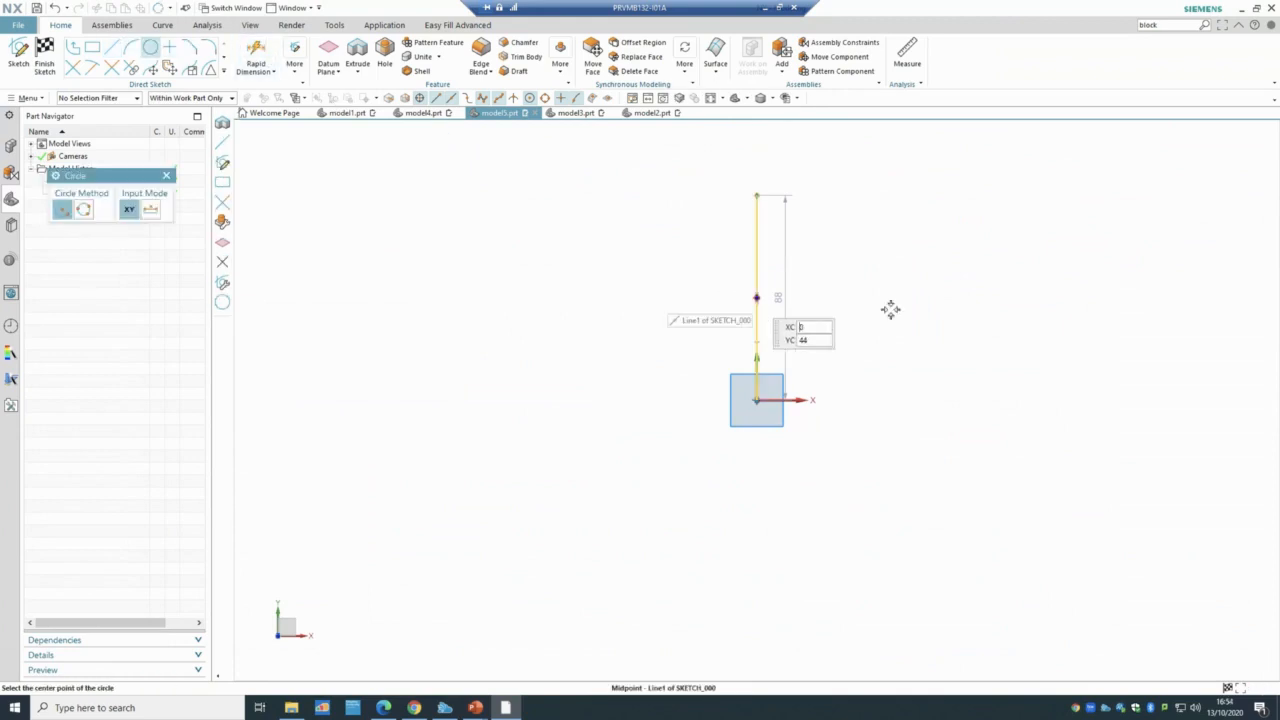
pyautogui.click(1075, 297)
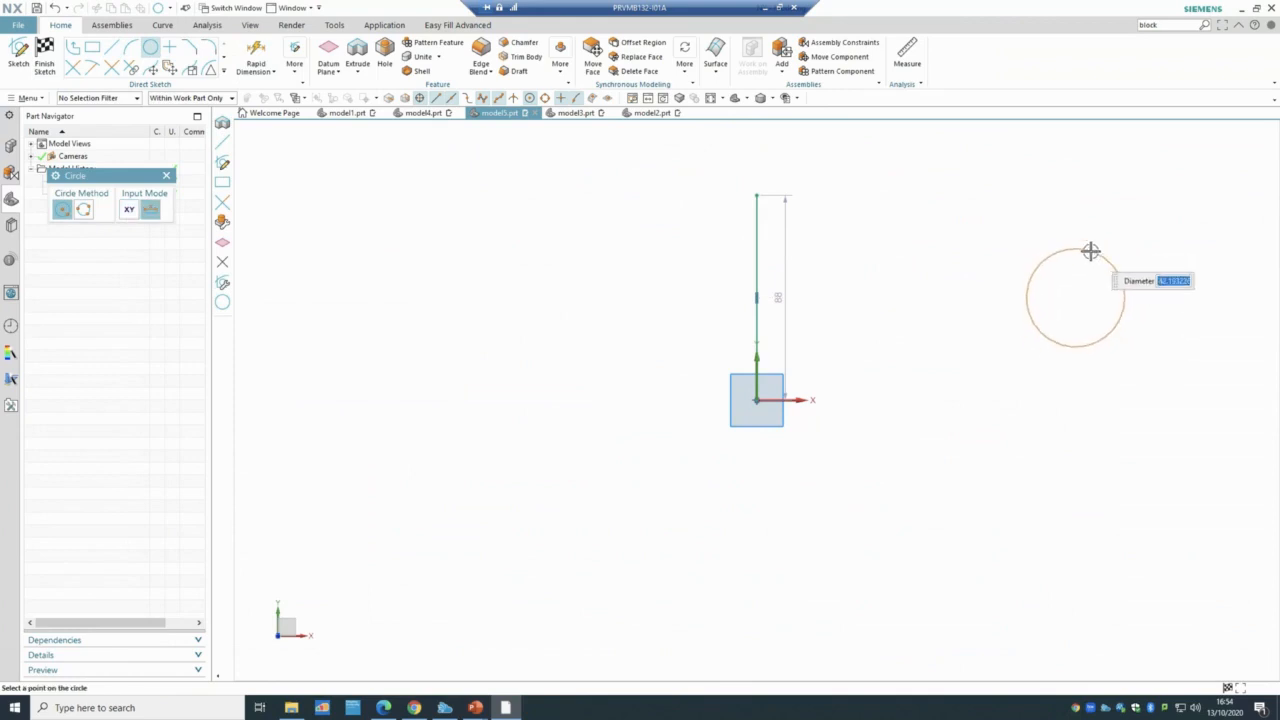
pyautogui.click(1090, 251)
# - Draw upper and lower lines from the vertical line tangent to the circle's top and underside
pyautogui.click(111, 47)
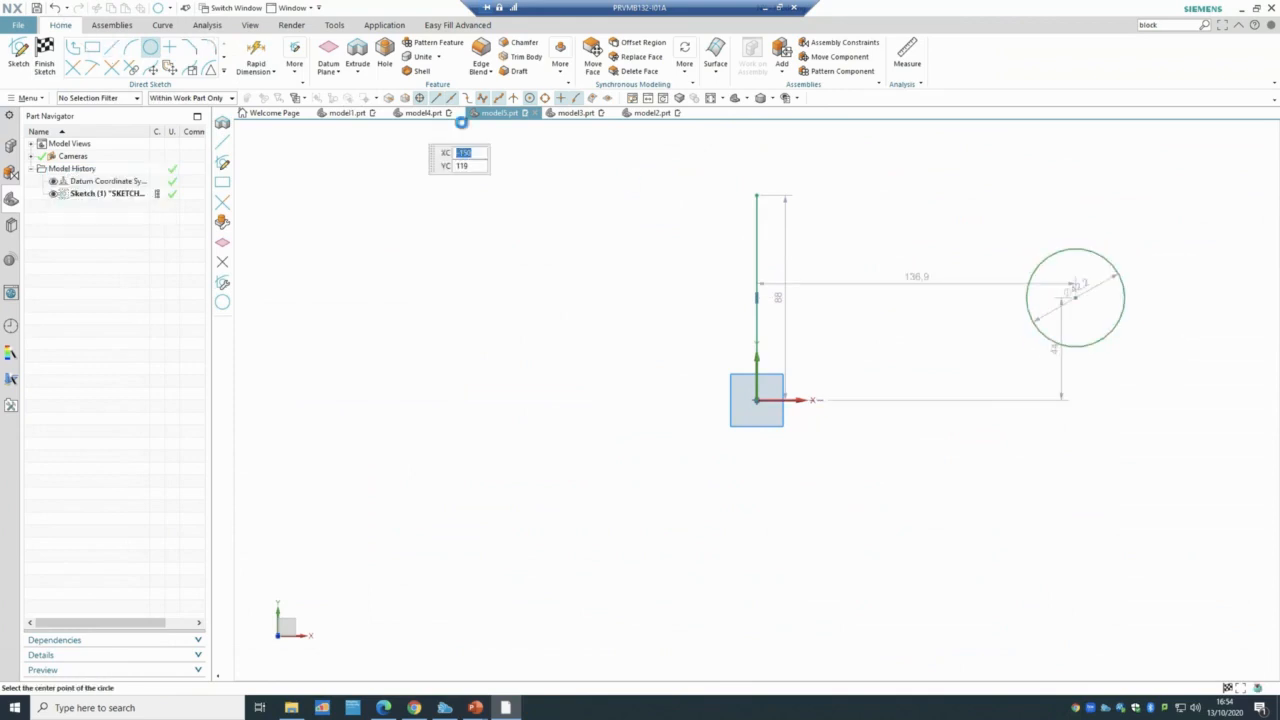
pyautogui.click(757, 195)
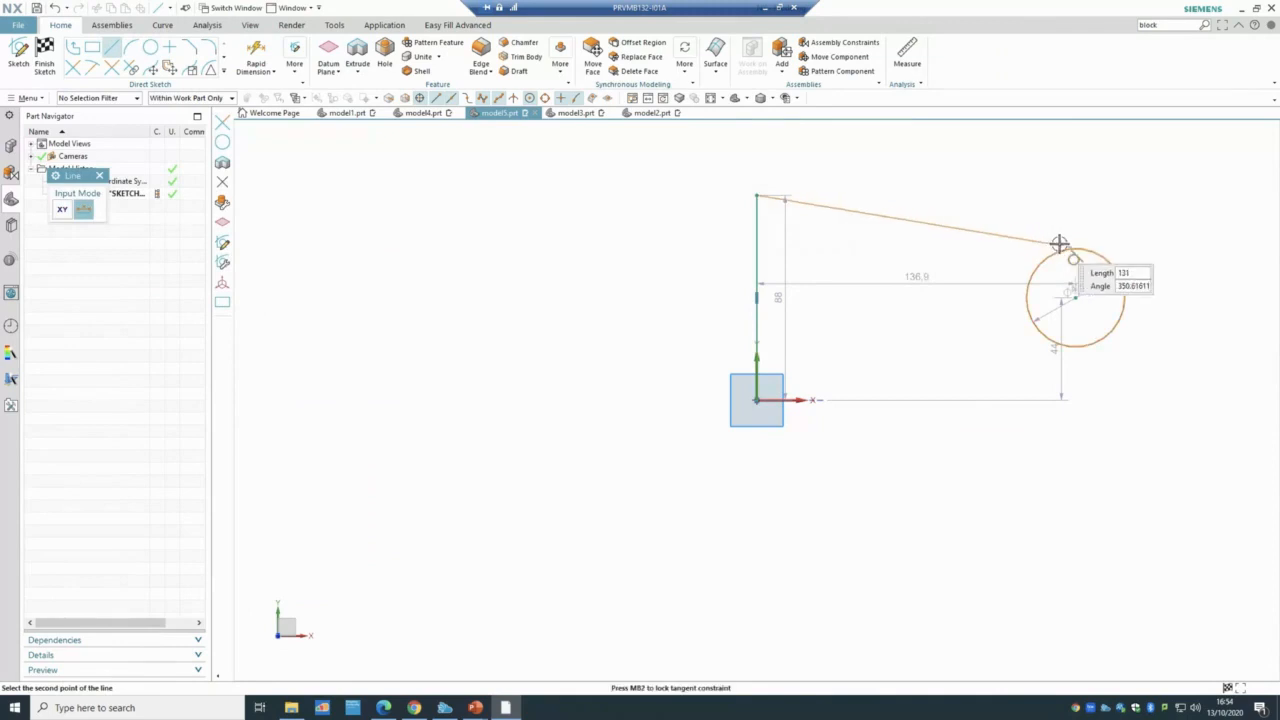
pyautogui.click(1080, 248)
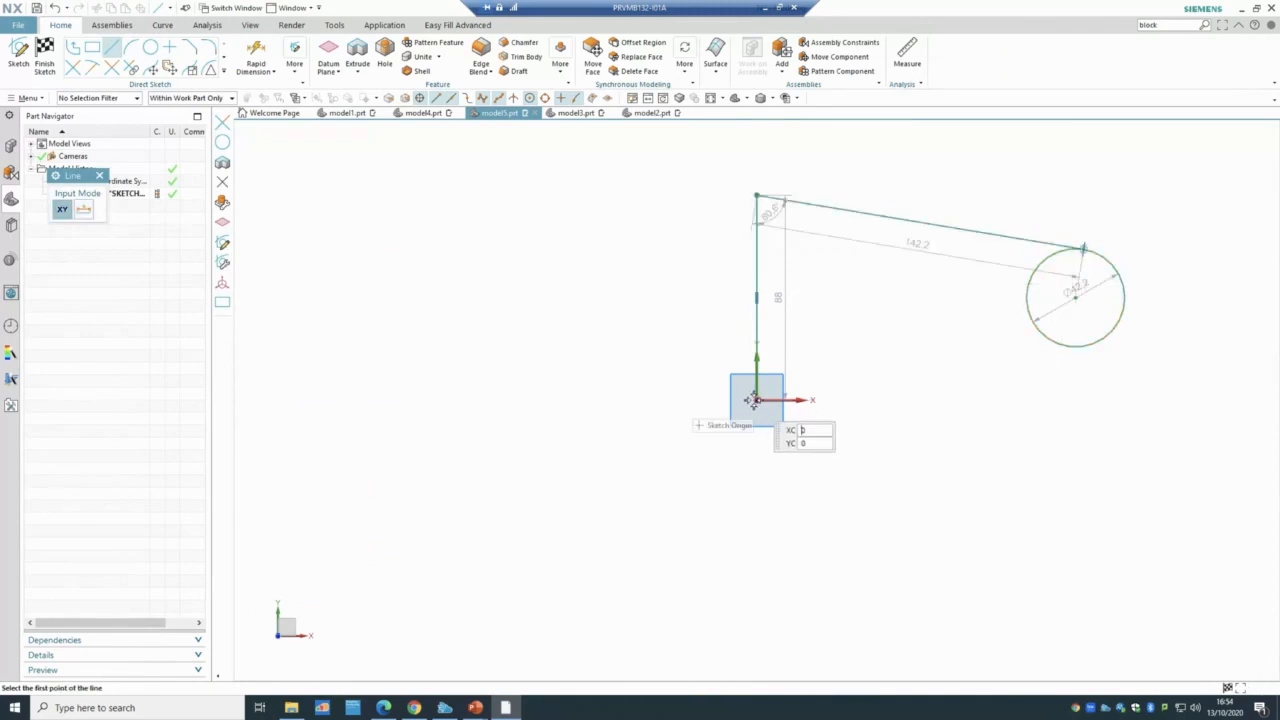
pyautogui.click(757, 400)
pyautogui.click(1076, 344)
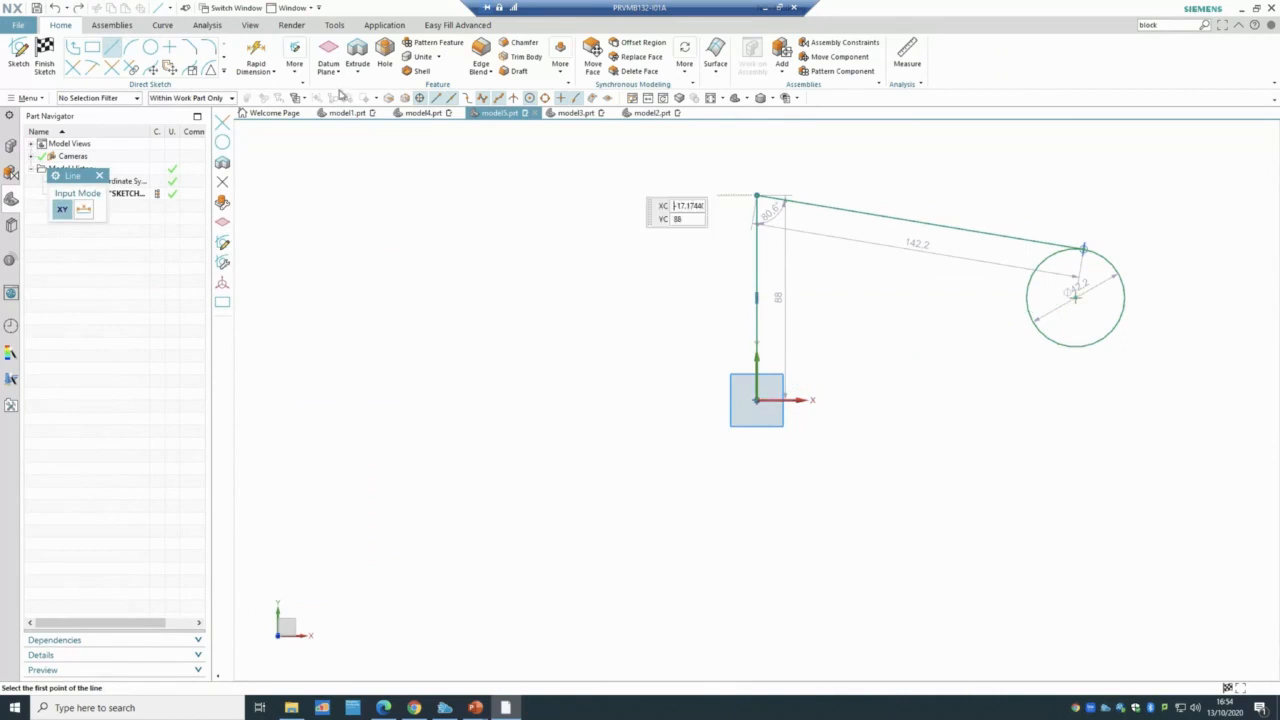
pyautogui.click(757, 398)
pyautogui.click(1094, 350)
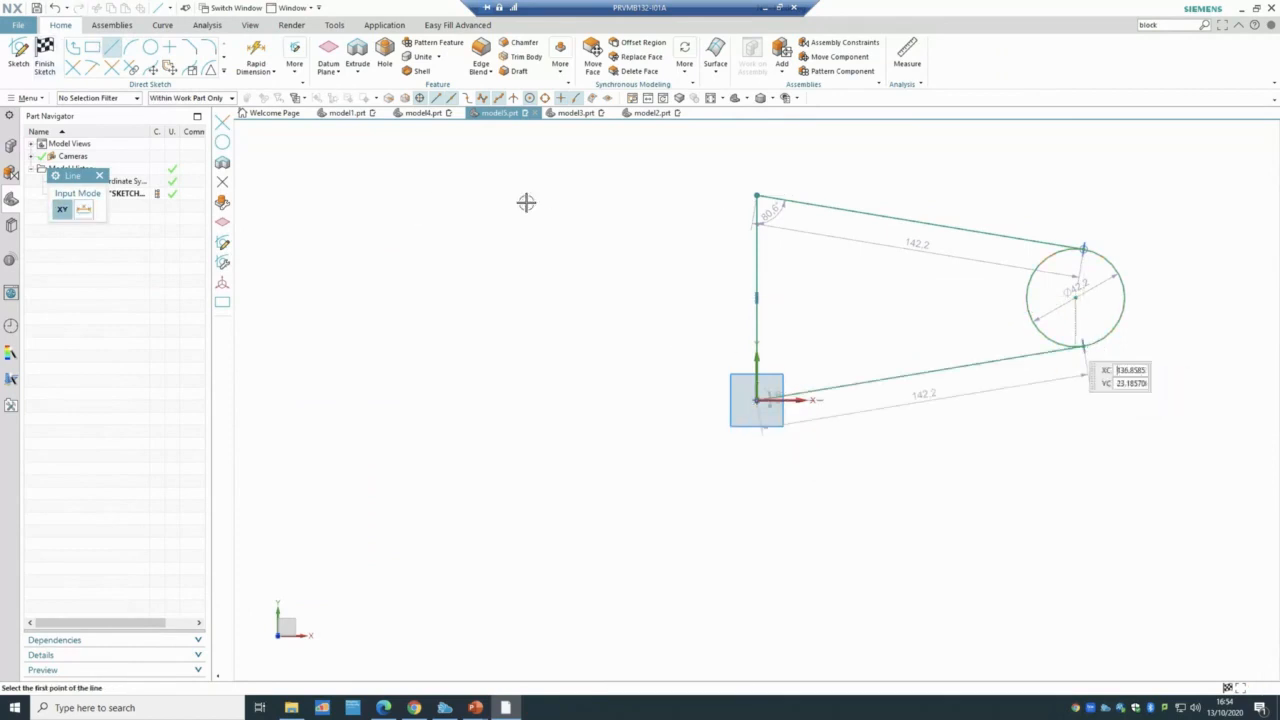
pyautogui.press('Escape')
# - Add a smaller concentric hole circle, trim the leftover outer arc, and finish the sketch
pyautogui.press('o')
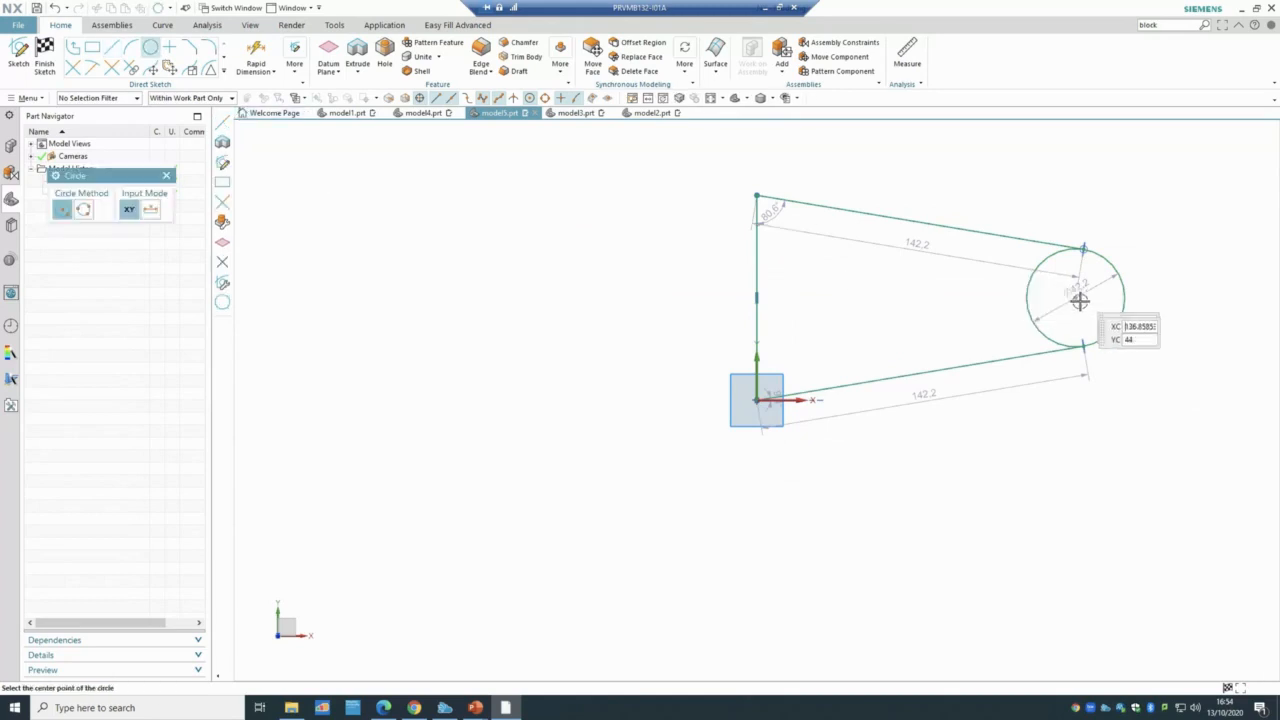
pyautogui.click(1075, 297)
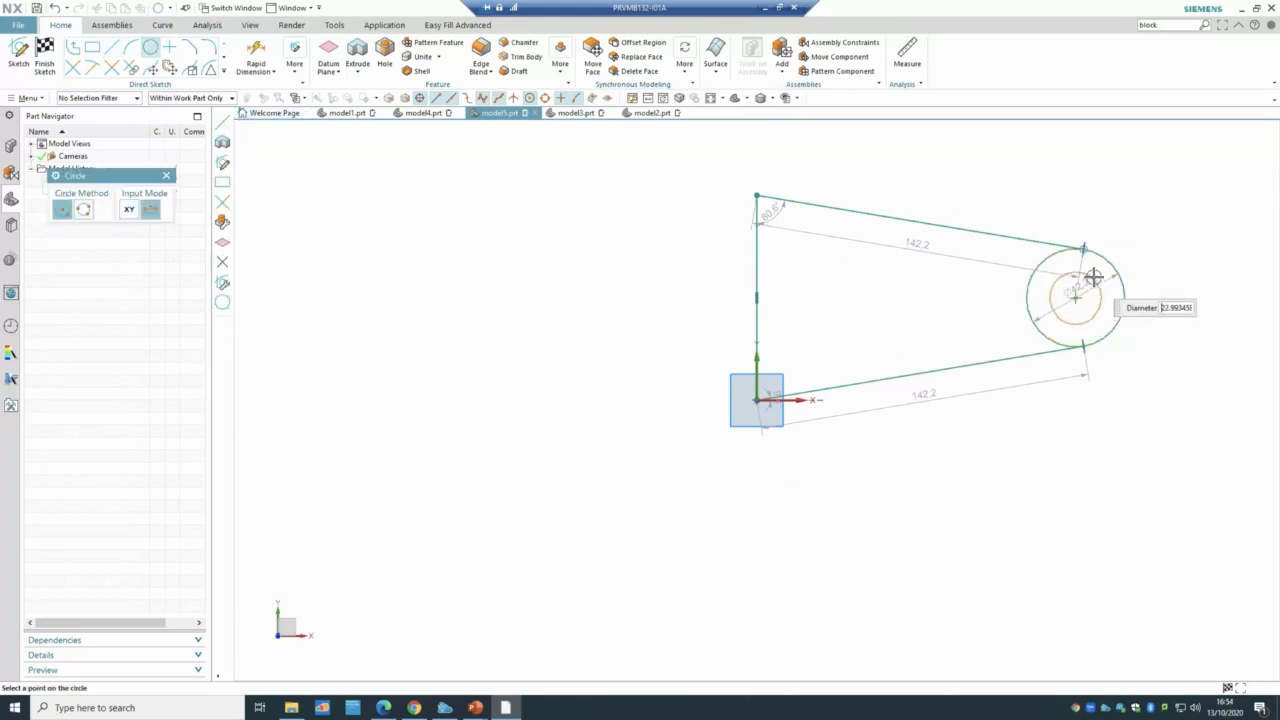
pyautogui.click(1066, 275)
pyautogui.click(76, 65)
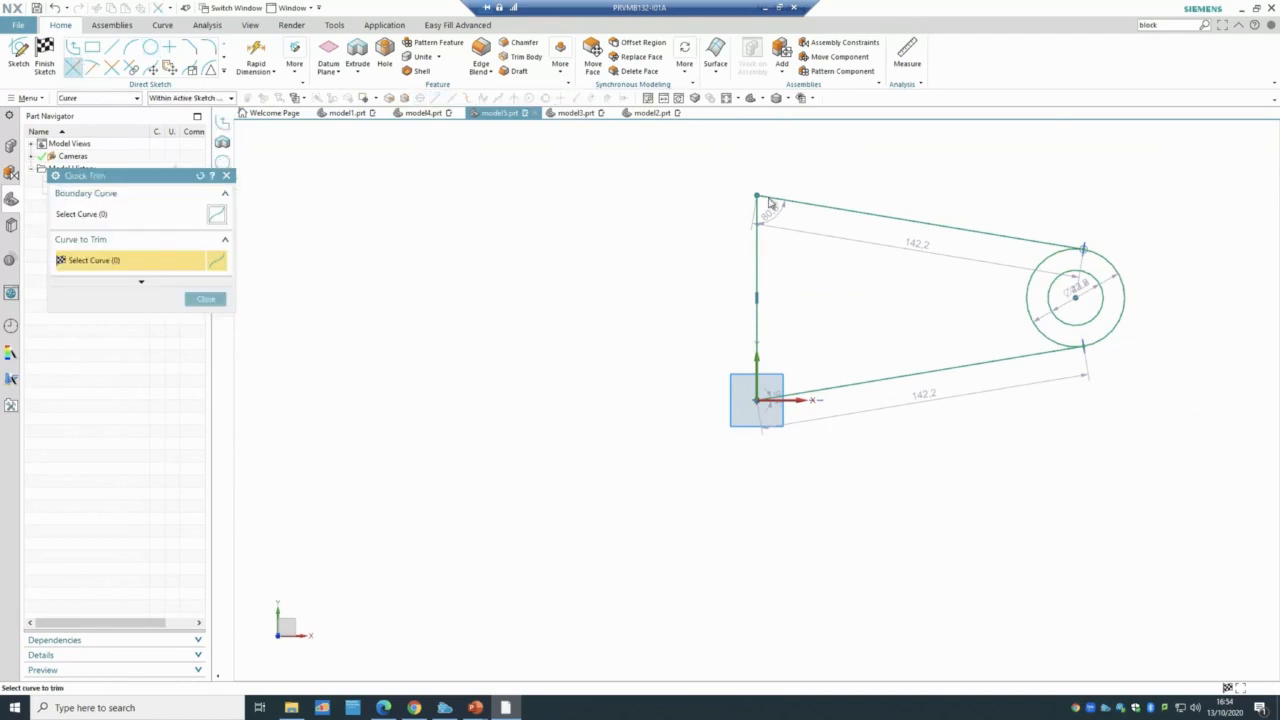
pyautogui.click(1036, 264)
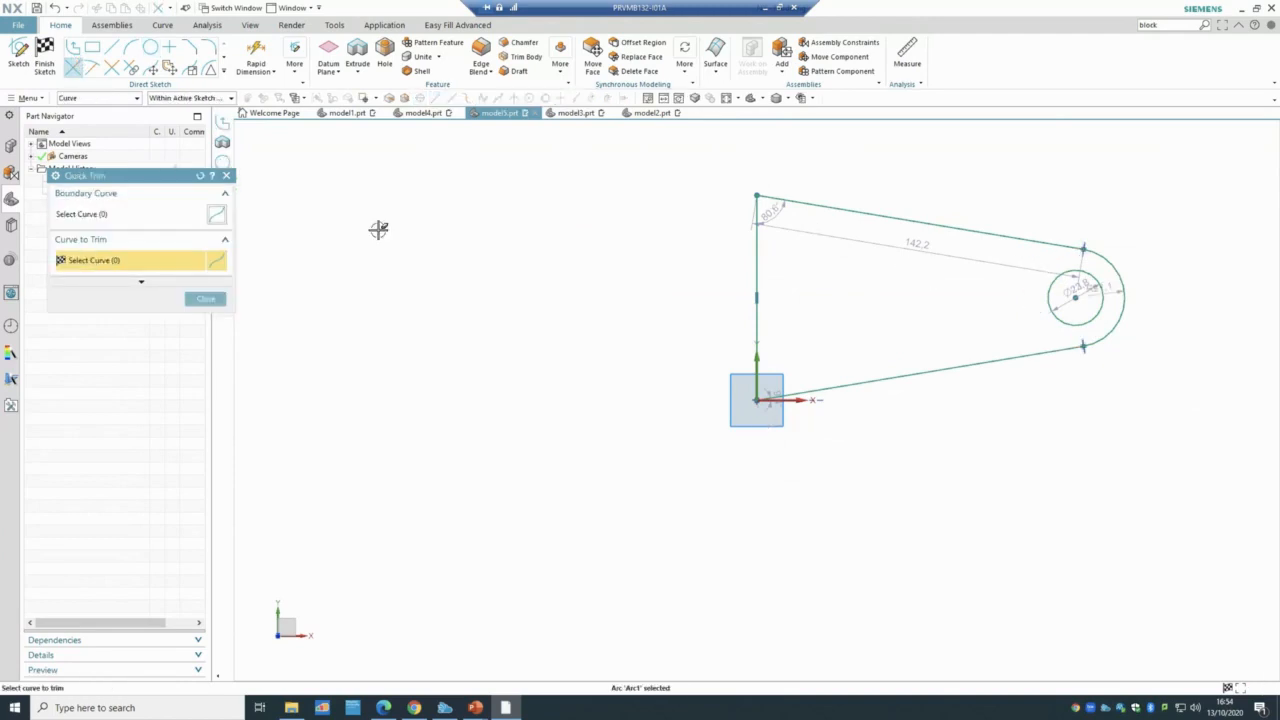
pyautogui.click(44, 56)
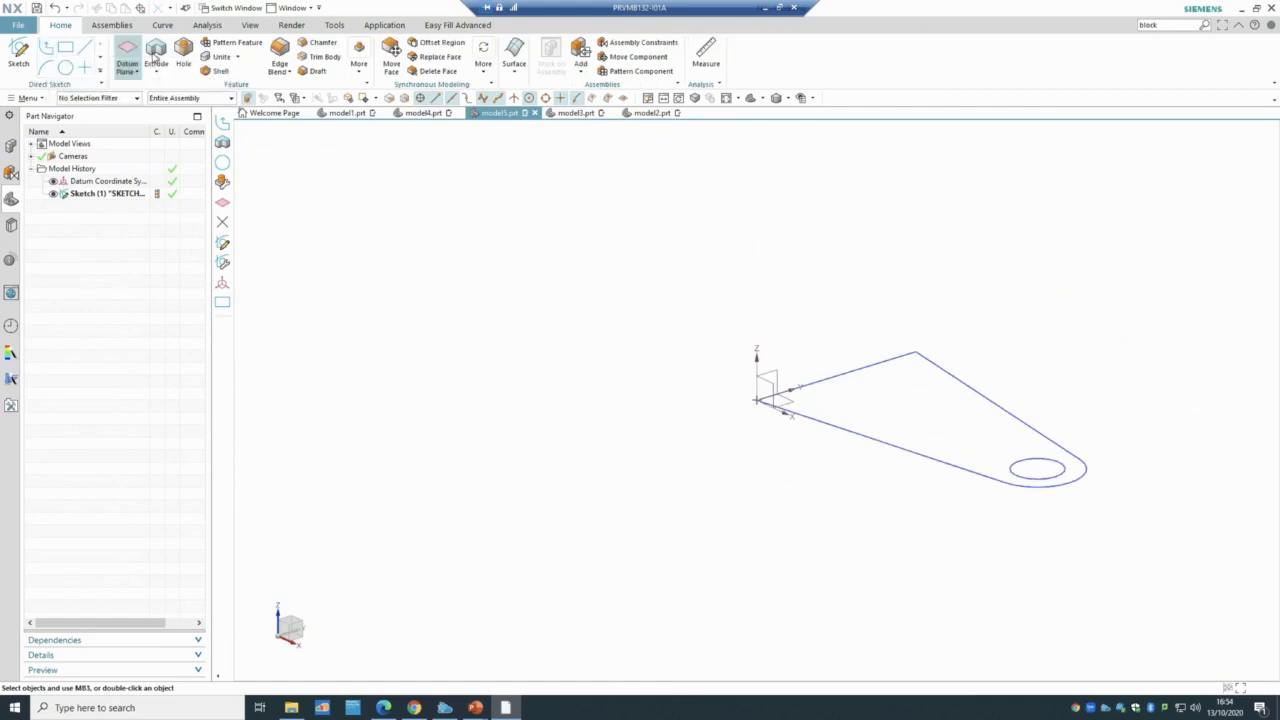
# - Extrude the sketch upward with a 25 mm end distance into a tapered plate with a through hole
pyautogui.click(156, 55)
pyautogui.click(831, 424)
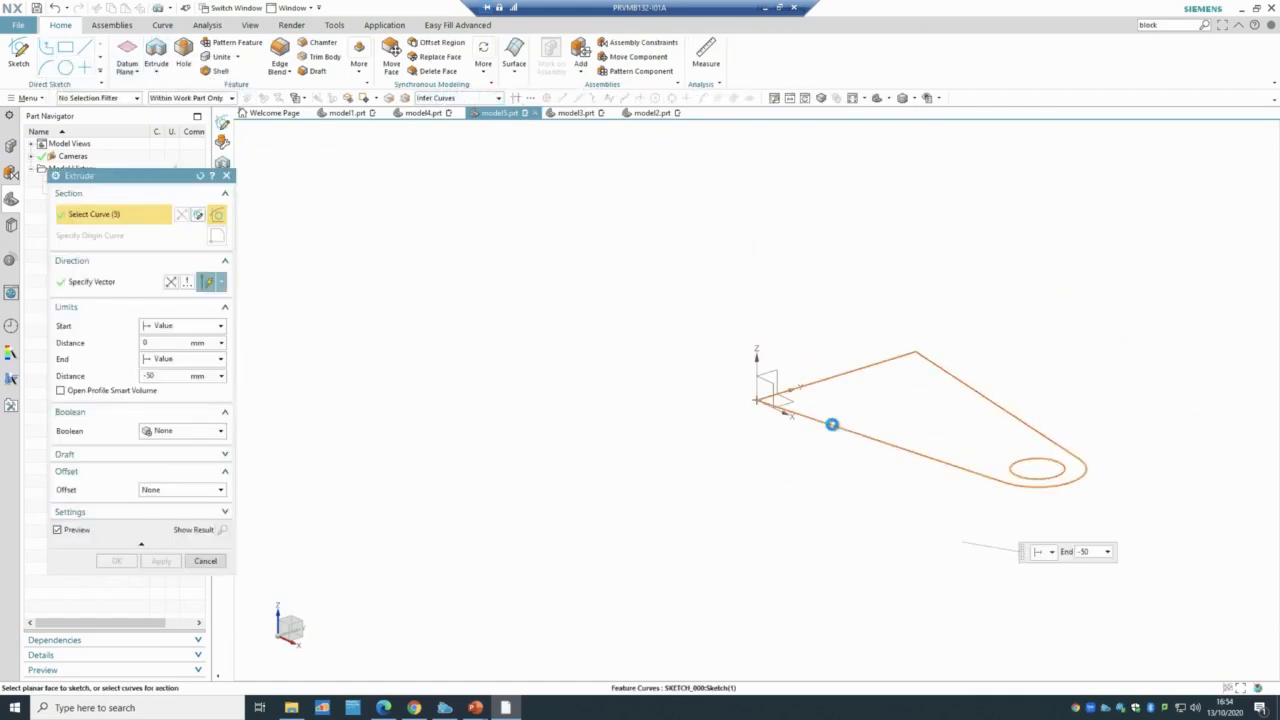
pyautogui.click(171, 283)
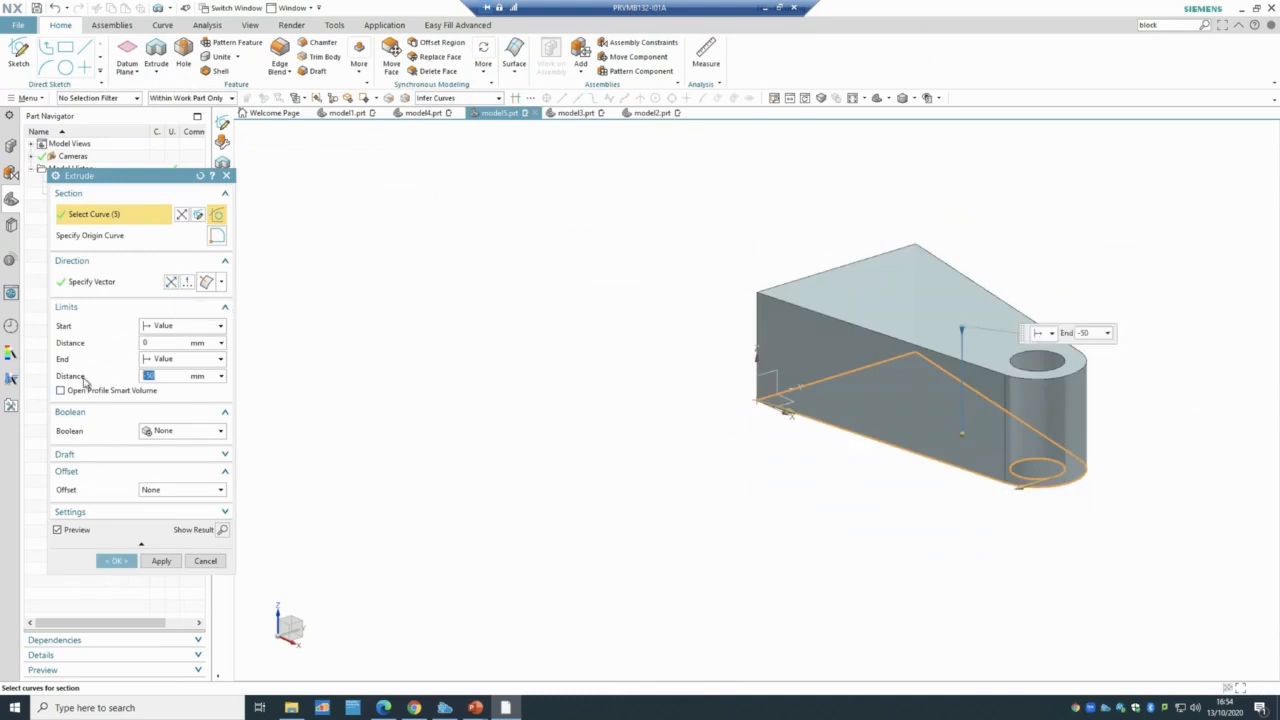
pyautogui.press('Return')
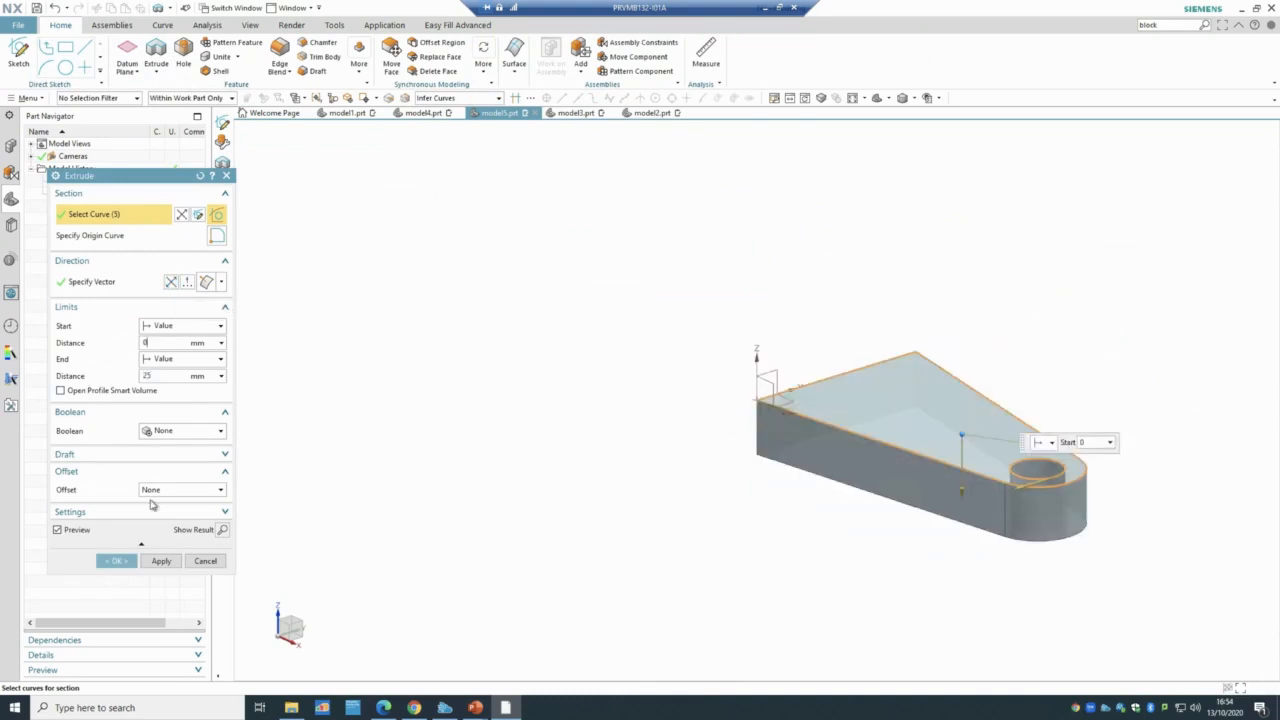
pyautogui.click(131, 557)
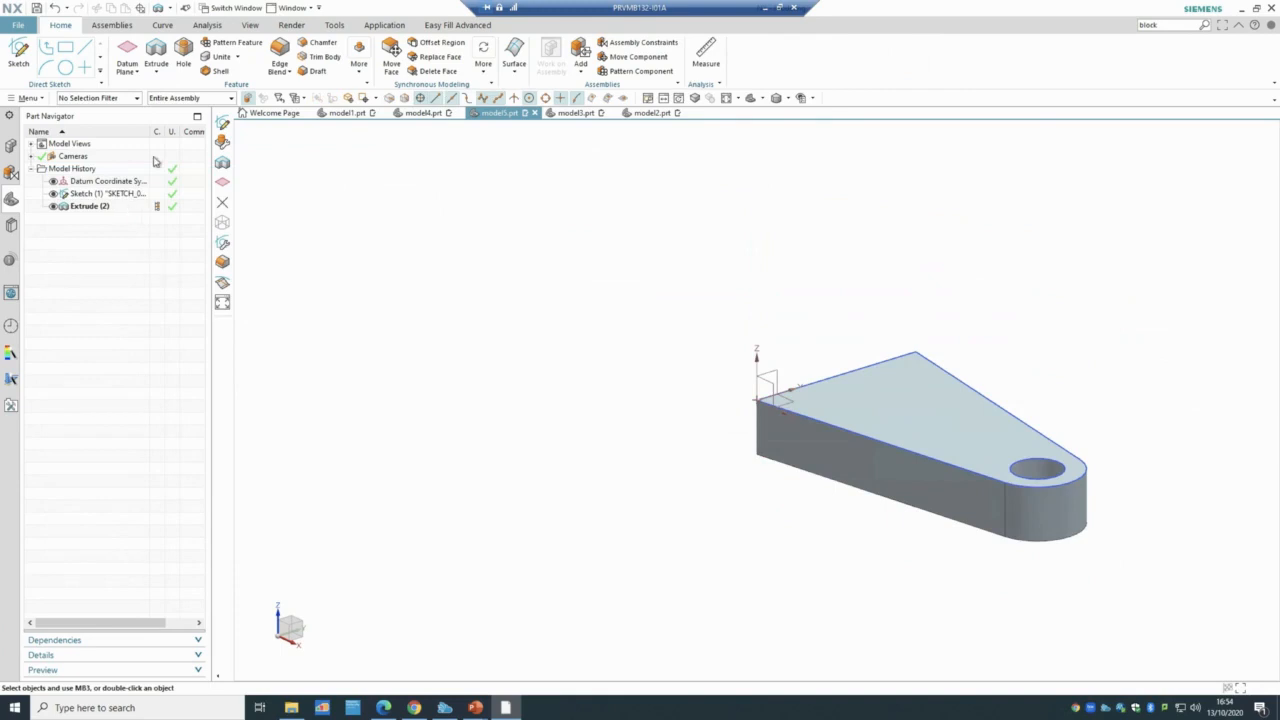
# - Create Sketch (3) on the plate's top face with one circle near the wide end
pyautogui.click(18, 55)
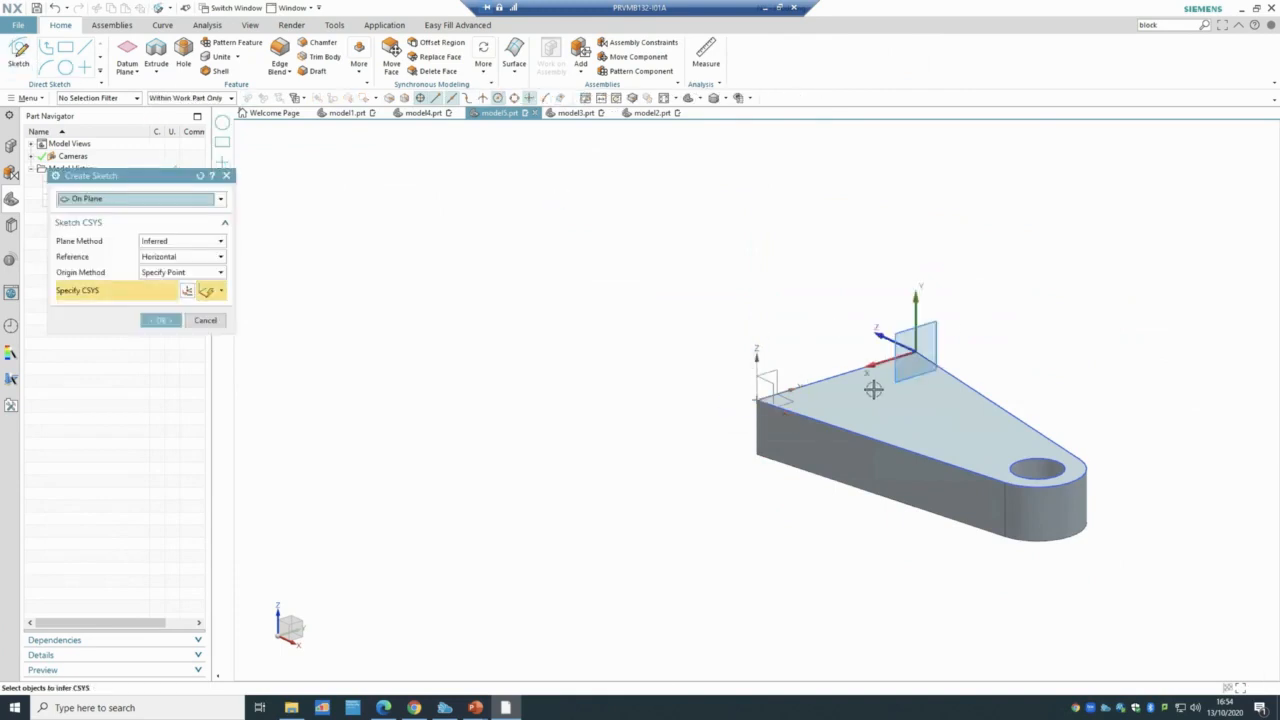
pyautogui.click(875, 389)
pyautogui.click(161, 320)
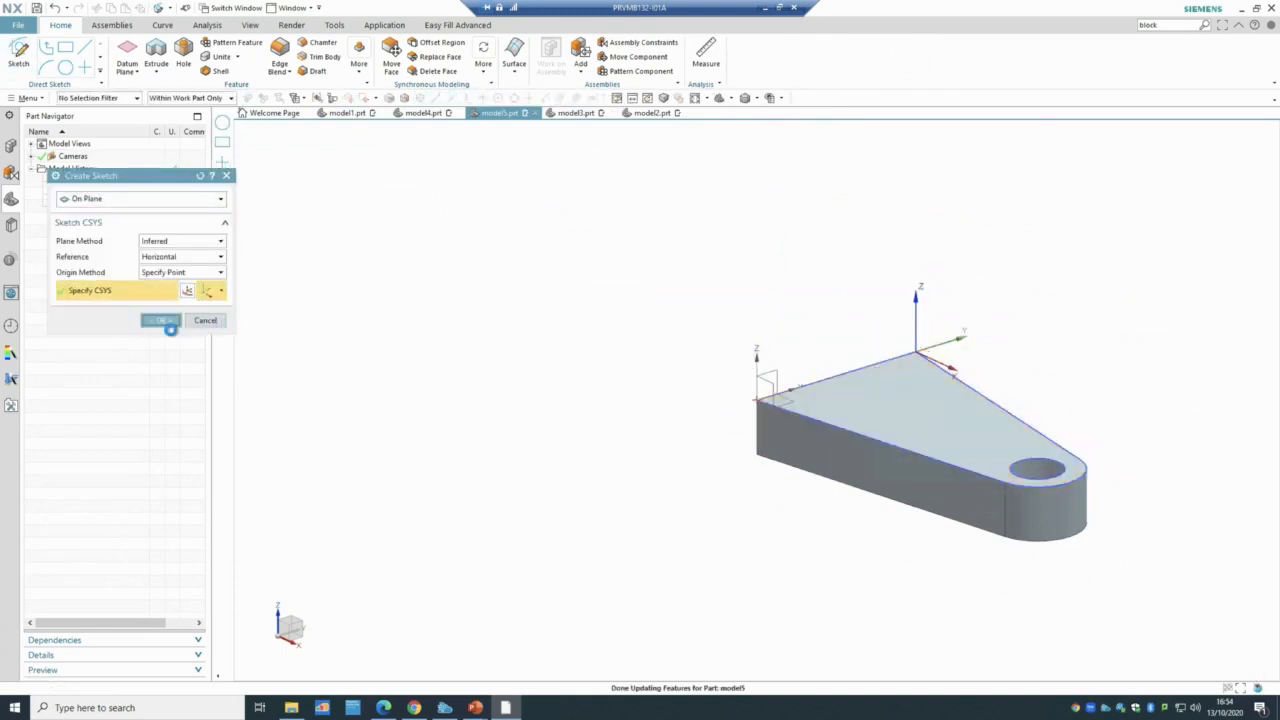
pyautogui.click(150, 47)
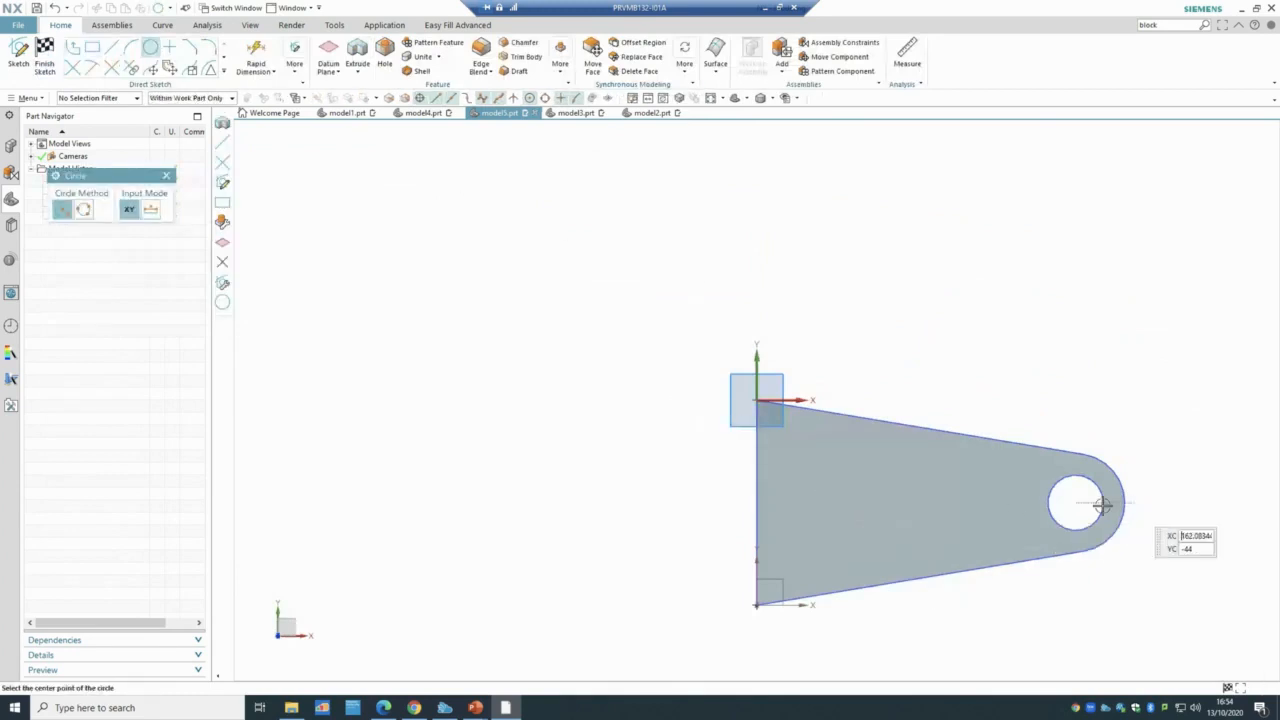
pyautogui.click(818, 502)
pyautogui.click(826, 467)
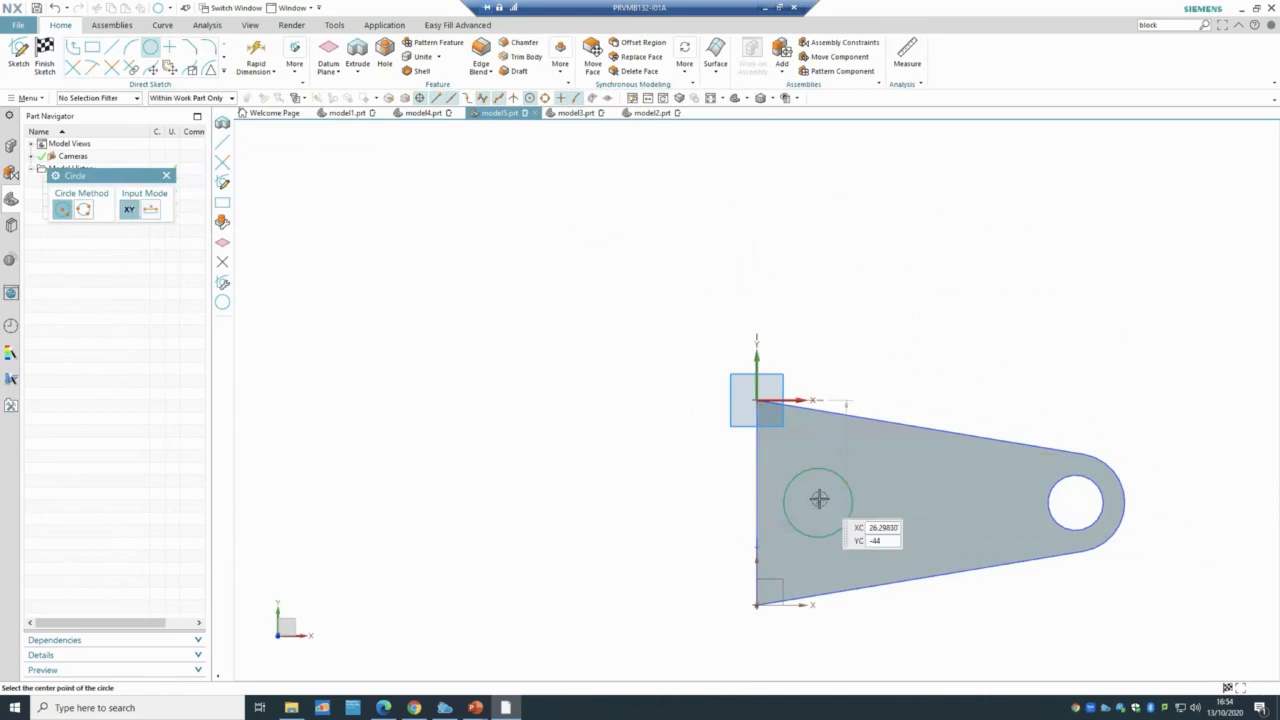
pyautogui.click(818, 502)
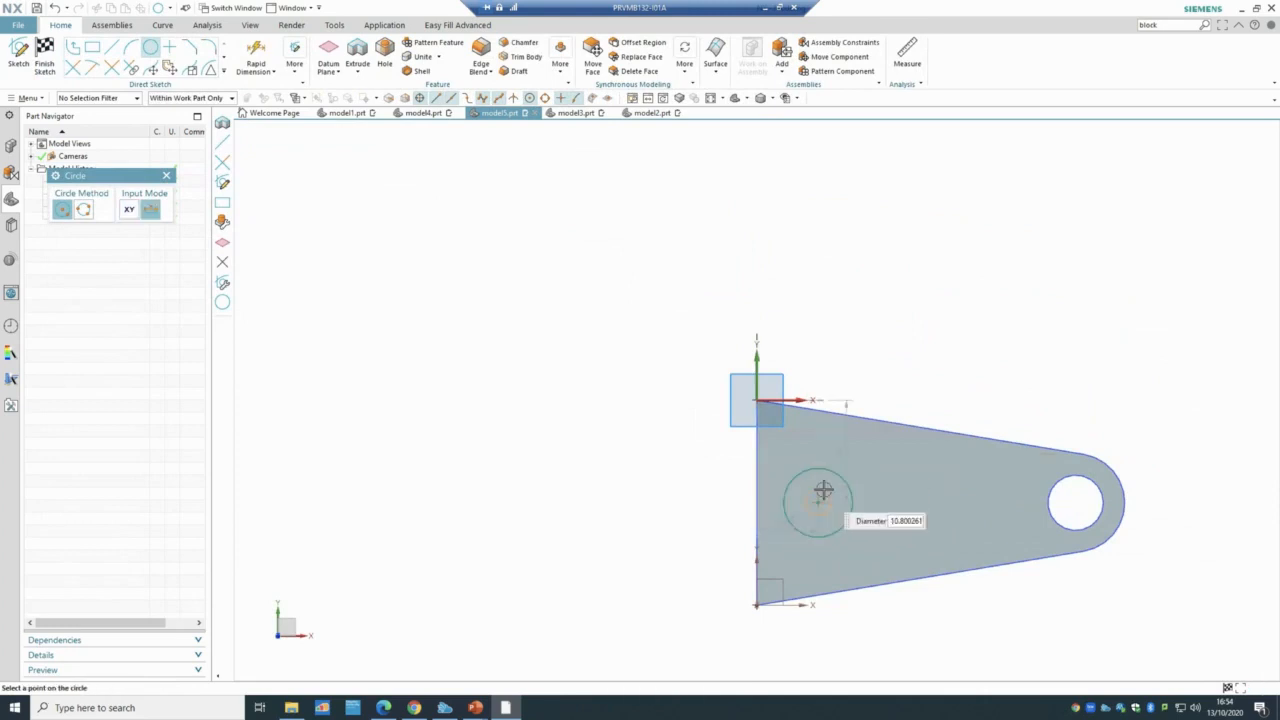
pyautogui.click(825, 486)
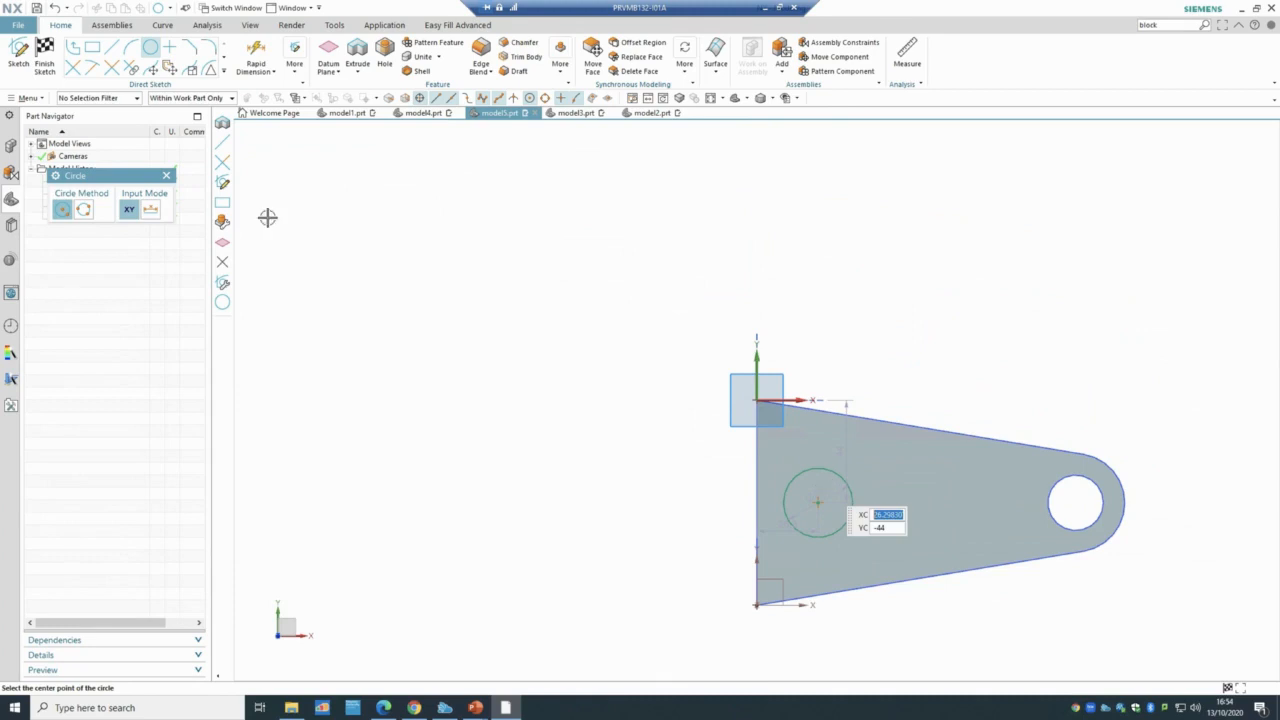
pyautogui.click(45, 62)
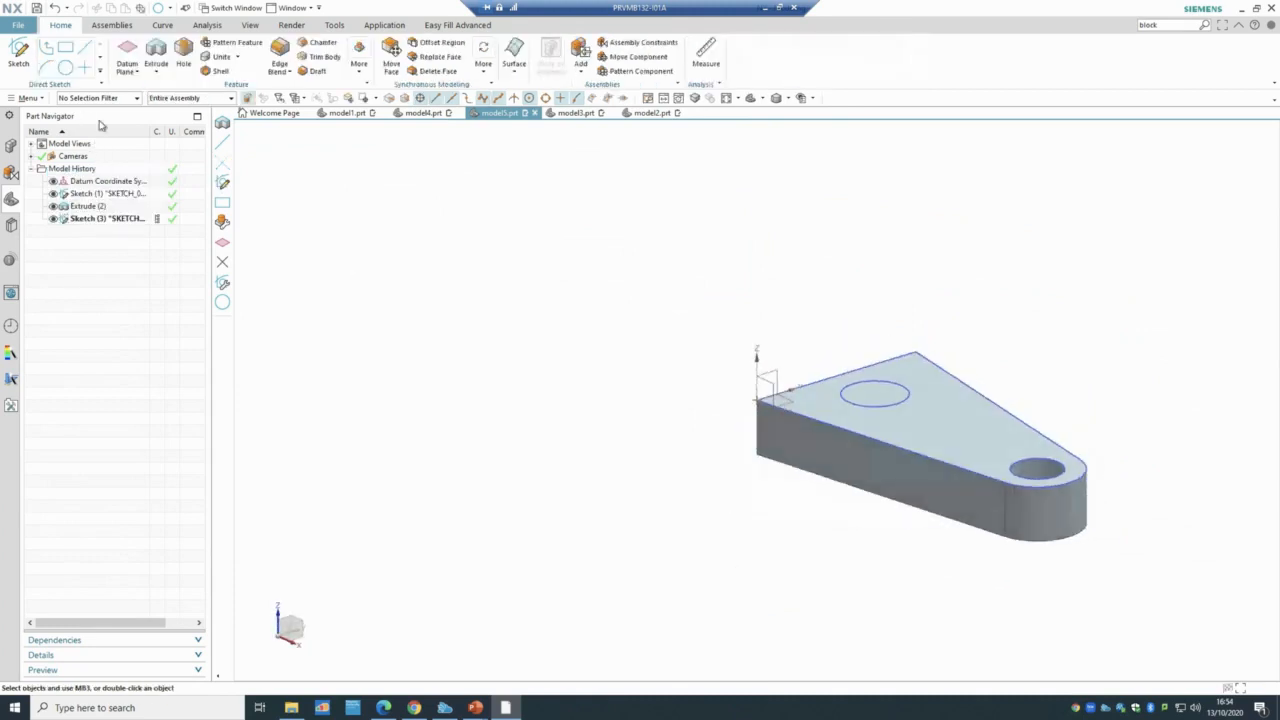
# - Extrude the new circle as Extrude (4) with Boolean Unite, forming a cylinder boss on the plate
pyautogui.click(156, 55)
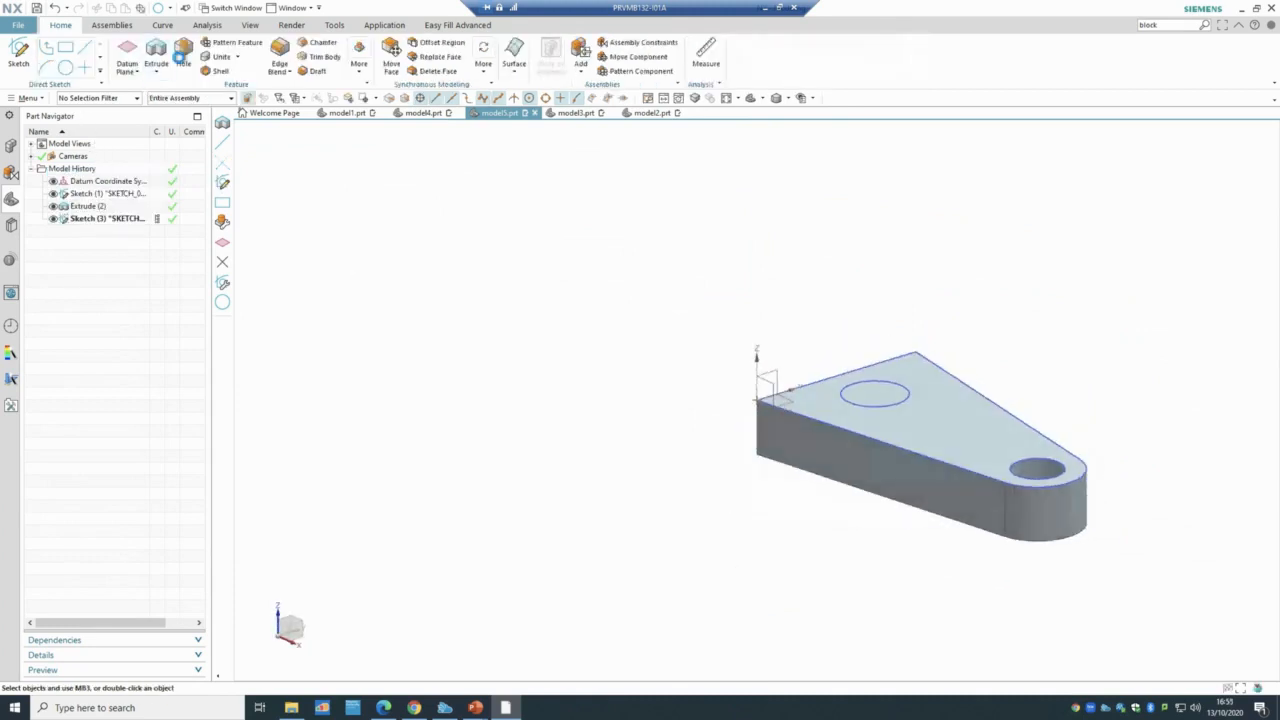
pyautogui.click(893, 400)
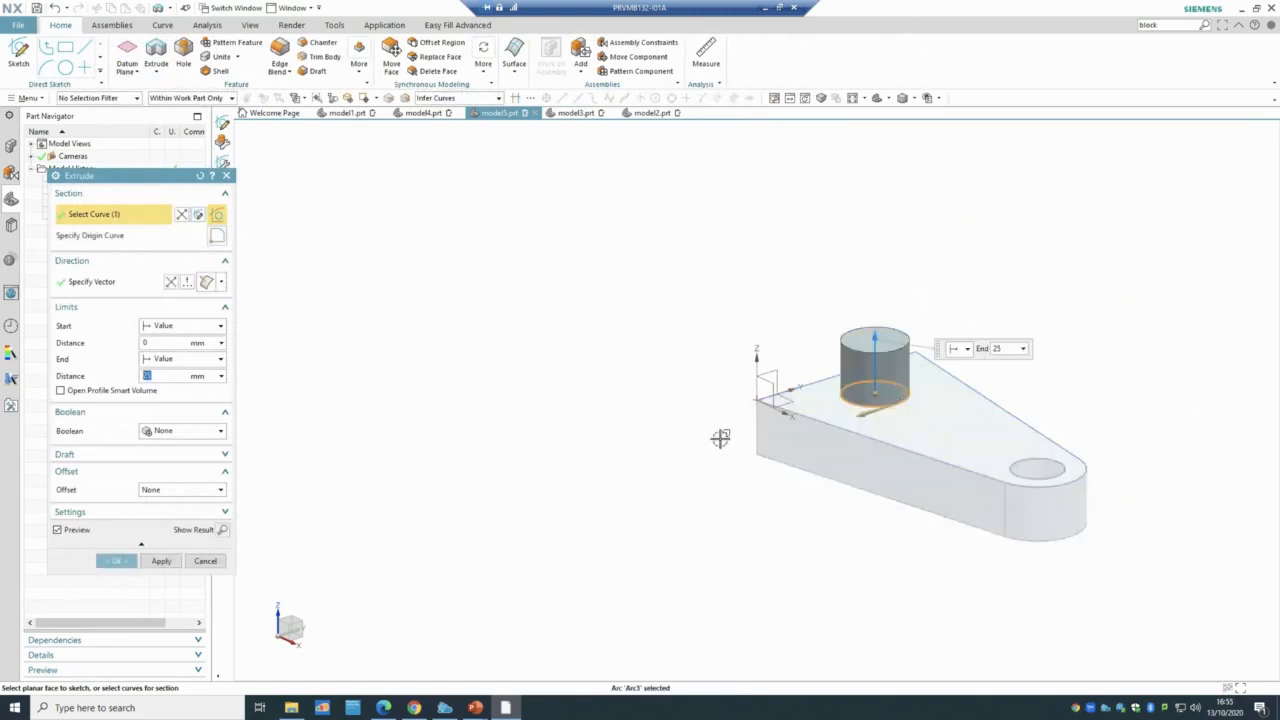
pyautogui.click(173, 433)
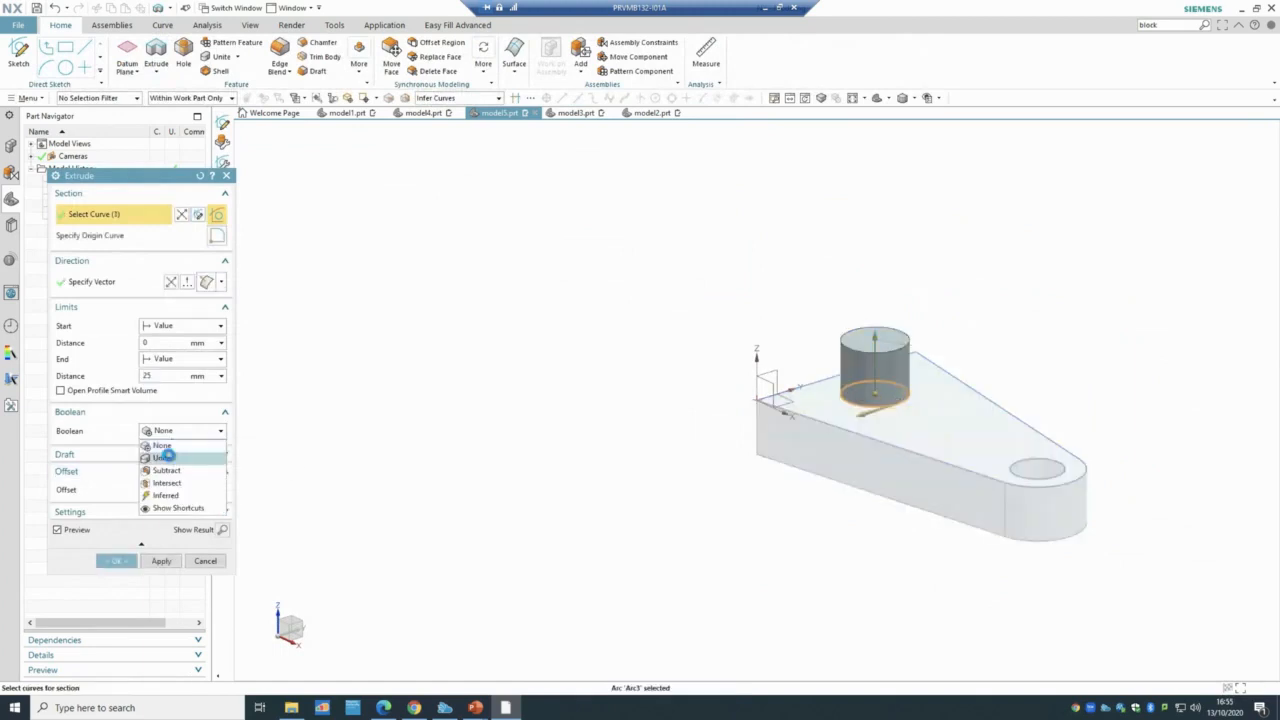
pyautogui.click(170, 459)
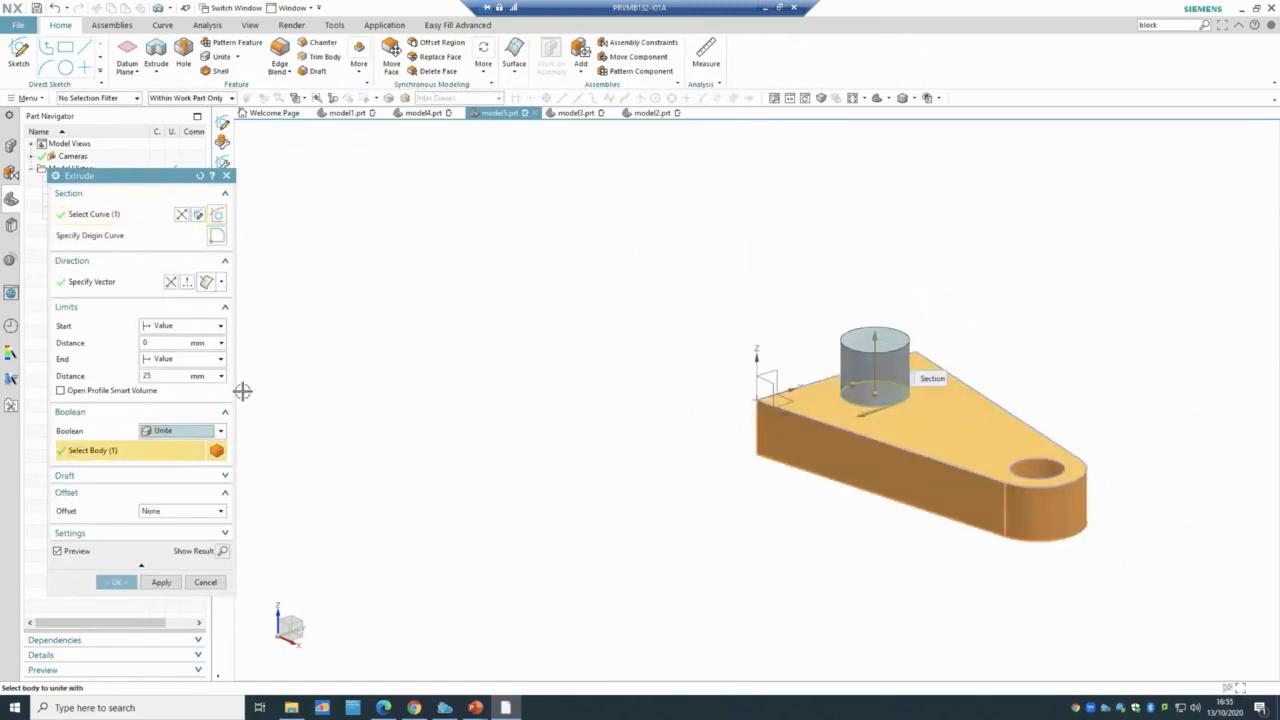
pyautogui.click(148, 375)
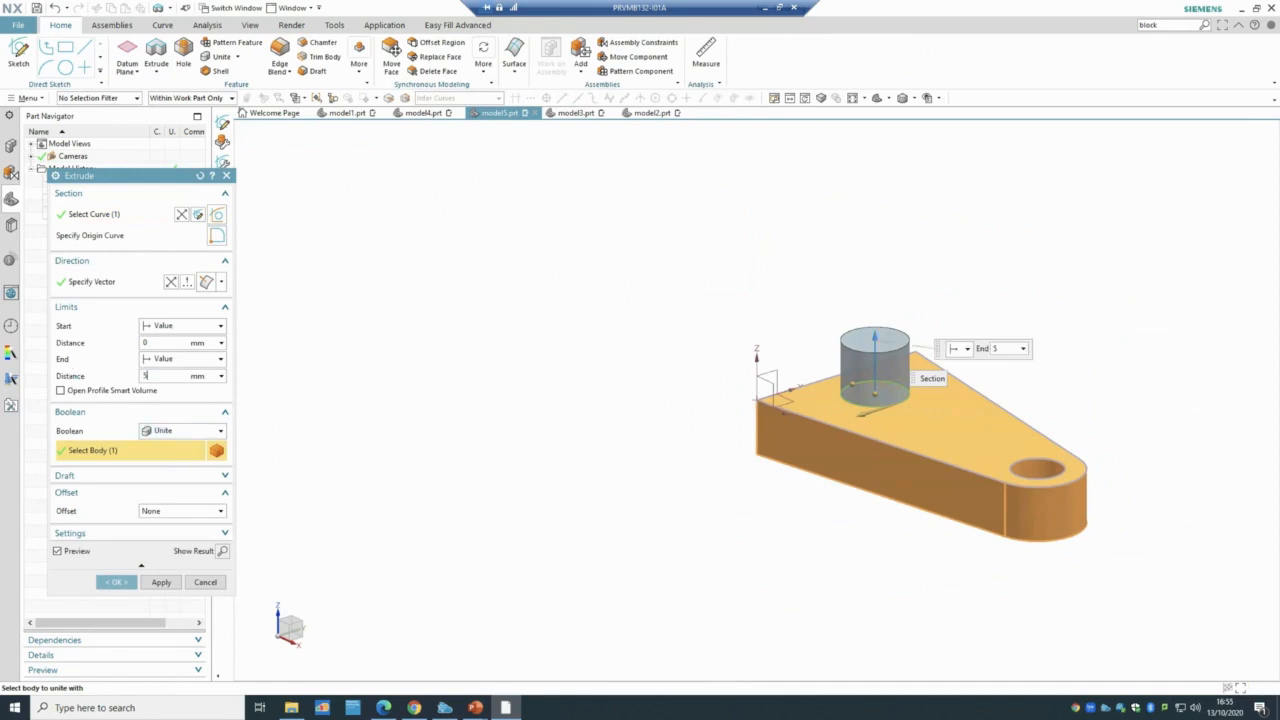
pyautogui.click(116, 582)
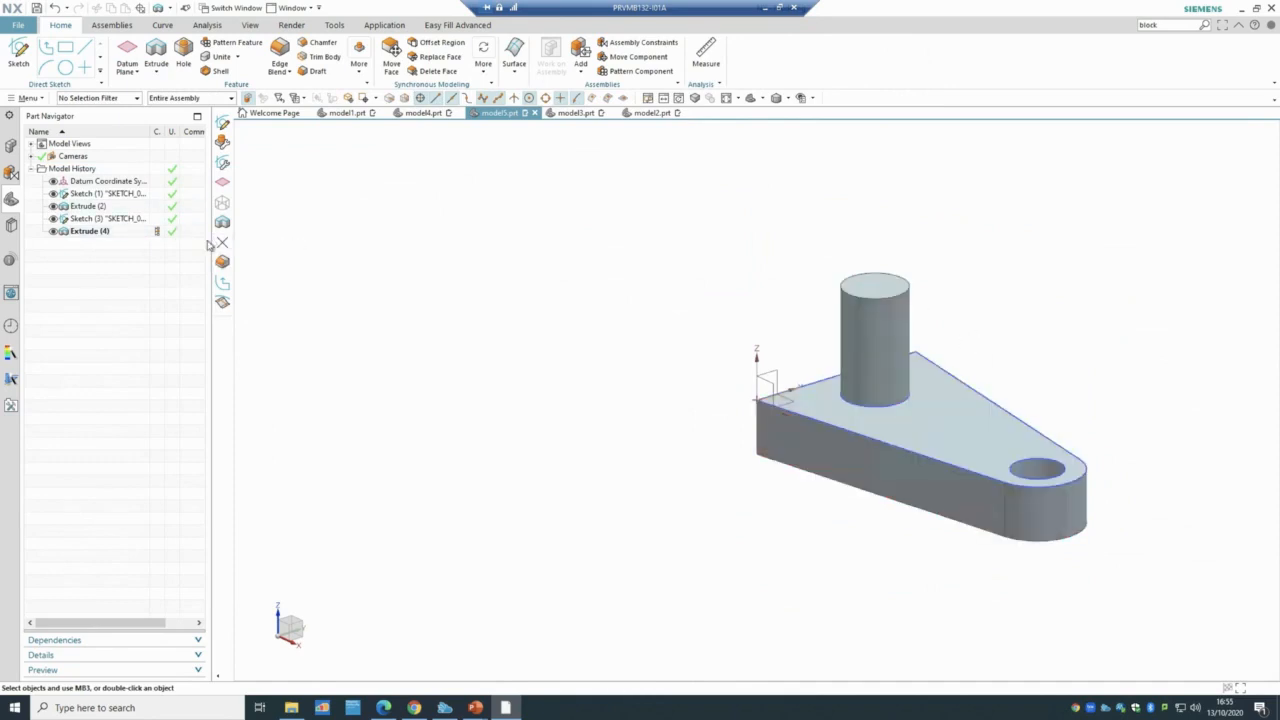
pyautogui.click(15, 64)
pyautogui.click(881, 288)
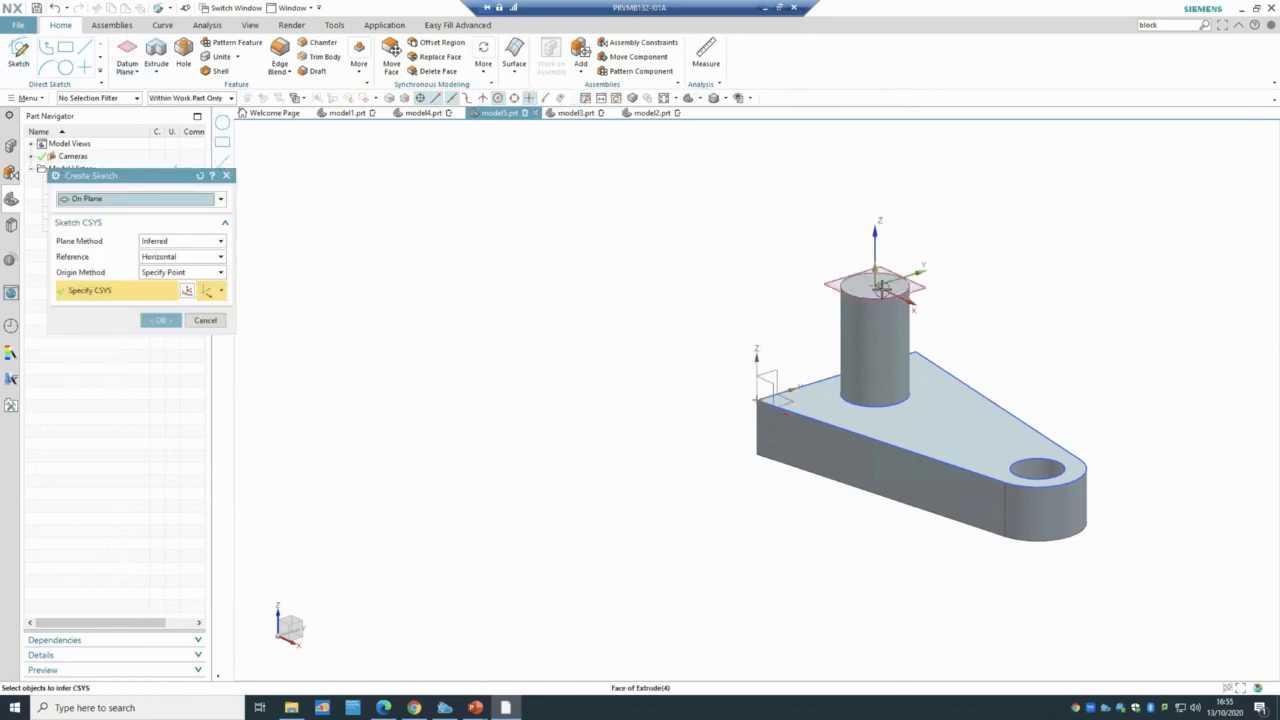
pyautogui.click(166, 320)
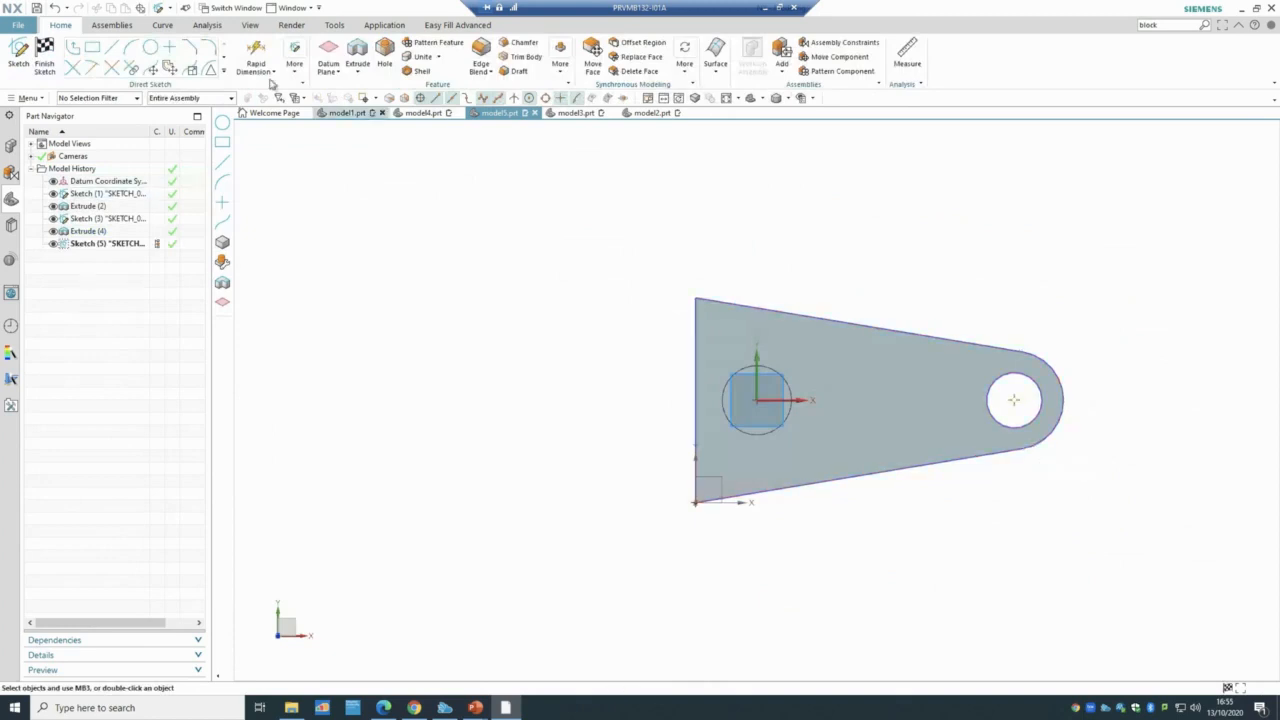
pyautogui.click(112, 47)
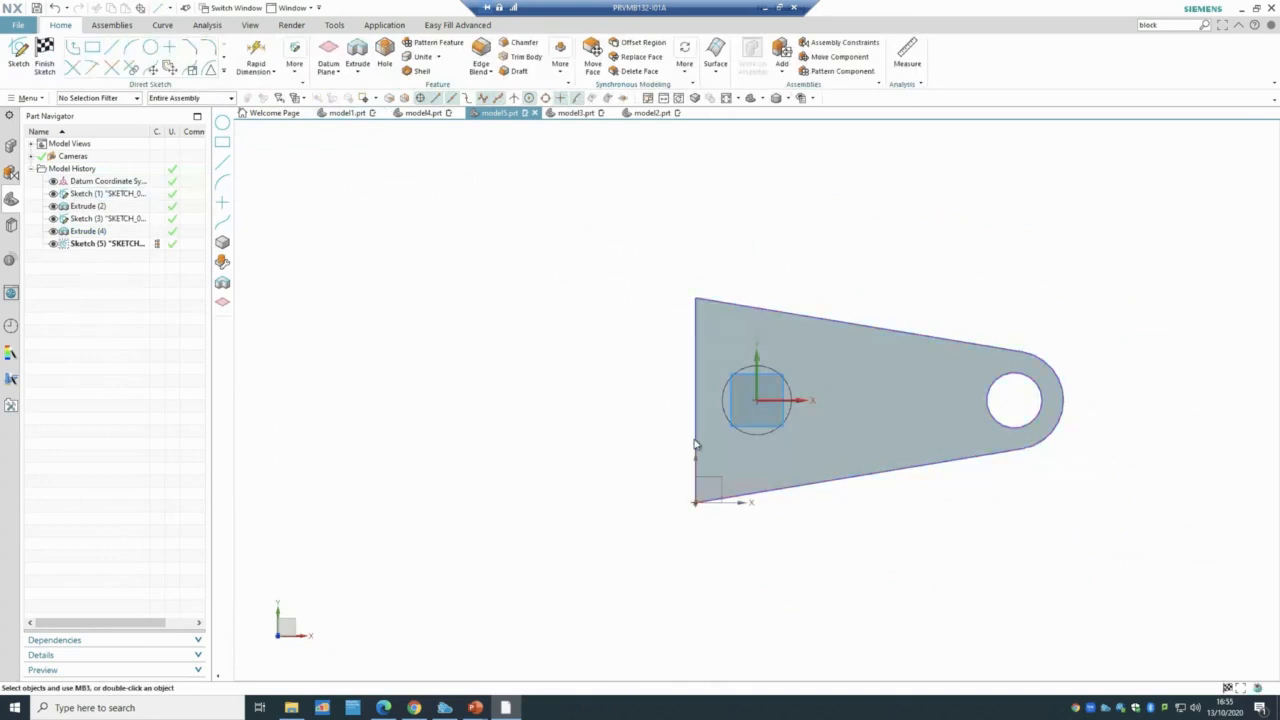
pyautogui.click(695, 501)
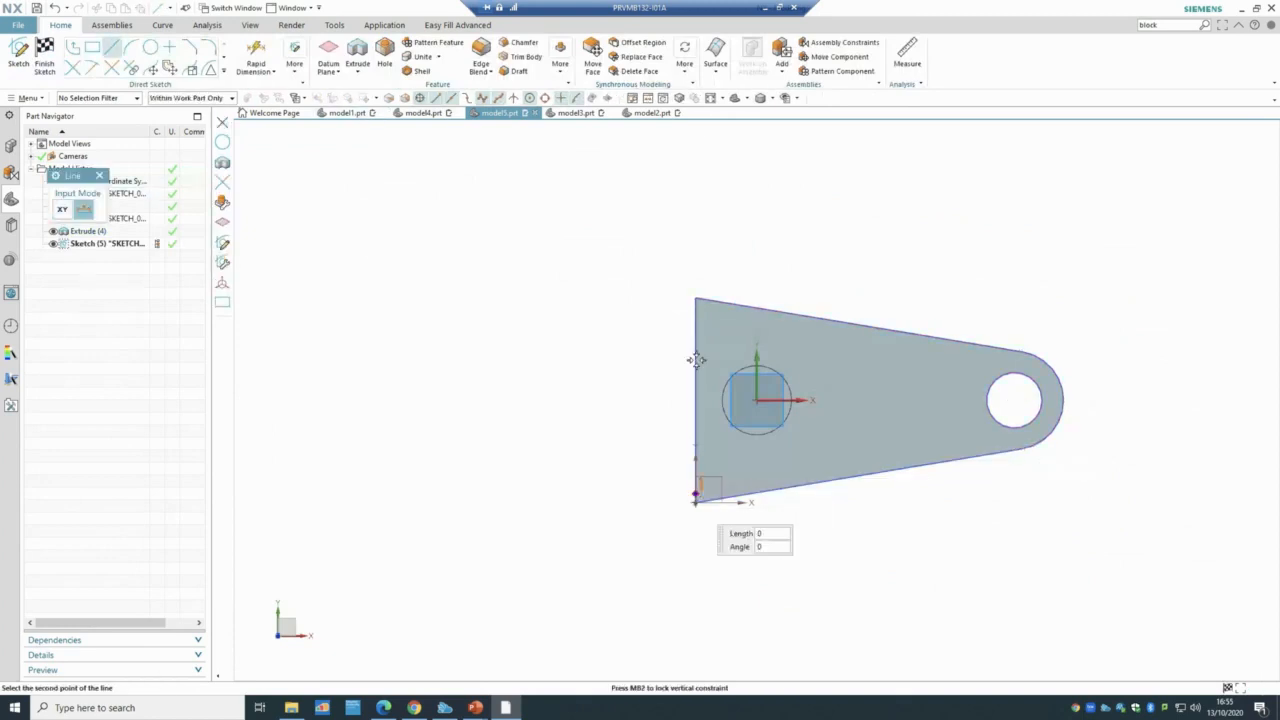
pyautogui.click(695, 299)
pyautogui.click(695, 299)
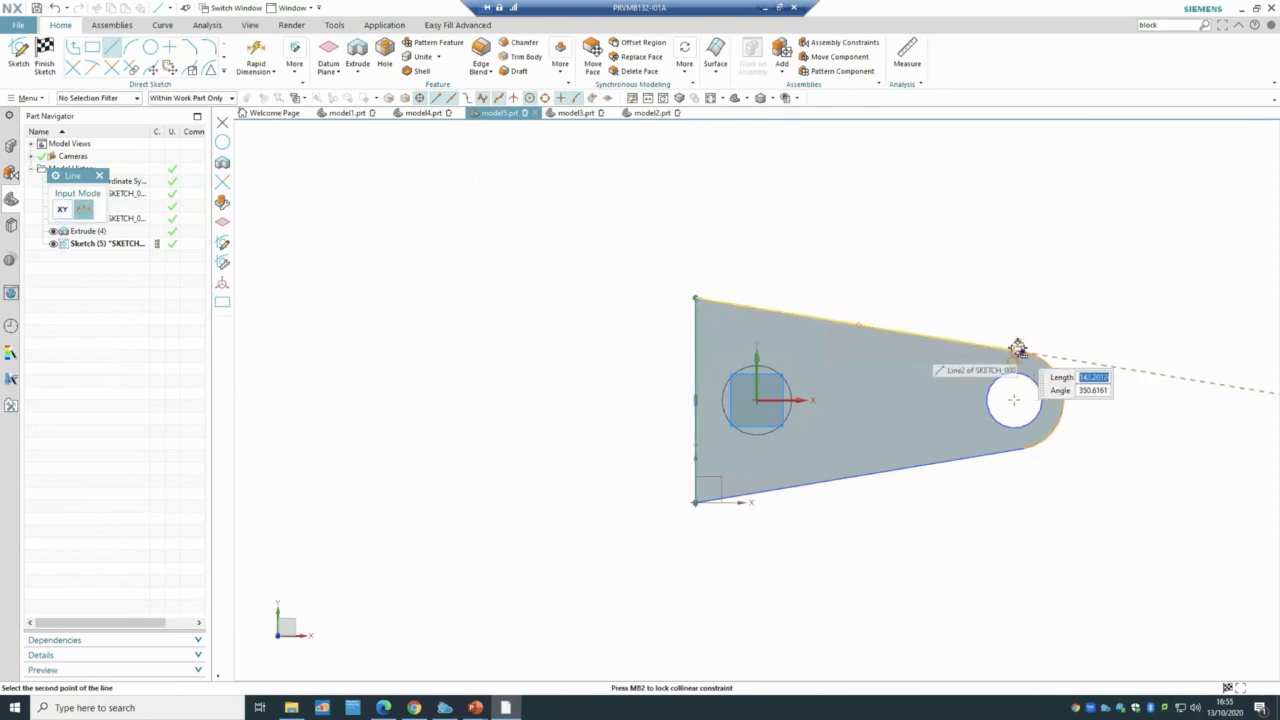
pyautogui.click(1017, 348)
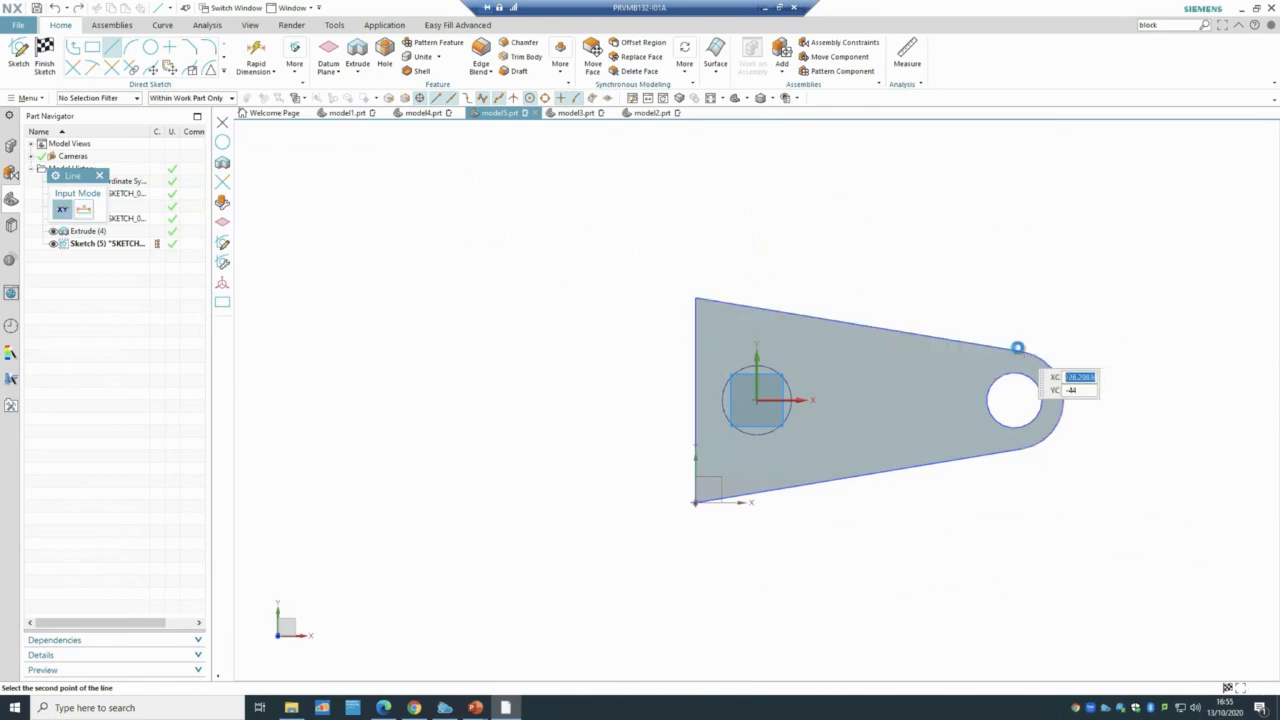
pyautogui.hotkey('ctrl', 'q')
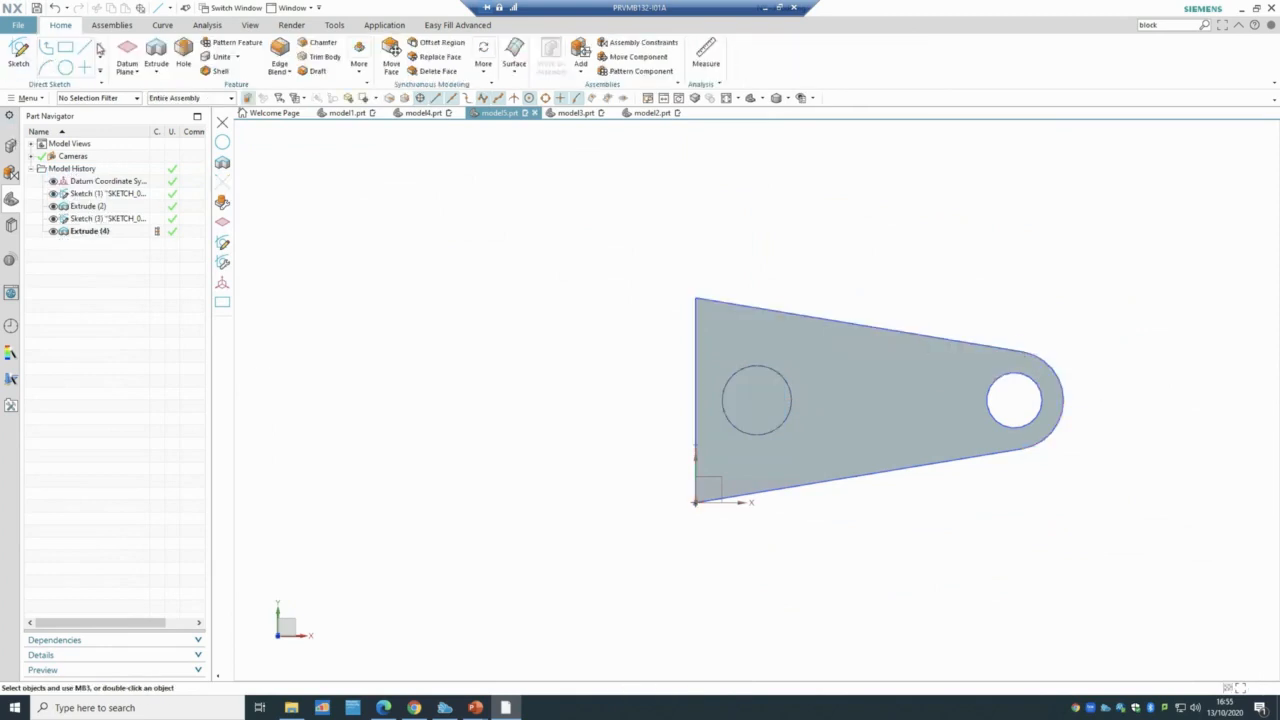
# - Search Command Finder for 'project curve' and open the Project Curve dialog
pyautogui.moveTo(500, 460); pyautogui.dragTo(462, 399, button='middle')
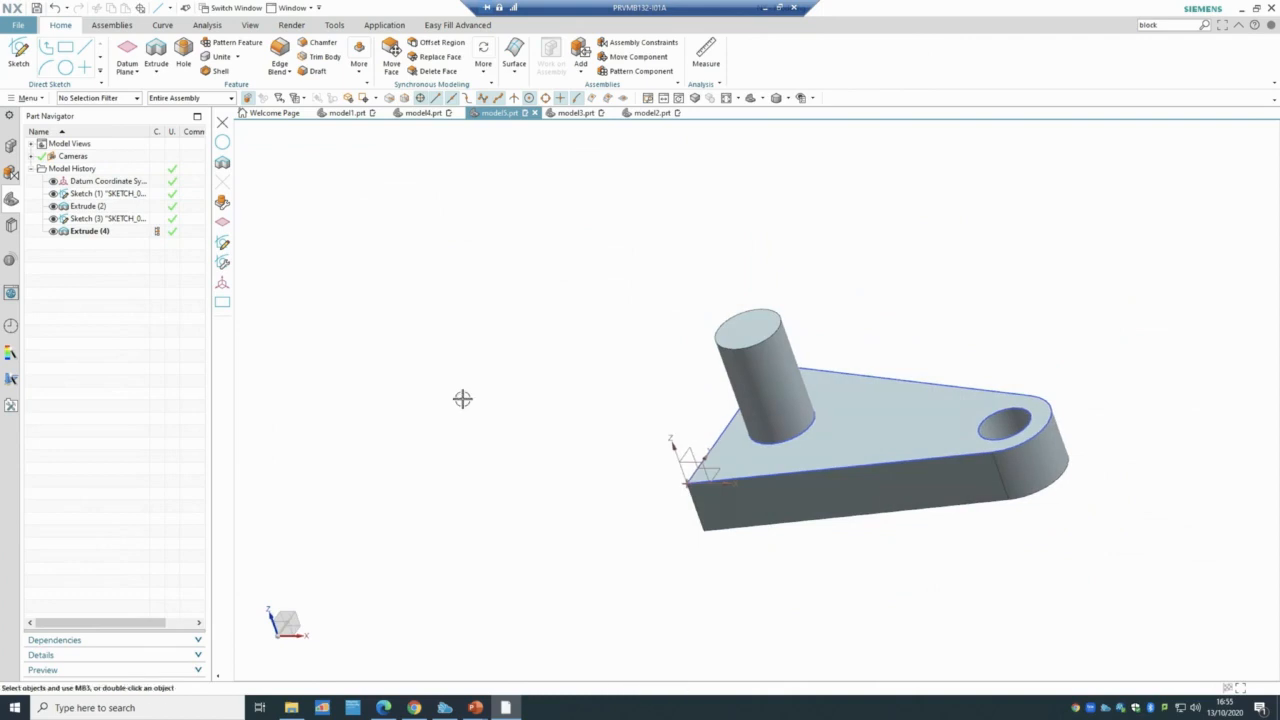
pyautogui.click(158, 26)
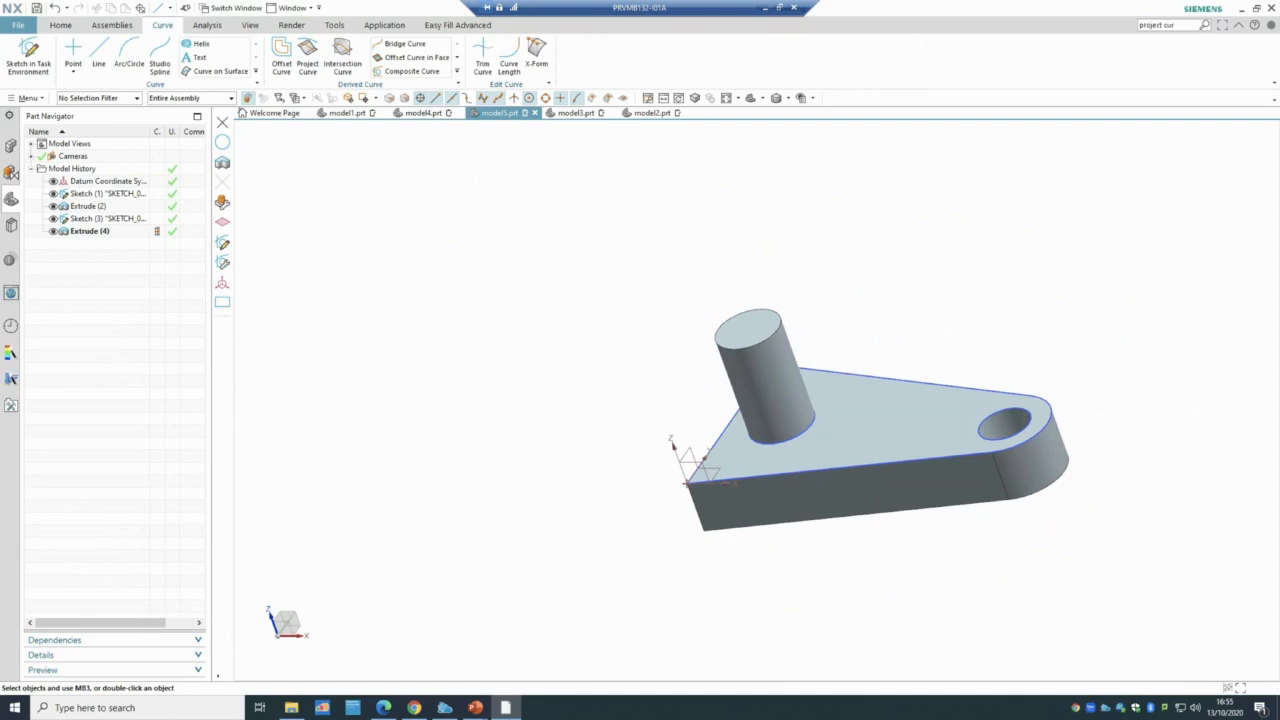
pyautogui.press('Return')
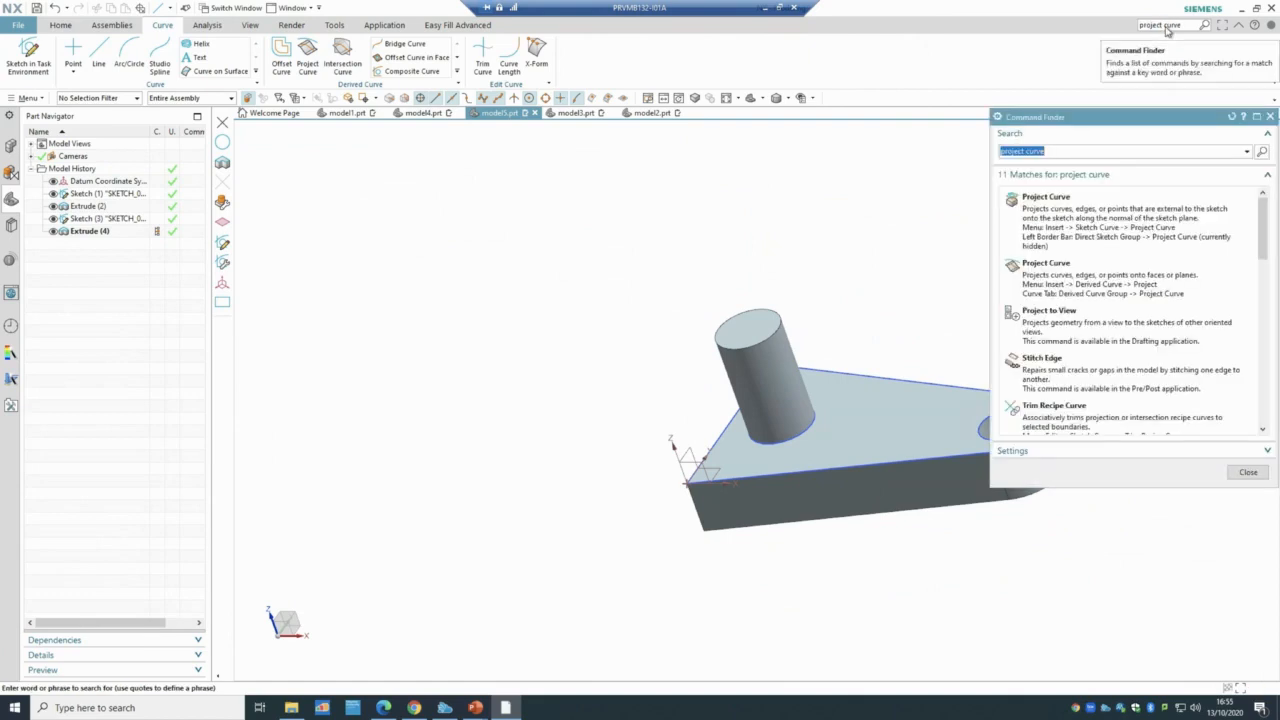
pyautogui.moveTo(1110, 234)
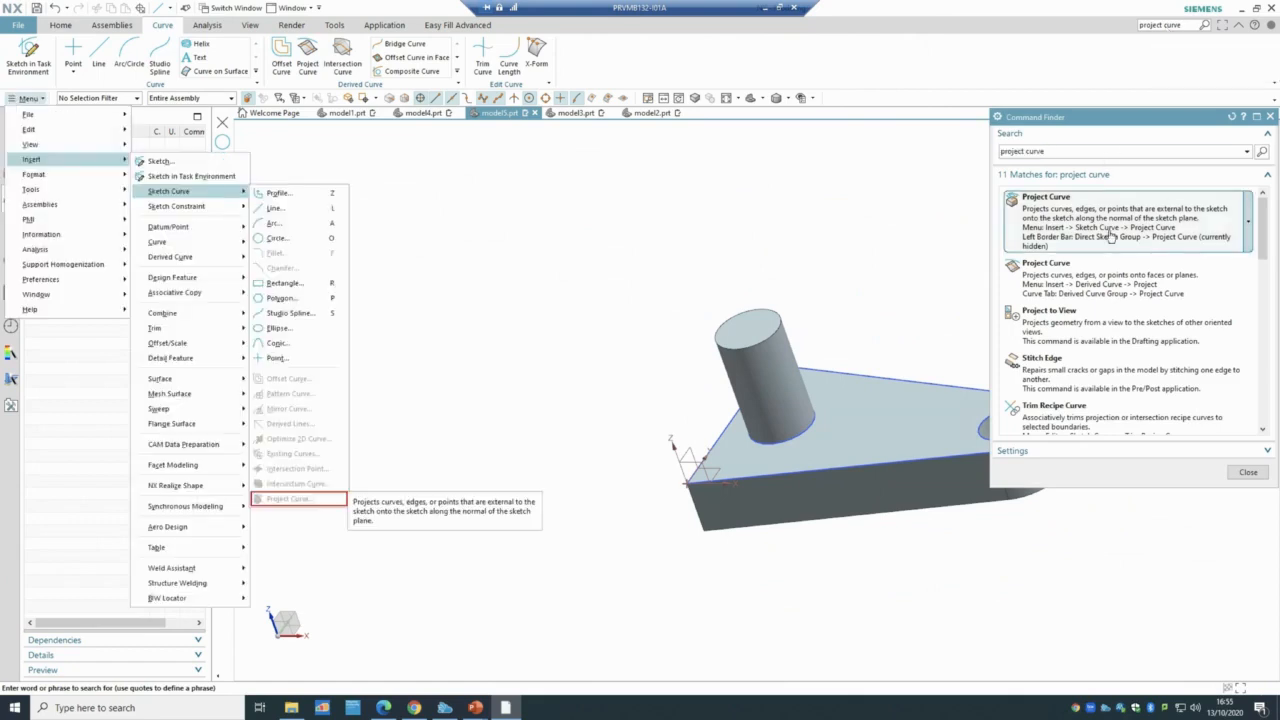
pyautogui.click(1097, 284)
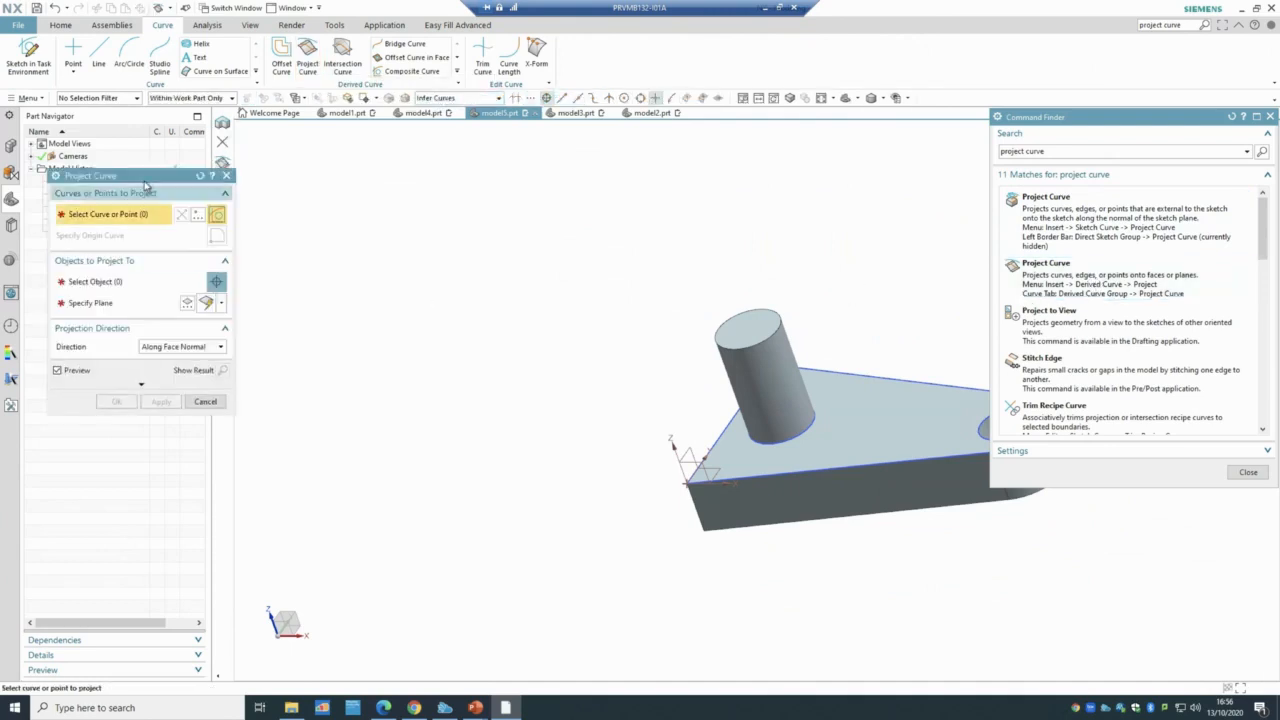
# - Project Sketch (1)'s five outline curves onto the cylinder top face plane as Projected Curve (5)
pyautogui.moveTo(172, 180); pyautogui.dragTo(354, 180)
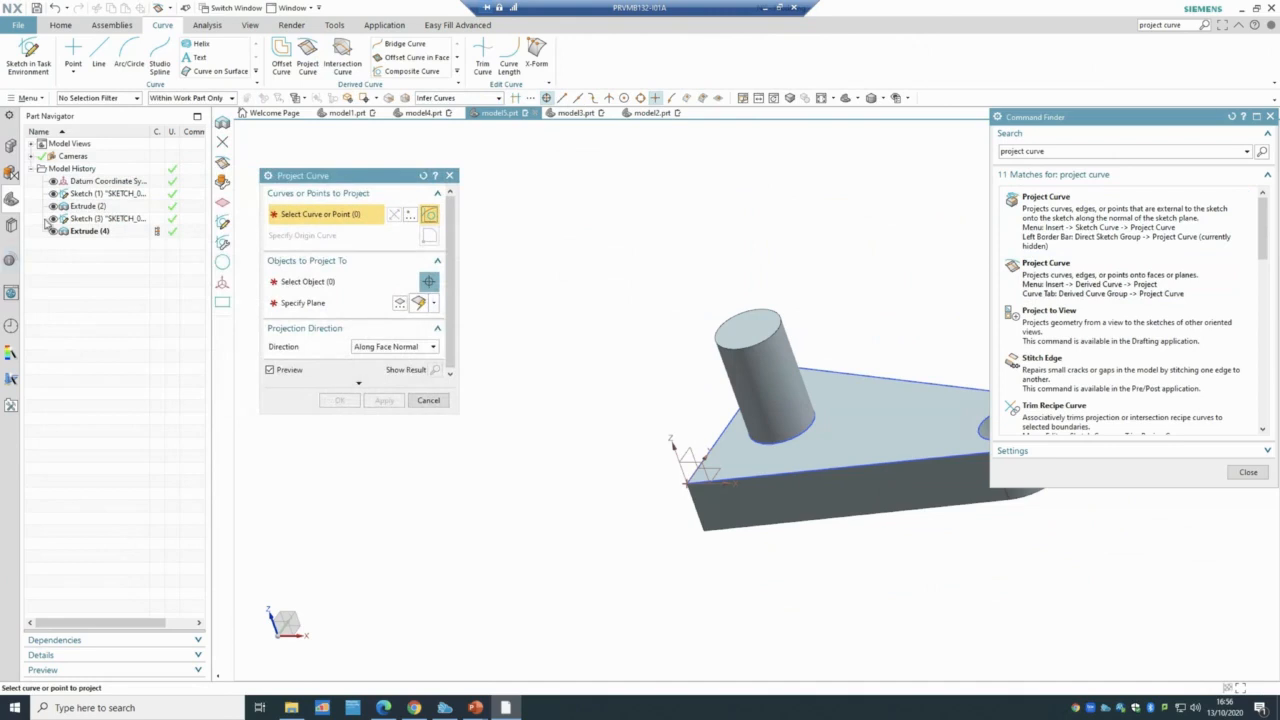
pyautogui.click(104, 194)
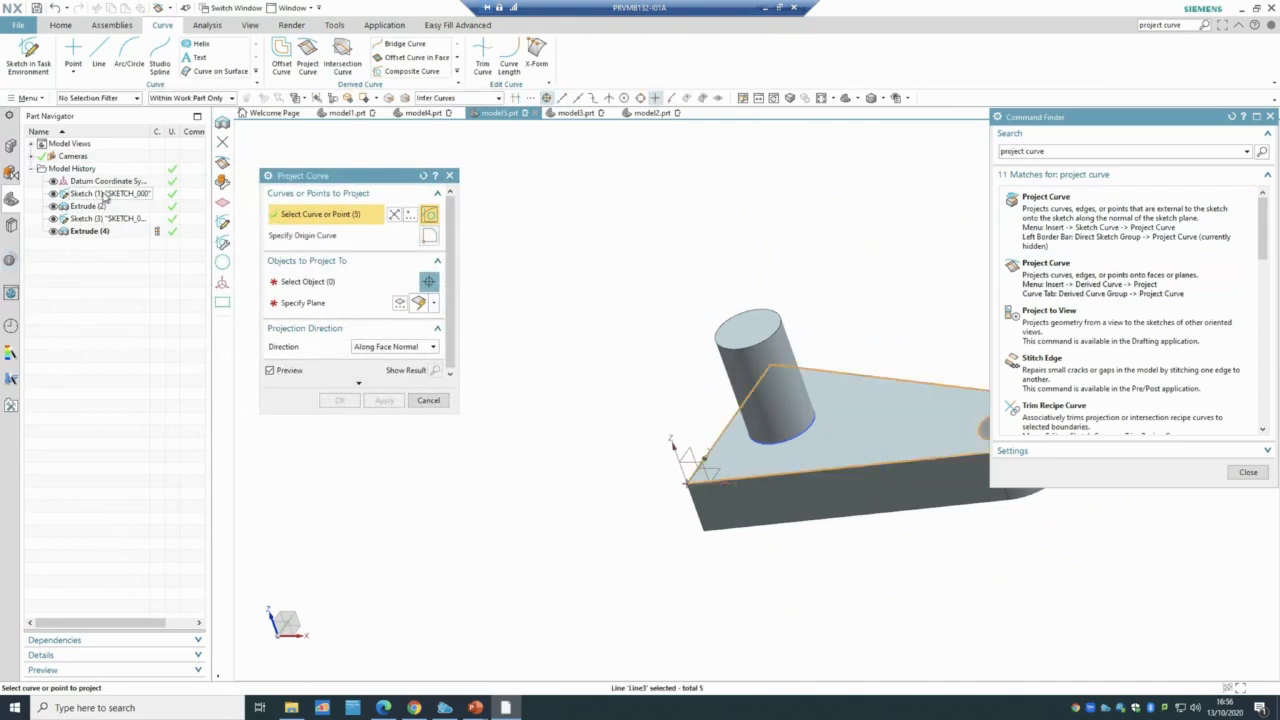
pyautogui.click(1270, 117)
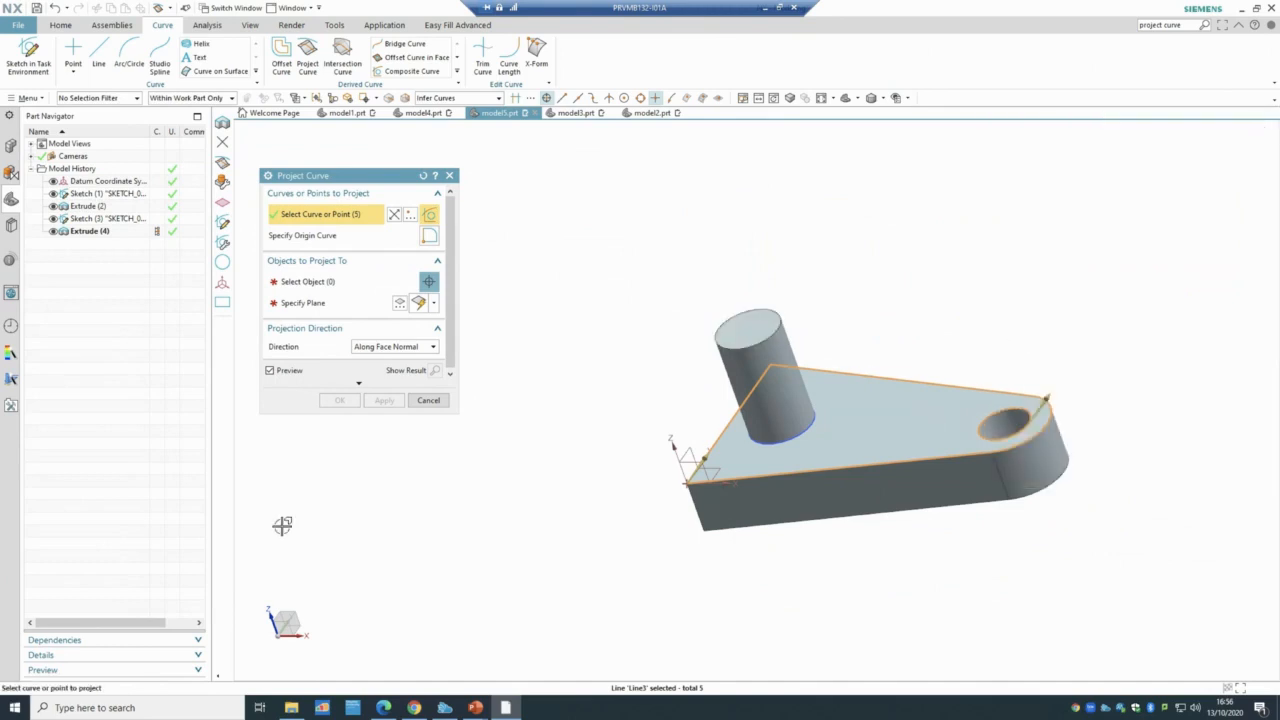
pyautogui.click(323, 305)
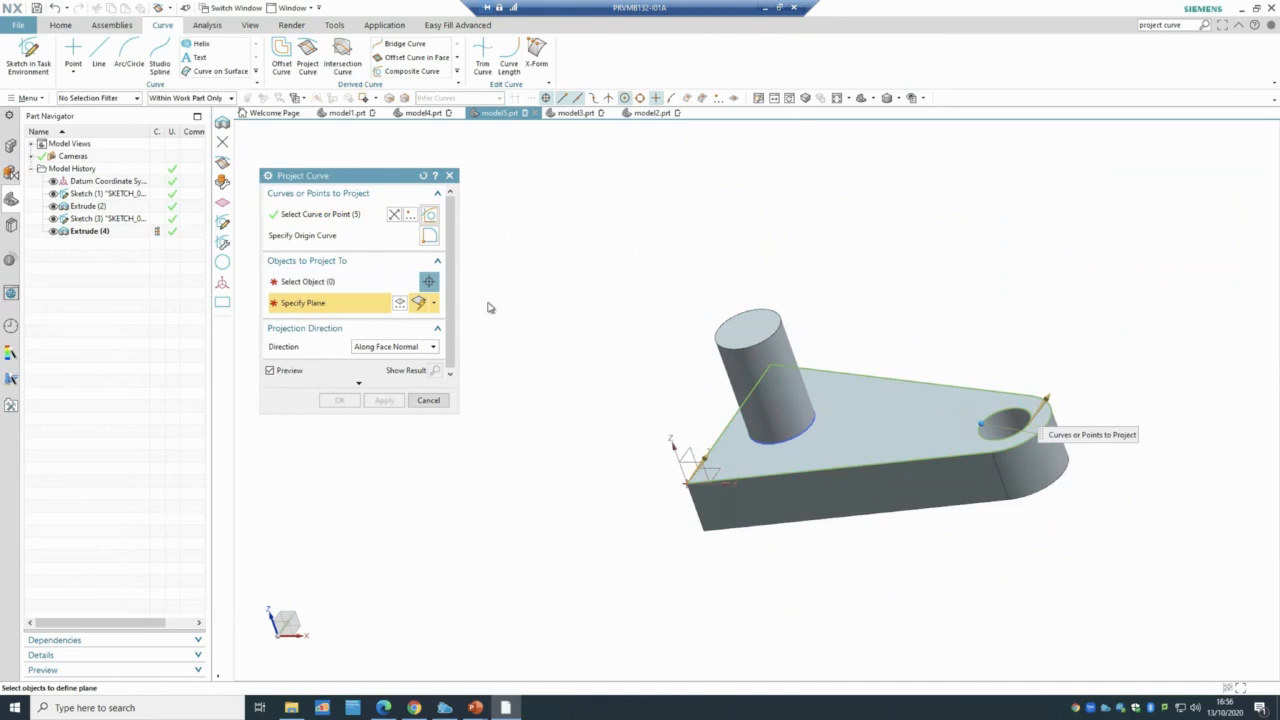
pyautogui.click(752, 321)
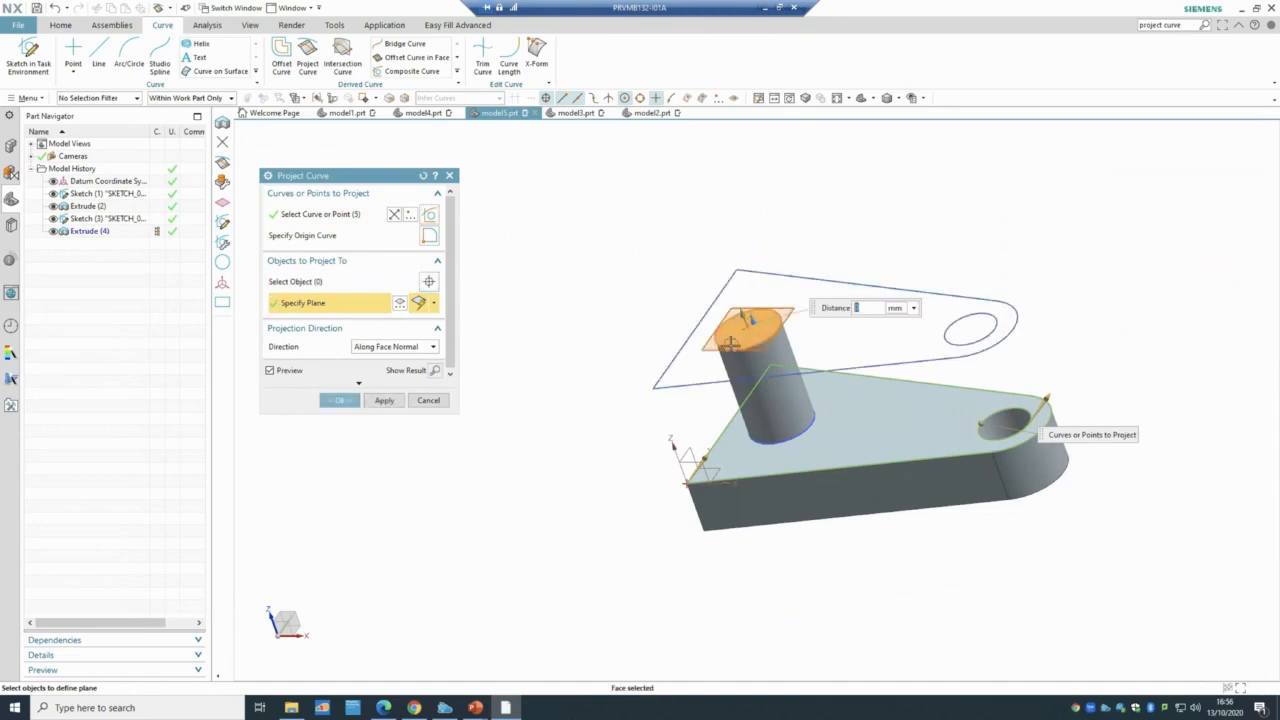
pyautogui.click(336, 400)
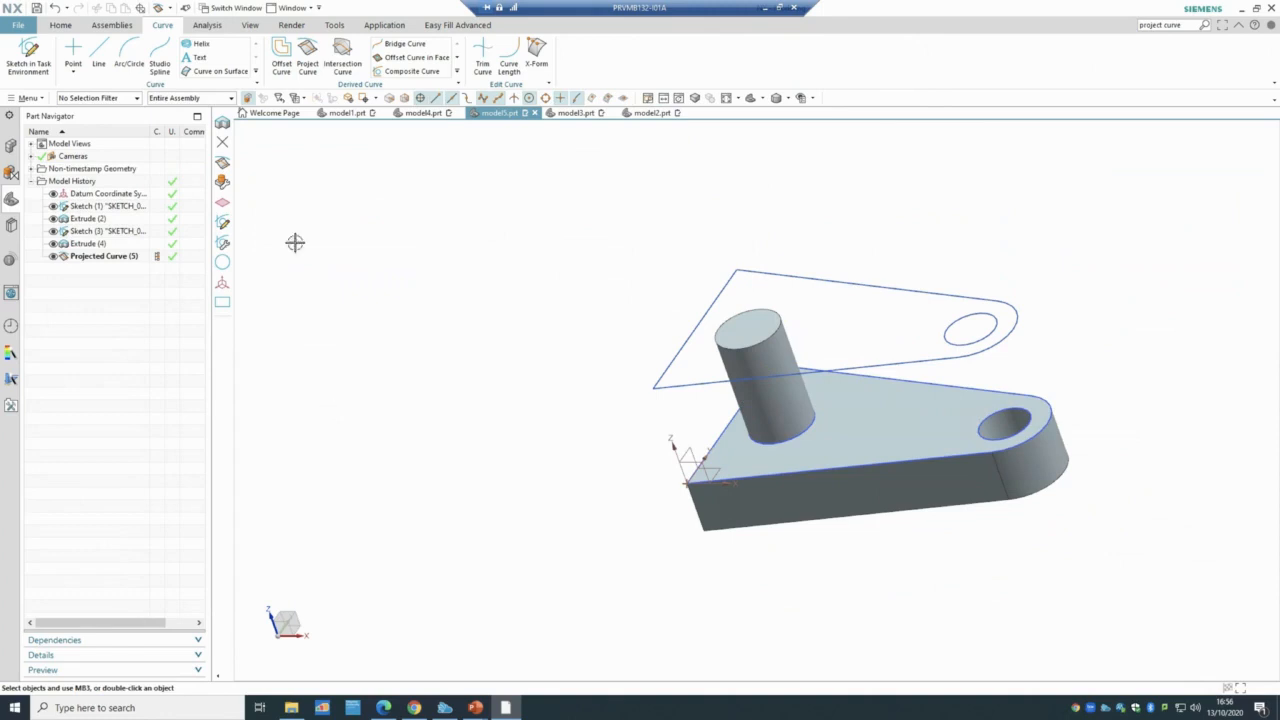
pyautogui.click(60, 25)
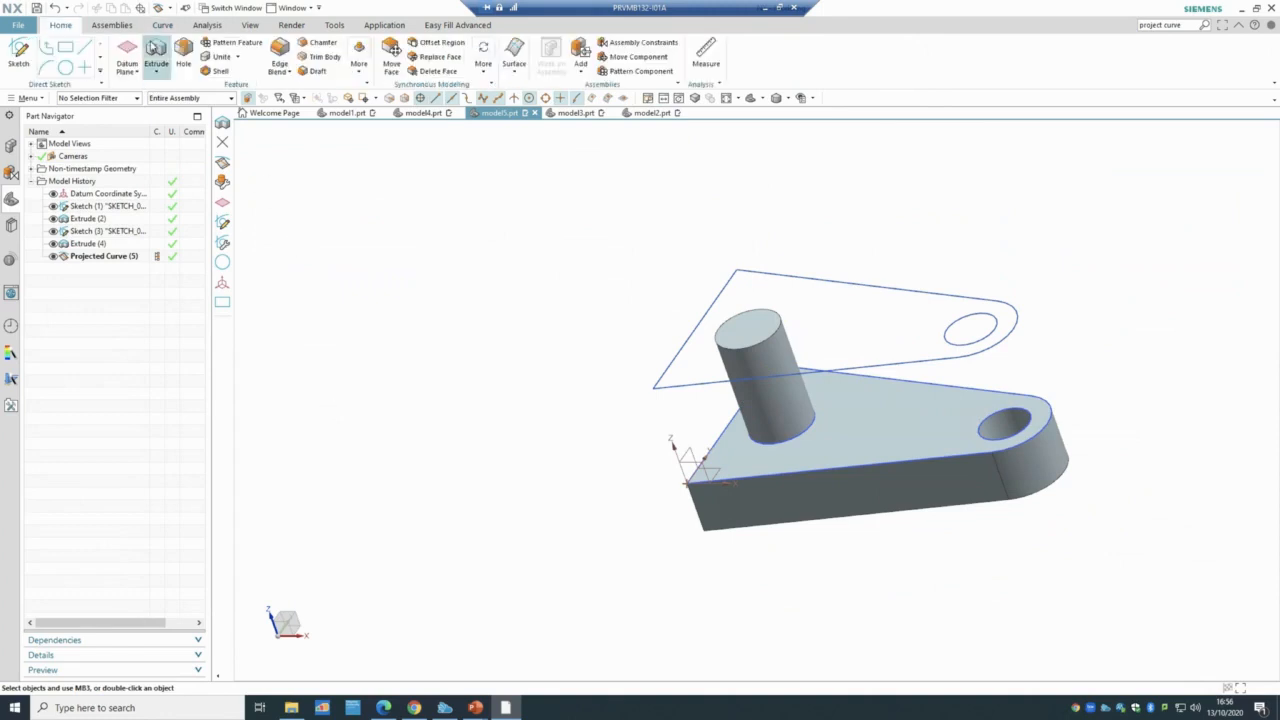
# - Extrude Projected Curve (5) 25 mm with Boolean Unite, creating the upper plate Extrude (6)
pyautogui.press('x')
pyautogui.click(120, 257)
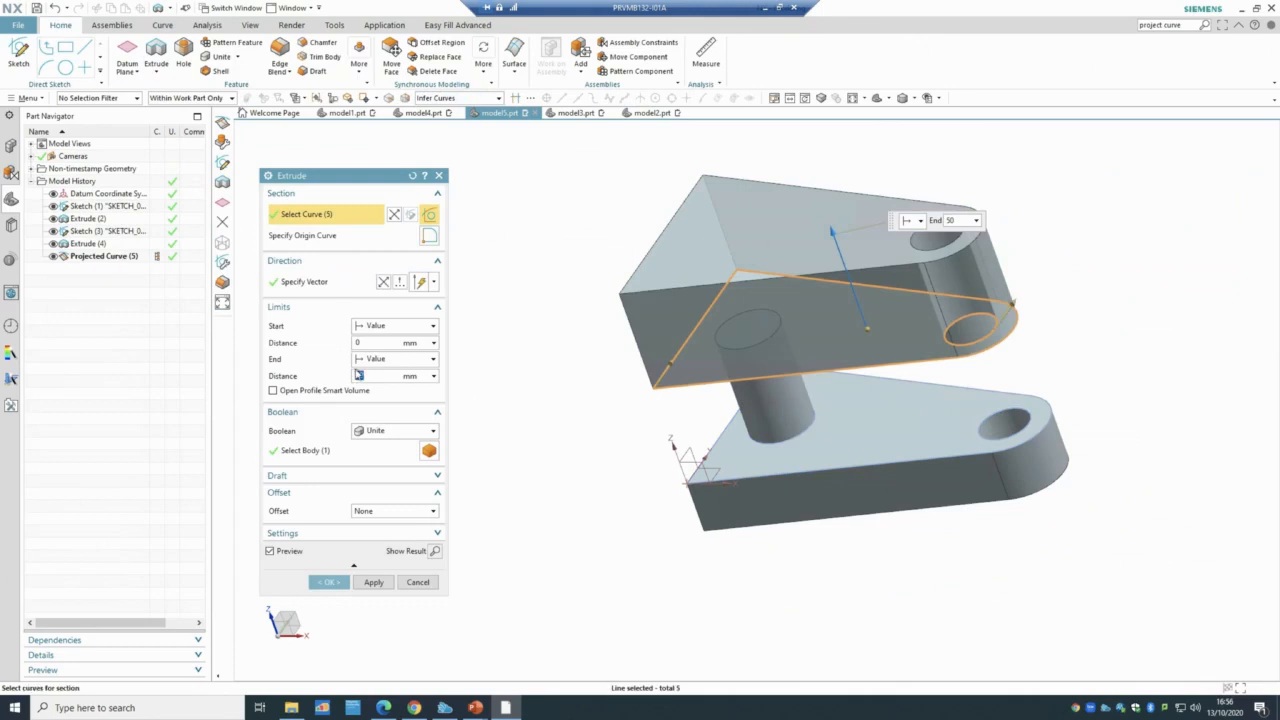
pyautogui.click(329, 582)
pyautogui.moveTo(414, 597); pyautogui.dragTo(420, 560, button='middle')
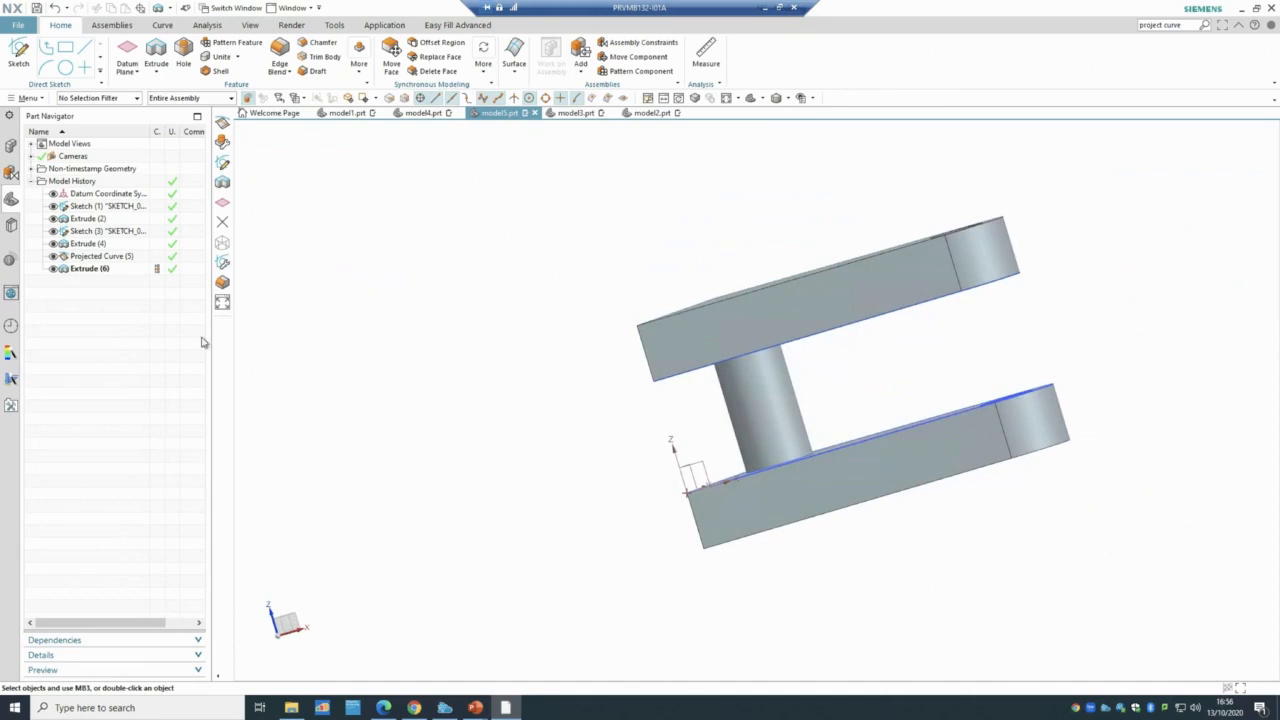
# - Delete Extrude (6) and Projected Curve (5) so the history ends at Extrude (4)
pyautogui.click(90, 269)
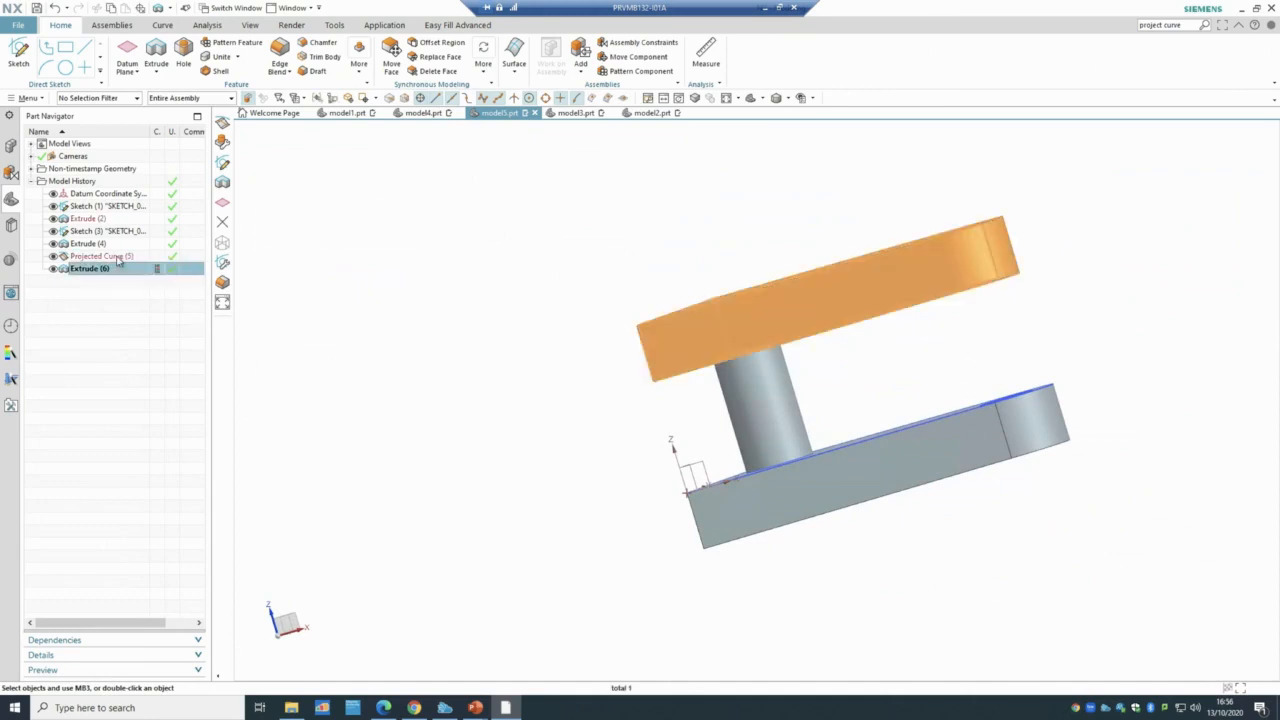
pyautogui.keyDown('ctrl'); pyautogui.click(118, 258); pyautogui.keyUp('ctrl')
pyautogui.rightClick(118, 258)
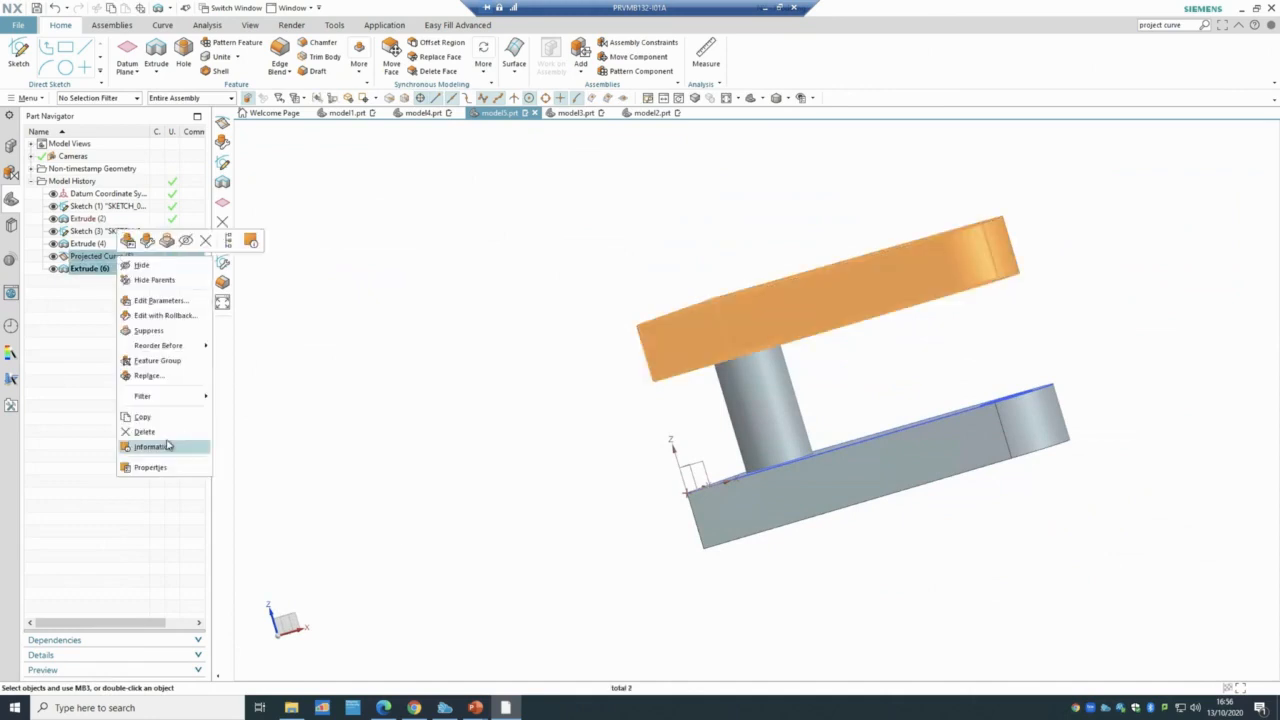
pyautogui.click(167, 436)
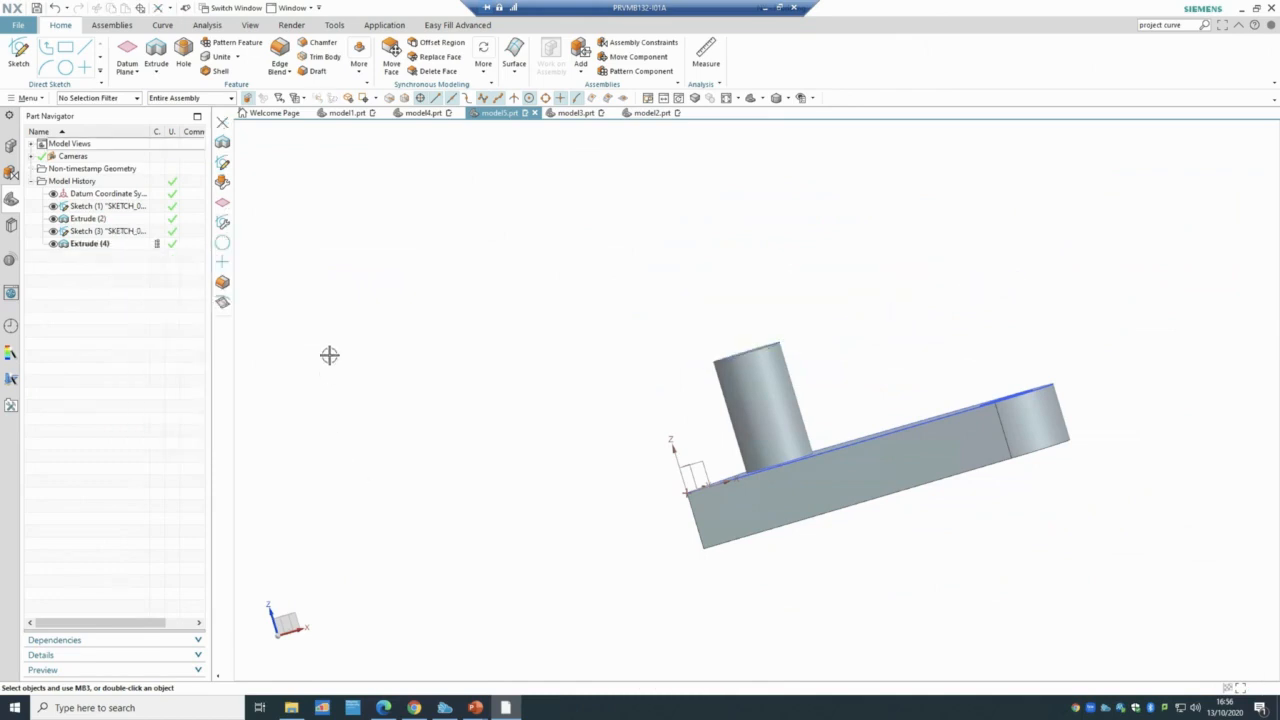
pyautogui.moveTo(330, 347)
pyautogui.mouseDown(button='middle')
pyautogui.moveTo(334, 379)
pyautogui.moveTo(328, 362)
pyautogui.mouseUp(button='middle')
pyautogui.click(162, 27)
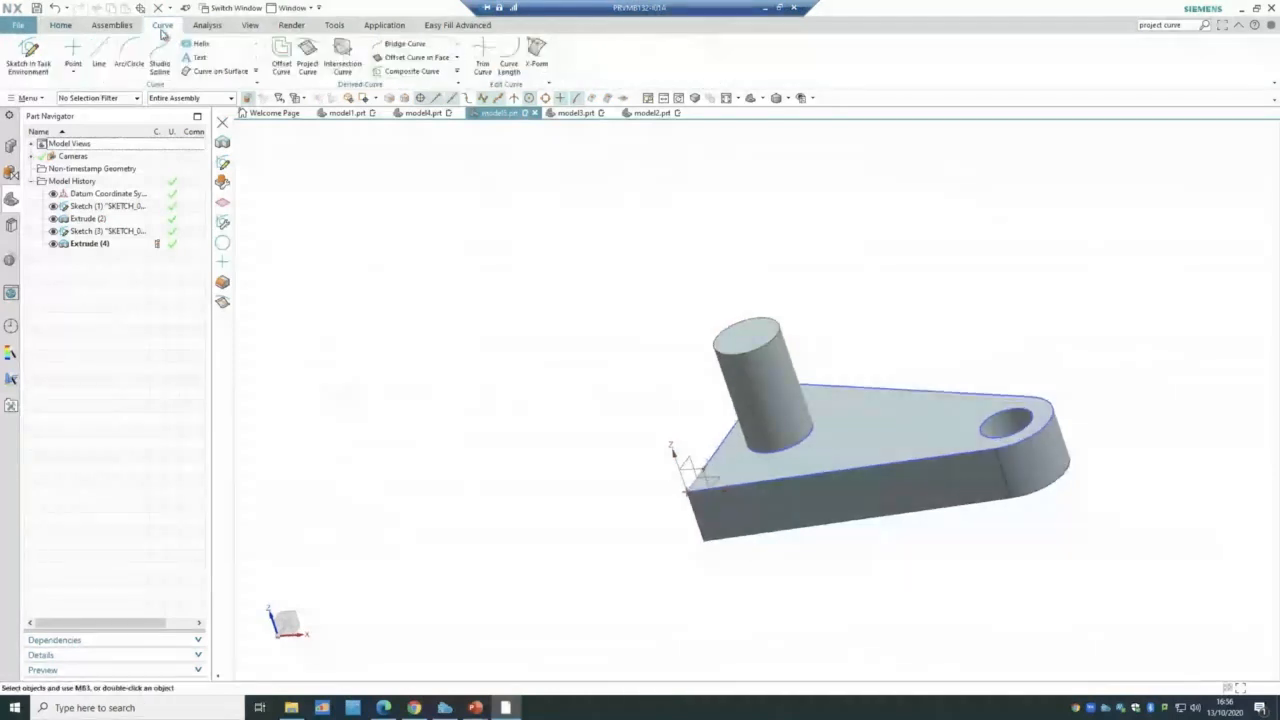
# - Project the five Sketch (1) curves onto the cylinder's top face plane as Projected Curve (7)
pyautogui.click(308, 60)
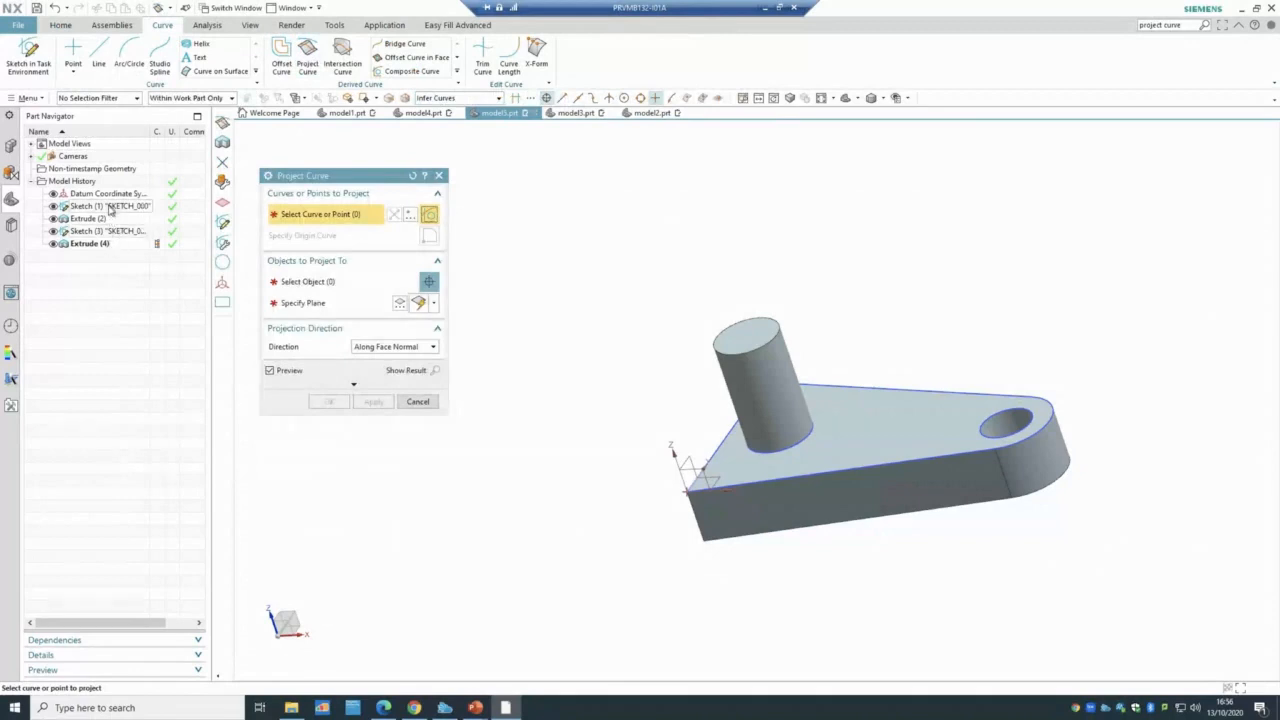
pyautogui.click(112, 207)
pyautogui.moveTo(551, 537)
pyautogui.mouseDown(button='middle')
pyautogui.moveTo(553, 483)
pyautogui.moveTo(554, 517)
pyautogui.moveTo(871, 439)
pyautogui.mouseUp(button='middle')
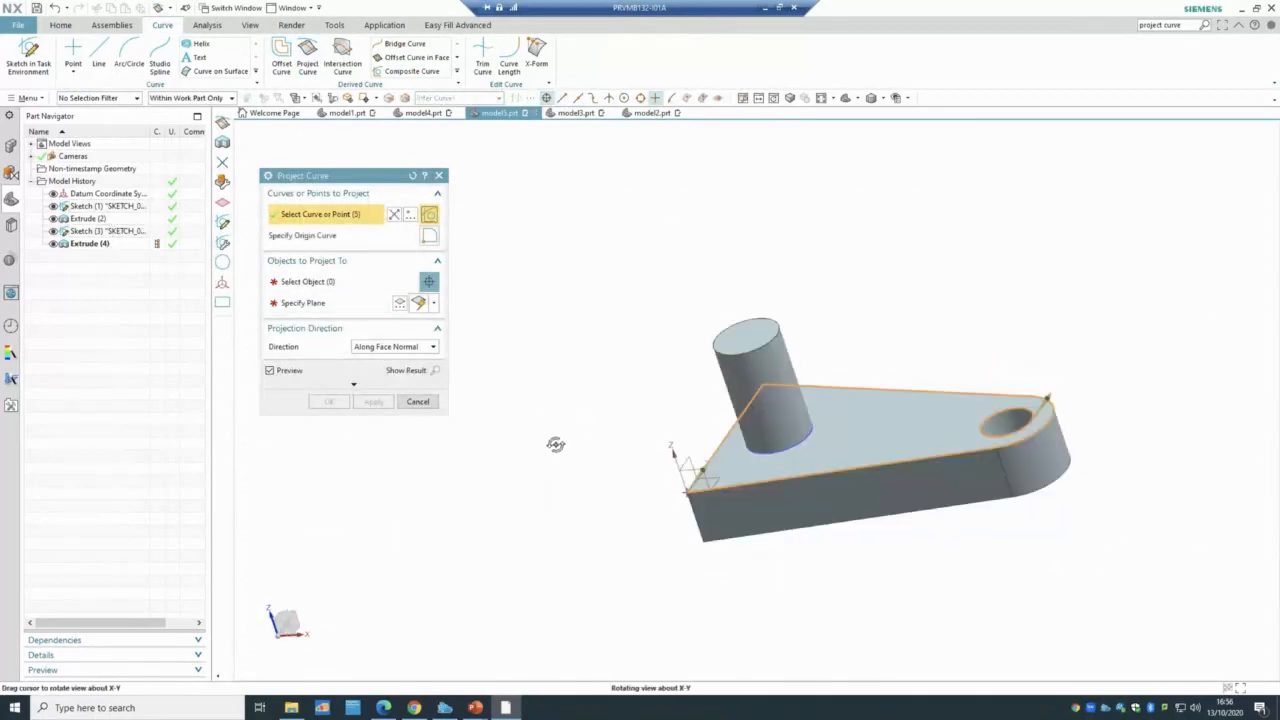
pyautogui.moveTo(555, 444); pyautogui.dragTo(543, 428, button='middle')
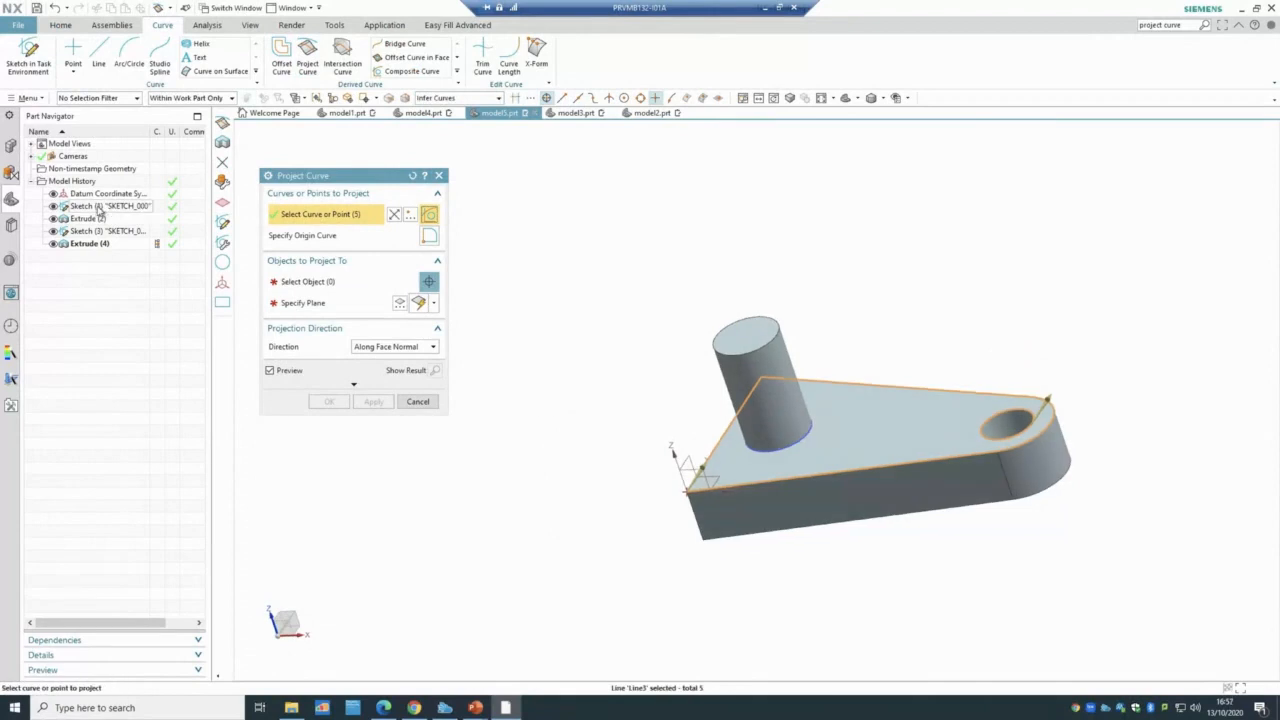
pyautogui.click(295, 303)
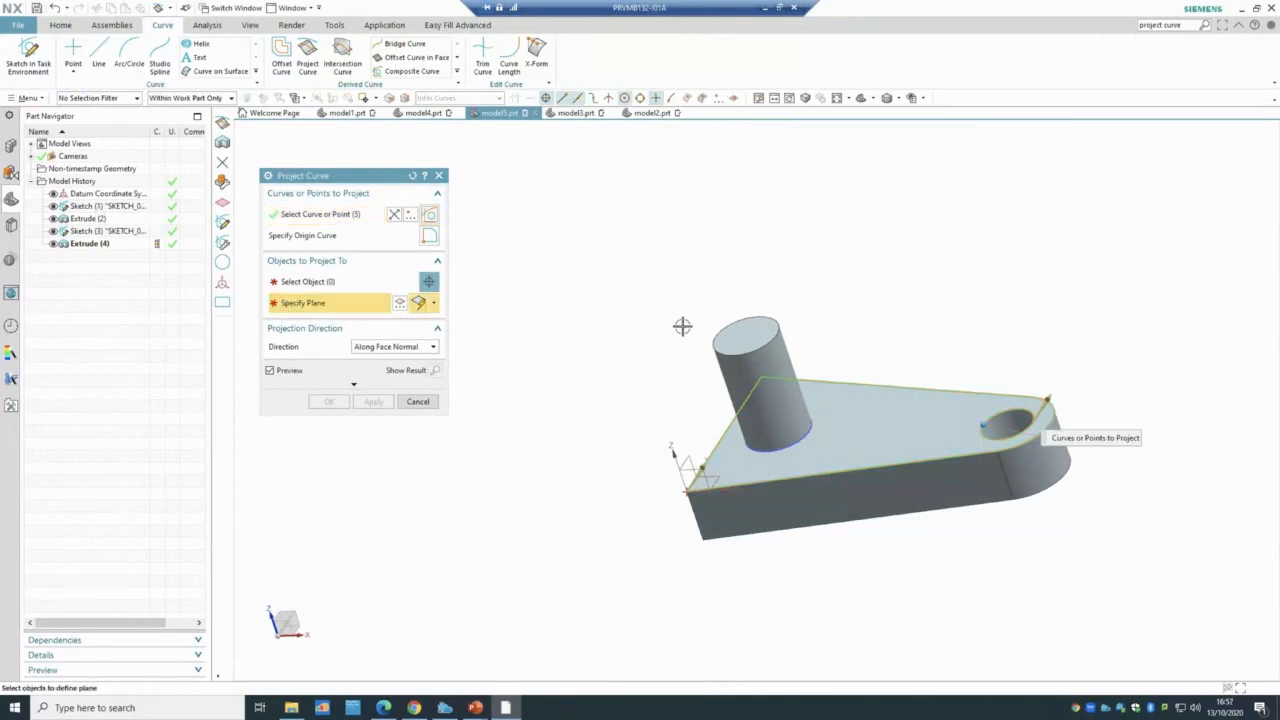
pyautogui.click(725, 339)
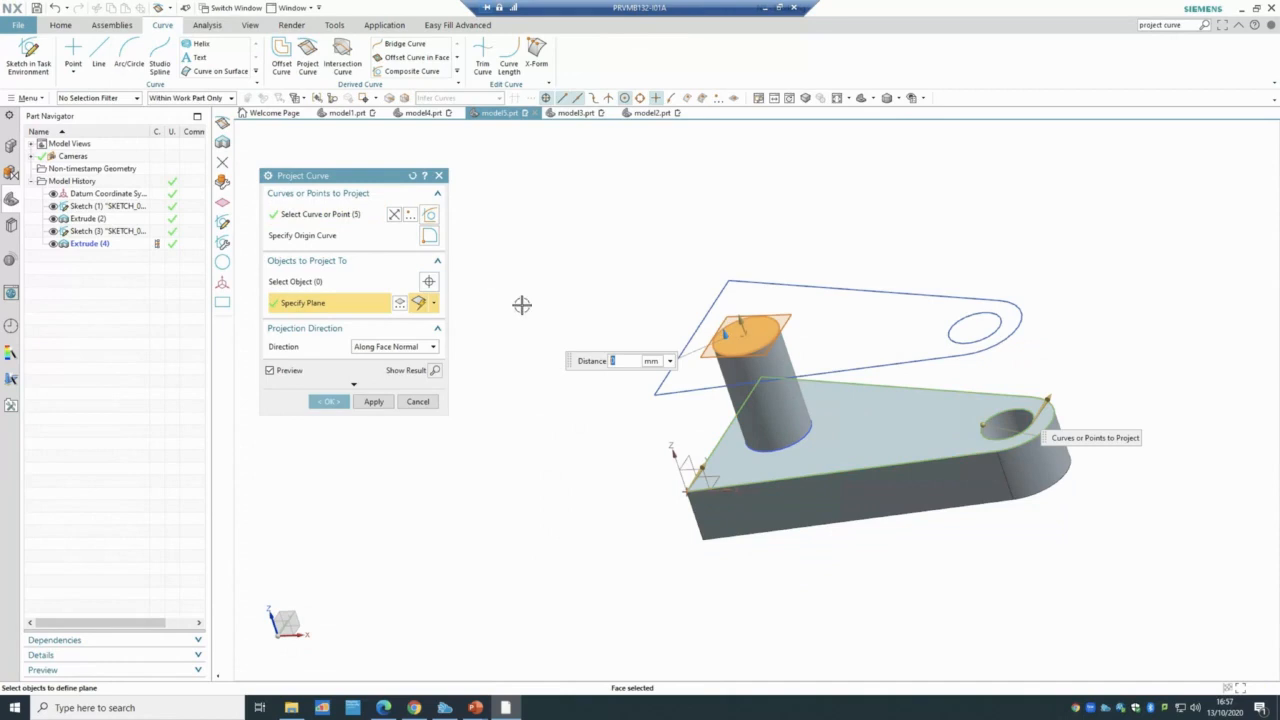
pyautogui.click(330, 402)
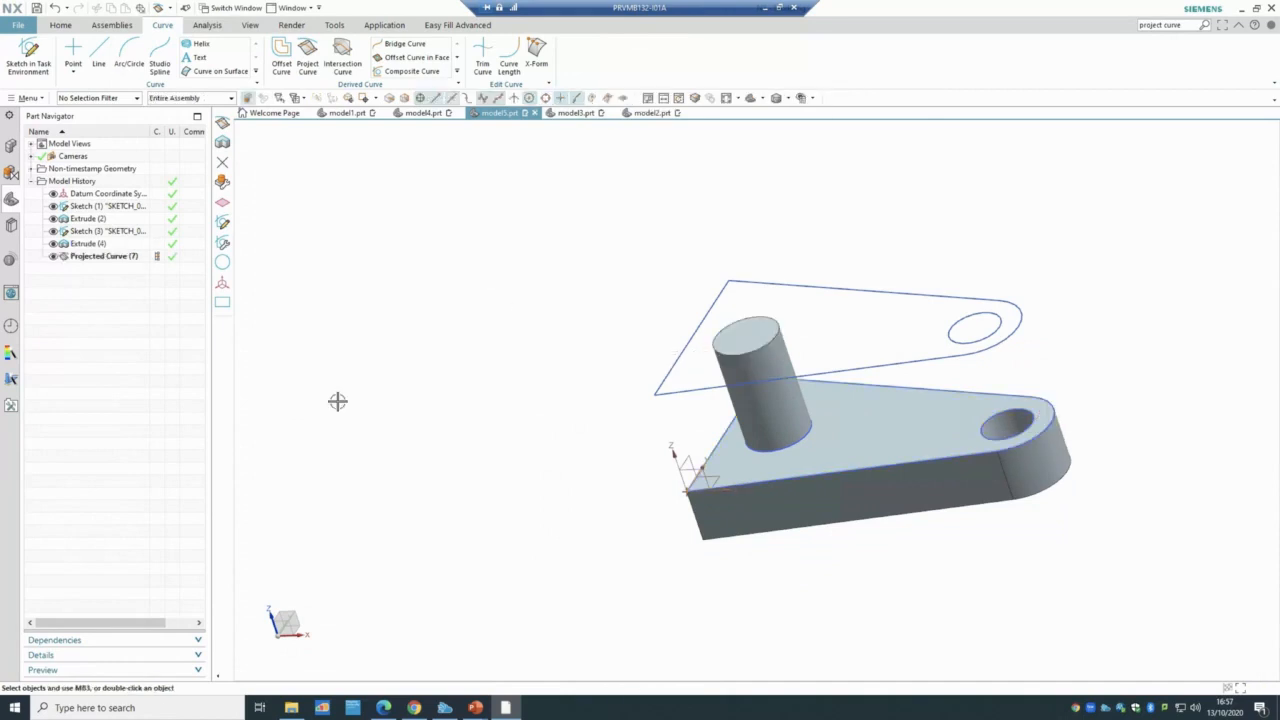
pyautogui.moveTo(383, 431); pyautogui.dragTo(403, 414, button='middle')
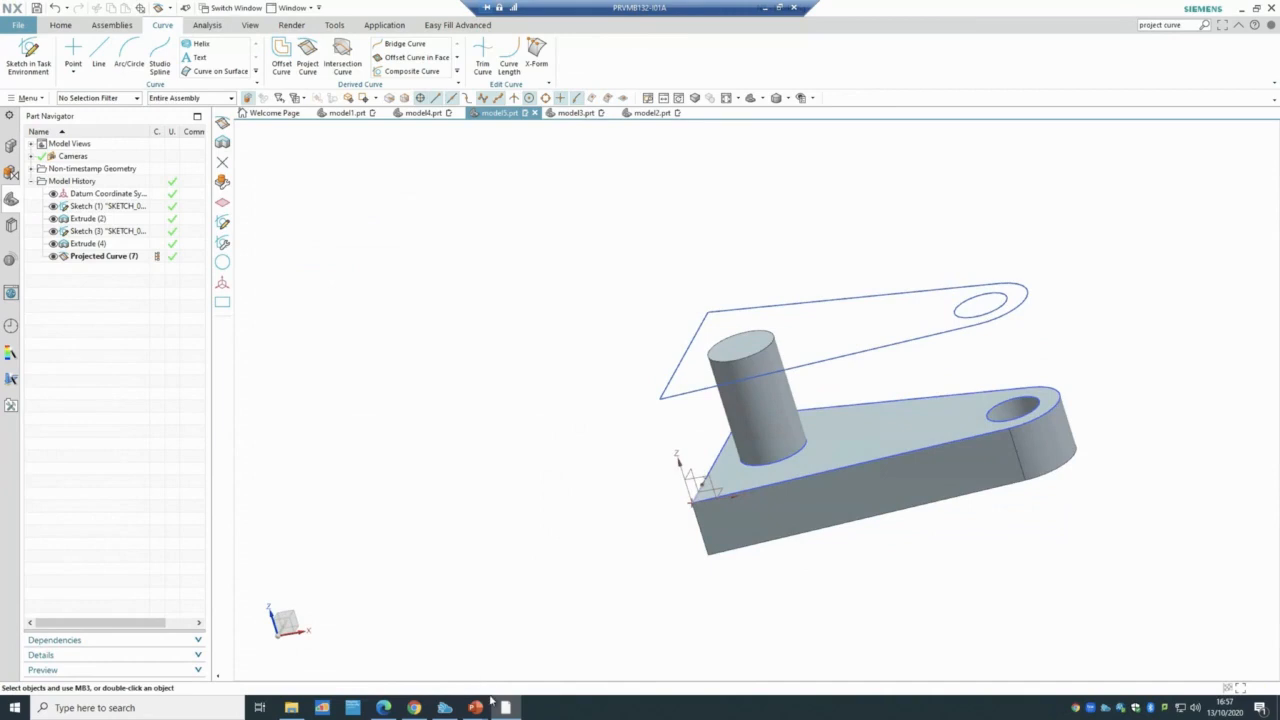
# - In PowerPoint, show slide 33, Tutorial 1, with the model and its dimensioned drawing
pyautogui.moveTo(476, 707)
pyautogui.click(543, 655)
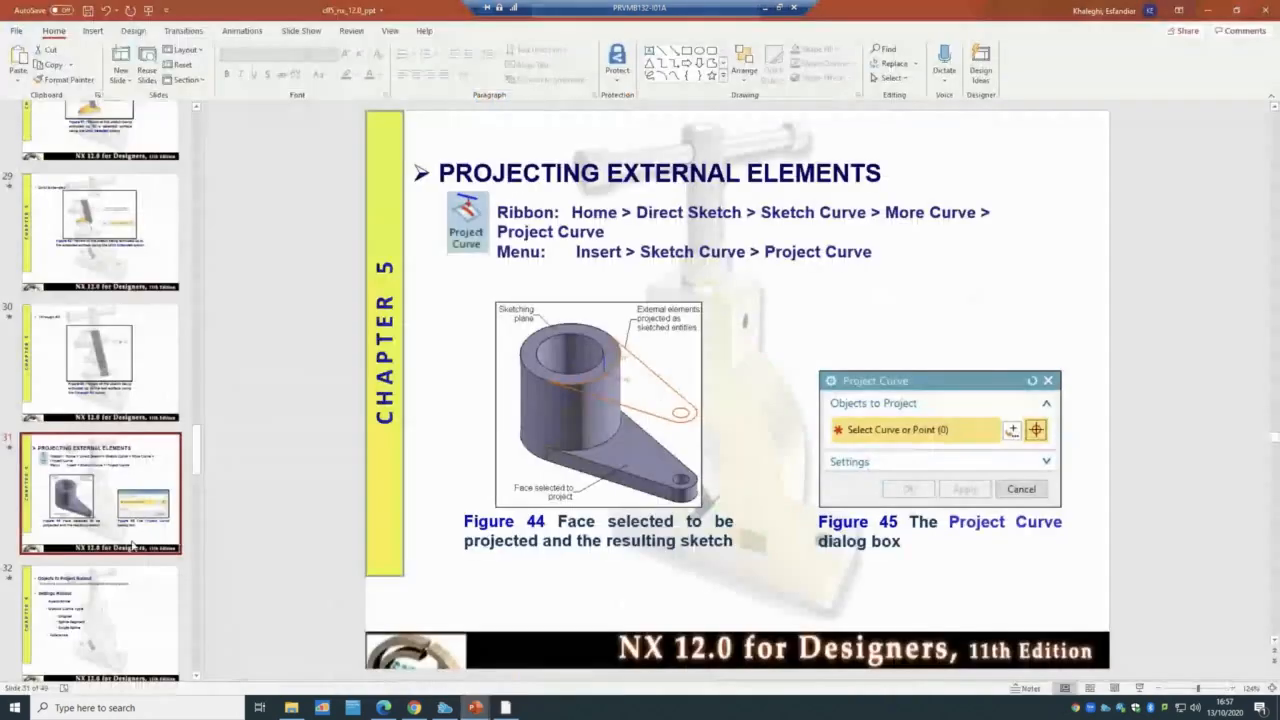
pyautogui.scroll(-5, 128, 548)
pyautogui.scroll(3, 128, 548)
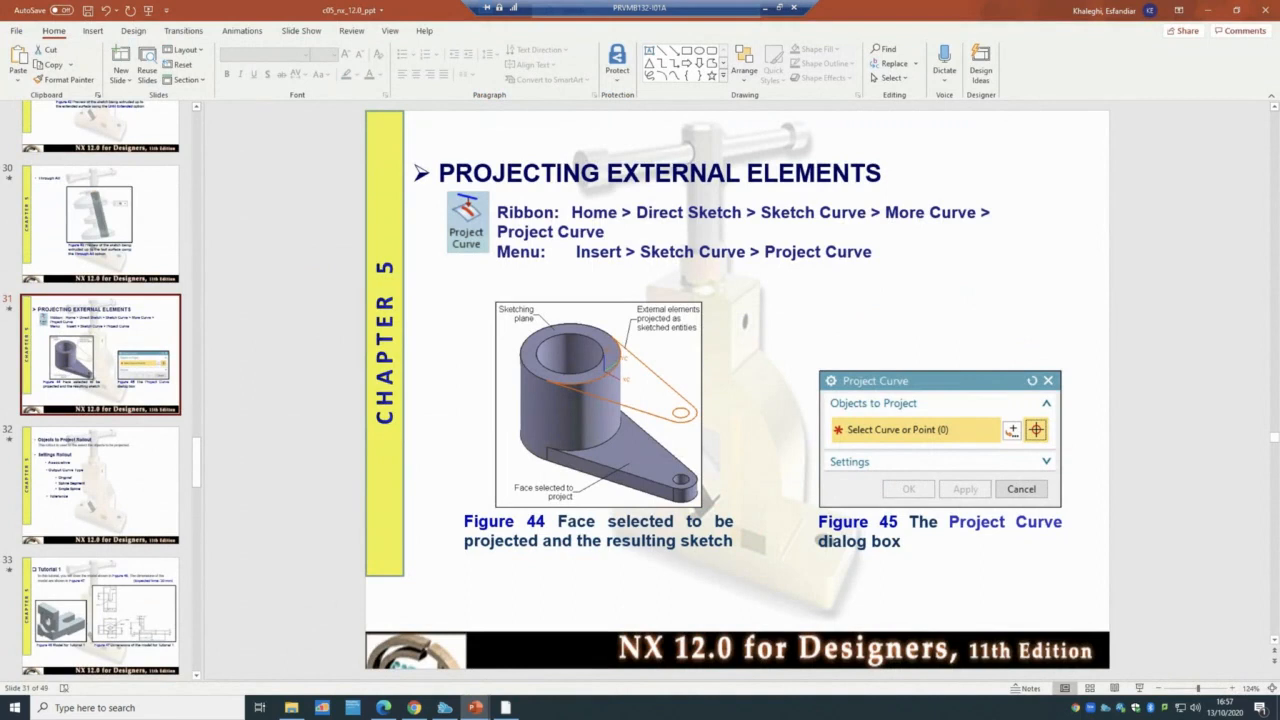
pyautogui.click(77, 583)
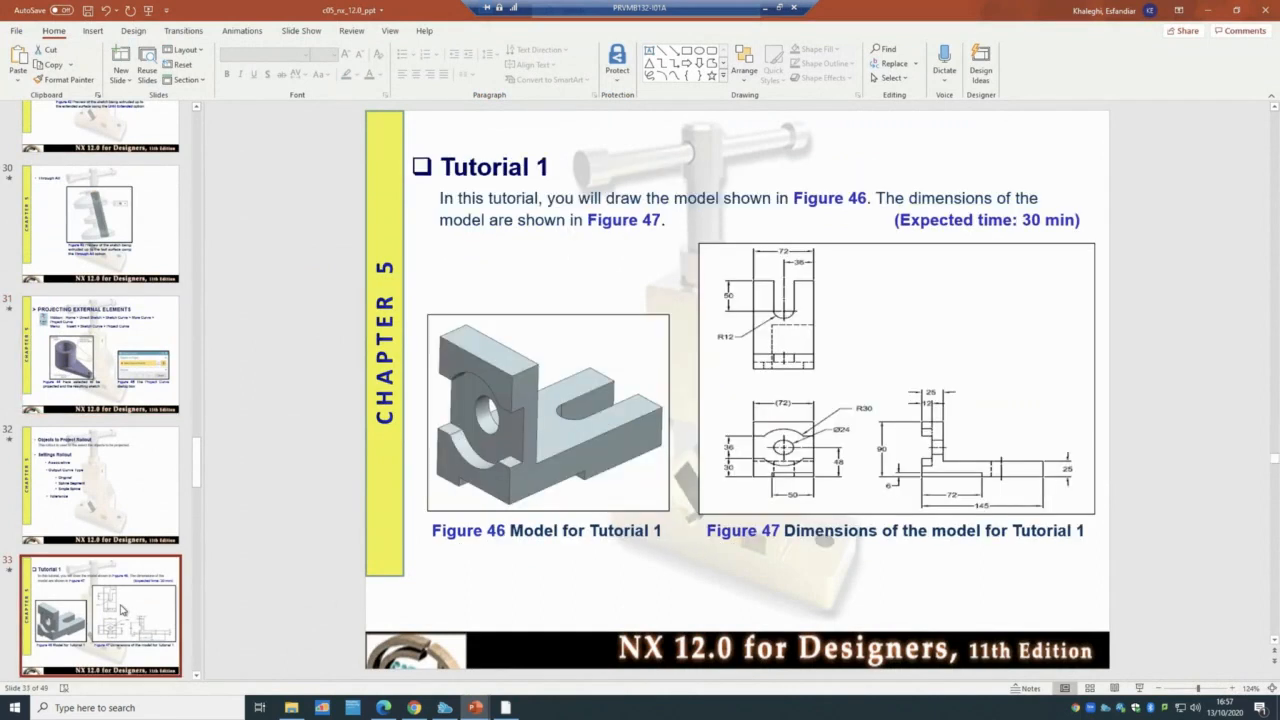
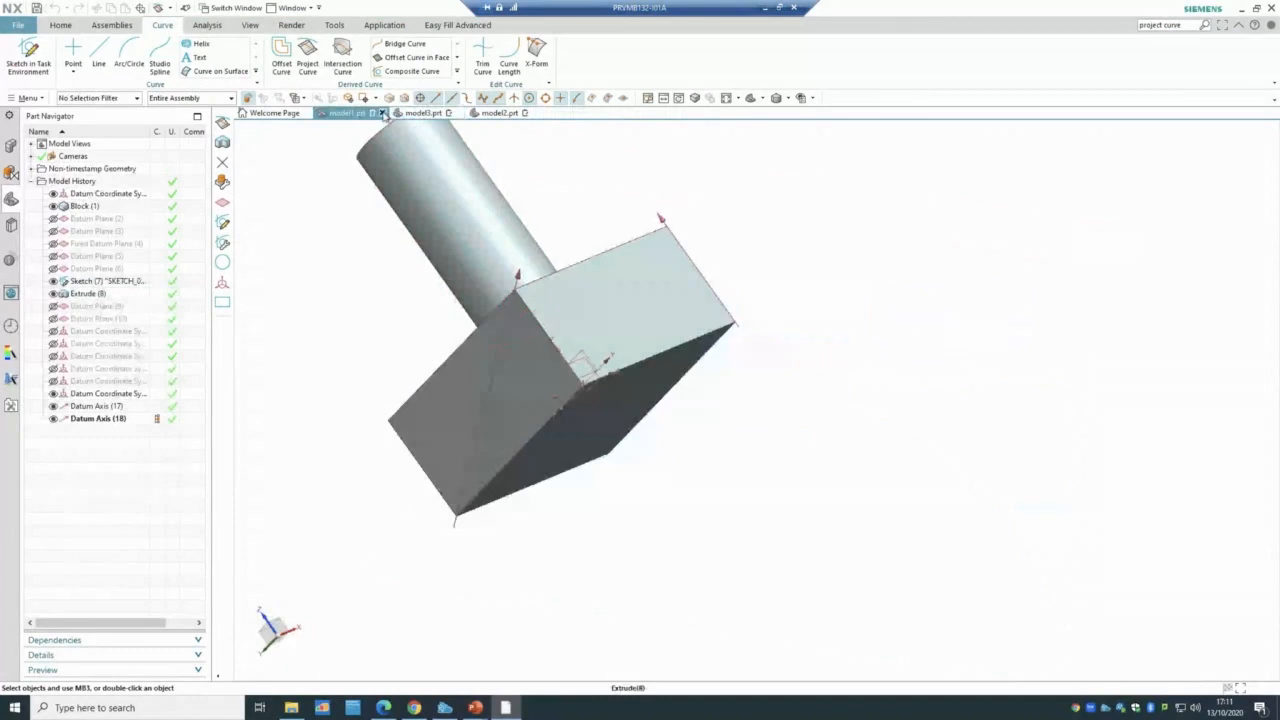
# - Close model3, model1 and the other open part without saving, then bring up the tutorial slides
pyautogui.click(637, 375)
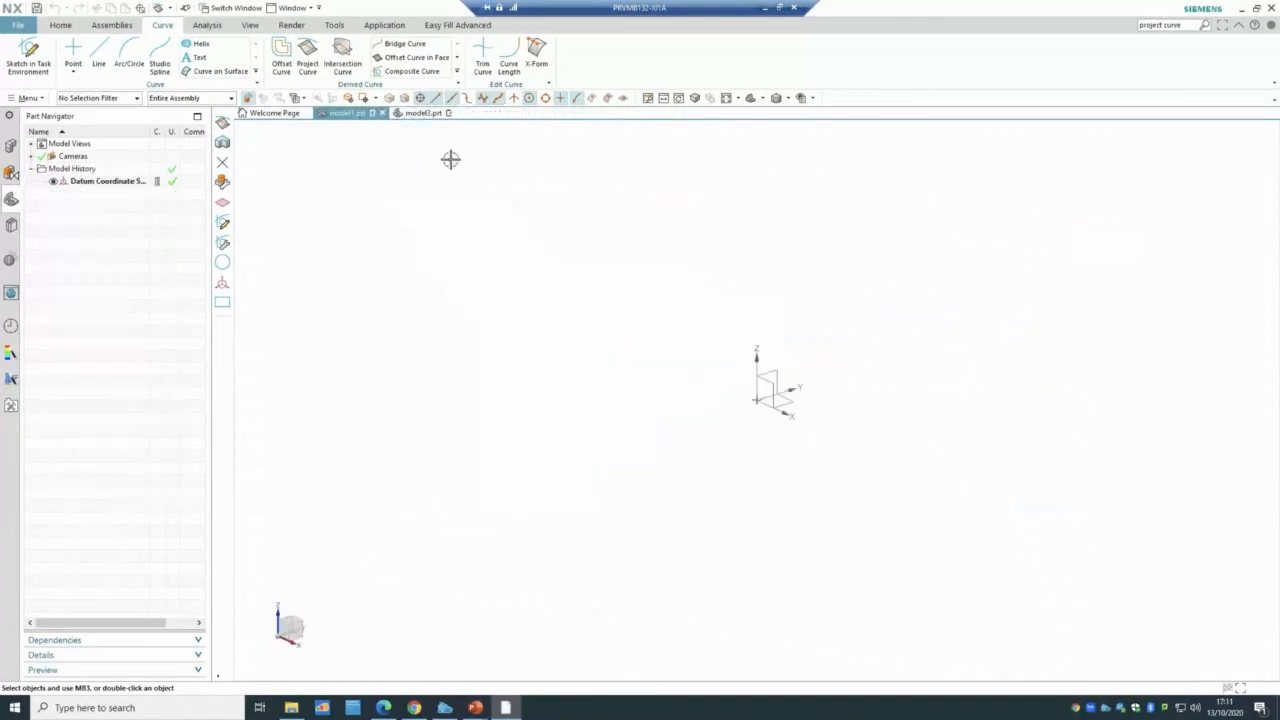
pyautogui.click(382, 113)
pyautogui.click(642, 379)
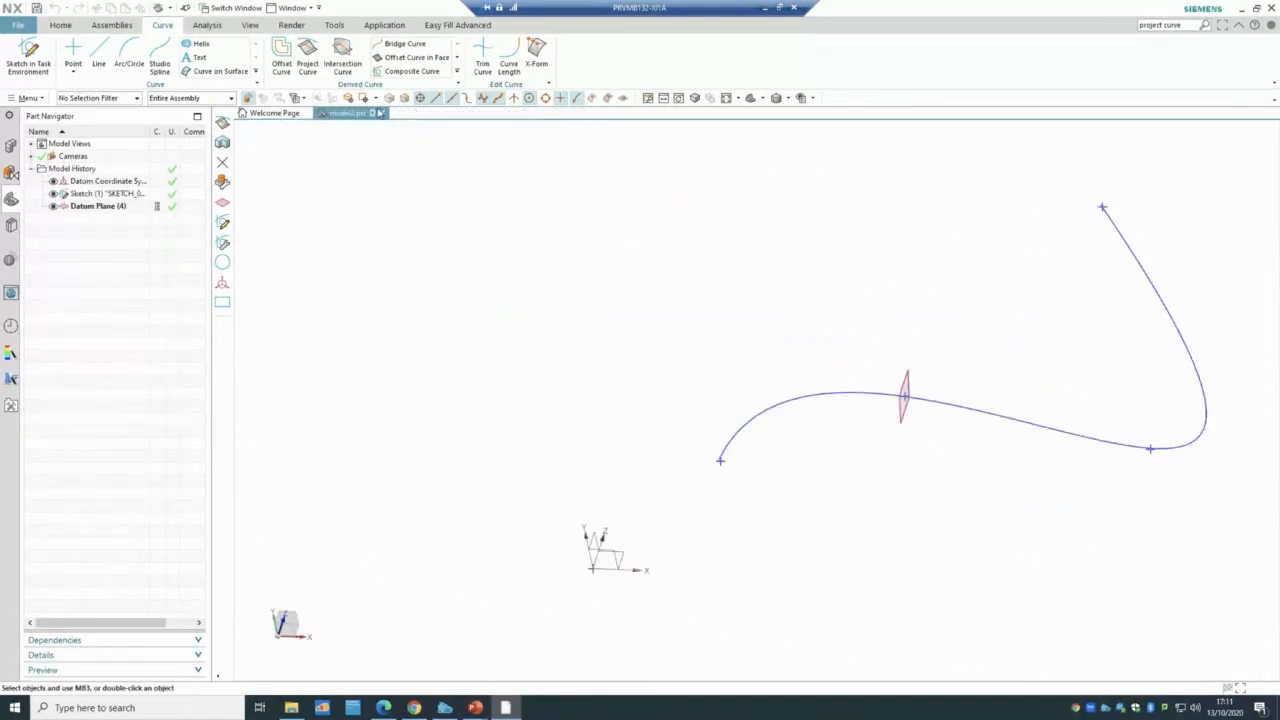
pyautogui.click(381, 113)
pyautogui.click(646, 382)
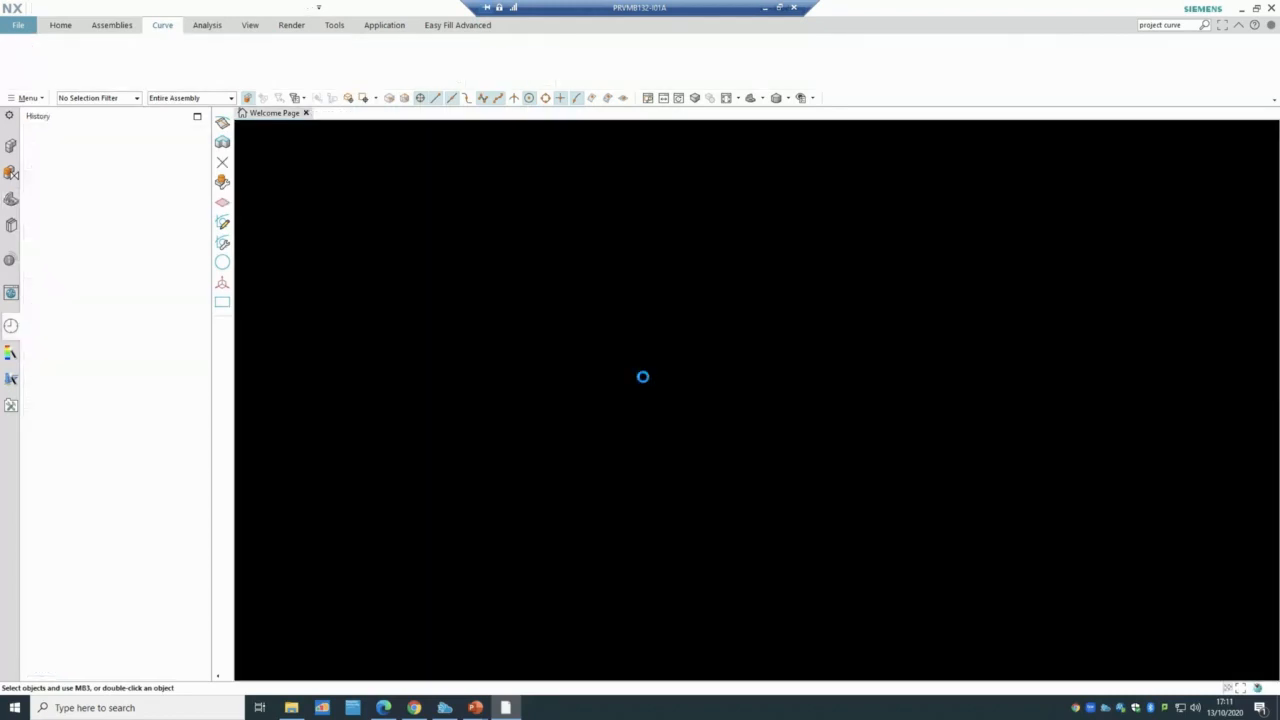
pyautogui.moveTo(475, 708)
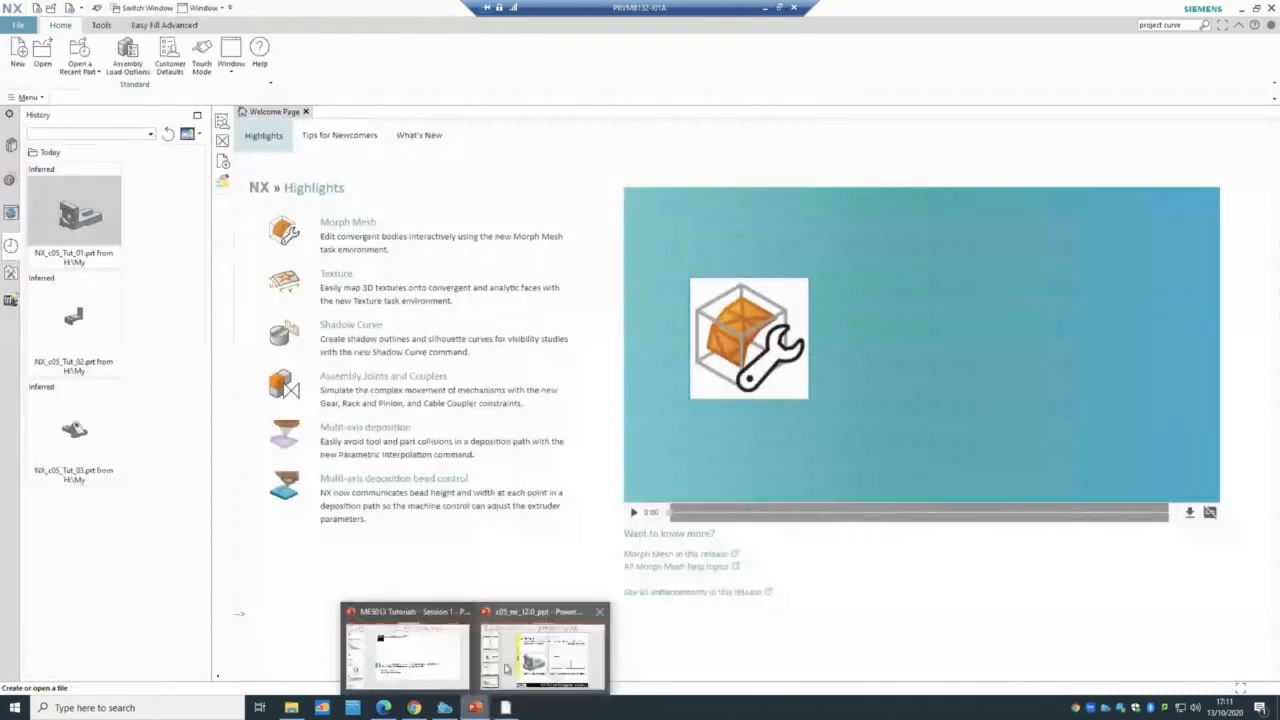
pyautogui.click(508, 668)
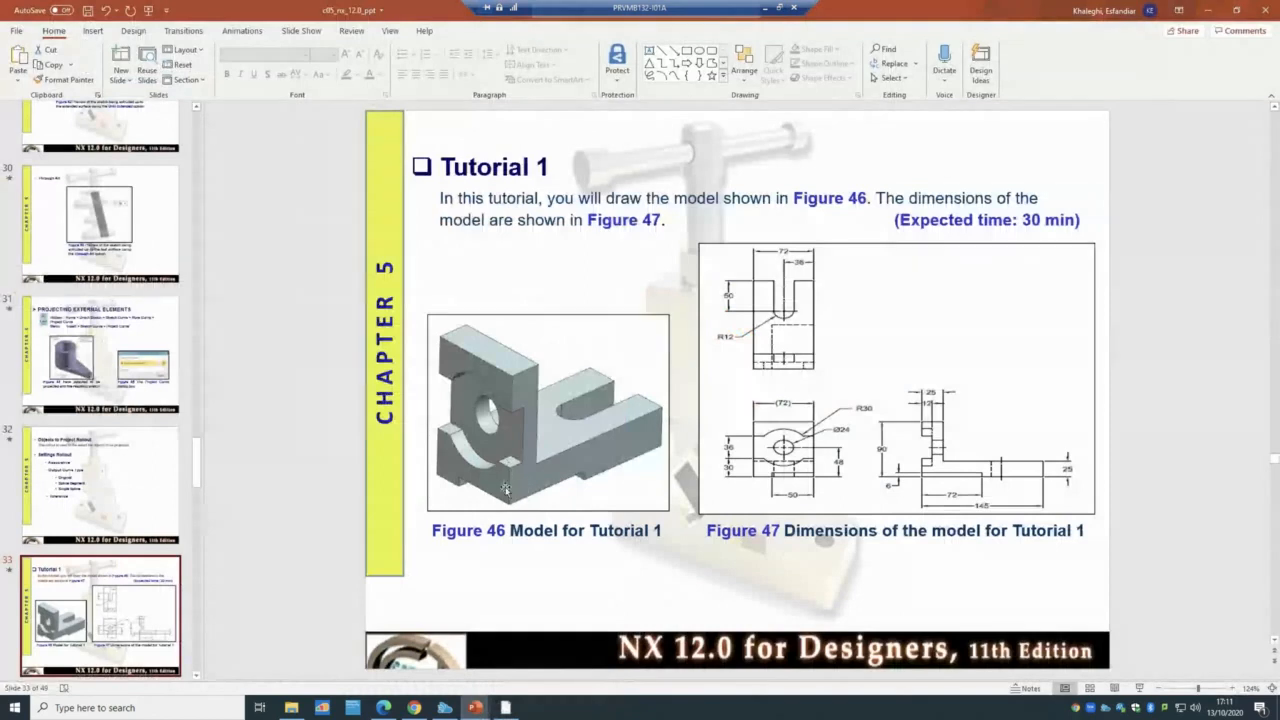
# - Return from the Tutorial 1 slide to the NX Welcome Page and start a new part file
pyautogui.click(497, 706)
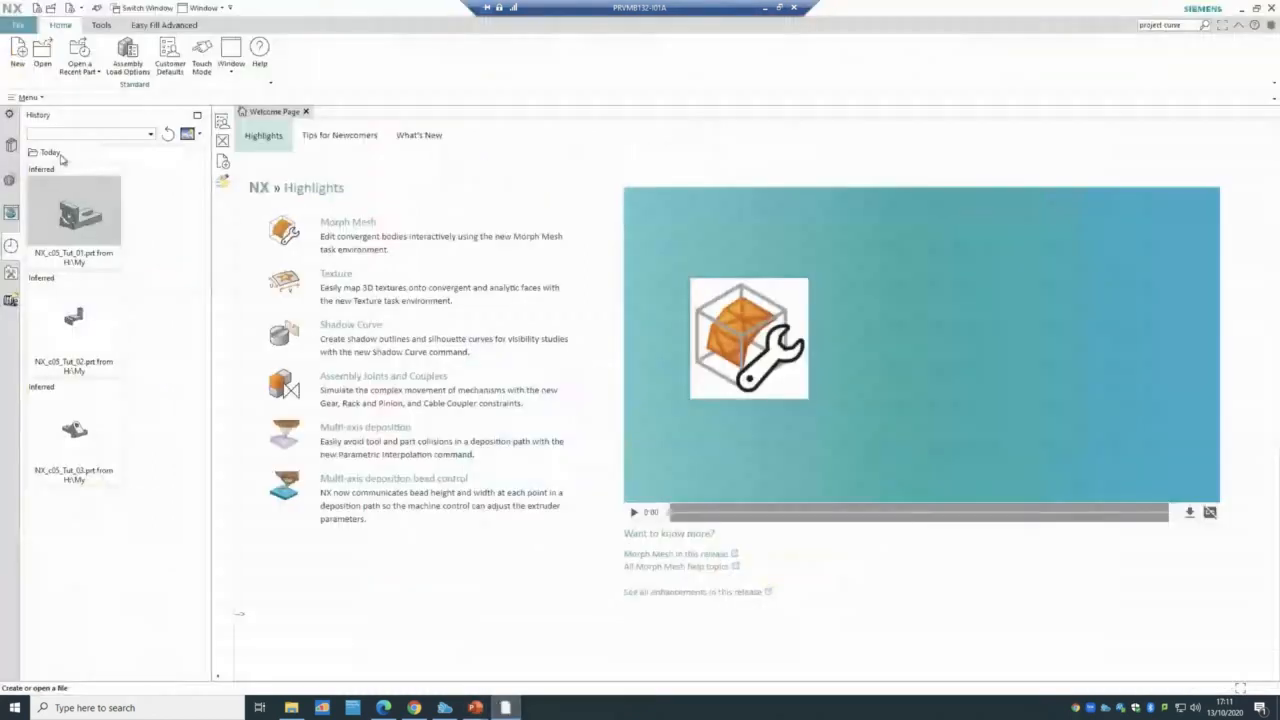
pyautogui.click(19, 72)
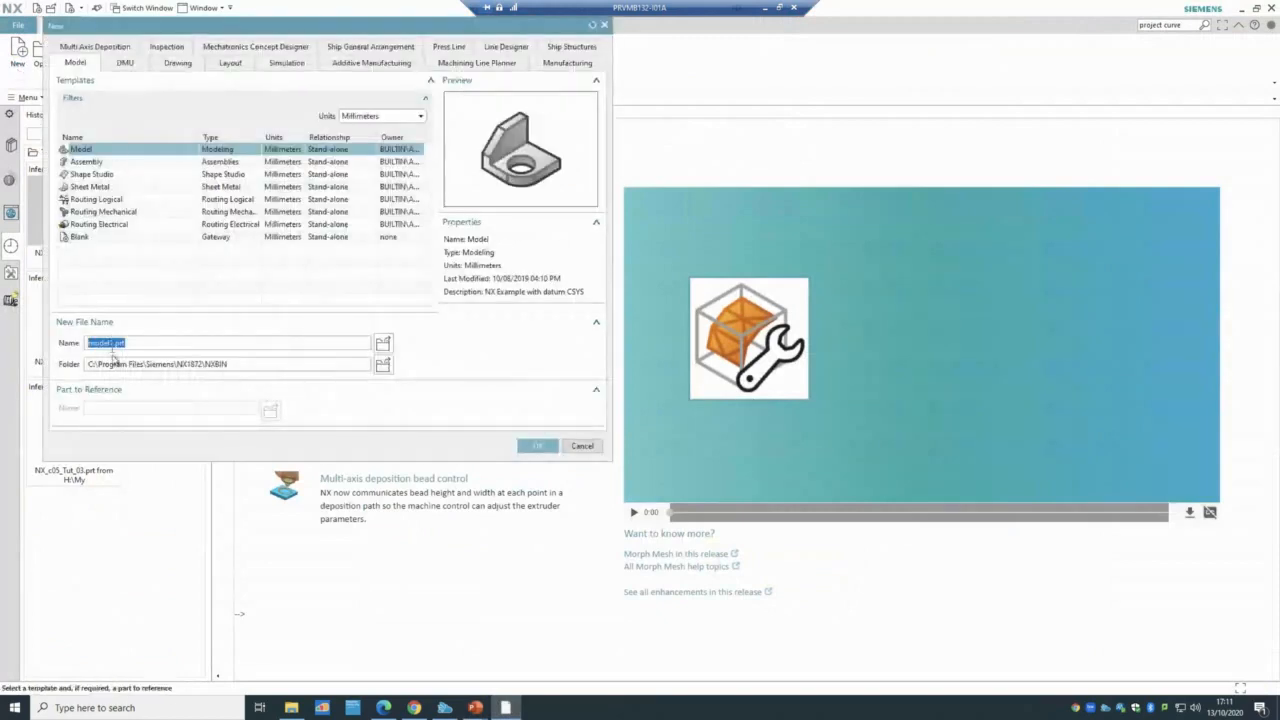
# - Create a new model part and sketch a rectangle from the origin on the YZ plane
pyautogui.click(537, 445)
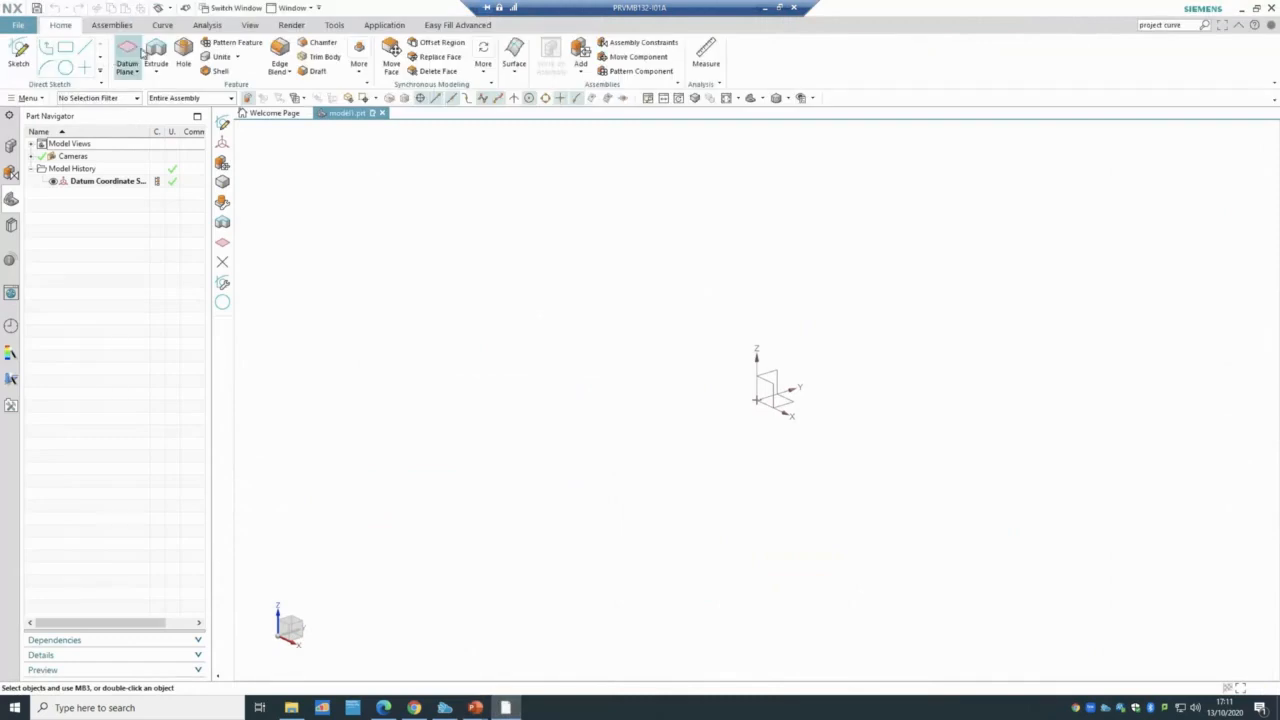
pyautogui.click(18, 55)
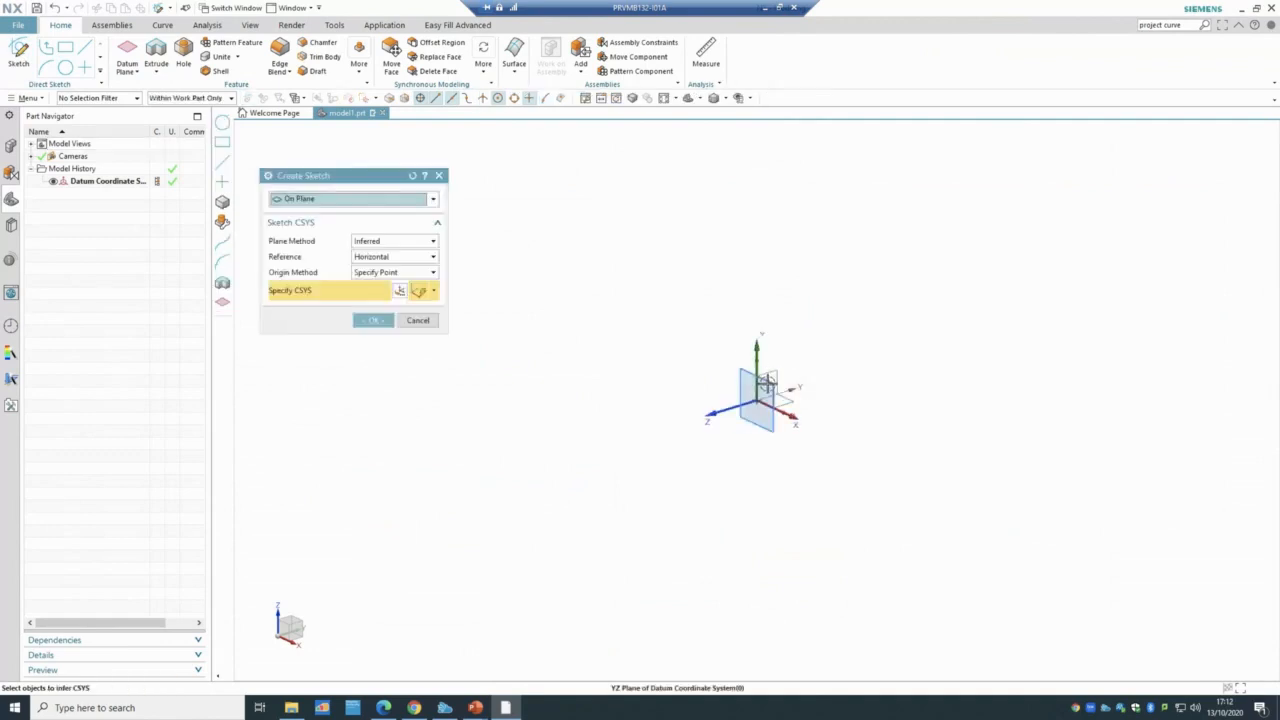
pyautogui.click(766, 380)
pyautogui.click(375, 320)
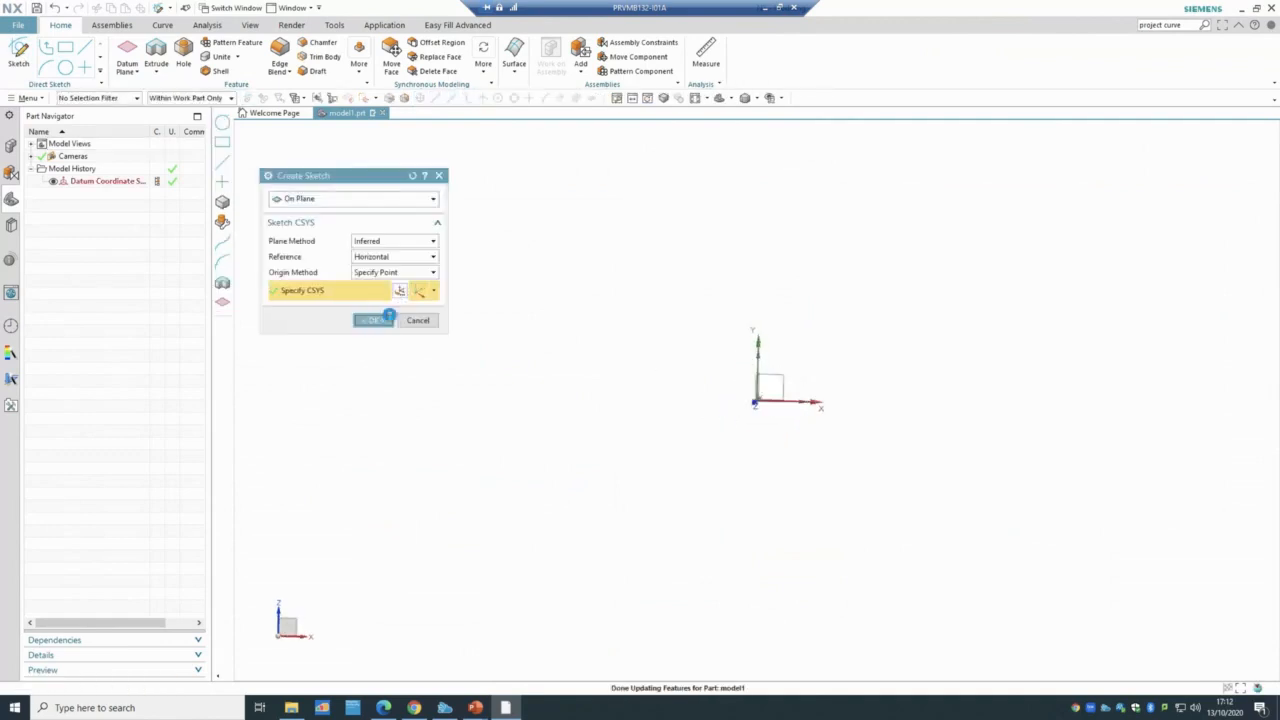
pyautogui.click(90, 50)
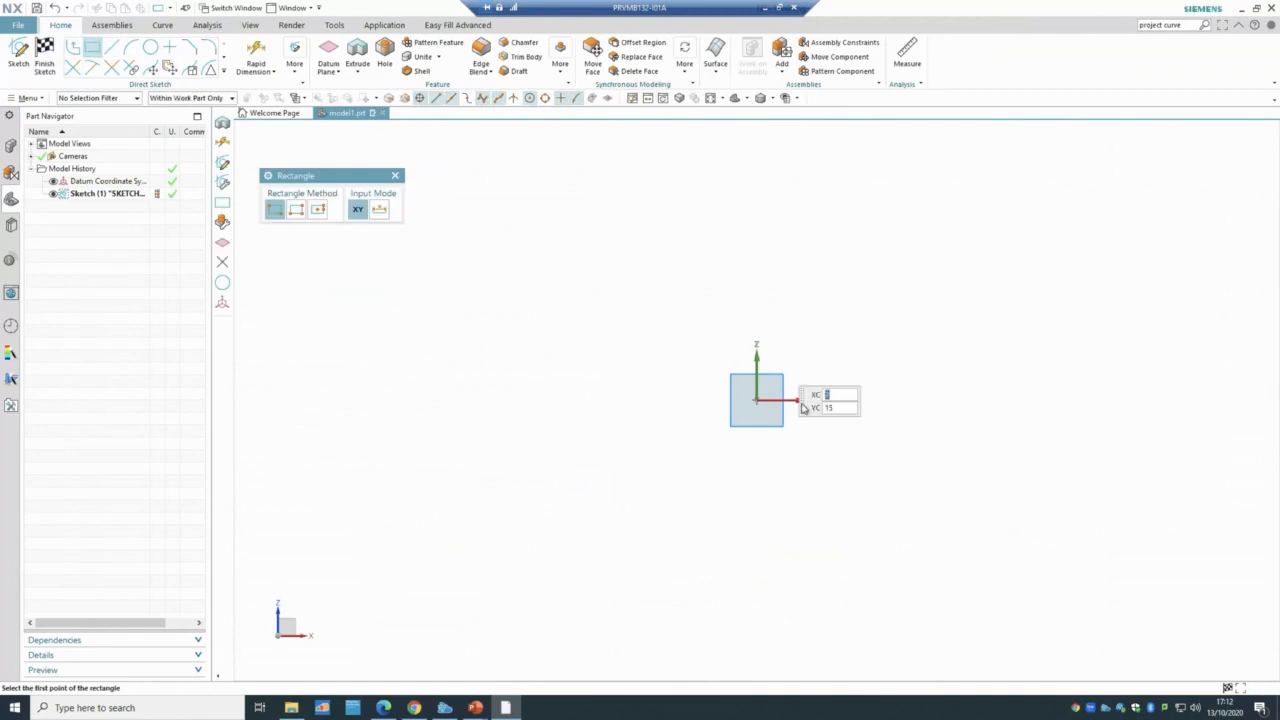
pyautogui.click(756, 400)
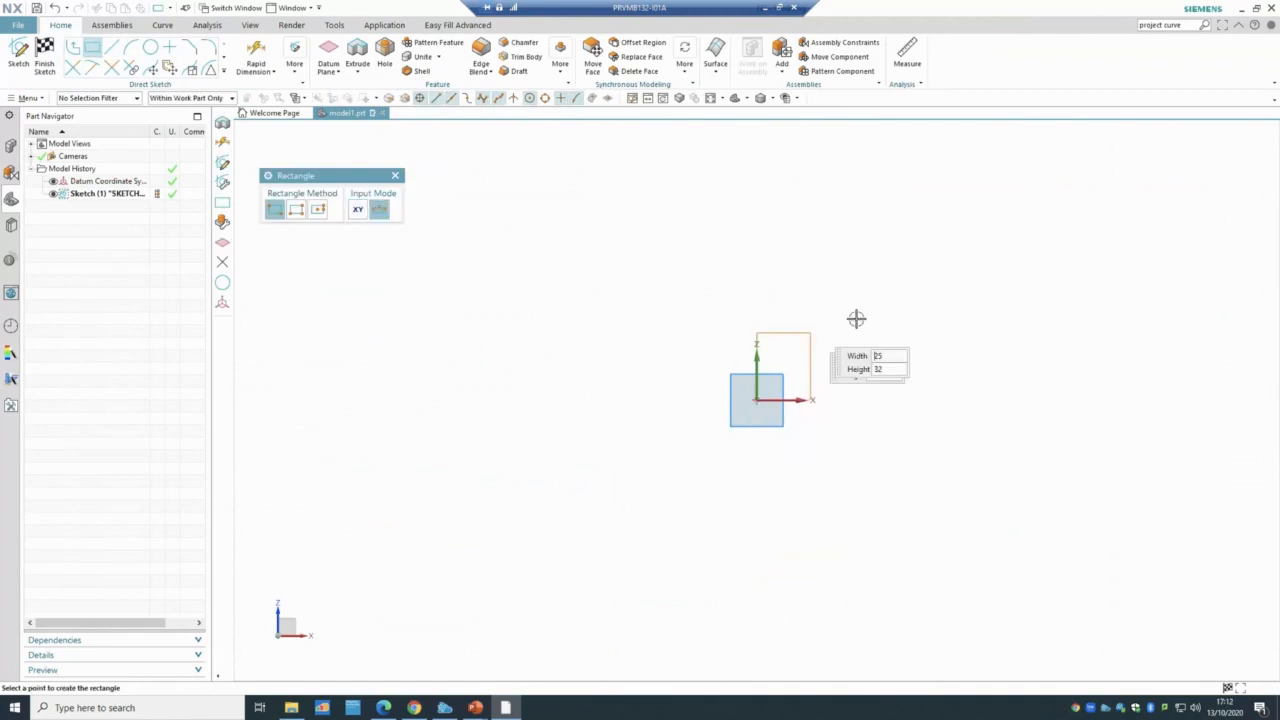
pyautogui.click(1072, 280)
pyautogui.click(60, 58)
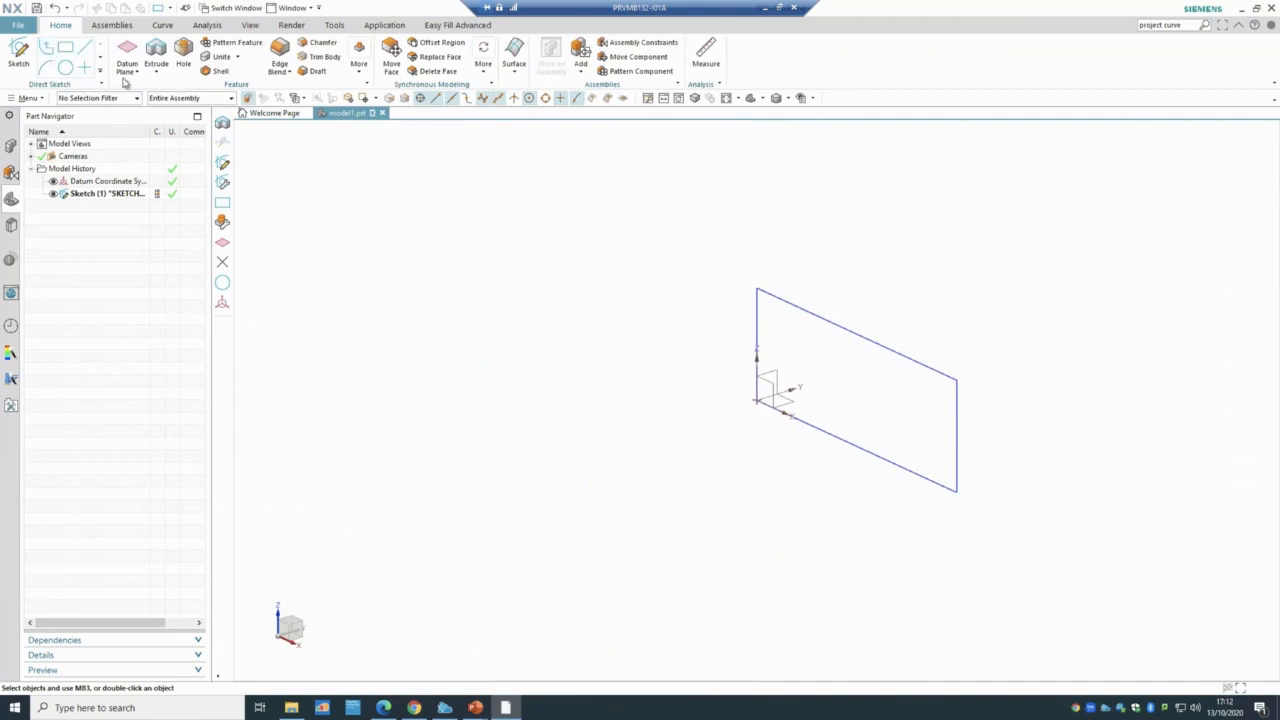
# - Extrude the rectangle 25 mm into a solid block
pyautogui.click(156, 55)
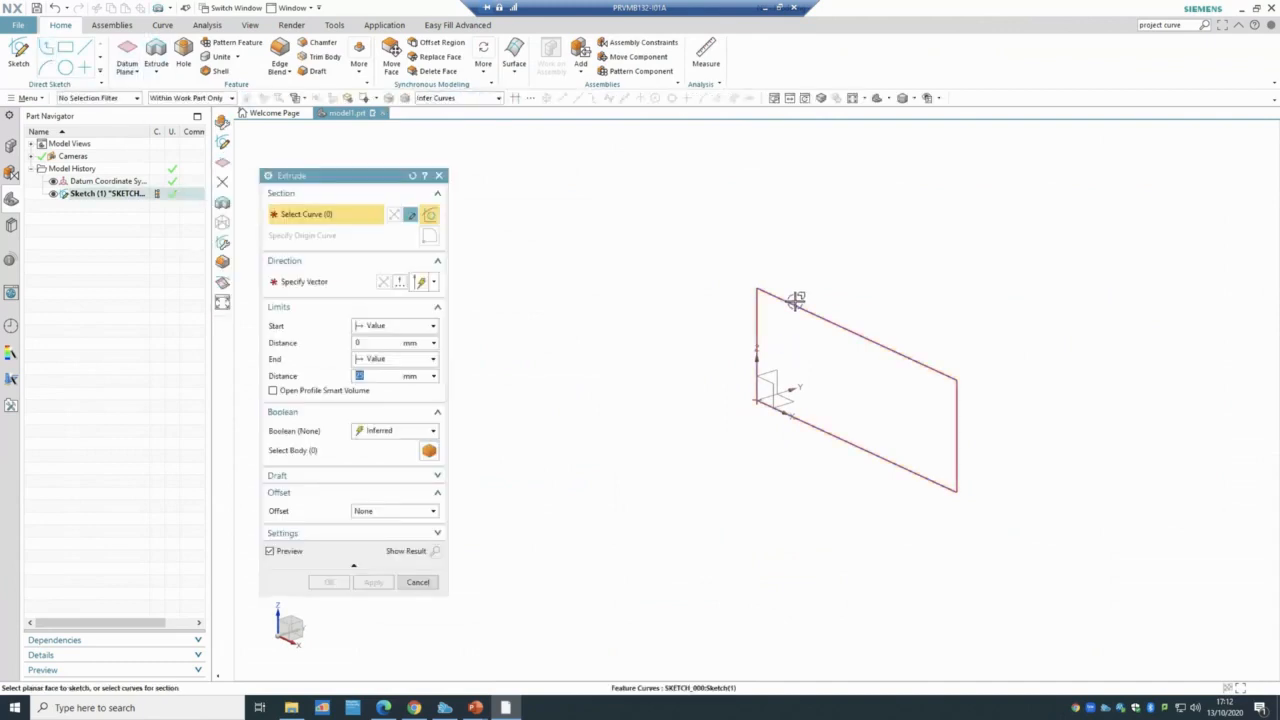
pyautogui.click(795, 300)
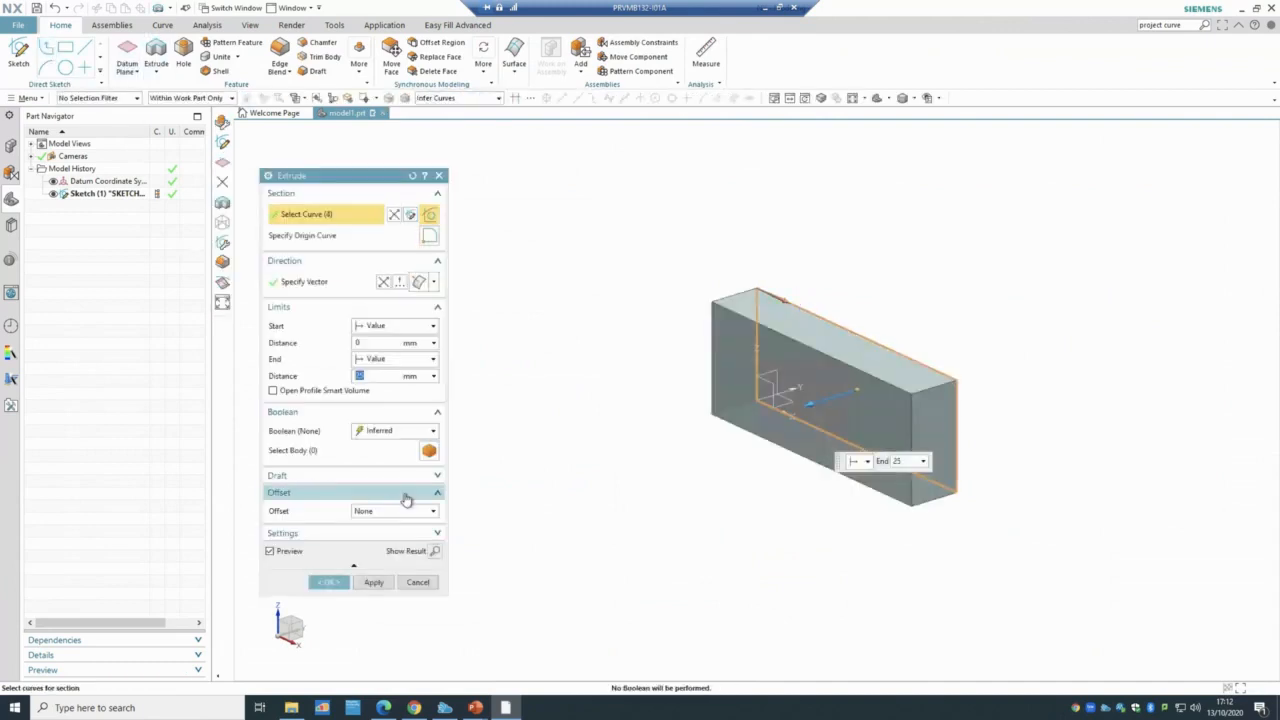
pyautogui.click(333, 582)
pyautogui.moveTo(588, 541); pyautogui.dragTo(573, 385, button='middle')
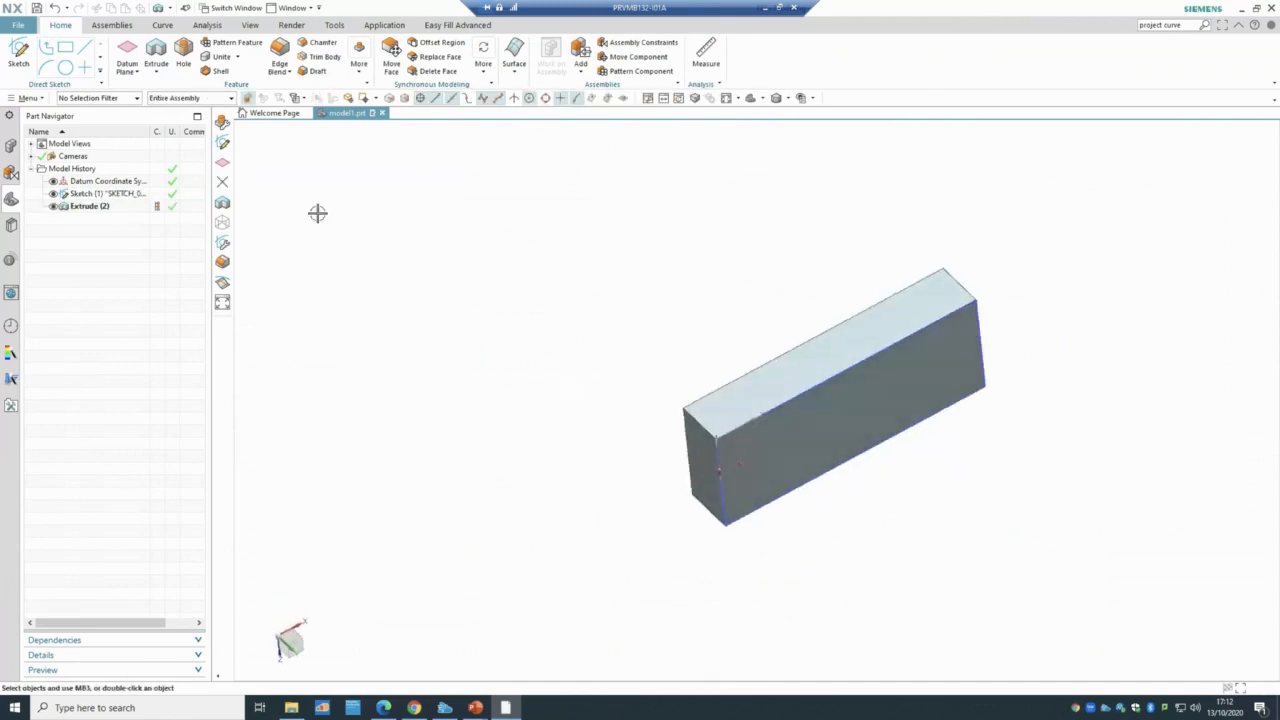
# - Sketch a rectangle from the origin on the block's front face
pyautogui.click(18, 52)
pyautogui.click(831, 407)
pyautogui.click(371, 320)
pyautogui.click(91, 54)
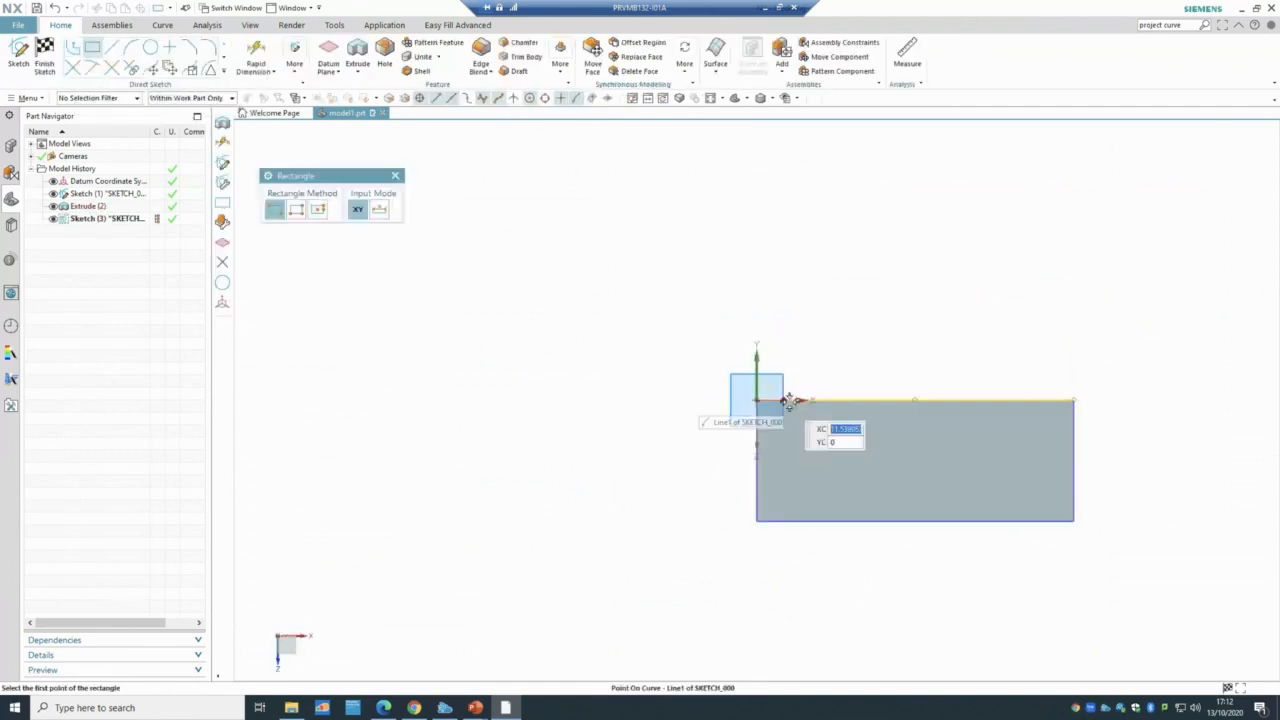
pyautogui.click(757, 400)
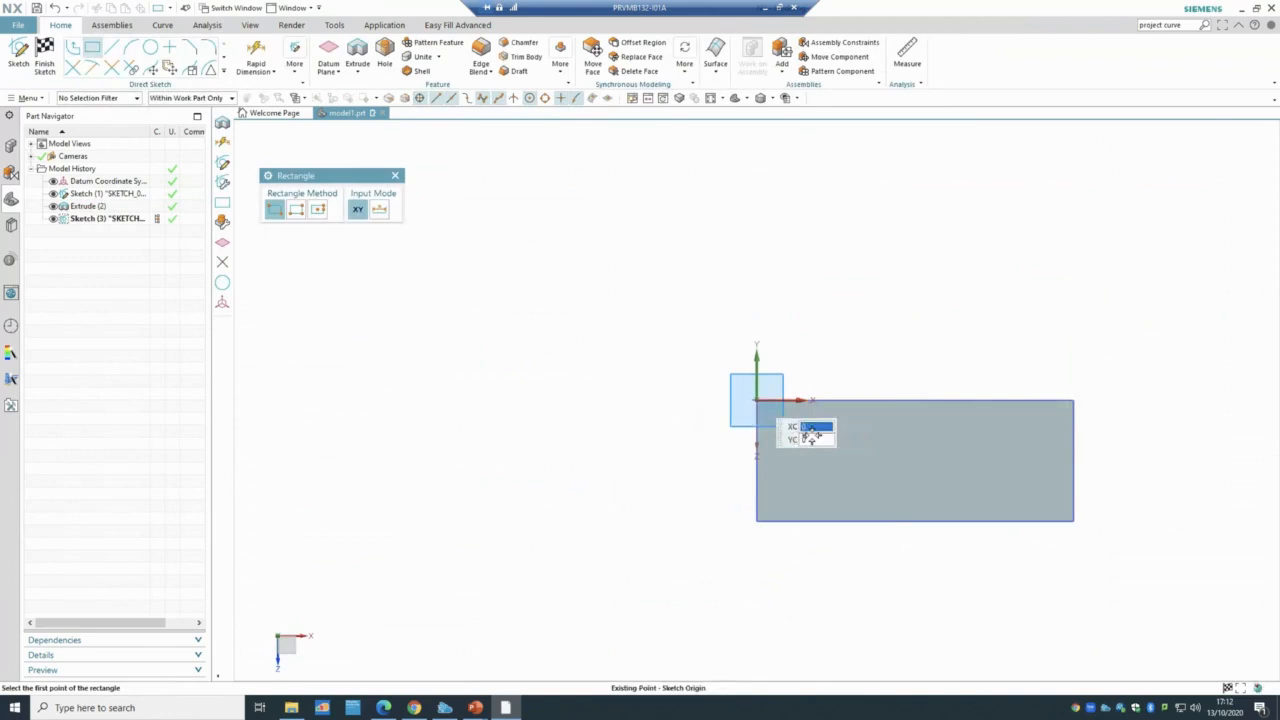
pyautogui.click(805, 521)
pyautogui.click(46, 58)
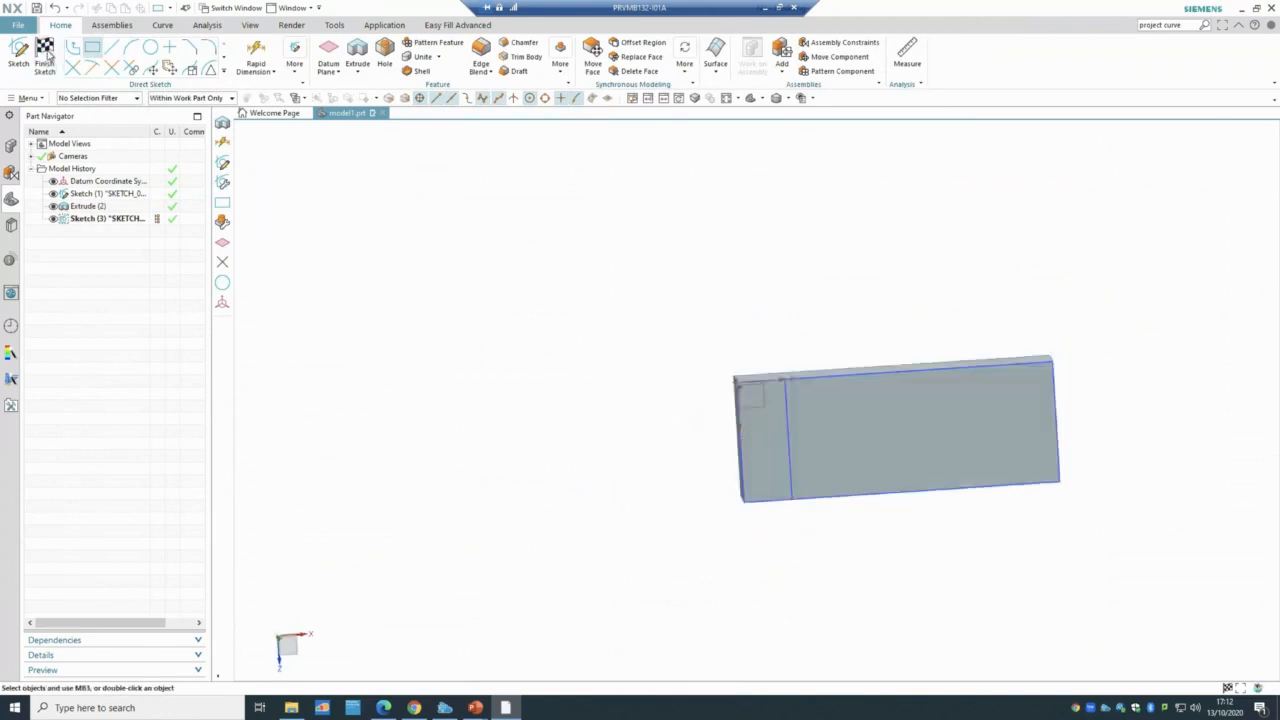
# - Extrude Sketch (3) 152 mm, united with the block into an L shape
pyautogui.click(157, 52)
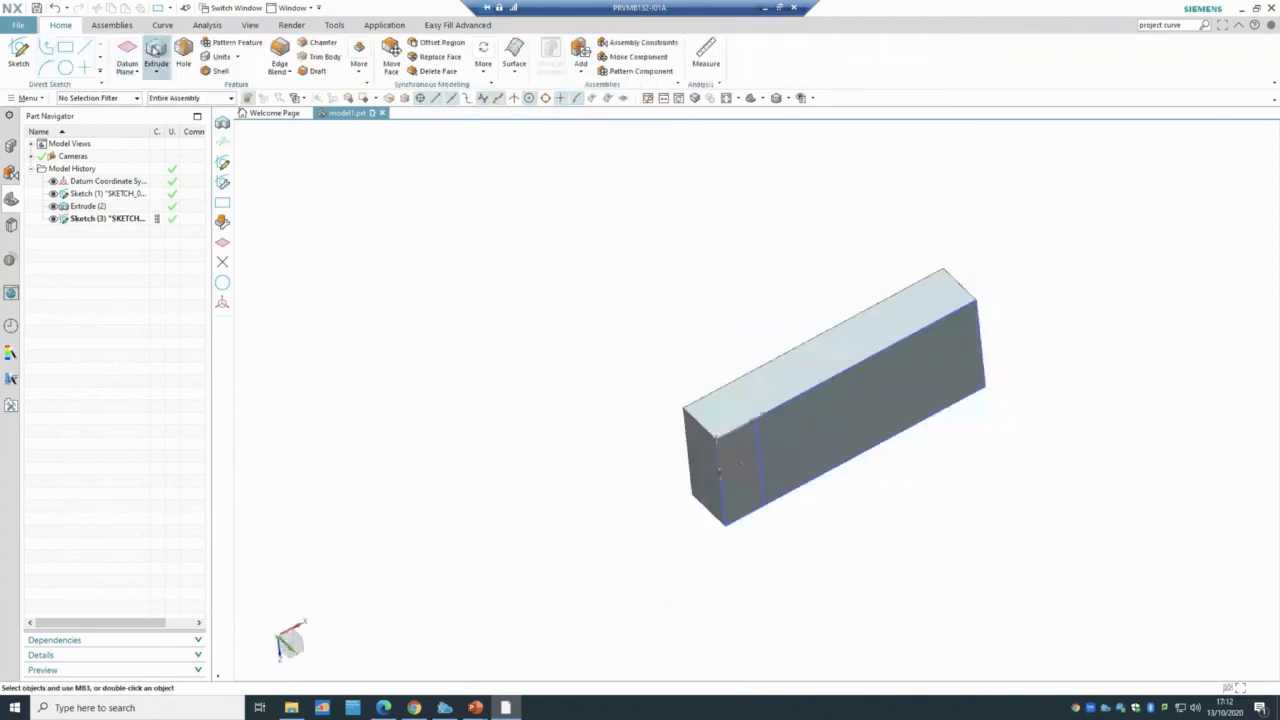
pyautogui.click(82, 218)
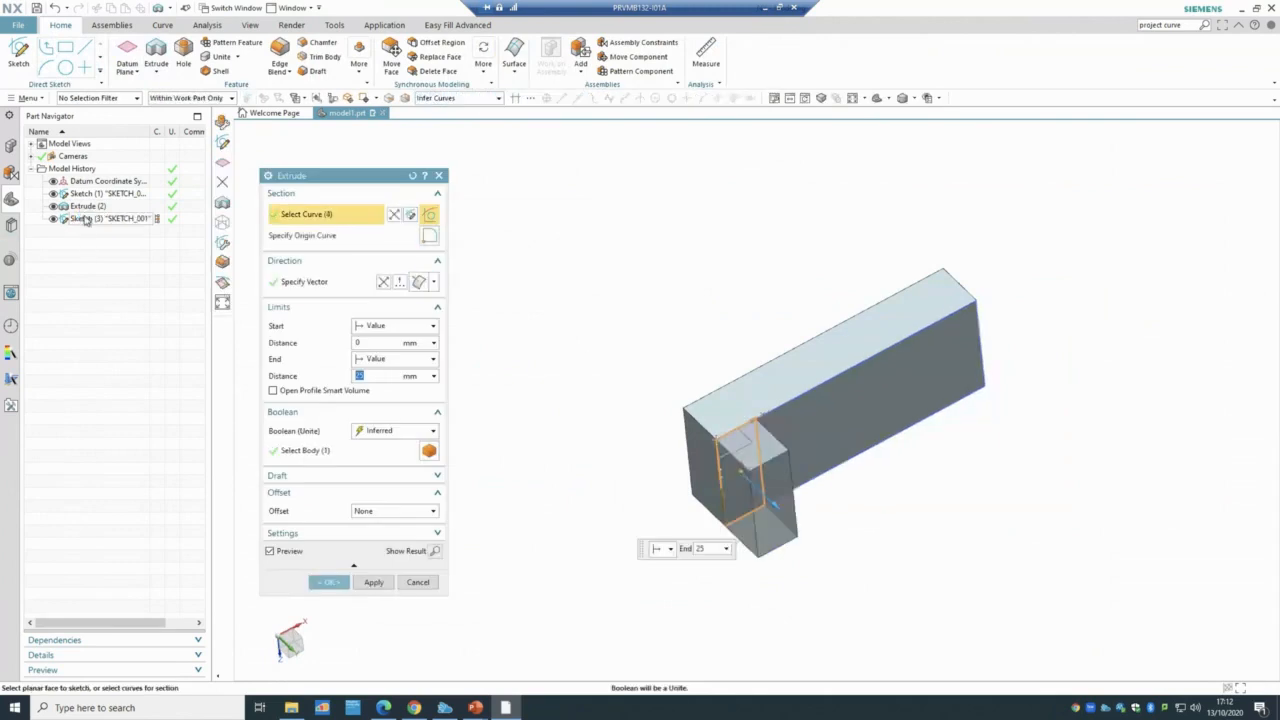
pyautogui.moveTo(777, 510); pyautogui.dragTo(942, 665)
pyautogui.click(330, 582)
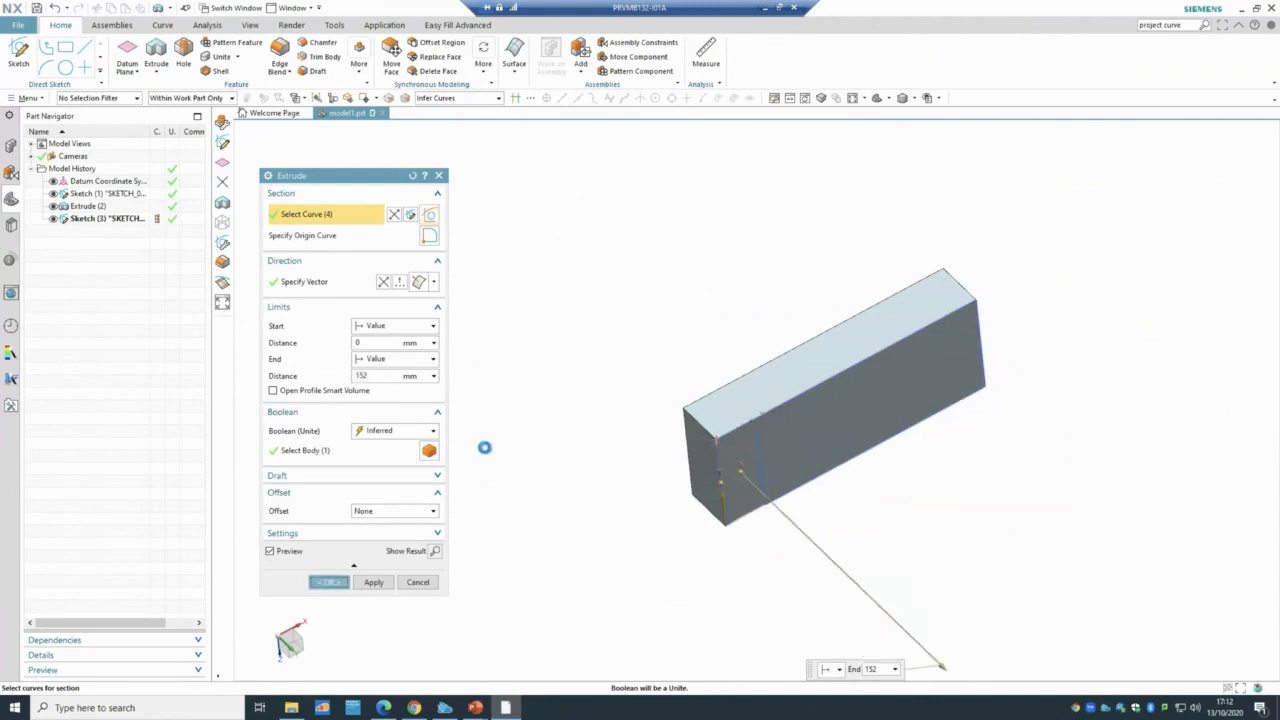
pyautogui.moveTo(503, 374); pyautogui.dragTo(415, 265, button='middle')
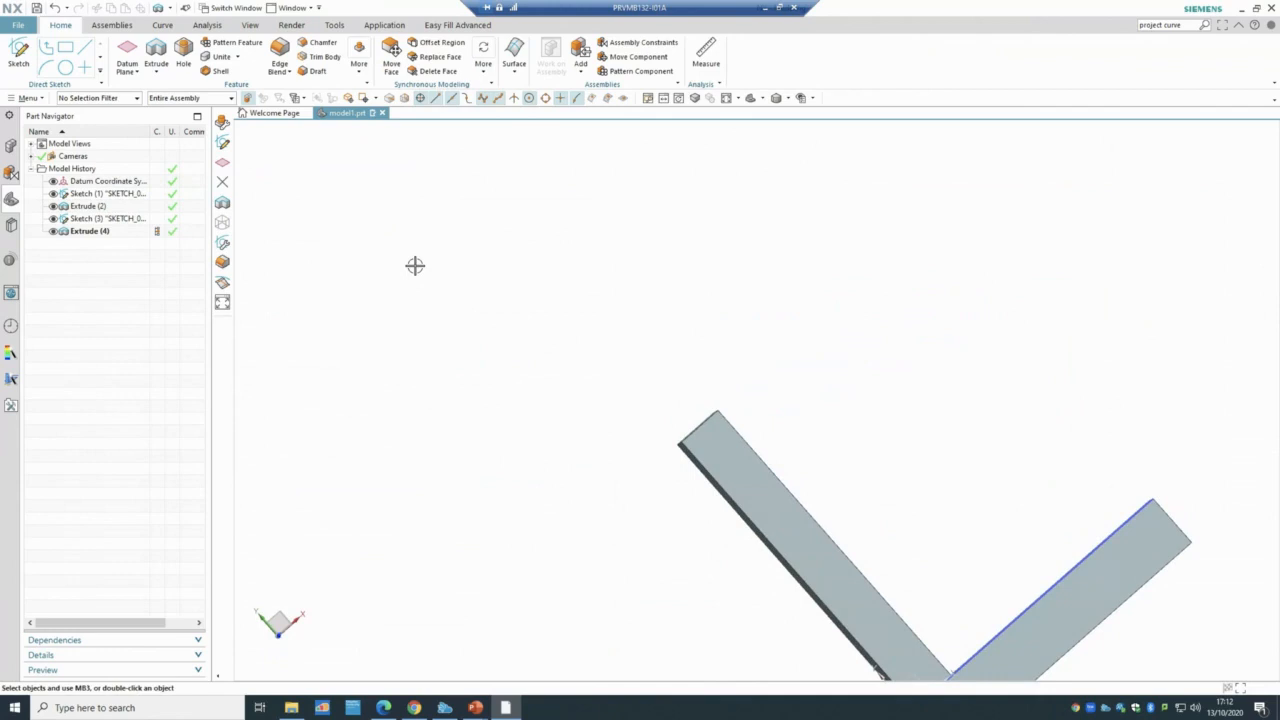
# - Delete Sketch (1) through Extrude (4) from the Part Navigator and fit the datum in view
pyautogui.click(91, 232)
pyautogui.keyDown('shift'); pyautogui.click(103, 184); pyautogui.keyUp('shift')
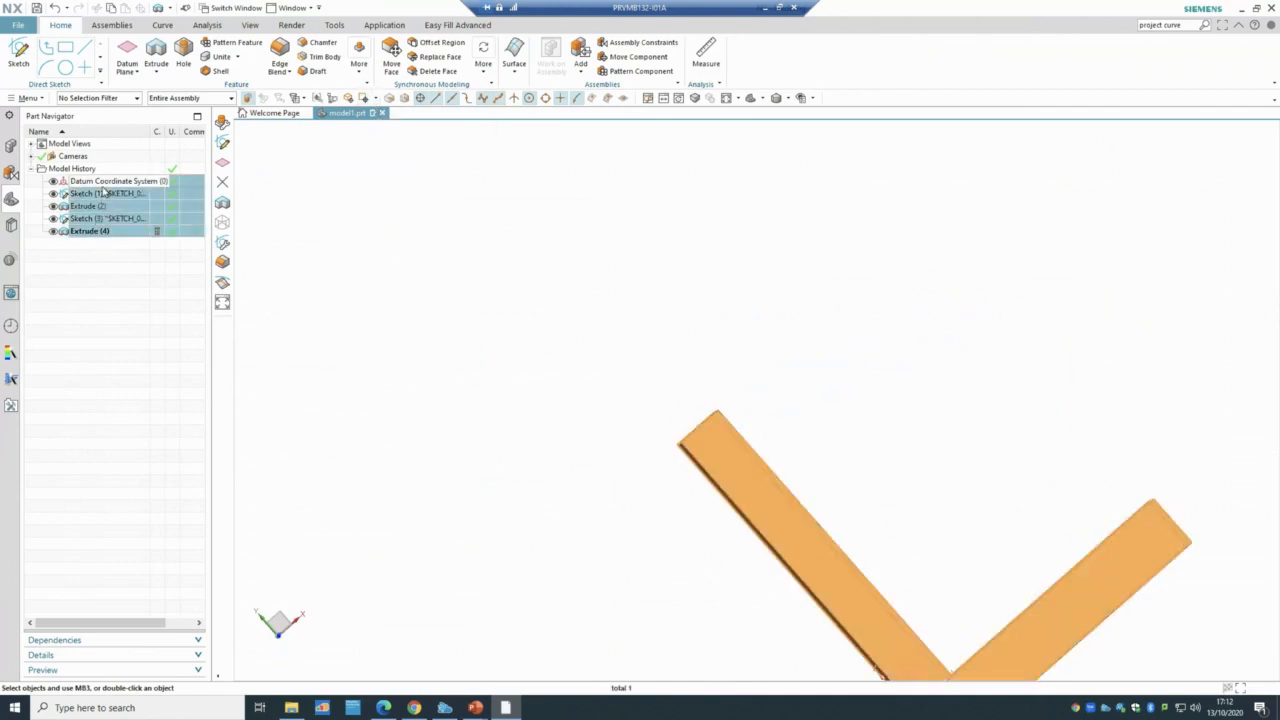
pyautogui.rightClick(104, 194)
pyautogui.click(66, 204)
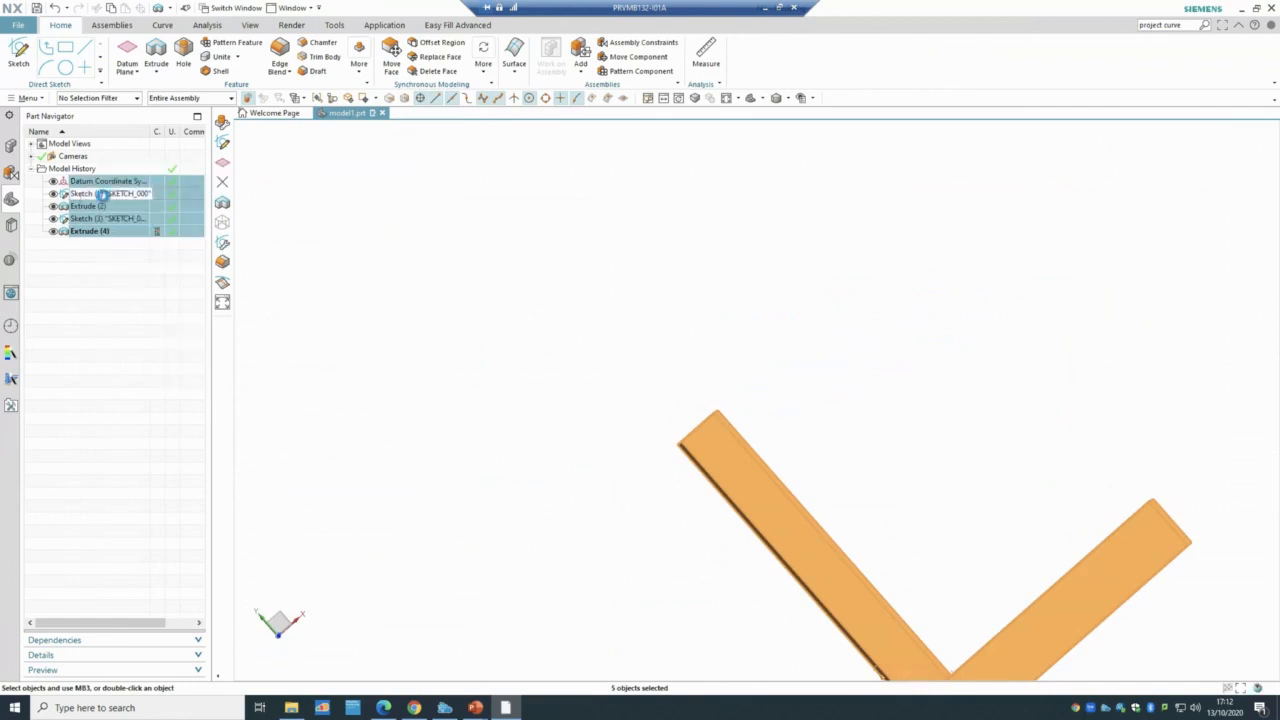
pyautogui.click(104, 194)
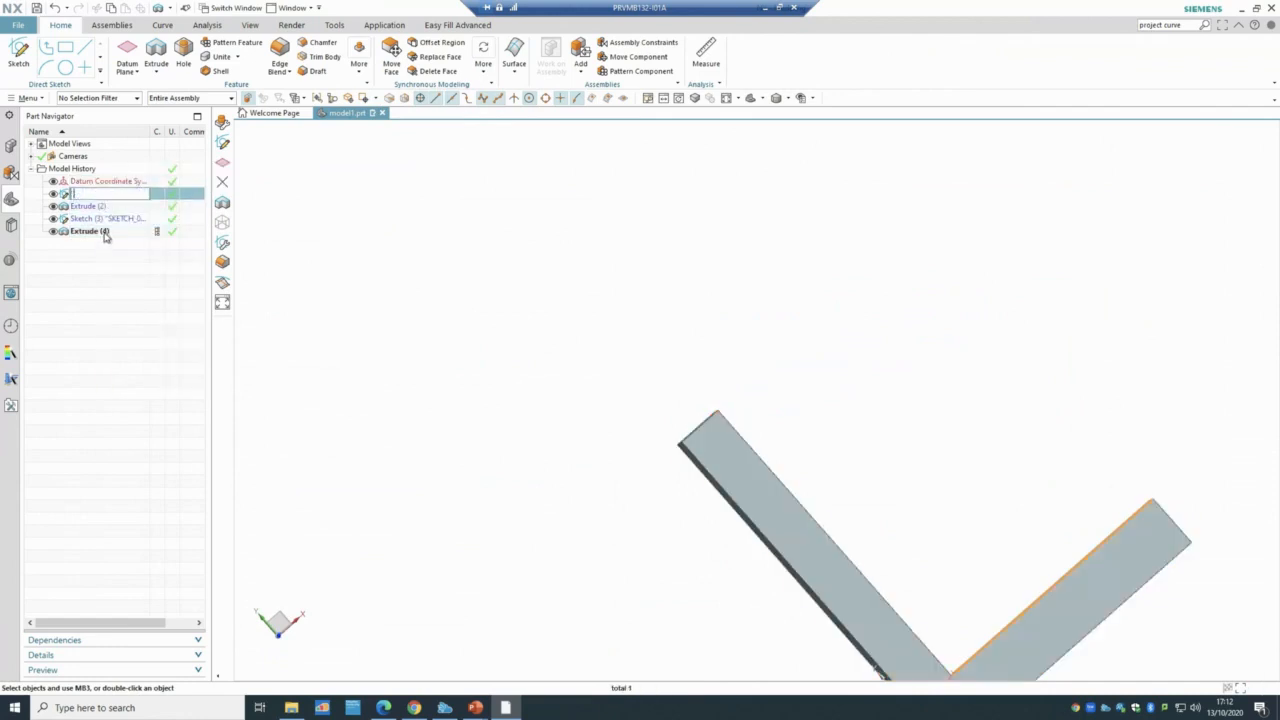
pyautogui.keyDown('shift'); pyautogui.click(103, 232); pyautogui.keyUp('shift')
pyautogui.rightClick(104, 233)
pyautogui.click(160, 393)
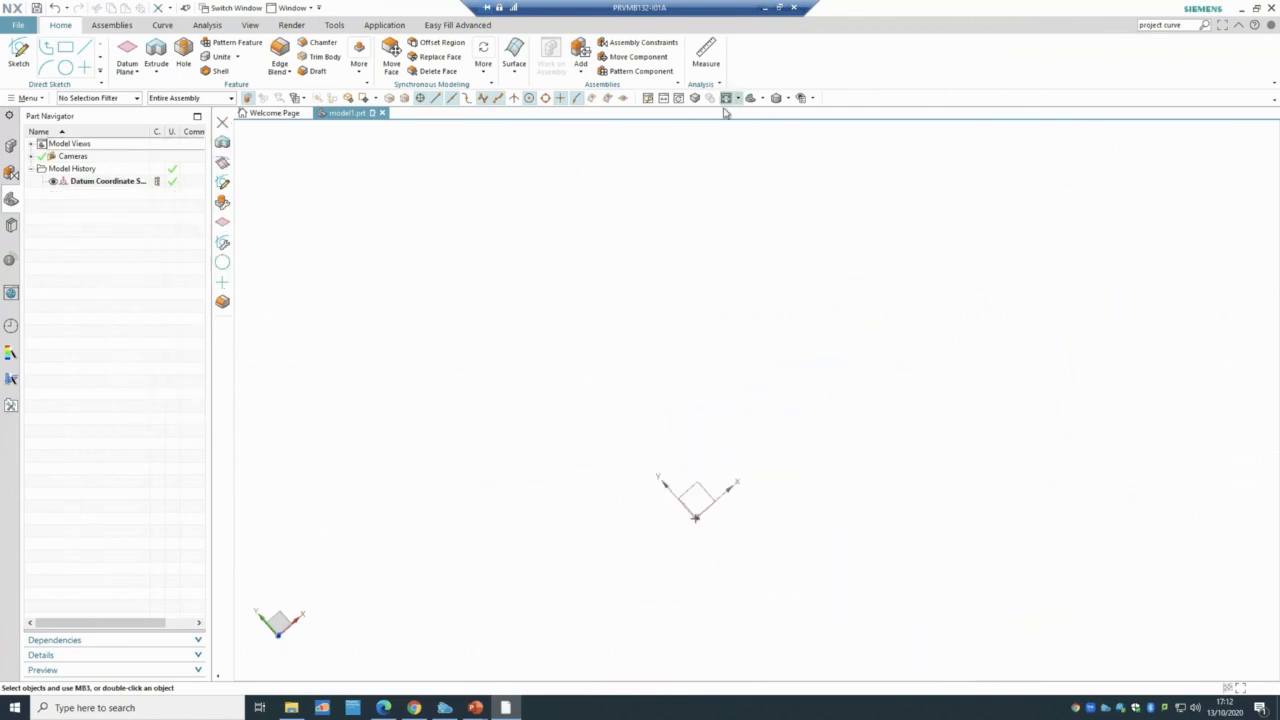
pyautogui.click(726, 102)
pyautogui.moveTo(880, 436)
pyautogui.mouseDown(button='middle')
pyautogui.moveTo(923, 409)
pyautogui.moveTo(883, 451)
pyautogui.moveTo(880, 485)
pyautogui.moveTo(886, 471)
pyautogui.moveTo(854, 483)
pyautogui.moveTo(787, 468)
pyautogui.mouseUp(button='middle')
# - Start a sketch on the XZ datum plane and draw horizontal and vertical lines from the origin
pyautogui.click(18, 50)
pyautogui.click(738, 400)
pyautogui.click(373, 324)
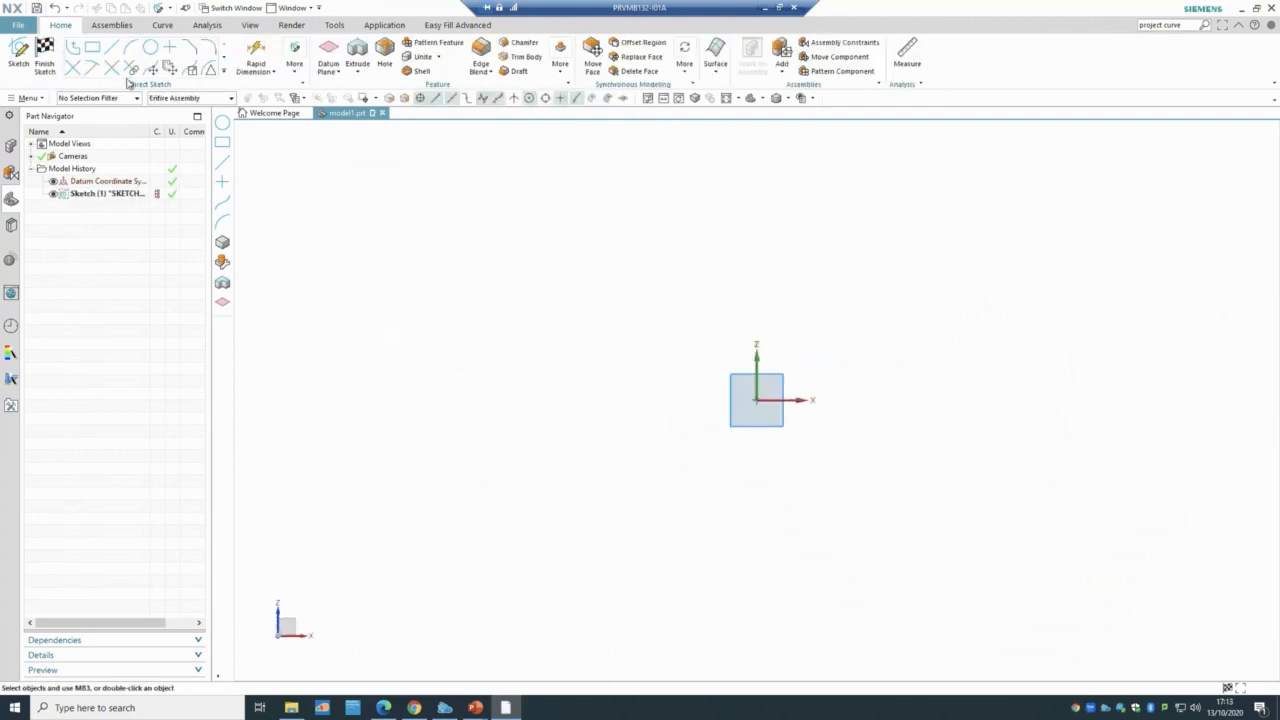
pyautogui.click(111, 47)
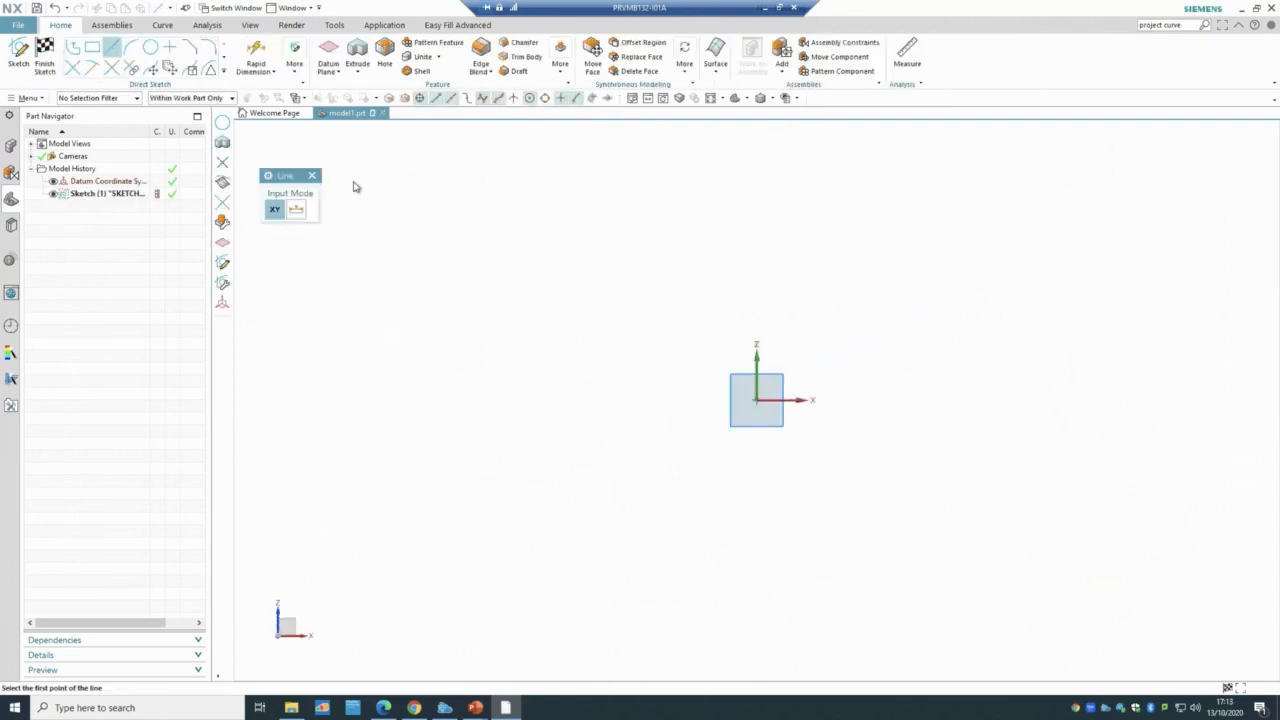
pyautogui.click(756, 400)
pyautogui.click(1157, 400)
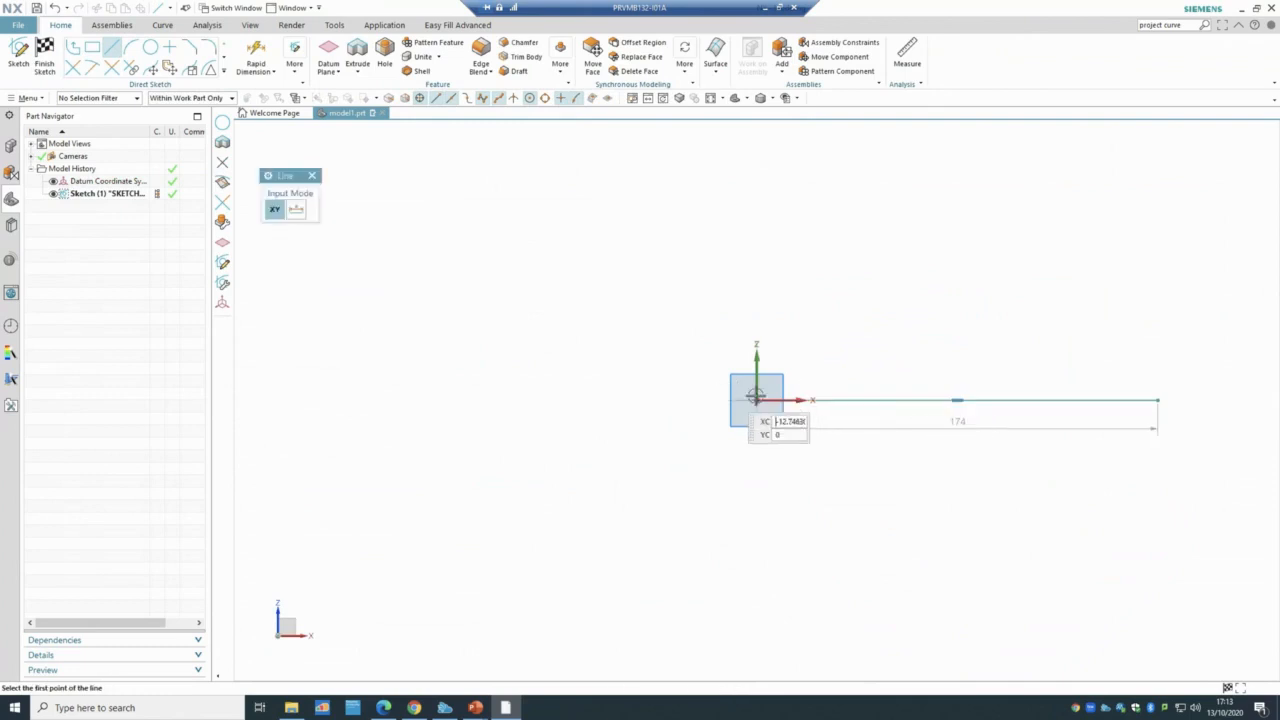
pyautogui.click(756, 398)
pyautogui.click(750, 168)
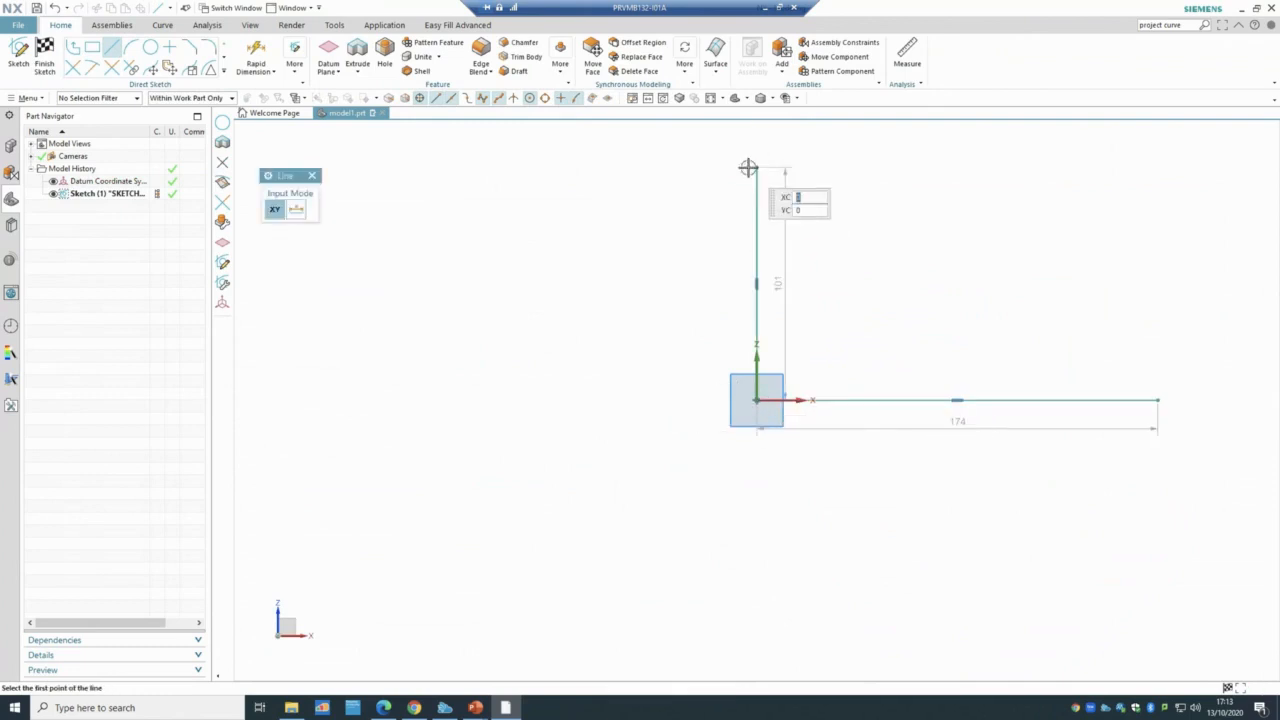
pyautogui.press('Escape')
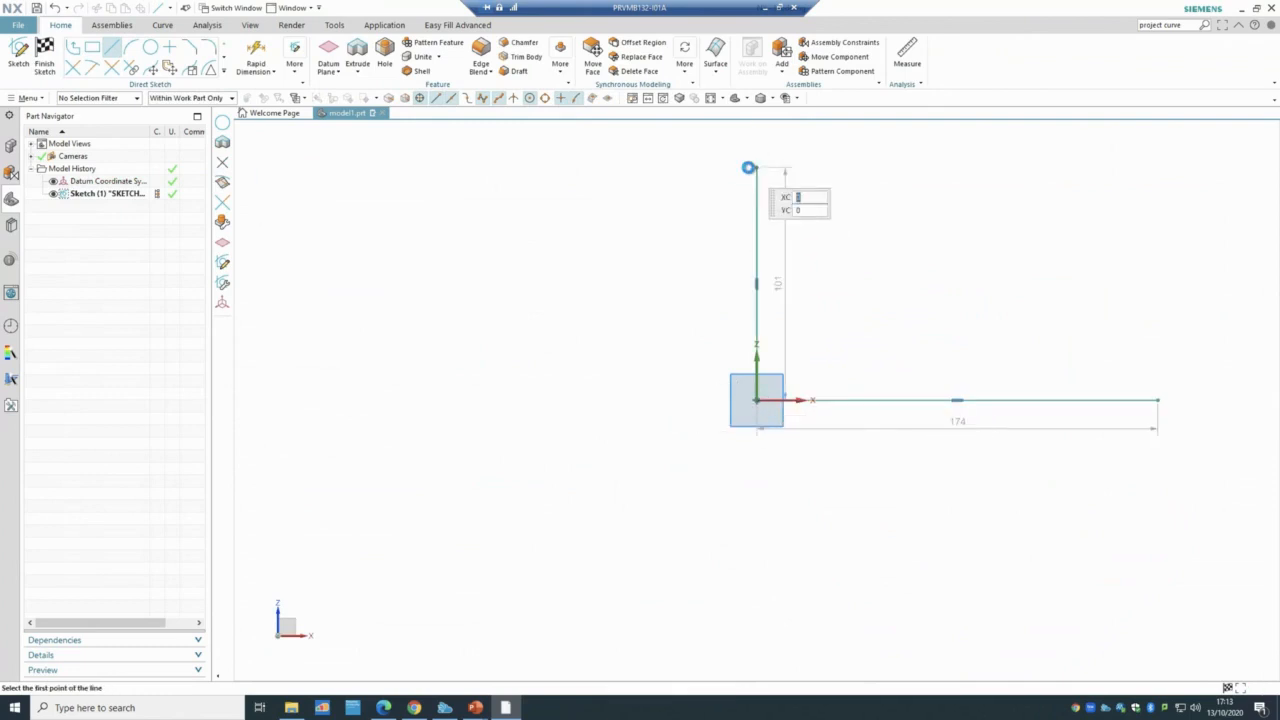
# - Set the horizontal line to 145 mm and the vertical line to 90 mm, then check the tutorial drawing
pyautogui.doubleClick(969, 427)
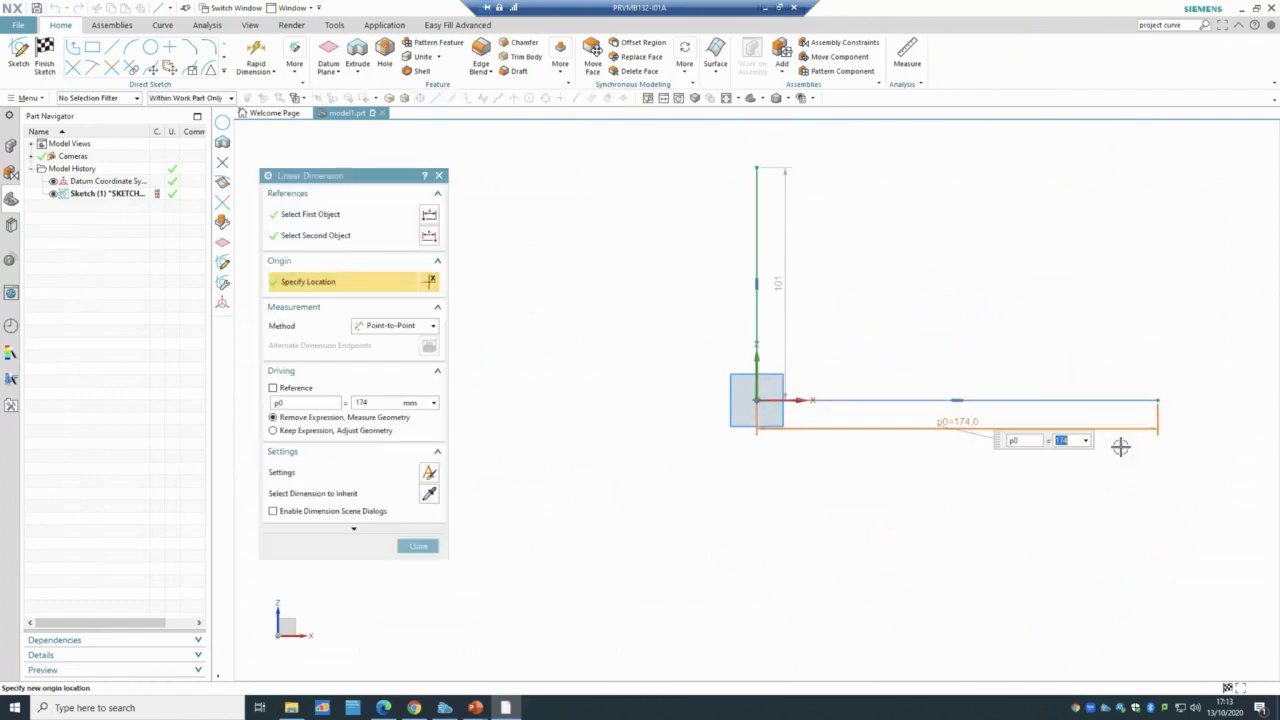
pyautogui.write('145')
pyautogui.press('Return')
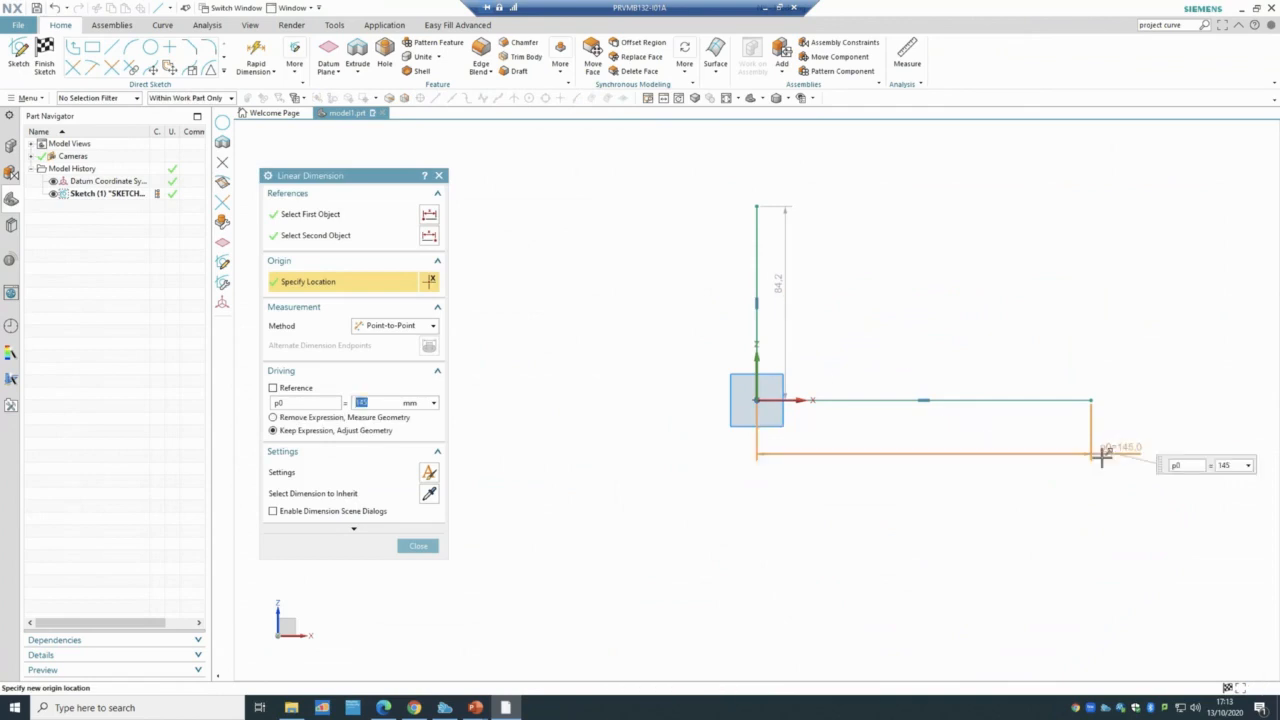
pyautogui.click(894, 453)
pyautogui.click(779, 278)
pyautogui.press('Escape')
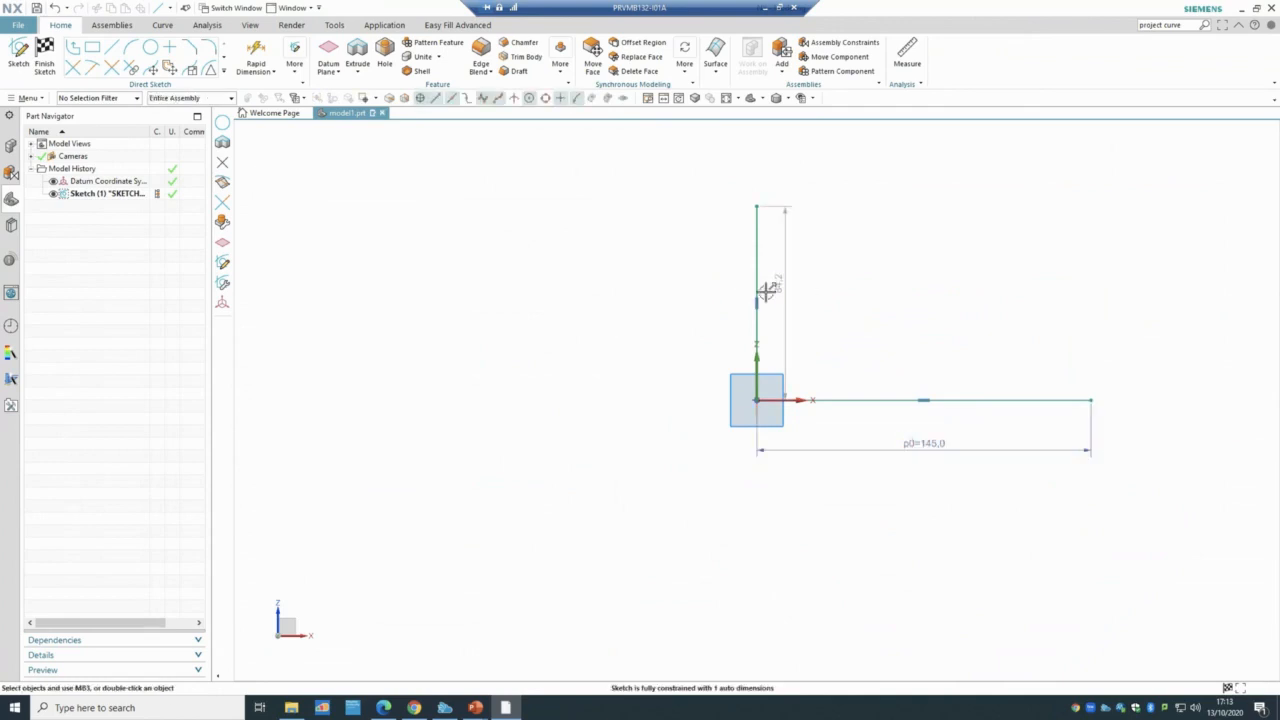
pyautogui.moveTo(783, 283); pyautogui.dragTo(673, 295)
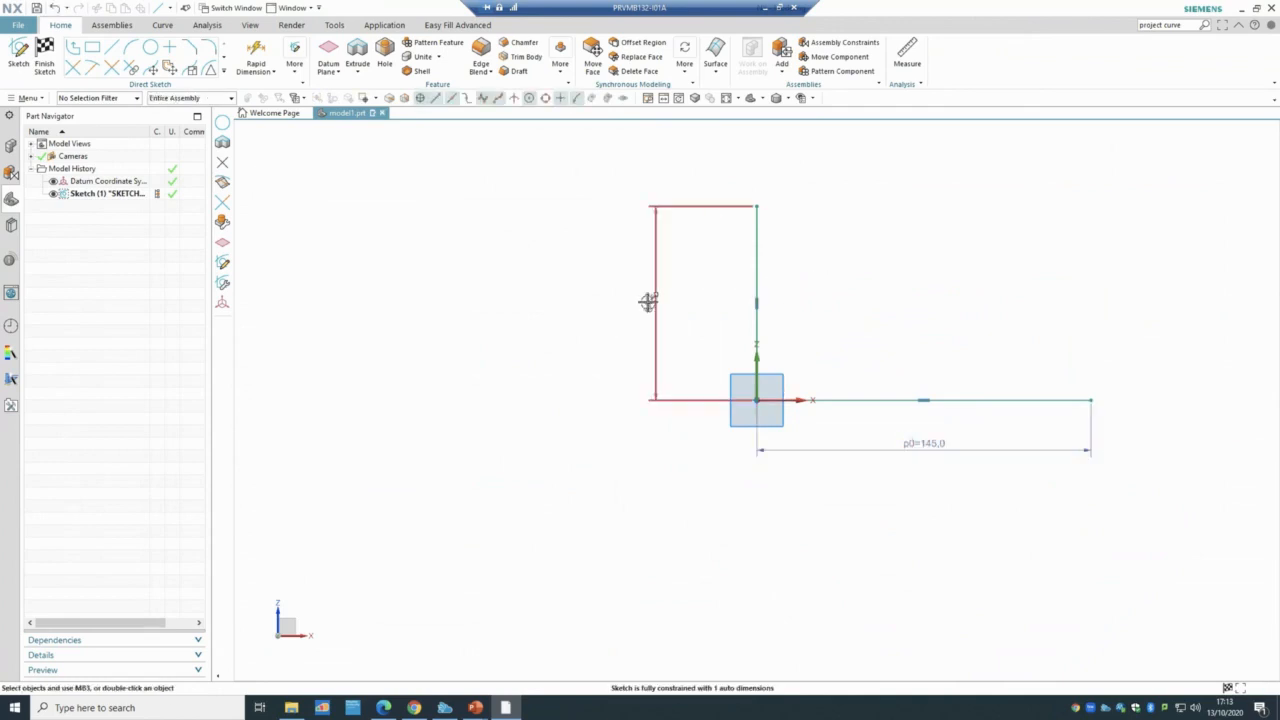
pyautogui.doubleClick(648, 299)
pyautogui.write('90')
pyautogui.press('Return')
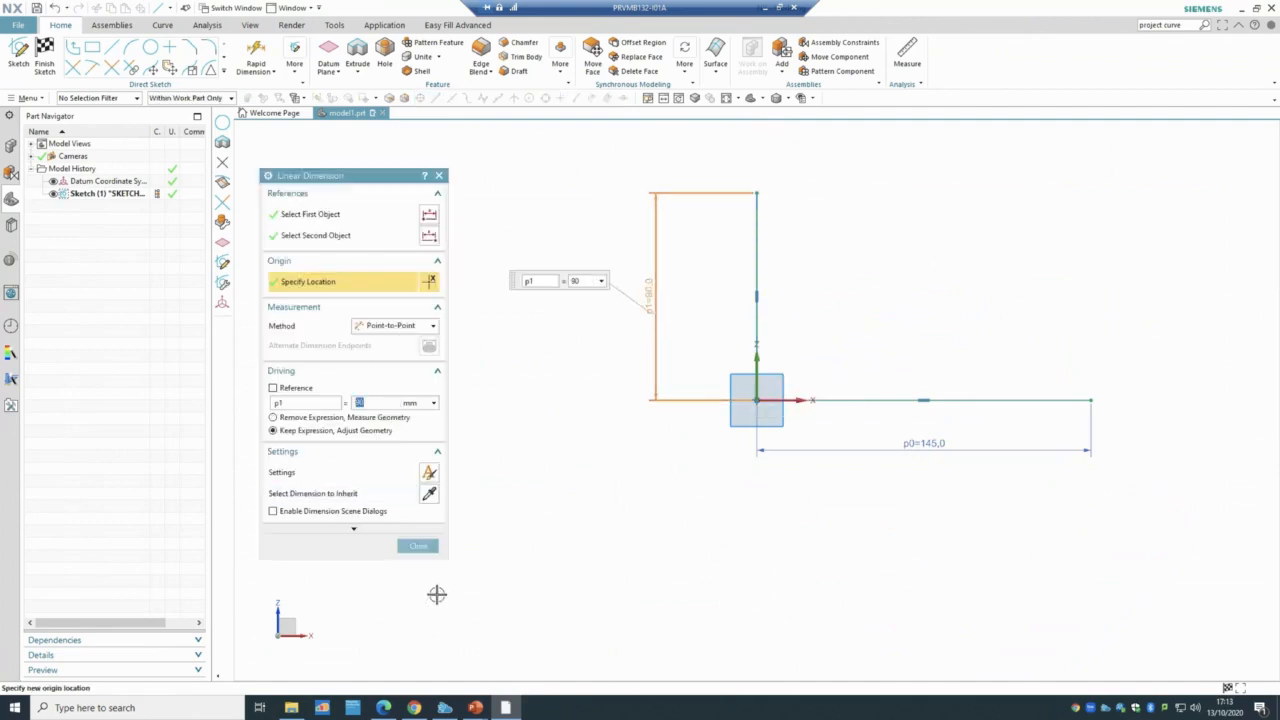
pyautogui.click(418, 545)
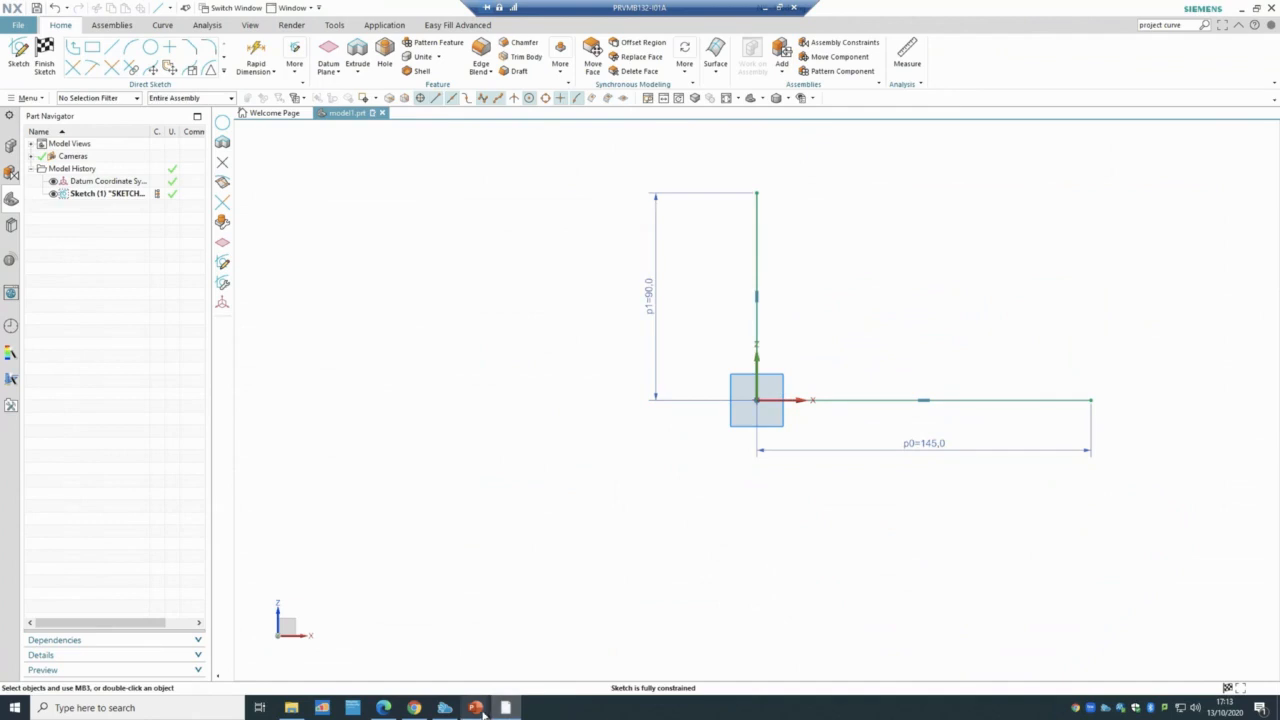
pyautogui.moveTo(475, 707)
pyautogui.click(545, 650)
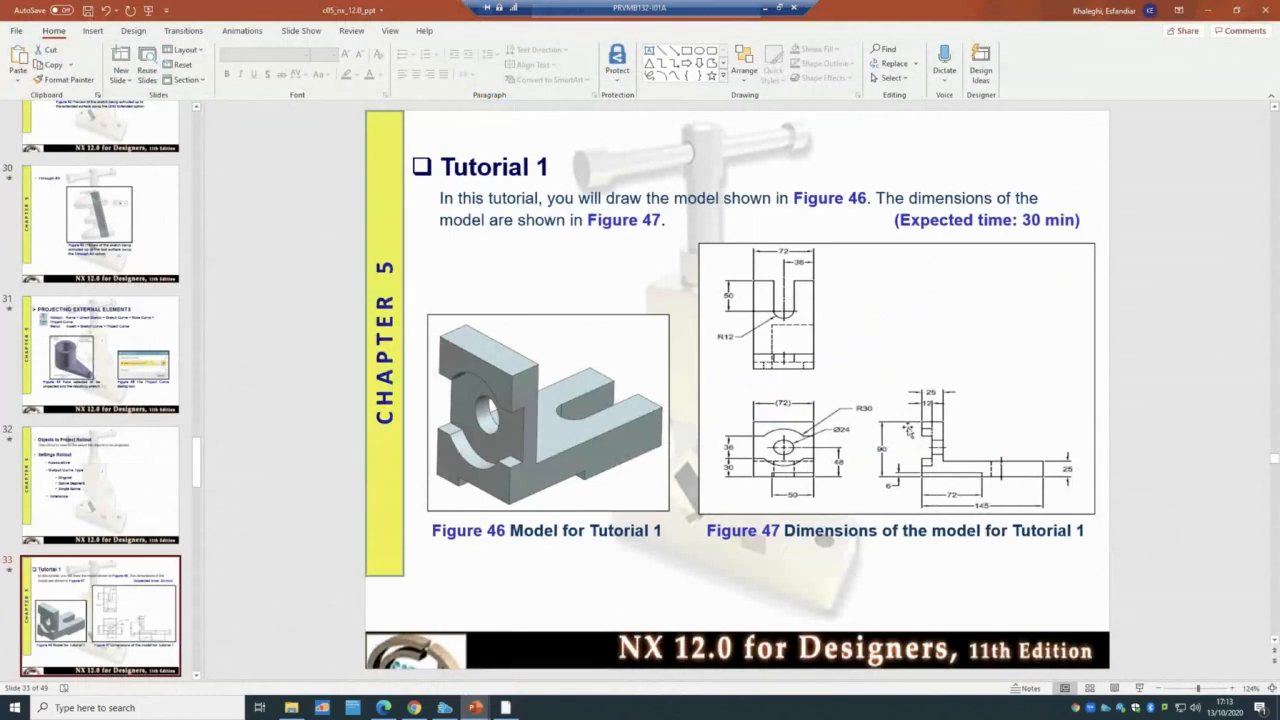
# - Finish the L-profile sketch and preview extruding both lines 152 mm as sheets
pyautogui.click(505, 707)
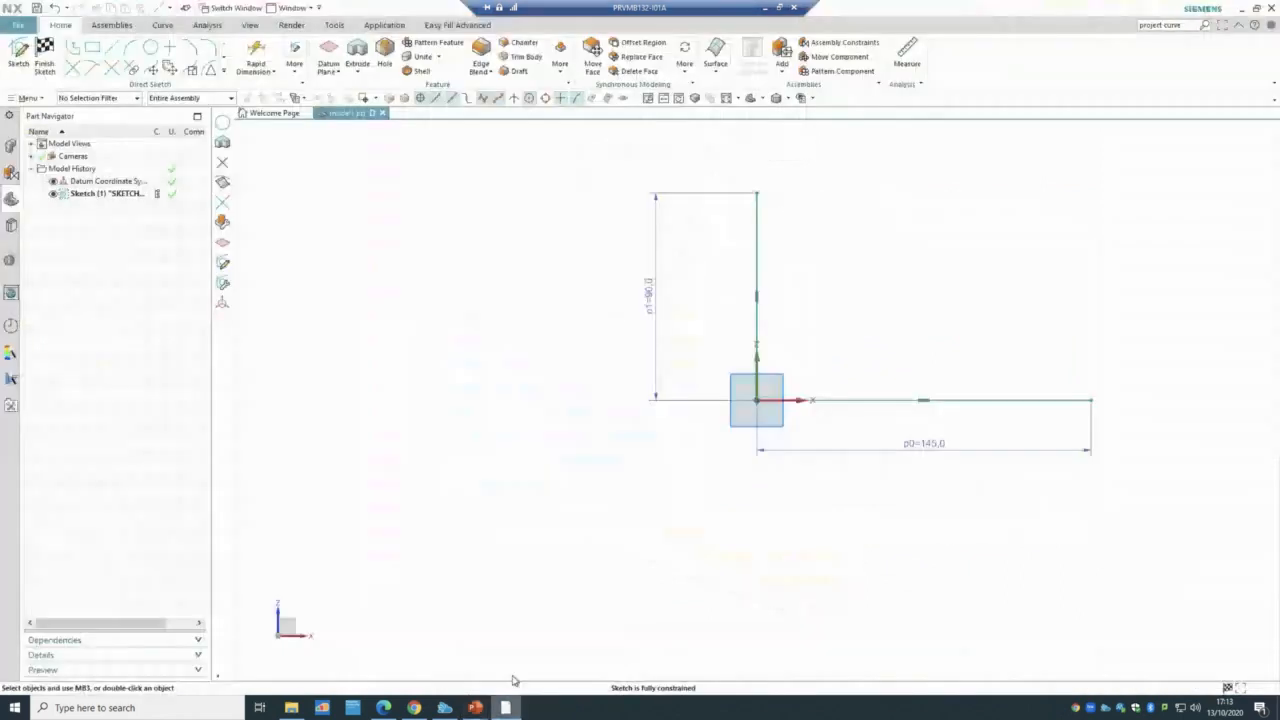
pyautogui.click(45, 55)
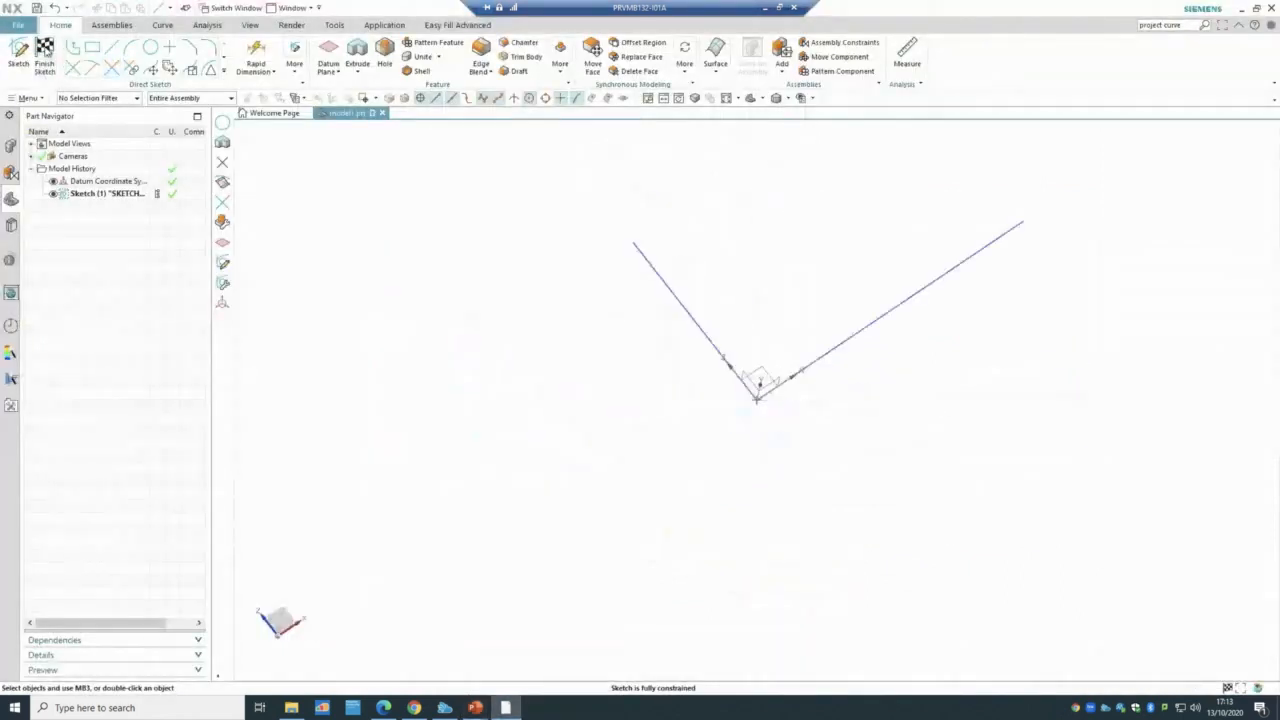
pyautogui.moveTo(446, 309)
pyautogui.mouseDown(button='middle')
pyautogui.moveTo(463, 289)
pyautogui.moveTo(518, 363)
pyautogui.moveTo(463, 269)
pyautogui.moveTo(457, 231)
pyautogui.moveTo(403, 171)
pyautogui.mouseUp(button='middle')
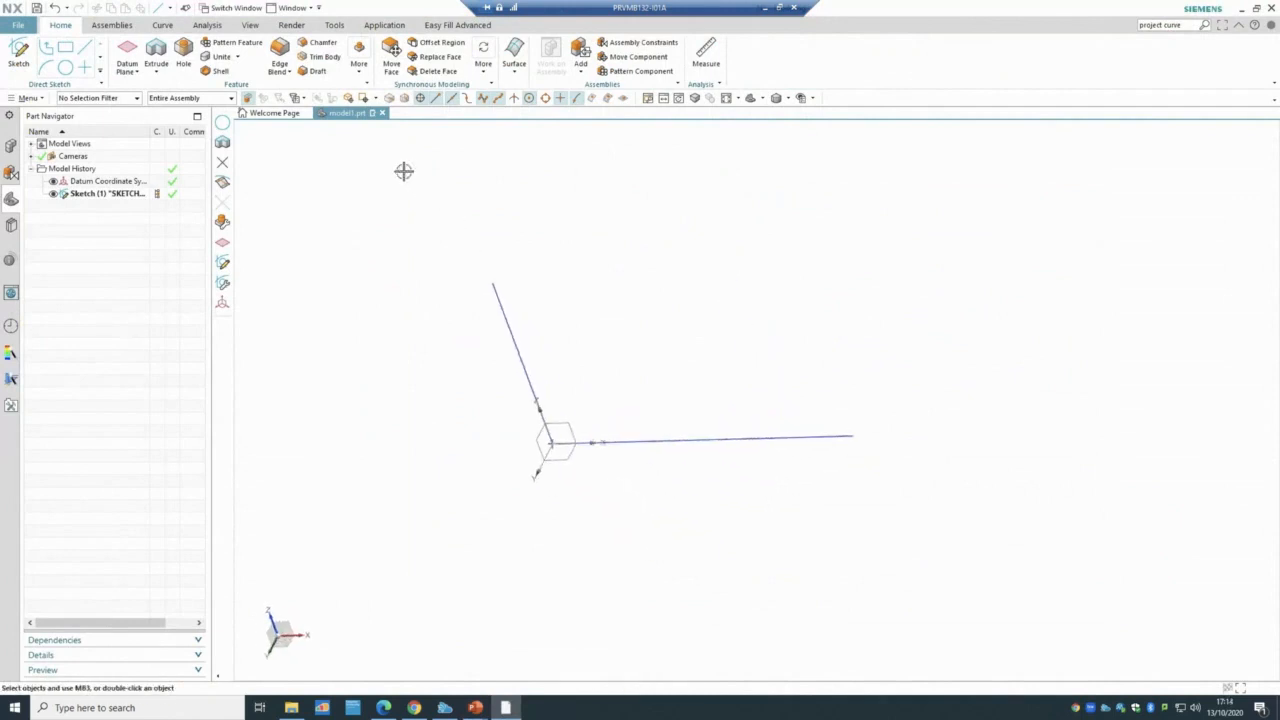
pyautogui.click(160, 48)
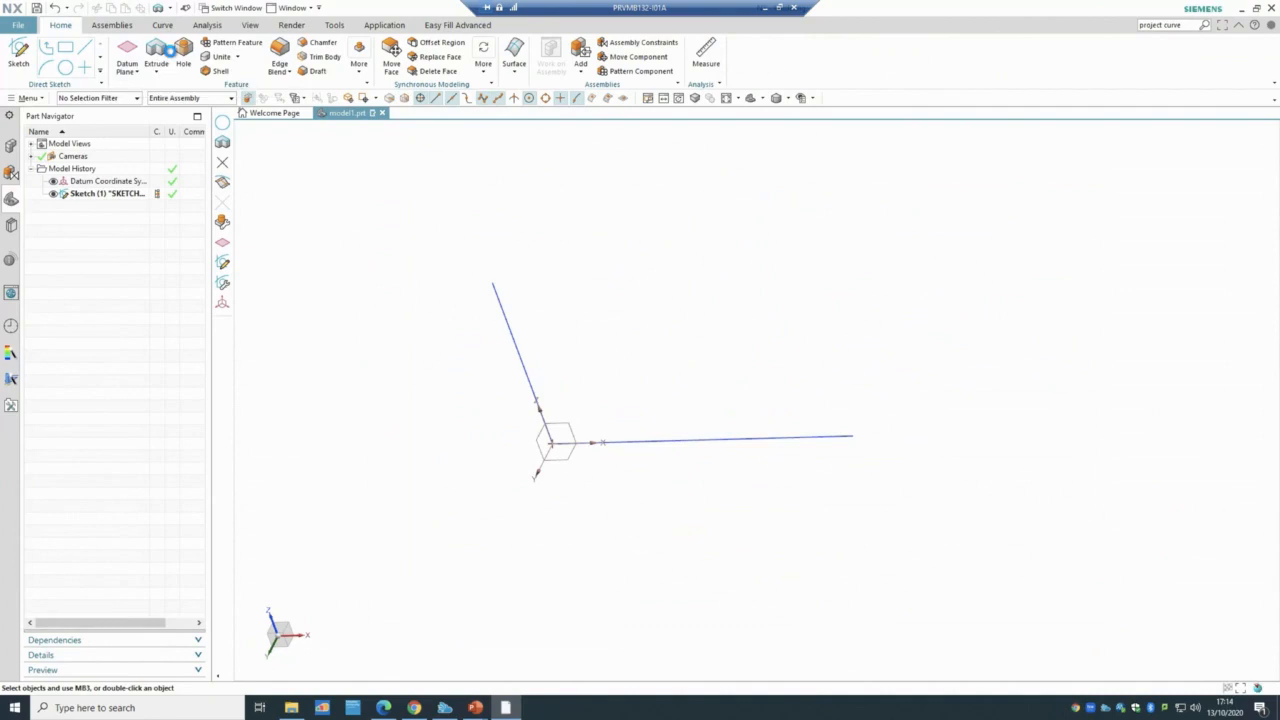
pyautogui.click(517, 353)
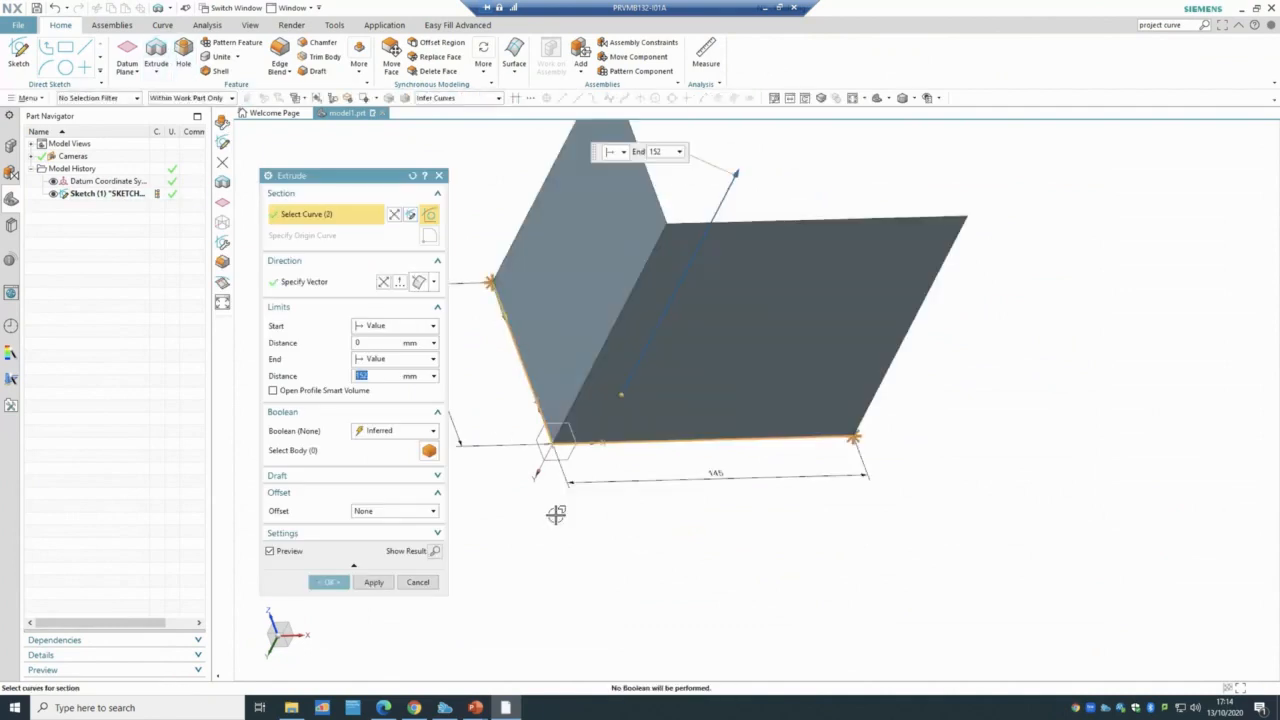
pyautogui.moveTo(646, 534)
pyautogui.mouseDown(button='middle')
pyautogui.moveTo(611, 546)
pyautogui.moveTo(620, 580)
pyautogui.moveTo(606, 609)
pyautogui.moveTo(591, 563)
pyautogui.moveTo(651, 563)
pyautogui.moveTo(628, 565)
pyautogui.mouseUp(button='middle')
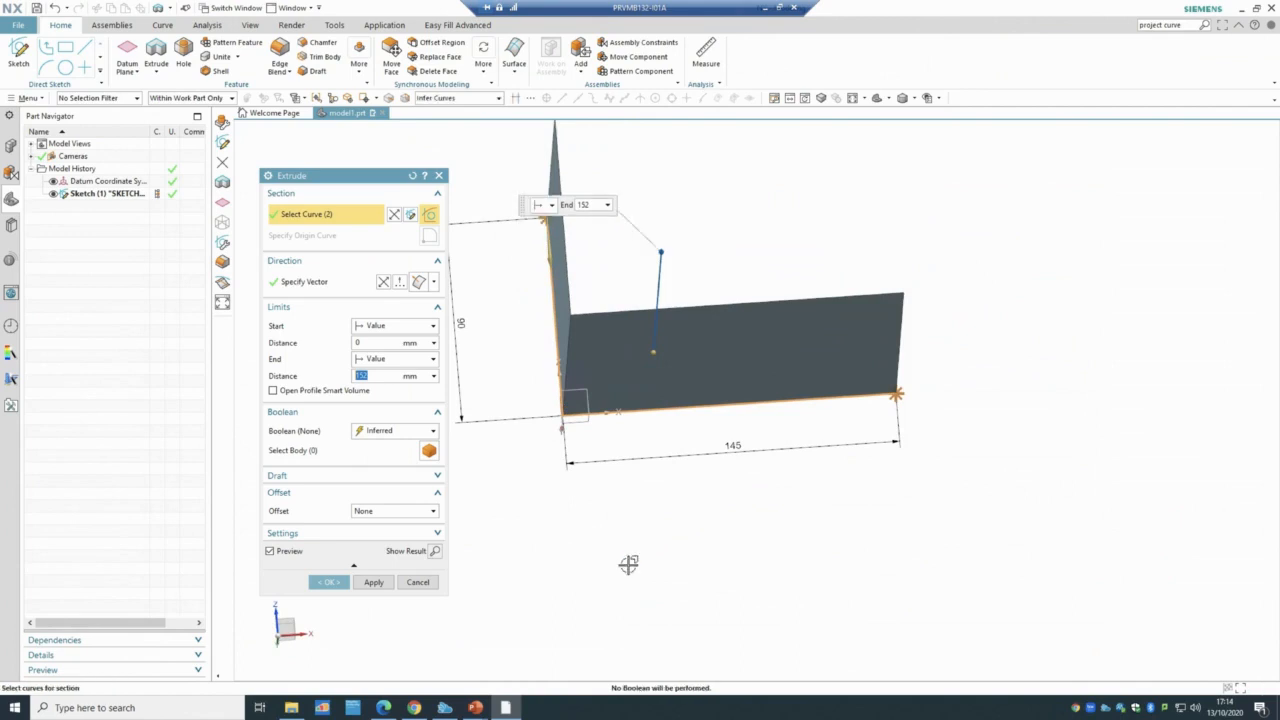
pyautogui.click(475, 707)
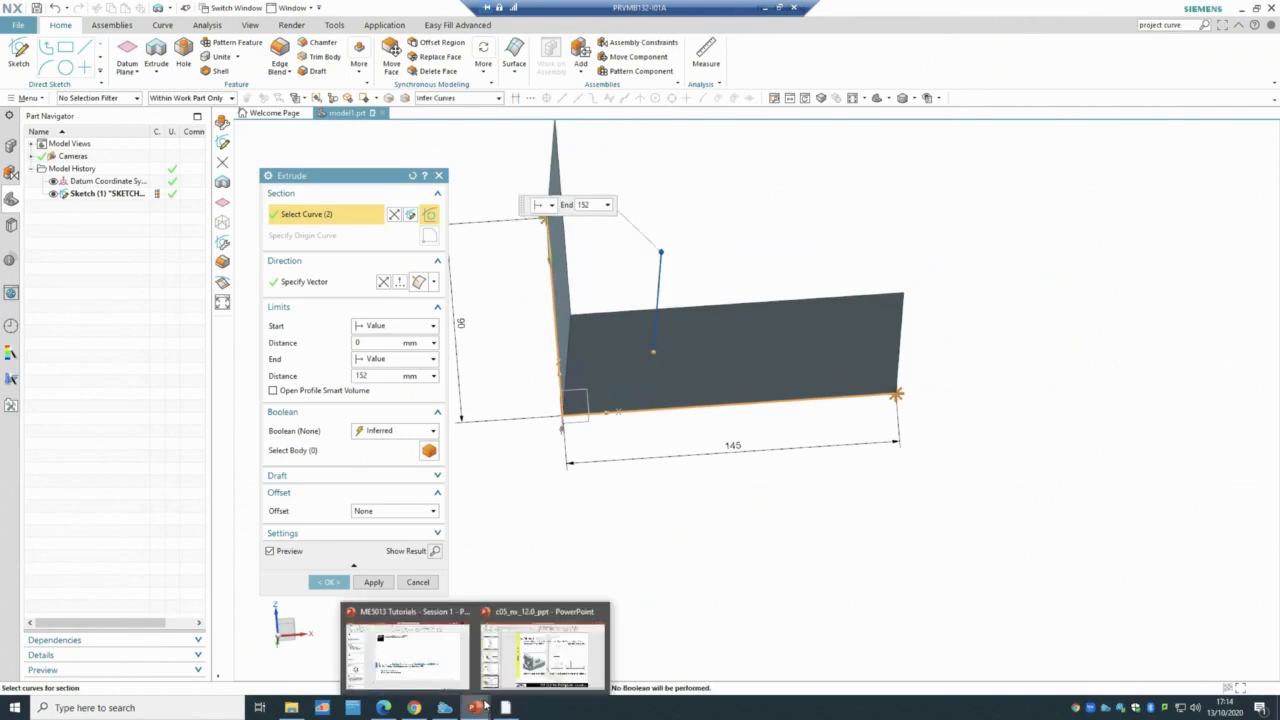
pyautogui.click(505, 668)
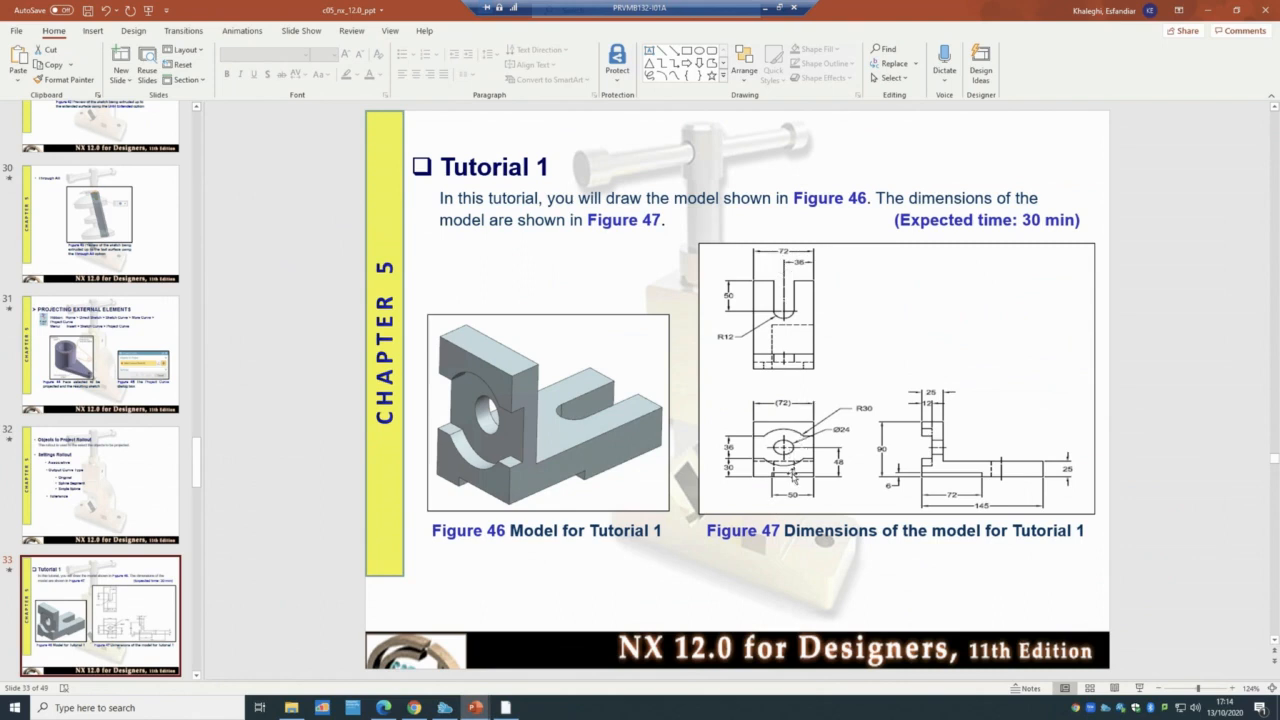
pyautogui.click(793, 478)
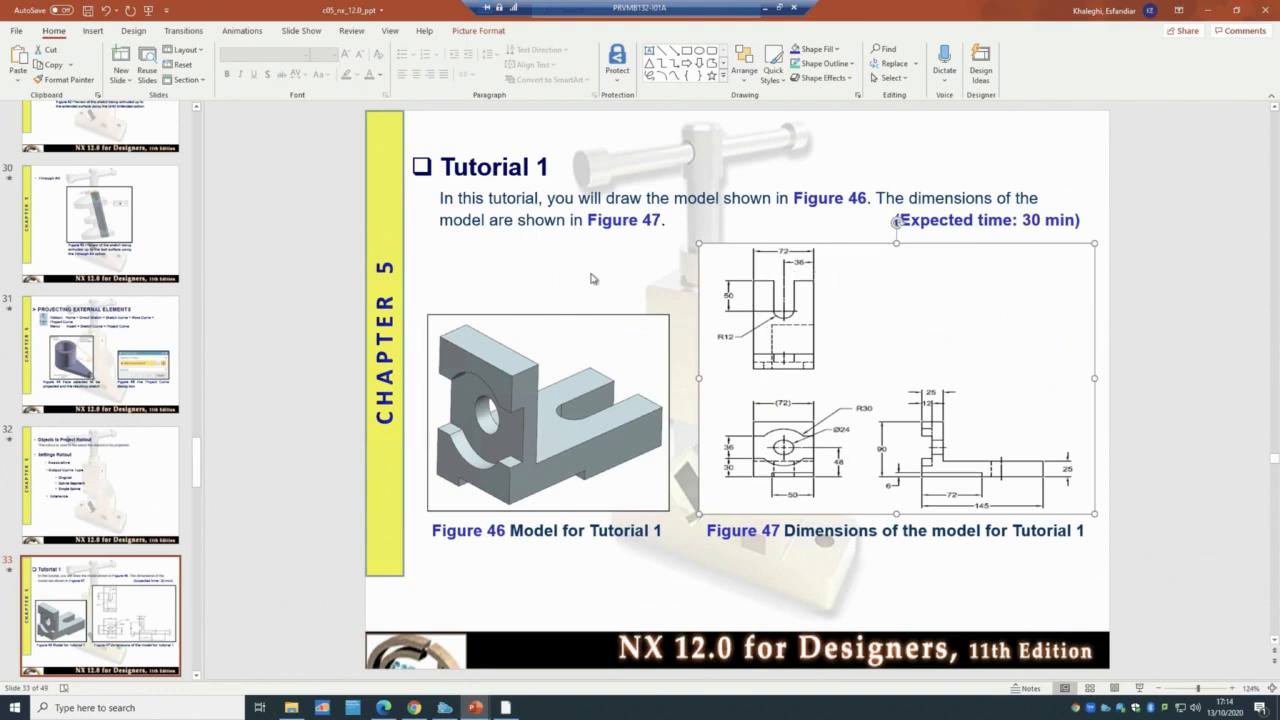
pyautogui.click(506, 707)
# - Set the extrusion end to Symmetric Value with distance 36 and preview the result
pyautogui.click(379, 359)
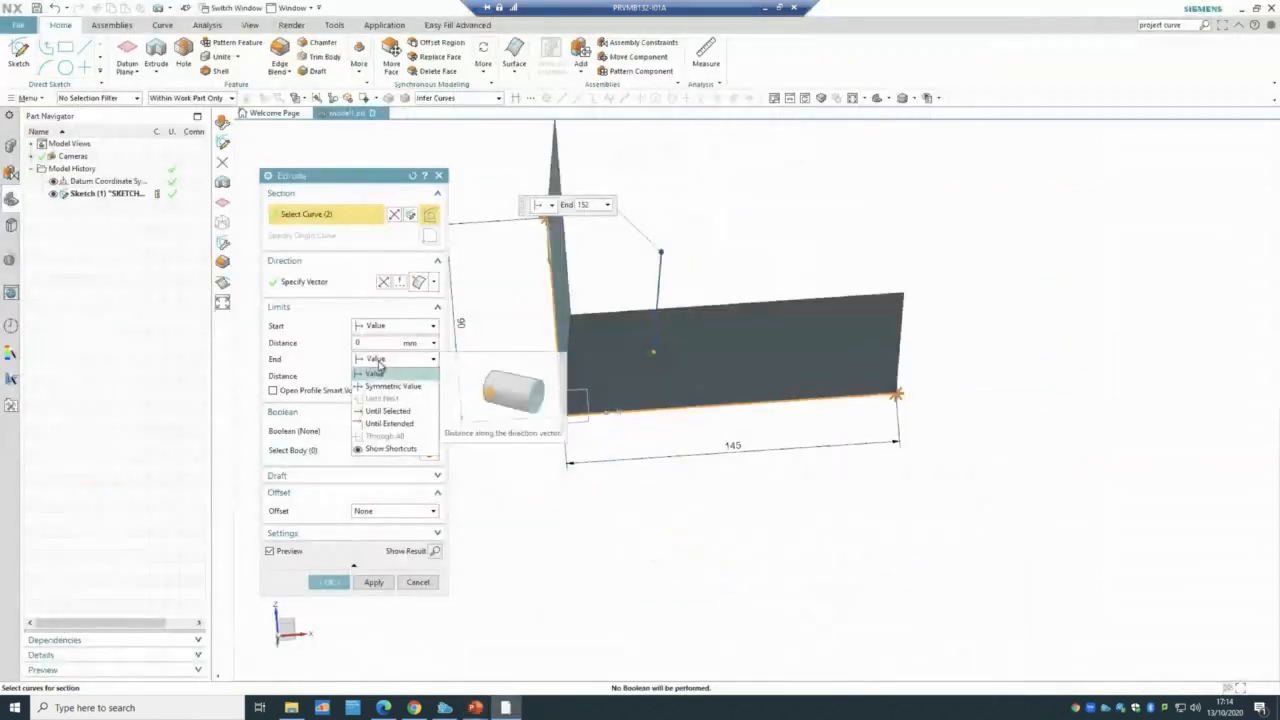
pyautogui.click(388, 386)
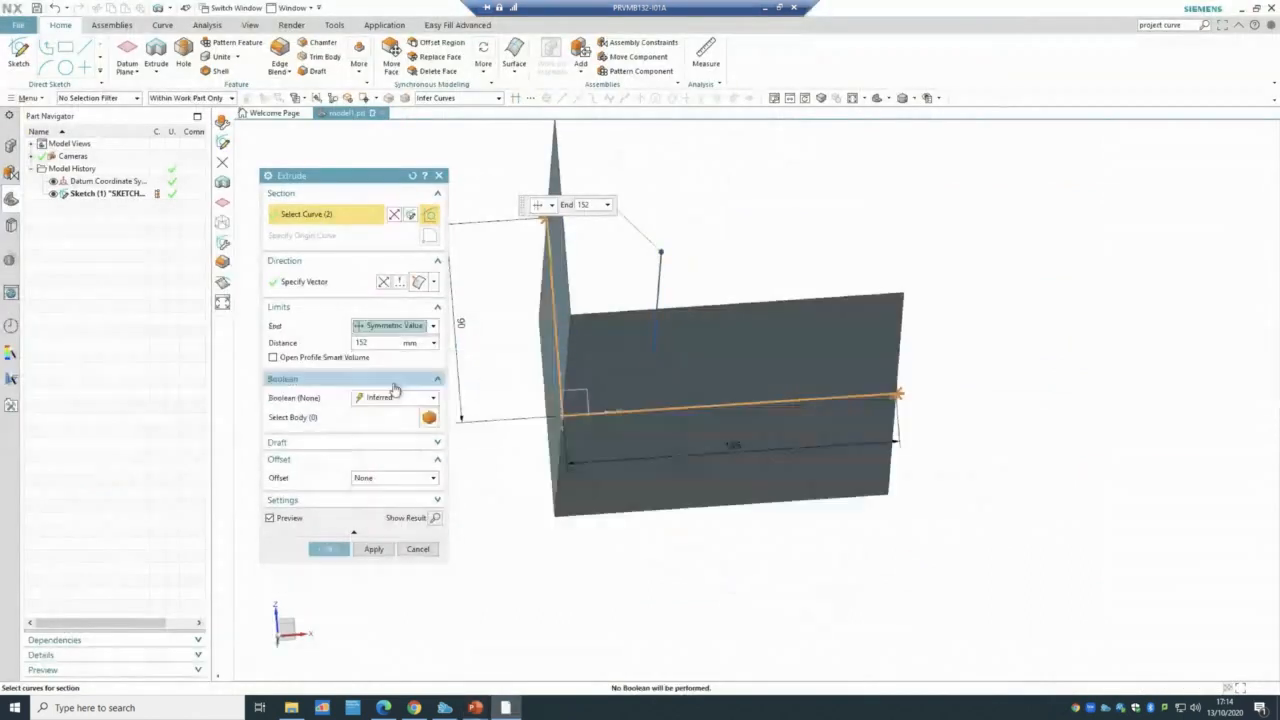
pyautogui.click(373, 342)
pyautogui.write('36')
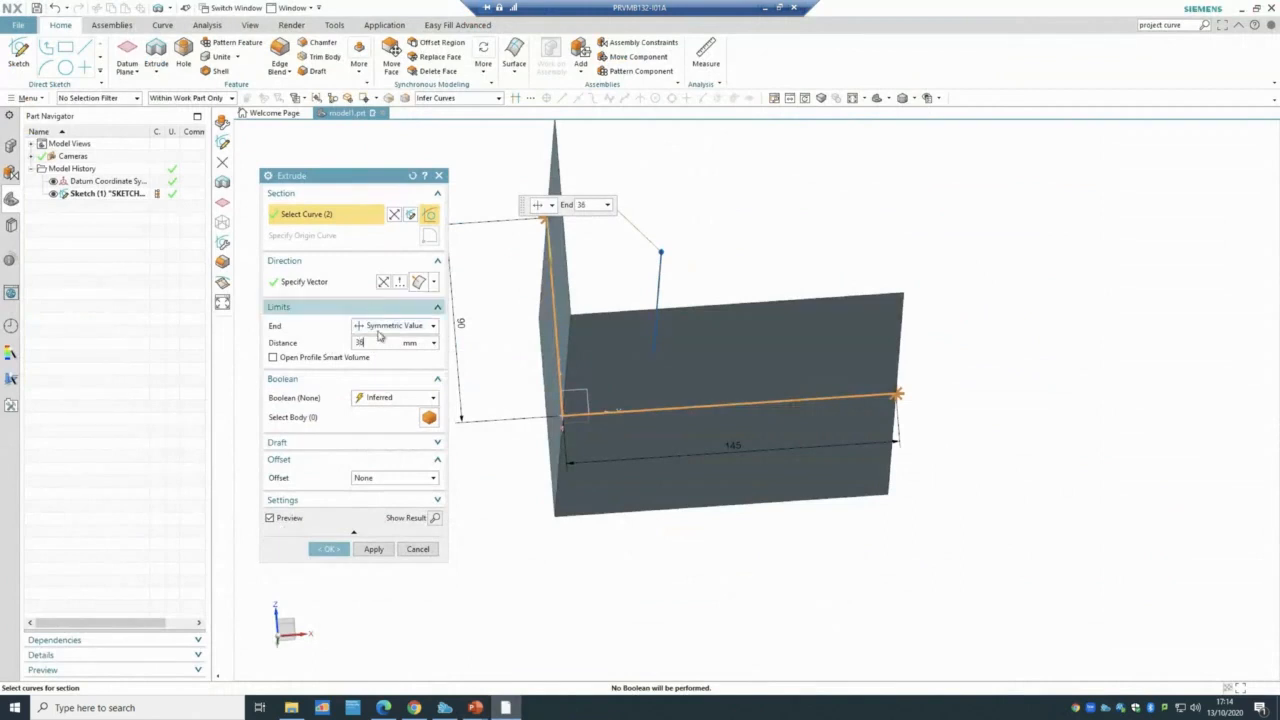
pyautogui.click(432, 518)
pyautogui.moveTo(792, 292)
pyautogui.mouseDown(button='middle')
pyautogui.moveTo(806, 311)
pyautogui.moveTo(795, 310)
pyautogui.mouseUp(button='middle')
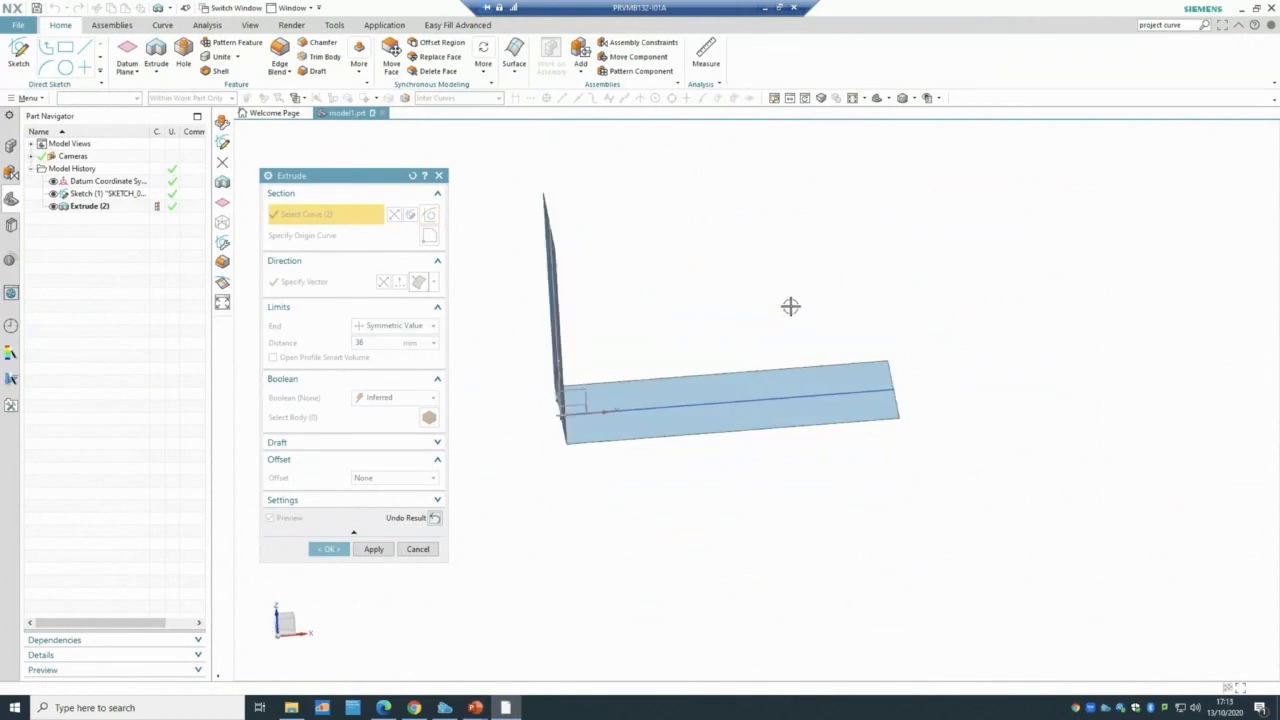
pyautogui.click(436, 518)
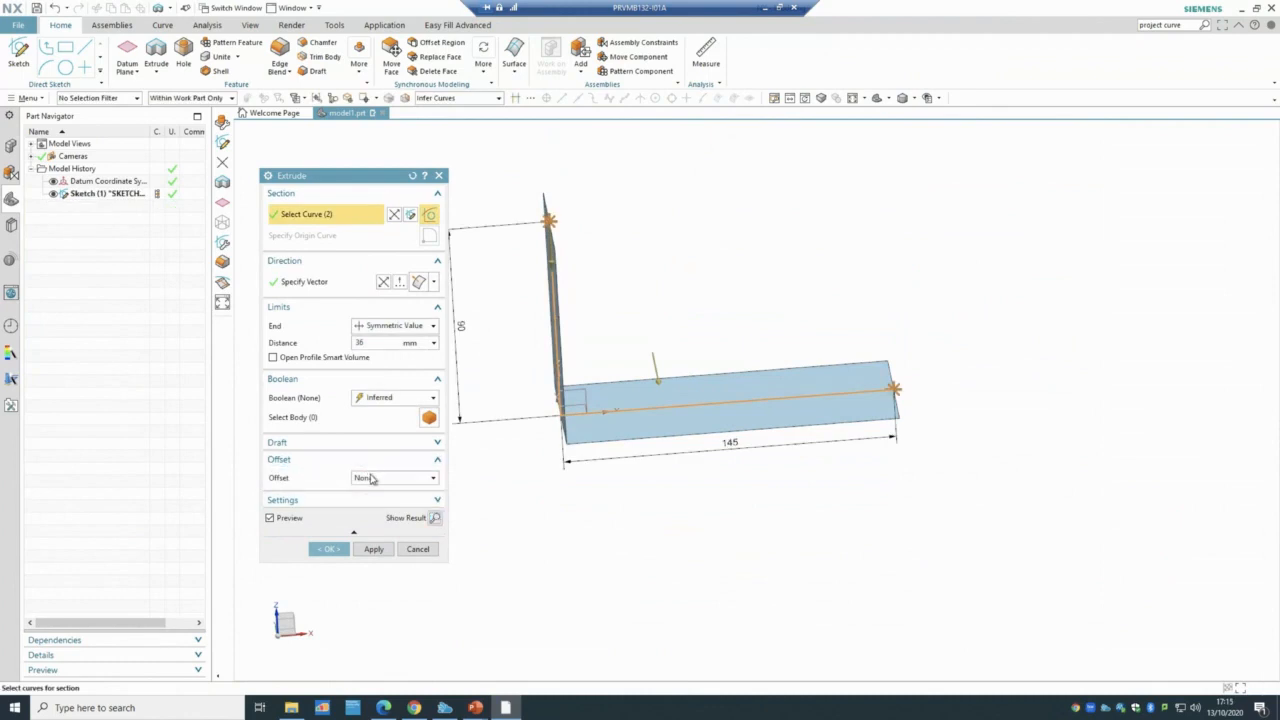
# - Apply a two-sided offset from 0 to 25 mm, flipped inward, and create Extrude (2)
pyautogui.click(371, 478)
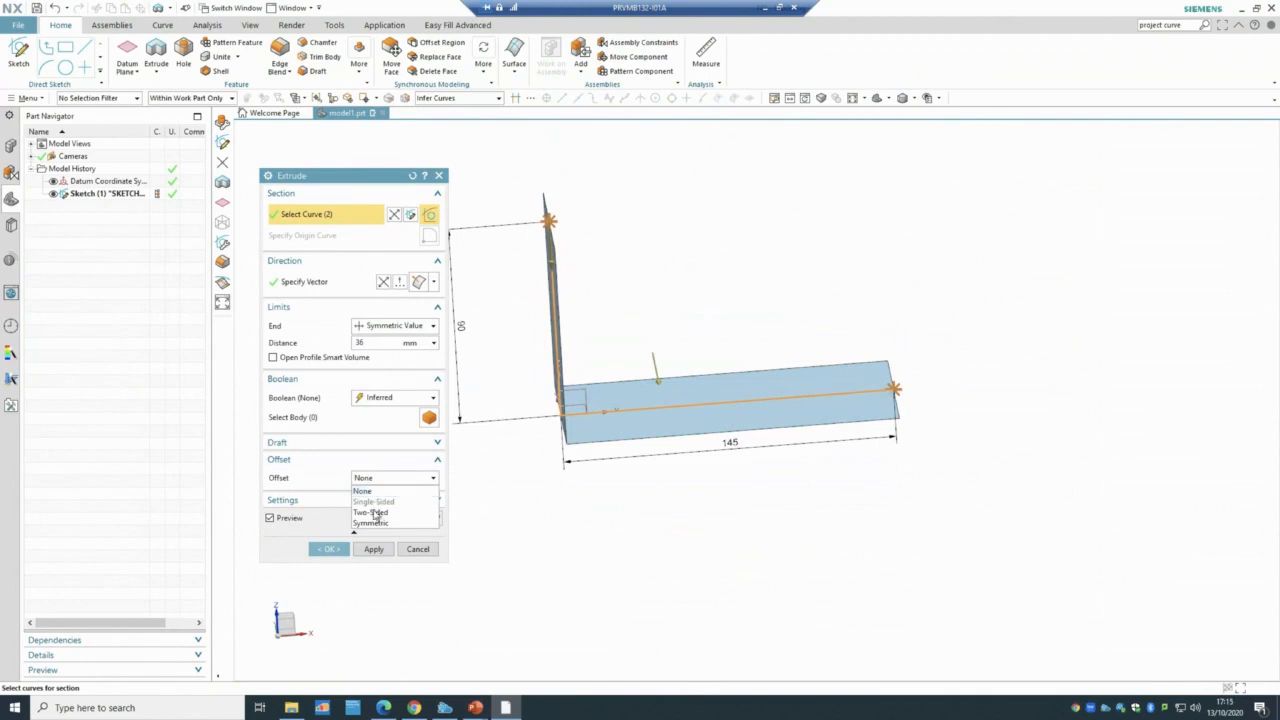
pyautogui.click(372, 512)
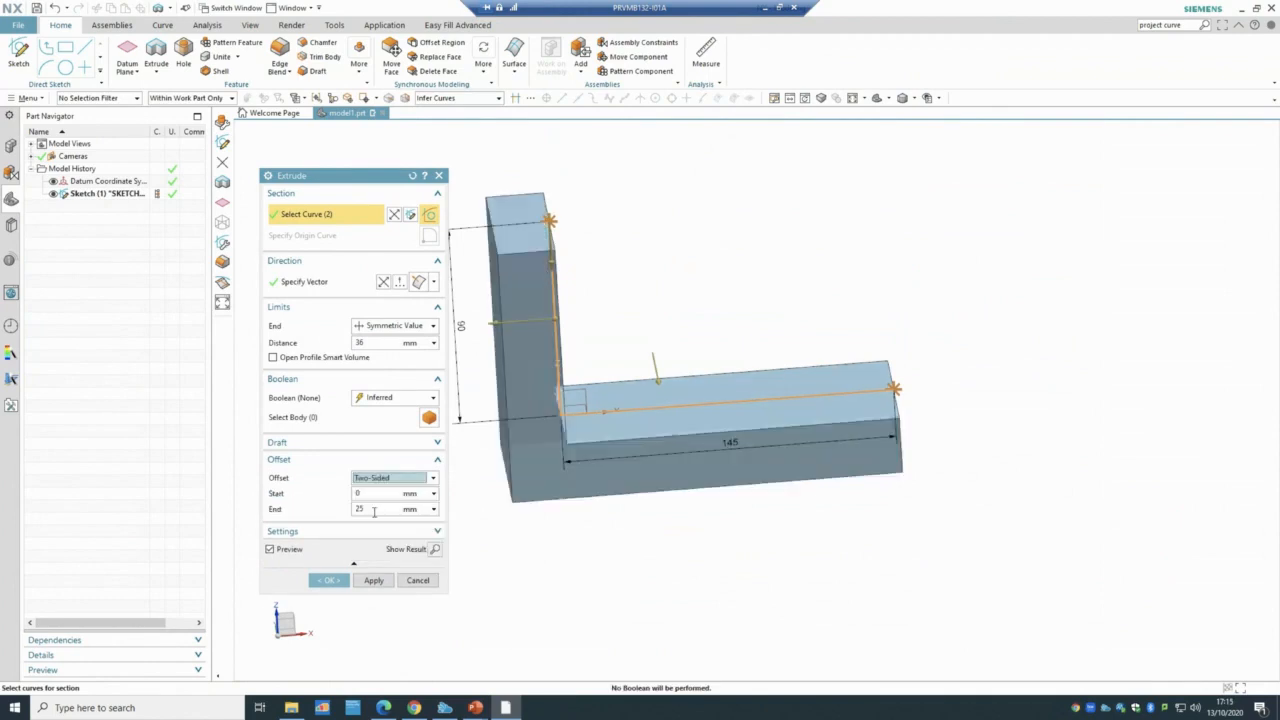
pyautogui.click(374, 510)
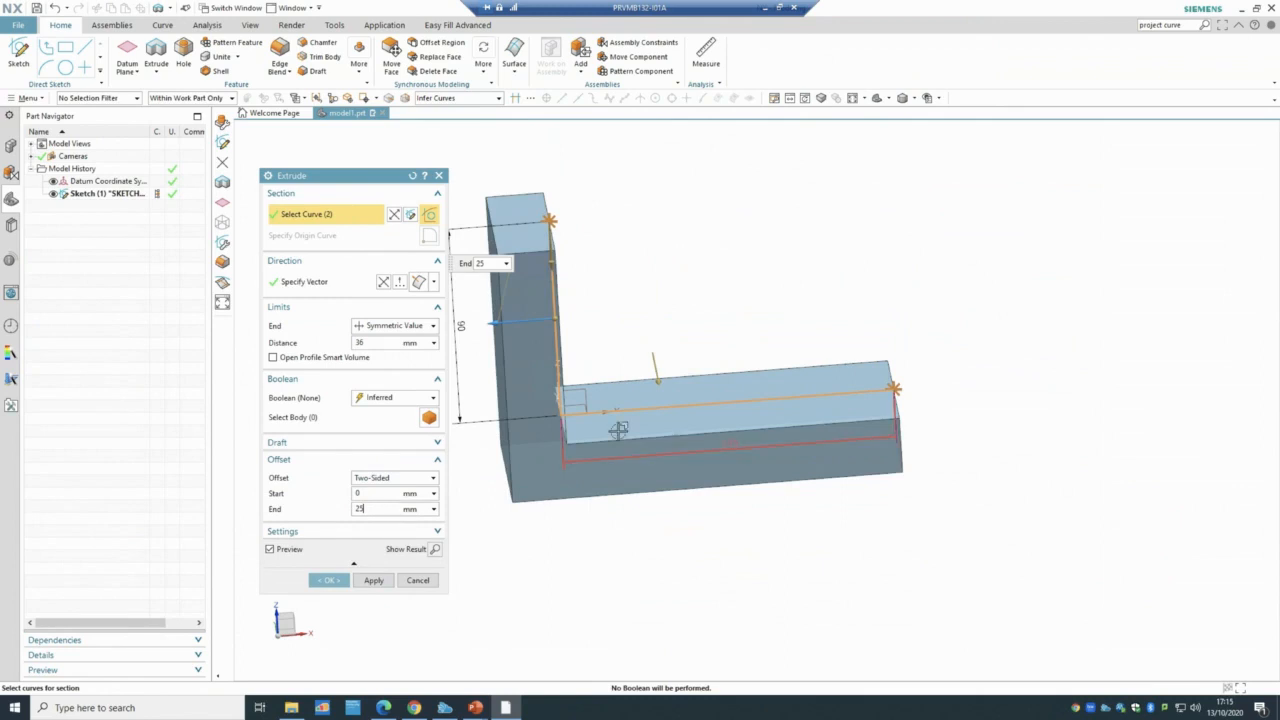
pyautogui.moveTo(516, 538); pyautogui.dragTo(537, 531, button='middle')
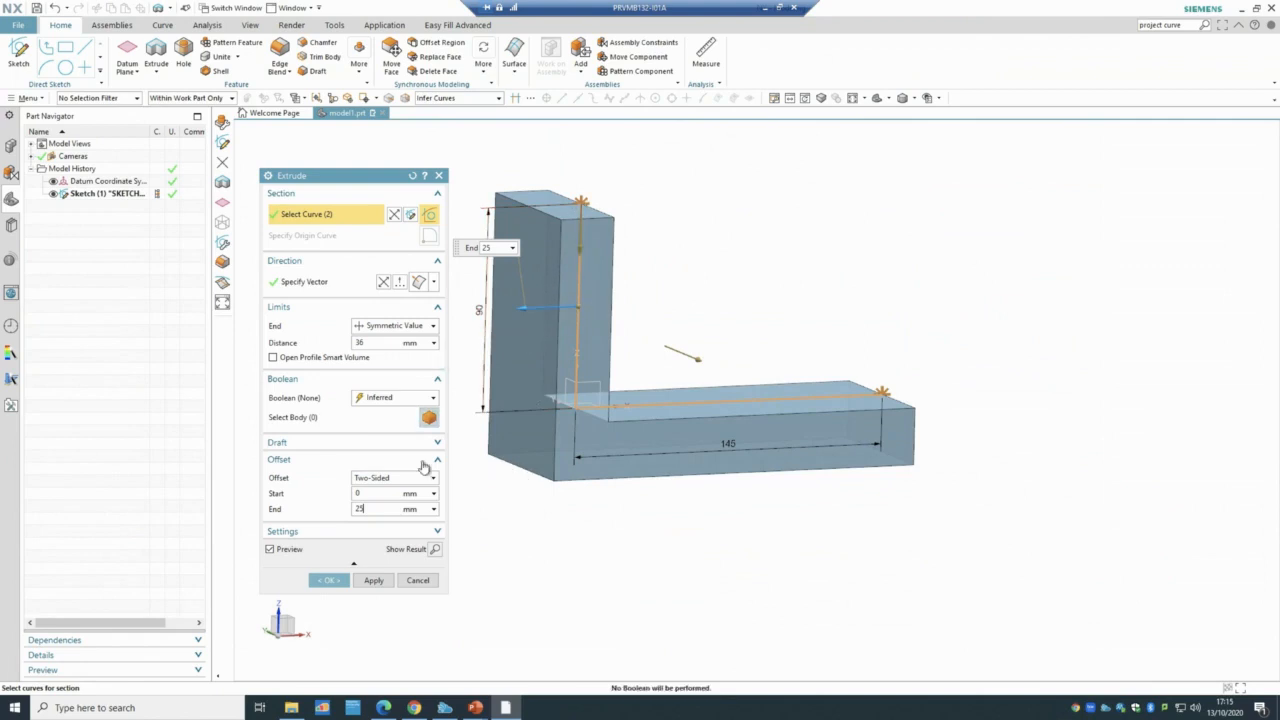
pyautogui.click(383, 281)
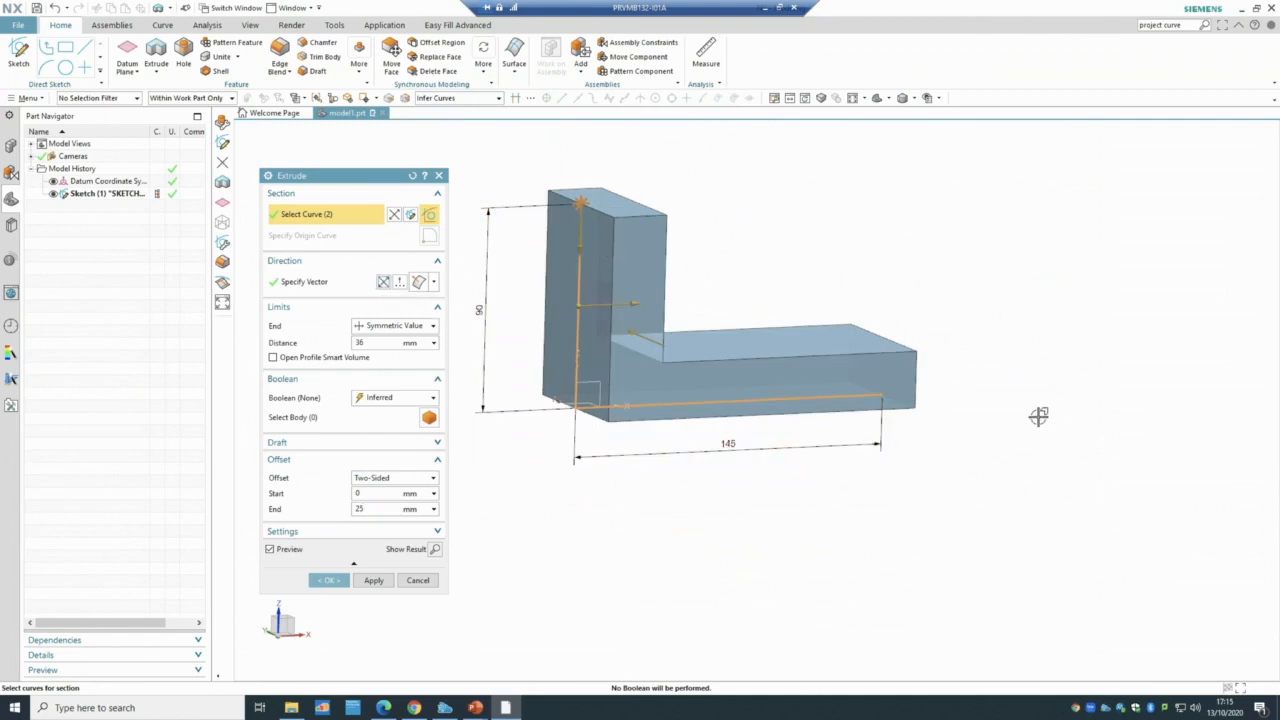
pyautogui.click(330, 580)
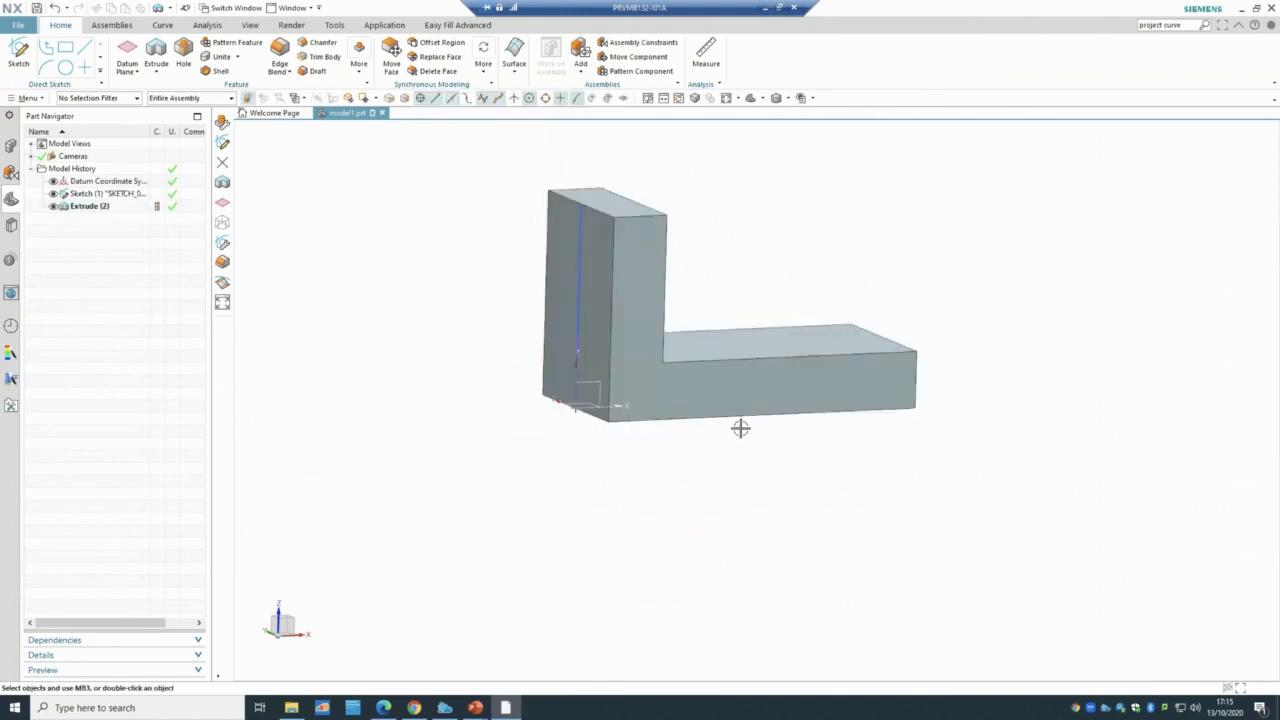
pyautogui.moveTo(475, 707)
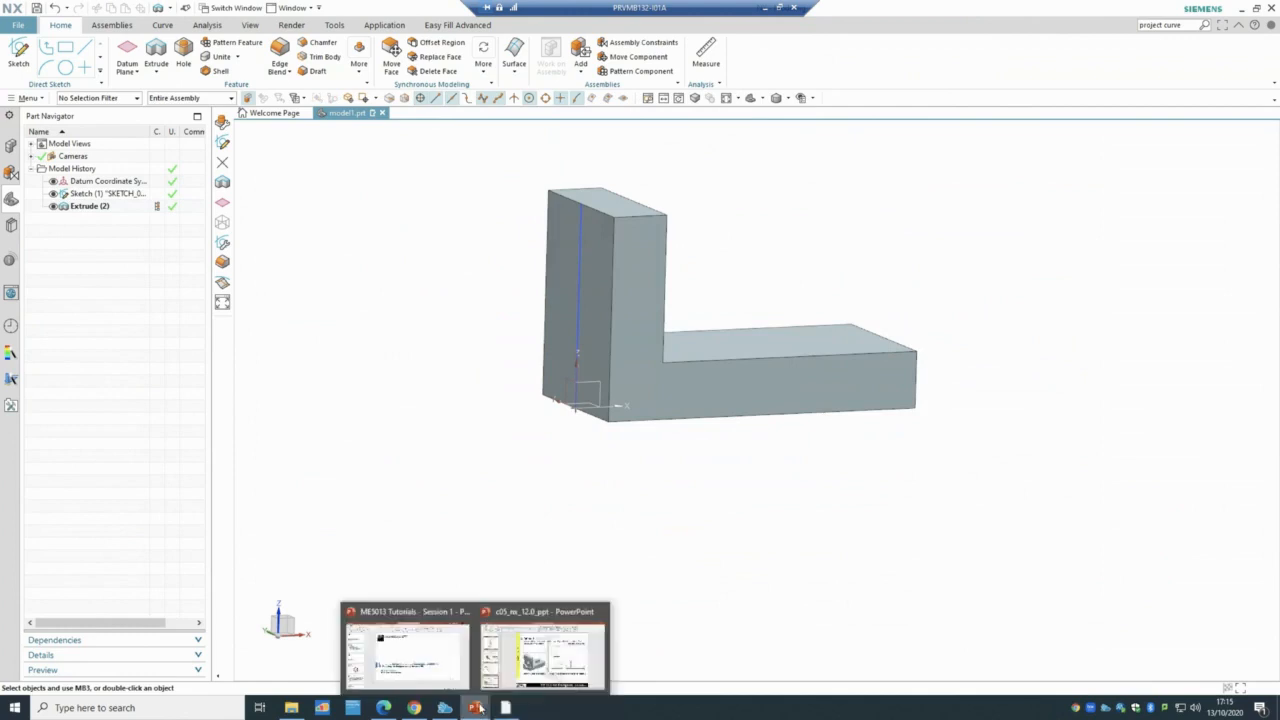
pyautogui.click(537, 656)
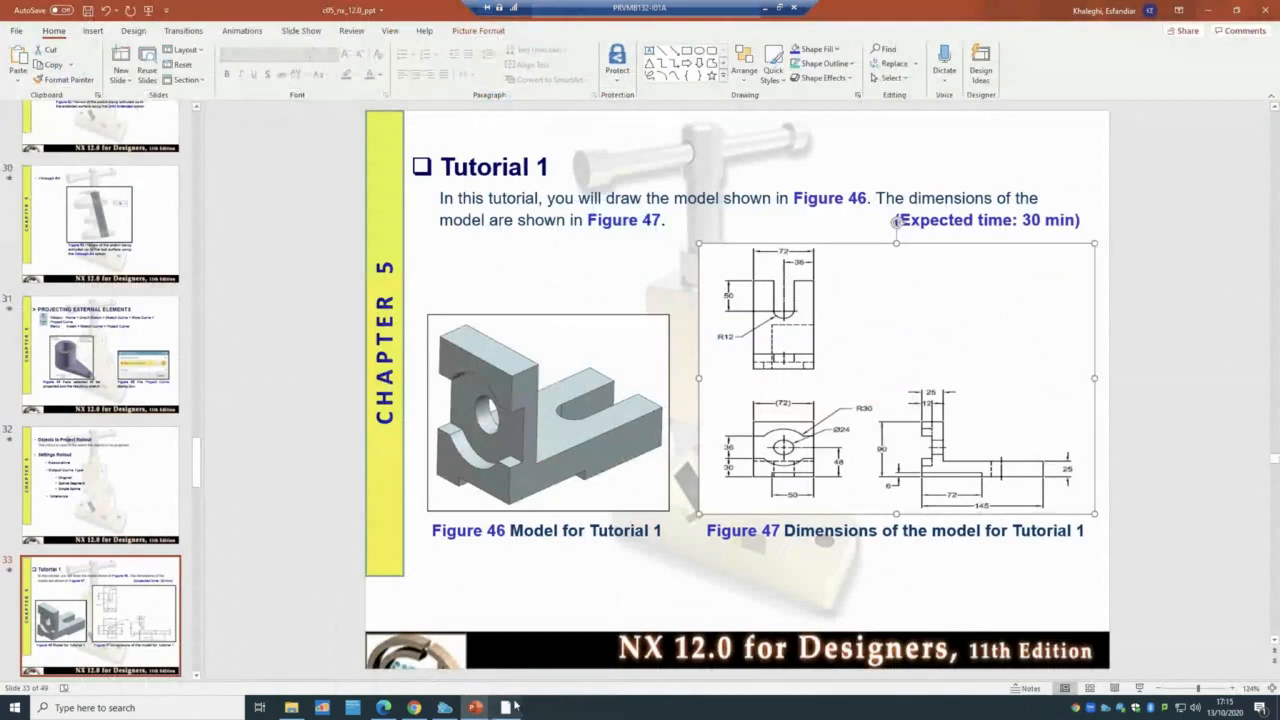
pyautogui.hotkey('alt', 'Tab')
pyautogui.moveTo(726, 574); pyautogui.dragTo(716, 574, button='middle')
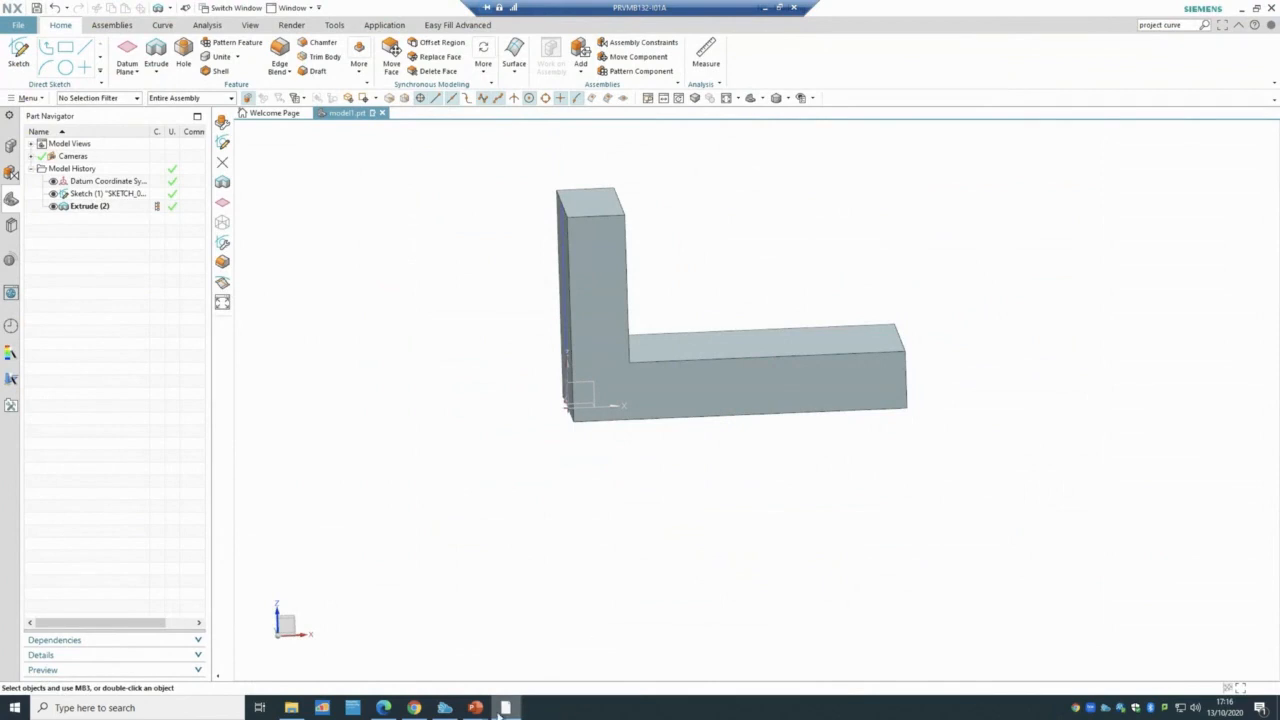
# - Check the tutorial slide, return to model1.prt, and start a new sketch
pyautogui.moveTo(476, 707)
pyautogui.click(541, 652)
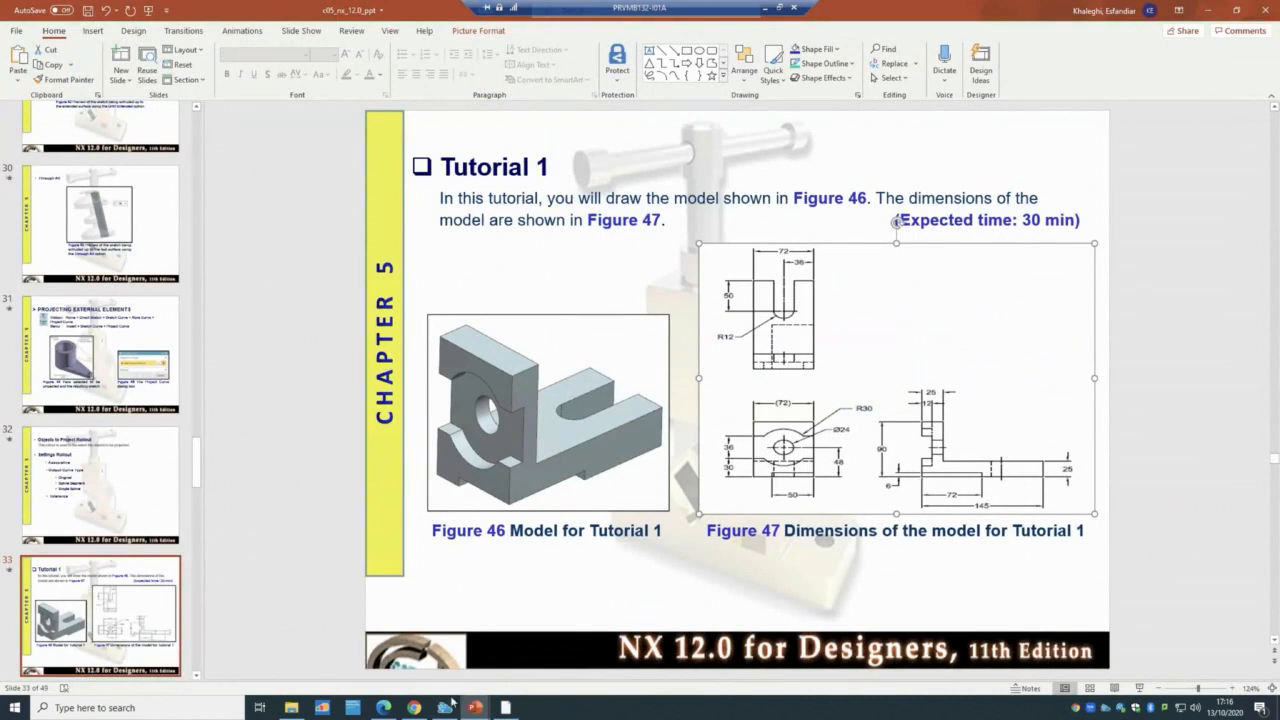
pyautogui.click(505, 707)
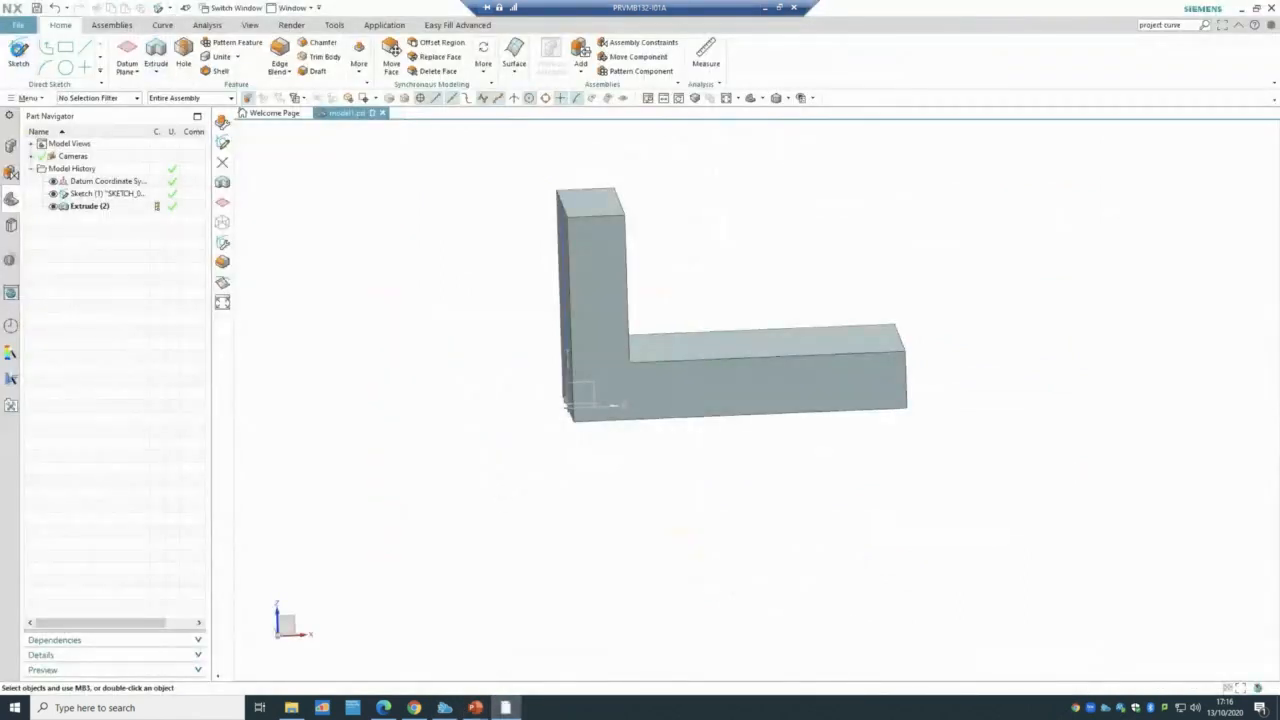
pyautogui.click(18, 55)
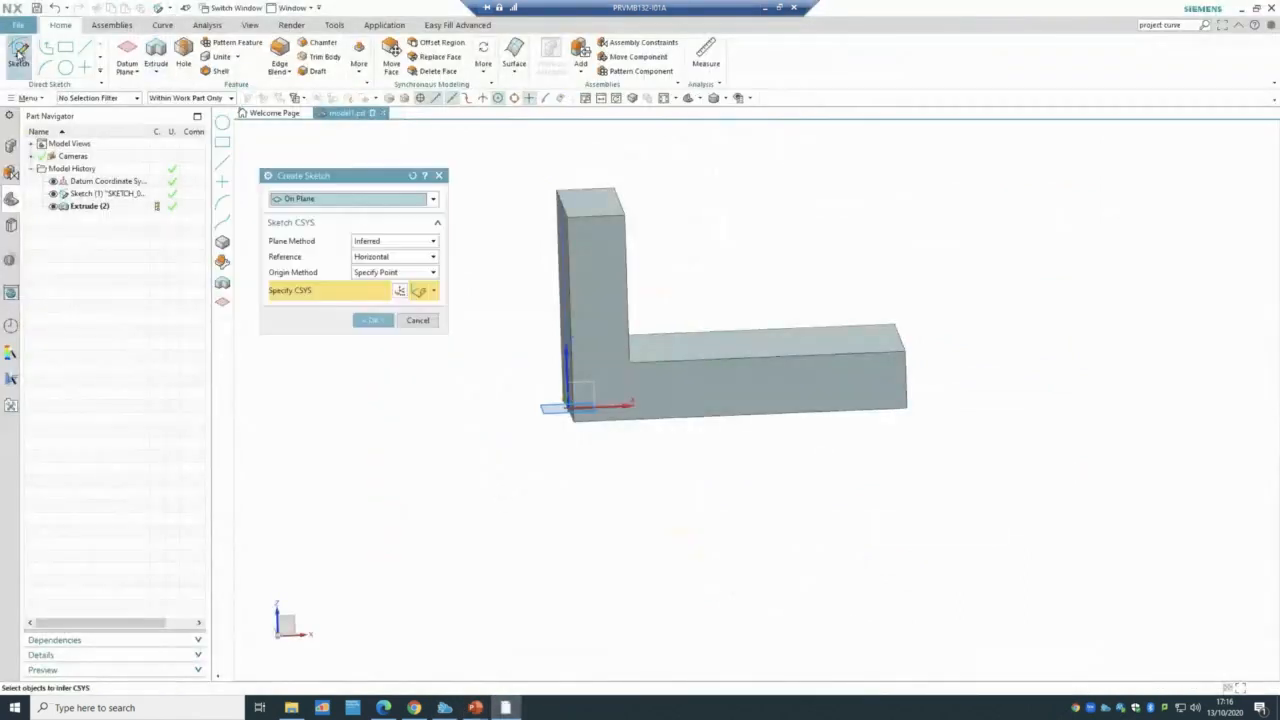
# - Place a new sketch on the bracket's L-shaped front face
pyautogui.click(710, 405)
pyautogui.moveTo(437, 449)
pyautogui.mouseDown(button='middle')
pyautogui.moveTo(477, 450)
pyautogui.moveTo(437, 426)
pyautogui.mouseUp(button='middle')
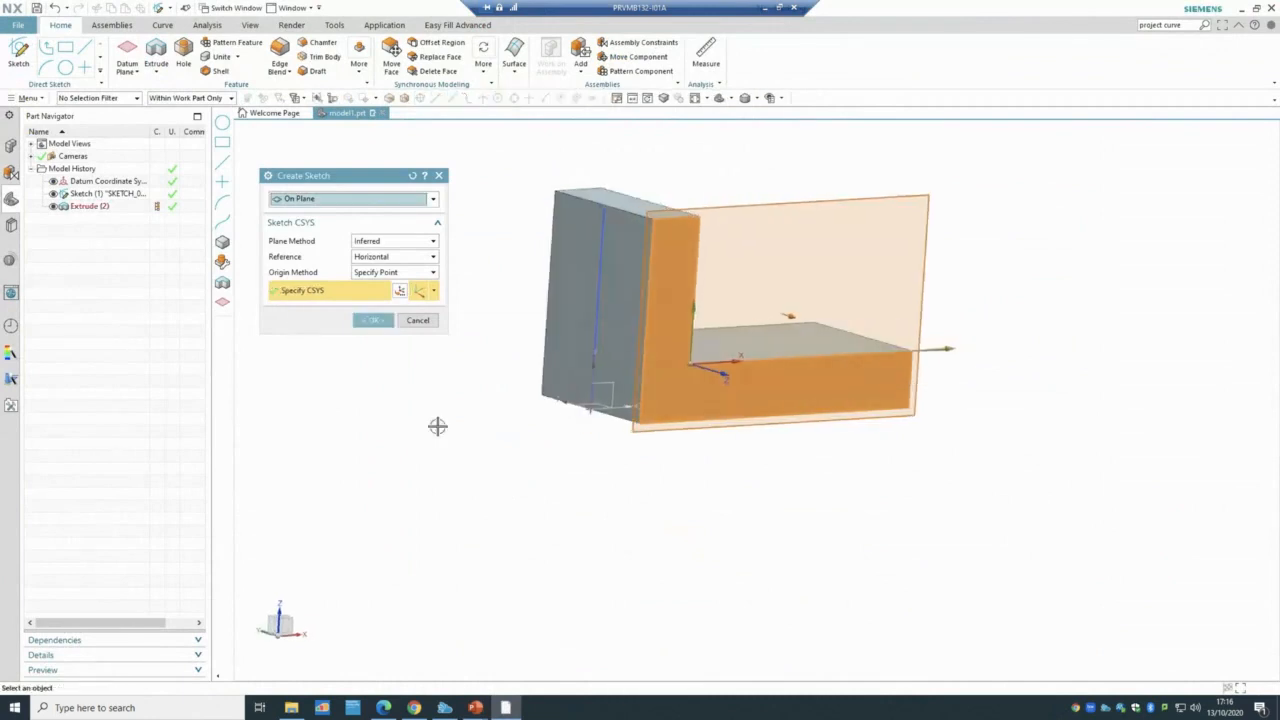
pyautogui.click(370, 319)
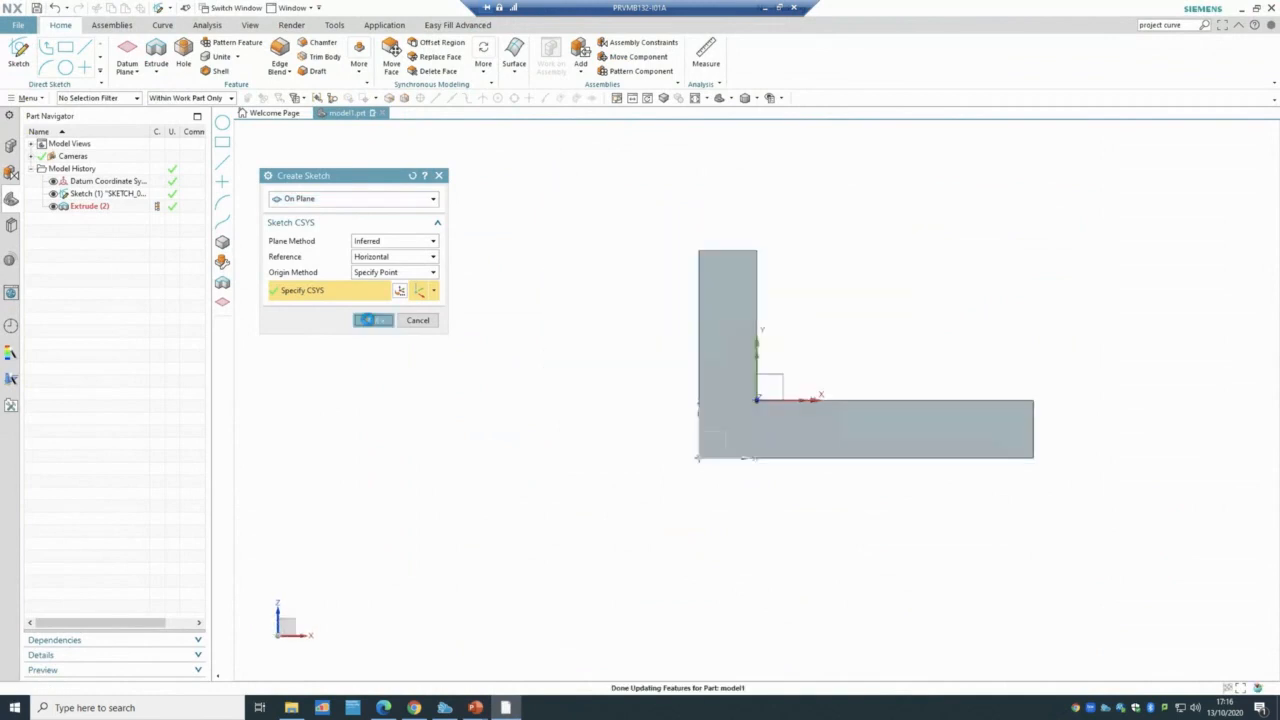
pyautogui.scroll(3, 1114, 380)
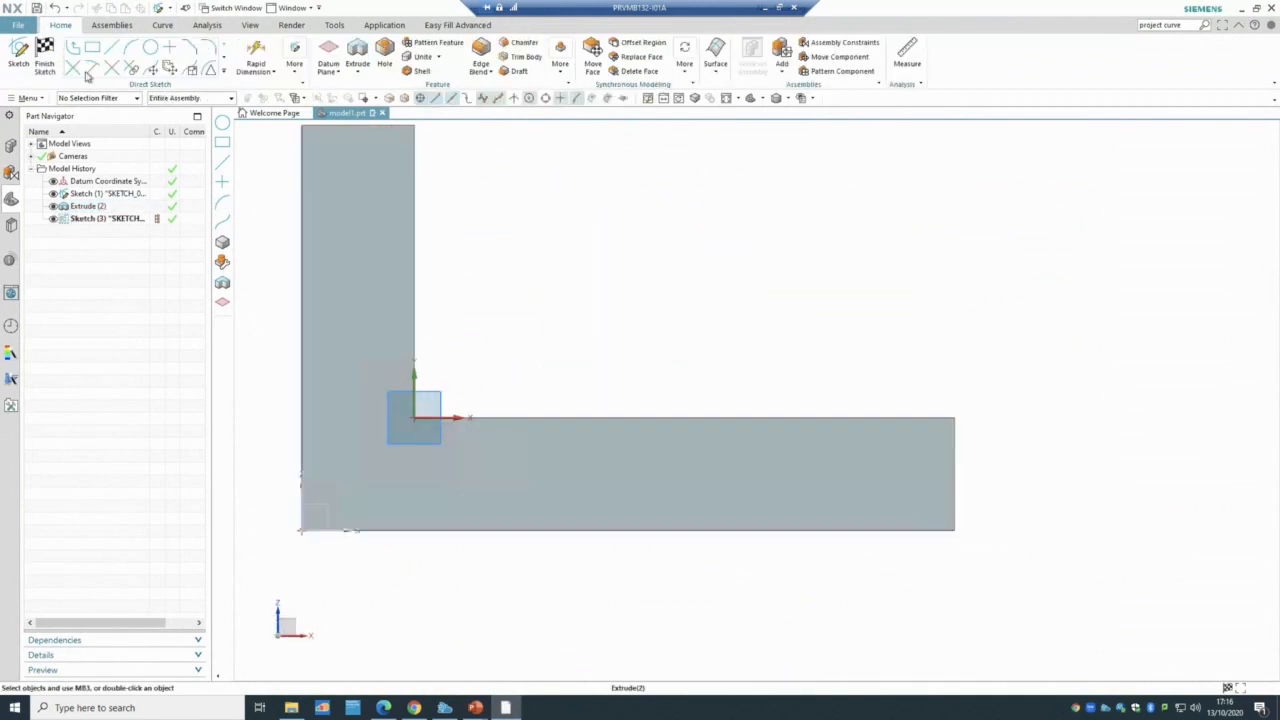
# - Draw a 72 by 6 rectangle along the base, finish the sketch, and start an extrusion
pyautogui.click(92, 50)
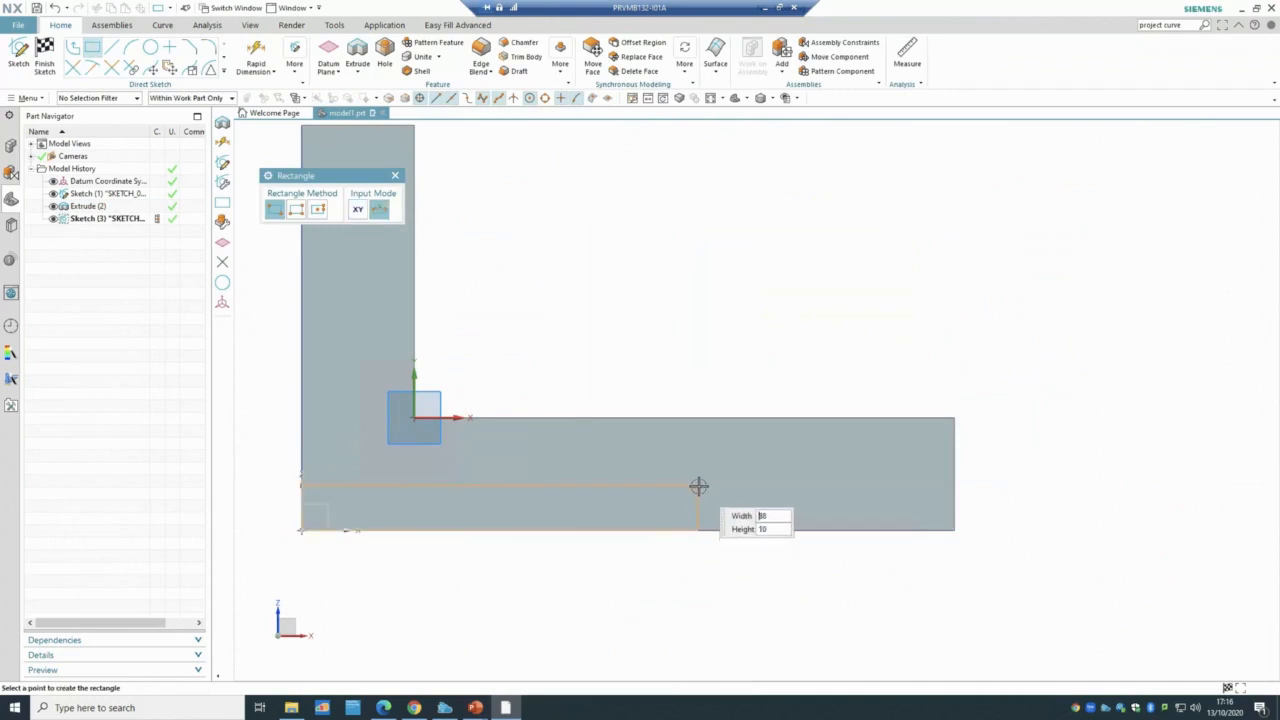
pyautogui.write('72')
pyautogui.press('Tab')
pyautogui.write('6')
pyautogui.press('Return')
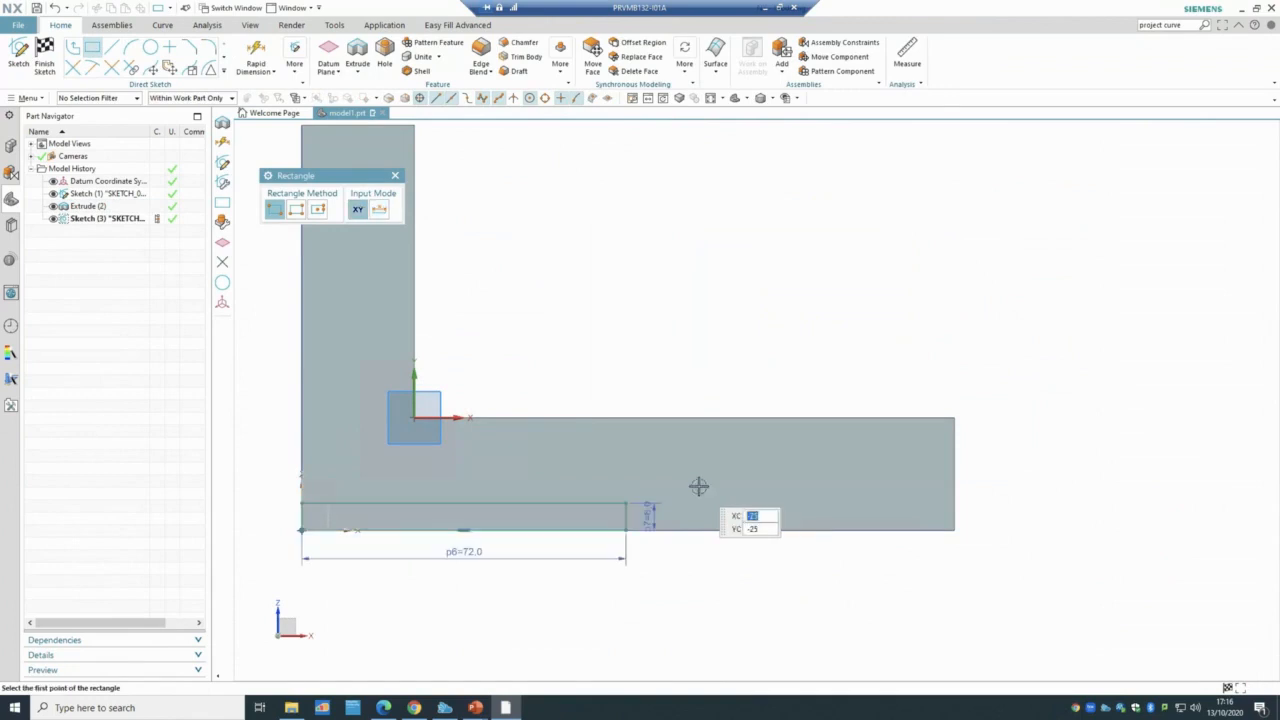
pyautogui.click(42, 55)
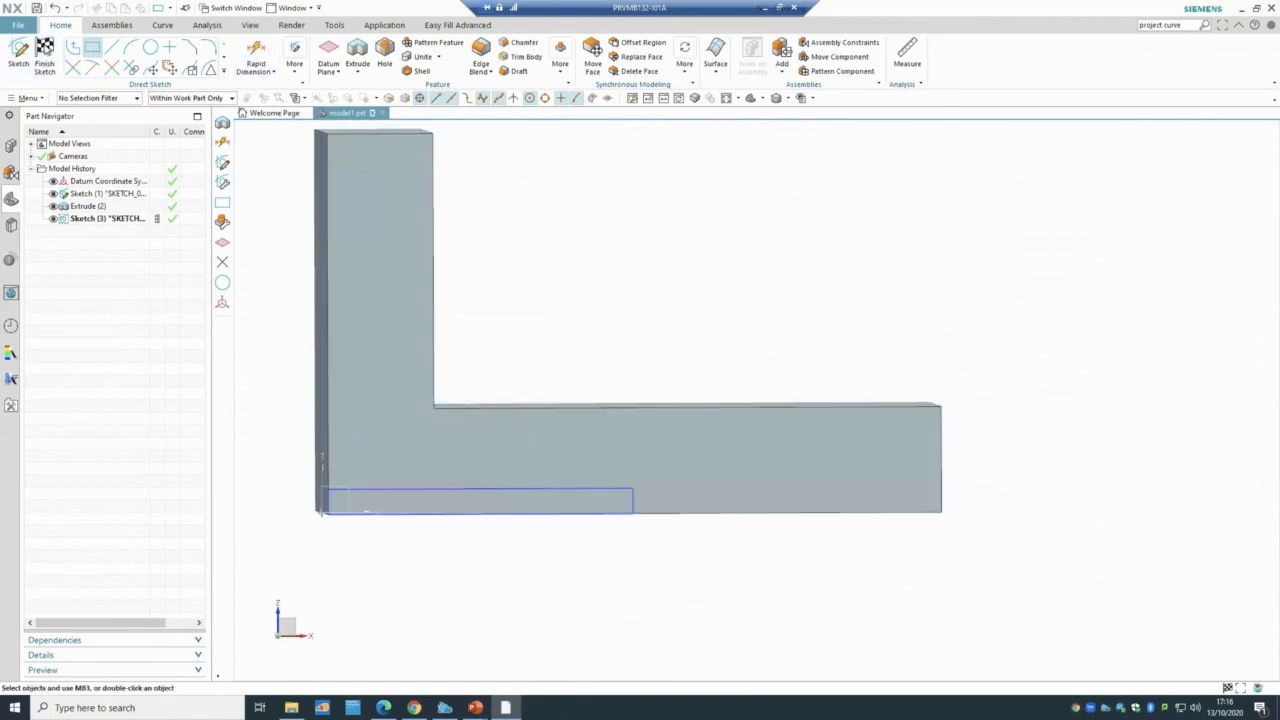
pyautogui.click(156, 52)
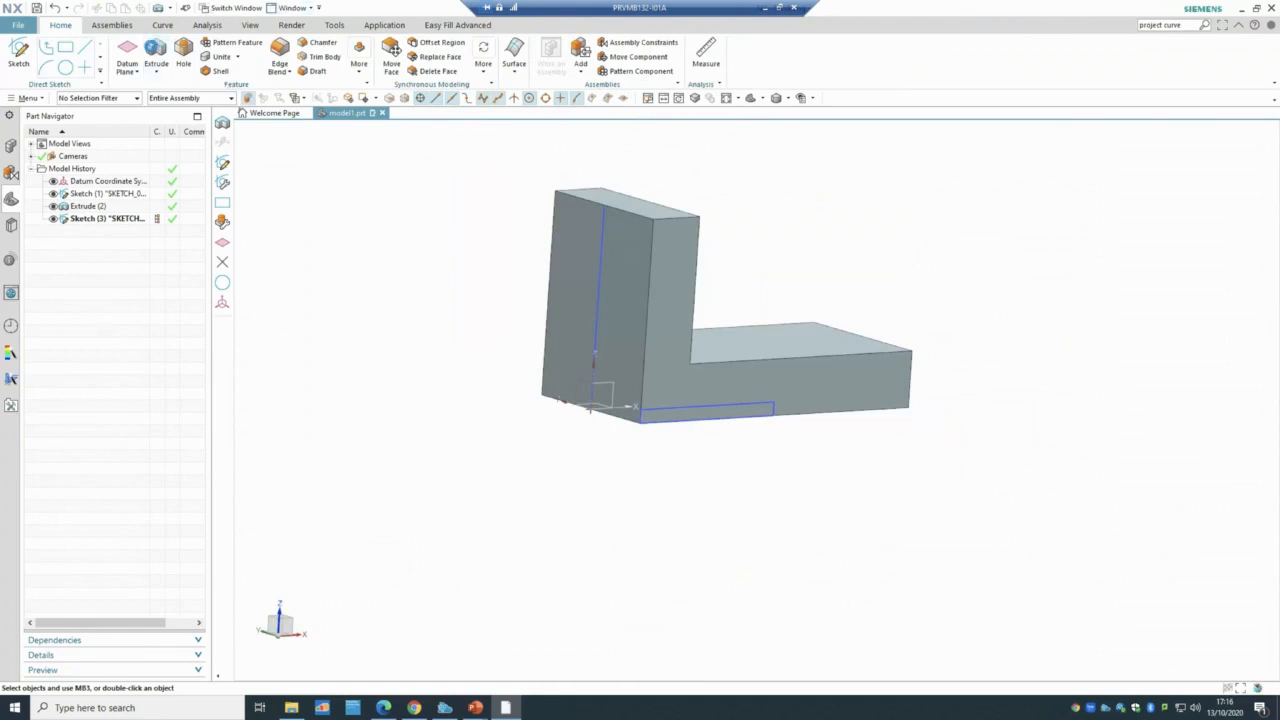
# - Subtract the 72 by 6 rectangle as a reversed 50 mm-deep extrusion into the bracket
pyautogui.click(727, 407)
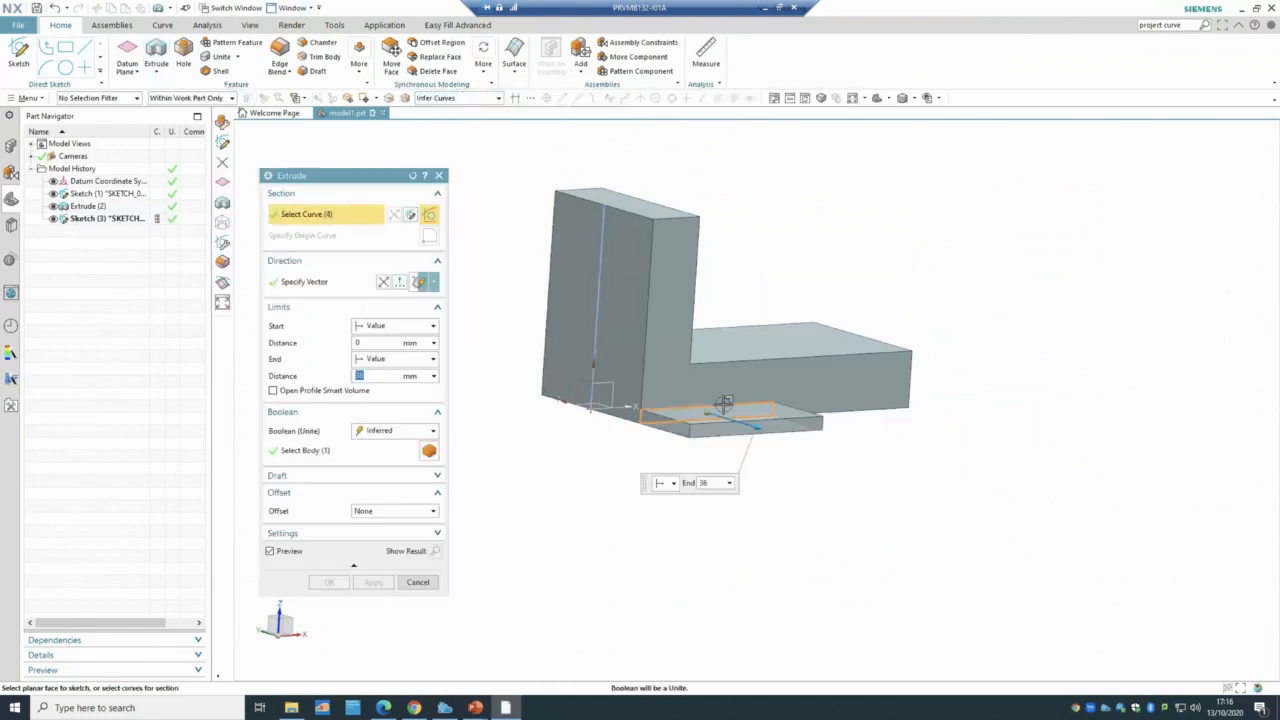
pyautogui.click(380, 432)
pyautogui.click(378, 470)
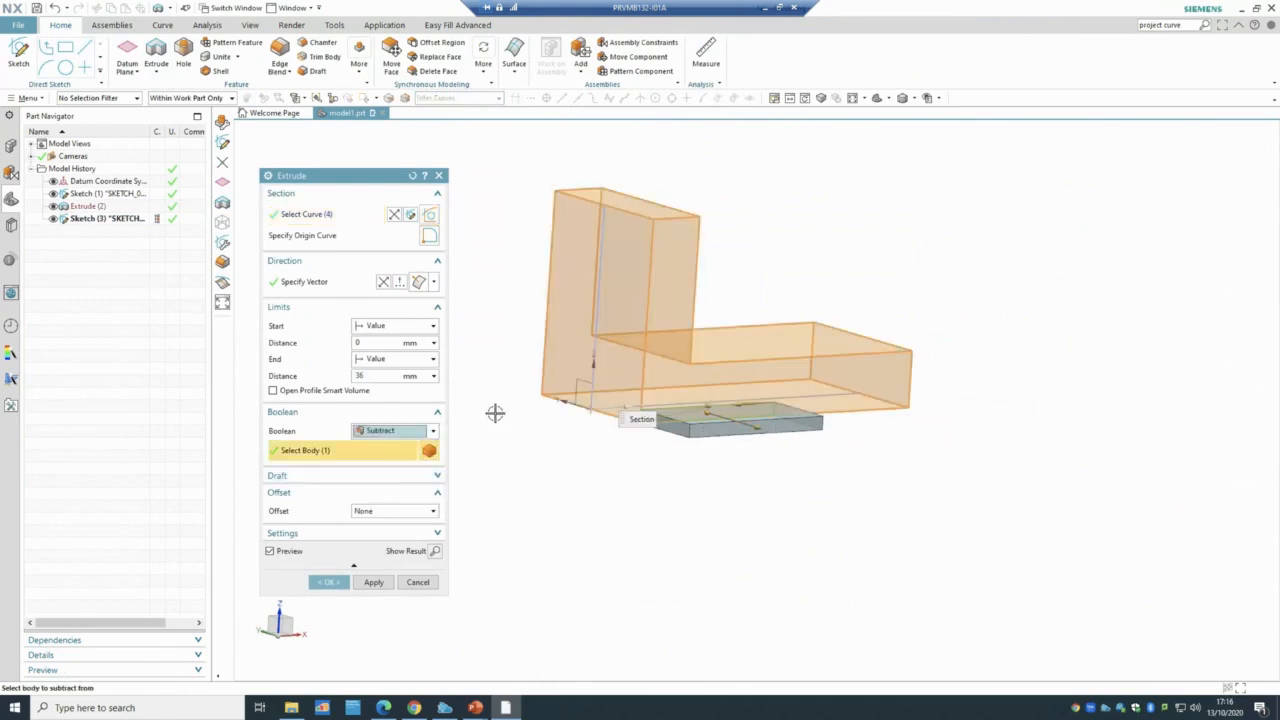
pyautogui.click(386, 284)
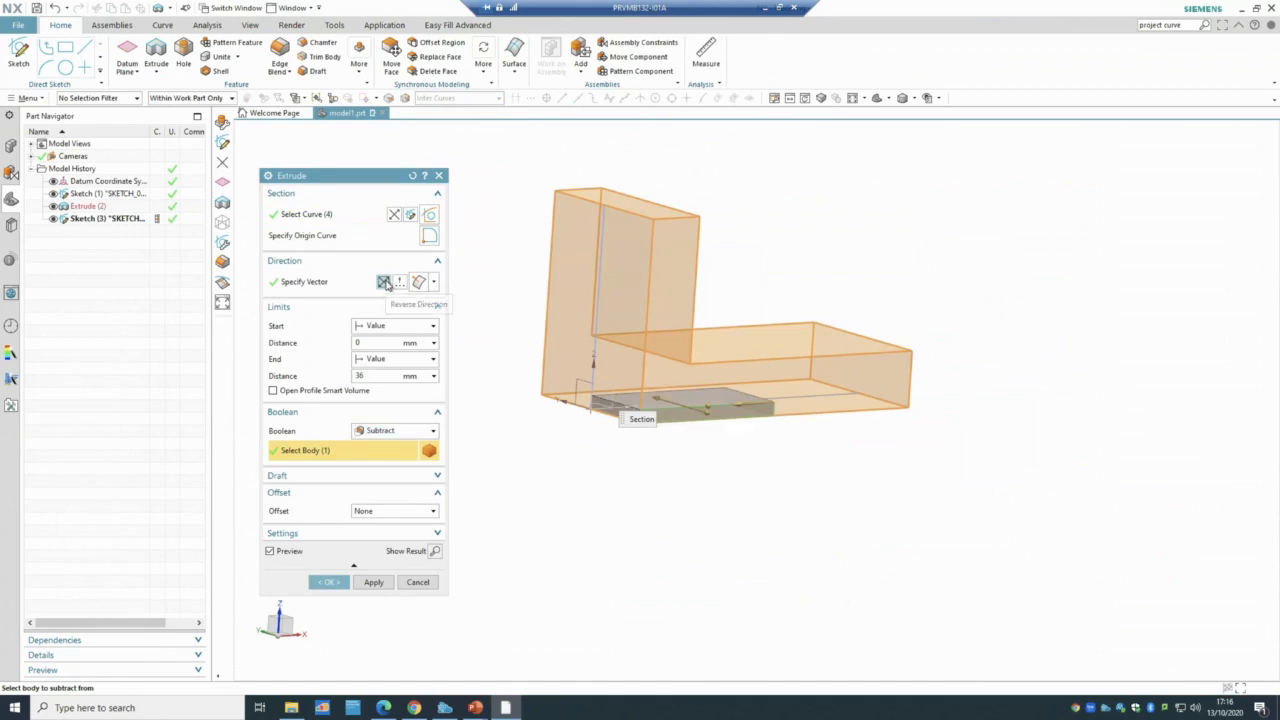
pyautogui.doubleClick(359, 375)
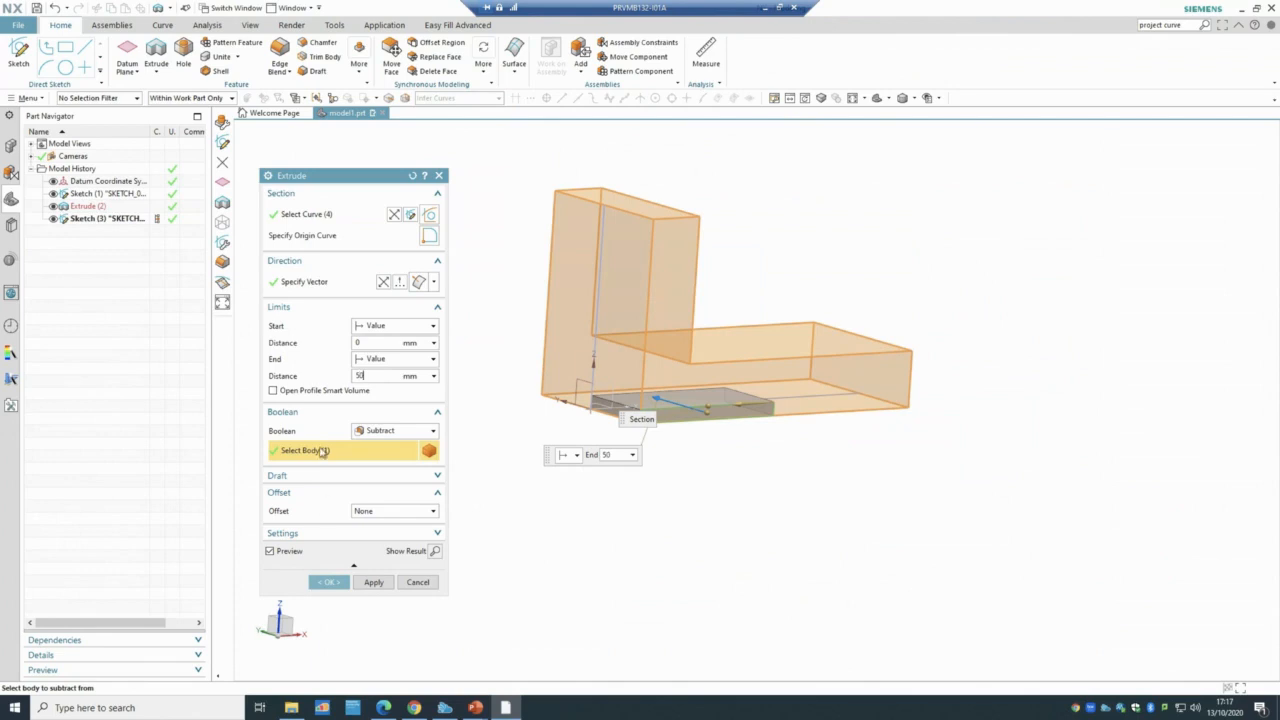
pyautogui.click(329, 582)
pyautogui.moveTo(389, 521); pyautogui.dragTo(361, 517, button='middle')
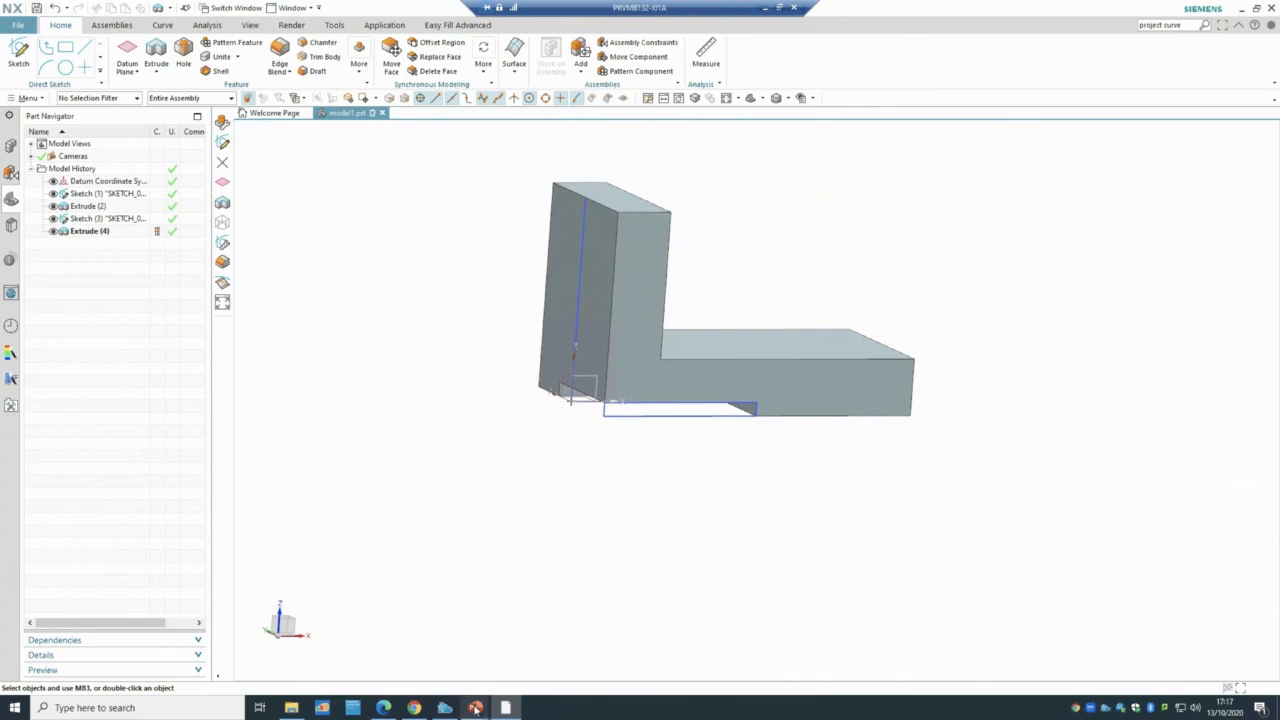
# - Check the tutorial slide in PowerPoint, then return to NX and begin a new sketch
pyautogui.moveTo(475, 707)
pyautogui.click(513, 651)
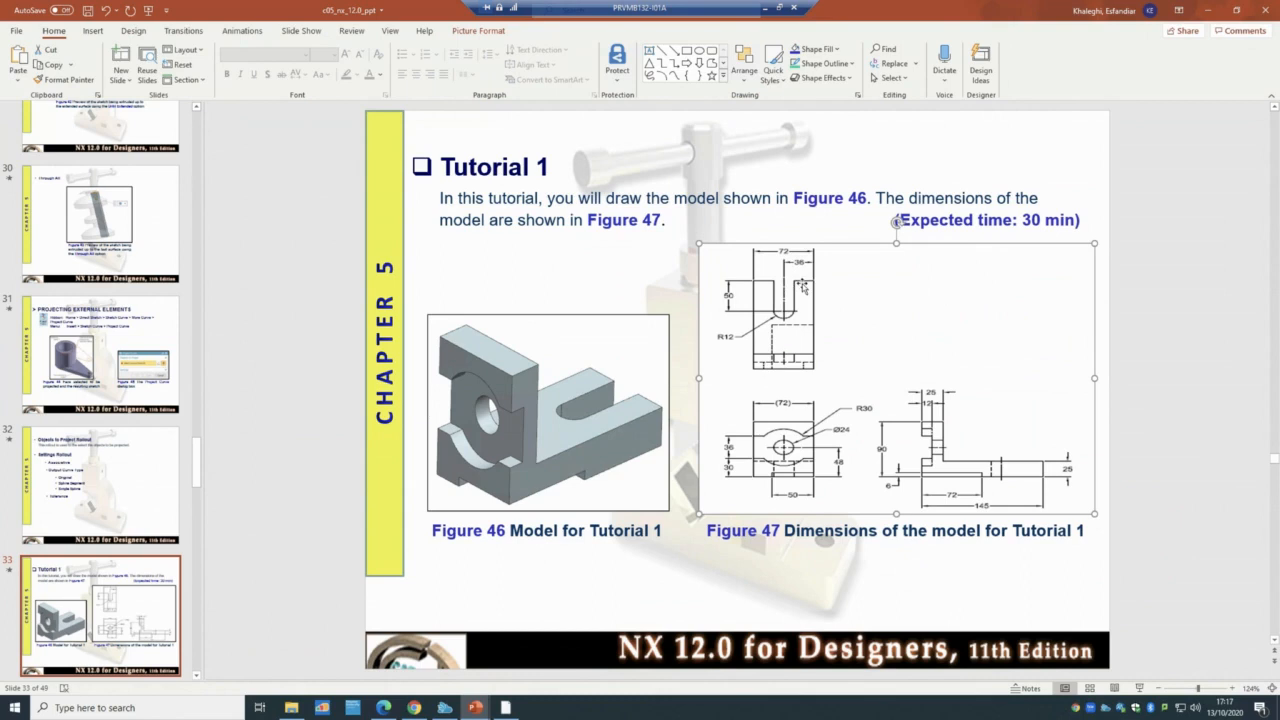
pyautogui.click(506, 707)
pyautogui.click(18, 52)
# - Place a new sketch on the top face of the bracket's base
pyautogui.click(797, 323)
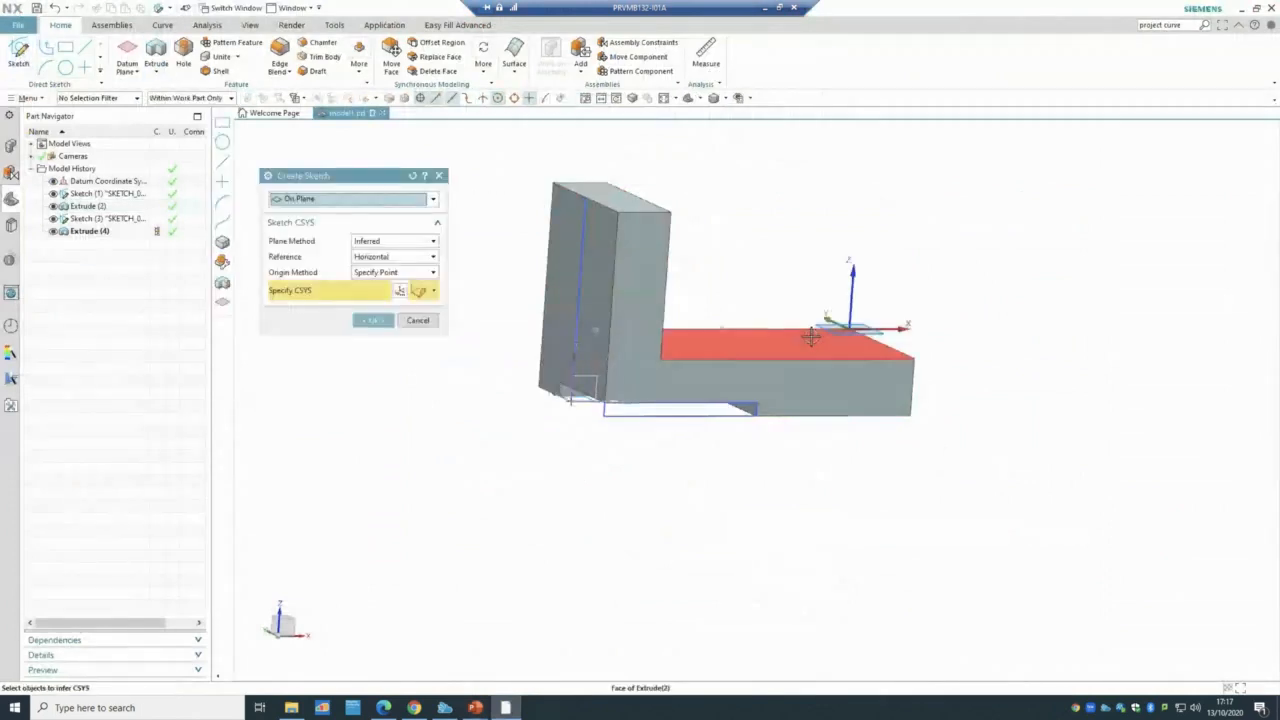
pyautogui.moveTo(649, 506); pyautogui.dragTo(654, 549, button='middle')
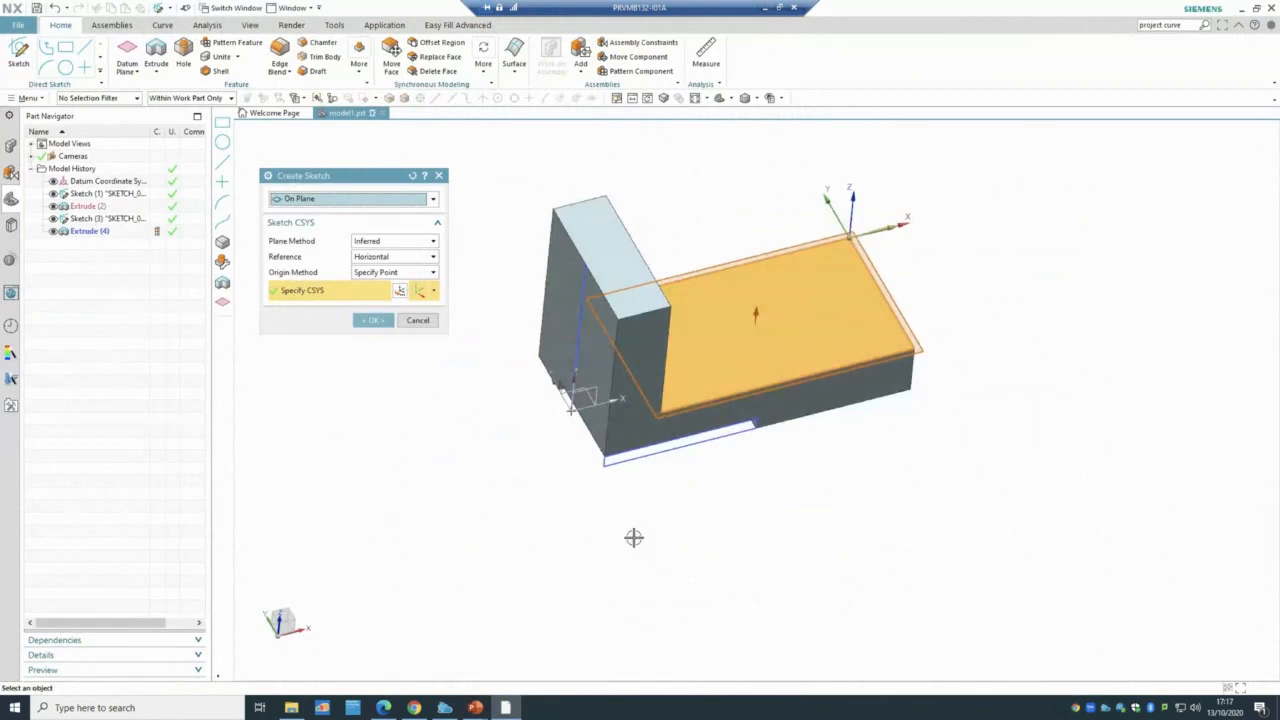
pyautogui.click(369, 320)
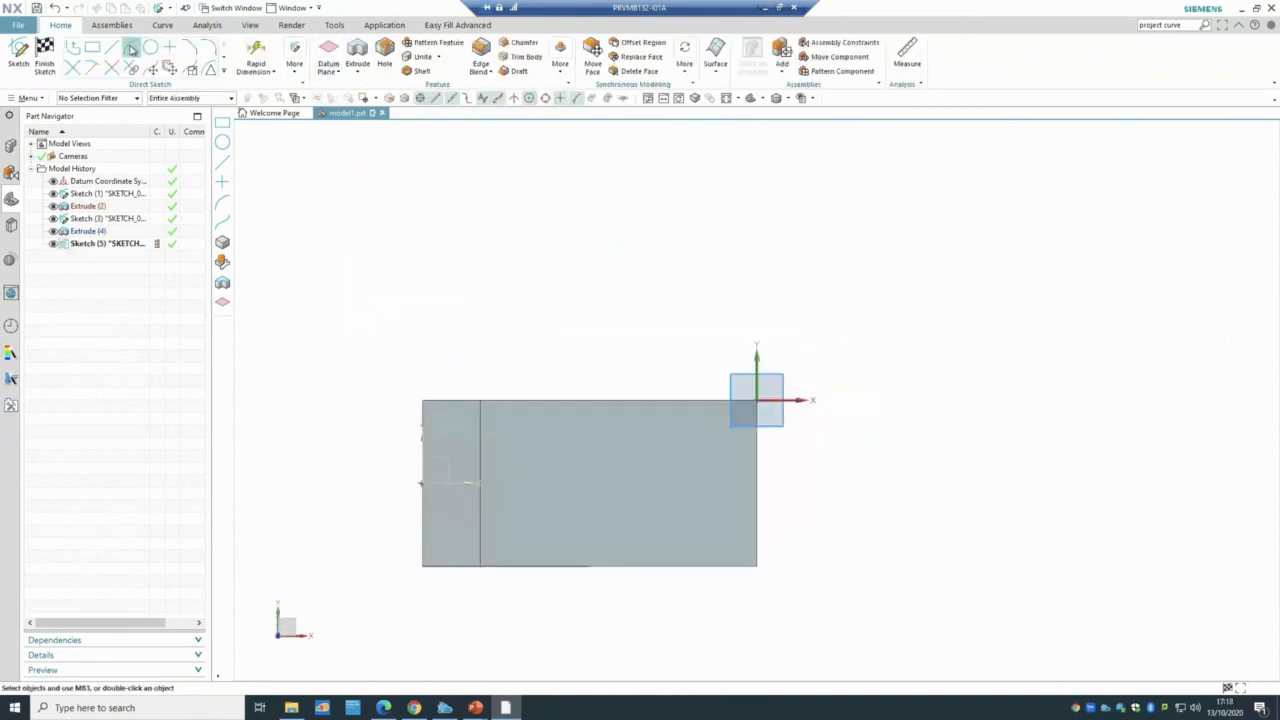
# - Attempt a rectangle on the right edge, dismiss the collinear-points warnings, and exit the empty sketch
pyautogui.click(90, 50)
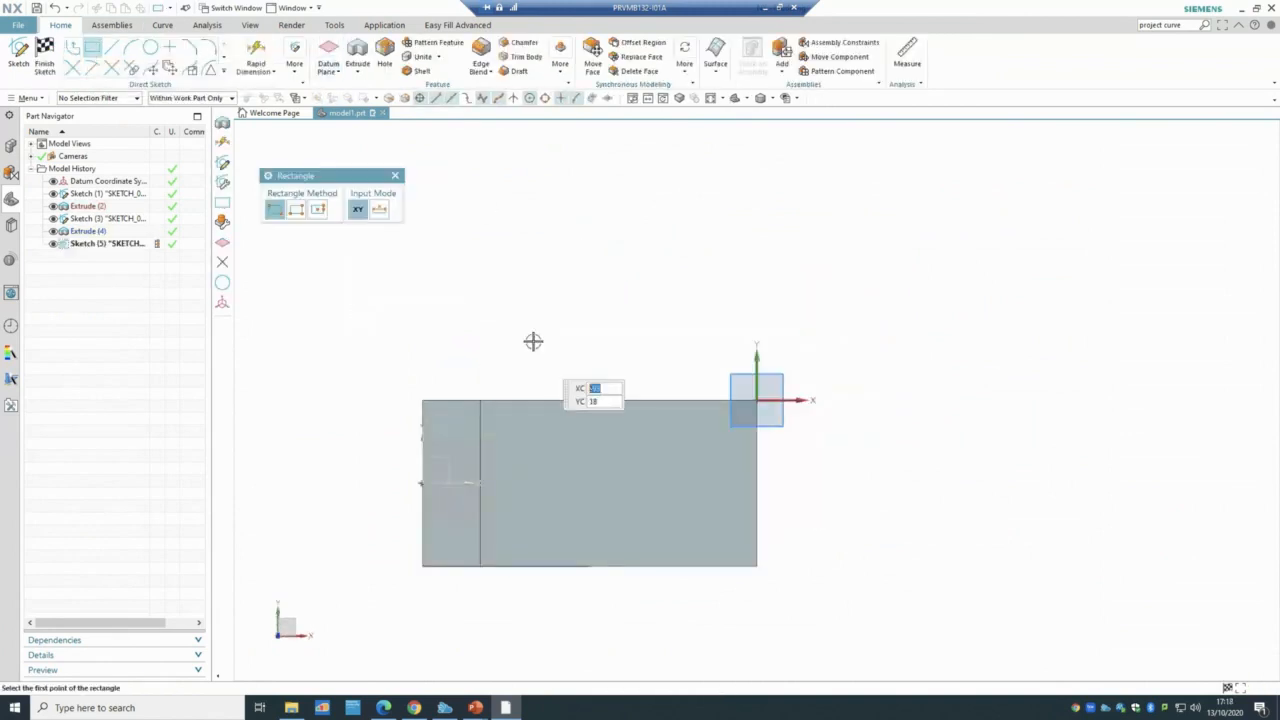
pyautogui.click(757, 456)
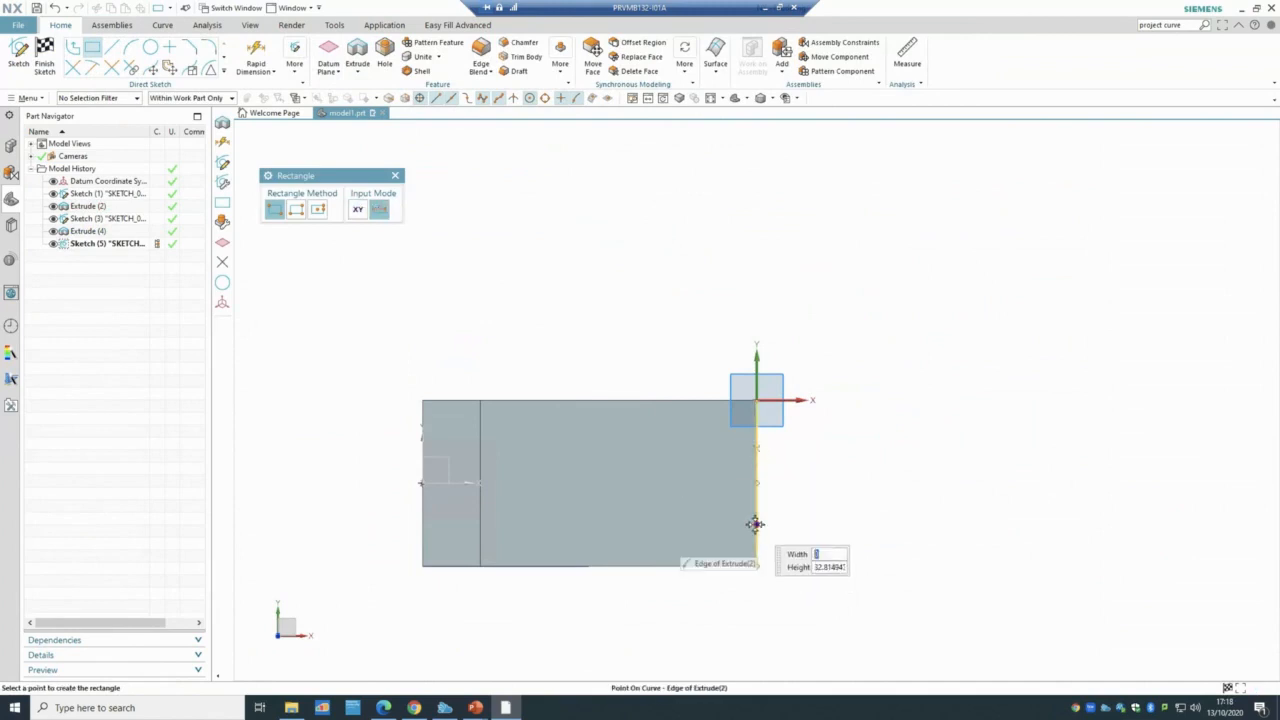
pyautogui.click(756, 523)
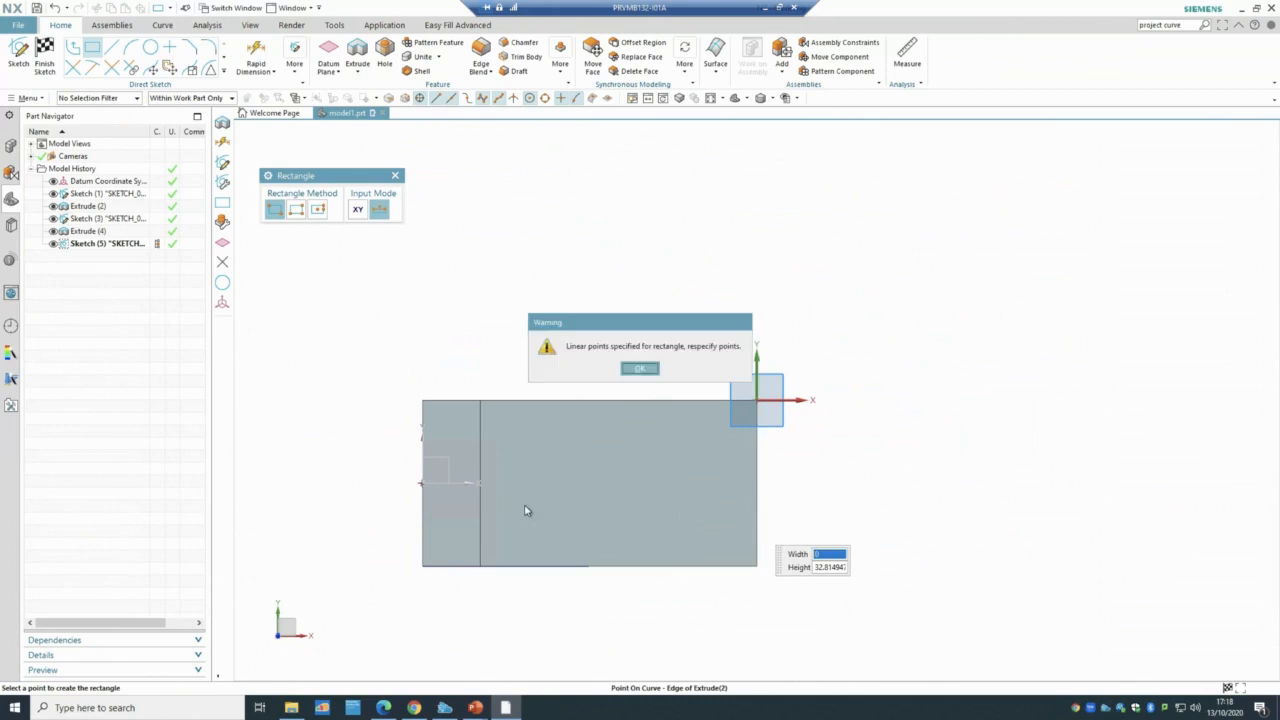
pyautogui.click(650, 369)
pyautogui.scroll(2, 754, 517)
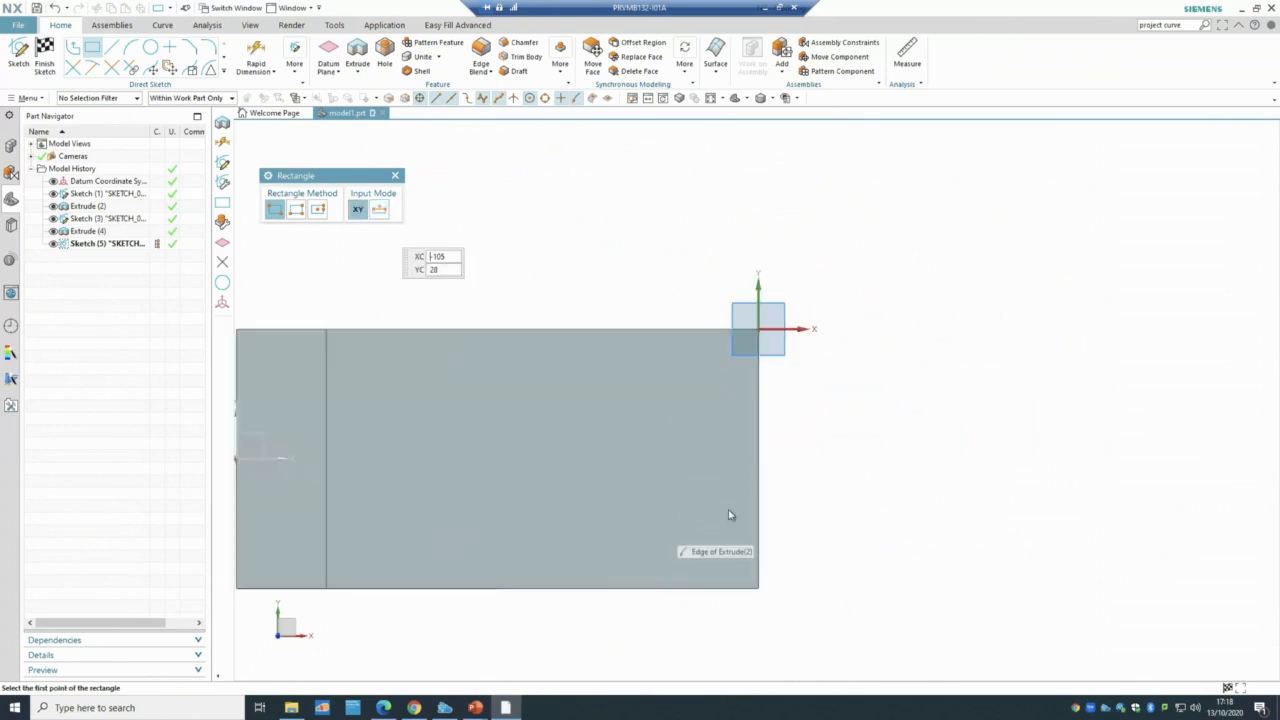
pyautogui.click(753, 414)
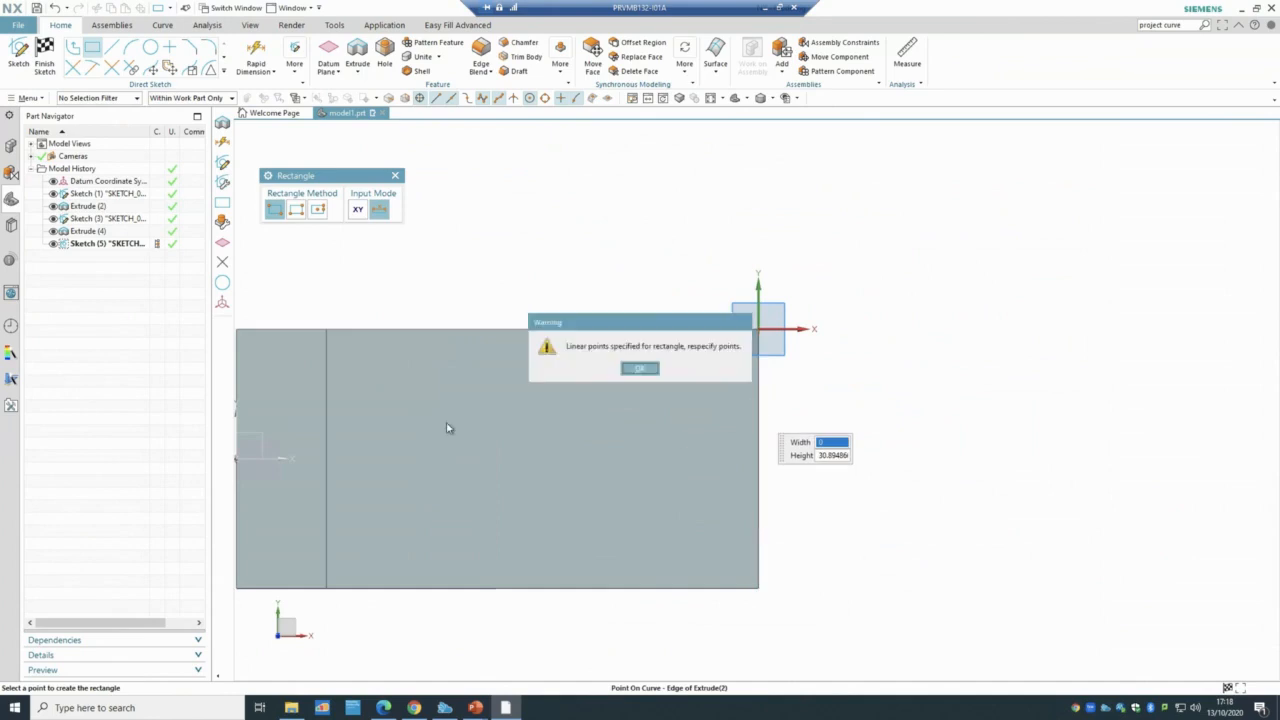
pyautogui.click(640, 369)
pyautogui.moveTo(903, 557); pyautogui.dragTo(904, 536, button='middle')
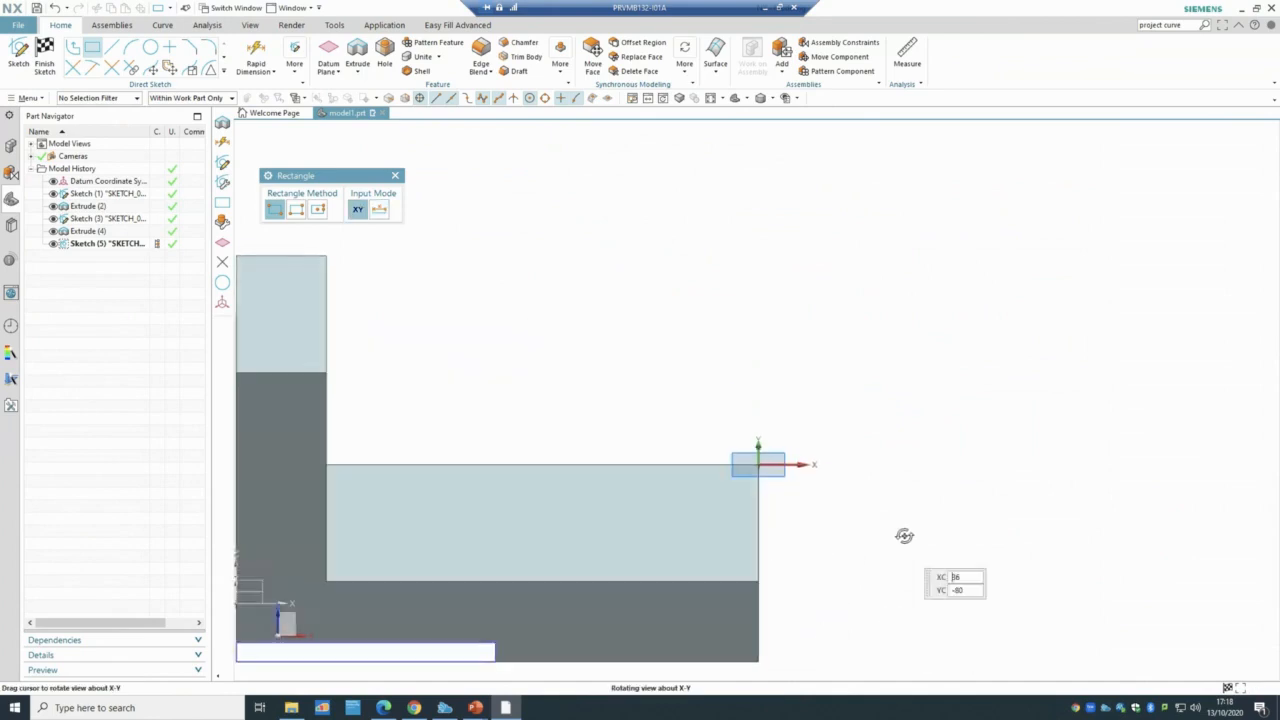
pyautogui.scroll(-2, 600, 409)
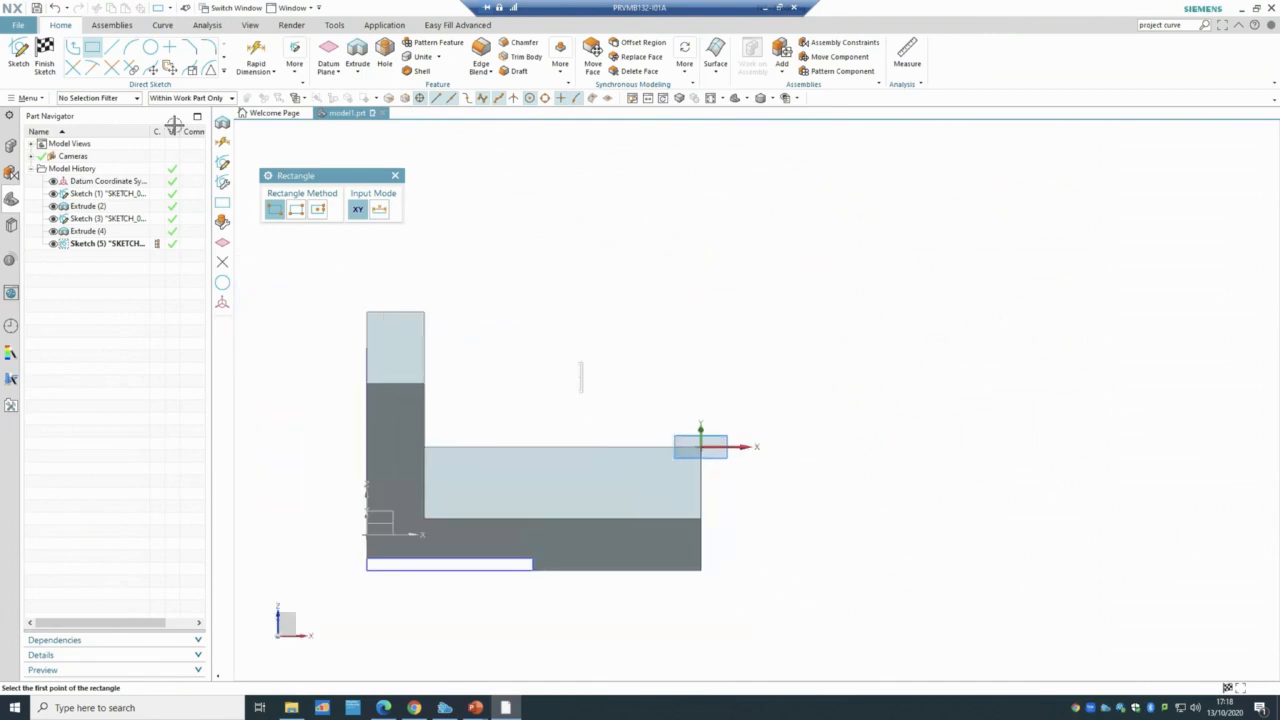
pyautogui.click(45, 56)
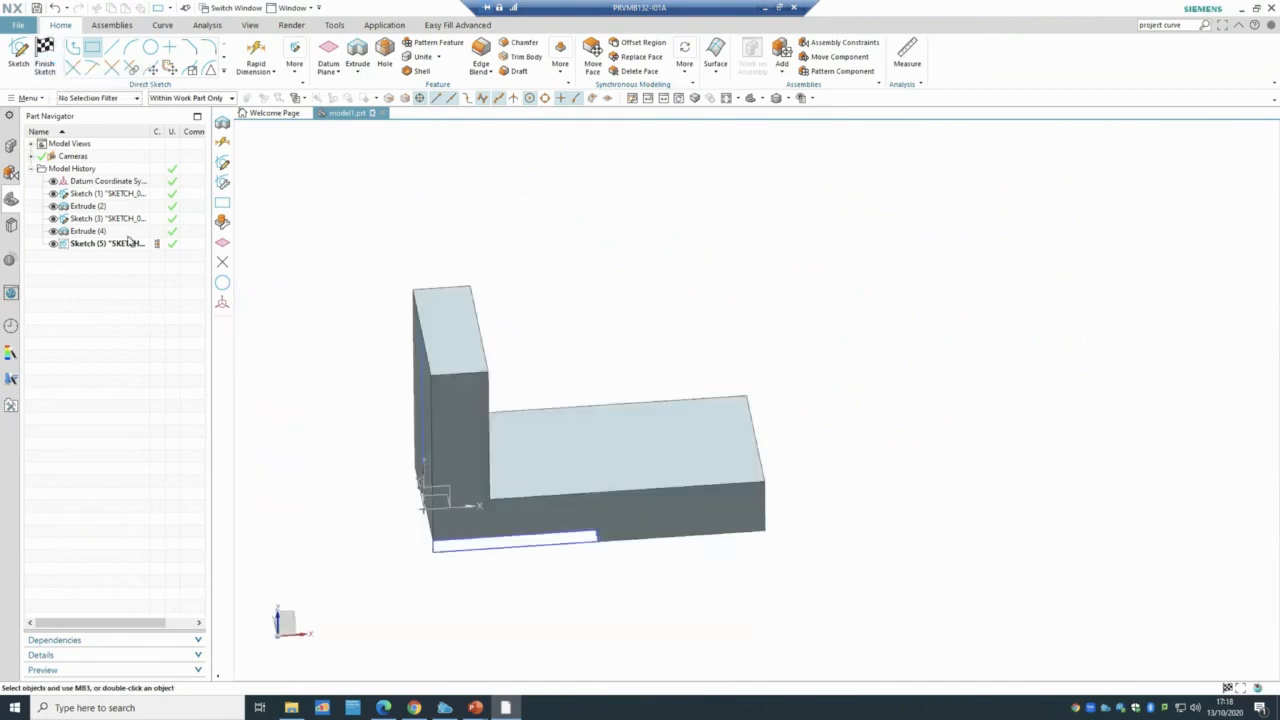
pyautogui.rightClick(118, 243)
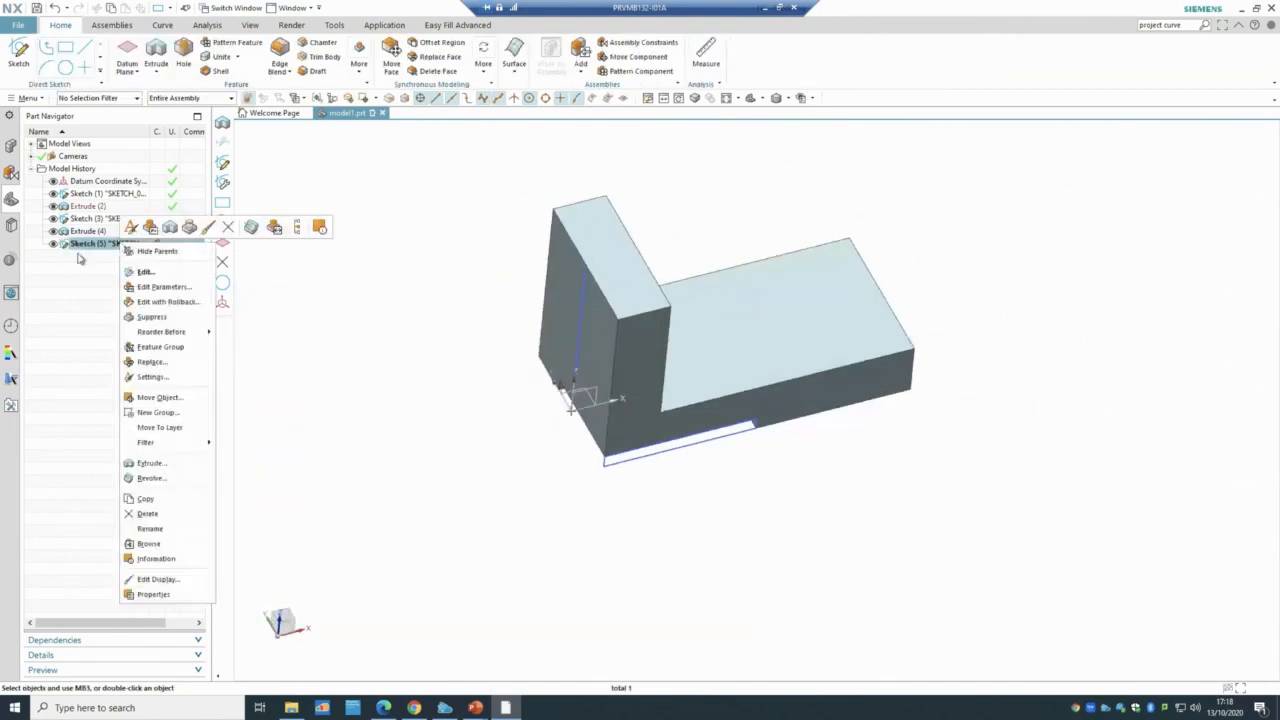
# - Delete the old Sketch (5) from the Part Navigator
pyautogui.click(90, 250)
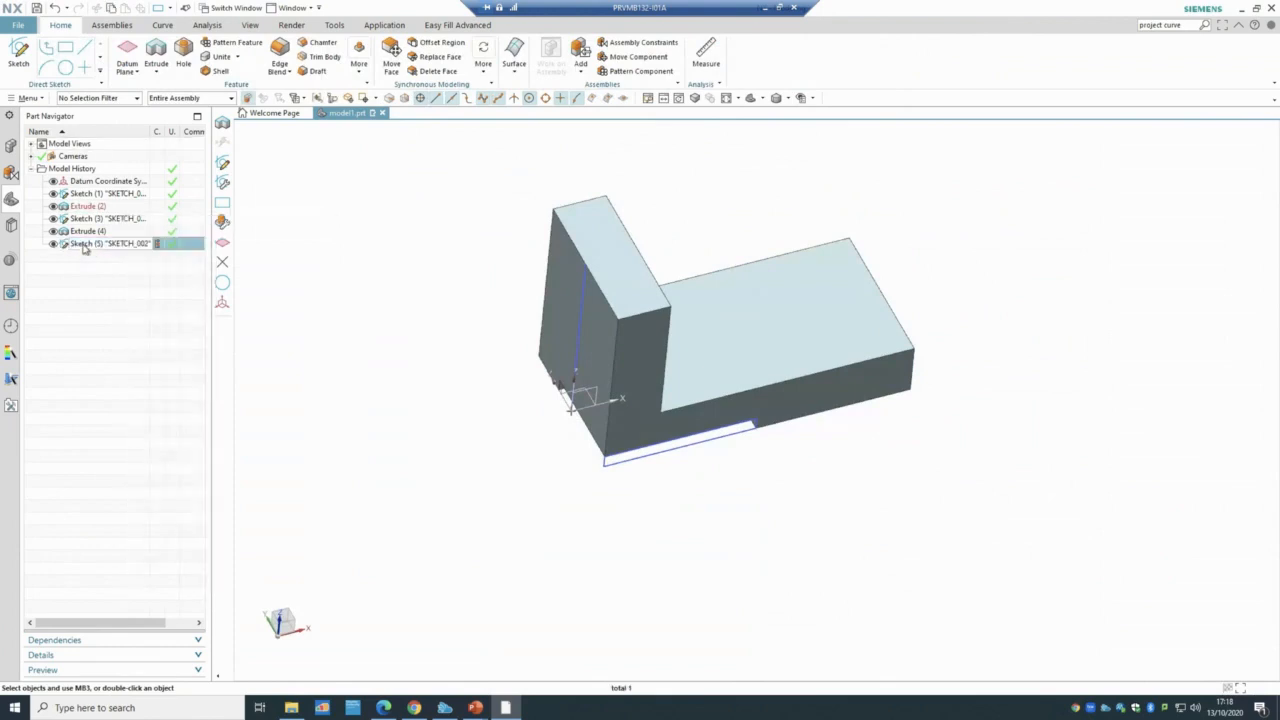
pyautogui.rightClick(85, 245)
pyautogui.click(112, 515)
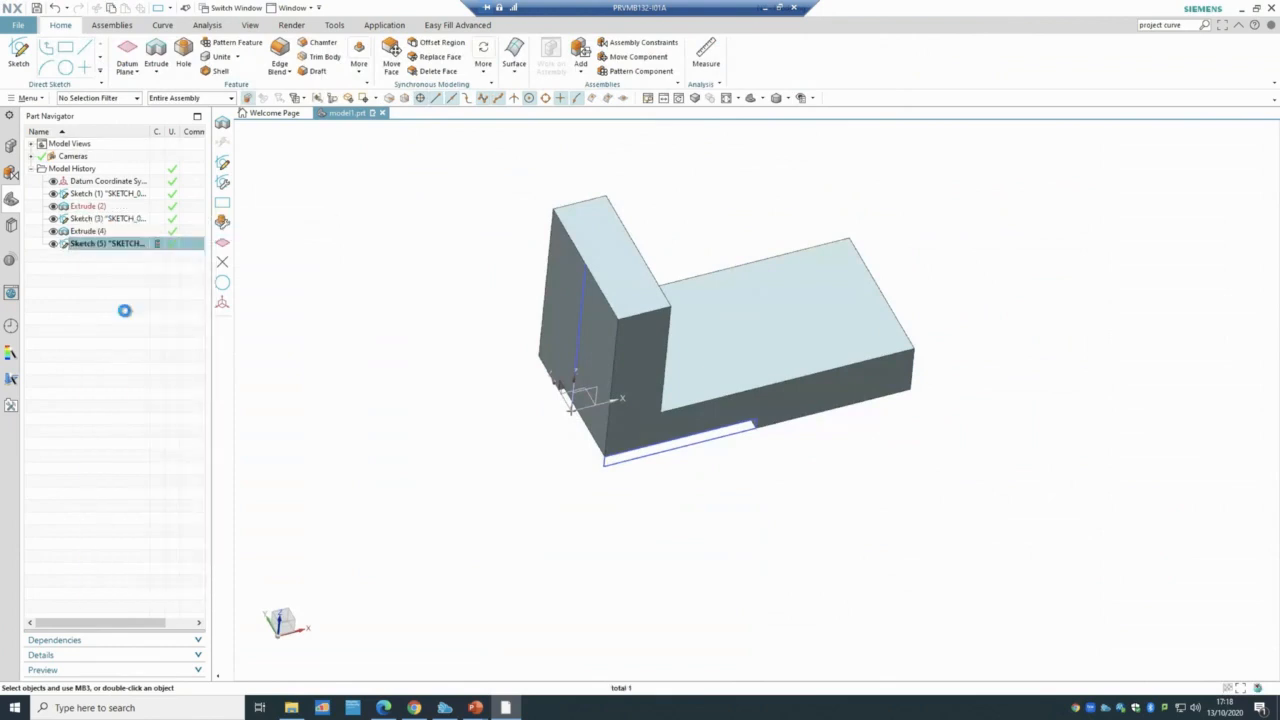
# - Create a new sketch on the top face of the bracket's base
pyautogui.click(27, 52)
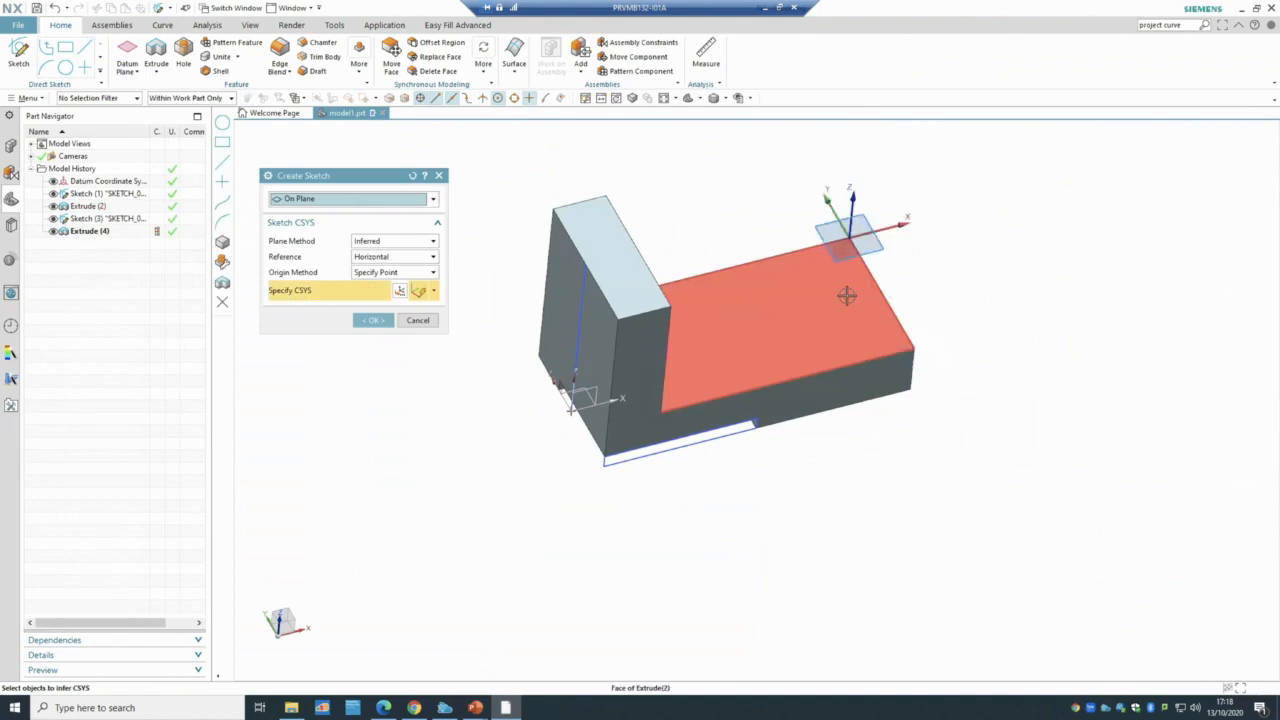
pyautogui.click(847, 296)
pyautogui.moveTo(903, 493); pyautogui.dragTo(903, 491, button='middle')
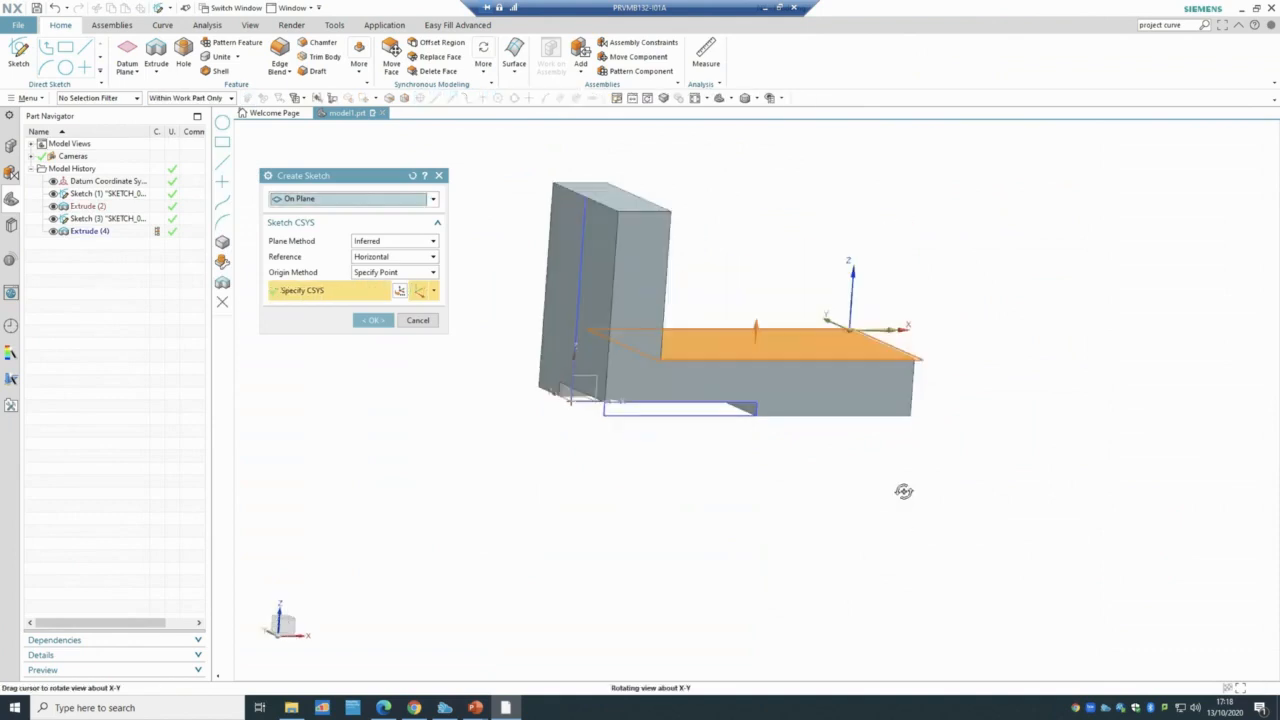
pyautogui.click(363, 321)
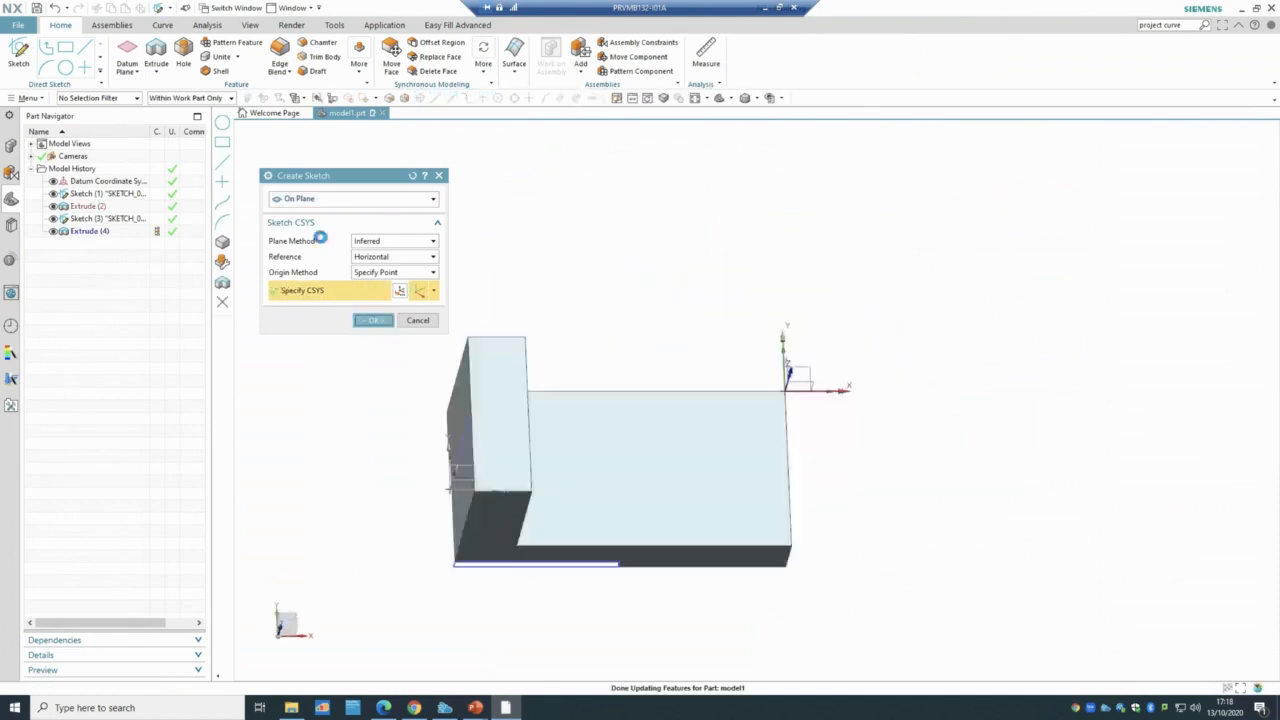
# - Start a rectangle on the right edge and dismiss the collinear-points warning
pyautogui.click(94, 49)
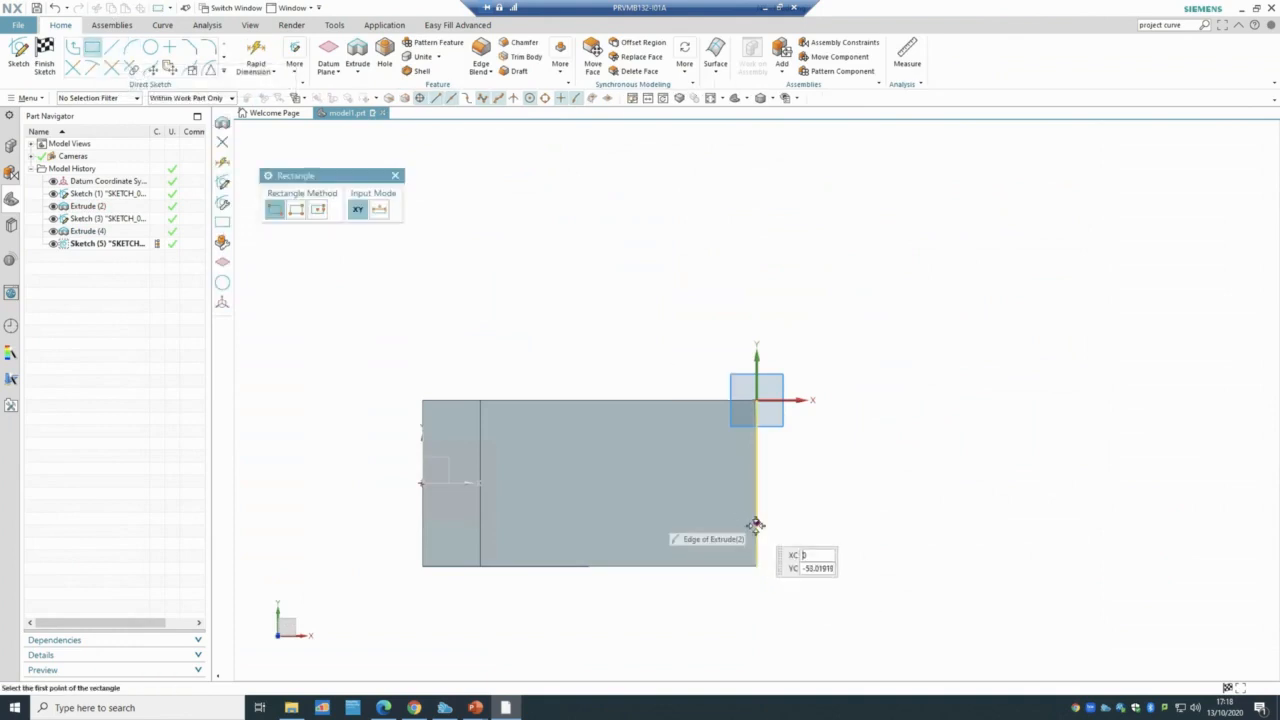
pyautogui.click(757, 489)
pyautogui.click(756, 439)
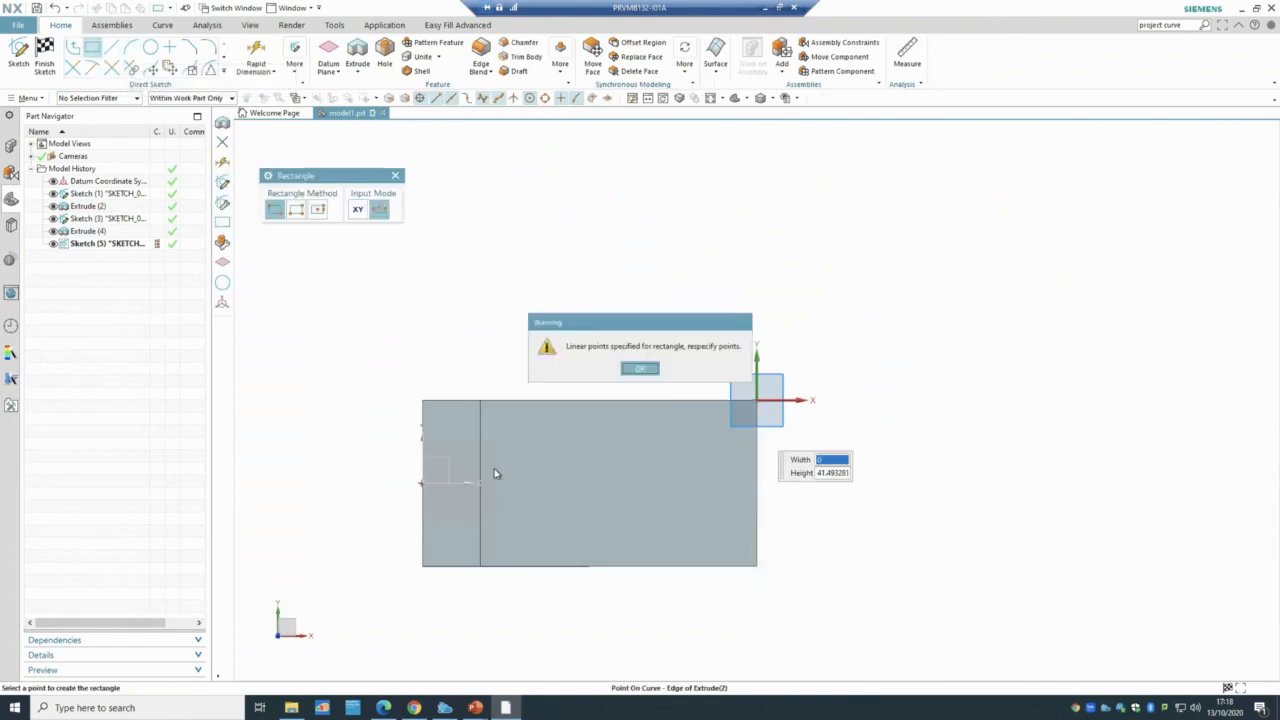
pyautogui.click(638, 369)
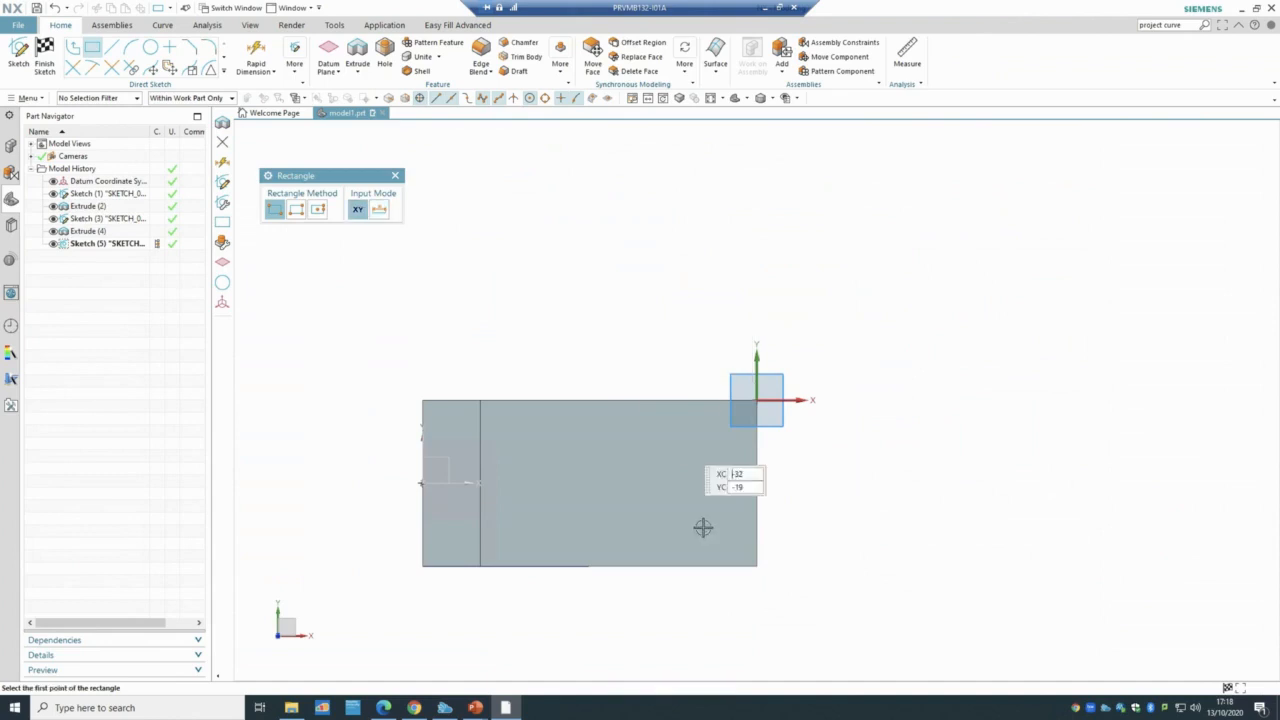
pyautogui.scroll(2, 655, 513)
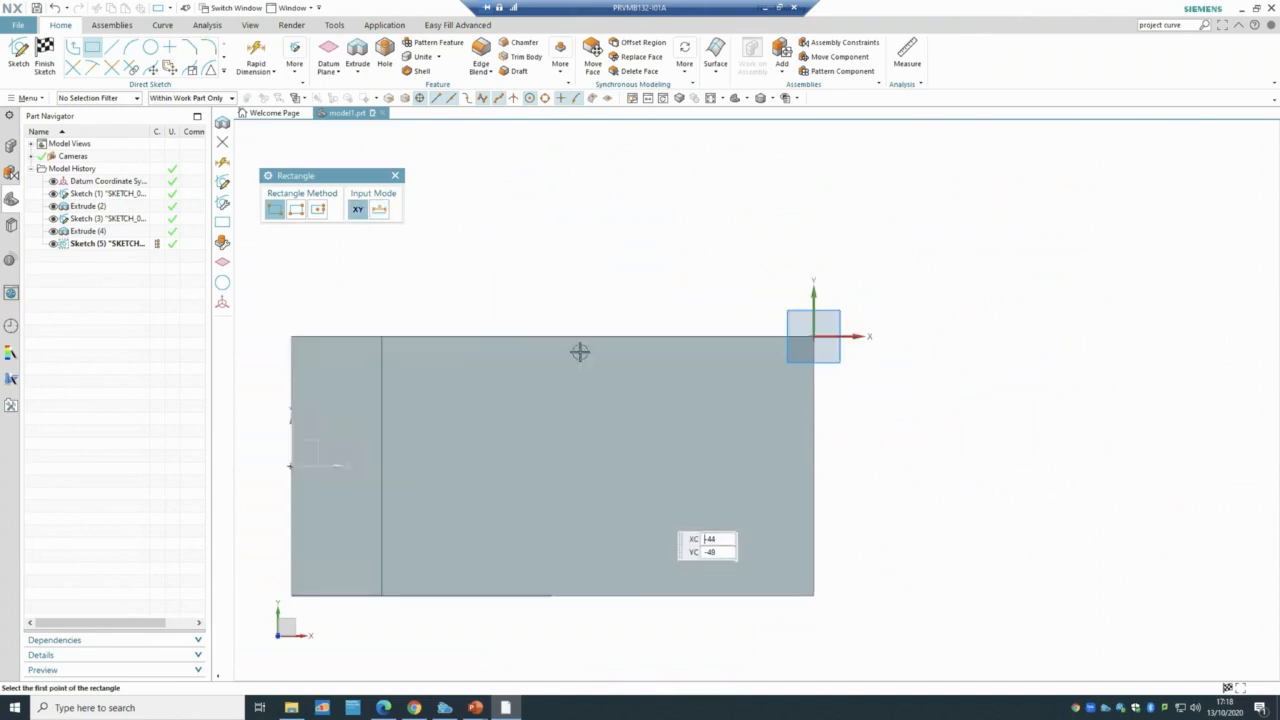
pyautogui.click(108, 51)
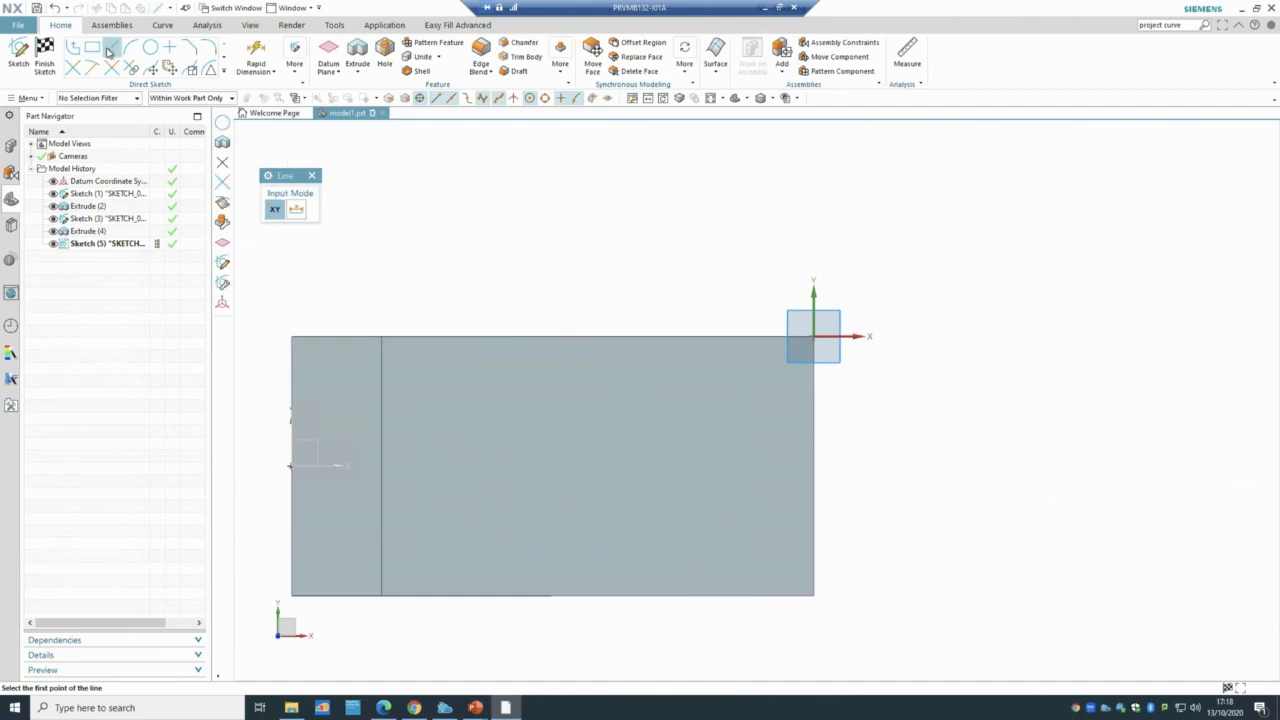
pyautogui.click(813, 517)
pyautogui.click(814, 404)
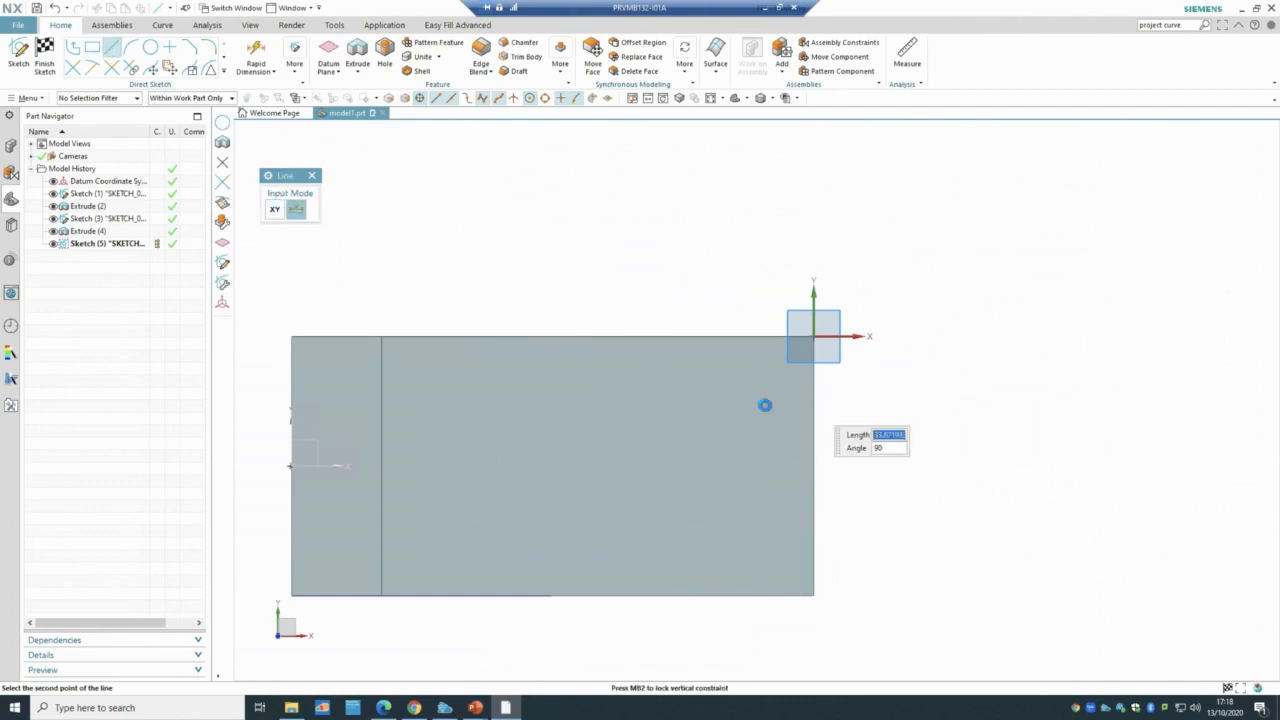
pyautogui.click(814, 404)
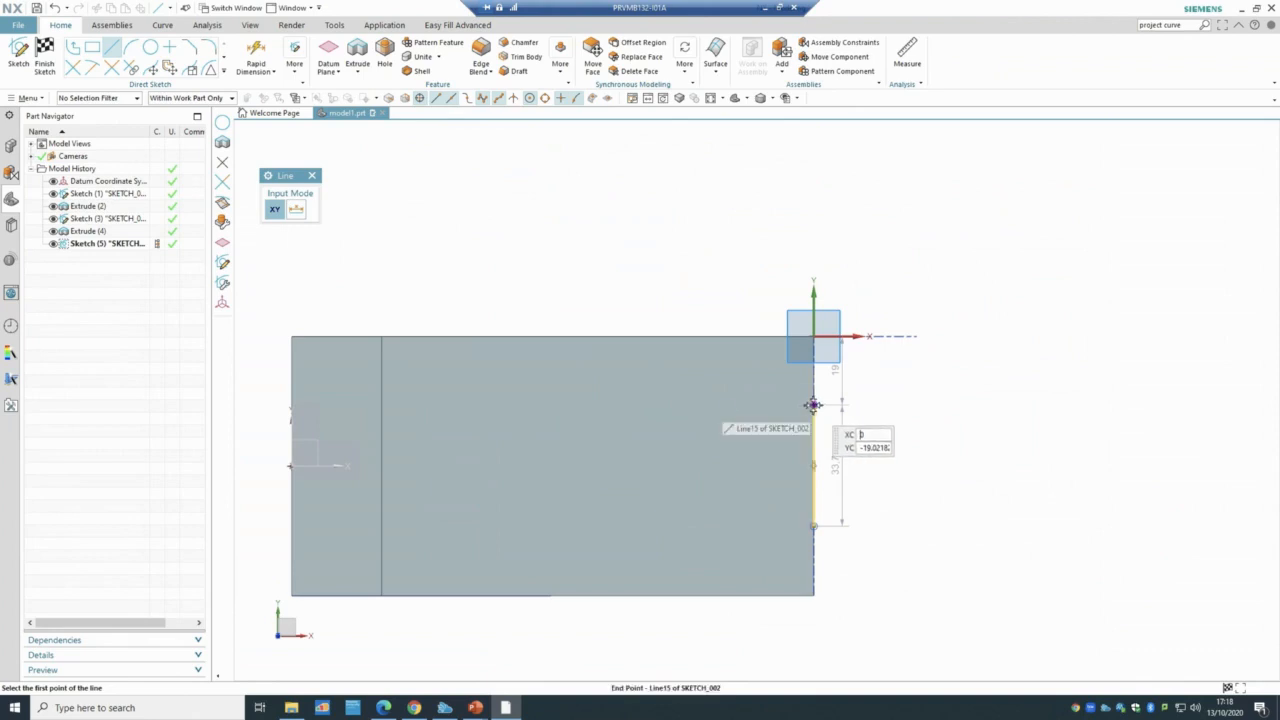
pyautogui.press('Return')
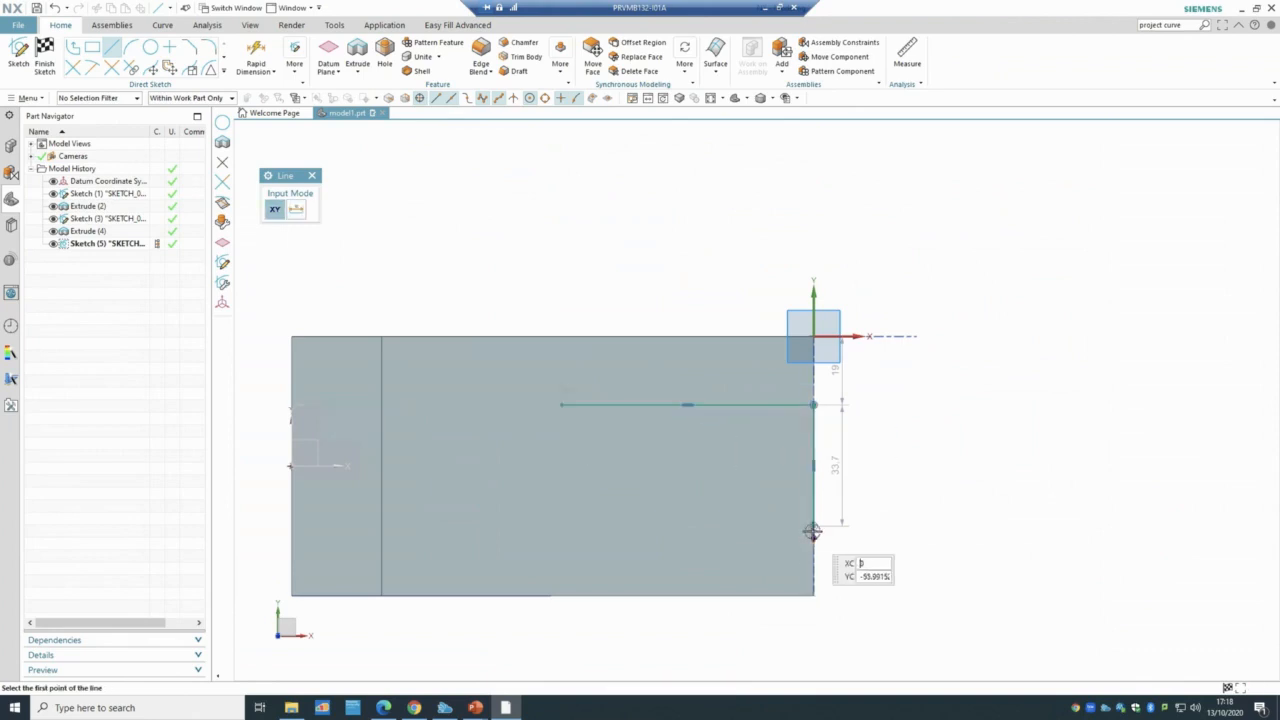
pyautogui.click(770, 531)
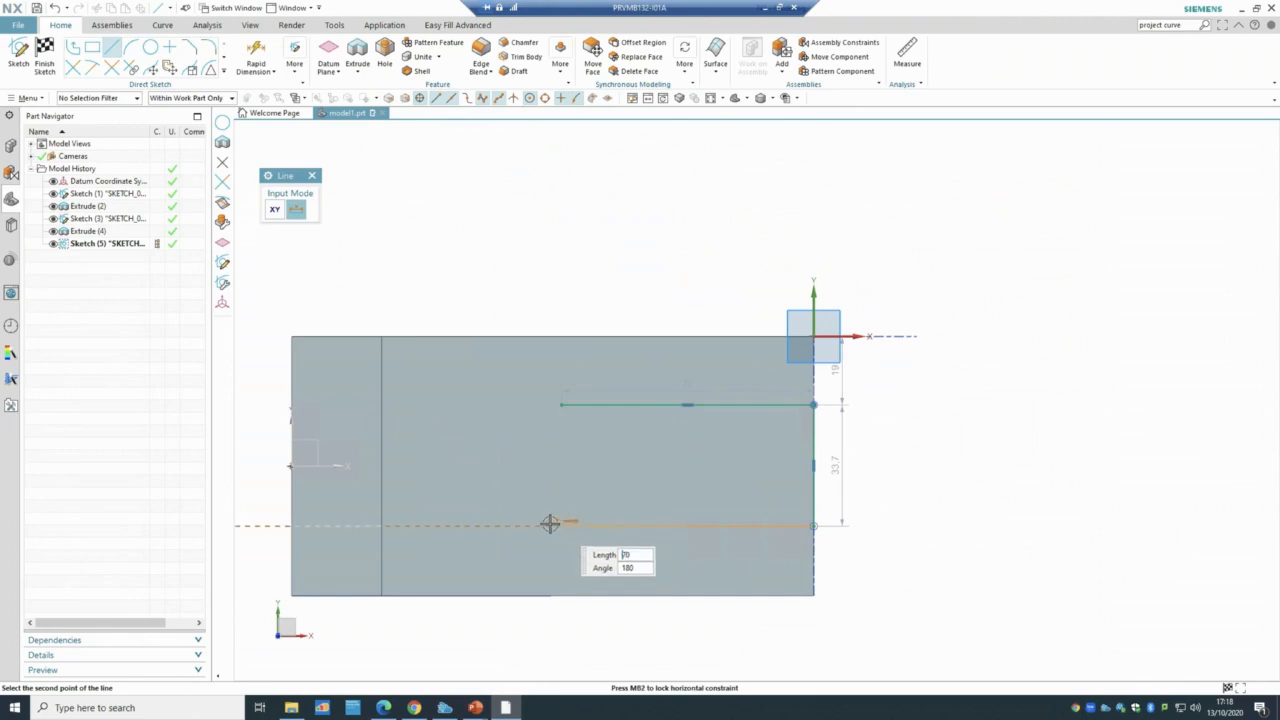
pyautogui.click(564, 524)
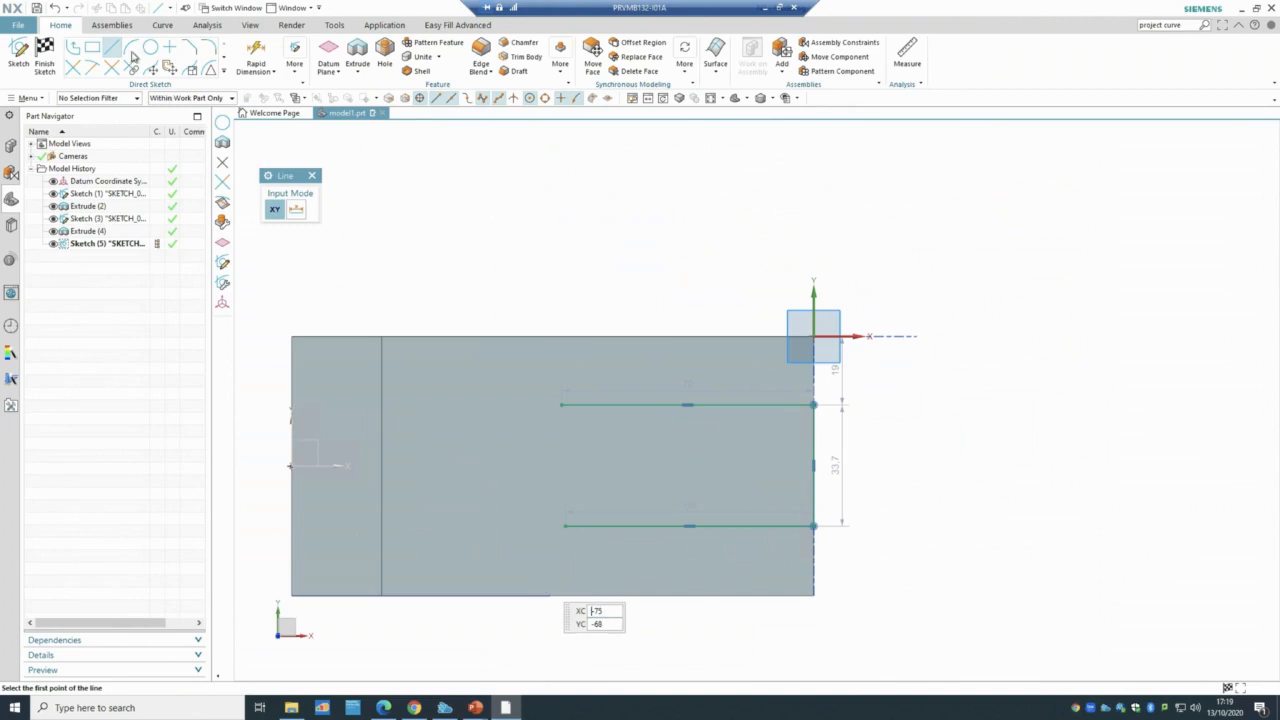
pyautogui.press('Escape')
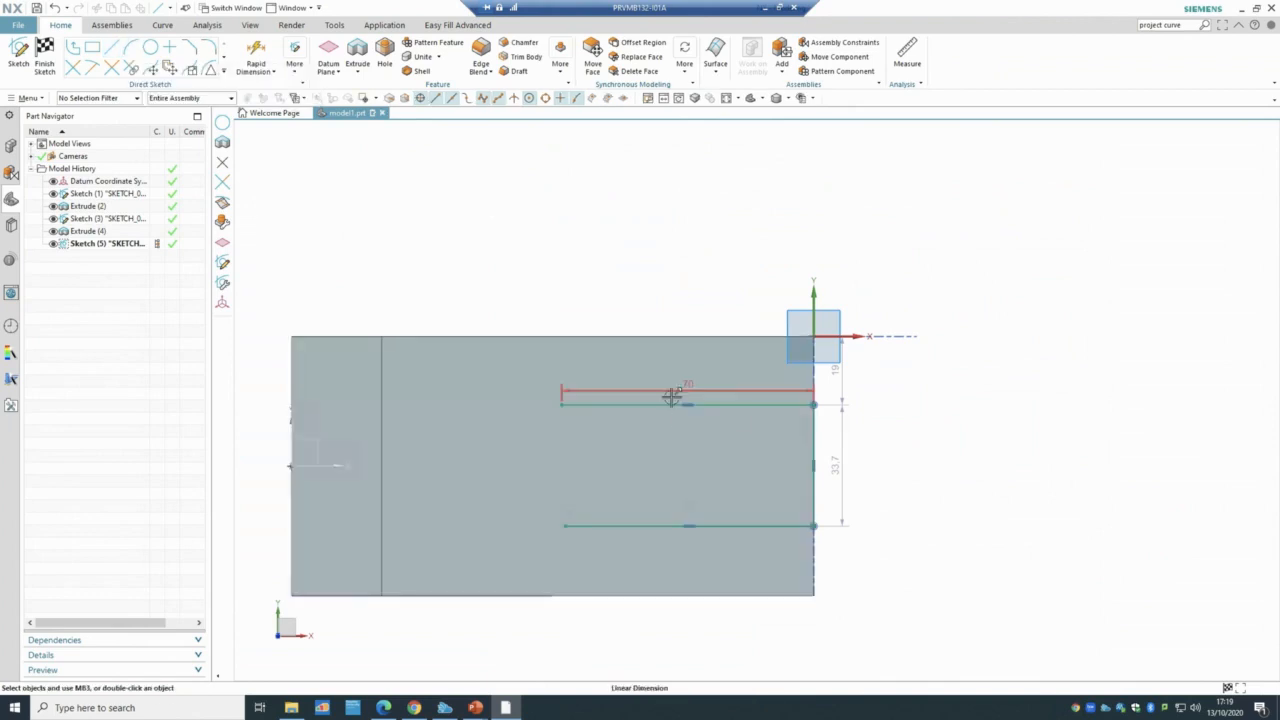
pyautogui.doubleClick(840, 470)
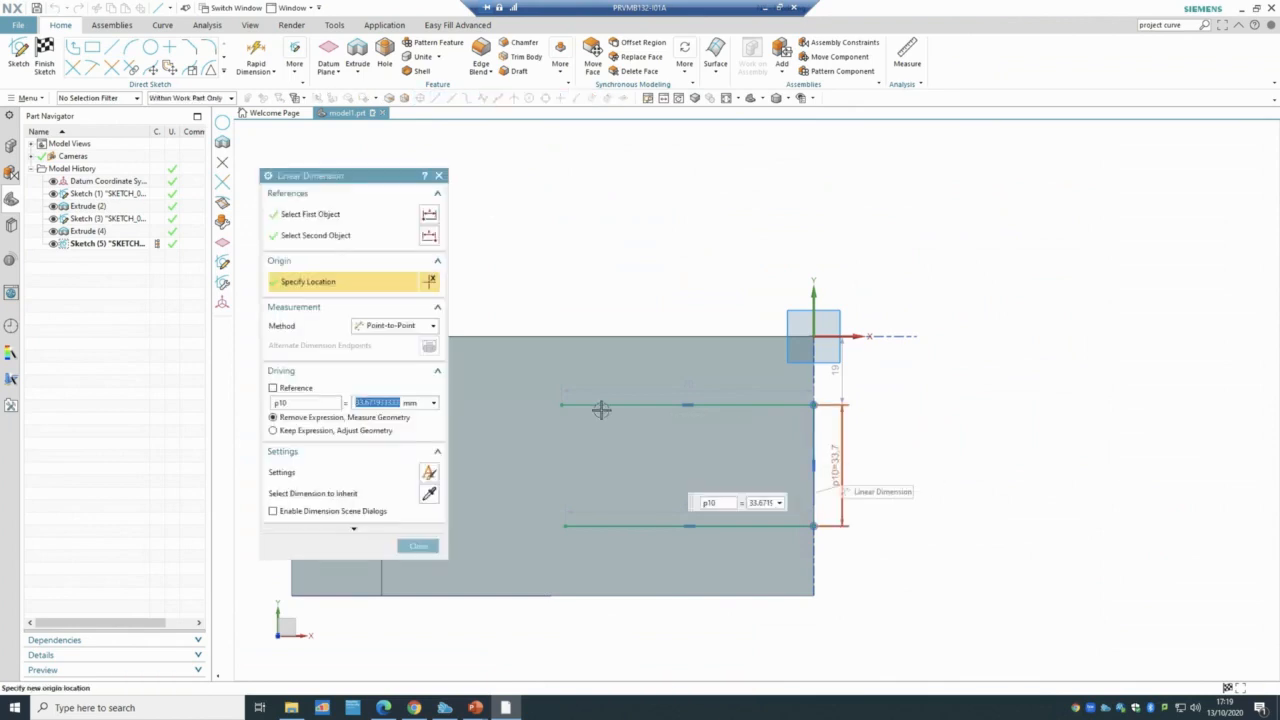
pyautogui.write('24')
pyautogui.press('Return')
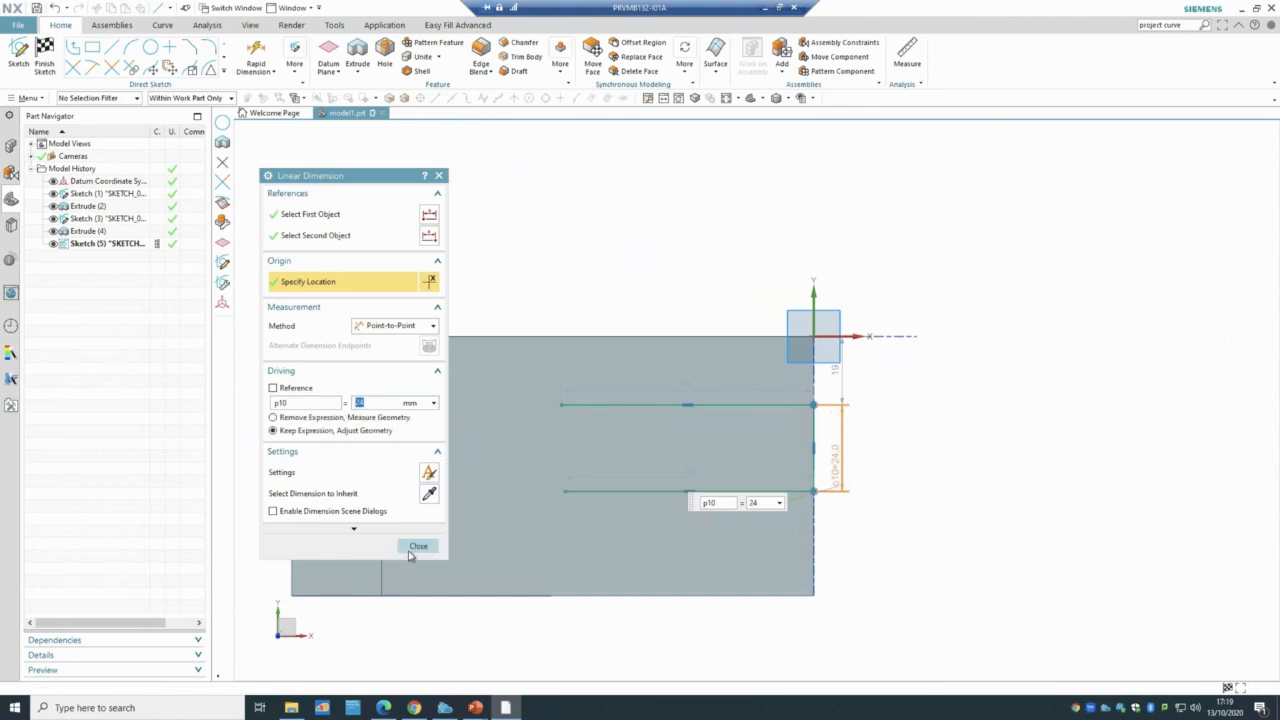
pyautogui.click(417, 546)
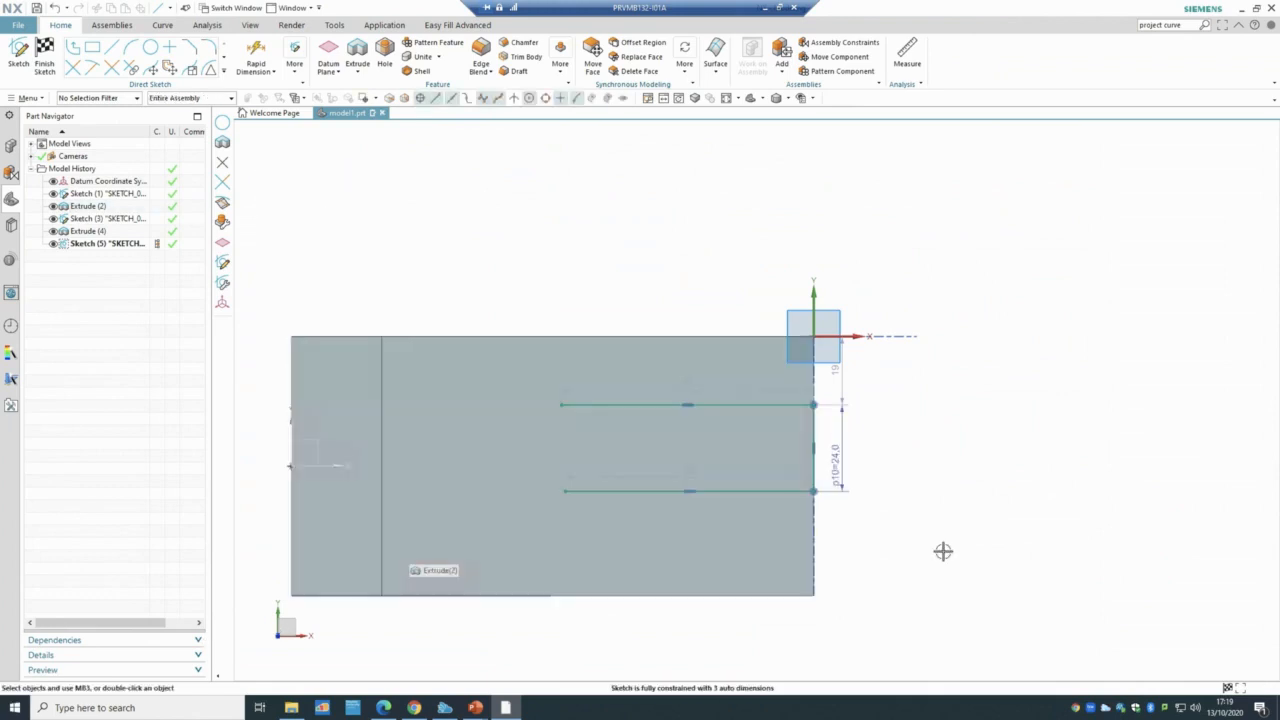
pyautogui.rightClick(806, 492)
pyautogui.click(834, 418)
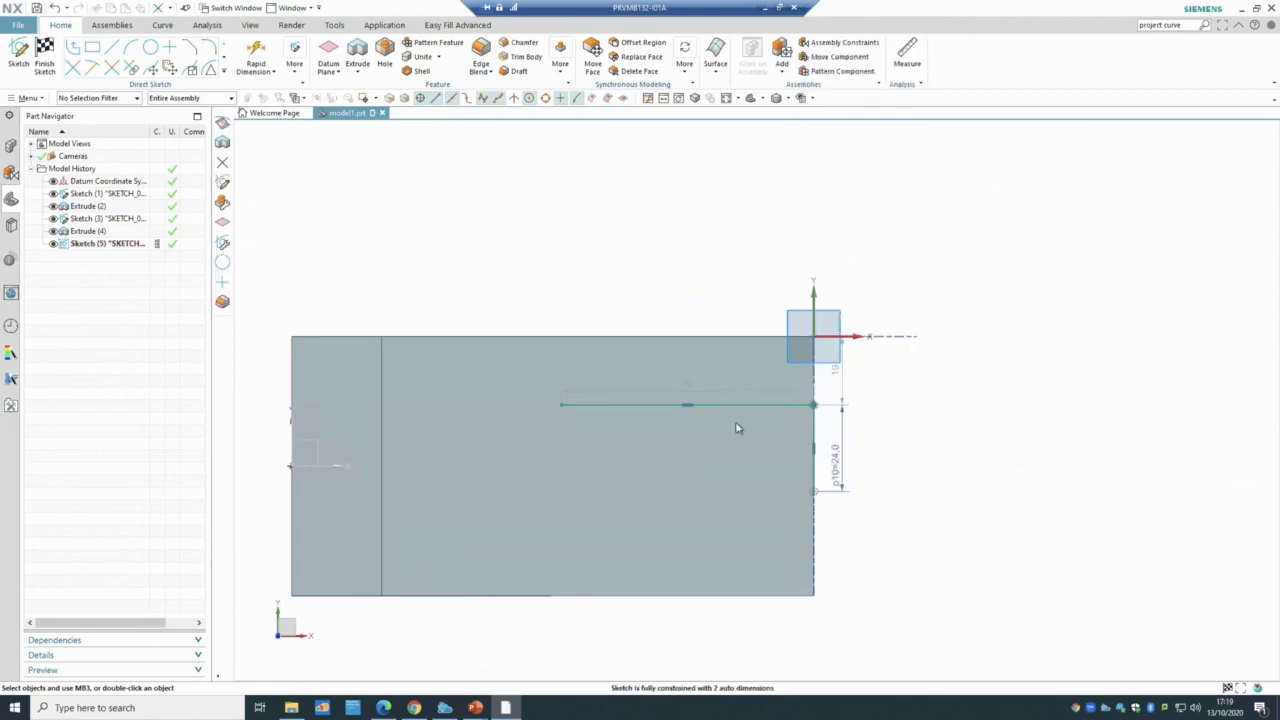
pyautogui.rightClick(740, 405)
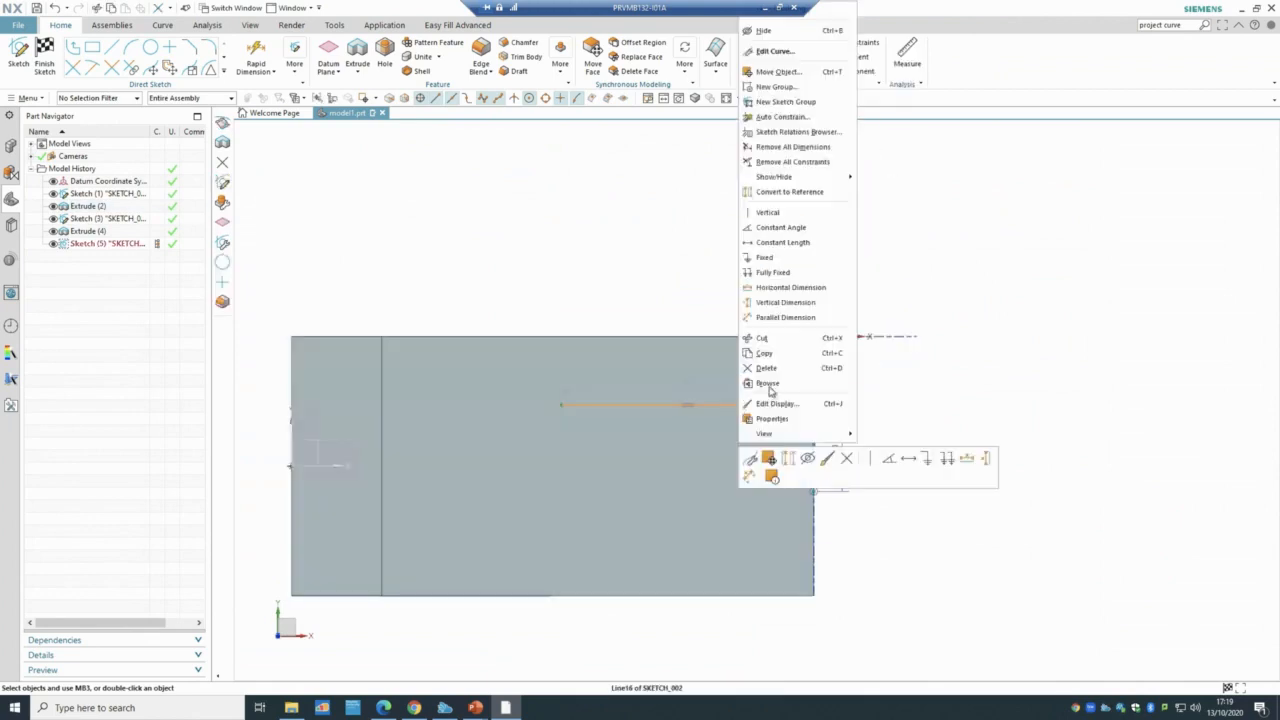
pyautogui.click(766, 368)
pyautogui.rightClick(806, 440)
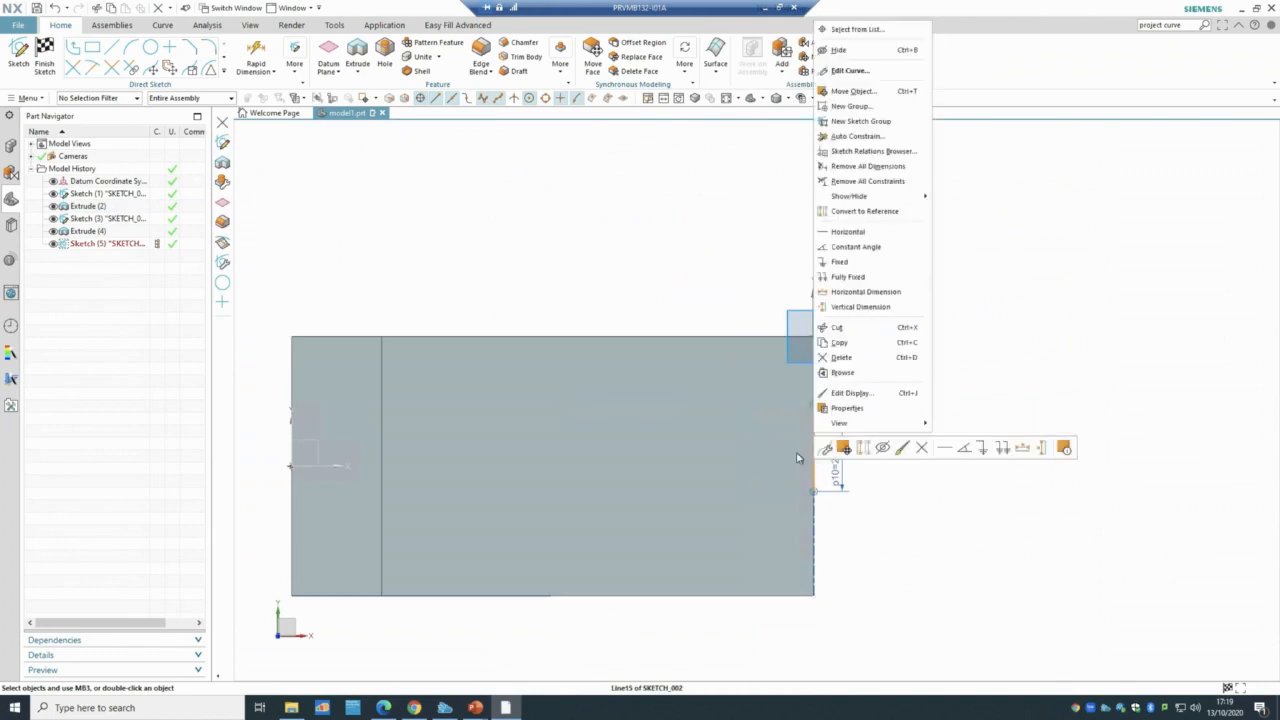
pyautogui.click(841, 357)
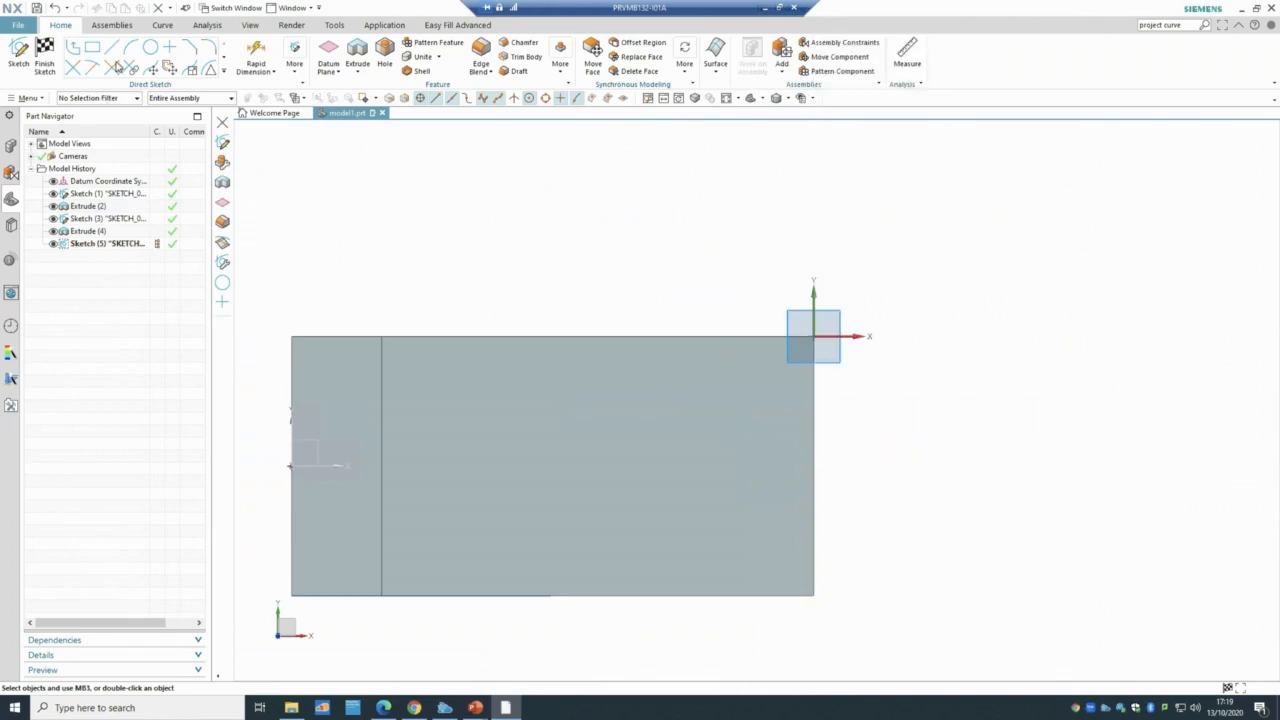
# - Draw a Ø24 circle on the base's top face
pyautogui.click(149, 48)
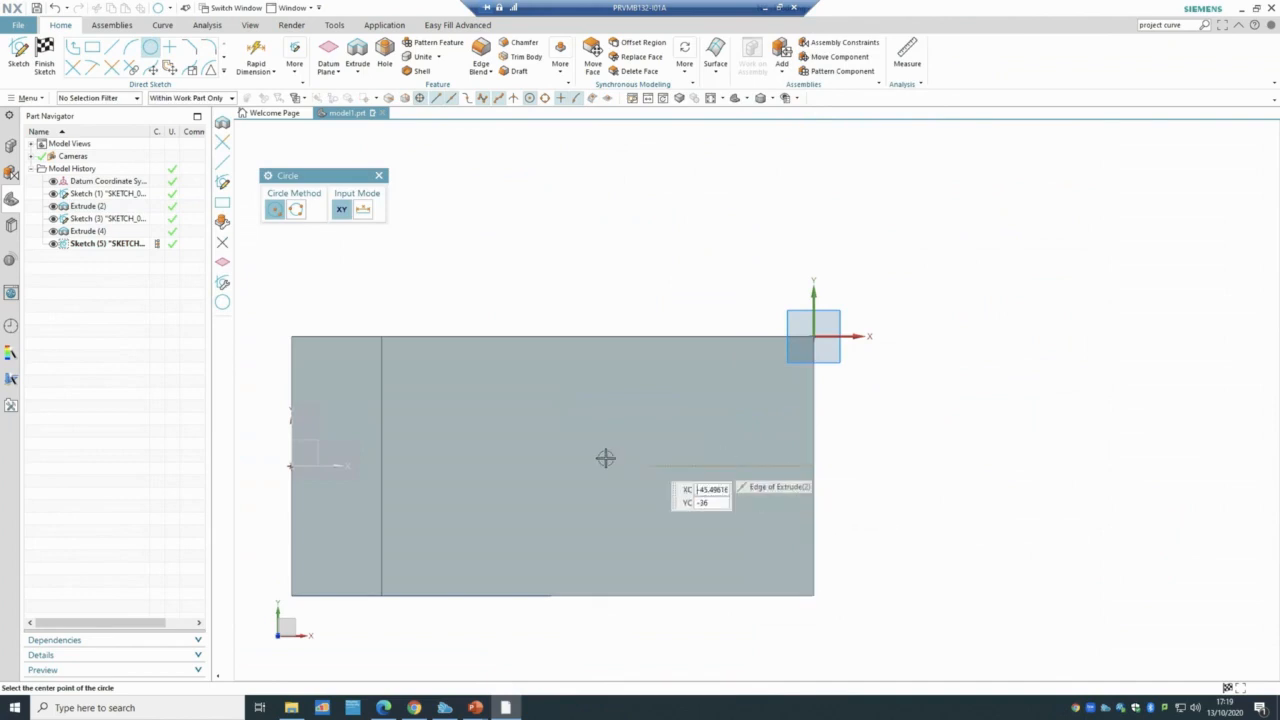
pyautogui.click(566, 465)
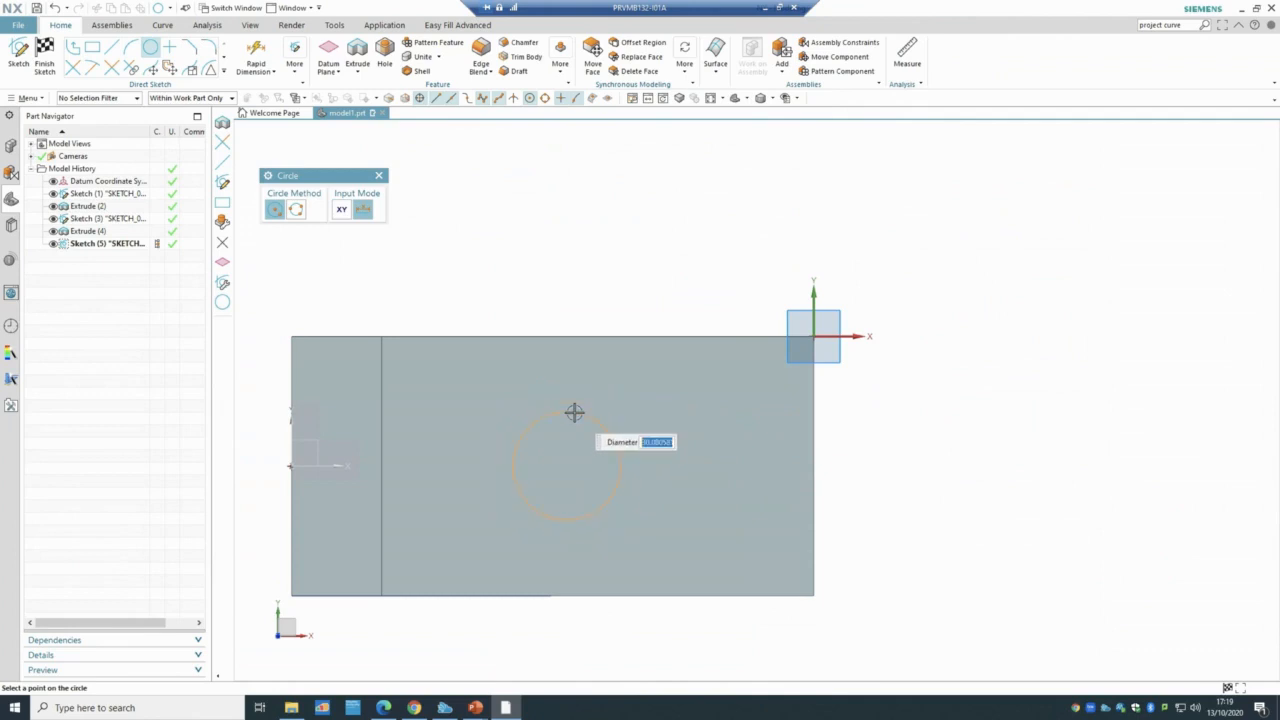
pyautogui.press('Return')
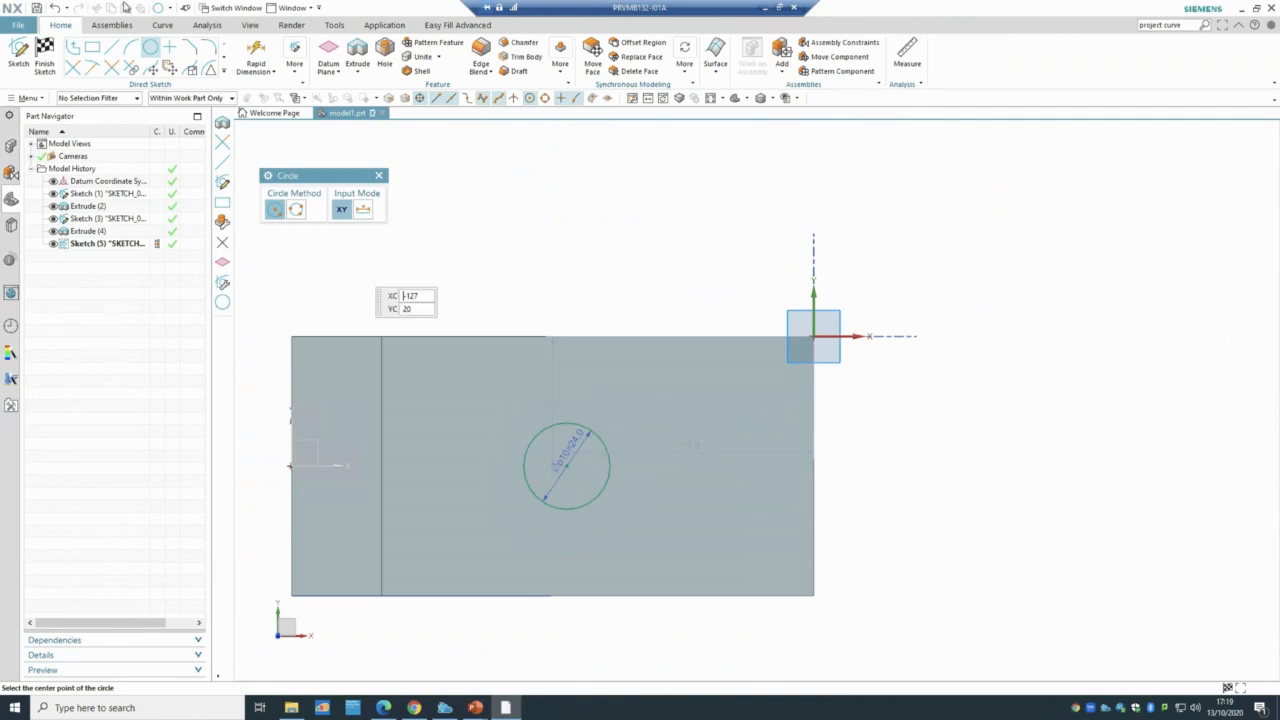
# - Draw a rectangle from the circle's bottom point to the body's right edge, undoing a stray line
pyautogui.click(108, 57)
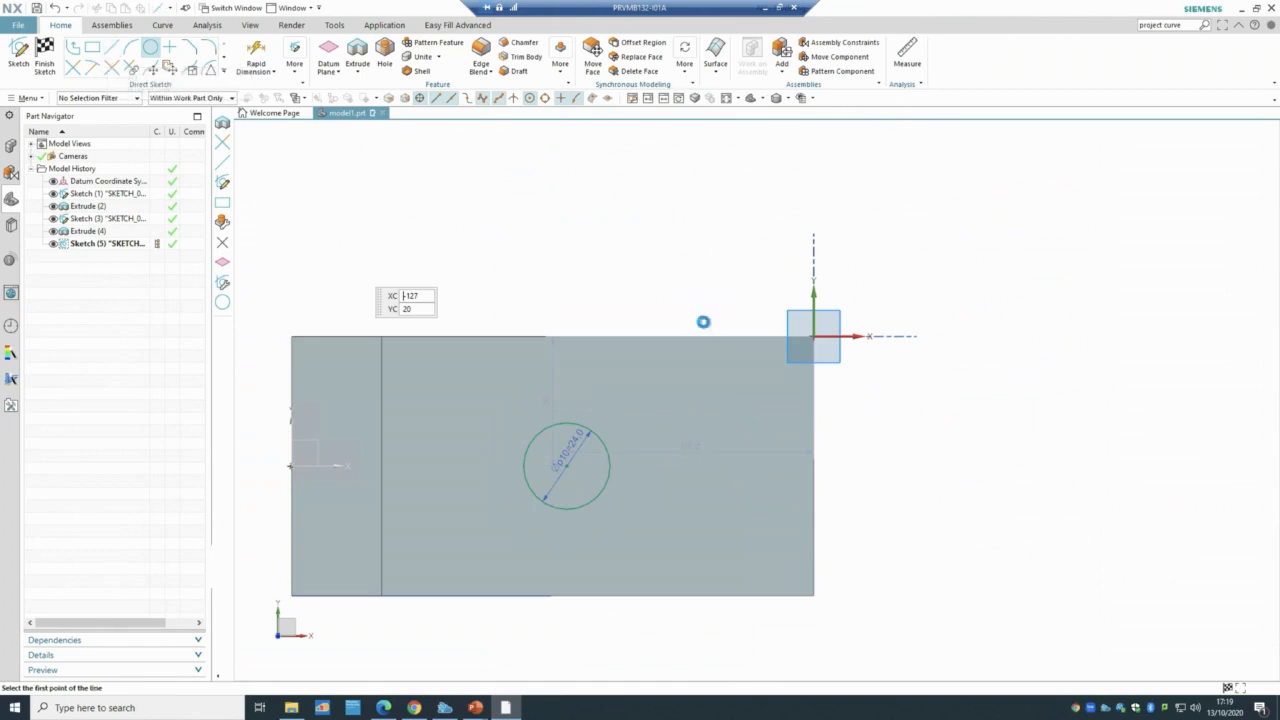
pyautogui.click(92, 48)
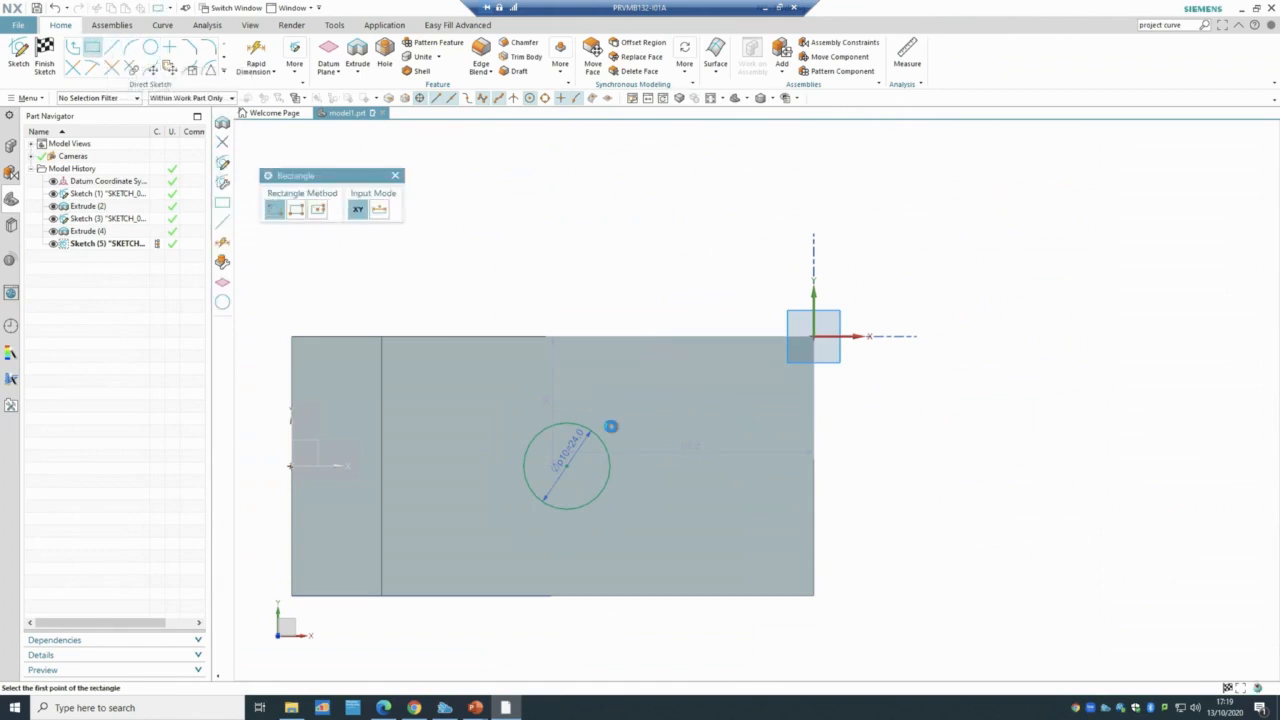
pyautogui.click(568, 510)
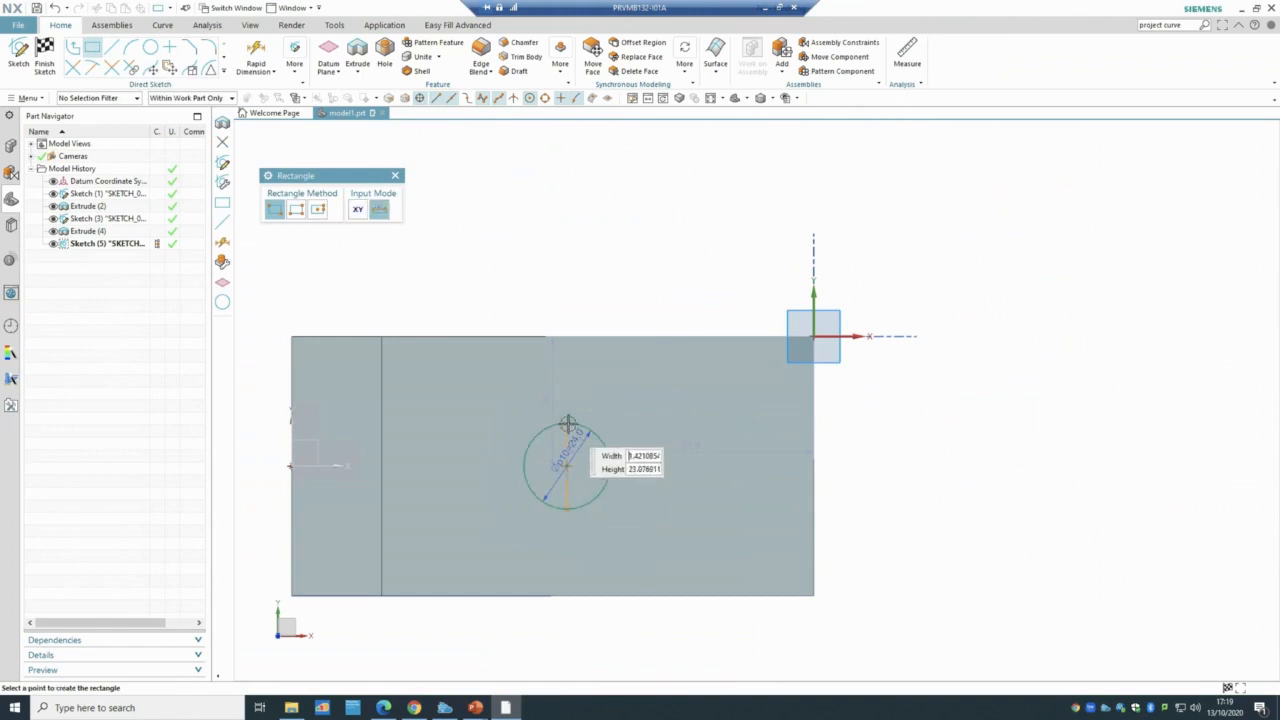
pyautogui.click(566, 425)
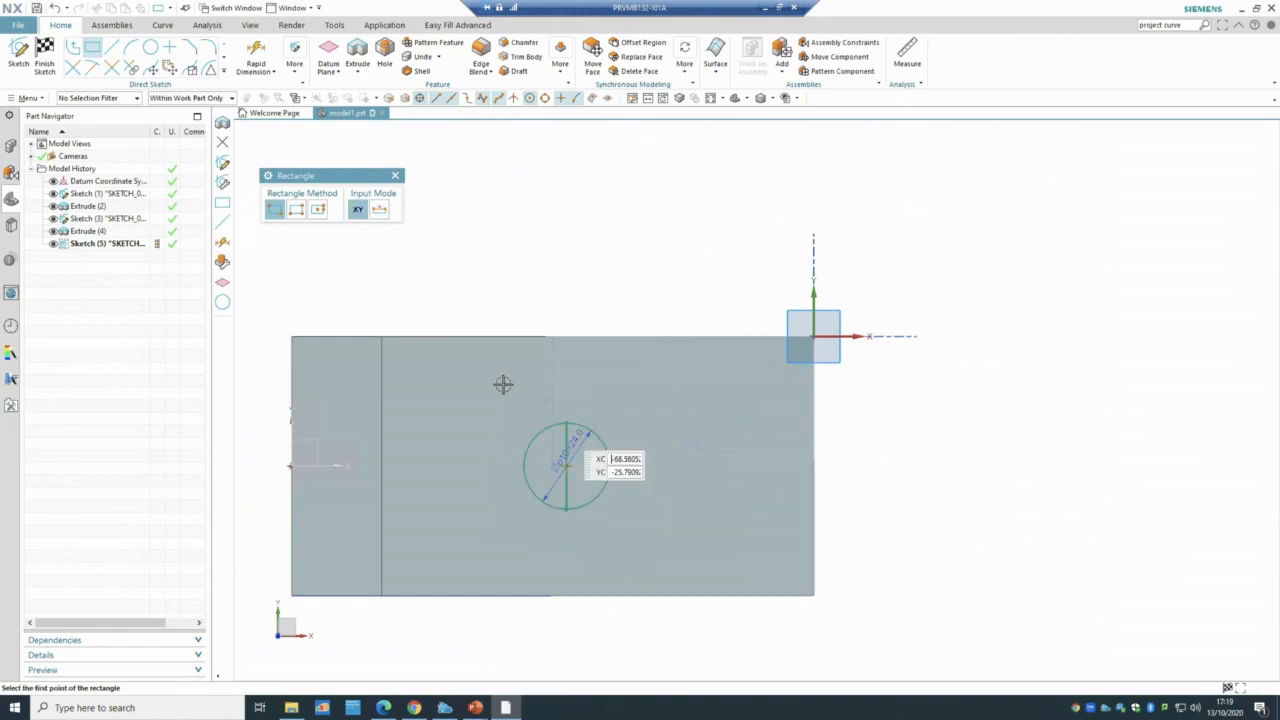
pyautogui.hotkey('ctrl', 'z')
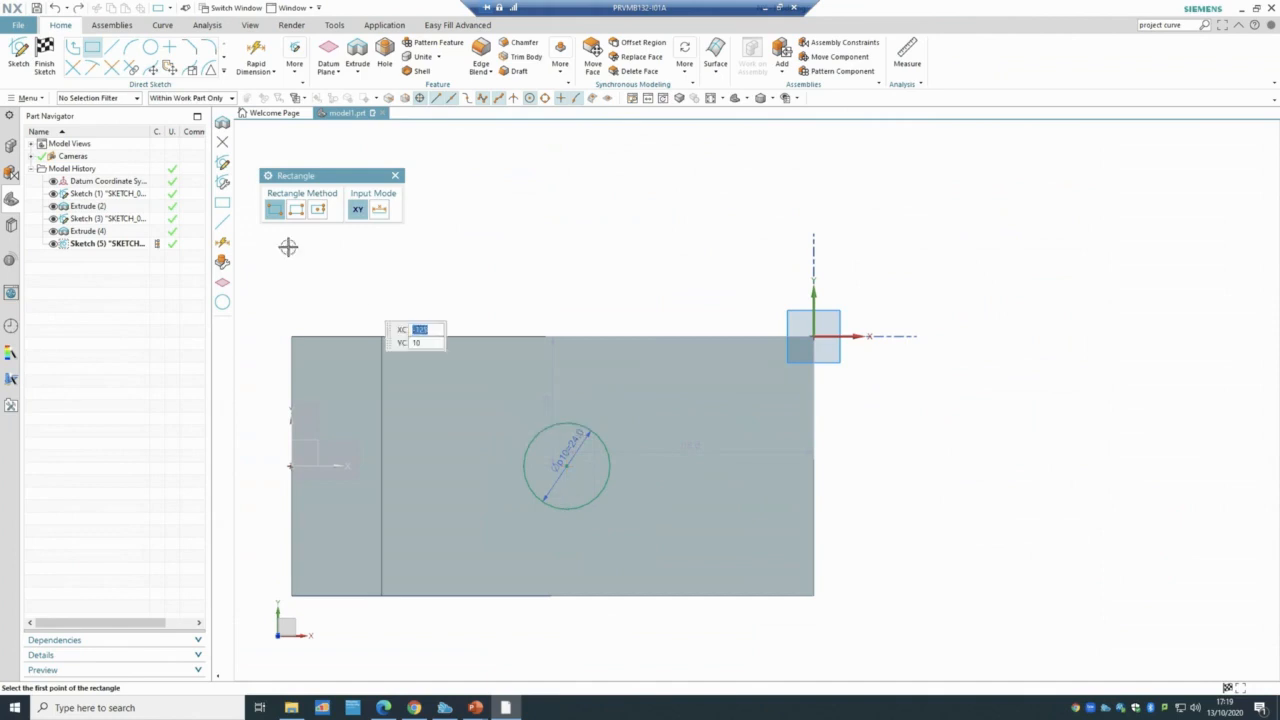
pyautogui.click(566, 510)
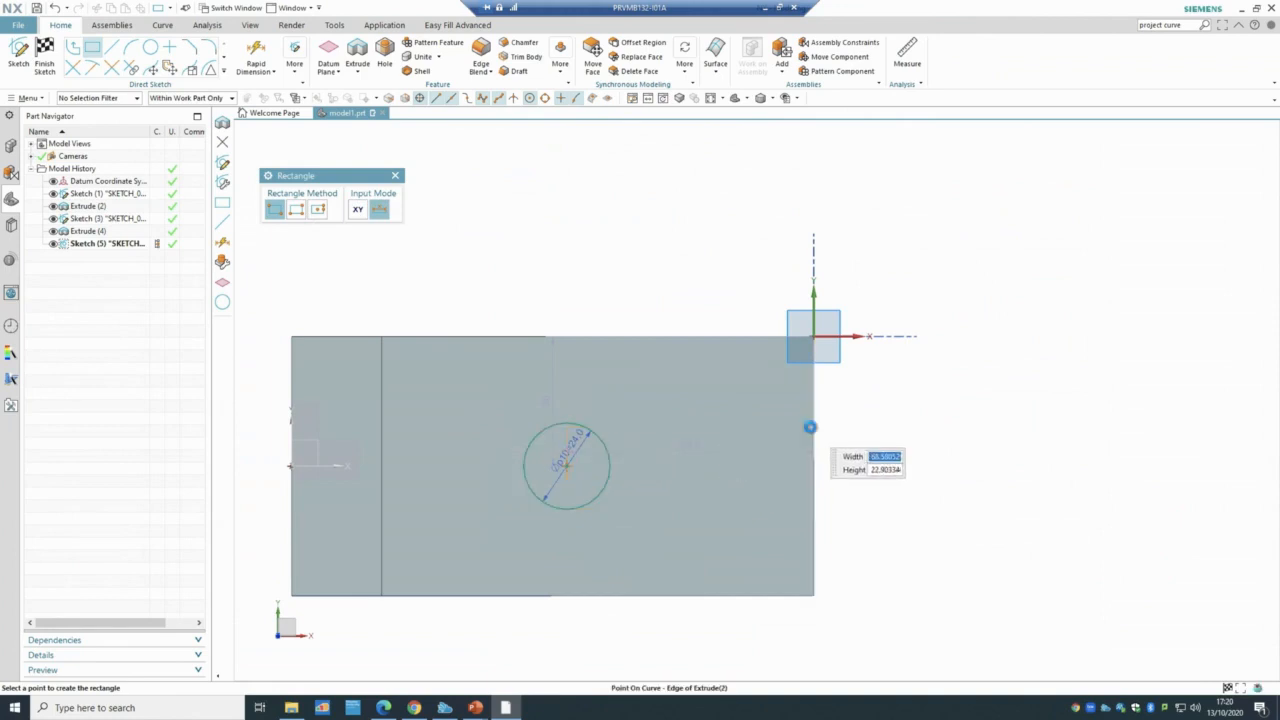
pyautogui.click(810, 427)
pyautogui.press('Escape')
pyautogui.scroll(1, 631, 523)
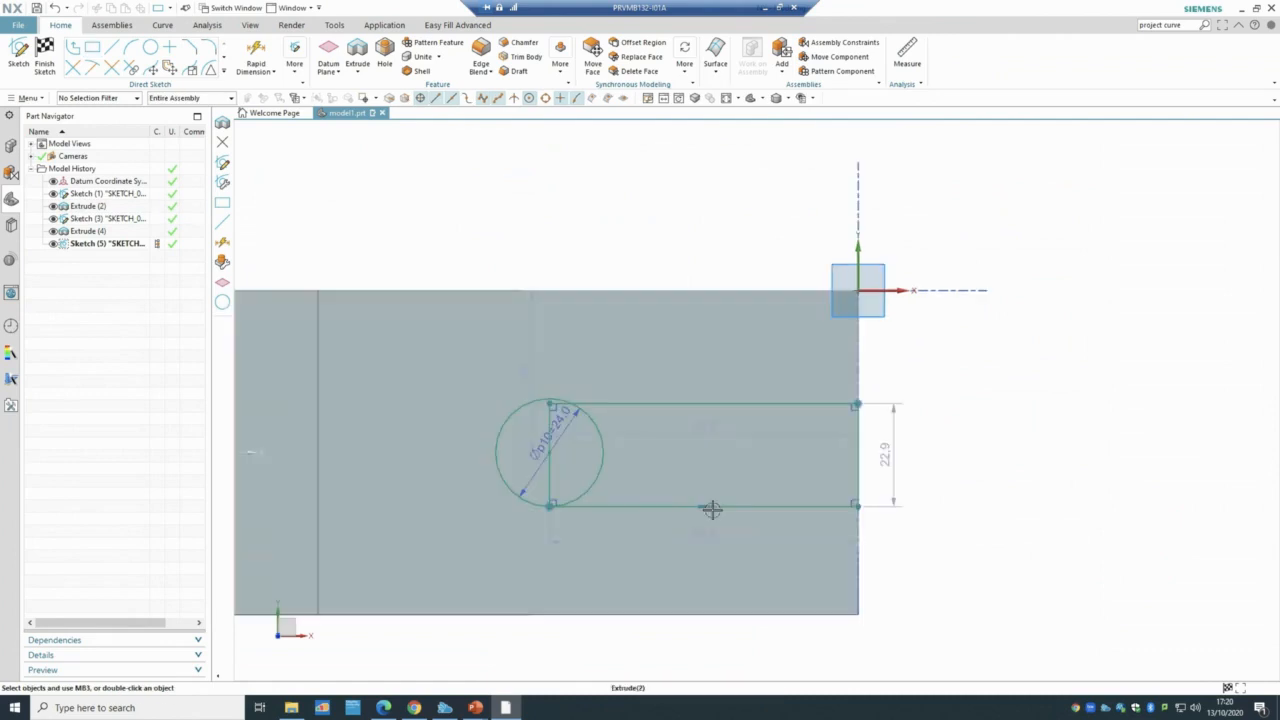
# - Set the slot rectangle's height to 24 and its length to 50
pyautogui.doubleClick(890, 451)
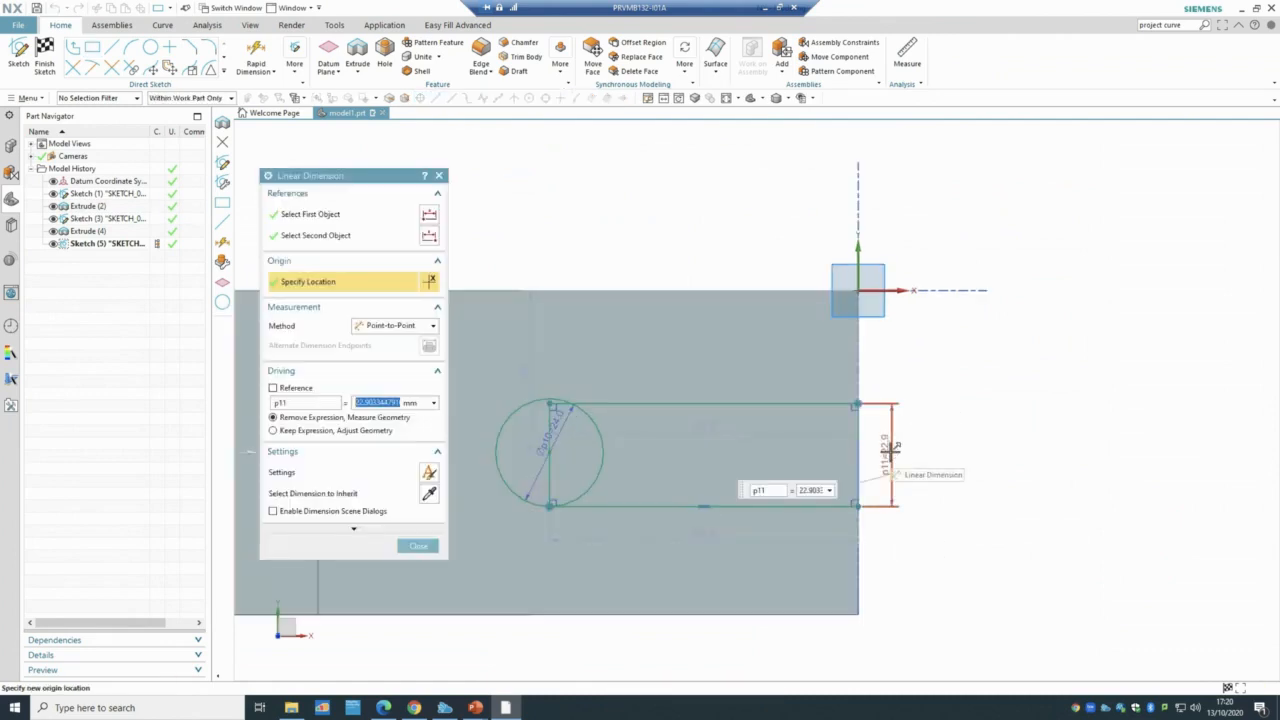
pyautogui.write('24')
pyautogui.press('Return')
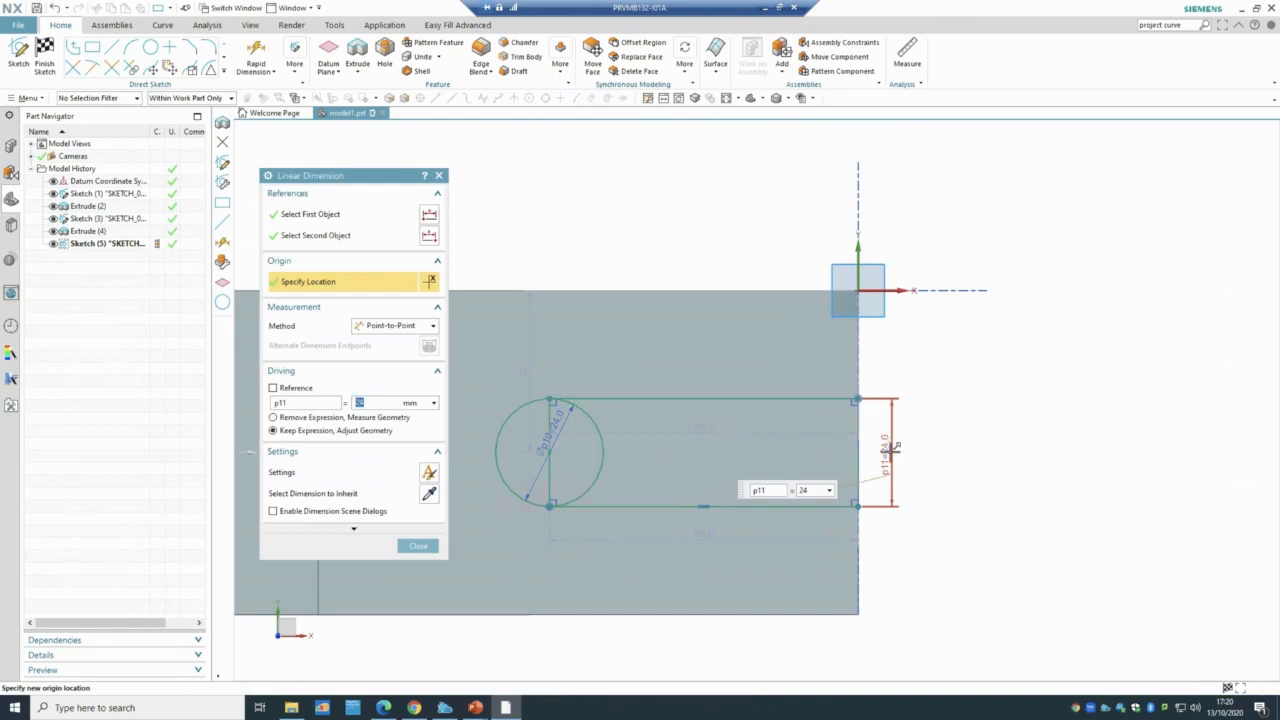
pyautogui.middleClick(890, 451)
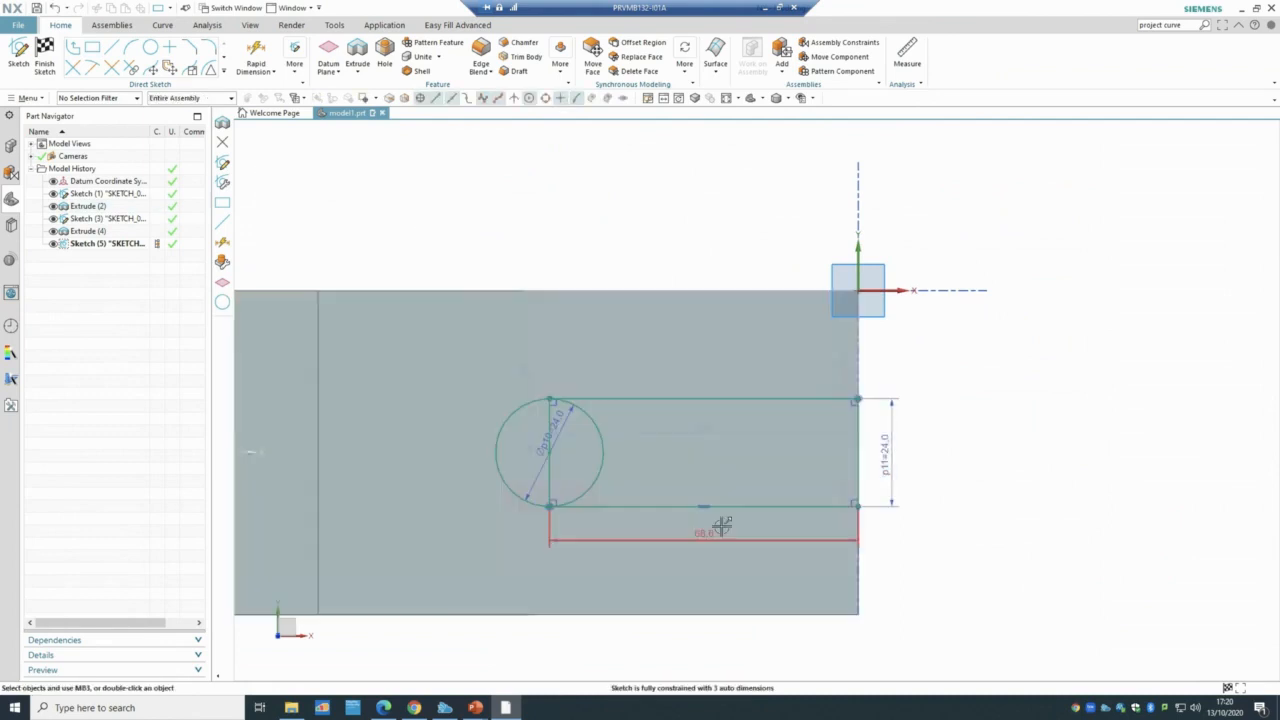
pyautogui.doubleClick(707, 533)
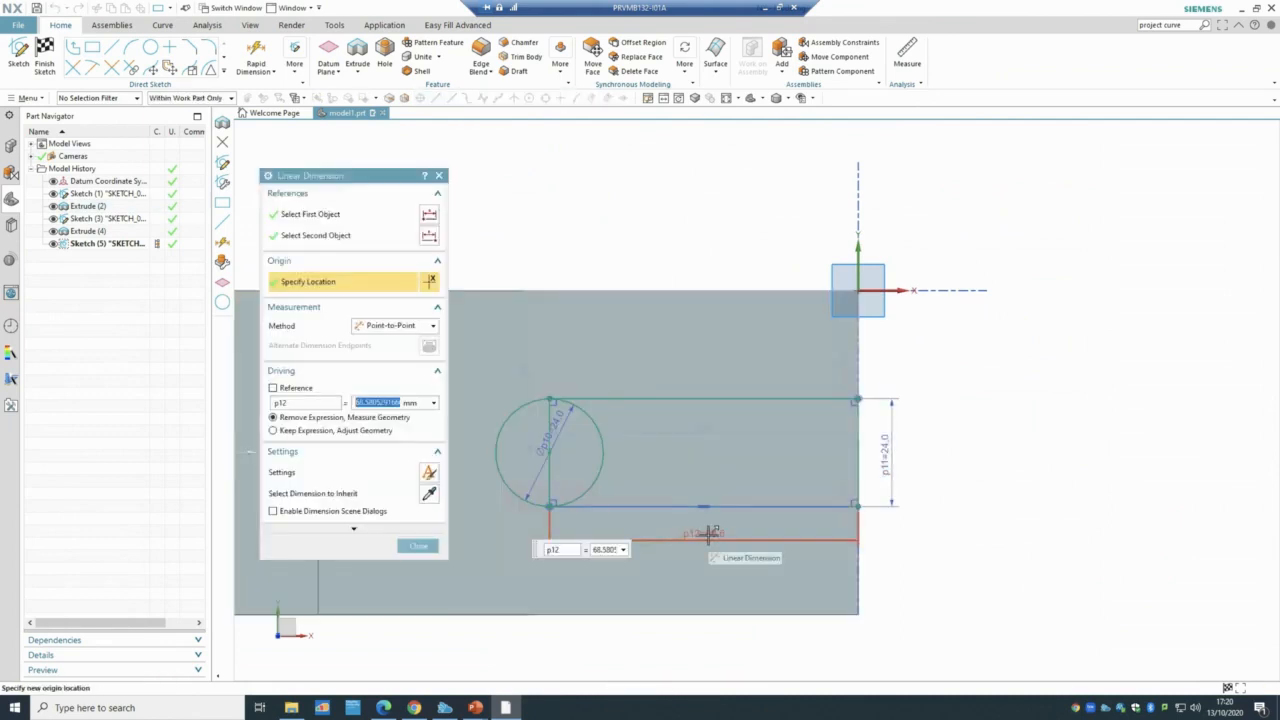
pyautogui.write('30')
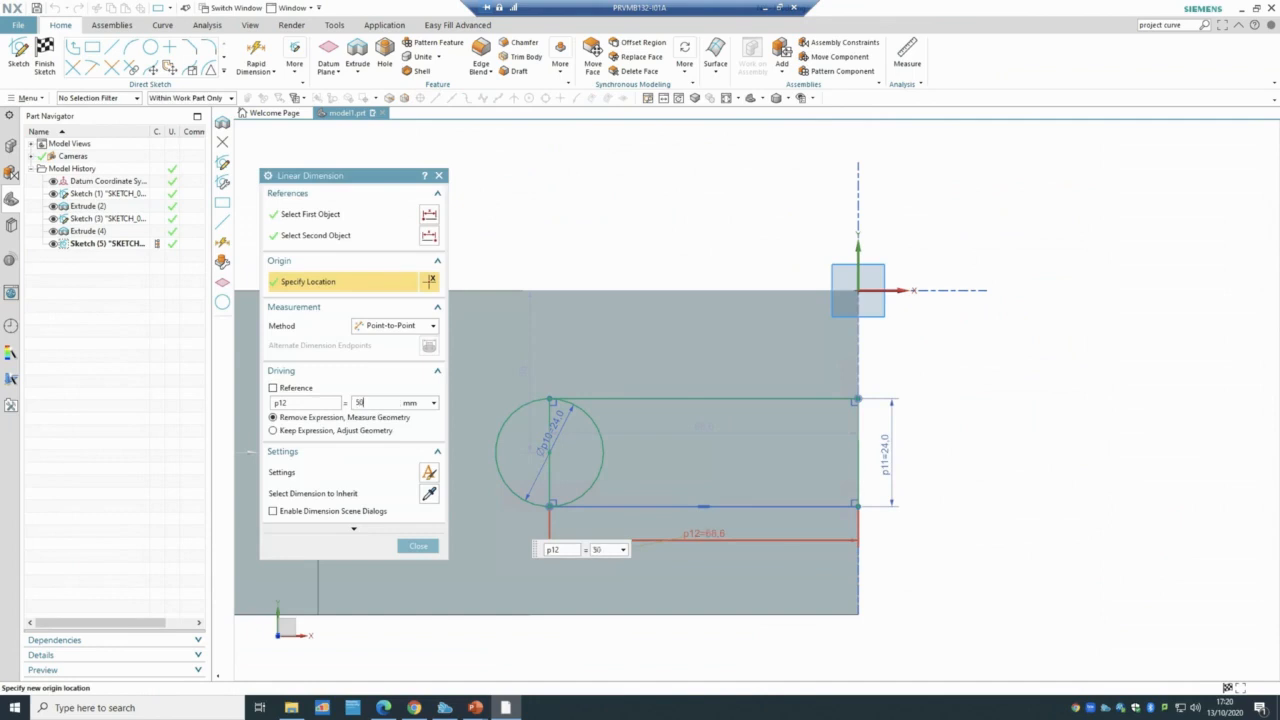
pyautogui.press('Return')
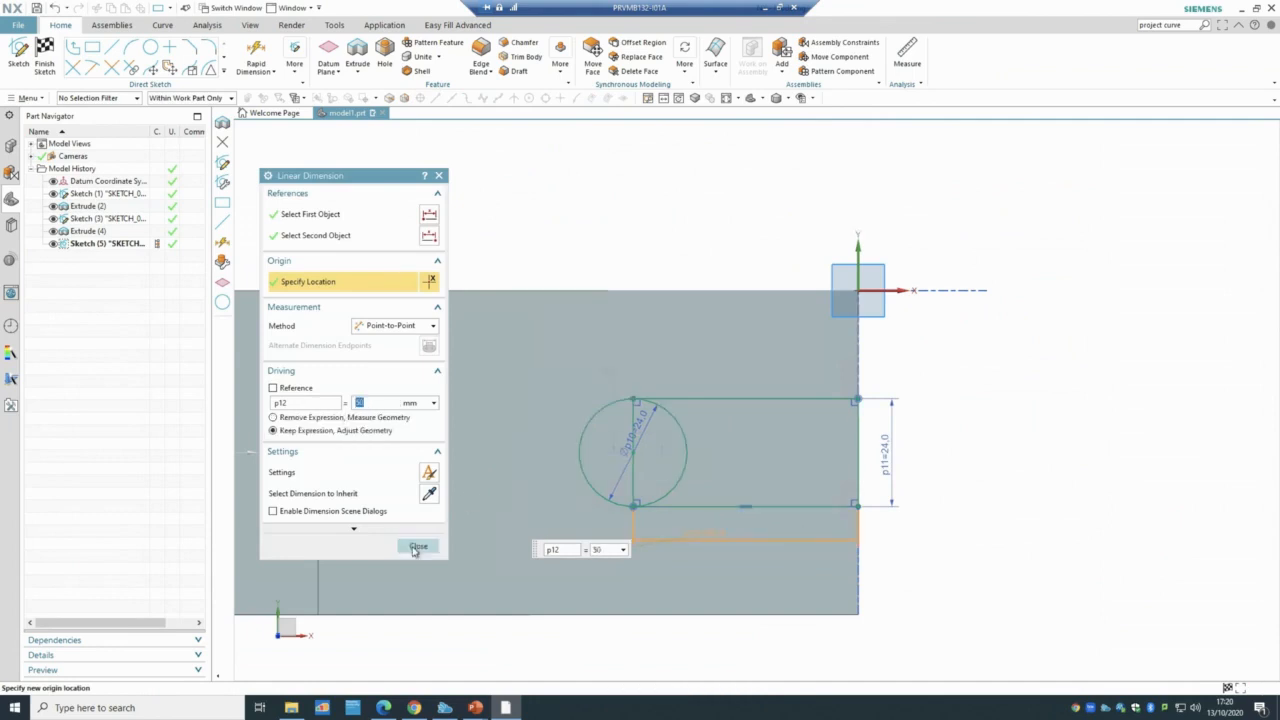
pyautogui.click(417, 547)
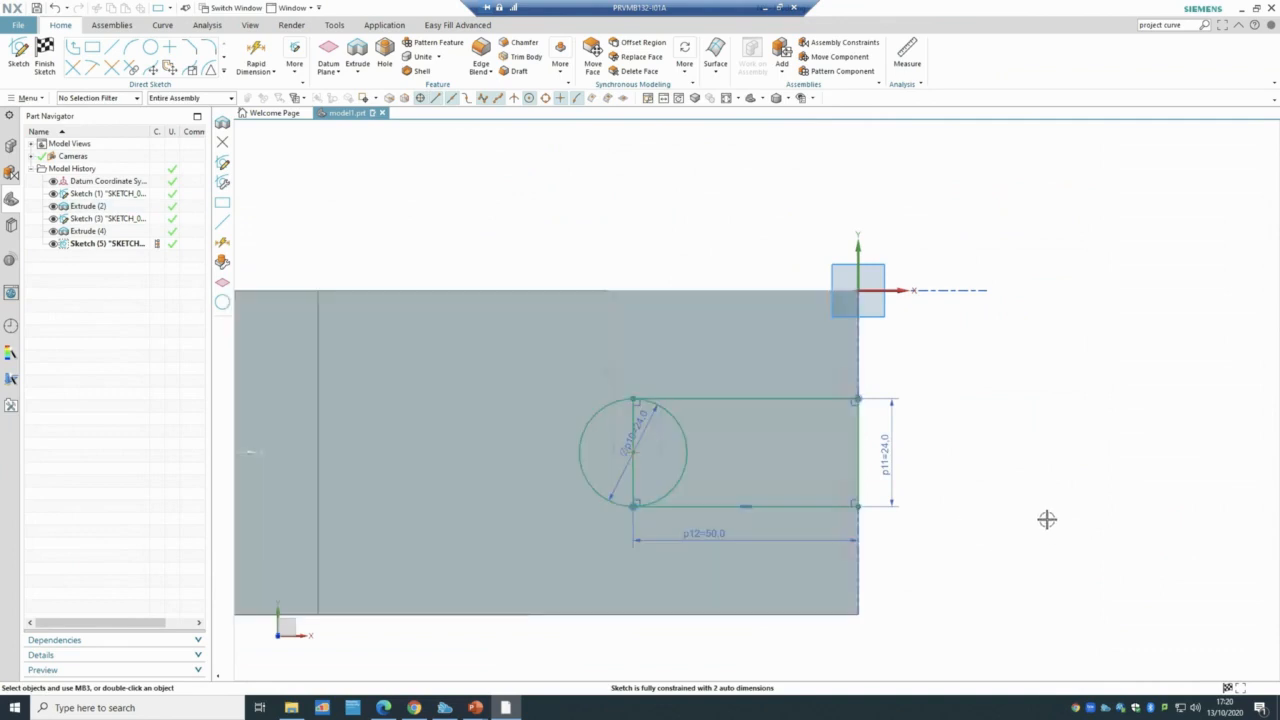
pyautogui.scroll(3, 786, 500)
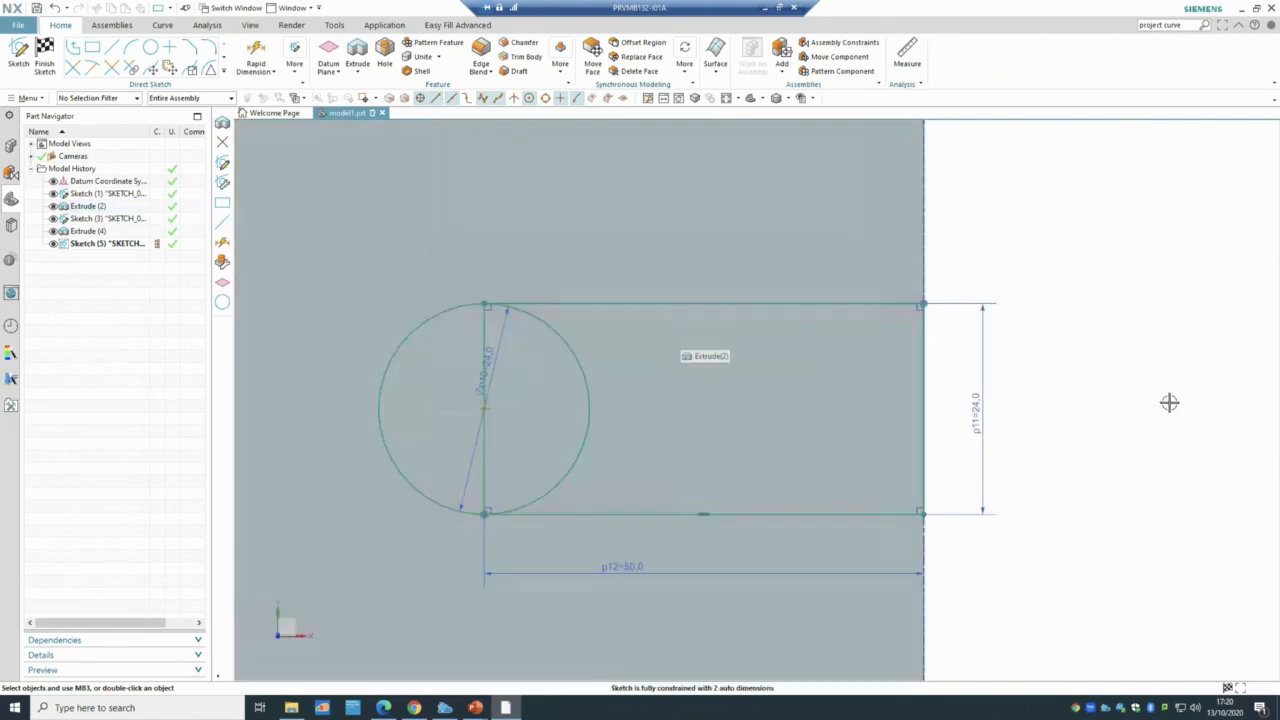
pyautogui.scroll(-2, 1167, 402)
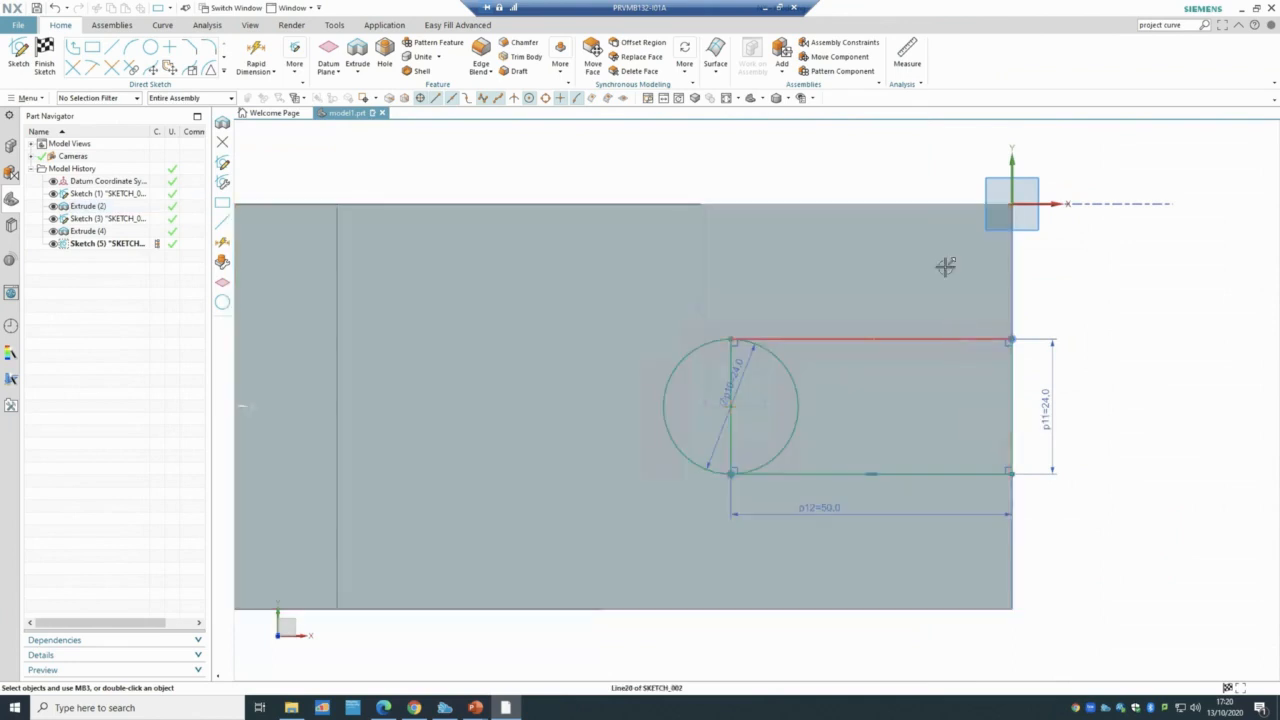
# - Dimension the slot's top line 24 below the body's top edge
pyautogui.press('d')
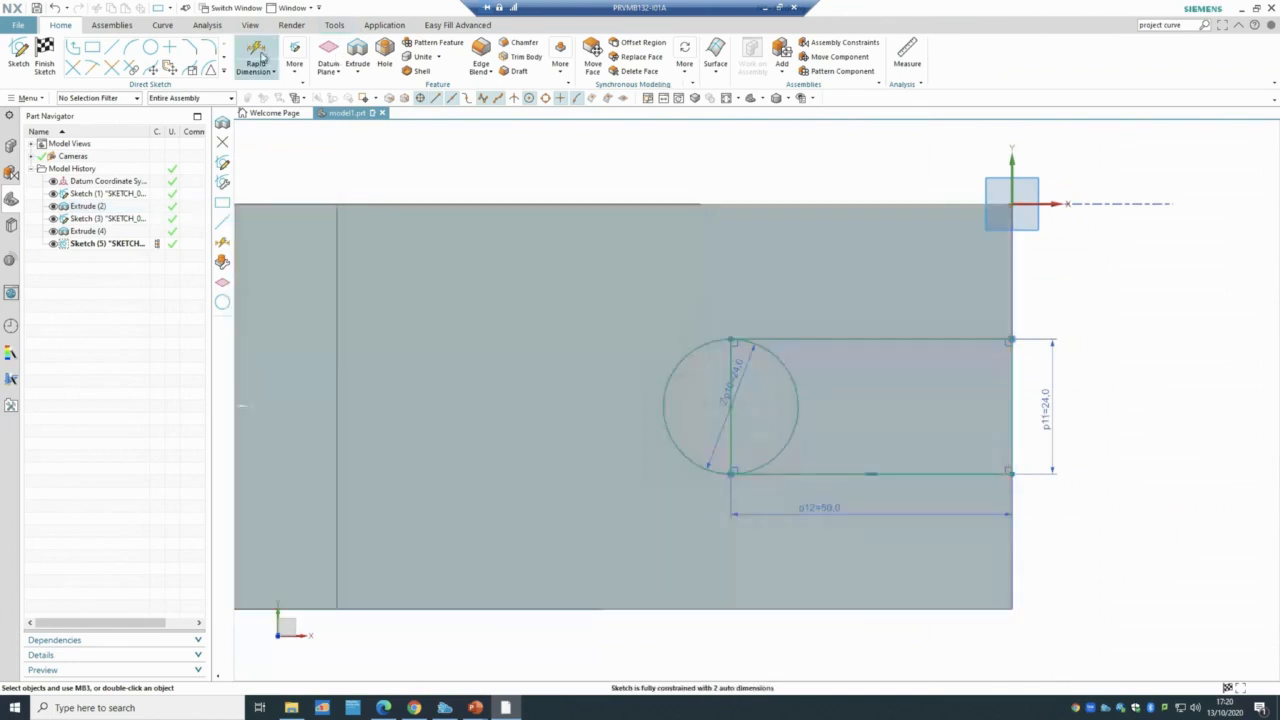
pyautogui.click(889, 204)
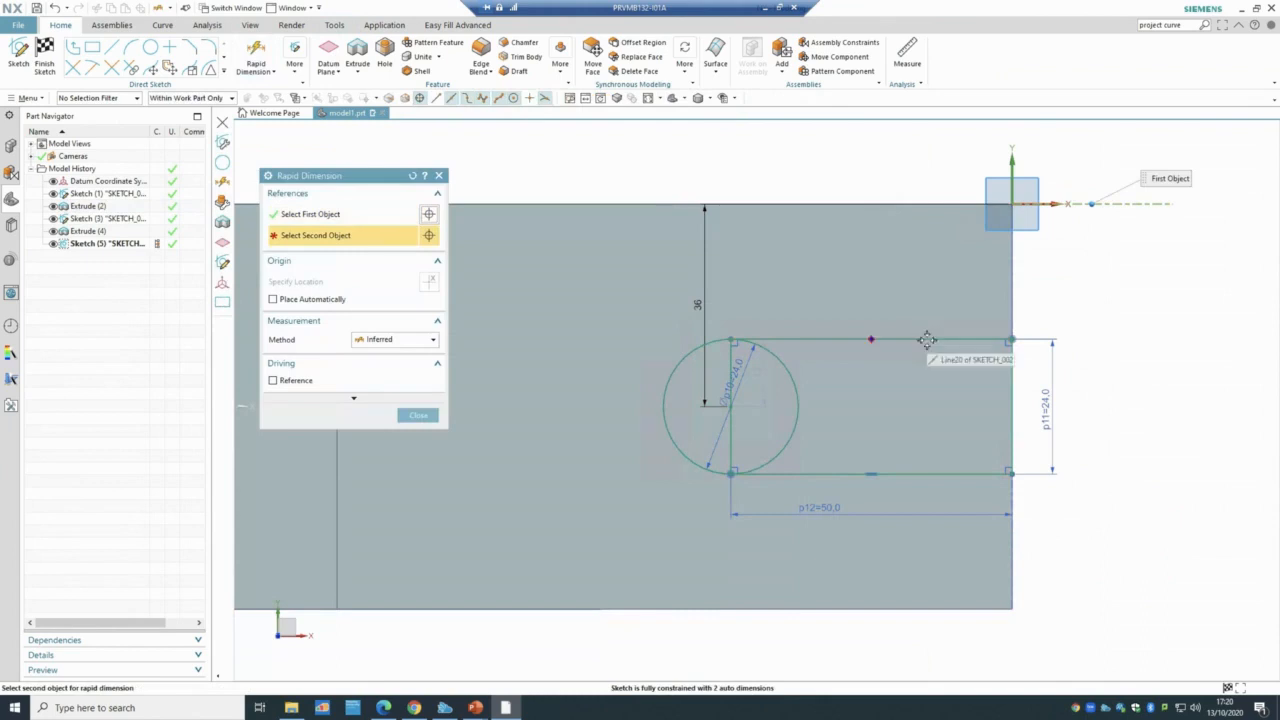
pyautogui.click(928, 339)
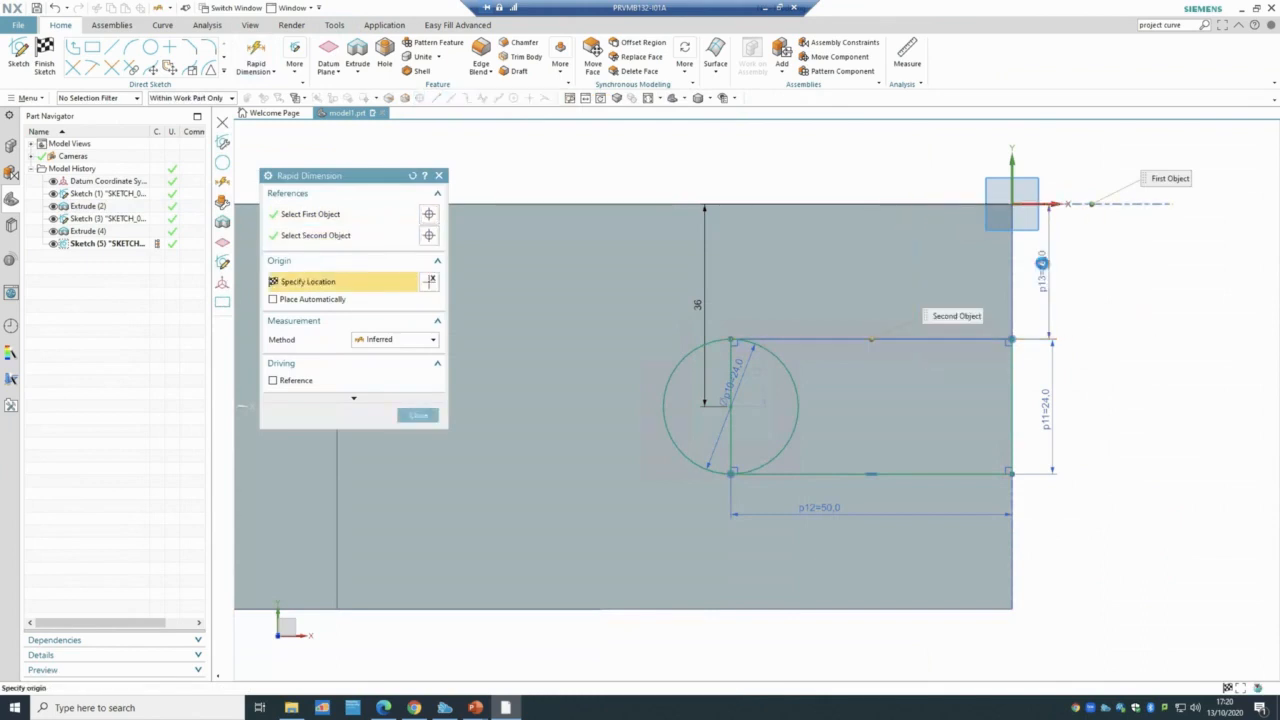
pyautogui.click(1041, 263)
pyautogui.click(418, 416)
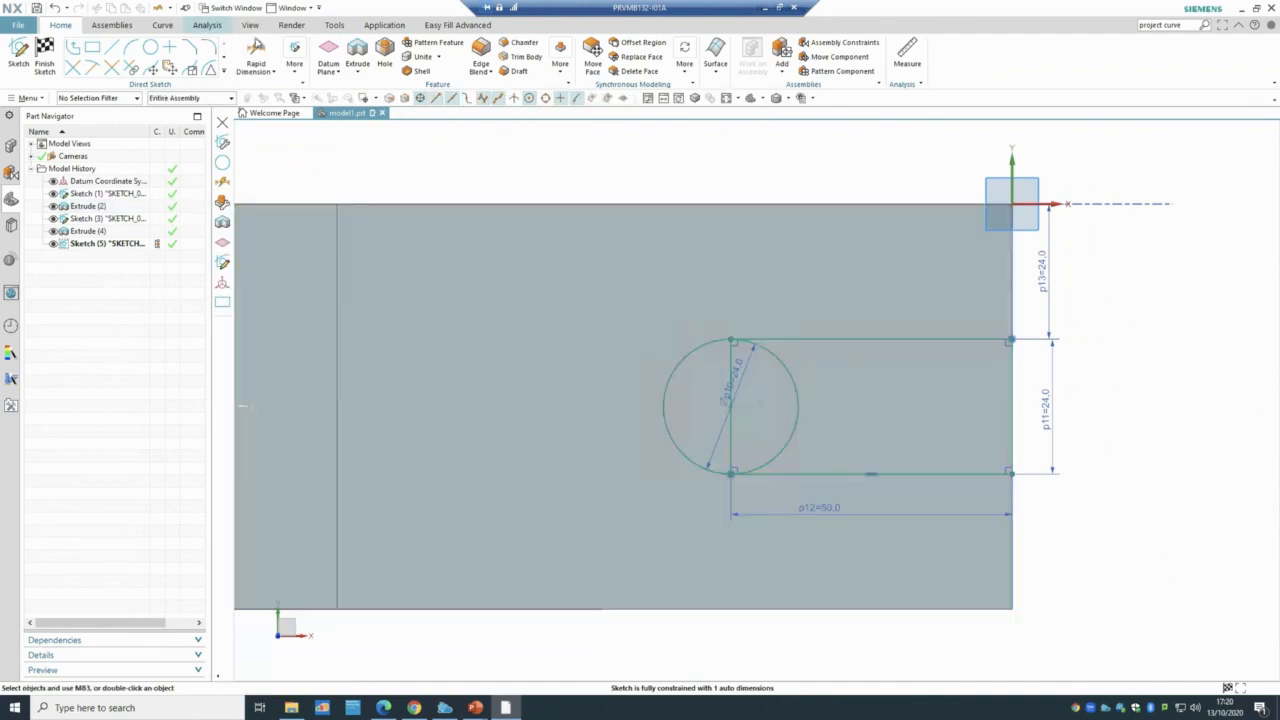
# - Remove the extra dimension to the bottom edge, deleting the overconstraining p14
pyautogui.click(256, 55)
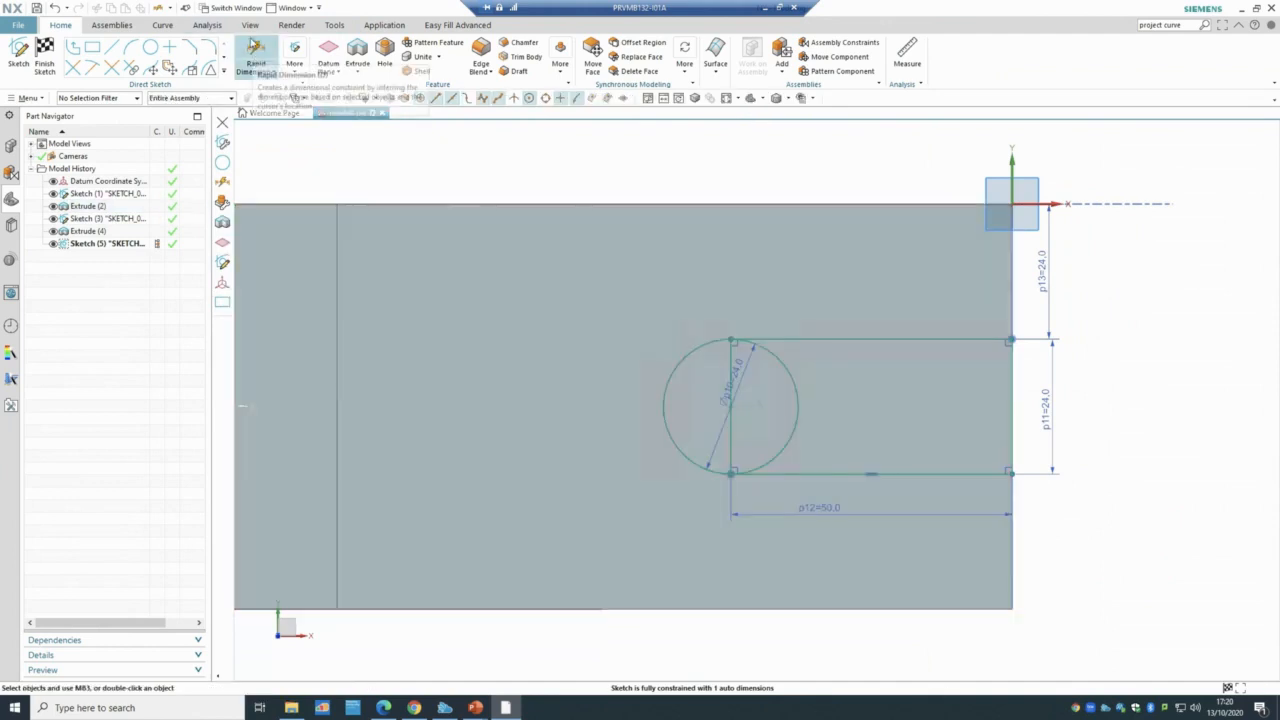
pyautogui.click(938, 474)
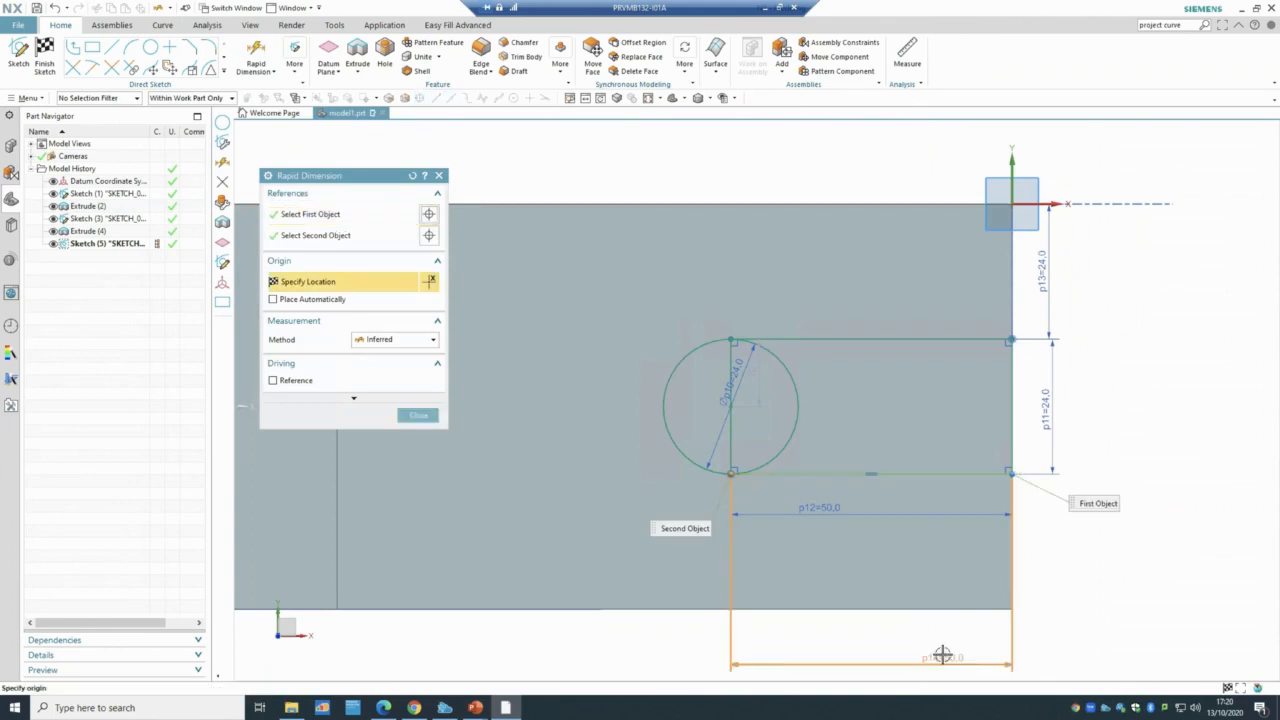
pyautogui.click(1088, 547)
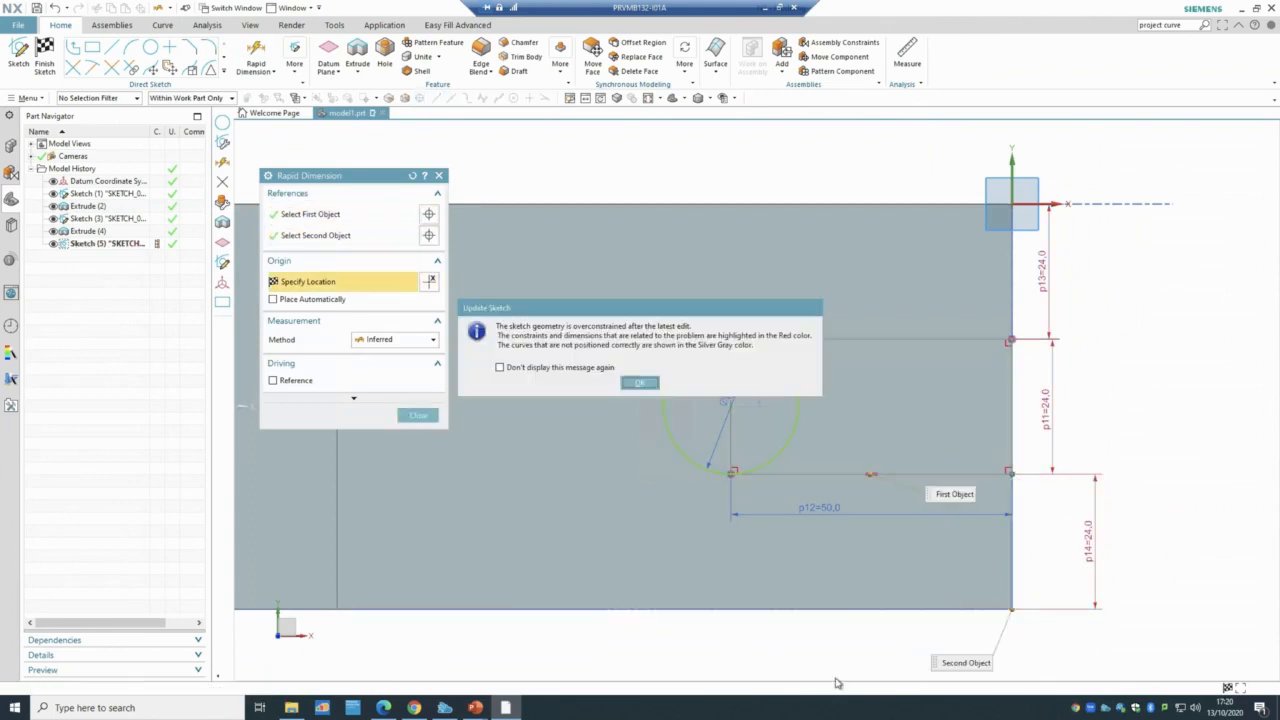
pyautogui.click(640, 383)
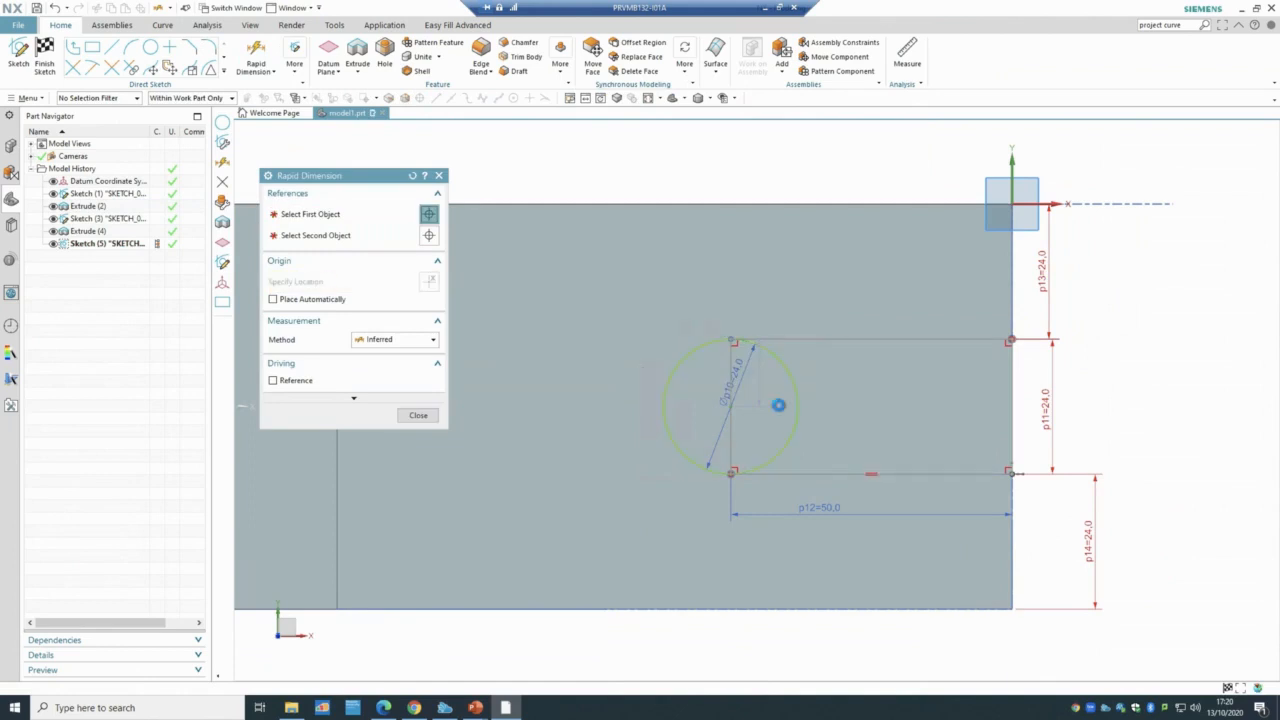
pyautogui.click(416, 415)
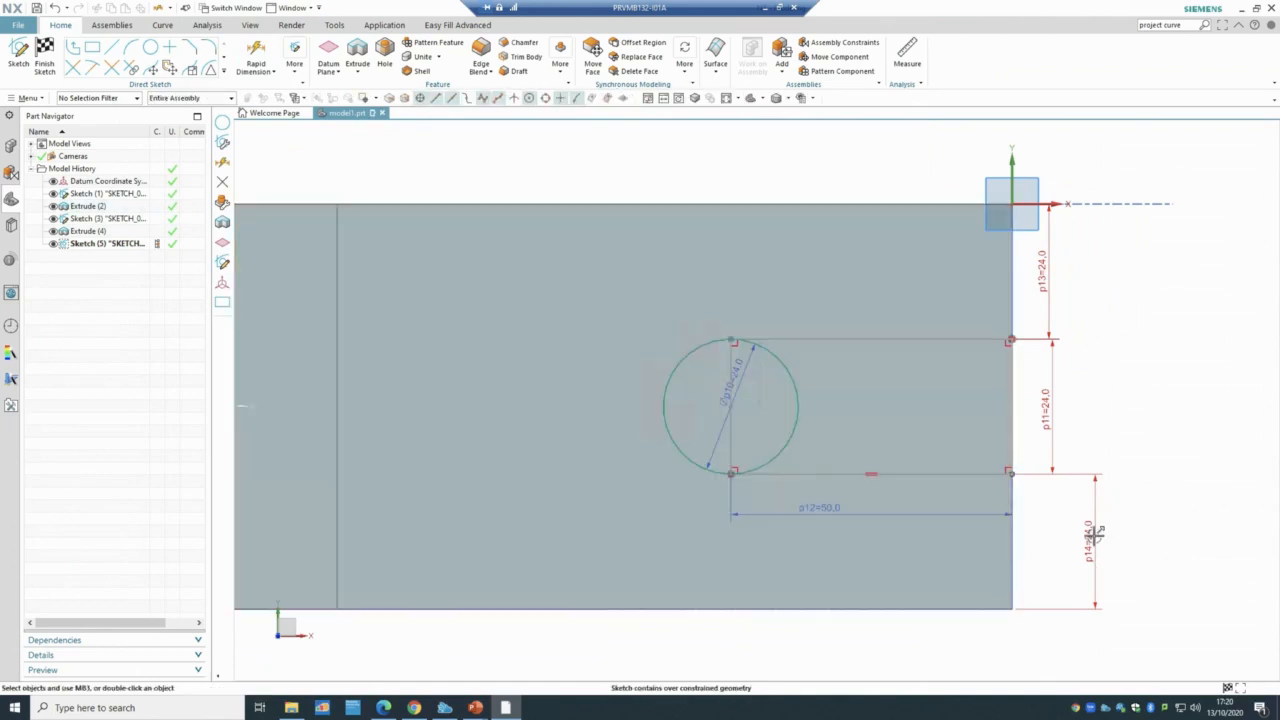
pyautogui.rightClick(1094, 537)
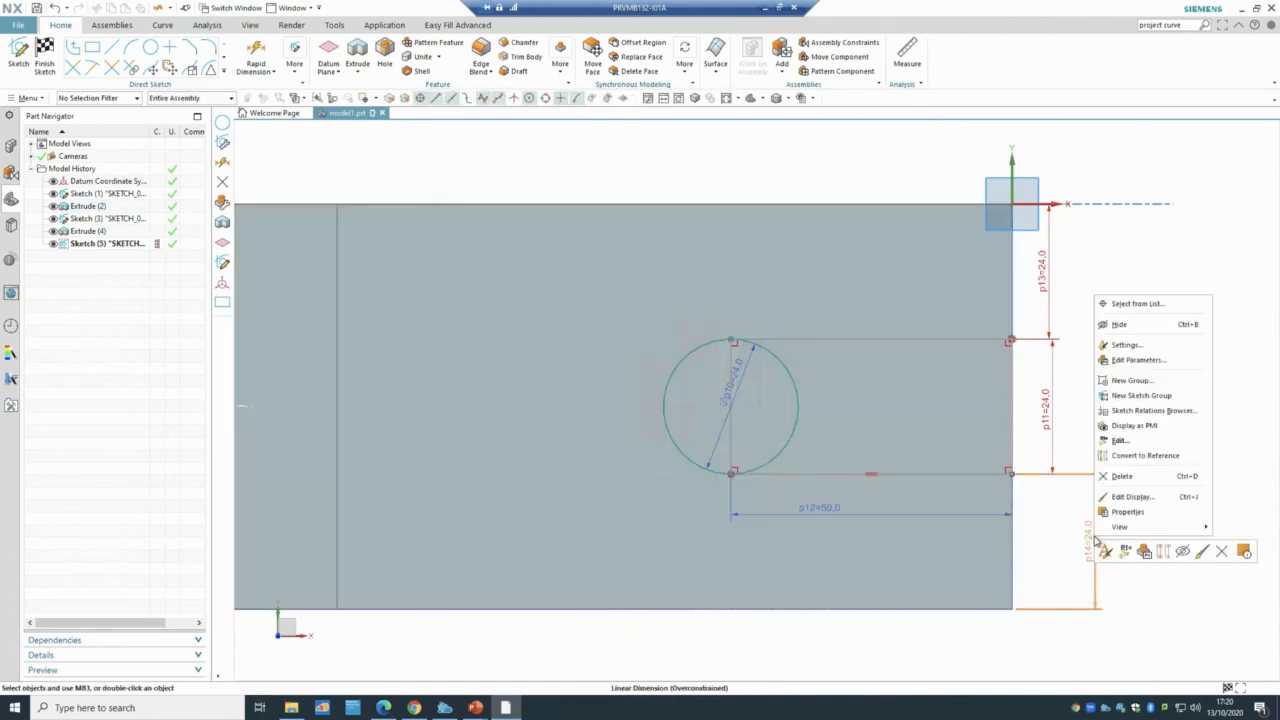
pyautogui.click(1123, 477)
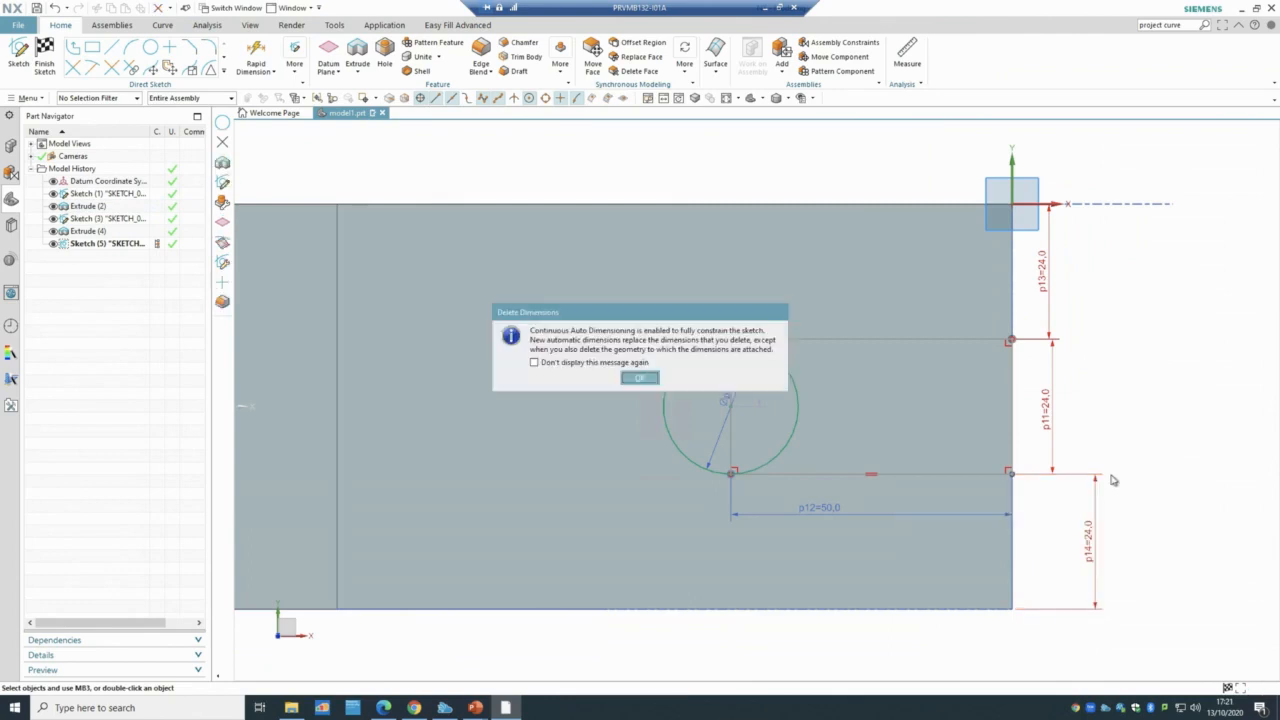
pyautogui.click(656, 382)
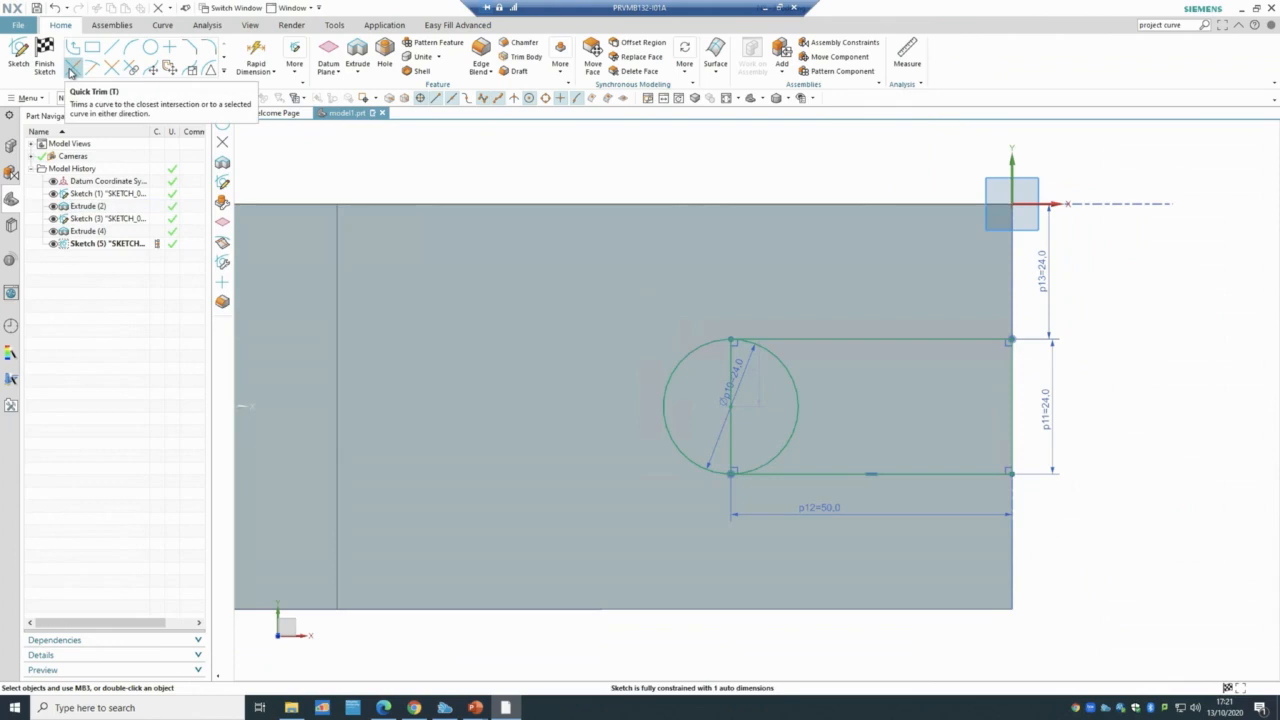
# - Trim the circle's right half and the closing vertical line into one rounded slot outline, then exit the sketch
pyautogui.click(71, 70)
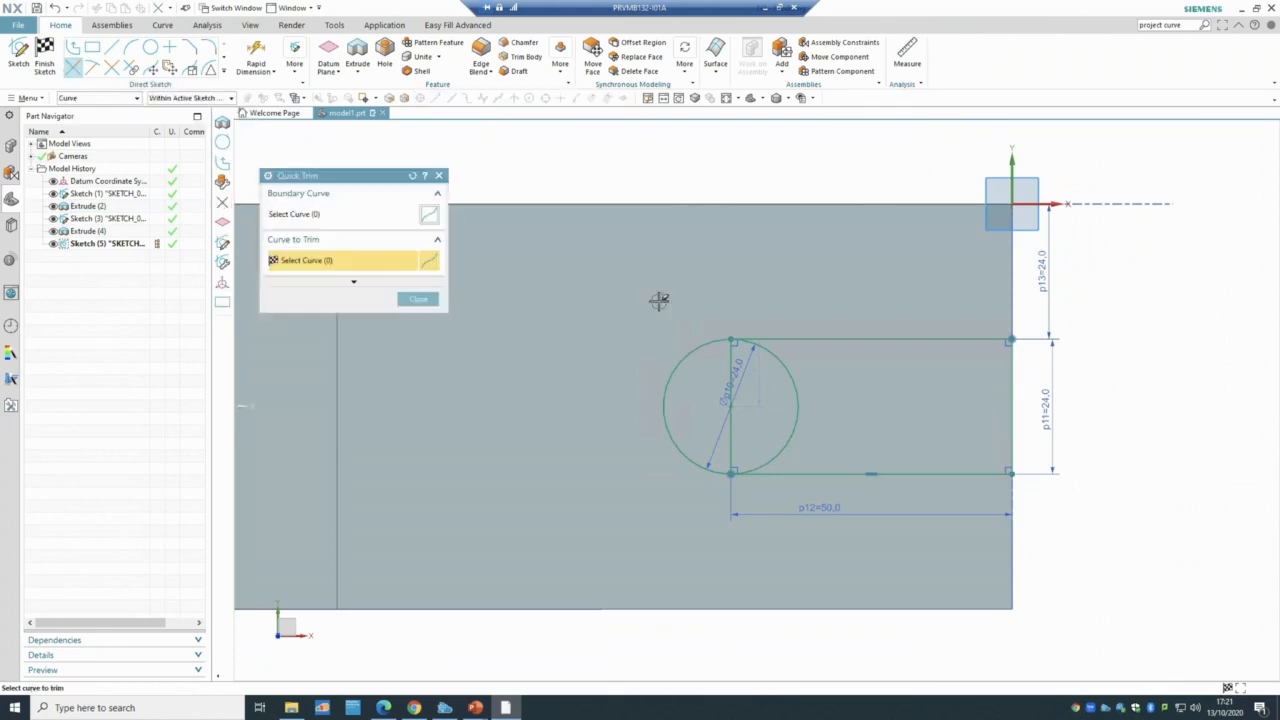
pyautogui.click(796, 402)
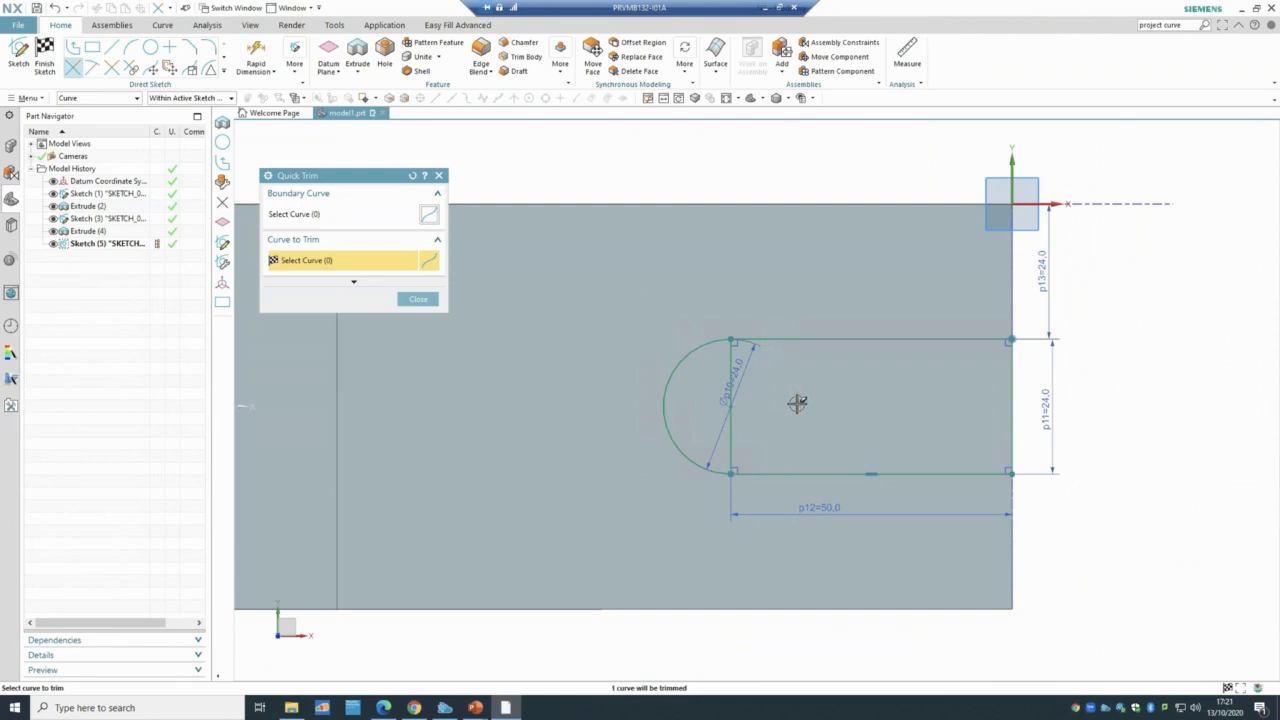
pyautogui.click(731, 363)
pyautogui.scroll(-3, 872, 366)
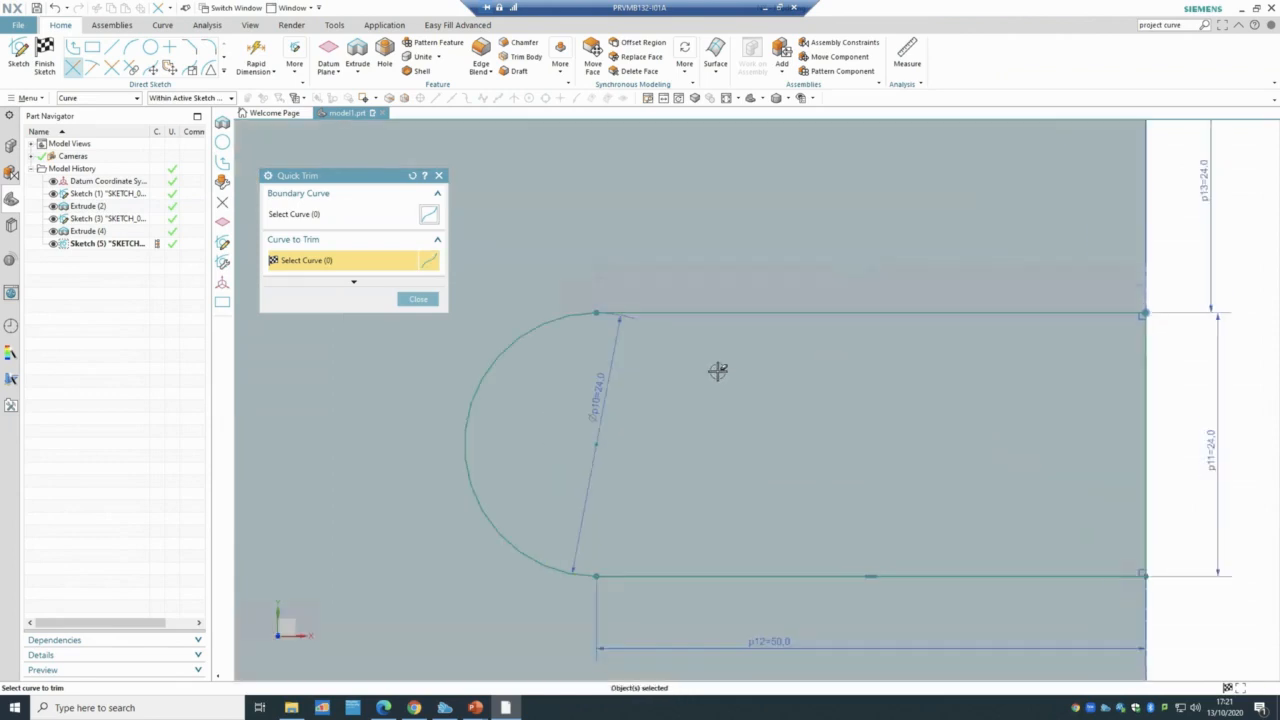
pyautogui.scroll(-1, 664, 366)
pyautogui.scroll(4, 664, 366)
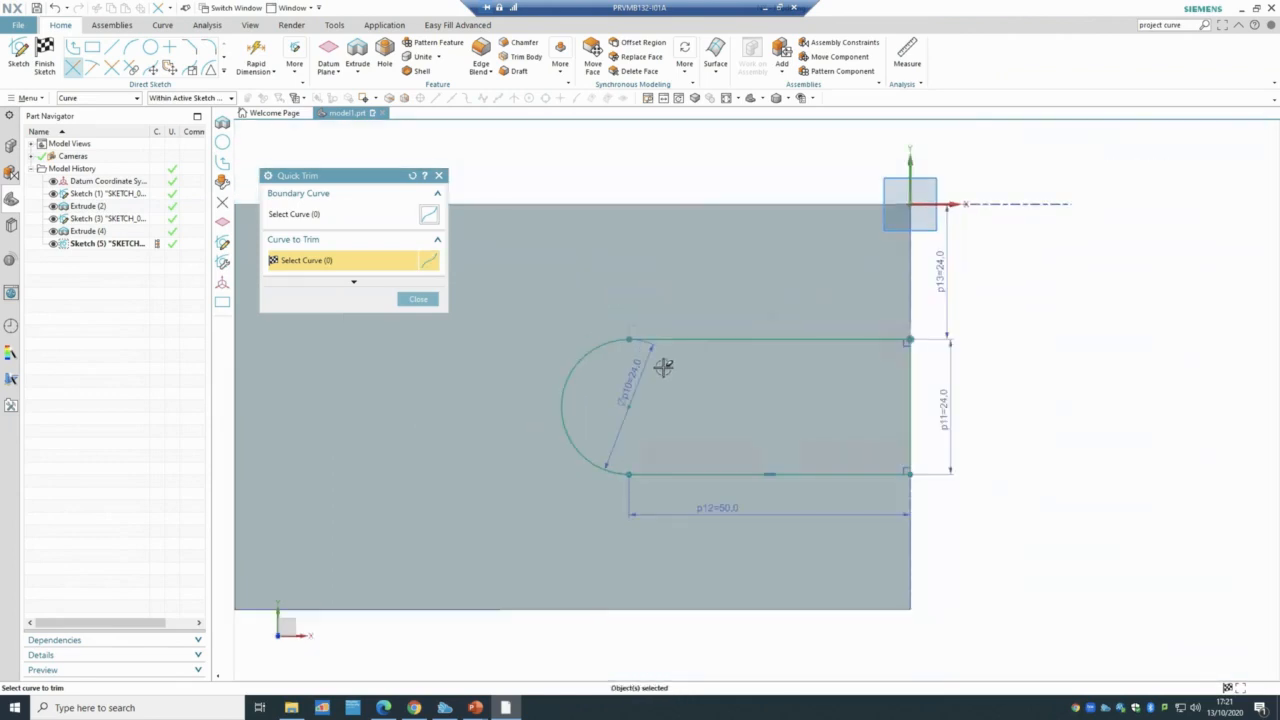
pyautogui.click(411, 299)
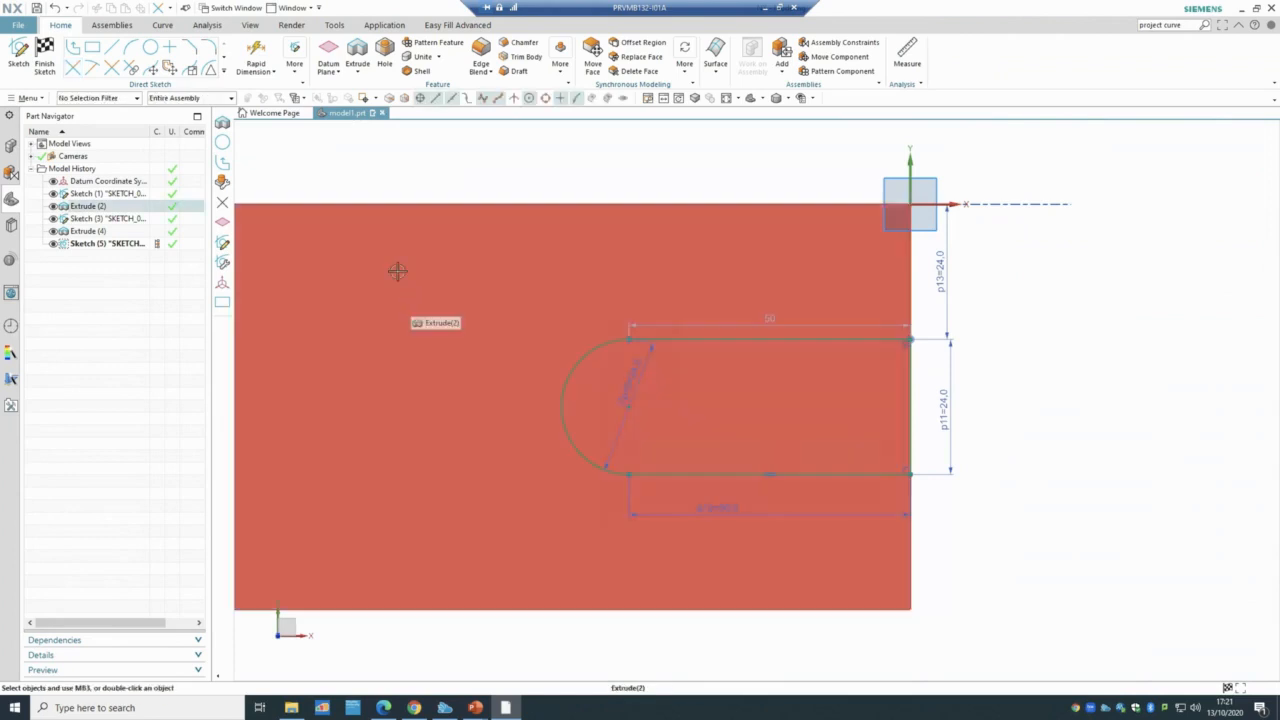
pyautogui.scroll(3, 400, 276)
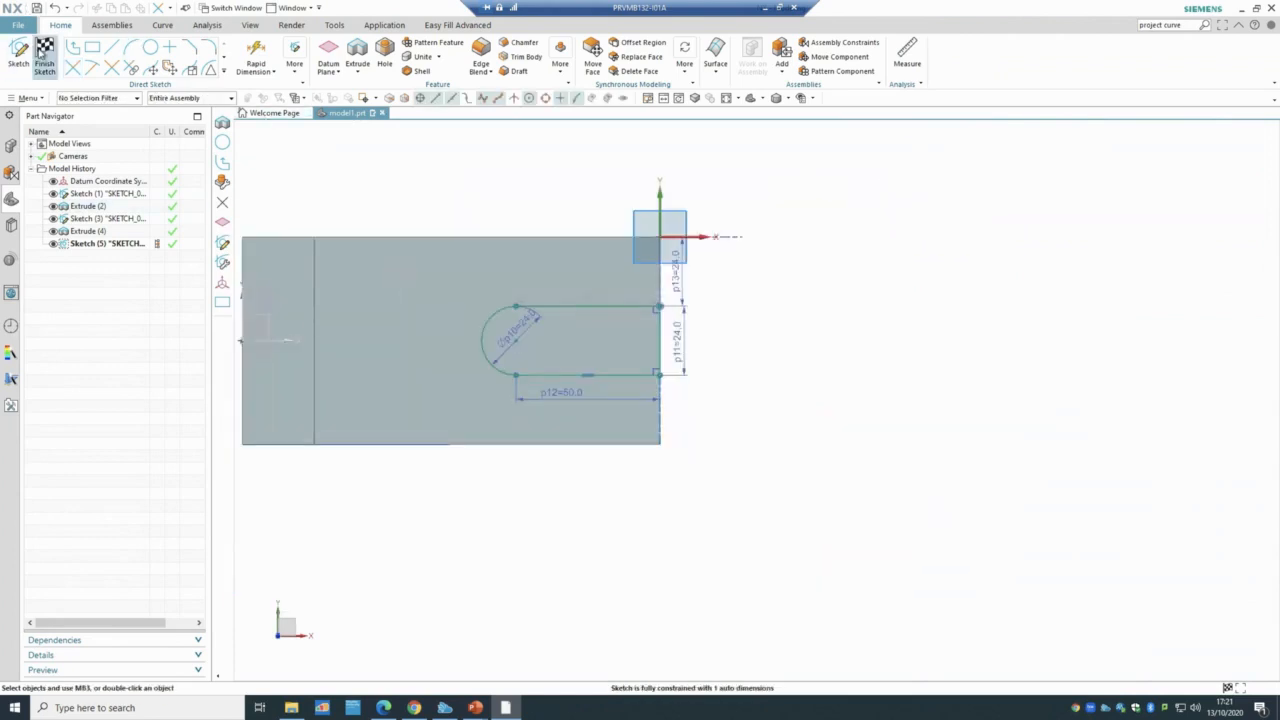
pyautogui.click(44, 52)
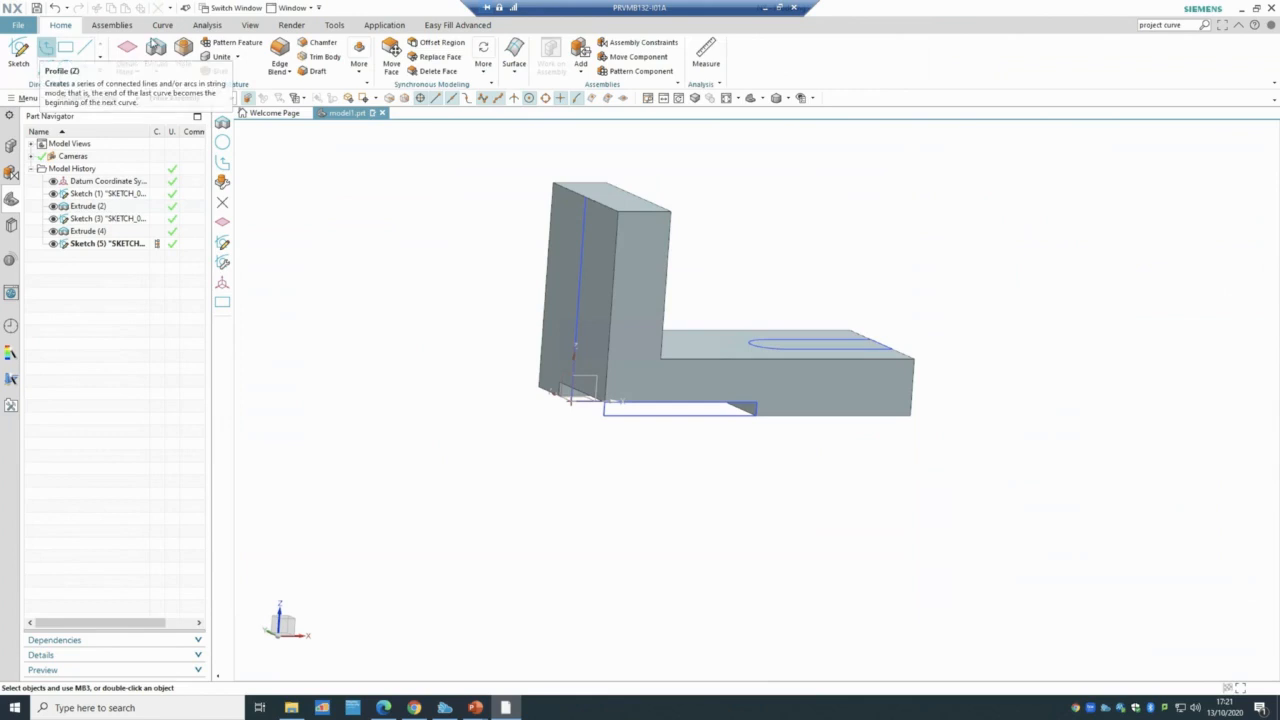
# - Extrude Sketch (5) downward as a Through All subtract cut through the base
pyautogui.click(158, 50)
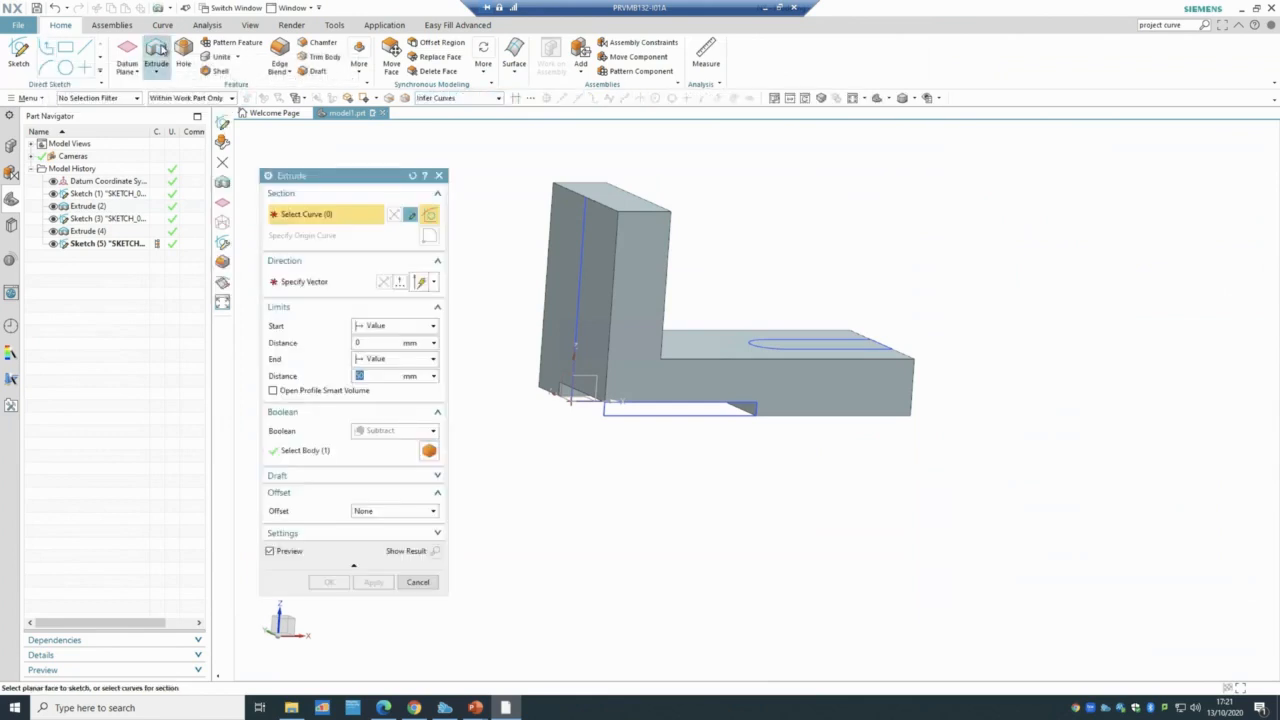
pyautogui.click(115, 244)
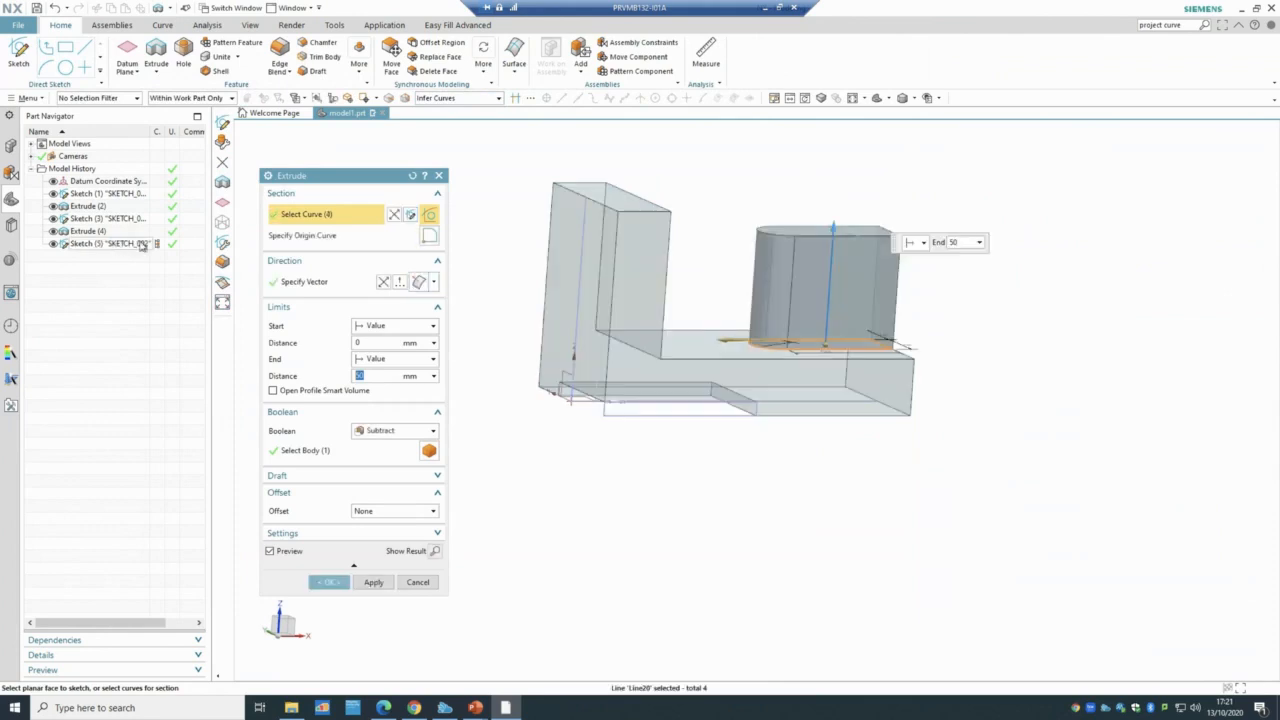
pyautogui.click(393, 431)
pyautogui.click(390, 466)
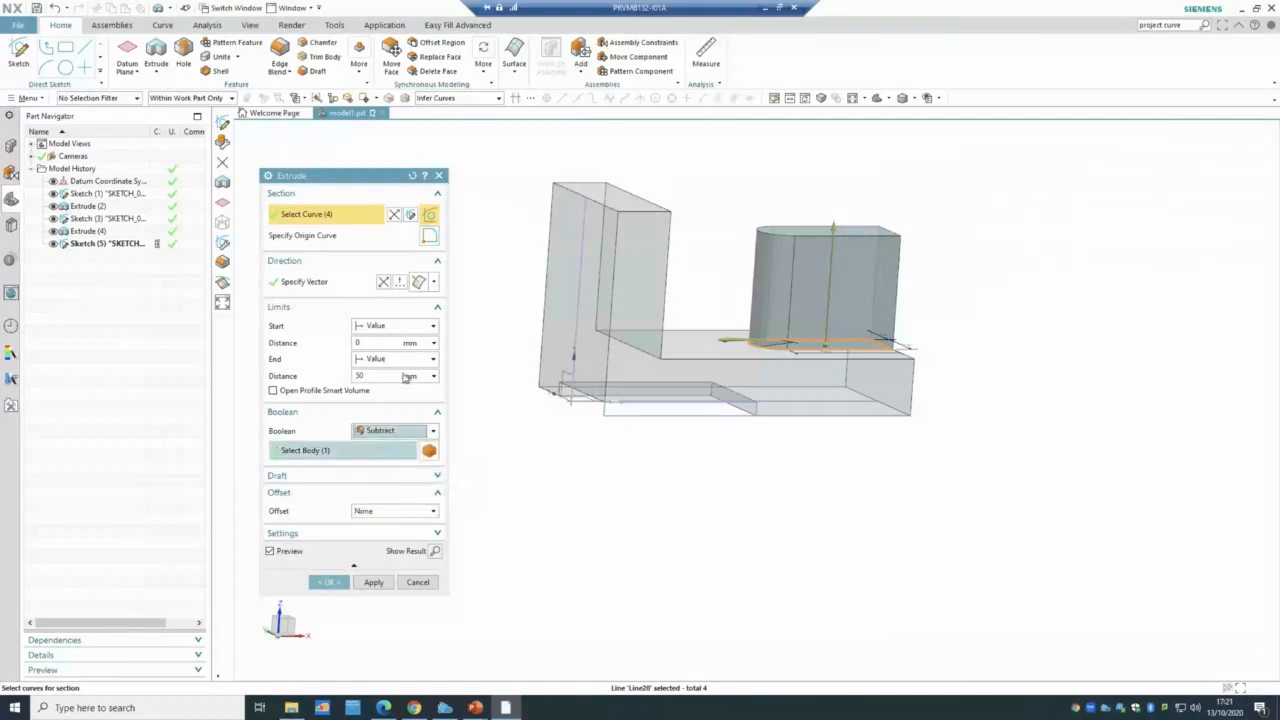
pyautogui.click(384, 281)
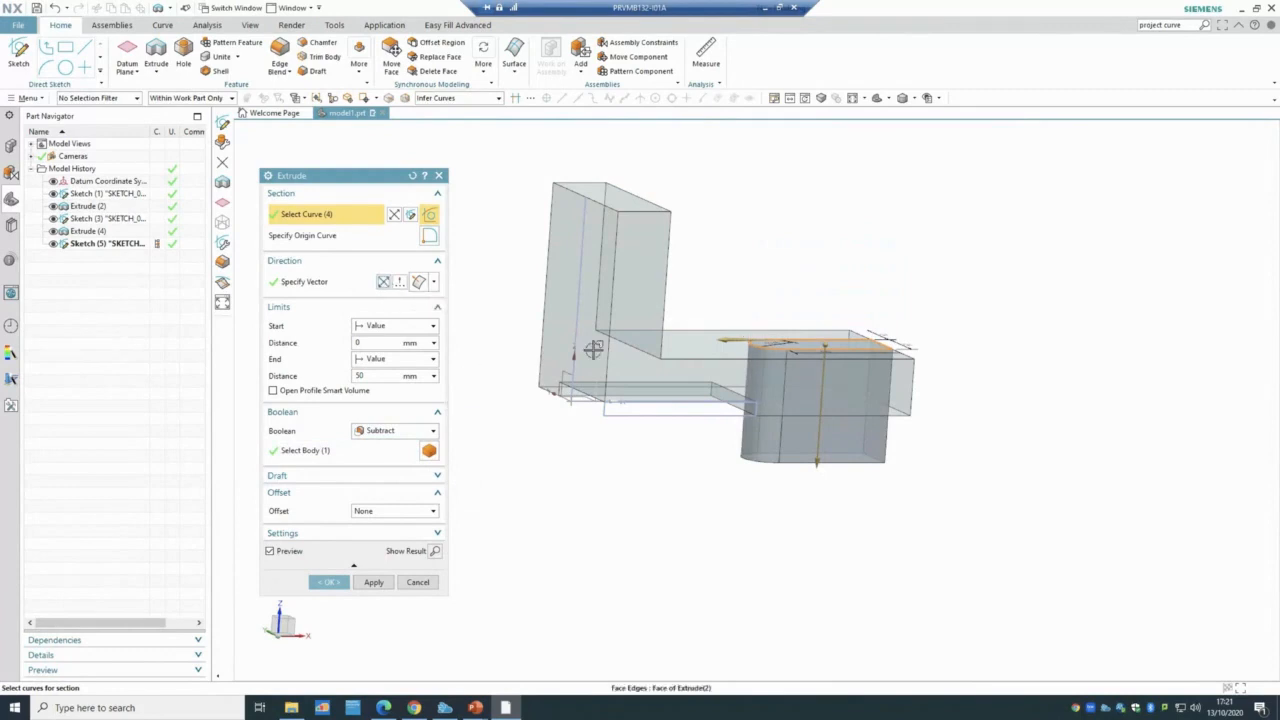
pyautogui.click(382, 360)
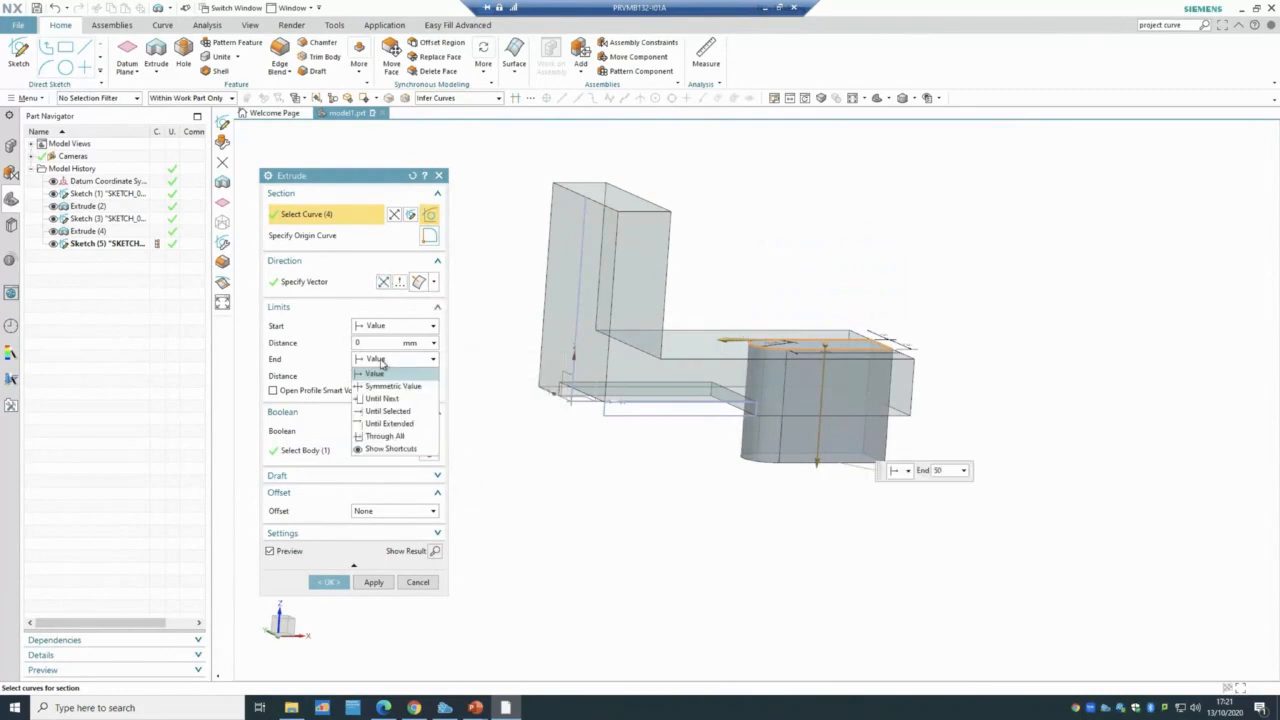
pyautogui.click(385, 436)
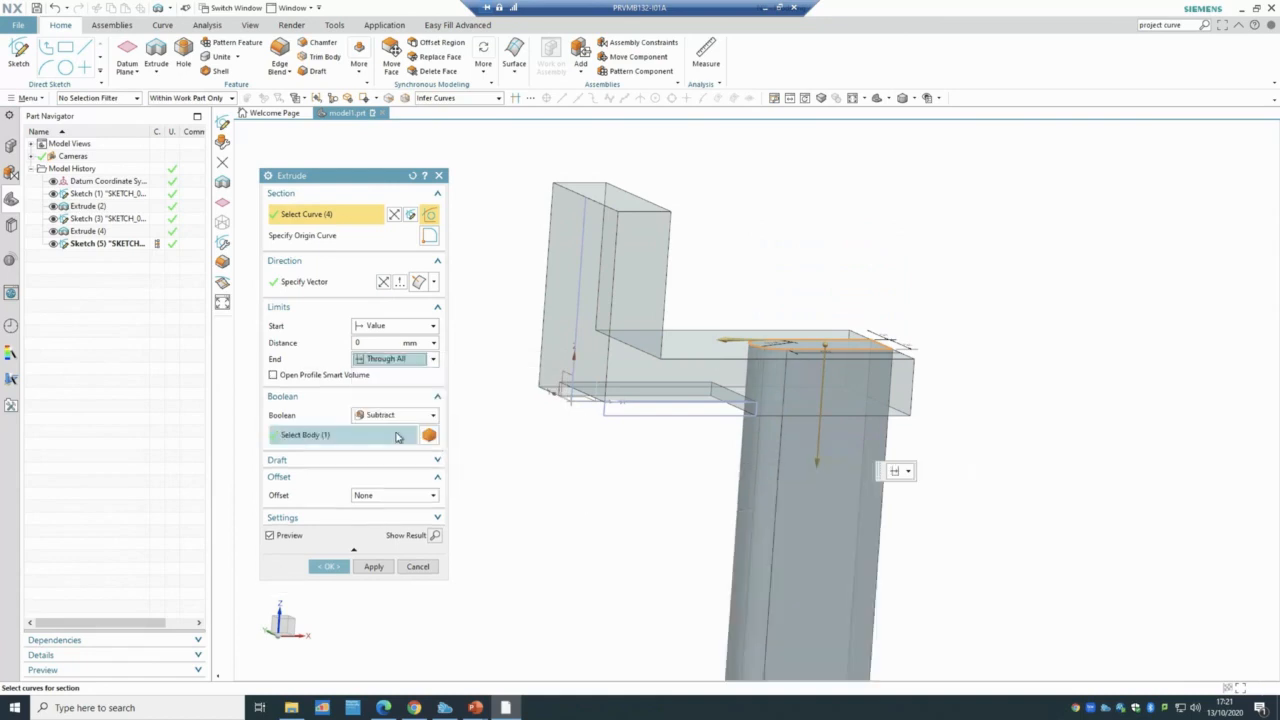
pyautogui.click(329, 566)
pyautogui.moveTo(1037, 307)
pyautogui.mouseDown(button='middle')
pyautogui.moveTo(983, 317)
pyautogui.moveTo(1002, 409)
pyautogui.moveTo(1029, 290)
pyautogui.mouseUp(button='middle')
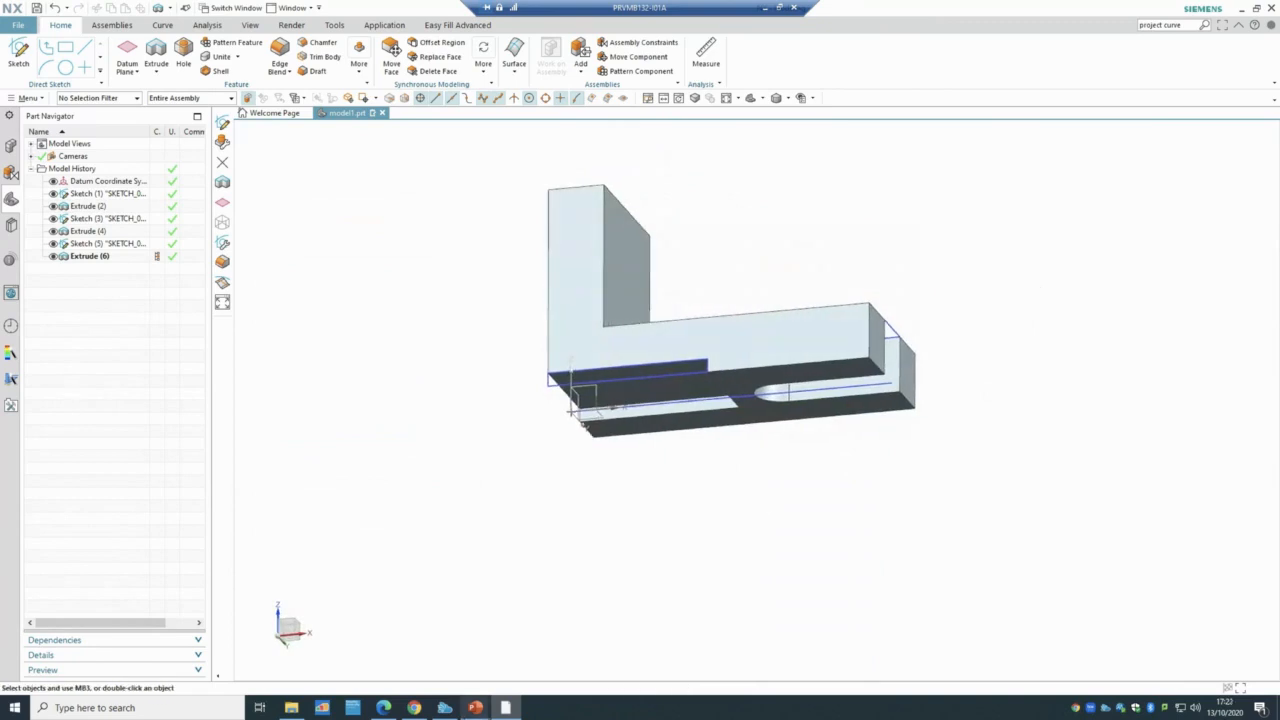
# - Bring up PowerPoint slide 33, Tutorial 1, showing the bracket and its dimensioned drawing
pyautogui.moveTo(466, 708)
pyautogui.click(512, 650)
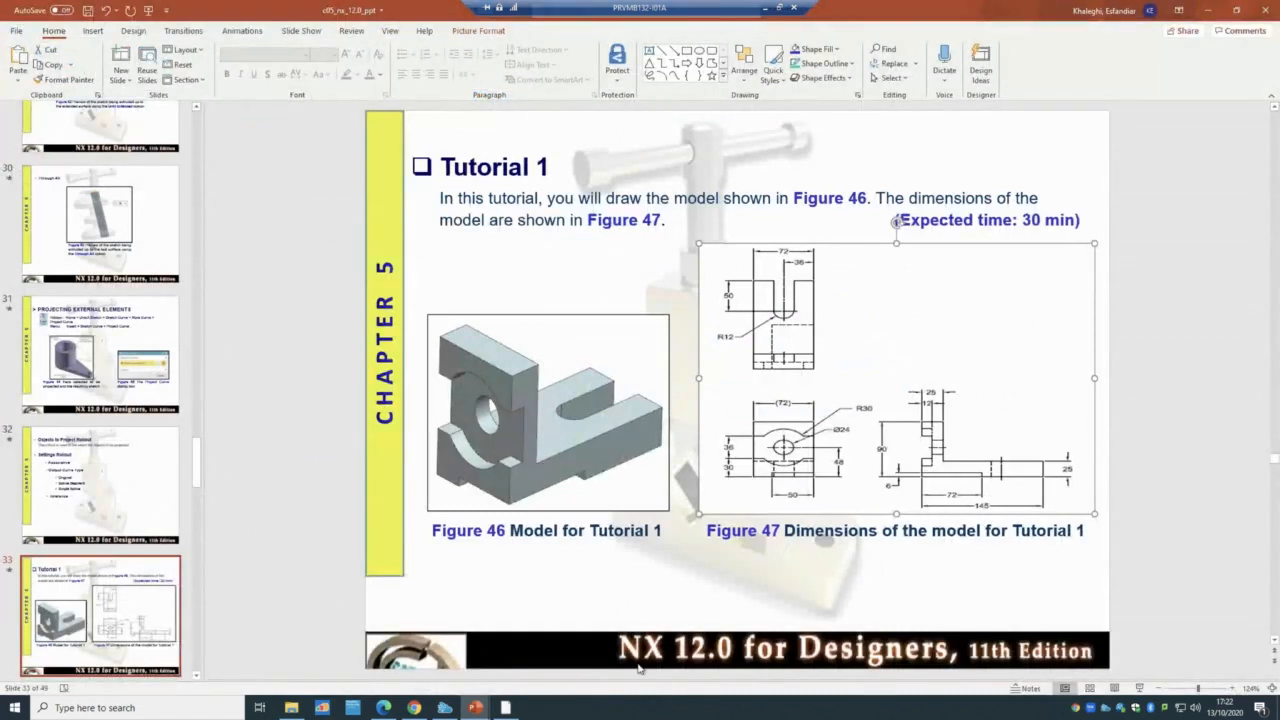
# - Back in NX, start Sketch (7) on the back face of the bracket's upright wall
pyautogui.click(506, 708)
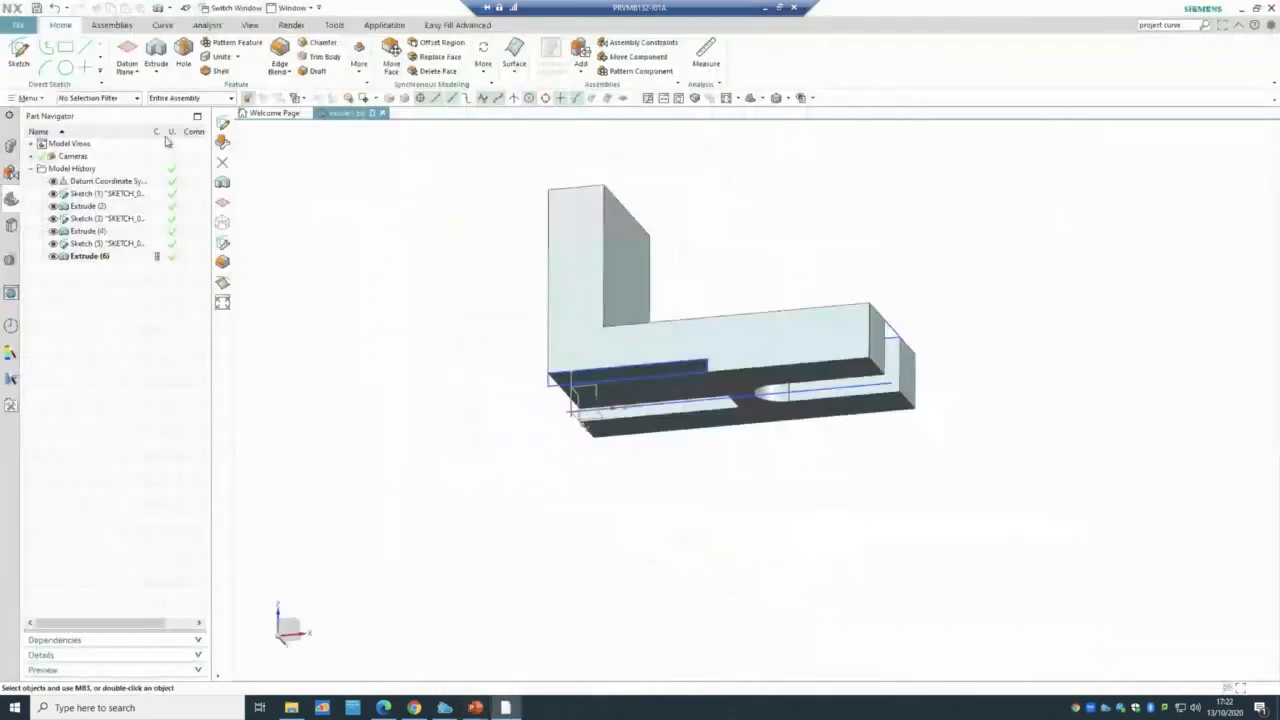
pyautogui.click(18, 55)
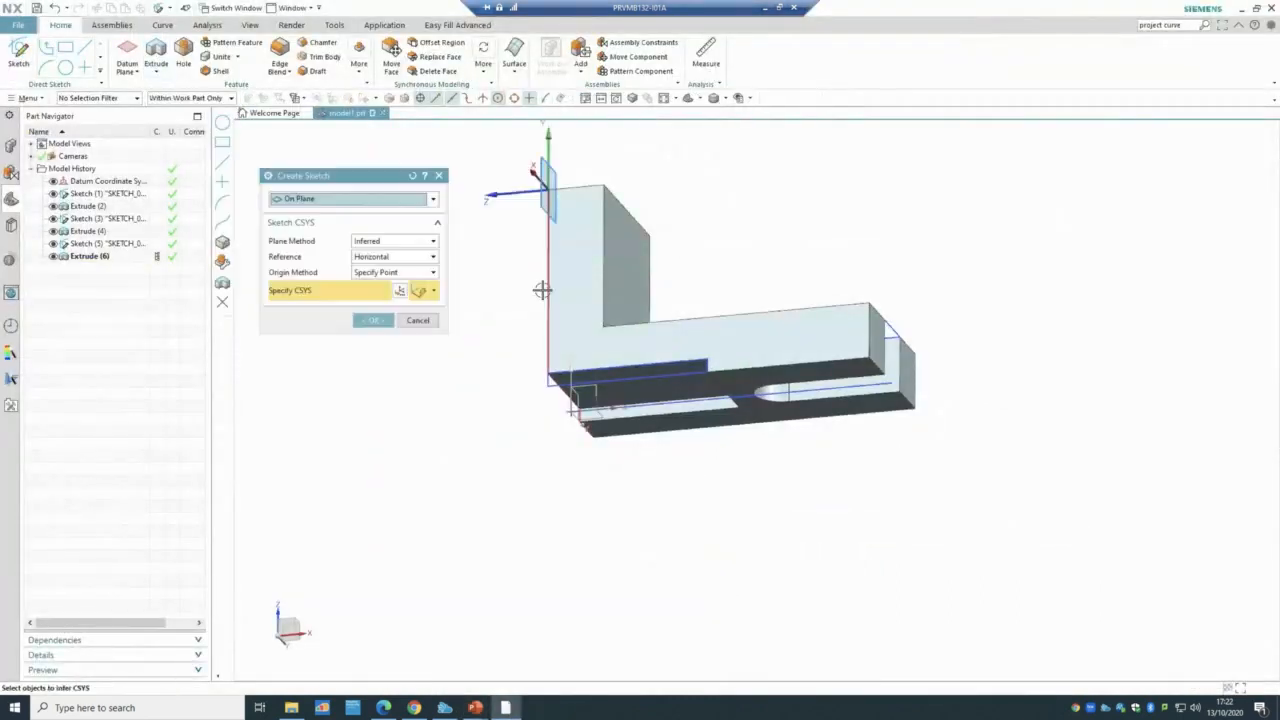
pyautogui.moveTo(460, 471)
pyautogui.mouseDown(button='middle')
pyautogui.moveTo(560, 526)
pyautogui.moveTo(594, 327)
pyautogui.mouseUp(button='middle')
pyautogui.click(604, 328)
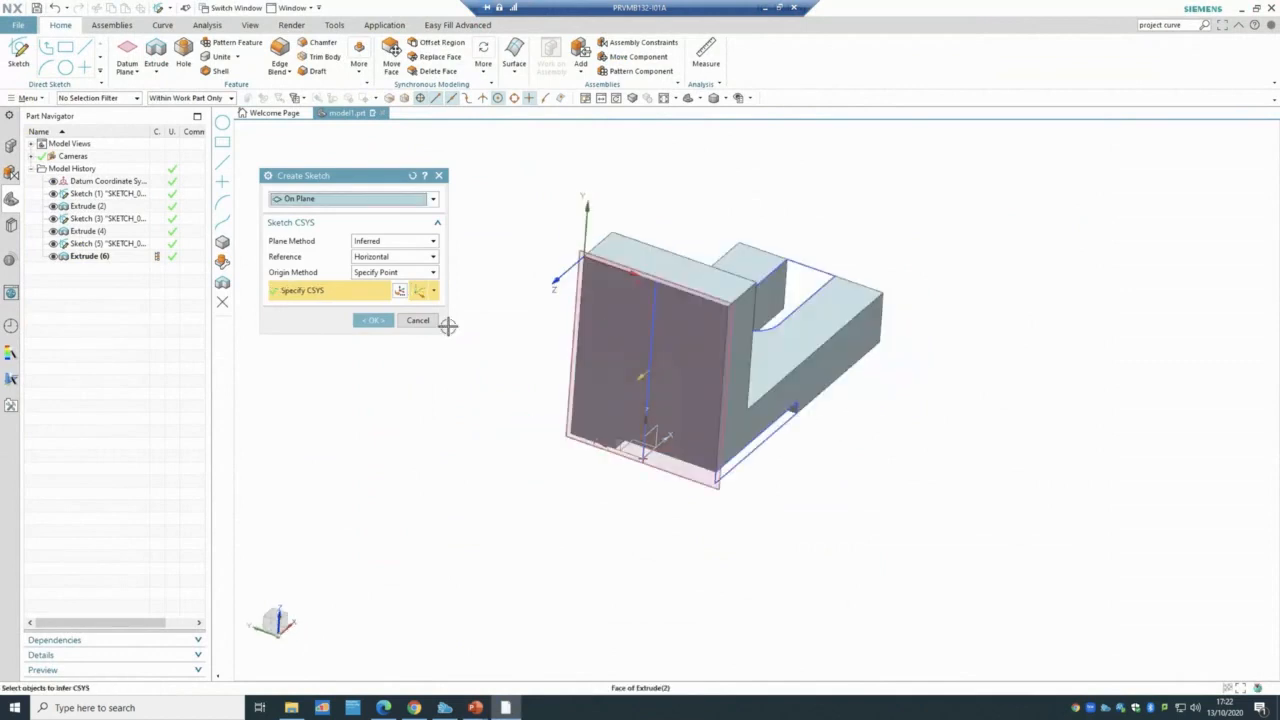
pyautogui.click(373, 320)
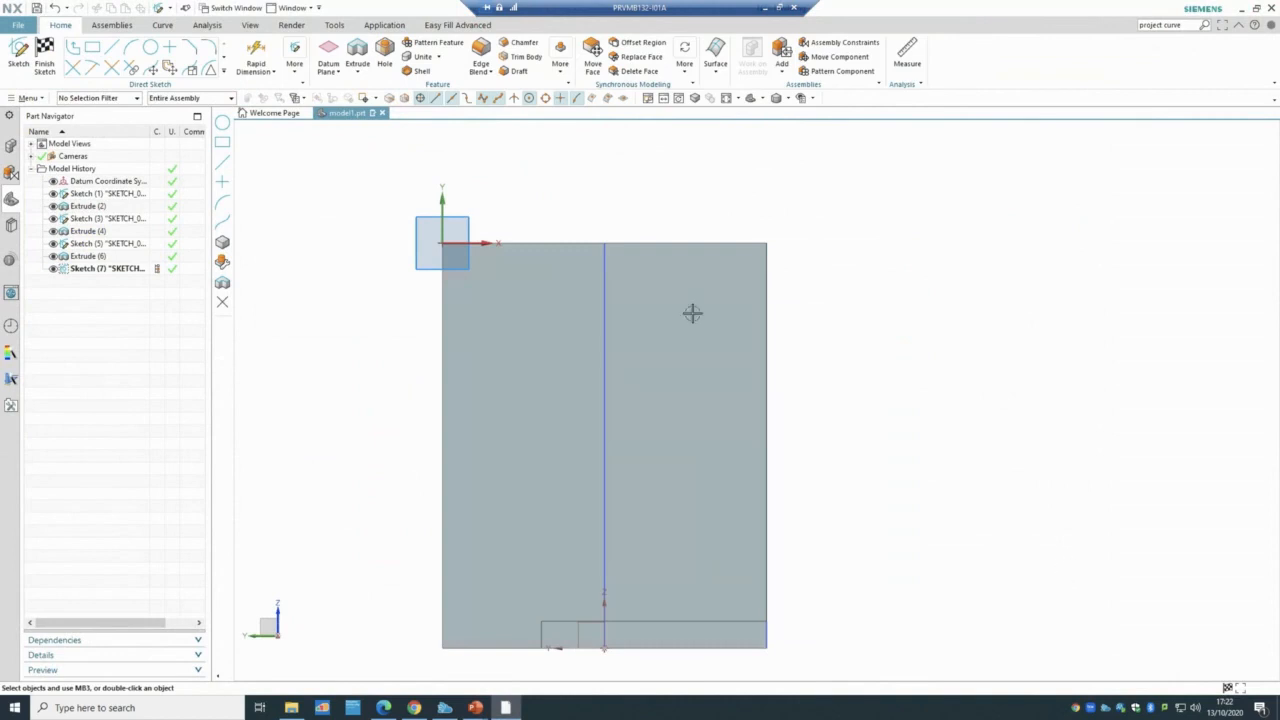
# - Draw a 60 mm diameter circle centred on the centre line's midpoint
pyautogui.click(150, 50)
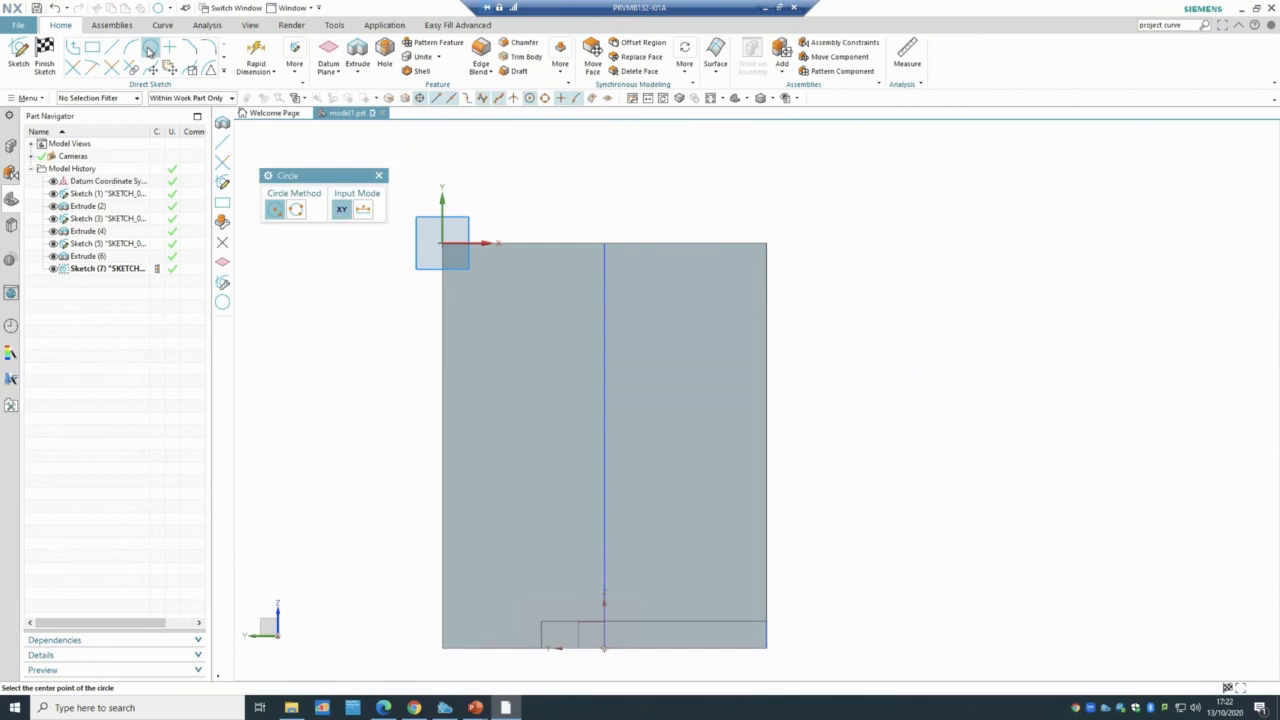
pyautogui.click(603, 443)
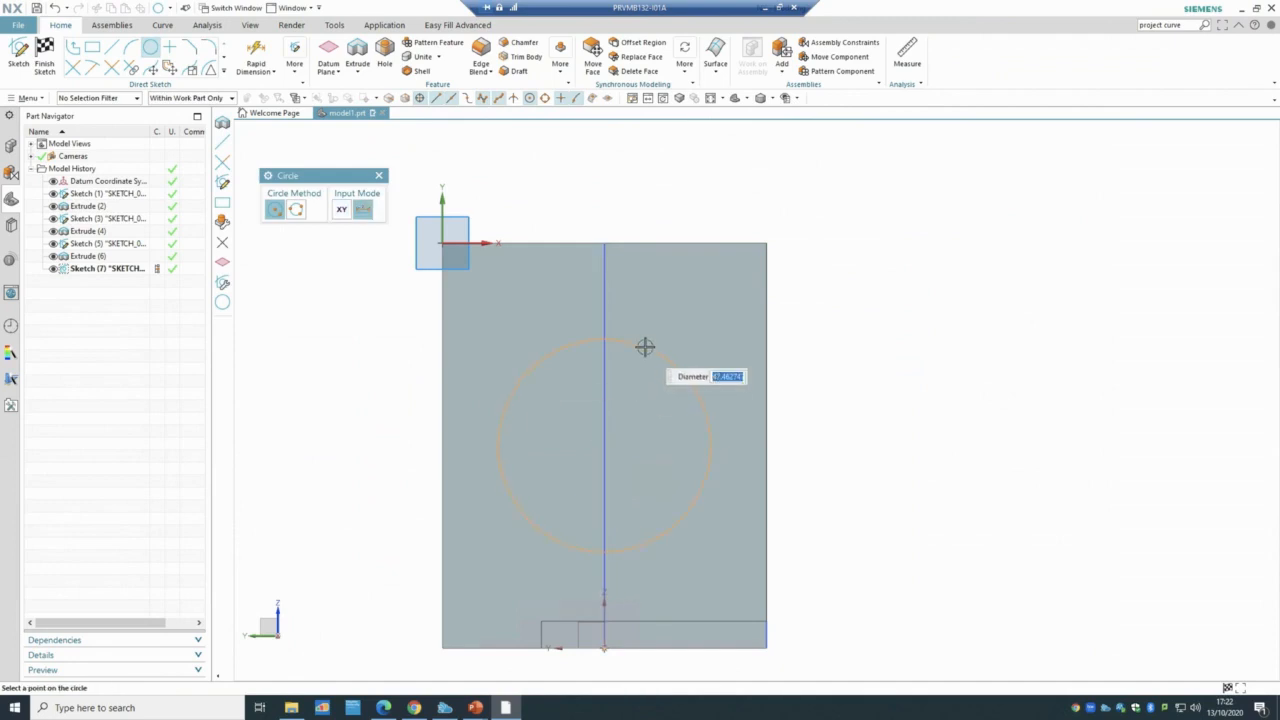
pyautogui.write('60')
pyautogui.press('Return')
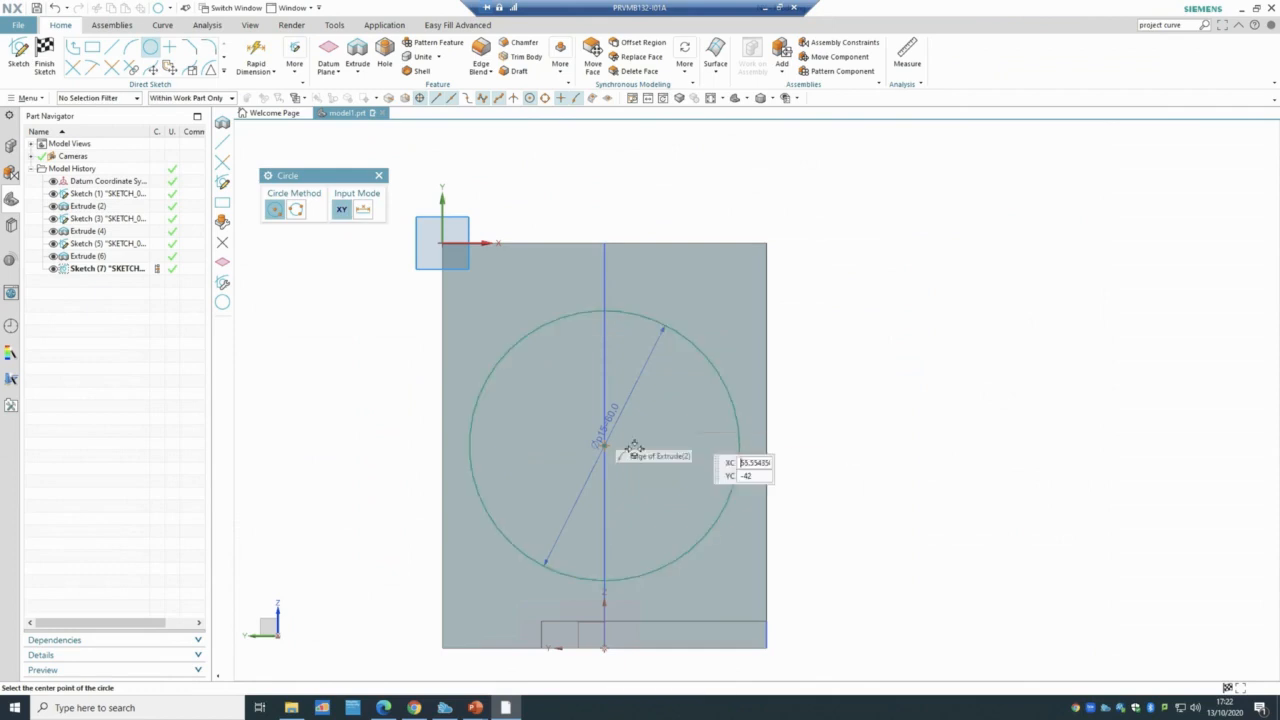
# - Dimension the circle centre 48 mm above the wall's bottom corner
pyautogui.click(256, 56)
pyautogui.click(604, 444)
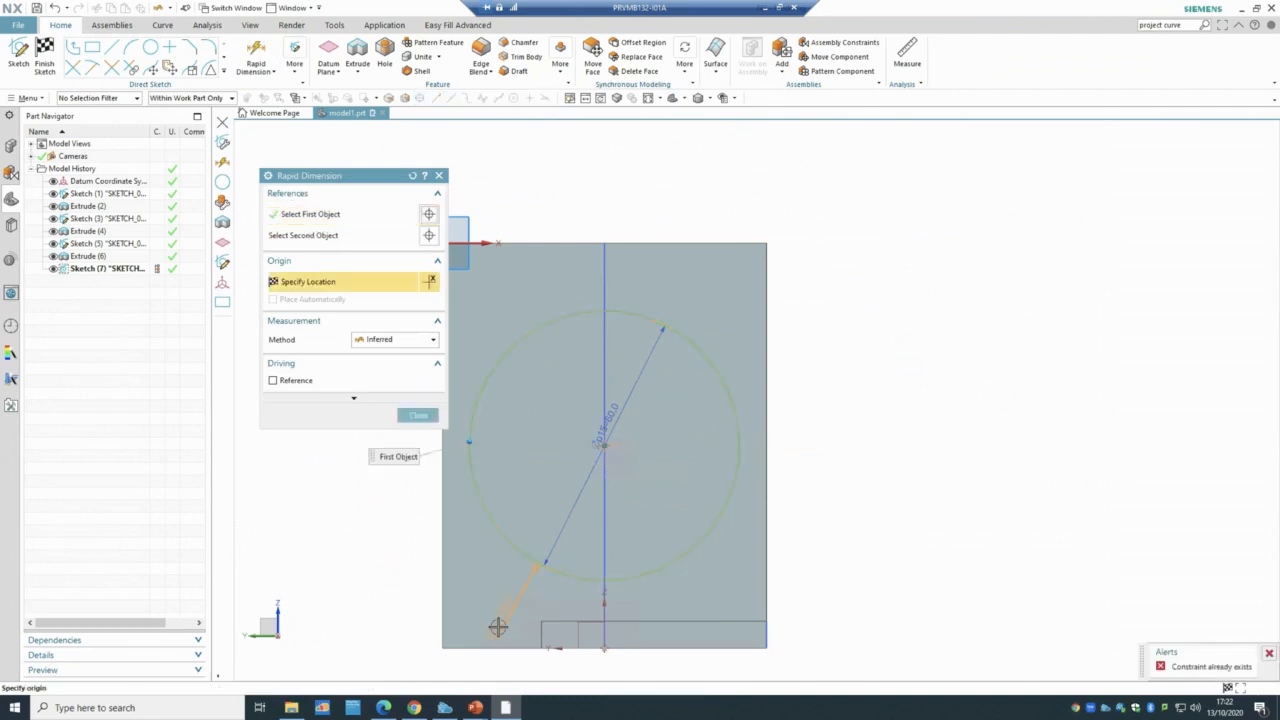
pyautogui.click(492, 648)
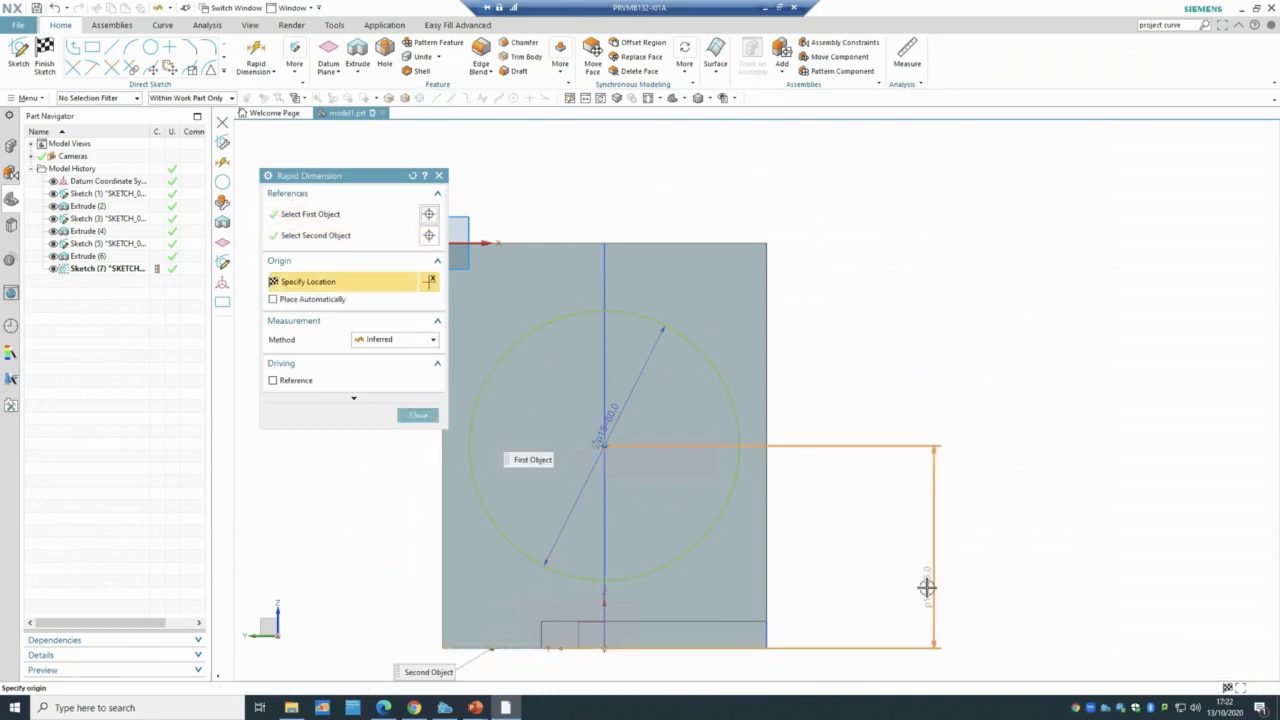
pyautogui.click(927, 588)
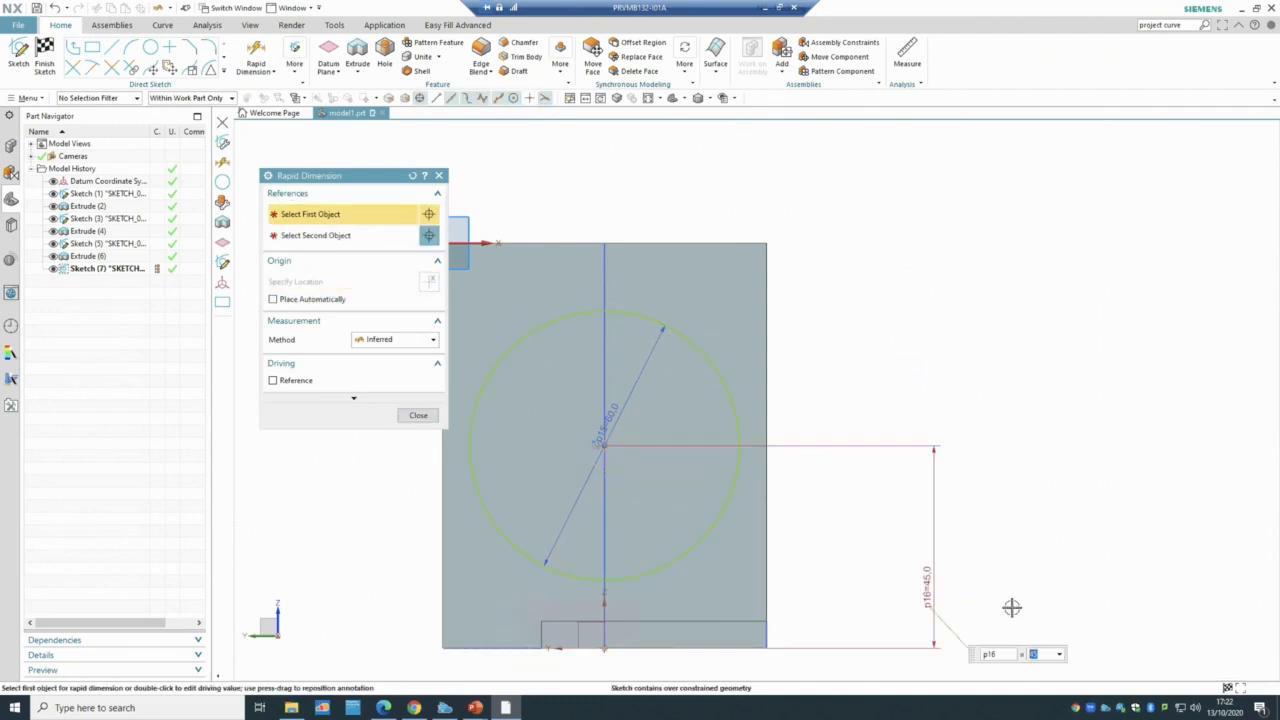
pyautogui.write('48')
pyautogui.press('Return')
pyautogui.press('Escape')
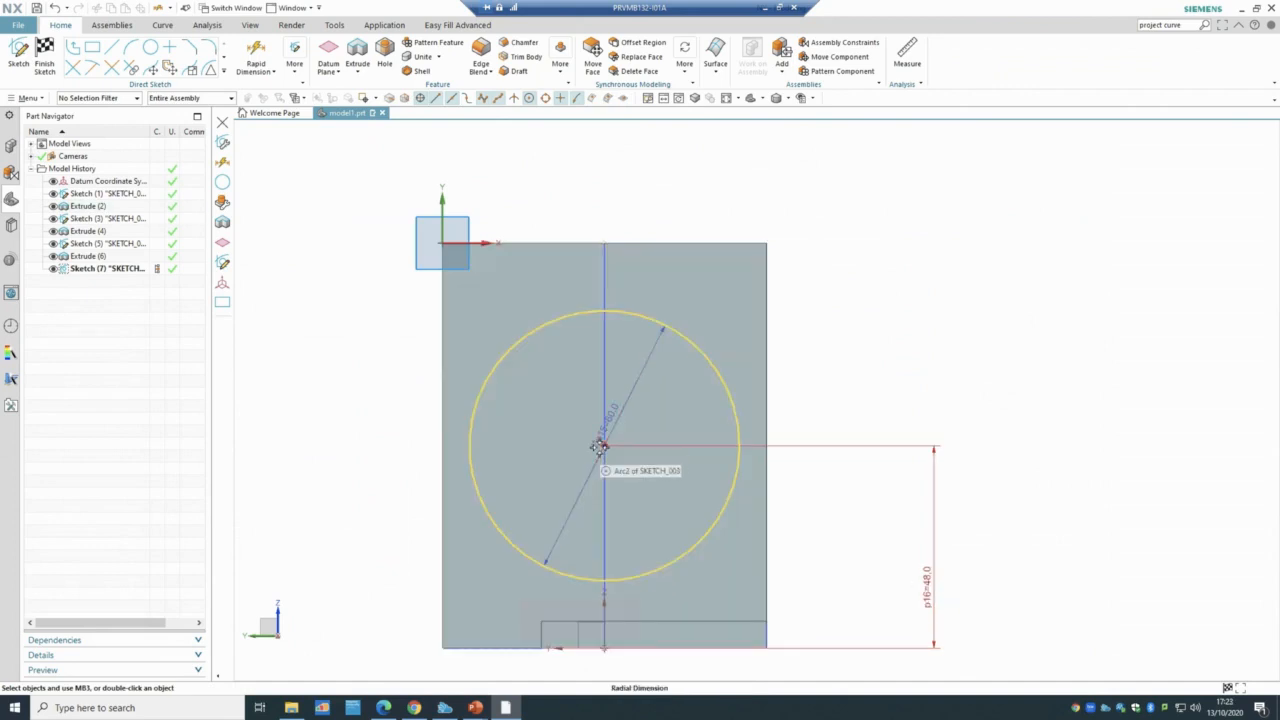
# - Delete the over-constrained height dimension so the sketch stays fully constrained
pyautogui.rightClick(927, 578)
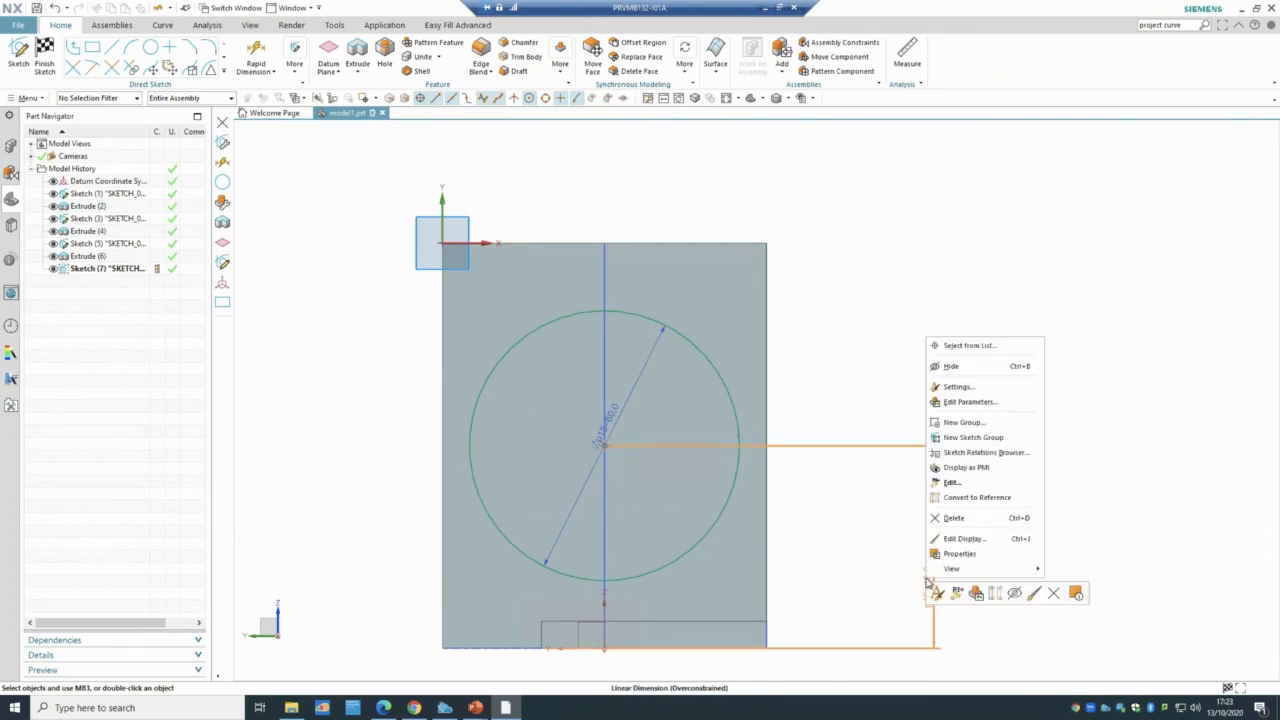
pyautogui.click(953, 518)
pyautogui.click(641, 379)
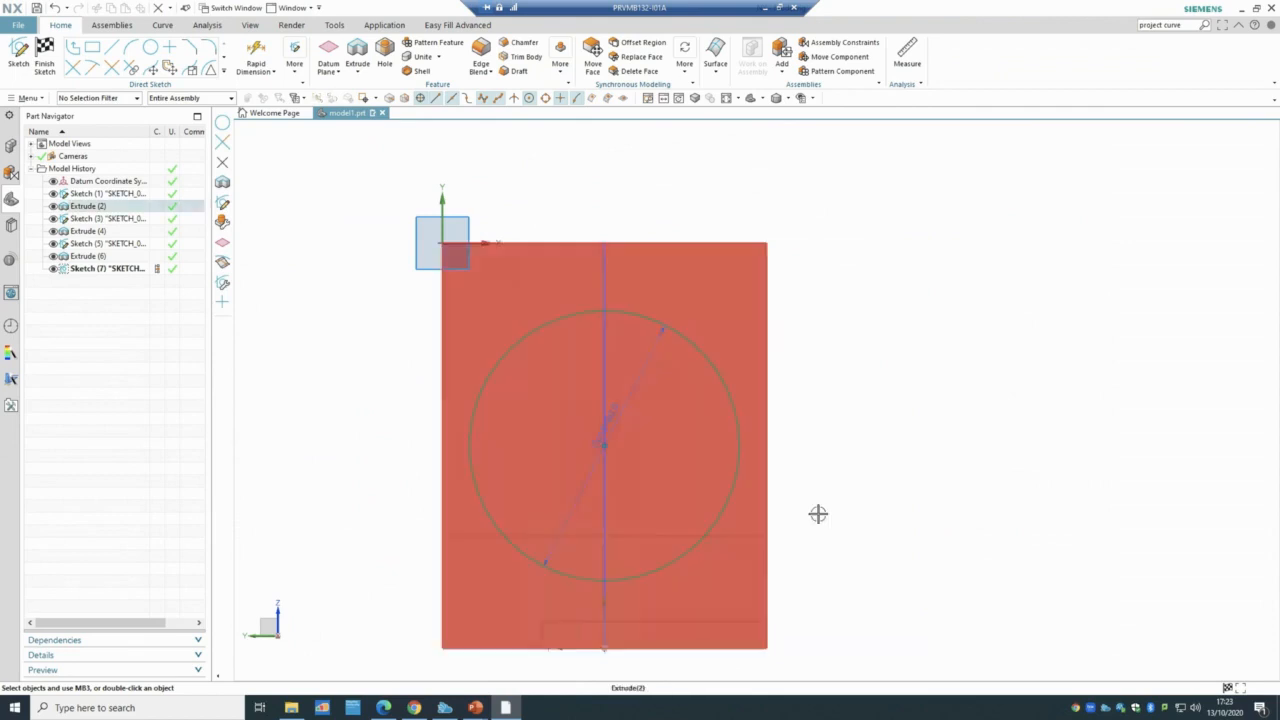
pyautogui.scroll(5, 689, 460)
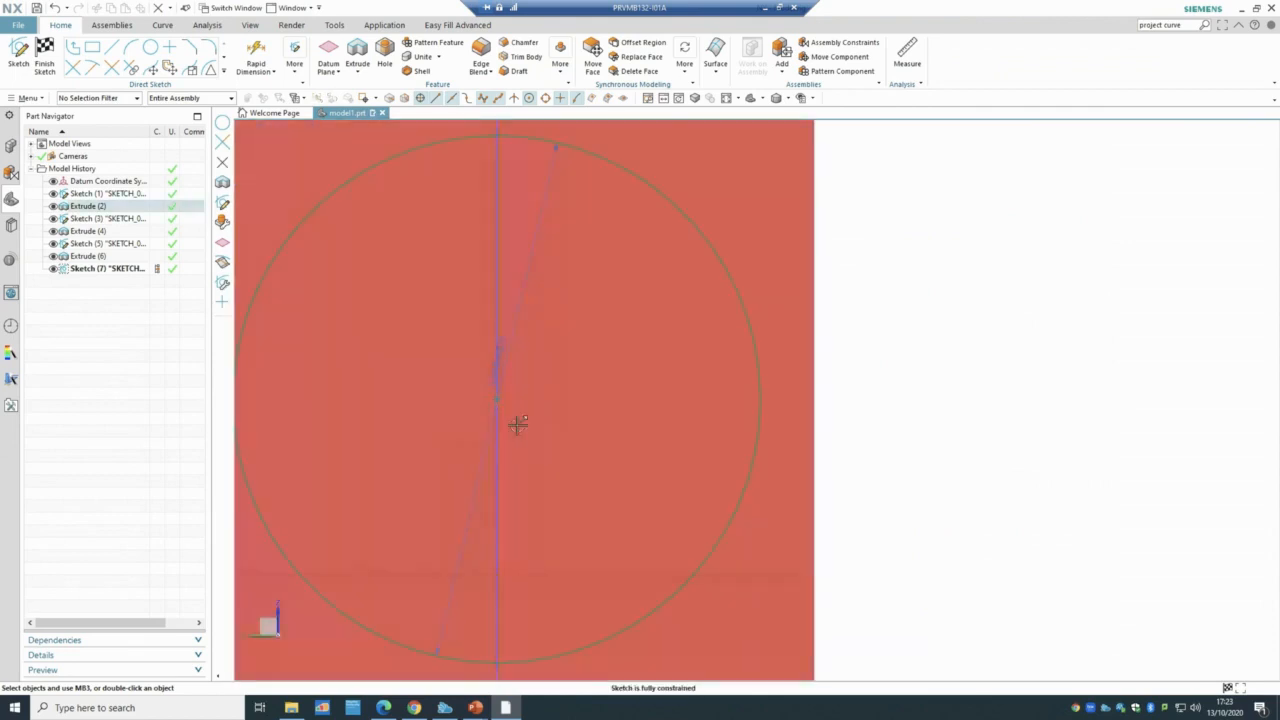
pyautogui.scroll(3, 495, 400)
pyautogui.scroll(-5, 518, 424)
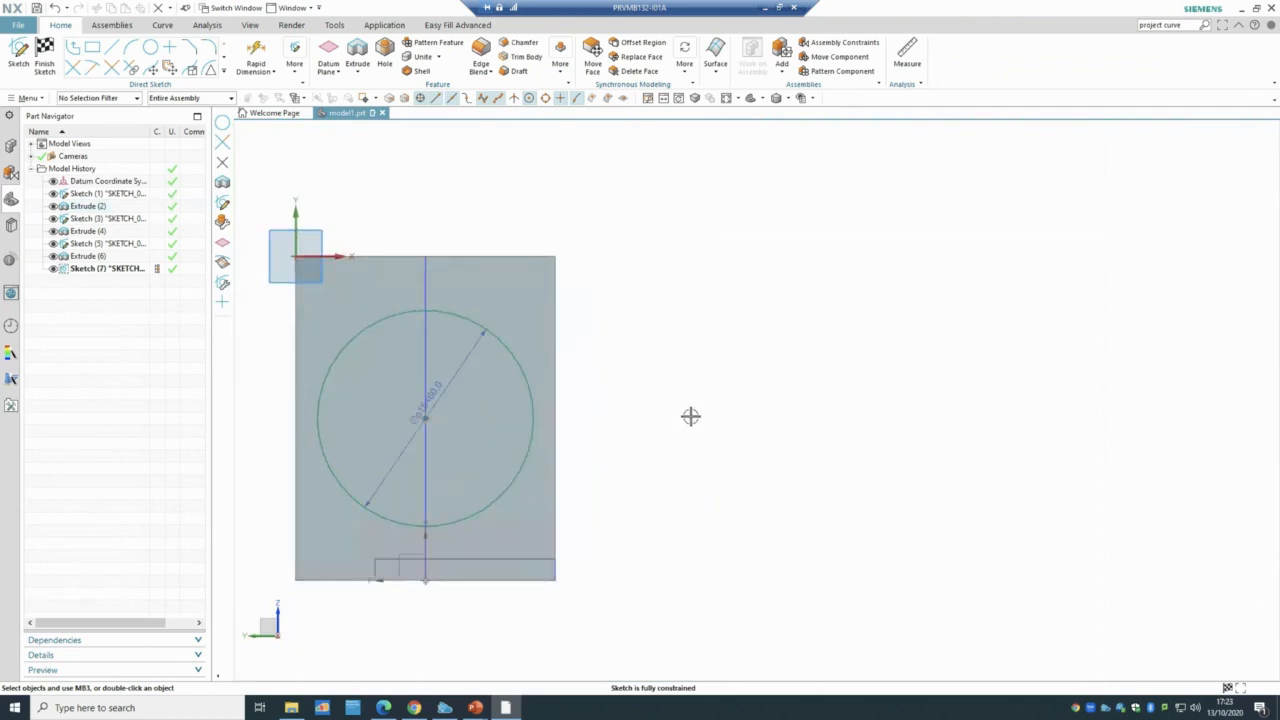
# - Draw a rectangle across the wall from its left edge to its right edge
pyautogui.click(92, 47)
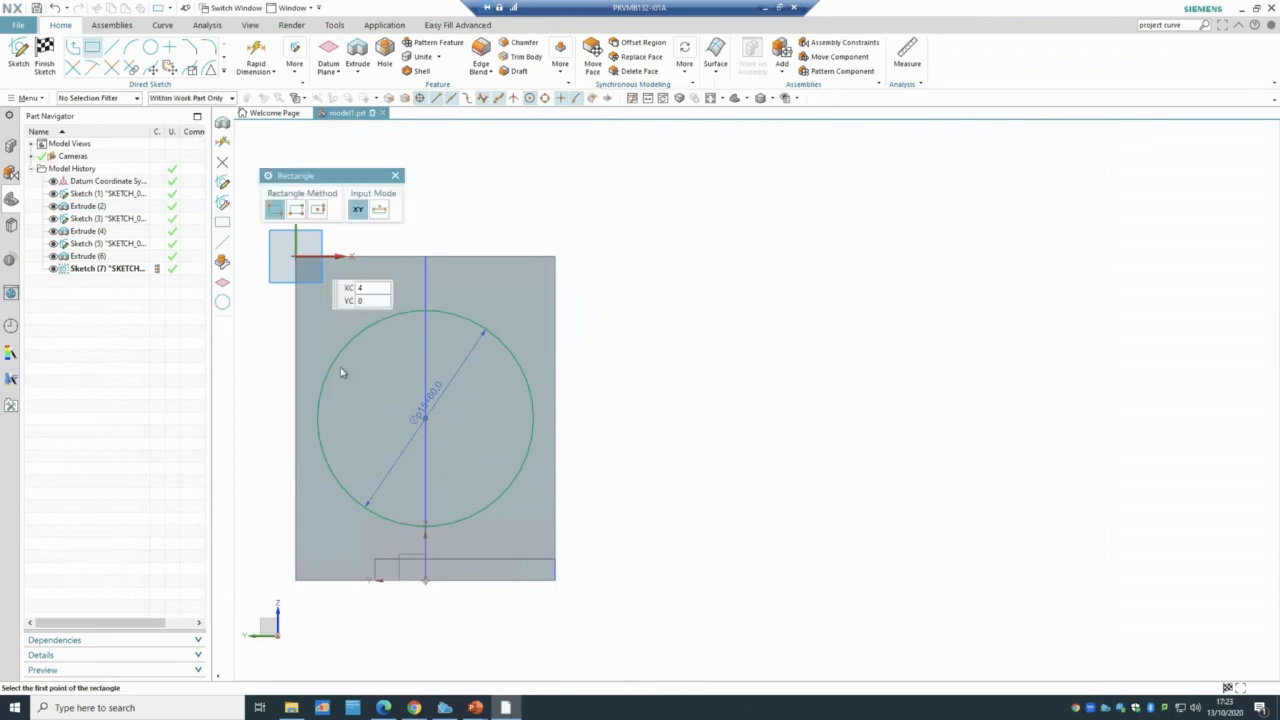
pyautogui.click(294, 485)
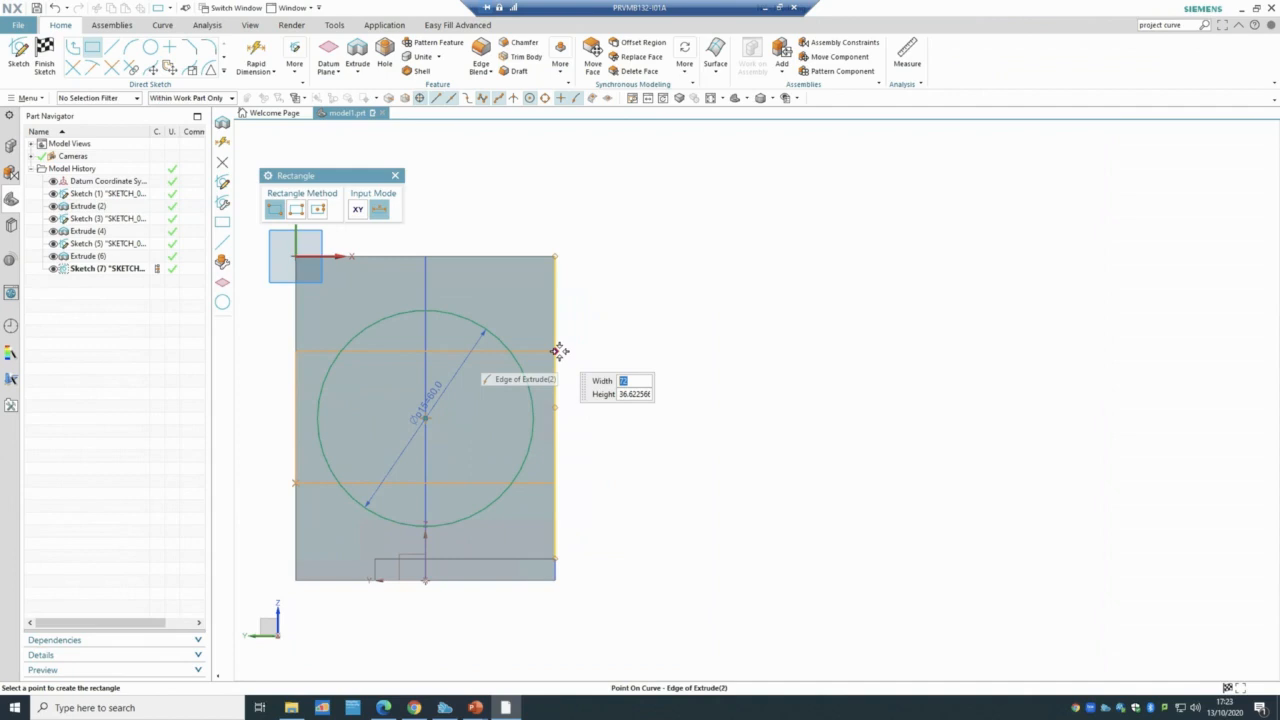
pyautogui.click(556, 351)
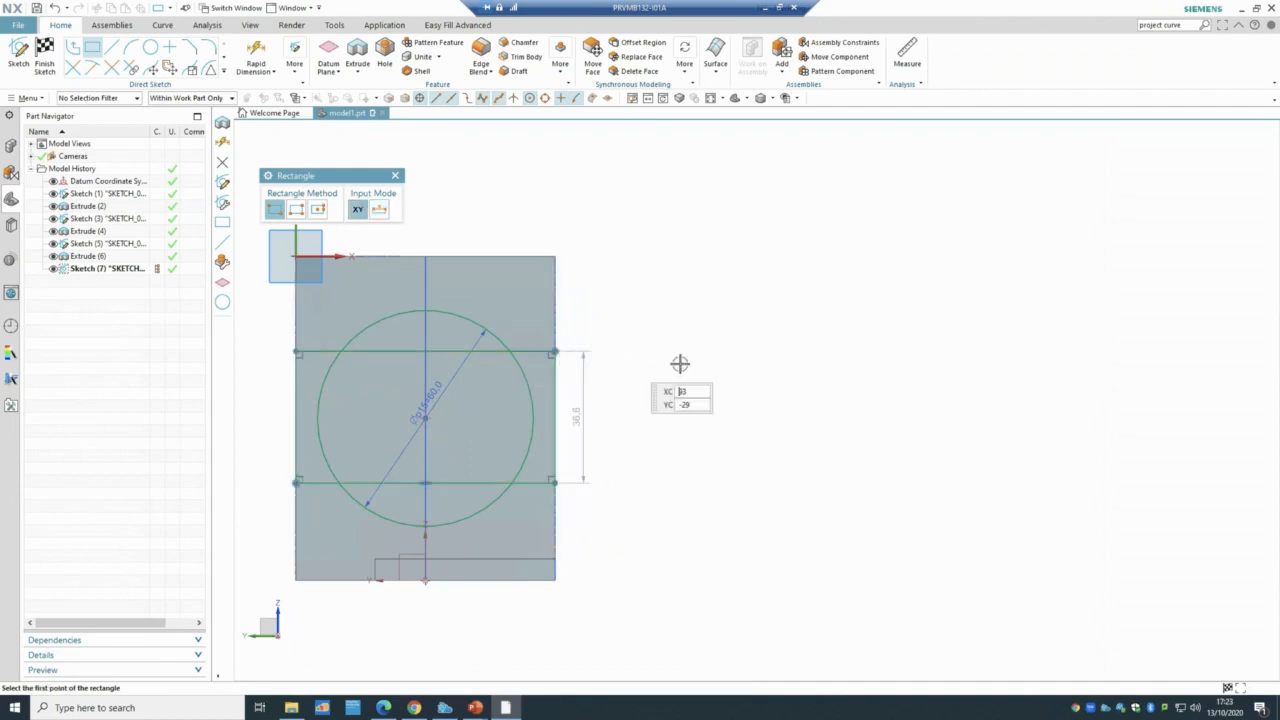
pyautogui.press('Escape')
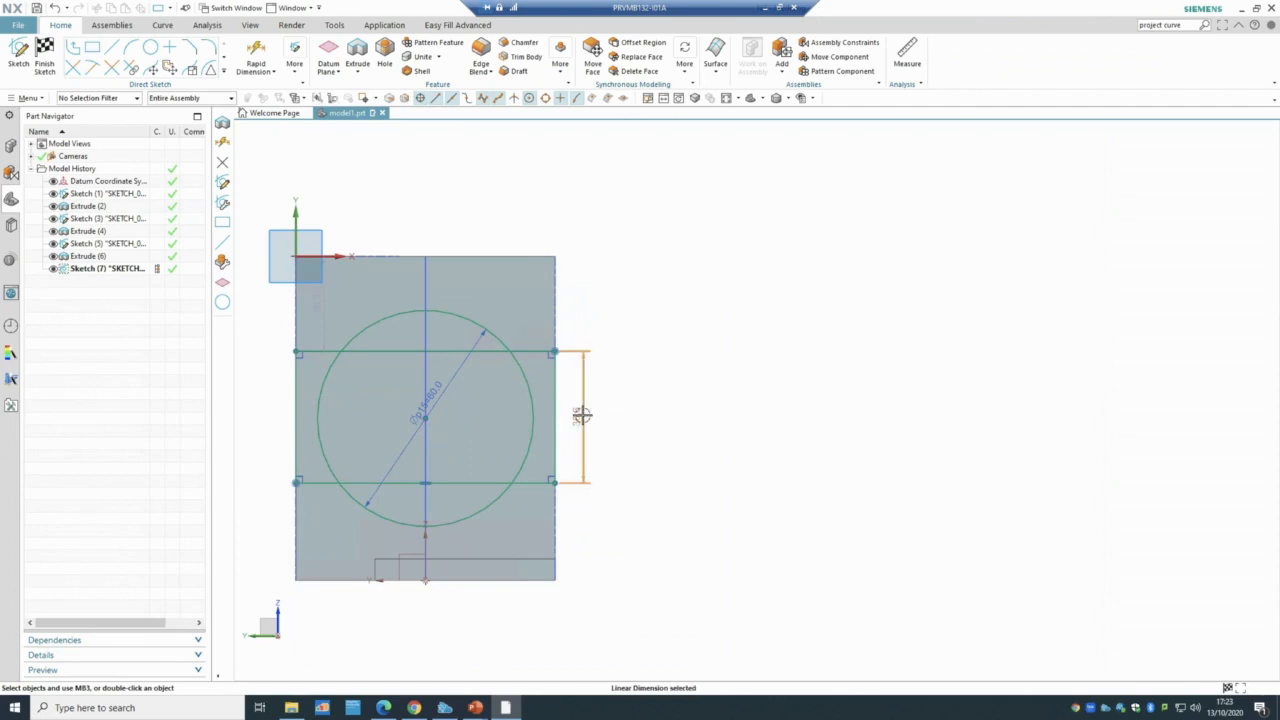
# - Change the rectangle's height dimension to 36, then undo to remove the rectangle
pyautogui.click(582, 416)
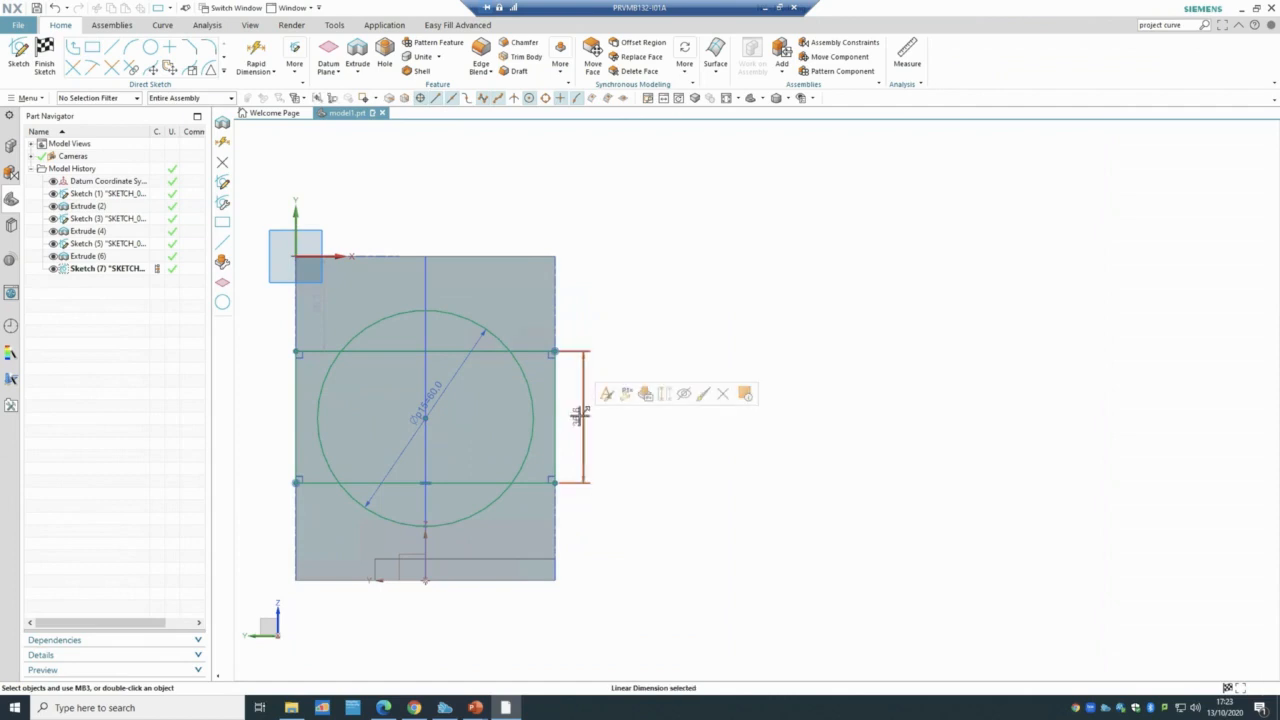
pyautogui.doubleClick(580, 415)
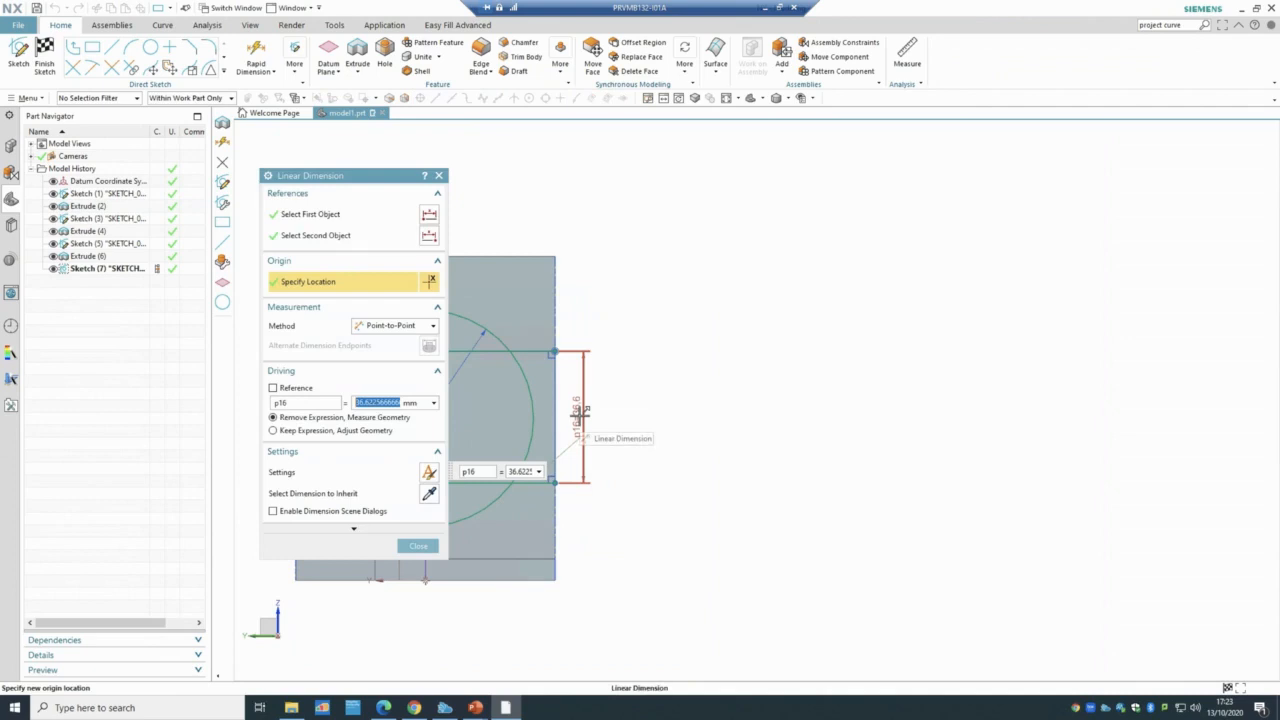
pyautogui.write('36')
pyautogui.press('Return')
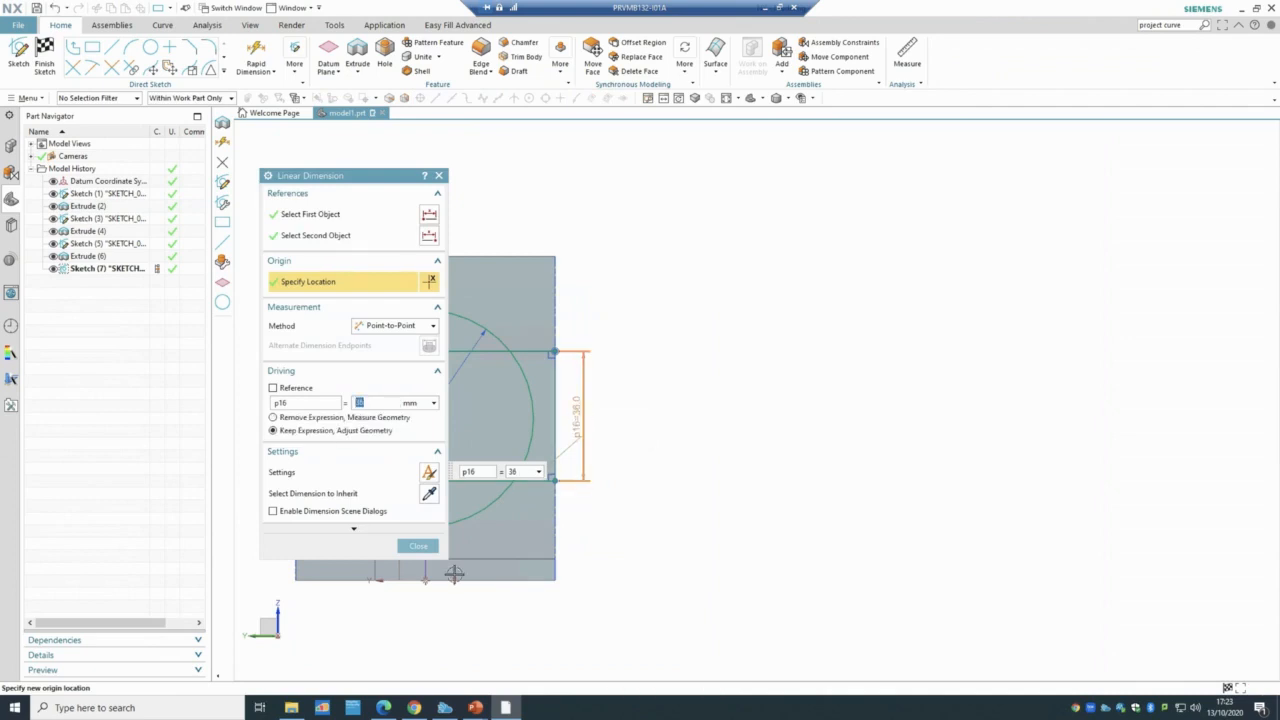
pyautogui.click(418, 545)
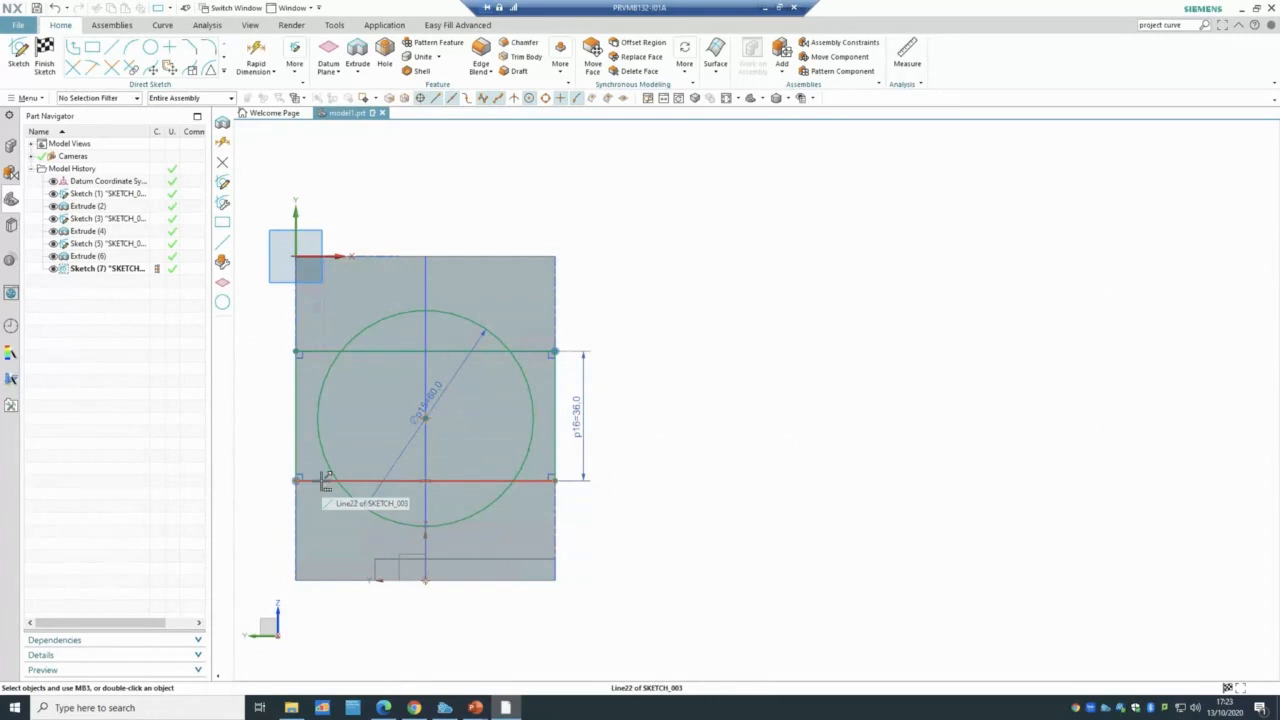
pyautogui.hotkey('ctrl', 'z')
pyautogui.hotkey('ctrl', 'z')
# - Try a from-centre 36 by 65 rectangle on the circle centre, then undo it
pyautogui.click(92, 47)
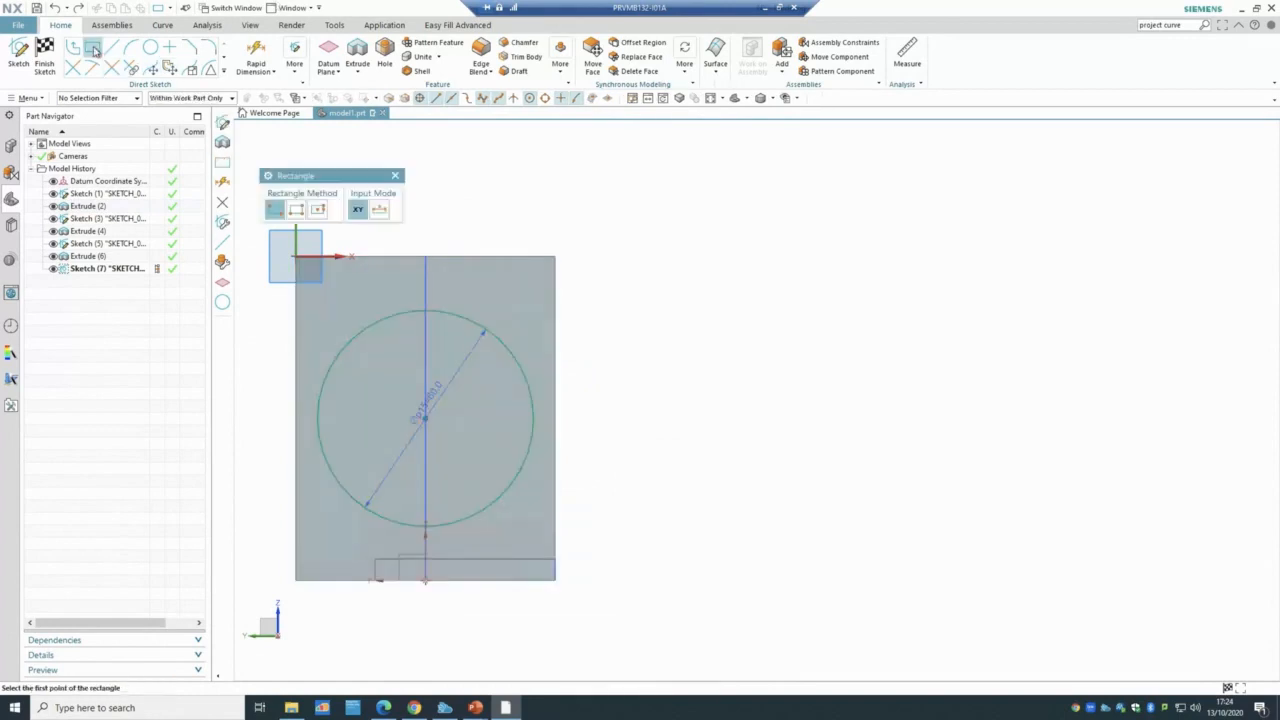
pyautogui.click(317, 209)
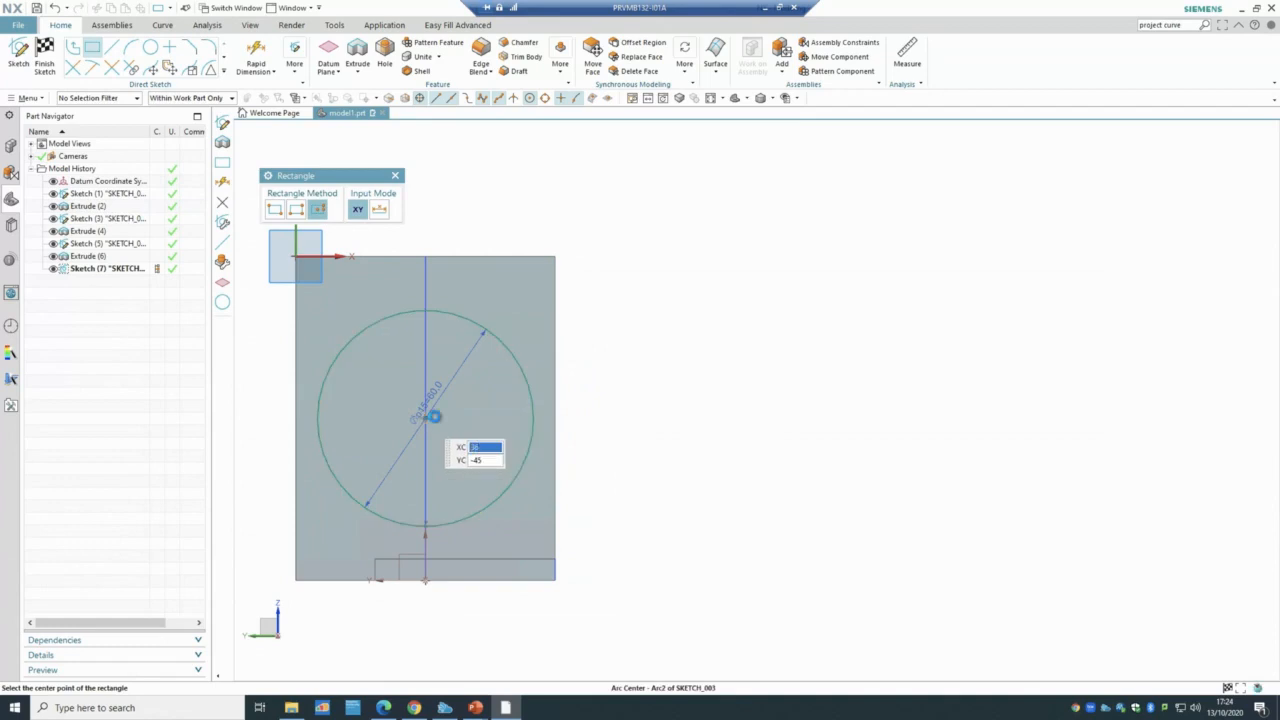
pyautogui.click(425, 418)
pyautogui.click(556, 419)
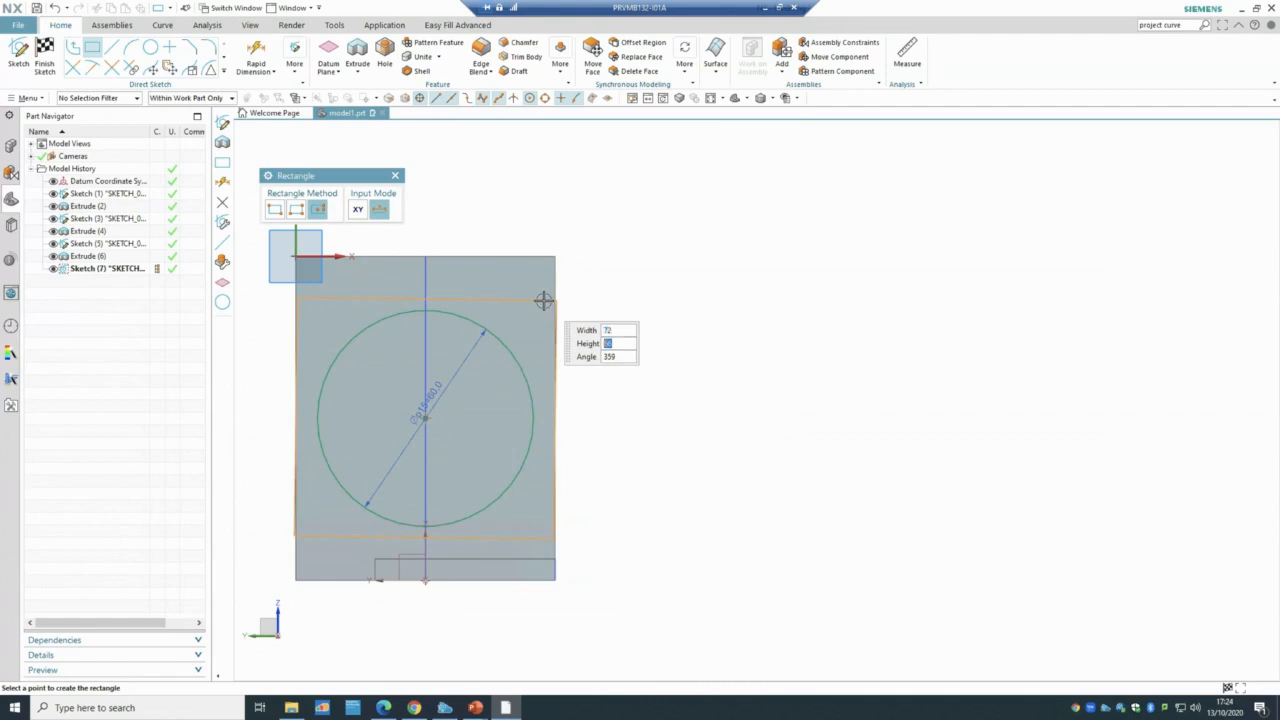
pyautogui.press('Tab')
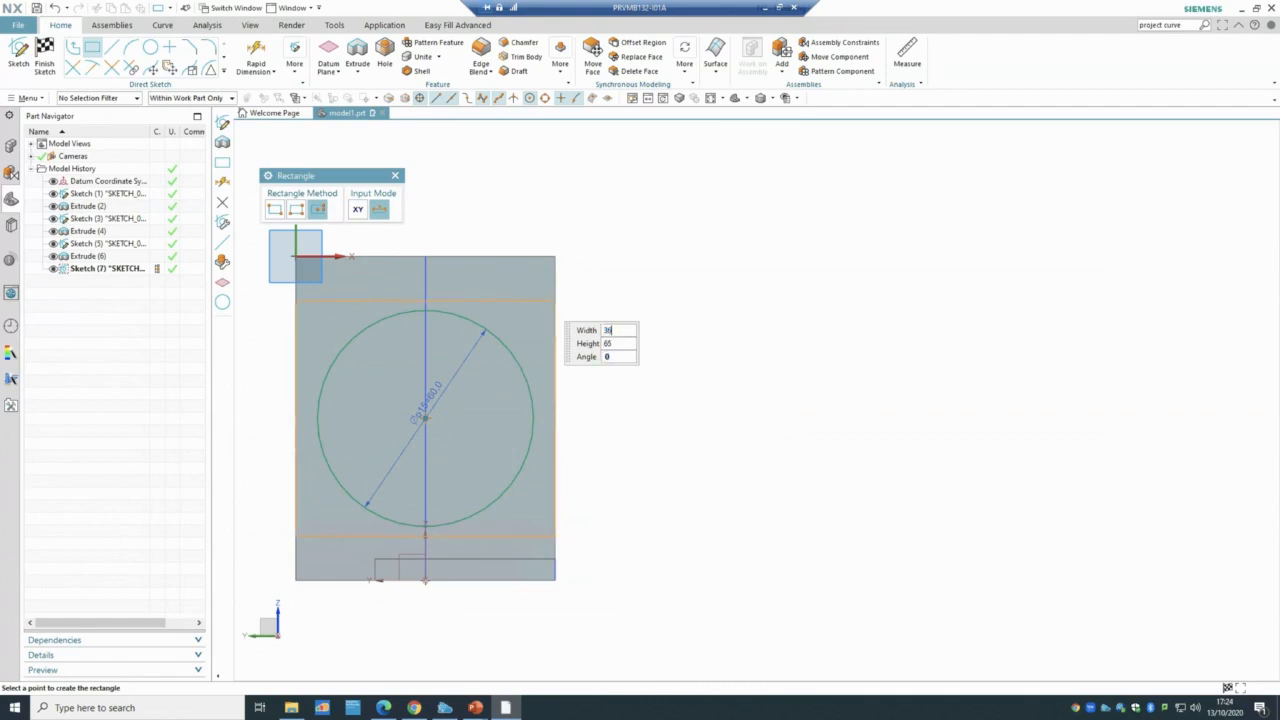
pyautogui.press('Tab')
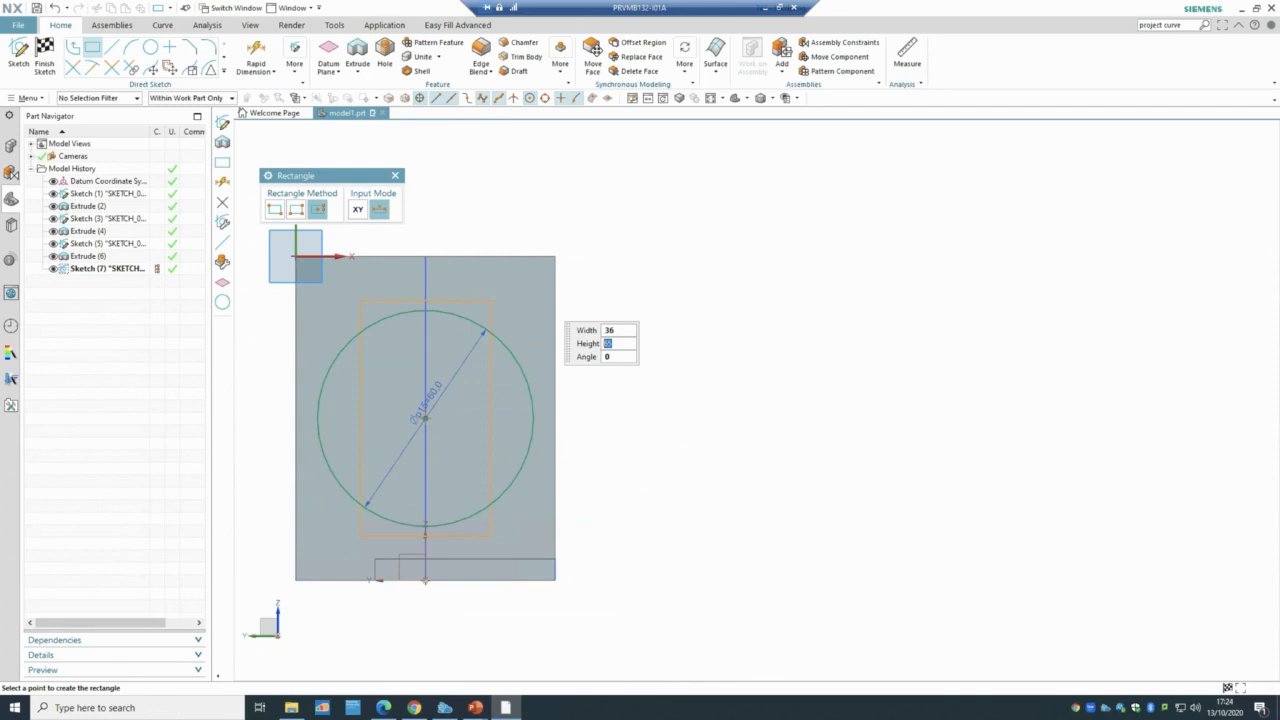
pyautogui.press('Tab')
pyautogui.click(543, 300)
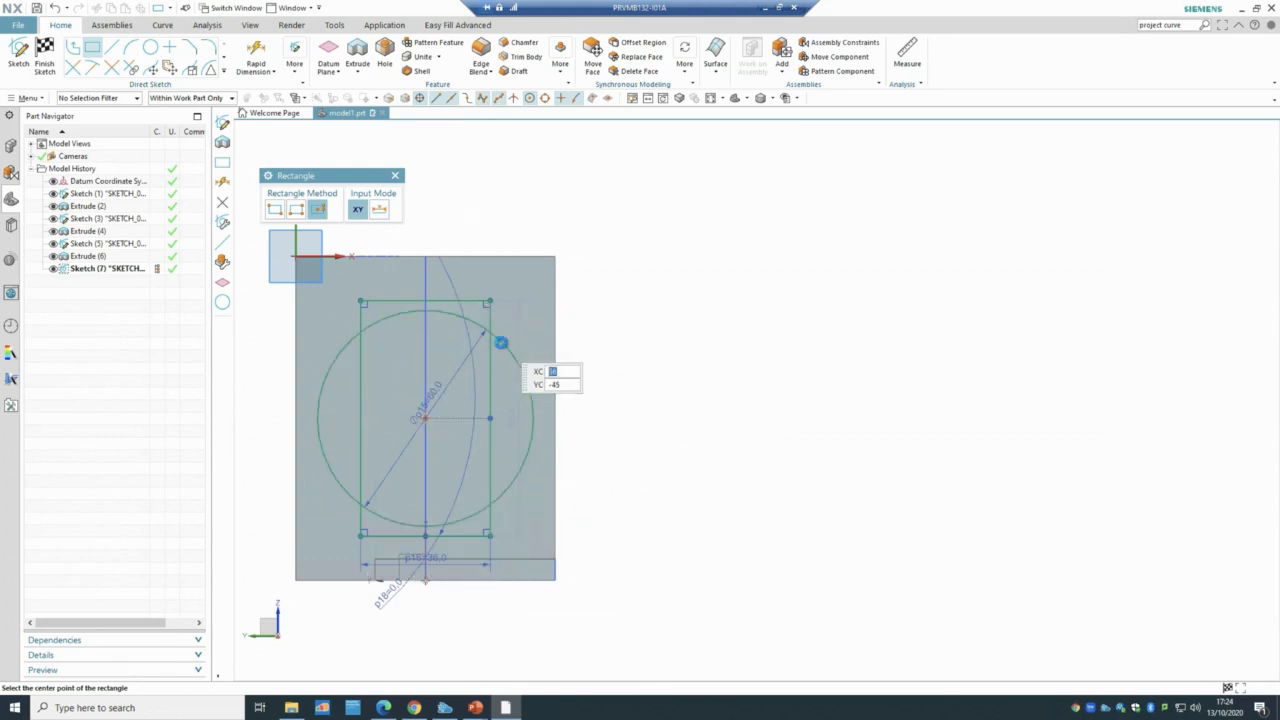
pyautogui.hotkey('ctrl', 'z')
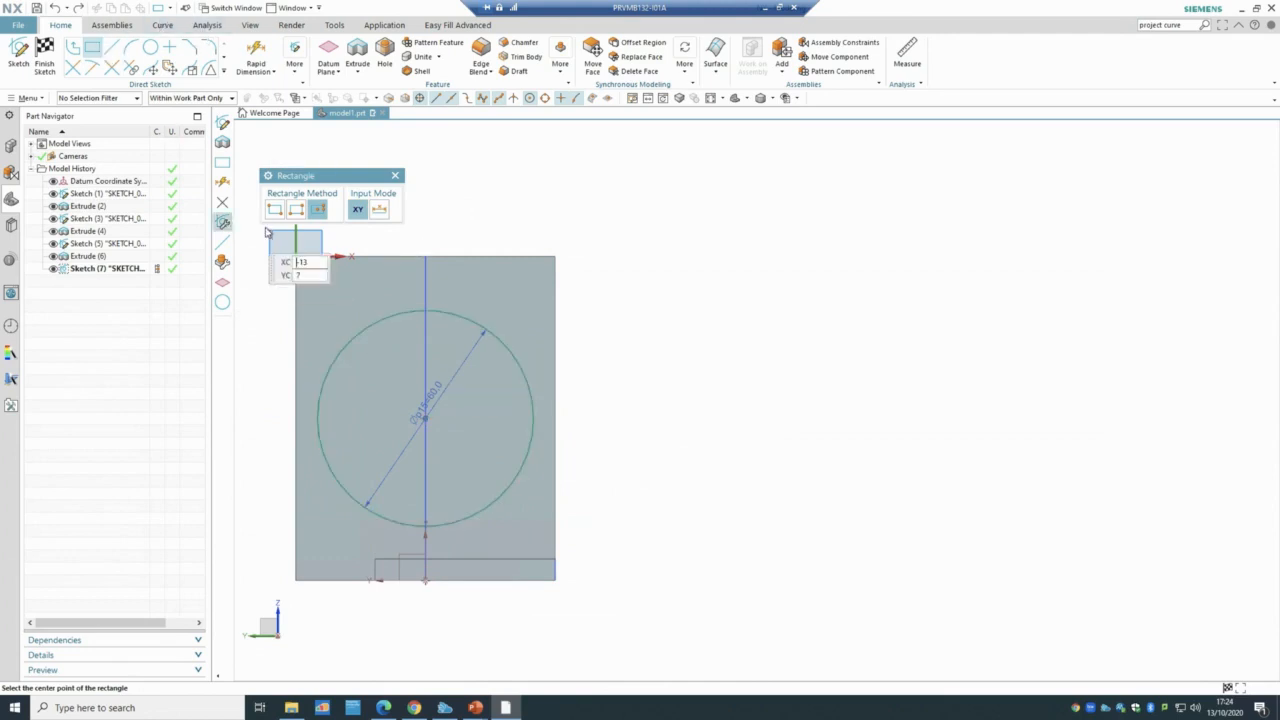
# - Redraw the centred rectangle to the plate's right edge and change its 38.9 height to 36
pyautogui.click(425, 418)
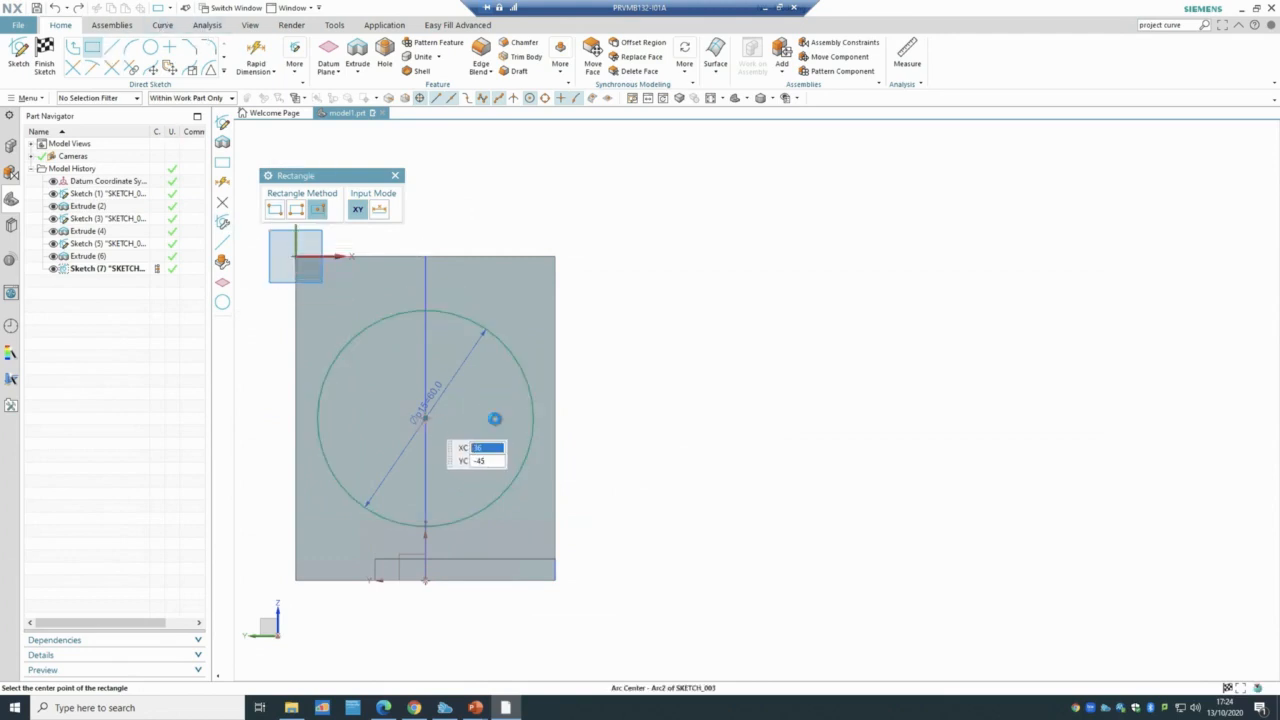
pyautogui.click(555, 418)
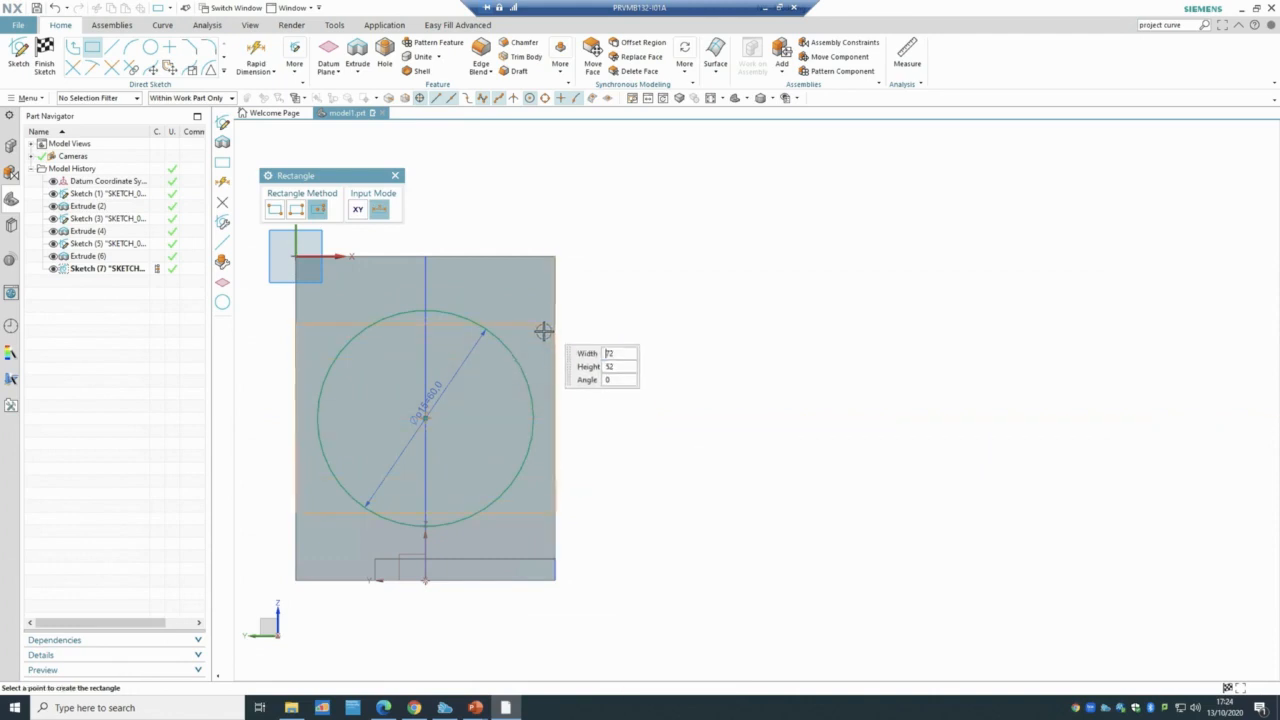
pyautogui.click(545, 348)
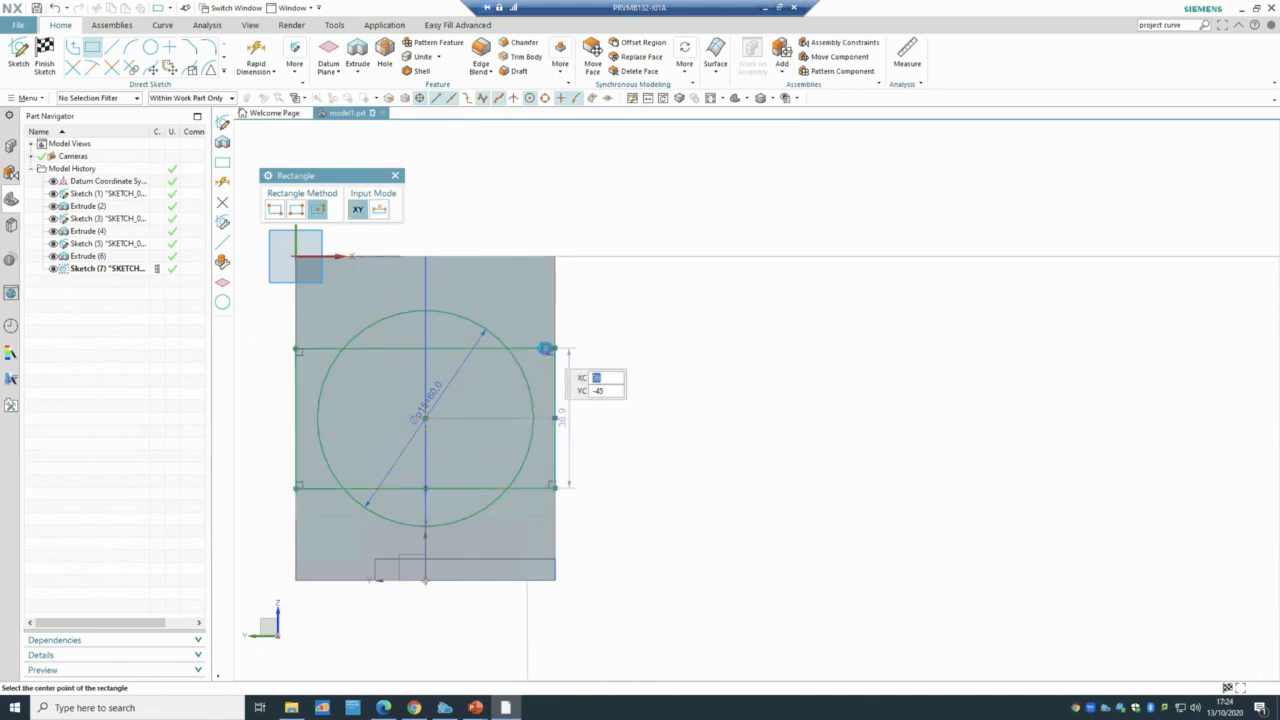
pyautogui.press('Escape')
pyautogui.doubleClick(568, 418)
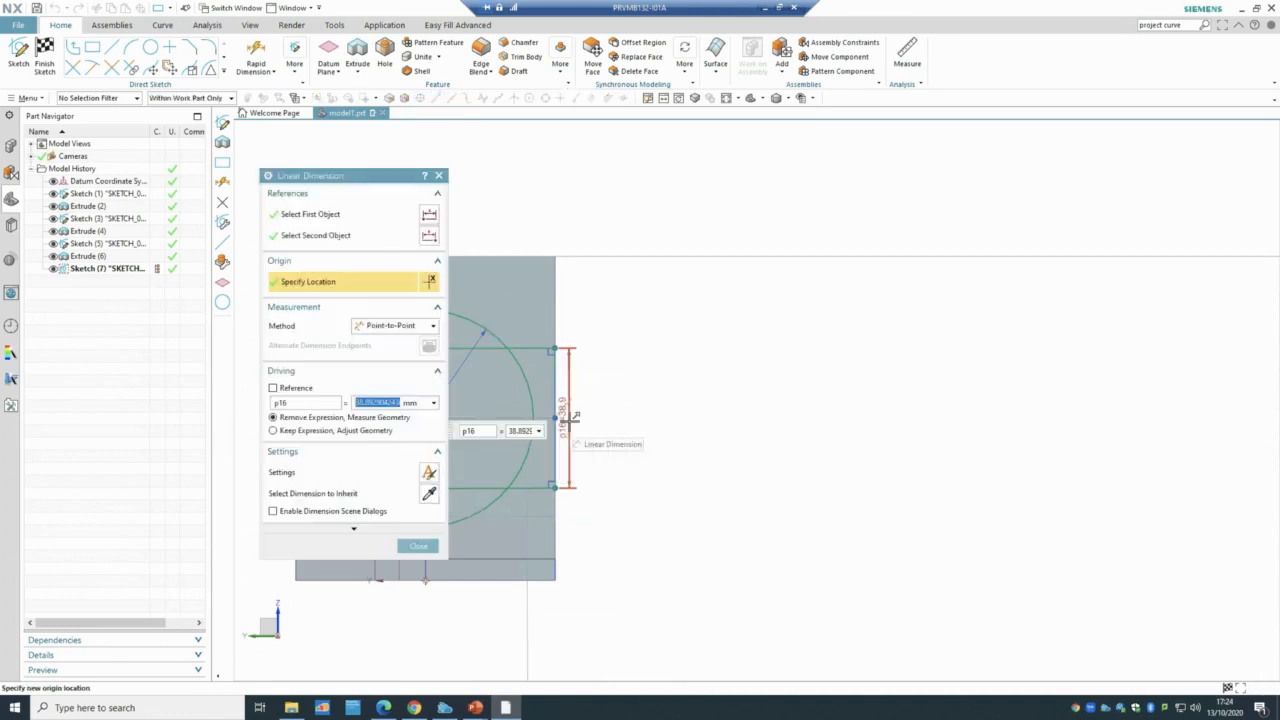
pyautogui.write('36')
pyautogui.press('Return')
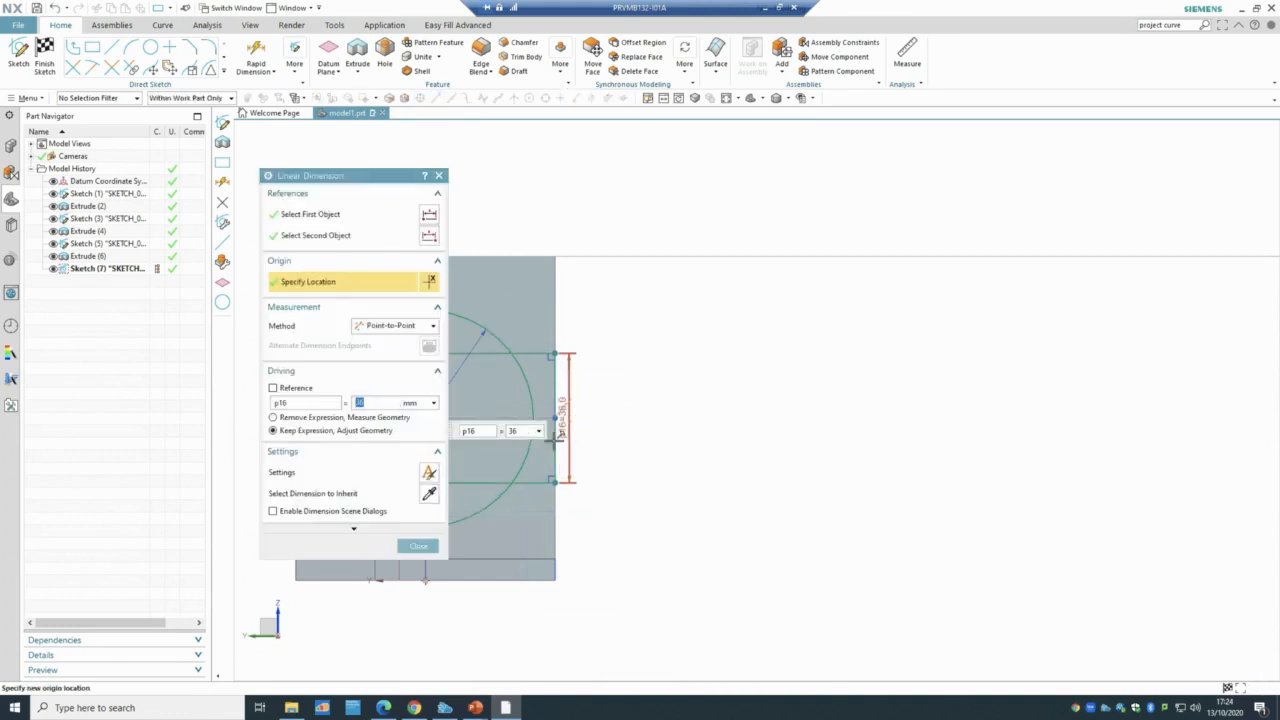
pyautogui.moveTo(475, 707)
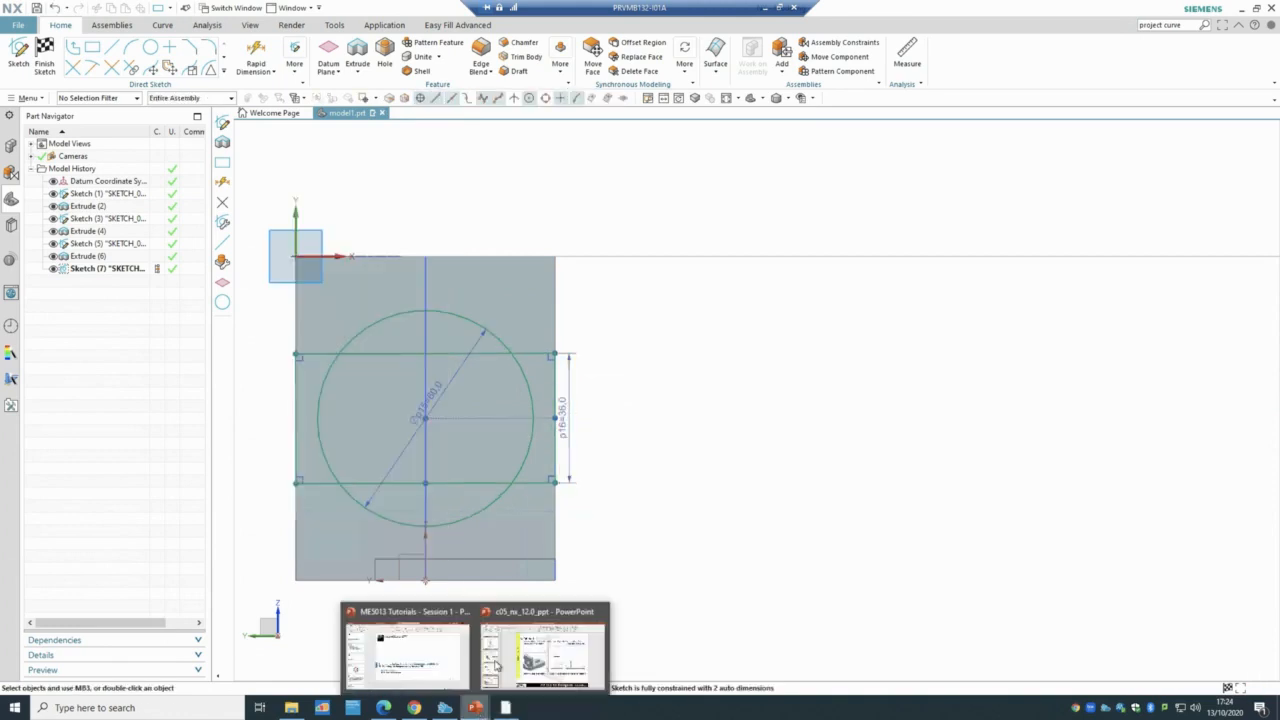
pyautogui.click(555, 607)
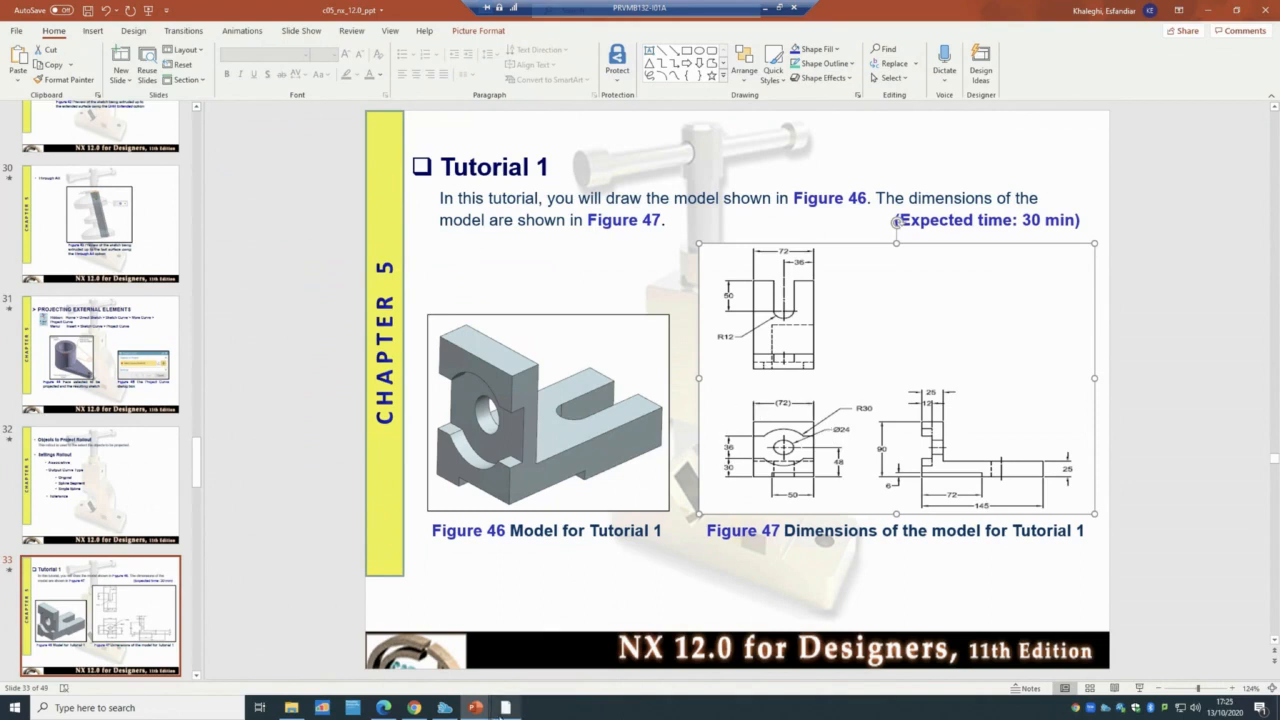
pyautogui.click(506, 708)
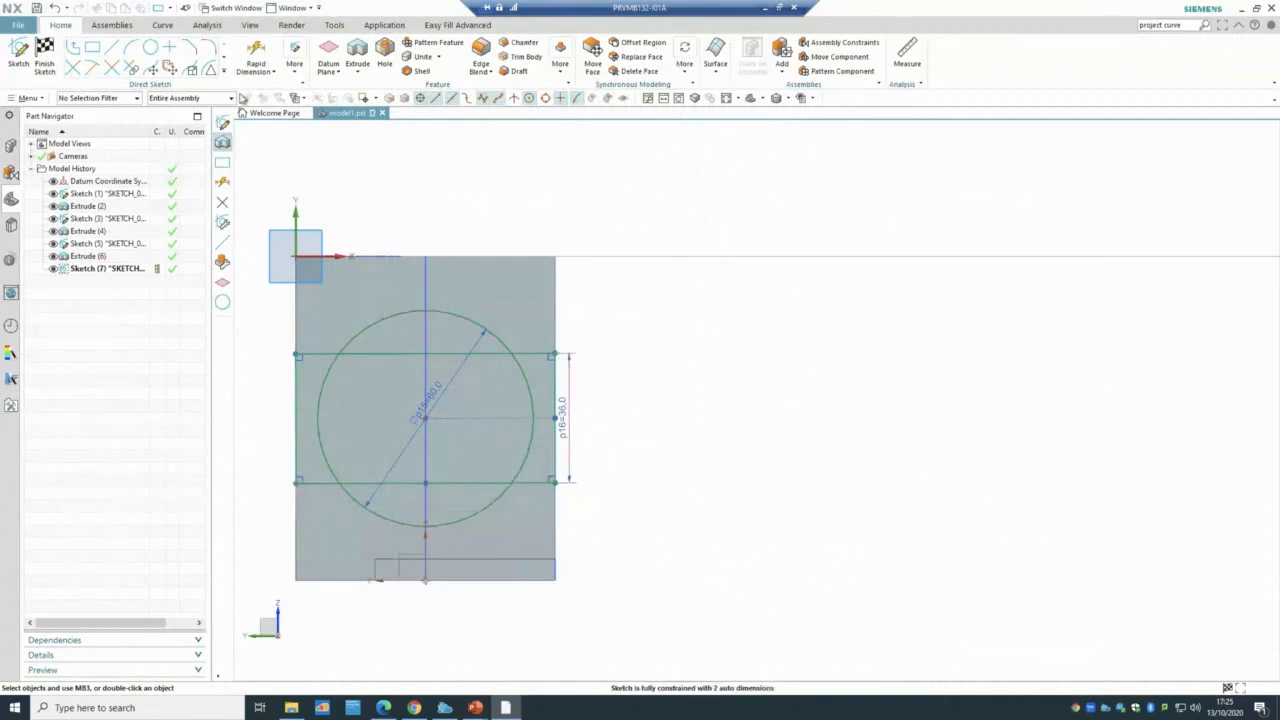
# - Add a distance dimension from the rectangle's lower line to the plate's bottom edge
pyautogui.click(320, 484)
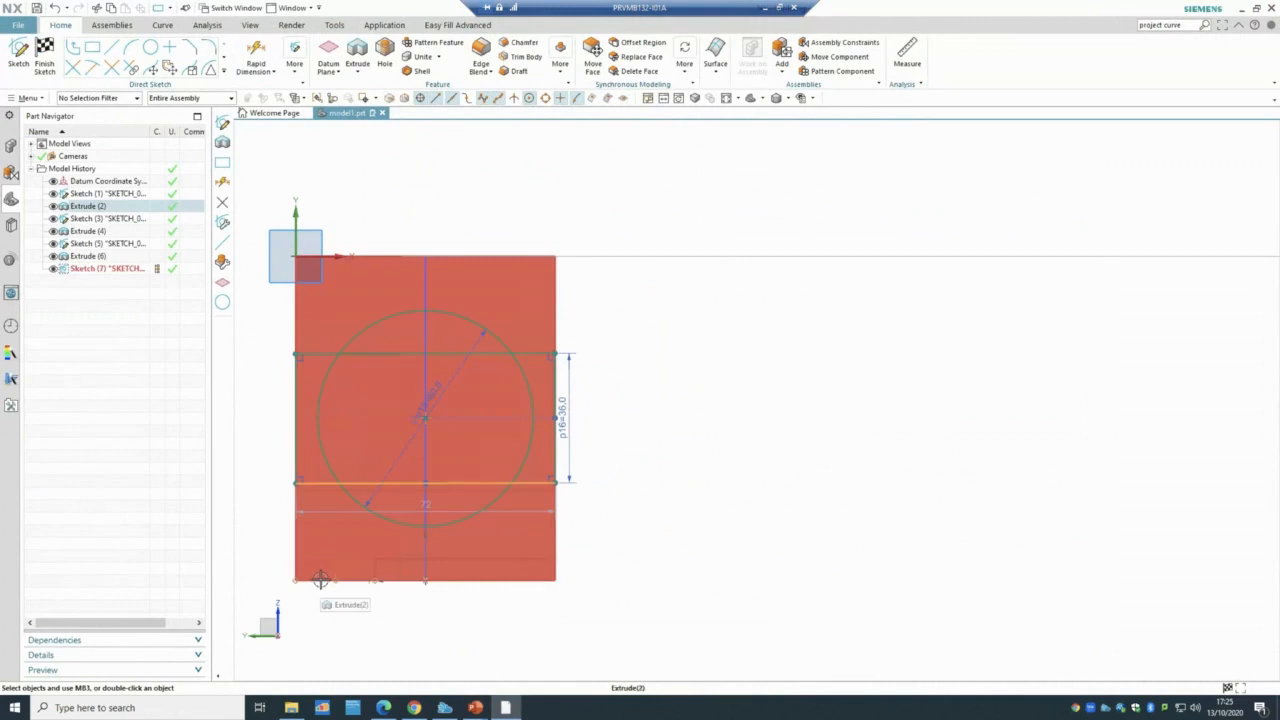
pyautogui.click(322, 582)
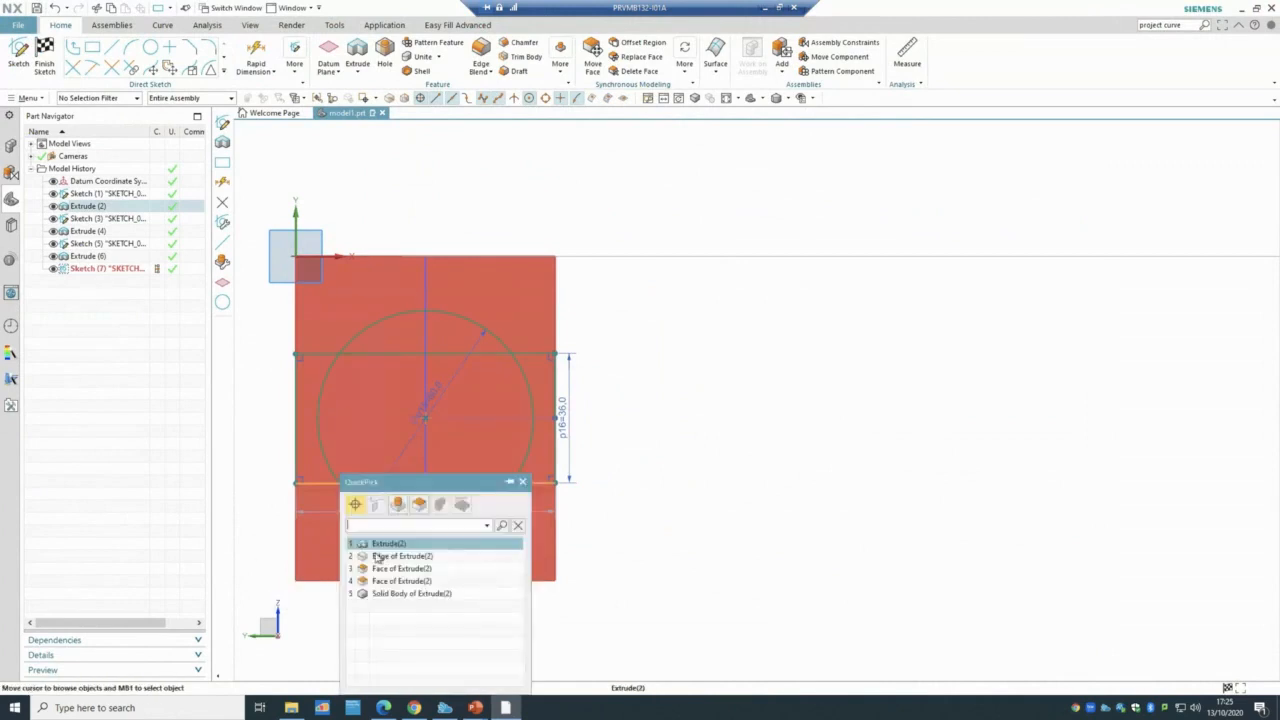
pyautogui.click(383, 557)
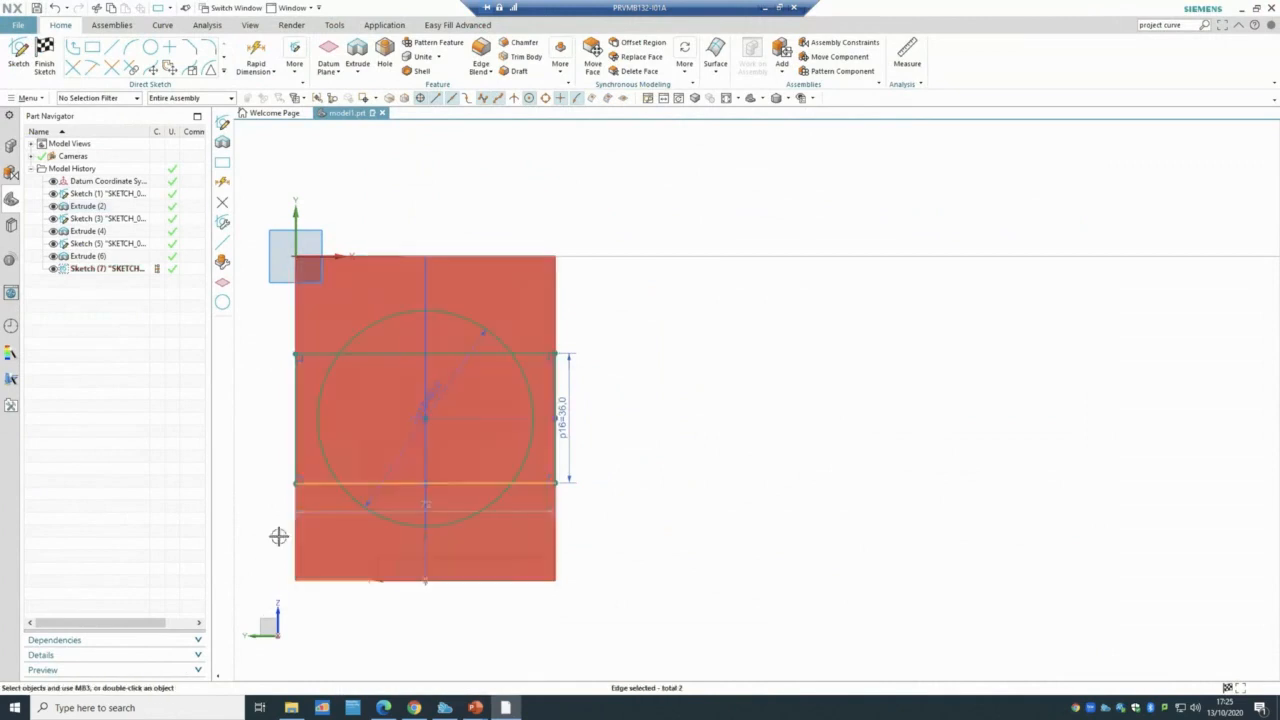
pyautogui.press('d')
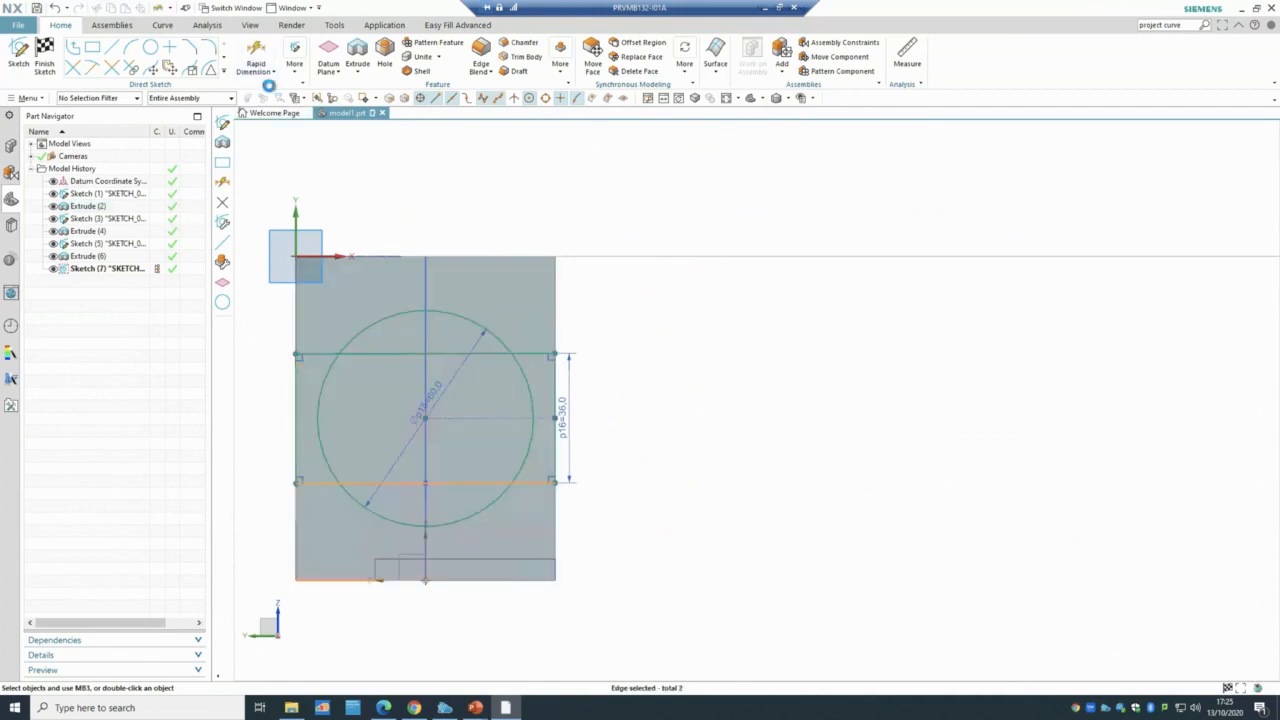
pyautogui.click(323, 485)
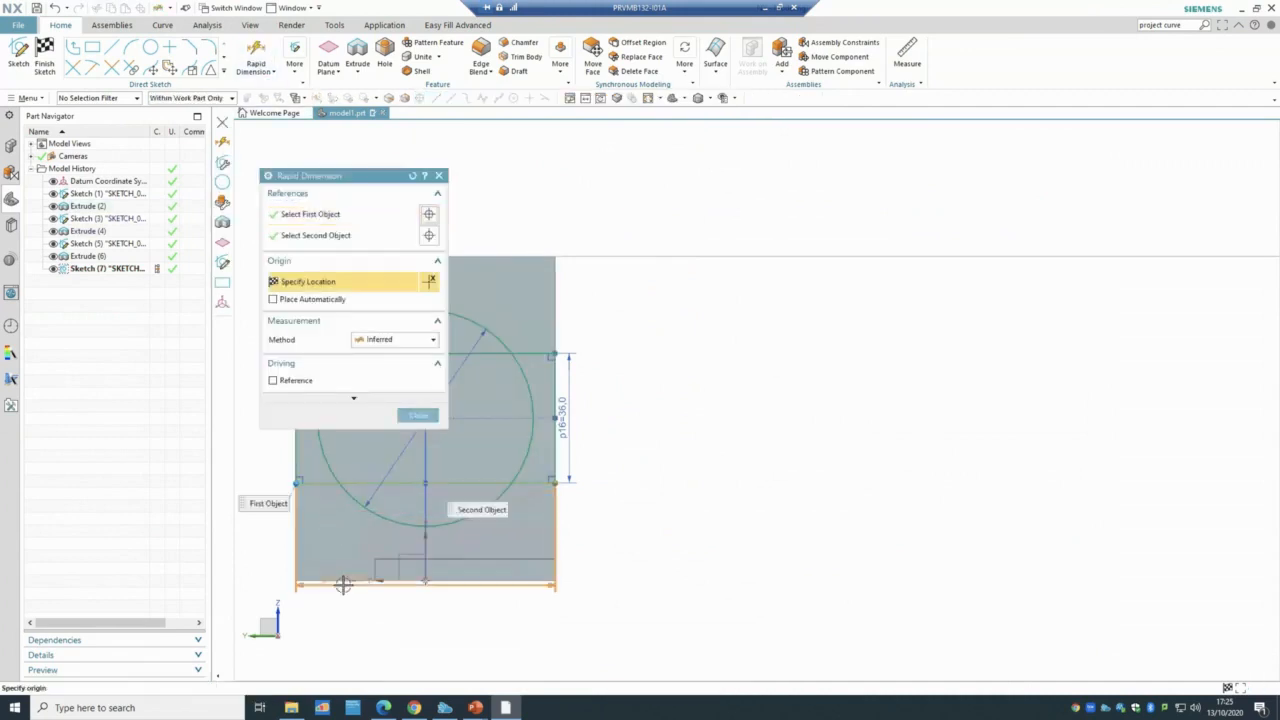
pyautogui.click(290, 579)
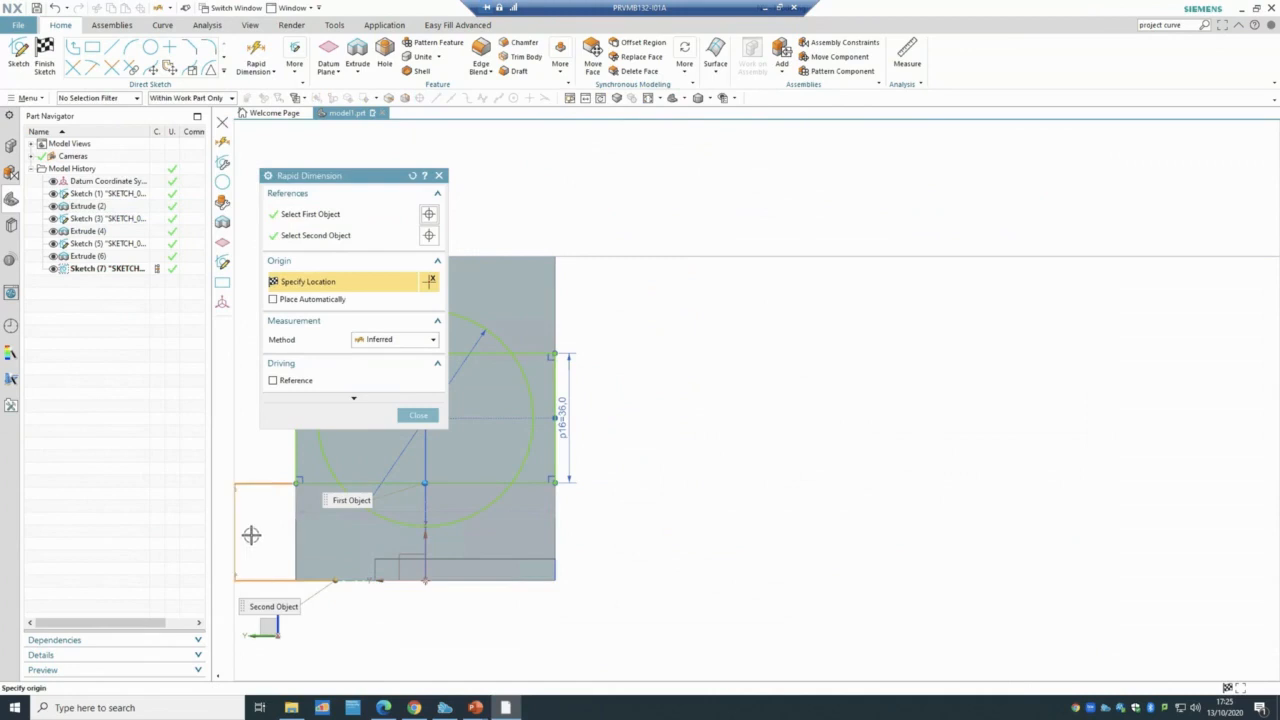
pyautogui.click(256, 530)
pyautogui.click(403, 416)
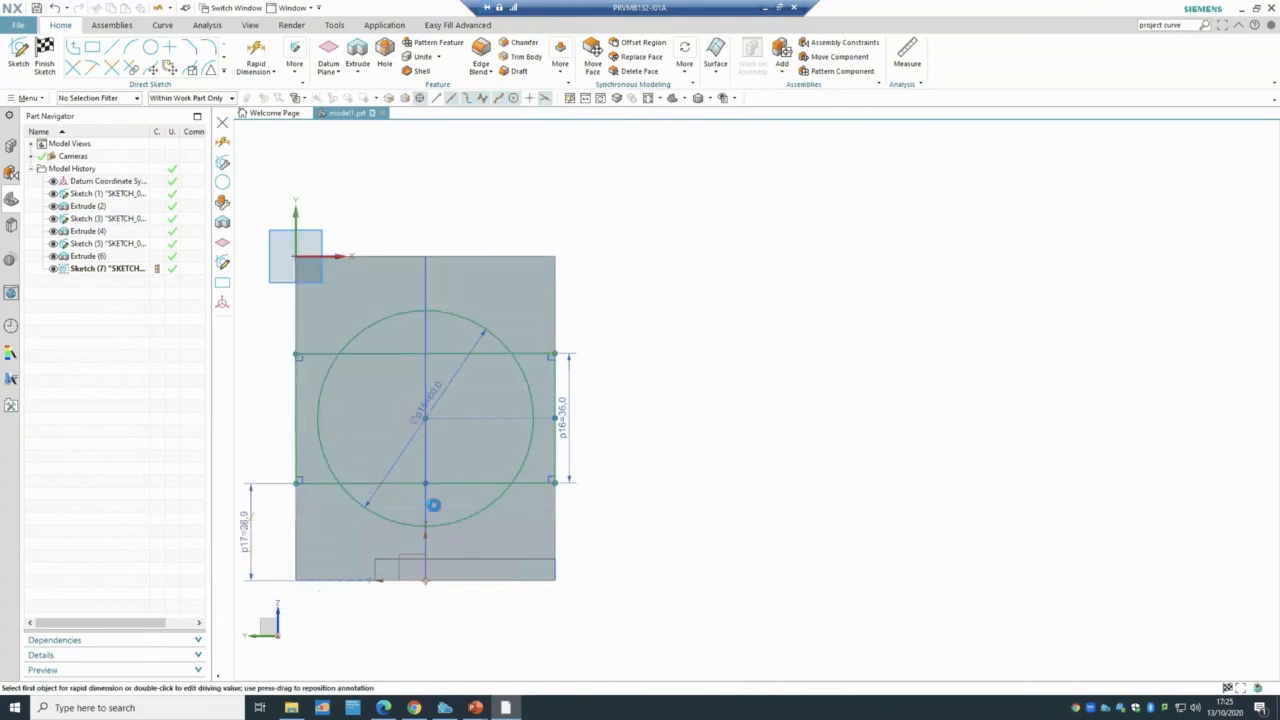
pyautogui.moveTo(476, 705)
pyautogui.click(541, 677)
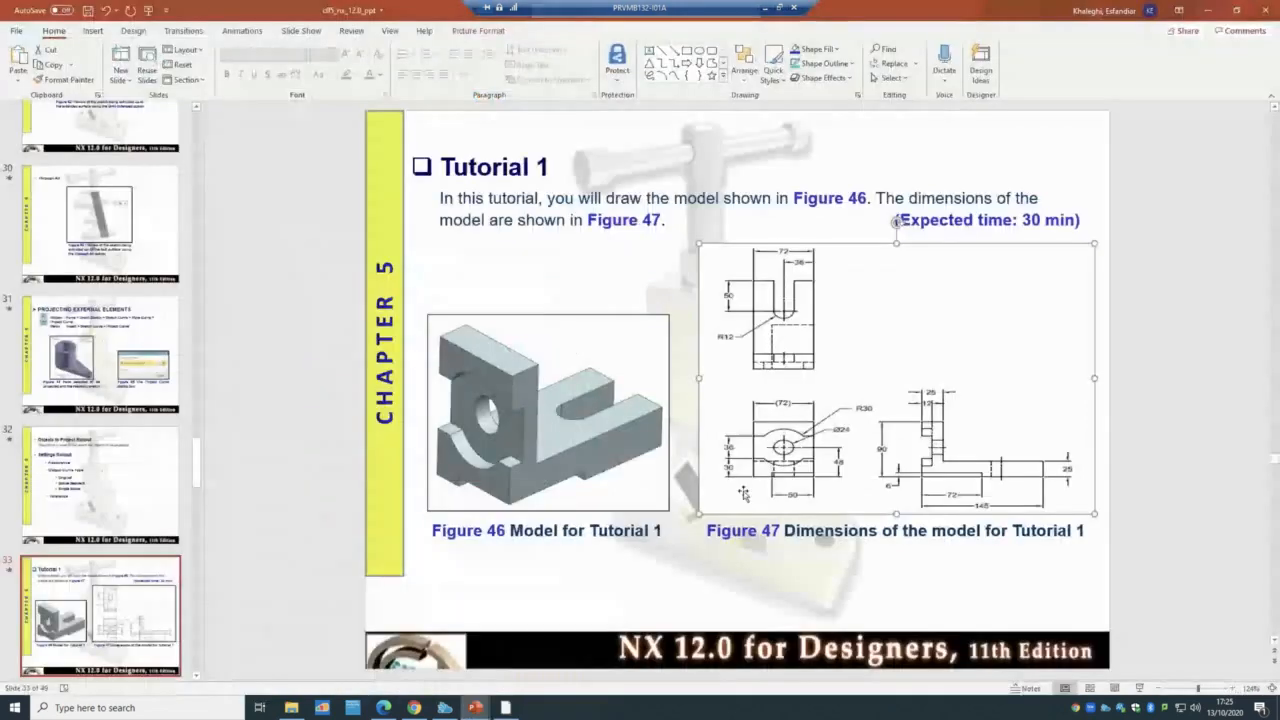
pyautogui.click(485, 709)
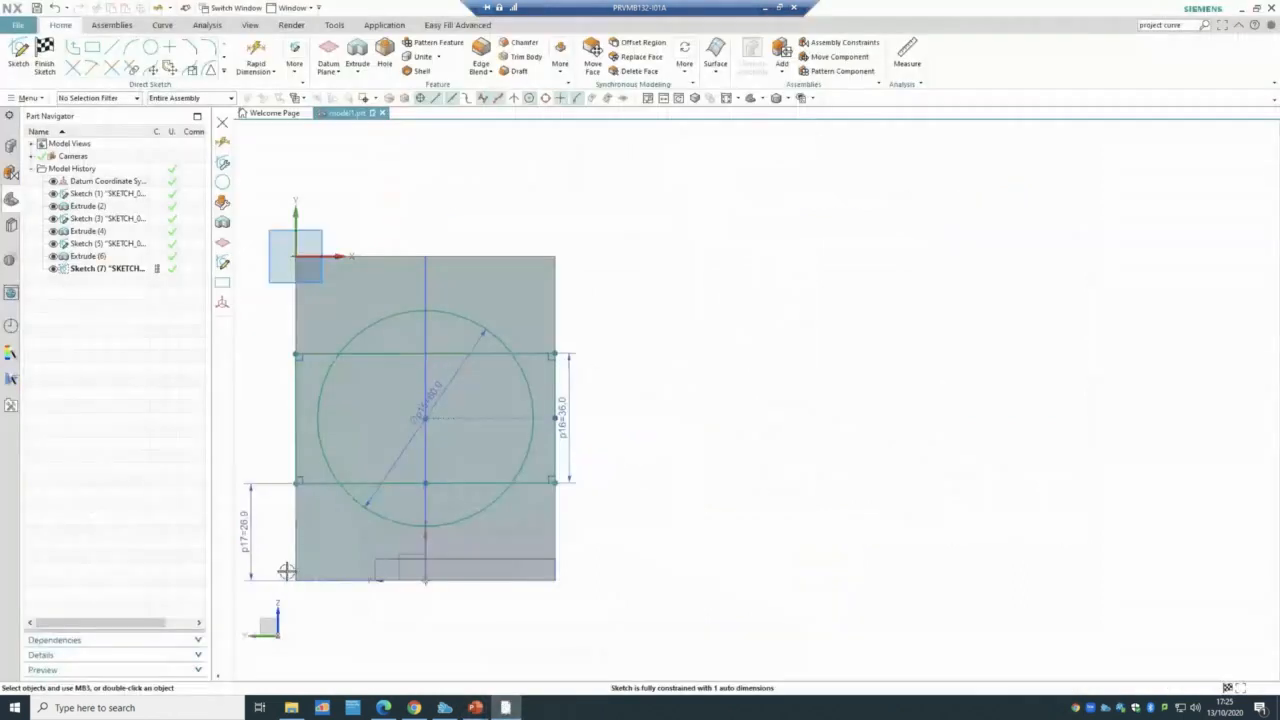
# - Change the p17 distance to 30, then delete that linear dimension
pyautogui.doubleClick(238, 527)
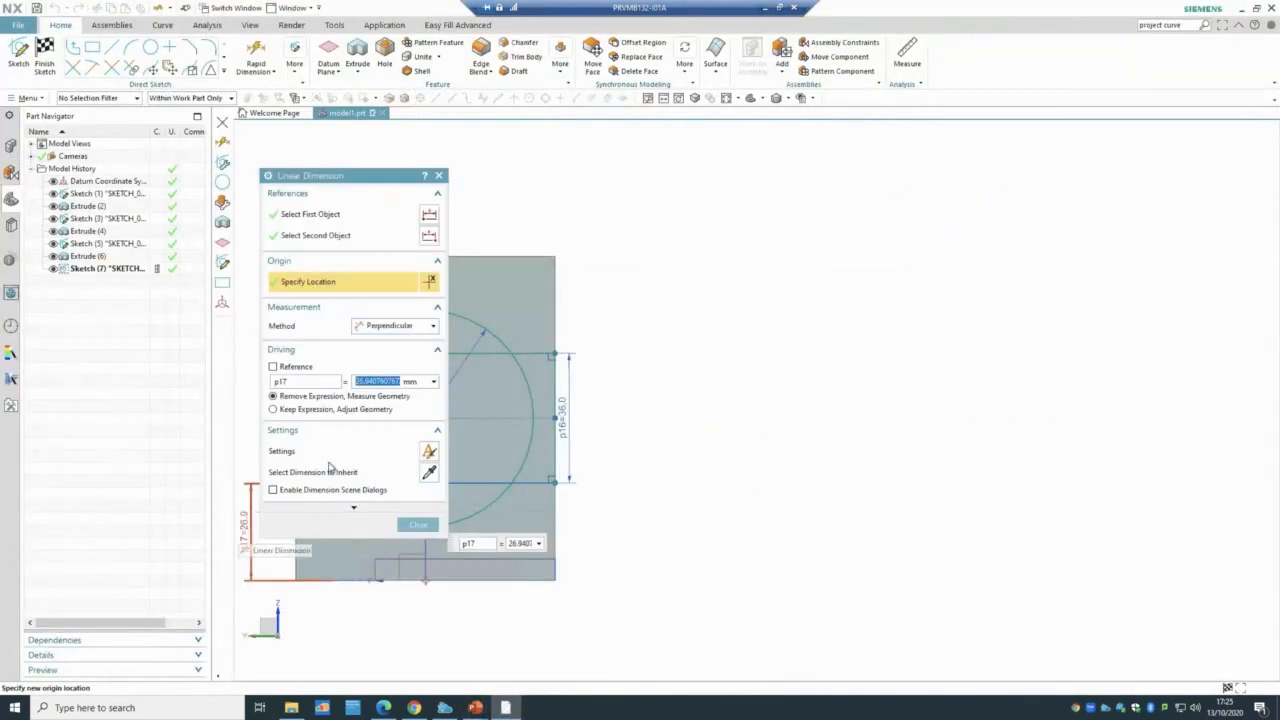
pyautogui.write('30')
pyautogui.press('Return')
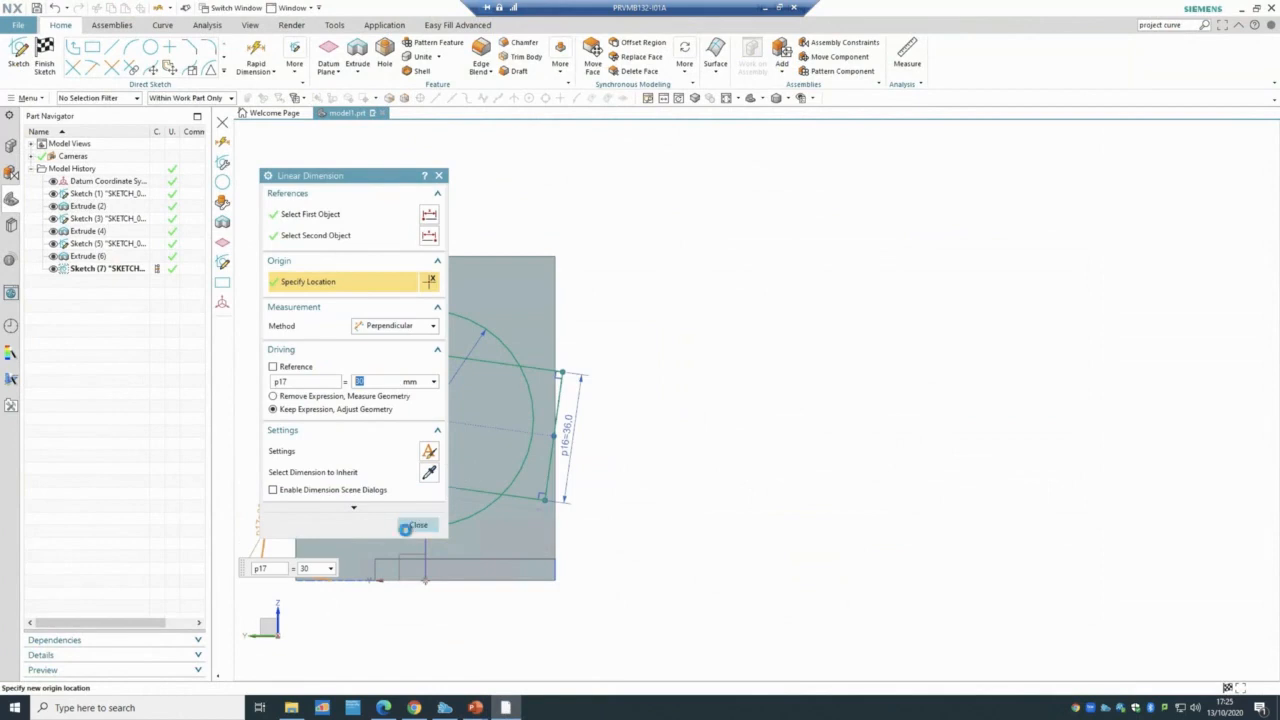
pyautogui.click(412, 525)
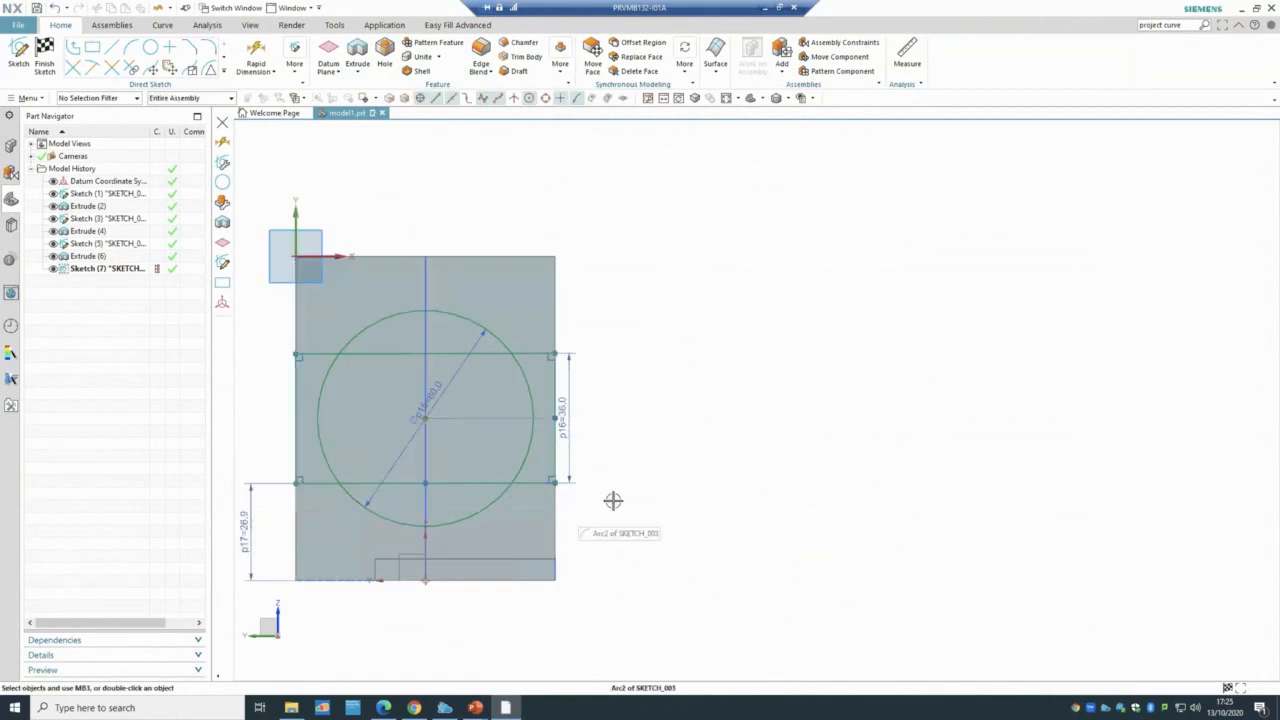
pyautogui.rightClick(245, 535)
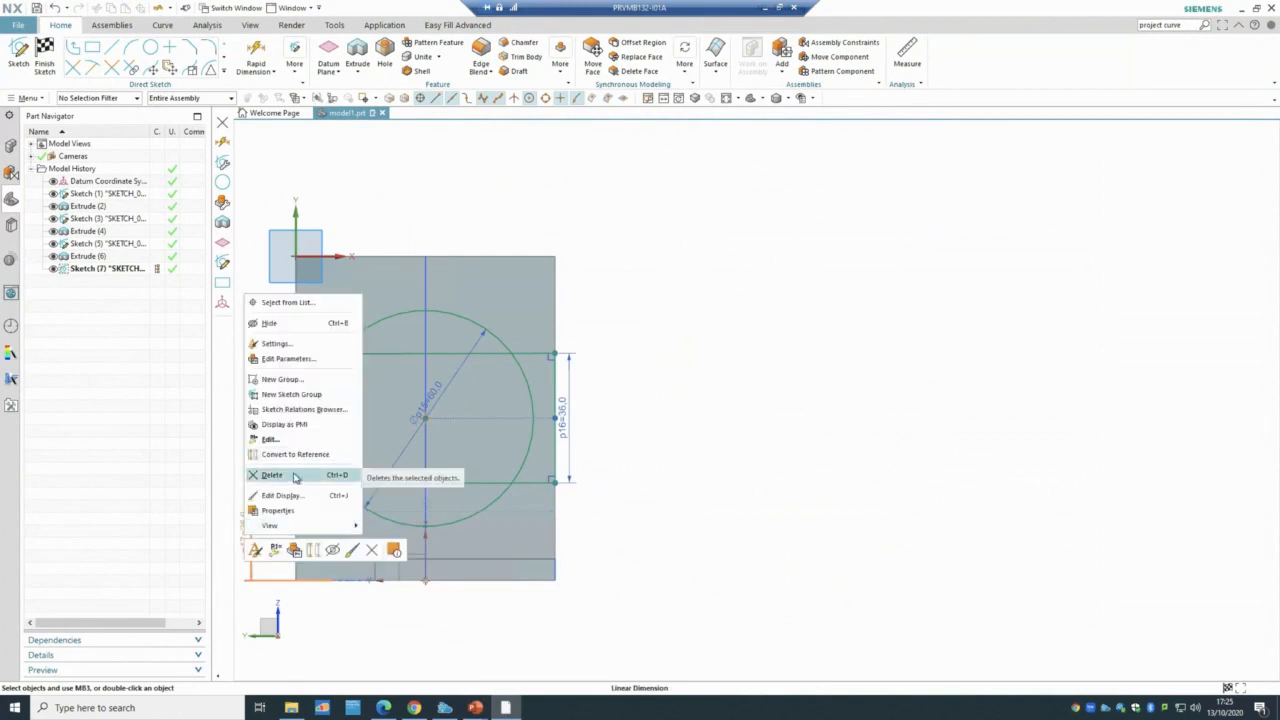
pyautogui.click(272, 475)
pyautogui.click(640, 377)
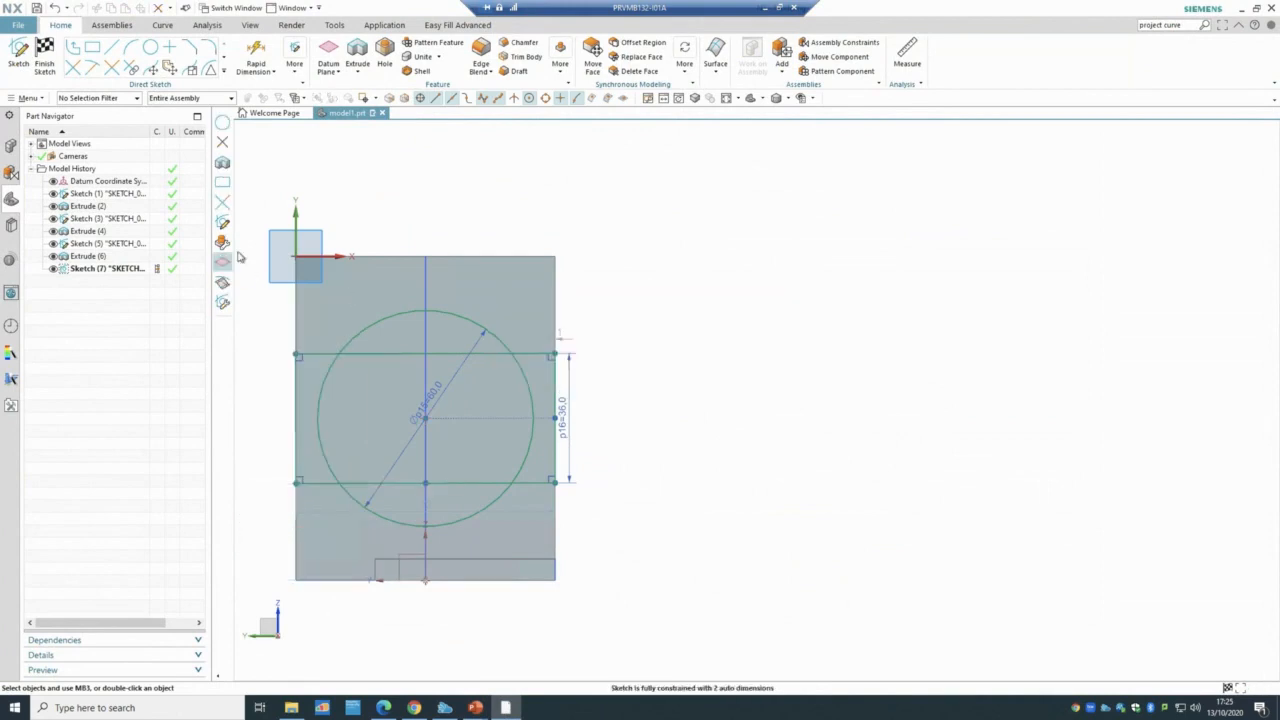
# - Quick Trim the circle's left and right arcs outside the 36 mm band
pyautogui.click(74, 69)
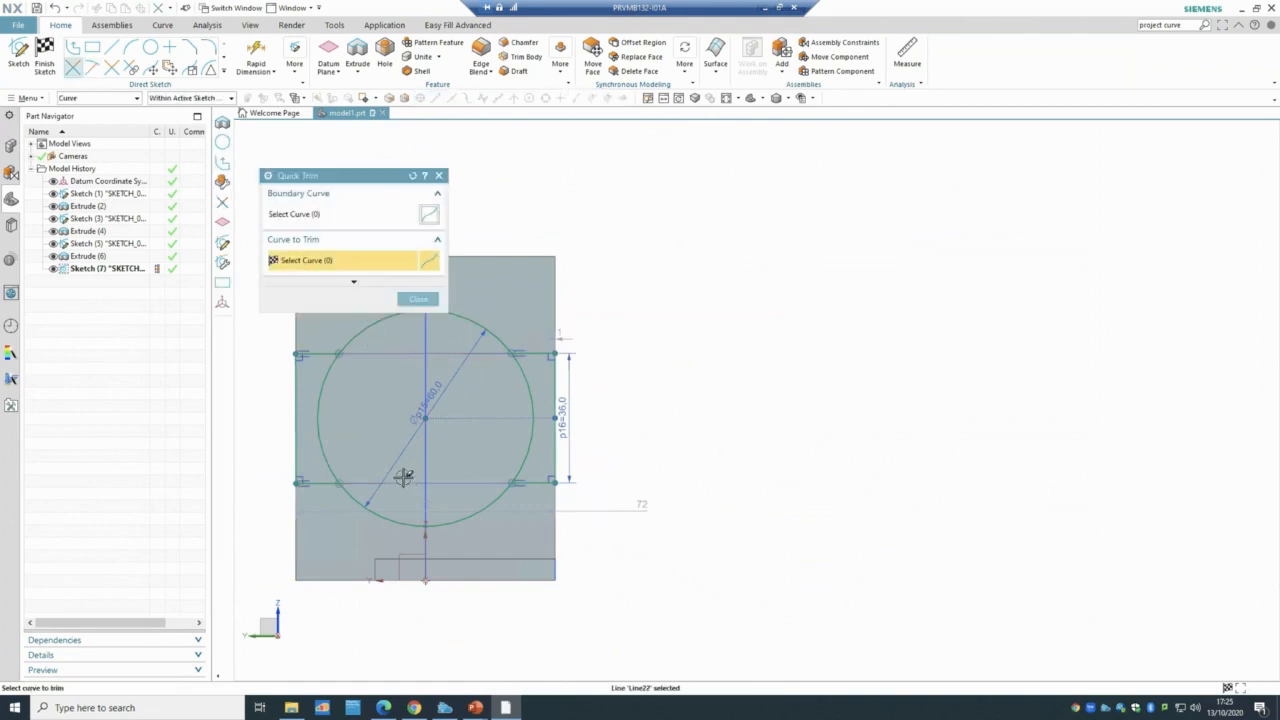
pyautogui.moveTo(370, 490); pyautogui.dragTo(328, 454)
pyautogui.click(321, 446)
pyautogui.click(531, 397)
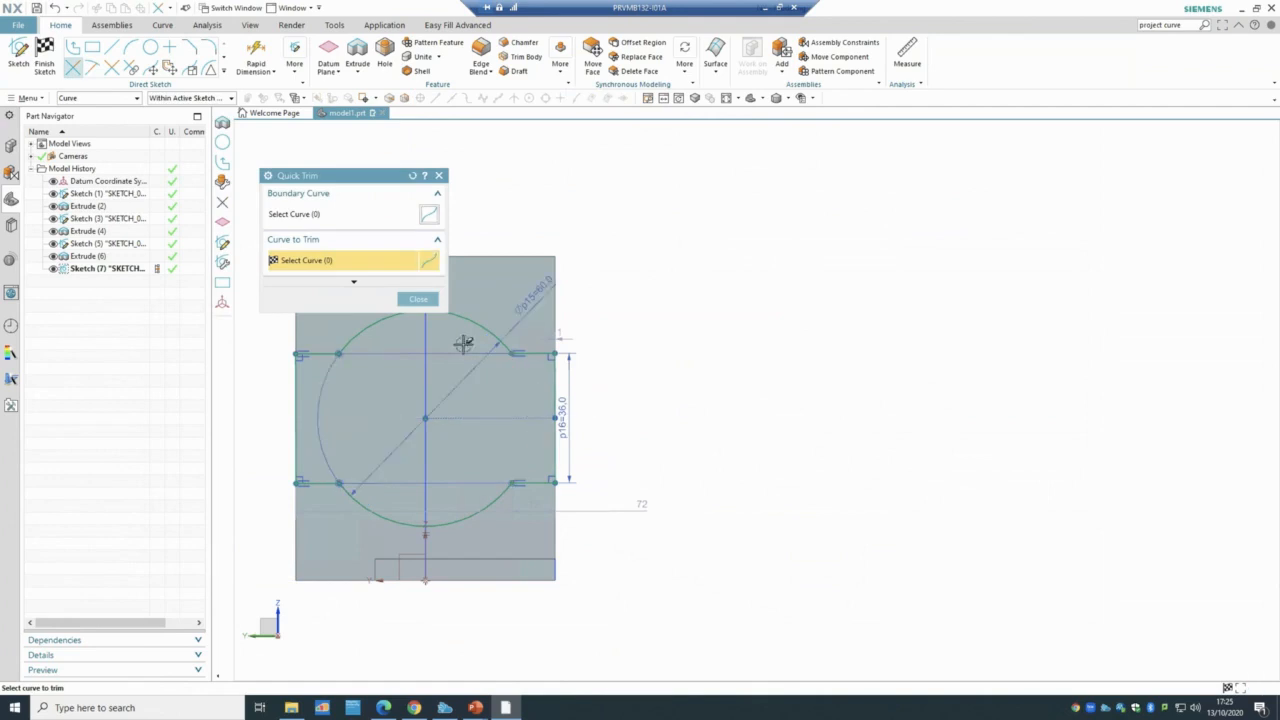
pyautogui.click(416, 298)
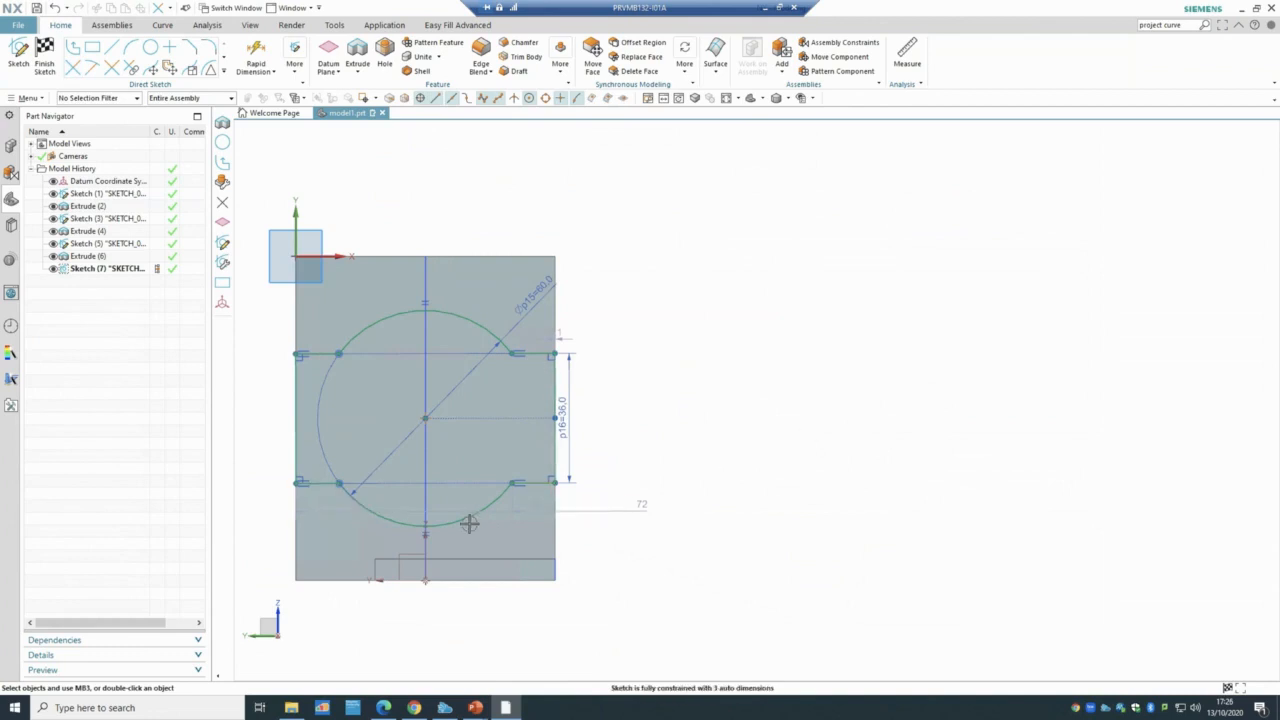
pyautogui.scroll(3, 458, 524)
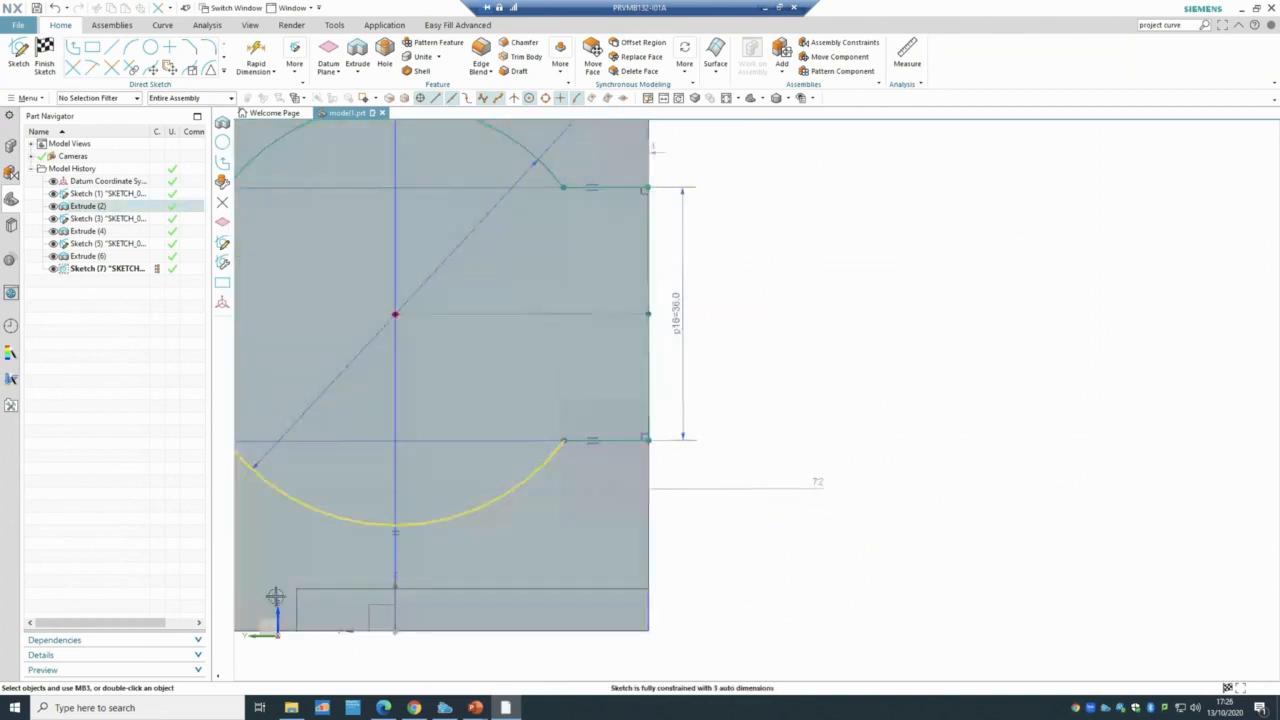
pyautogui.scroll(-3, 419, 522)
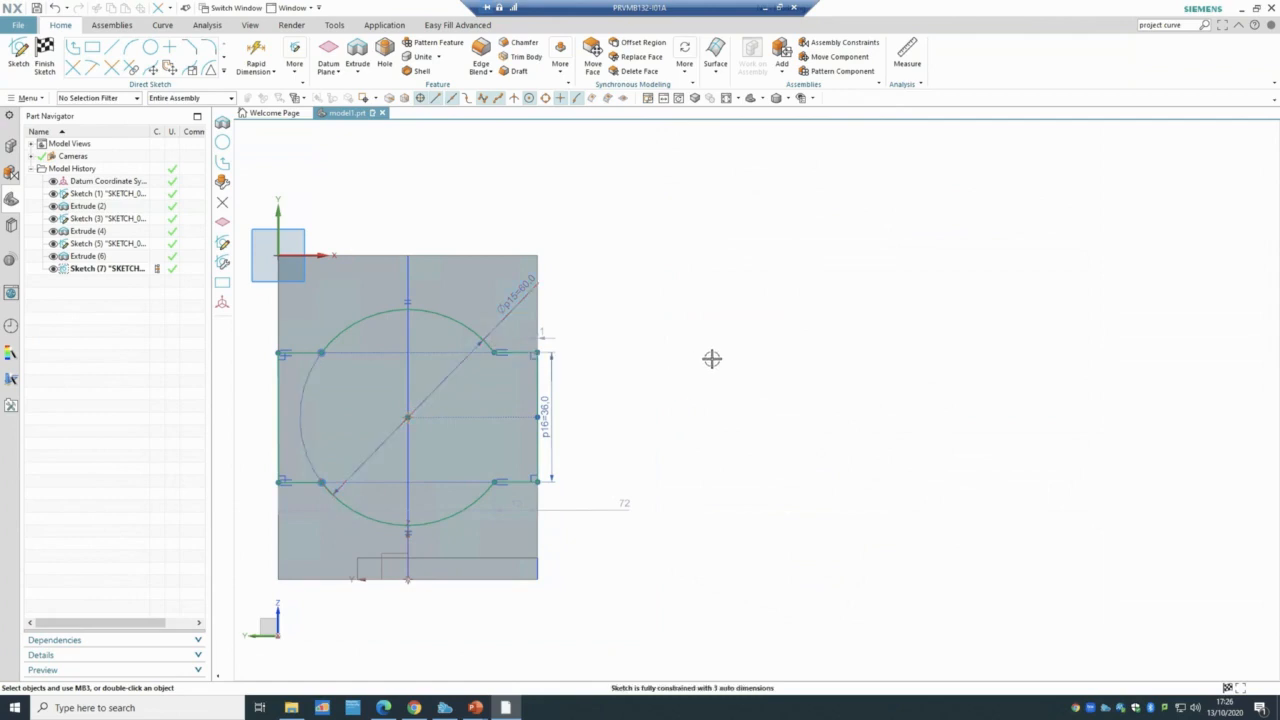
# - Look at Geometric Constraints (Equal Length) without applying any, then finish Sketch (7)
pyautogui.click(295, 62)
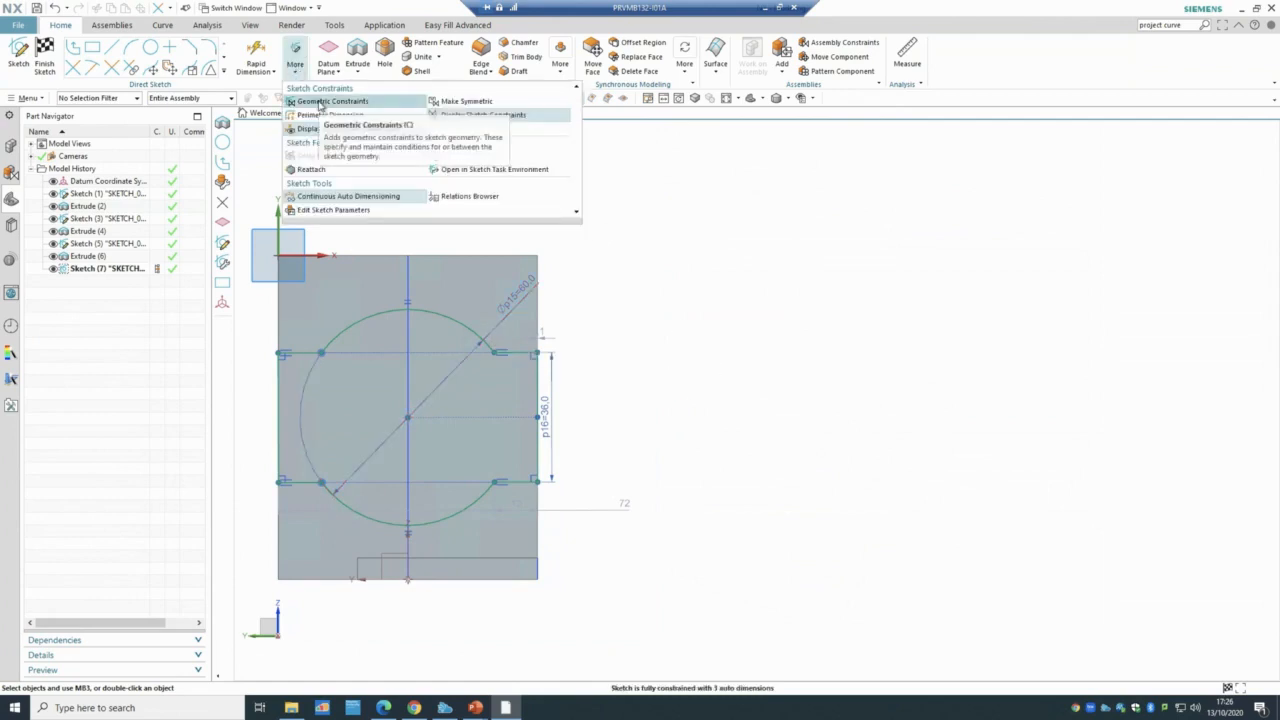
pyautogui.click(319, 102)
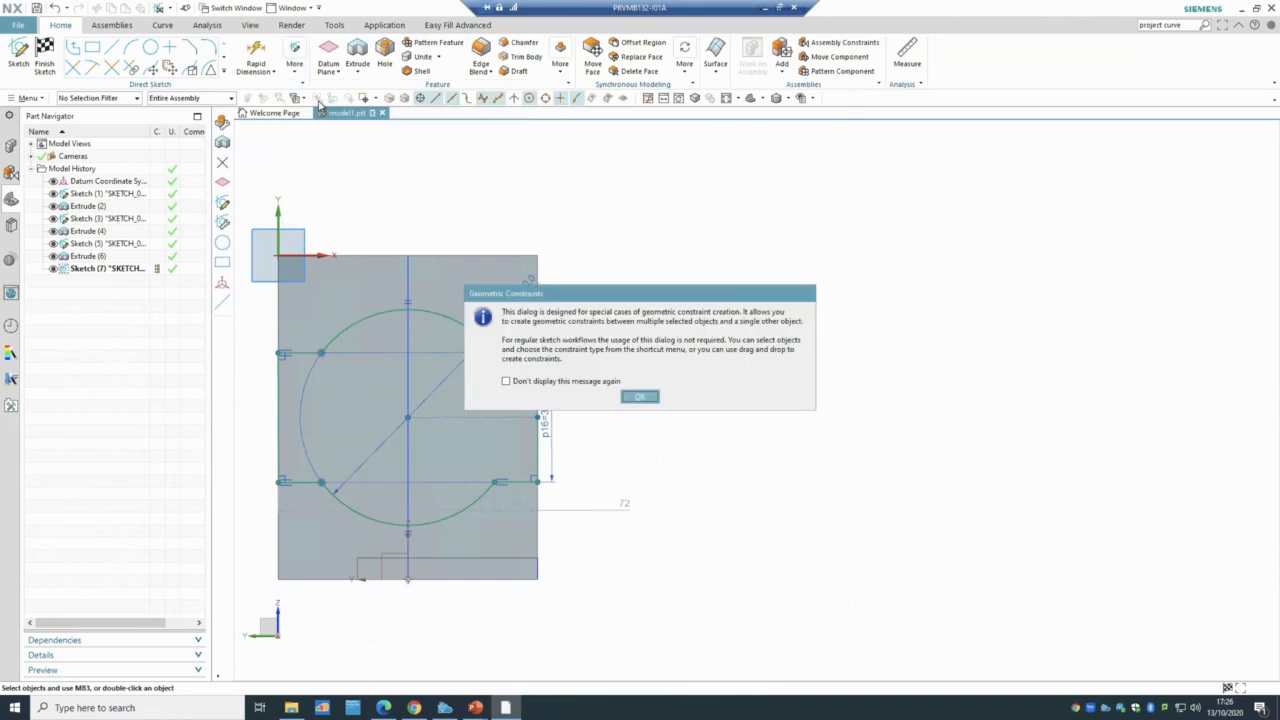
pyautogui.click(640, 396)
pyautogui.click(388, 240)
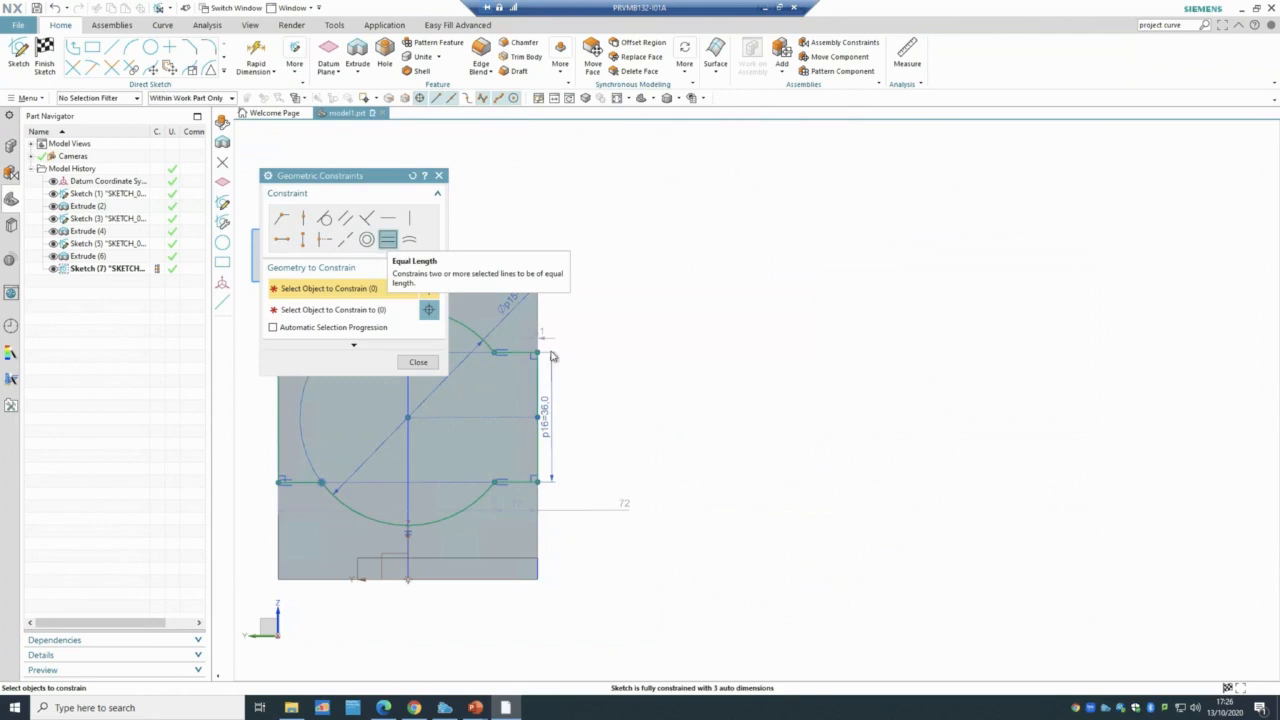
pyautogui.moveTo(344, 181); pyautogui.dragTo(280, 133)
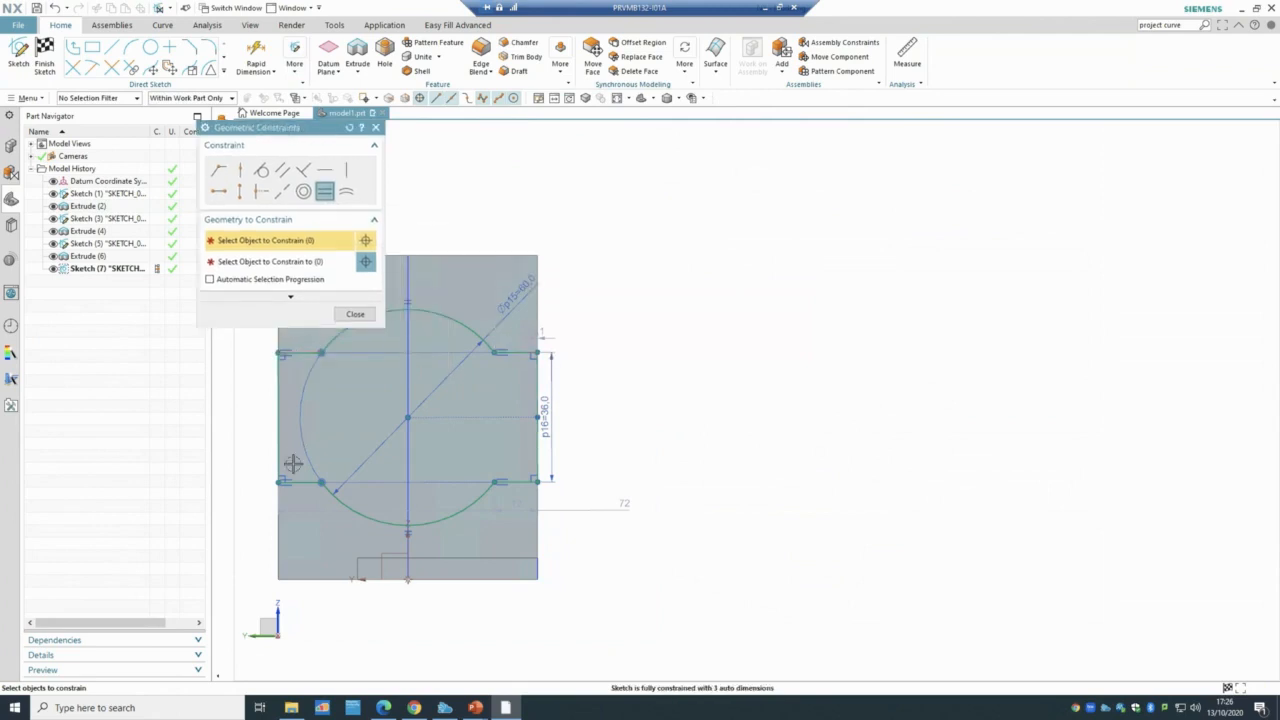
pyautogui.click(355, 315)
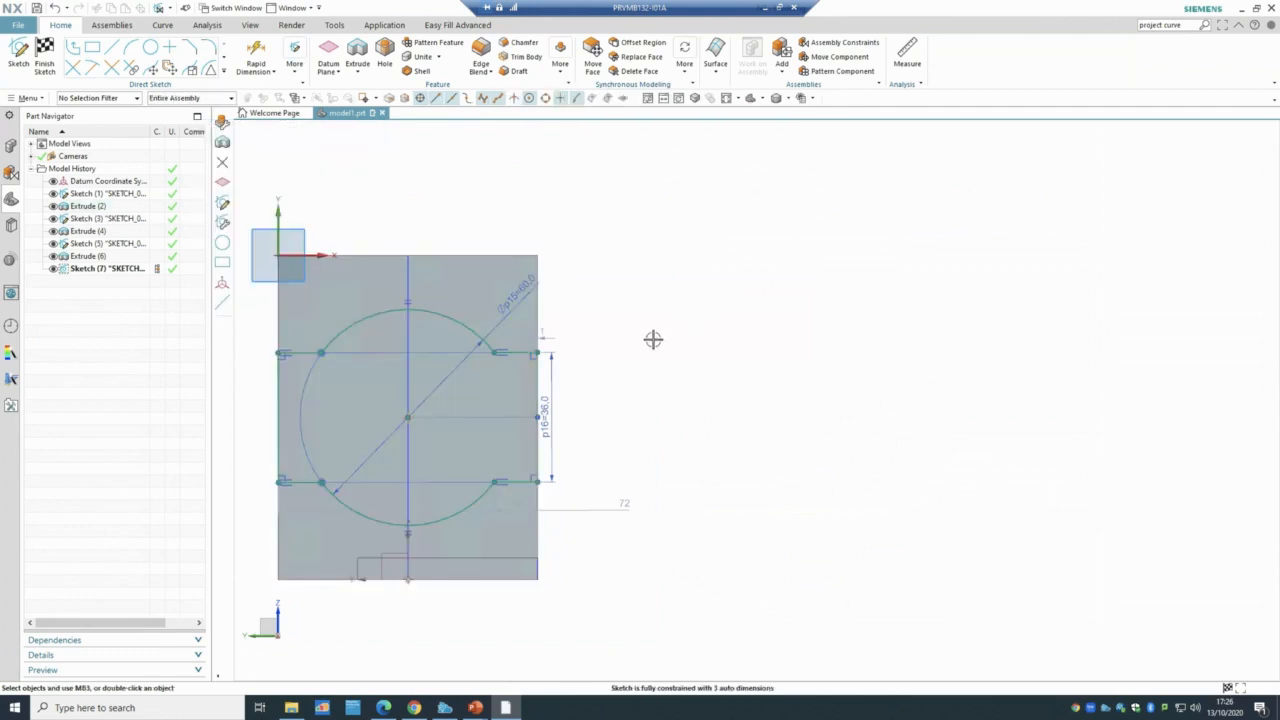
pyautogui.scroll(1, 634, 371)
pyautogui.scroll(-2, 577, 375)
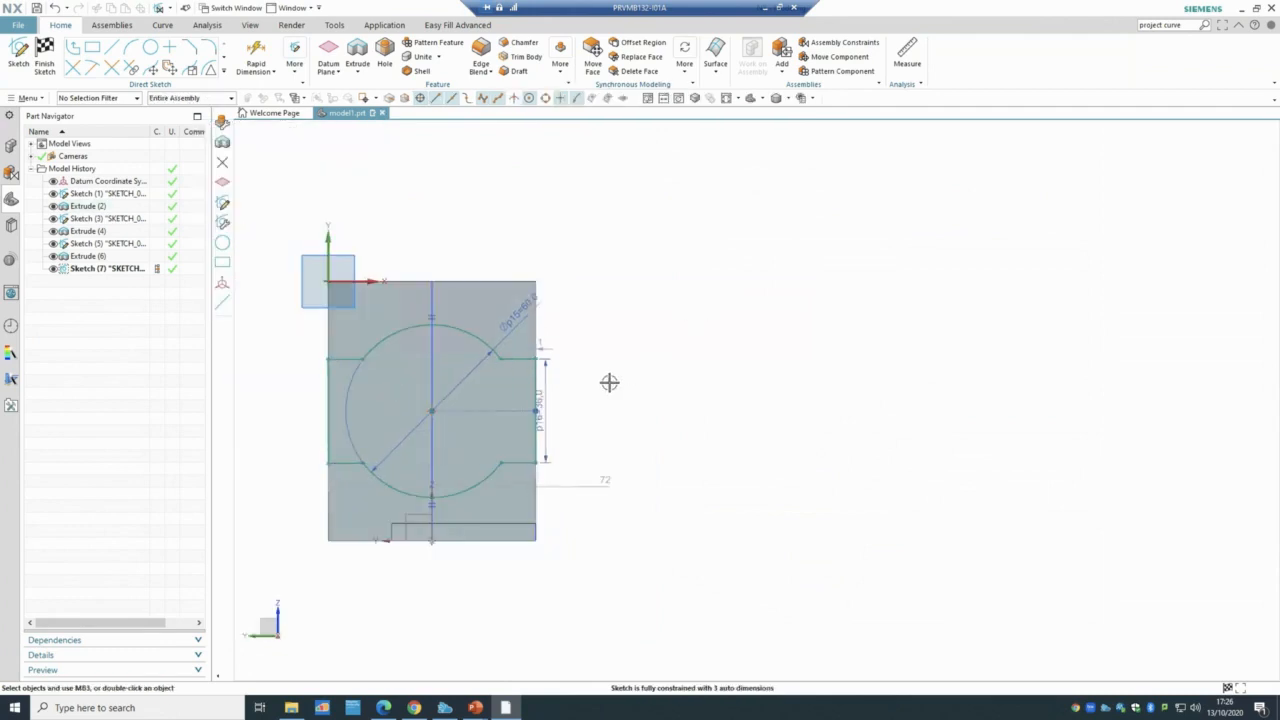
pyautogui.click(44, 60)
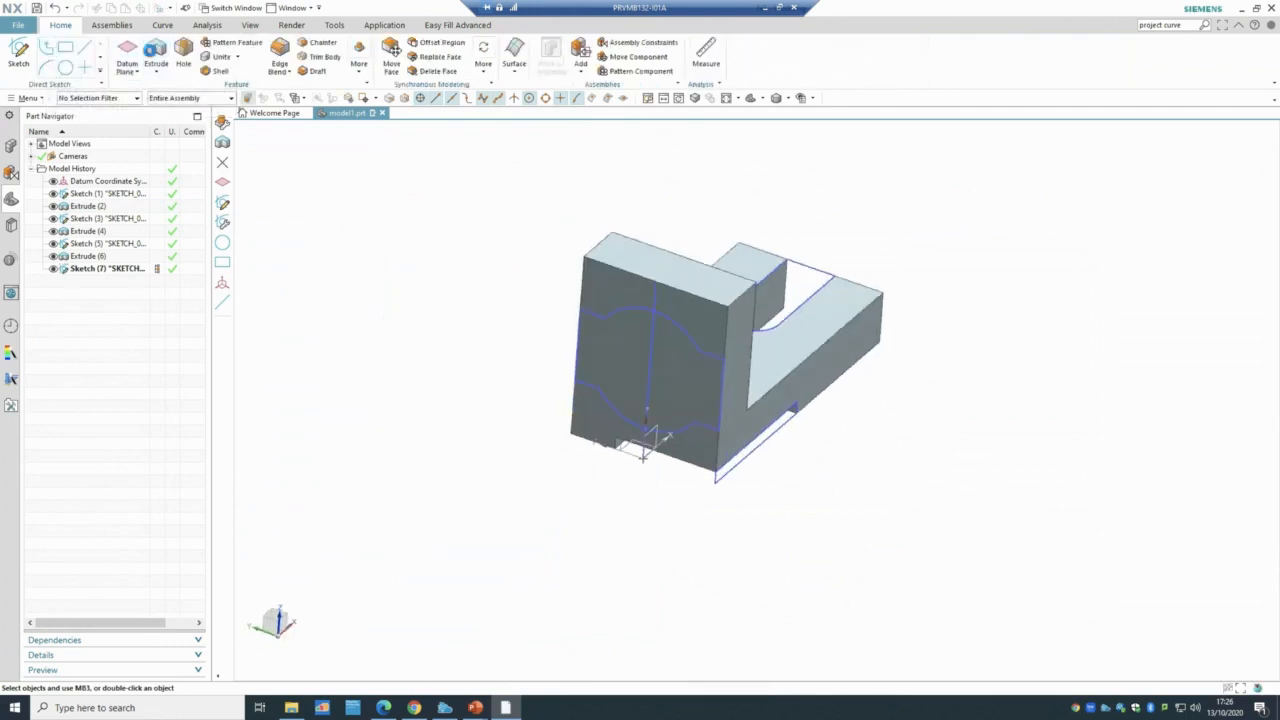
# - Extrude Sketch (7) reversed to a 12 mm end distance, subtracting it from the wall
pyautogui.click(154, 55)
pyautogui.click(104, 268)
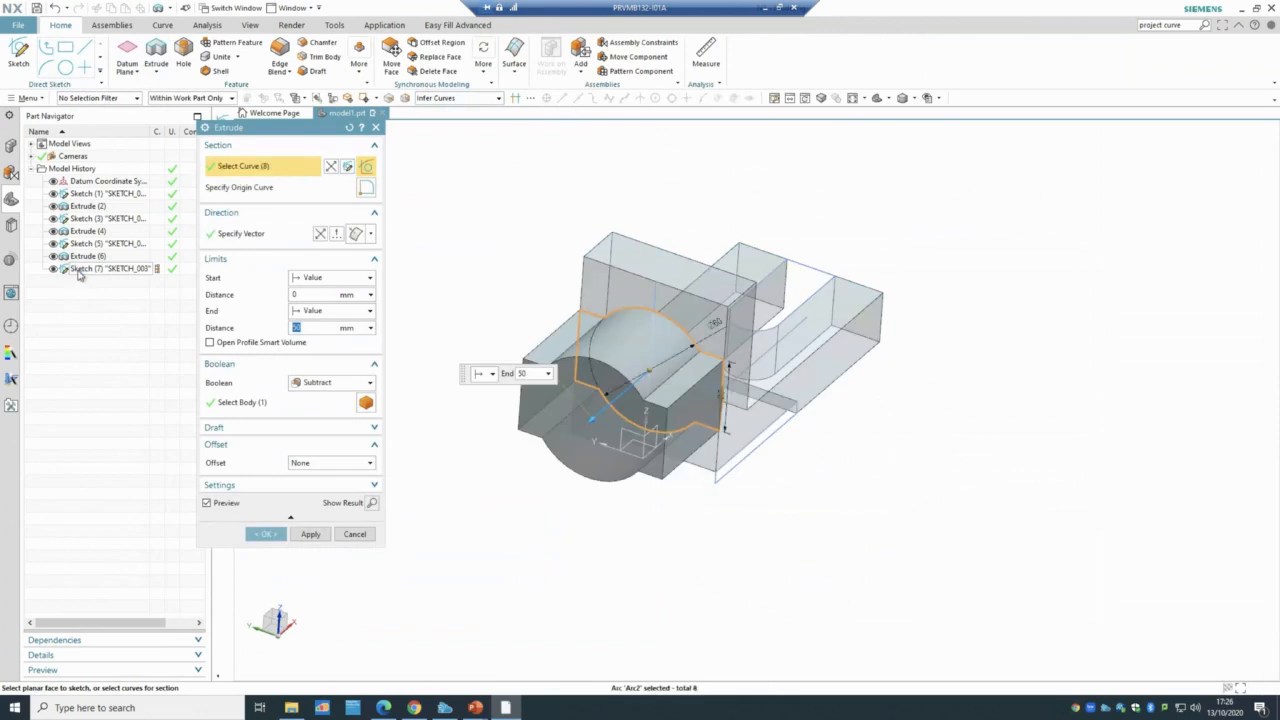
pyautogui.click(319, 234)
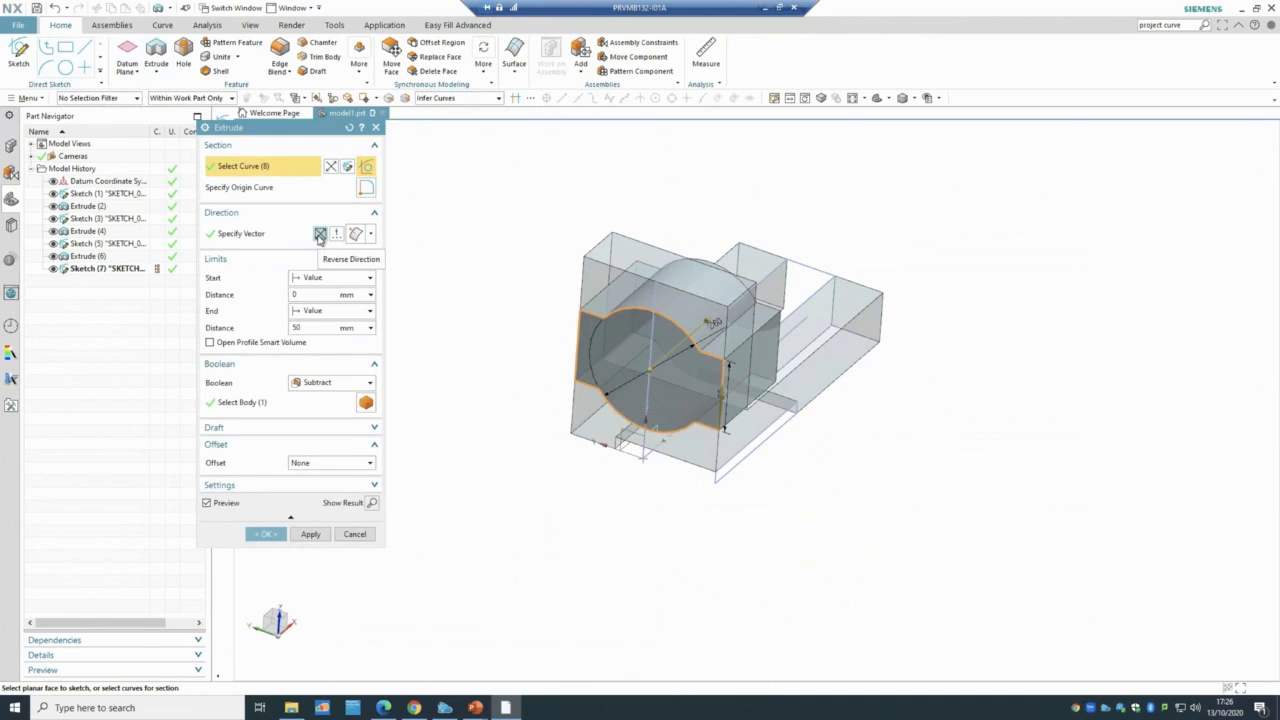
pyautogui.click(313, 328)
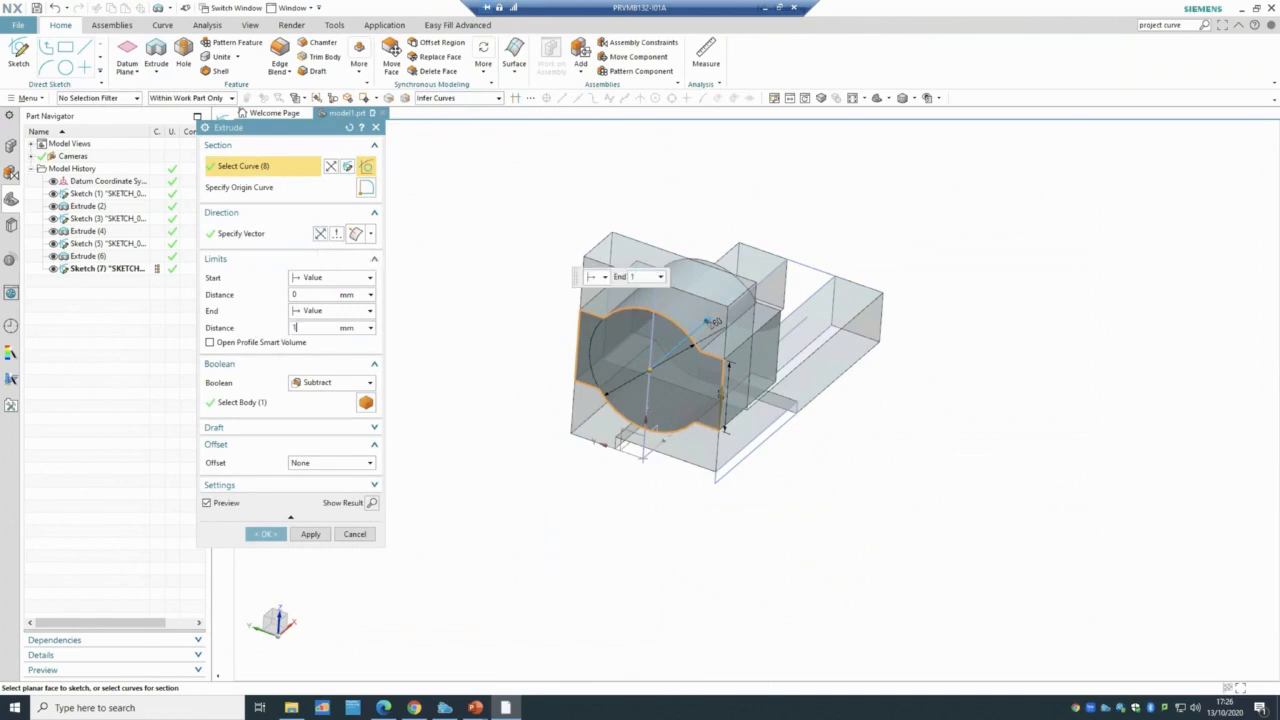
pyautogui.click(300, 293)
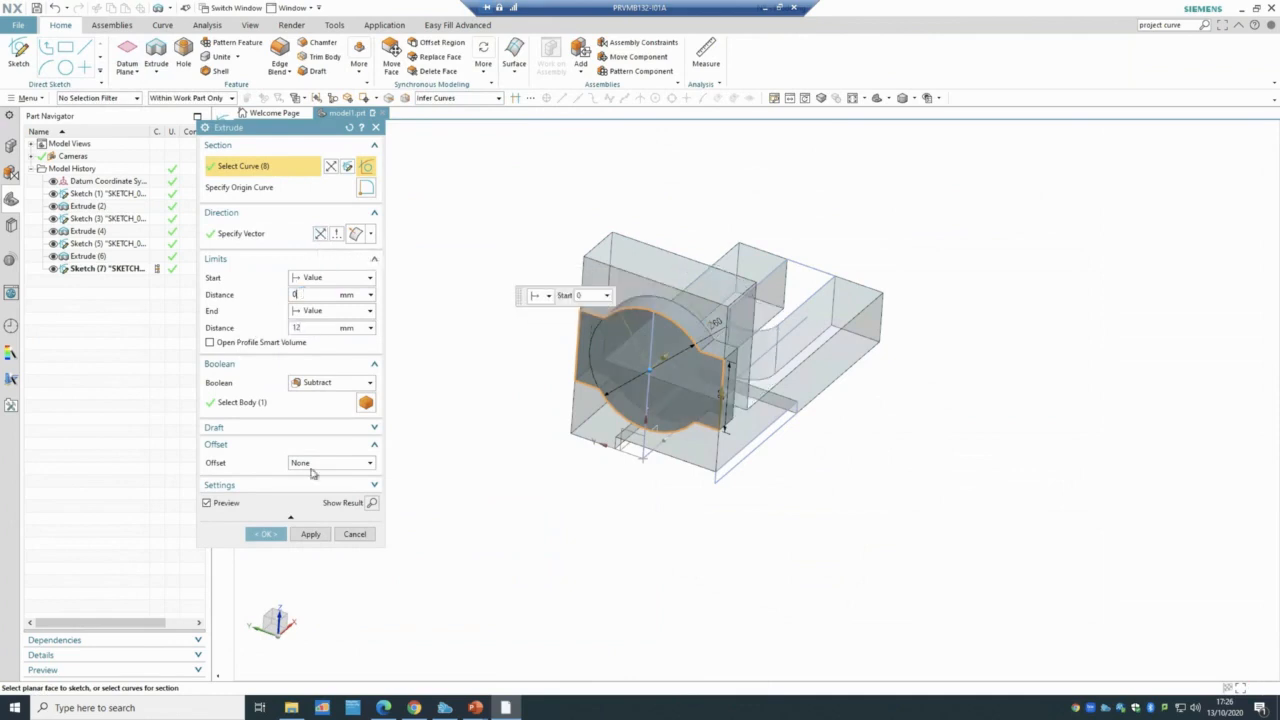
pyautogui.click(265, 534)
pyautogui.moveTo(598, 589); pyautogui.dragTo(580, 615, button='middle')
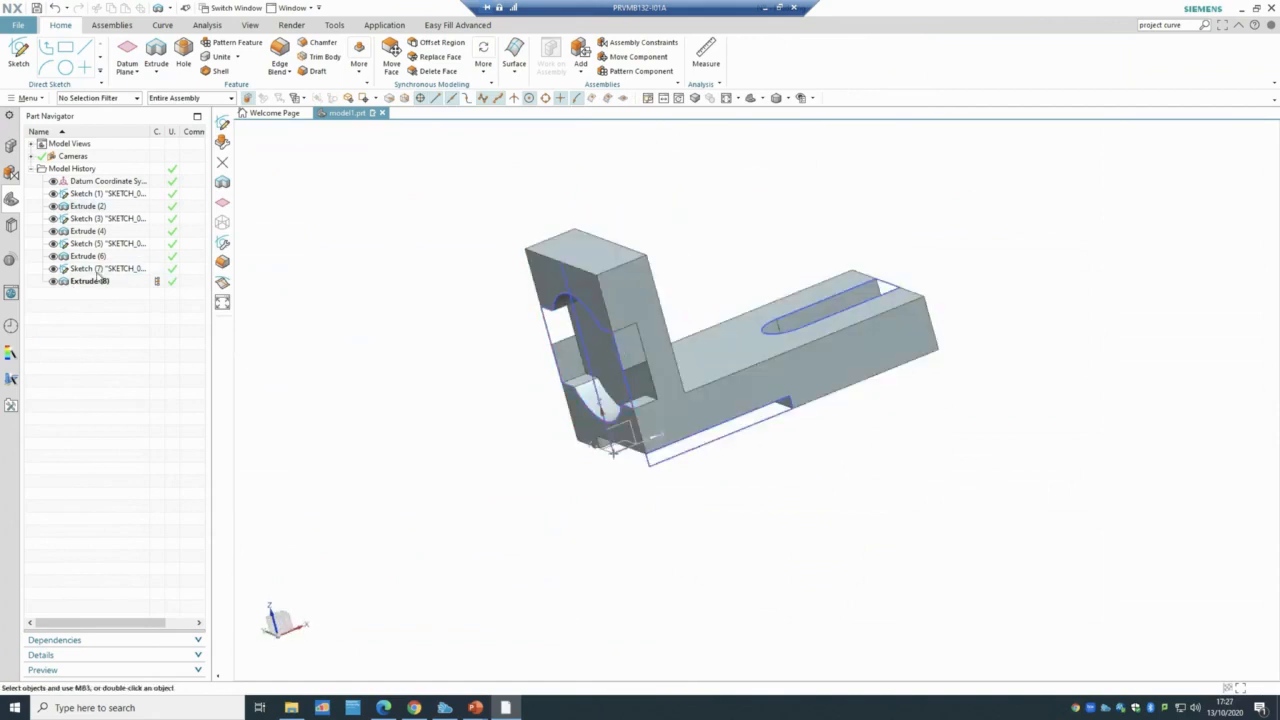
# - Reopen Sketch (7) and check the right vertical edge's options without changing anything
pyautogui.click(85, 268)
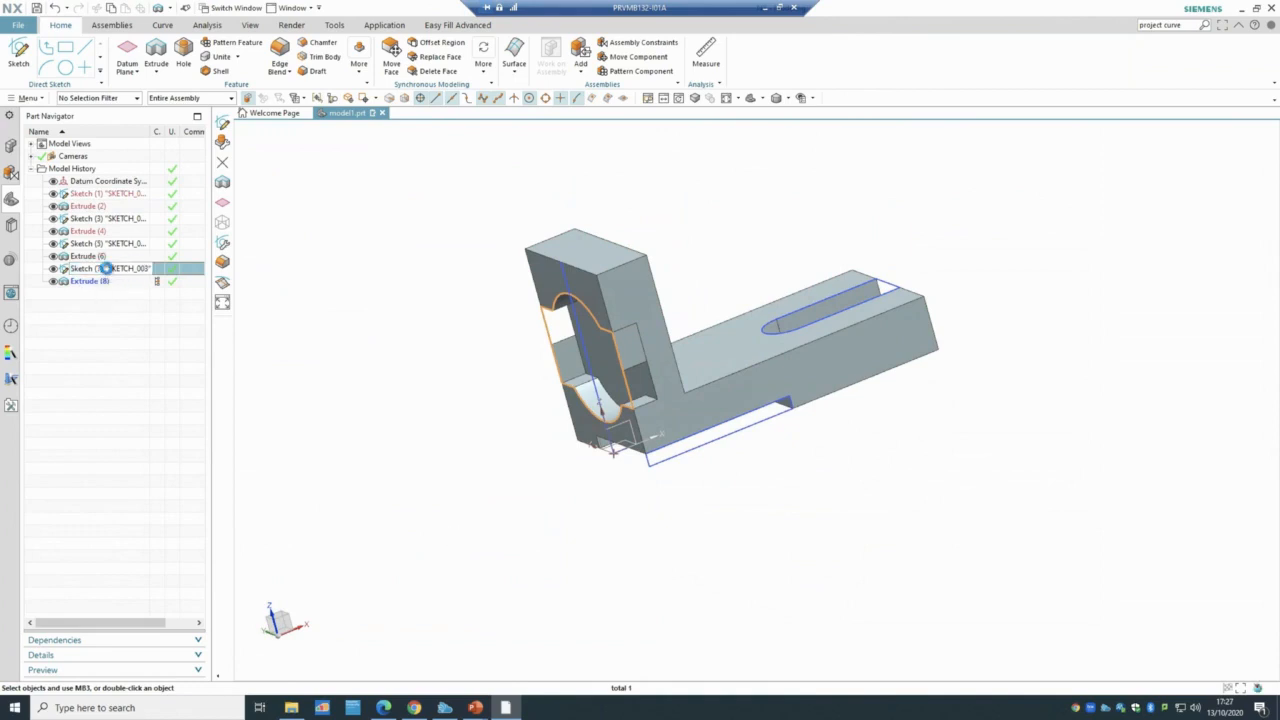
pyautogui.doubleClick(106, 268)
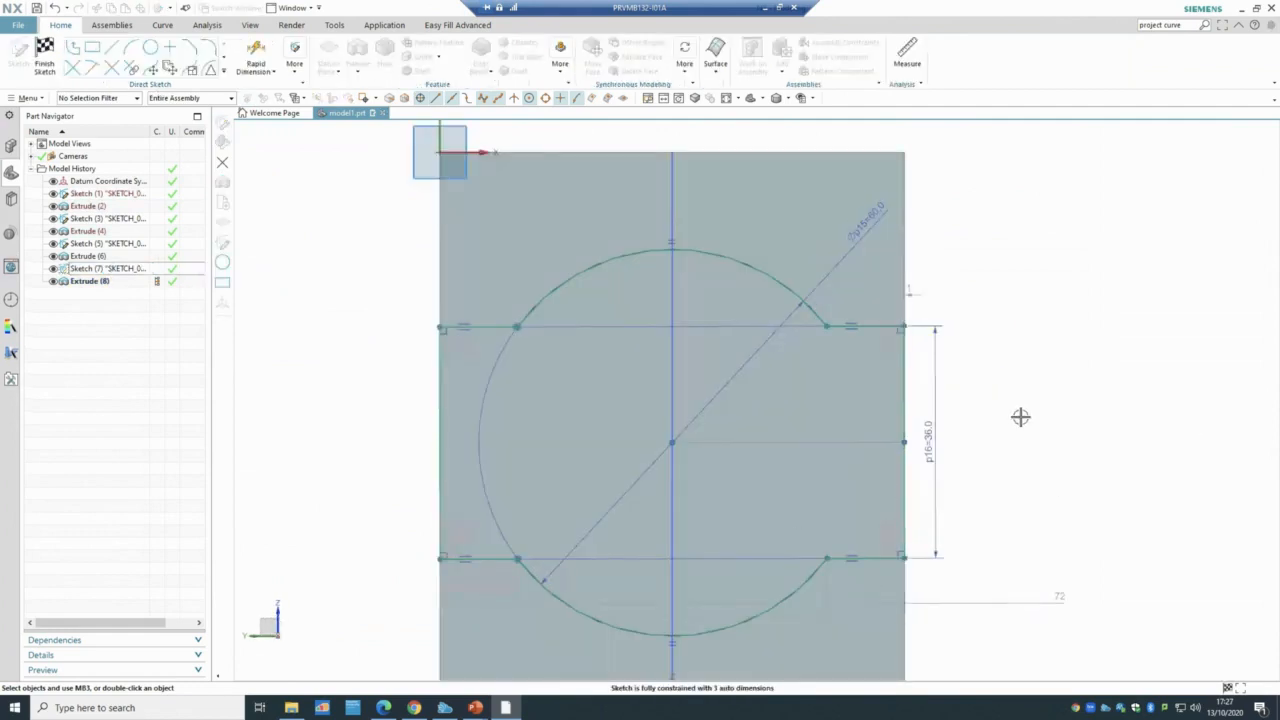
pyautogui.click(906, 402)
pyautogui.rightClick(907, 403)
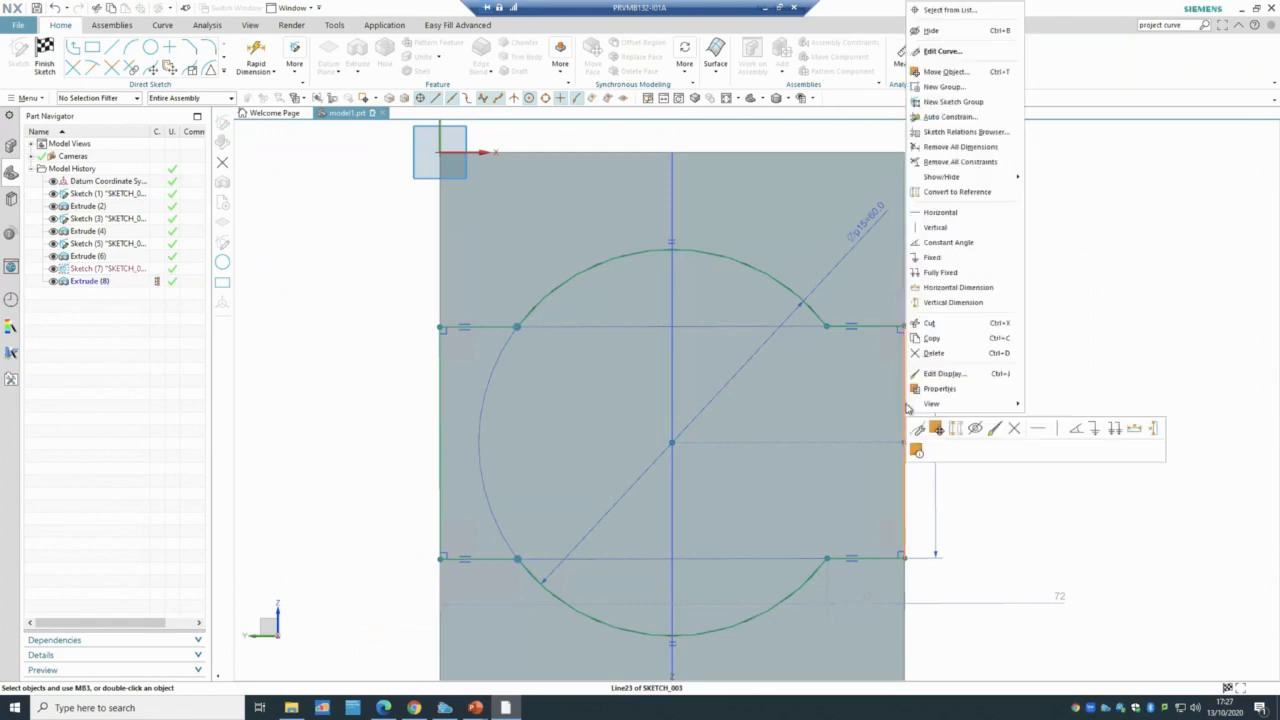
pyautogui.click(1100, 366)
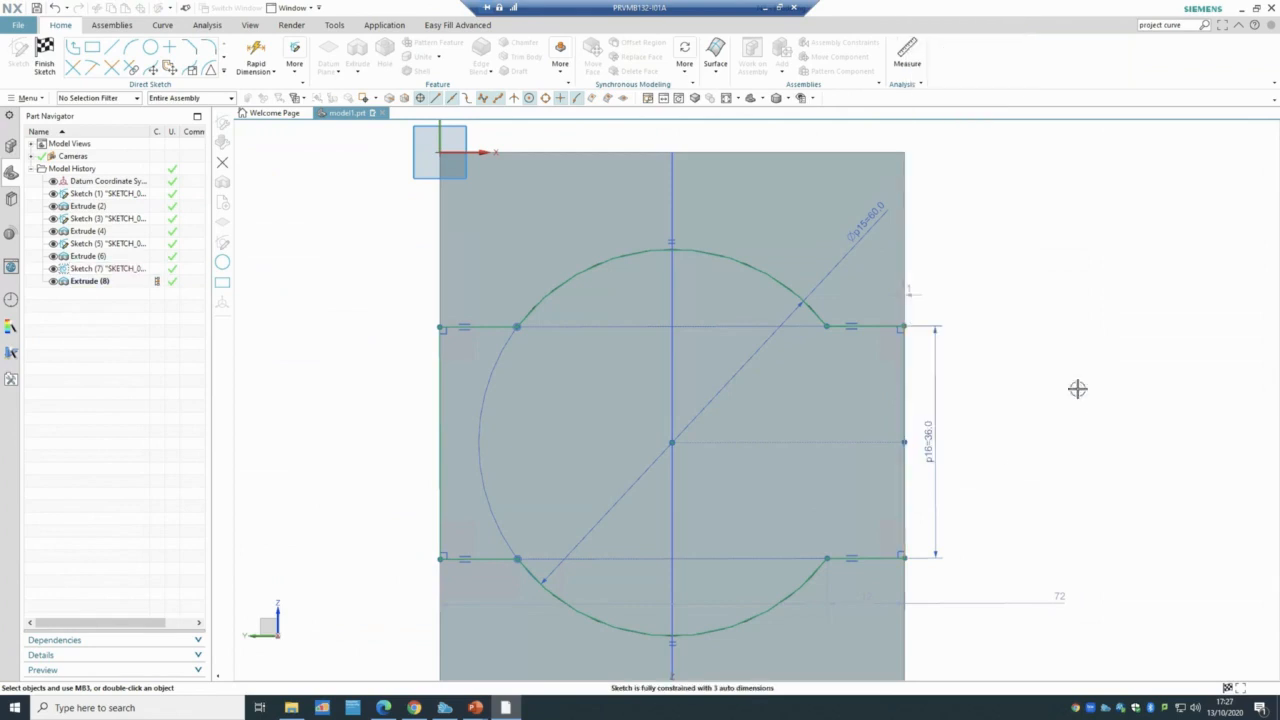
pyautogui.rightClick(906, 377)
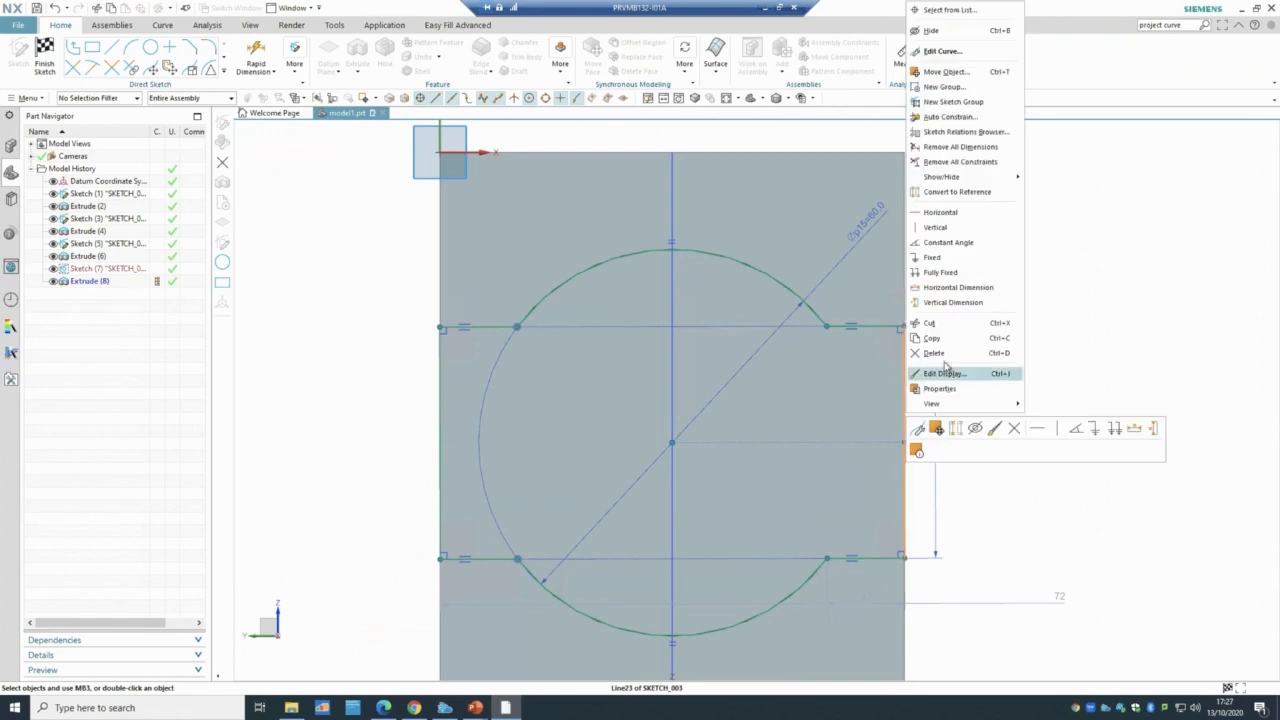
pyautogui.click(1119, 314)
pyautogui.scroll(-1, 1014, 569)
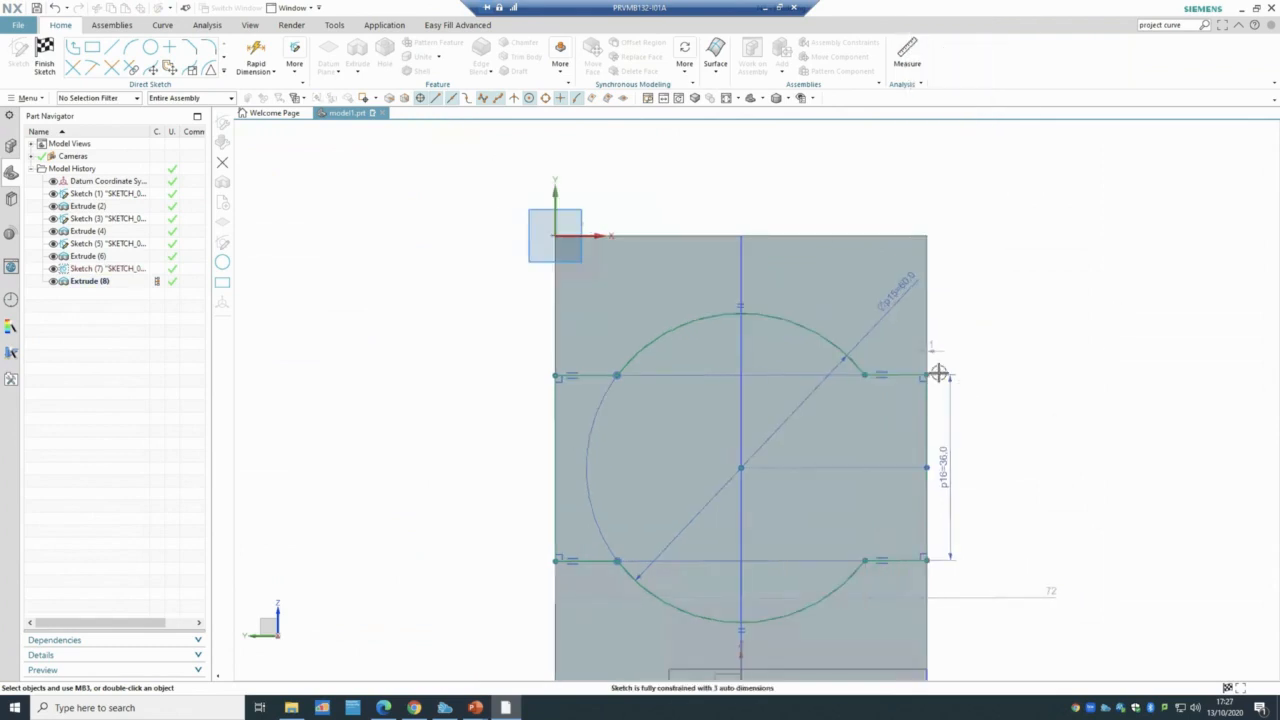
# - Constrain the sketch's left edge vertical, then finish the sketch and view the recess
pyautogui.click(291, 70)
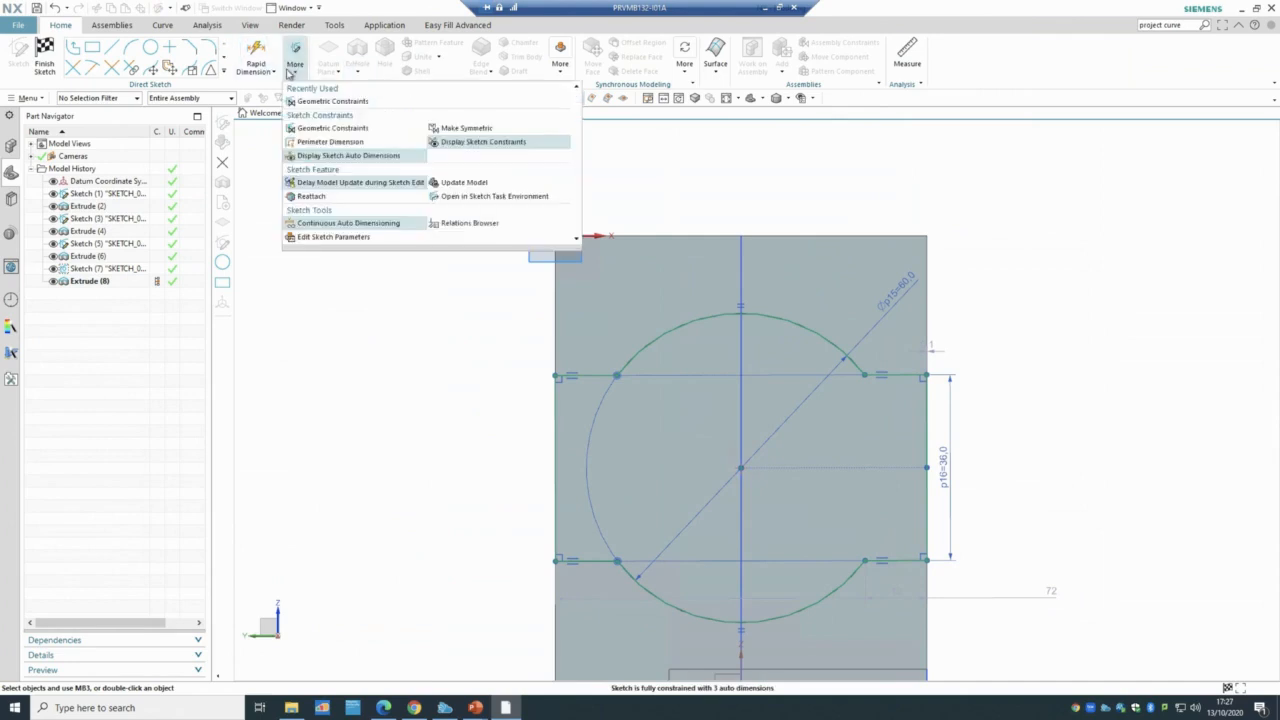
pyautogui.click(321, 134)
pyautogui.click(640, 397)
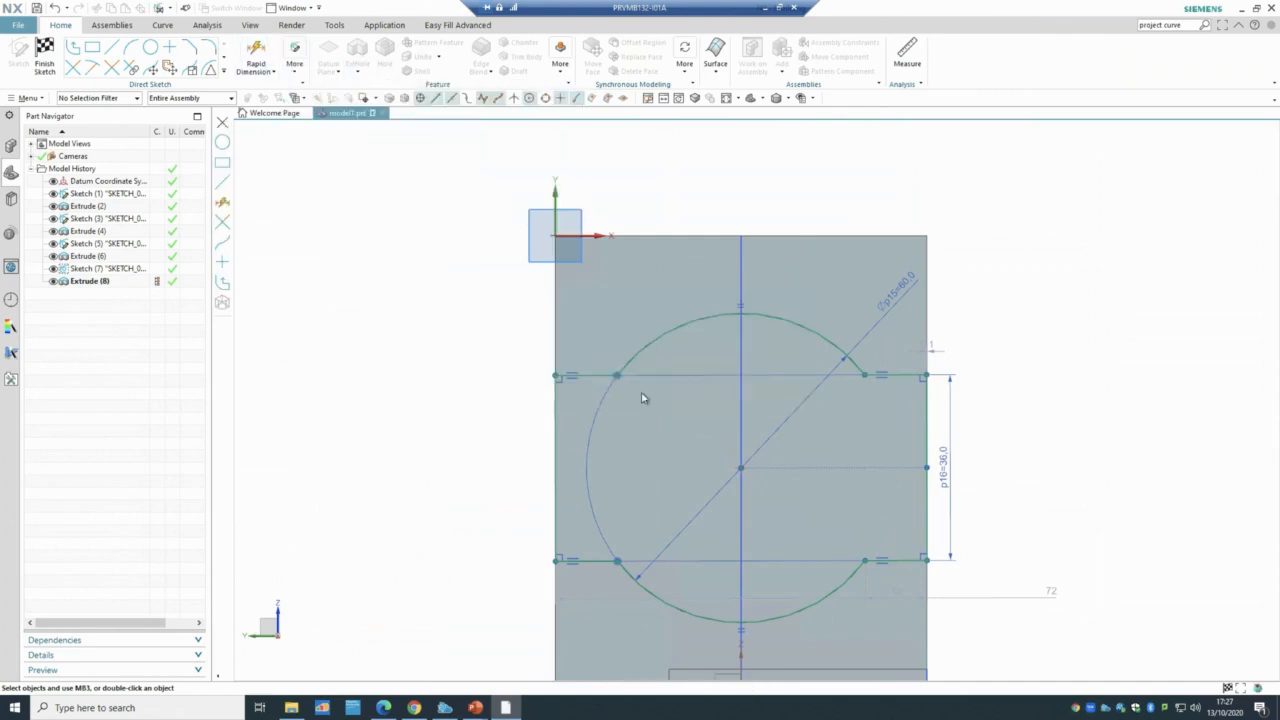
pyautogui.click(303, 170)
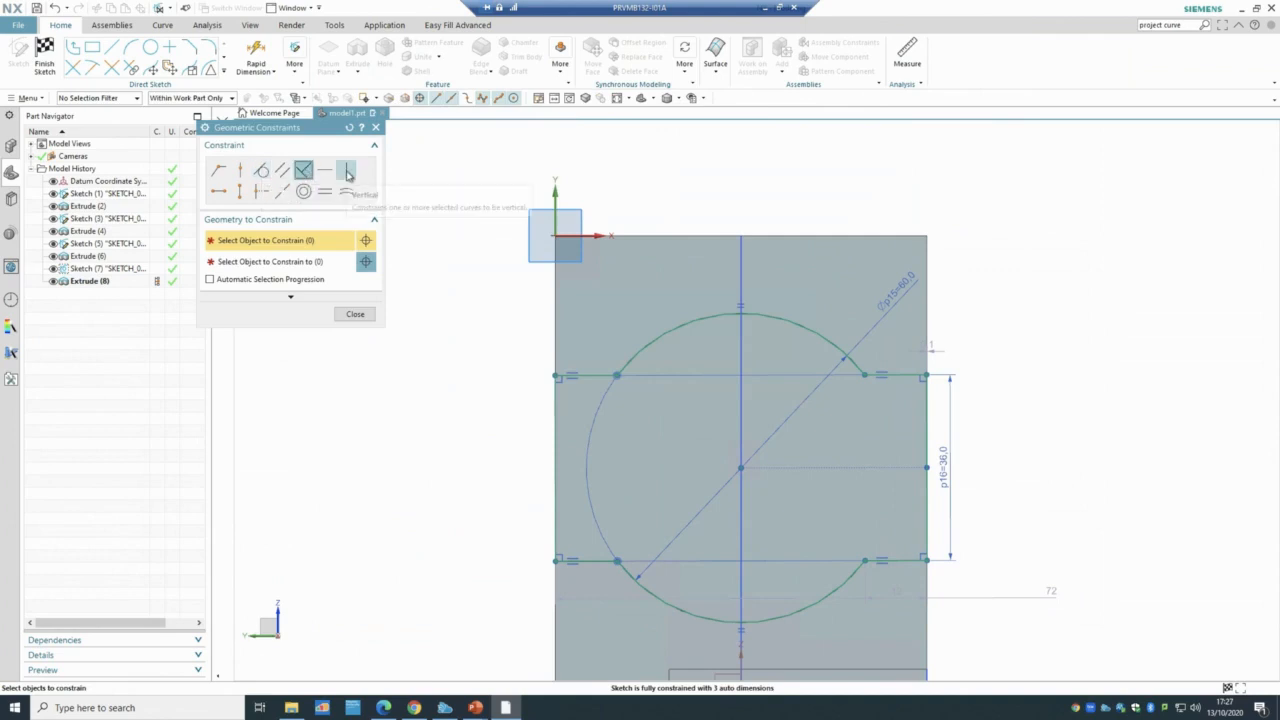
pyautogui.click(346, 170)
pyautogui.click(555, 414)
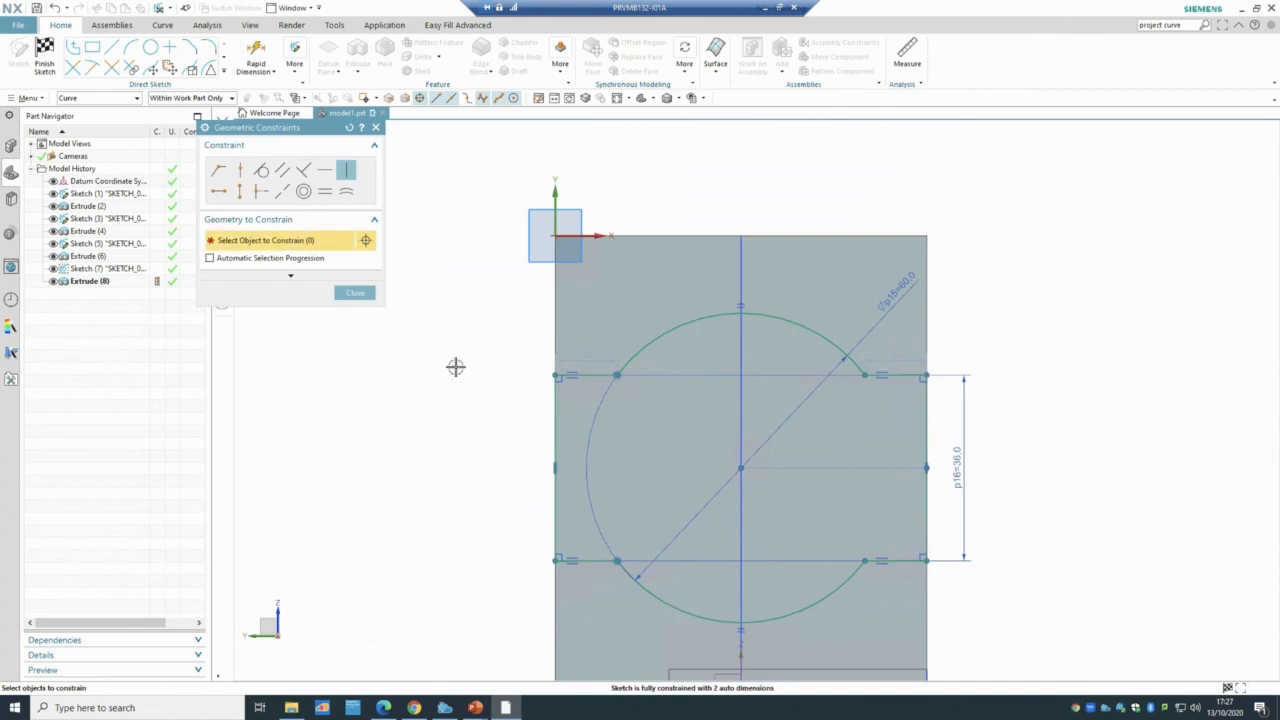
pyautogui.click(364, 294)
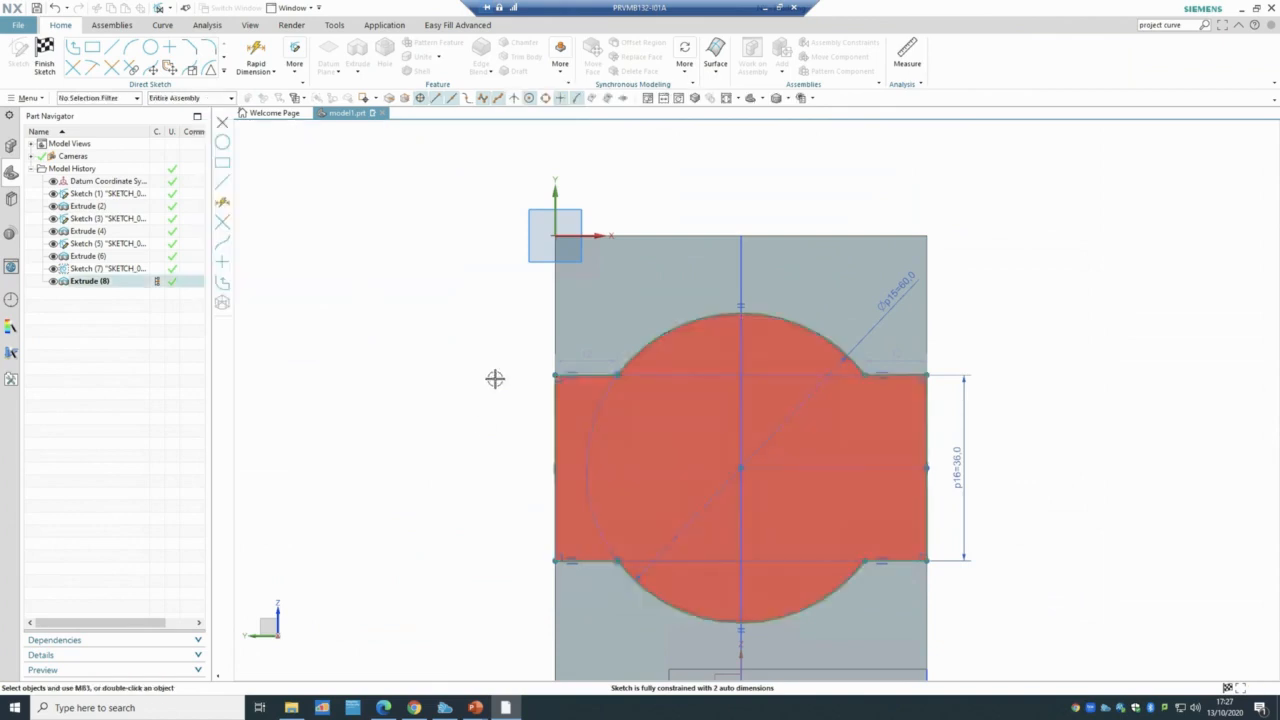
pyautogui.click(44, 50)
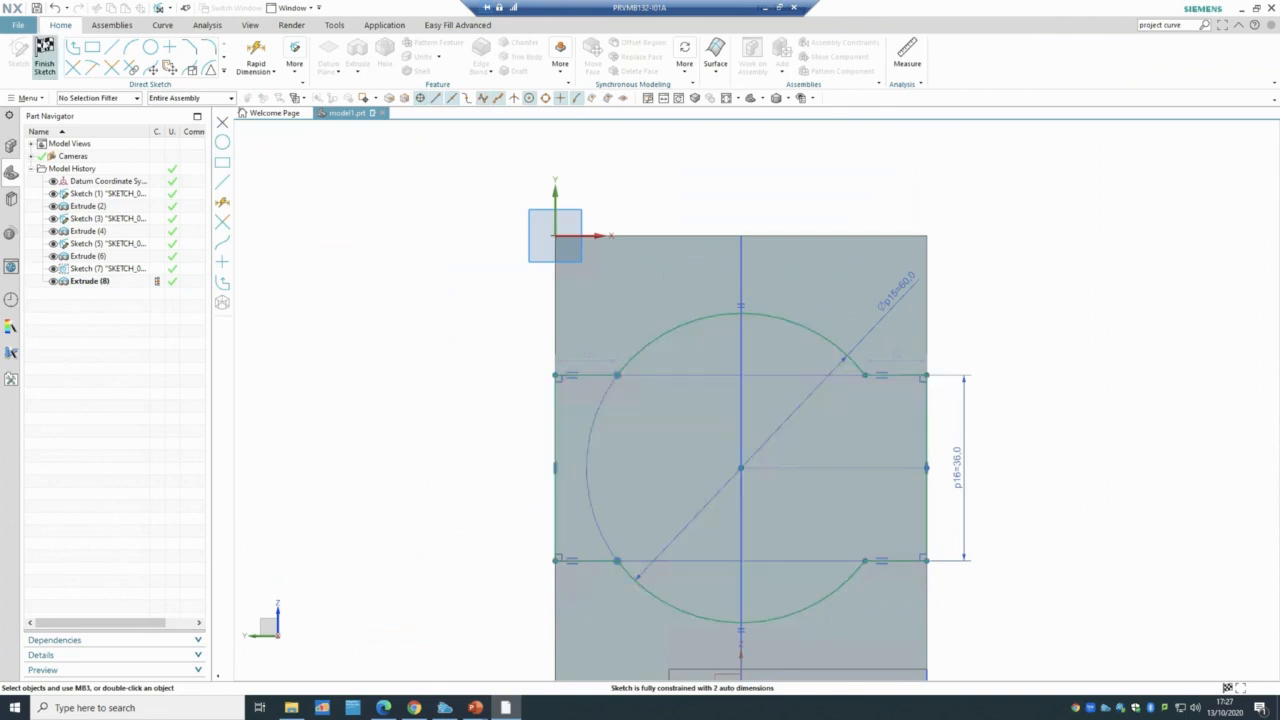
pyautogui.moveTo(508, 466); pyautogui.dragTo(580, 464, button='middle')
pyautogui.scroll(3, 770, 323)
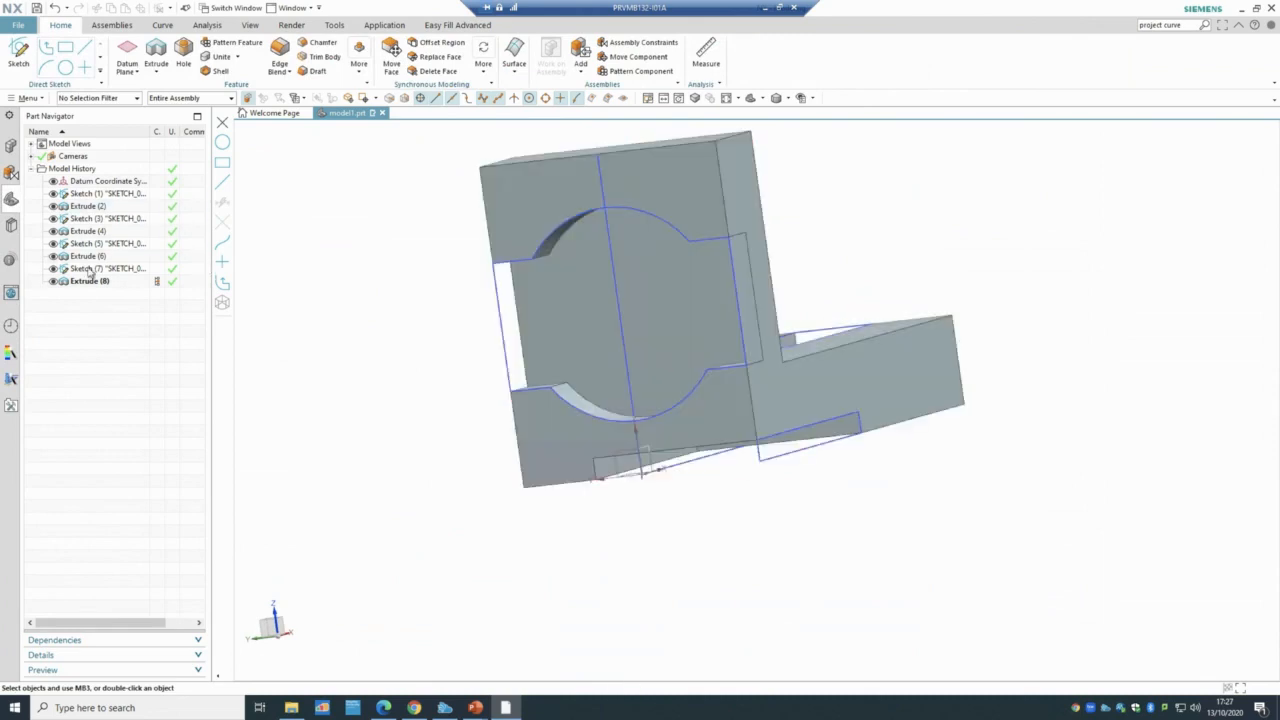
# - Reopen Sketch (7), dimension its left-to-right width as 72 mm, and finish the sketch
pyautogui.doubleClick(91, 269)
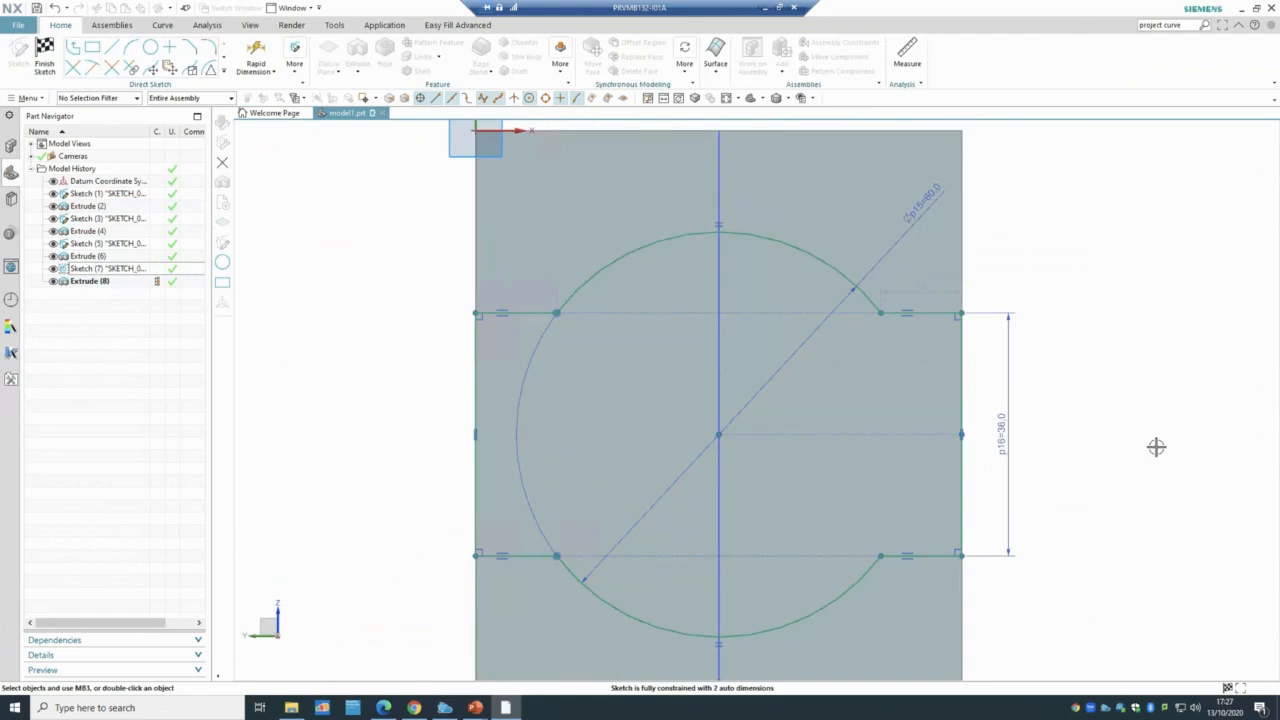
pyautogui.scroll(-2, 1156, 447)
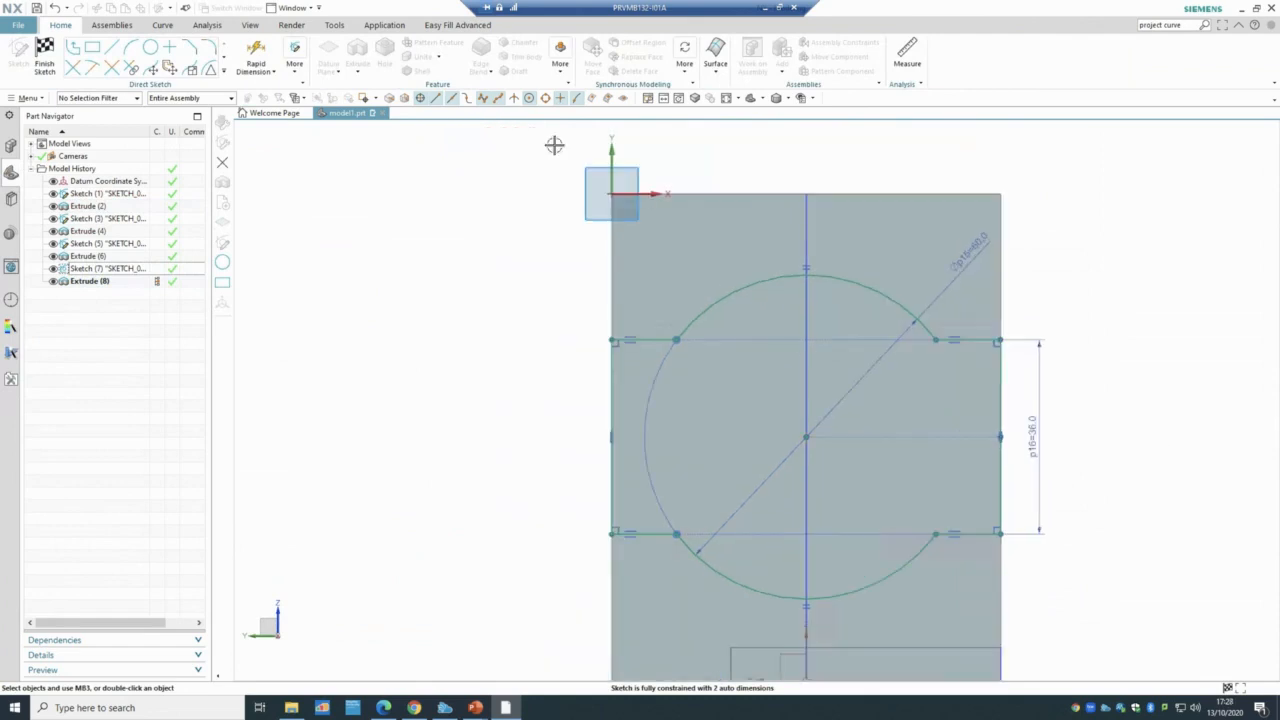
pyautogui.click(256, 58)
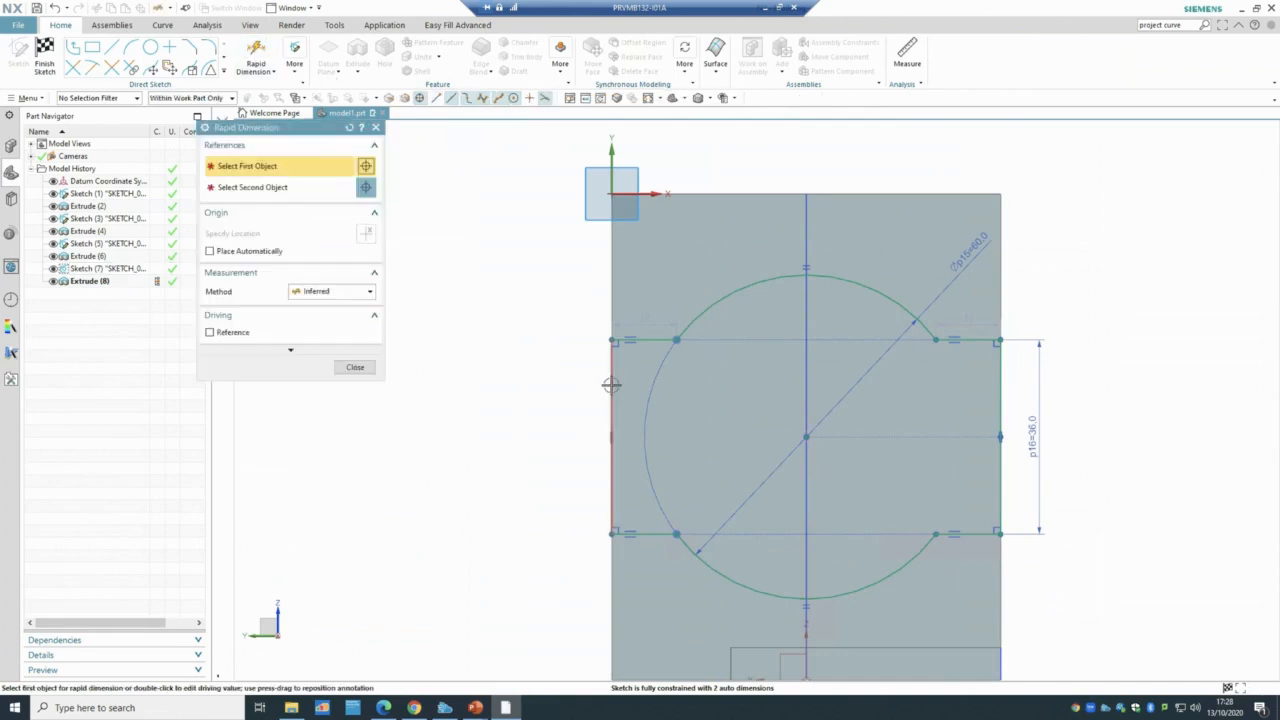
pyautogui.click(1000, 379)
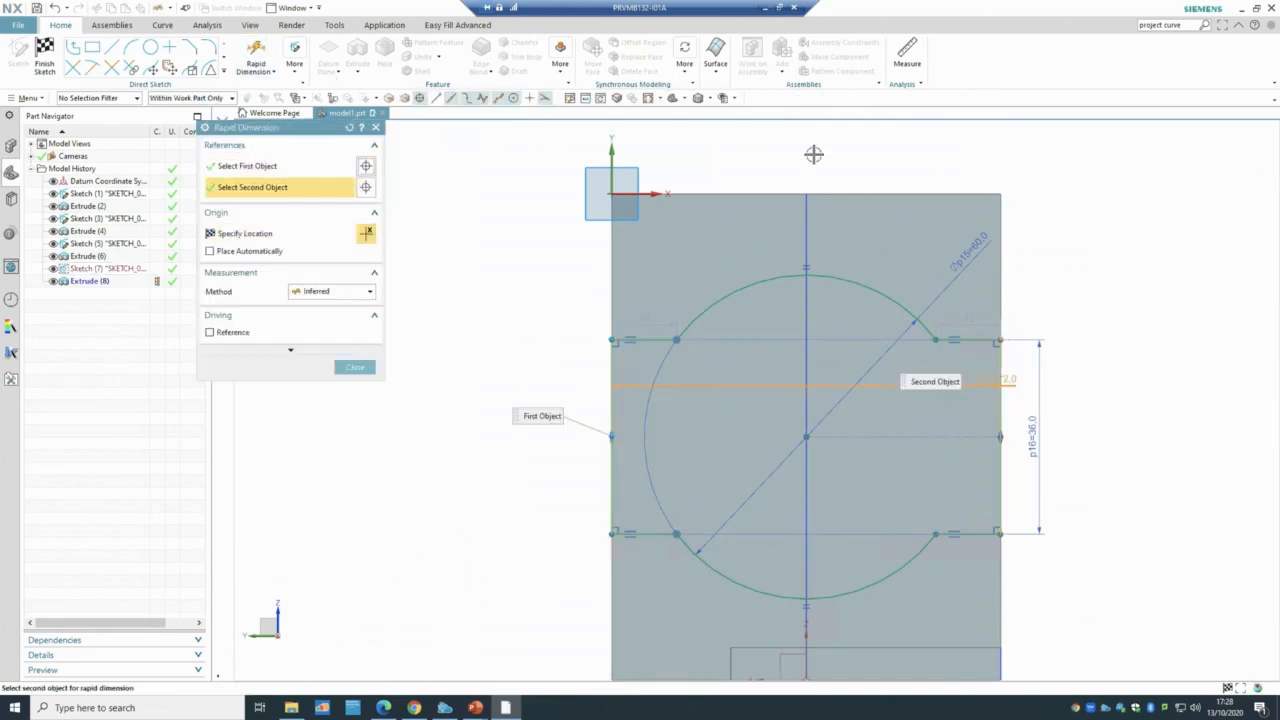
pyautogui.click(811, 154)
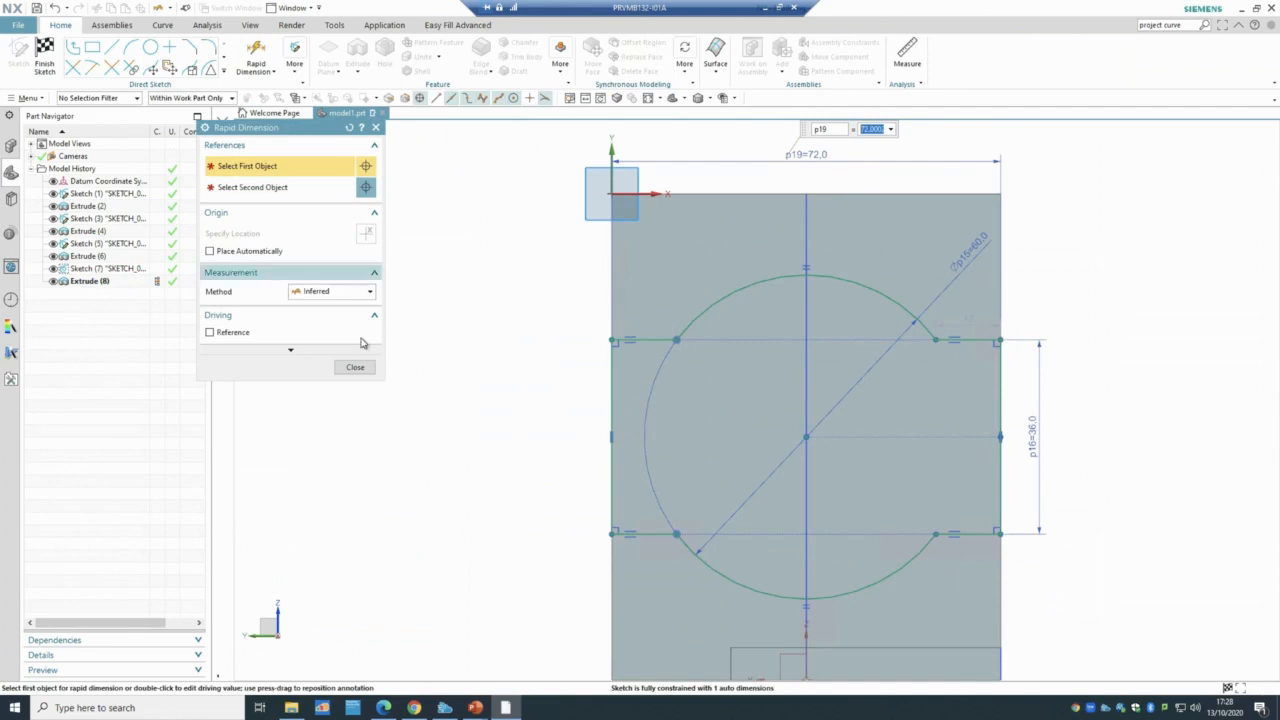
pyautogui.click(356, 368)
pyautogui.click(45, 62)
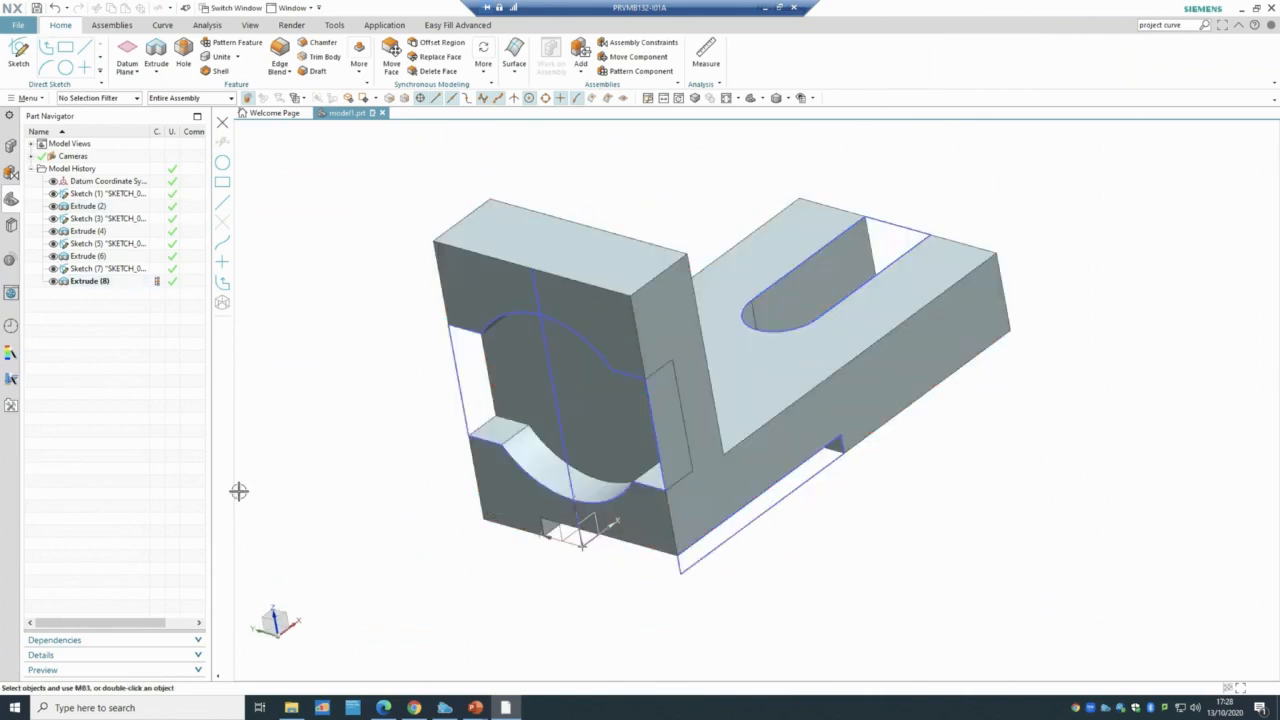
pyautogui.moveTo(331, 437); pyautogui.dragTo(348, 430, button='middle')
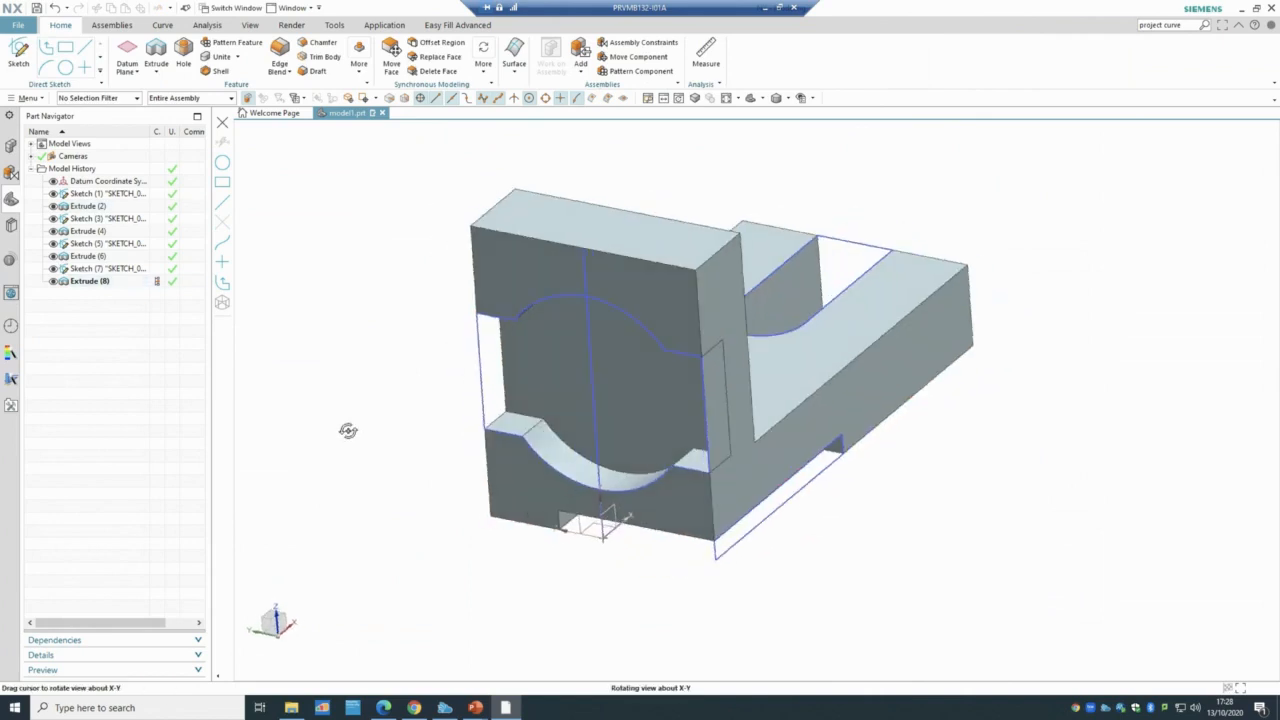
pyautogui.scroll(1, 429, 449)
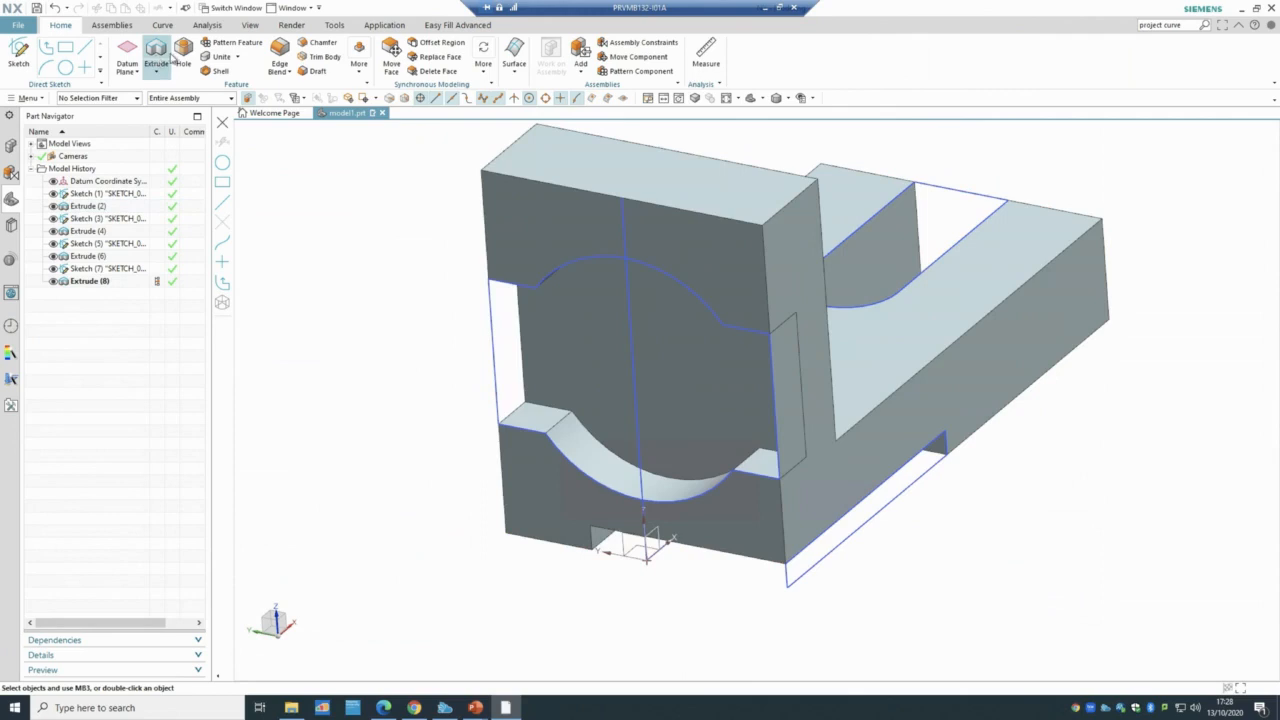
# - Start a new sketch placed on the recess's flat face
pyautogui.click(16, 50)
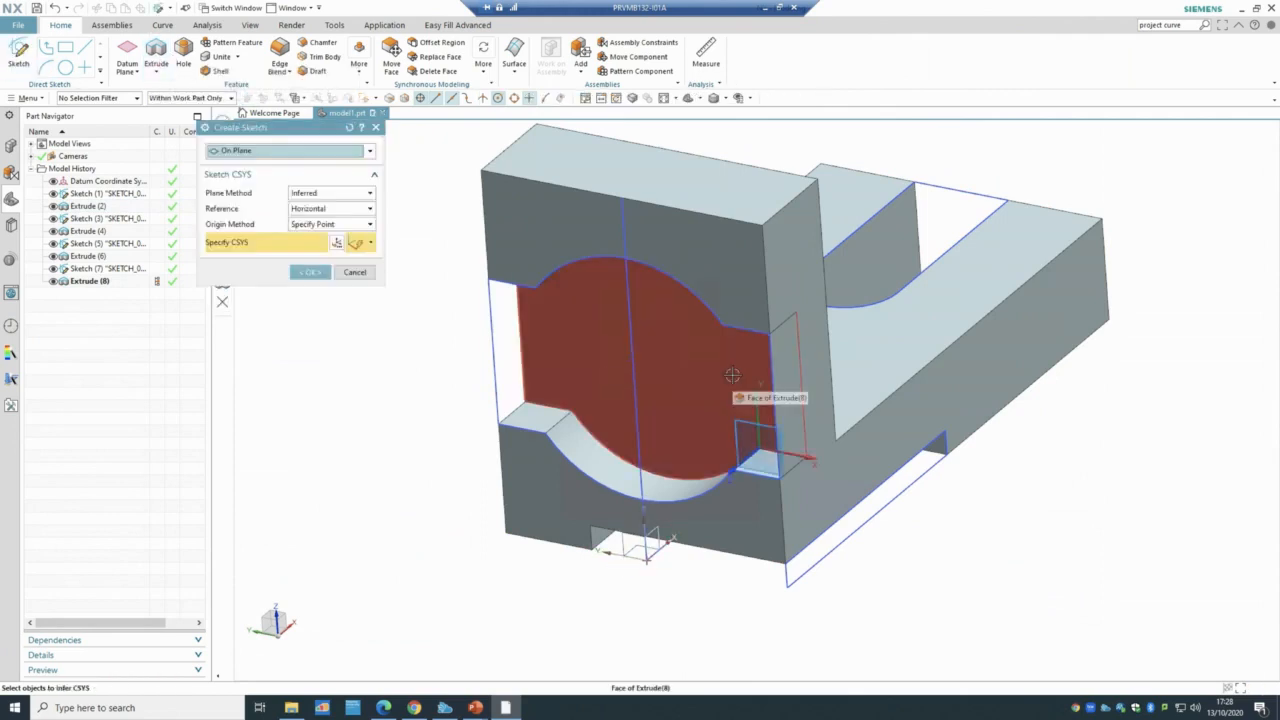
pyautogui.moveTo(1020, 589); pyautogui.dragTo(993, 591, button='middle')
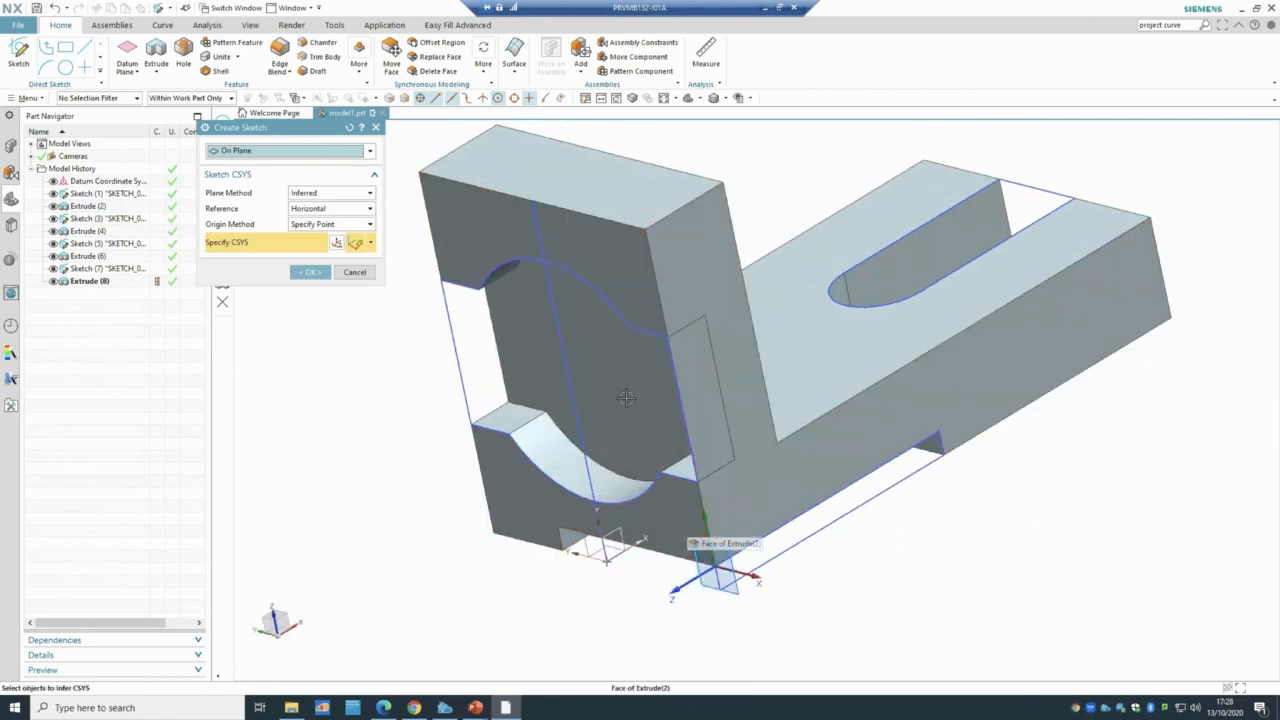
pyautogui.click(595, 390)
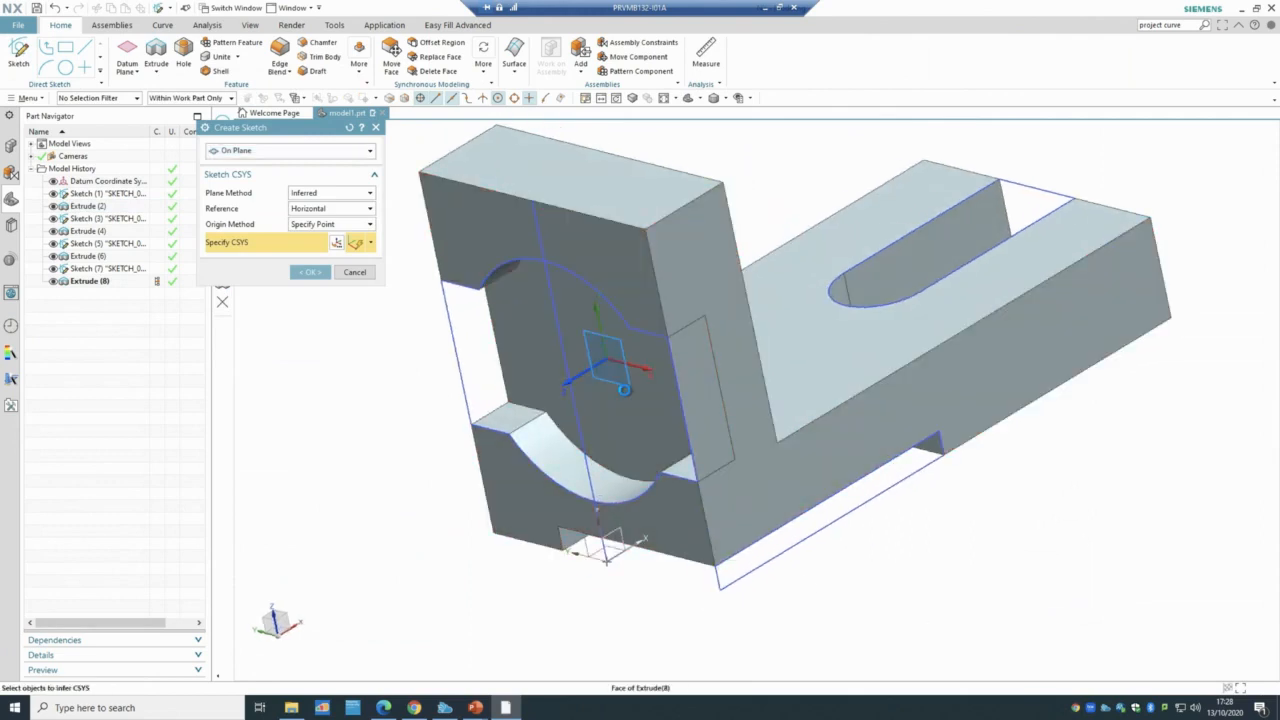
pyautogui.click(309, 272)
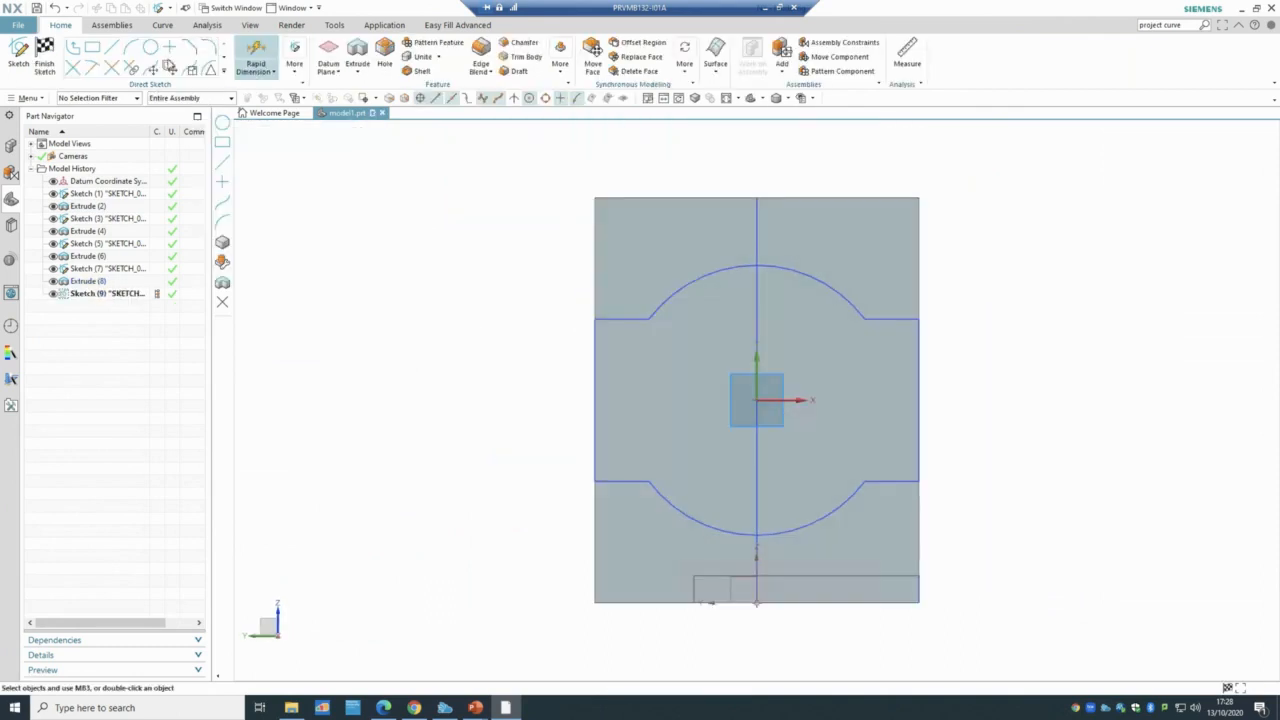
# - Draw a 24 mm diameter circle centred on the sketch origin
pyautogui.click(150, 47)
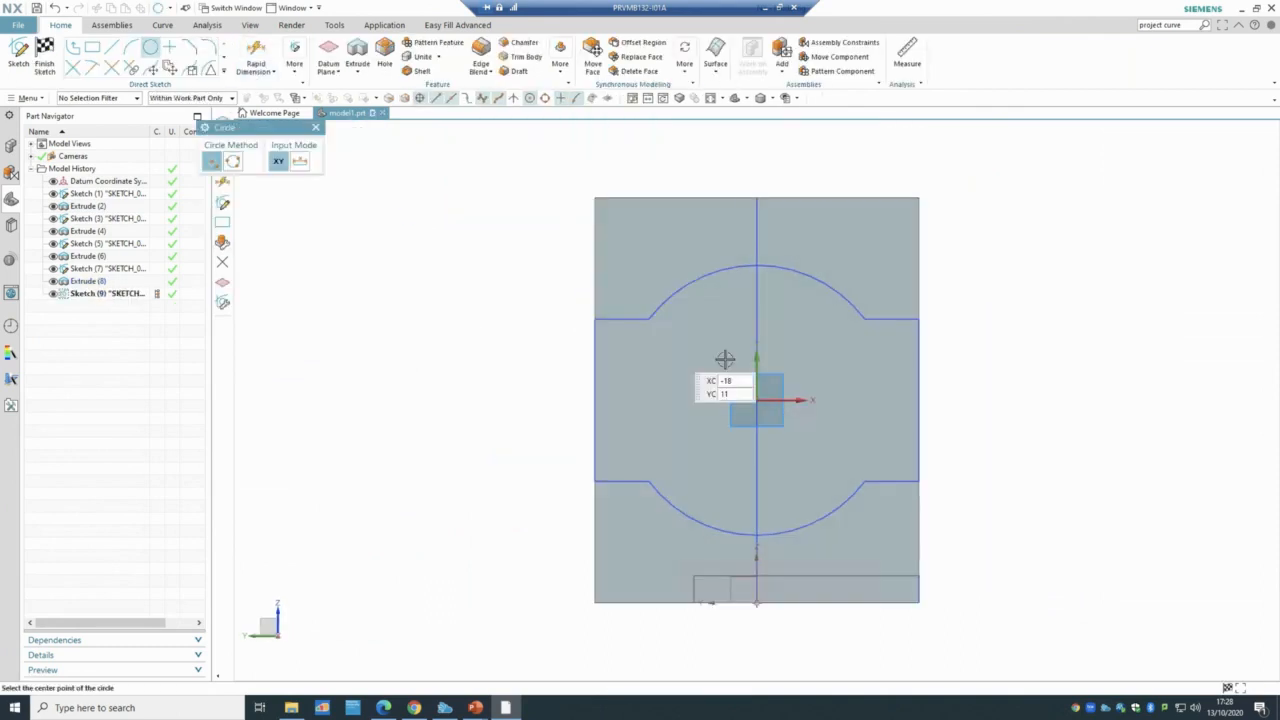
pyautogui.click(757, 400)
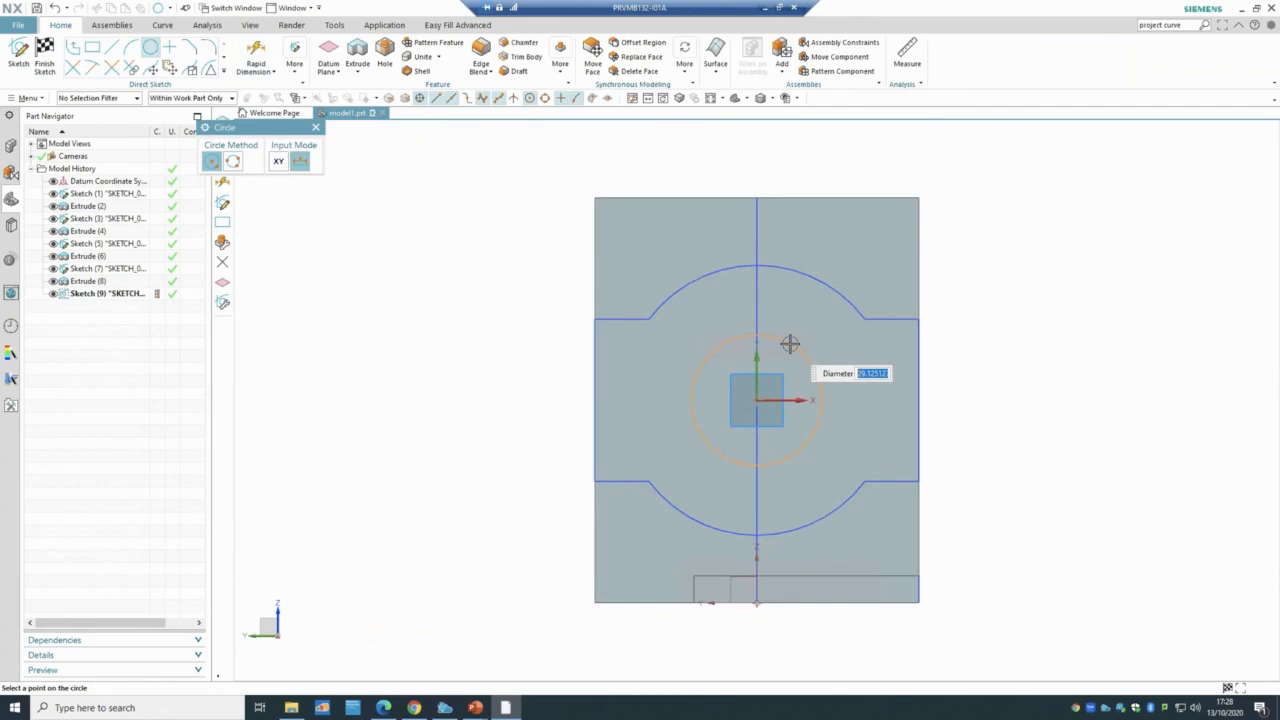
pyautogui.write('24')
pyautogui.press('Return')
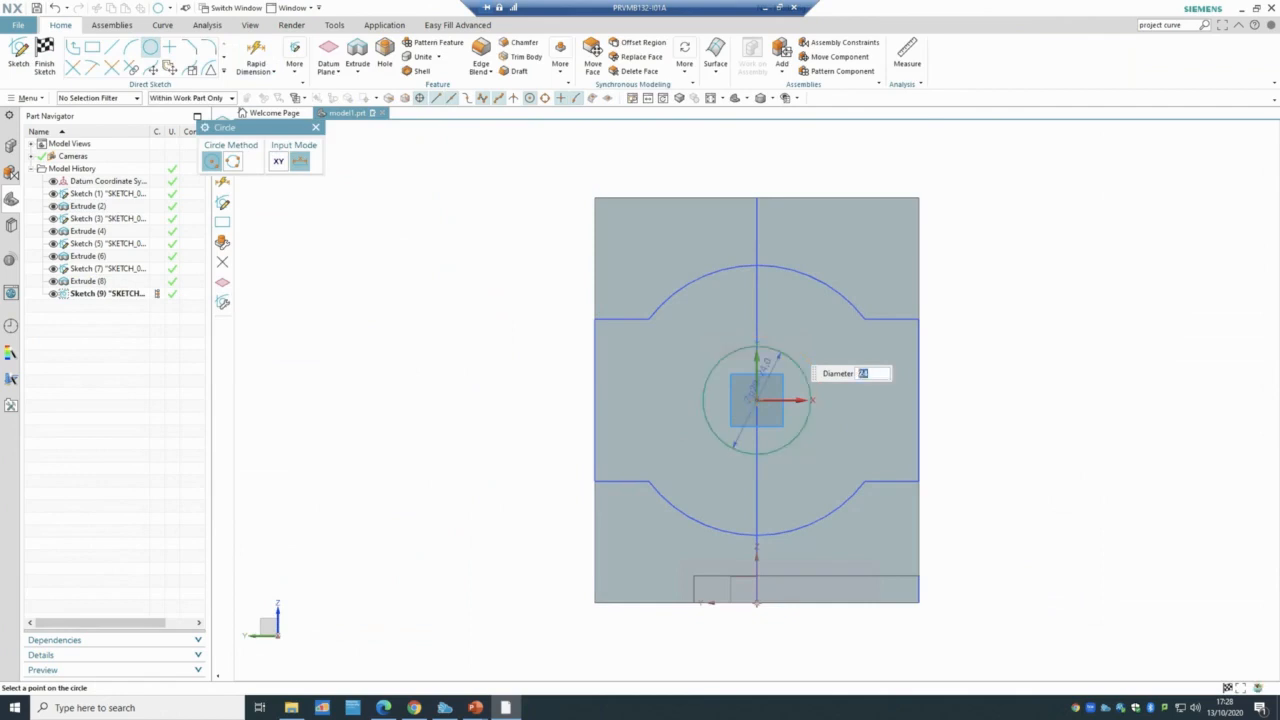
pyautogui.press('Escape')
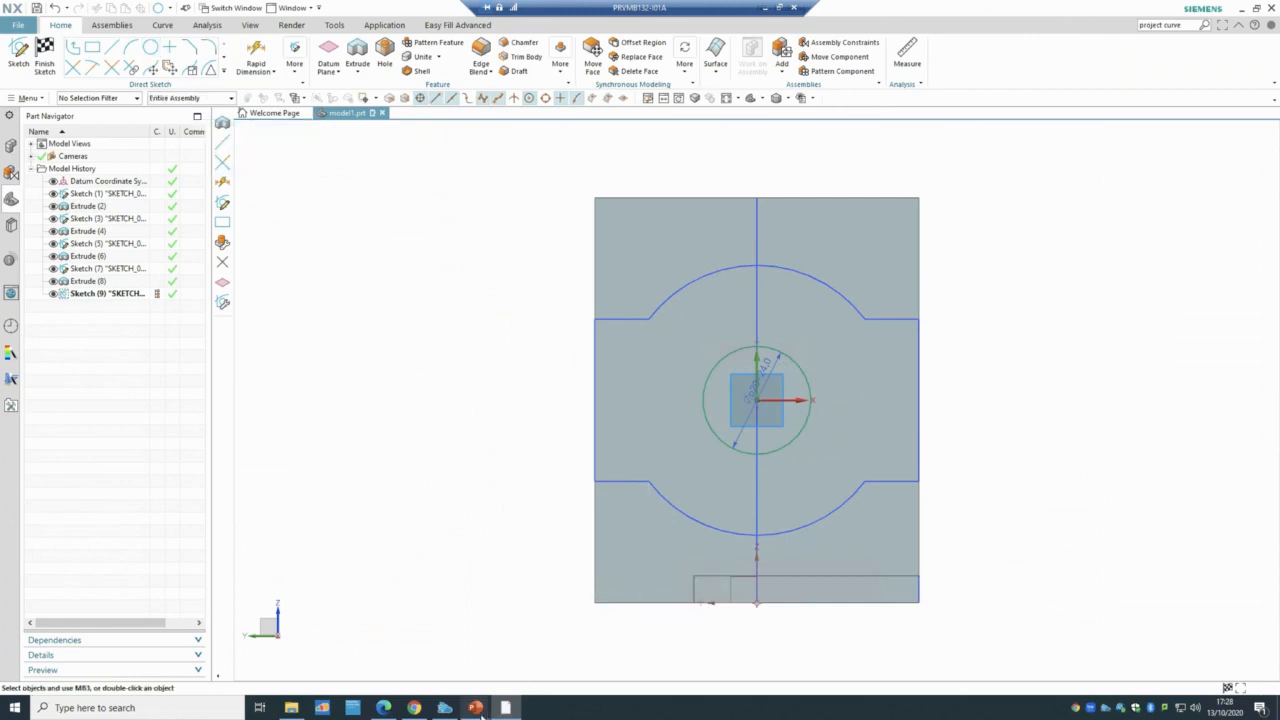
# - Check the tutorial slide in PowerPoint, then return to the NX sketch
pyautogui.moveTo(476, 708)
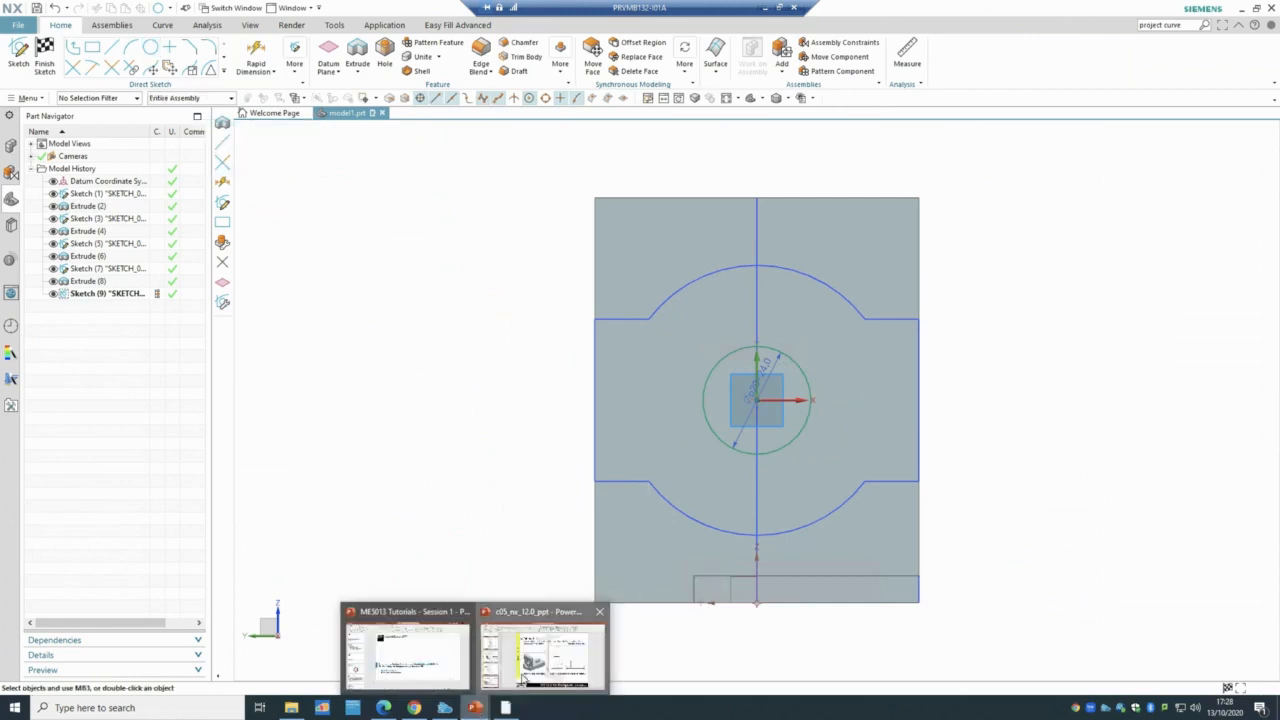
pyautogui.click(536, 658)
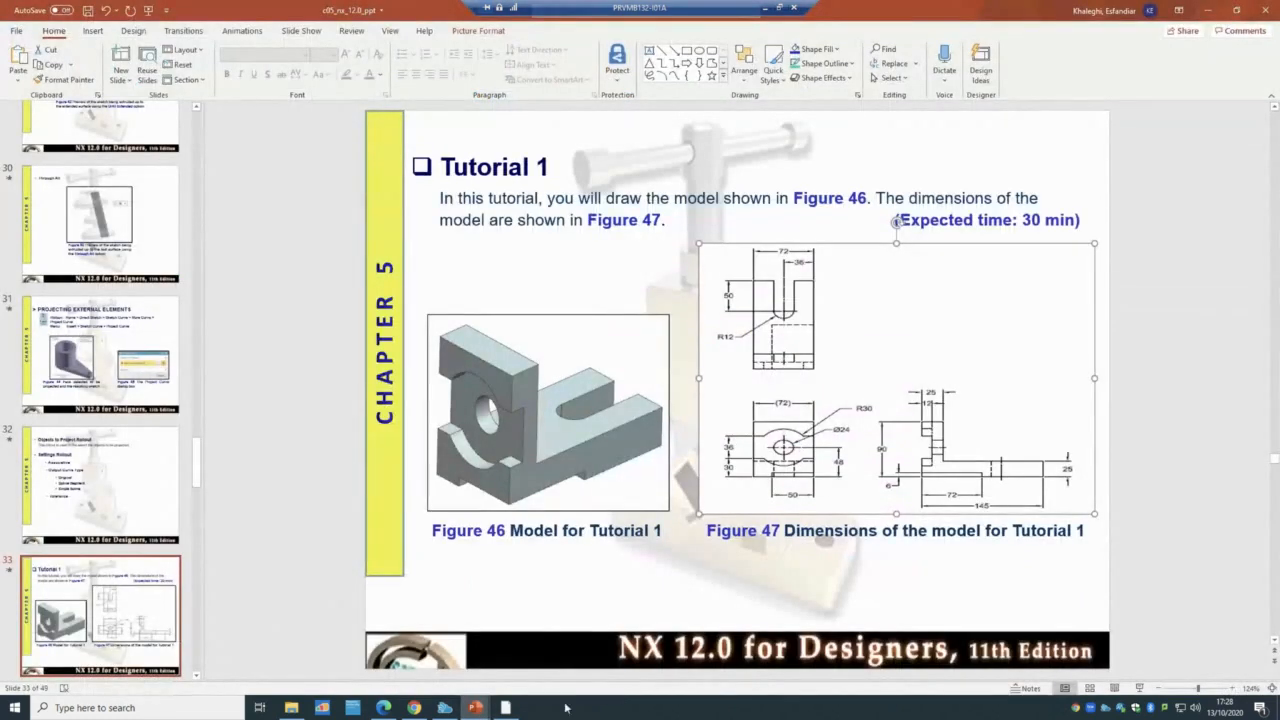
pyautogui.click(506, 708)
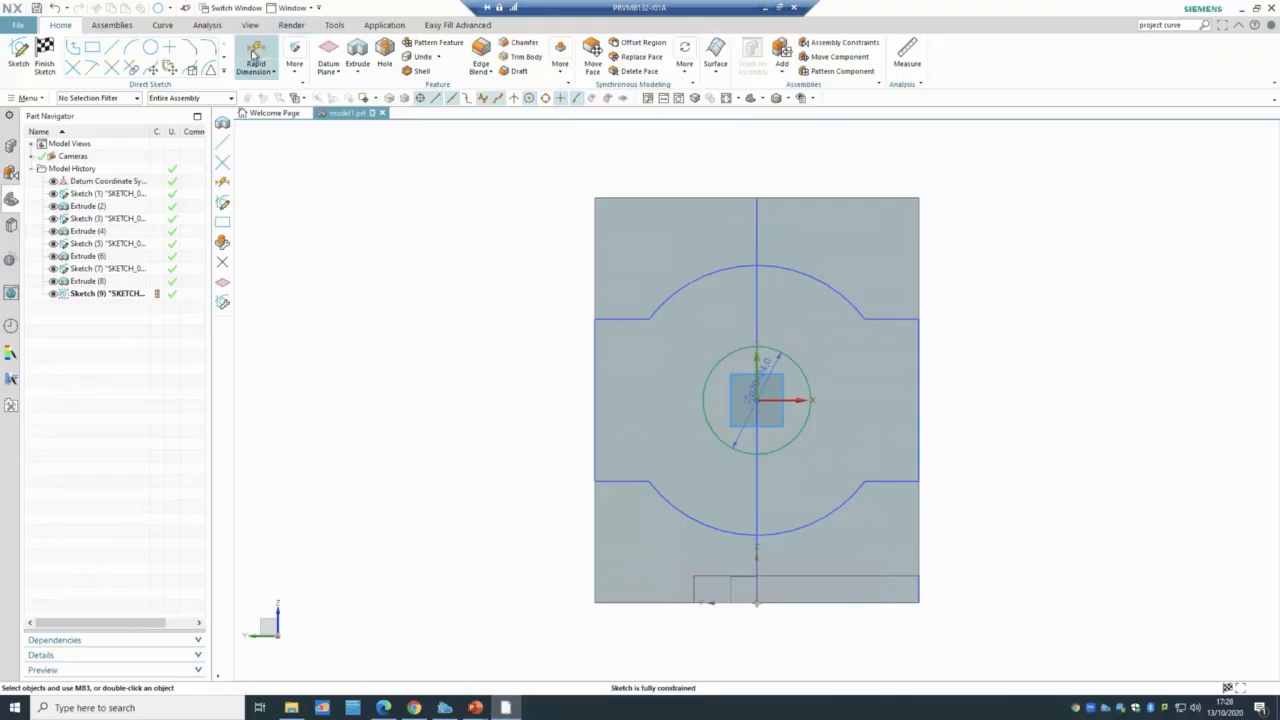
# - Extrude the Ø24 circle Through All as a subtract, then orbit to inspect the hole
pyautogui.click(45, 50)
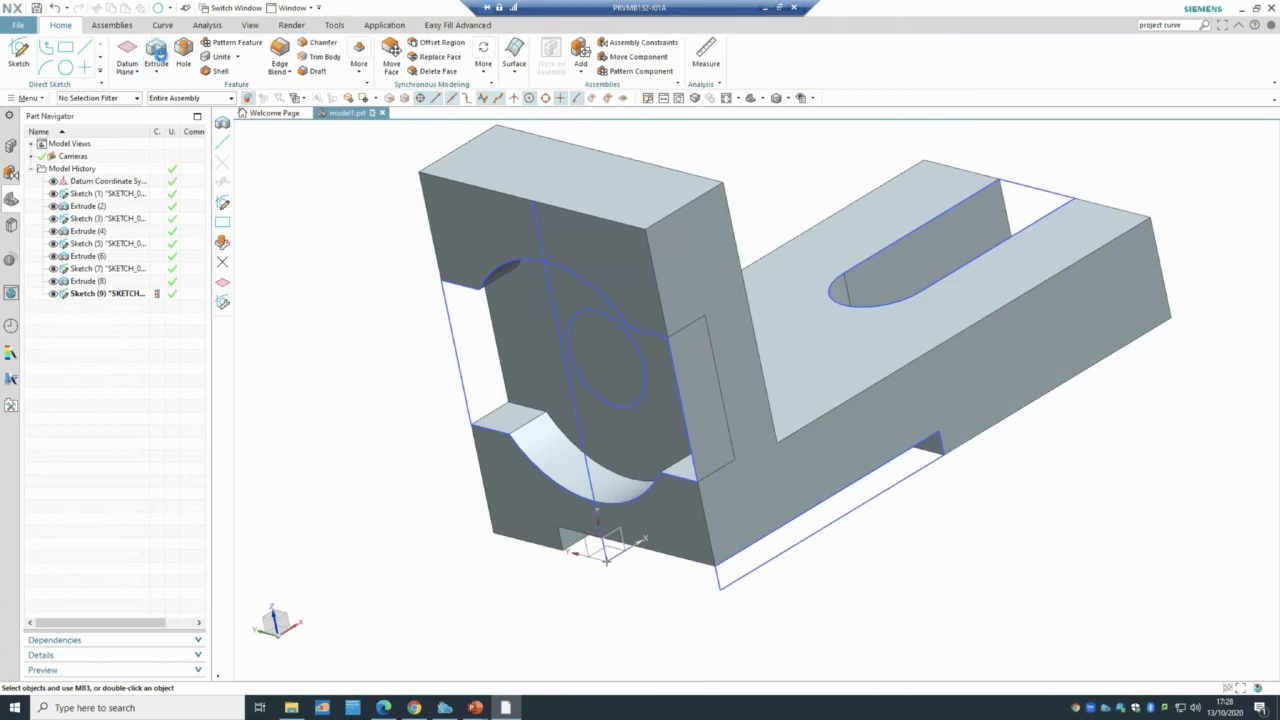
pyautogui.click(156, 52)
pyautogui.click(643, 393)
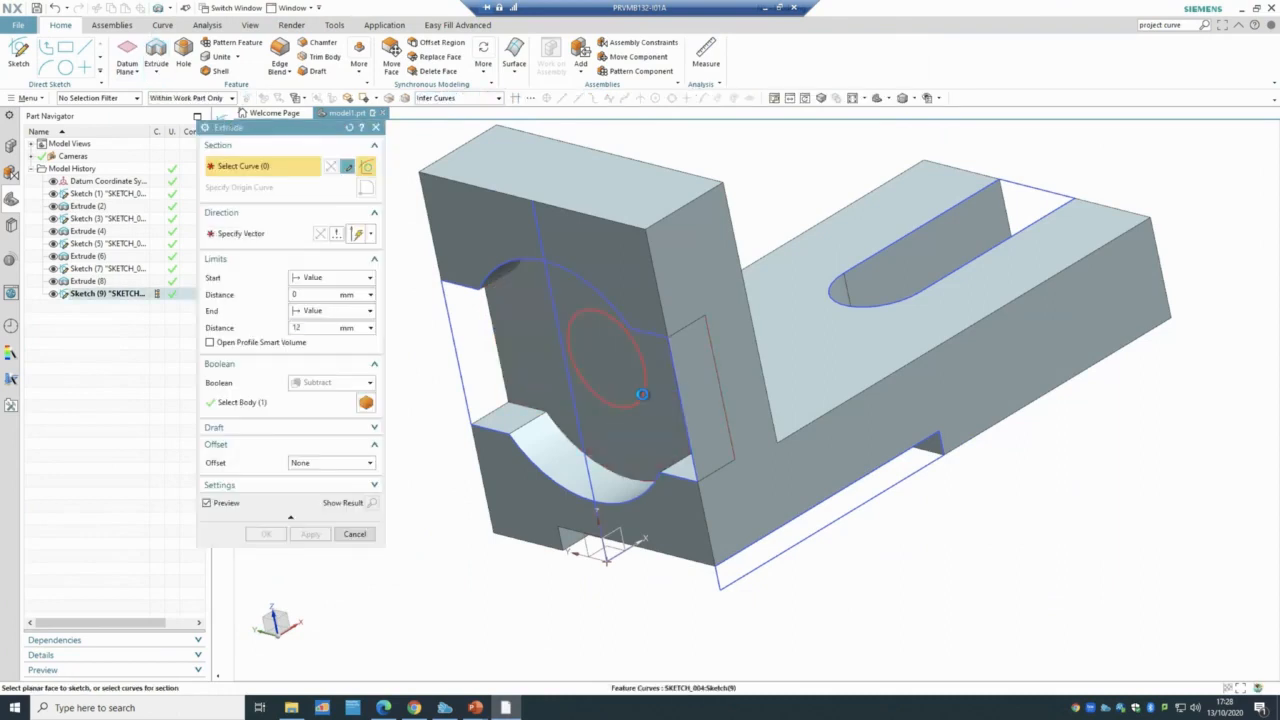
pyautogui.scroll(-3, 612, 549)
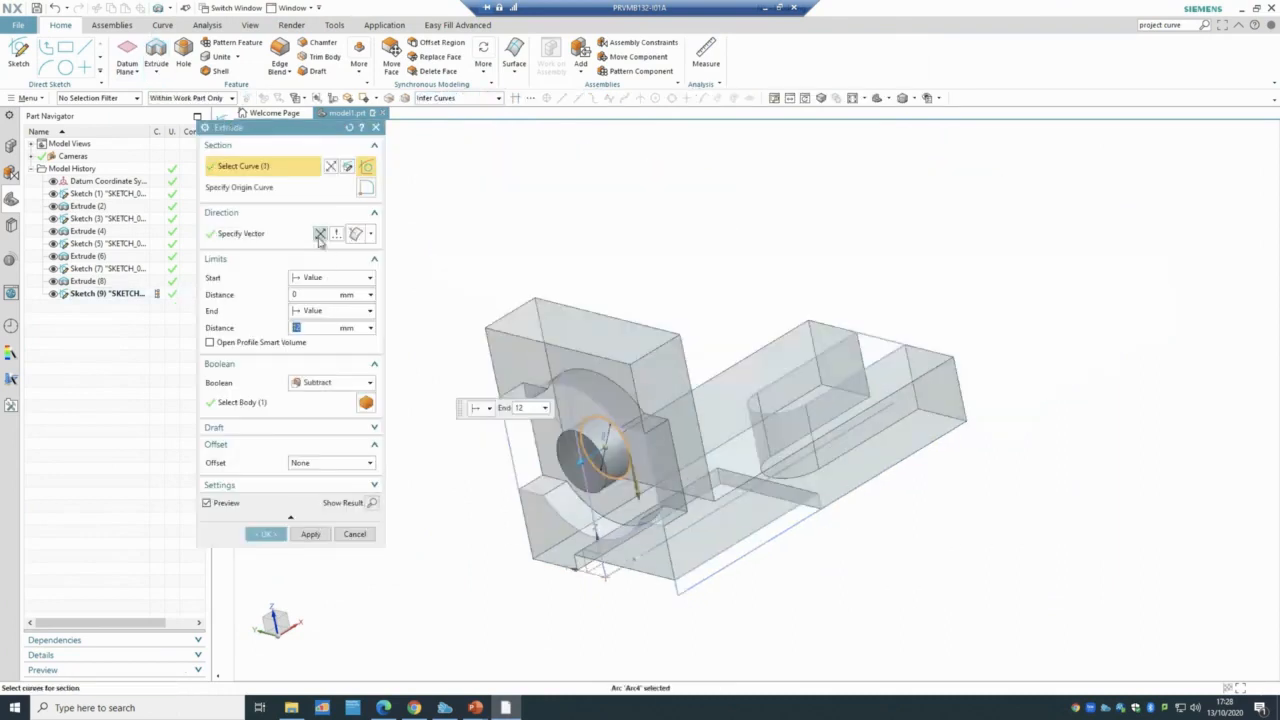
pyautogui.click(307, 312)
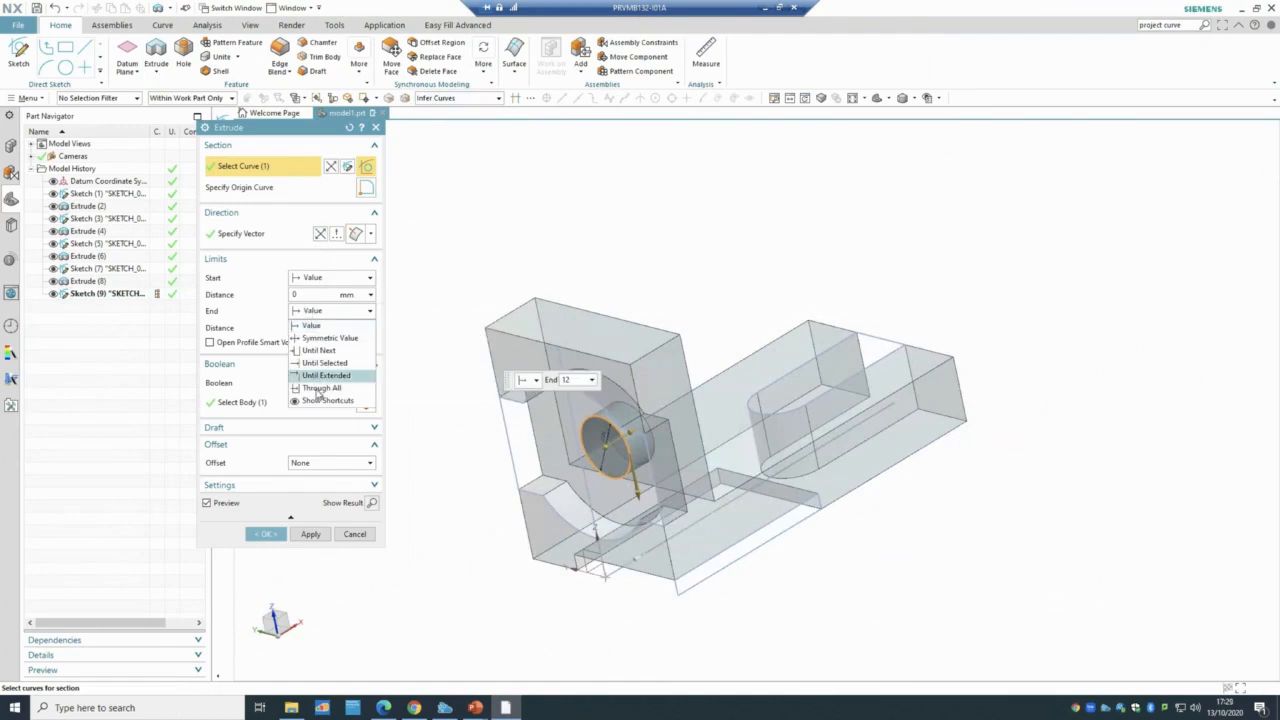
pyautogui.click(321, 388)
pyautogui.click(265, 518)
pyautogui.moveTo(317, 554); pyautogui.dragTo(374, 611, button='middle')
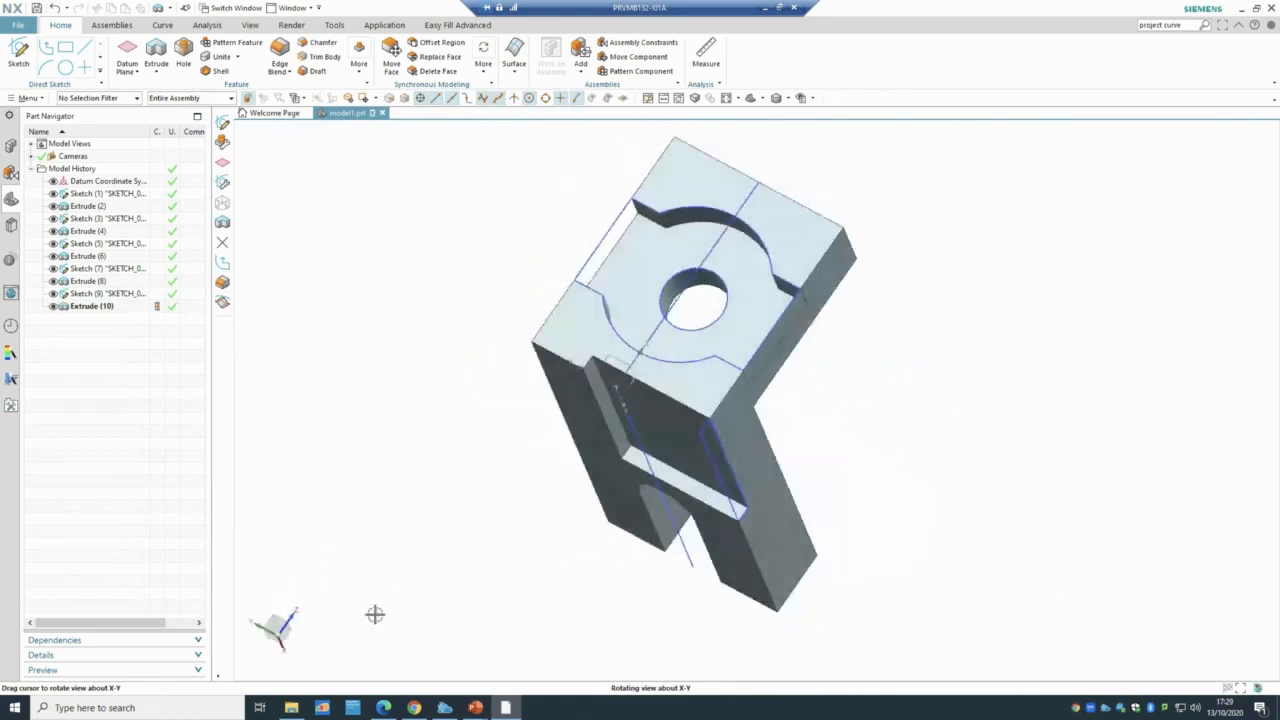
# - Open NX_c05_Tut_01 from the c05_NX_12.0_tut tutorial folder
pyautogui.click(291, 707)
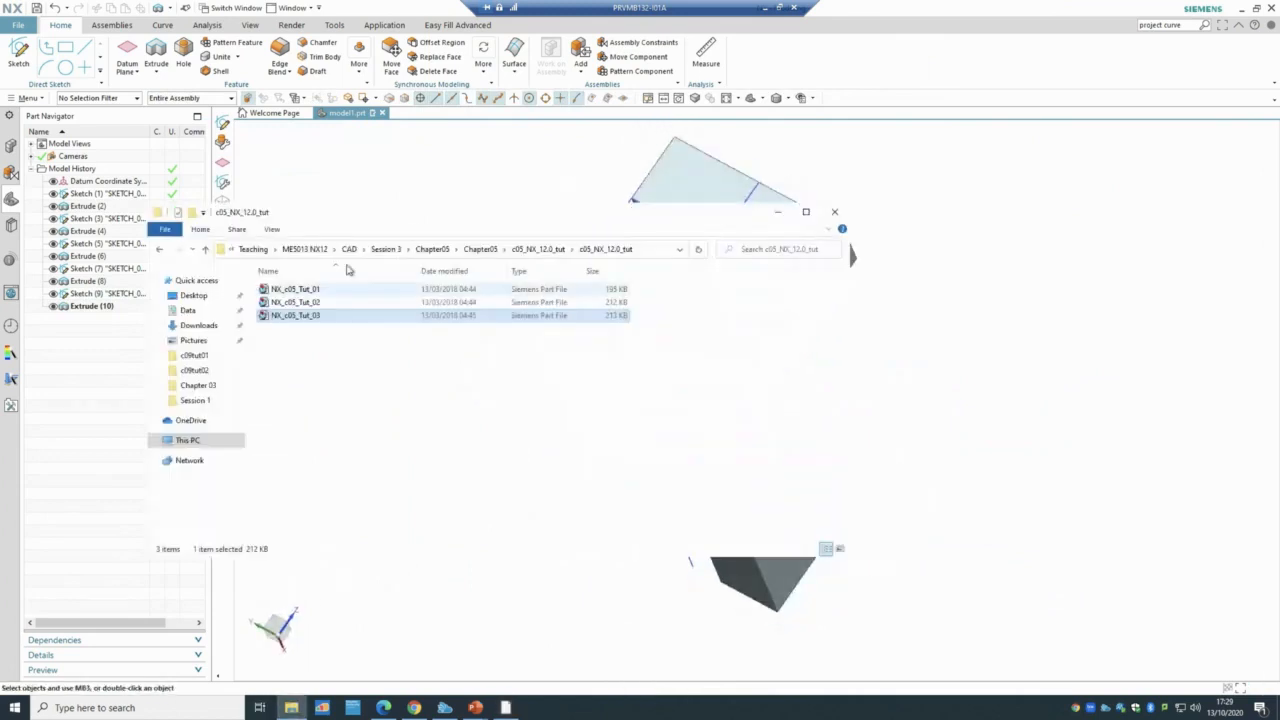
pyautogui.click(308, 291)
pyautogui.doubleClick(308, 291)
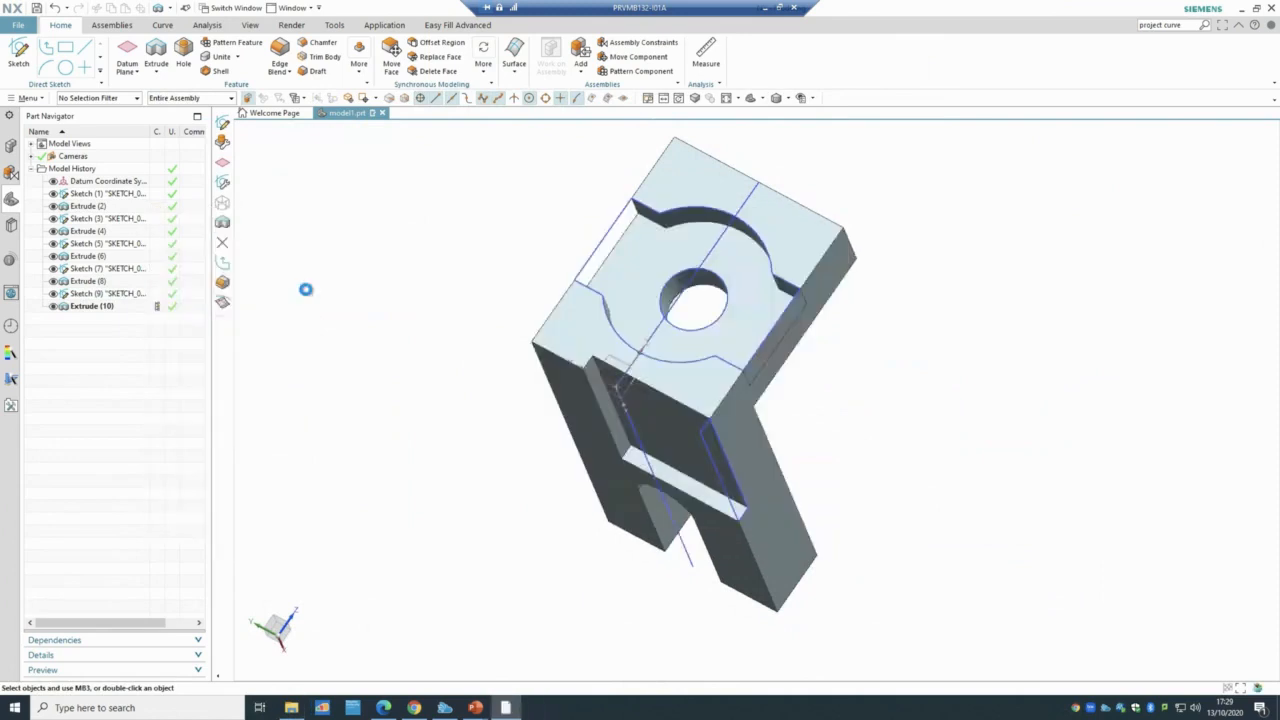
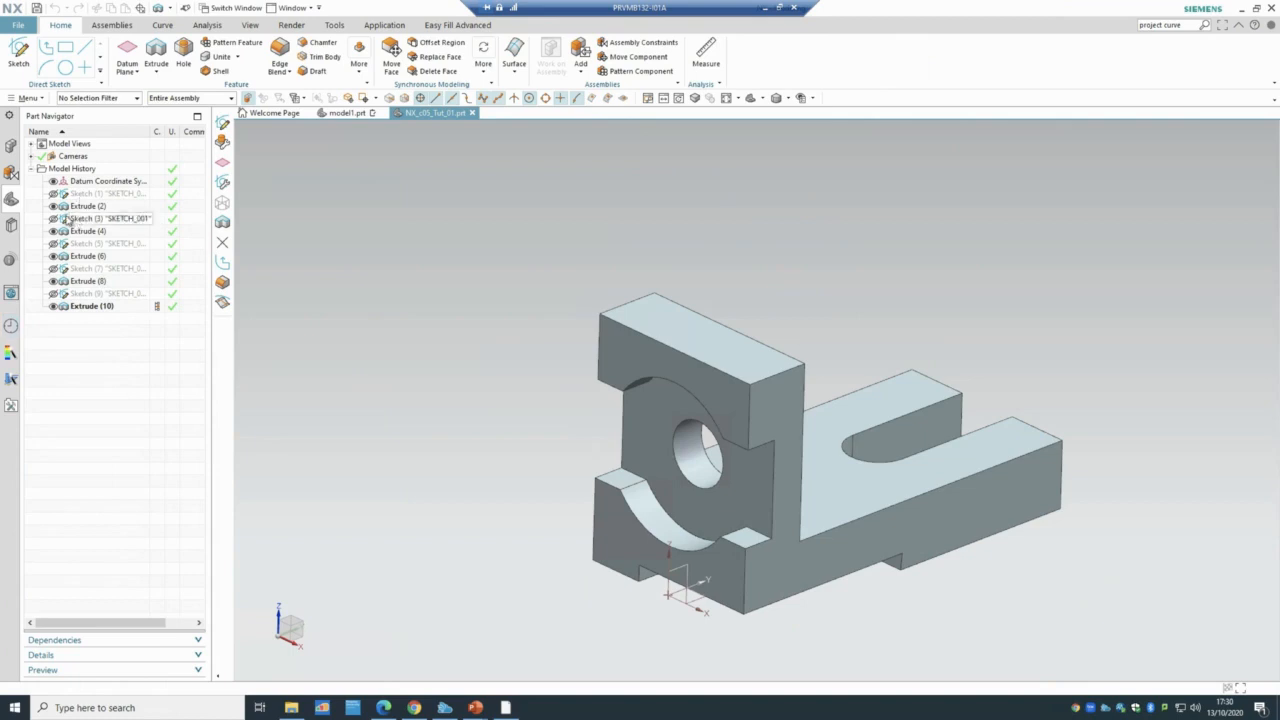
# - Hide the solid bodies, show Sketch (1)'s lines, and review Sketch (1)
pyautogui.click(54, 307)
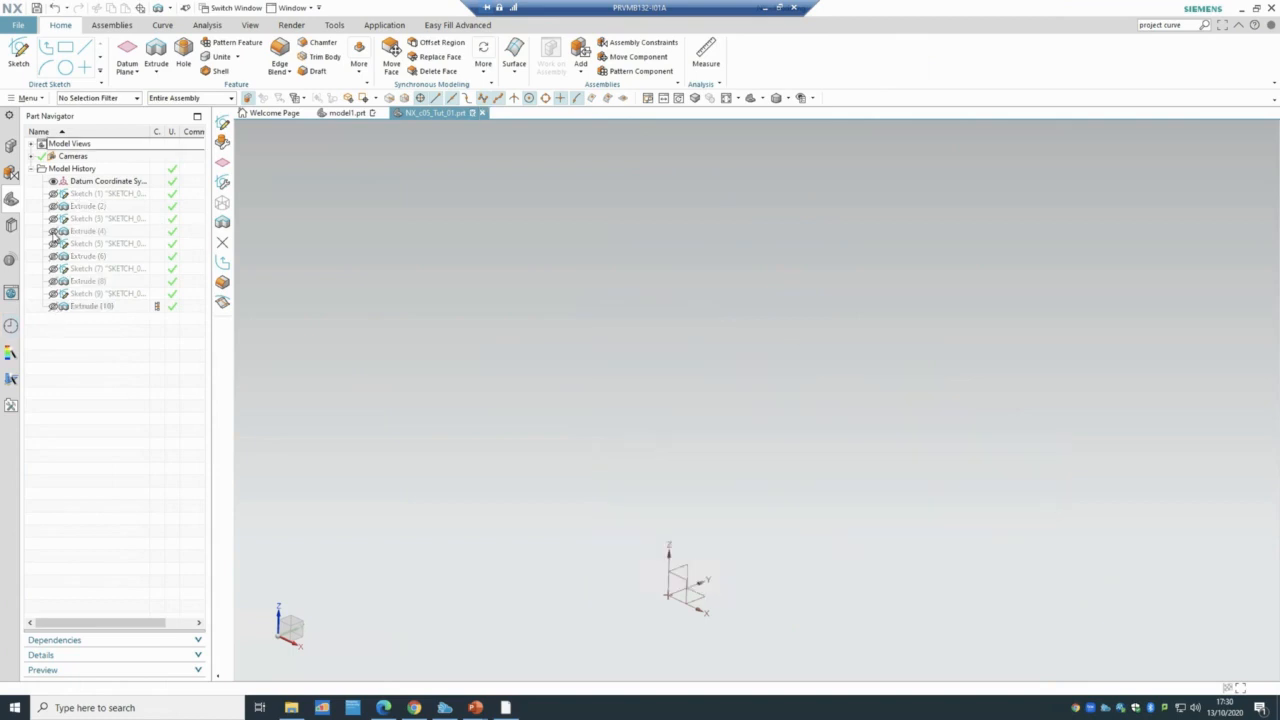
pyautogui.click(53, 194)
pyautogui.click(112, 195)
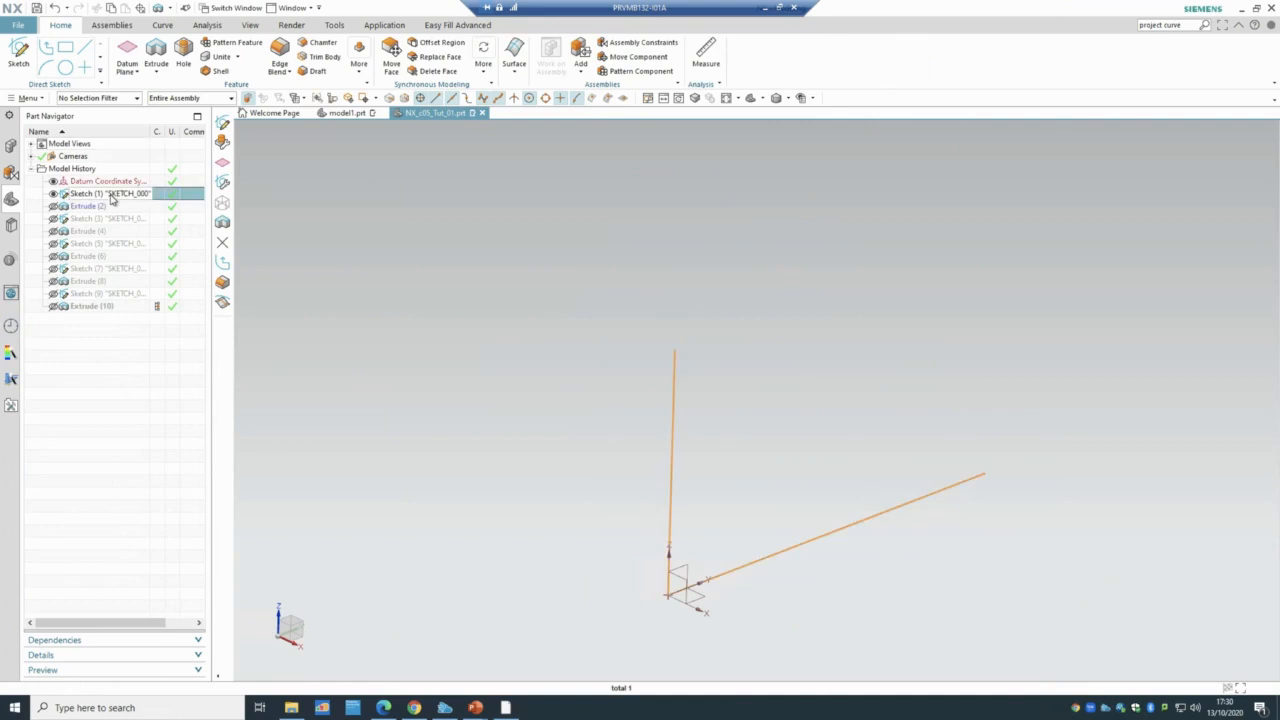
pyautogui.doubleClick(112, 195)
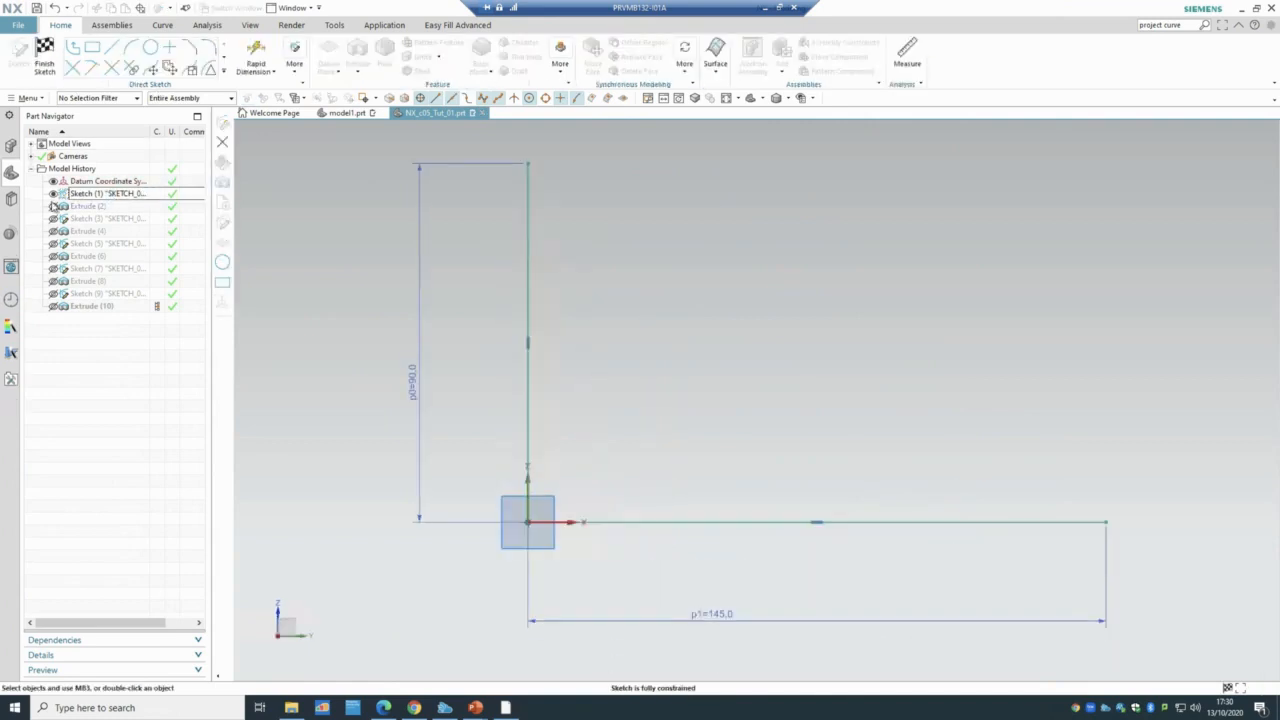
pyautogui.click(44, 55)
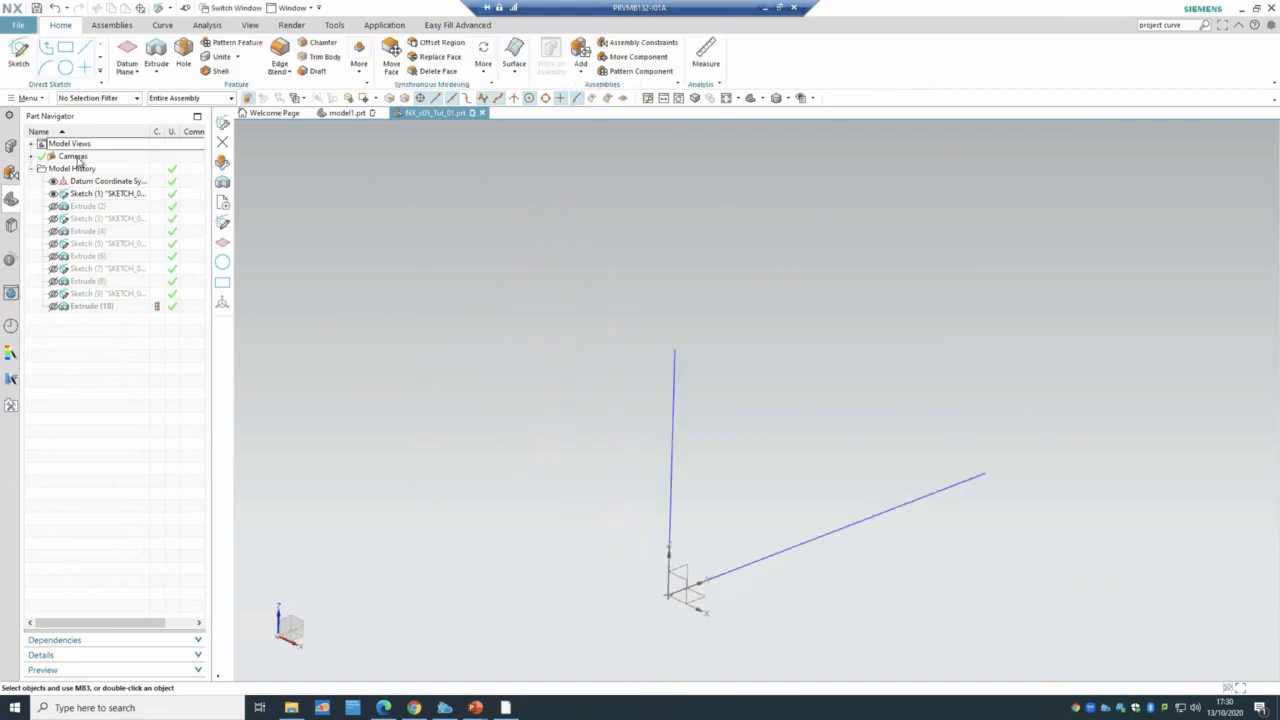
# - Review the Extrude (2) settings, flipping its direction and back without changes
pyautogui.doubleClick(91, 206)
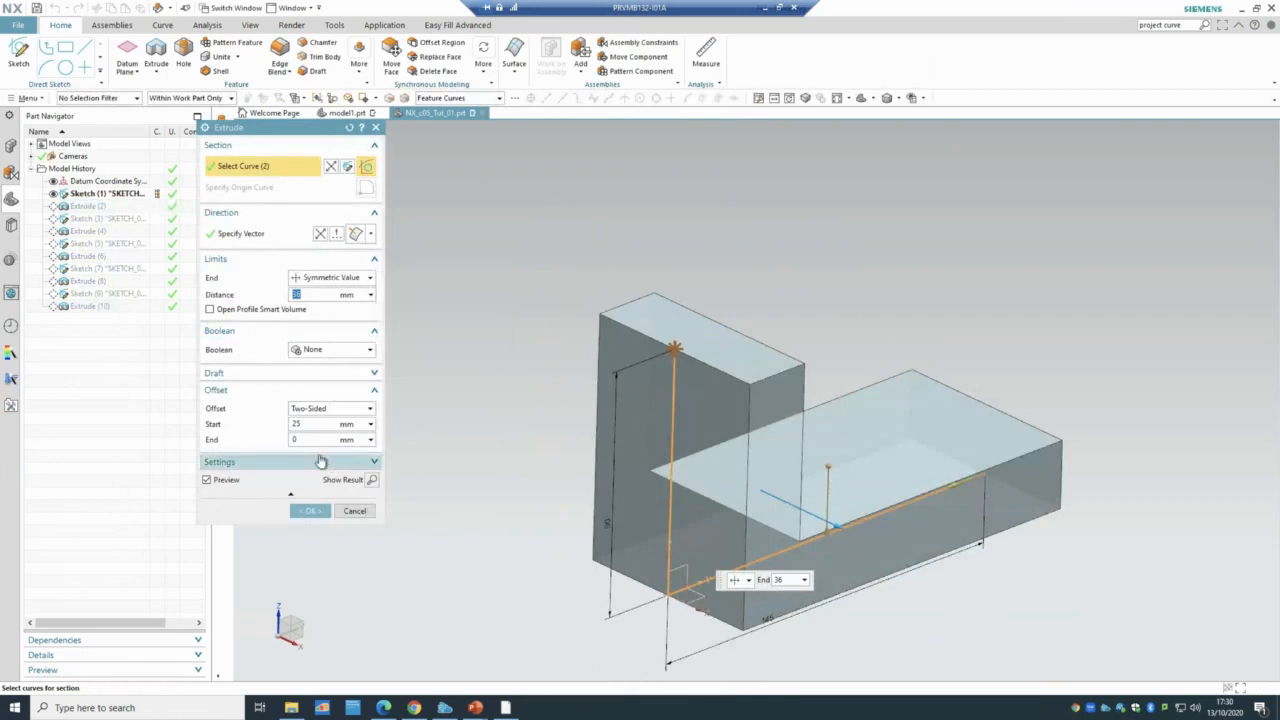
pyautogui.click(312, 424)
pyautogui.moveTo(511, 360); pyautogui.dragTo(770, 645, button='middle')
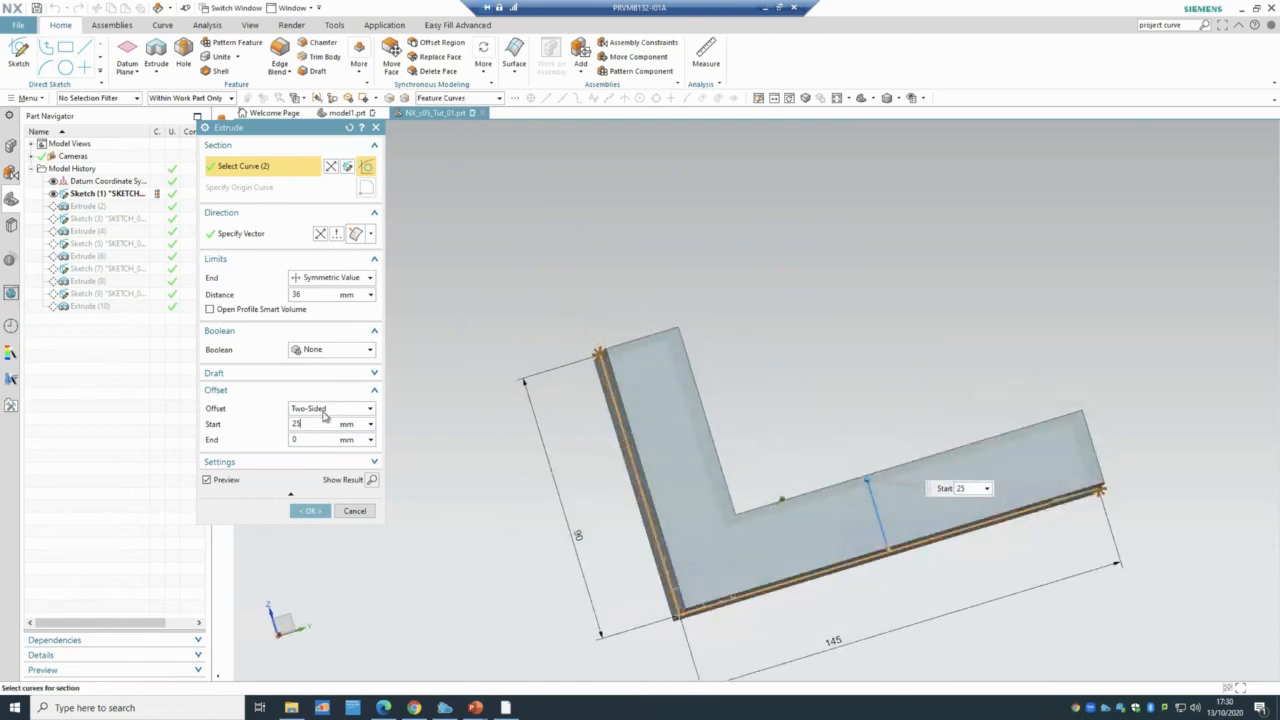
pyautogui.click(322, 235)
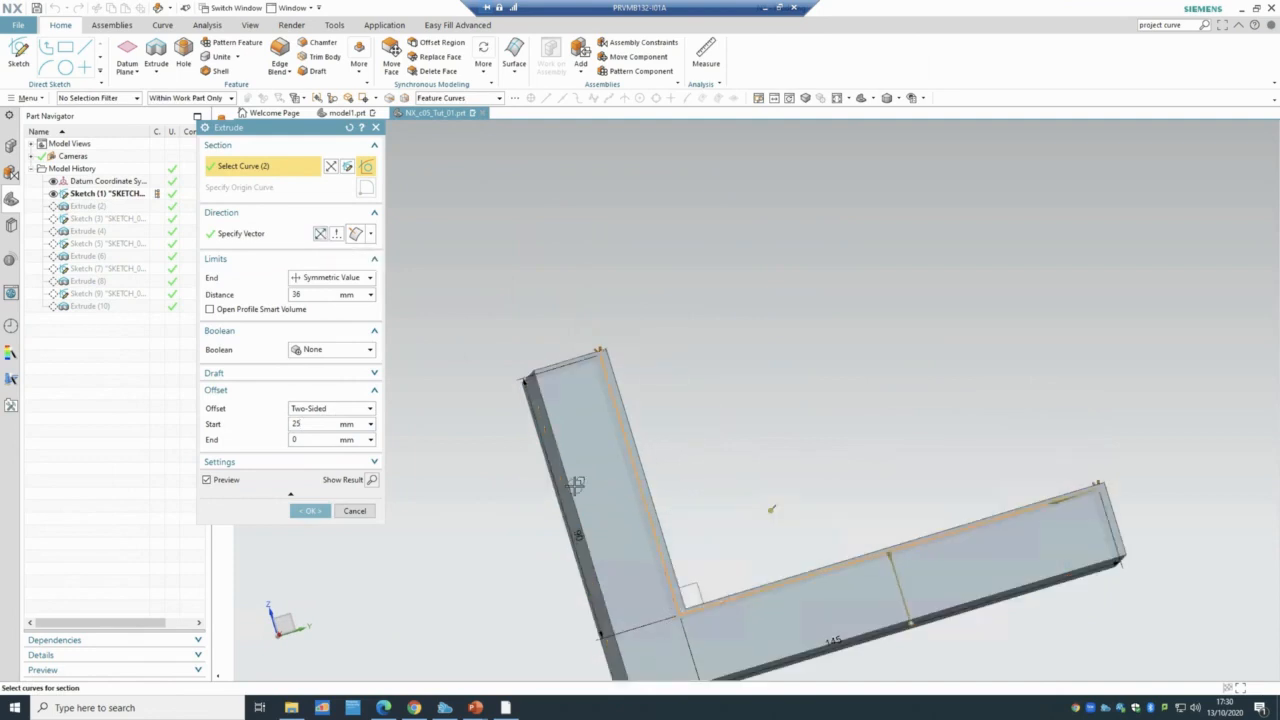
pyautogui.click(321, 234)
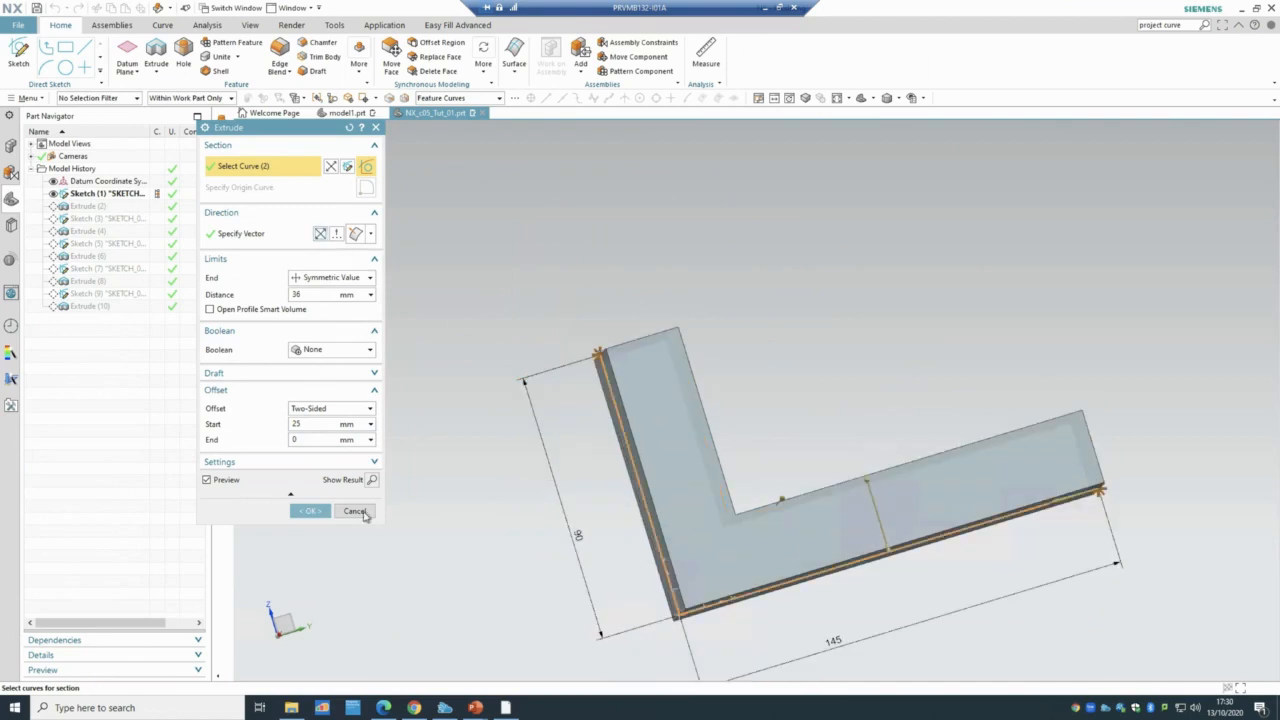
pyautogui.click(311, 511)
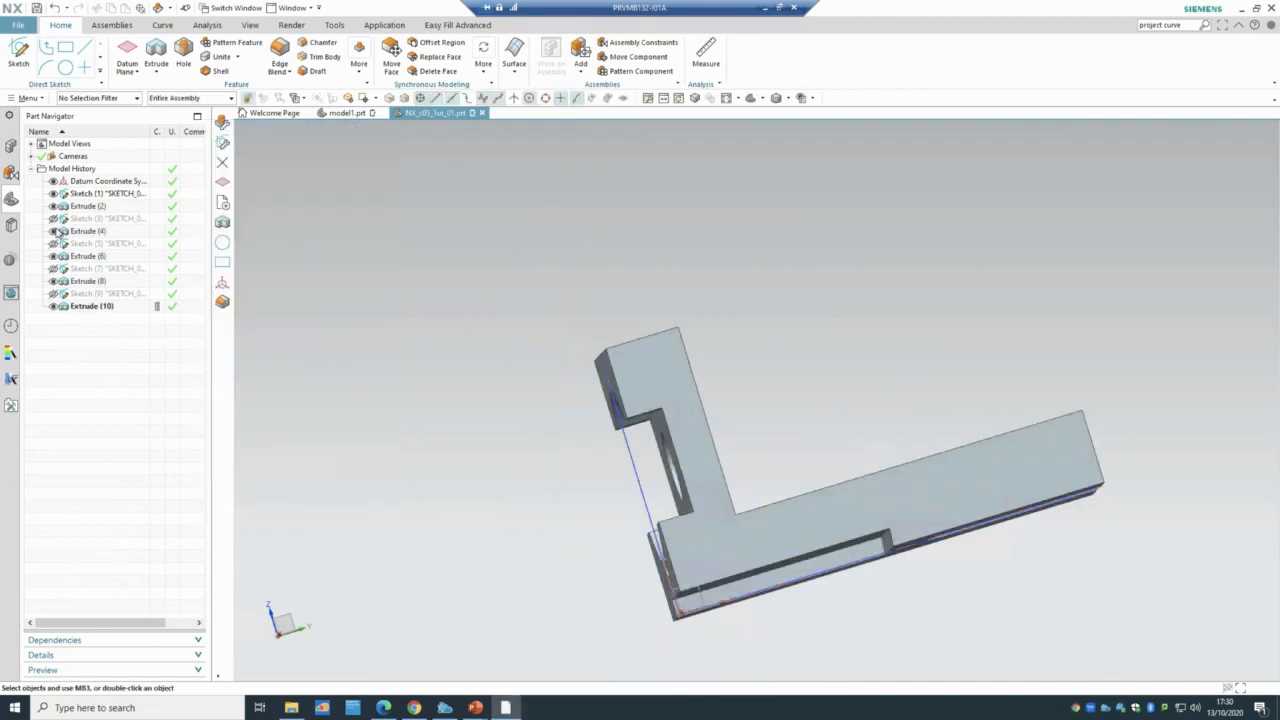
# - Review Sketch (3) and the Extrude (4) cut from the model history
pyautogui.click(53, 232)
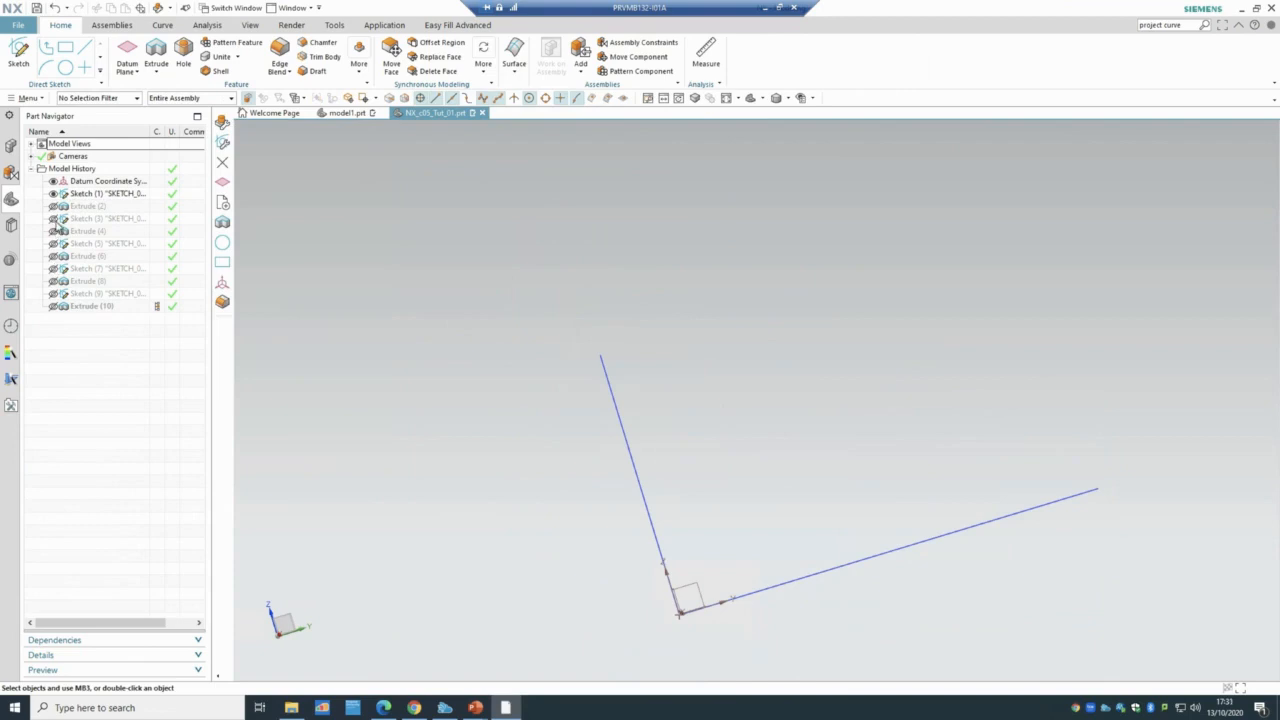
pyautogui.click(54, 207)
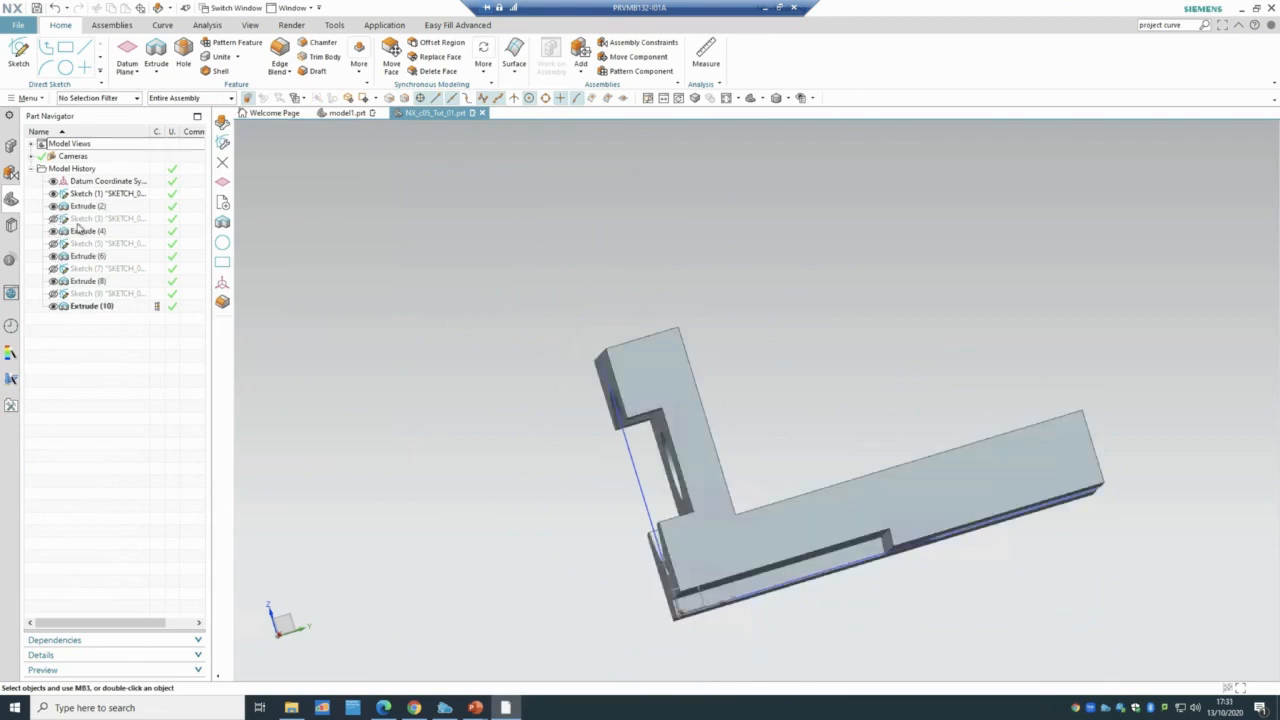
pyautogui.click(80, 219)
pyautogui.doubleClick(81, 220)
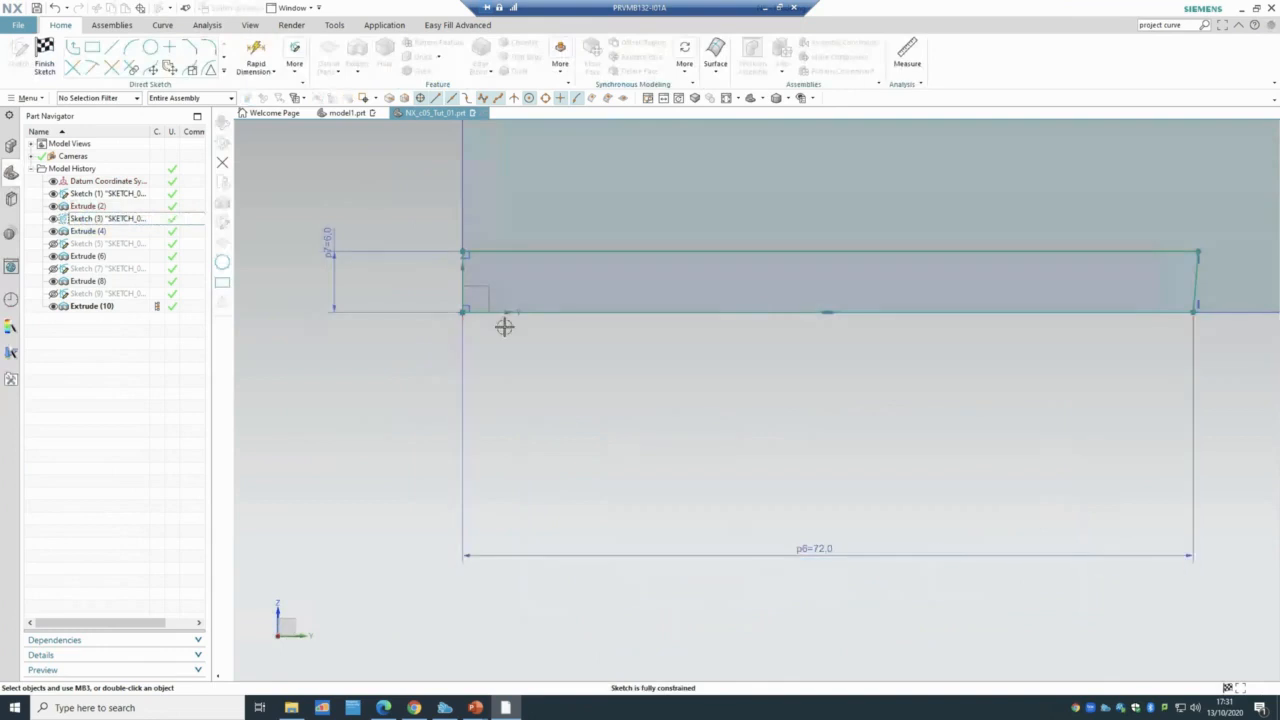
pyautogui.click(44, 56)
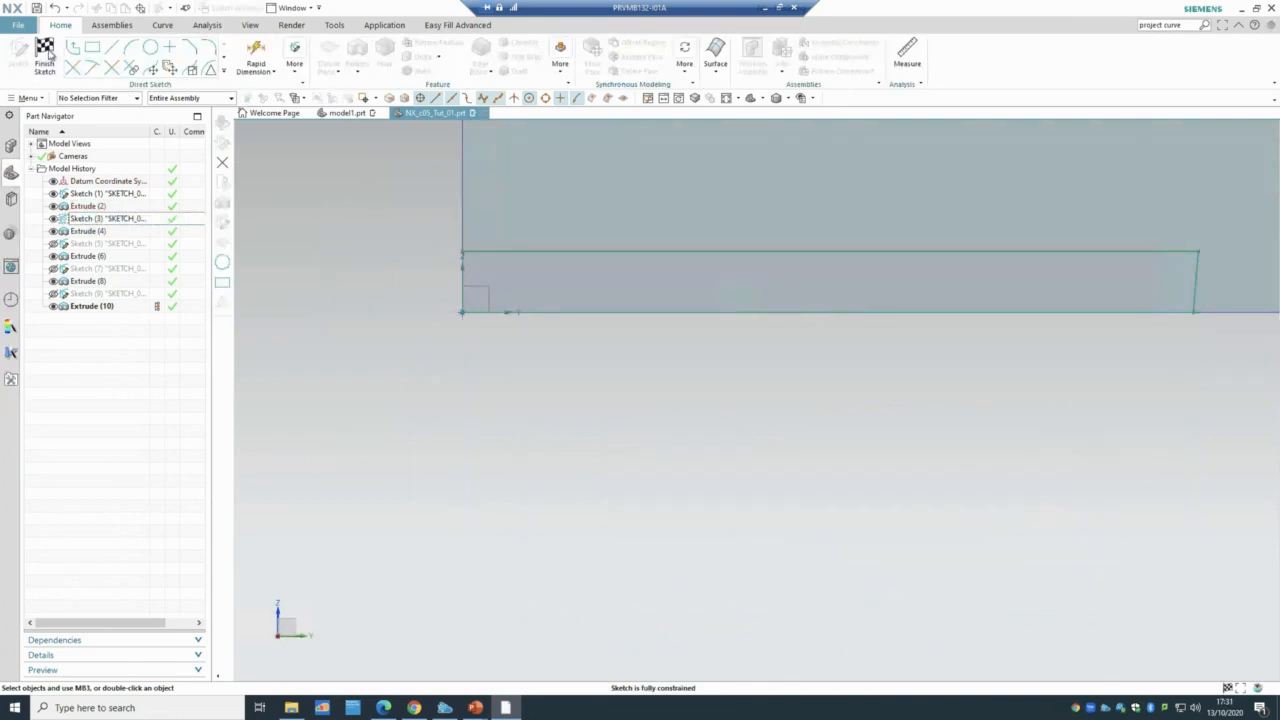
pyautogui.doubleClick(92, 231)
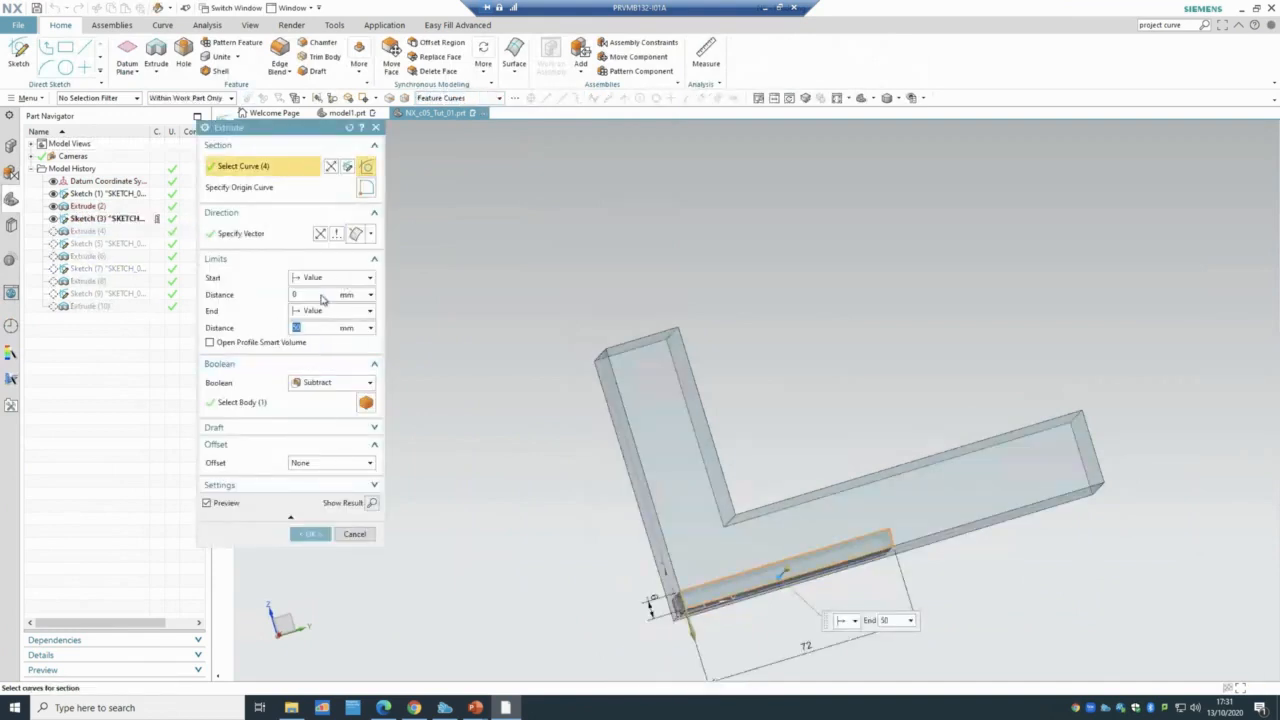
pyautogui.click(318, 534)
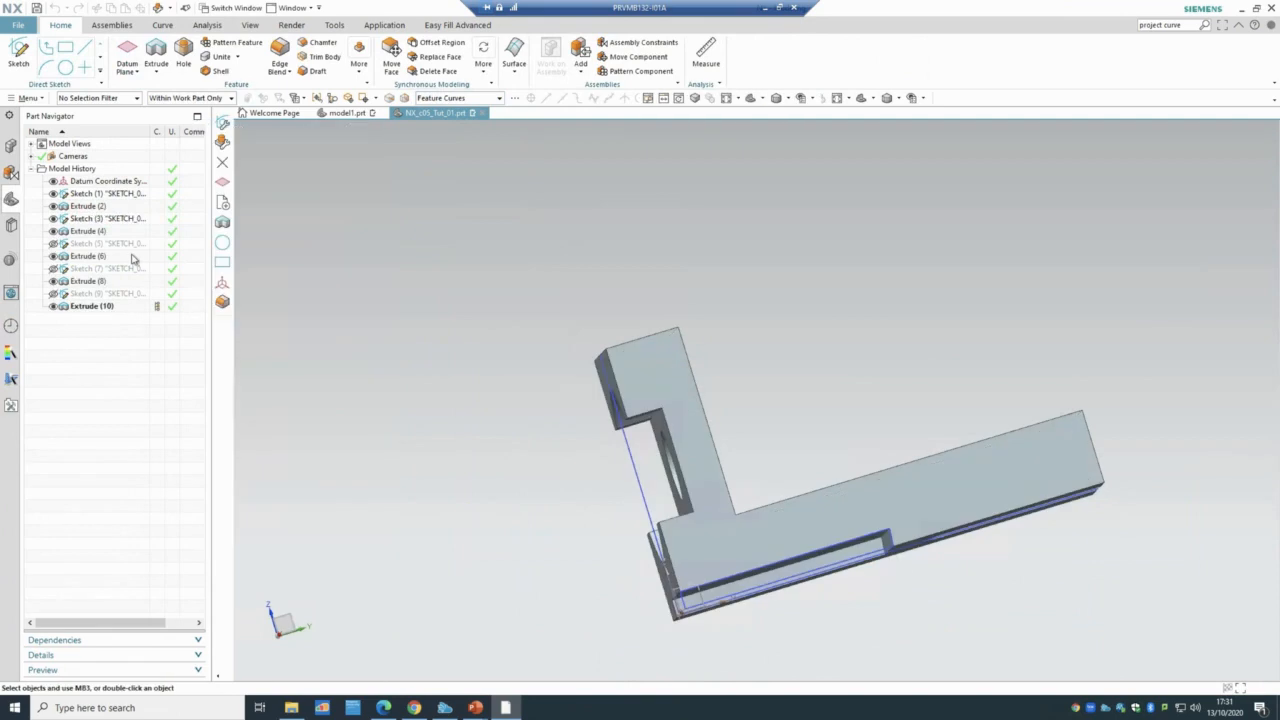
# - Inspect the slot's Sketch (5) outline and highlight its Extrude (6) cut
pyautogui.click(88, 246)
pyautogui.moveTo(411, 267); pyautogui.dragTo(417, 332, button='middle')
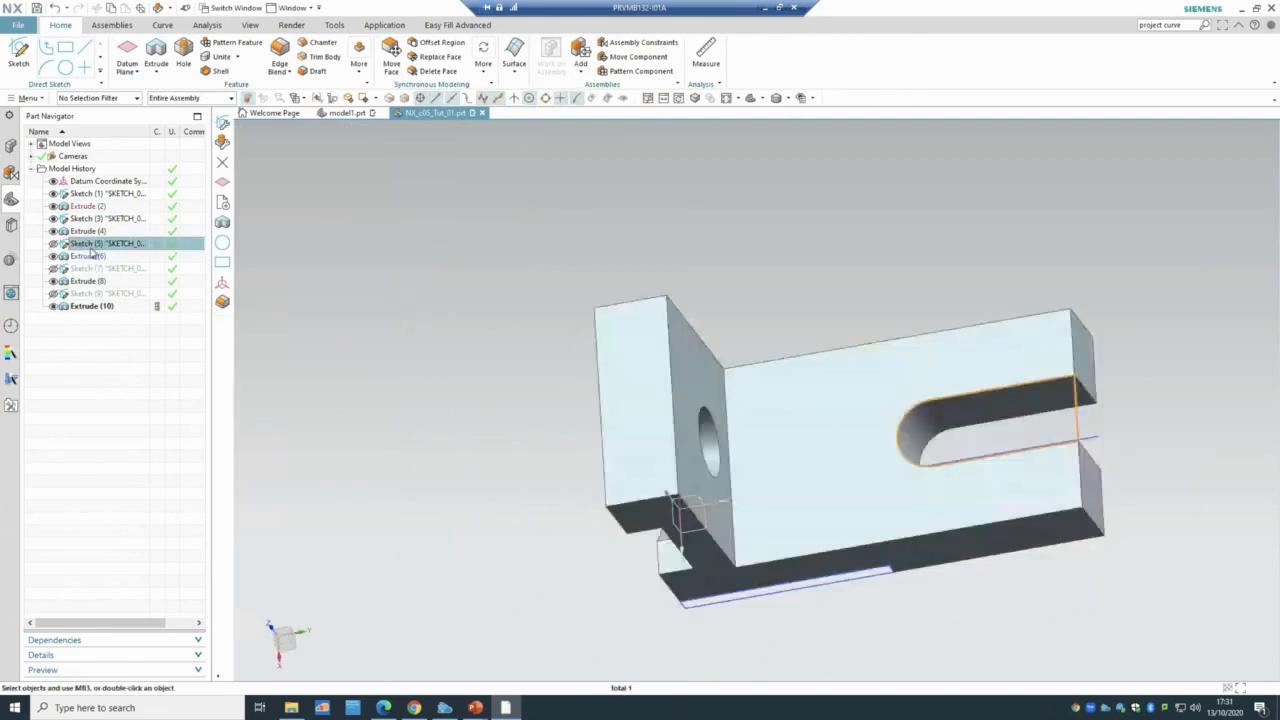
pyautogui.doubleClick(90, 250)
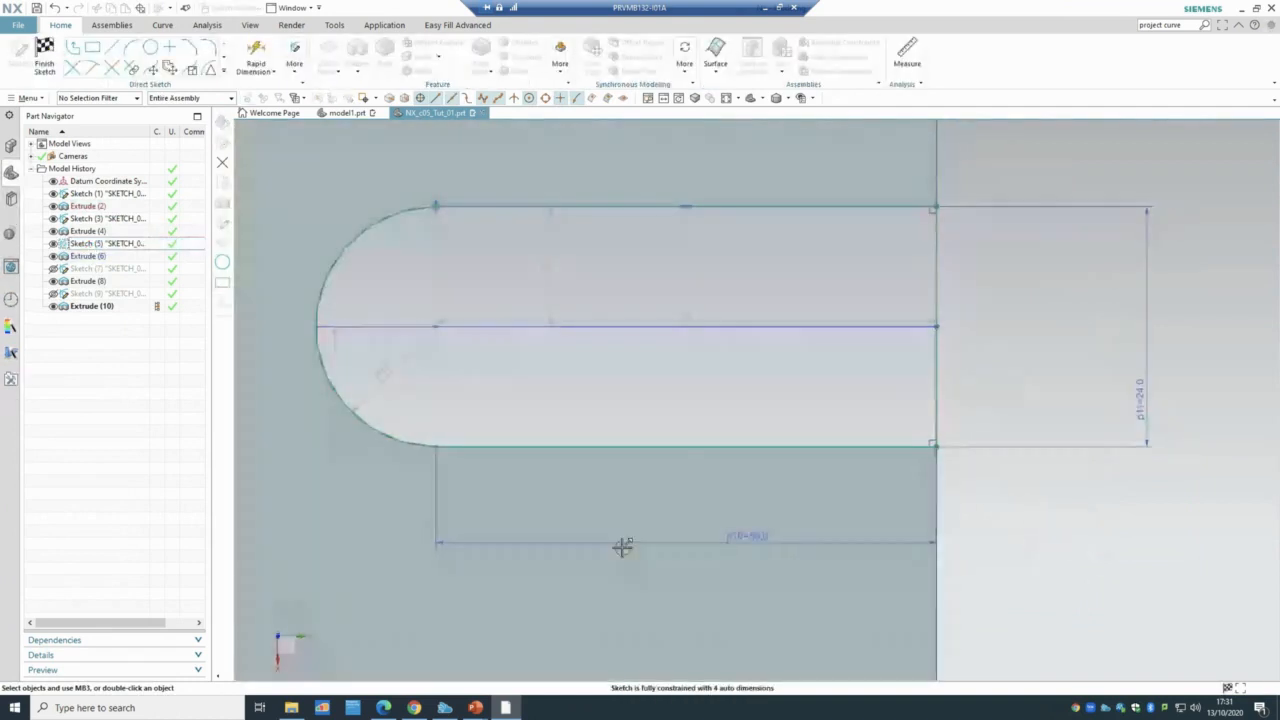
pyautogui.scroll(-2, 1130, 495)
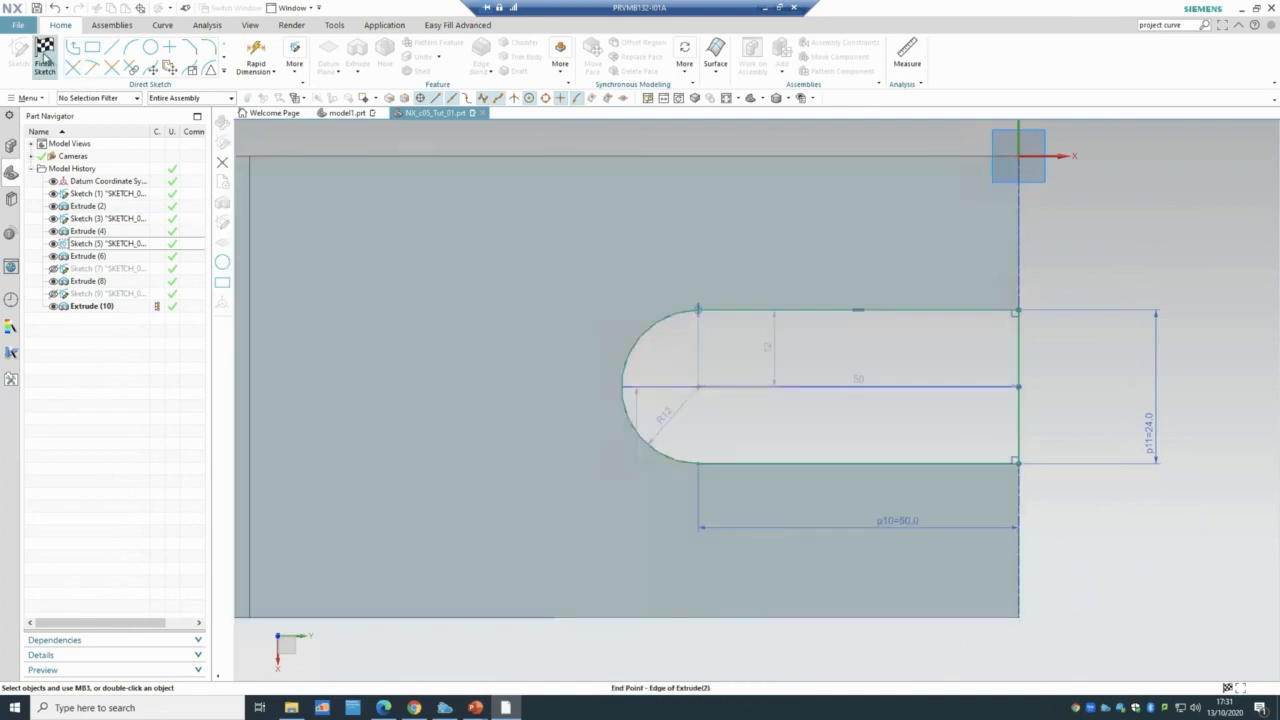
pyautogui.click(44, 56)
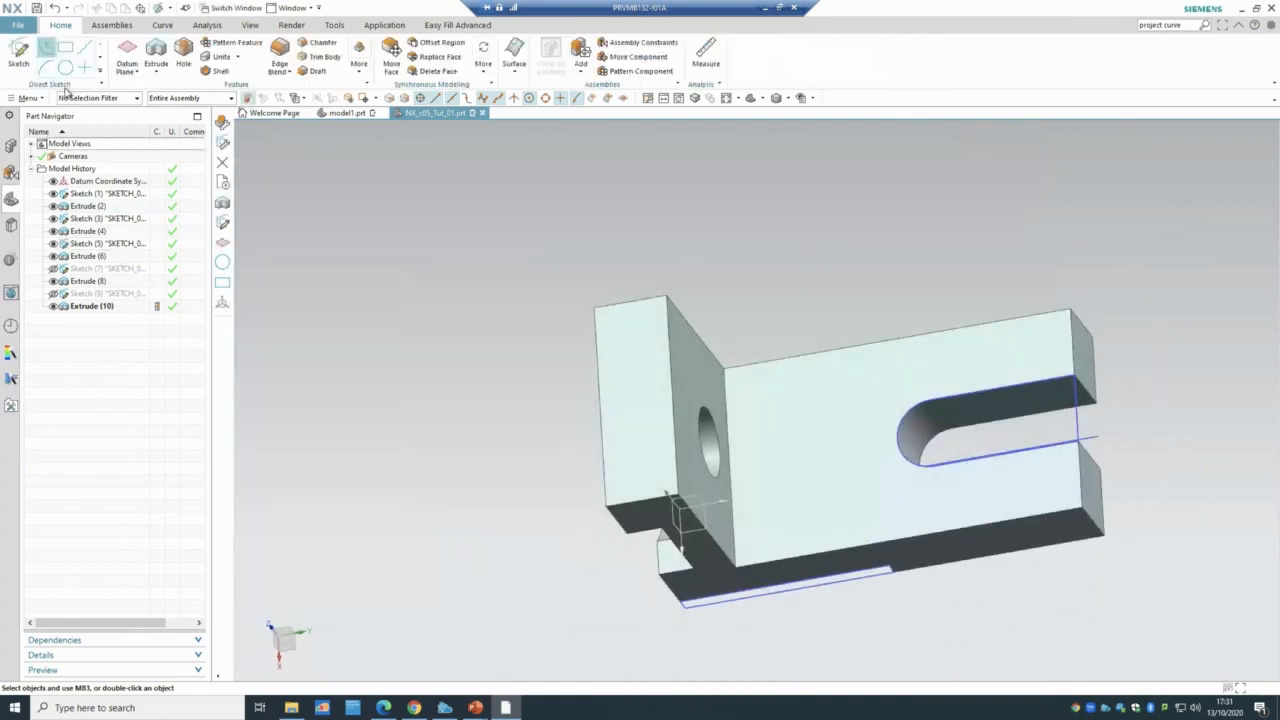
pyautogui.click(92, 243)
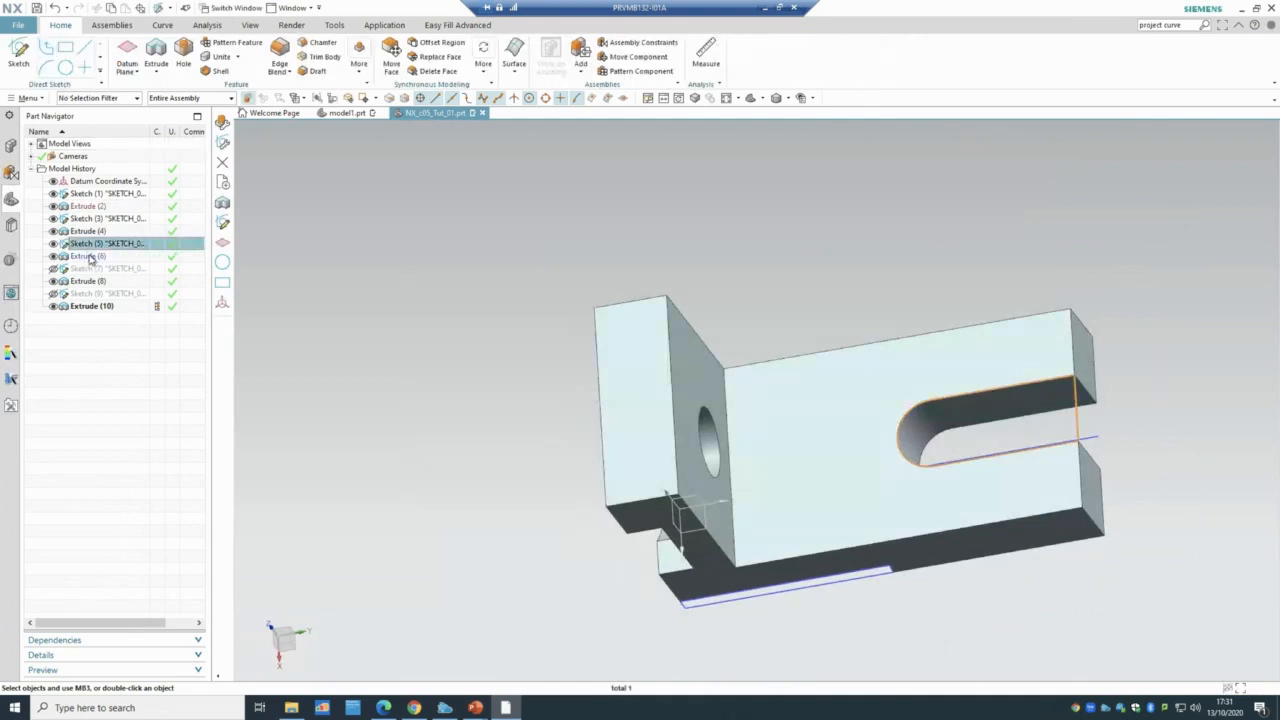
pyautogui.click(95, 257)
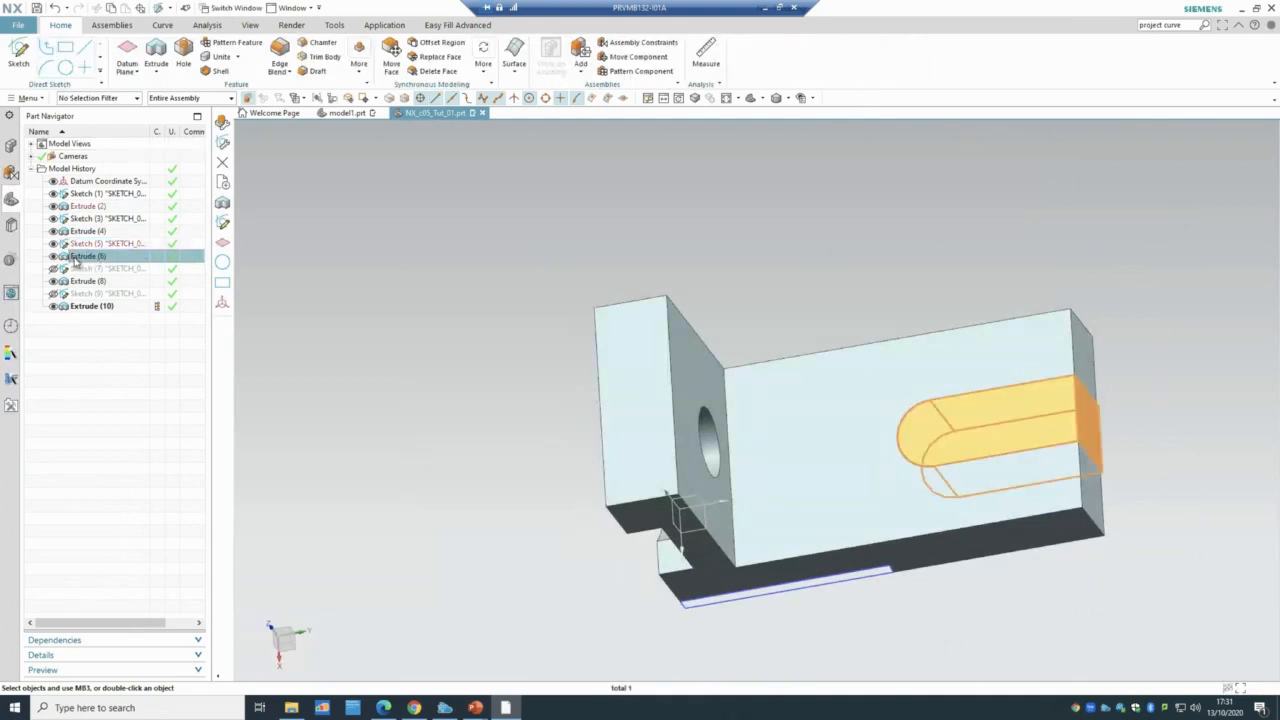
# - Review the recess Sketch (7) and highlight its Extrude (8) cut
pyautogui.click(98, 268)
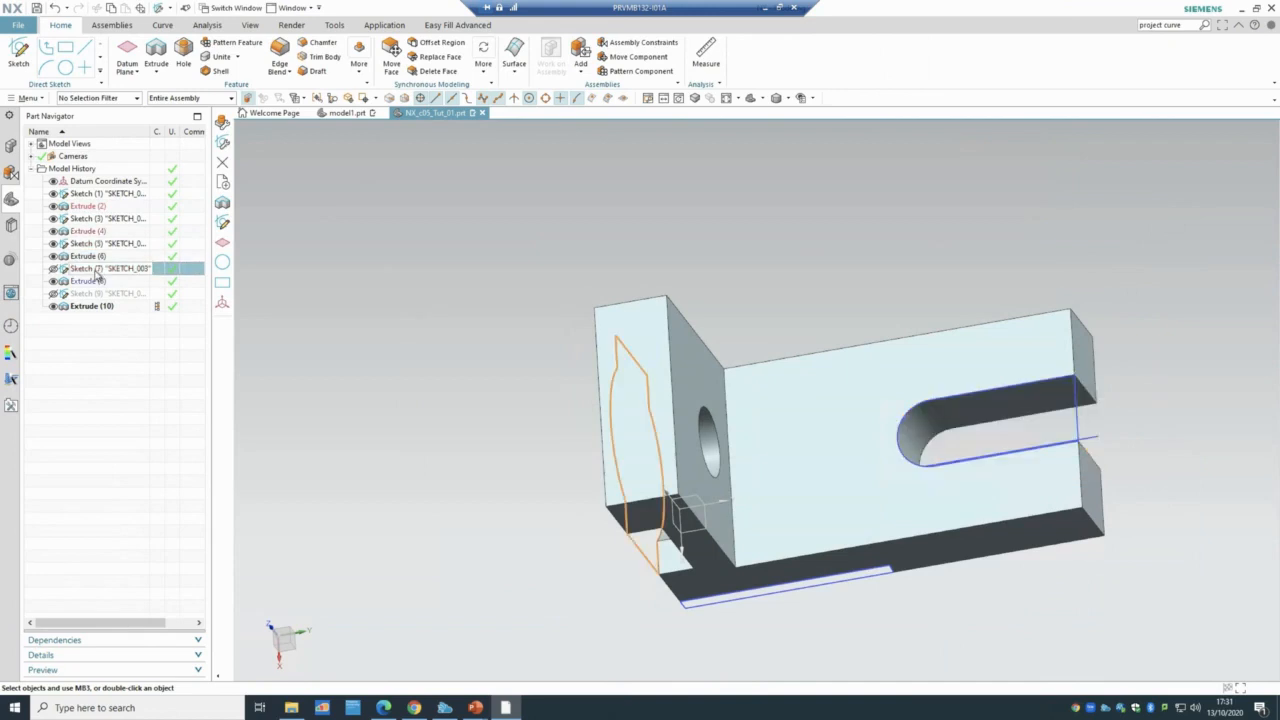
pyautogui.moveTo(331, 306); pyautogui.dragTo(400, 262, button='middle')
pyautogui.doubleClick(145, 265)
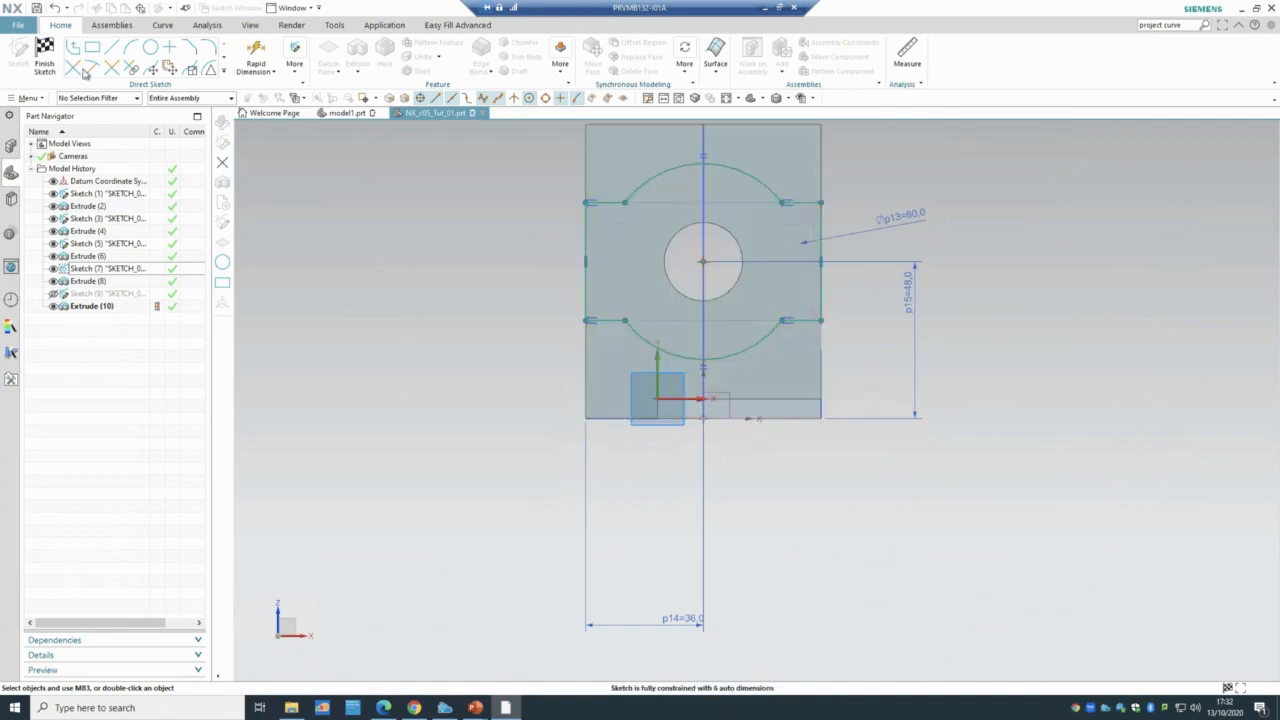
pyautogui.click(44, 57)
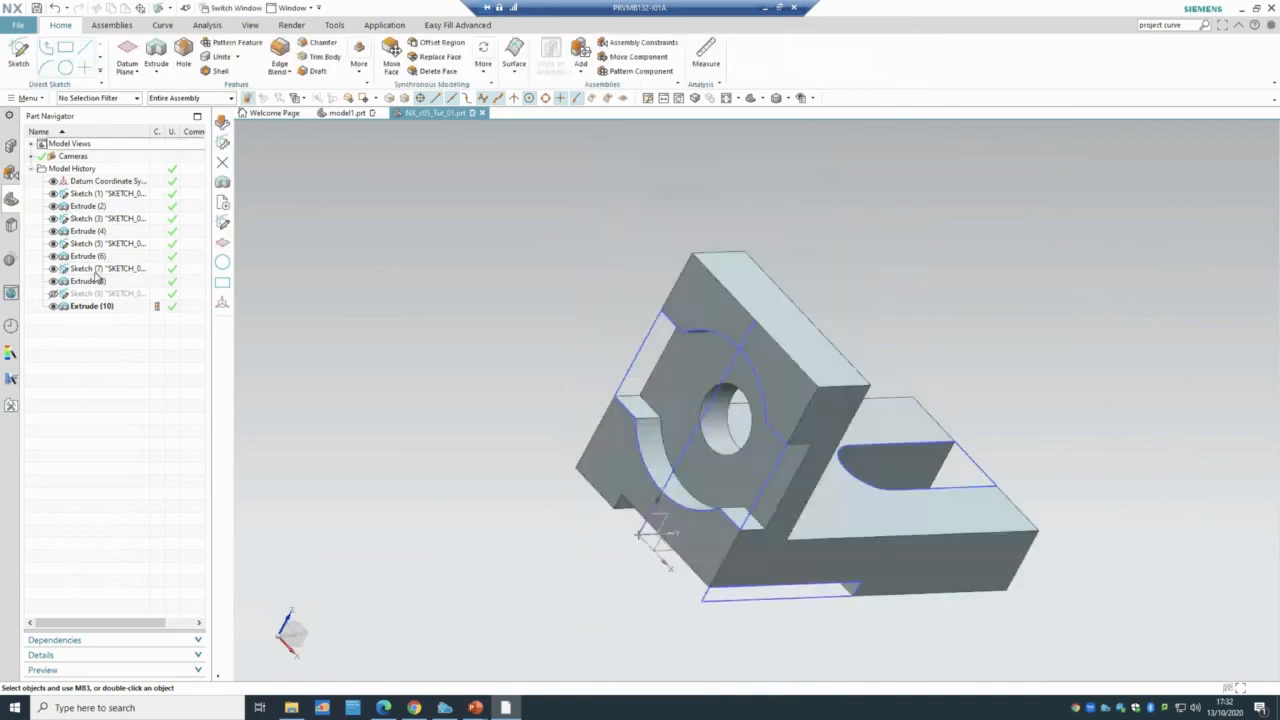
pyautogui.click(80, 281)
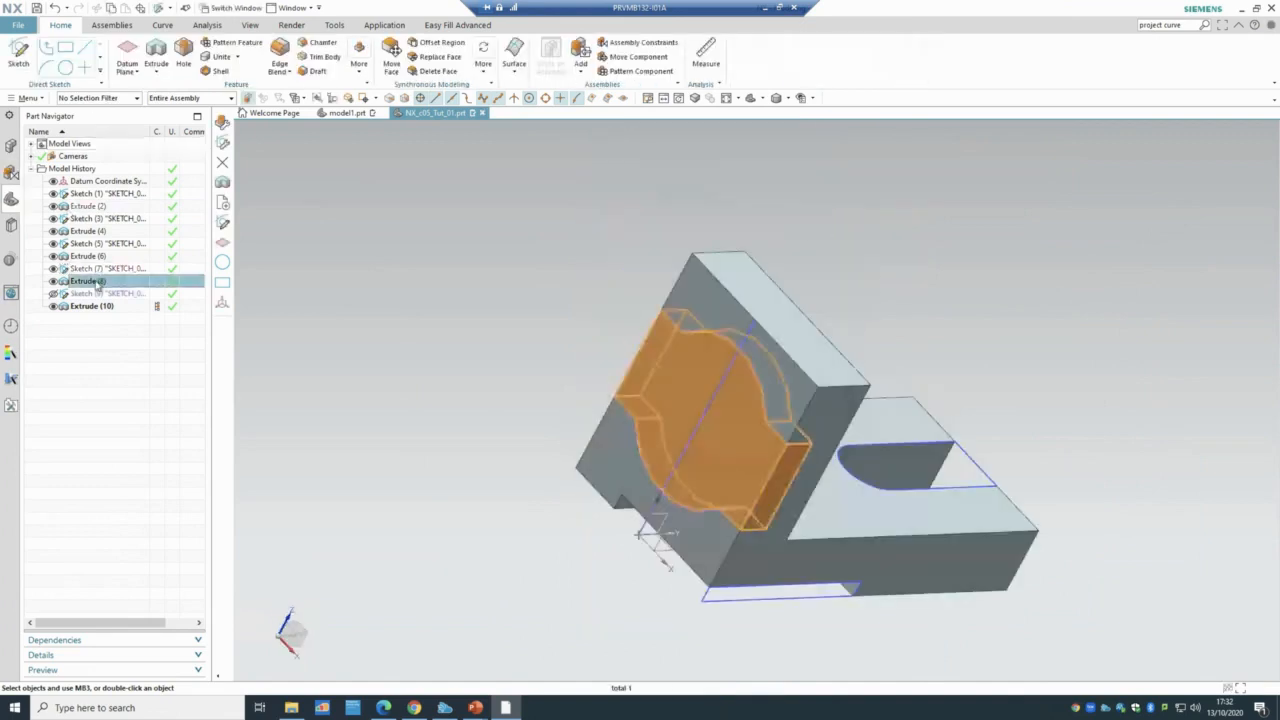
pyautogui.click(351, 360)
# - Orbit to face the recess and review the hole circle in Sketch (9)
pyautogui.moveTo(414, 446); pyautogui.dragTo(463, 510, button='middle')
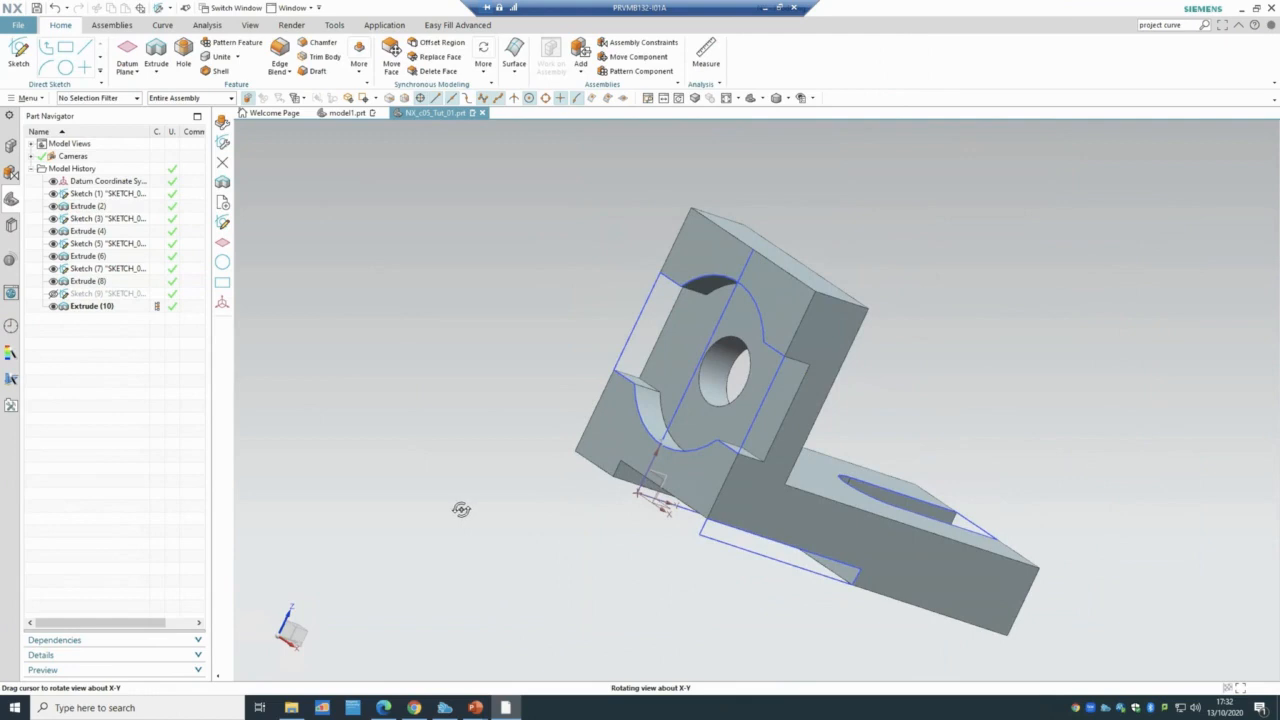
pyautogui.moveTo(463, 510); pyautogui.dragTo(457, 511, button='middle')
pyautogui.click(82, 294)
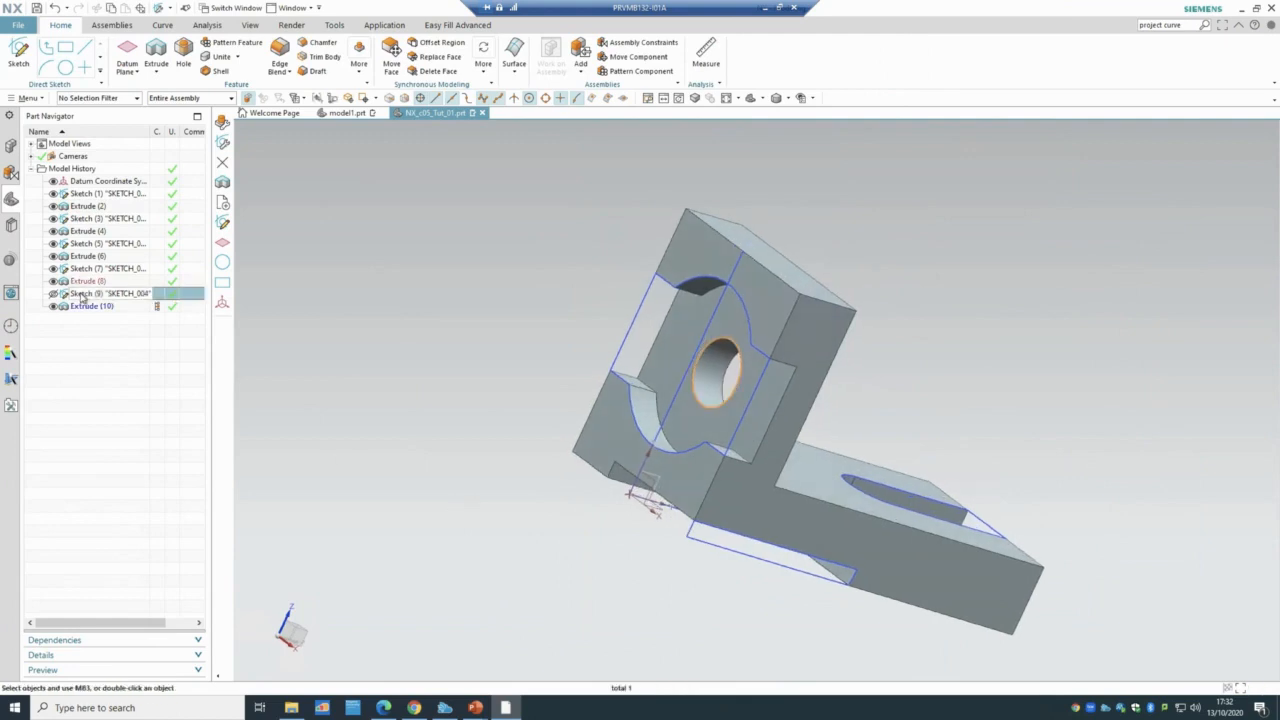
pyautogui.doubleClick(82, 294)
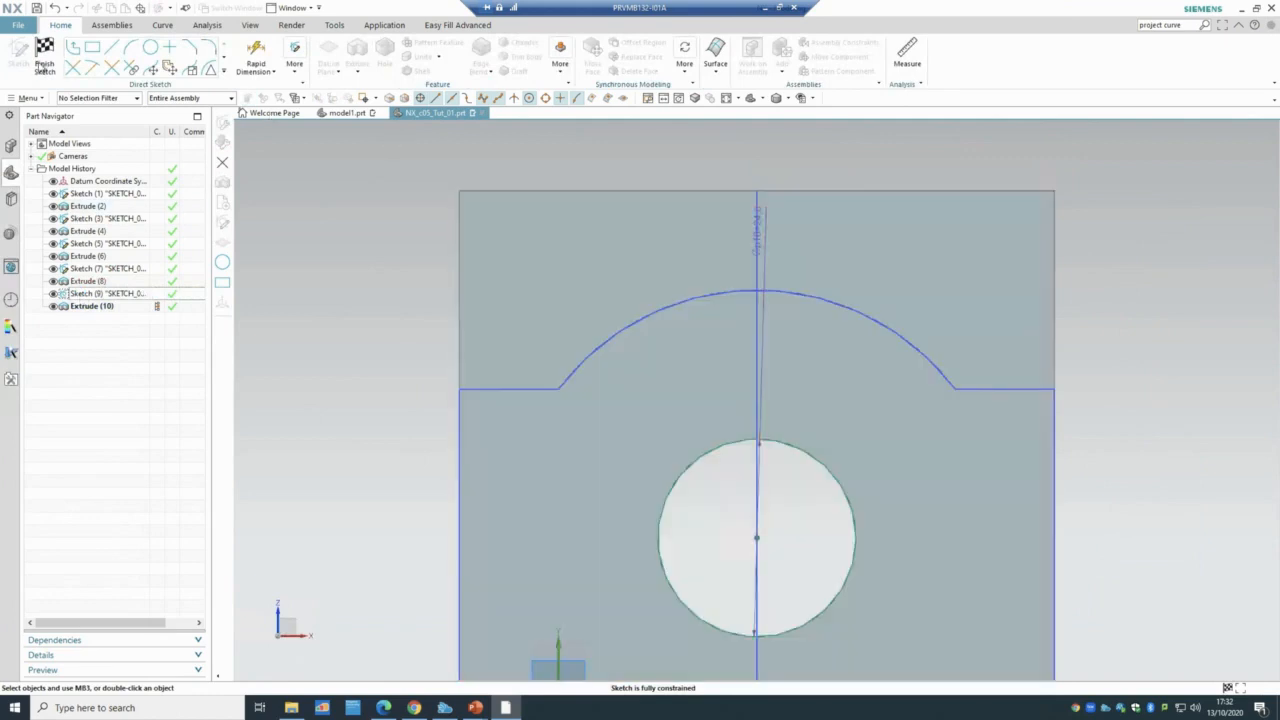
pyautogui.click(44, 64)
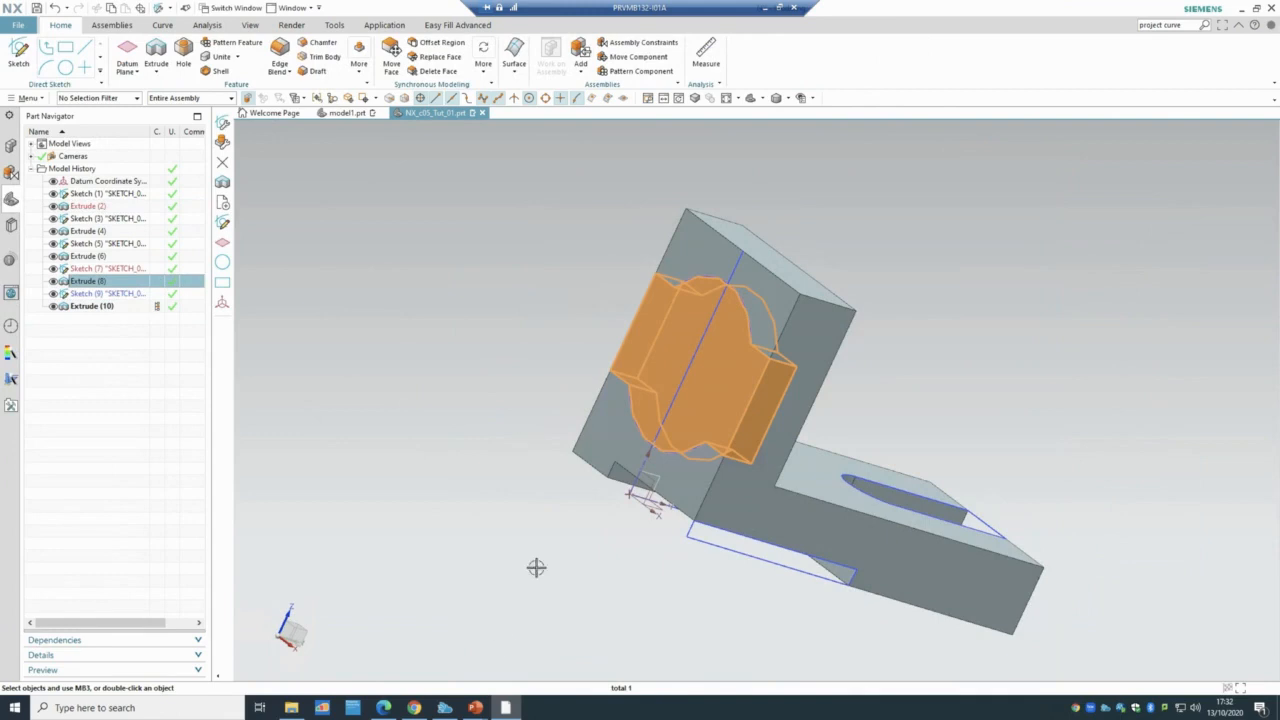
# - Show slide 38, 'Tutorial 2', full-screen in PowerPoint
pyautogui.moveTo(487, 708)
pyautogui.click(542, 652)
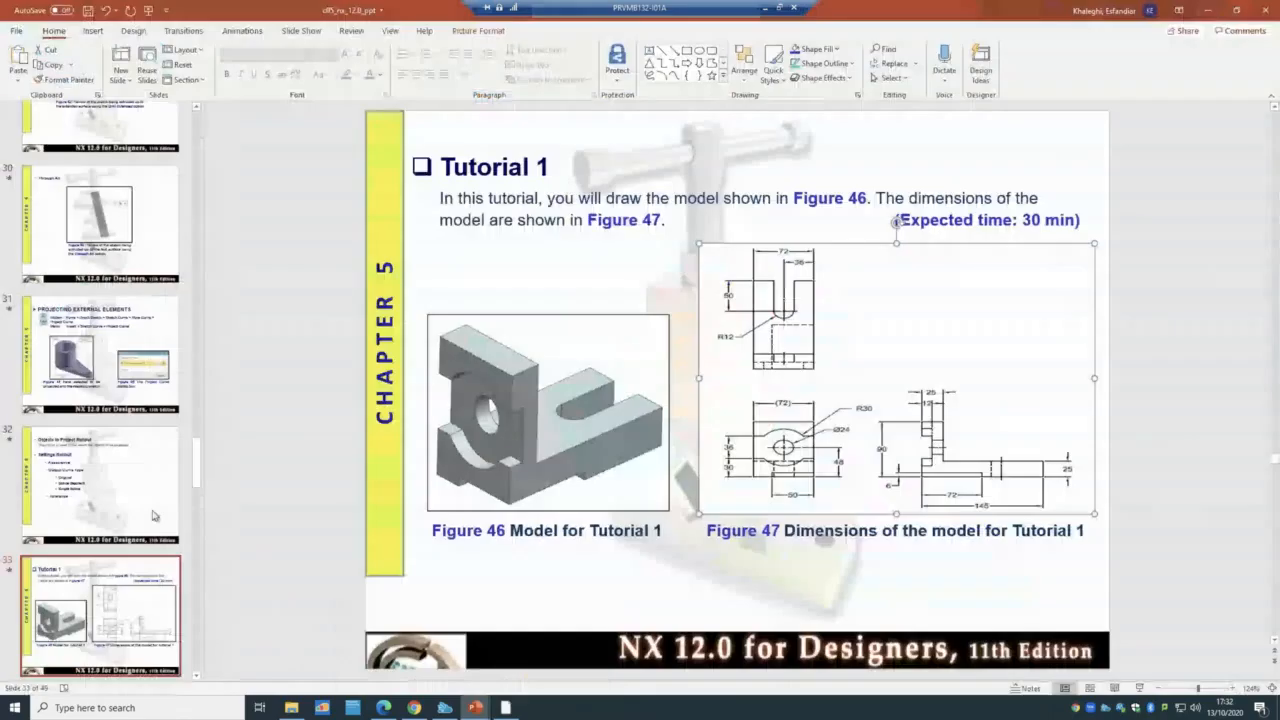
pyautogui.scroll(-5, 113, 528)
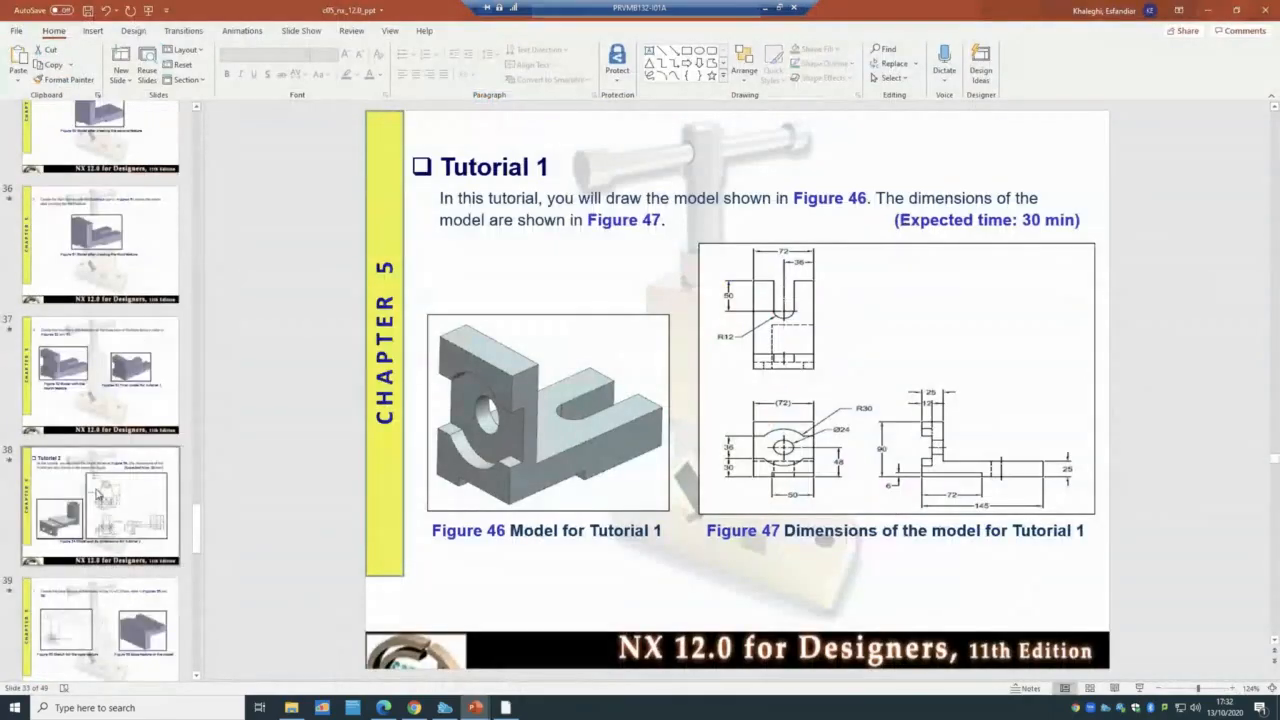
pyautogui.click(98, 495)
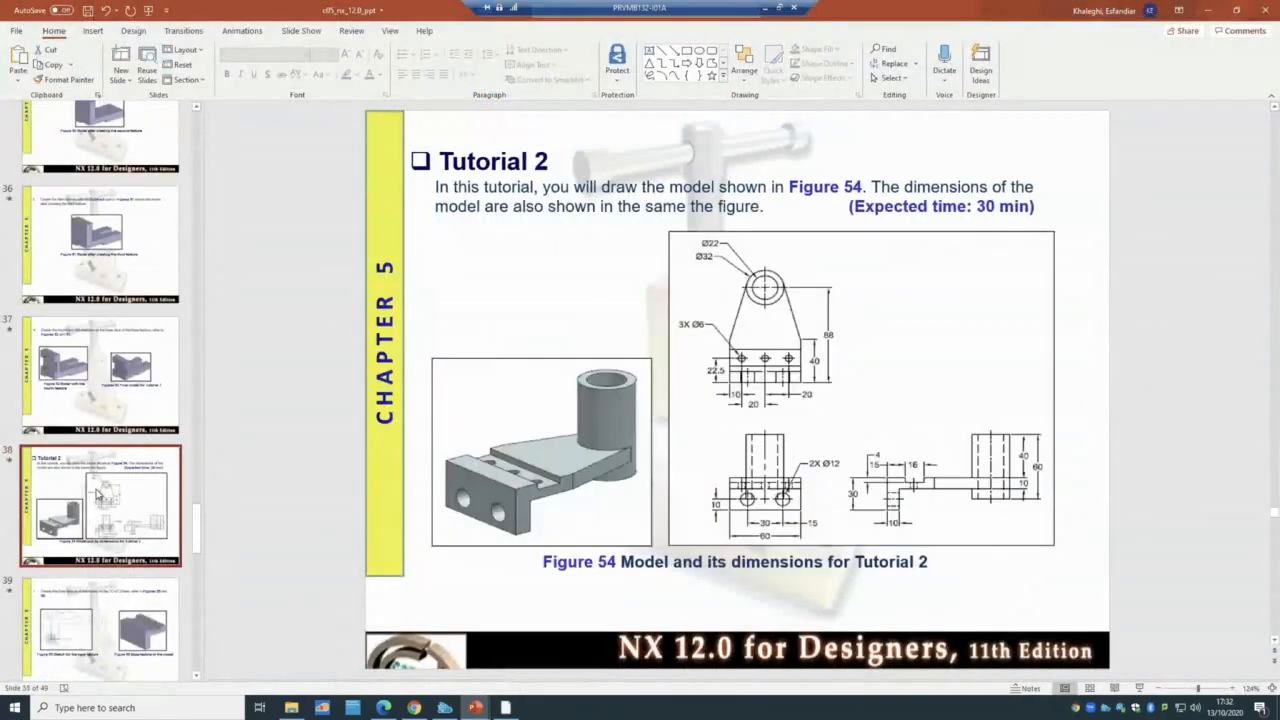
pyautogui.click(1136, 687)
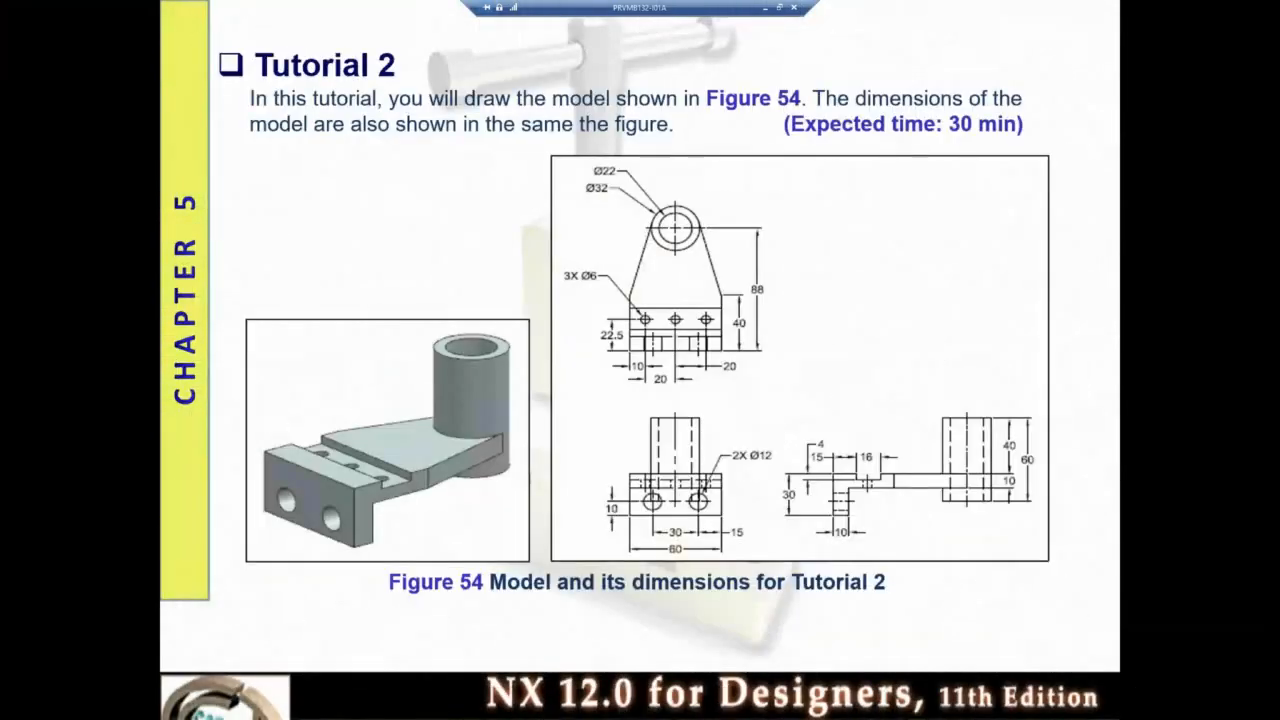
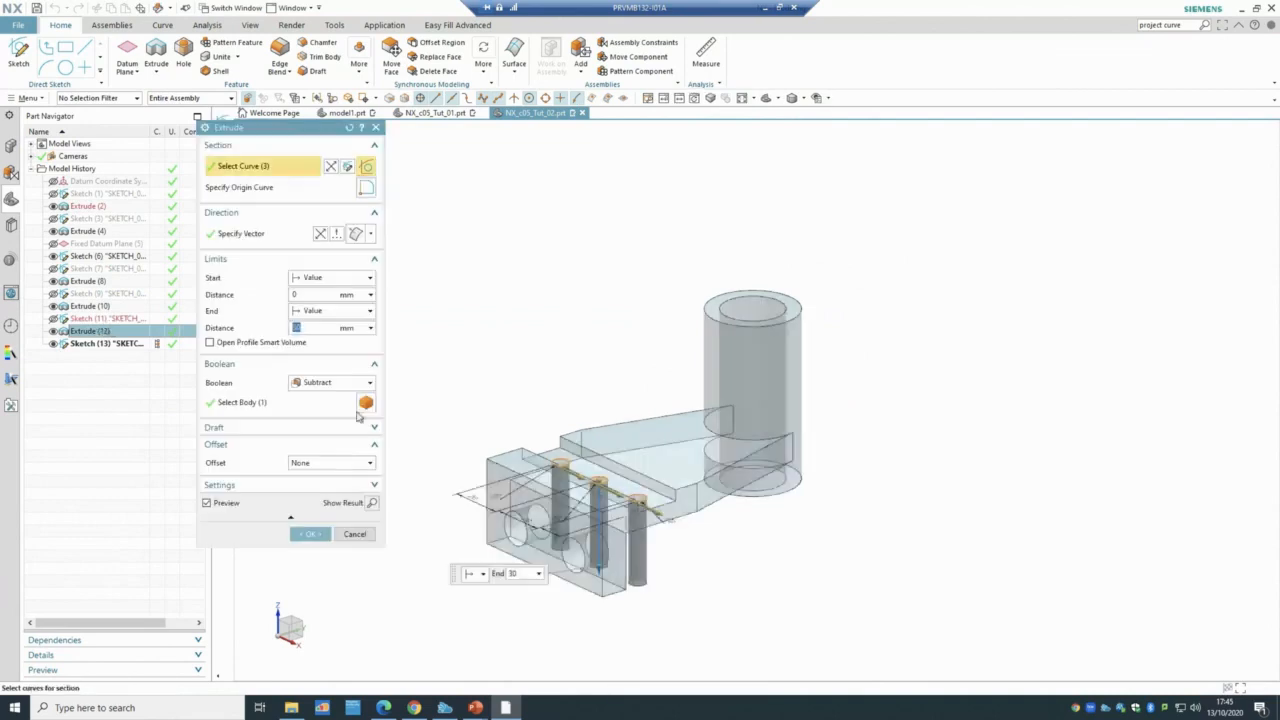
# - Cancel the hole-cut extrude edit and set the boss extrude's Boolean to None
pyautogui.click(346, 536)
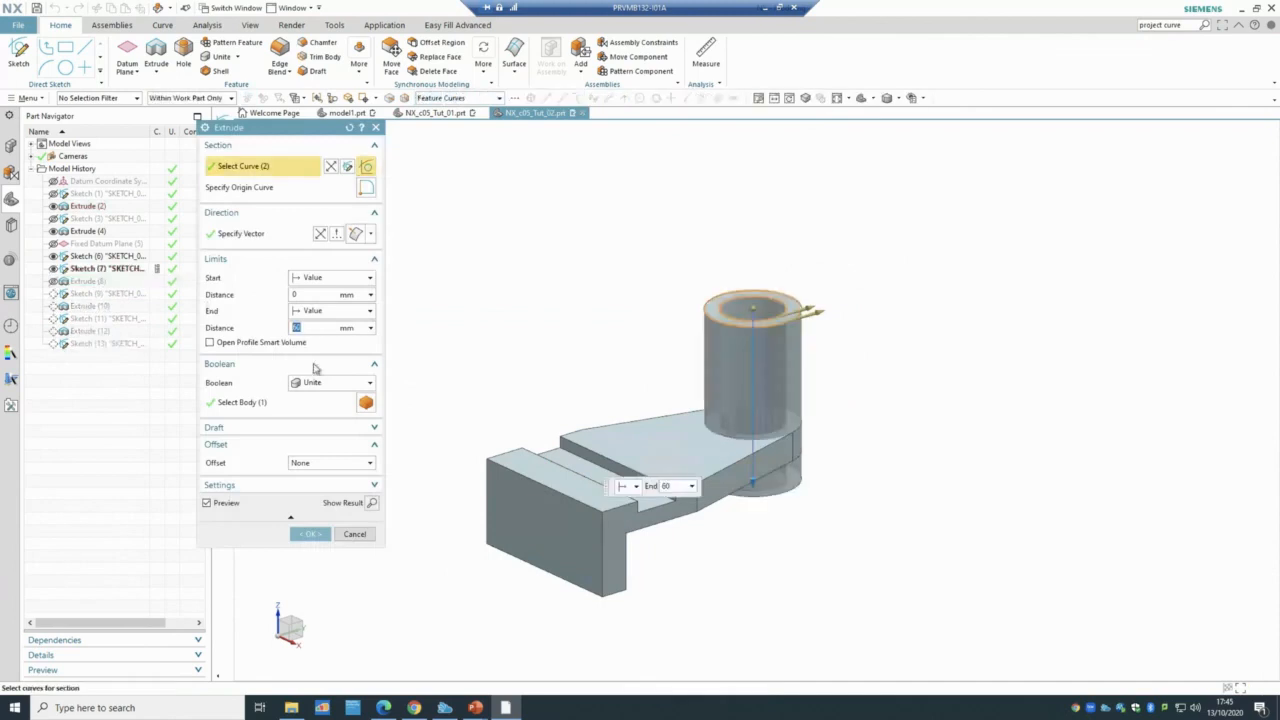
pyautogui.click(320, 382)
pyautogui.click(322, 398)
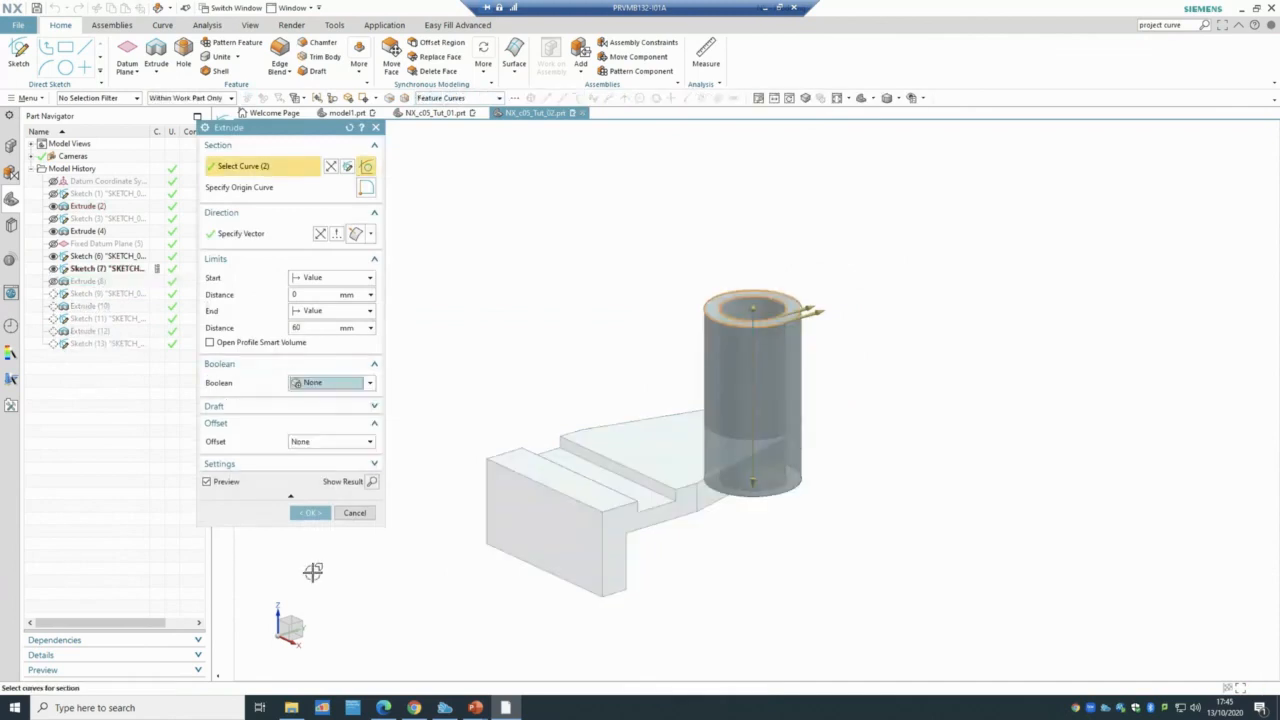
pyautogui.click(308, 513)
# - Set the Extrude (4) plate's Boolean to None, triggering the out-of-date references warning
pyautogui.click(97, 231)
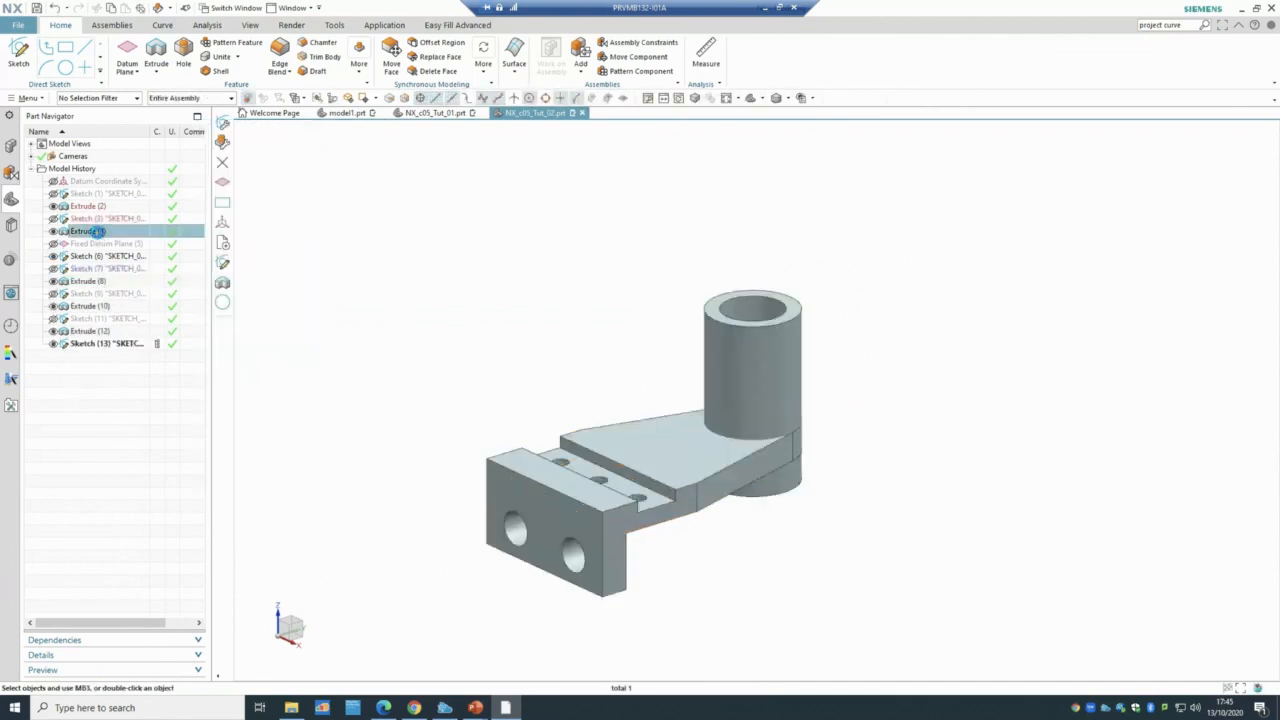
pyautogui.click(325, 388)
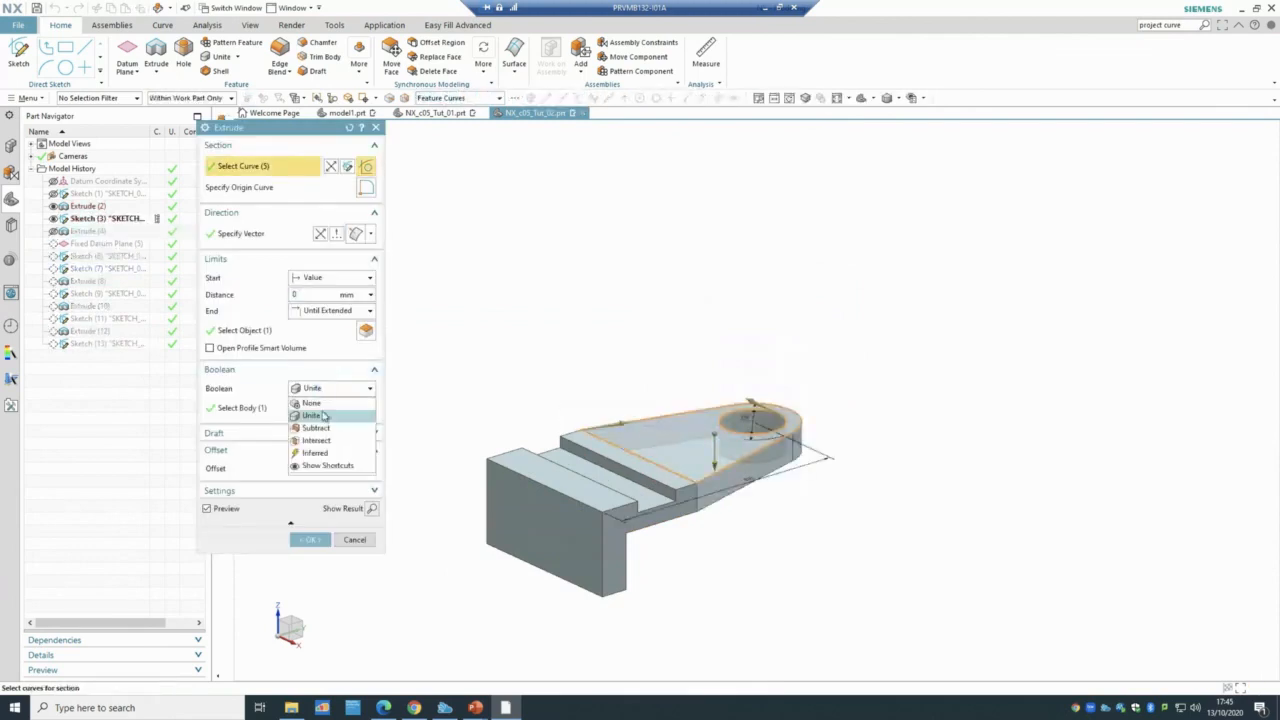
pyautogui.click(318, 403)
pyautogui.click(309, 517)
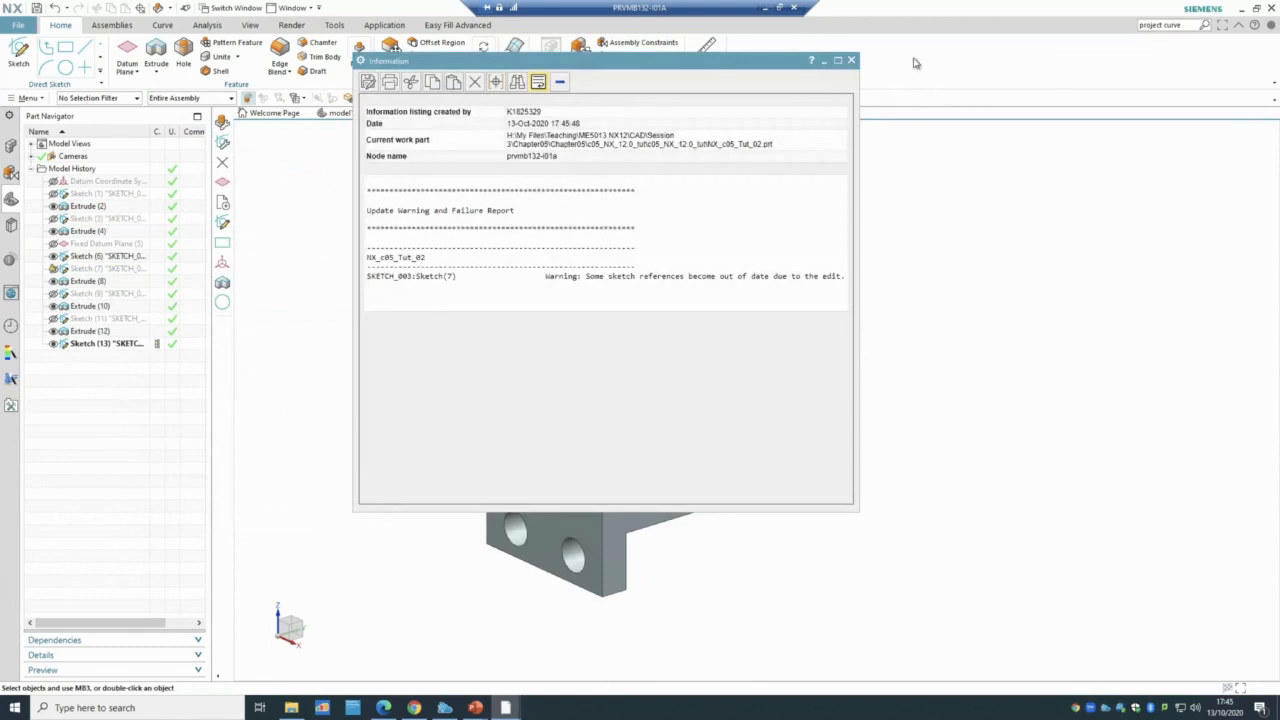
# - Dismiss the update warning and hide the block, plate and boss extrudes
pyautogui.click(851, 61)
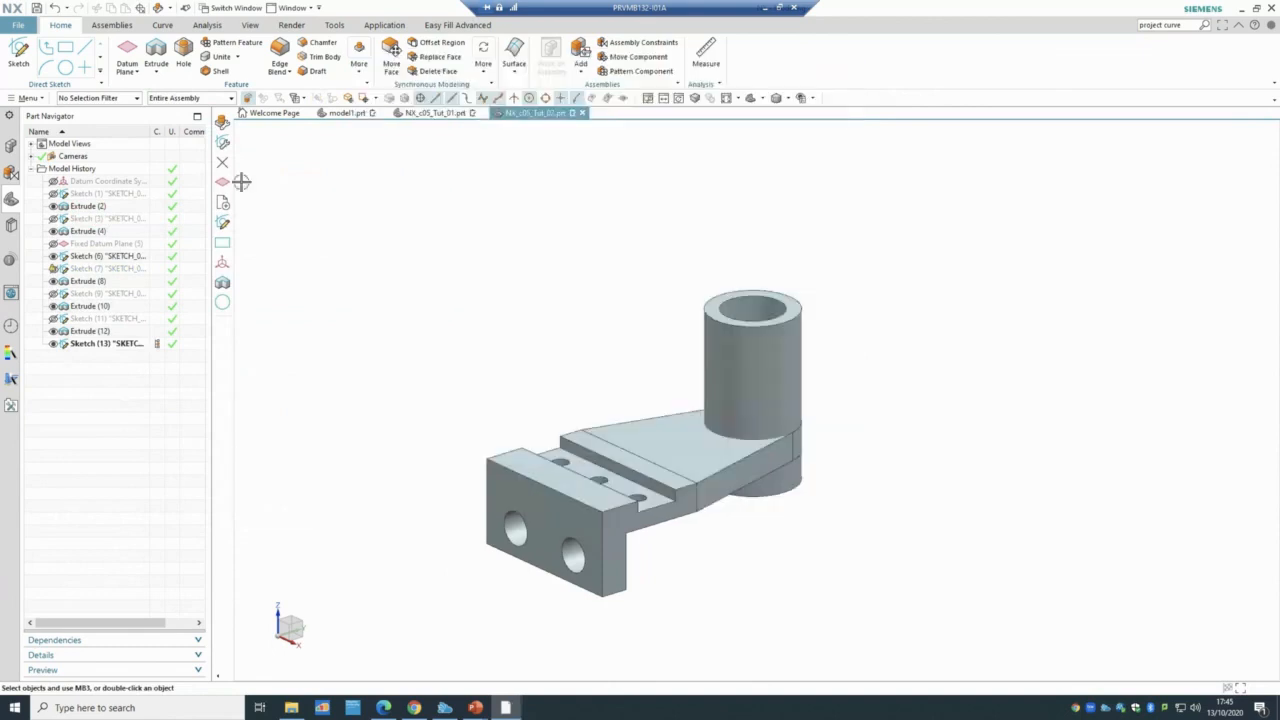
pyautogui.click(53, 331)
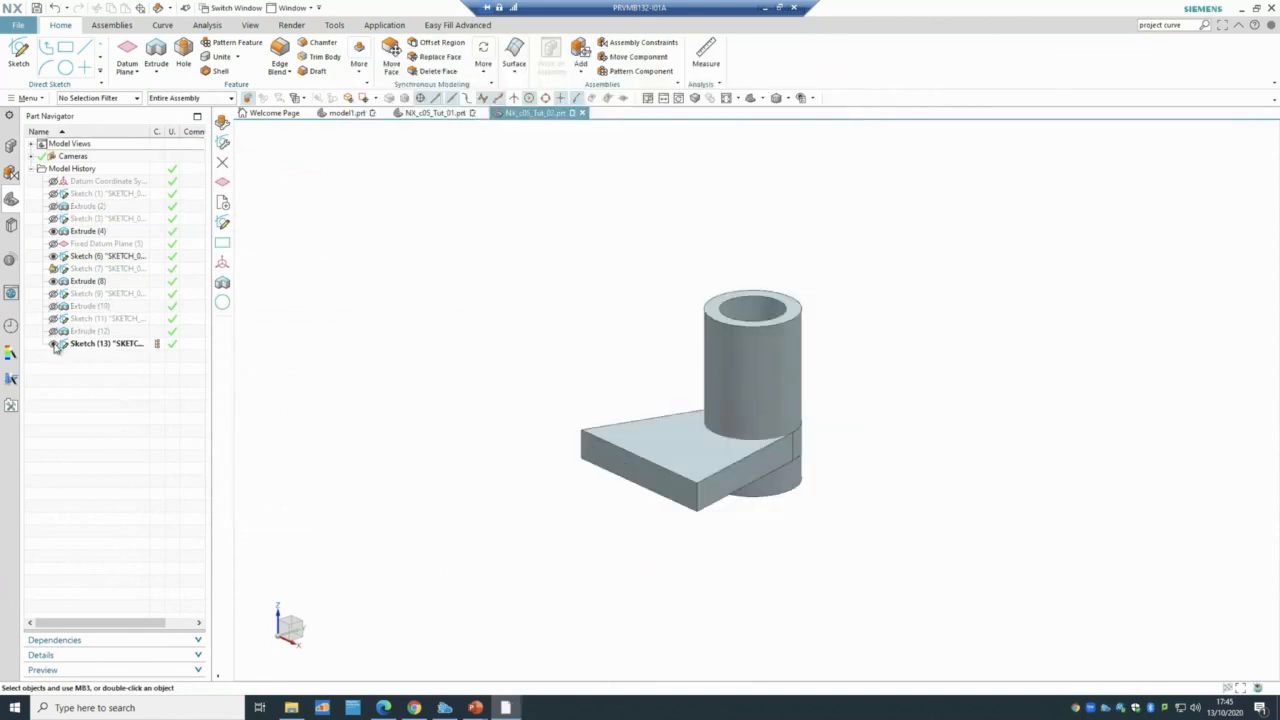
pyautogui.click(53, 231)
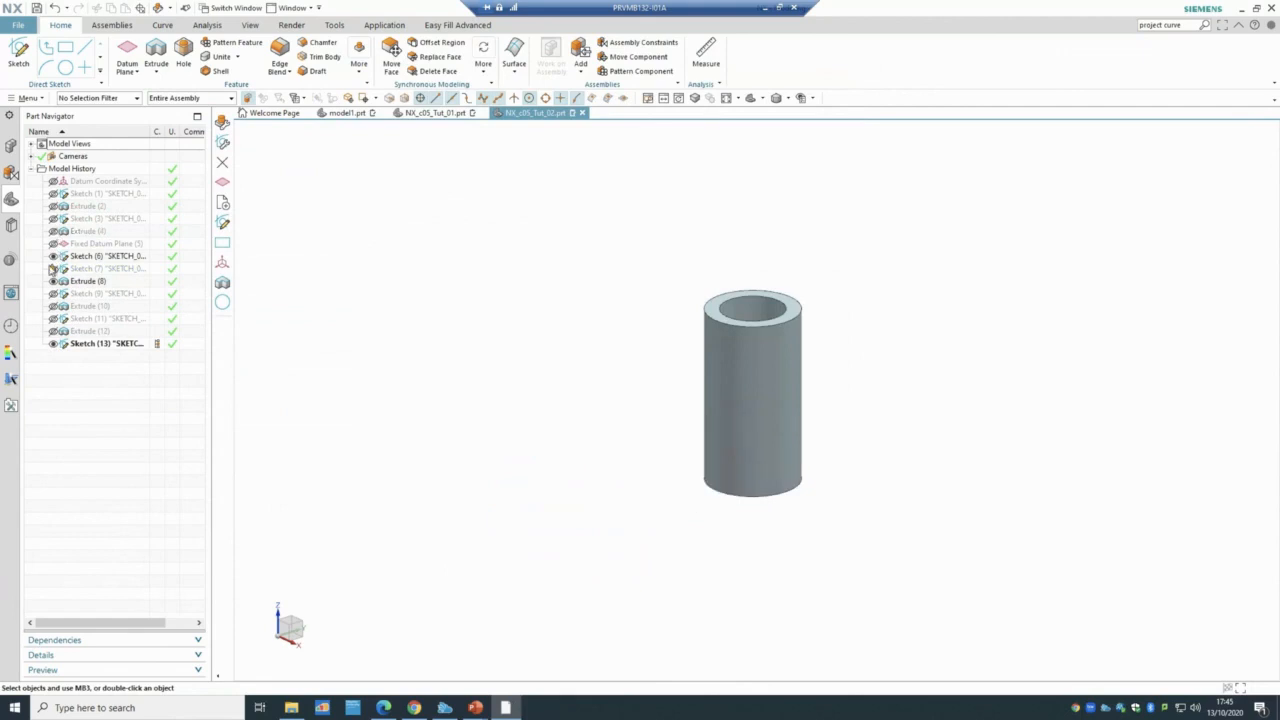
pyautogui.click(53, 281)
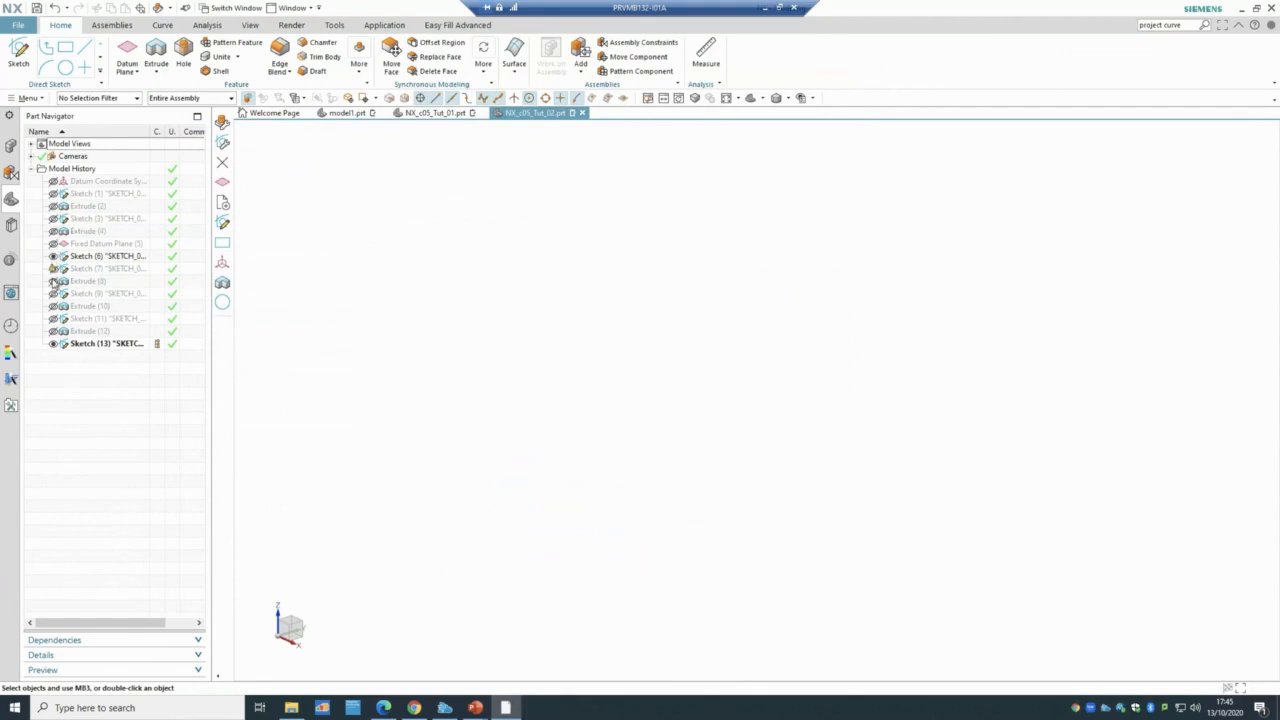
# - Show the Datum CSYS and Sketch (1), then open Sketch (1) for editing
pyautogui.click(53, 181)
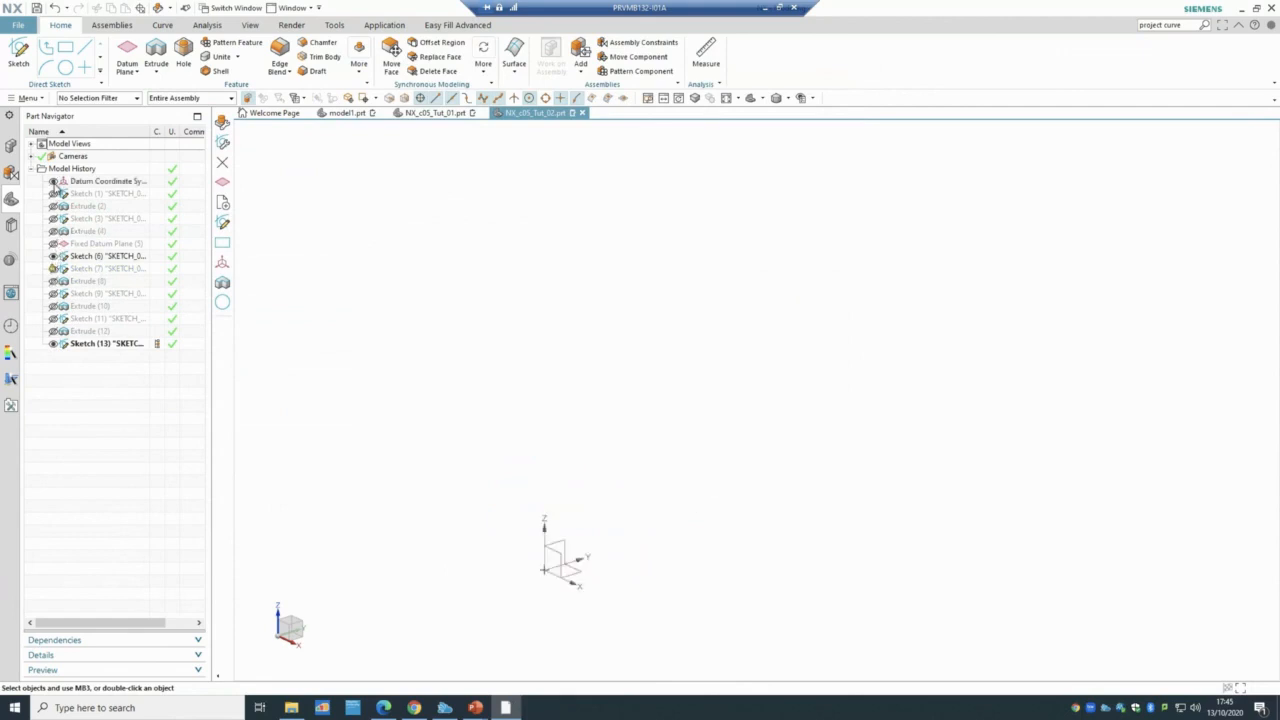
pyautogui.click(53, 193)
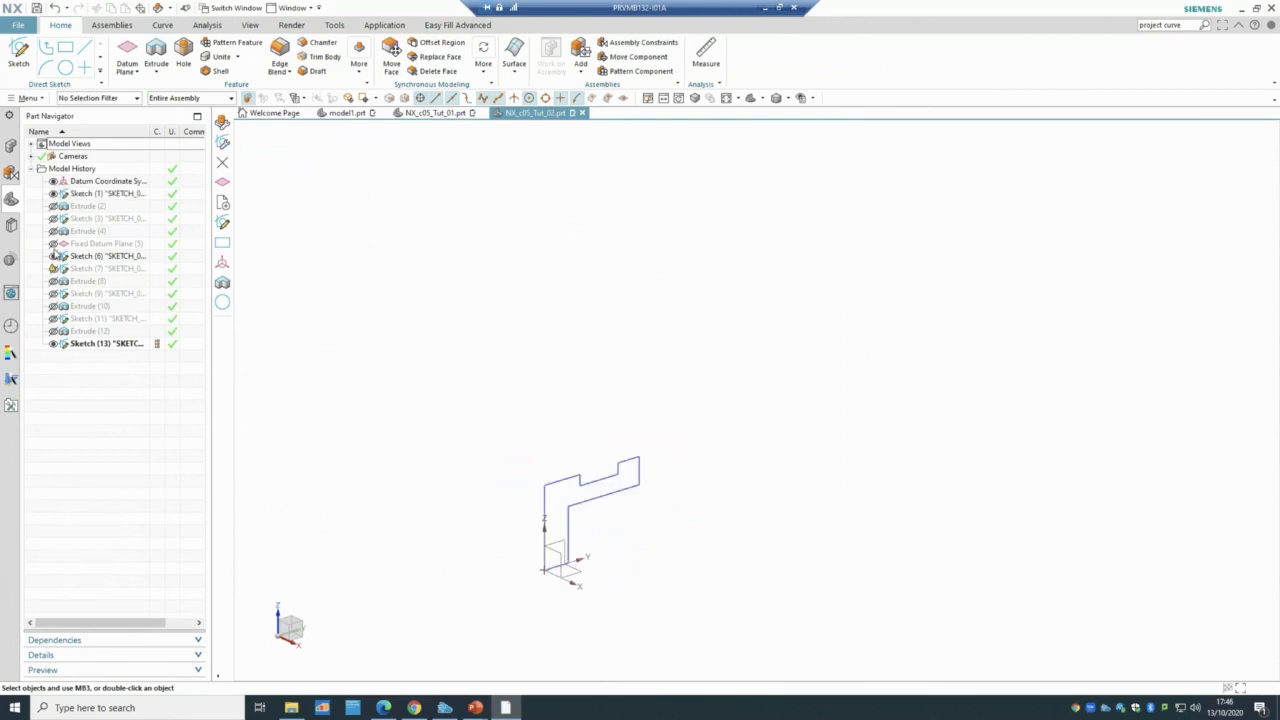
pyautogui.click(92, 195)
pyautogui.doubleClick(100, 193)
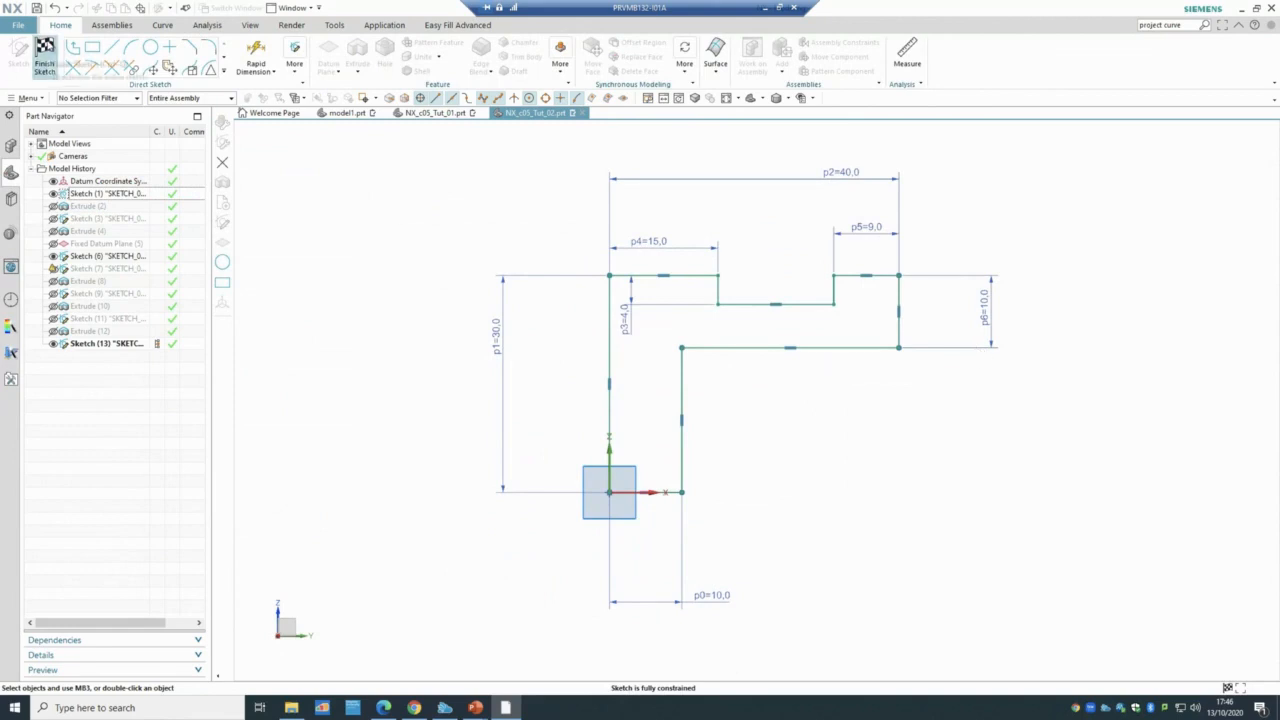
# - Finish the sketch, show Extrude (2) and accept it unchanged at symmetric 30 mm
pyautogui.click(44, 56)
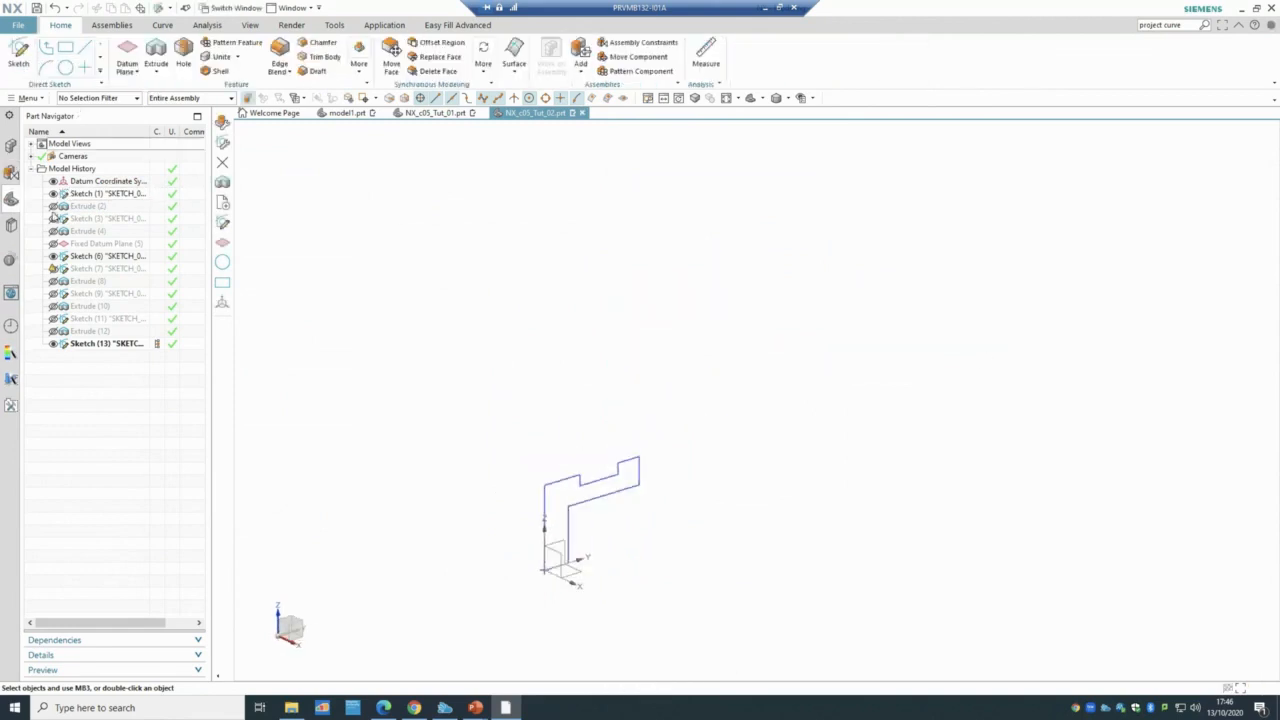
pyautogui.click(54, 206)
pyautogui.doubleClick(88, 207)
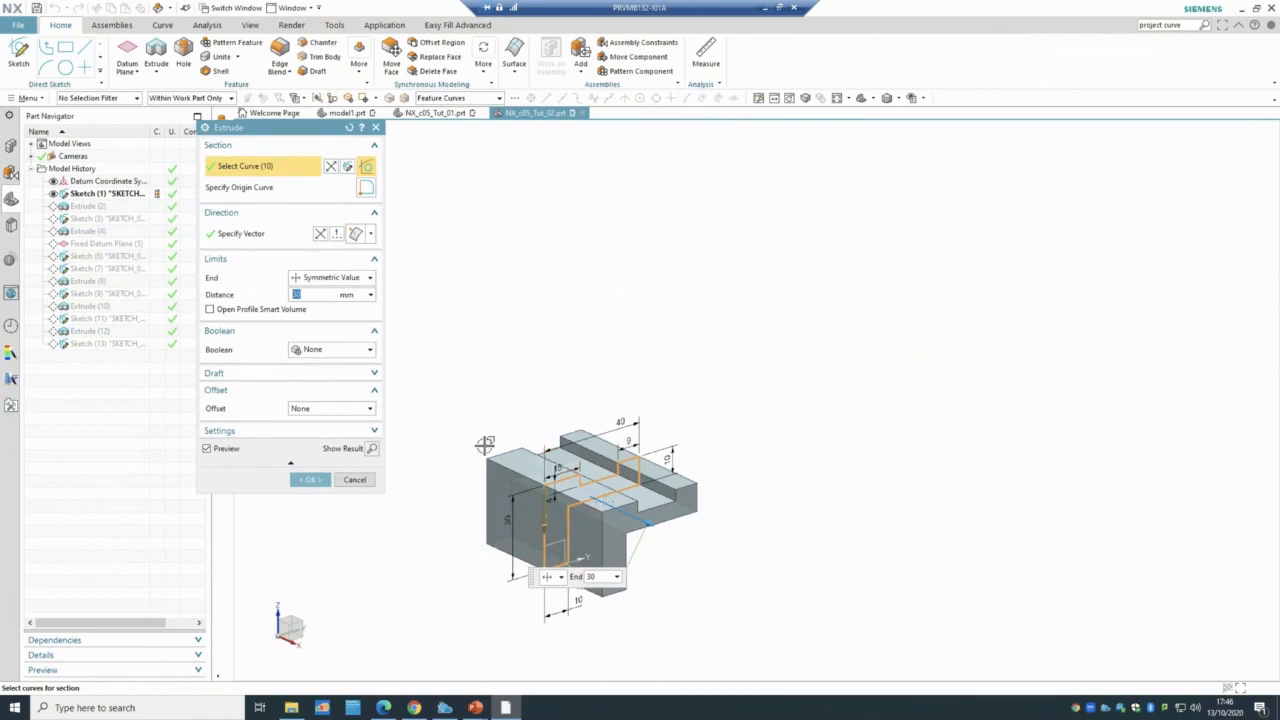
pyautogui.click(340, 375)
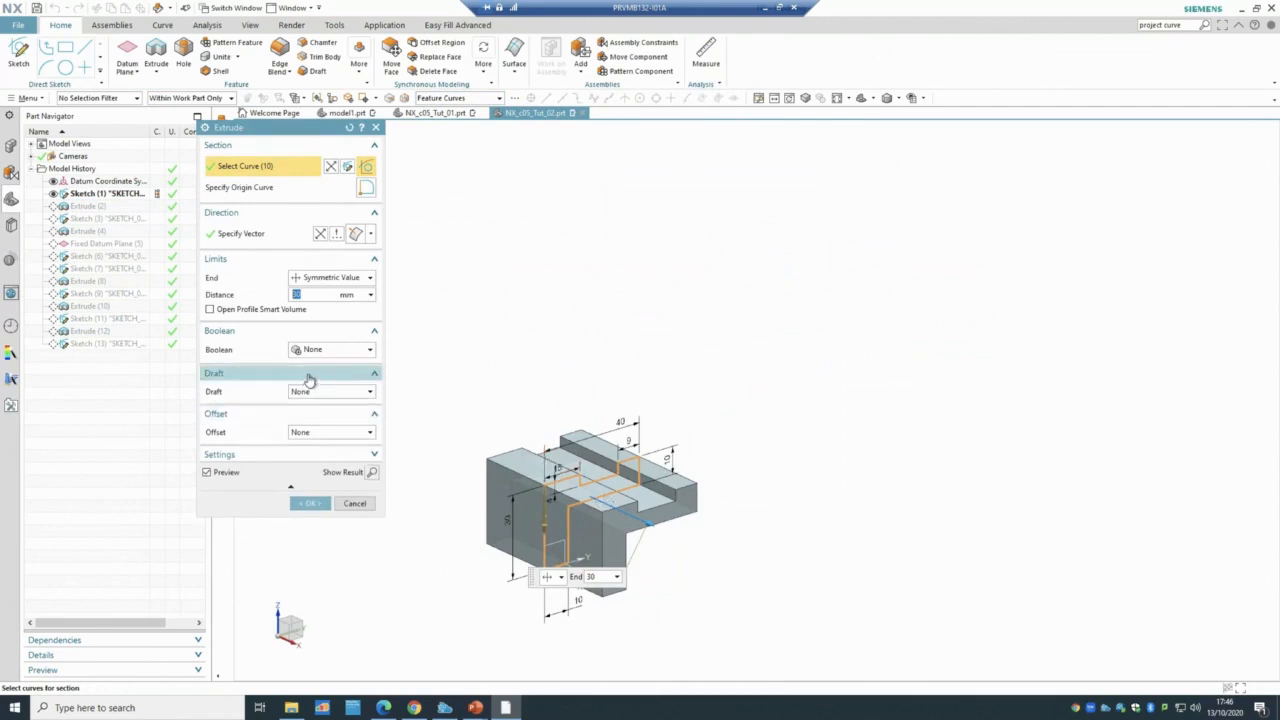
pyautogui.click(309, 375)
pyautogui.click(291, 390)
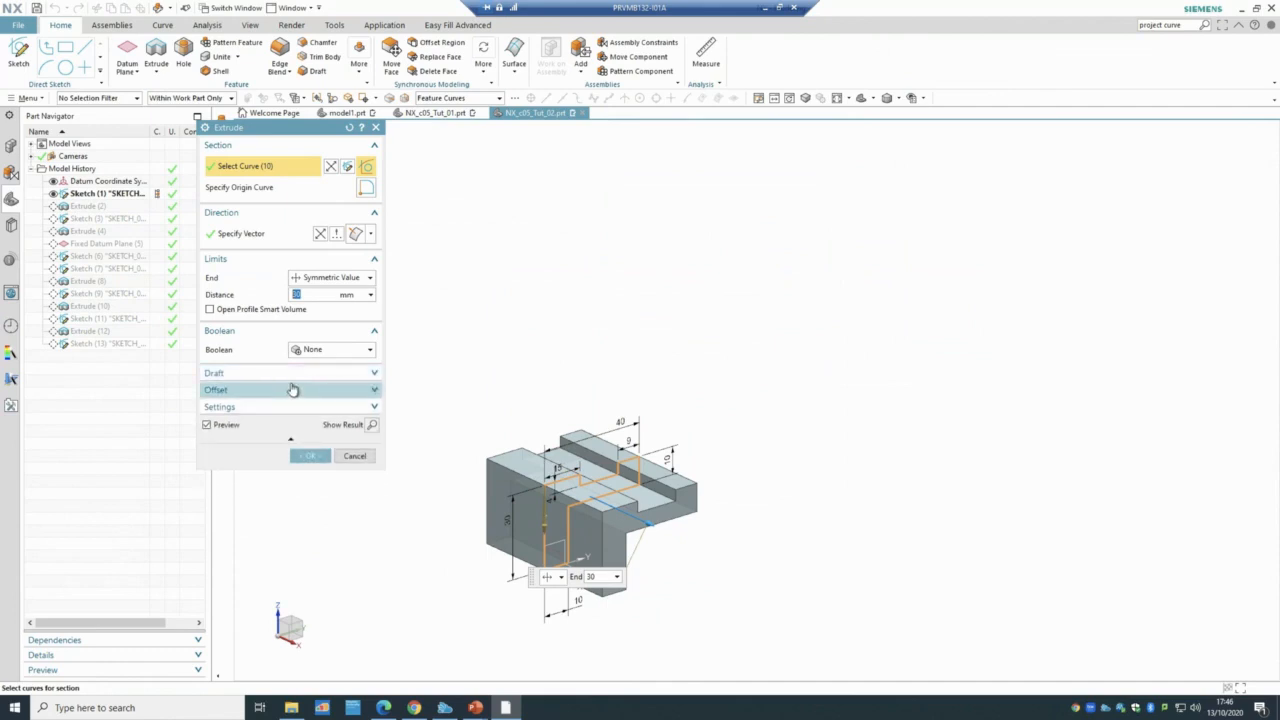
pyautogui.moveTo(307, 313)
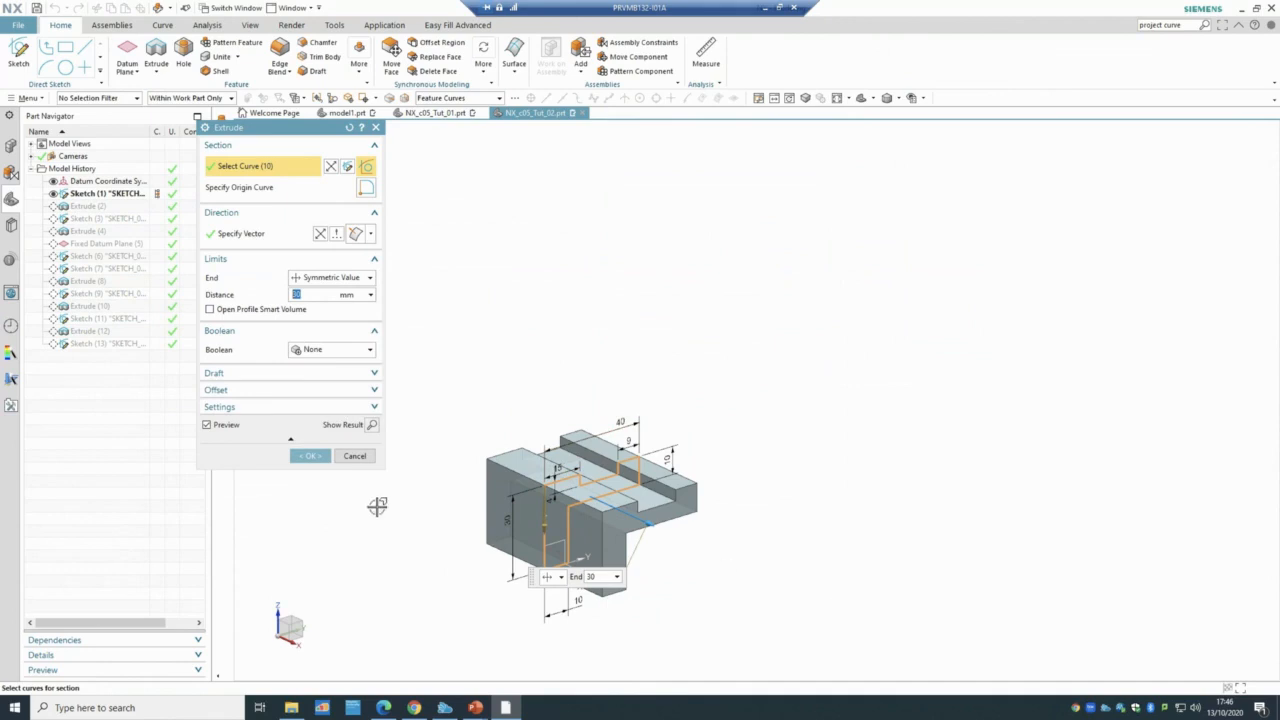
pyautogui.click(306, 457)
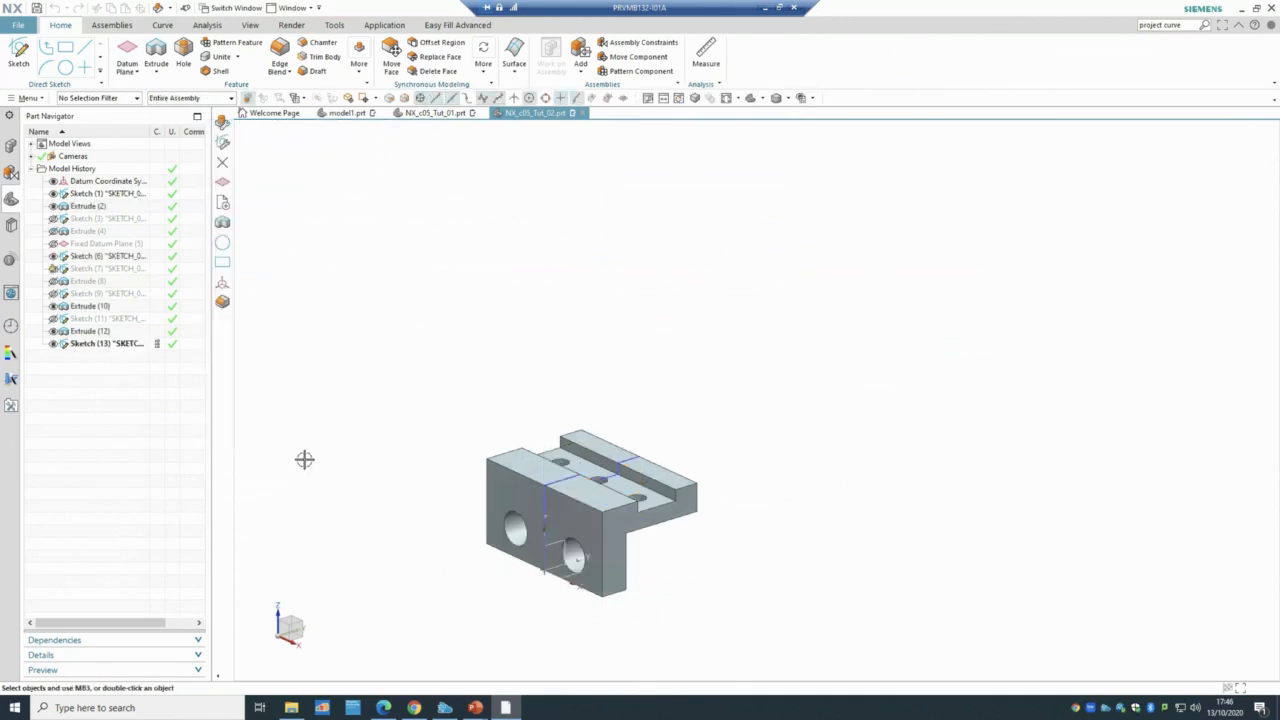
# - With the Face selection filter, start a sketch on the block's end face, then cancel it
pyautogui.click(78, 217)
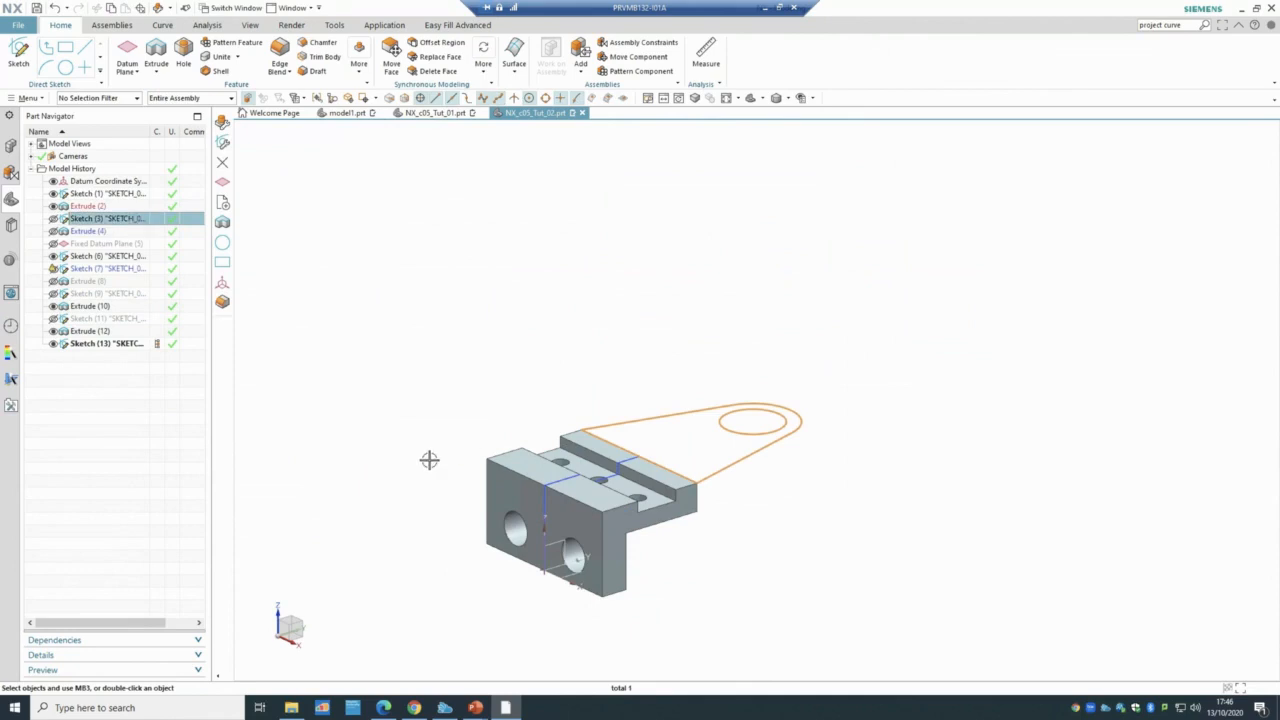
pyautogui.moveTo(426, 451); pyautogui.dragTo(380, 451, button='middle')
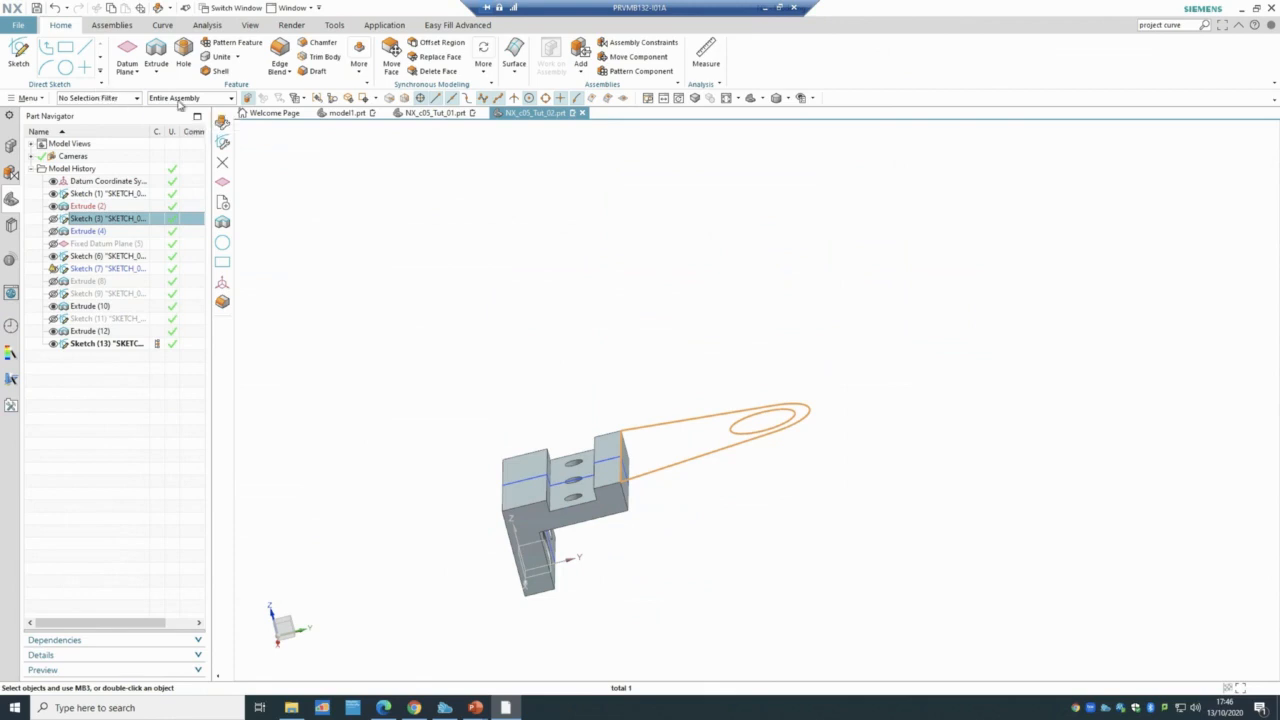
pyautogui.click(118, 98)
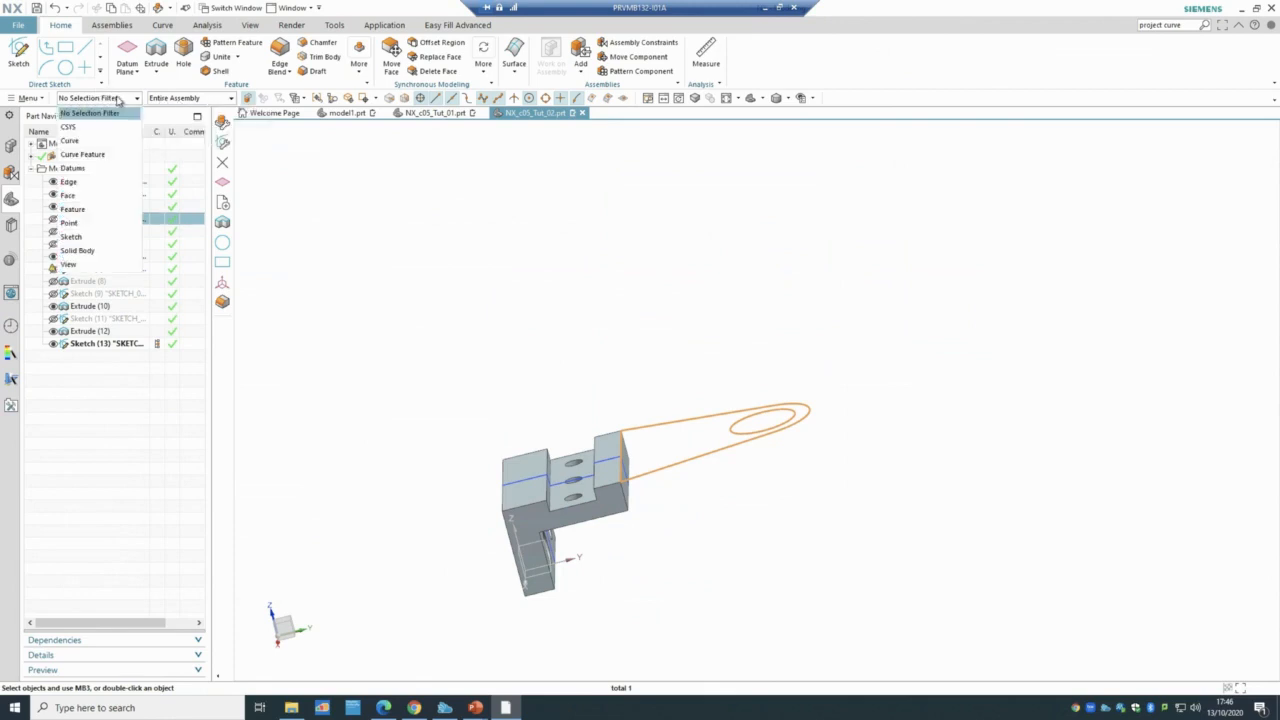
pyautogui.click(100, 196)
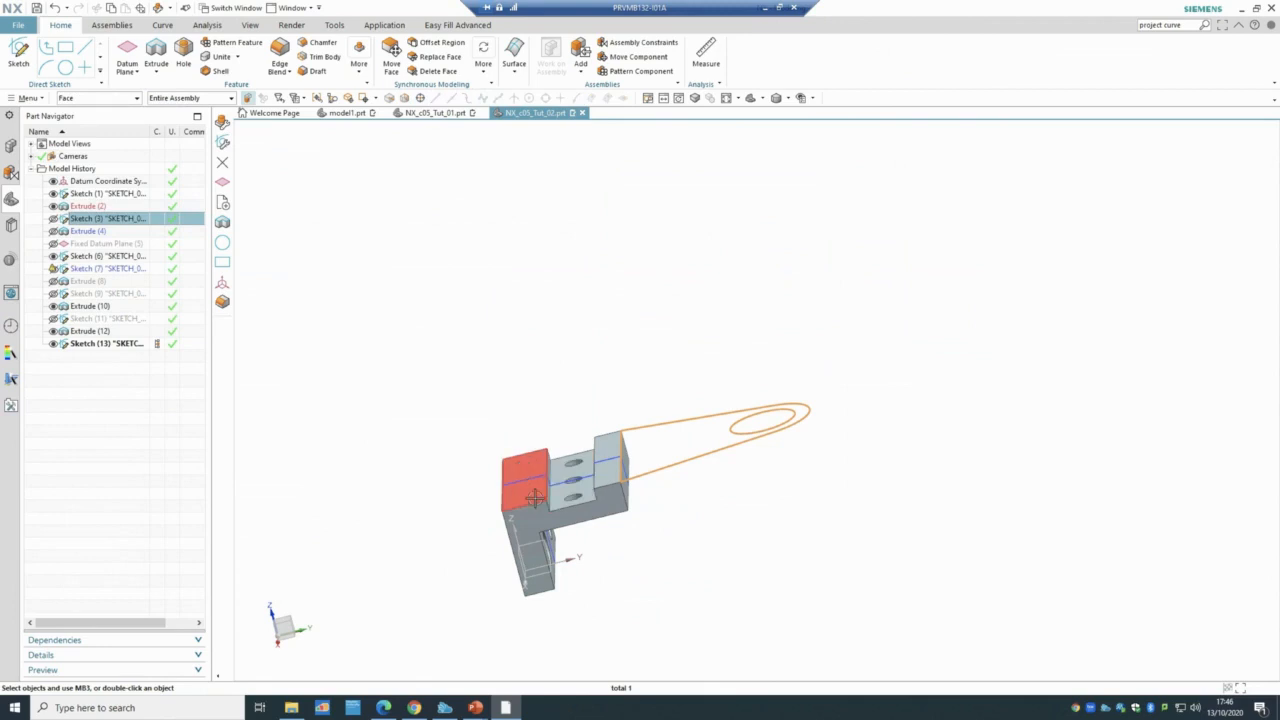
pyautogui.click(606, 477)
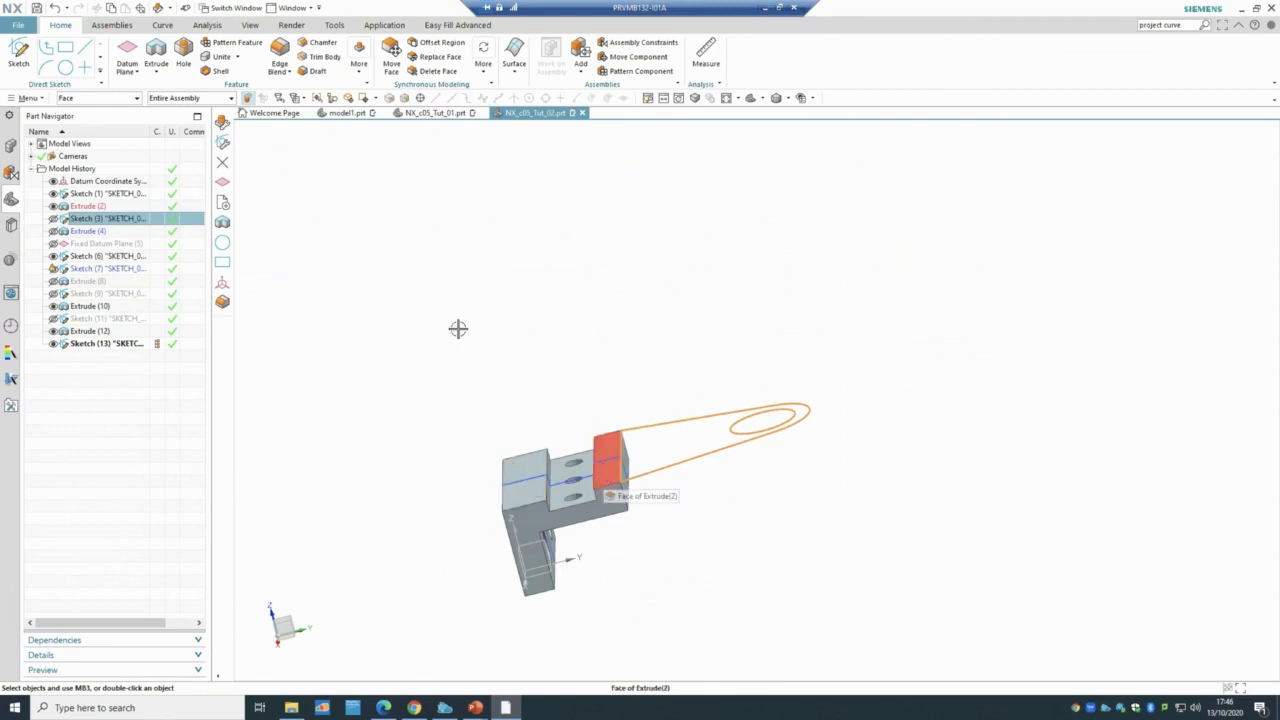
pyautogui.click(20, 50)
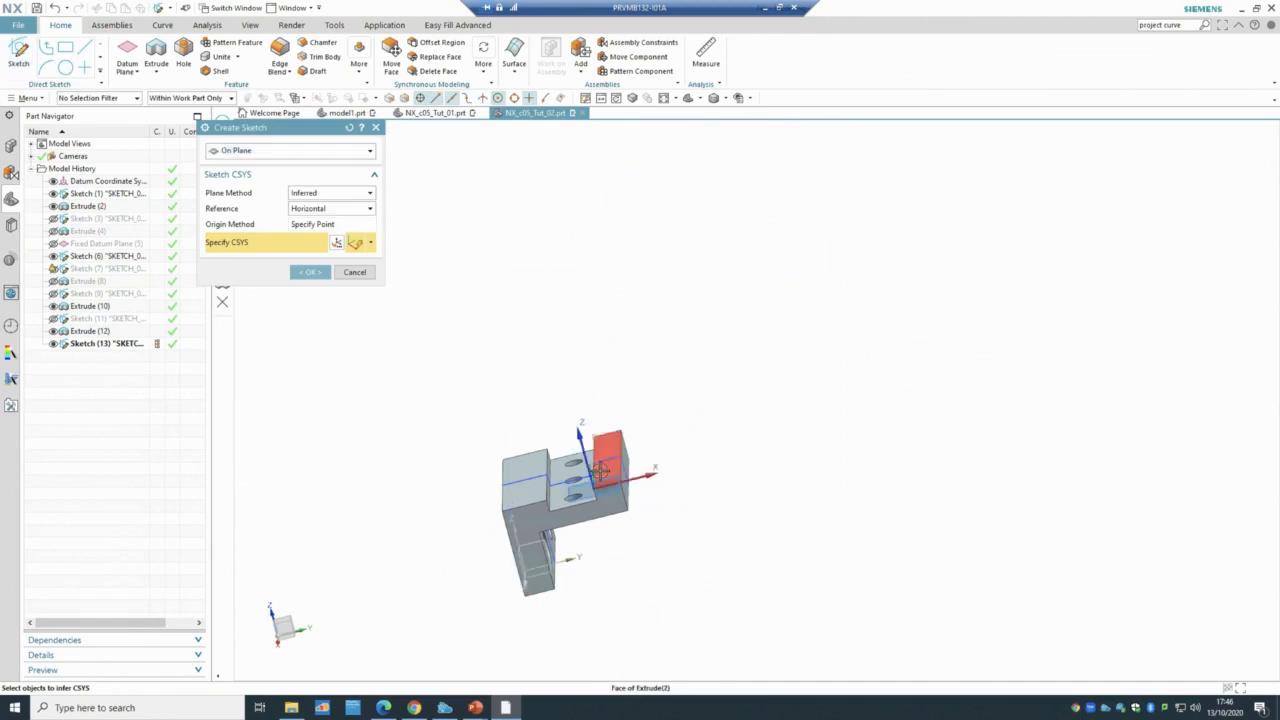
pyautogui.click(600, 470)
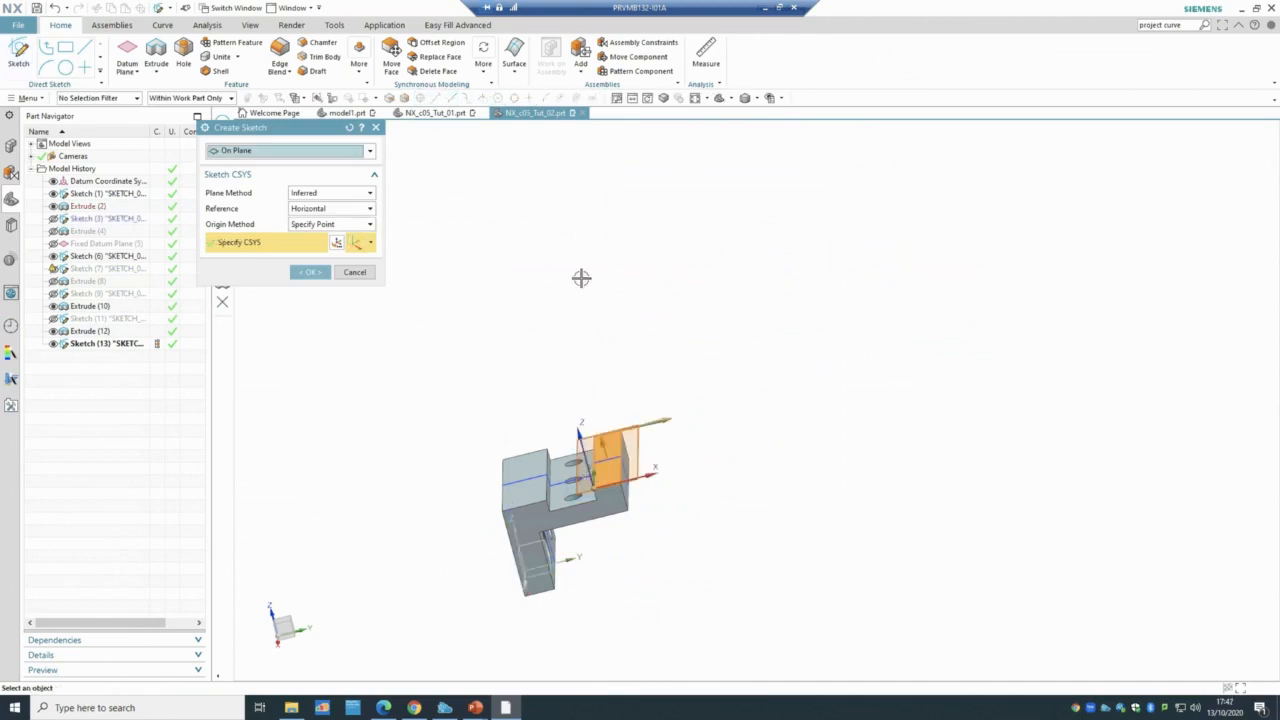
pyautogui.click(354, 272)
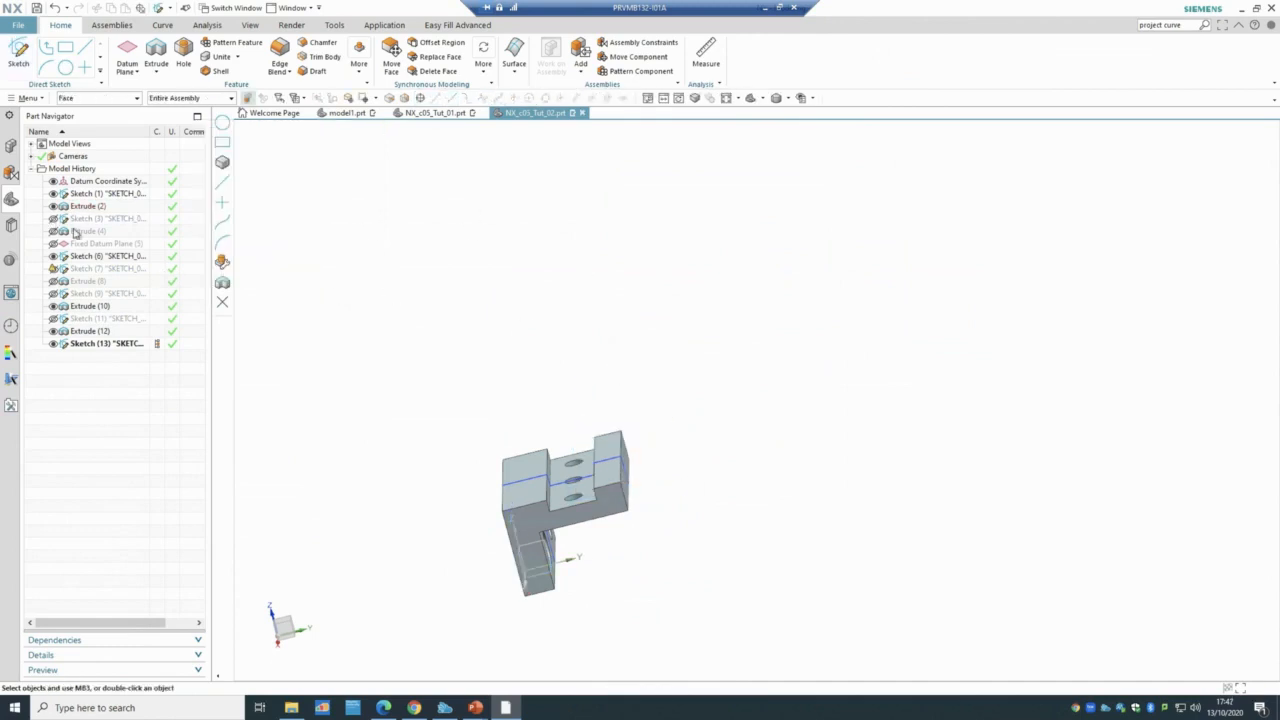
# - Open plate Sketch (3) for editing, then bring up the Tutorial 2 slide in PowerPoint
pyautogui.click(85, 219)
pyautogui.doubleClick(98, 222)
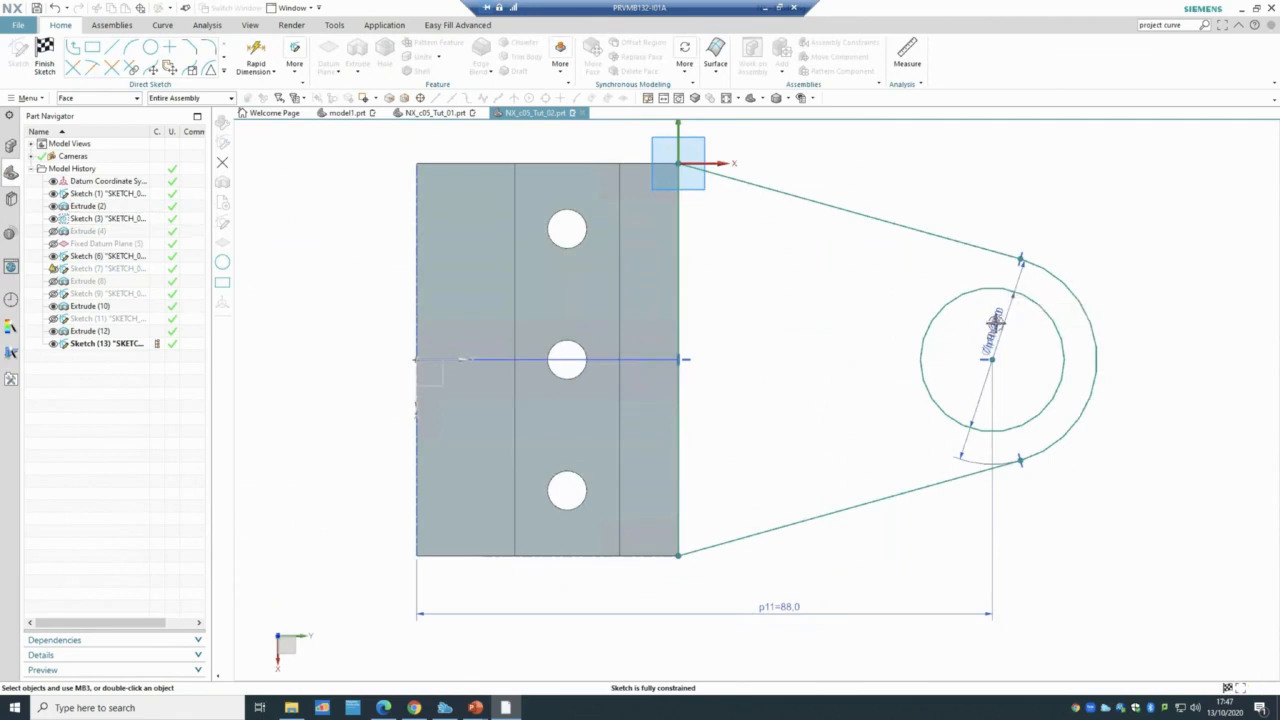
pyautogui.scroll(3, 996, 322)
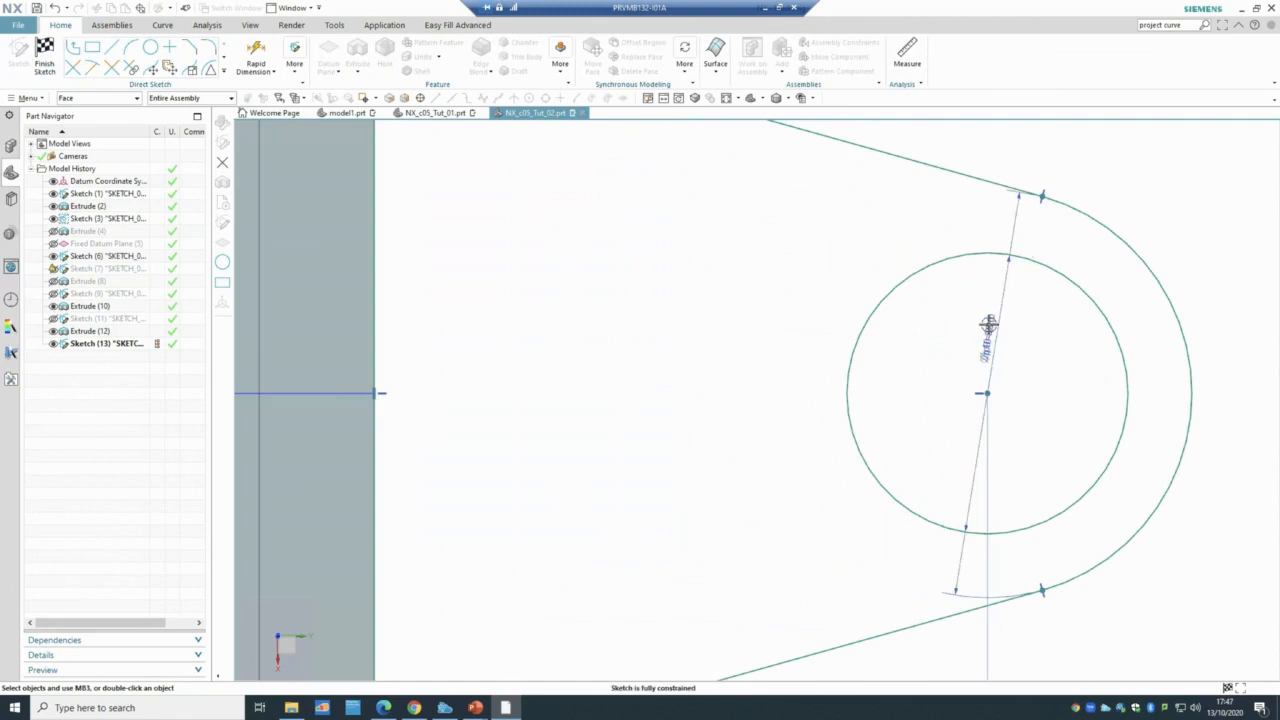
pyautogui.scroll(-4, 1032, 328)
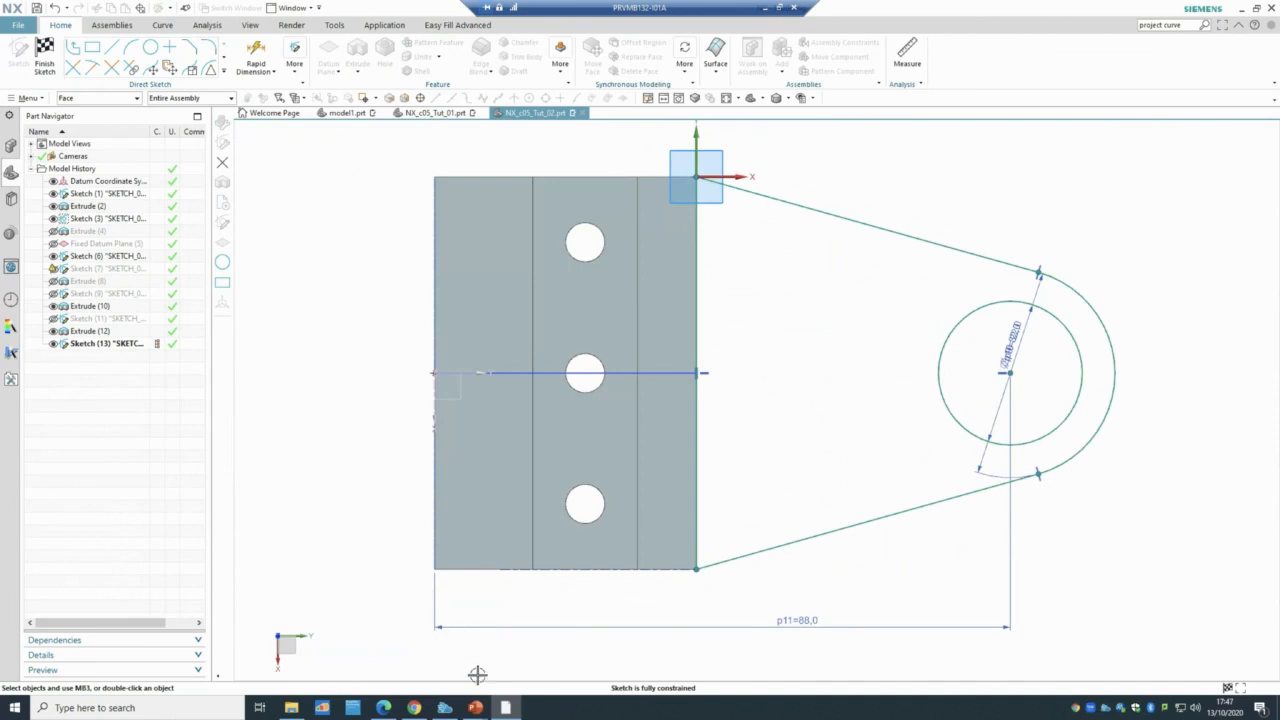
pyautogui.moveTo(476, 706)
pyautogui.click(512, 657)
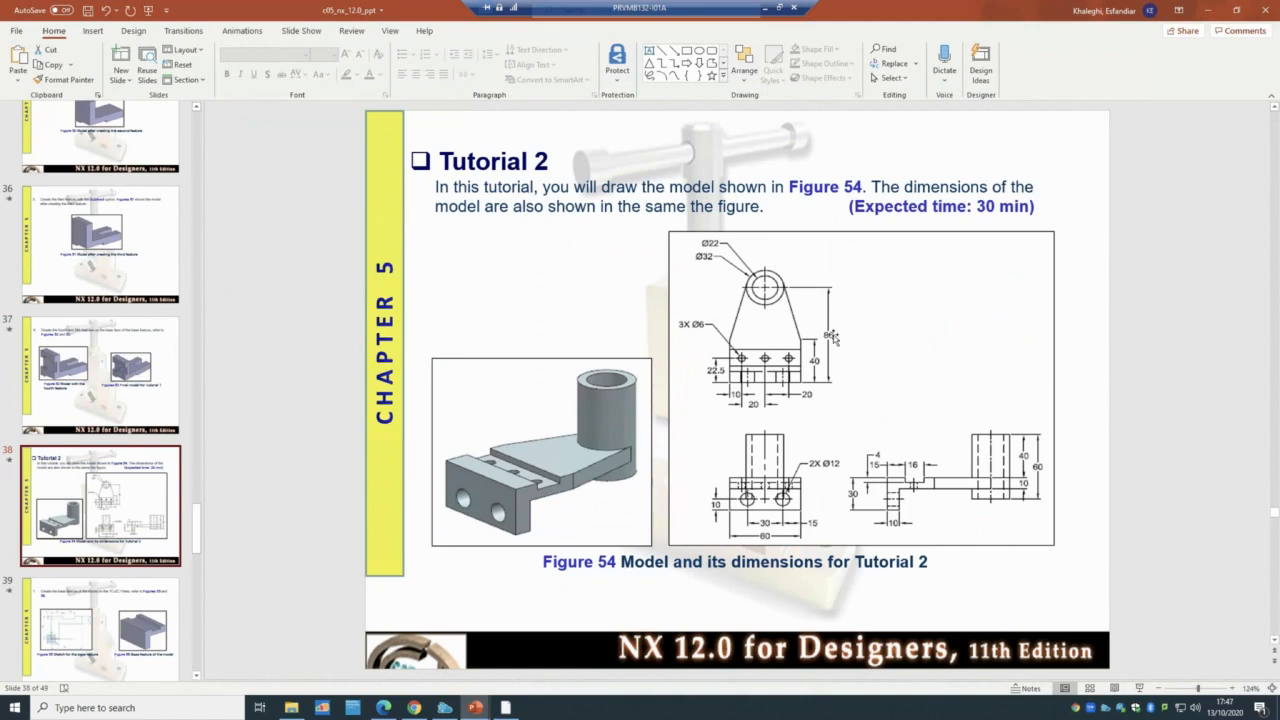
# - Return from the Tutorial 2 slide to the NX plate sketch
pyautogui.click(508, 708)
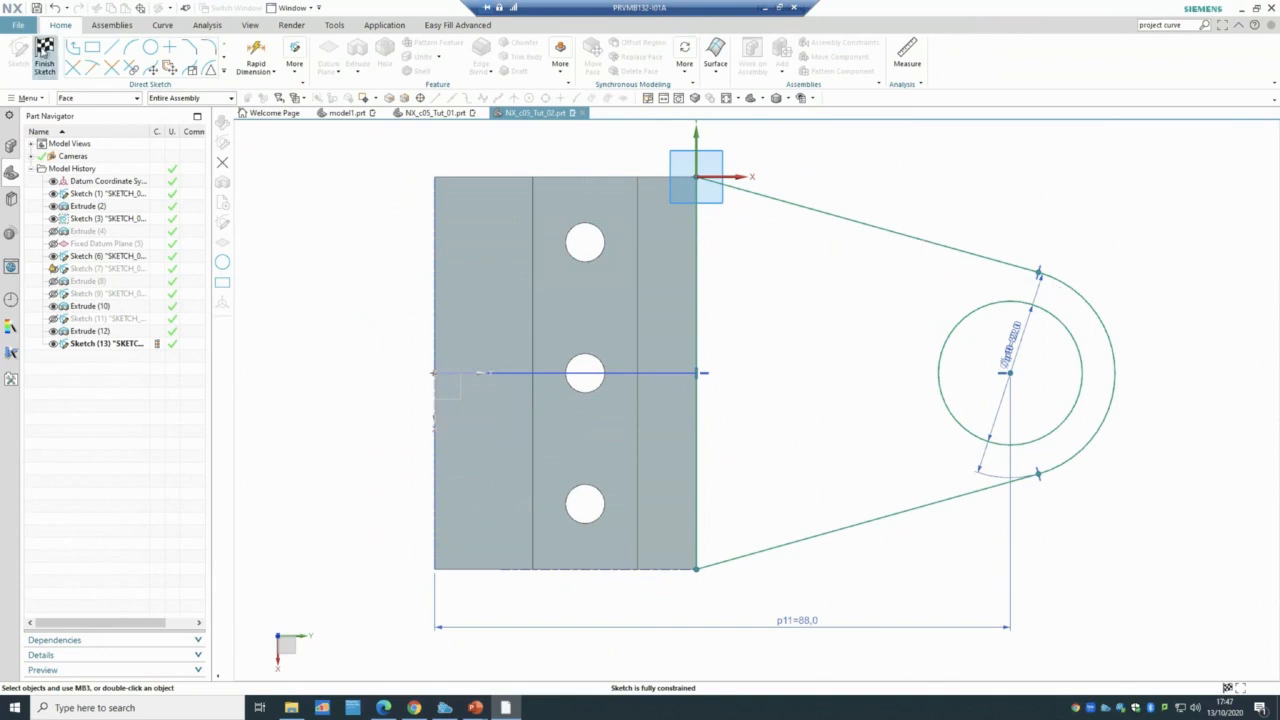
# - Finish the plate sketch and reopen Extrude (4) with the Sketch (3) curves shown
pyautogui.click(44, 52)
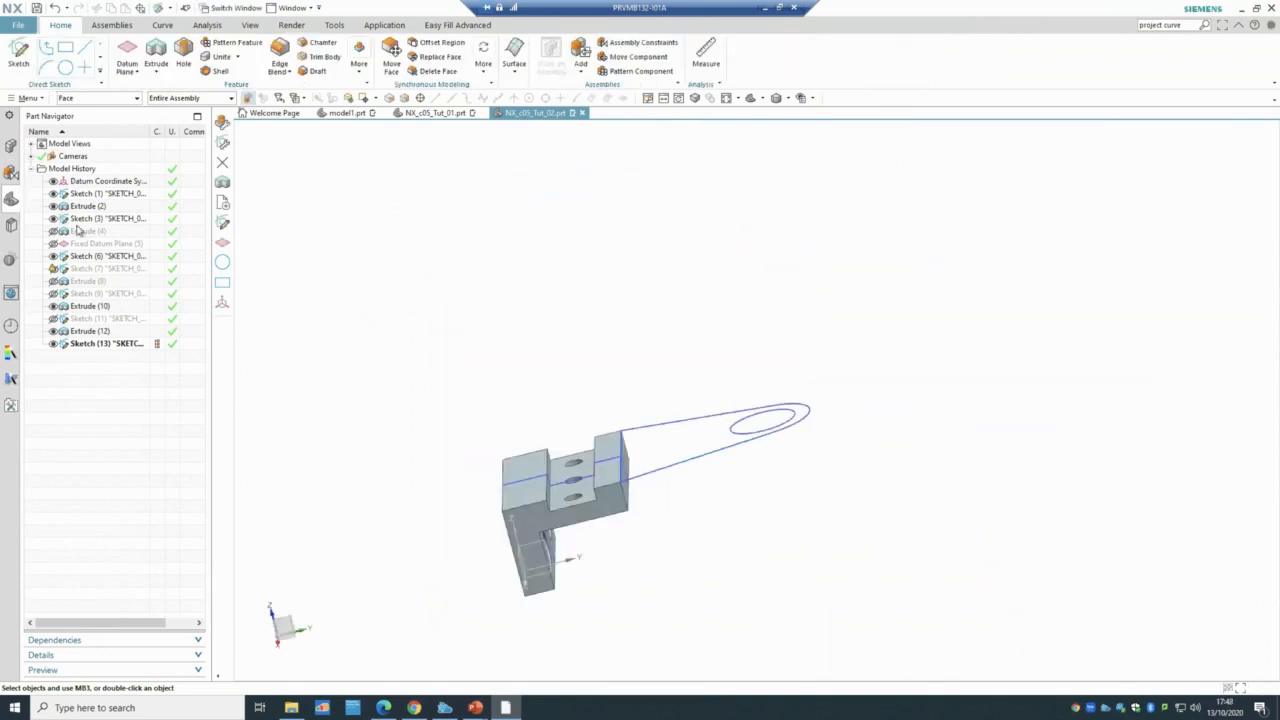
pyautogui.click(79, 231)
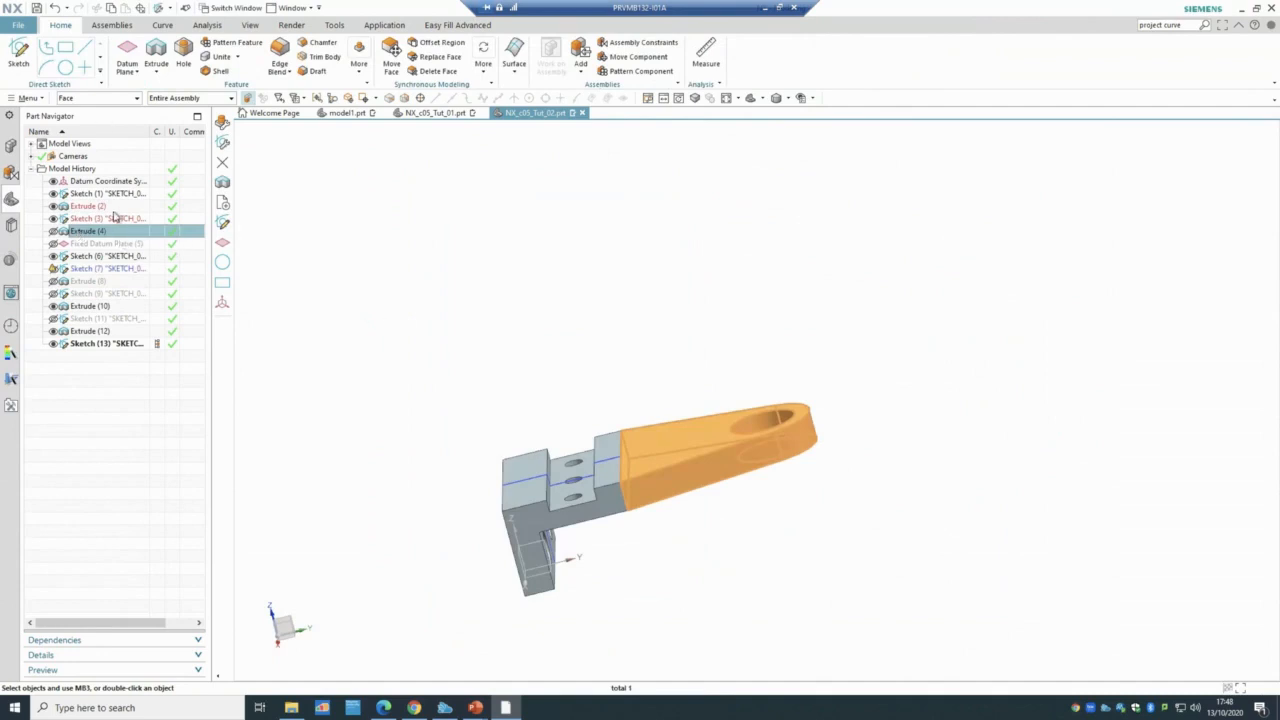
pyautogui.click(115, 218)
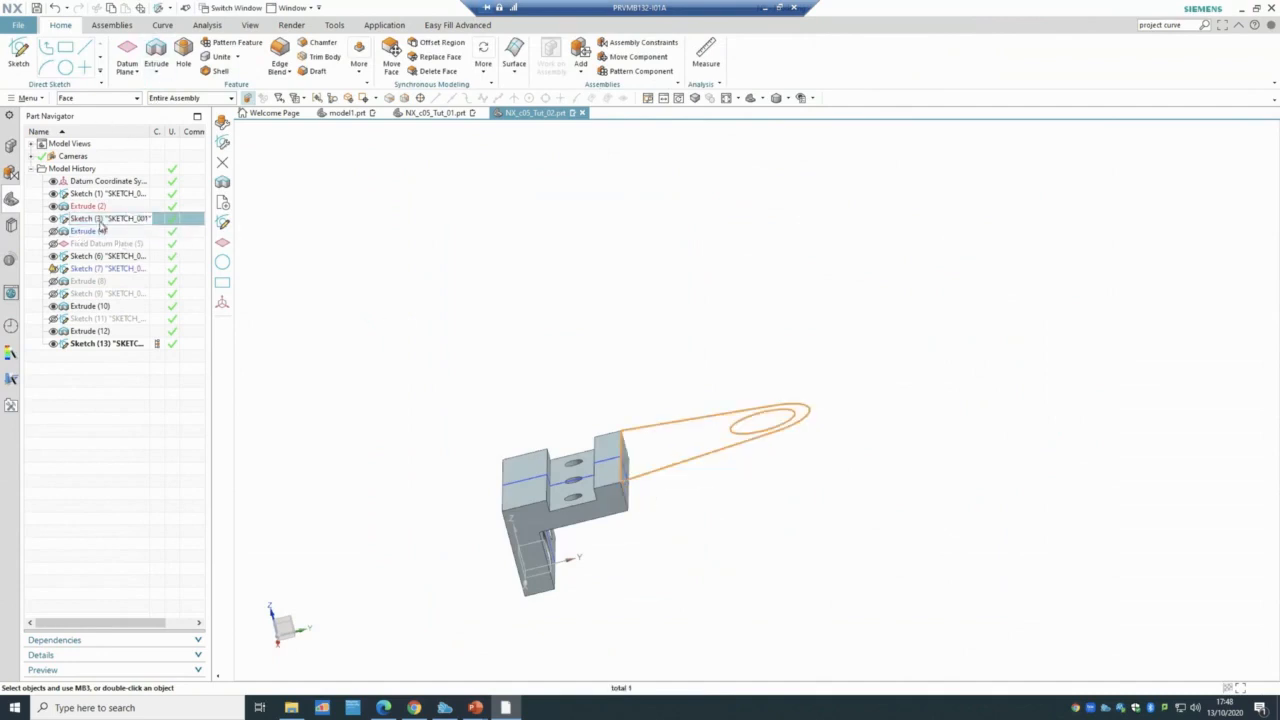
pyautogui.doubleClick(101, 230)
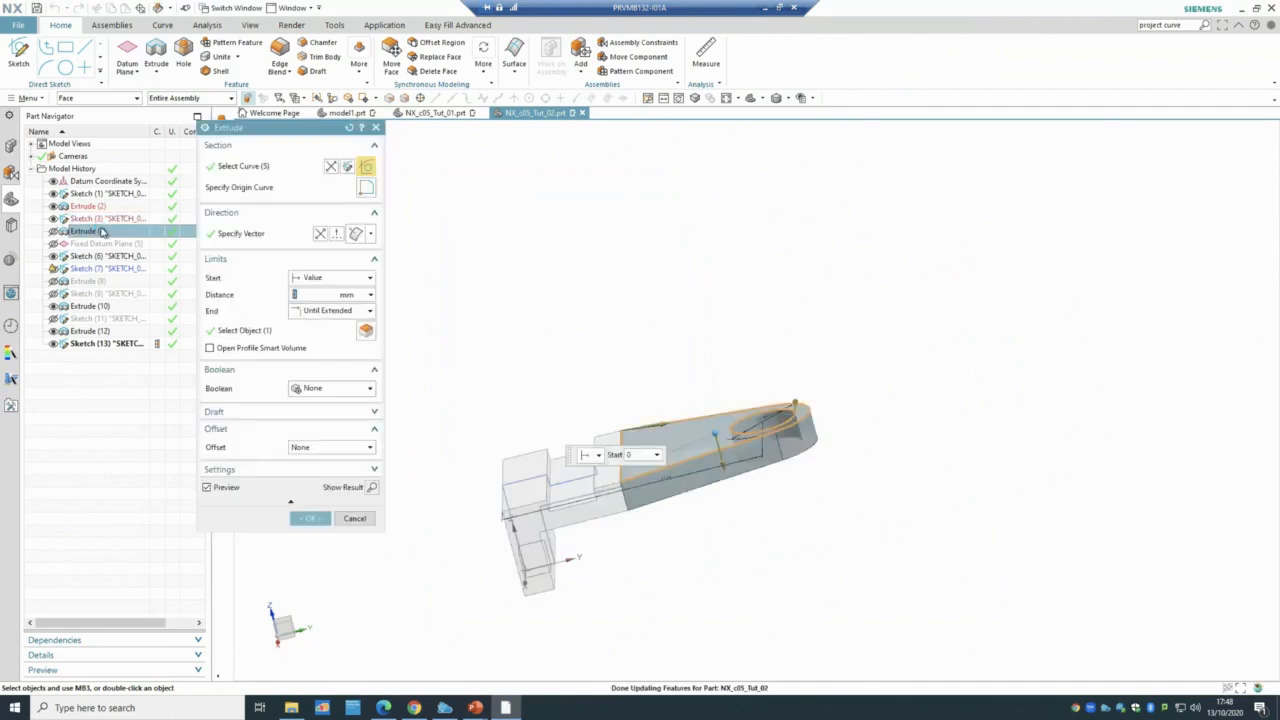
pyautogui.moveTo(486, 263); pyautogui.dragTo(654, 394, button='middle')
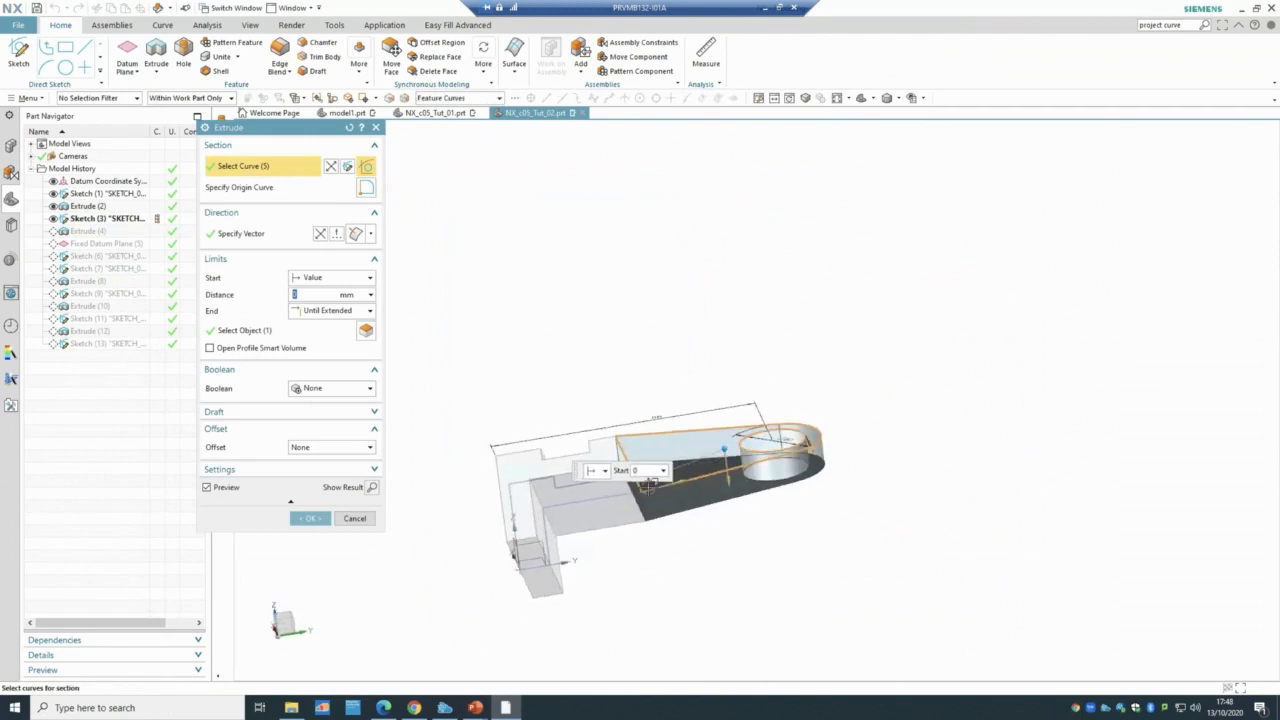
pyautogui.scroll(2, 650, 484)
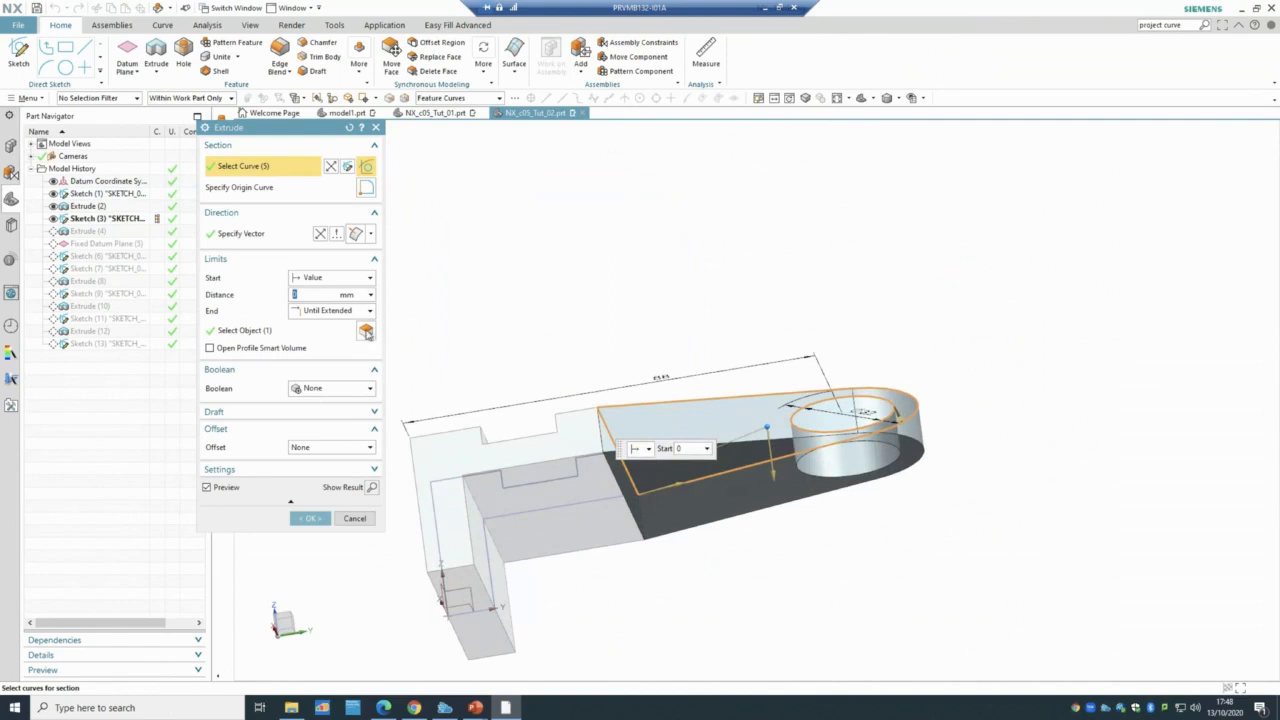
# - Keep the lug's end Until Extended, unite it with the block, and inspect the result
pyautogui.click(357, 313)
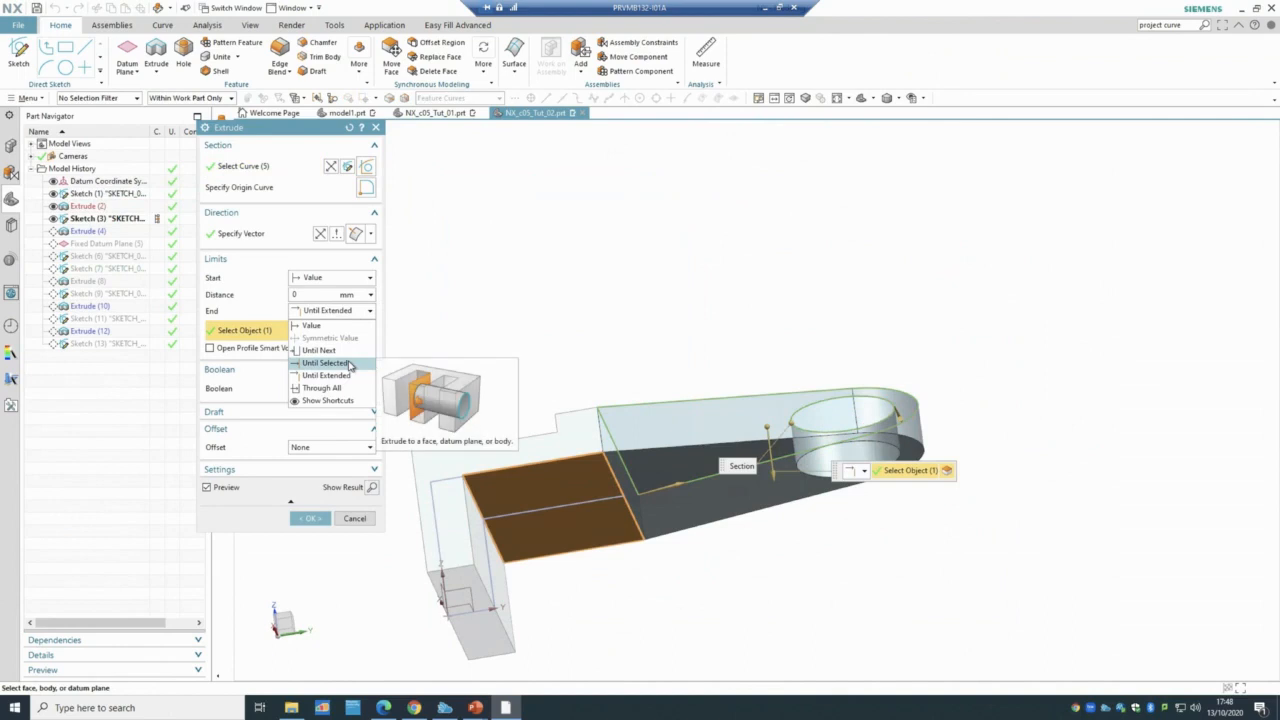
pyautogui.click(355, 311)
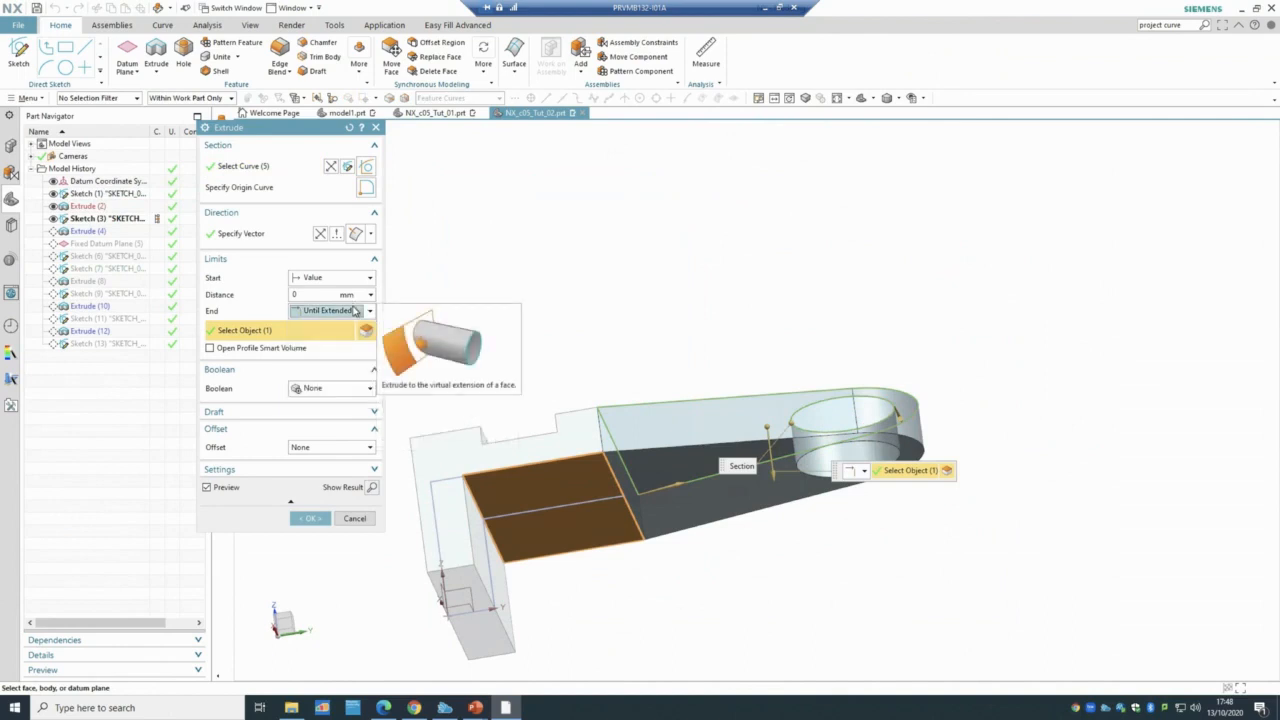
pyautogui.click(322, 390)
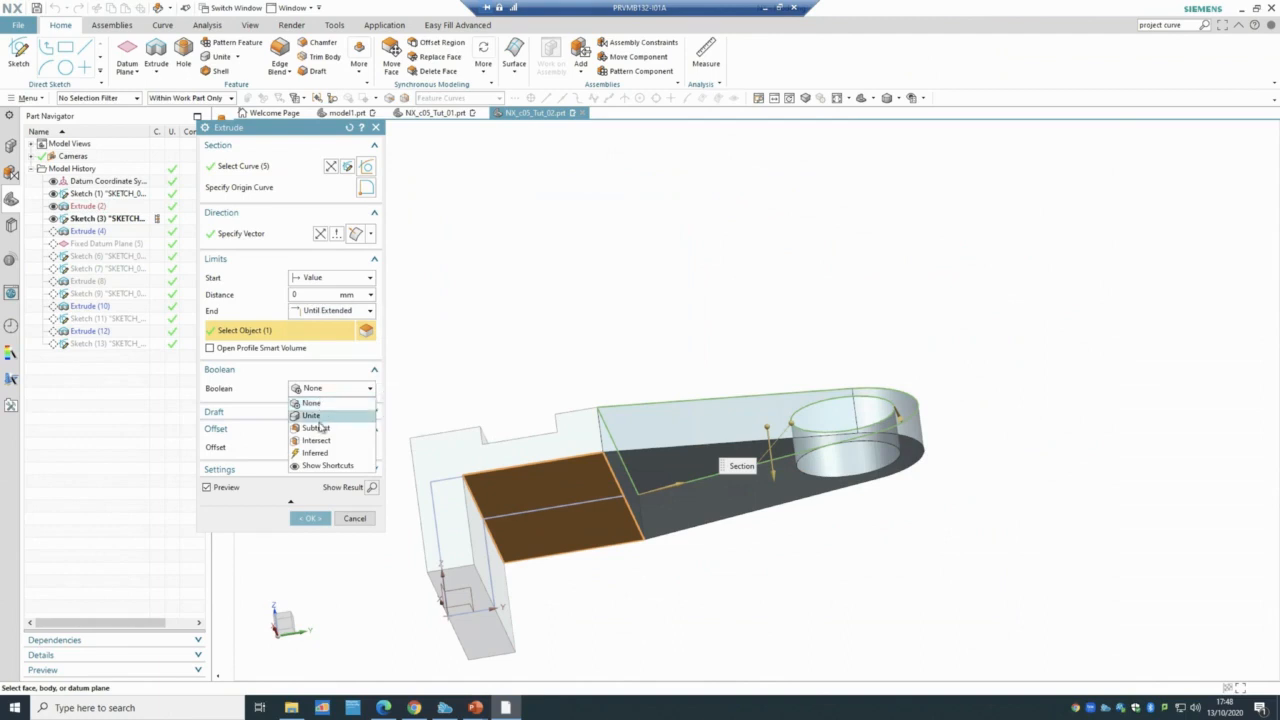
pyautogui.click(314, 416)
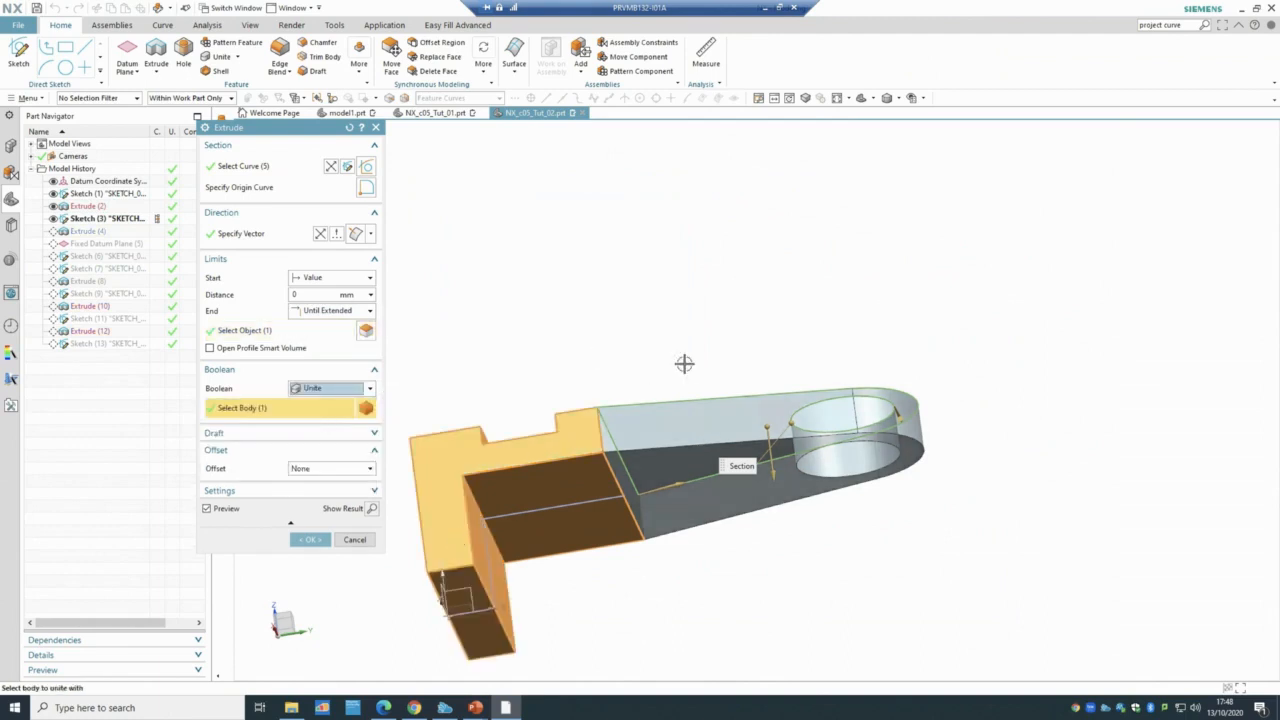
pyautogui.click(308, 540)
pyautogui.moveTo(640, 251); pyautogui.dragTo(649, 171, button='middle')
pyautogui.moveTo(1166, 494); pyautogui.dragTo(1127, 425, button='middle')
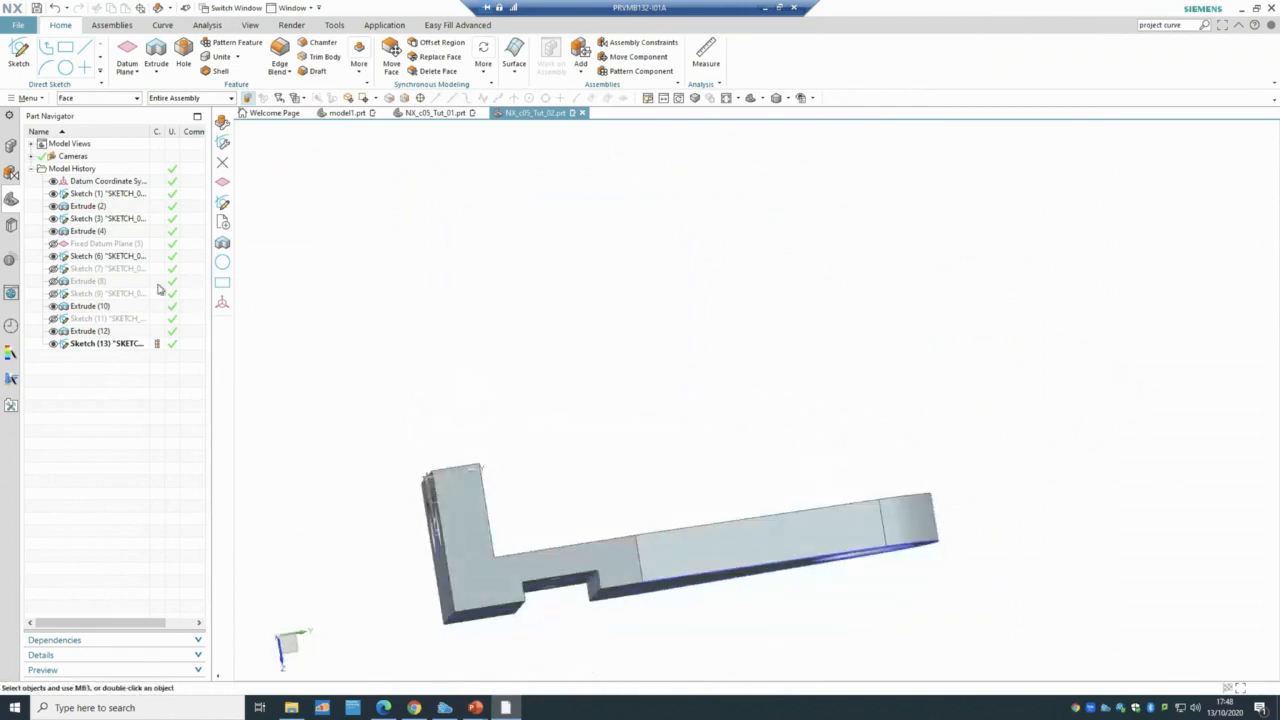
# - Show Fixed Datum Plane (5) above the part, then bring up the Tutorial 2 slide
pyautogui.click(136, 244)
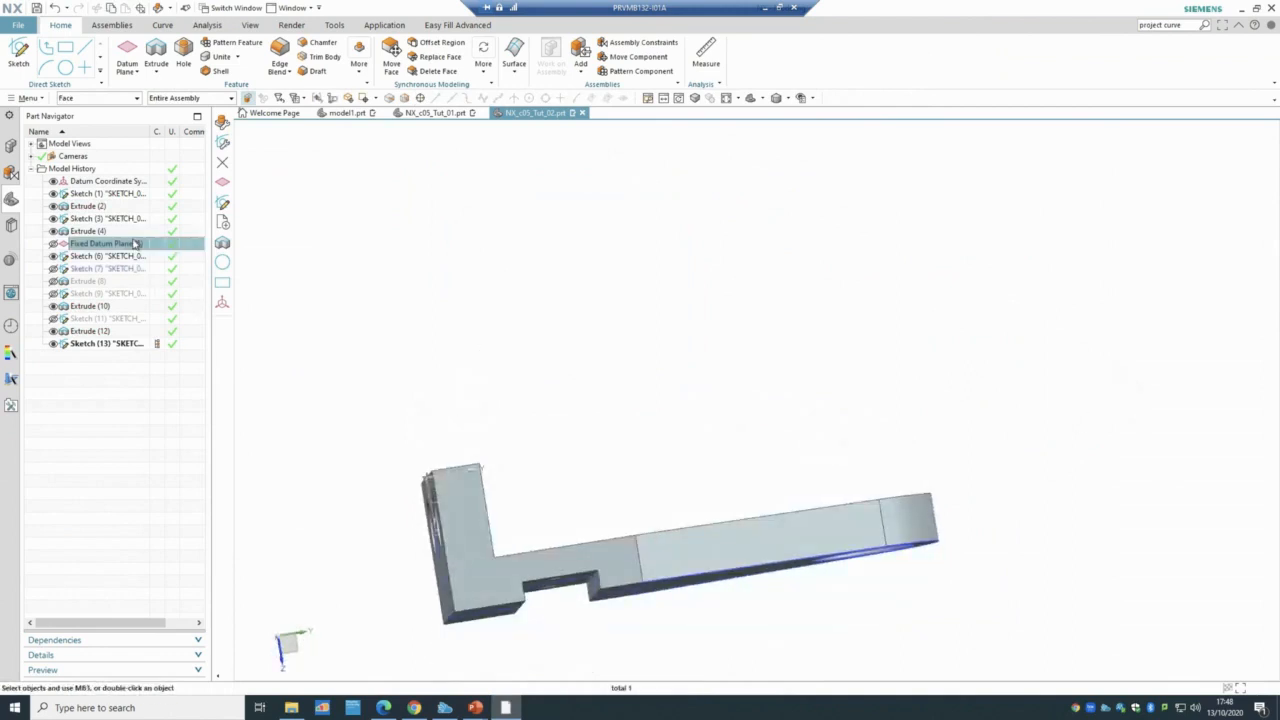
pyautogui.click(53, 244)
pyautogui.click(80, 250)
pyautogui.scroll(-2, 486, 420)
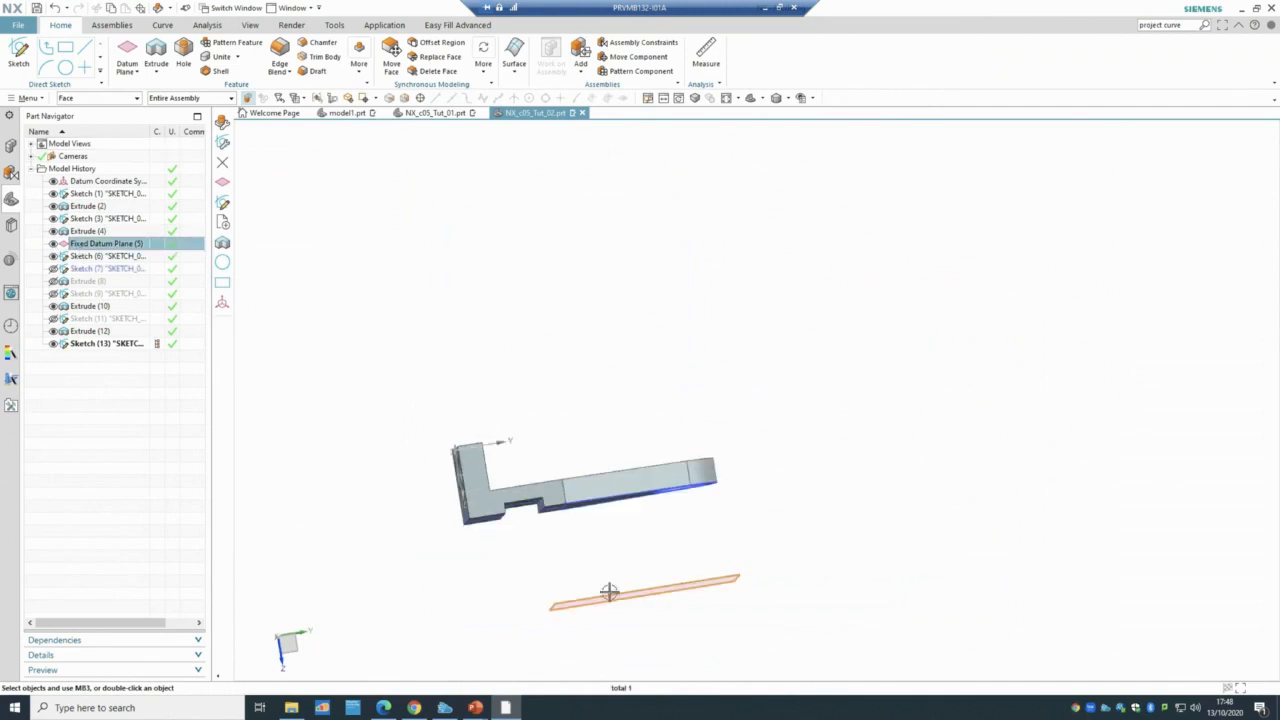
pyautogui.moveTo(943, 672); pyautogui.dragTo(905, 460, button='middle')
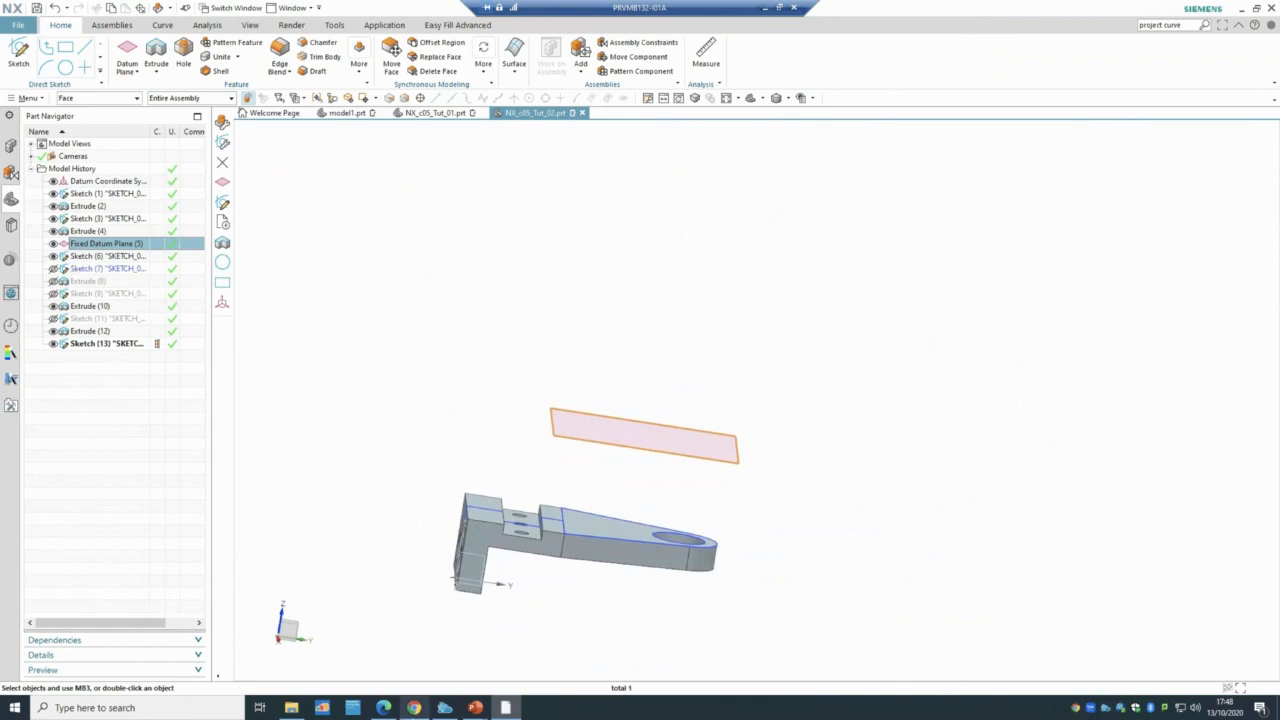
pyautogui.moveTo(411, 712)
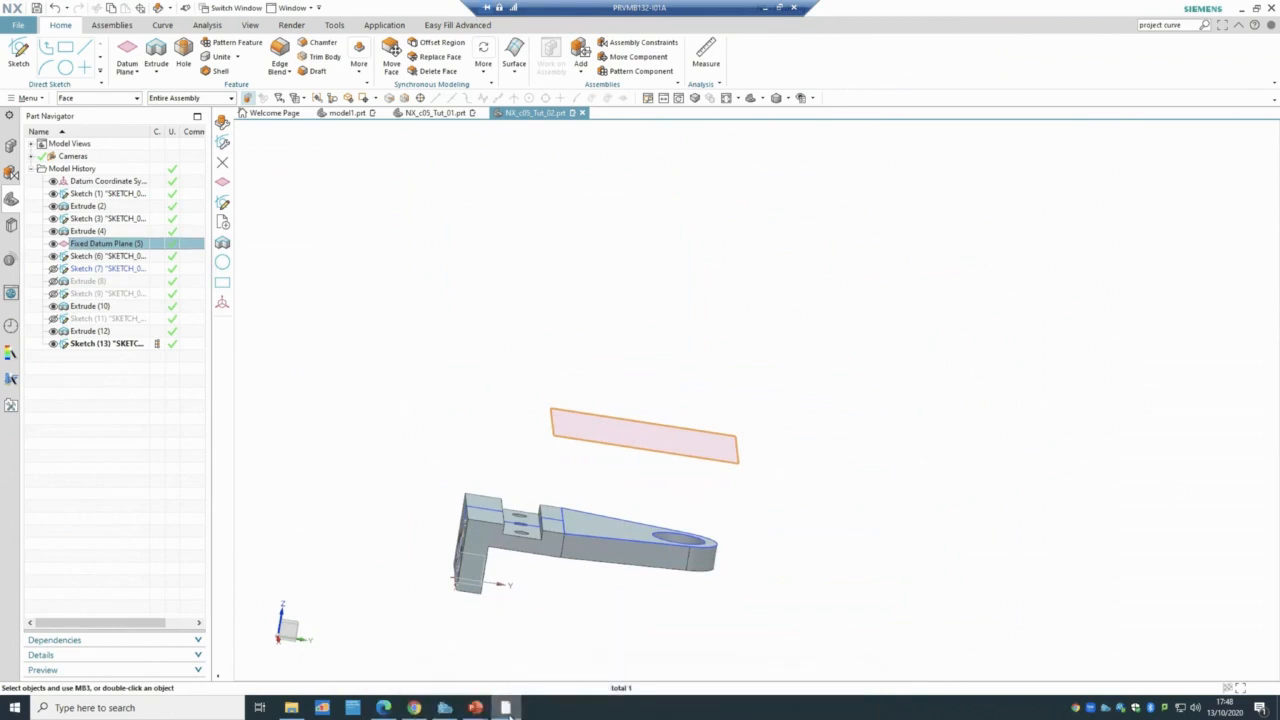
pyautogui.click(508, 708)
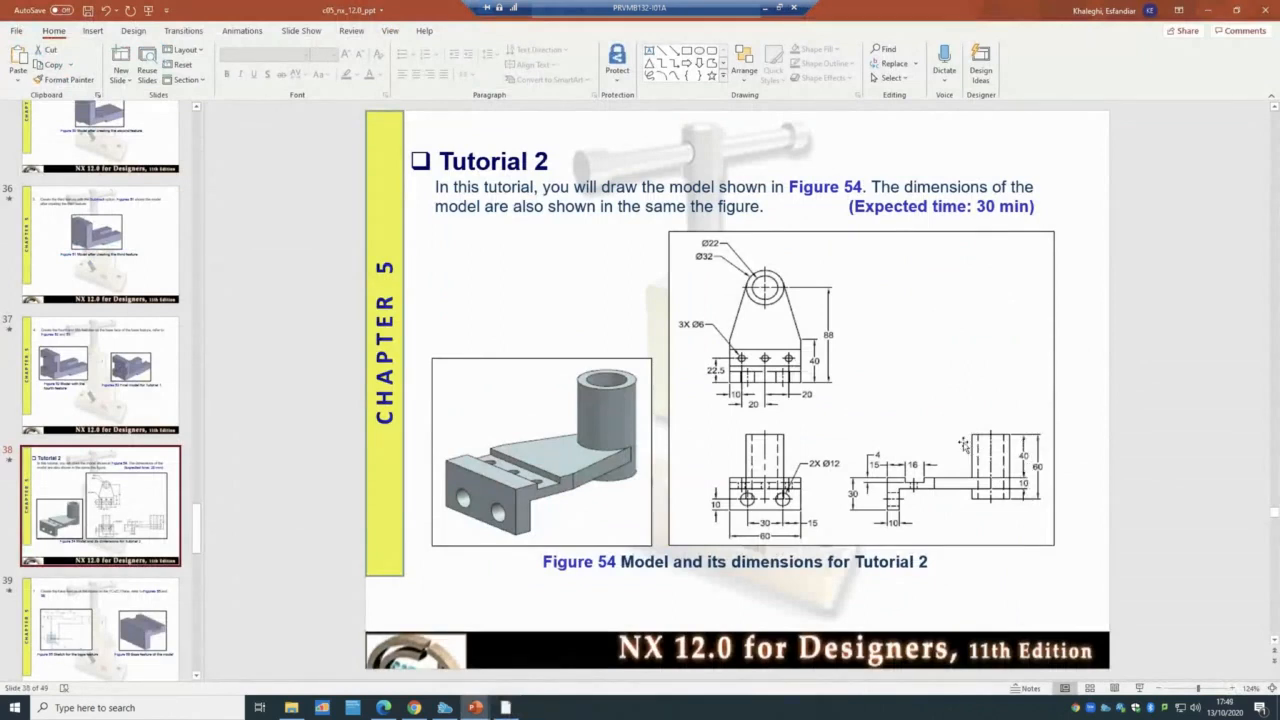
# - Go back from the Tutorial 2 slide to the merged bracket in NX
pyautogui.click(506, 707)
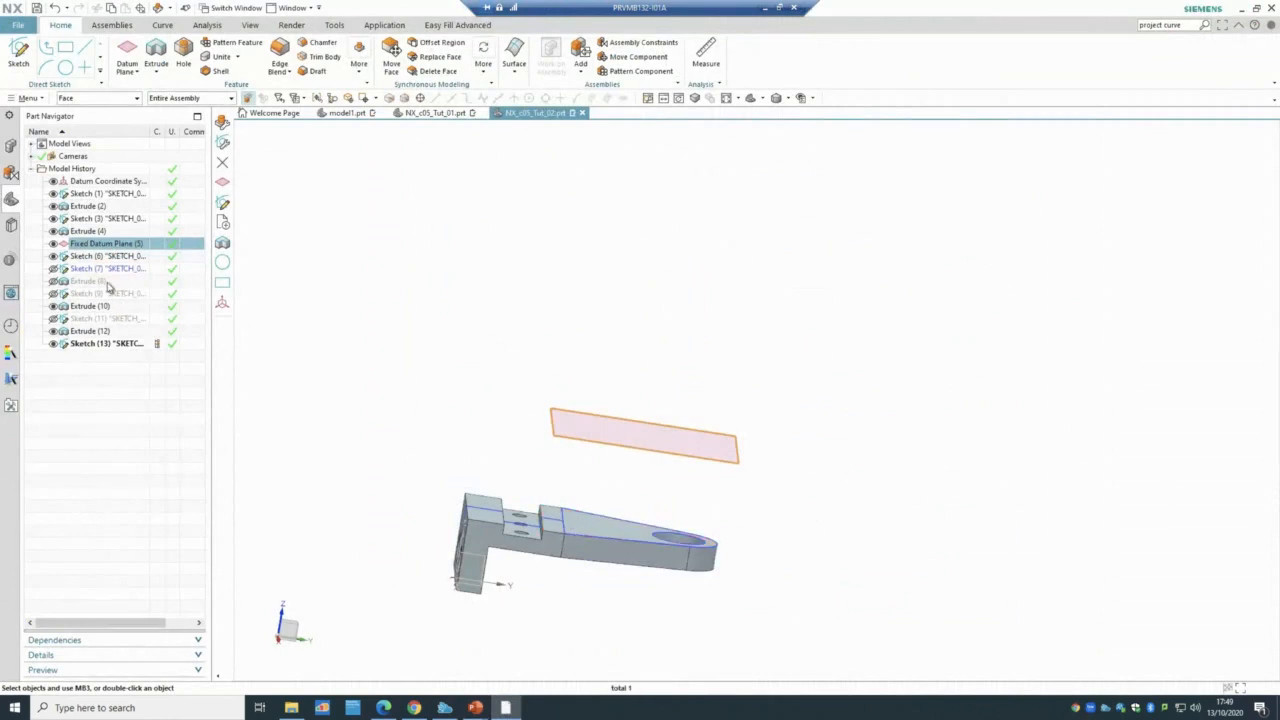
# - Select Sketch (6), then open Sketch (7) and zoom out to see the whole lug profile
pyautogui.click(104, 257)
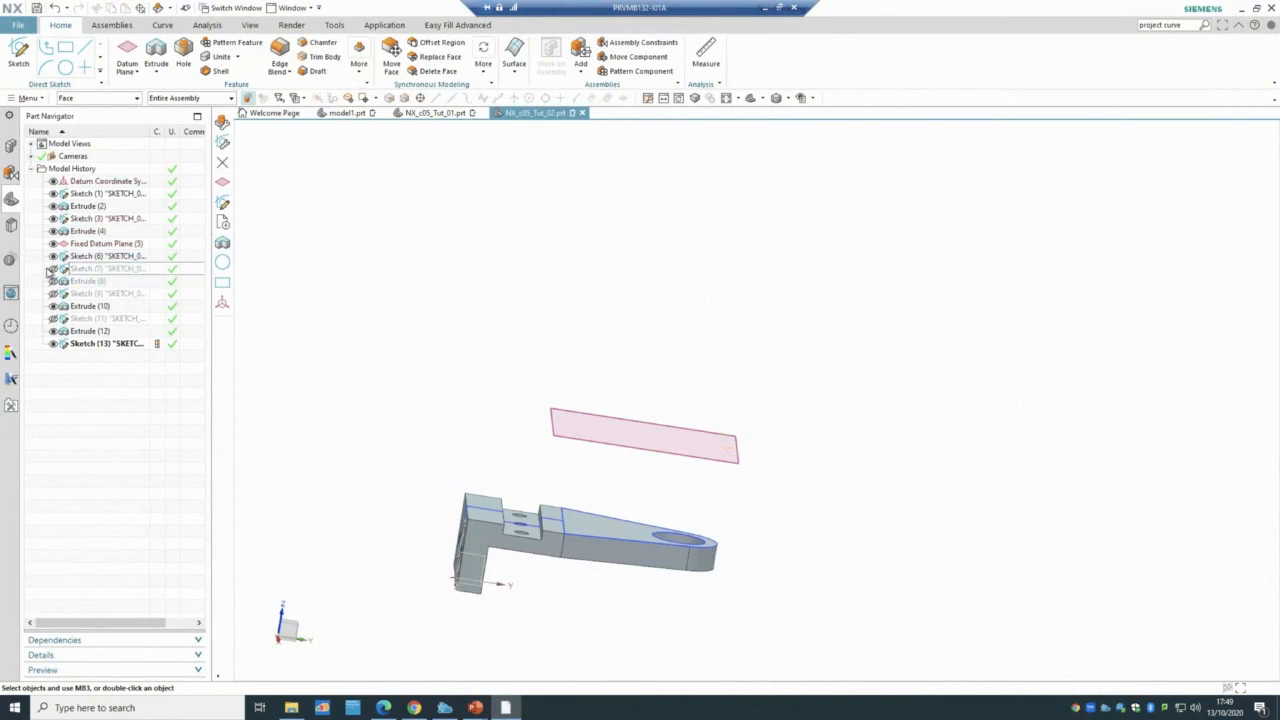
pyautogui.click(96, 270)
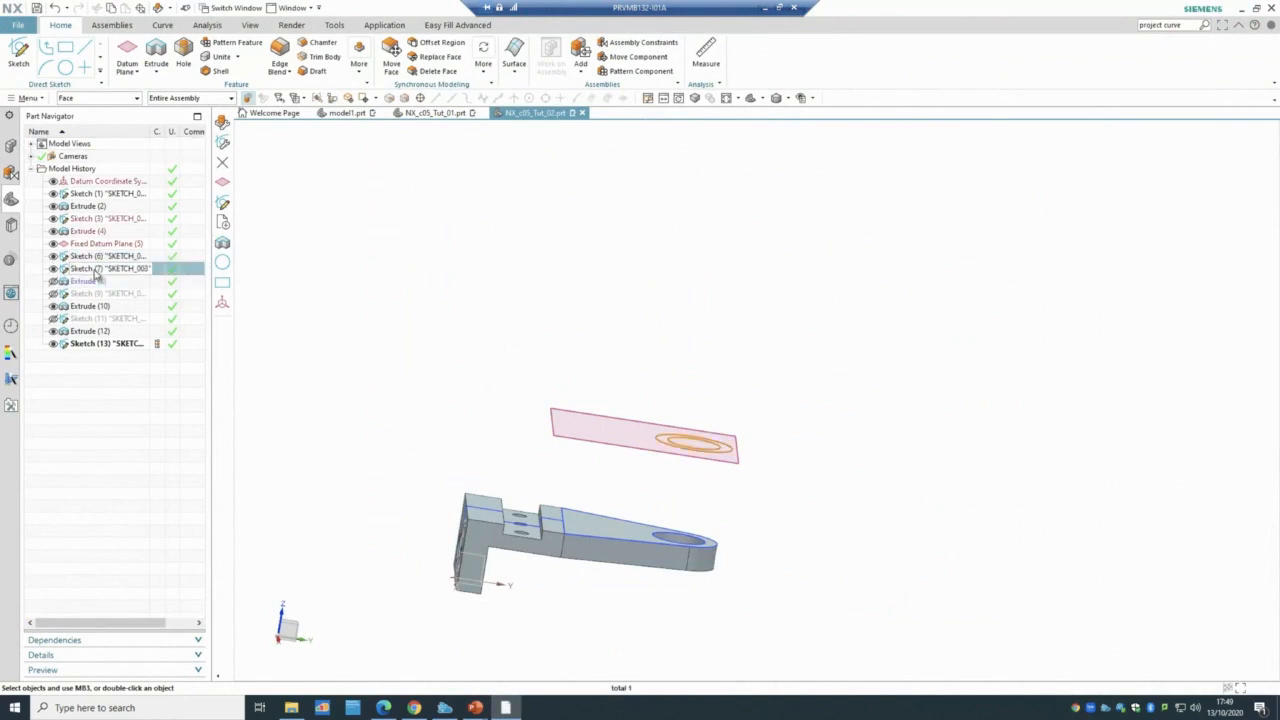
pyautogui.doubleClick(96, 270)
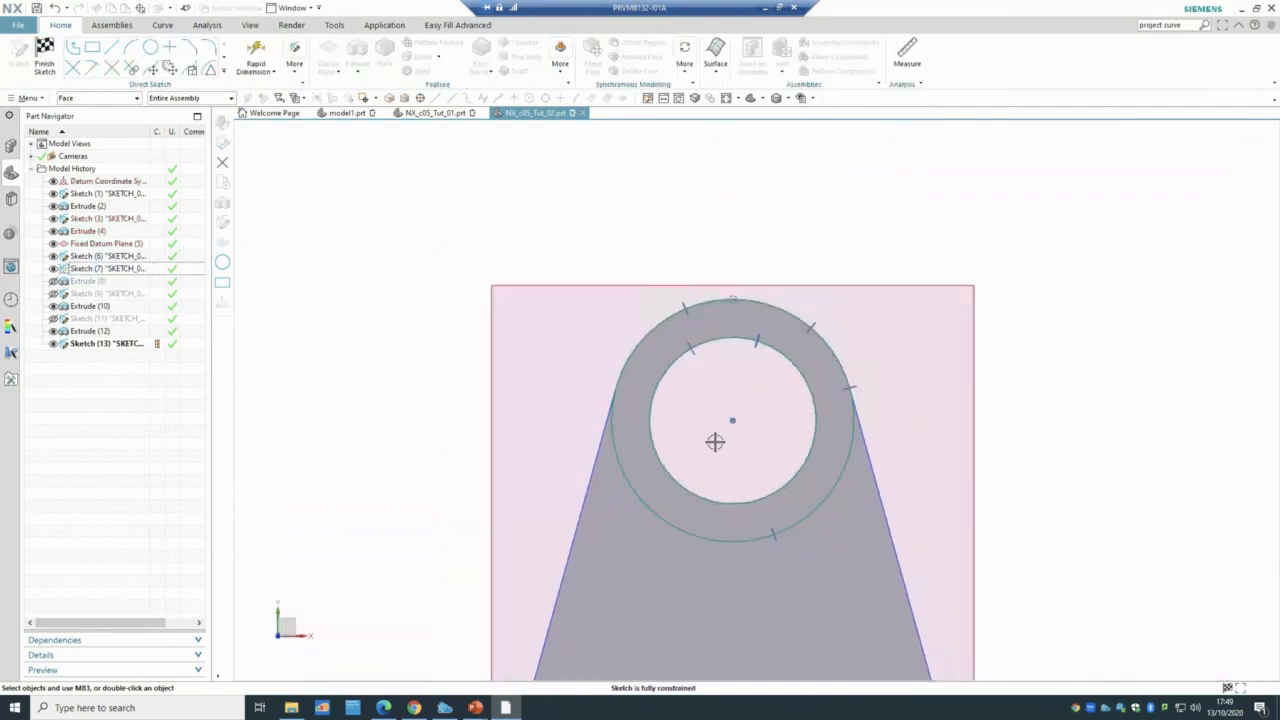
pyautogui.scroll(-3, 990, 461)
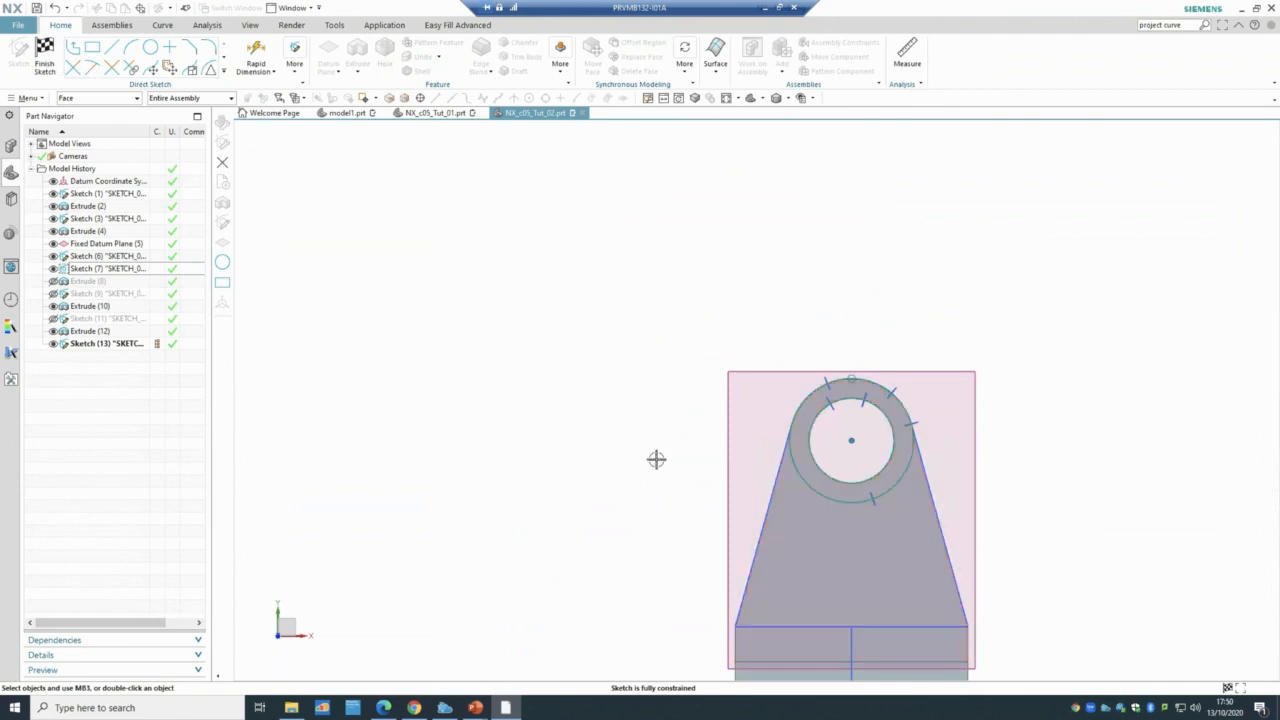
# - Finish Sketch (7) and reopen Extrude (8) with its cylinder shown
pyautogui.click(45, 53)
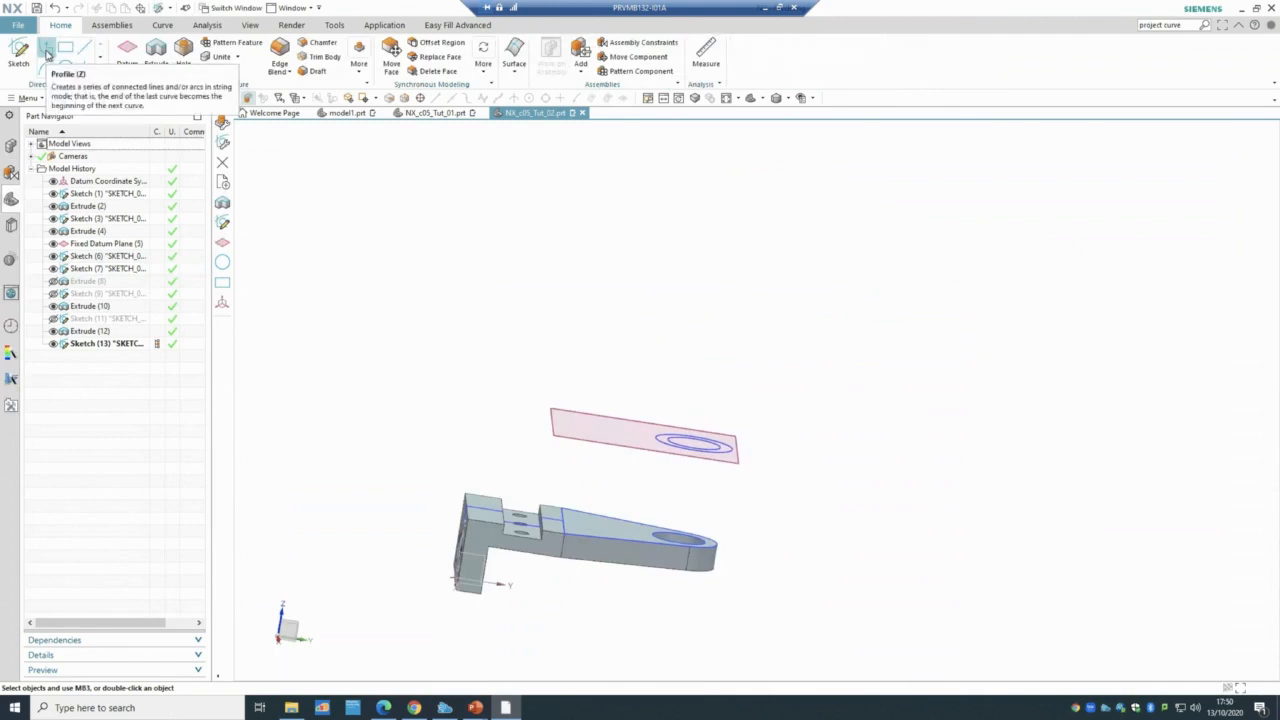
pyautogui.click(100, 270)
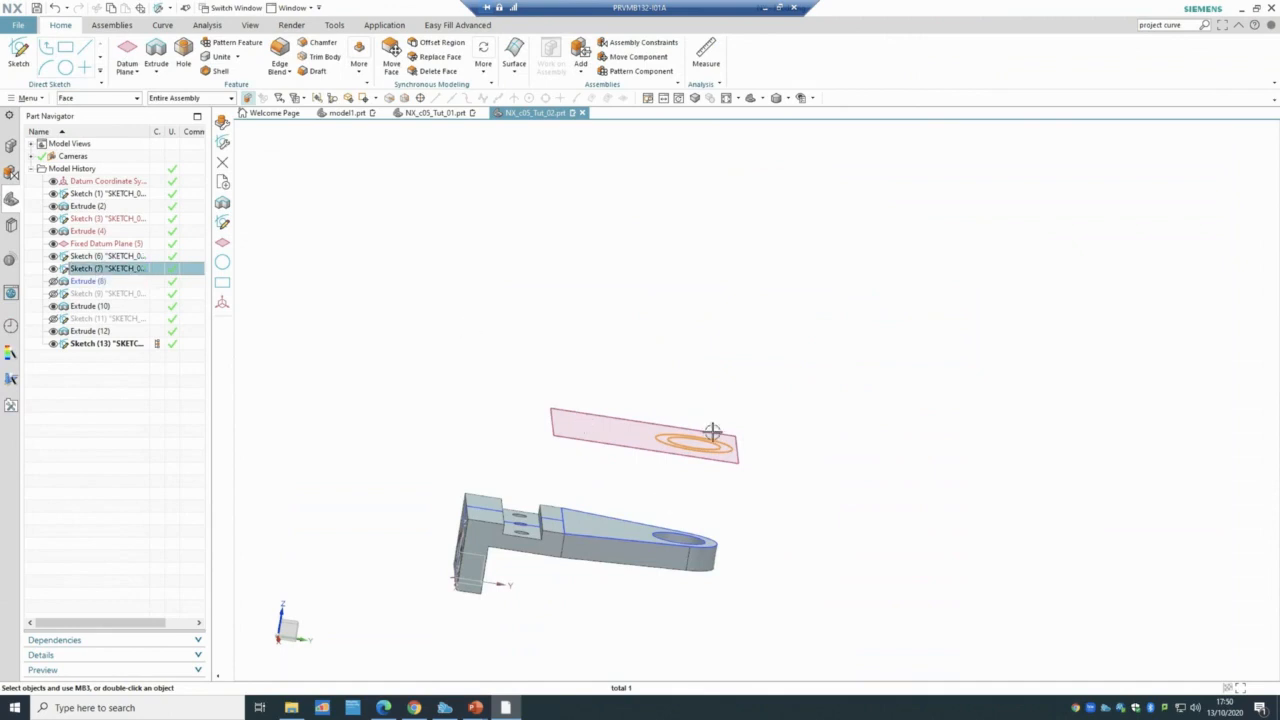
pyautogui.click(92, 282)
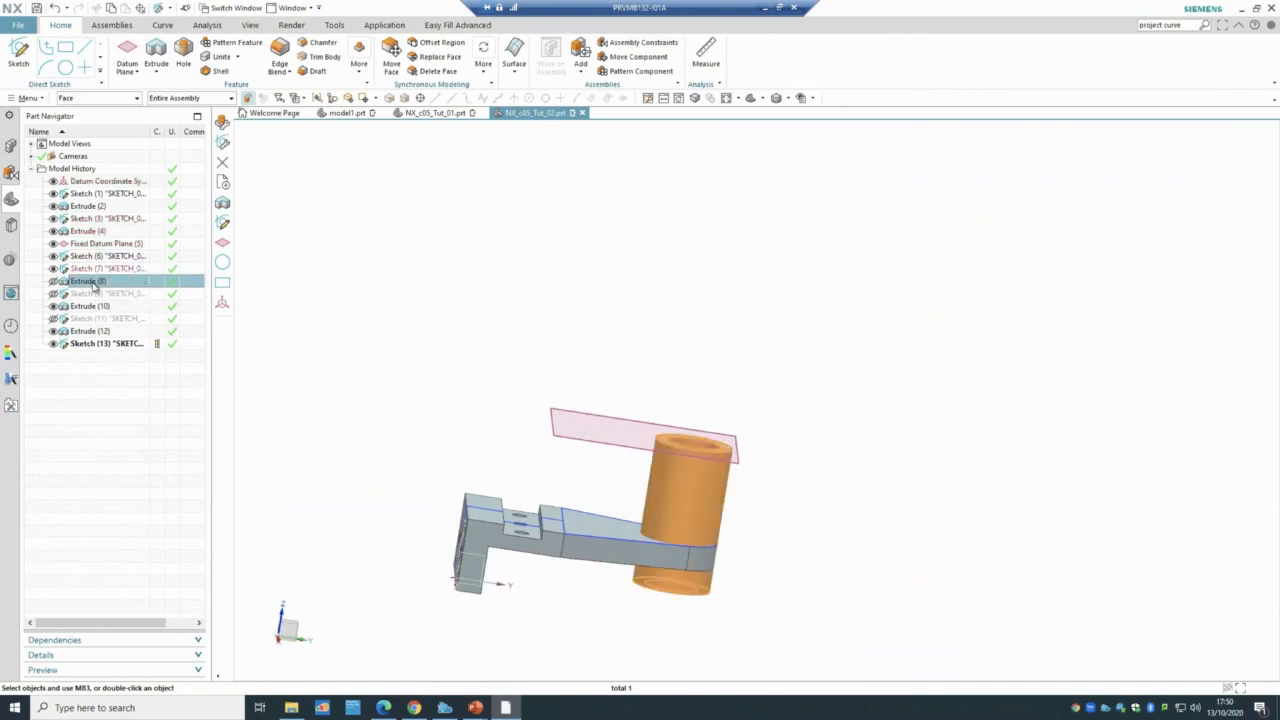
pyautogui.doubleClick(92, 282)
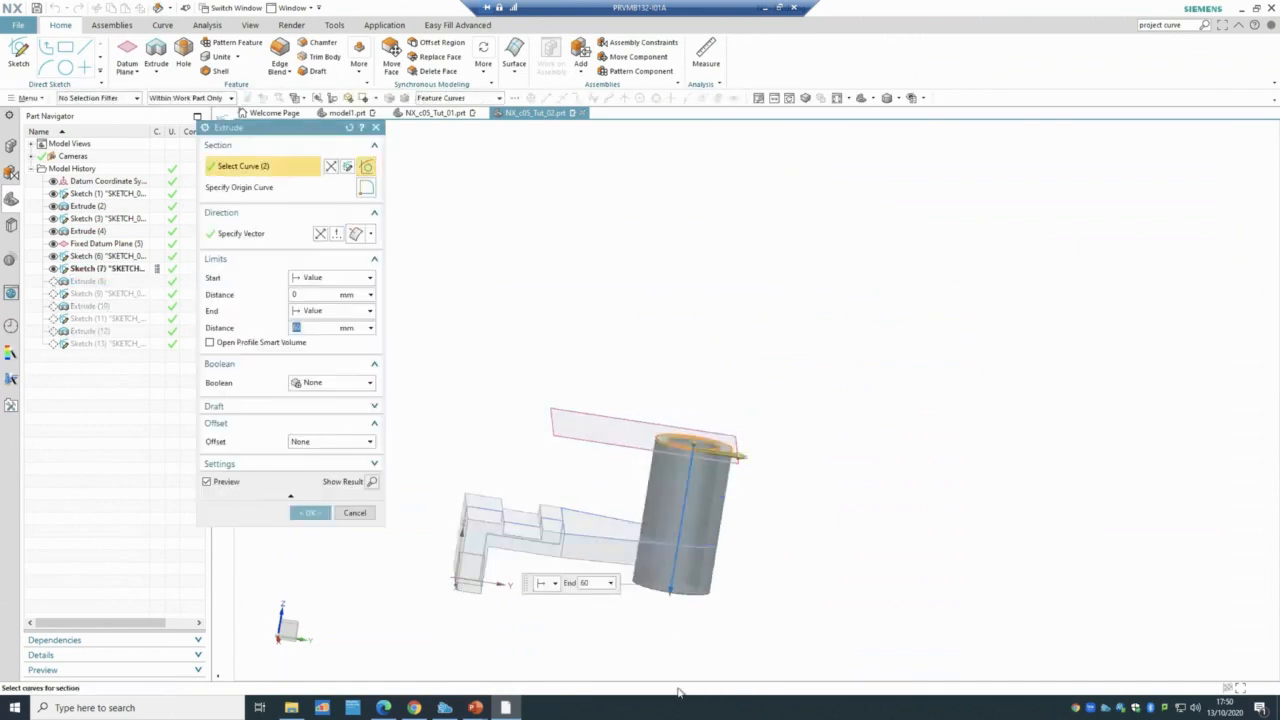
# - After checking the Tutorial 2 slide, unite the 60 mm boss with the bracket body
pyautogui.click(476, 708)
pyautogui.click(508, 670)
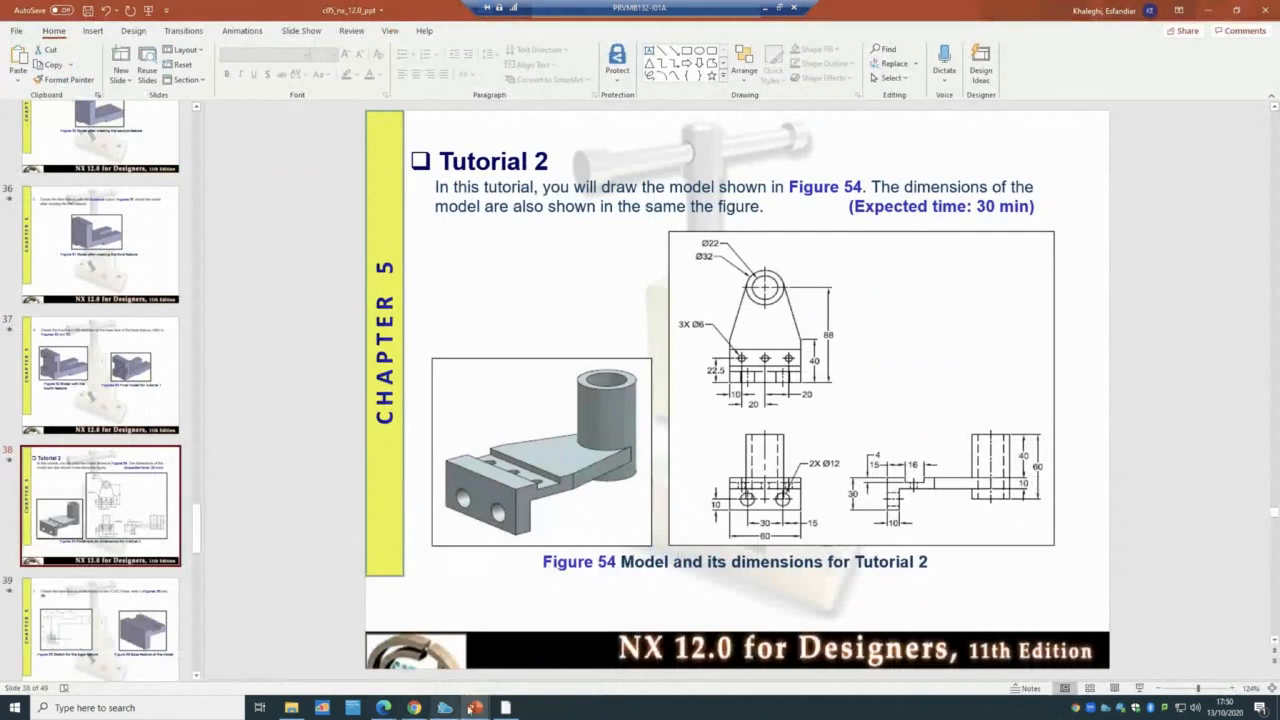
pyautogui.click(506, 707)
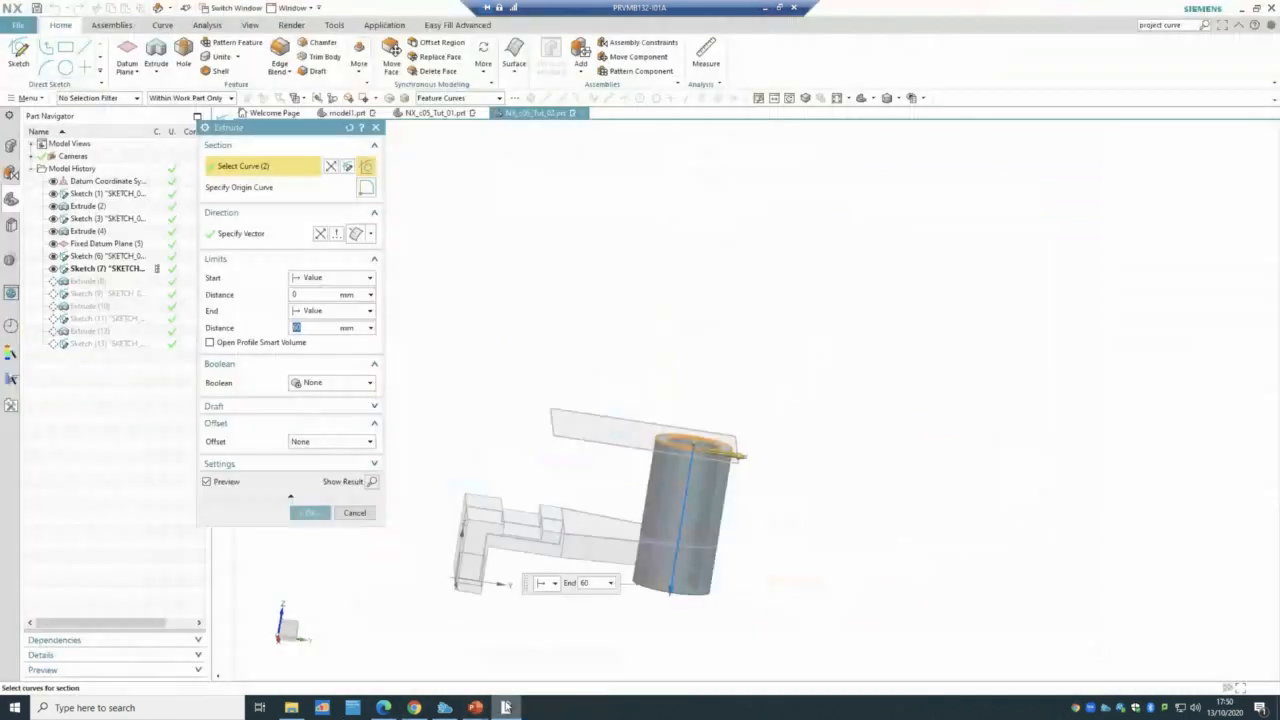
pyautogui.click(308, 383)
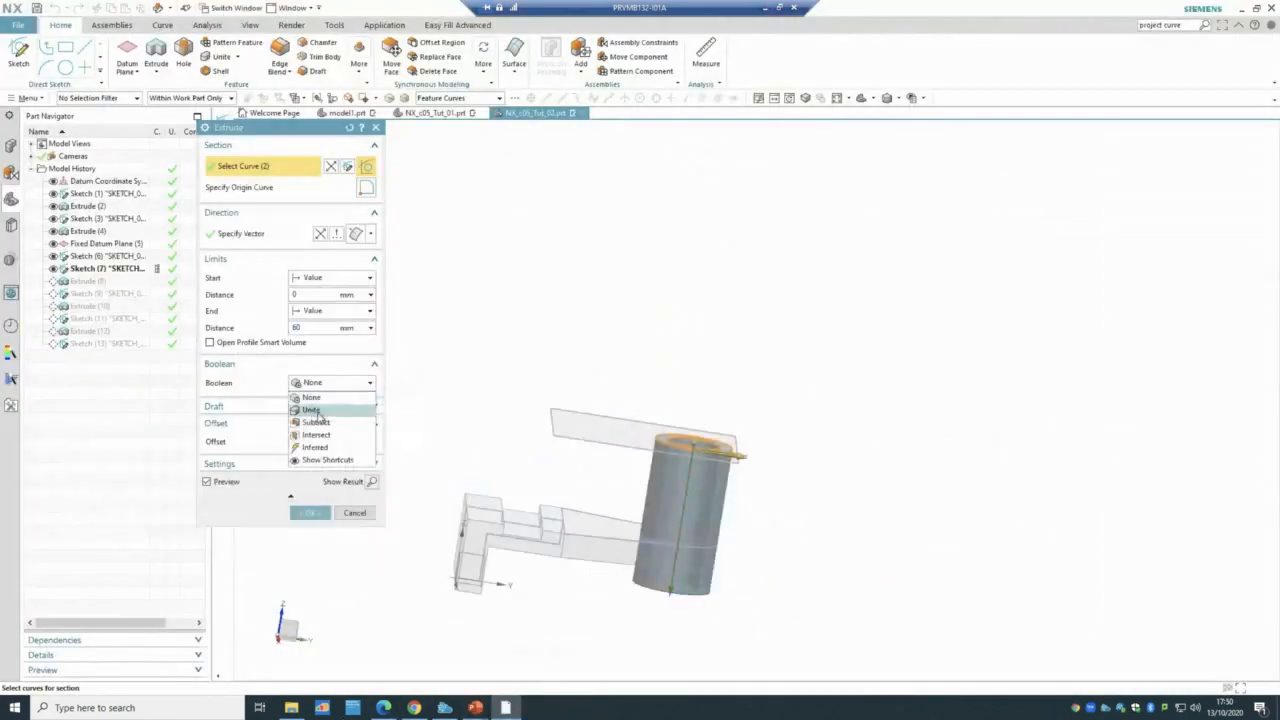
pyautogui.click(314, 412)
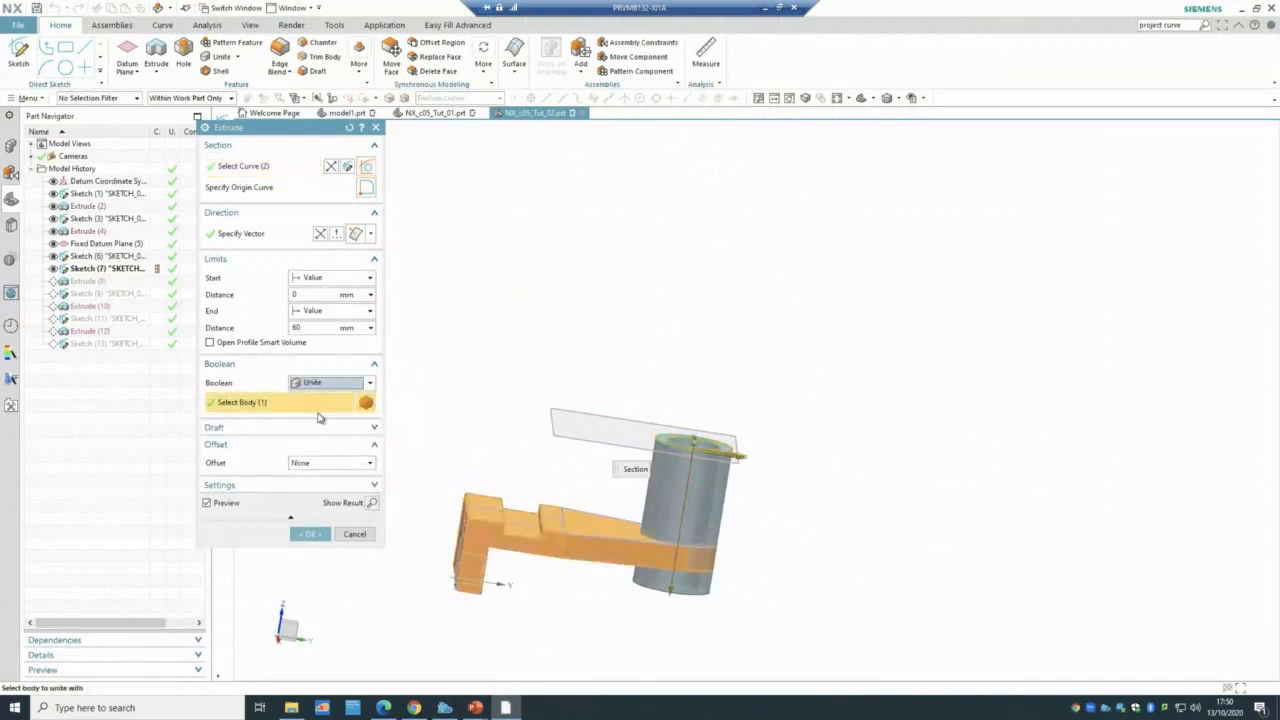
pyautogui.click(310, 533)
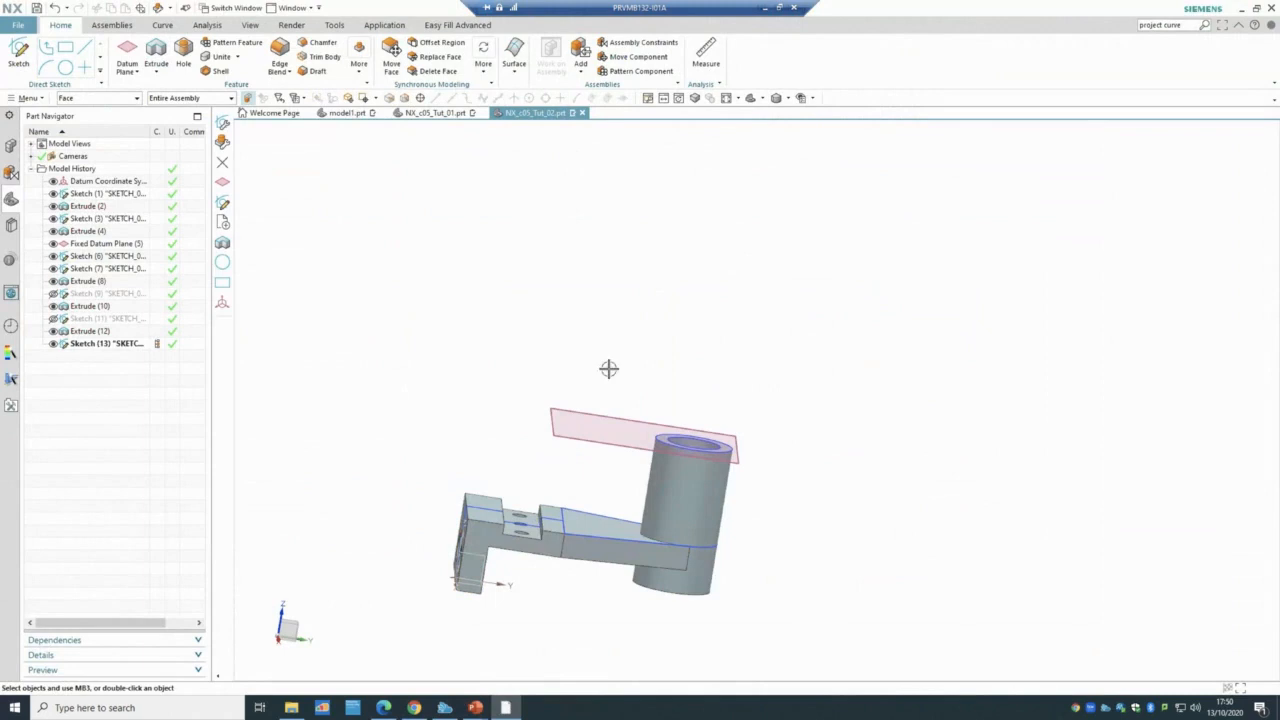
# - Show the Extrude (10) body, open and close Sketch (9) unchanged, then select Sketch (11)
pyautogui.click(114, 307)
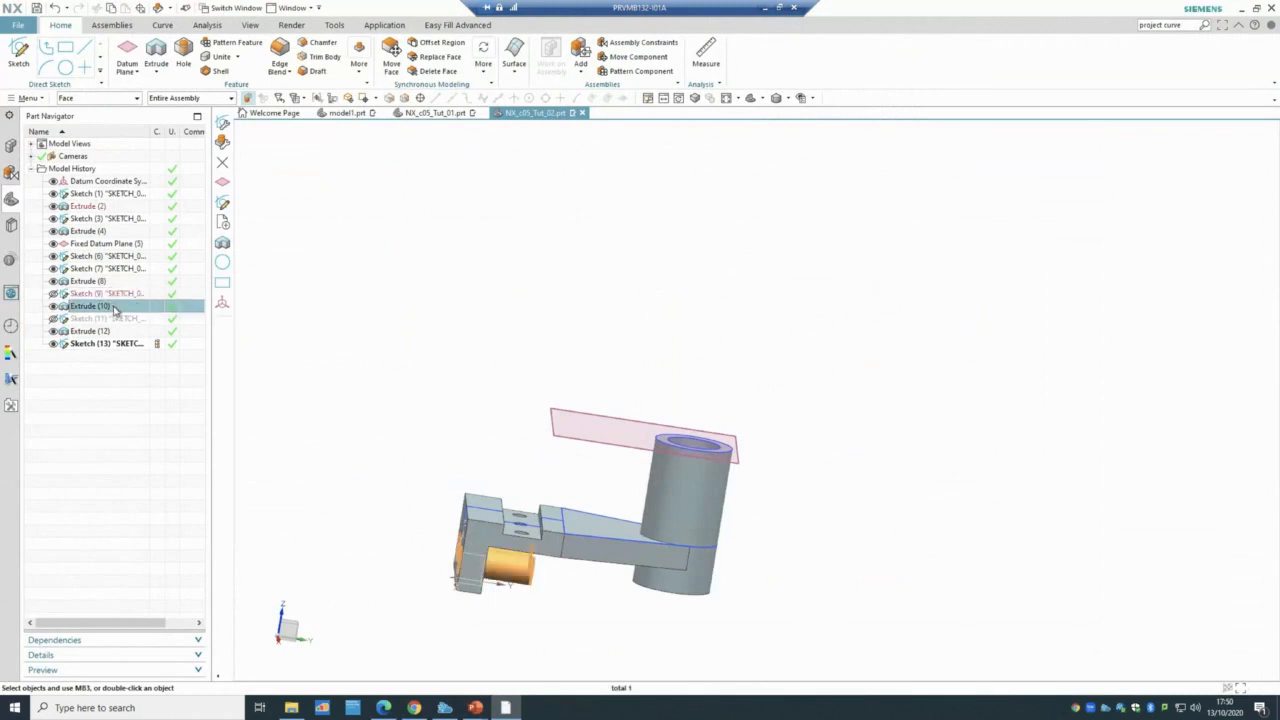
pyautogui.click(103, 294)
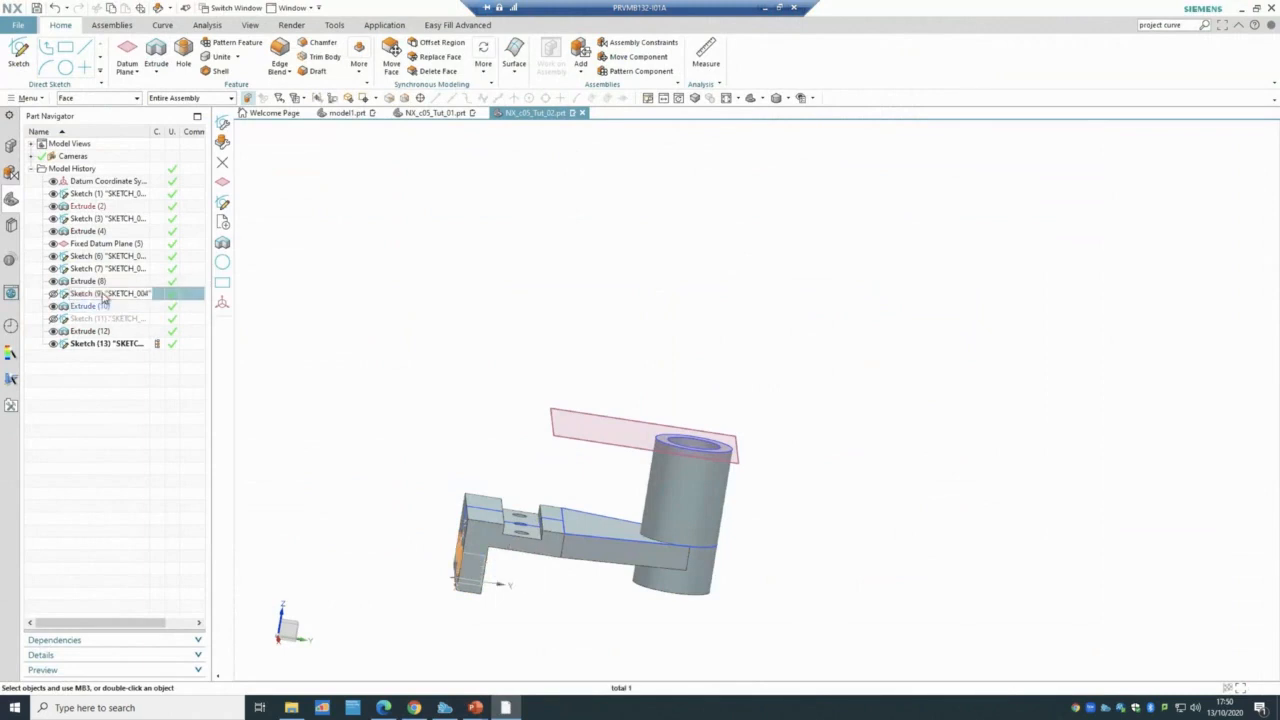
pyautogui.doubleClick(103, 294)
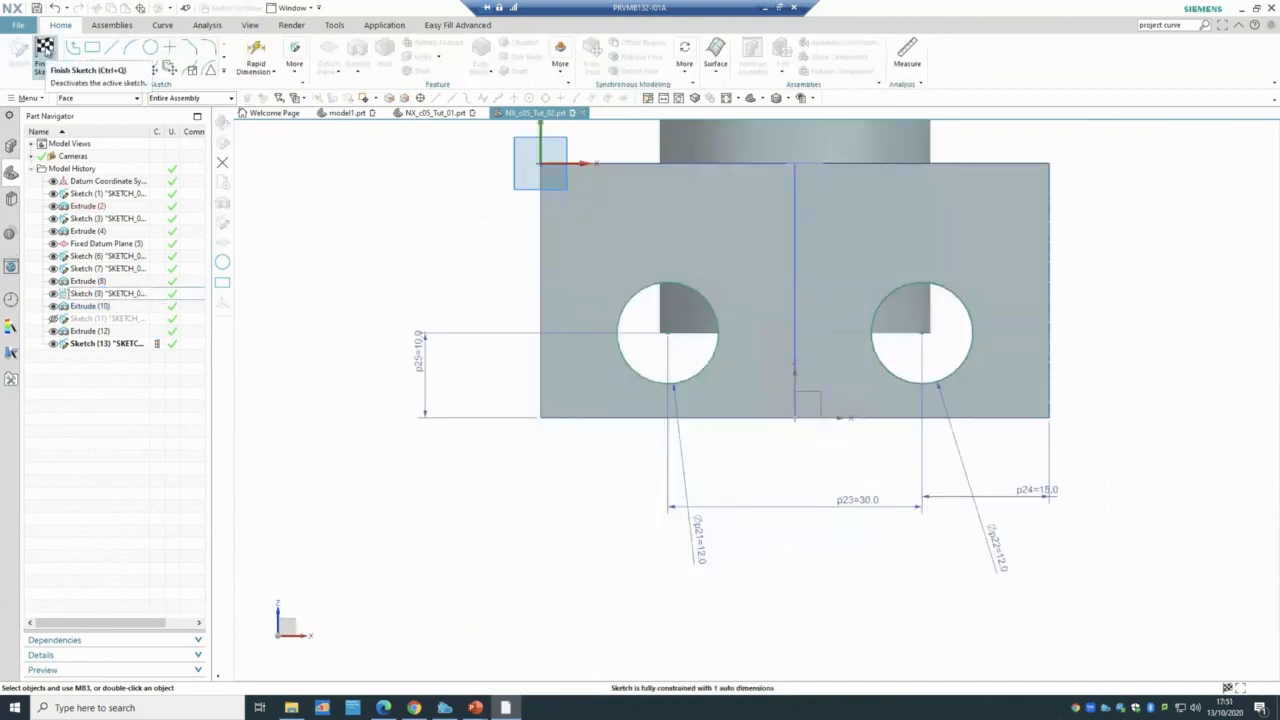
pyautogui.click(44, 47)
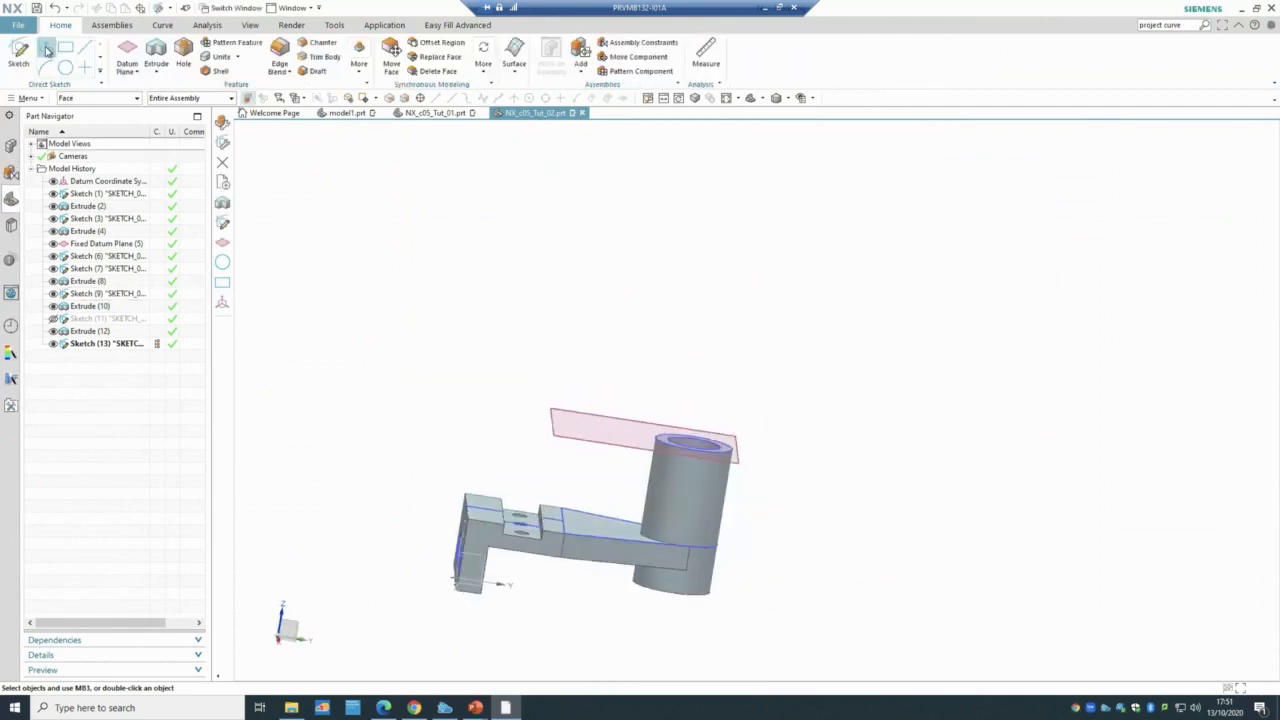
pyautogui.moveTo(363, 380); pyautogui.dragTo(390, 400, button='middle')
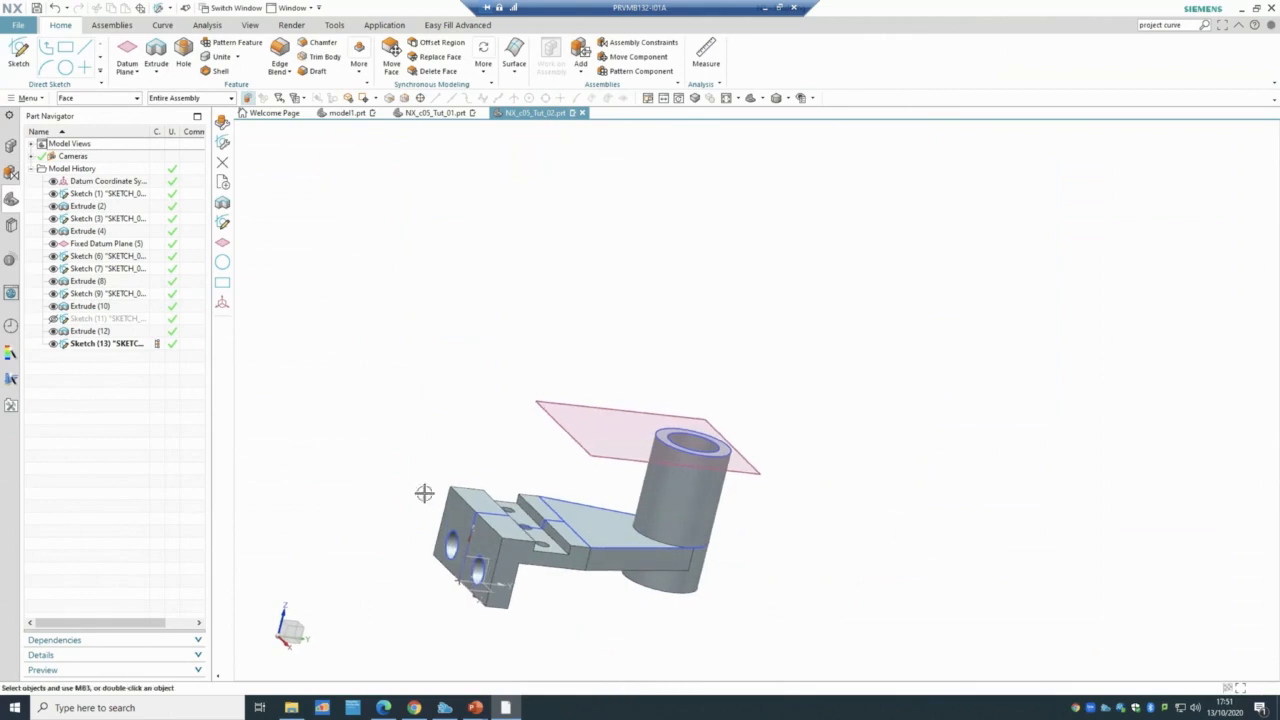
pyautogui.click(124, 318)
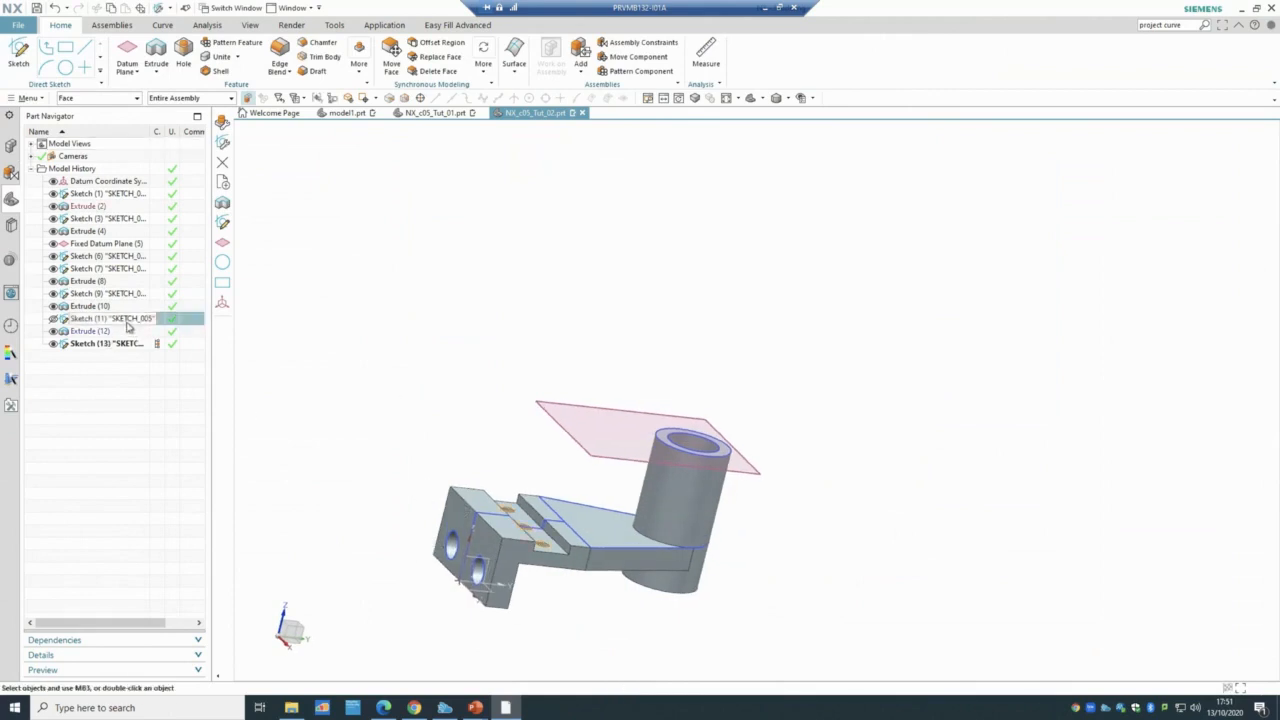
pyautogui.doubleClick(124, 318)
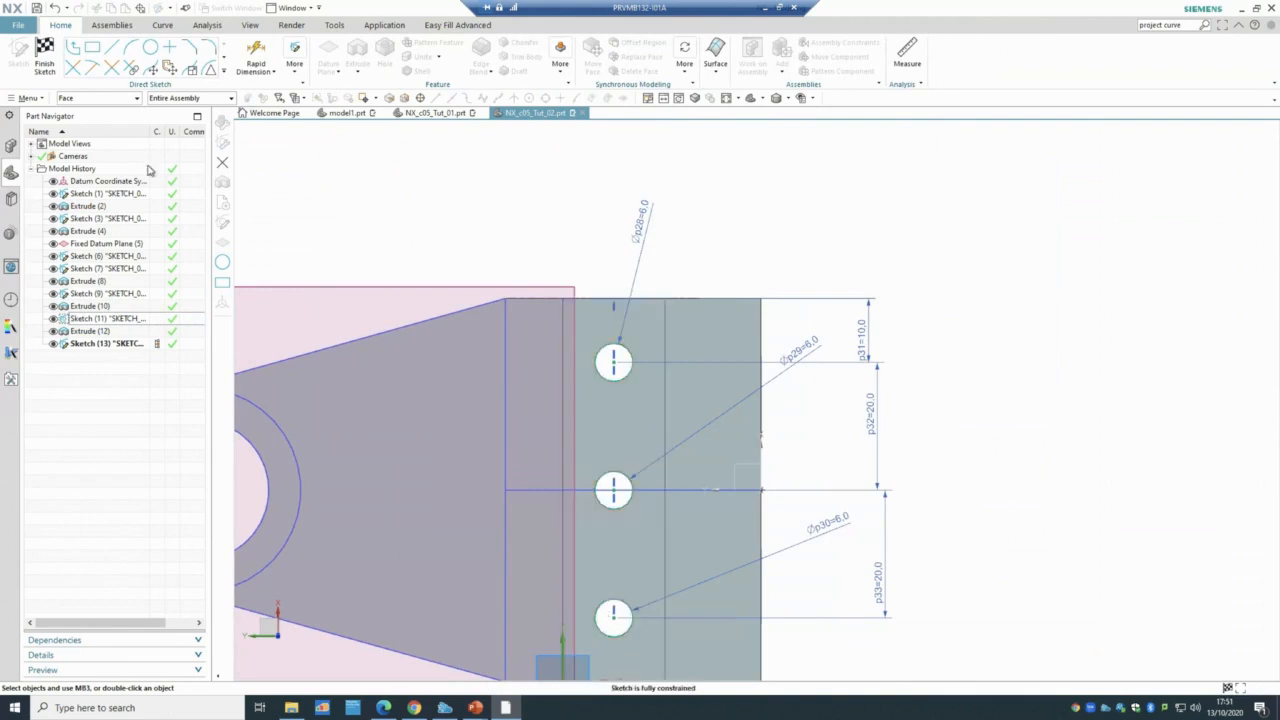
pyautogui.click(44, 62)
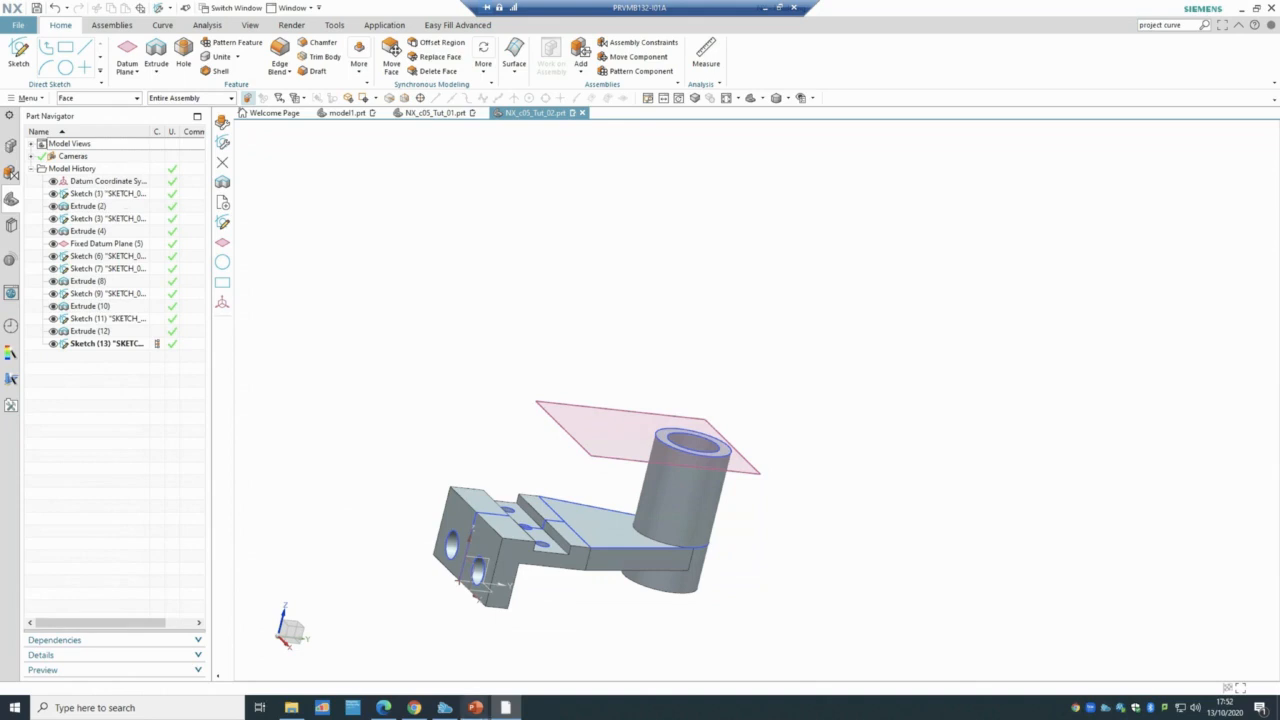
pyautogui.moveTo(475, 707)
pyautogui.click(531, 665)
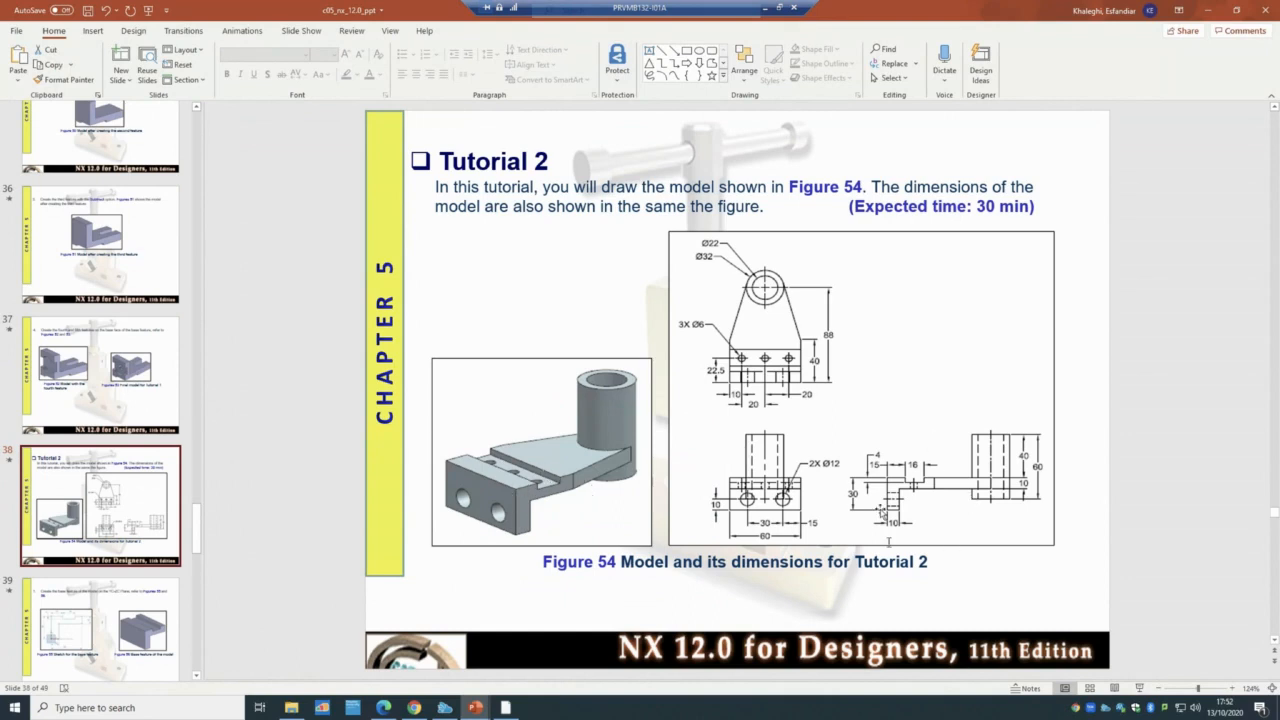
pyautogui.click(505, 707)
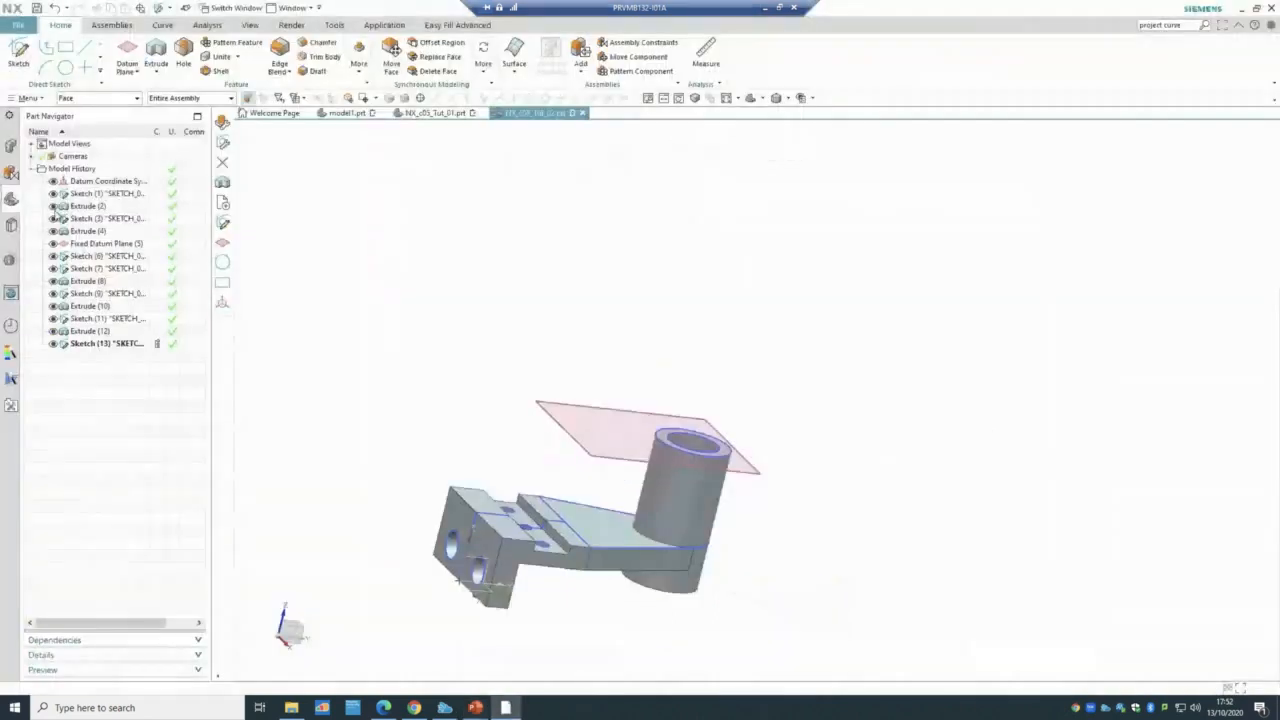
# - Hide the solid and Sketch (7), then set the boss Extrude (8) Boolean to None
pyautogui.click(53, 331)
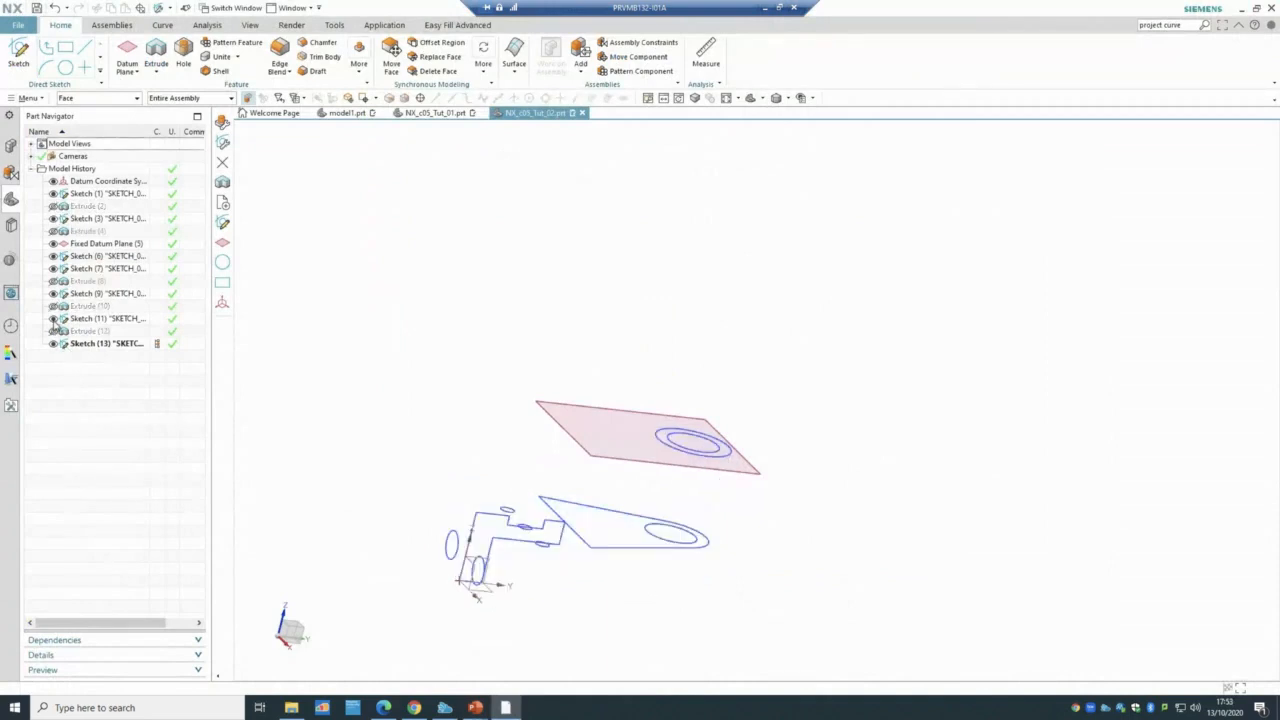
pyautogui.click(53, 268)
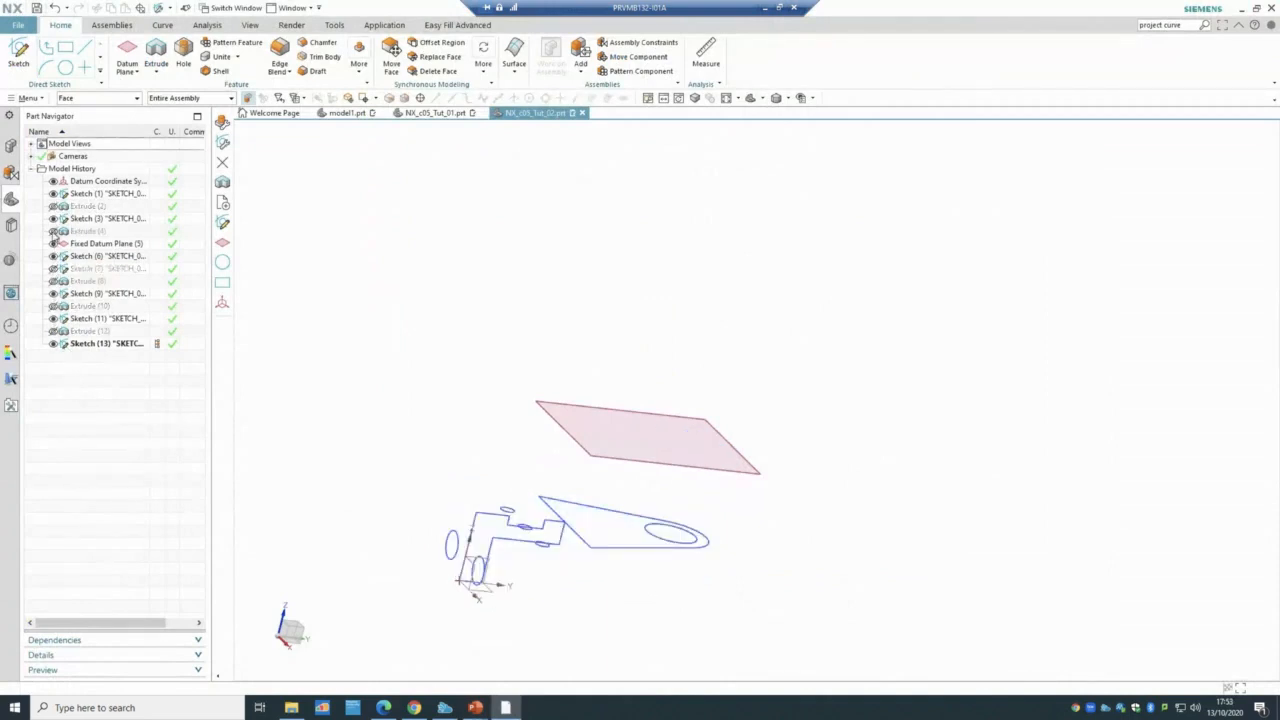
pyautogui.click(90, 282)
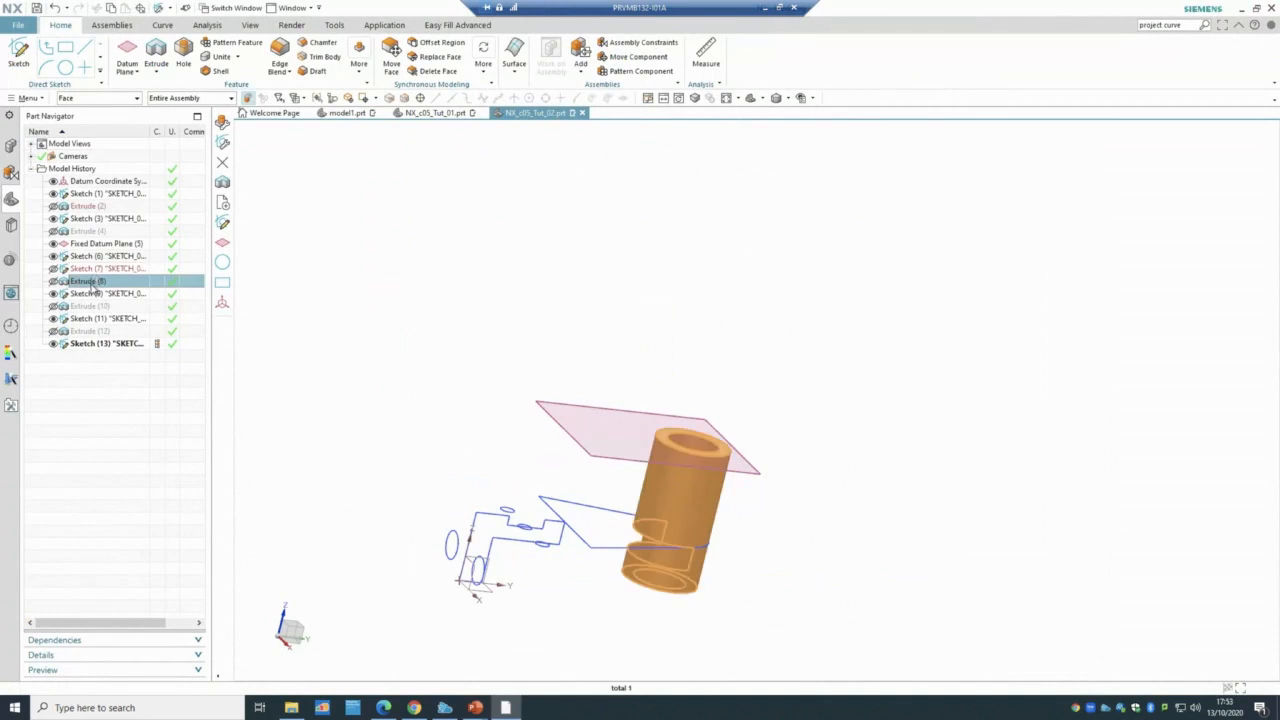
pyautogui.doubleClick(90, 282)
pyautogui.click(332, 385)
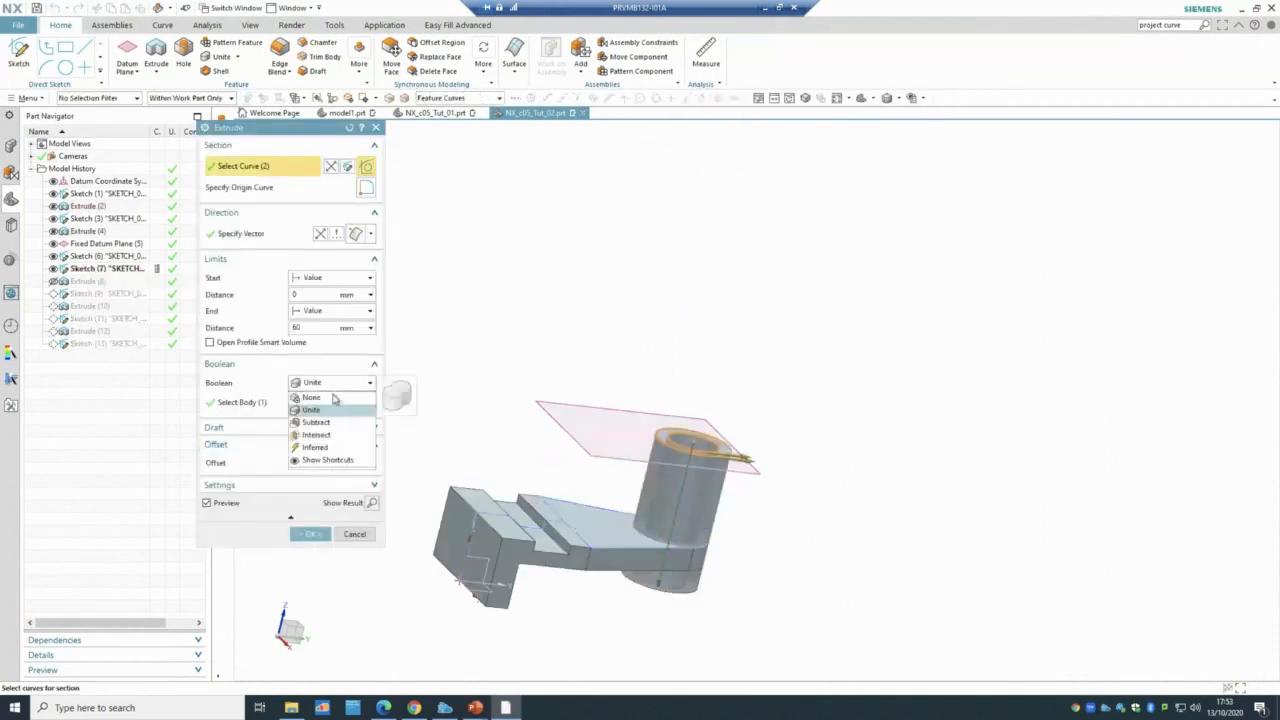
pyautogui.click(334, 399)
pyautogui.click(309, 534)
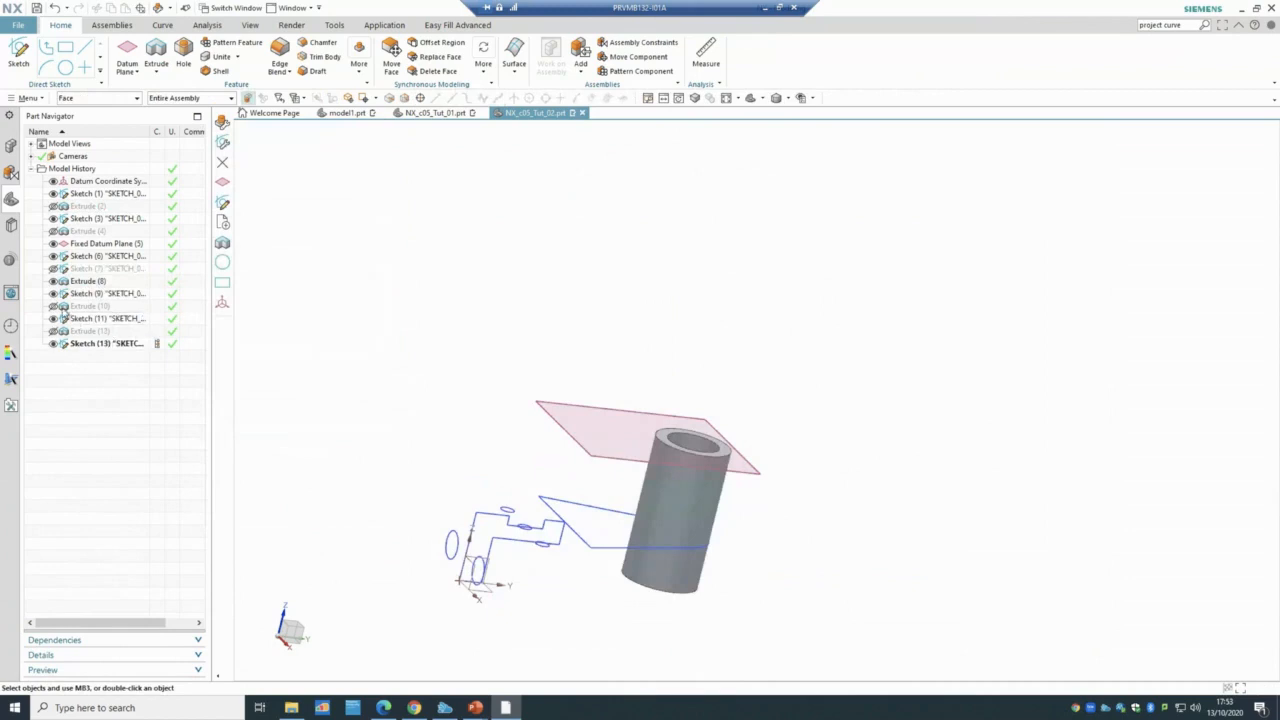
# - Hide Extrude (10), Sketch (11), the boss, the base body and Sketch (3), selecting Sketch (1)
pyautogui.click(74, 306)
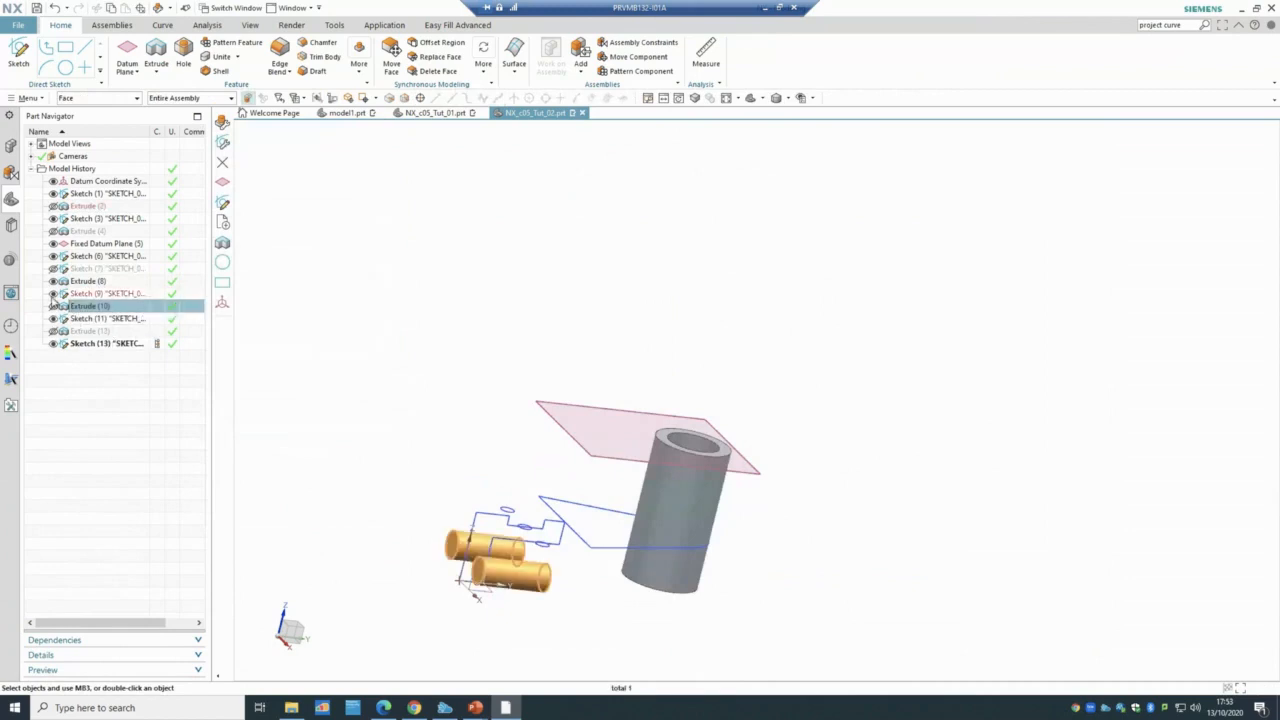
pyautogui.click(54, 305)
pyautogui.click(53, 318)
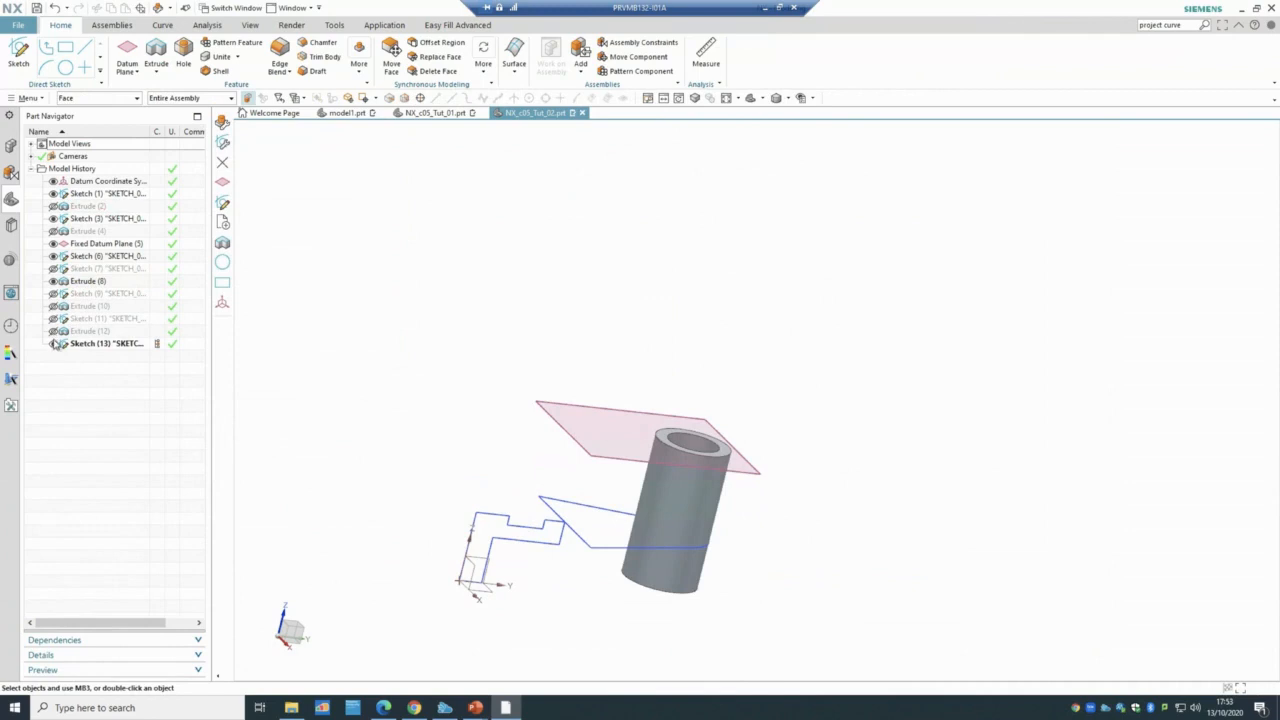
pyautogui.click(54, 281)
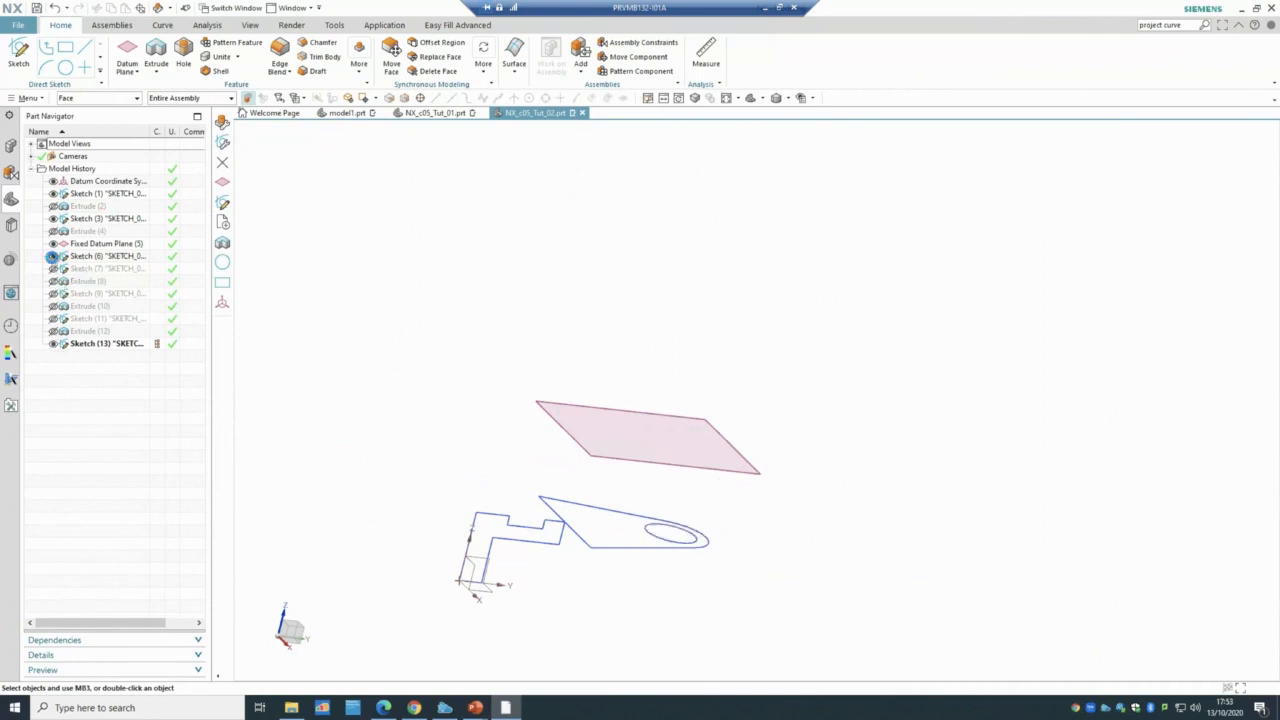
pyautogui.click(54, 205)
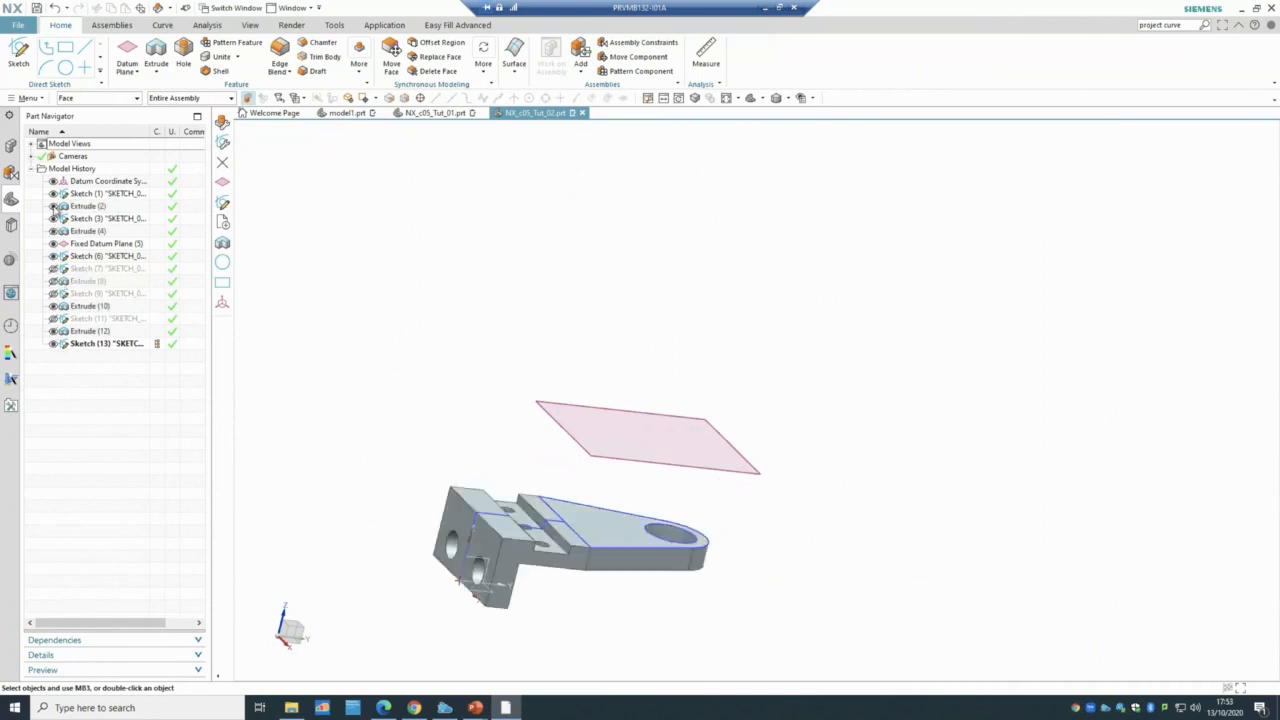
pyautogui.click(54, 205)
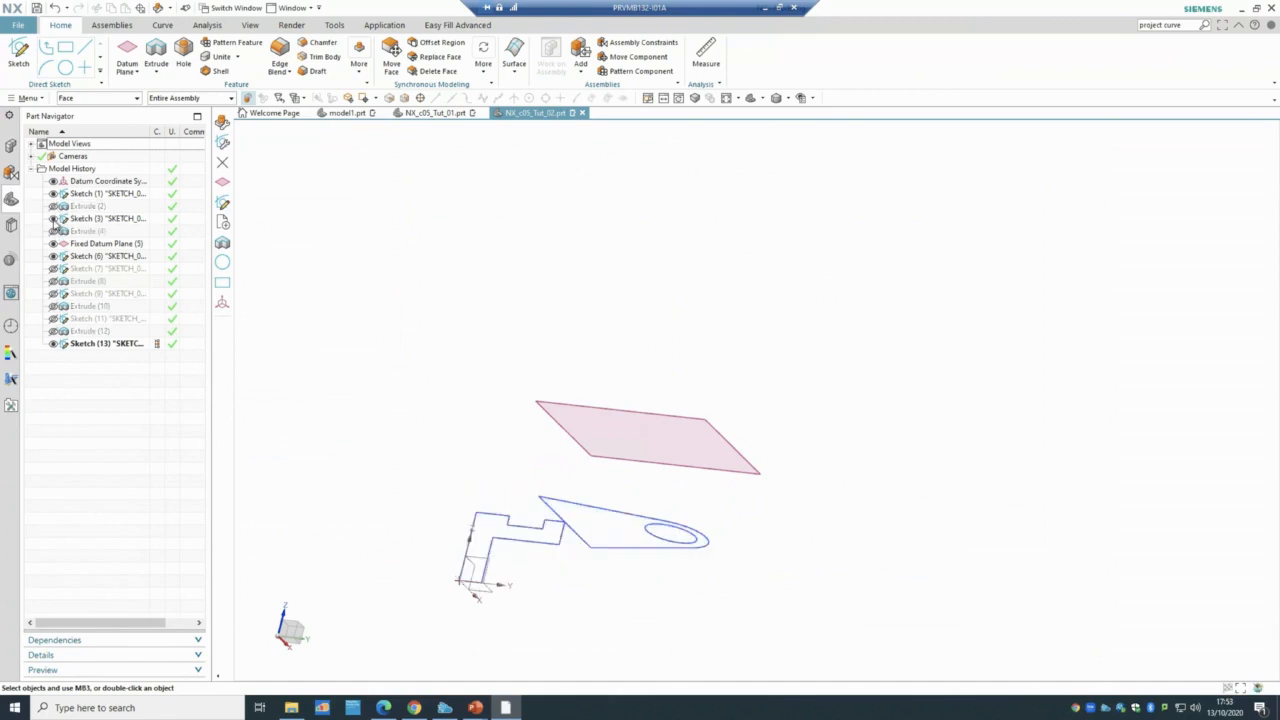
pyautogui.click(54, 218)
pyautogui.click(82, 195)
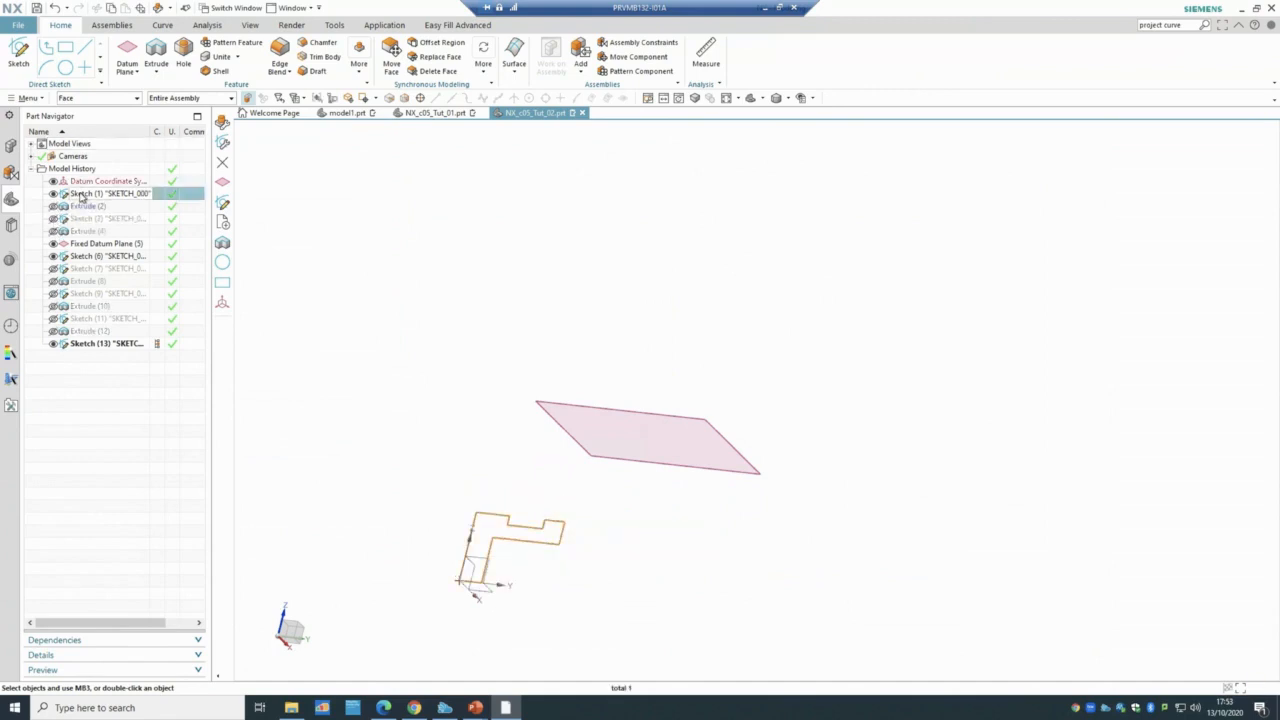
pyautogui.doubleClick(85, 196)
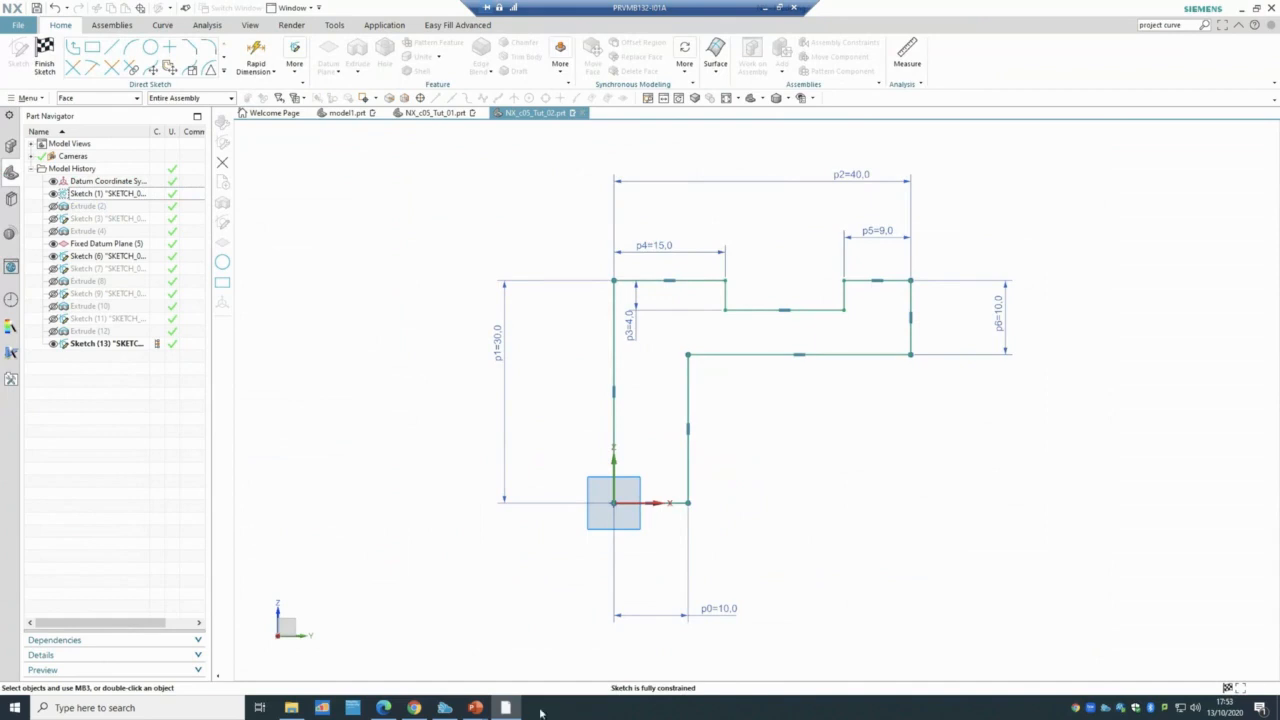
pyautogui.moveTo(479, 713)
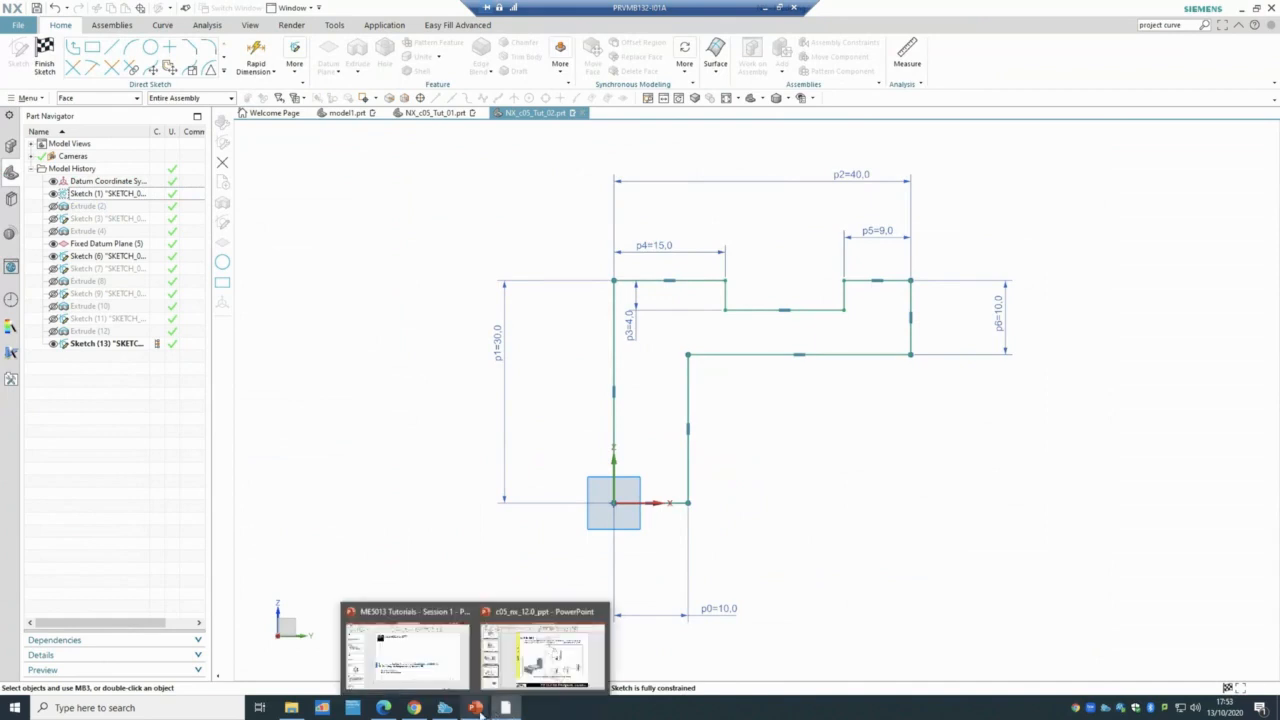
pyautogui.click(530, 671)
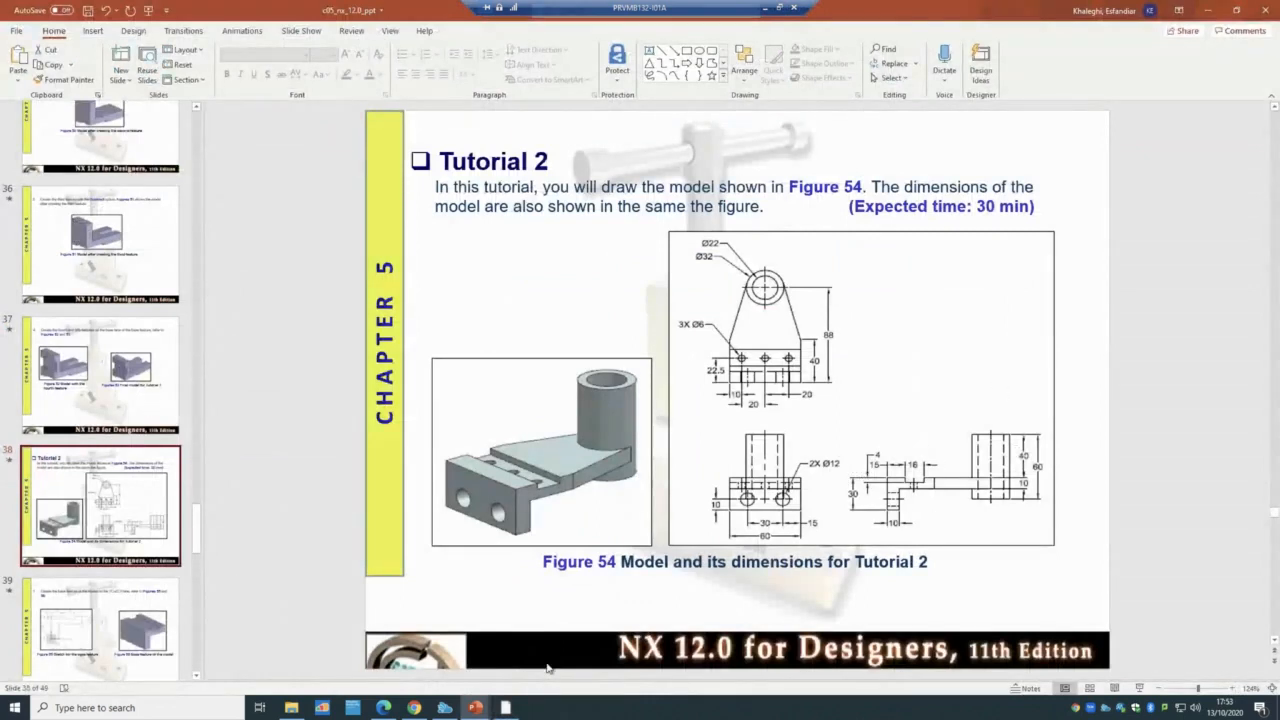
pyautogui.click(505, 708)
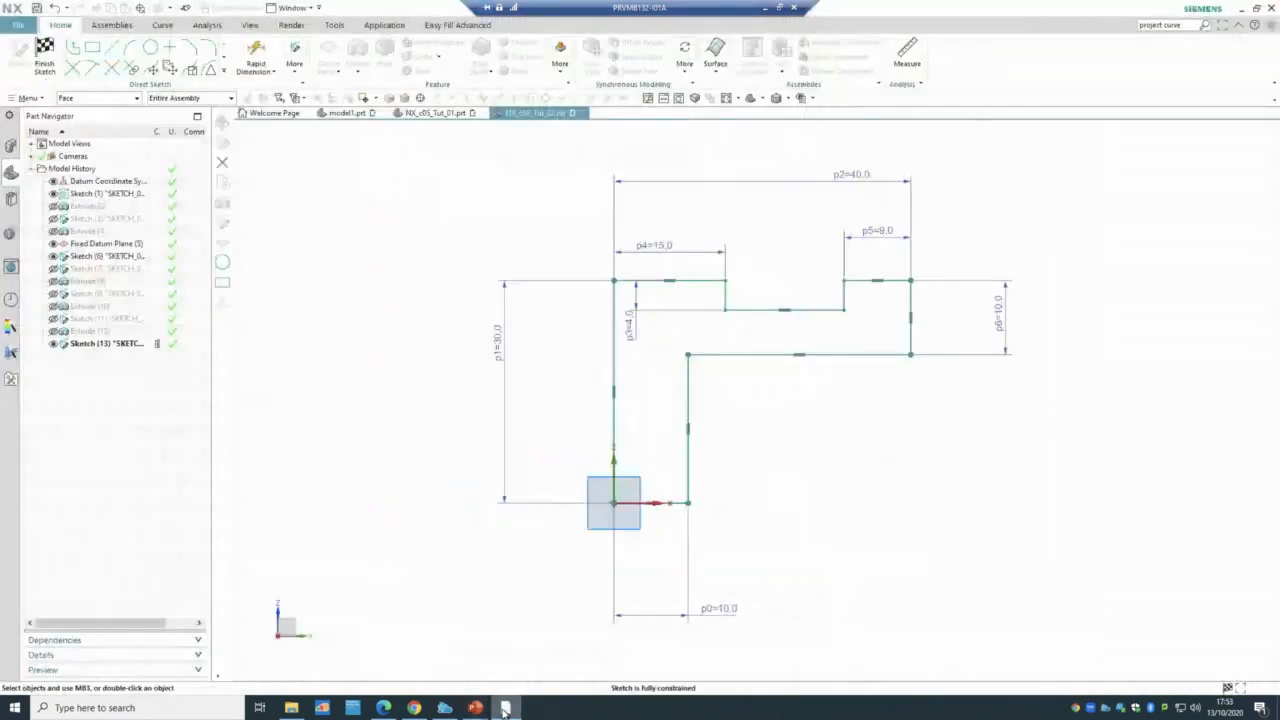
pyautogui.click(46, 58)
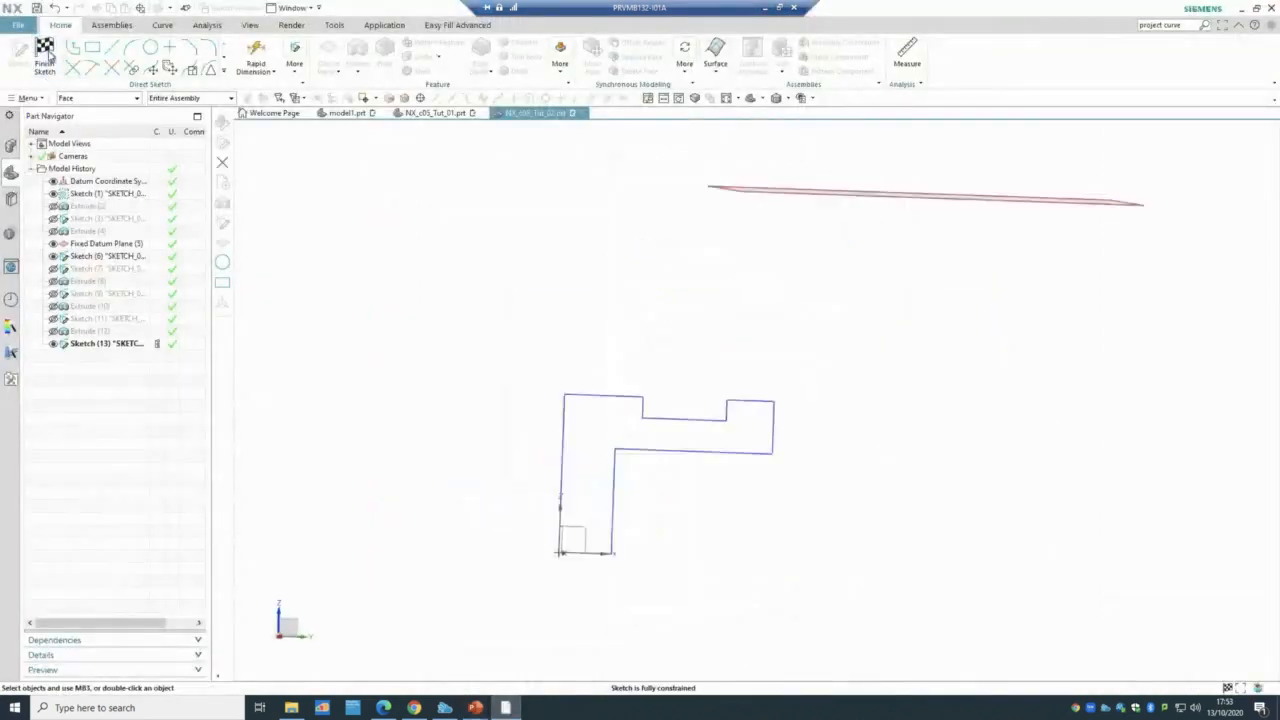
pyautogui.click(50, 205)
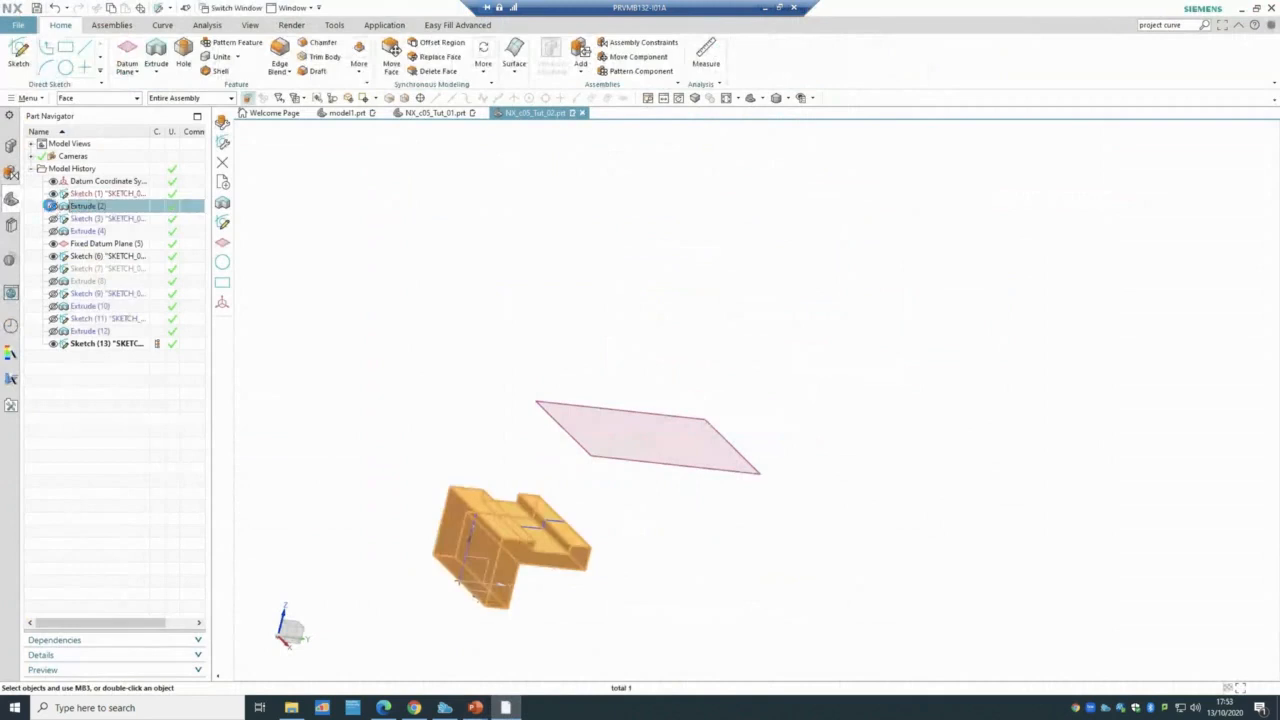
# - Check Extrude (2) against the tutorial slide and accept it at symmetric 30 mm
pyautogui.doubleClick(88, 206)
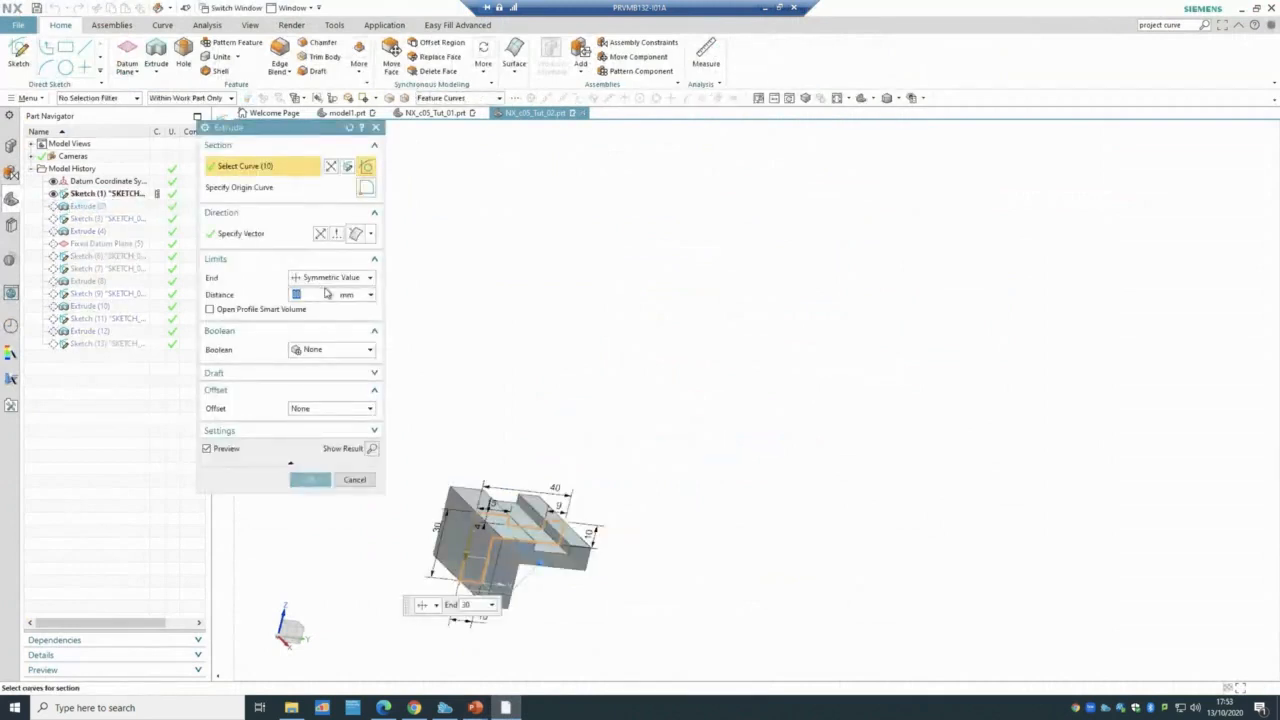
pyautogui.scroll(1, 500, 612)
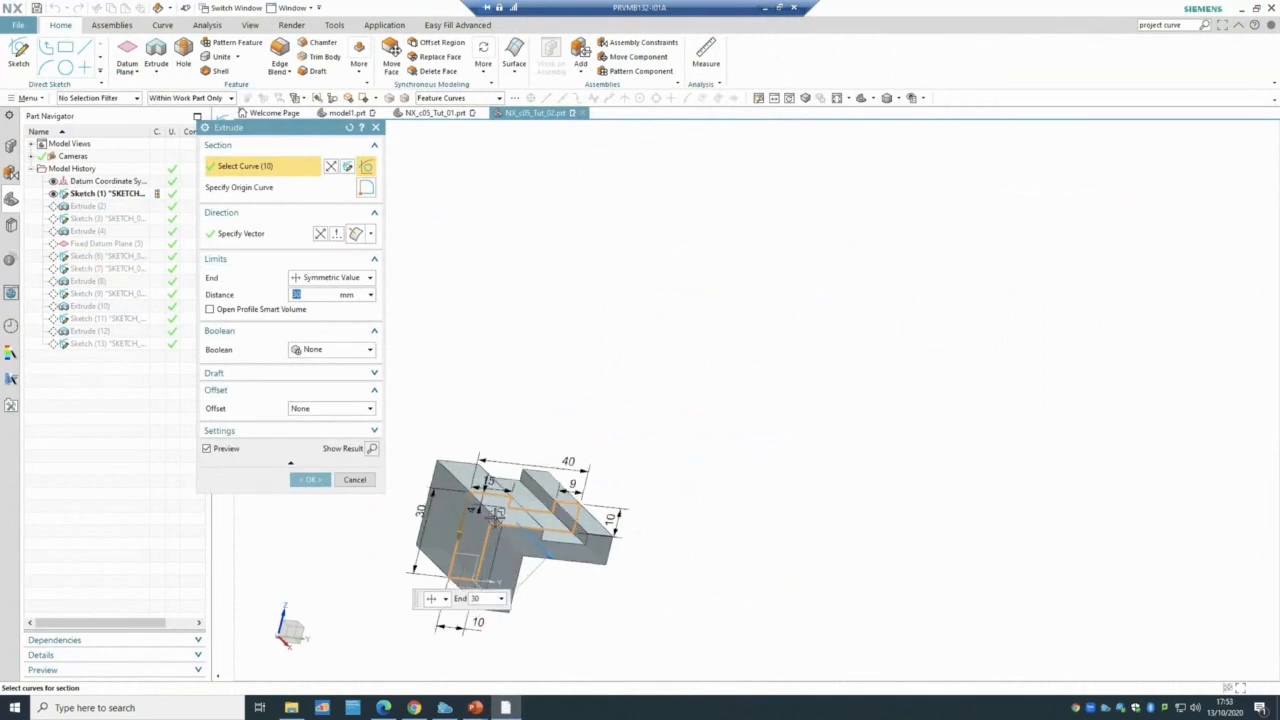
pyautogui.click(476, 707)
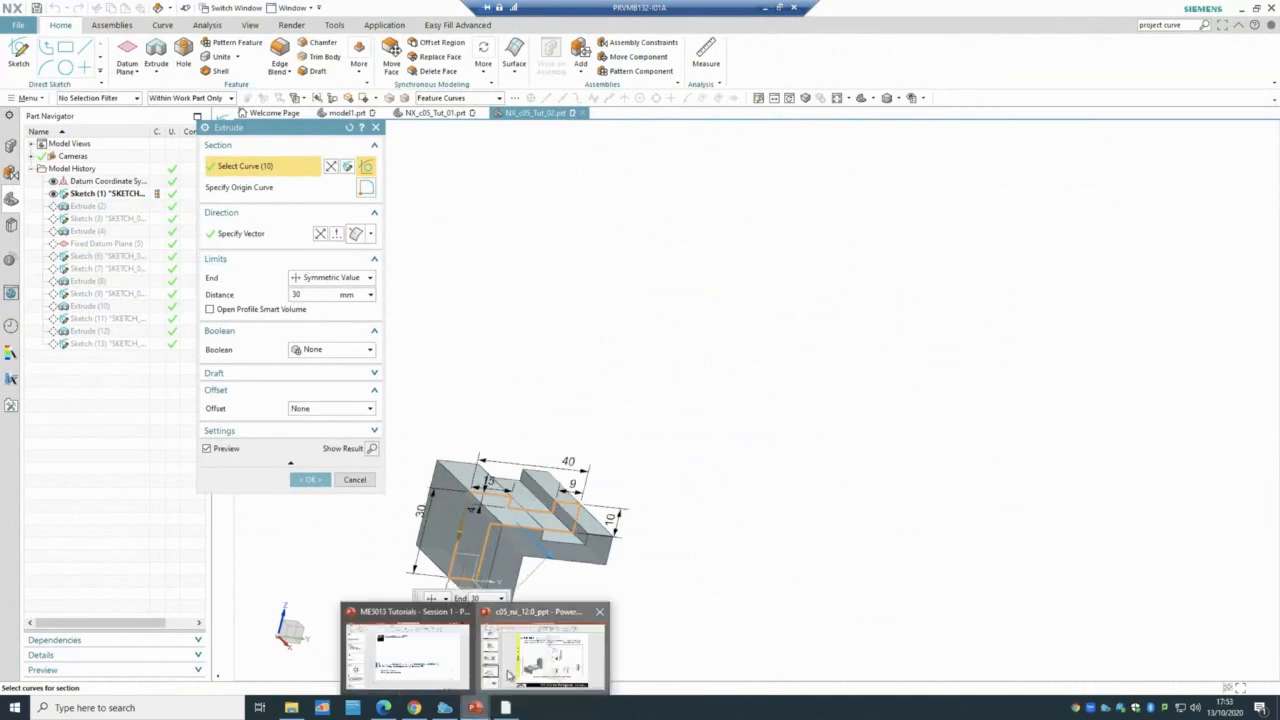
pyautogui.click(508, 676)
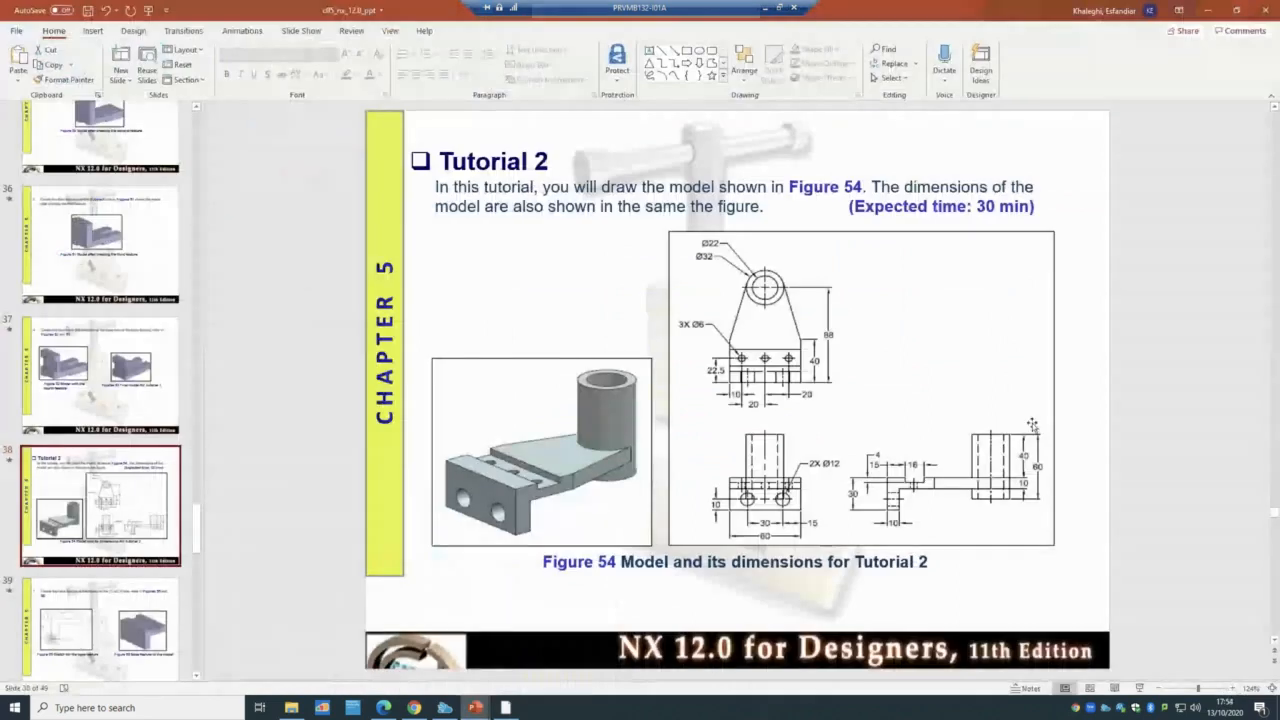
pyautogui.click(507, 708)
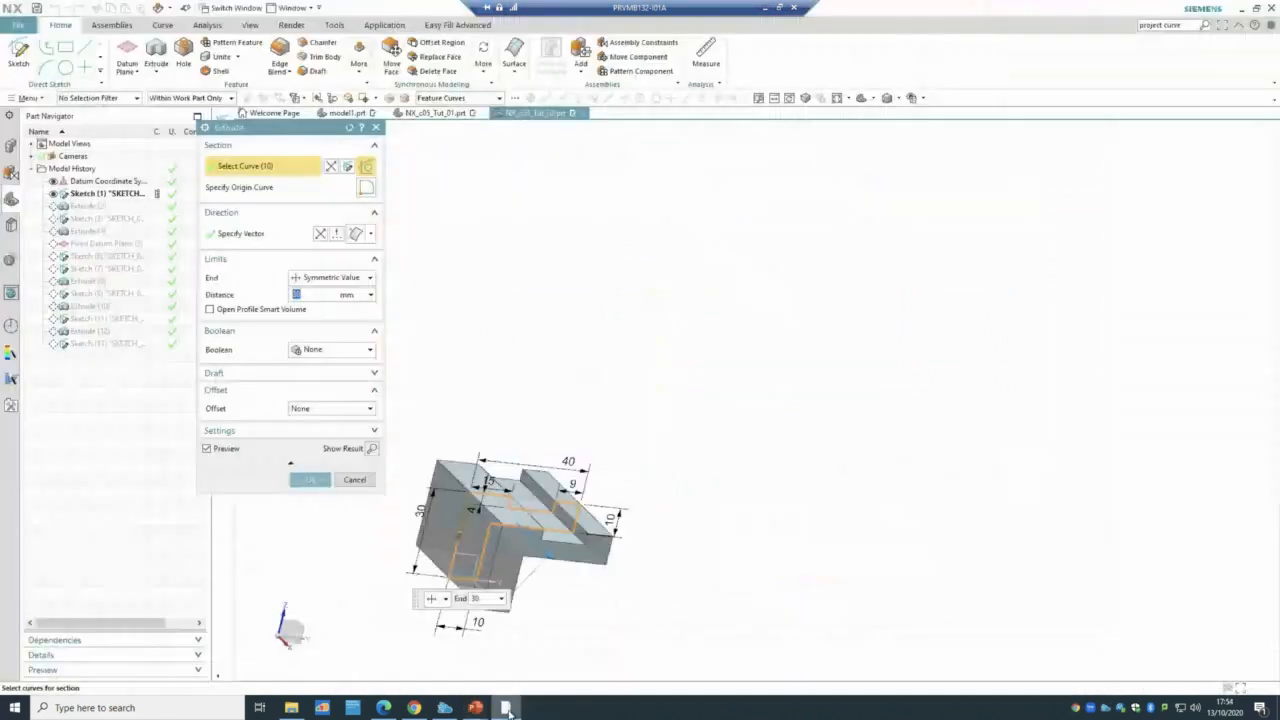
pyautogui.click(310, 479)
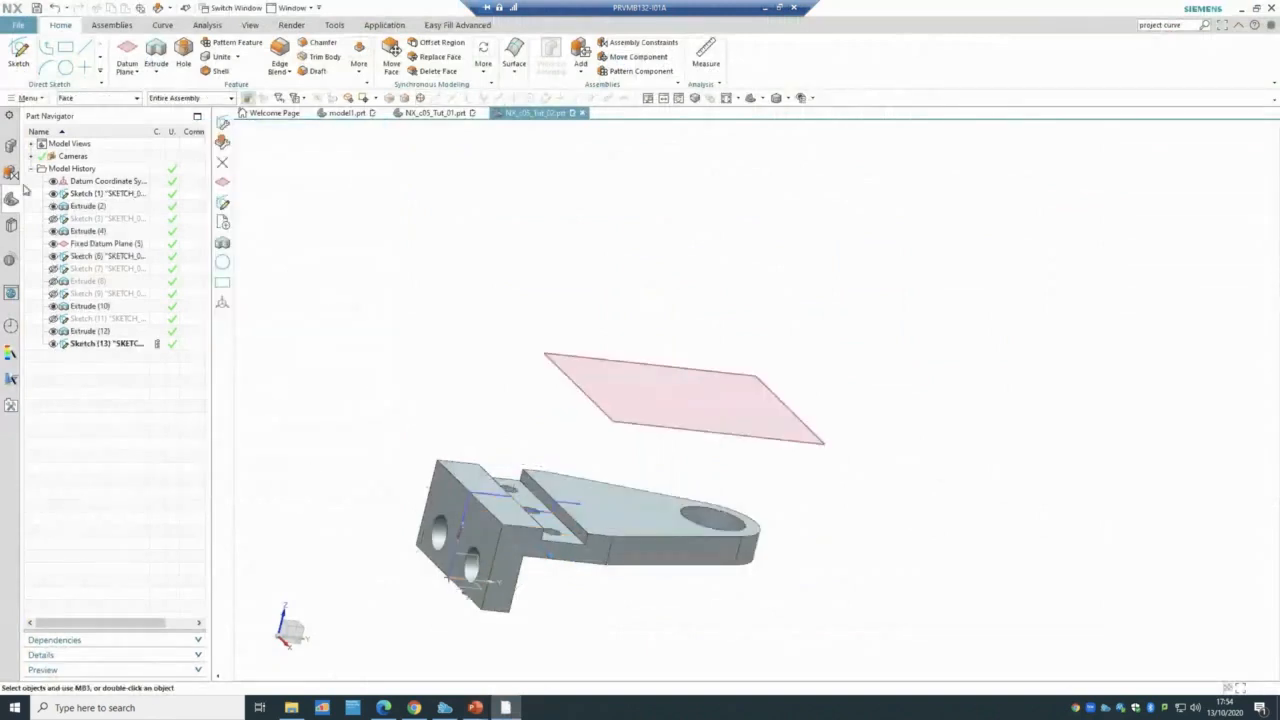
# - Change the arm Extrude (4) Boolean to None and dismiss the update warning
pyautogui.click(88, 219)
pyautogui.click(54, 232)
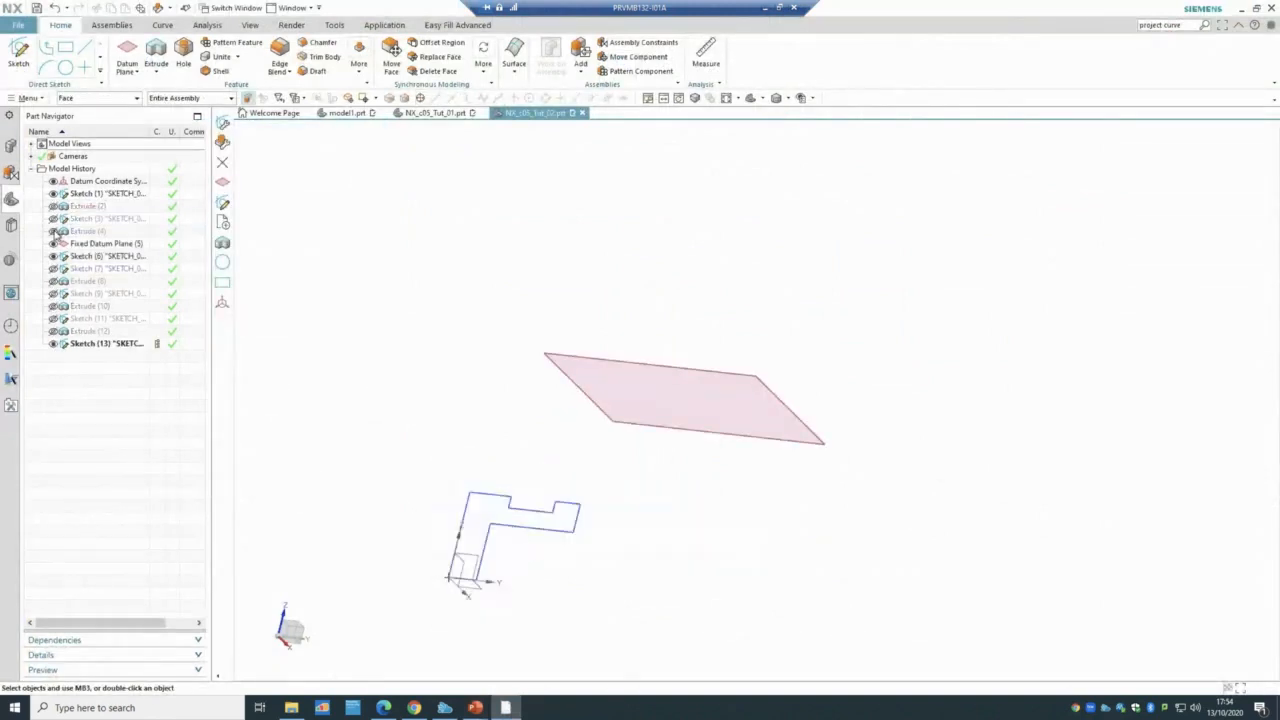
pyautogui.click(75, 220)
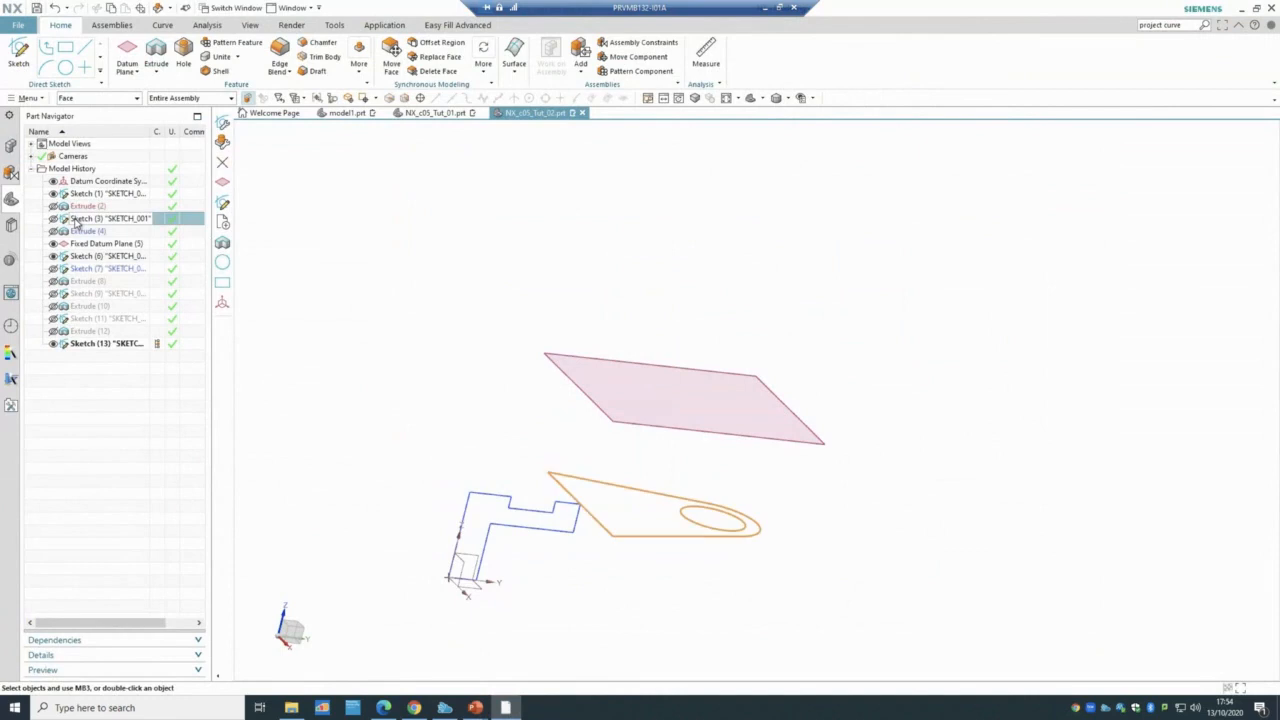
pyautogui.click(54, 218)
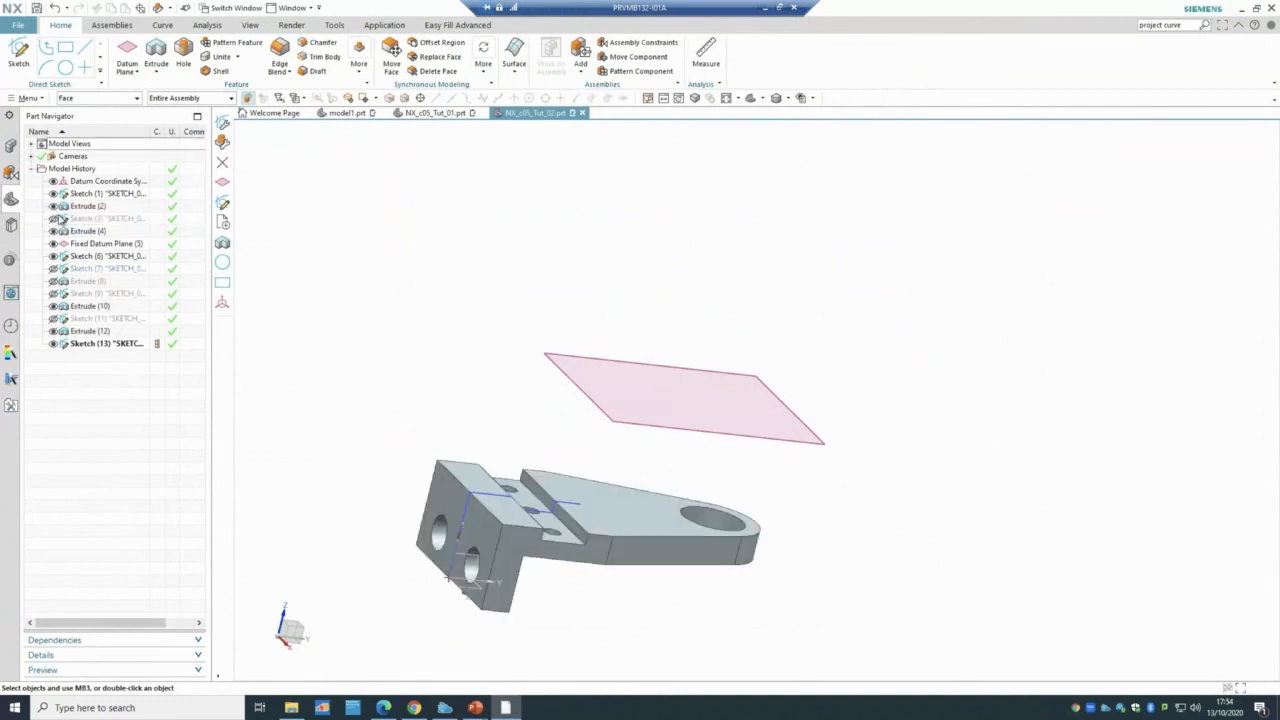
pyautogui.doubleClick(85, 231)
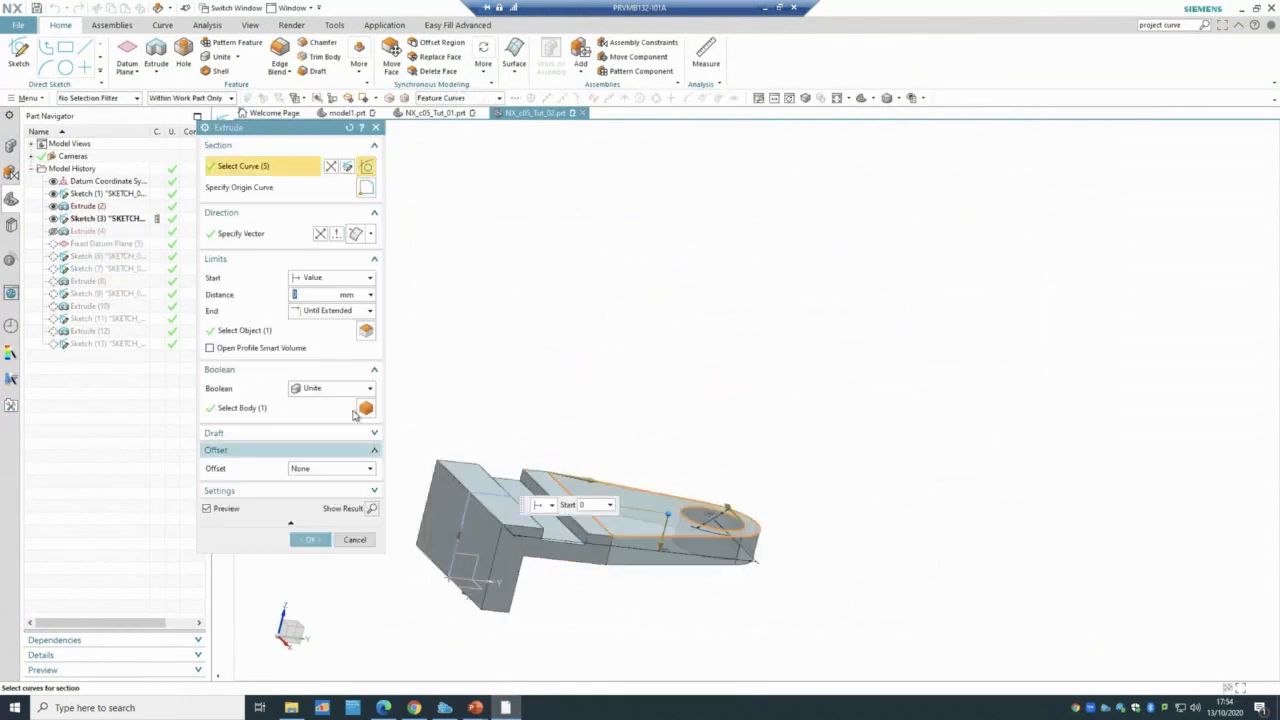
pyautogui.click(340, 389)
pyautogui.click(325, 401)
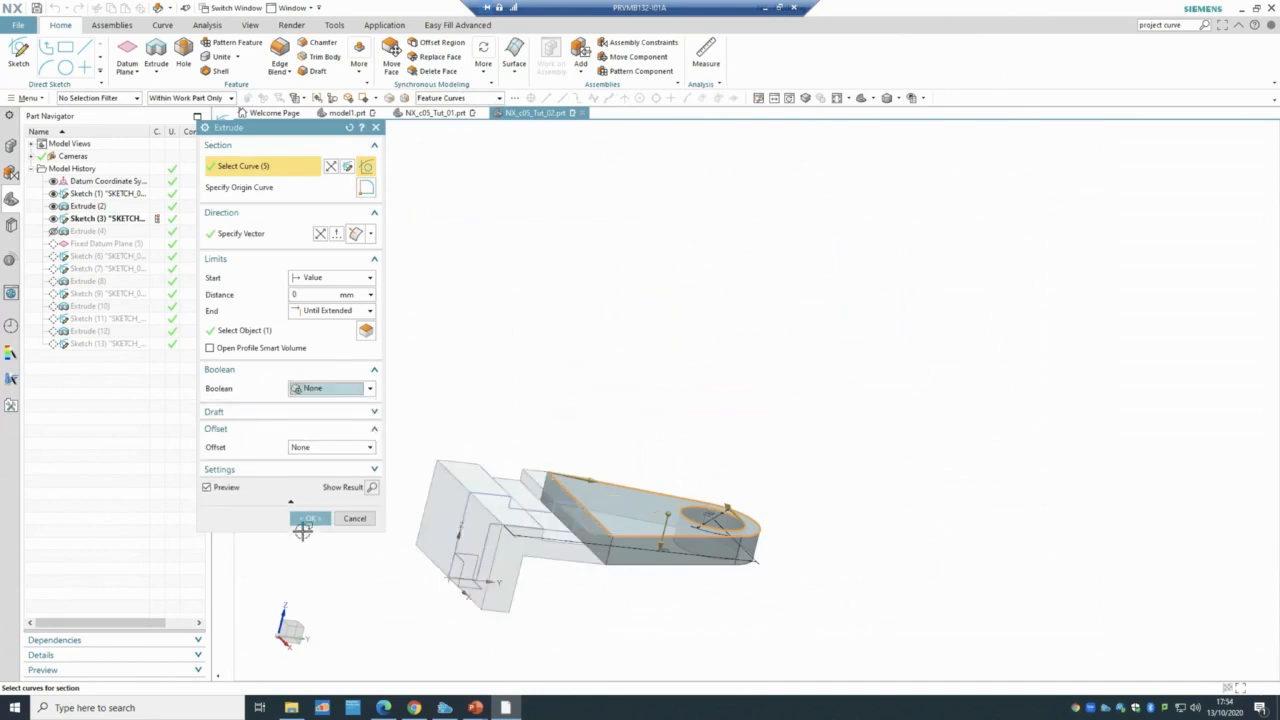
pyautogui.click(309, 519)
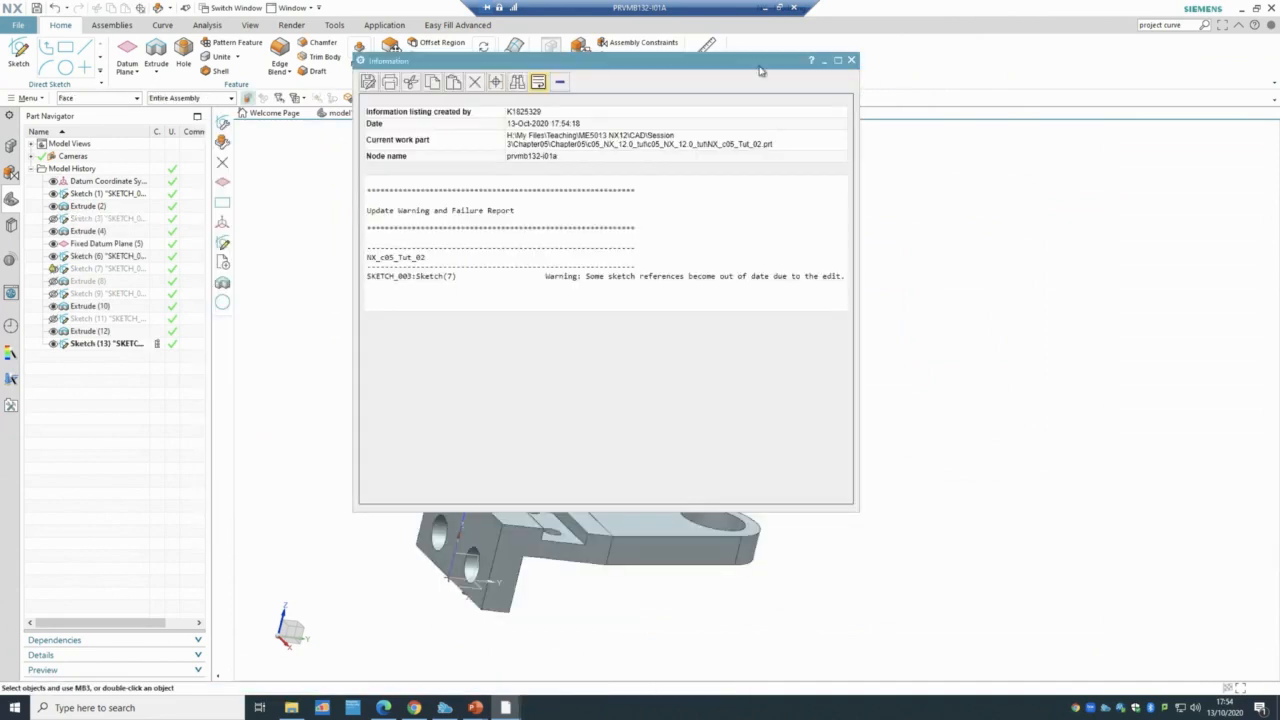
pyautogui.click(851, 60)
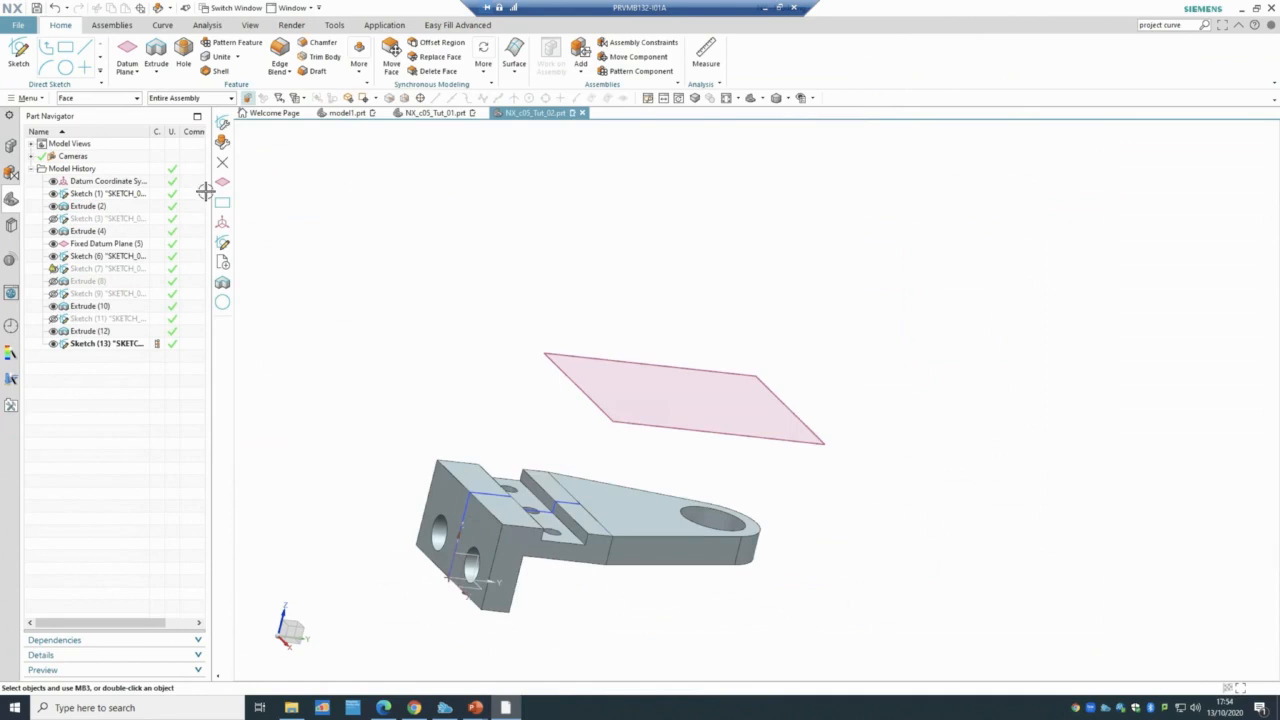
# - Hide Extrude (4) and the fixed datum plane, abandoning a new sketch
pyautogui.click(54, 231)
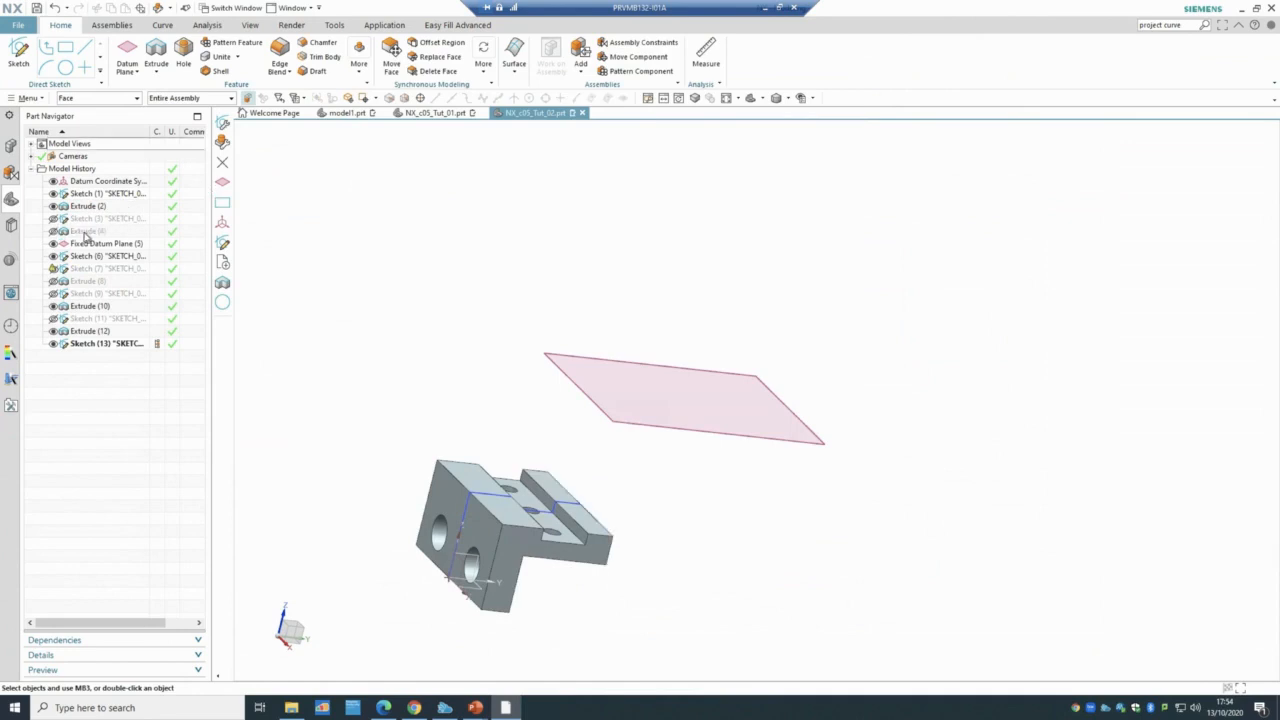
pyautogui.click(20, 62)
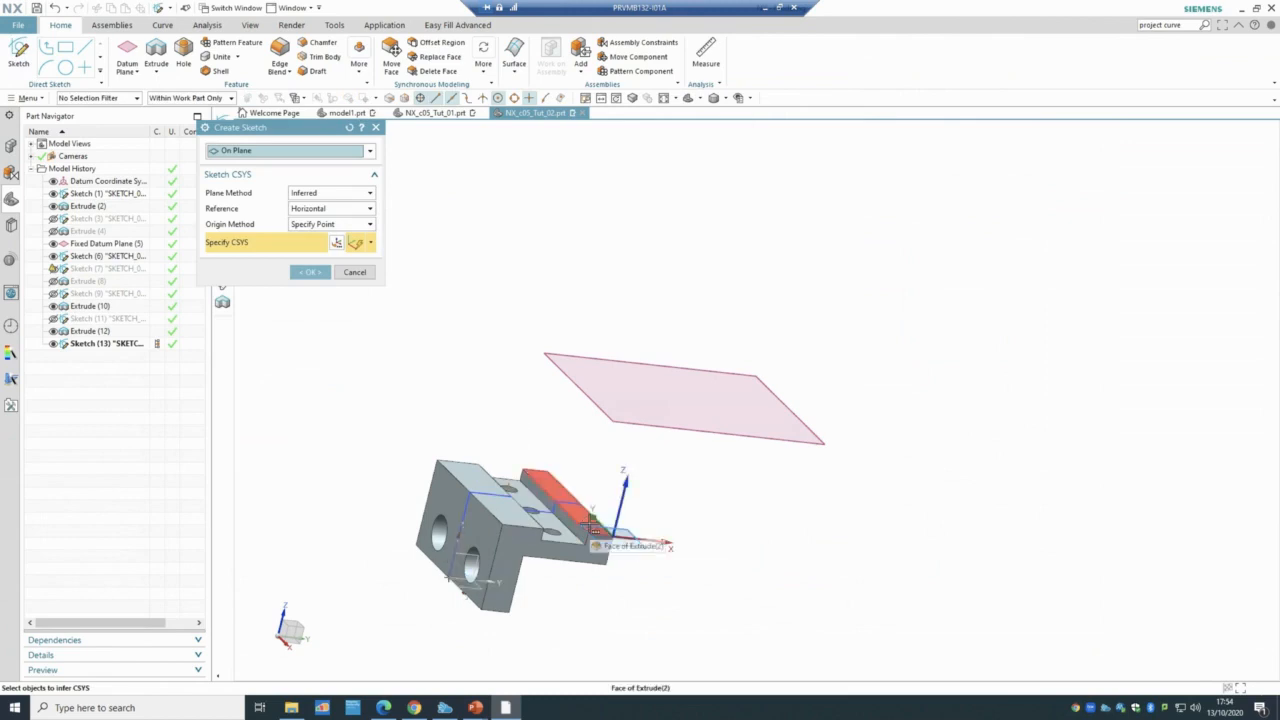
pyautogui.click(354, 272)
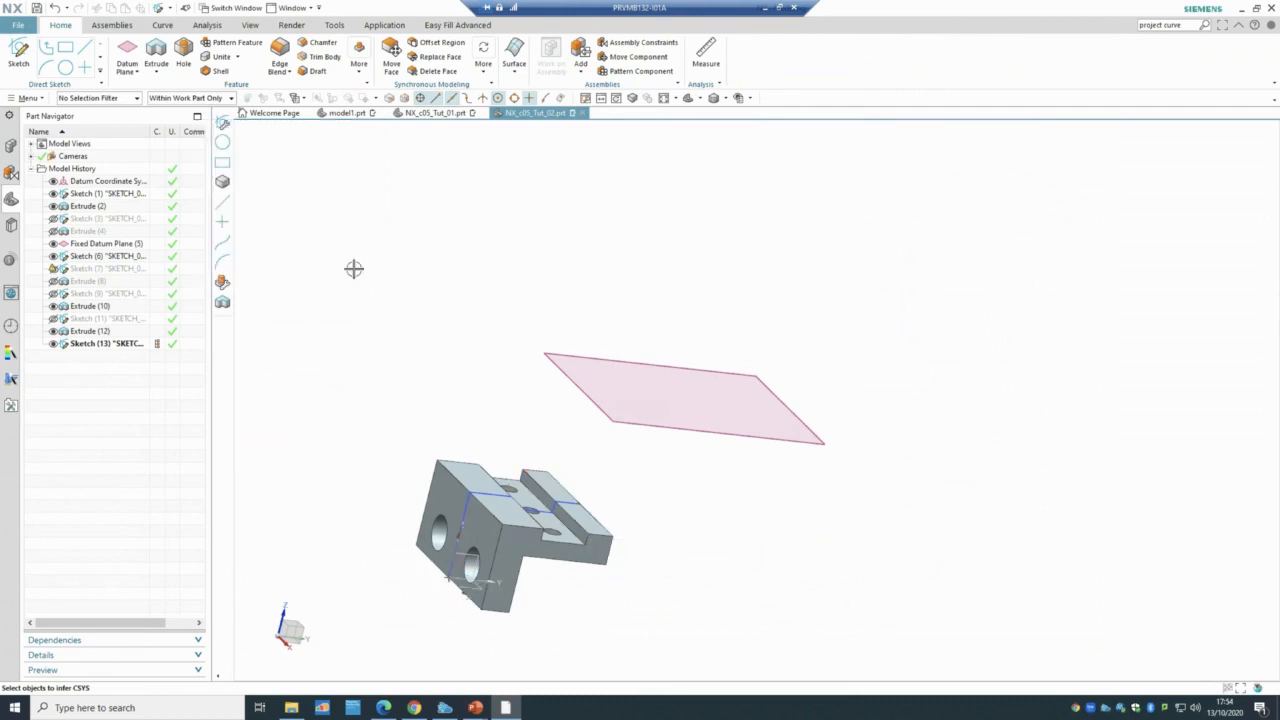
pyautogui.click(54, 244)
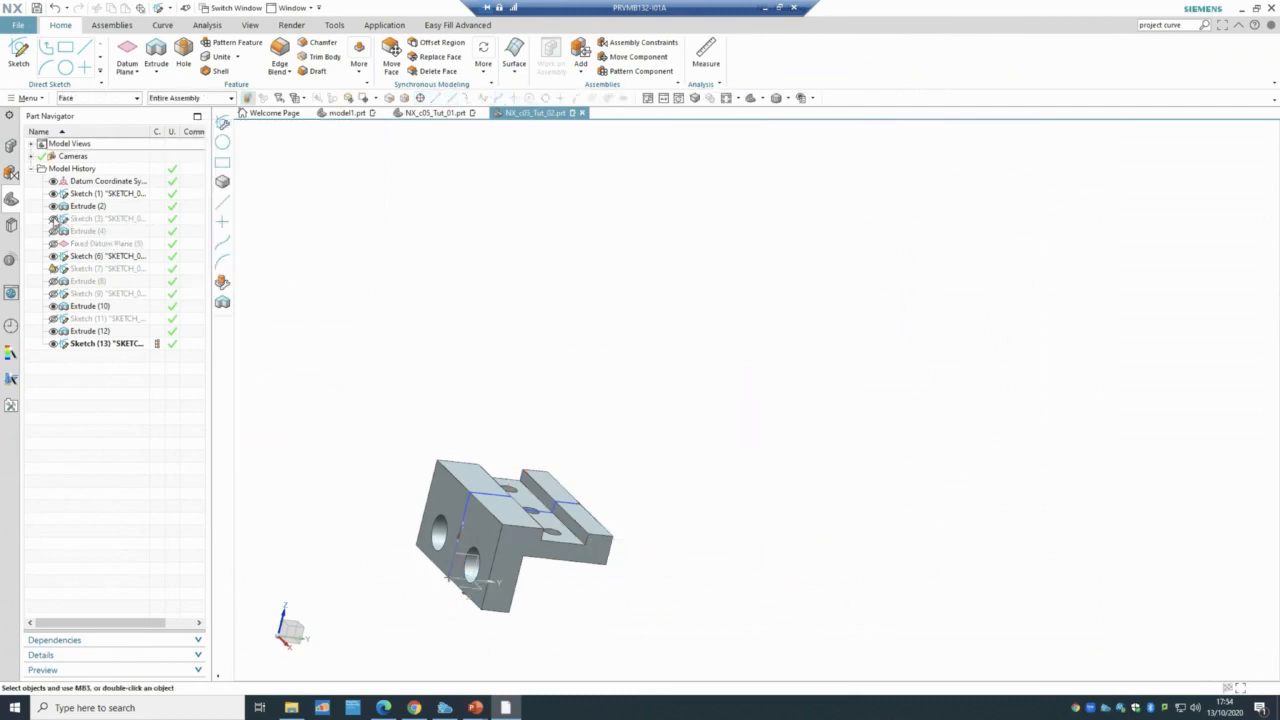
# - Open Sketch (3) for editing and minimise NX to view the Tutorial 2 slide
pyautogui.doubleClick(84, 219)
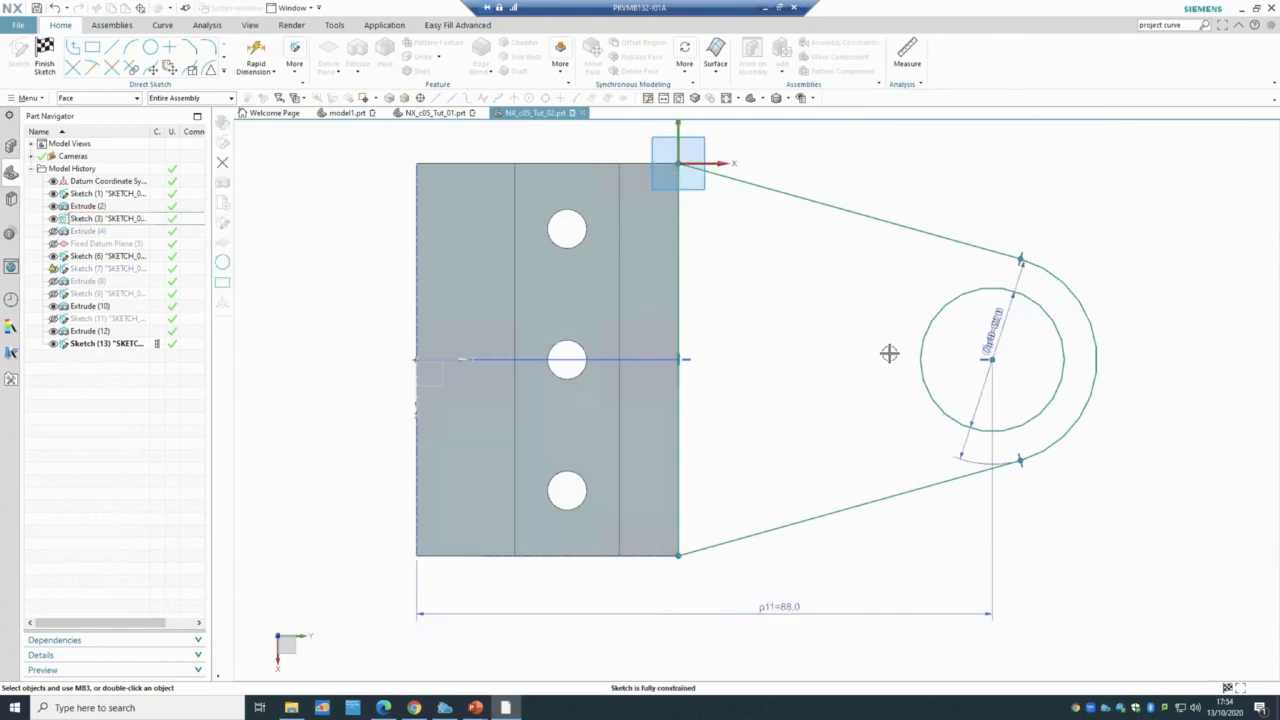
pyautogui.click(506, 708)
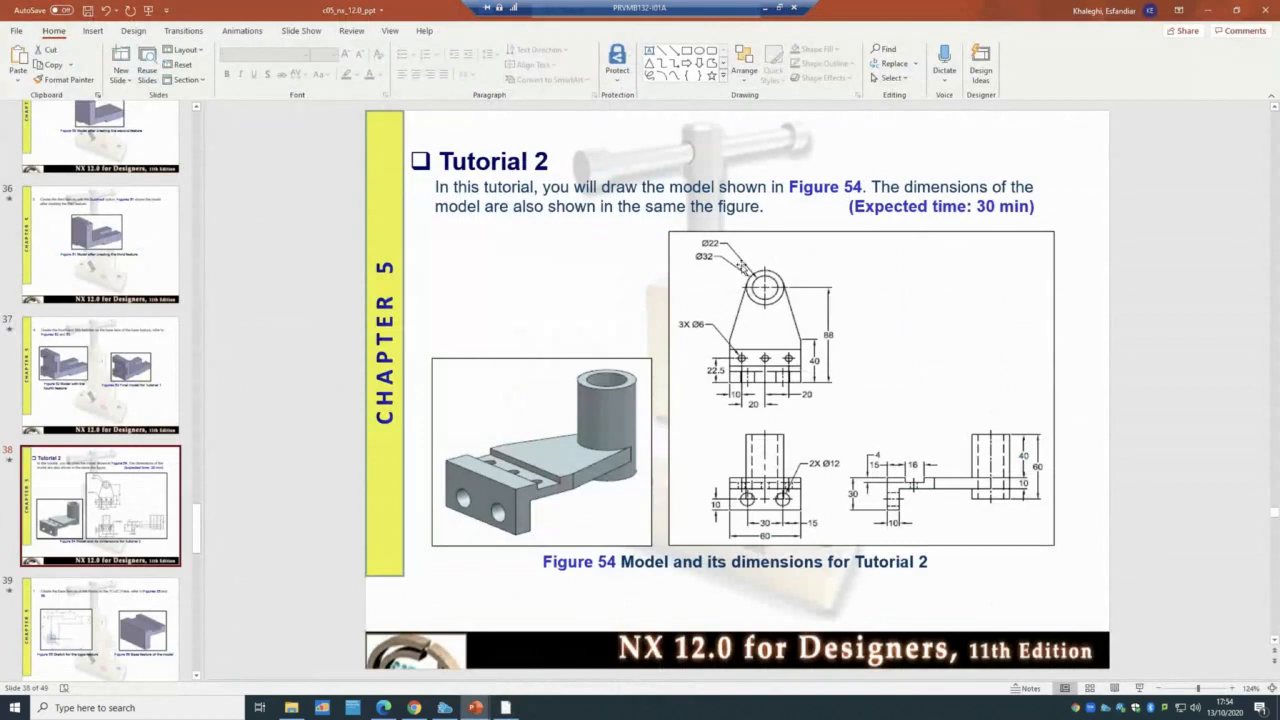
# - Bring the NX plate sketch back in front of the PowerPoint slide
pyautogui.click(506, 708)
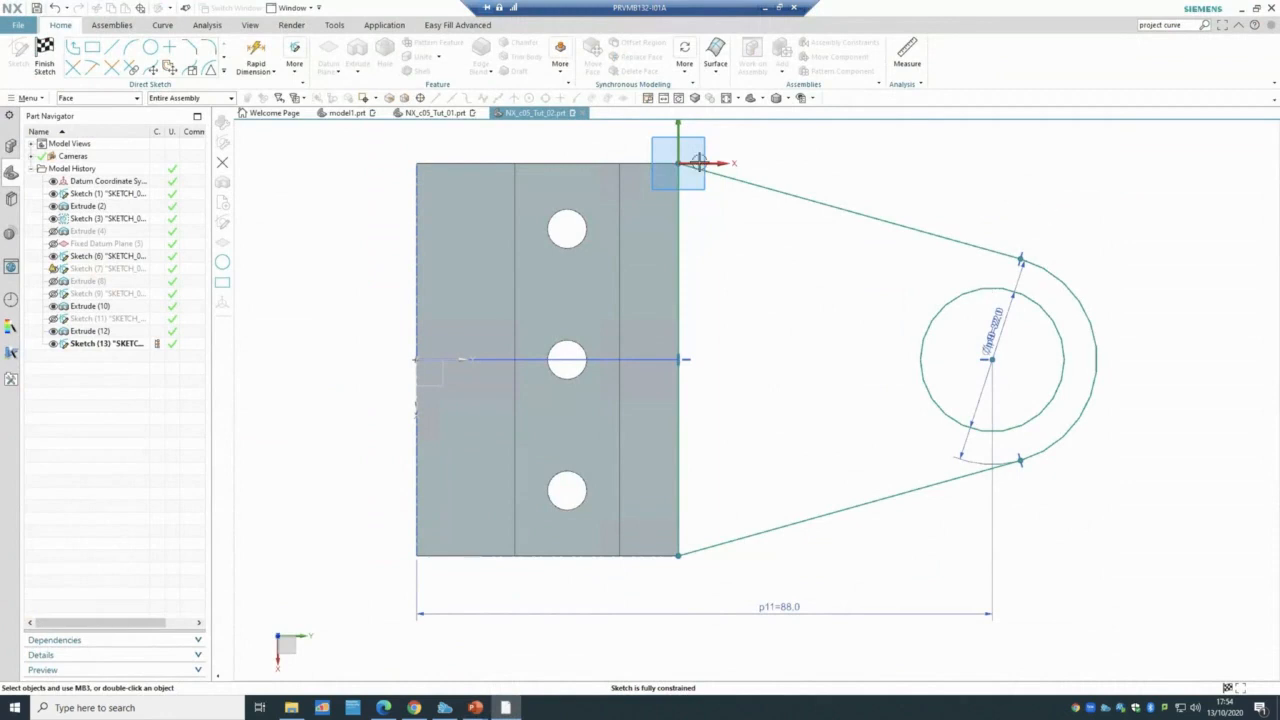
# - Draw a line from the block's top corner tangent to the lug arc, finish, and show Extrude (4)
pyautogui.click(111, 47)
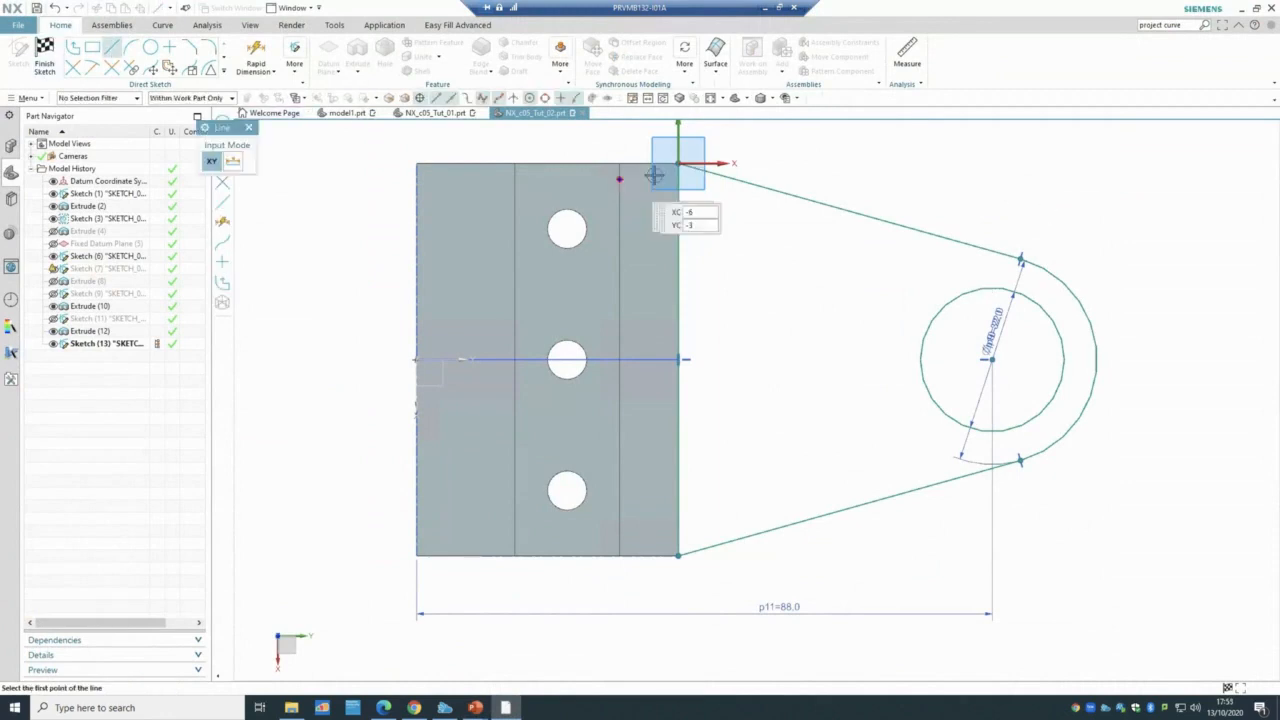
pyautogui.click(677, 163)
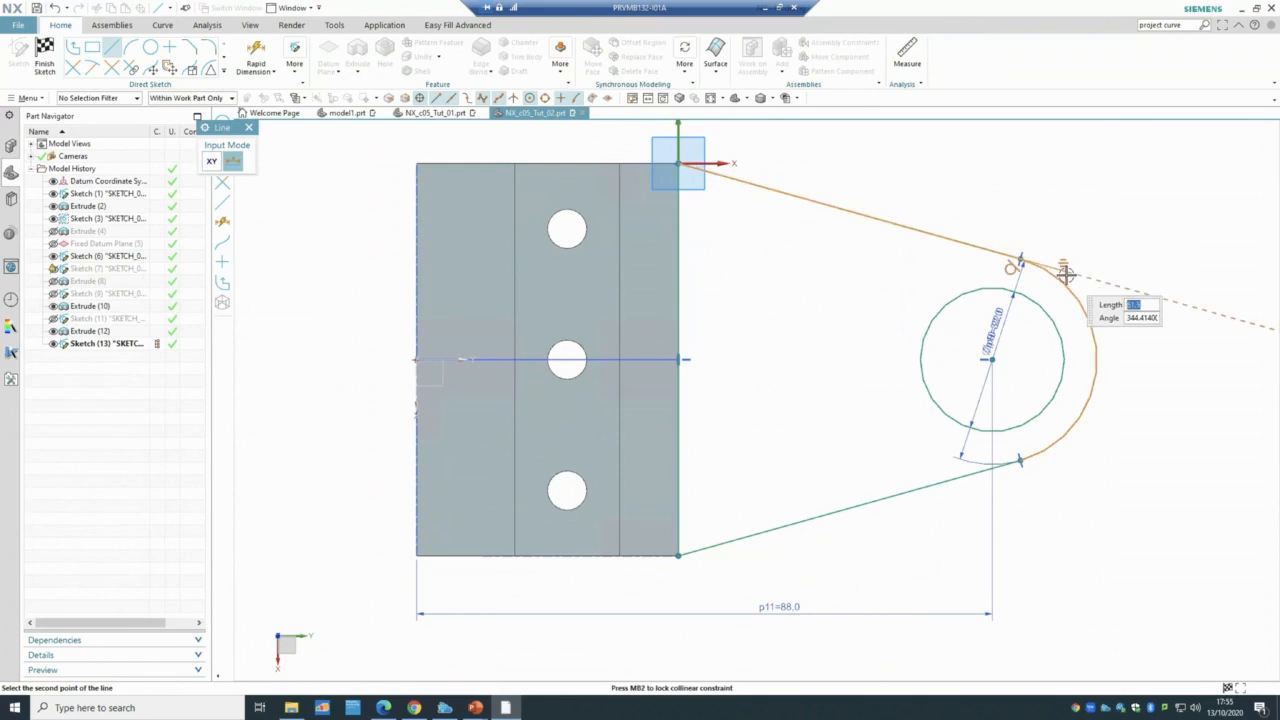
pyautogui.click(1066, 274)
pyautogui.hotkey('ctrl', 'q')
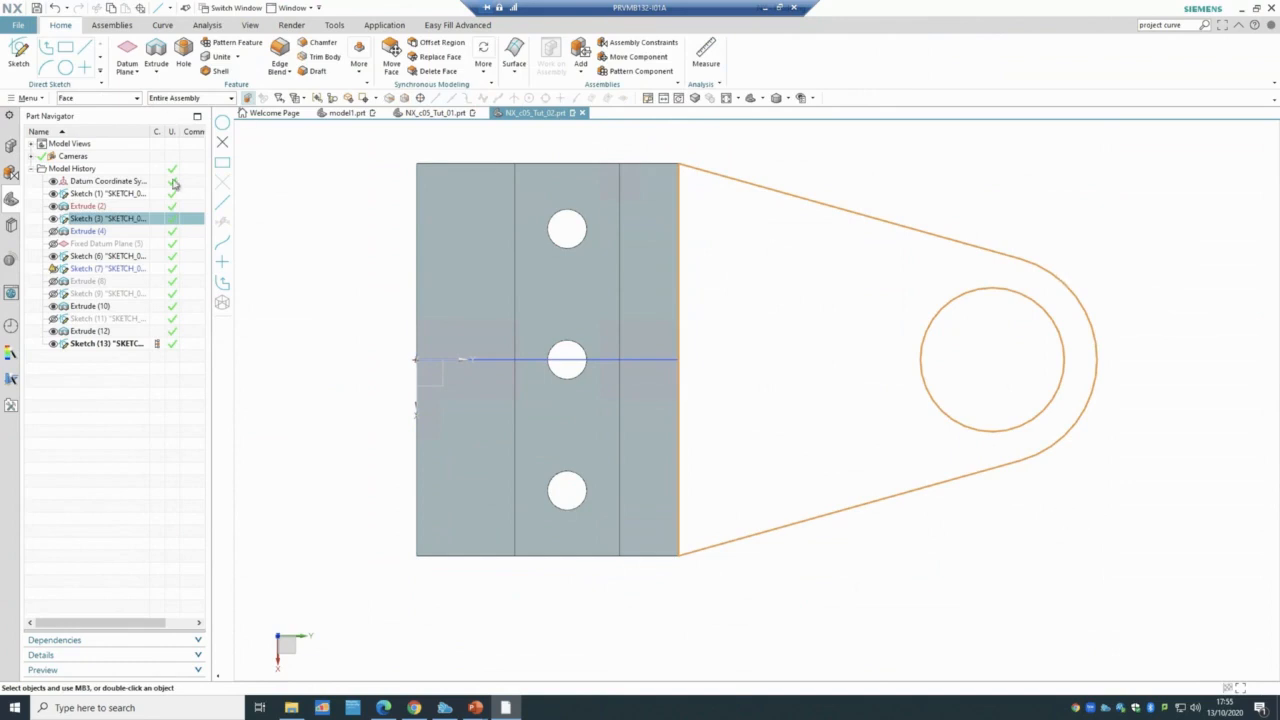
pyautogui.moveTo(400, 480); pyautogui.dragTo(394, 406, button='middle')
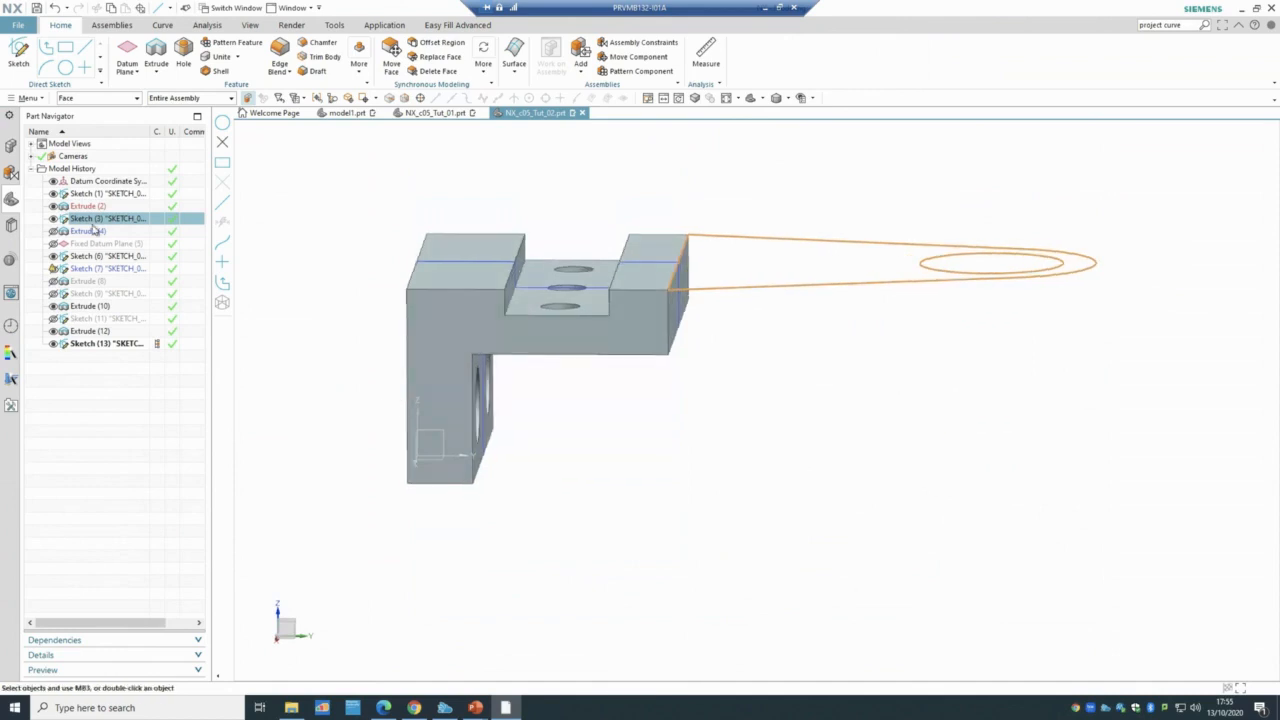
pyautogui.click(54, 231)
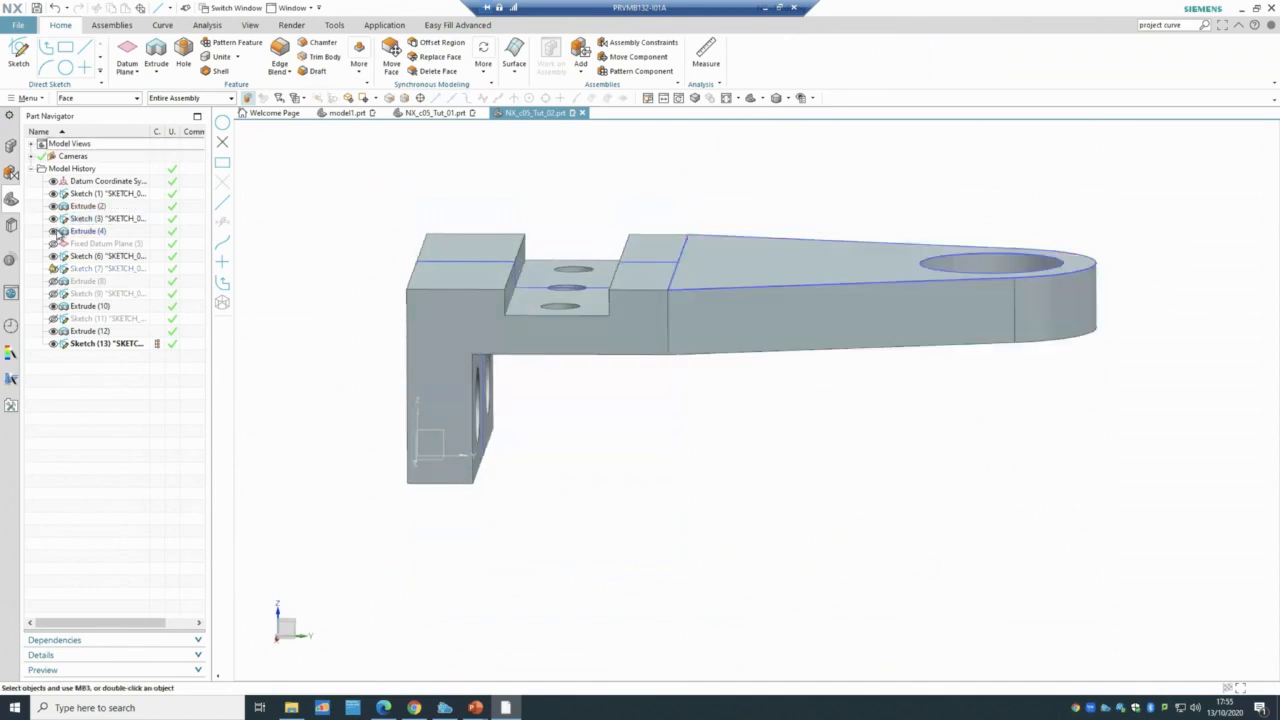
pyautogui.click(88, 230)
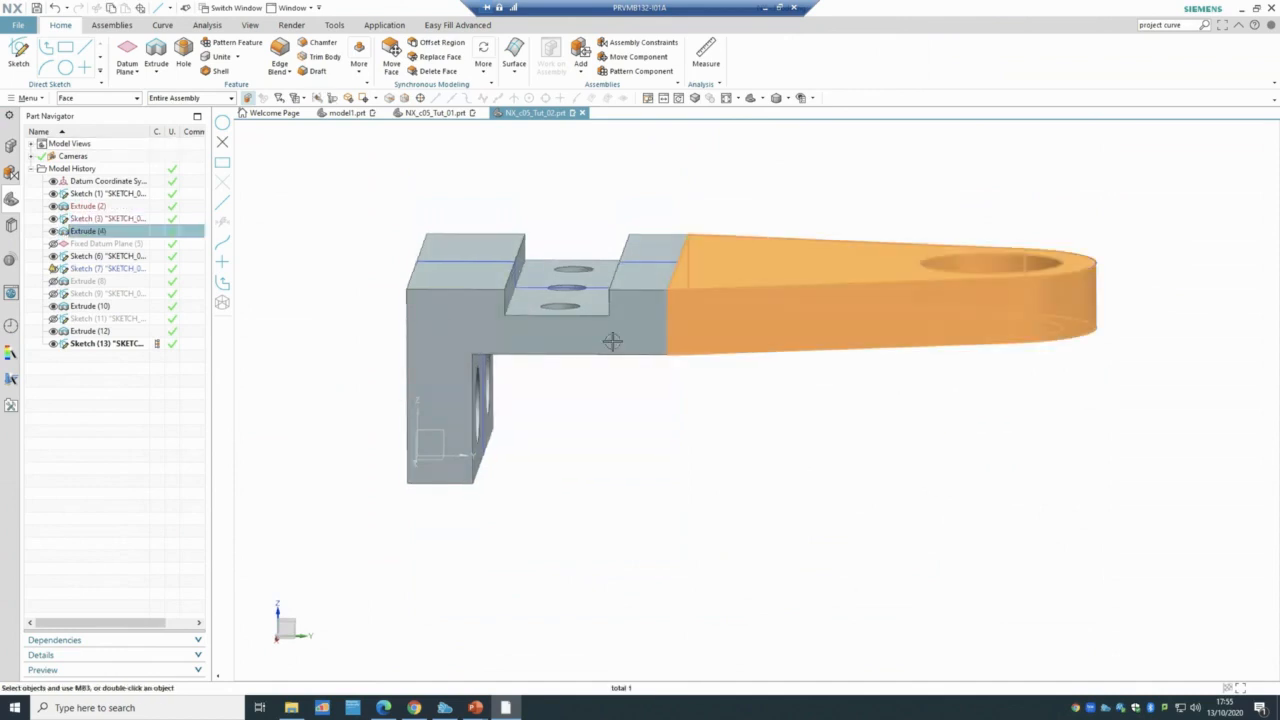
# - Set Extrude (4)'s Boolean back to Unite, merging the arm and block into one solid
pyautogui.doubleClick(125, 233)
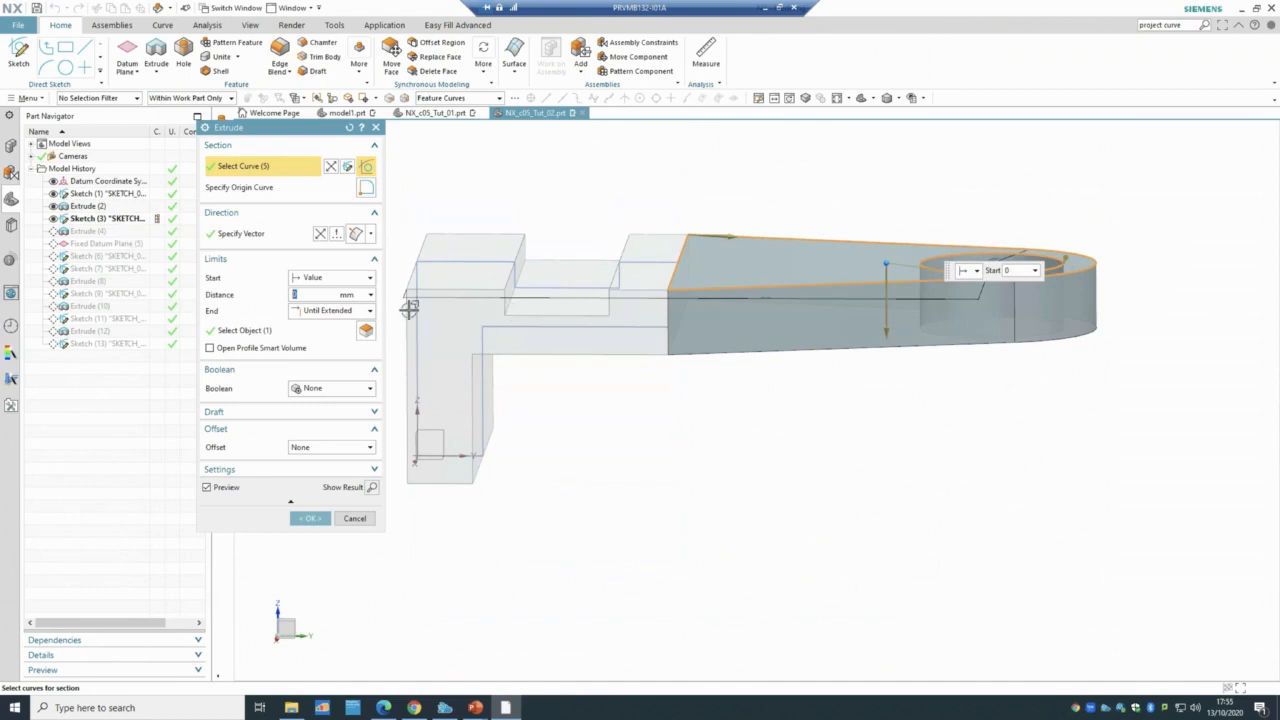
pyautogui.moveTo(606, 451)
pyautogui.mouseDown(button='middle')
pyautogui.moveTo(607, 433)
pyautogui.moveTo(606, 457)
pyautogui.mouseUp(button='middle')
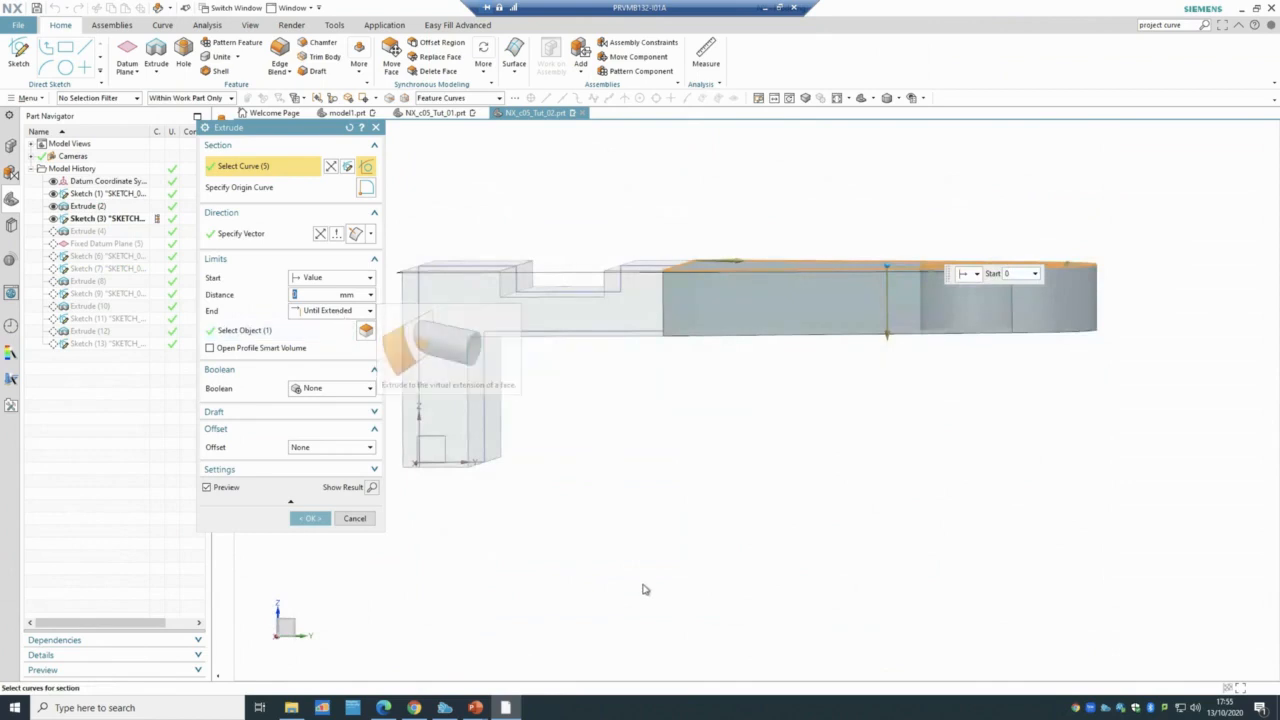
pyautogui.moveTo(646, 557); pyautogui.dragTo(614, 391, button='middle')
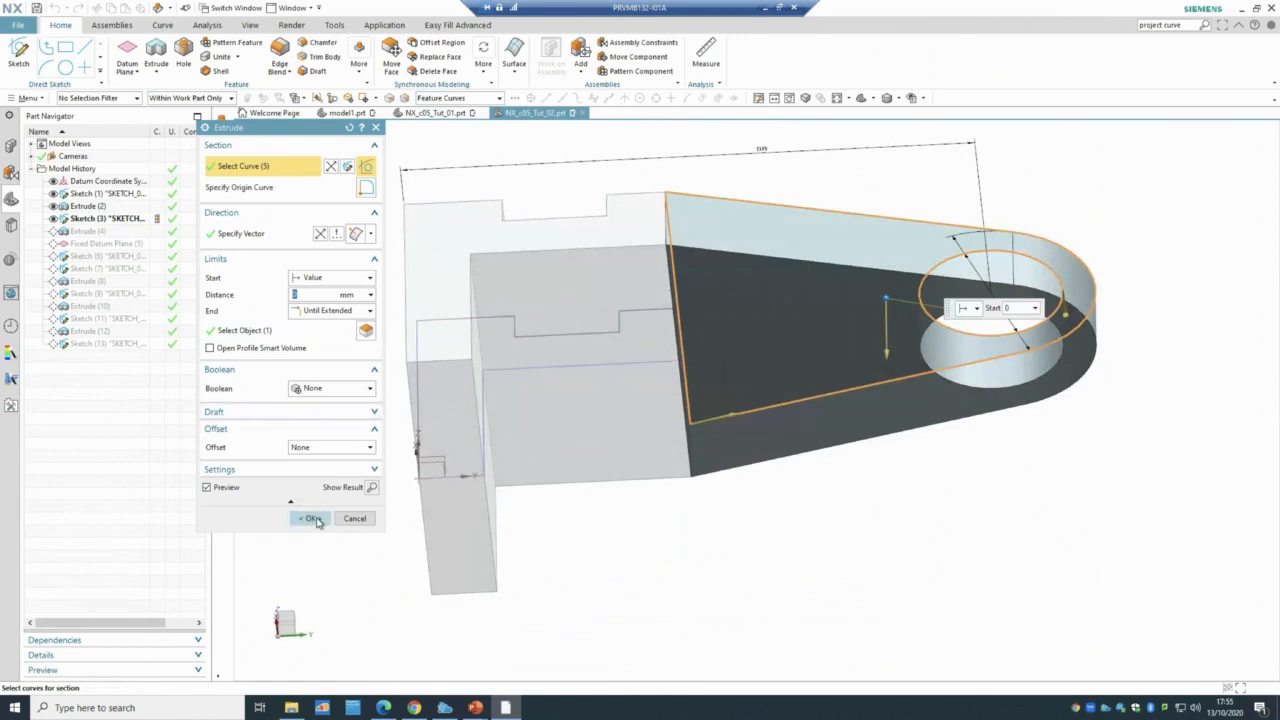
pyautogui.click(335, 388)
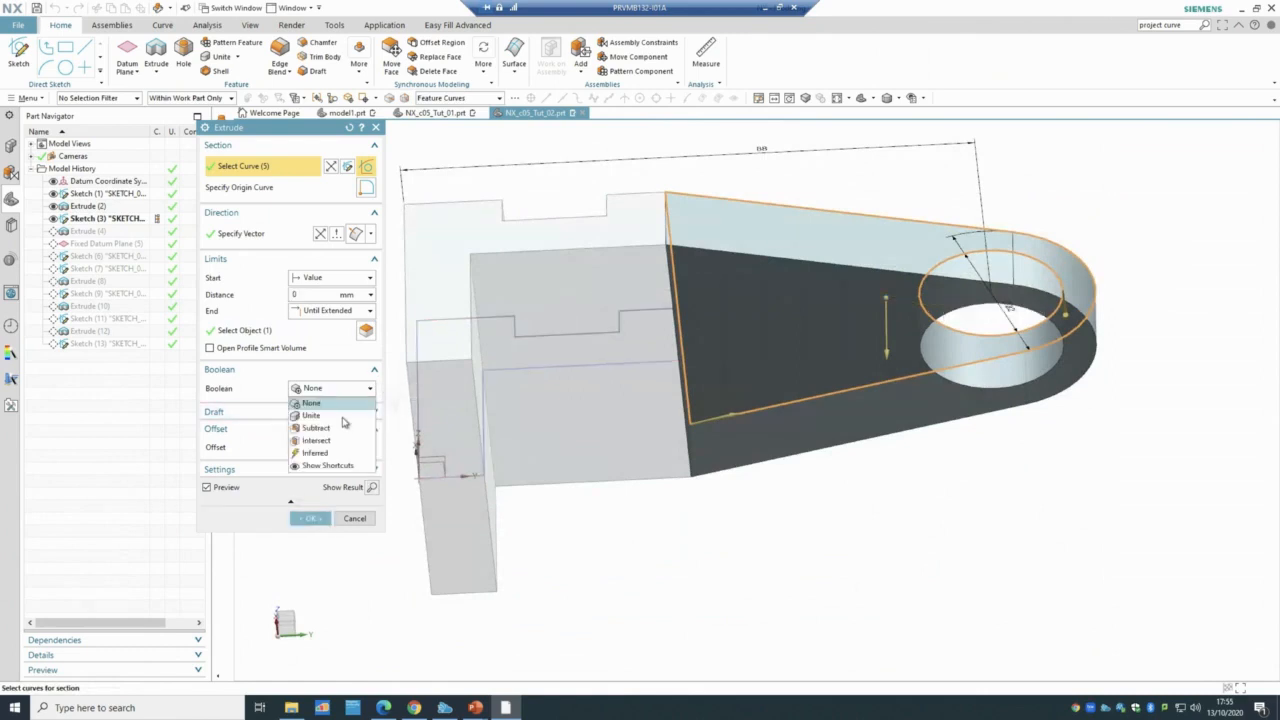
pyautogui.click(311, 415)
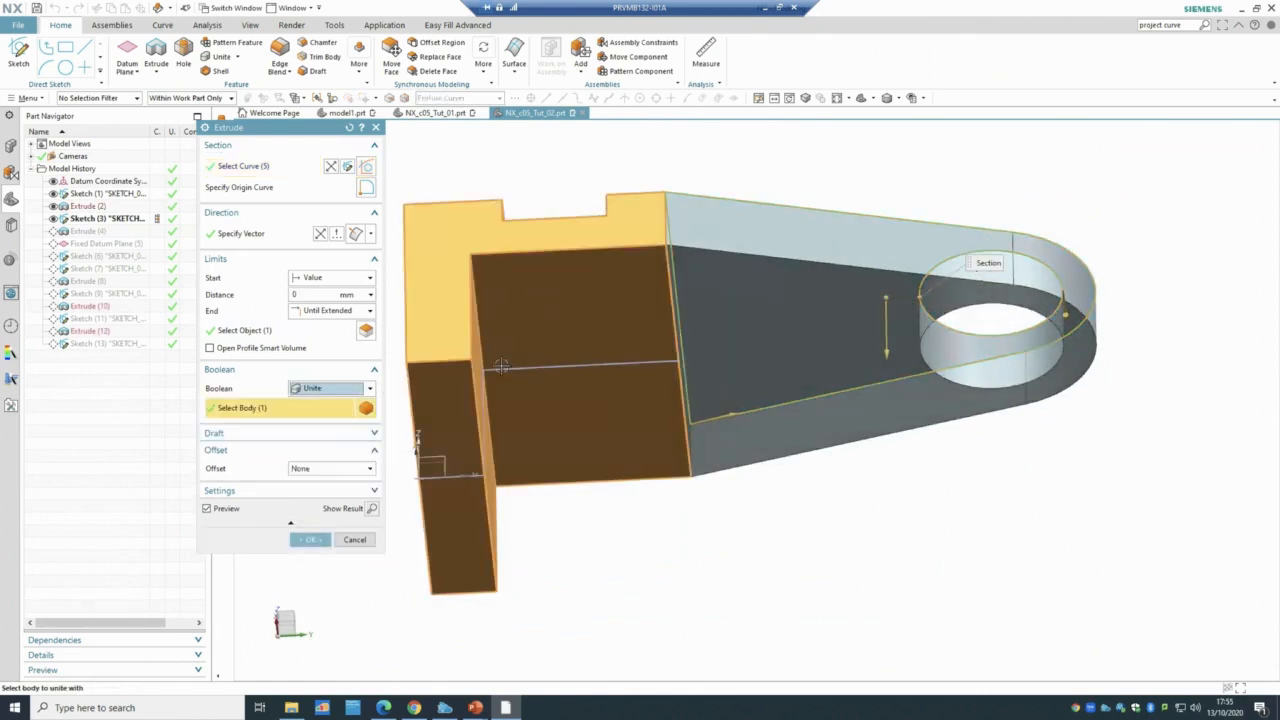
pyautogui.click(310, 539)
pyautogui.moveTo(529, 641); pyautogui.dragTo(512, 518, button='middle')
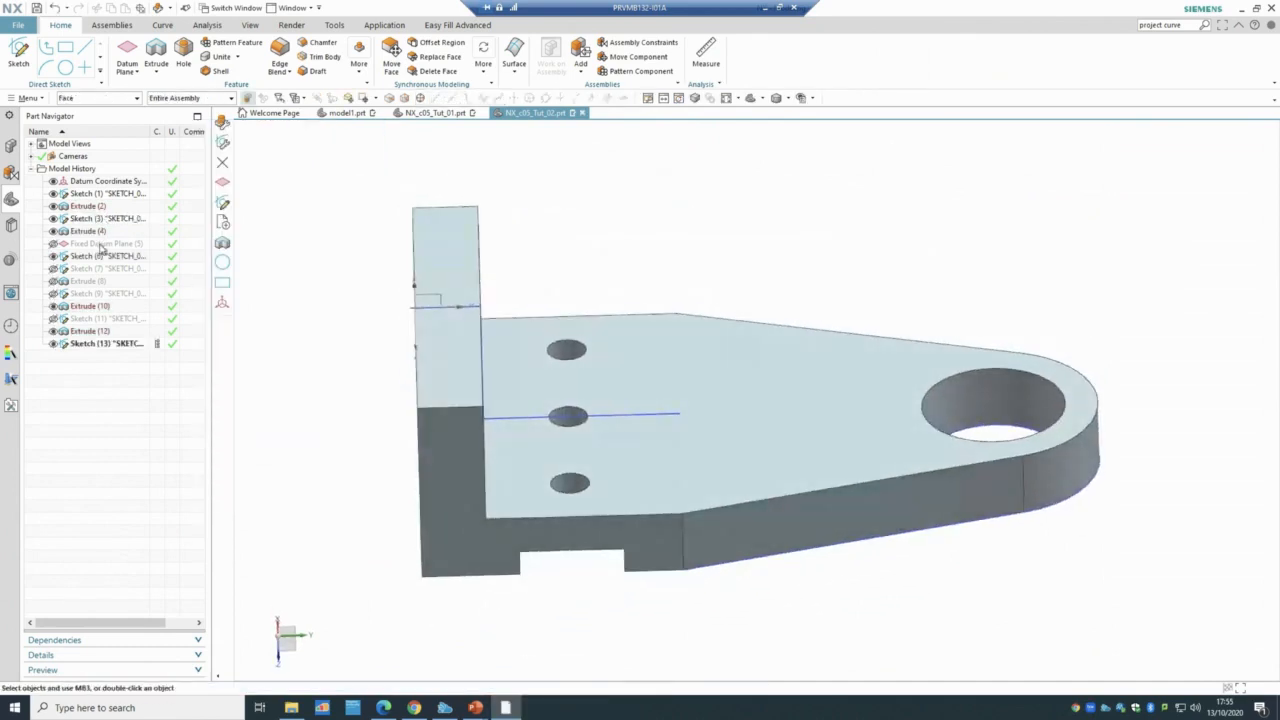
pyautogui.moveTo(475, 705)
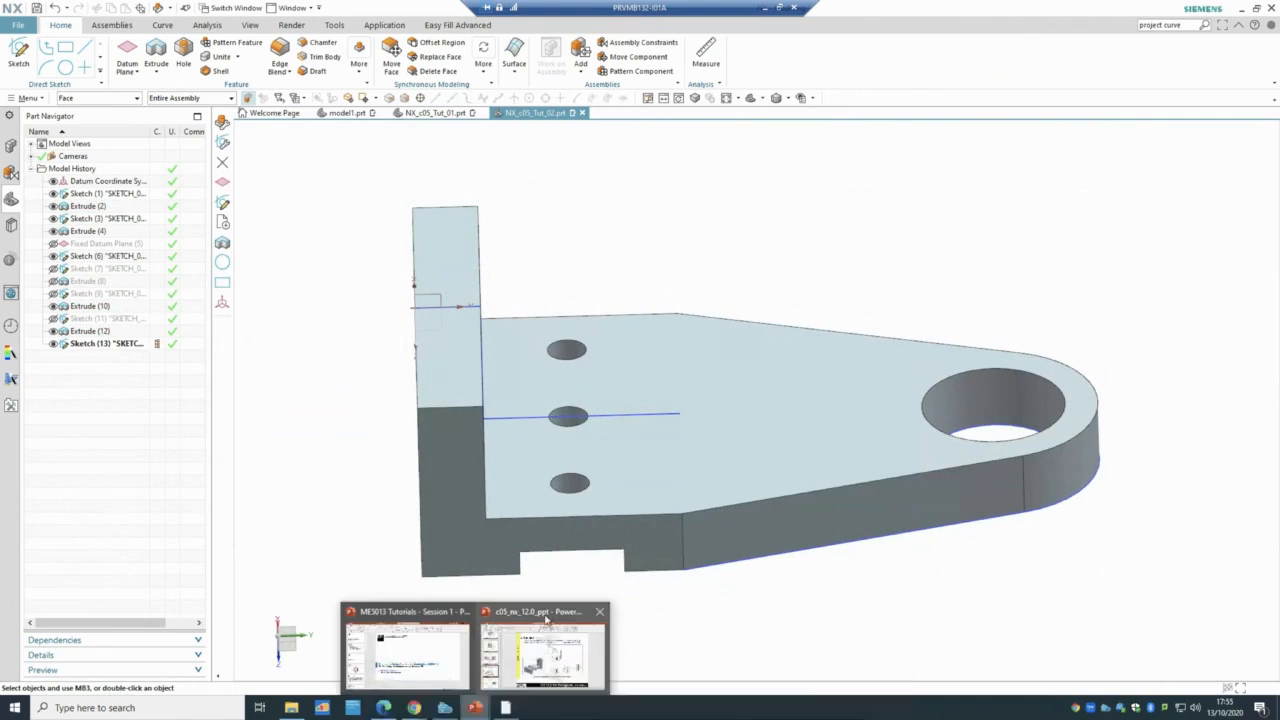
pyautogui.click(545, 620)
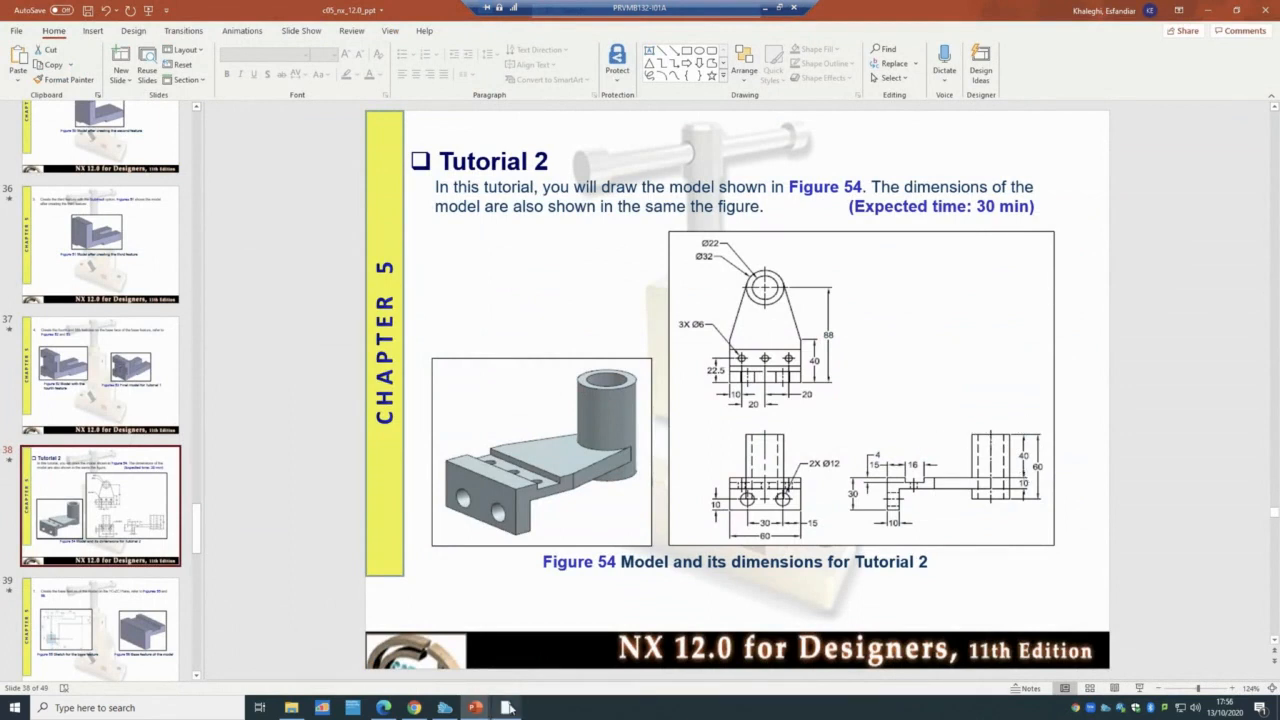
pyautogui.click(445, 708)
# - Hide Fixed Datum Plane (5) with Ctrl+B and display Sketch (7)'s concentric circles
pyautogui.click(87, 245)
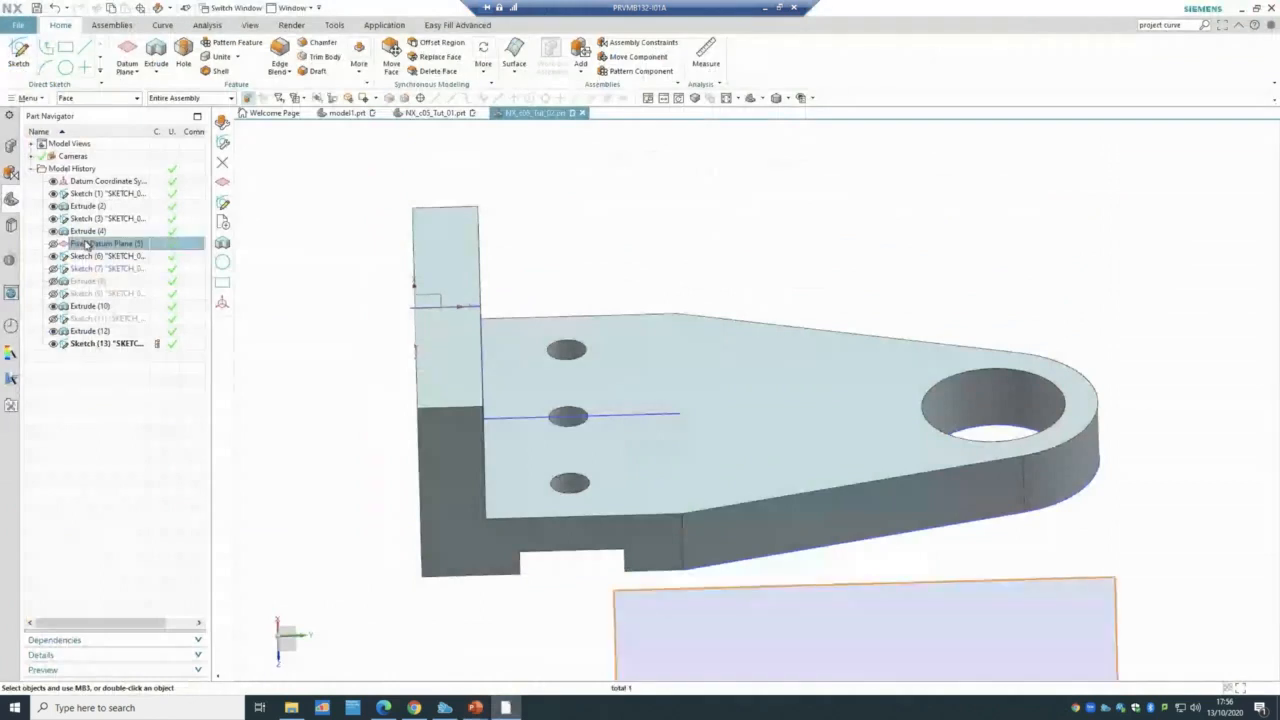
pyautogui.moveTo(360, 506); pyautogui.dragTo(371, 277, button='middle')
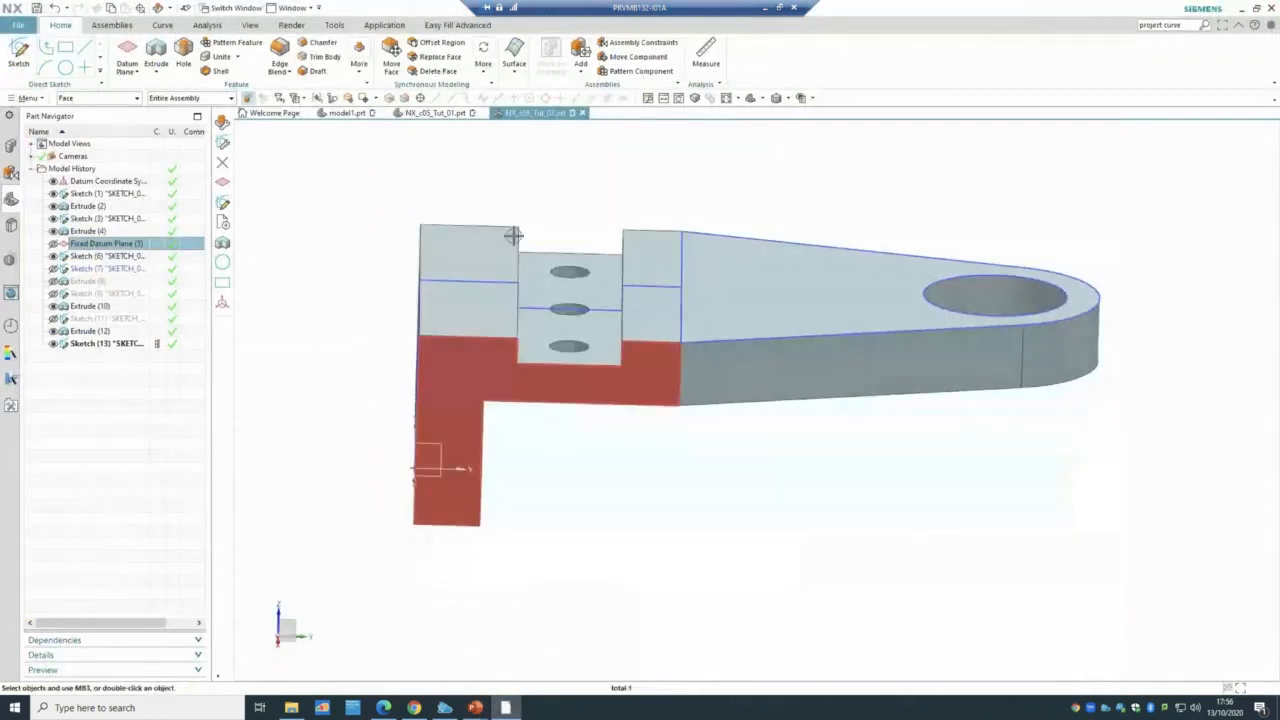
pyautogui.scroll(-3, 700, 586)
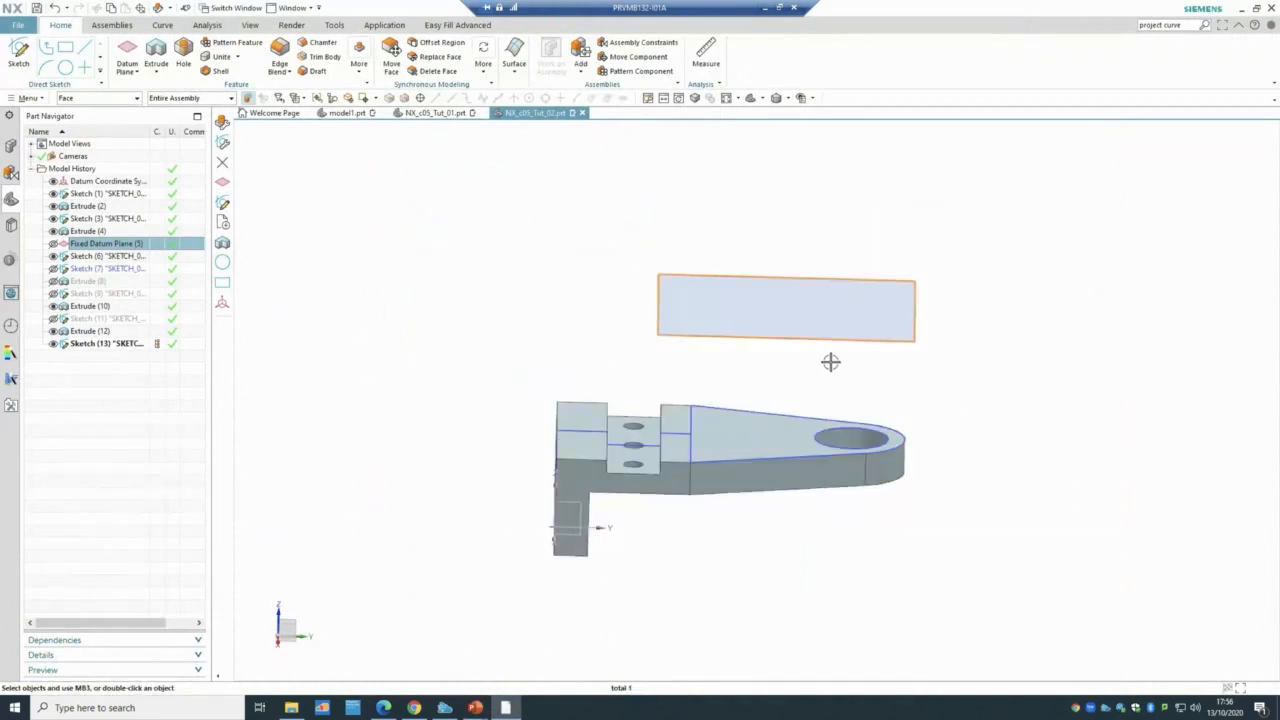
pyautogui.hotkey('ctrl', 'b')
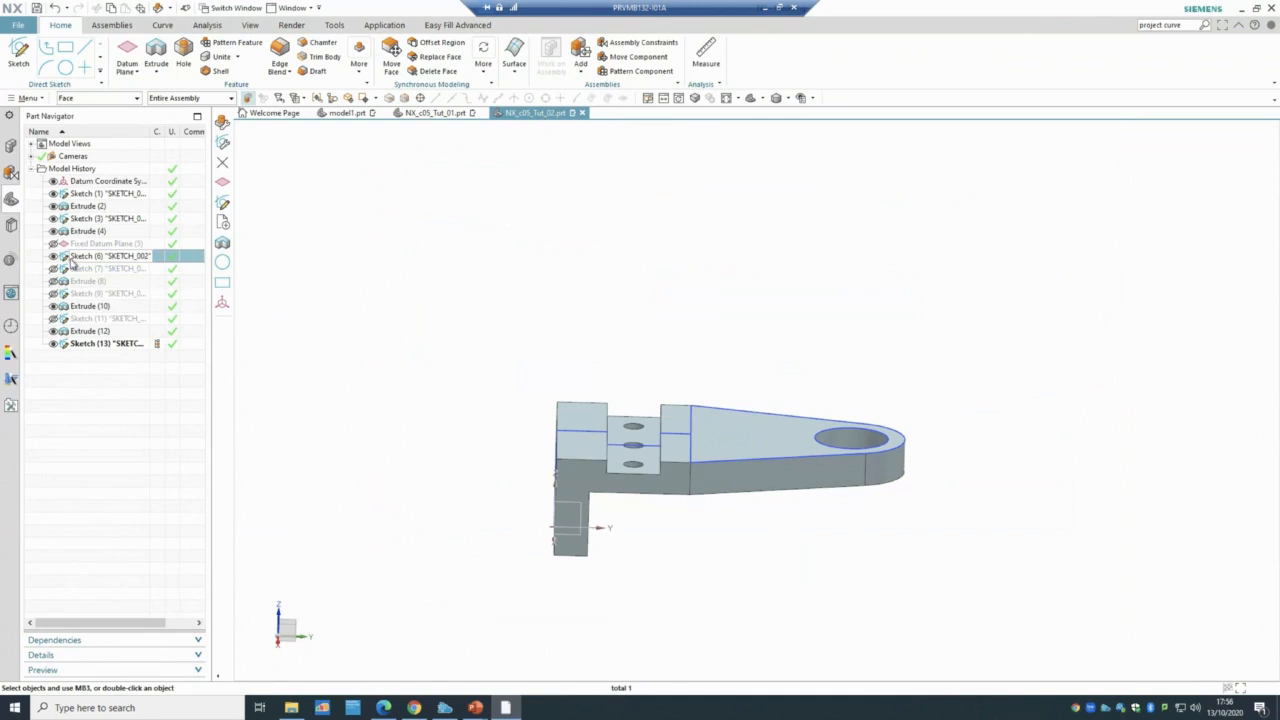
pyautogui.click(53, 269)
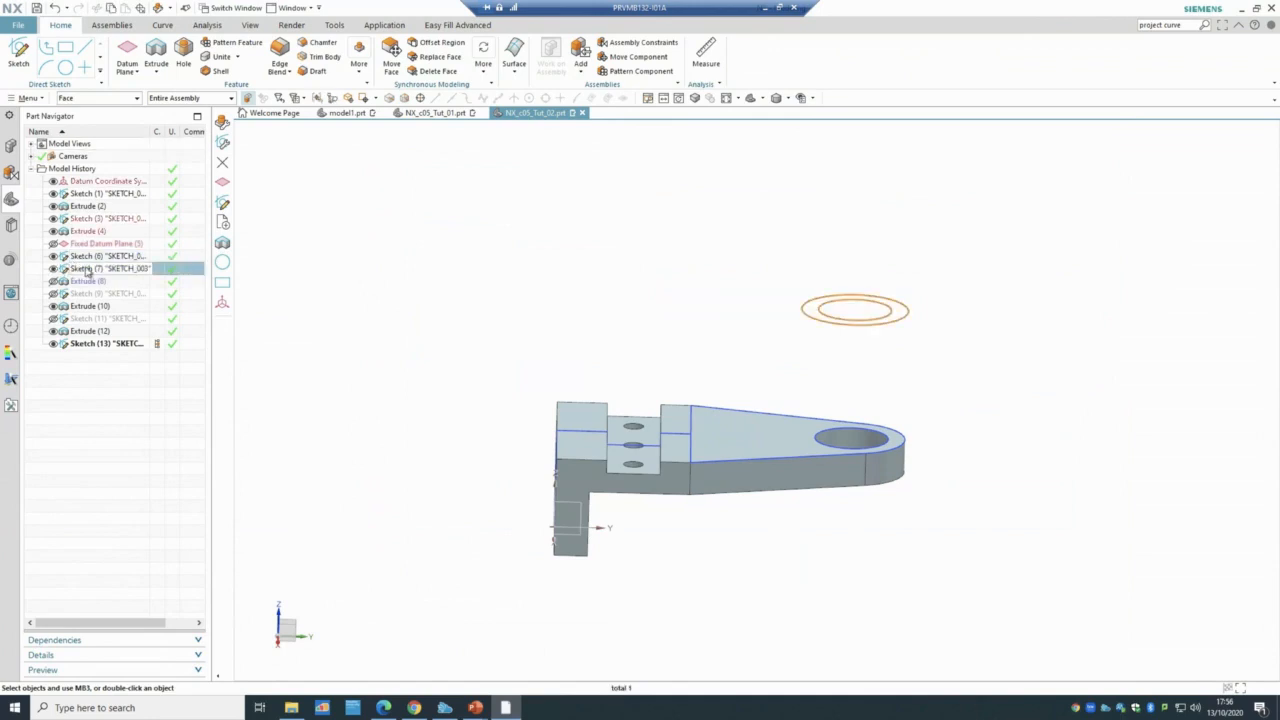
# - Open Sketch (7), abandon a circle at the hole centre, and leave it unchanged in isometric view
pyautogui.doubleClick(95, 270)
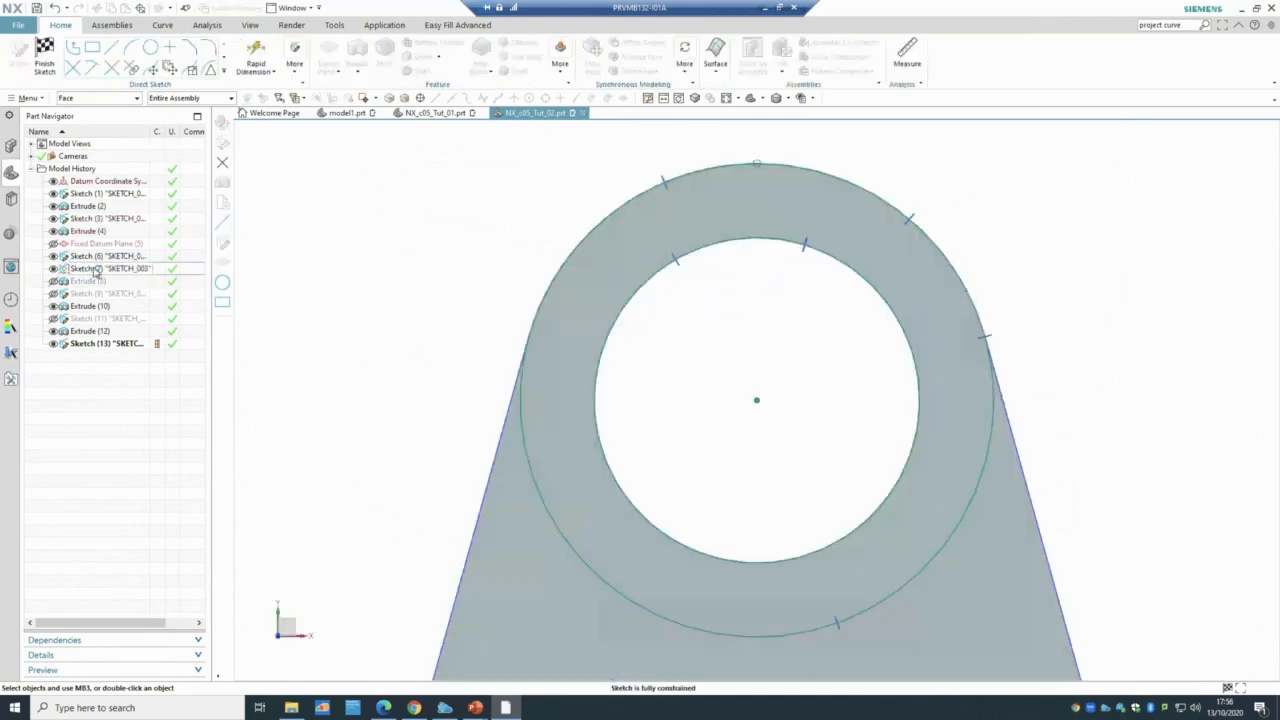
pyautogui.scroll(1, 327, 416)
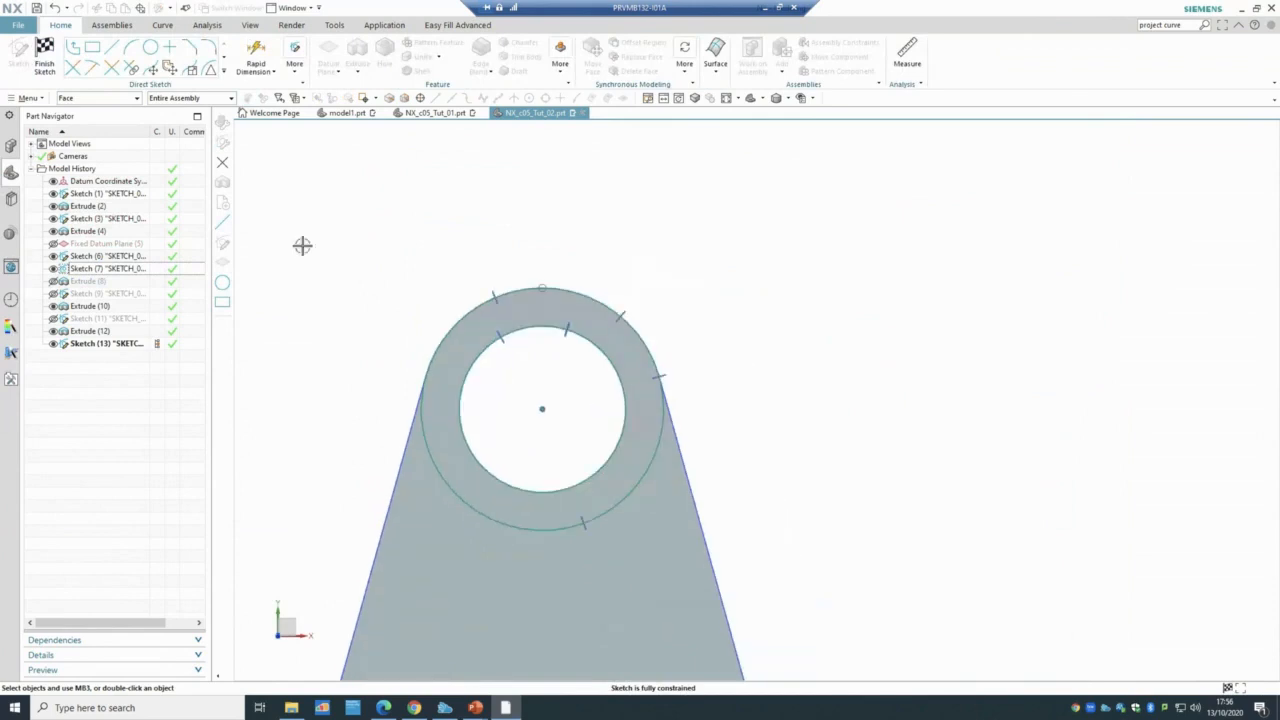
pyautogui.click(150, 48)
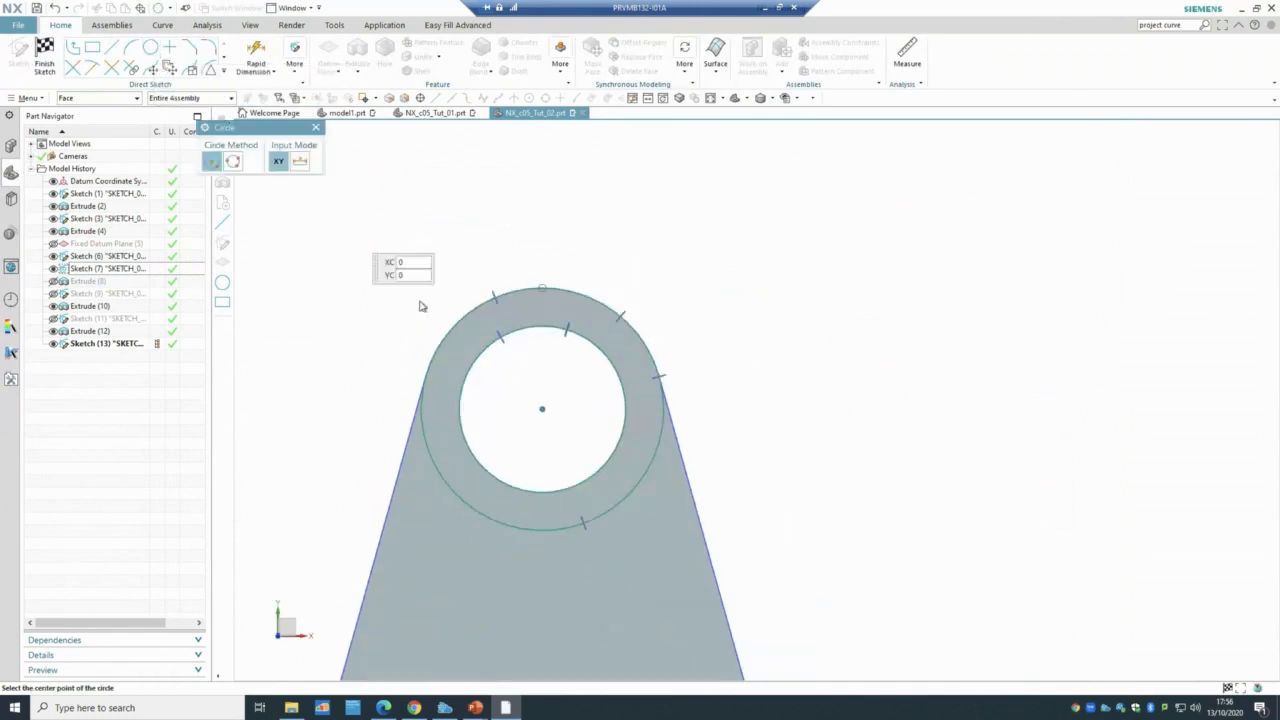
pyautogui.click(542, 408)
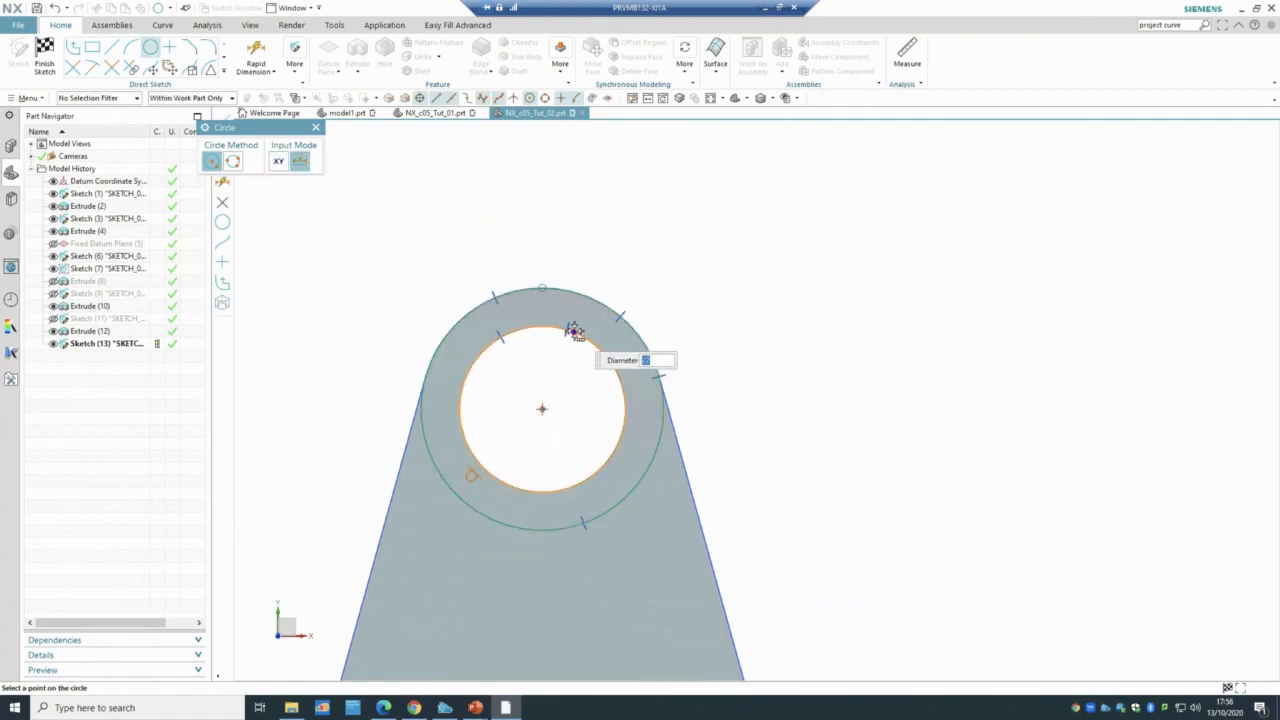
pyautogui.hotkey('ctrl', 'q')
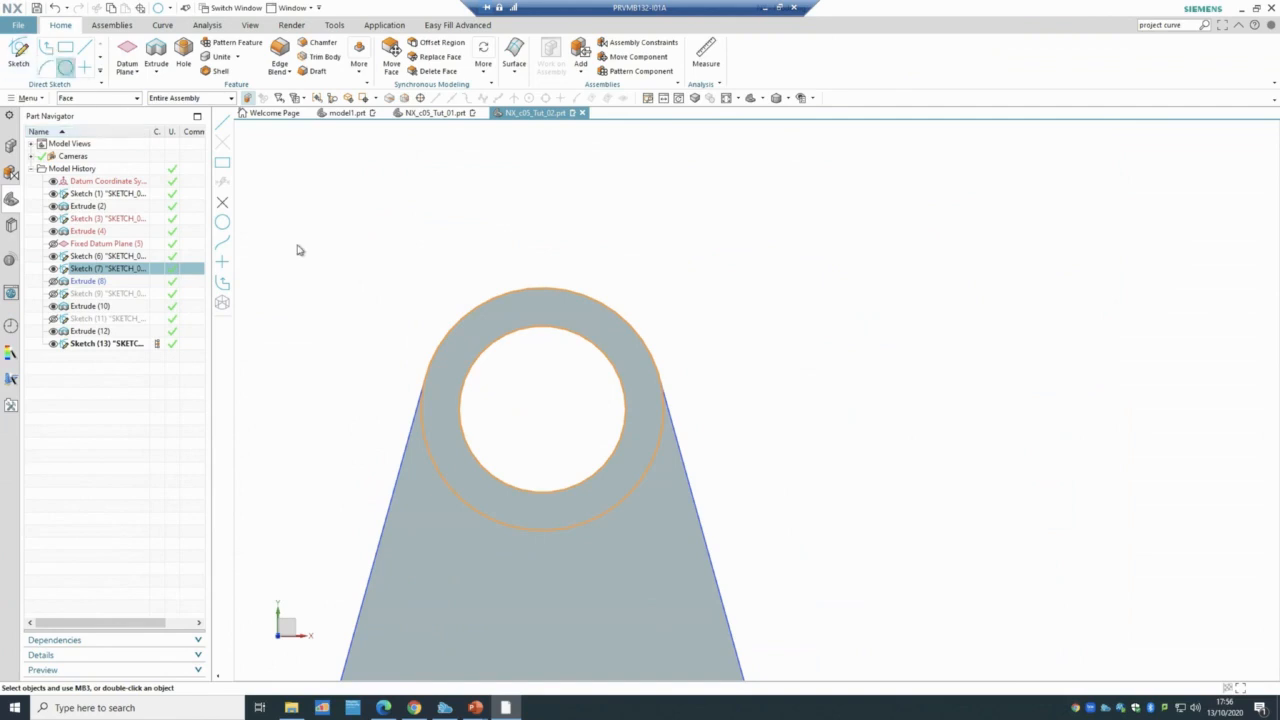
pyautogui.scroll(-5, 402, 294)
pyautogui.moveTo(711, 403); pyautogui.dragTo(534, 366, button='middle')
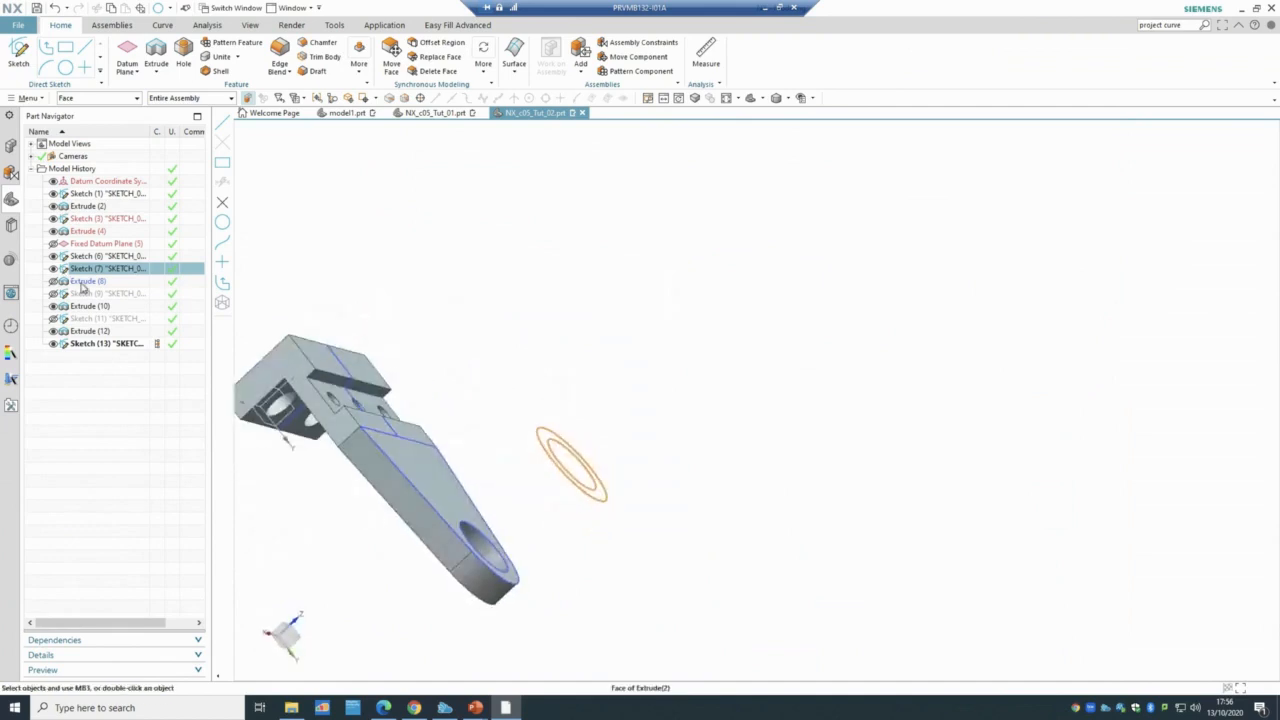
pyautogui.click(84, 282)
# - Set the boss Extrude (8) Boolean to Unite so the 60 mm cylinder joins the bracket
pyautogui.doubleClick(84, 282)
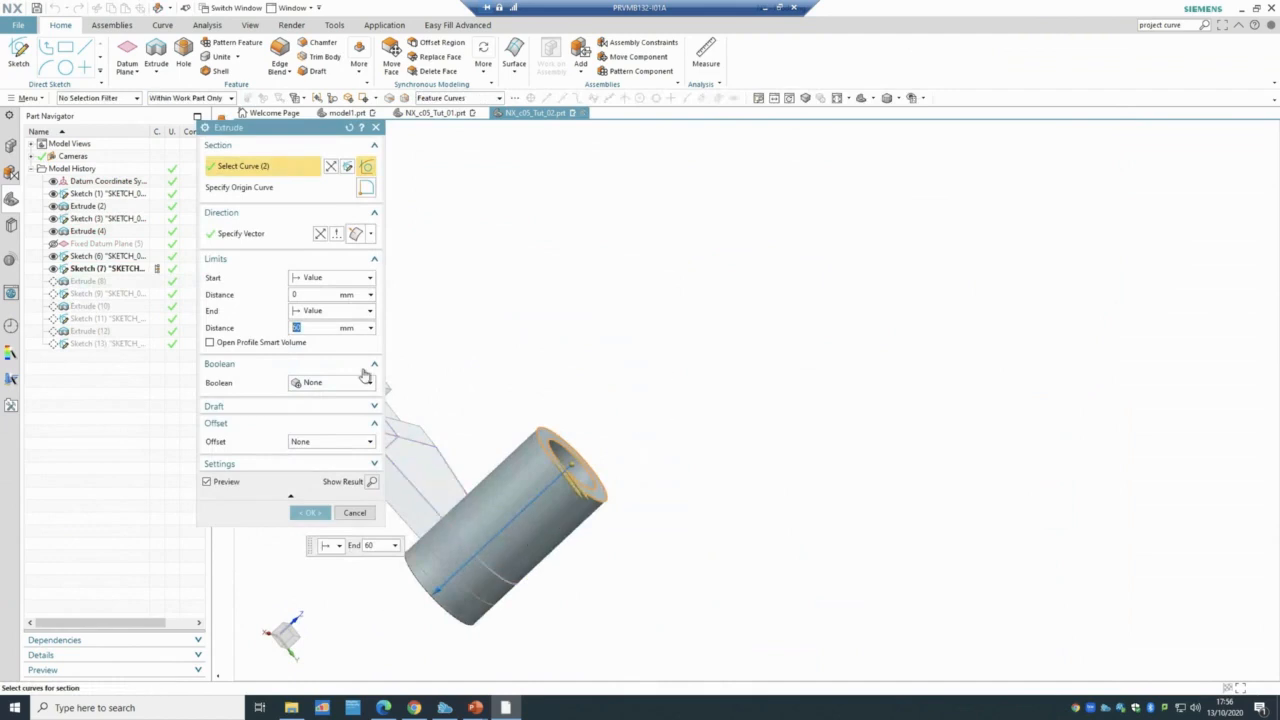
pyautogui.click(310, 386)
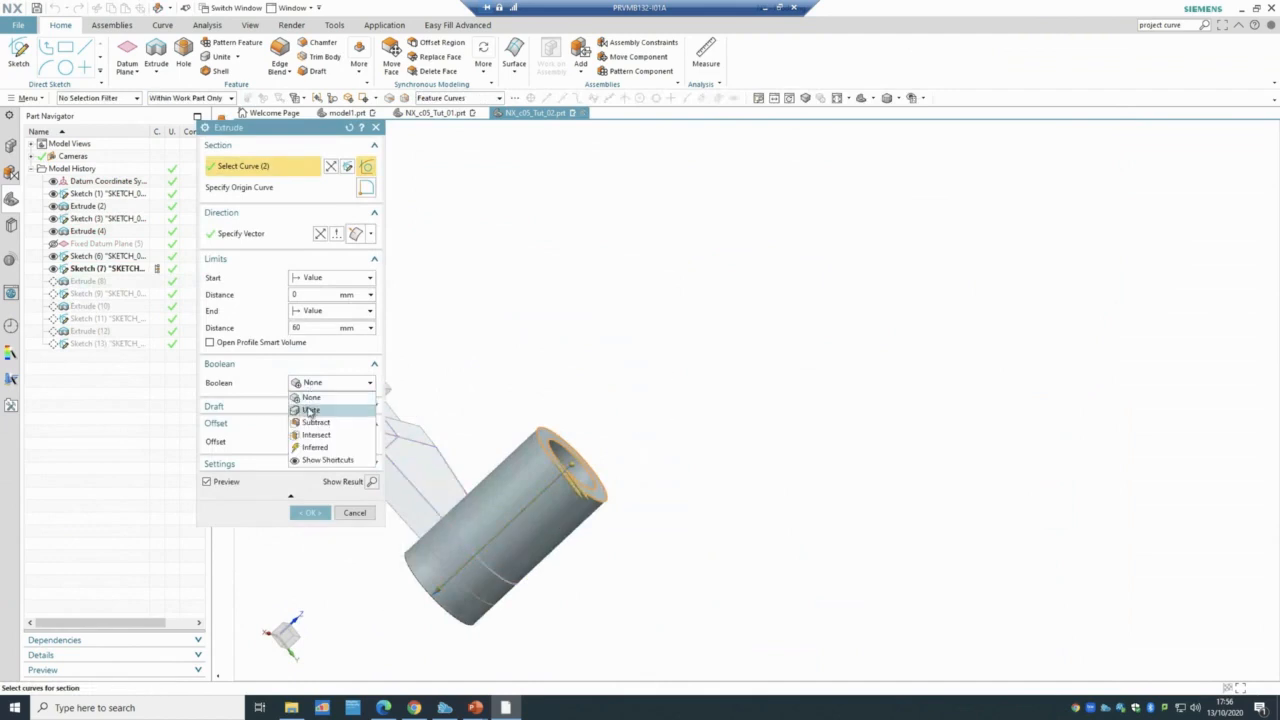
pyautogui.click(312, 411)
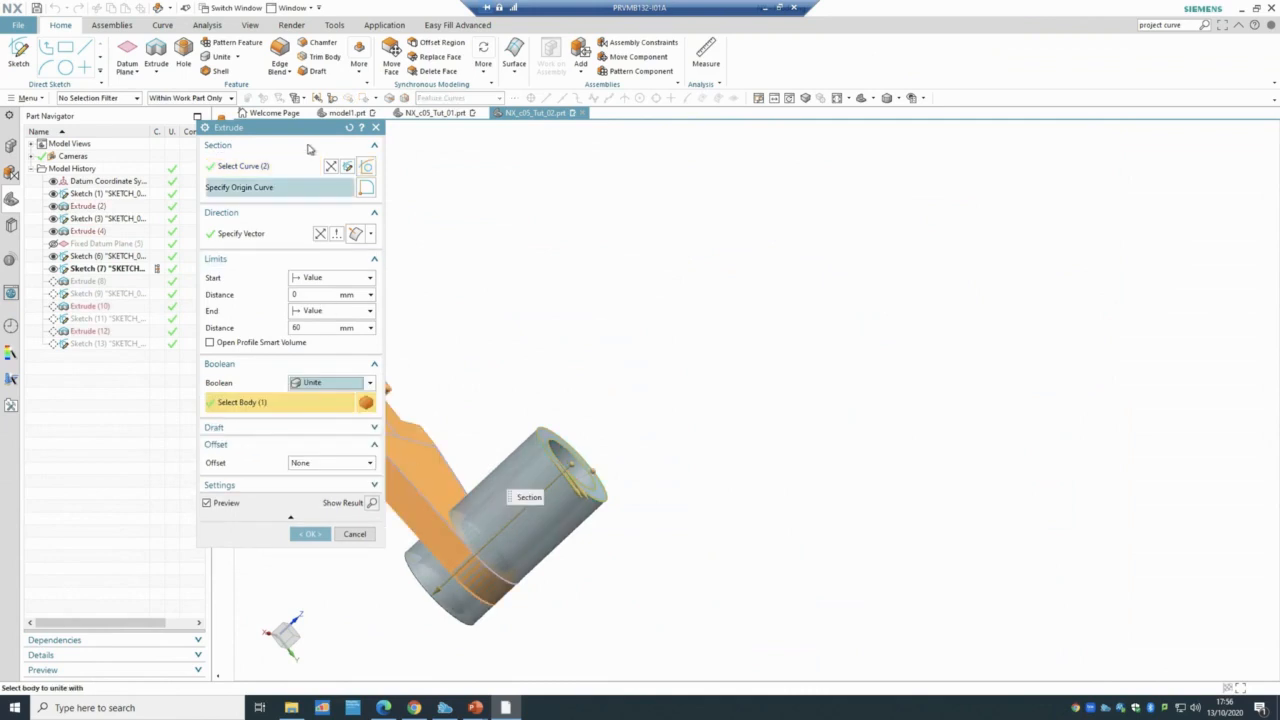
pyautogui.moveTo(318, 128); pyautogui.dragTo(856, 140)
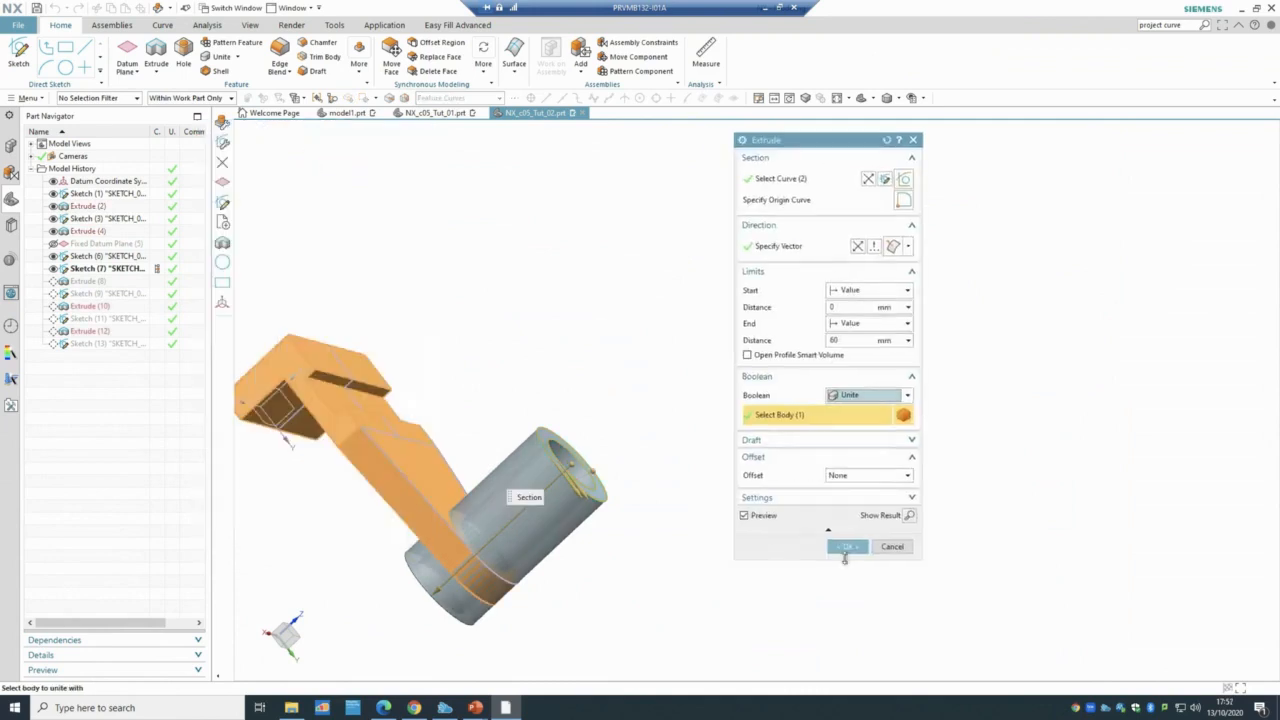
pyautogui.click(847, 547)
# - Open Sketch (9), with its two Ø12 holes 30 mm apart, for editing
pyautogui.scroll(-3, 830, 560)
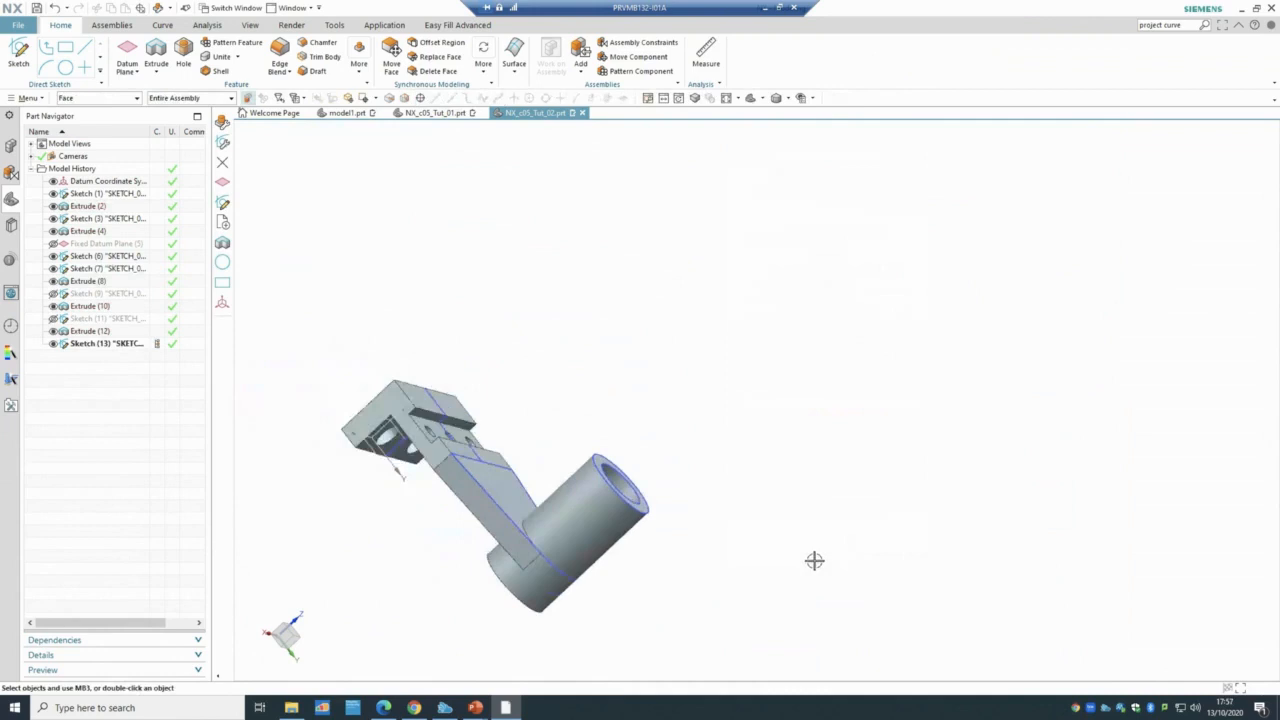
pyautogui.click(100, 293)
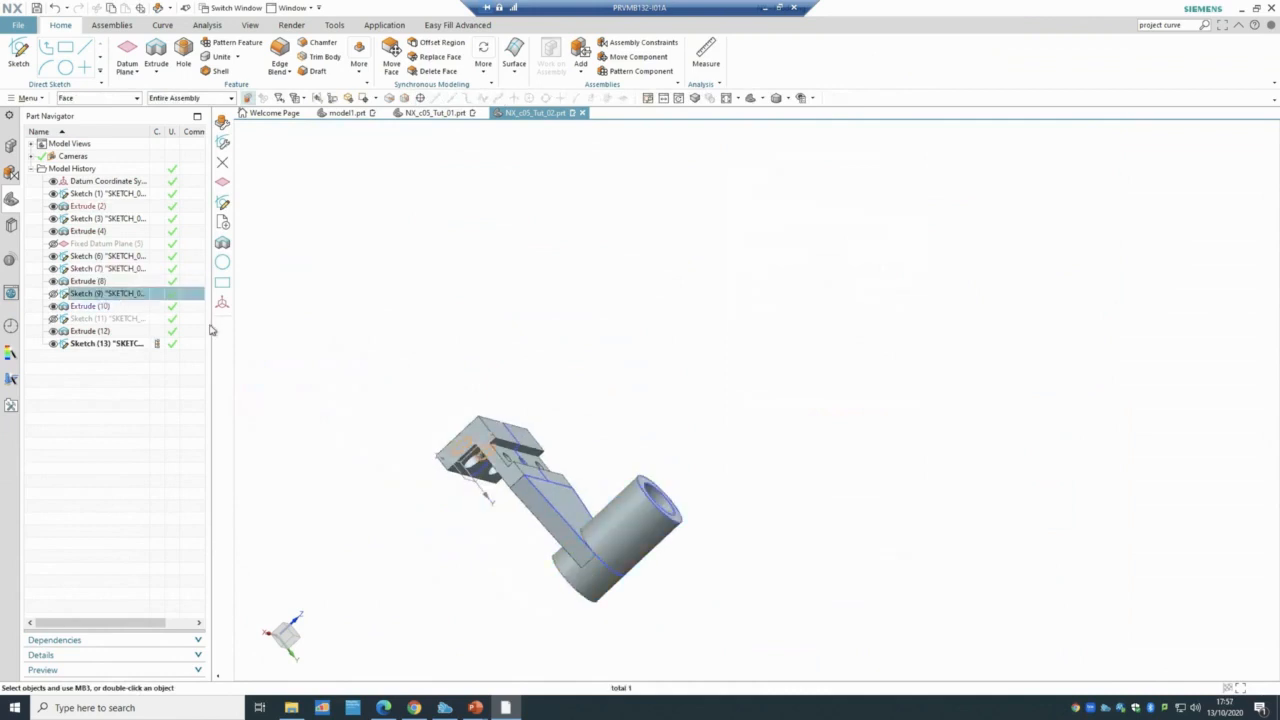
pyautogui.moveTo(300, 384); pyautogui.dragTo(357, 432, button='middle')
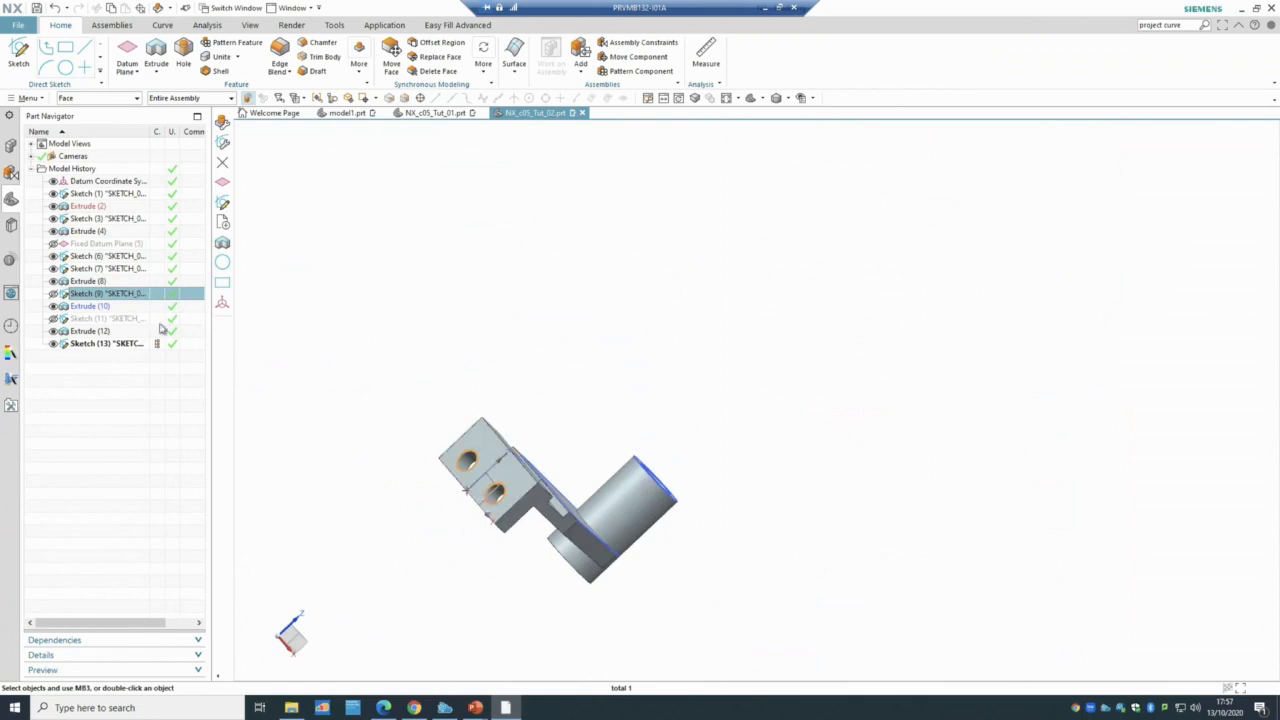
pyautogui.doubleClick(136, 294)
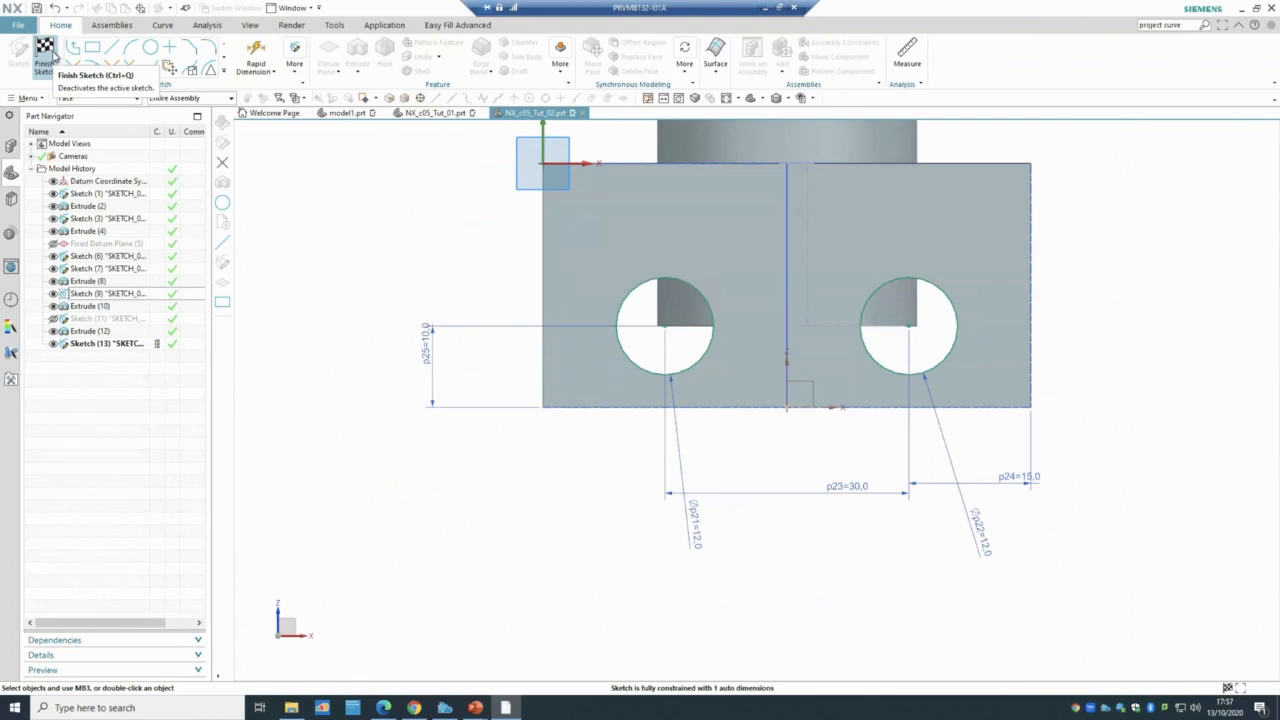
# - Finish Sketch (9), inspect the three Ø6 holes in Sketch (11), then view the finished bracket
pyautogui.click(48, 54)
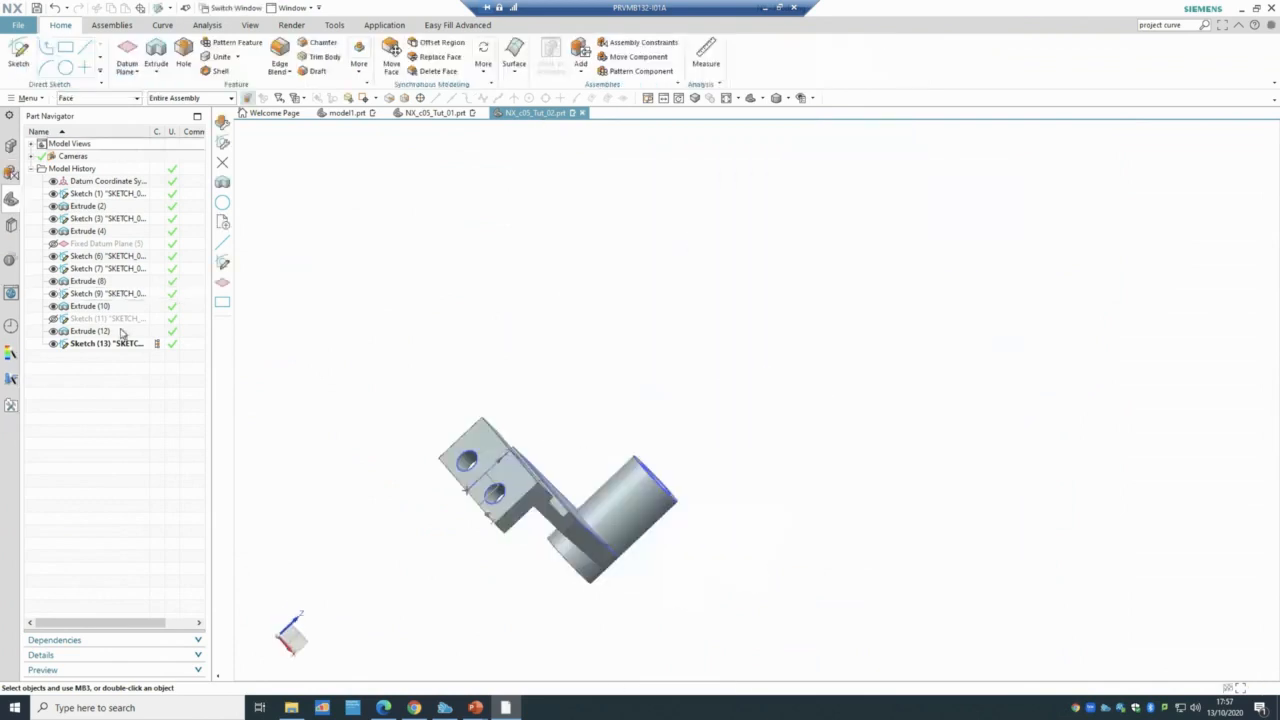
pyautogui.click(123, 332)
pyautogui.moveTo(403, 314); pyautogui.dragTo(135, 330, button='middle')
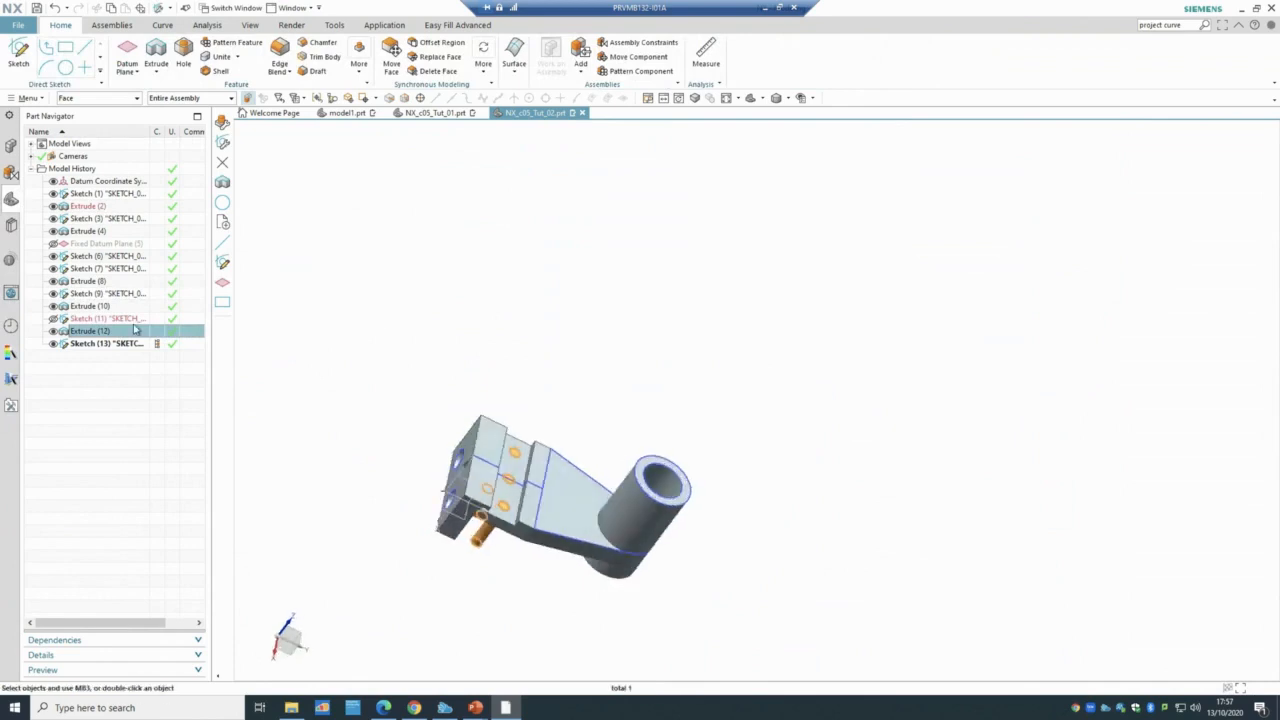
pyautogui.click(107, 318)
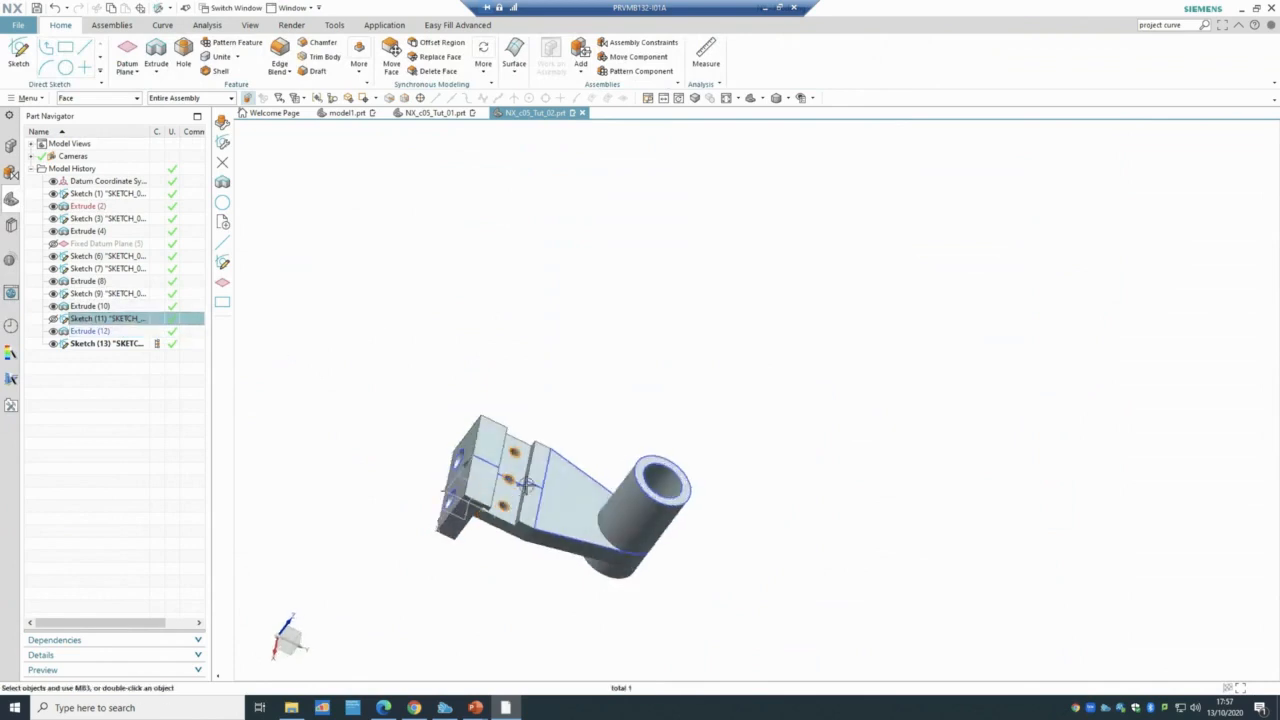
pyautogui.doubleClick(107, 318)
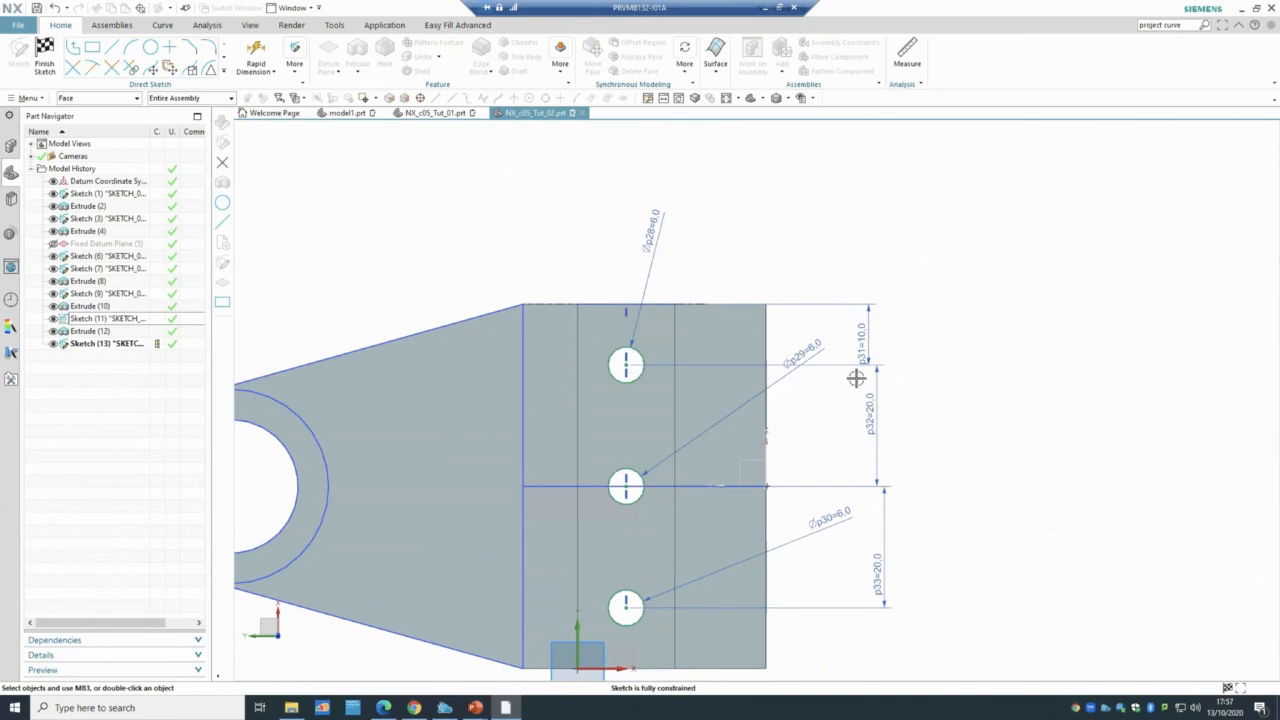
pyautogui.click(55, 70)
pyautogui.moveTo(289, 263)
pyautogui.mouseDown(button='middle')
pyautogui.moveTo(653, 336)
pyautogui.moveTo(649, 303)
pyautogui.moveTo(703, 297)
pyautogui.moveTo(726, 337)
pyautogui.moveTo(722, 383)
pyautogui.mouseUp(button='middle')
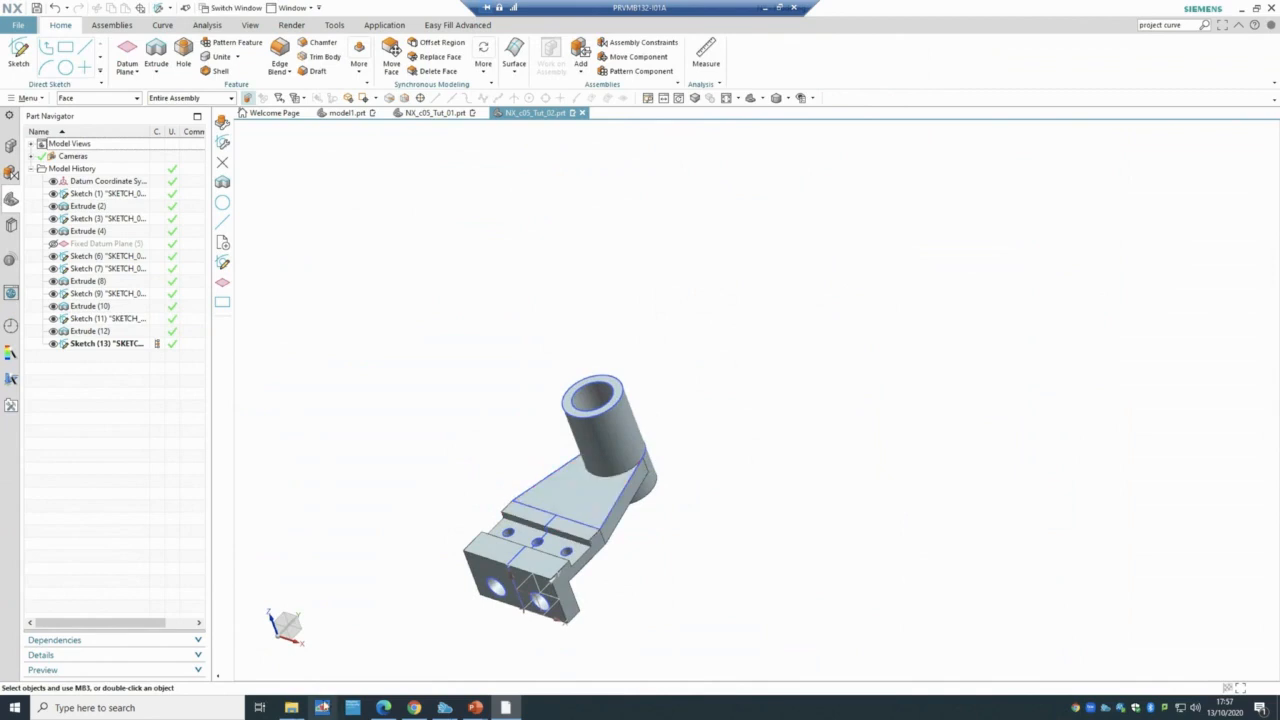
# - Open NX_c05_Tut_03 from the c05_NX_12.0_tut folder in File Explorer
pyautogui.click(291, 707)
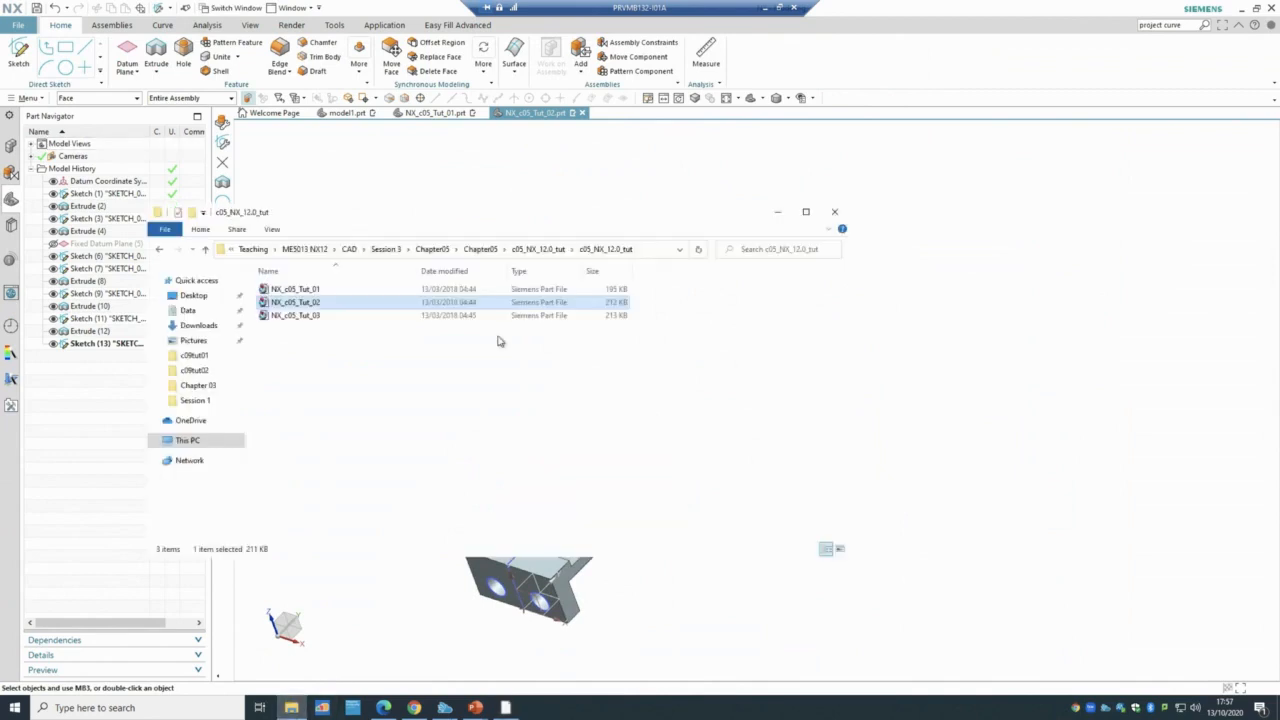
pyautogui.doubleClick(285, 315)
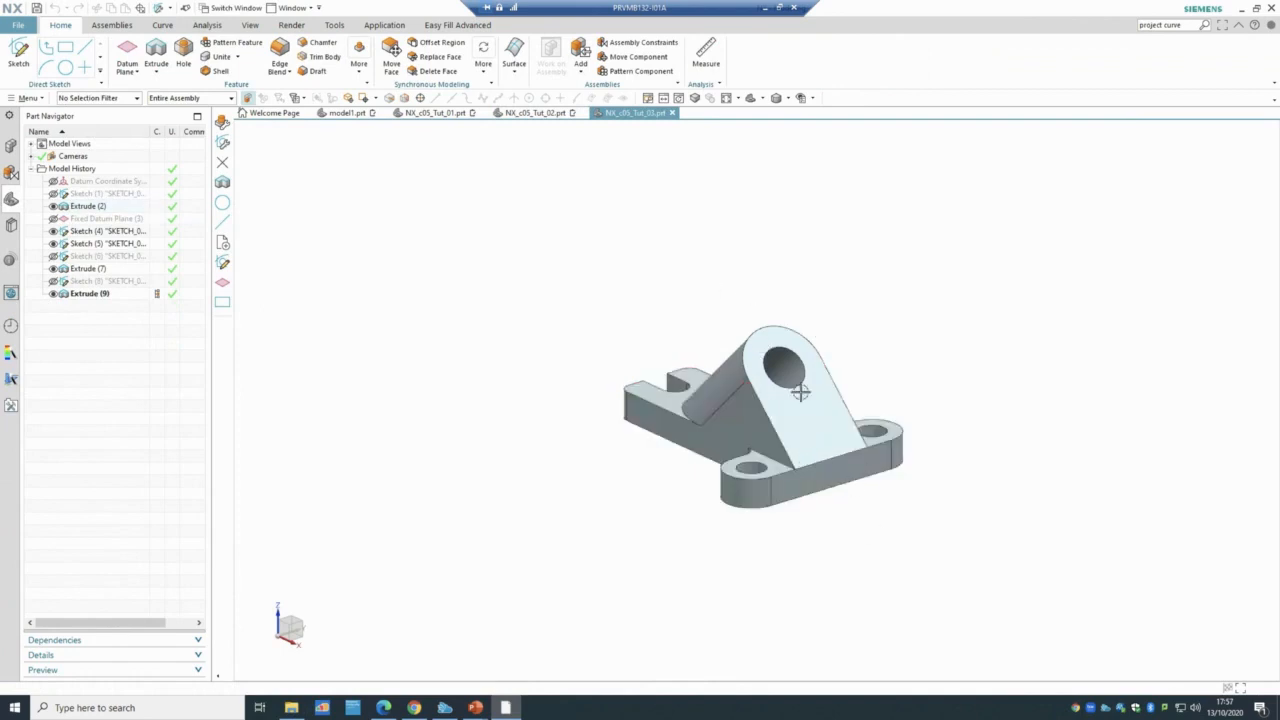
# - Review Tutorial 3 slides 43 and 44 (Figure 63 base feature), then return to NX
pyautogui.moveTo(478, 707)
pyautogui.click(505, 667)
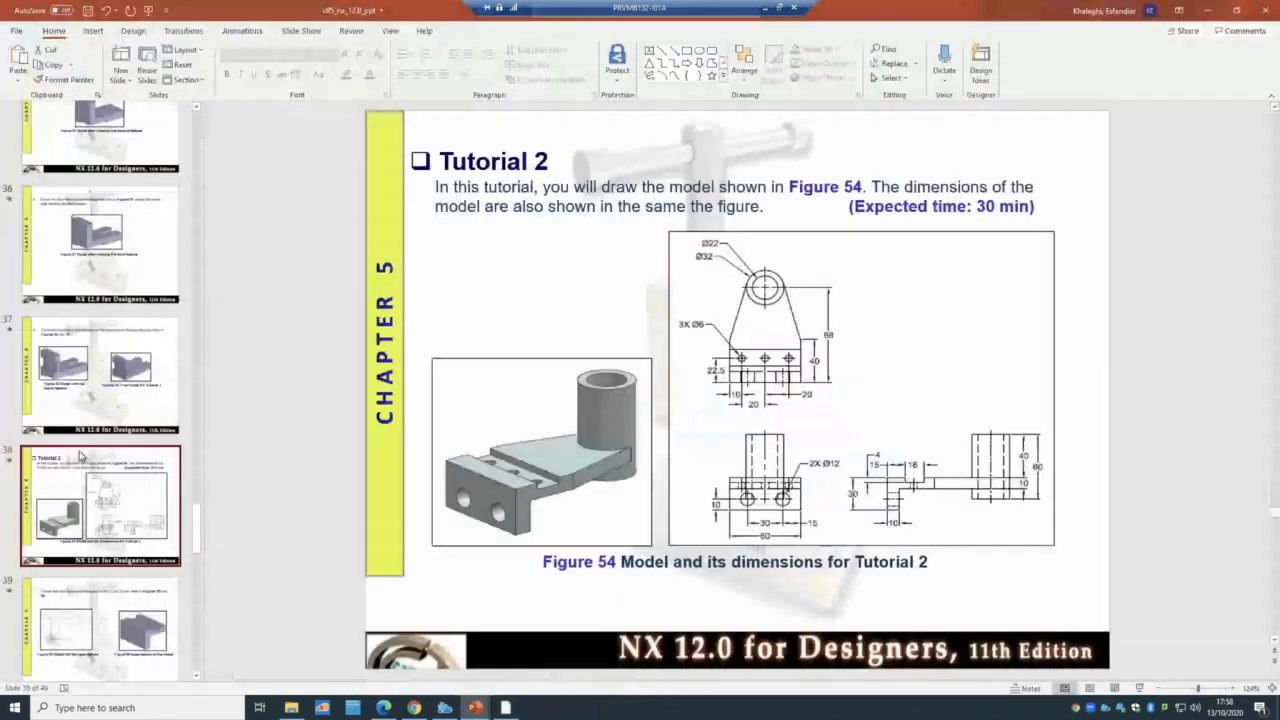
pyautogui.scroll(-5, 80, 456)
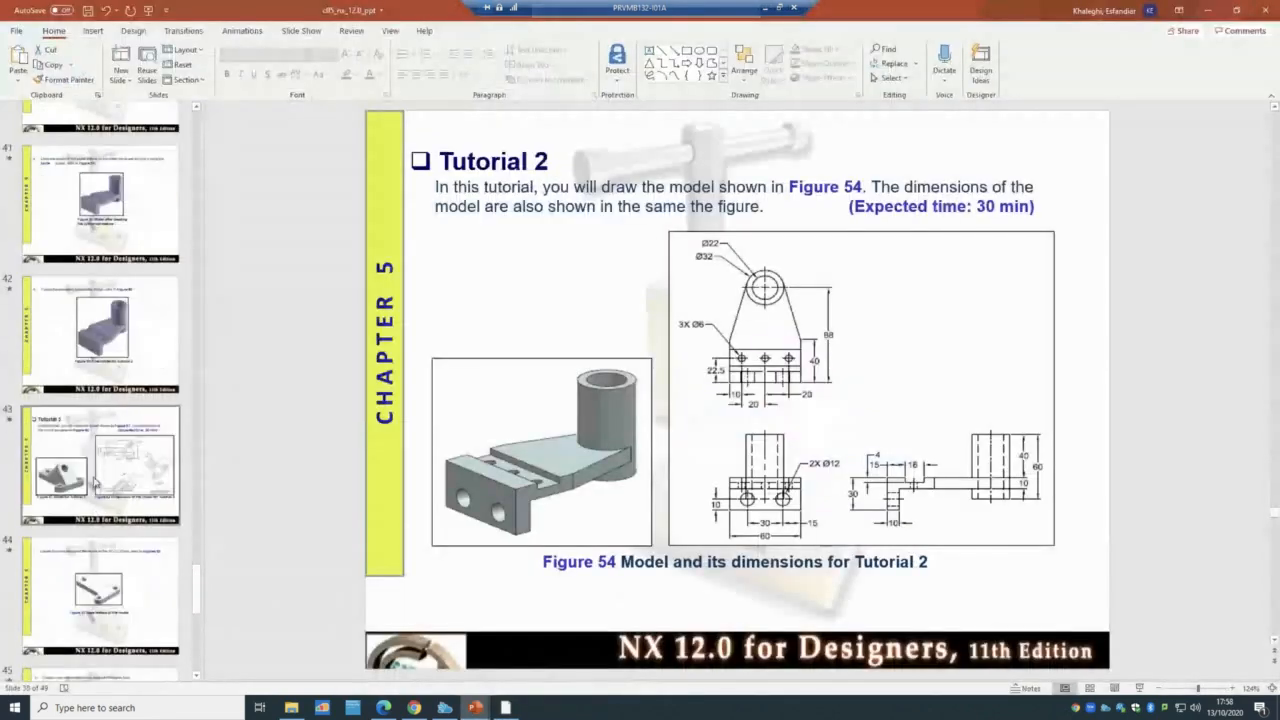
pyautogui.click(96, 470)
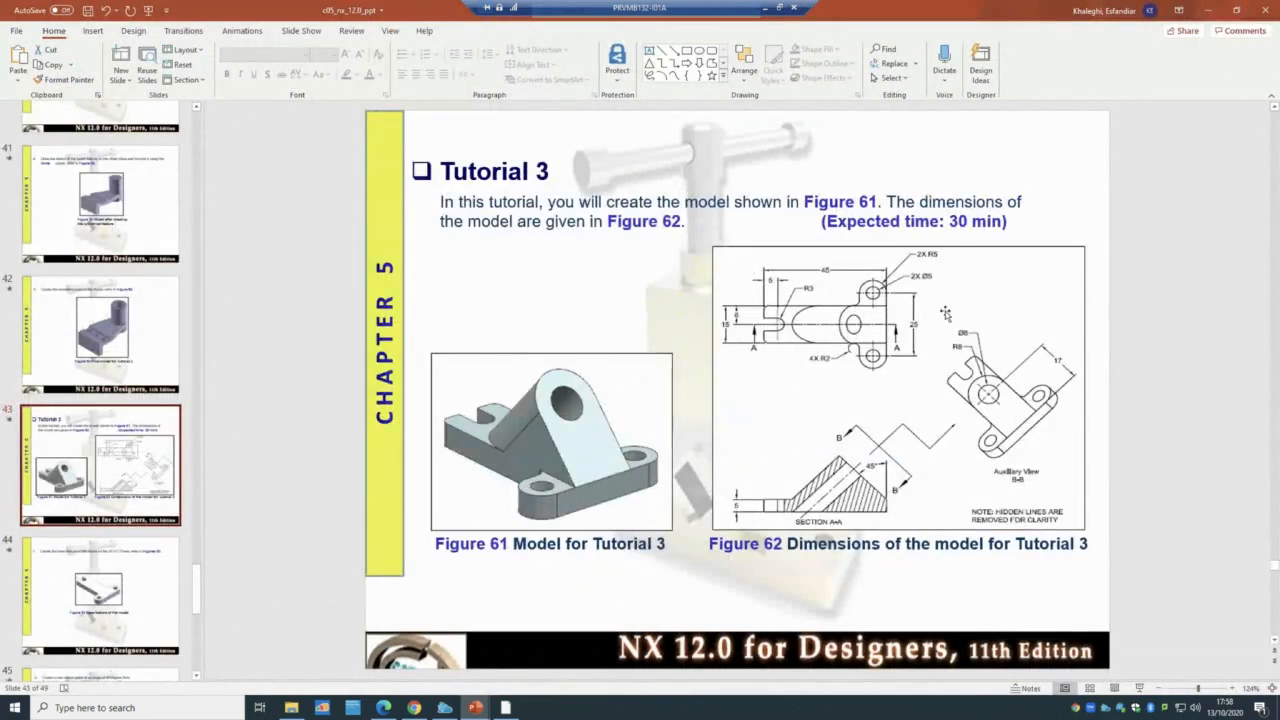
pyautogui.click(152, 596)
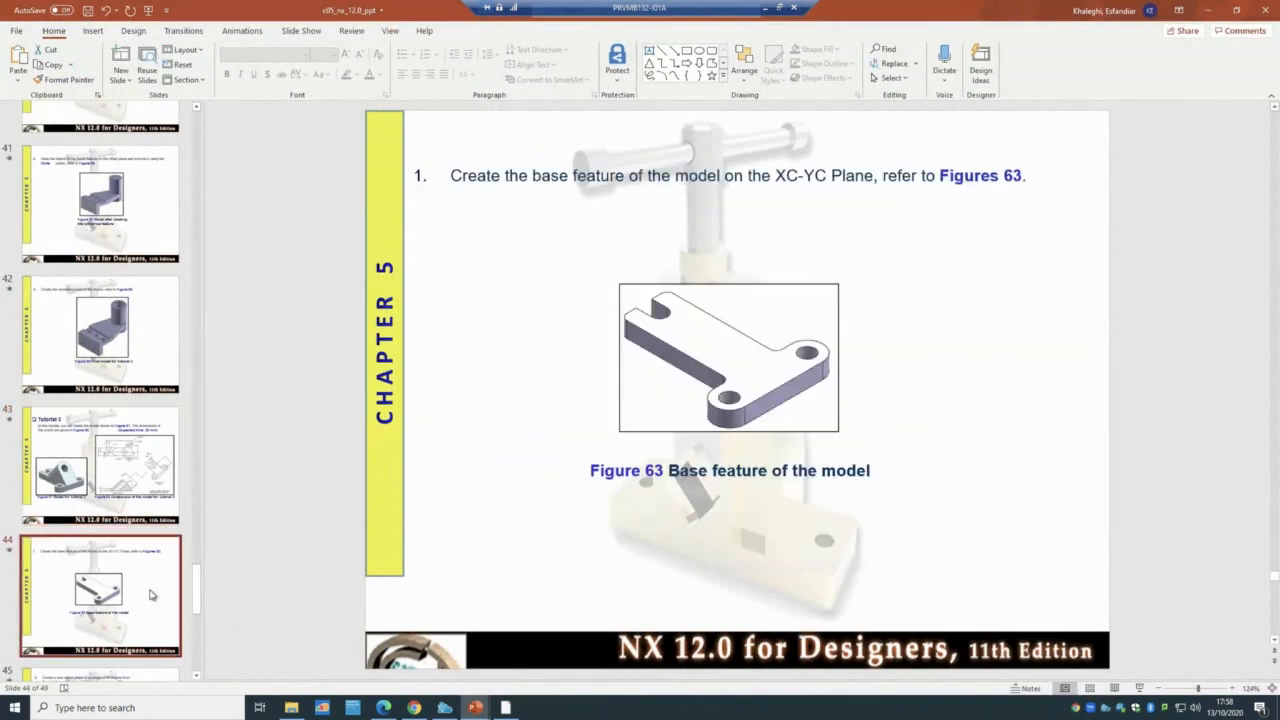
pyautogui.scroll(-3, 152, 596)
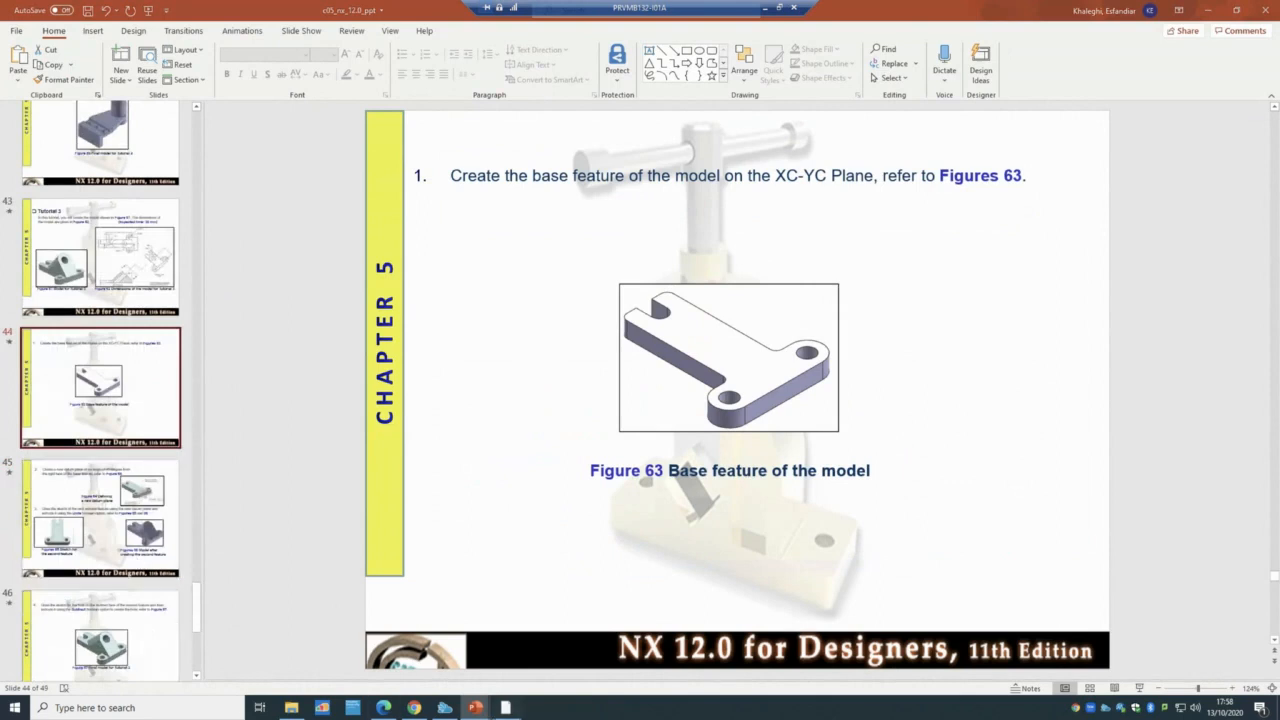
pyautogui.click(506, 708)
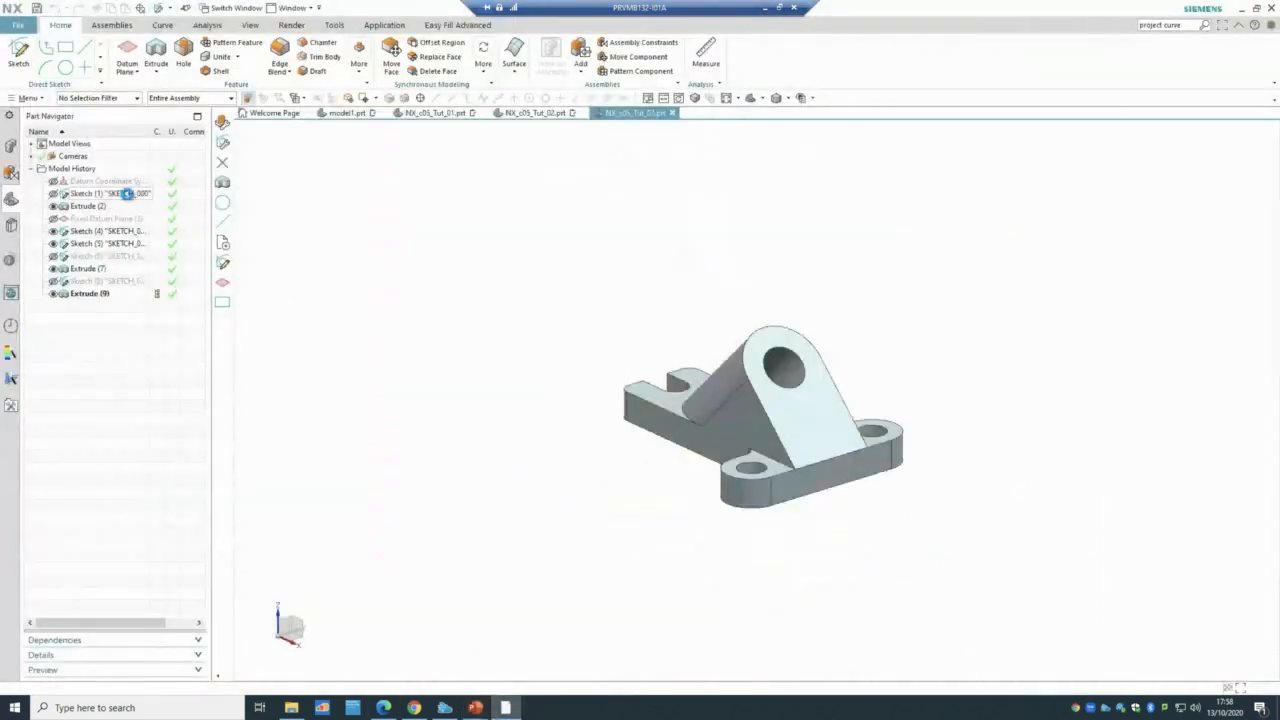
# - Review the base plate Sketch (1), then show the solid body and lug Sketch (6)
pyautogui.doubleClick(126, 193)
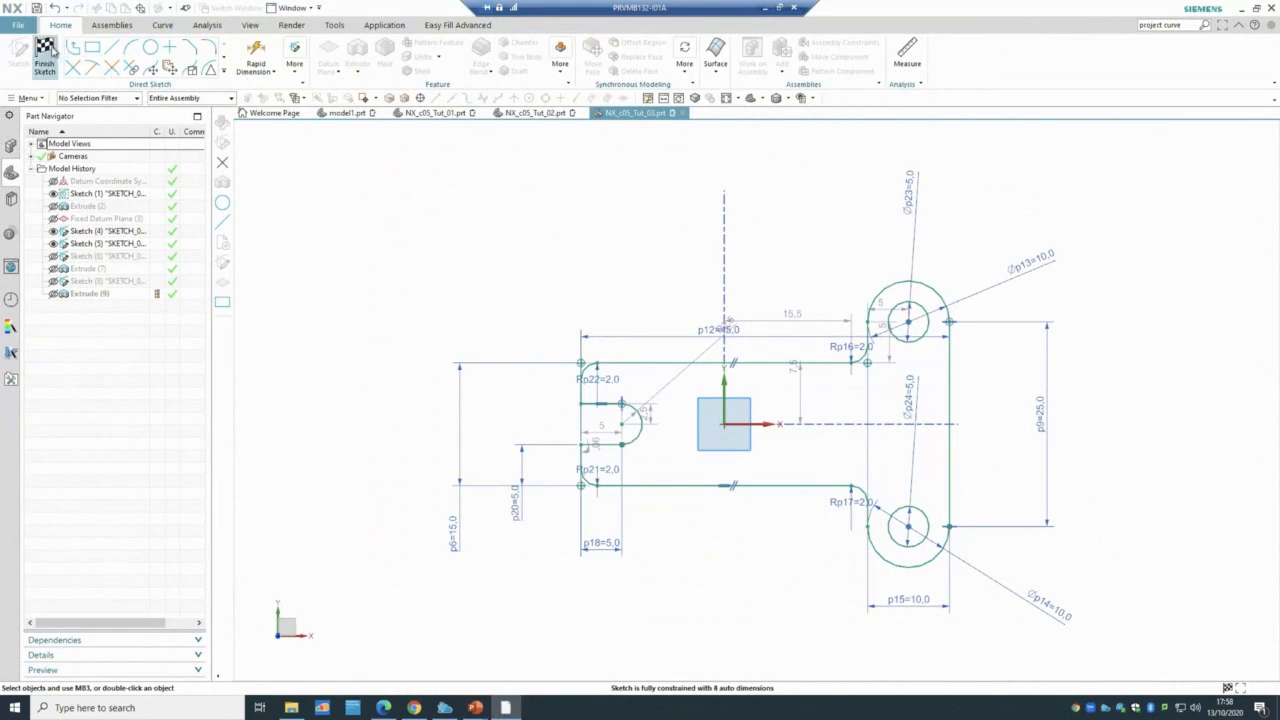
pyautogui.click(47, 50)
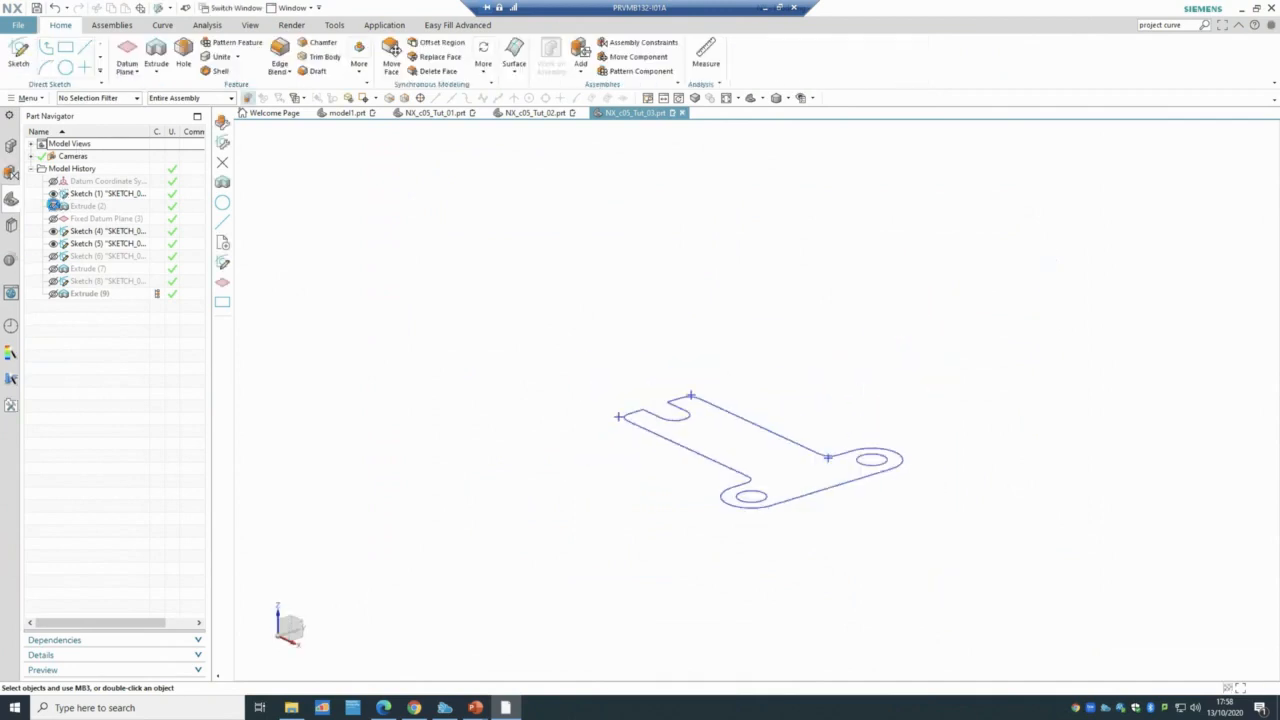
pyautogui.click(54, 205)
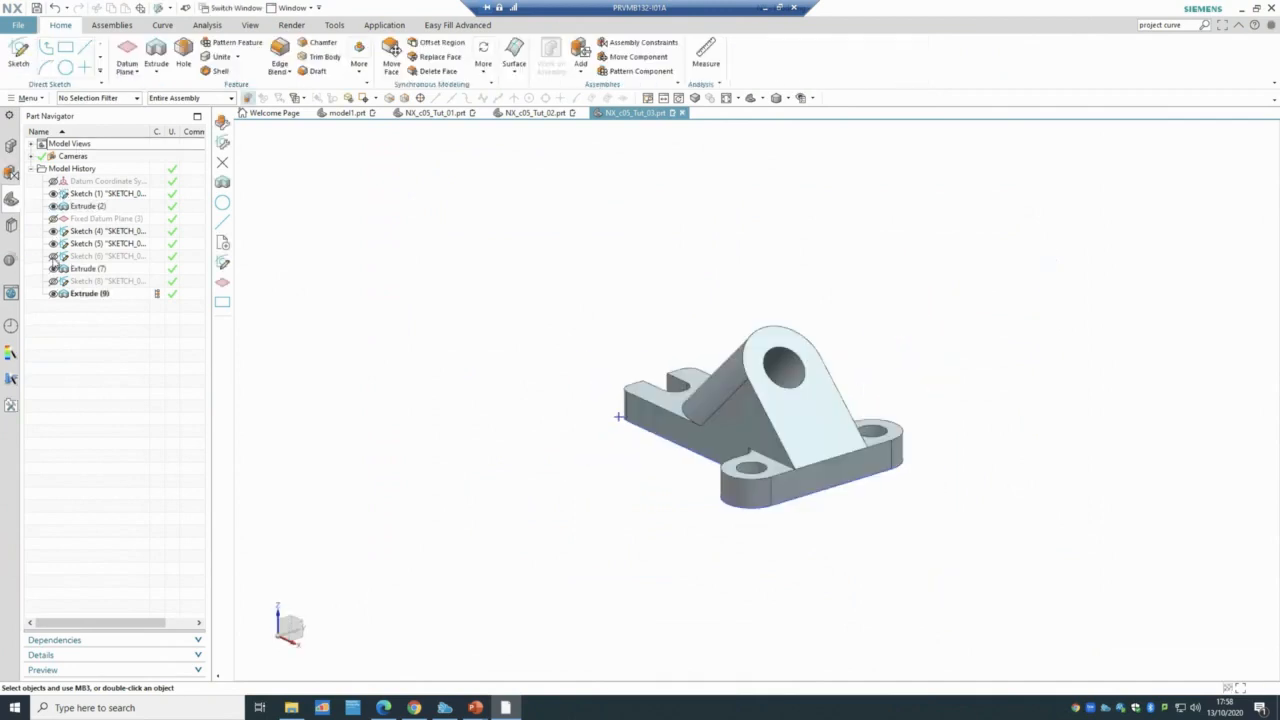
pyautogui.click(54, 256)
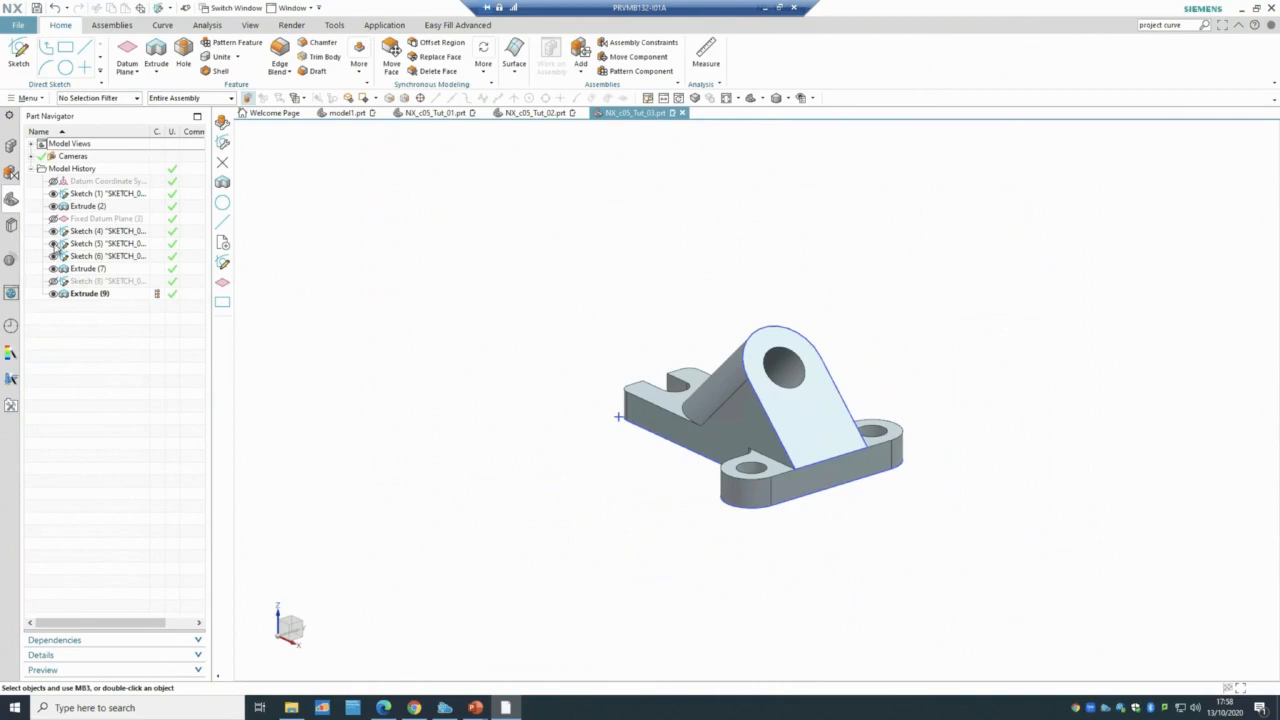
# - Change the Extrude (7) Boolean to None and dismiss the update warning
pyautogui.doubleClick(86, 269)
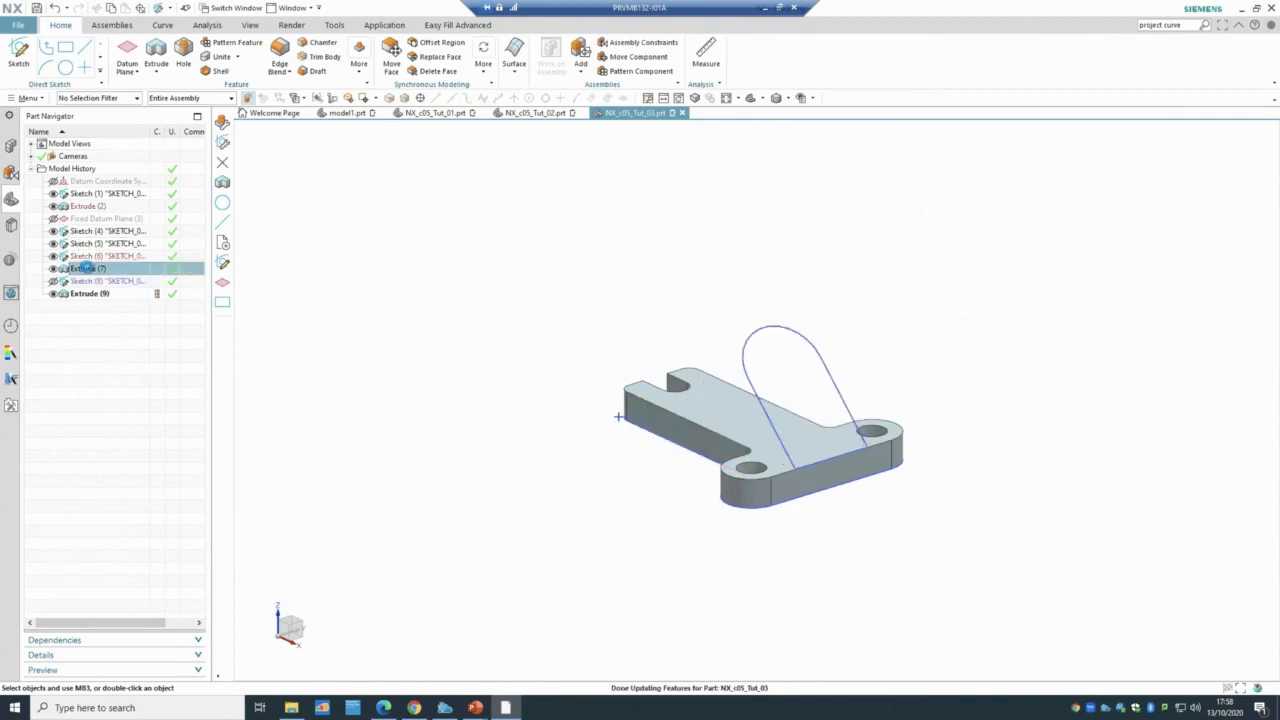
pyautogui.click(868, 379)
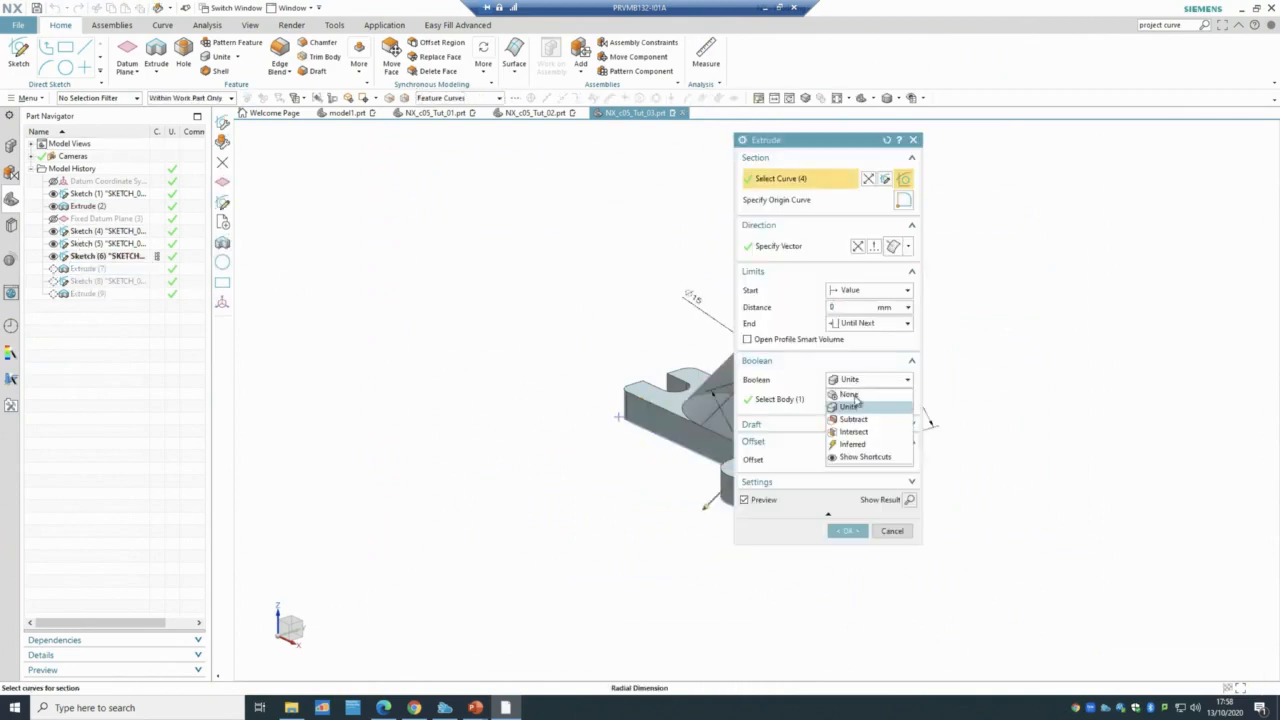
pyautogui.click(852, 391)
pyautogui.click(847, 509)
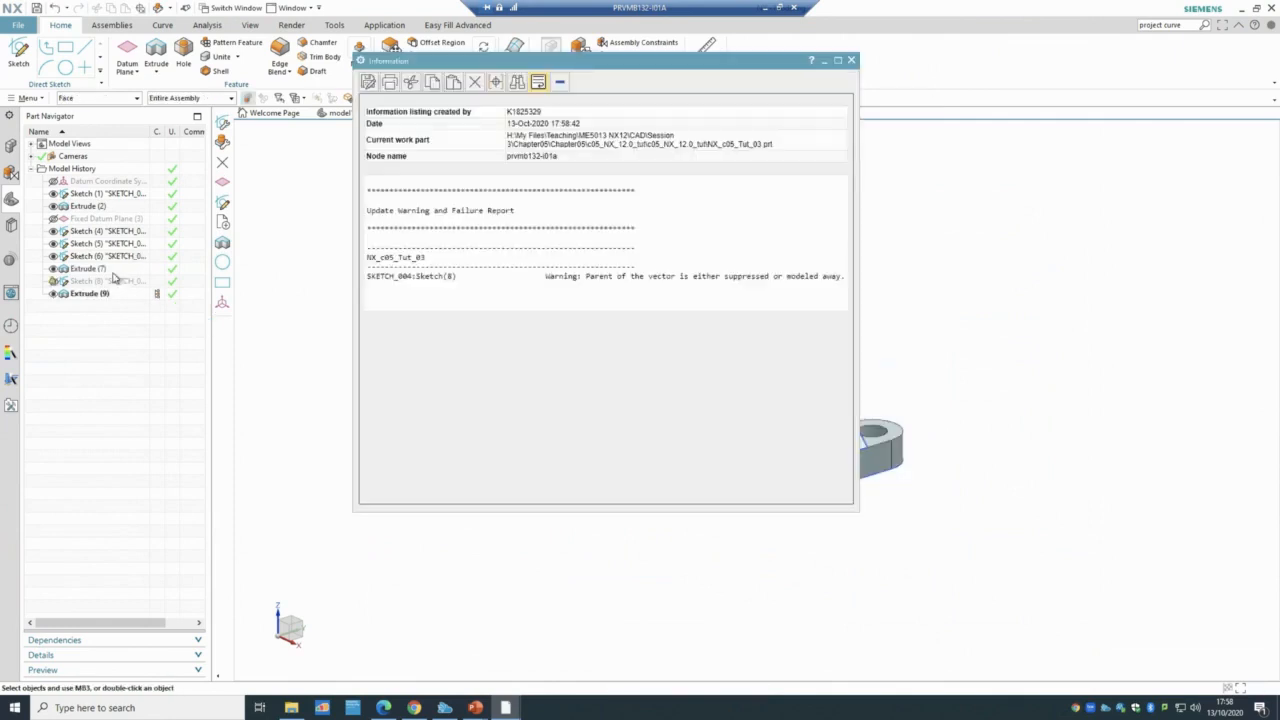
pyautogui.click(851, 60)
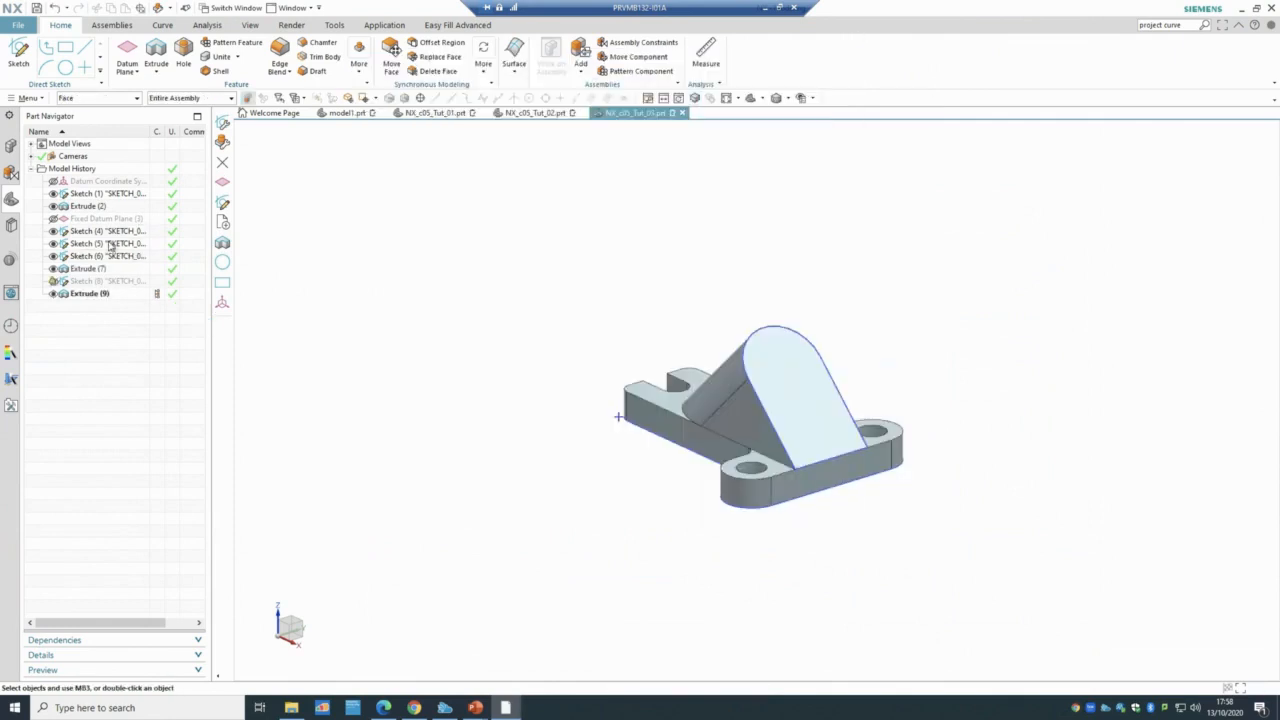
# - Hide the lug extrusion and its sketch, and display Fixed Datum Plane (3) unchanged
pyautogui.click(53, 268)
pyautogui.click(53, 256)
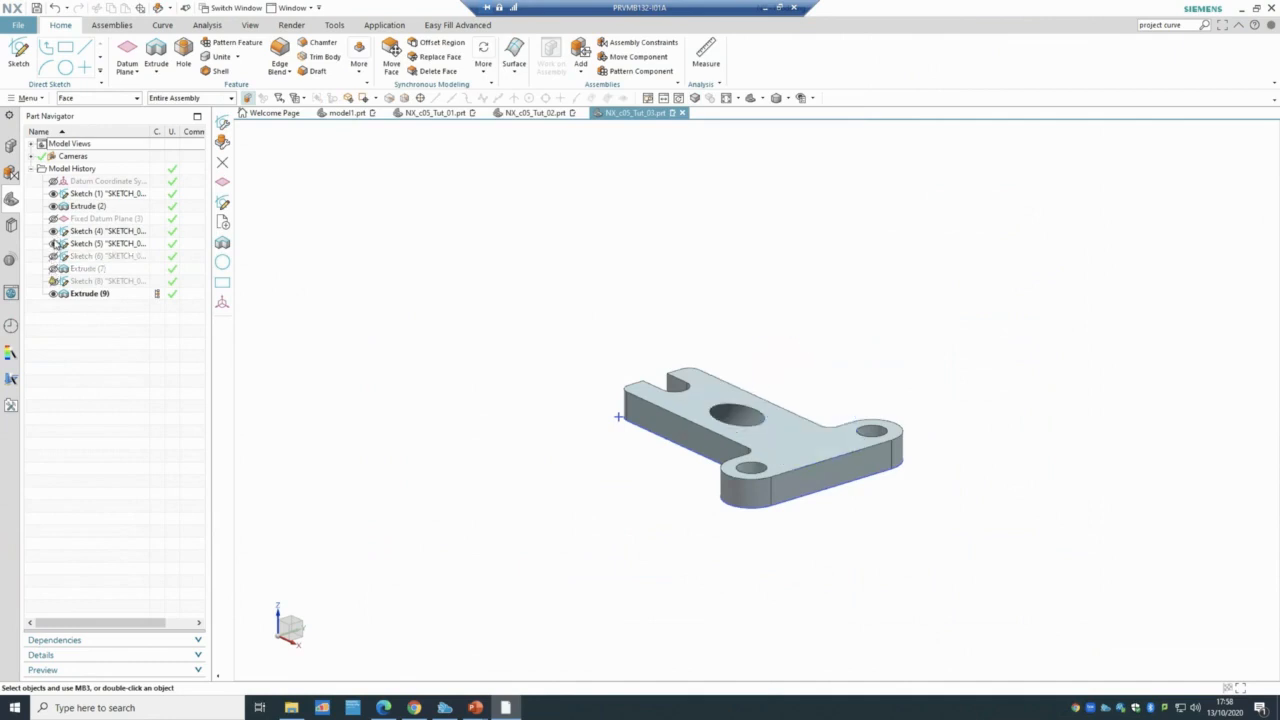
pyautogui.click(90, 232)
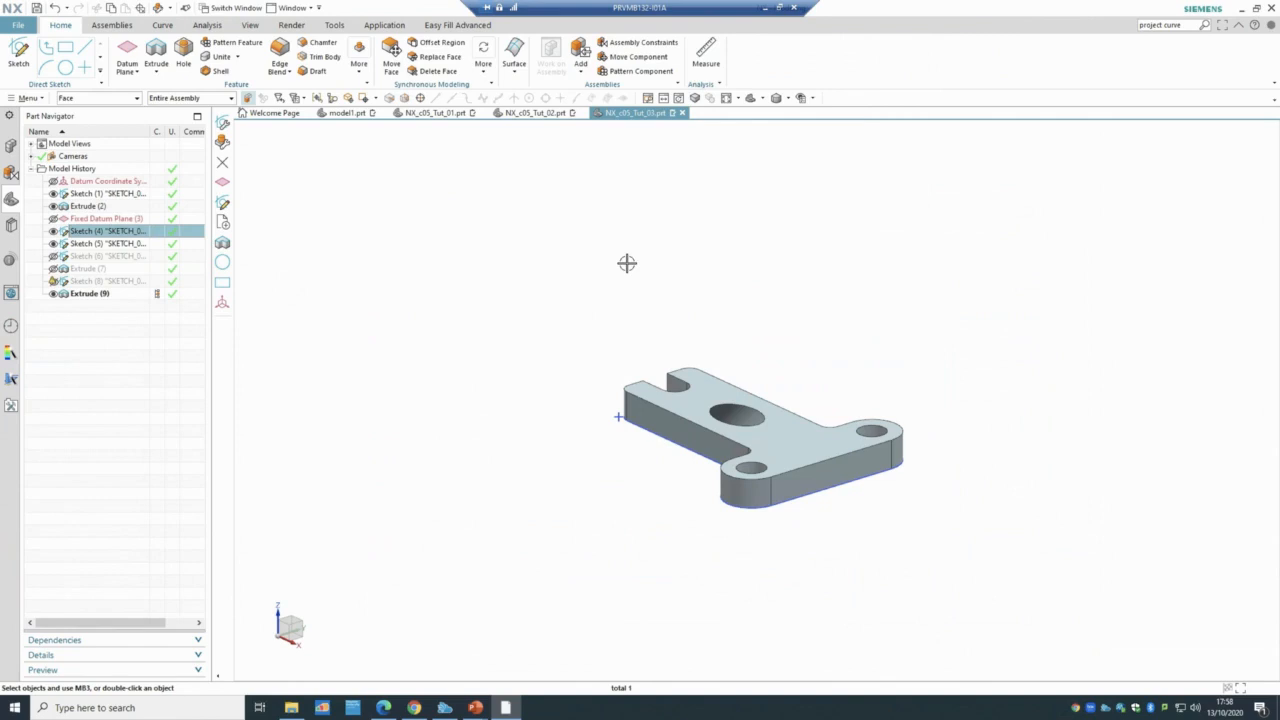
pyautogui.click(118, 222)
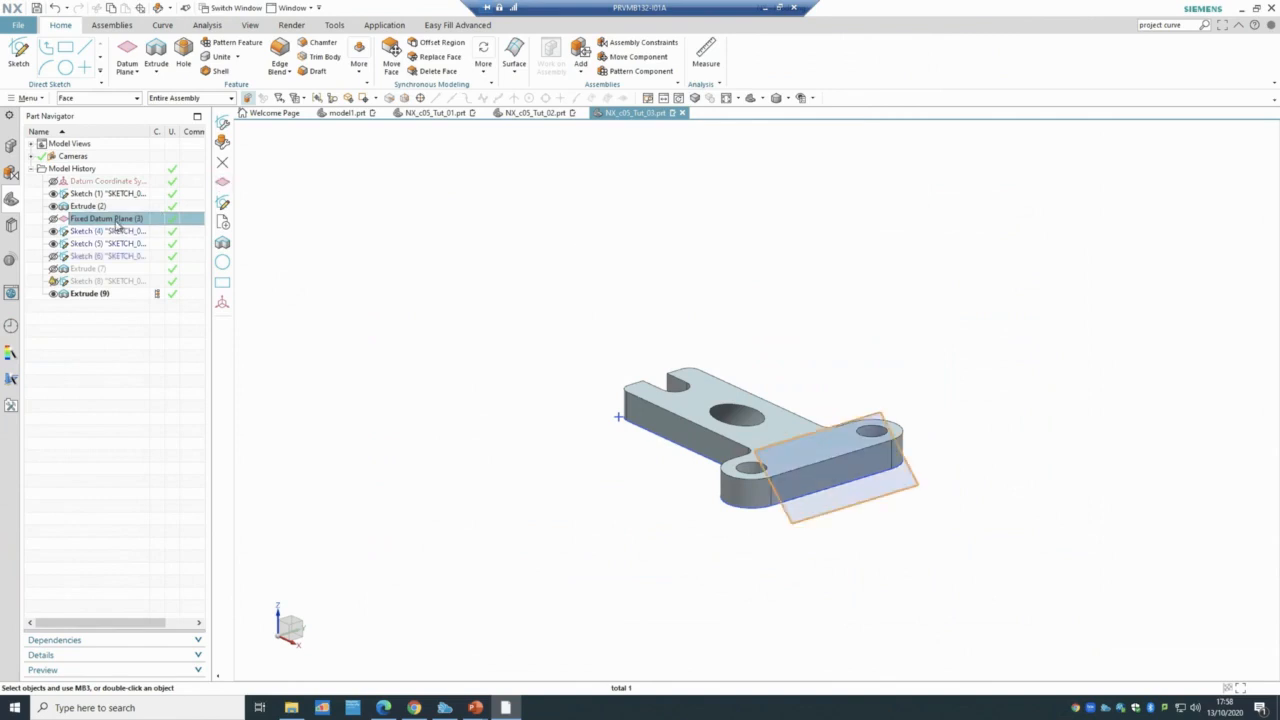
pyautogui.click(54, 219)
pyautogui.click(124, 221)
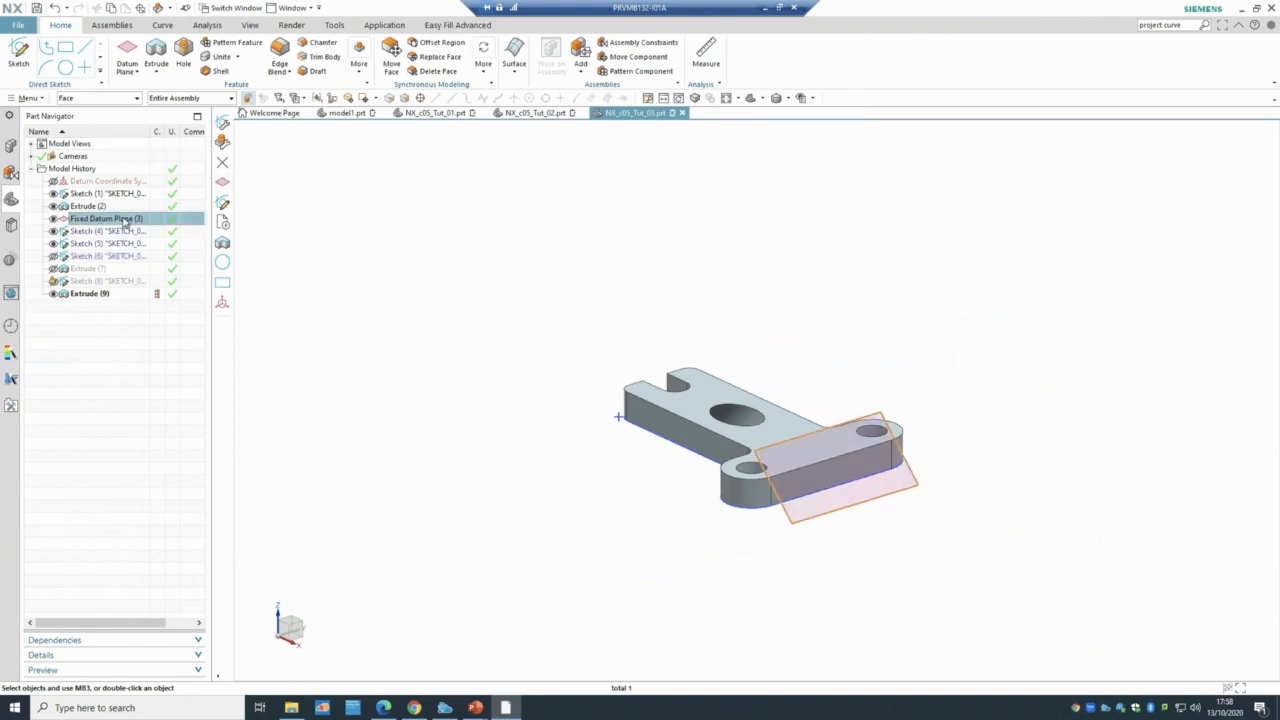
pyautogui.doubleClick(124, 221)
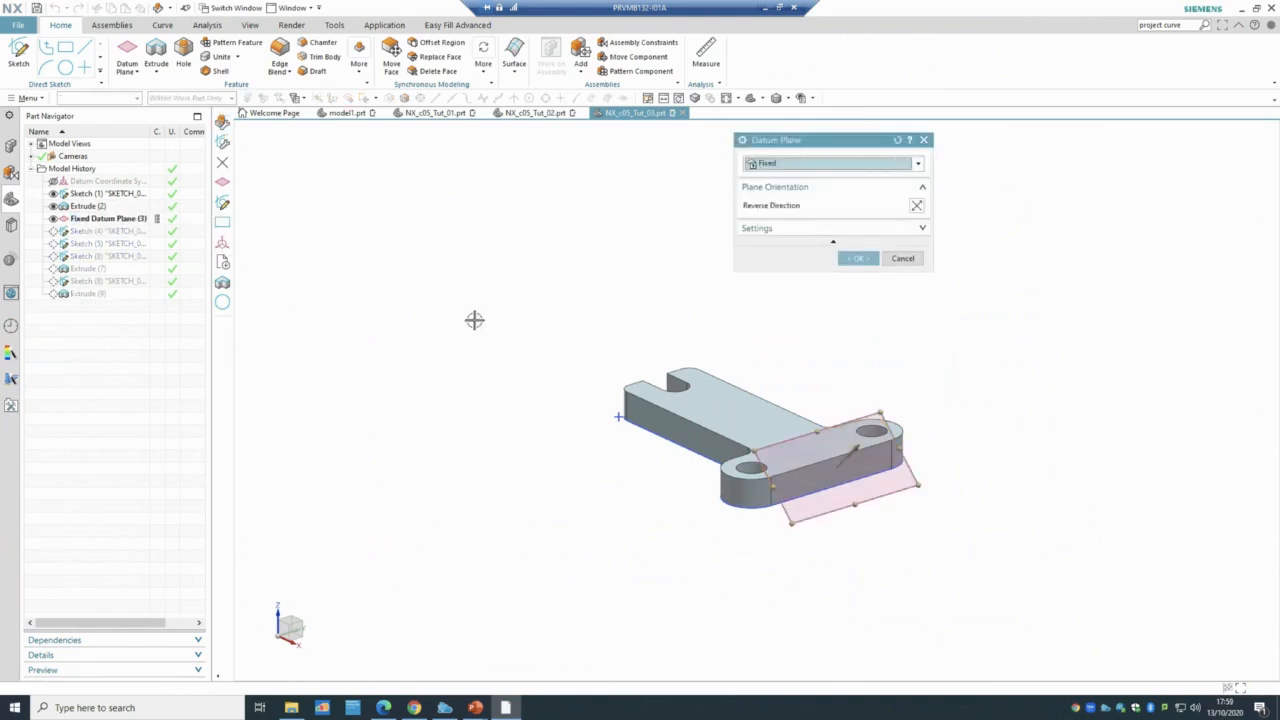
pyautogui.moveTo(474, 320); pyautogui.dragTo(506, 320, button='middle')
pyautogui.click(903, 258)
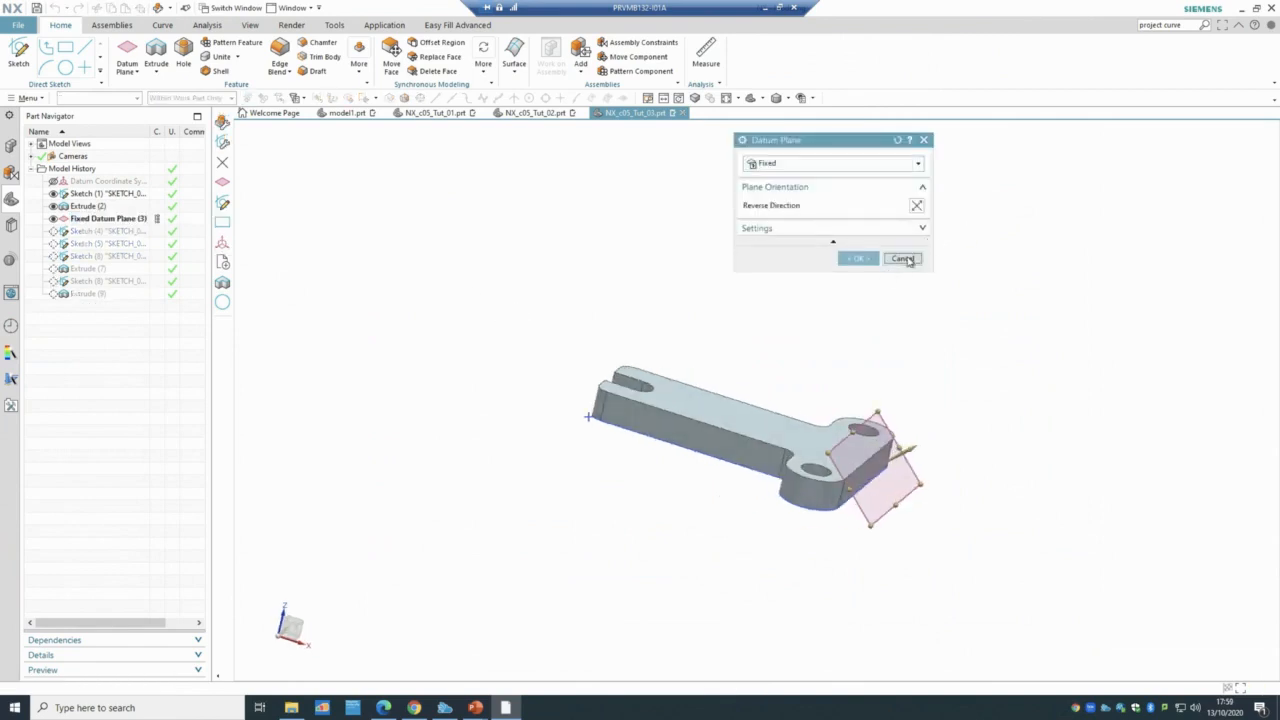
# - Check slides 45 and 43 of the Tutorial 3 deck, then return to NX
pyautogui.moveTo(475, 707)
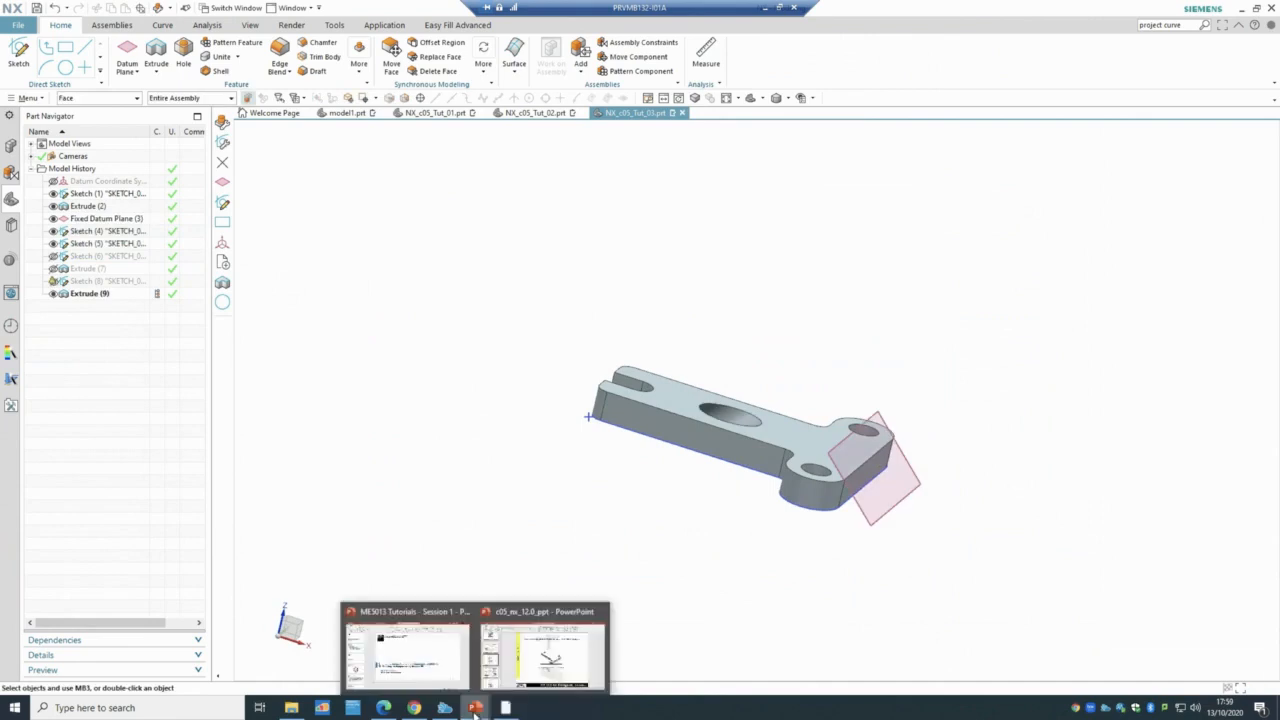
pyautogui.click(514, 678)
pyautogui.click(124, 497)
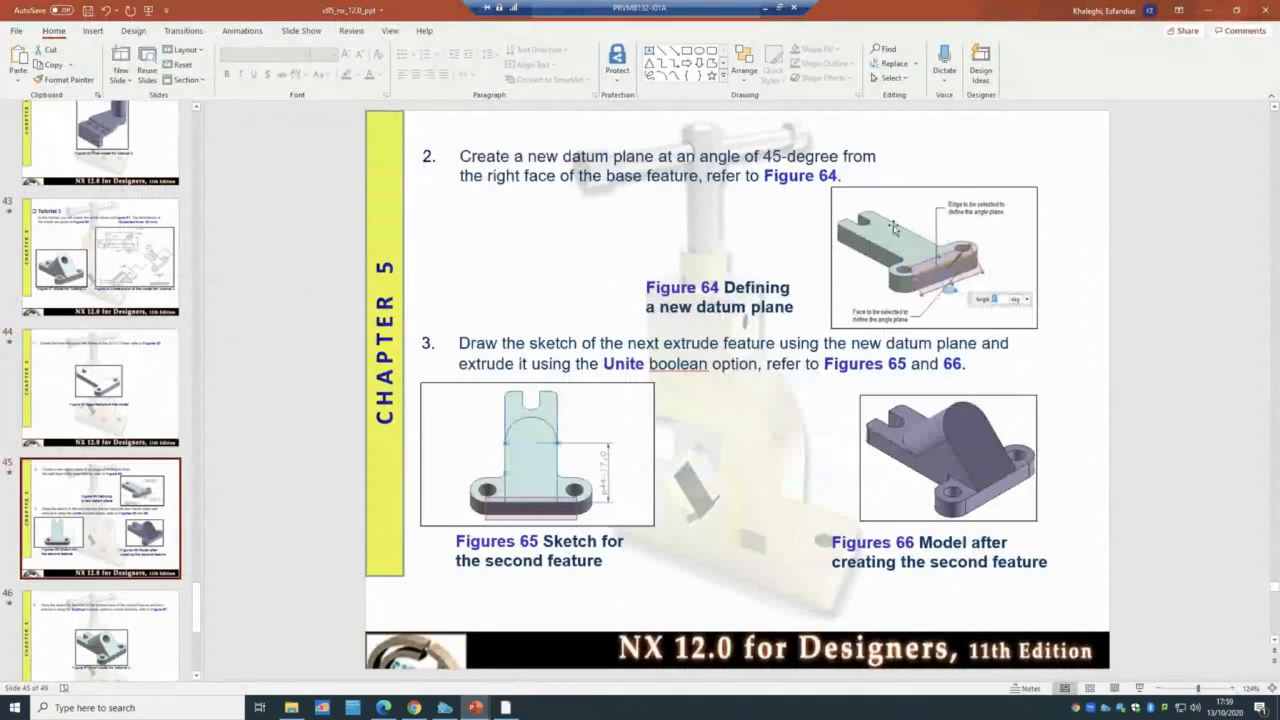
pyautogui.click(133, 249)
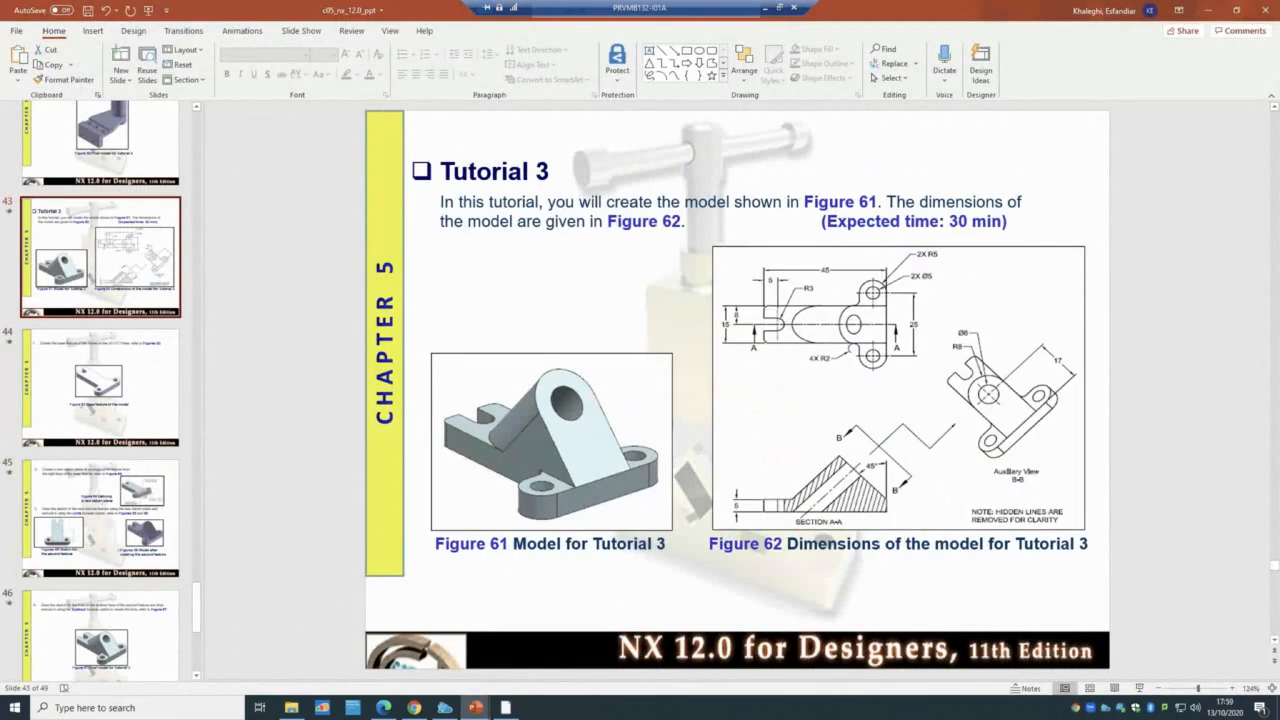
pyautogui.click(507, 708)
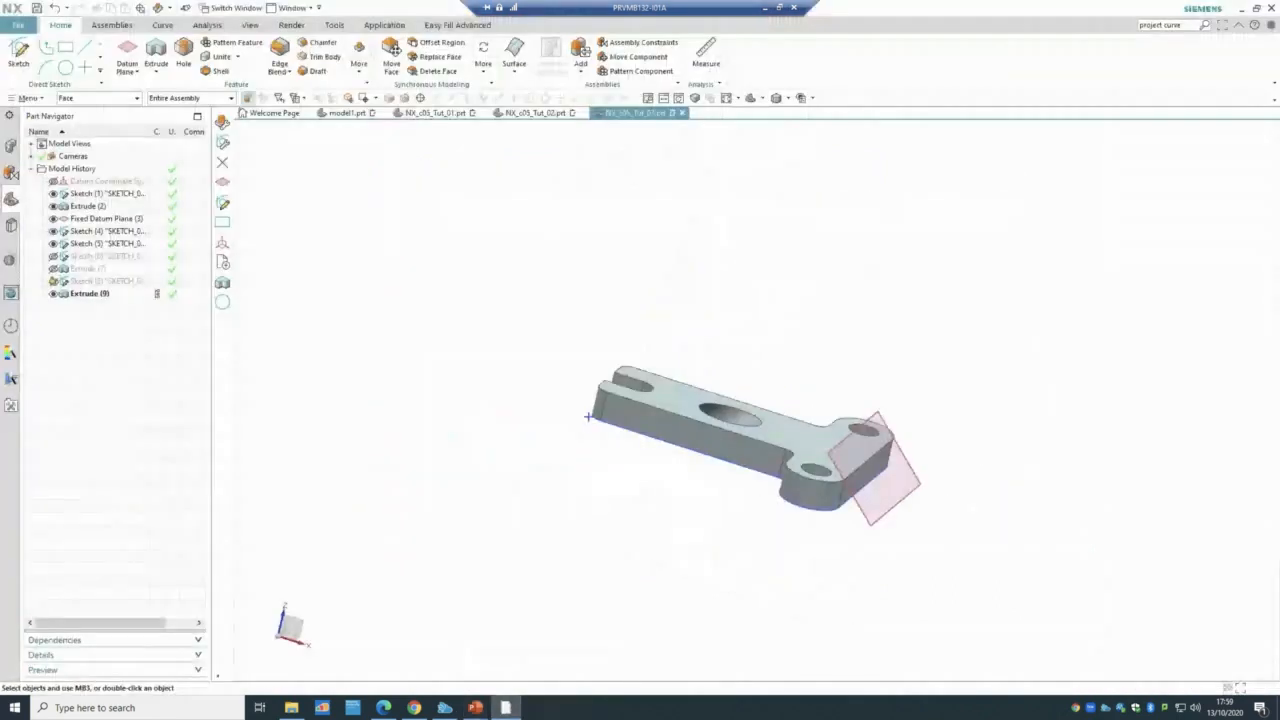
# - Delete Sketch (5) and Sketch (4) from the model history
pyautogui.click(72, 236)
pyautogui.click(83, 246)
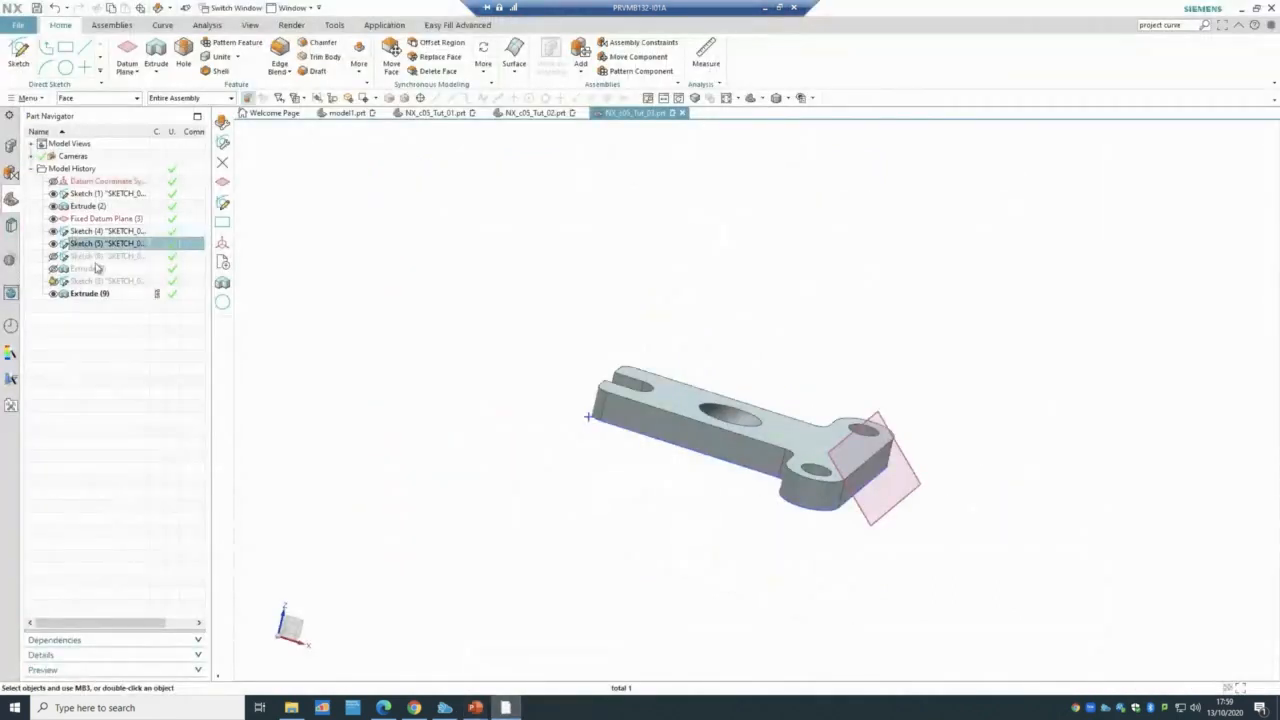
pyautogui.click(95, 257)
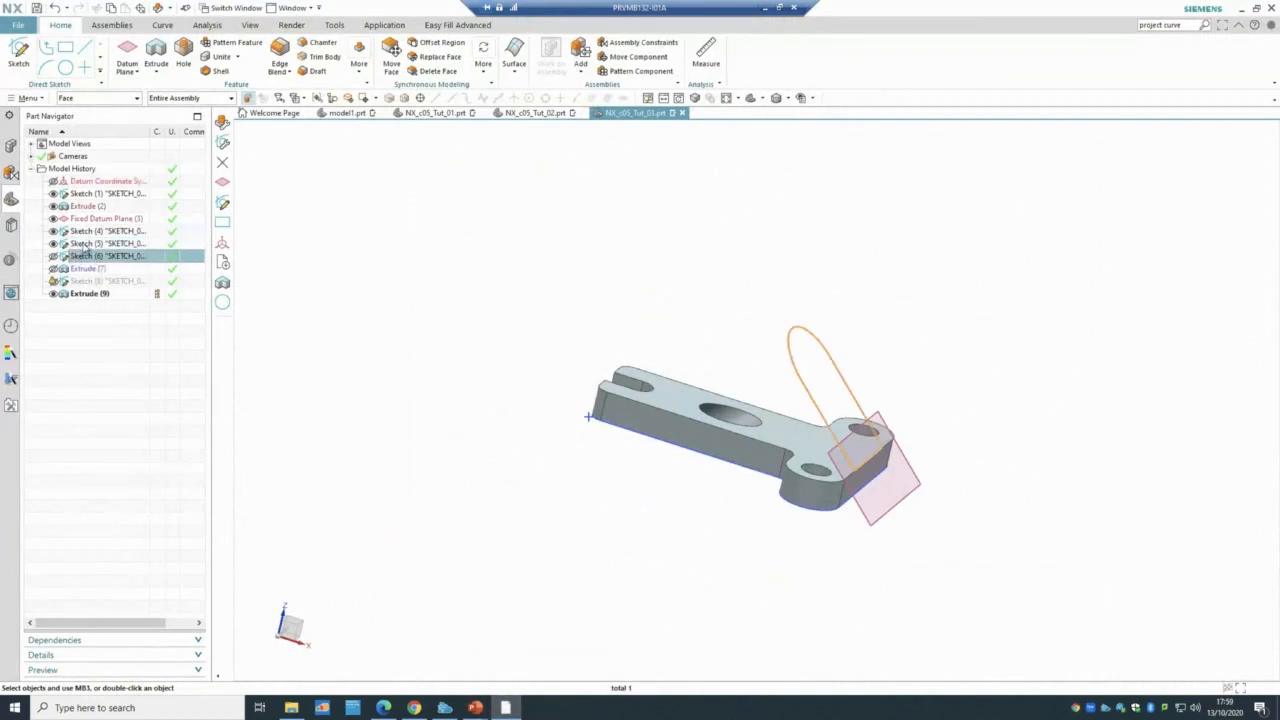
pyautogui.rightClick(84, 245)
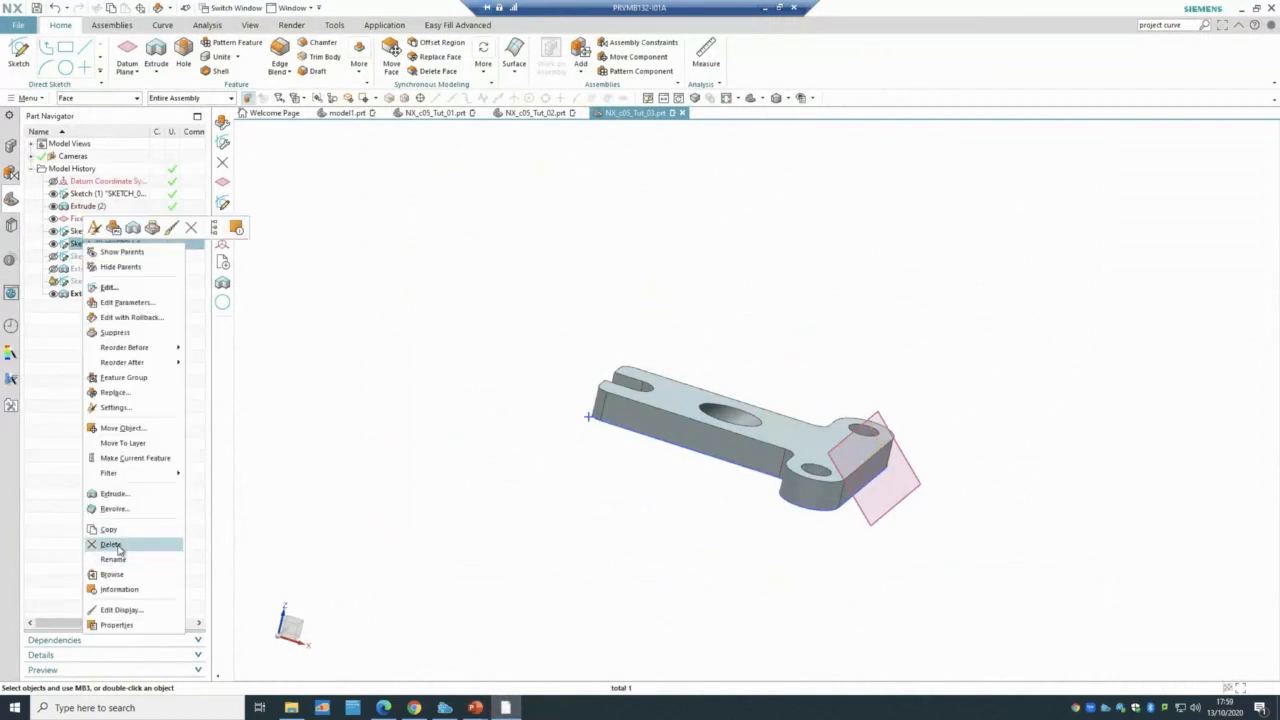
pyautogui.click(116, 546)
pyautogui.rightClick(101, 231)
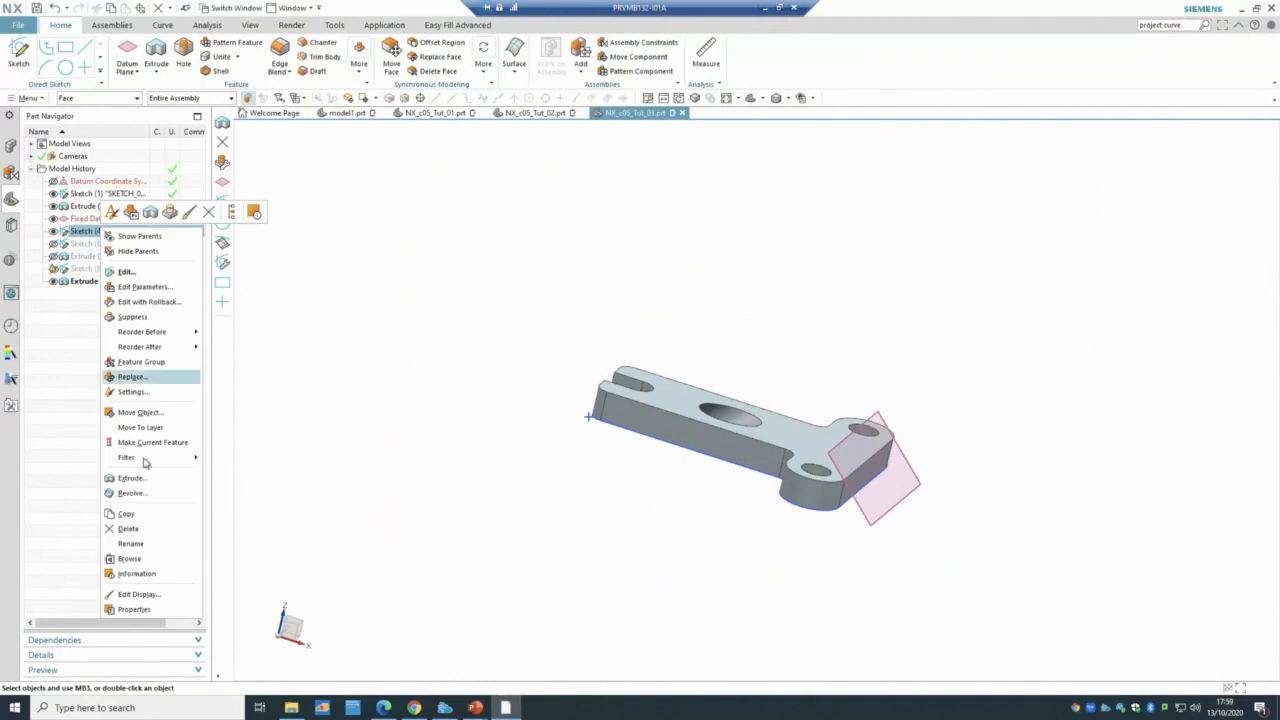
pyautogui.click(116, 532)
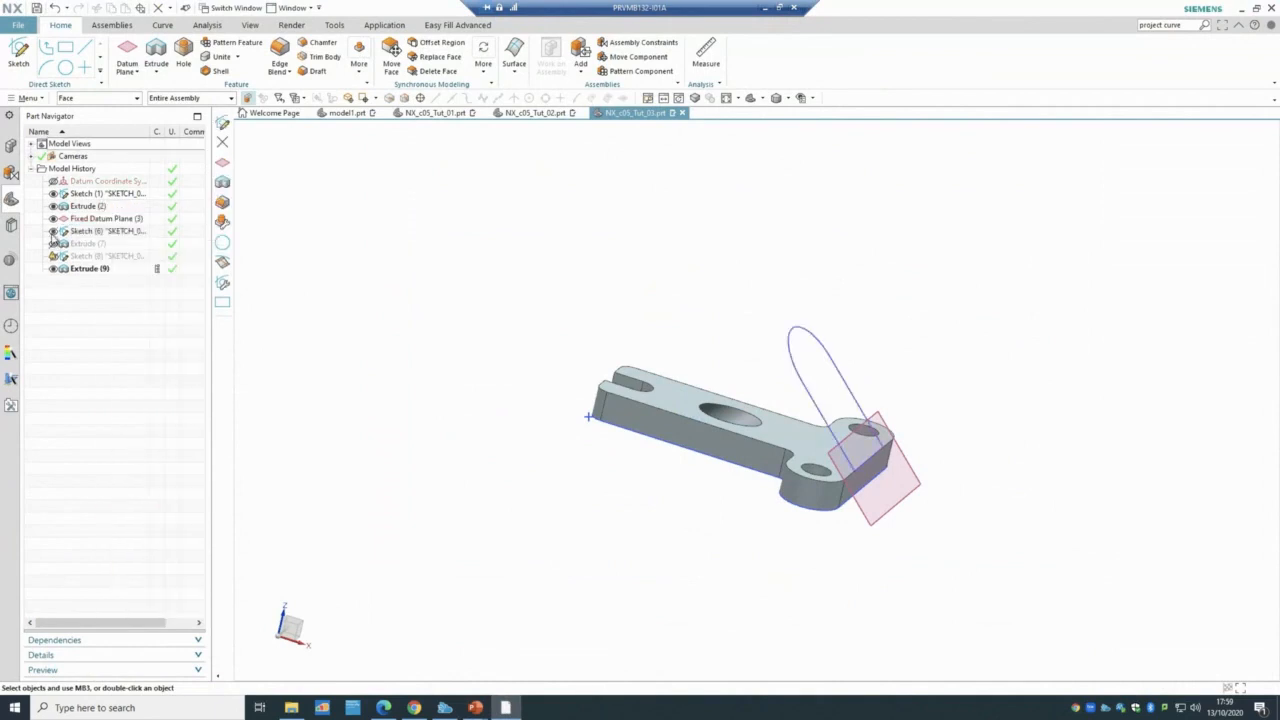
# - Re-finish the lug profile Sketch (6) and restore the inclined lug Extrude (7)
pyautogui.click(99, 234)
pyautogui.doubleClick(99, 231)
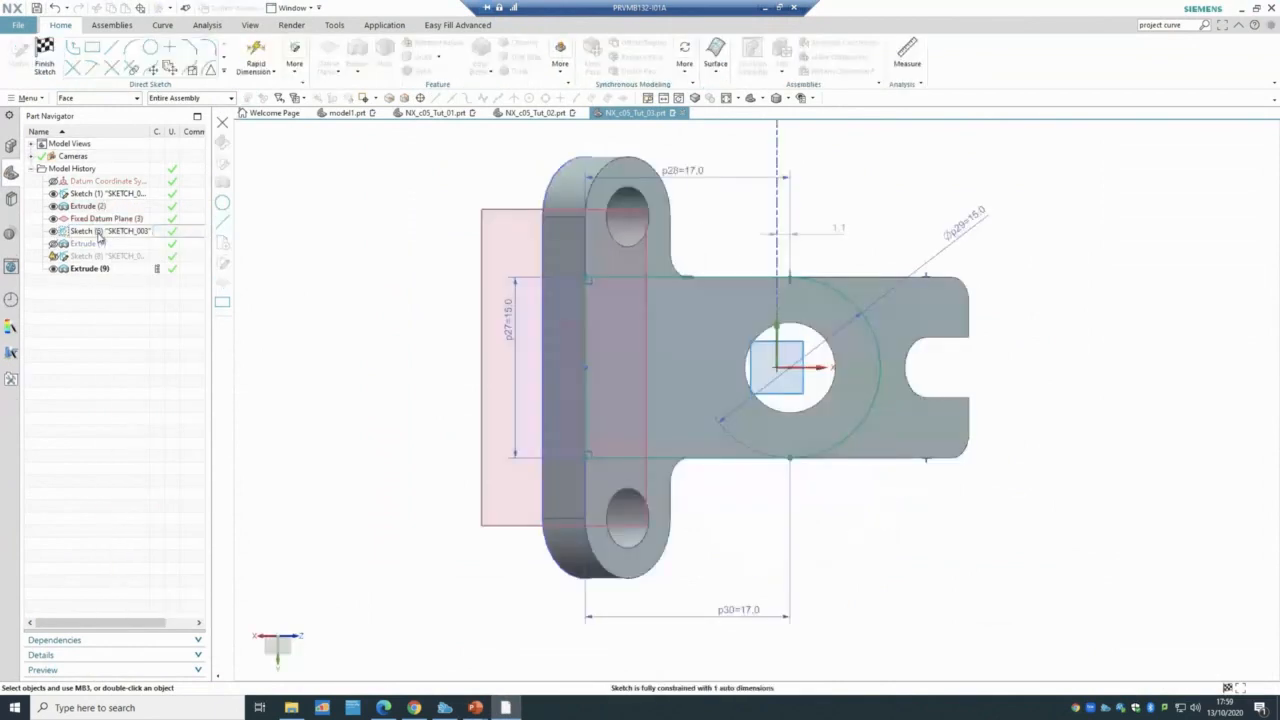
pyautogui.click(44, 55)
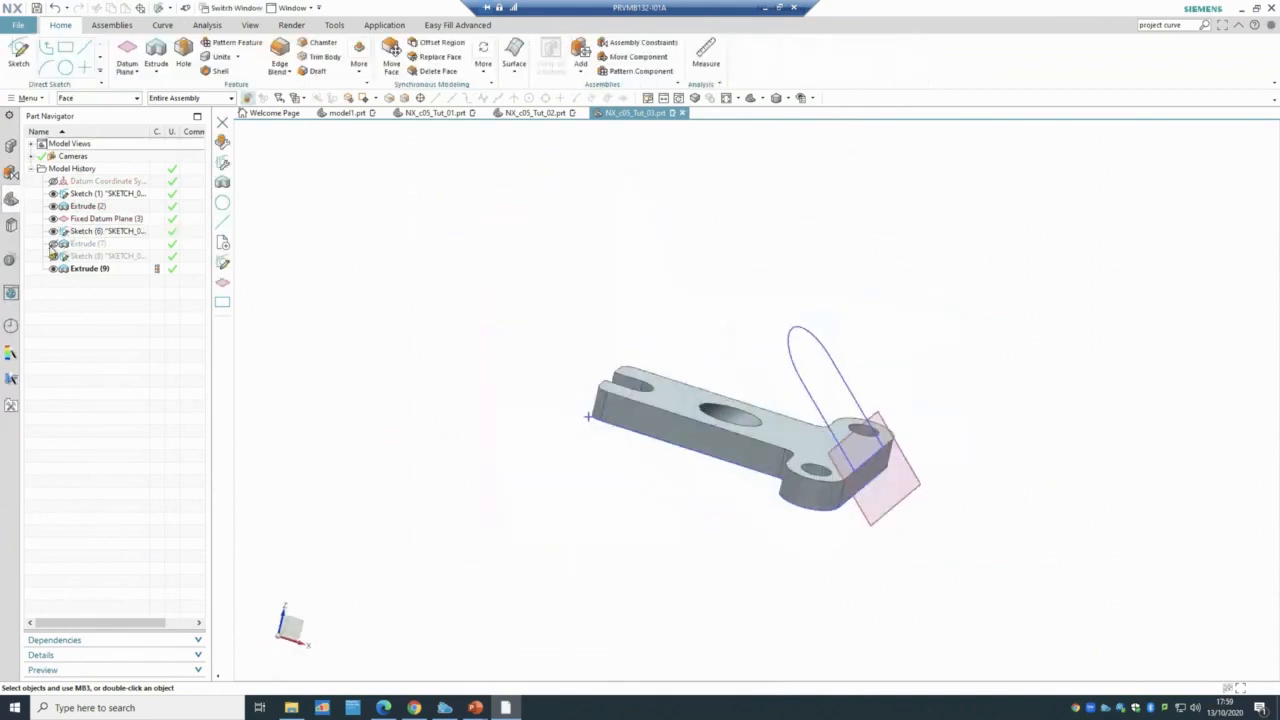
pyautogui.click(53, 245)
pyautogui.doubleClick(85, 244)
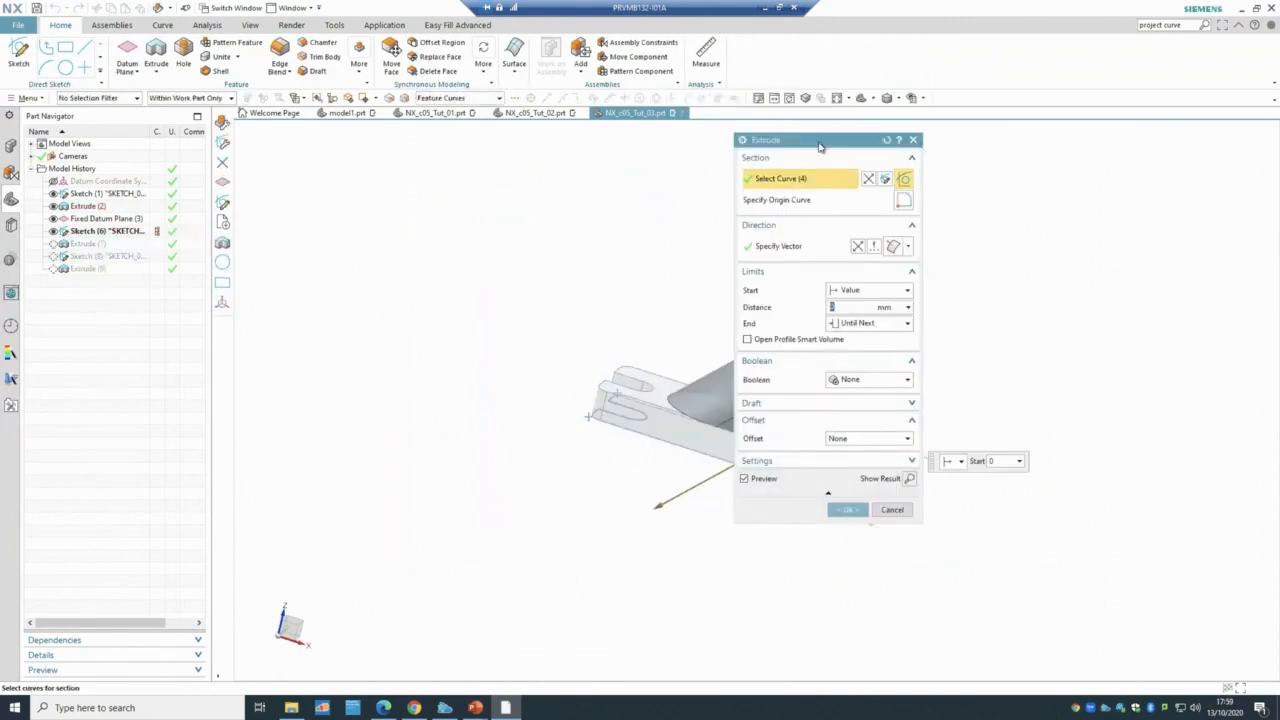
pyautogui.moveTo(818, 142); pyautogui.dragTo(368, 168)
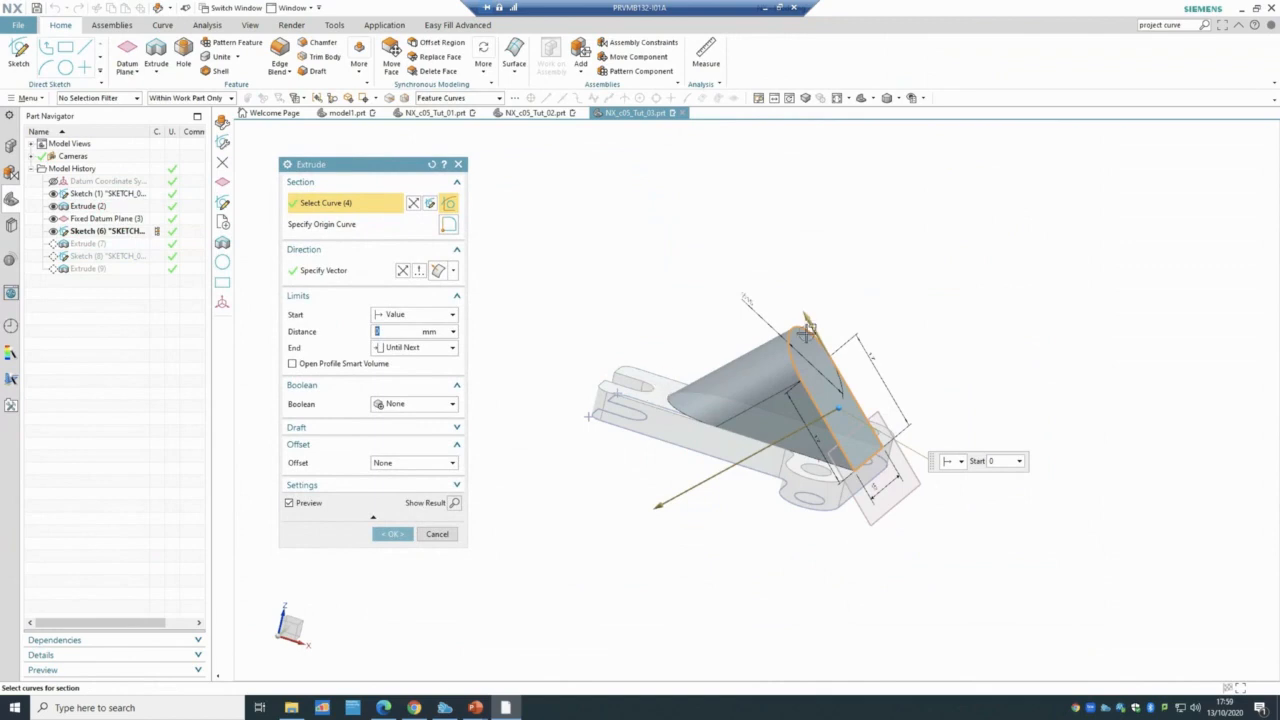
pyautogui.click(395, 538)
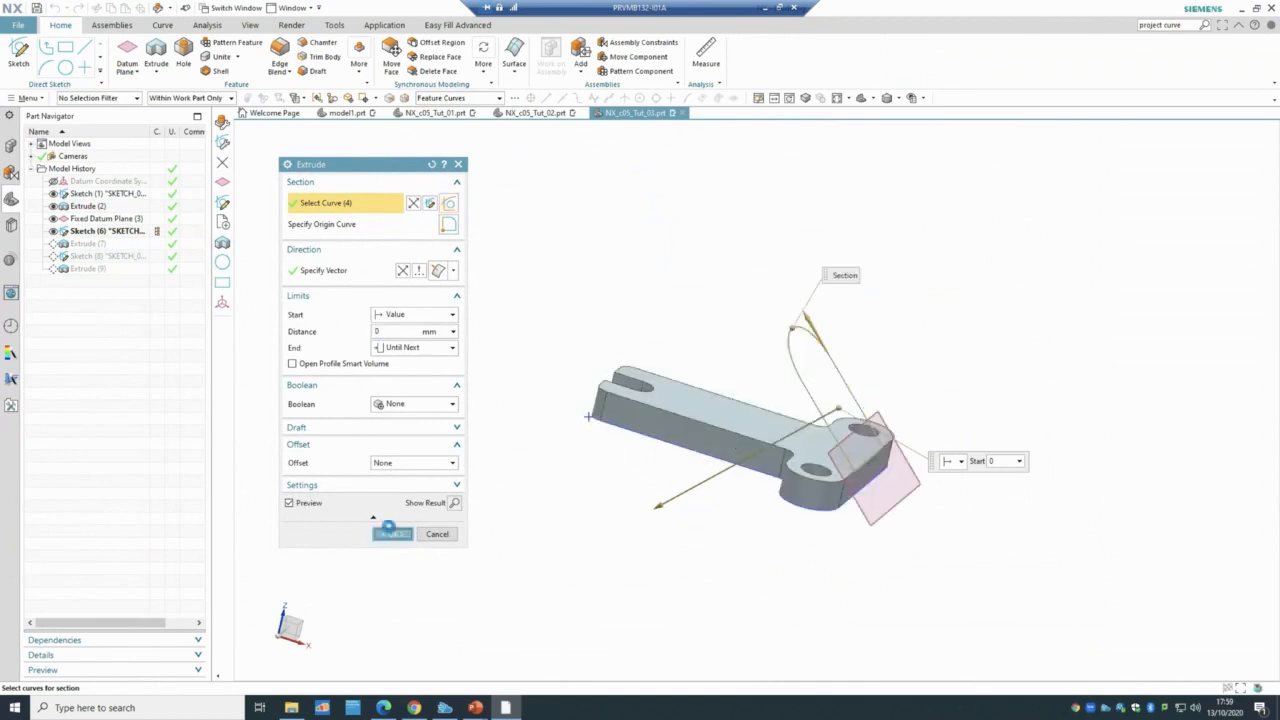
# - Show the lug's circle Sketch (8), select Extrude (9), and bring up the Tutorial 3 slide
pyautogui.click(60, 257)
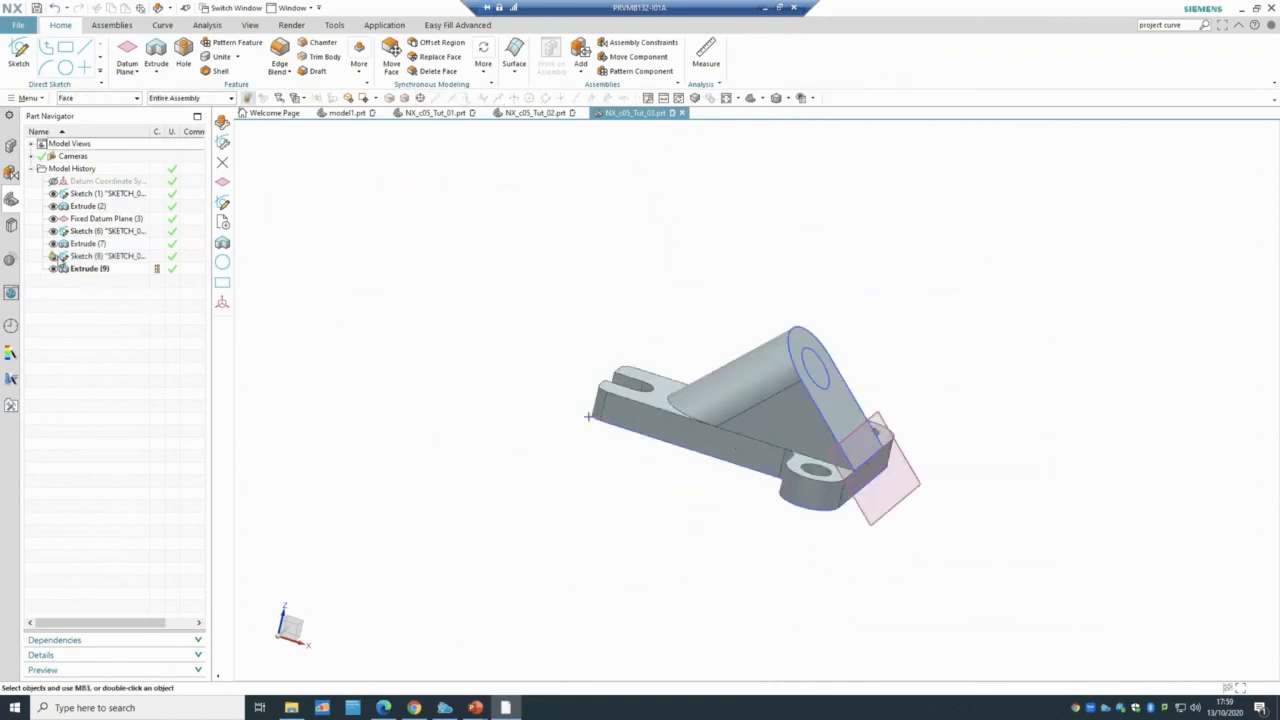
pyautogui.click(95, 256)
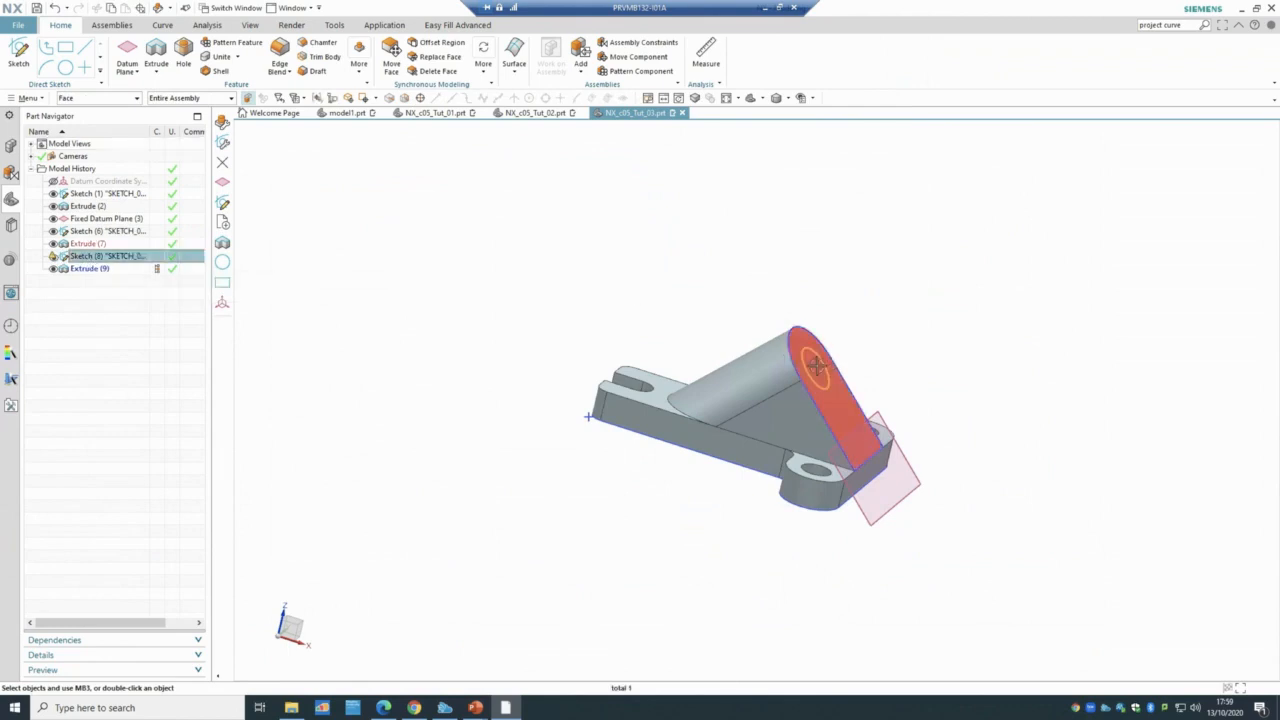
pyautogui.click(114, 268)
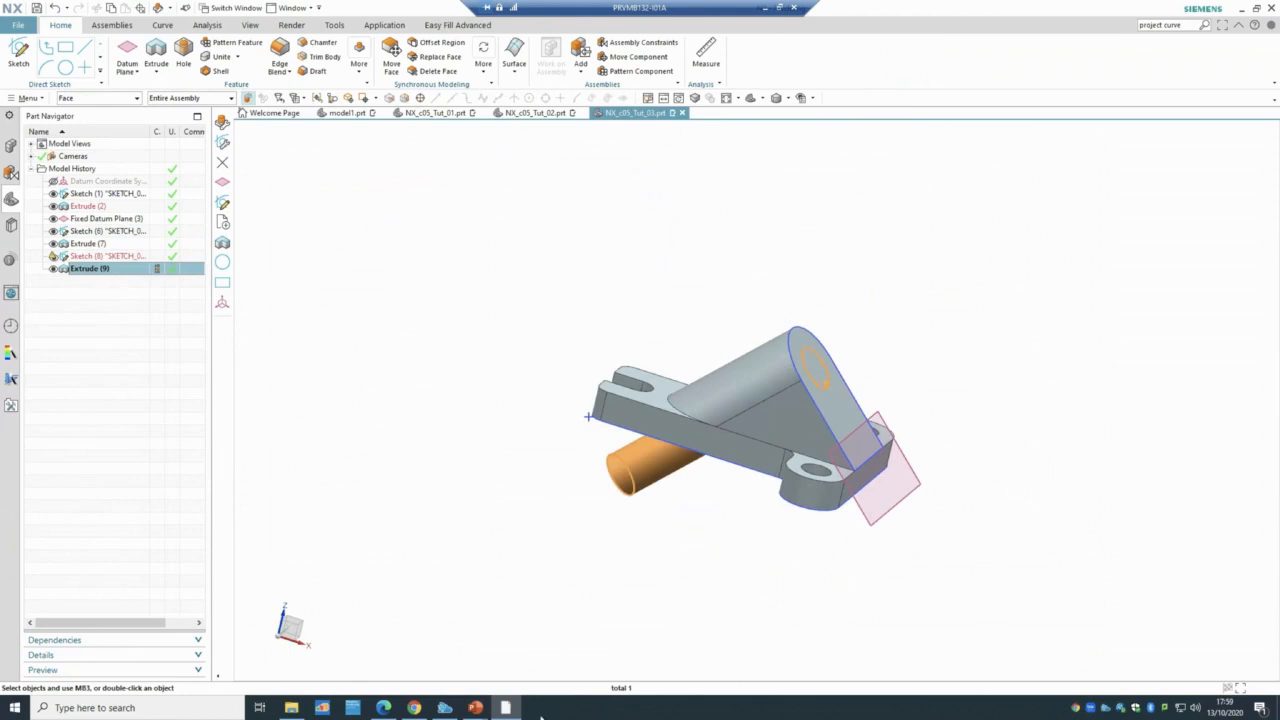
pyautogui.moveTo(475, 708)
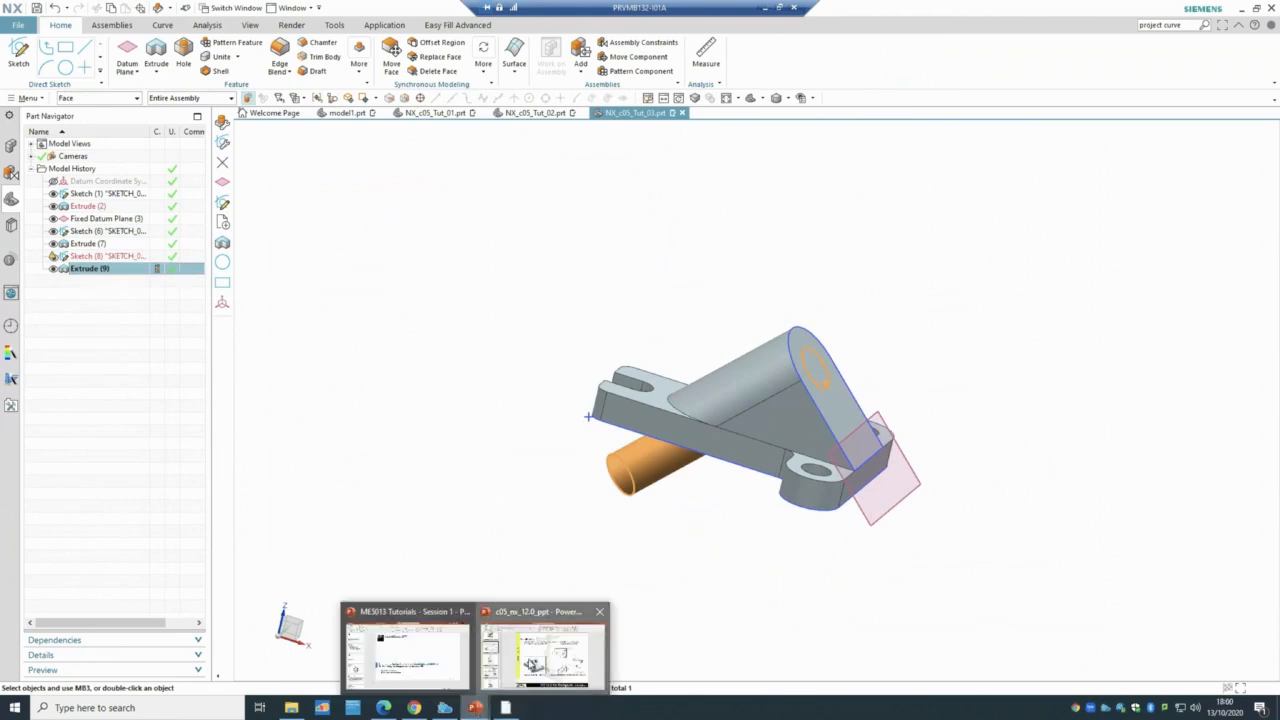
pyautogui.click(542, 652)
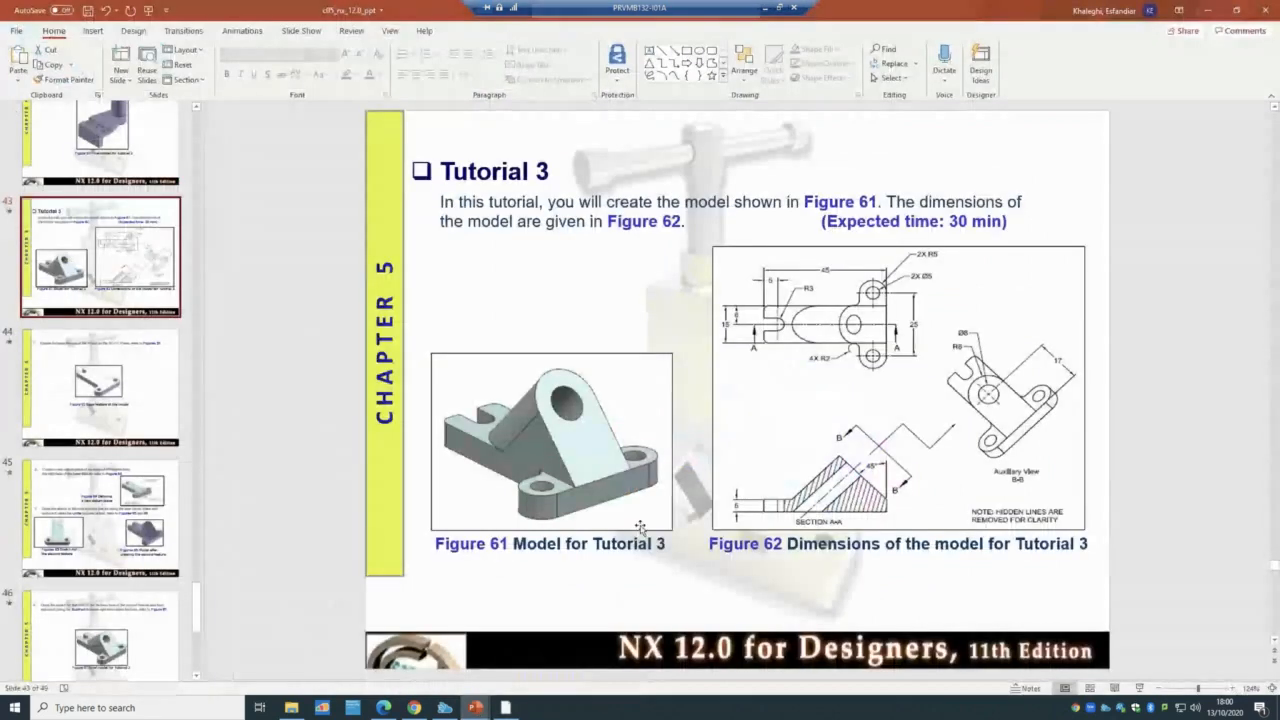